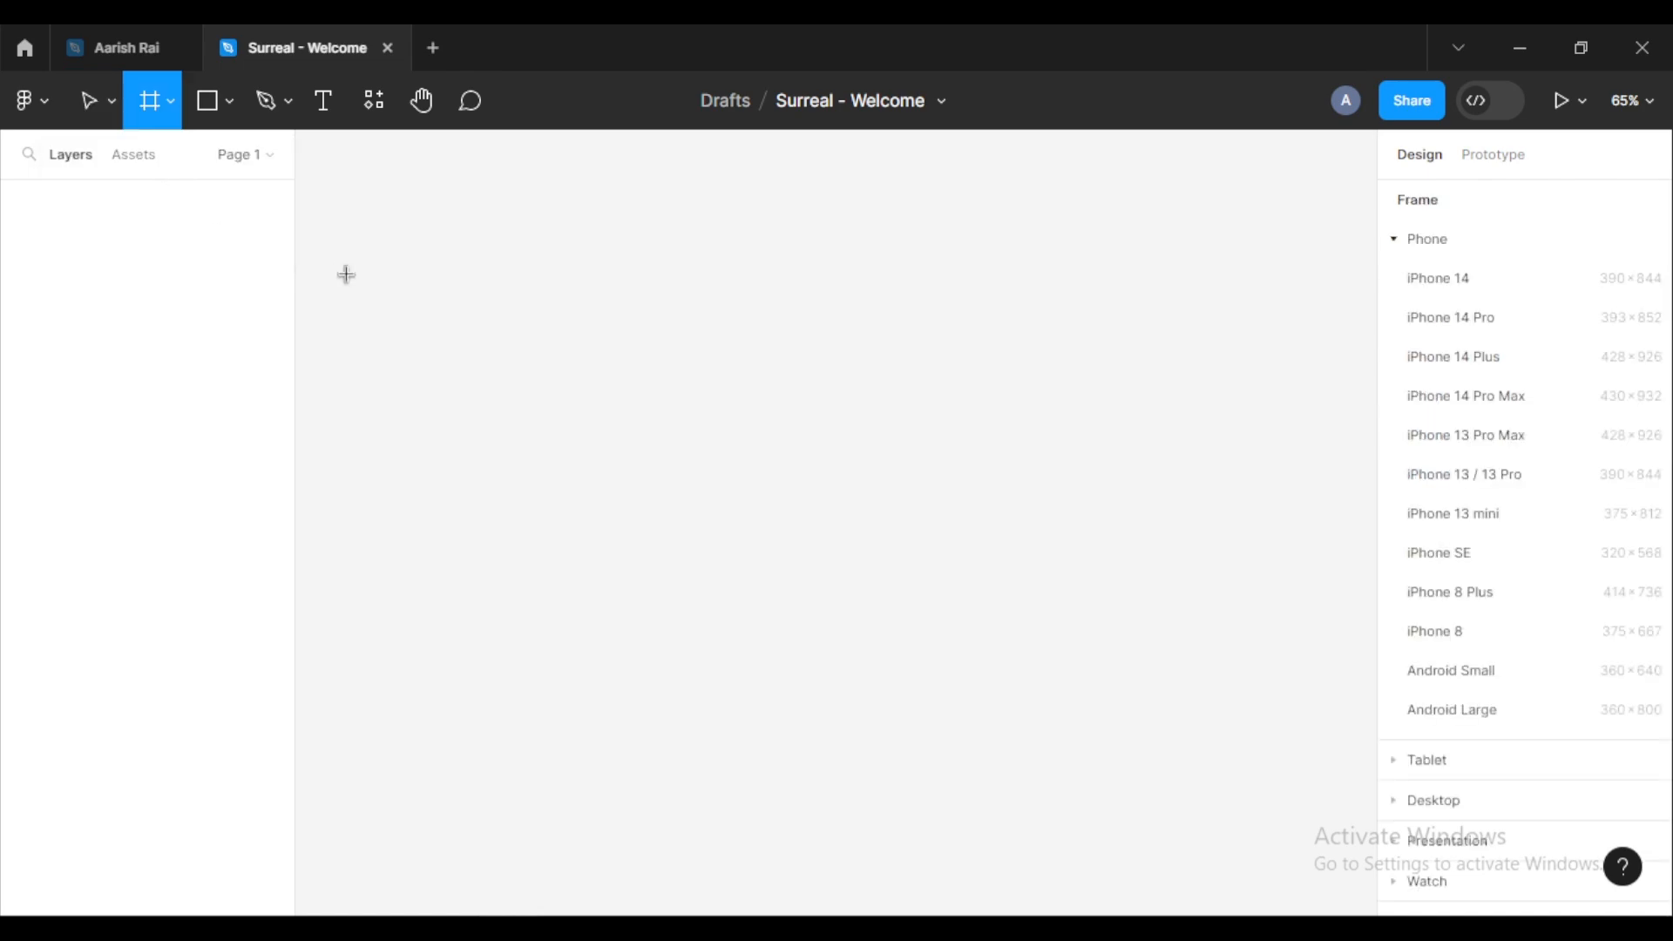
Step: Draw a frame about 1228 × 1649 on the empty canvas and widen it to about 1489
mouse_move(360, 182)
left_mouse_down()
mouse_move(1005, 313)
mouse_move(1333, 777)
mouse_move(1351, 910)
mouse_move(1342, 897)
left_mouse_up()
scroll(1037, 466, "down", 3)
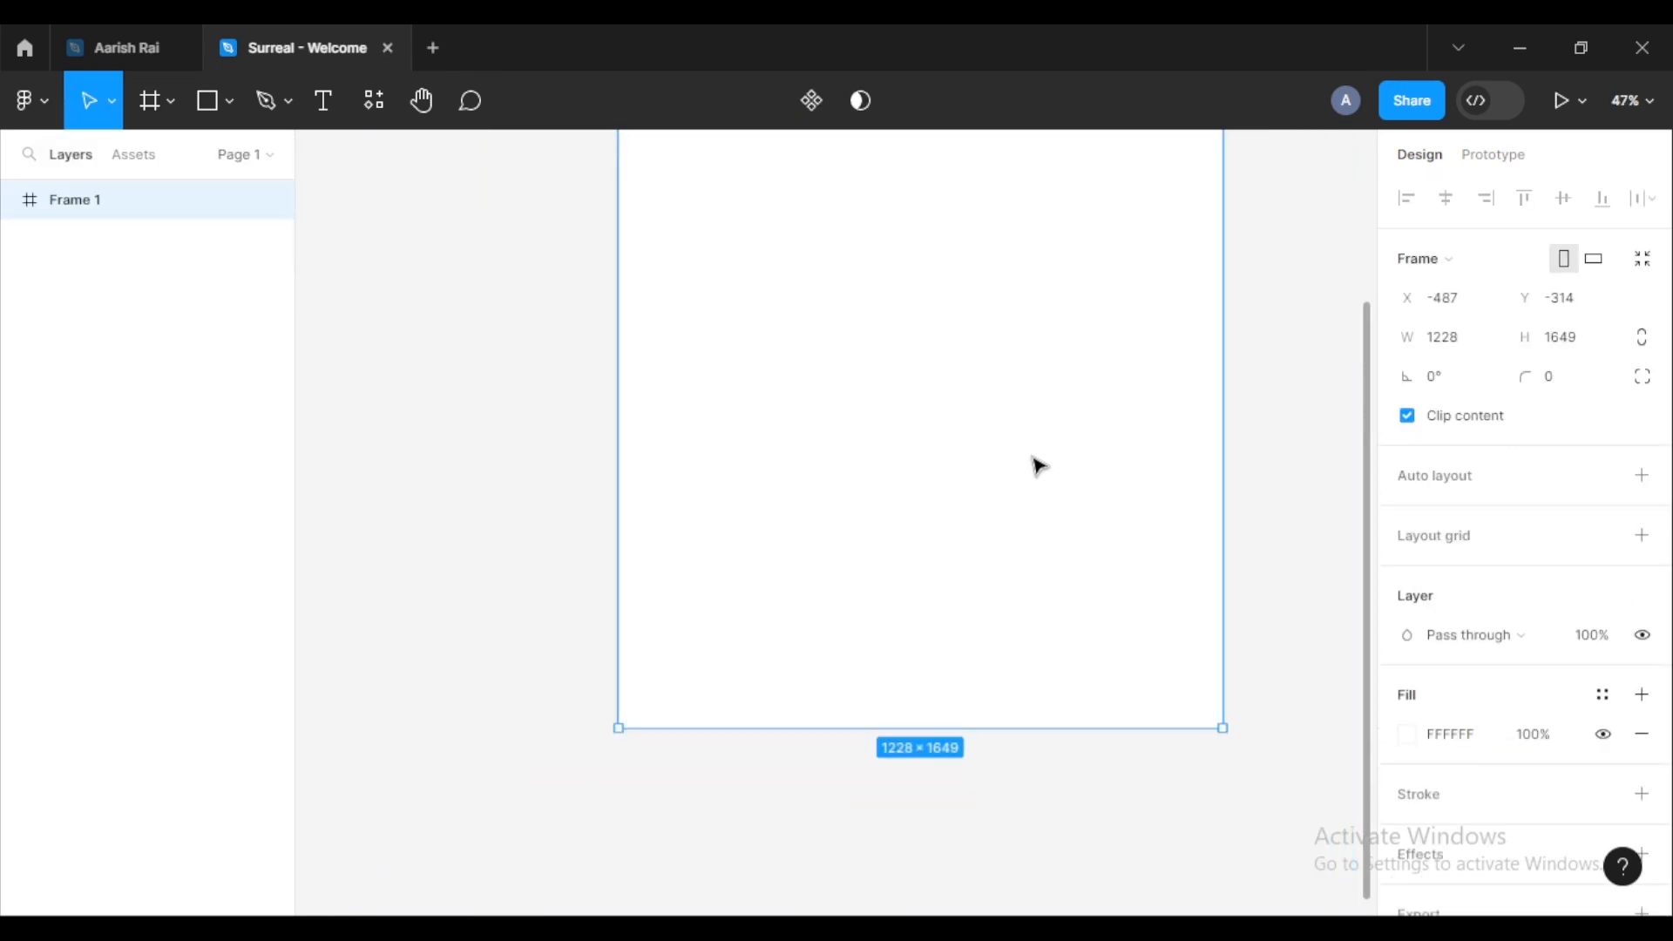
mouse_move(937, 364)
left_mouse_down()
mouse_move(818, 495)
mouse_move(818, 546)
left_mouse_up()
scroll(819, 539, "down", 2)
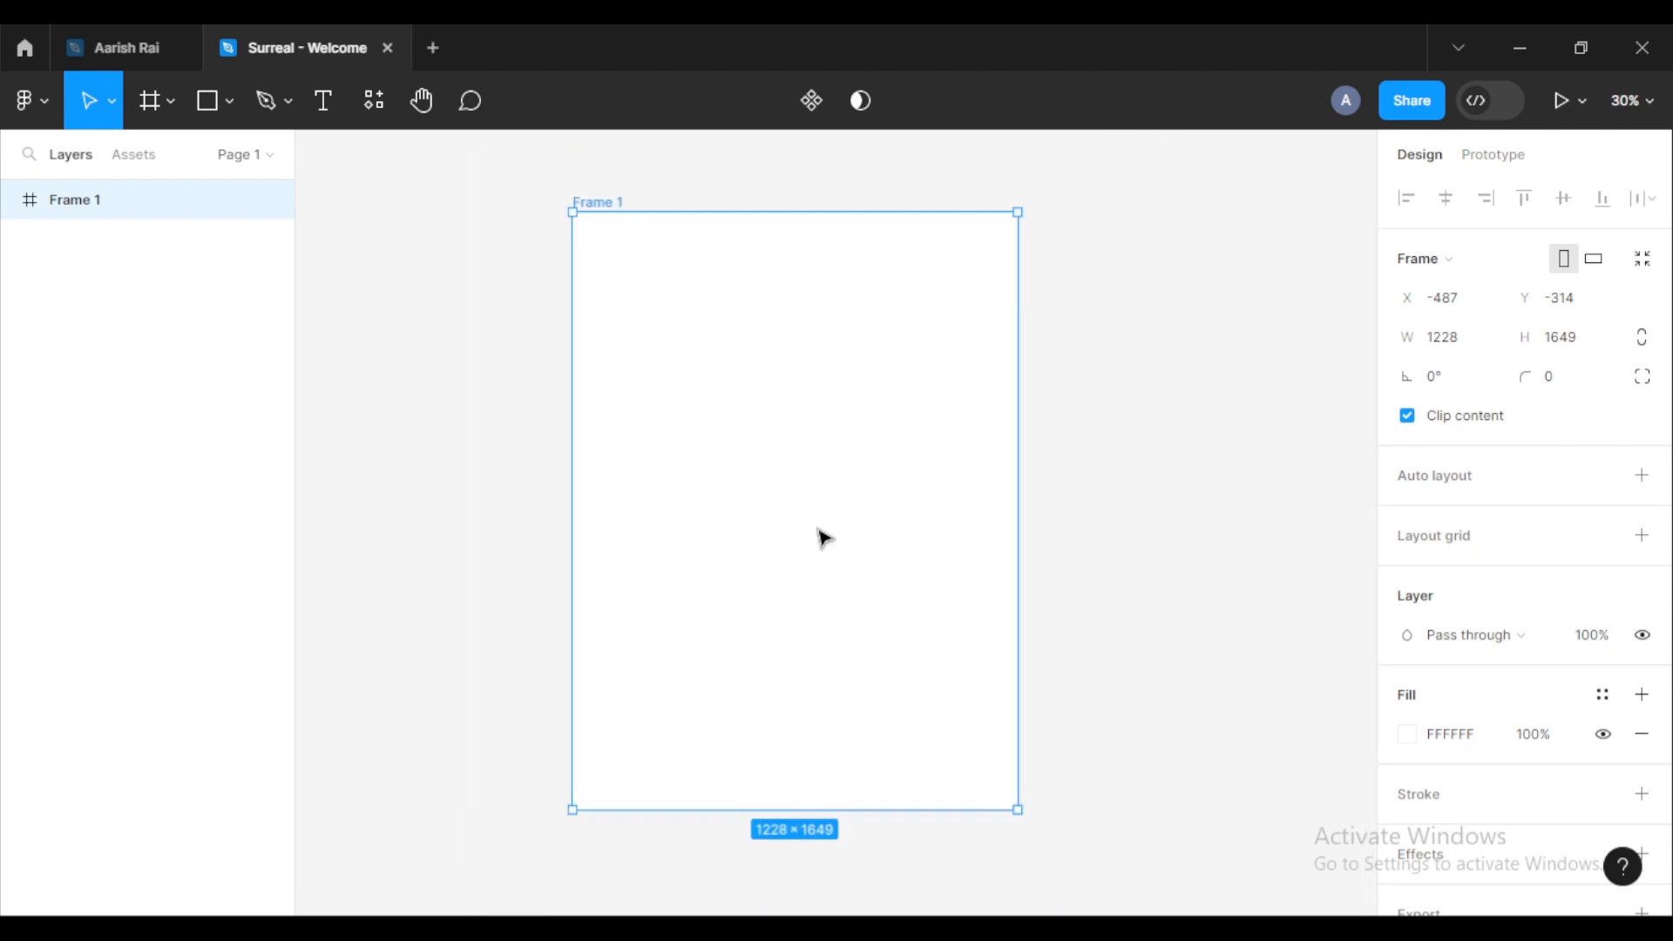
left_click_drag(1050, 490, 1160, 490)
left_click(1228, 454)
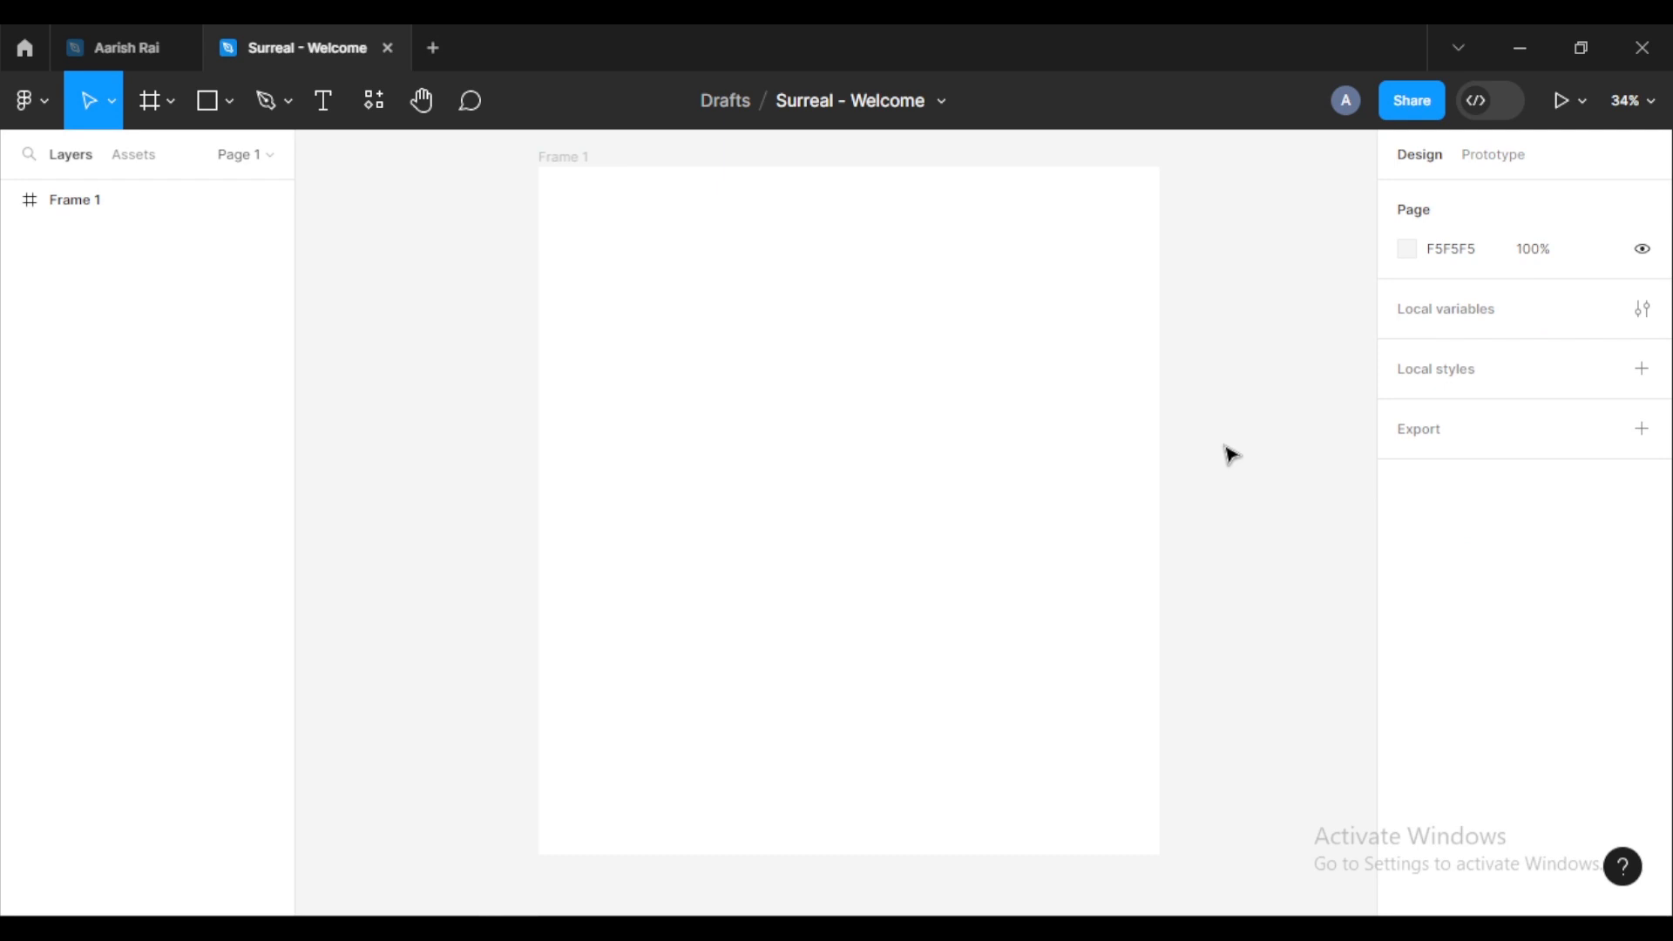
Step: Set the frame's width to 3000 and stretch its height to about 3975
left_click(893, 393)
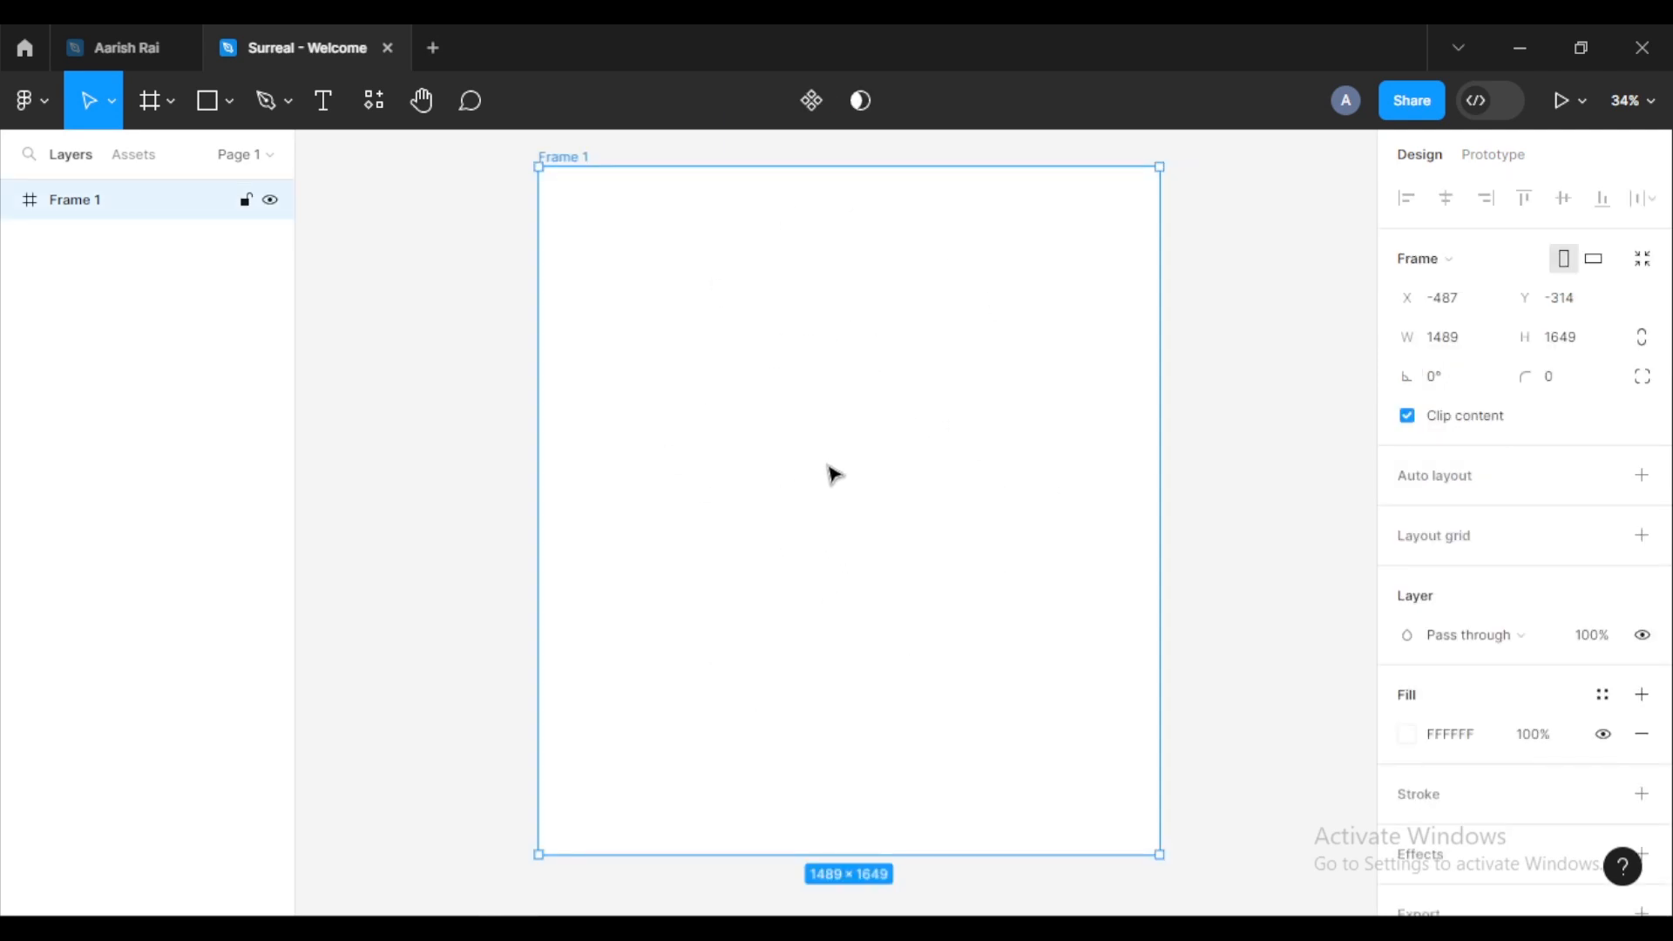
left_click(1445, 342)
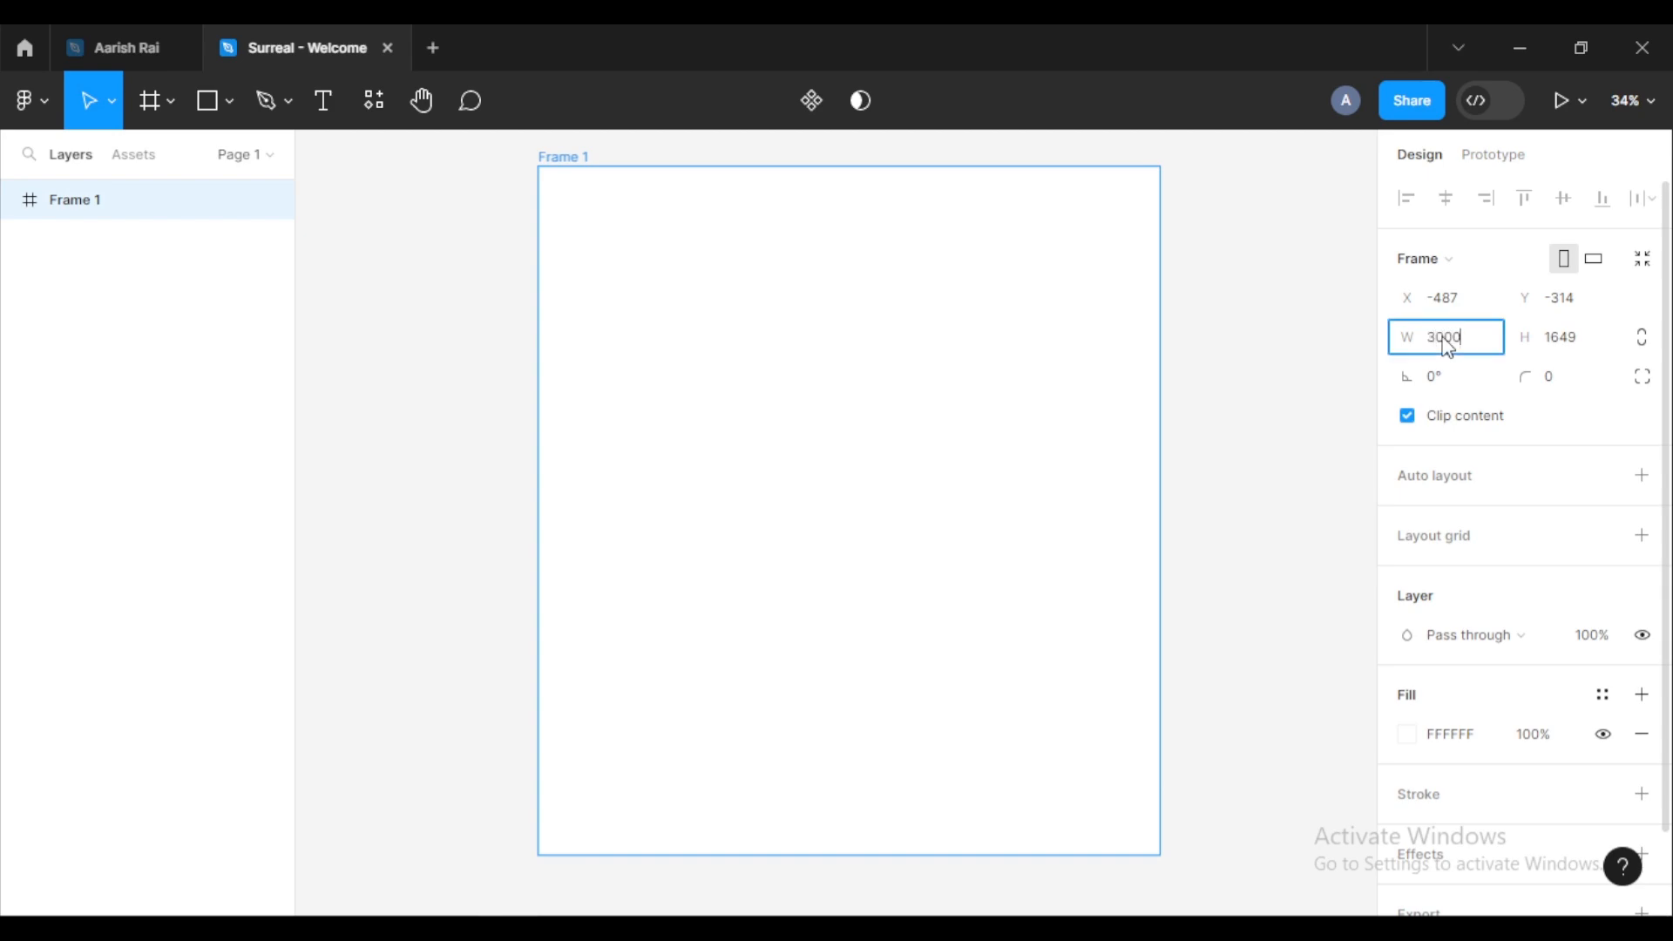
type("3000")
key("Return")
scroll(1095, 383, "down", 3)
left_click_drag(1086, 397, 747, 305)
left_click_drag(788, 573, 759, 912)
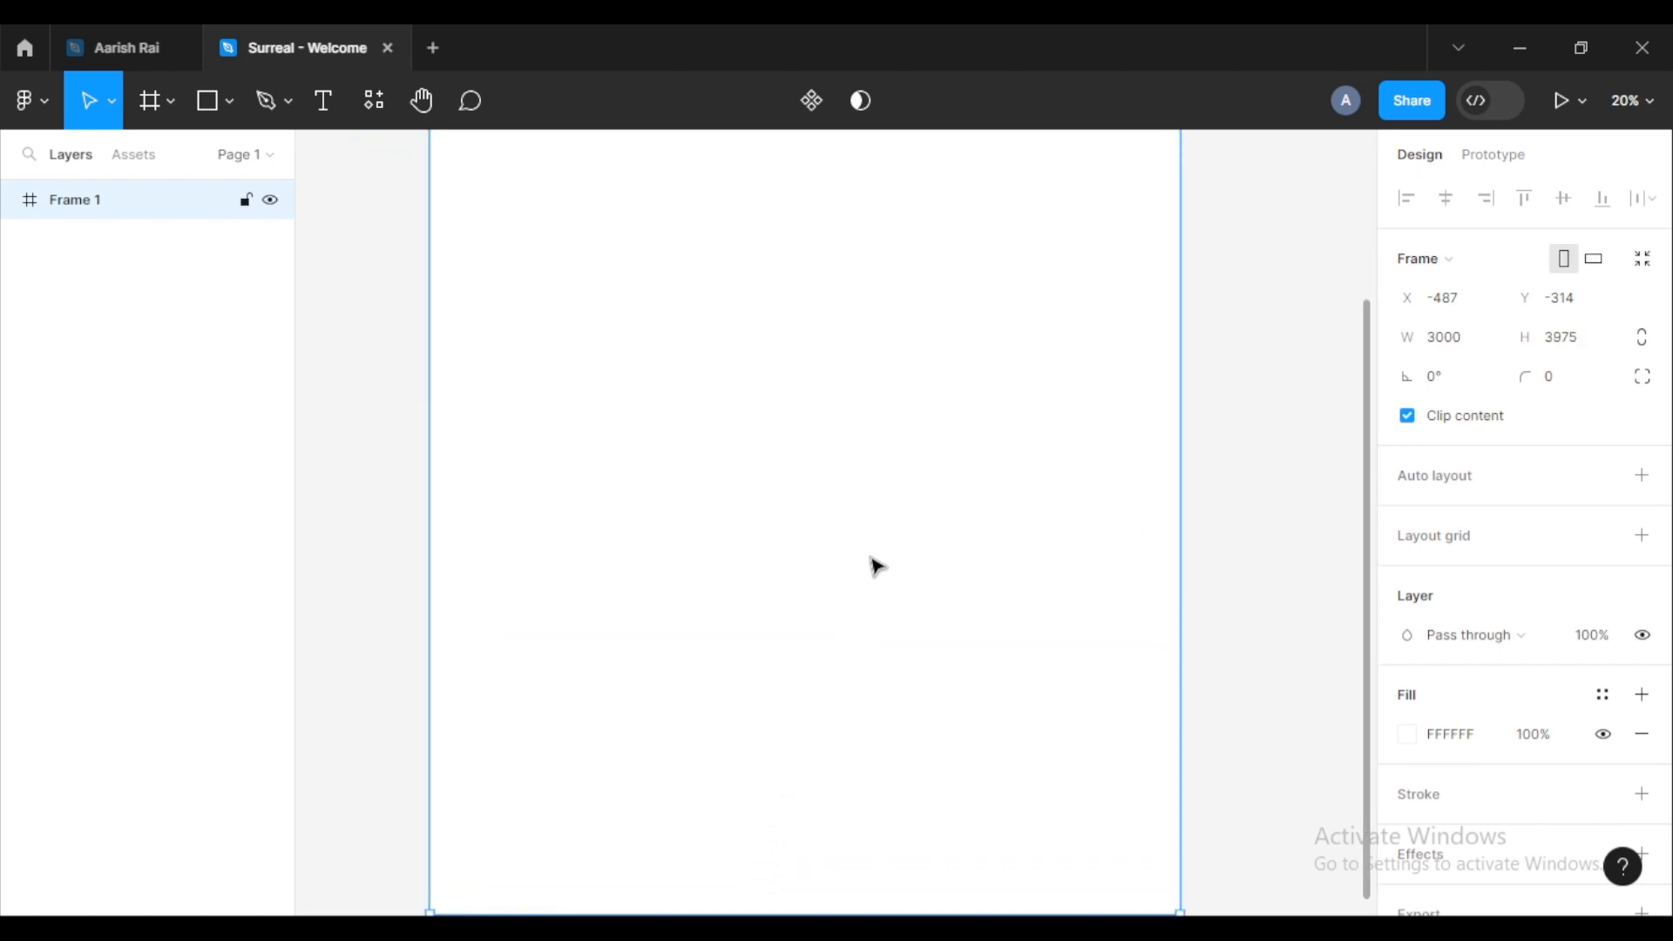
left_click_drag(874, 421, 949, 337)
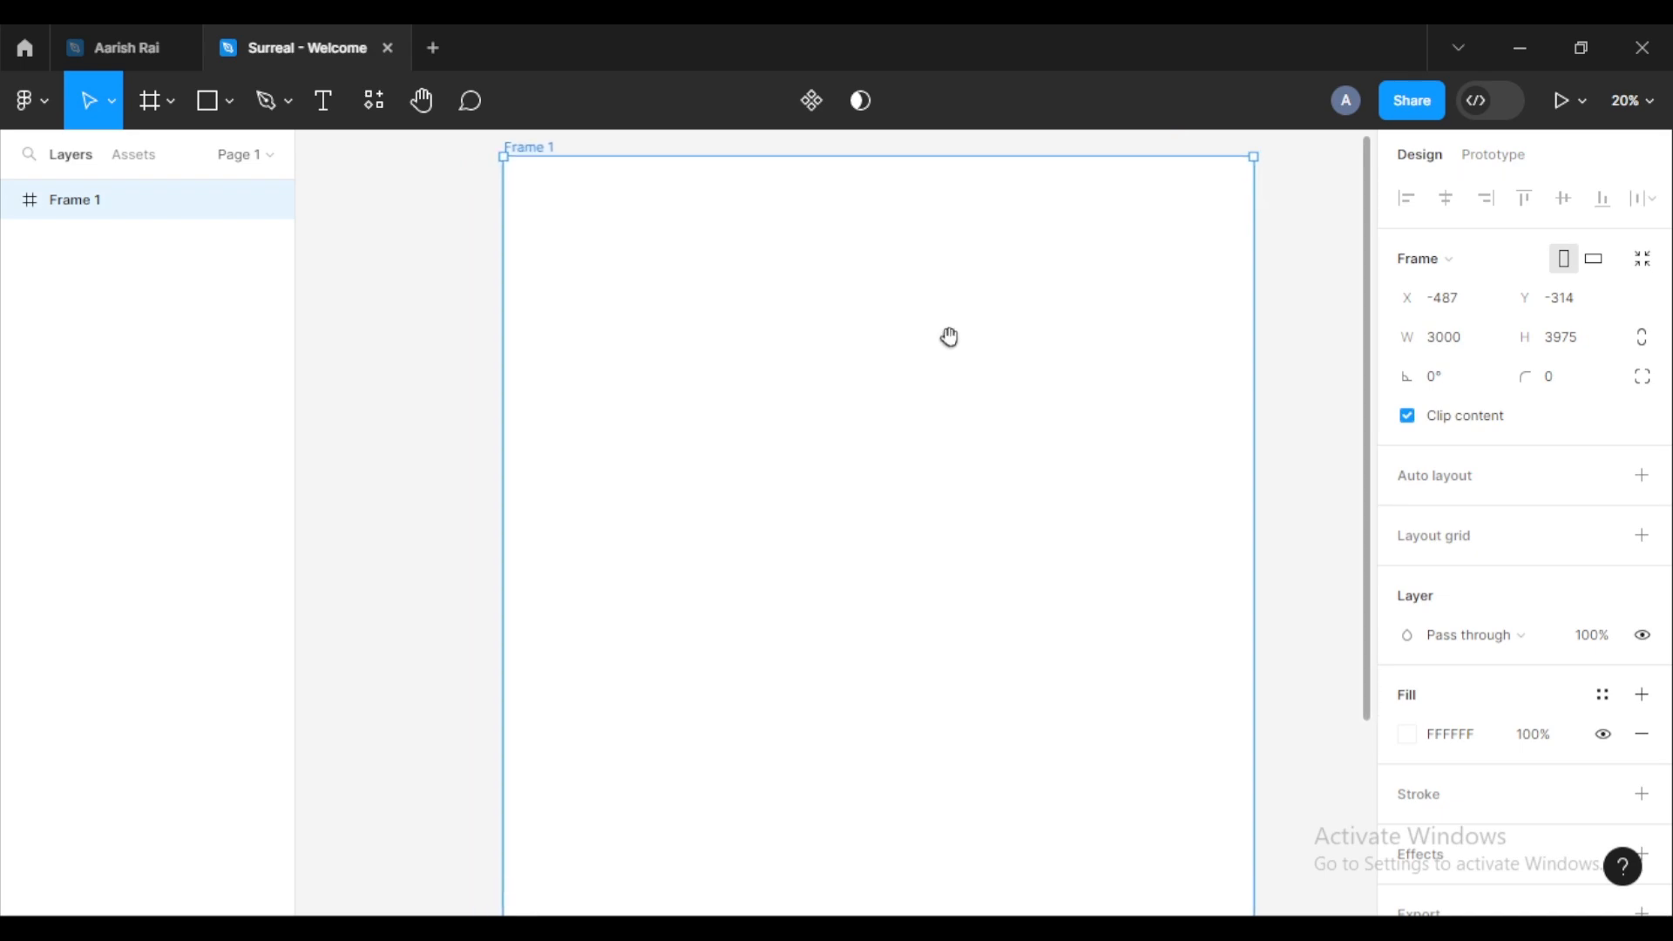
Step: Draw a tall section about 606 × 2172 near the frame's upper edge and centre it horizontally over the frame
left_click(366, 250)
left_click(231, 96)
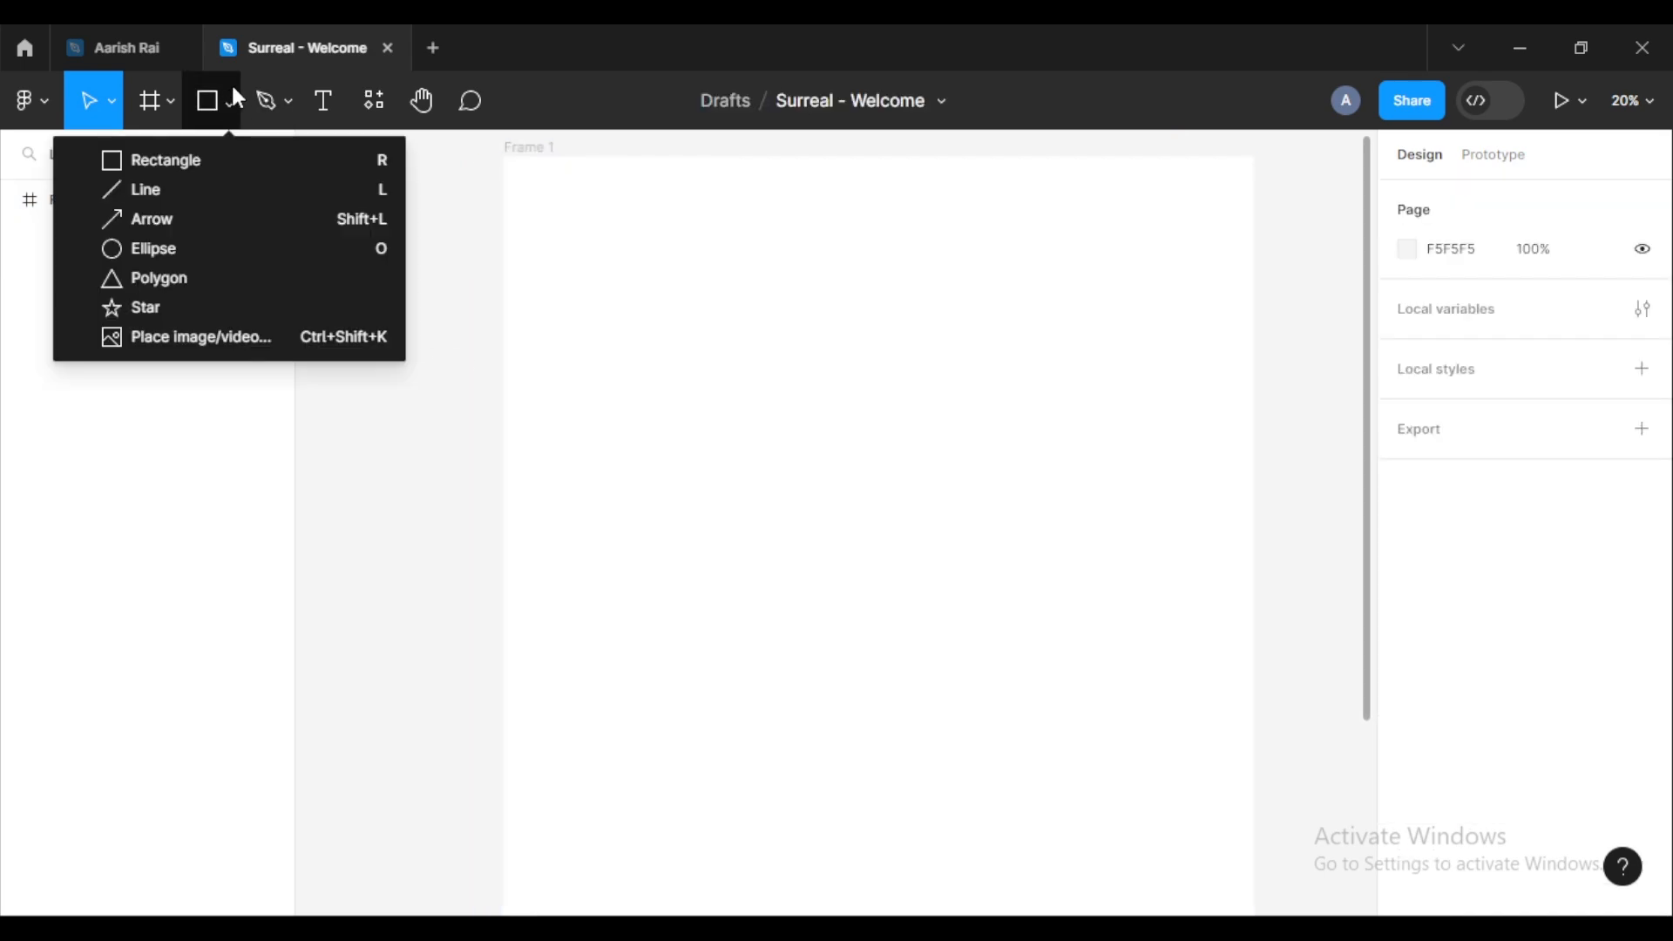
left_click(161, 107)
left_click(160, 106)
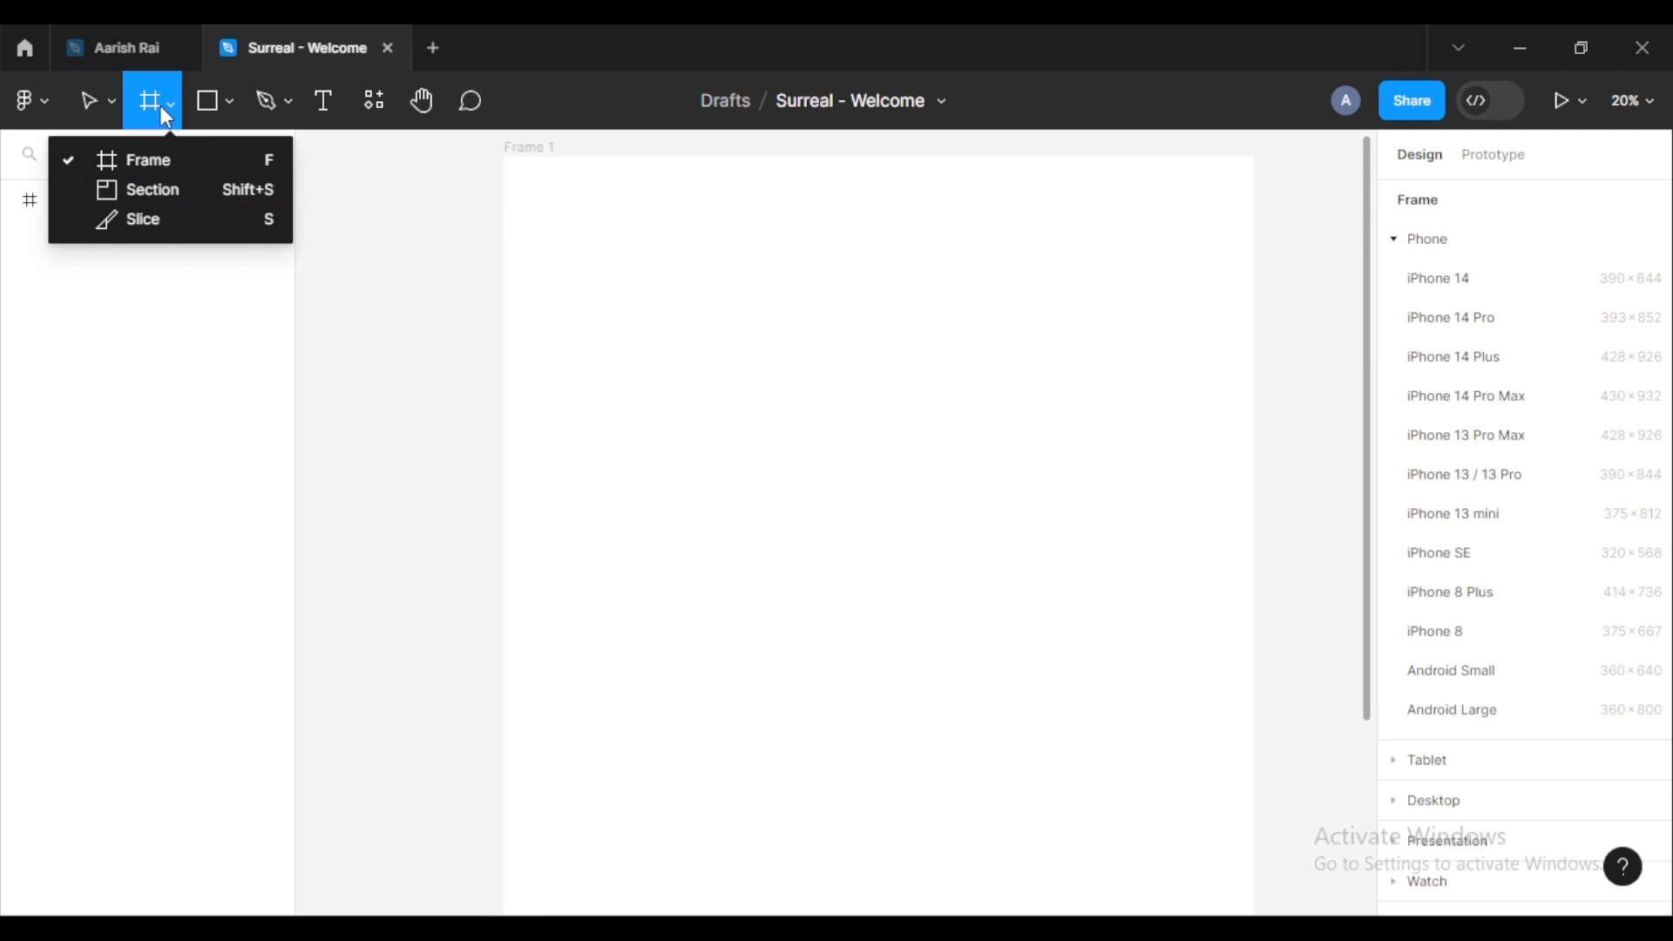
left_click(160, 189)
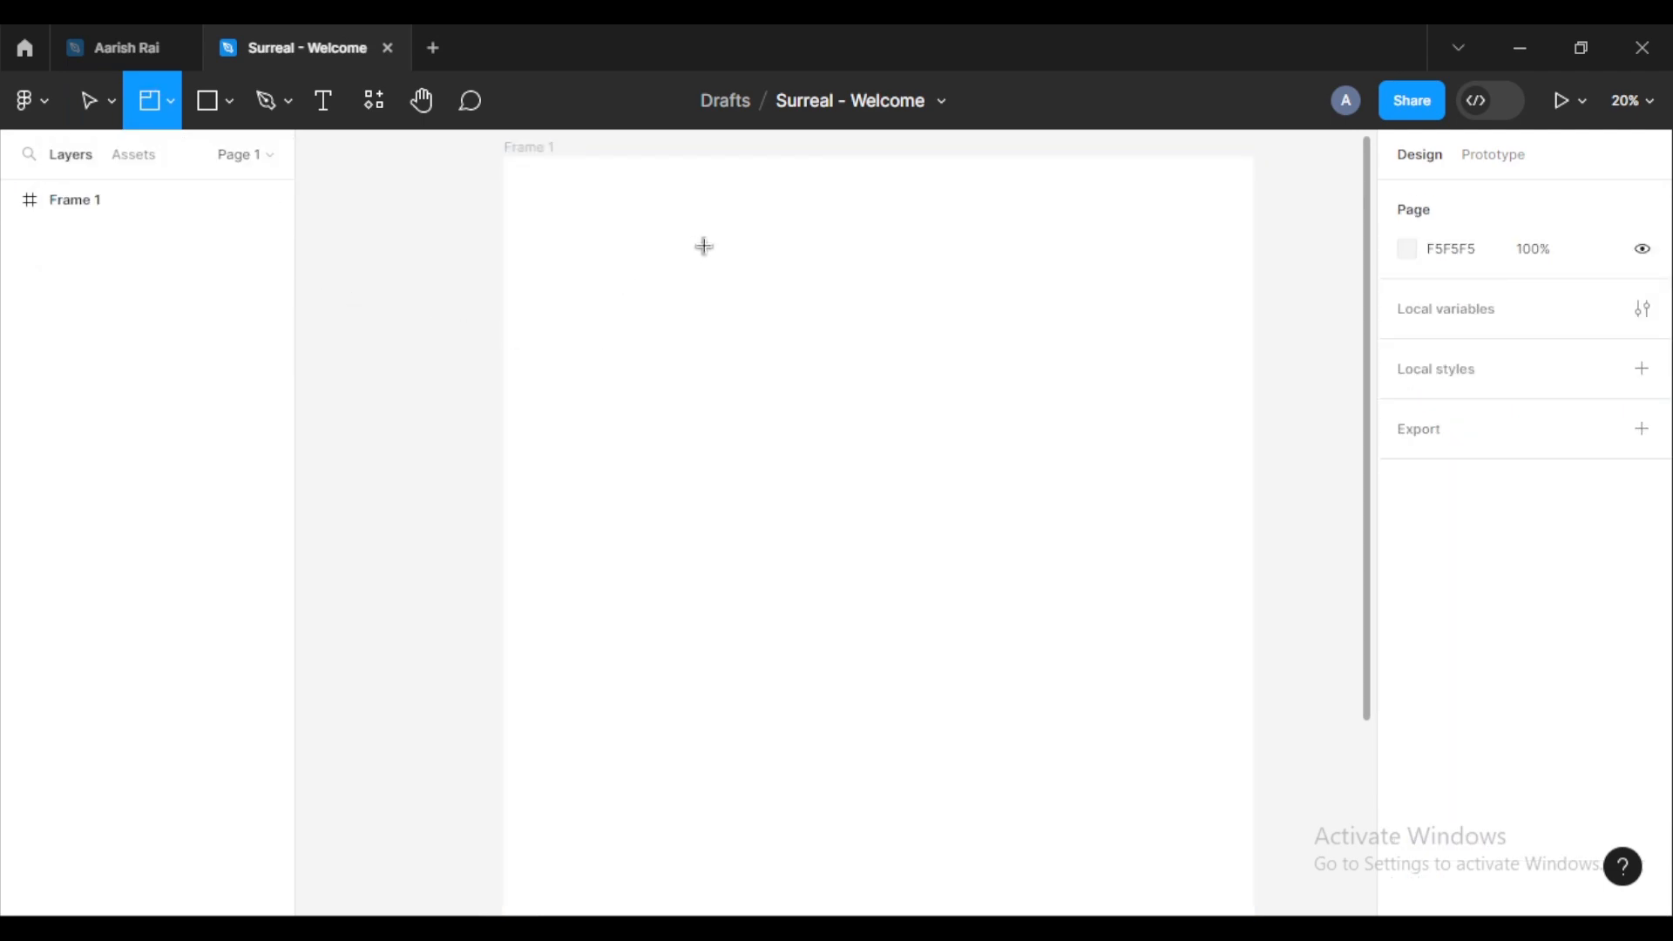
left_click_drag(731, 244, 880, 786)
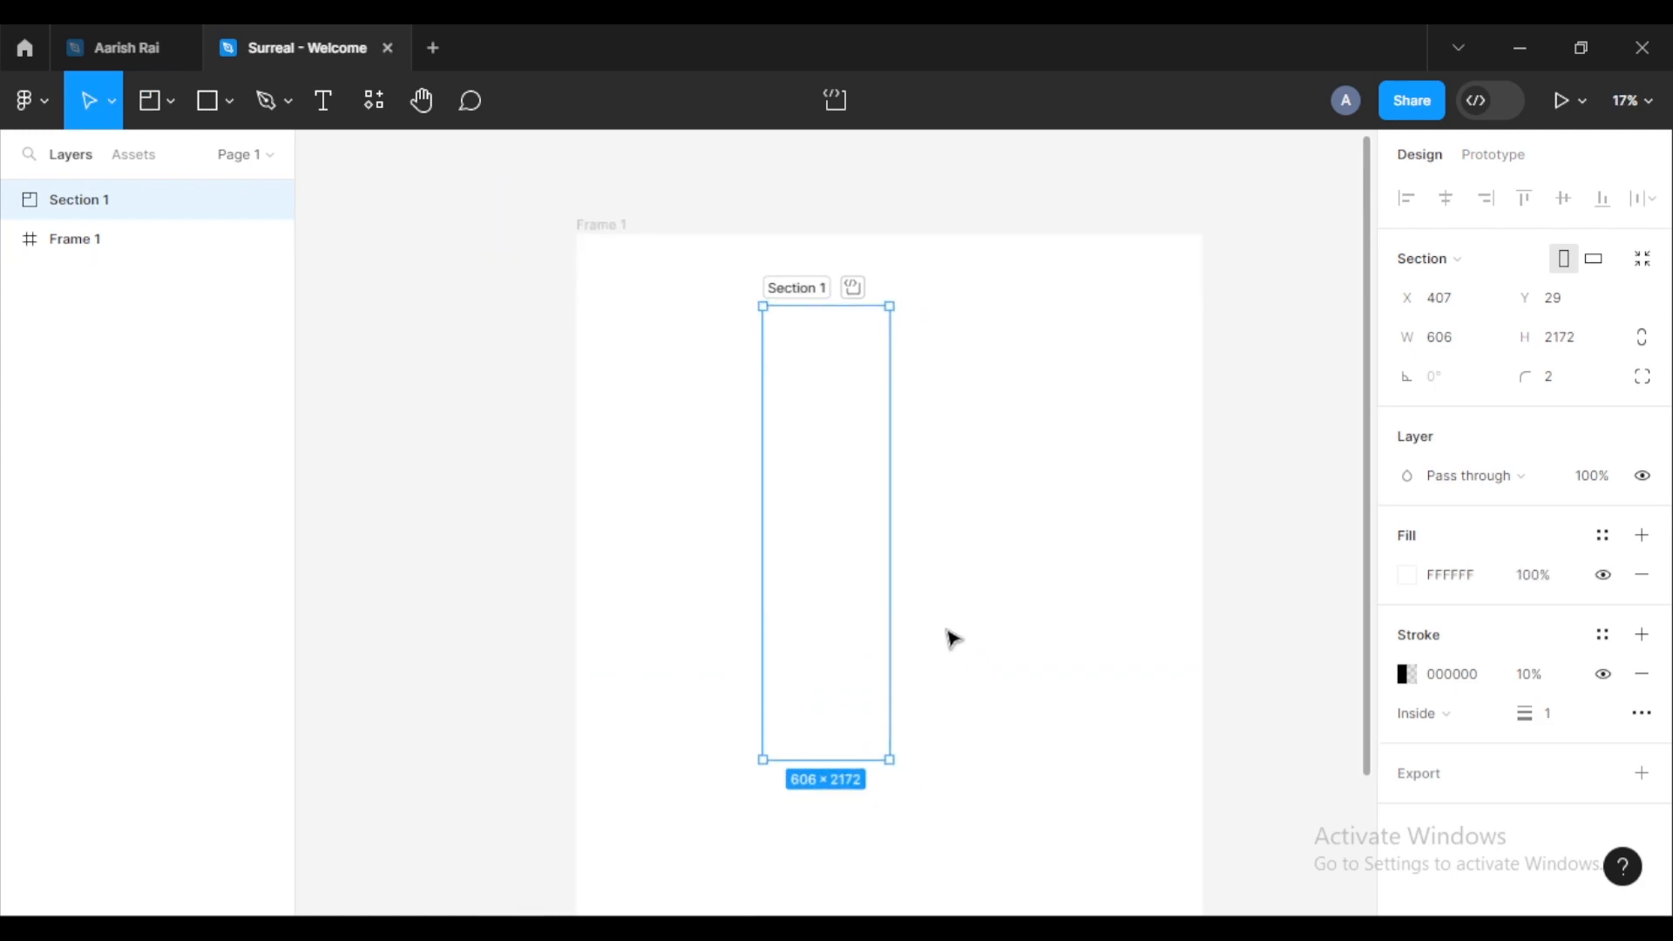
left_click_drag(800, 464, 876, 460)
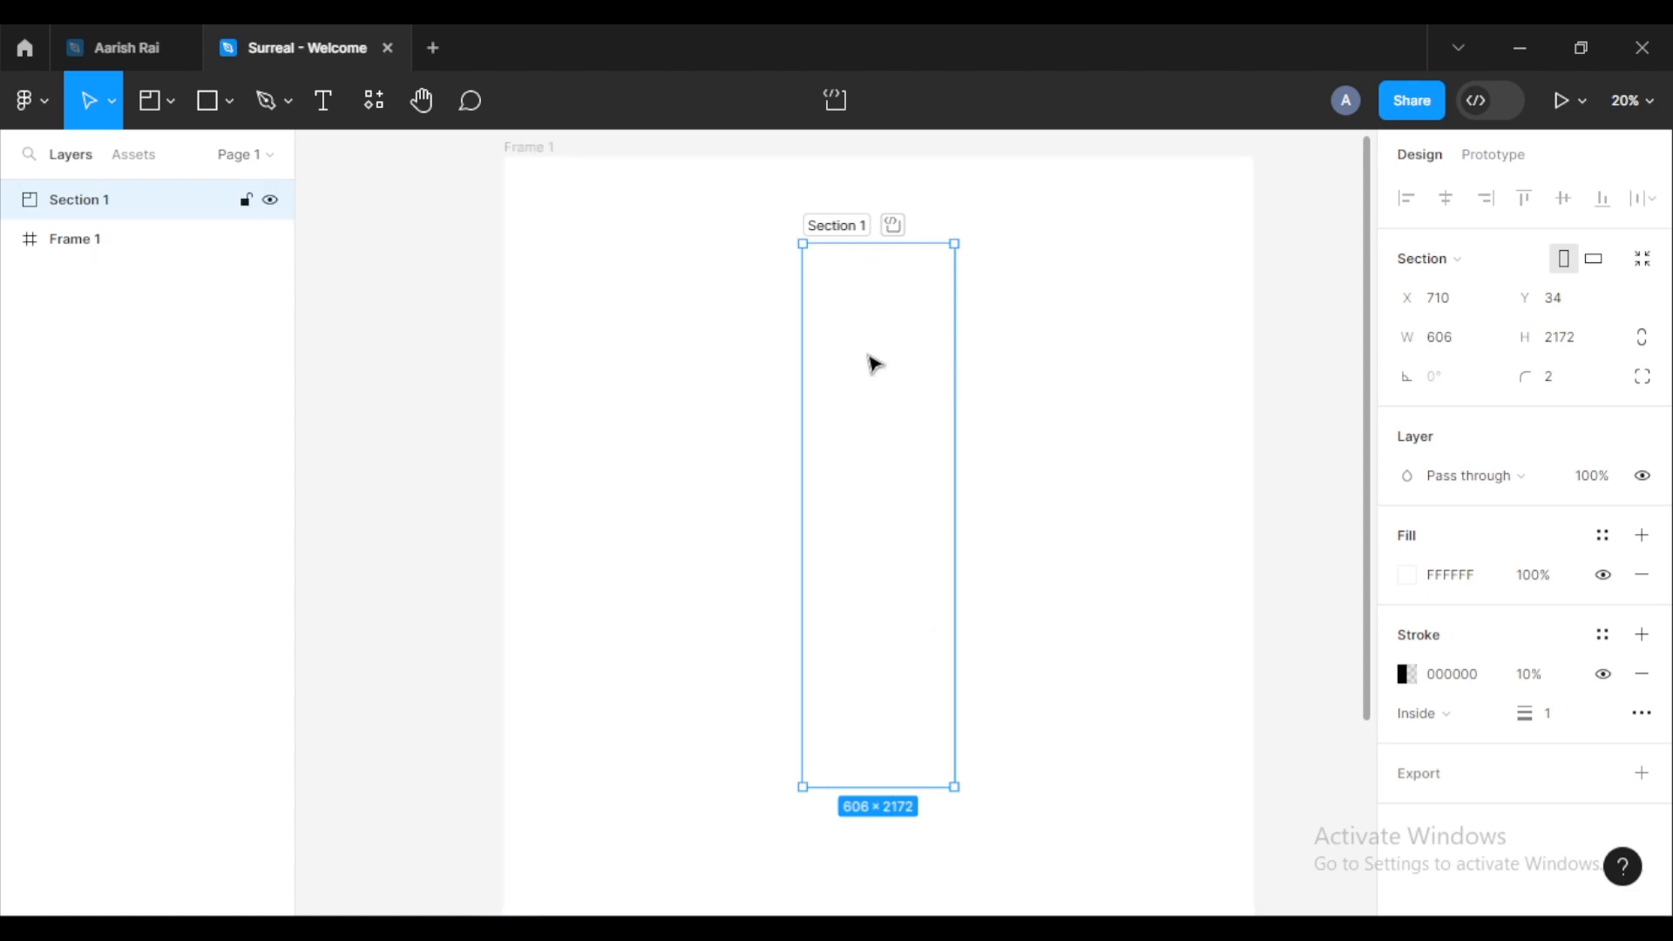
Step: Set the section's width to 600
left_click(1451, 342)
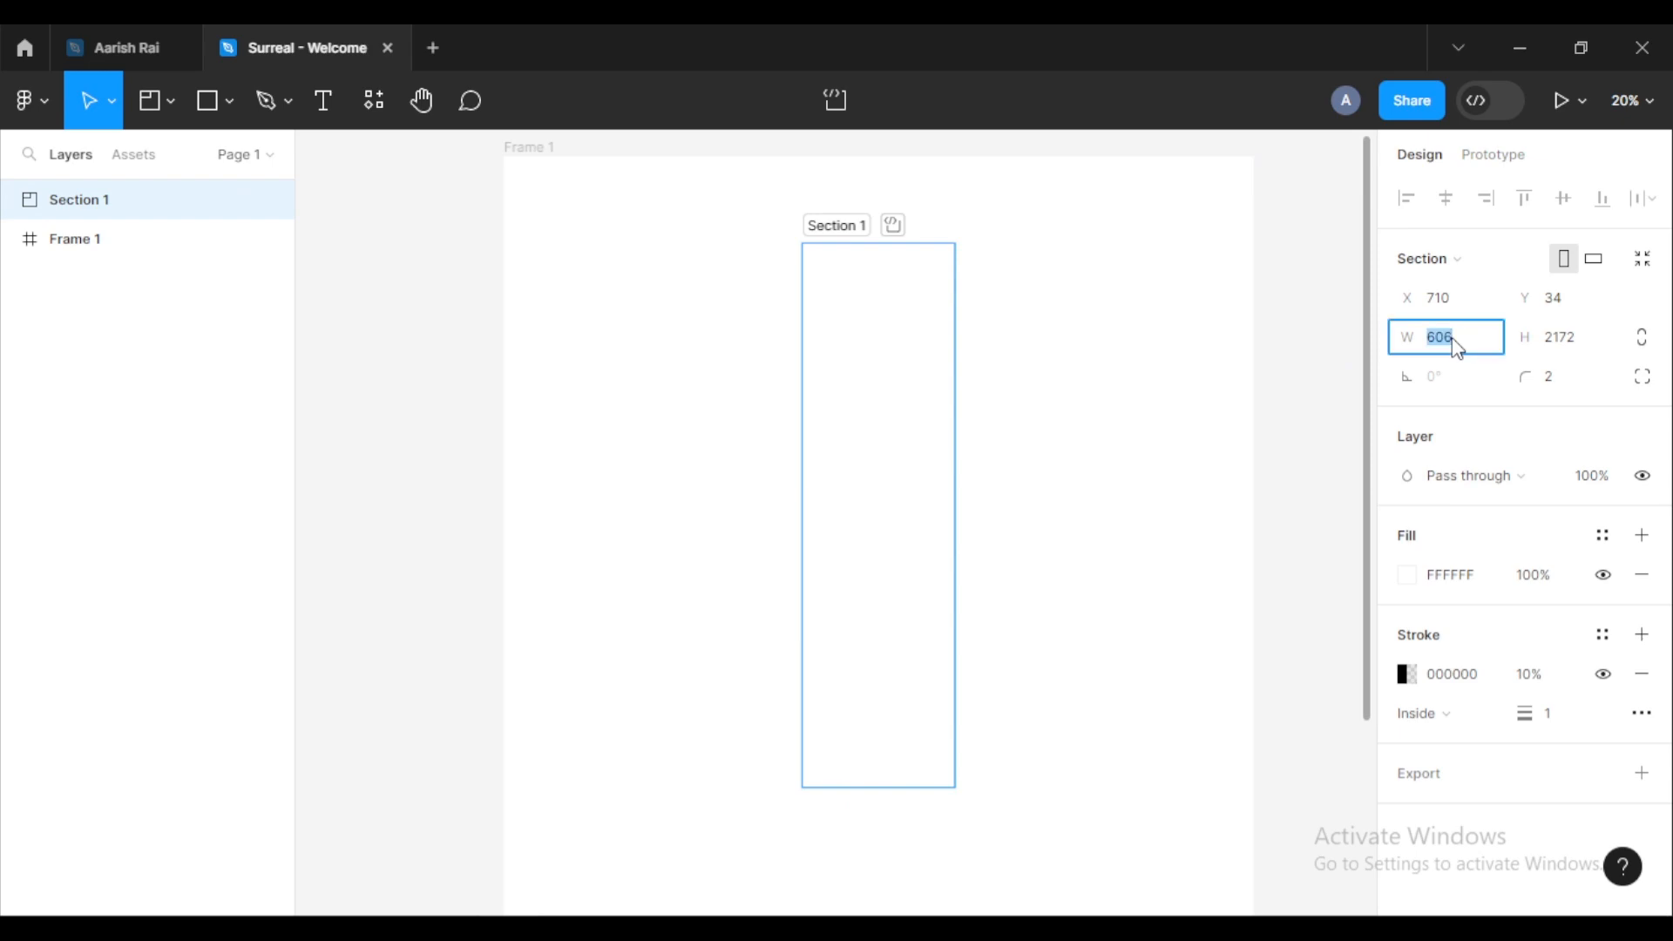
key("Return")
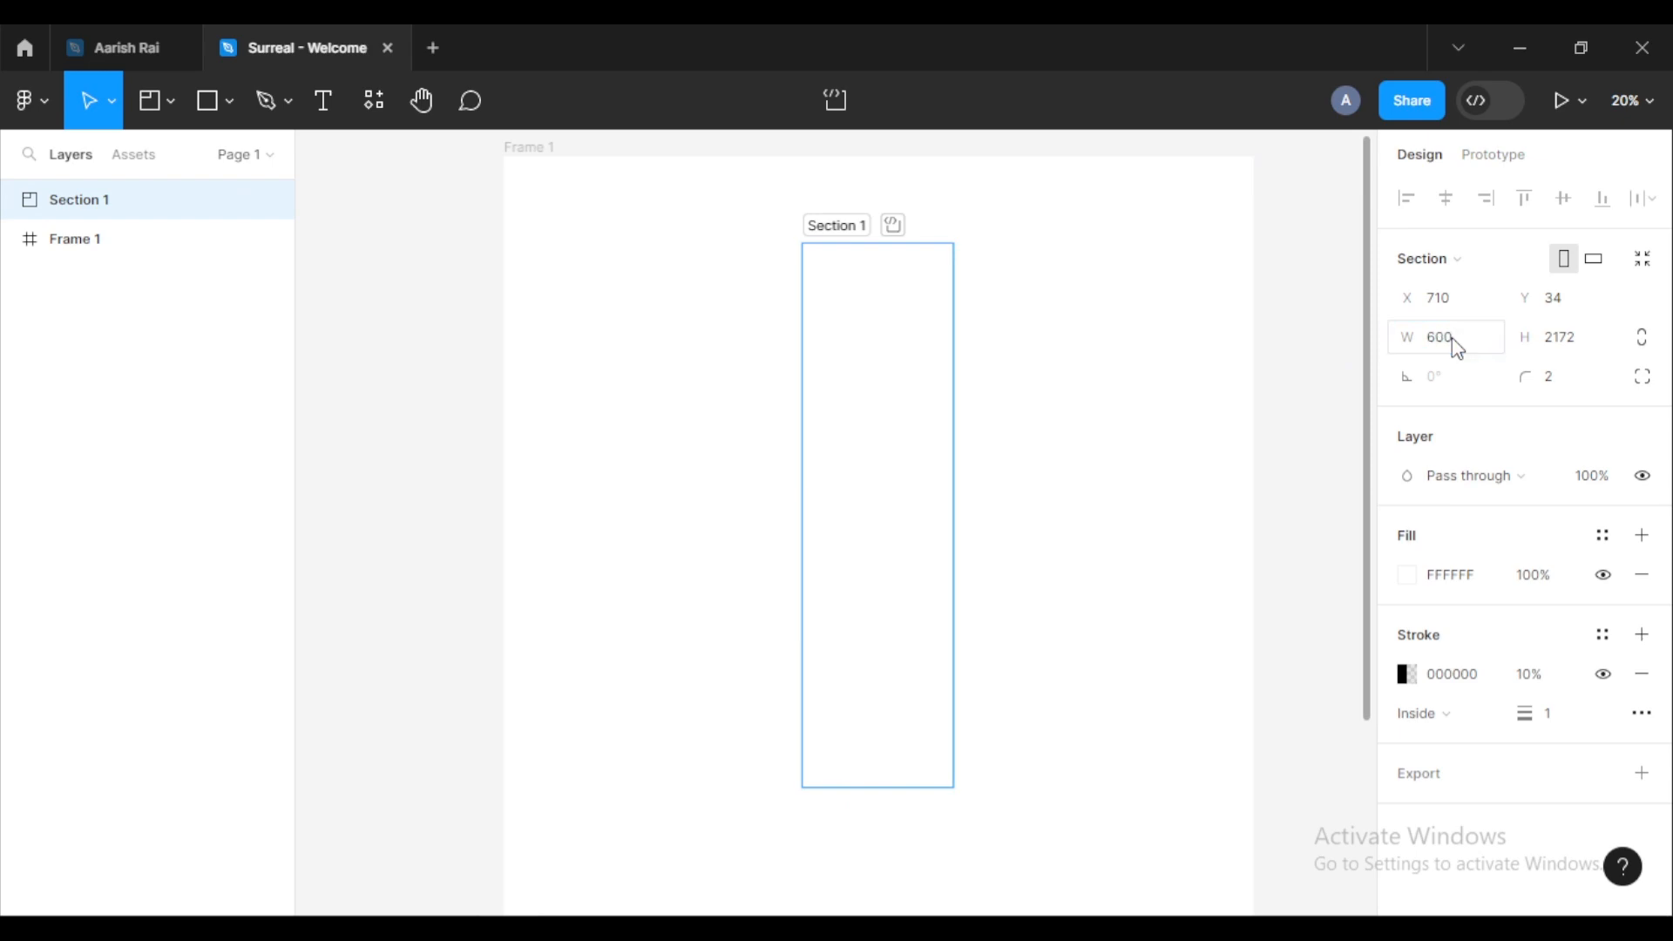
left_click(1033, 457)
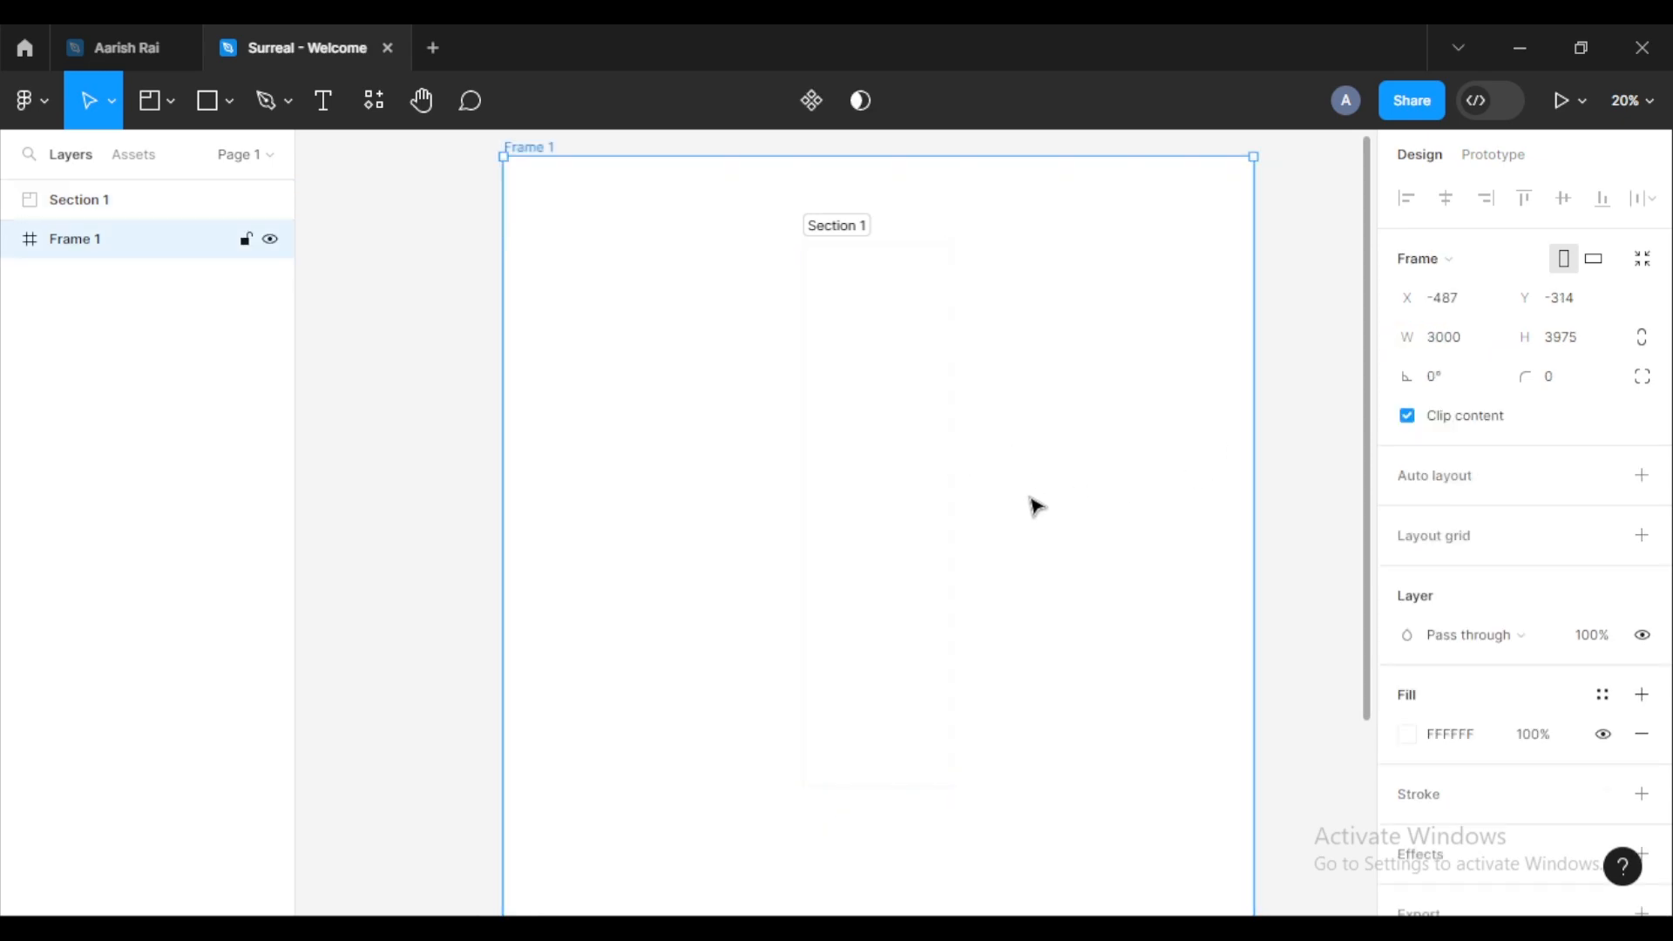
left_click(874, 383)
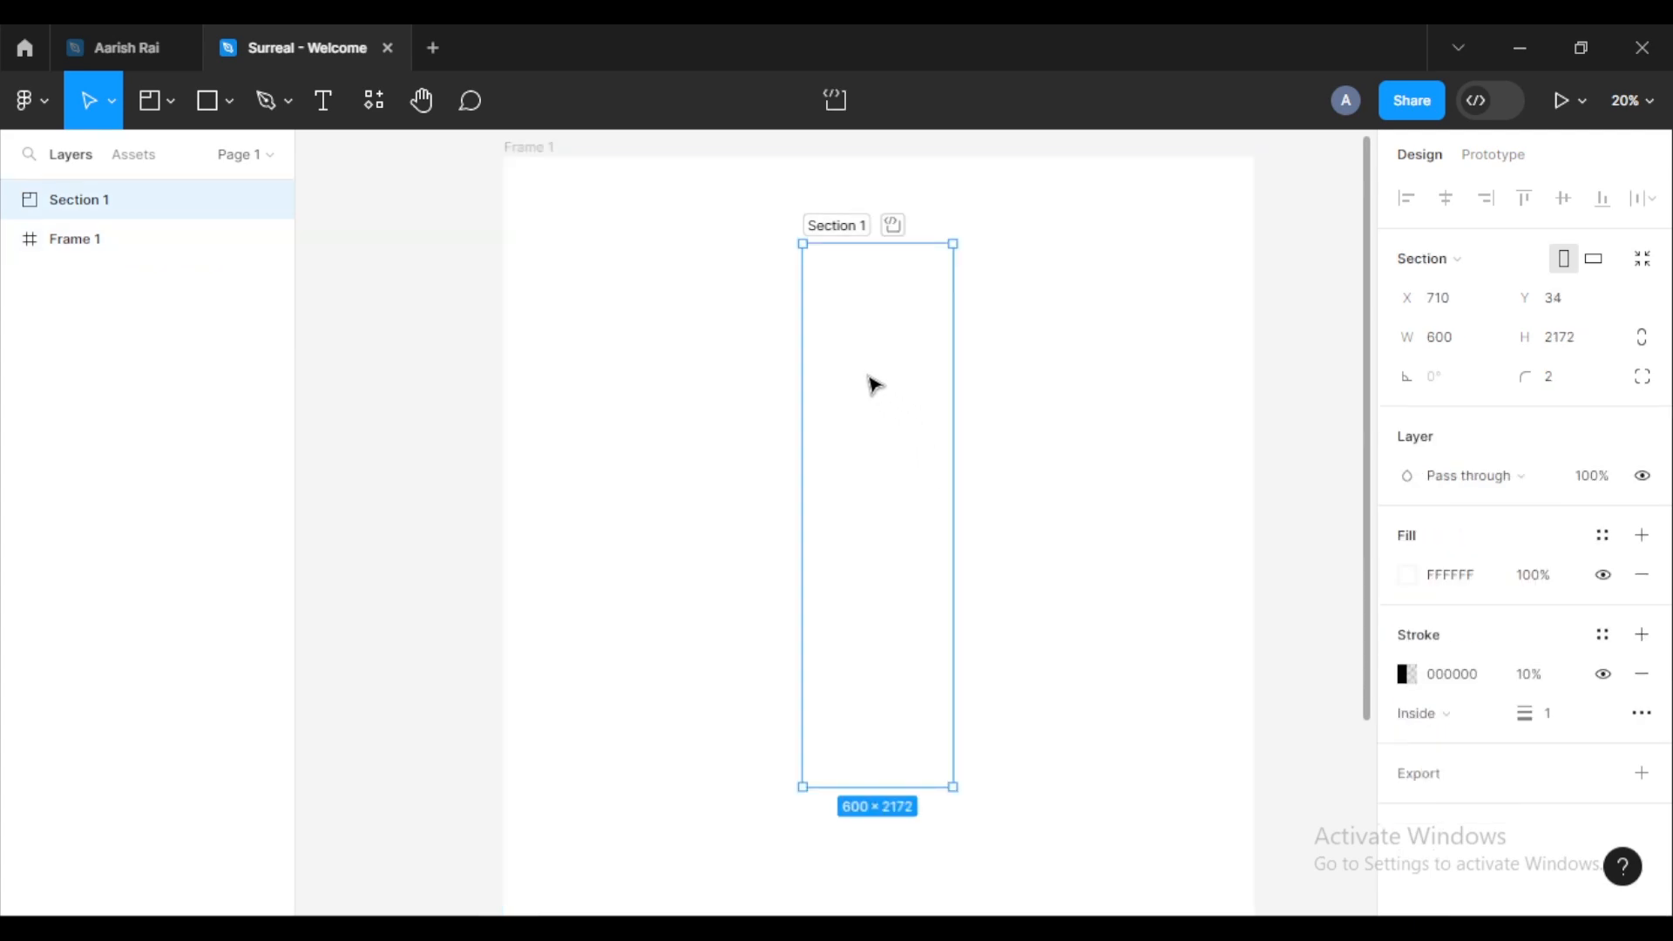
left_click(691, 360)
left_click(871, 396)
left_click(706, 383)
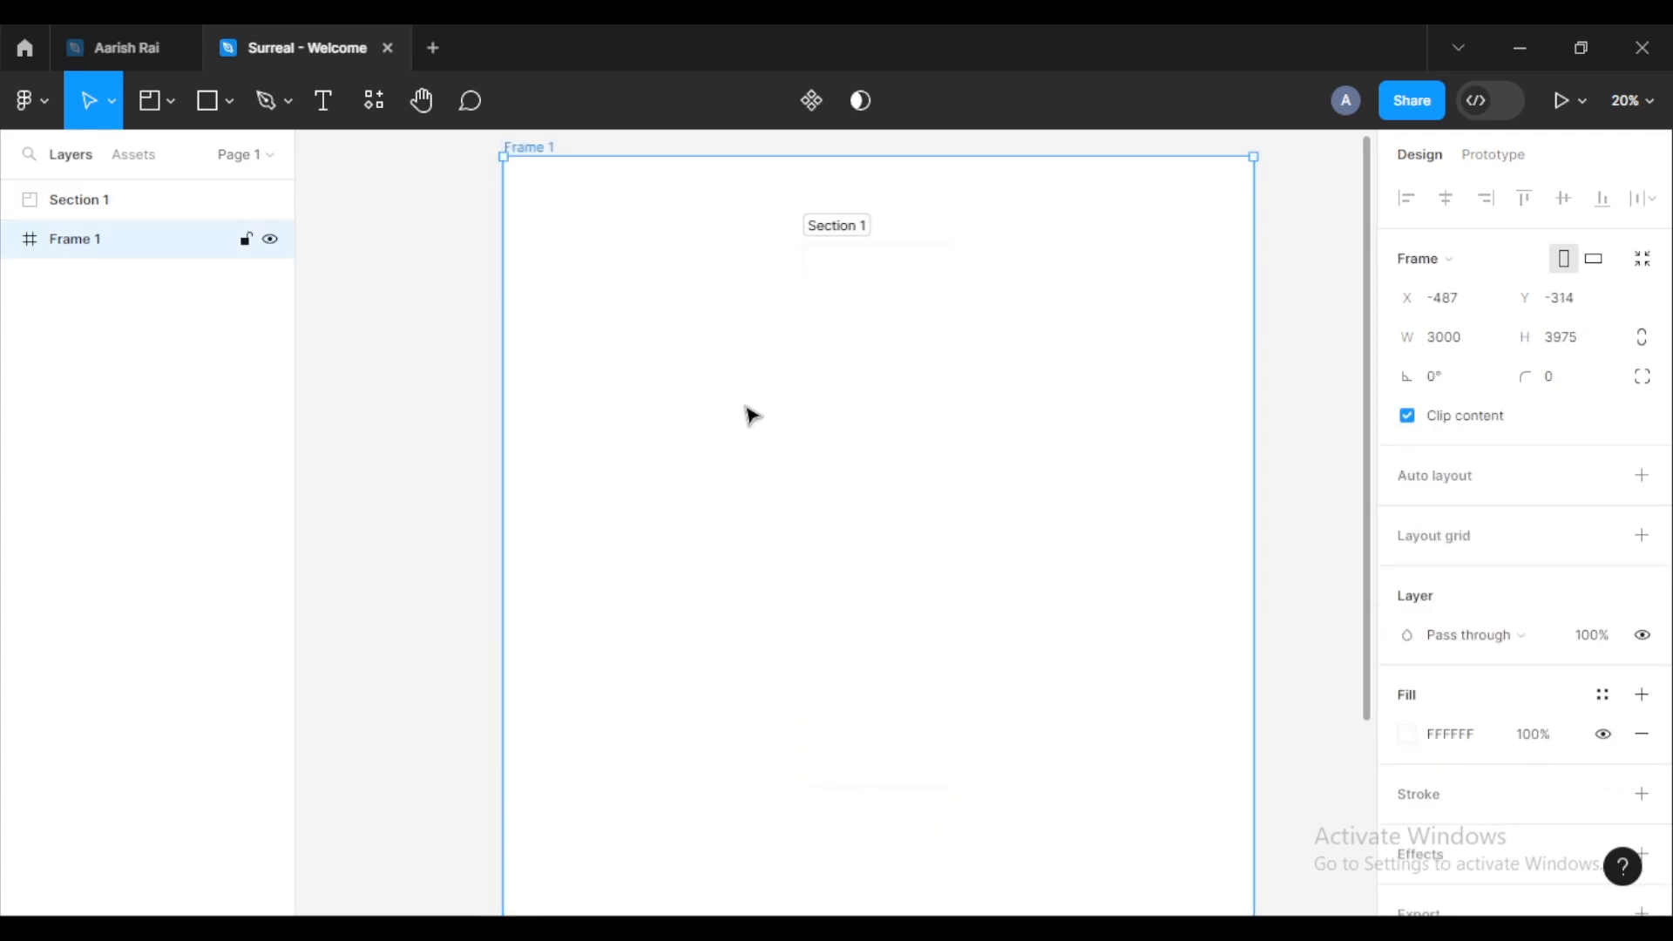
left_click(899, 468)
Step: Change the large frame's fill to grey BFBFBF so the white section stands out
left_click(767, 433)
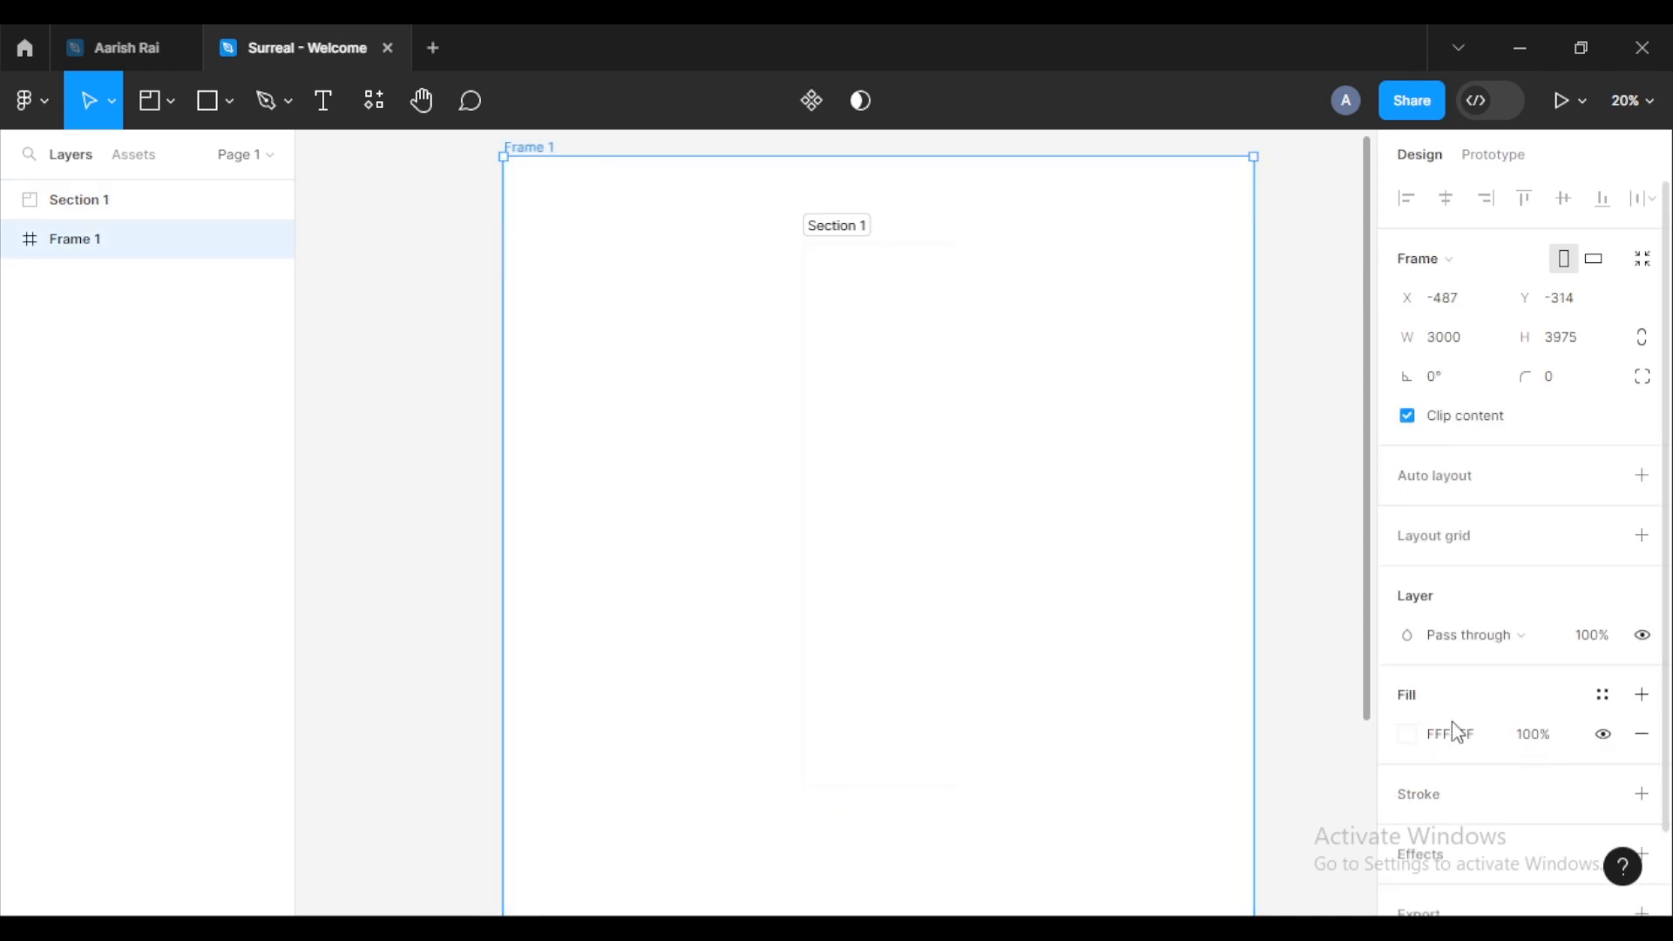
left_click(1409, 736)
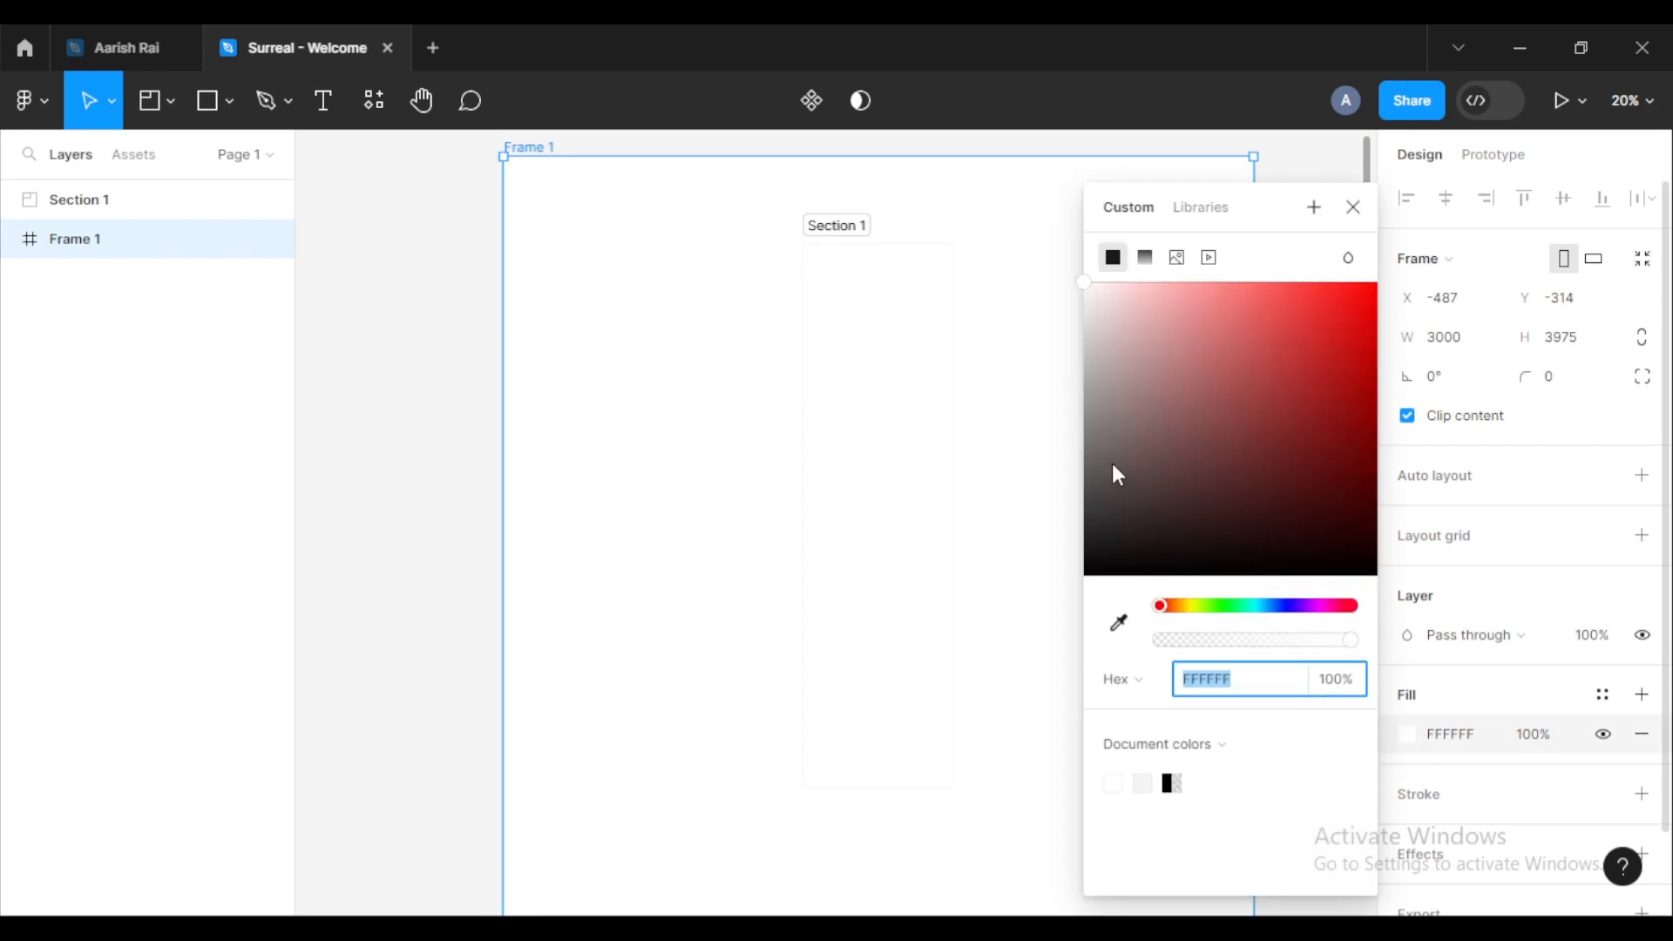
left_click(1090, 284)
left_click_drag(1088, 305, 1068, 374)
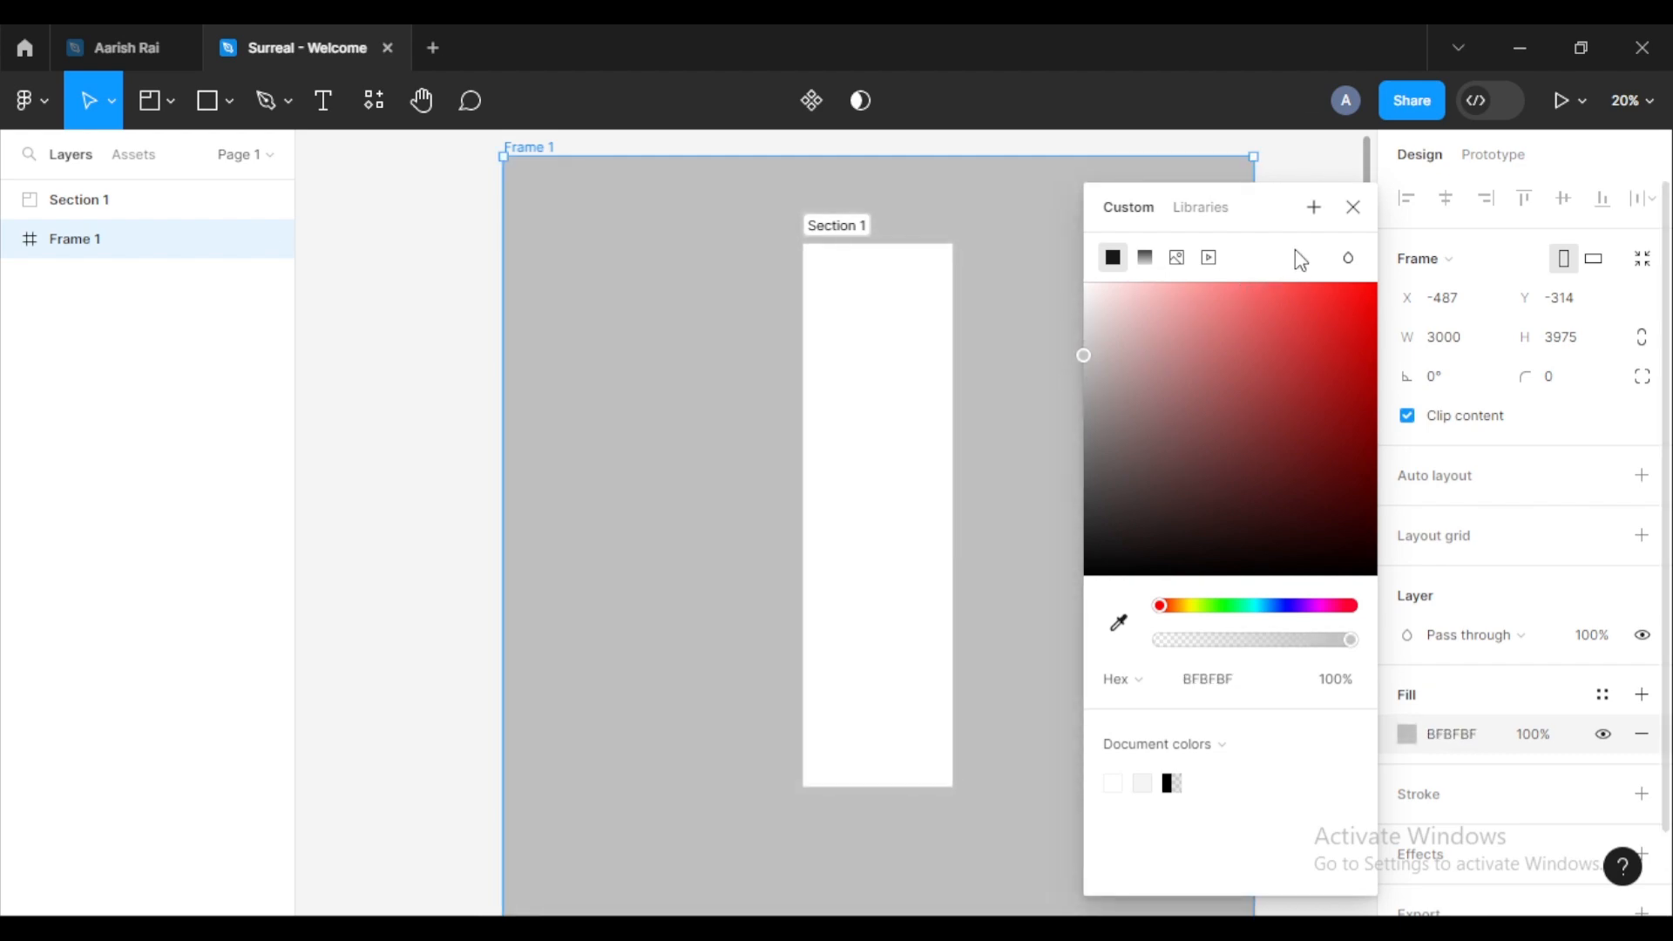
left_click(1353, 207)
left_click(1341, 243)
Step: Lengthen the white section by stretching its lower edge further down the frame
left_click(880, 461)
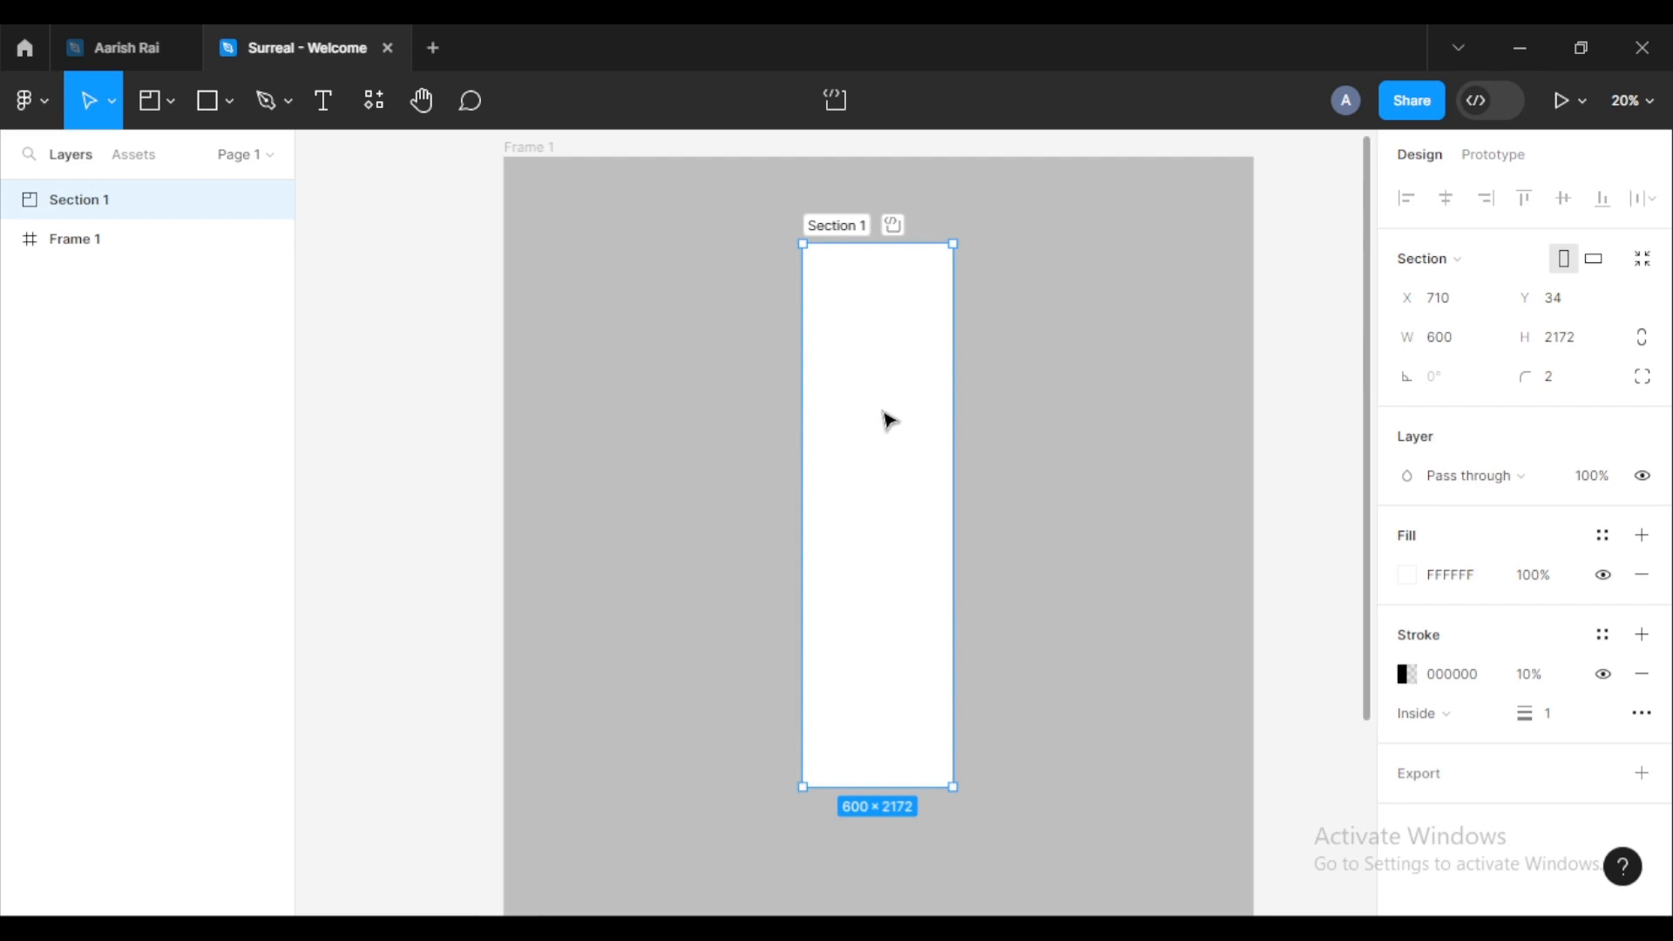
scroll(883, 417, "up", 3)
scroll(886, 412, "down", 4)
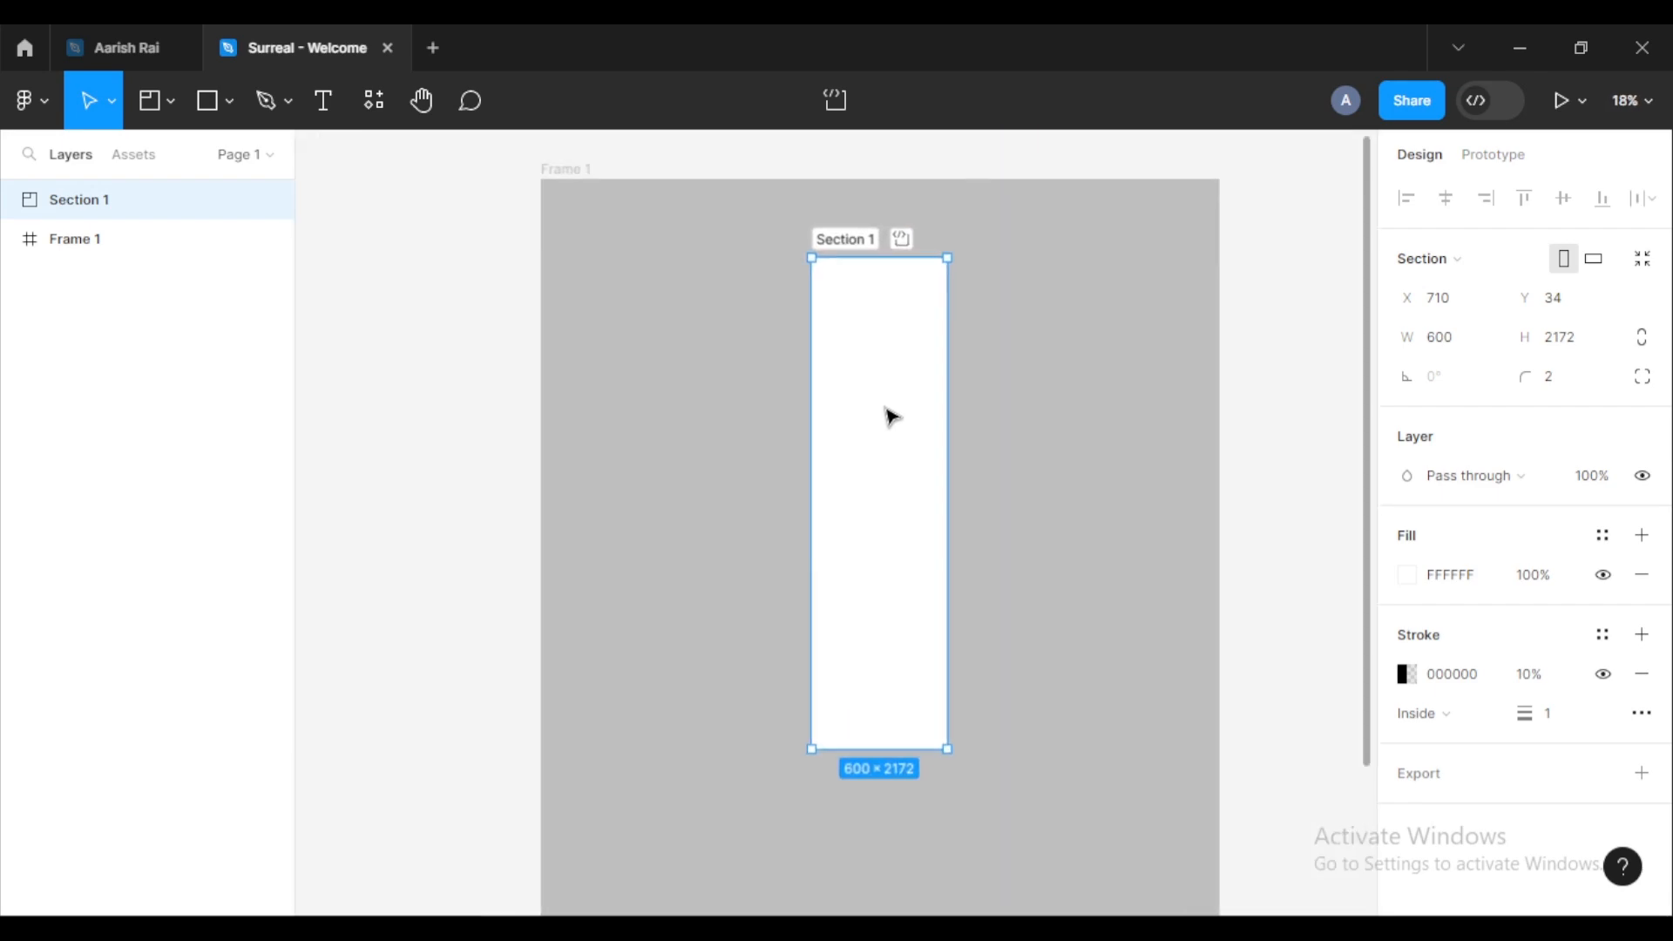
left_click_drag(883, 383, 838, 385)
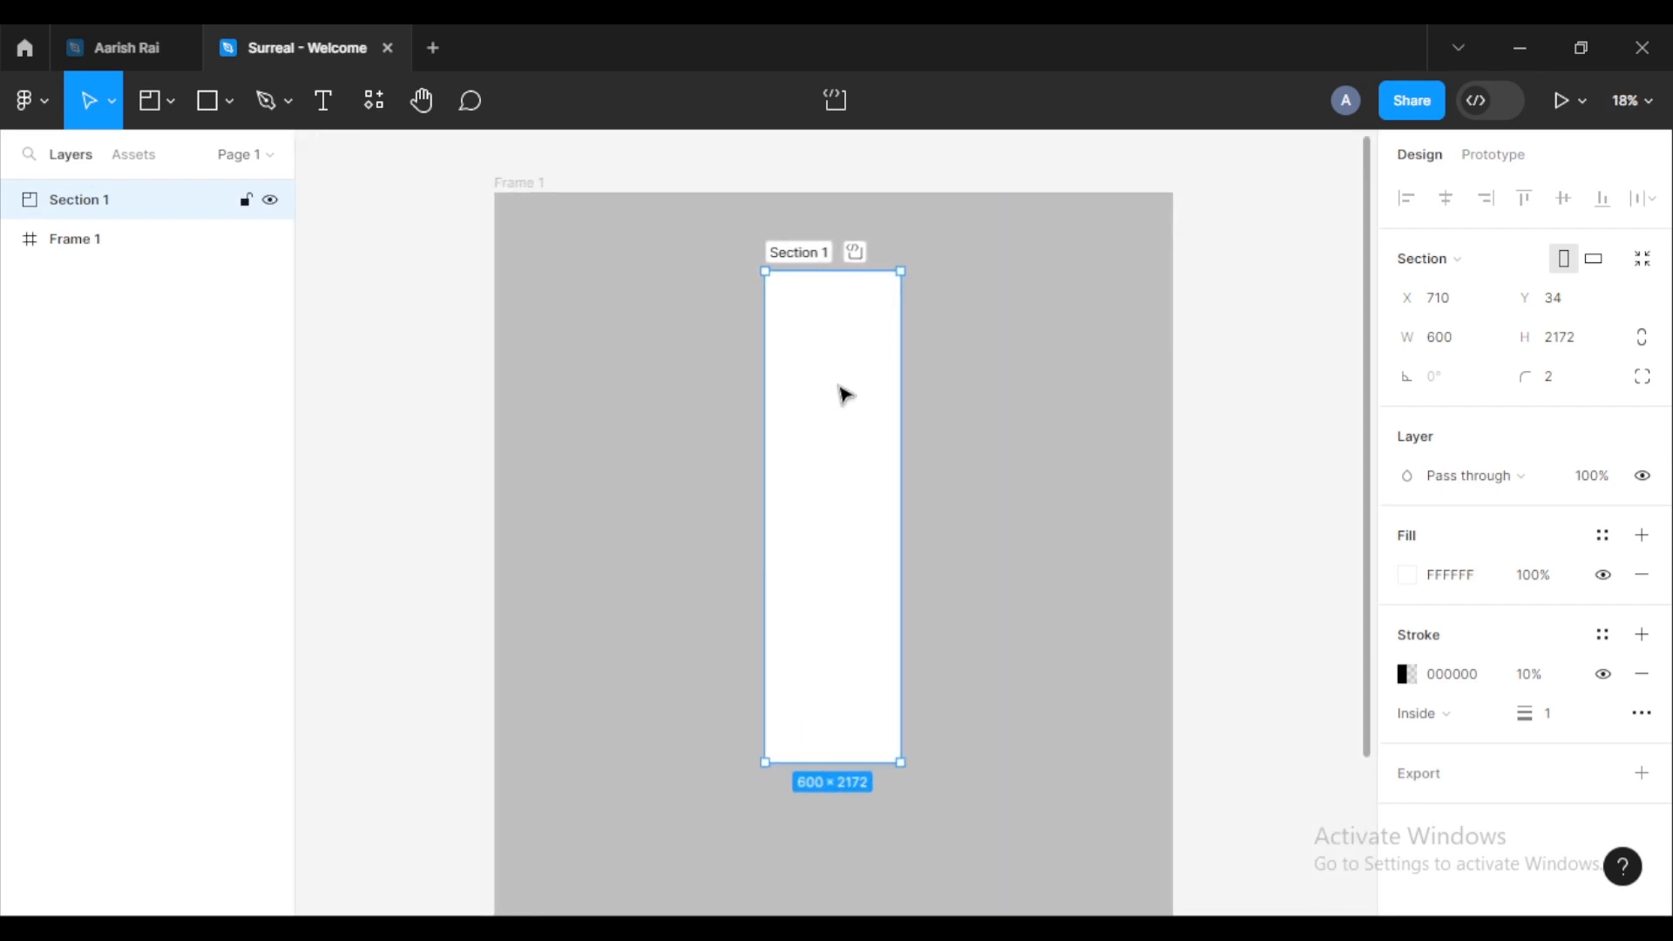
scroll(843, 394, "up", 4)
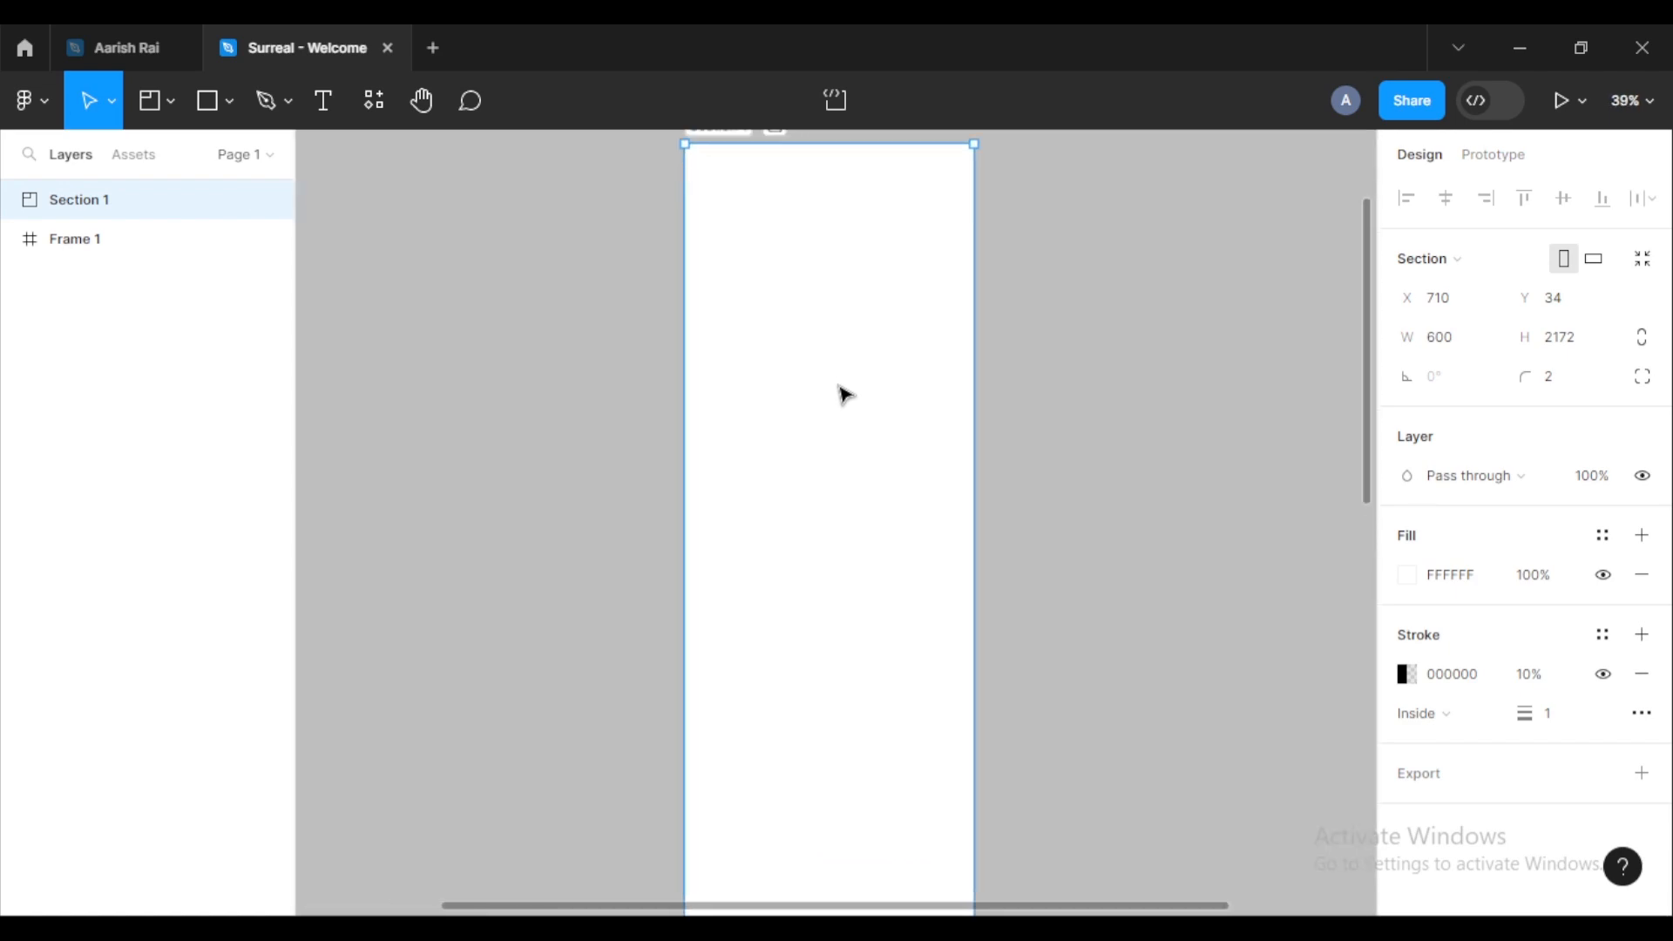
scroll(844, 394, "down", 5)
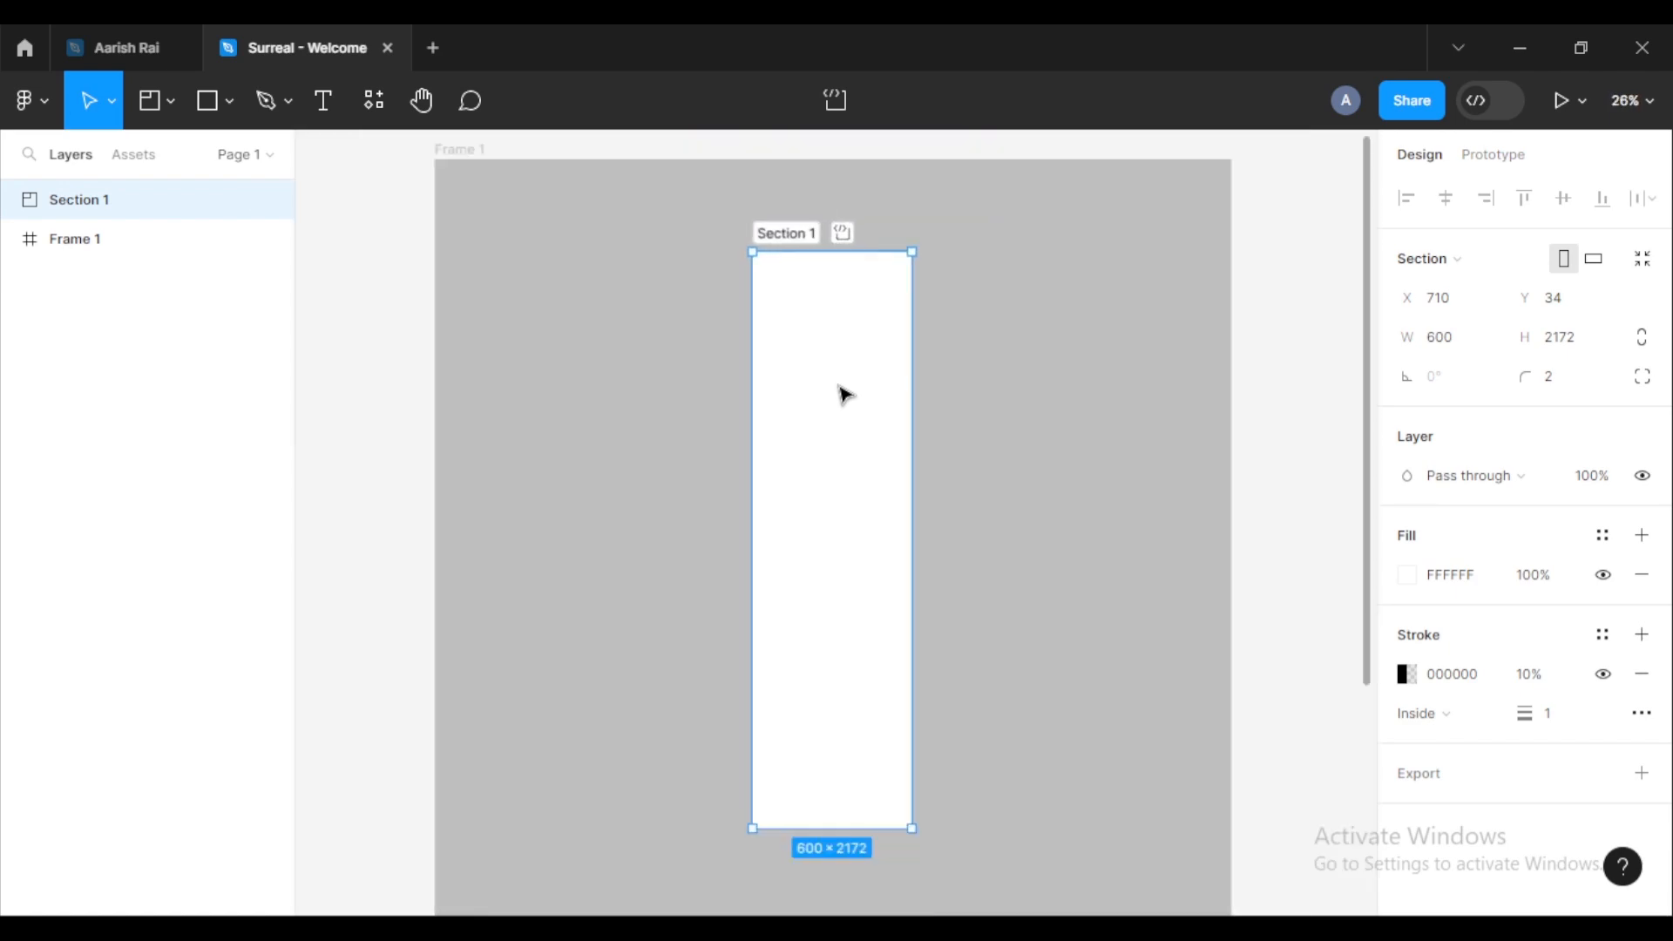
scroll(844, 394, "up", 1)
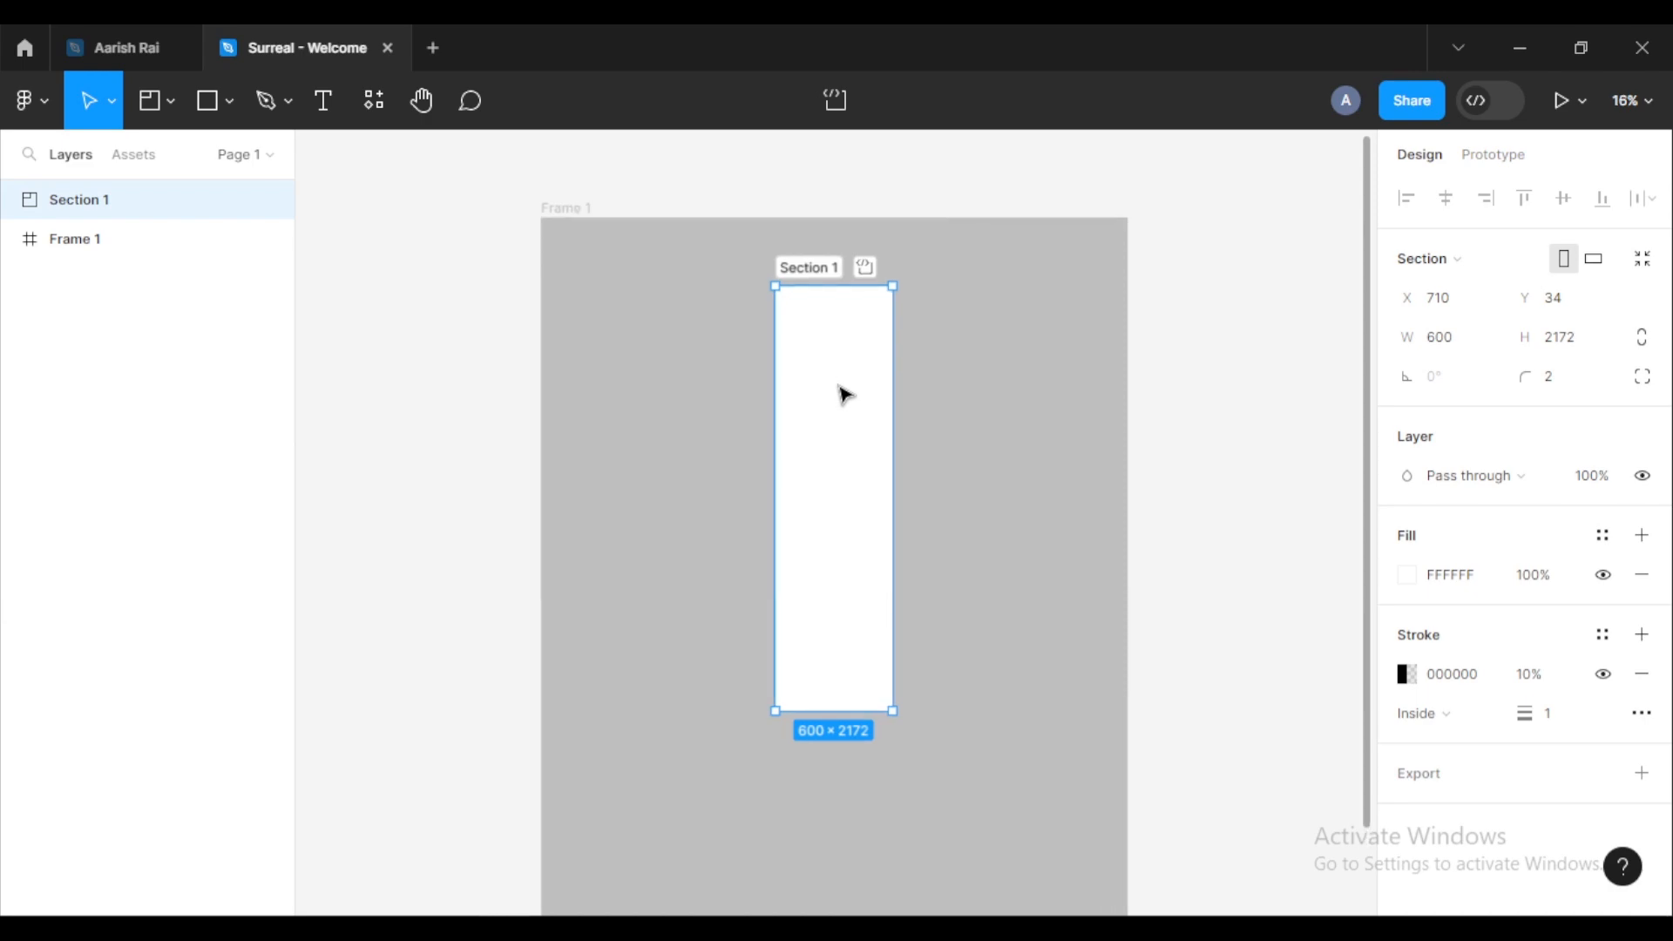
key("space")
mouse_move(837, 384)
left_mouse_down()
mouse_move(770, 470)
mouse_move(967, 415)
mouse_move(741, 415)
mouse_move(844, 373)
left_mouse_up()
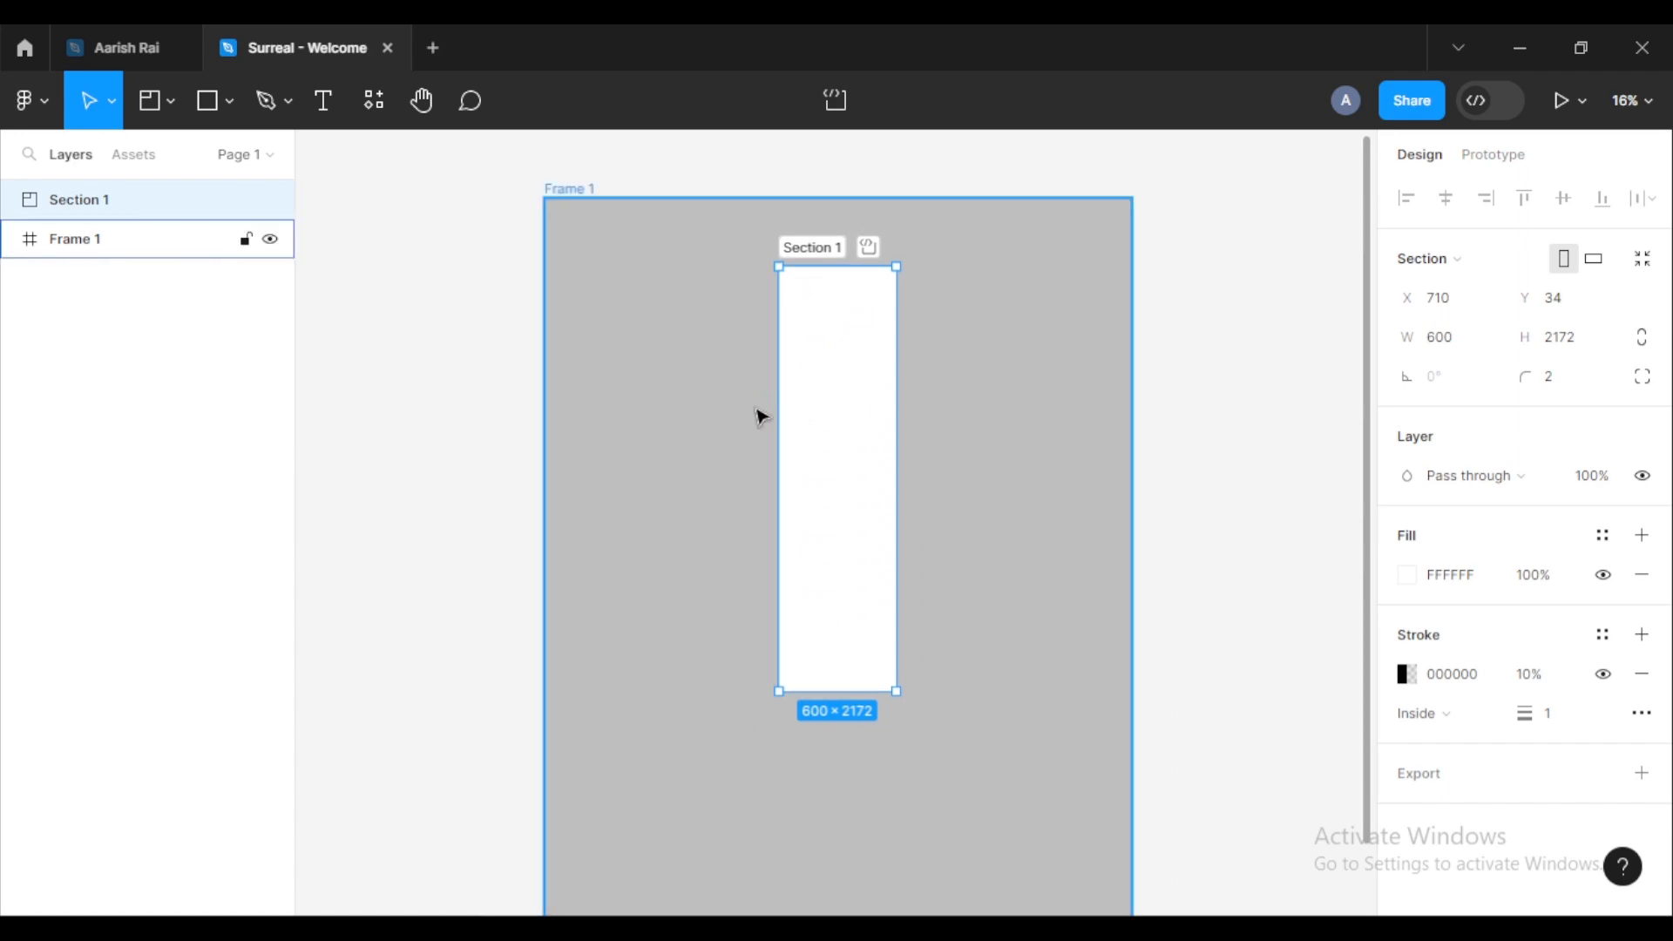
left_click_drag(821, 694, 820, 826)
left_click(640, 521)
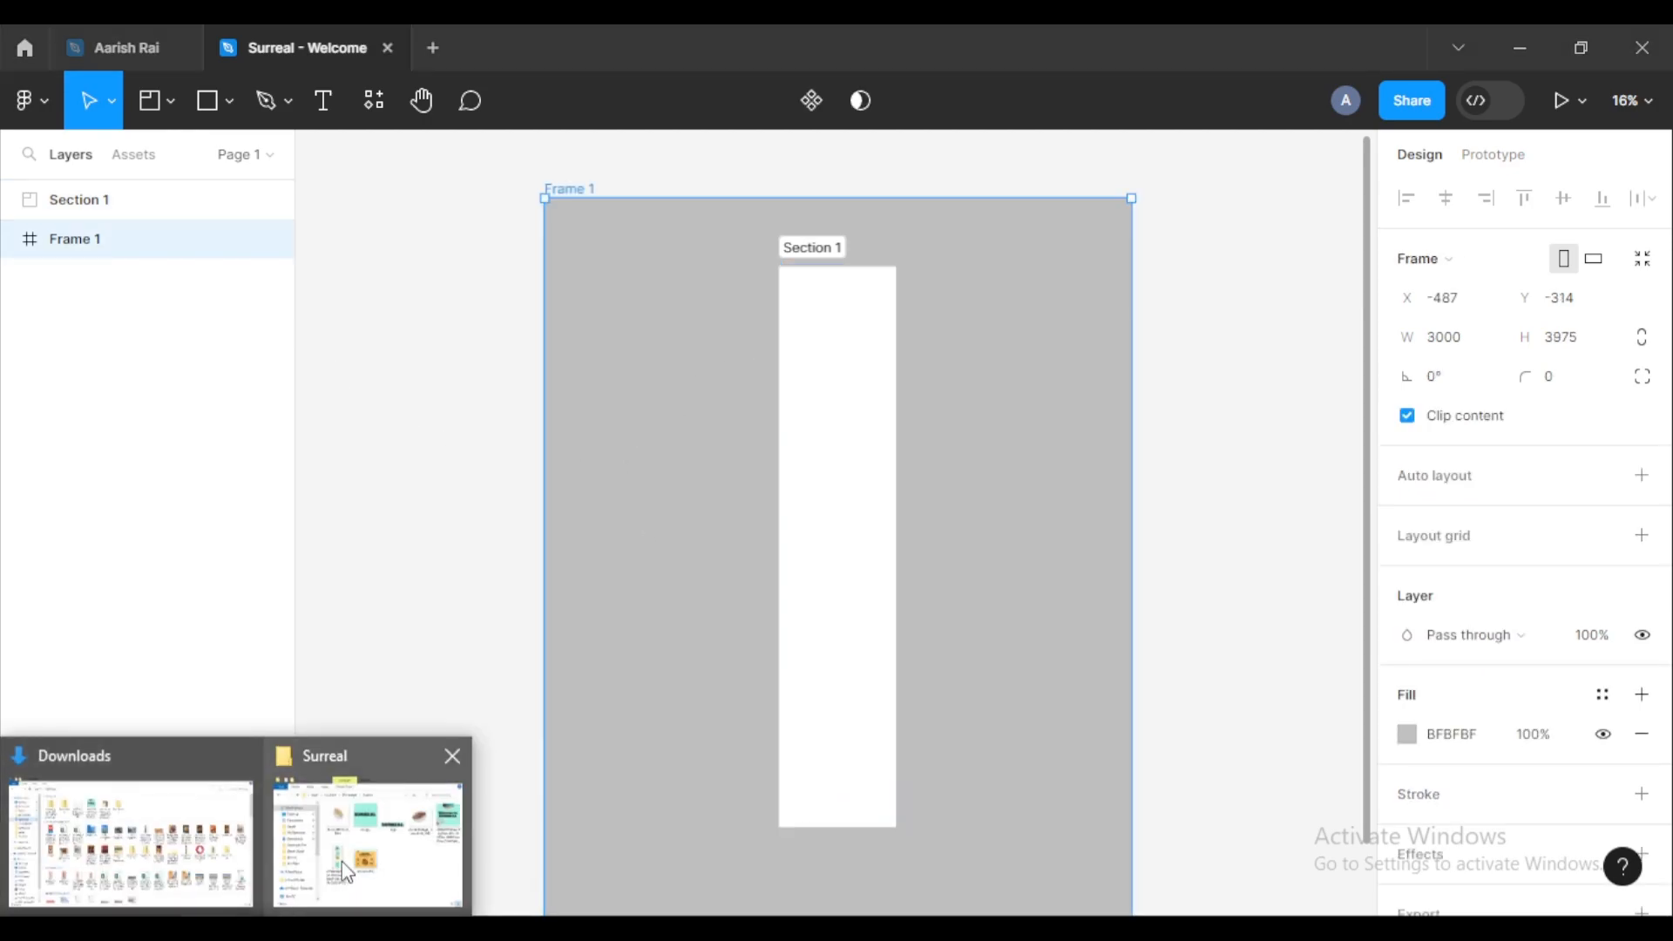
Step: Import the screencapture-mail-mixmax reference image from the Surreal folder into the grey frame at its upper-left corner
left_click(352, 874)
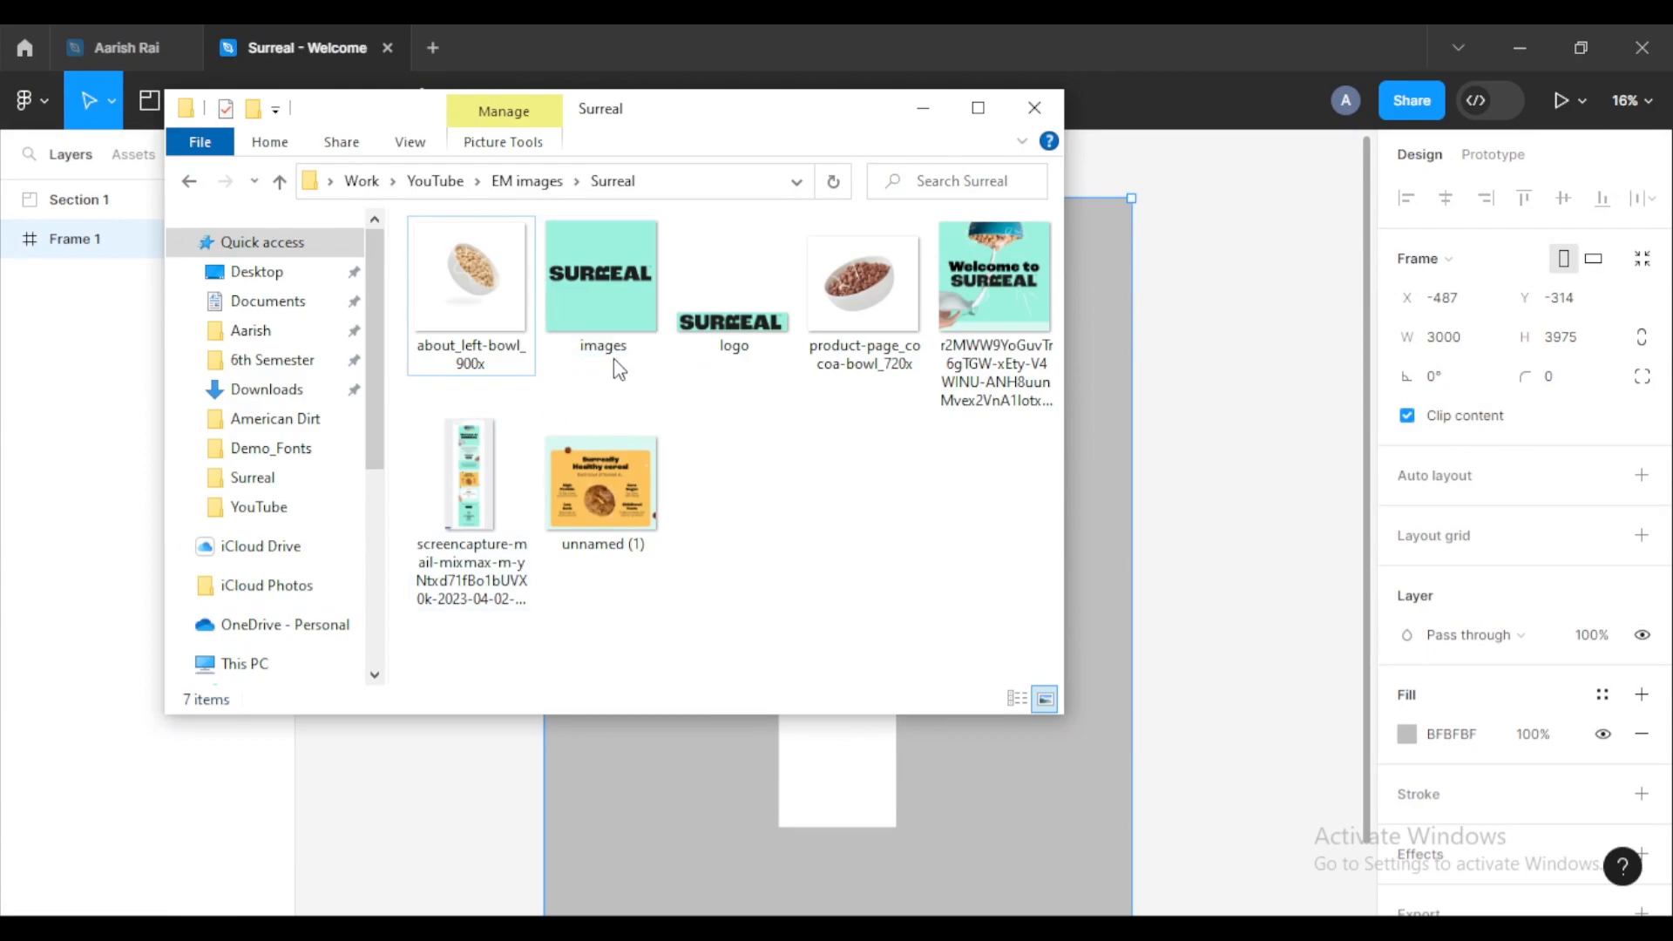
left_click(467, 487)
left_click_drag(467, 484, 675, 854)
left_click_drag(688, 758, 688, 414)
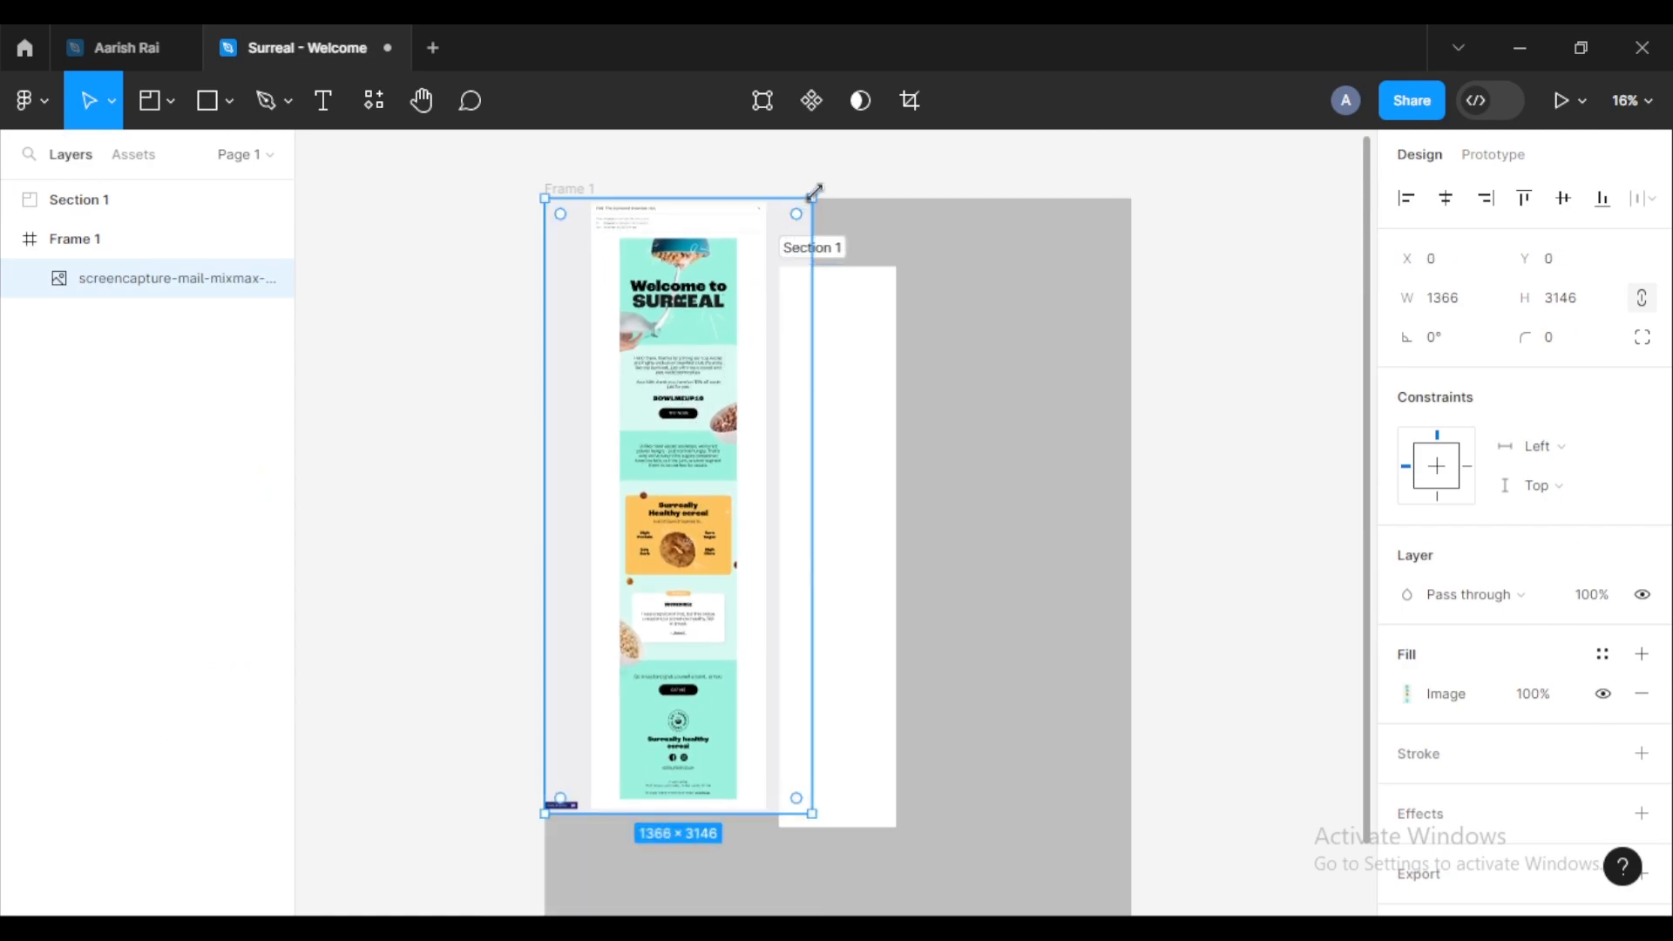
Step: Shrink the reference screenshot to about 742 × 1710 and place it in the grey area beside the white section
left_click_drag(798, 207, 644, 485)
left_click_drag(621, 716, 669, 519)
scroll(667, 520, "up", 3)
scroll(667, 520, "down", 4)
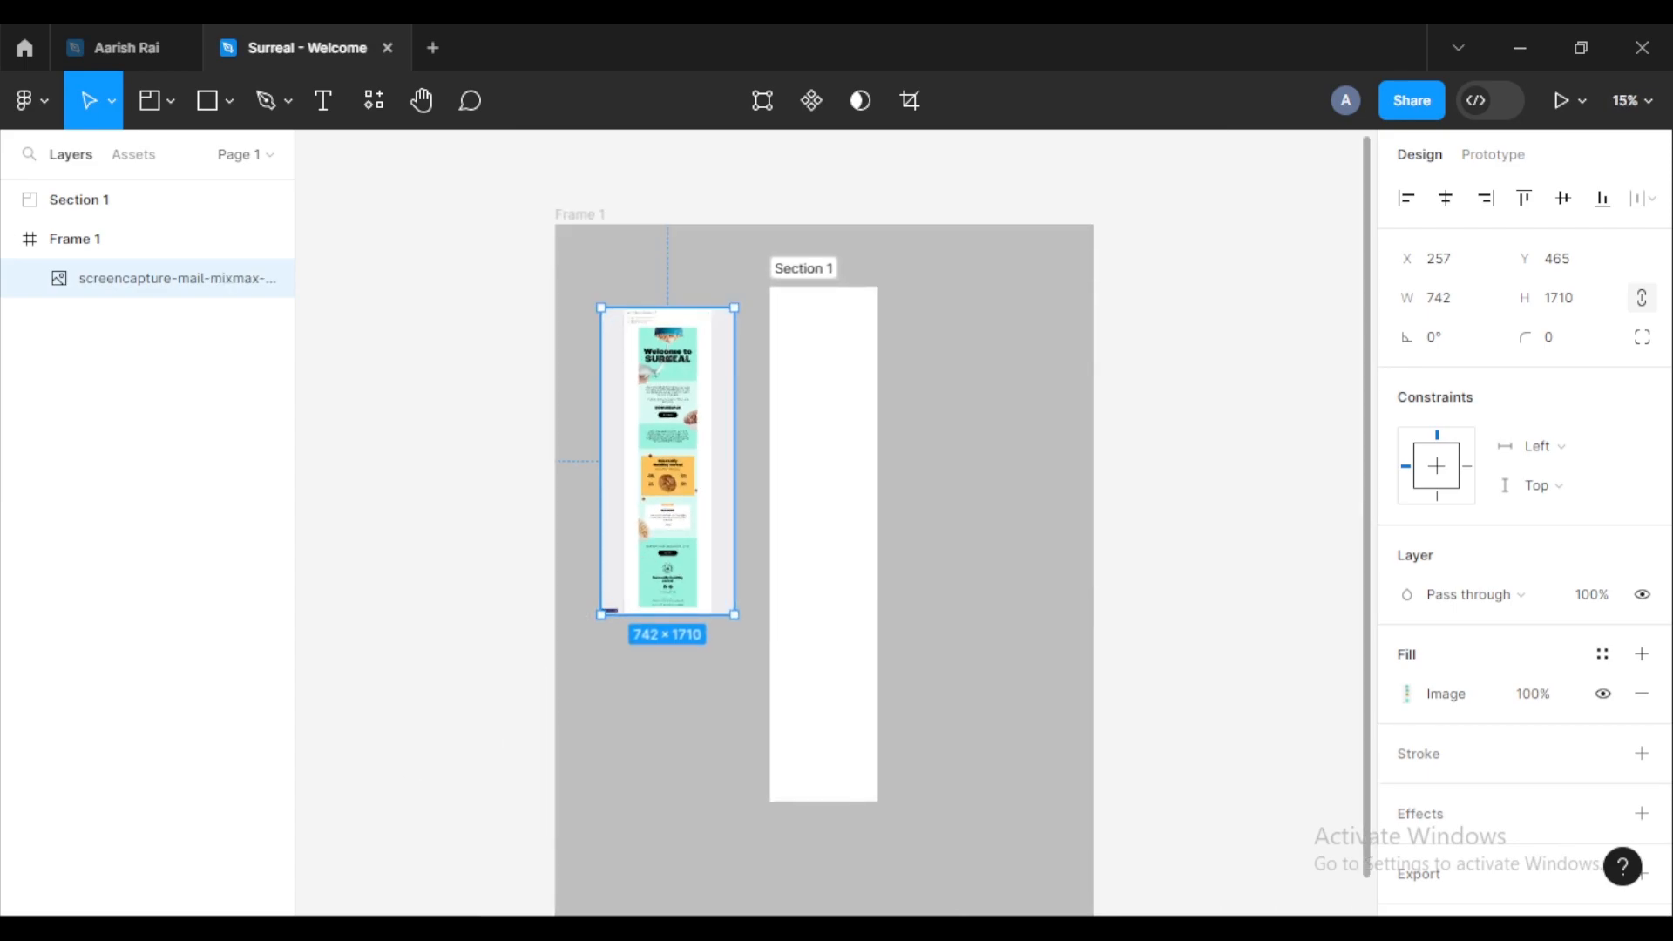
Step: Look over the image assets in the Surreal folder and skim the prepared email copy in the Word document
left_click(309, 832)
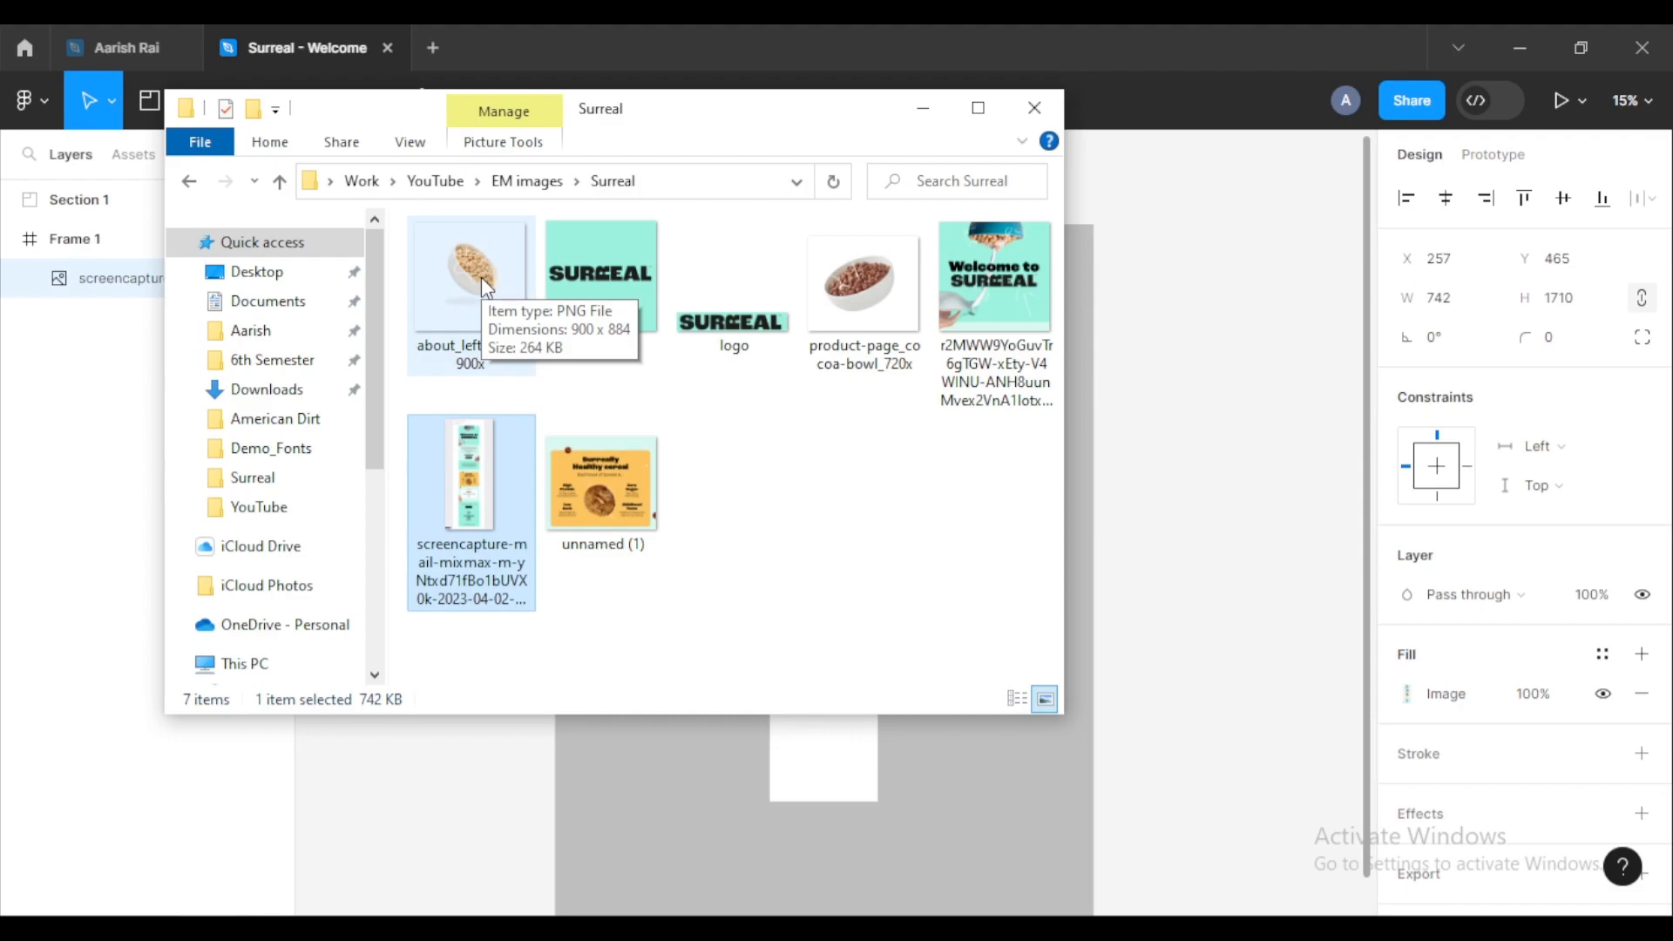
left_click(921, 107)
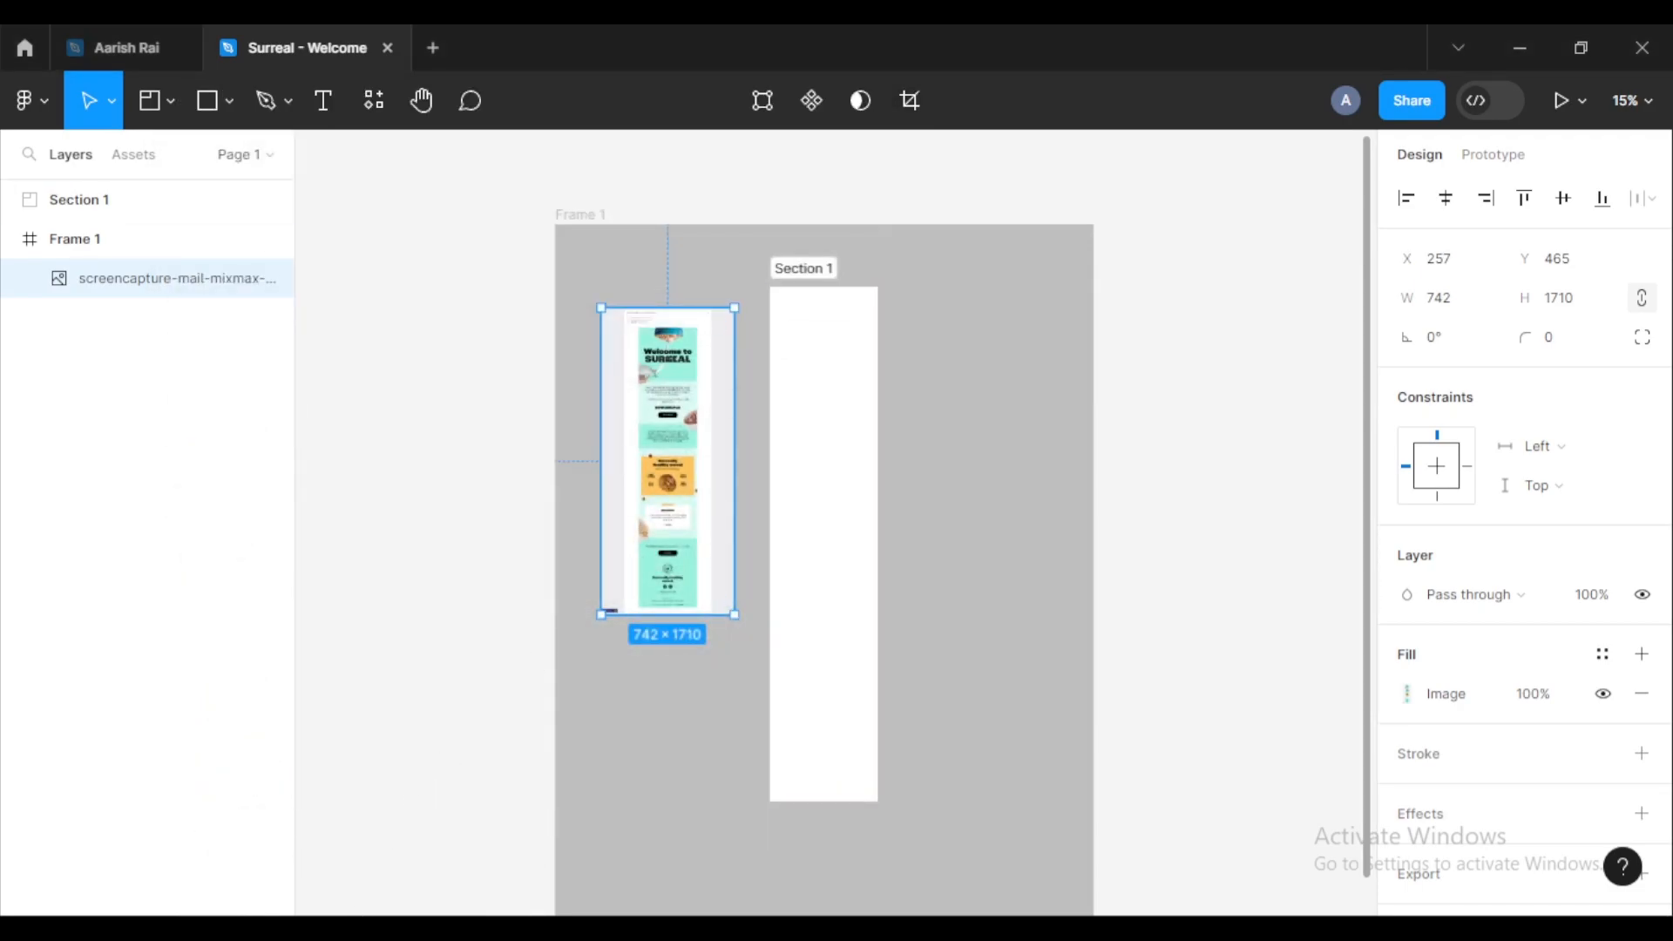
left_click(361, 929)
scroll(894, 420, "down", 2, "ctrl")
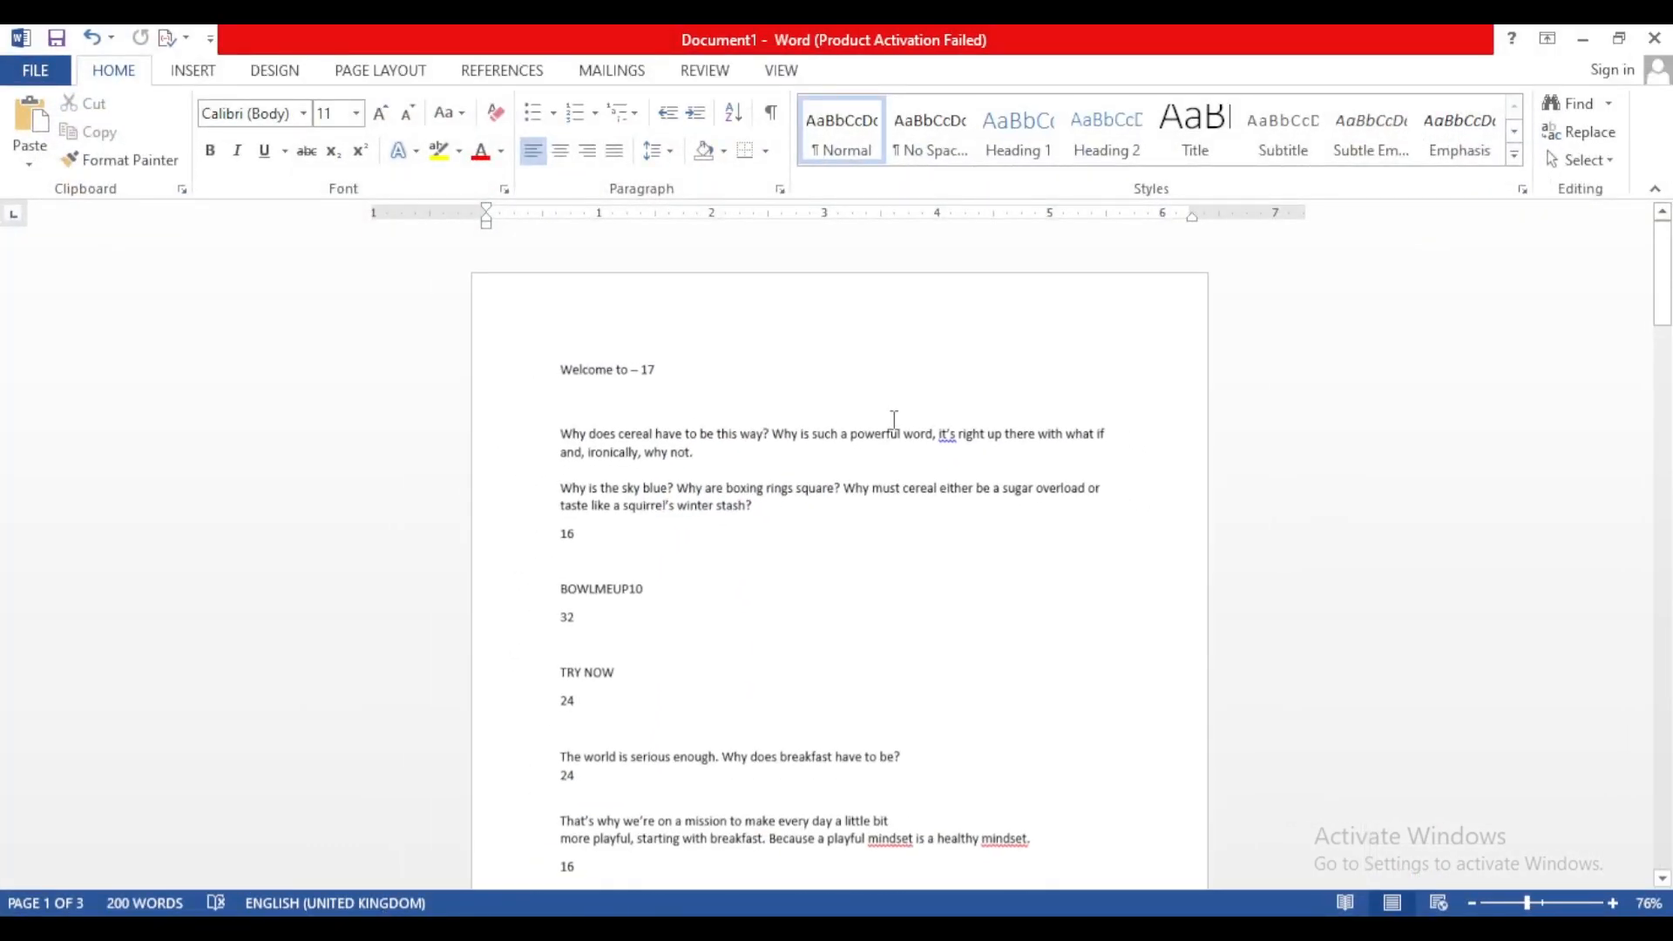
scroll(562, 387, "down", 5)
scroll(564, 376, "down", 5)
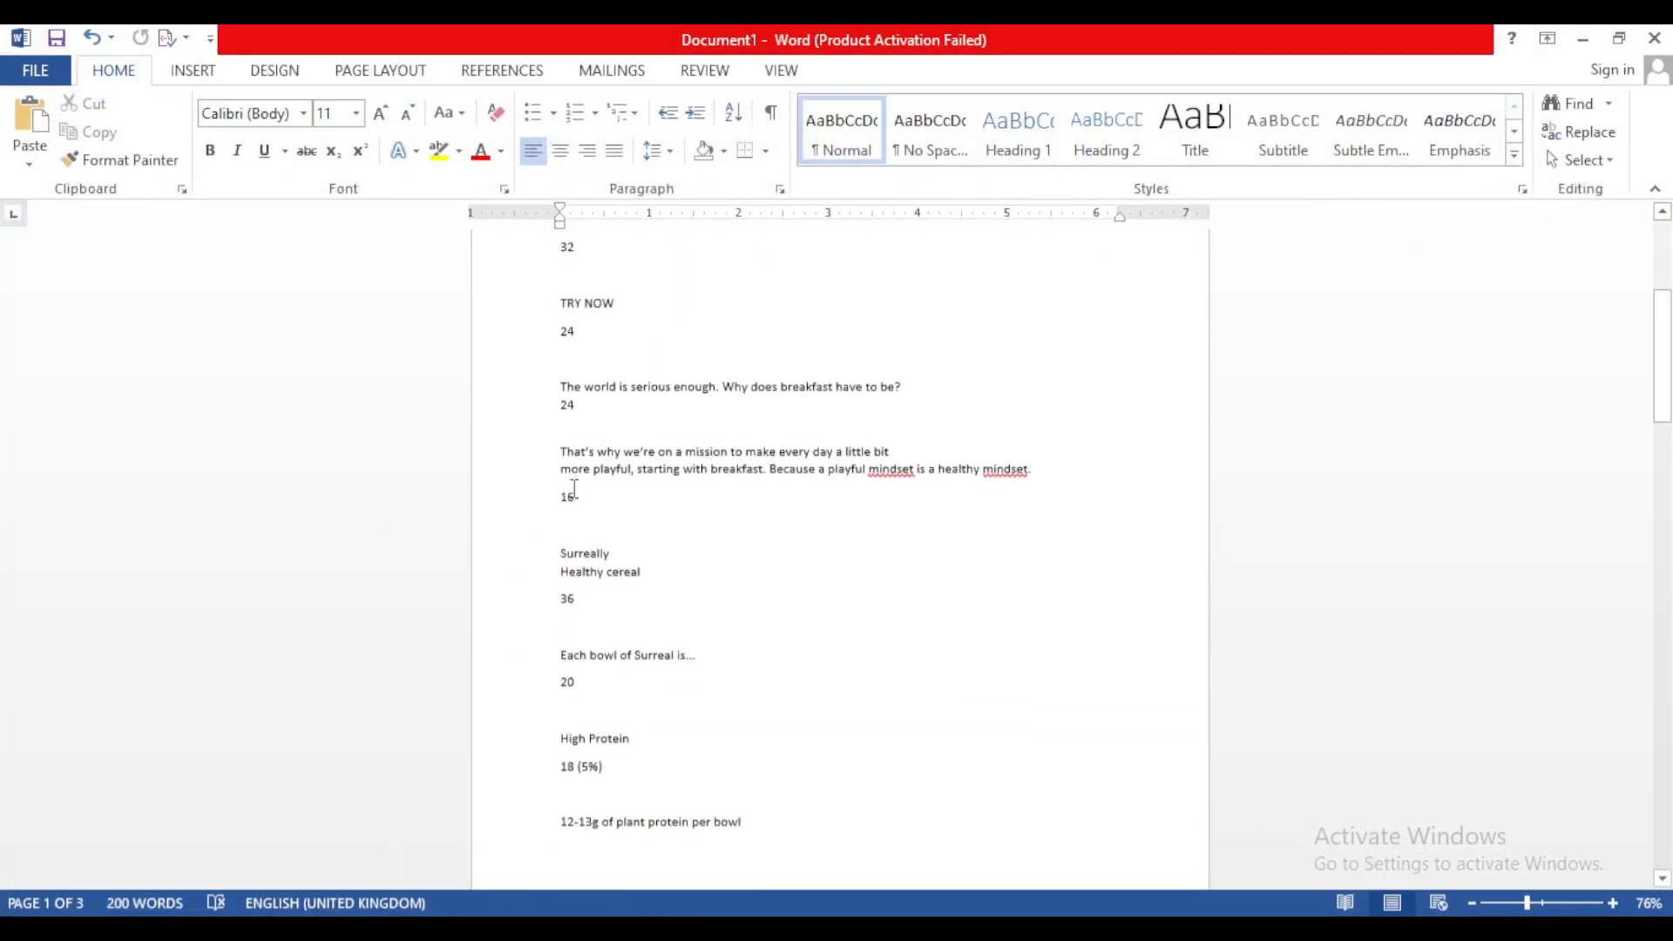
key("alt+Tab")
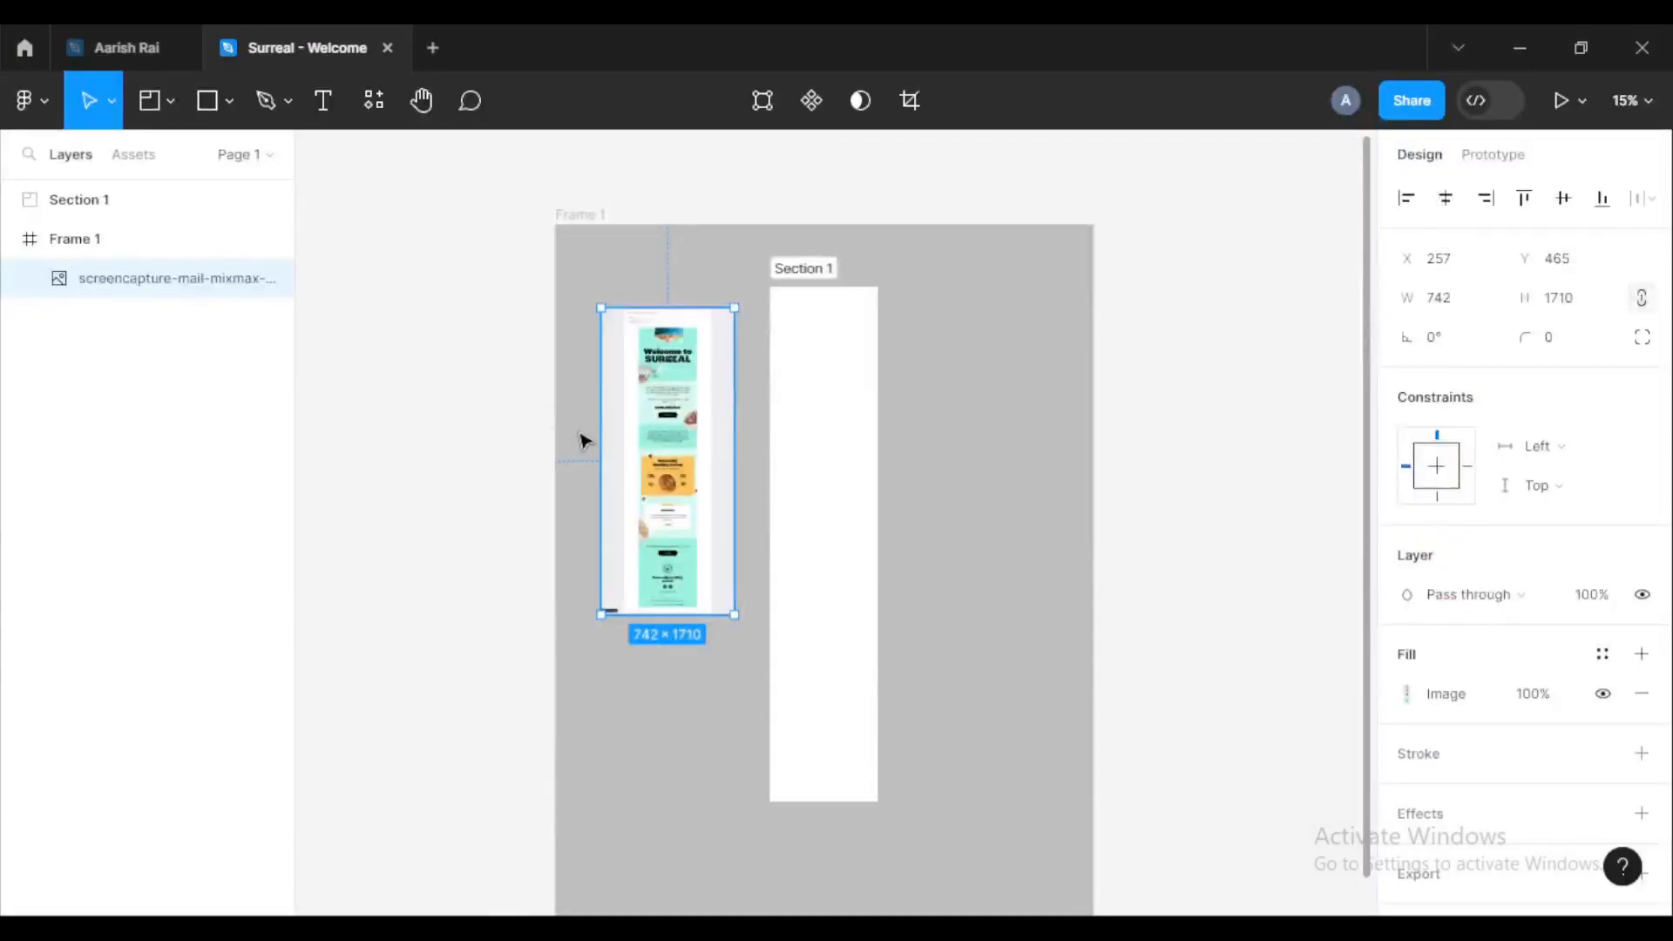
Step: Switch back to Figma and examine the reference email screenshot from its hero banner down to the footer
scroll(702, 426, "up", 8, "ctrl")
left_click_drag(587, 293, 741, 524)
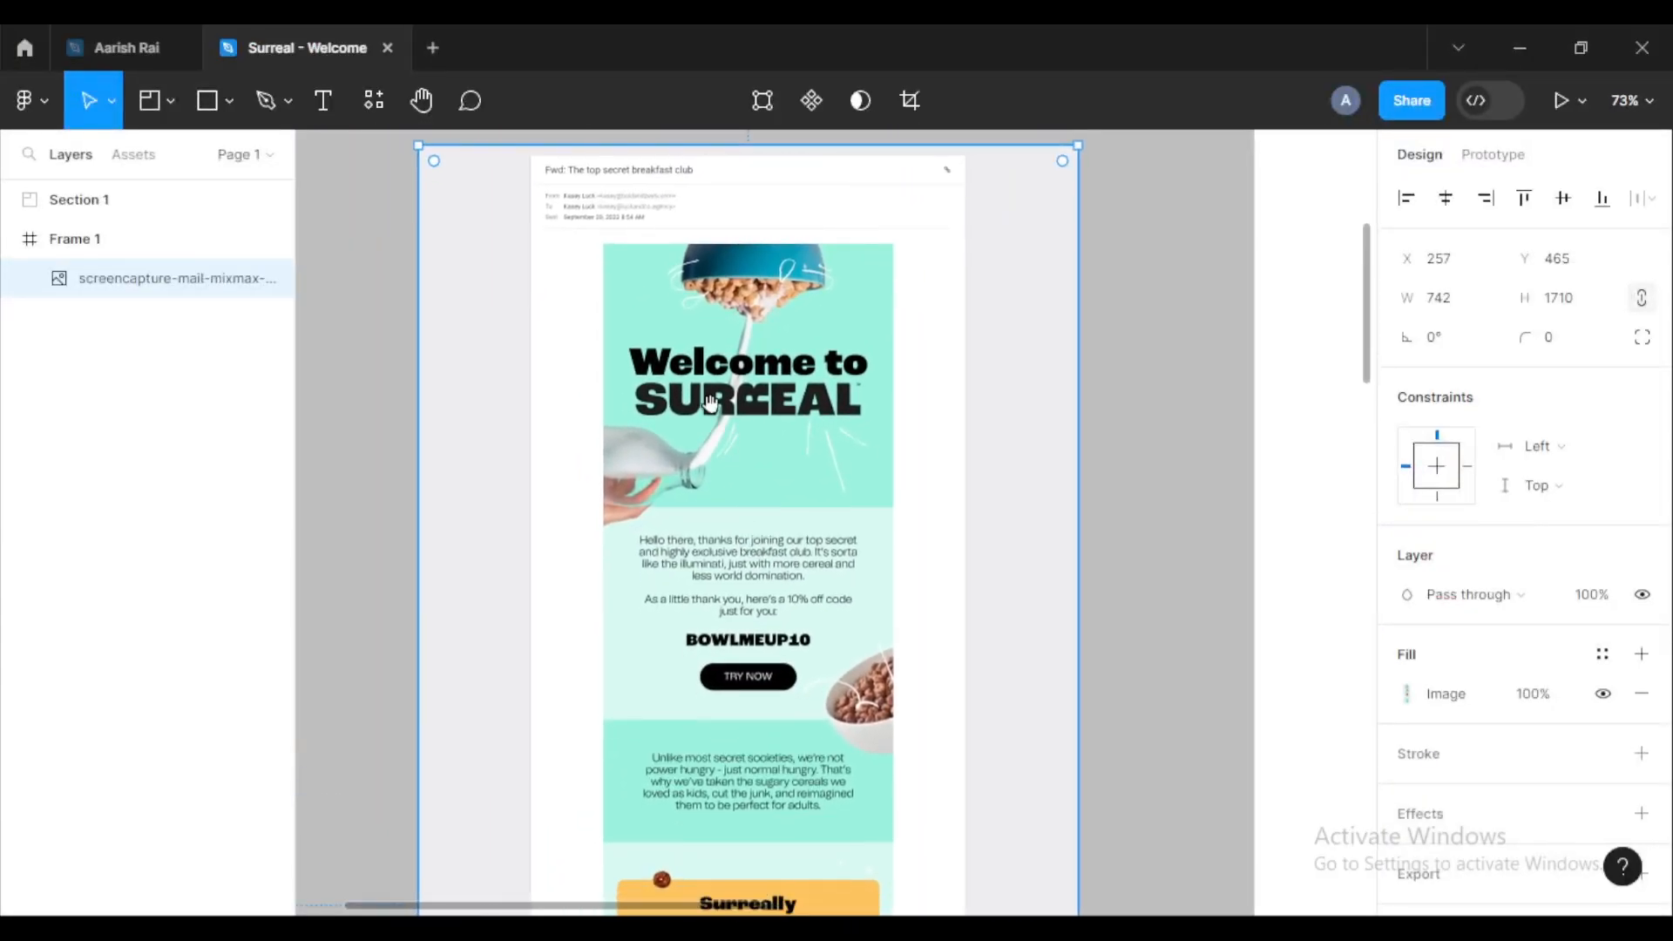
scroll(736, 557, "down", 7)
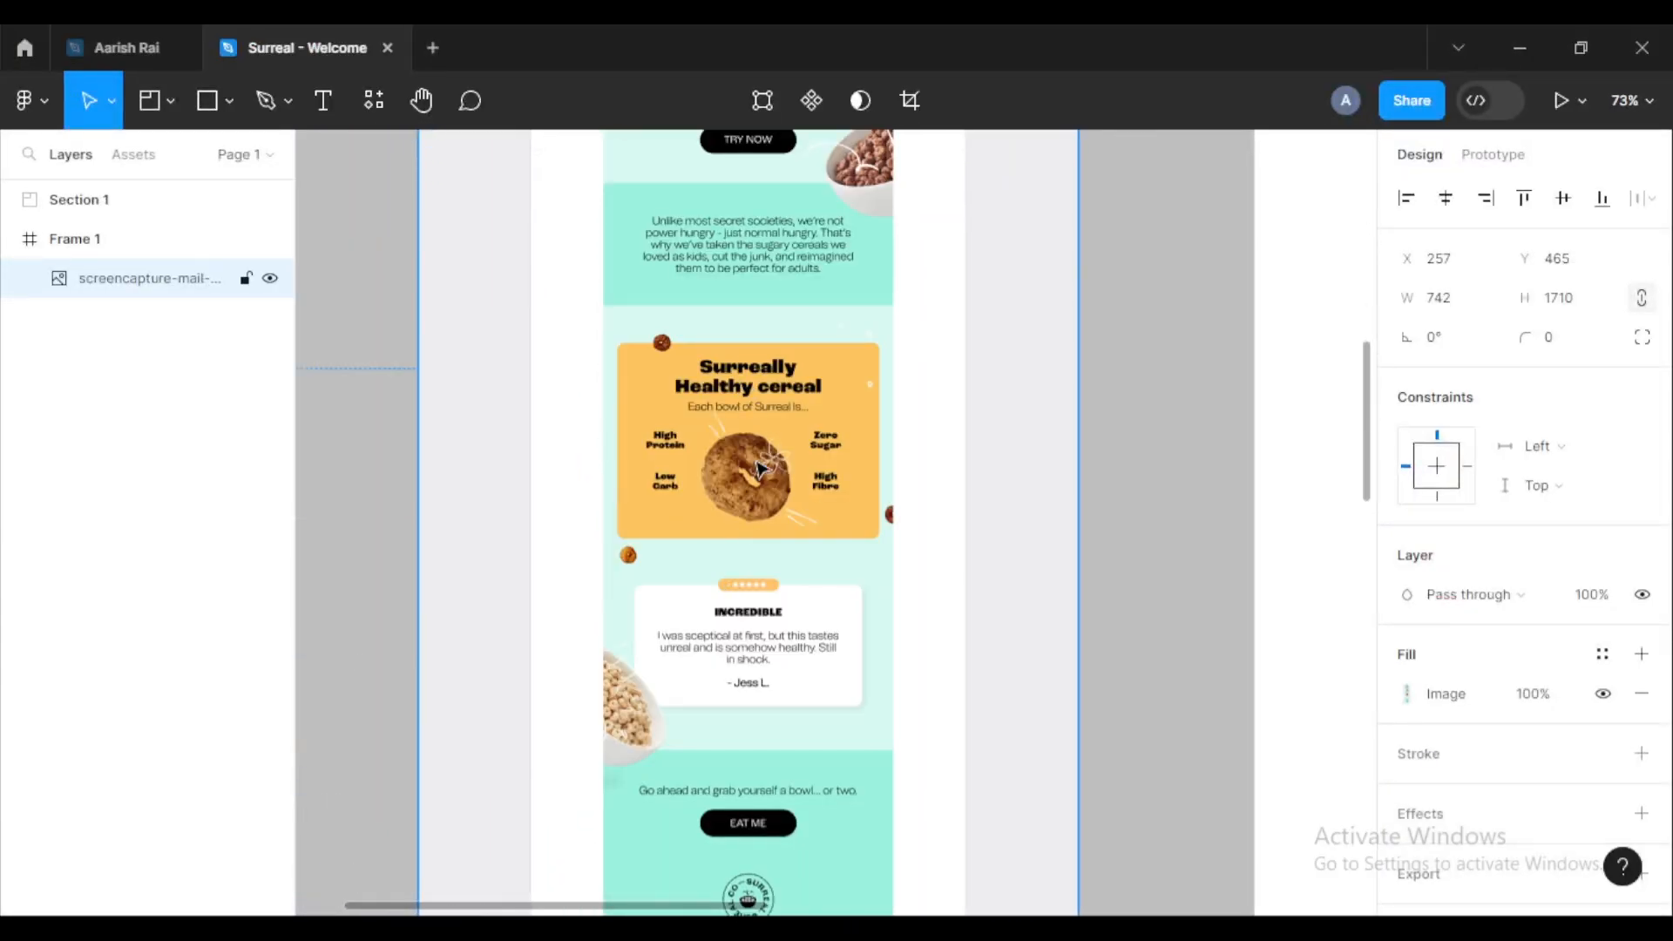
scroll(788, 605, "down", 4)
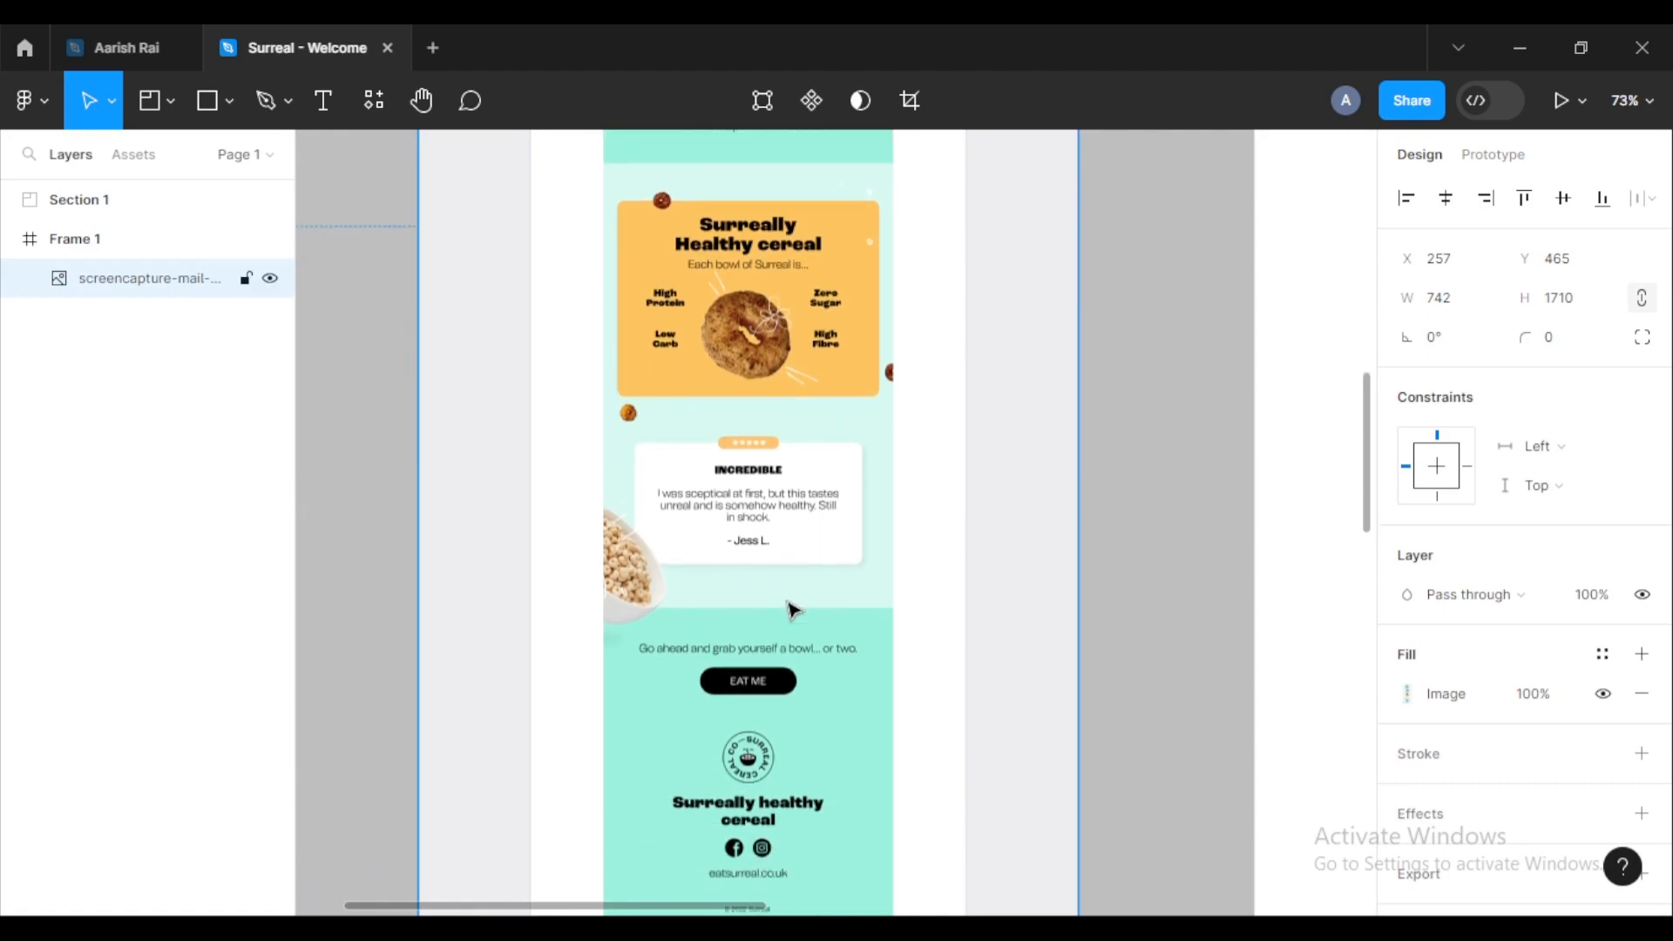
scroll(773, 593, "down", 2, "ctrl")
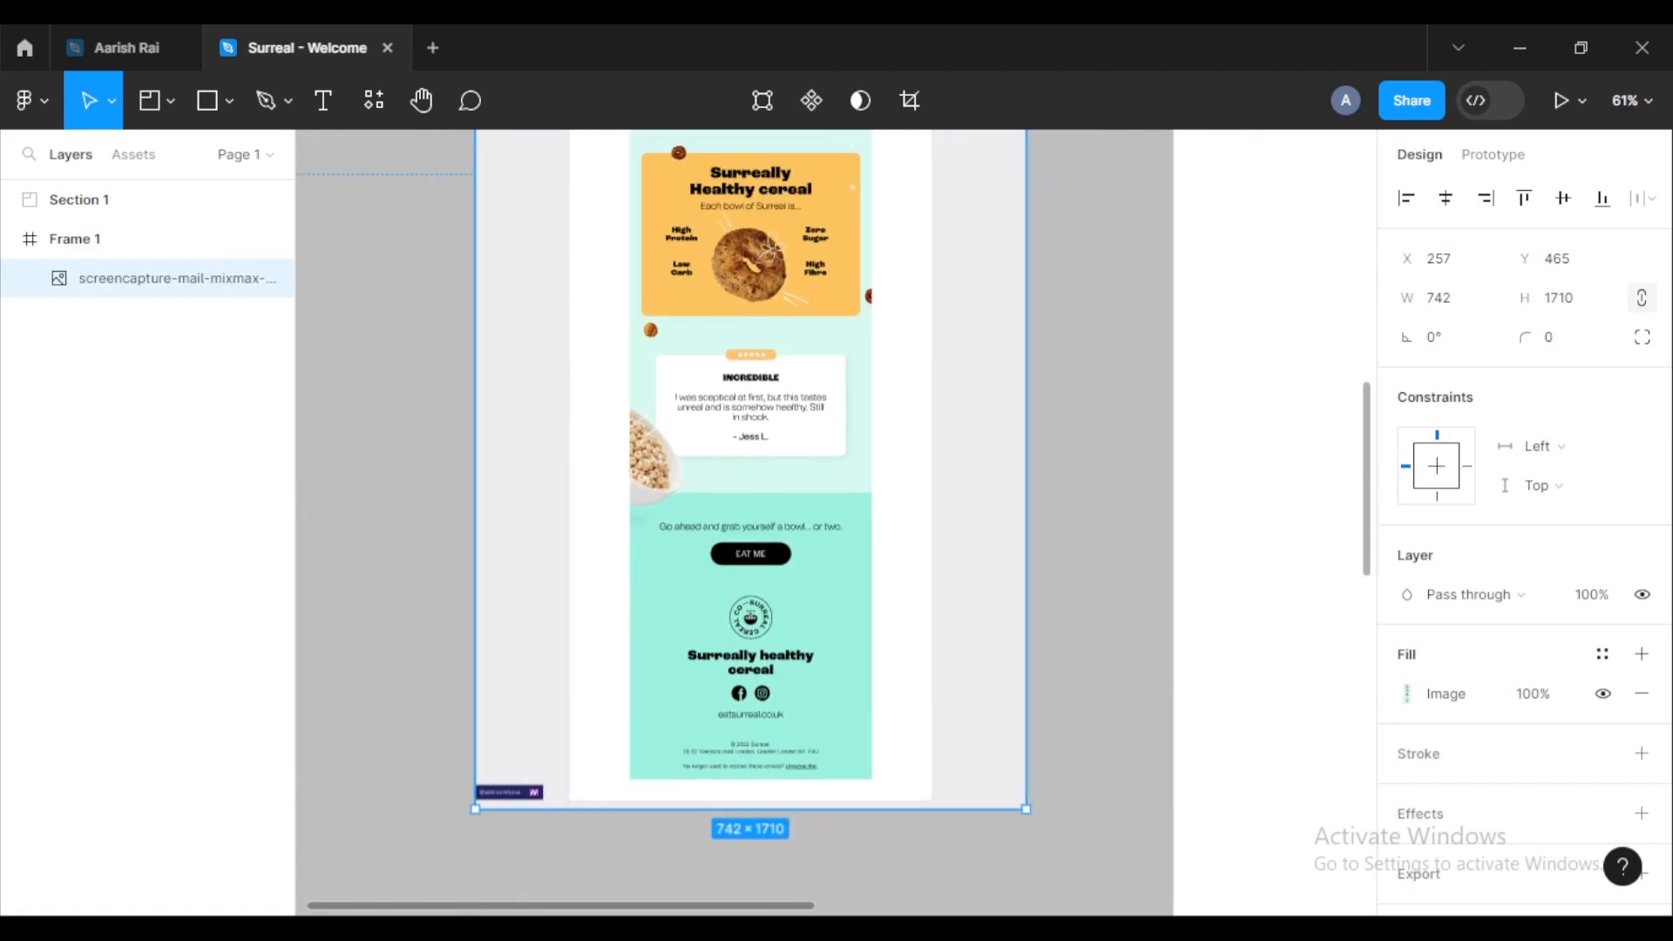
Step: Switch to the Word document and check the sizes noted for the Welcome to heading, the intro paragraphs and the BOWLMEUP10 code
key("alt+Tab")
scroll(631, 615, "down", 1, "ctrl")
scroll(760, 515, "up", 5)
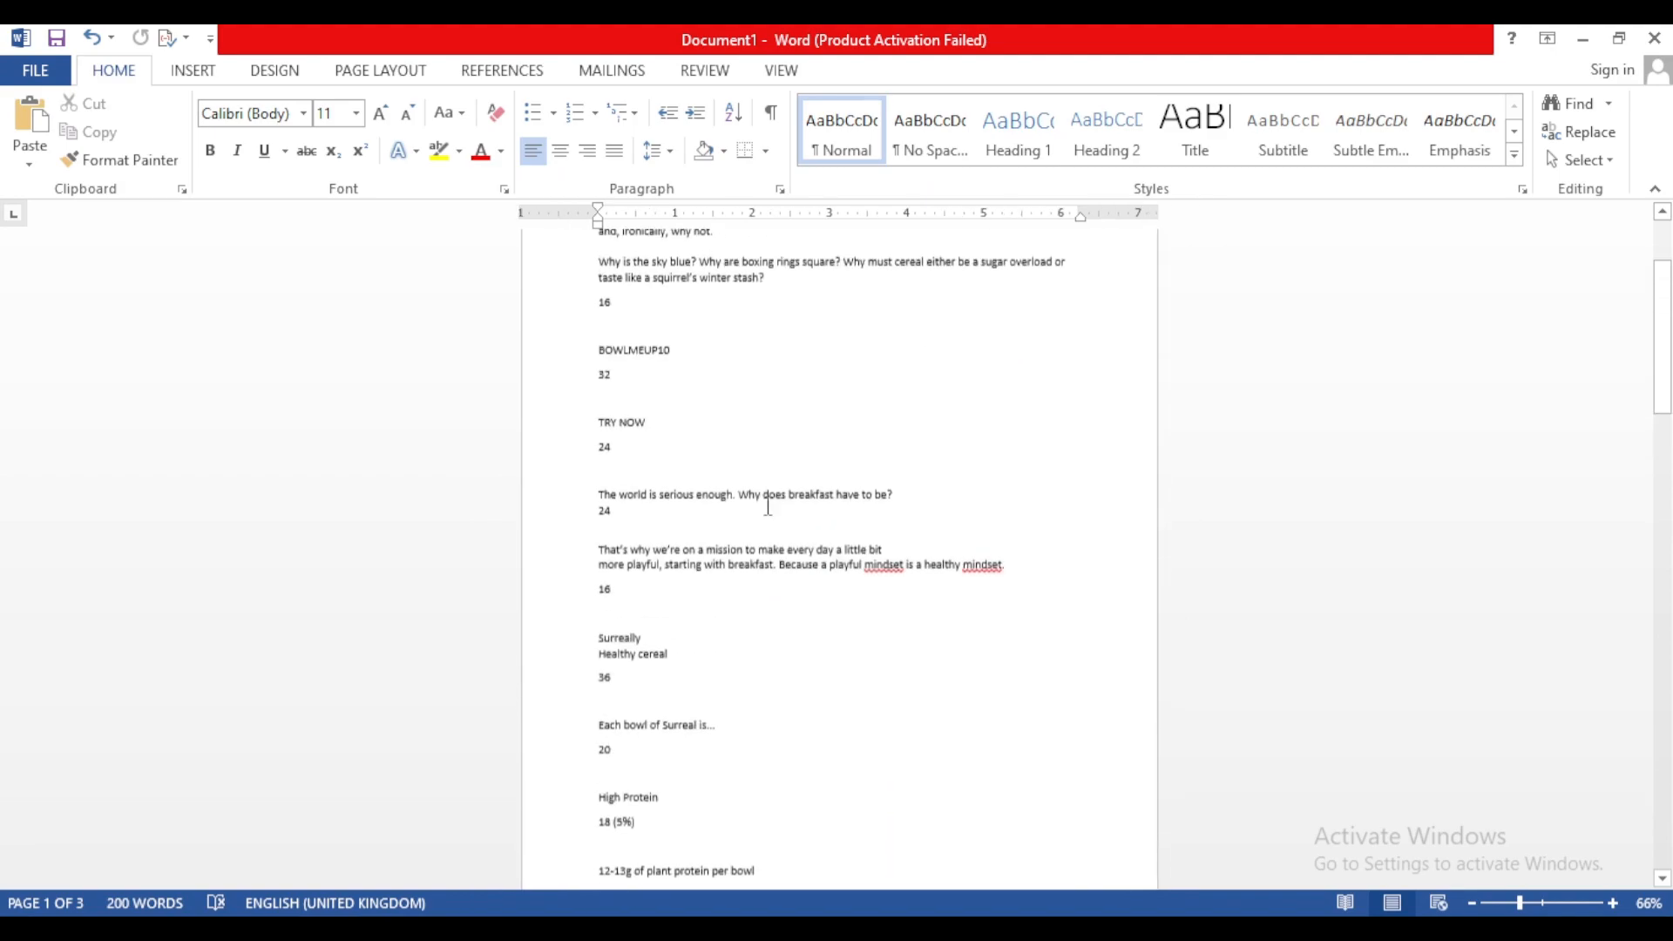
scroll(760, 514, "up", 2)
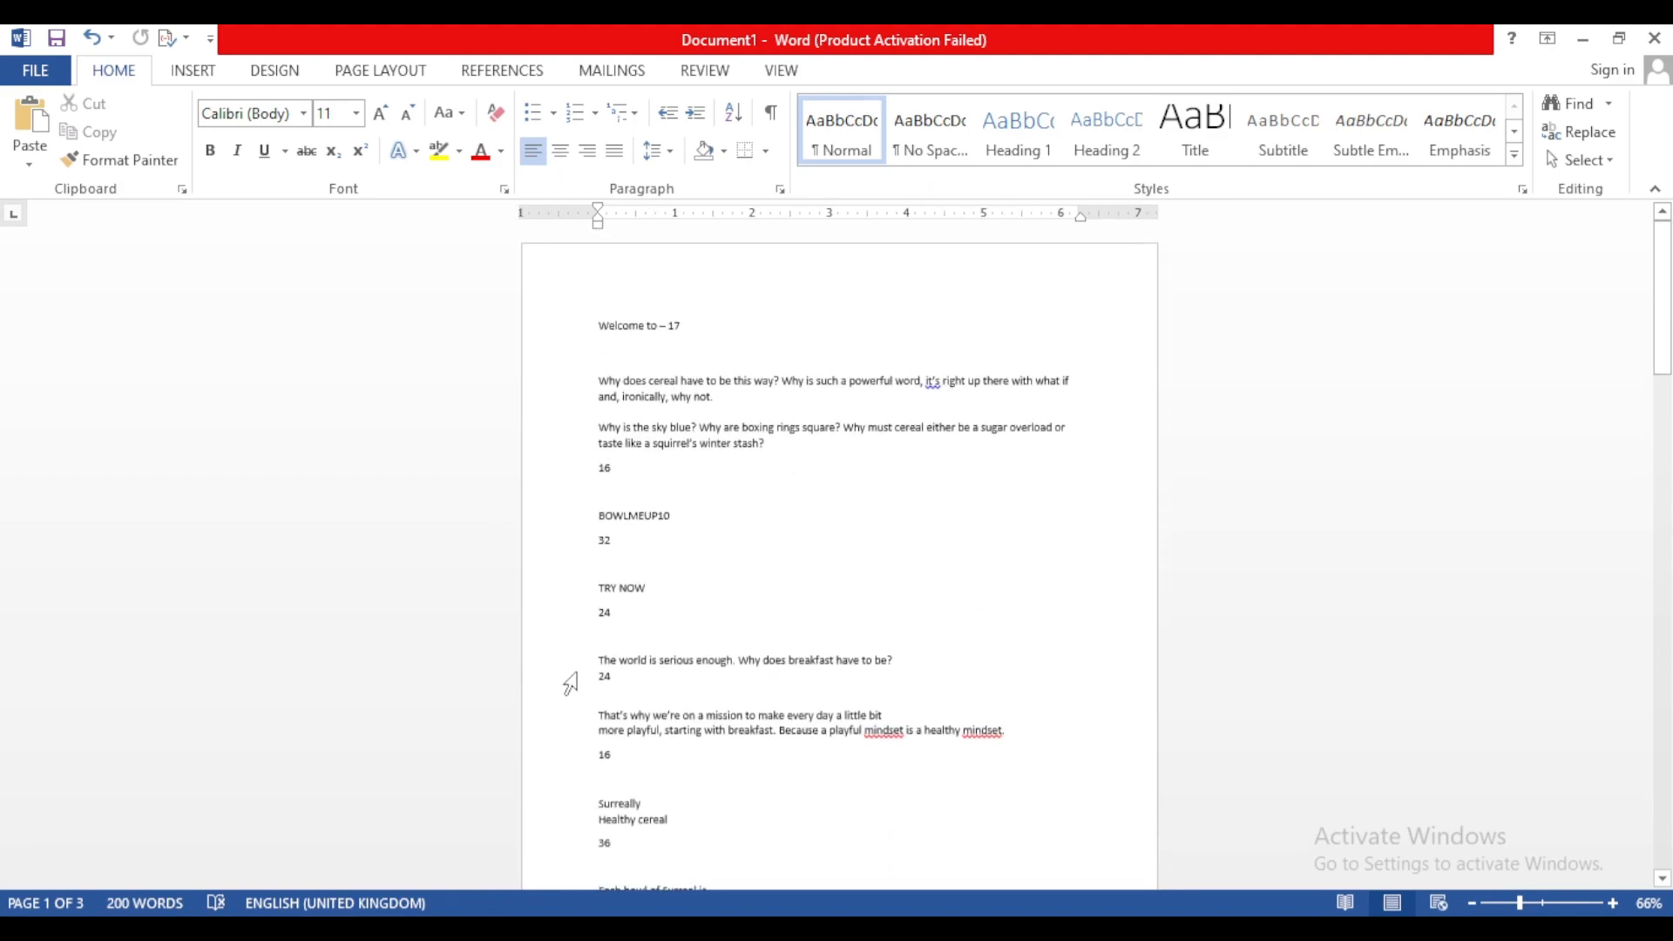
scroll(569, 433, "up", 4, "ctrl")
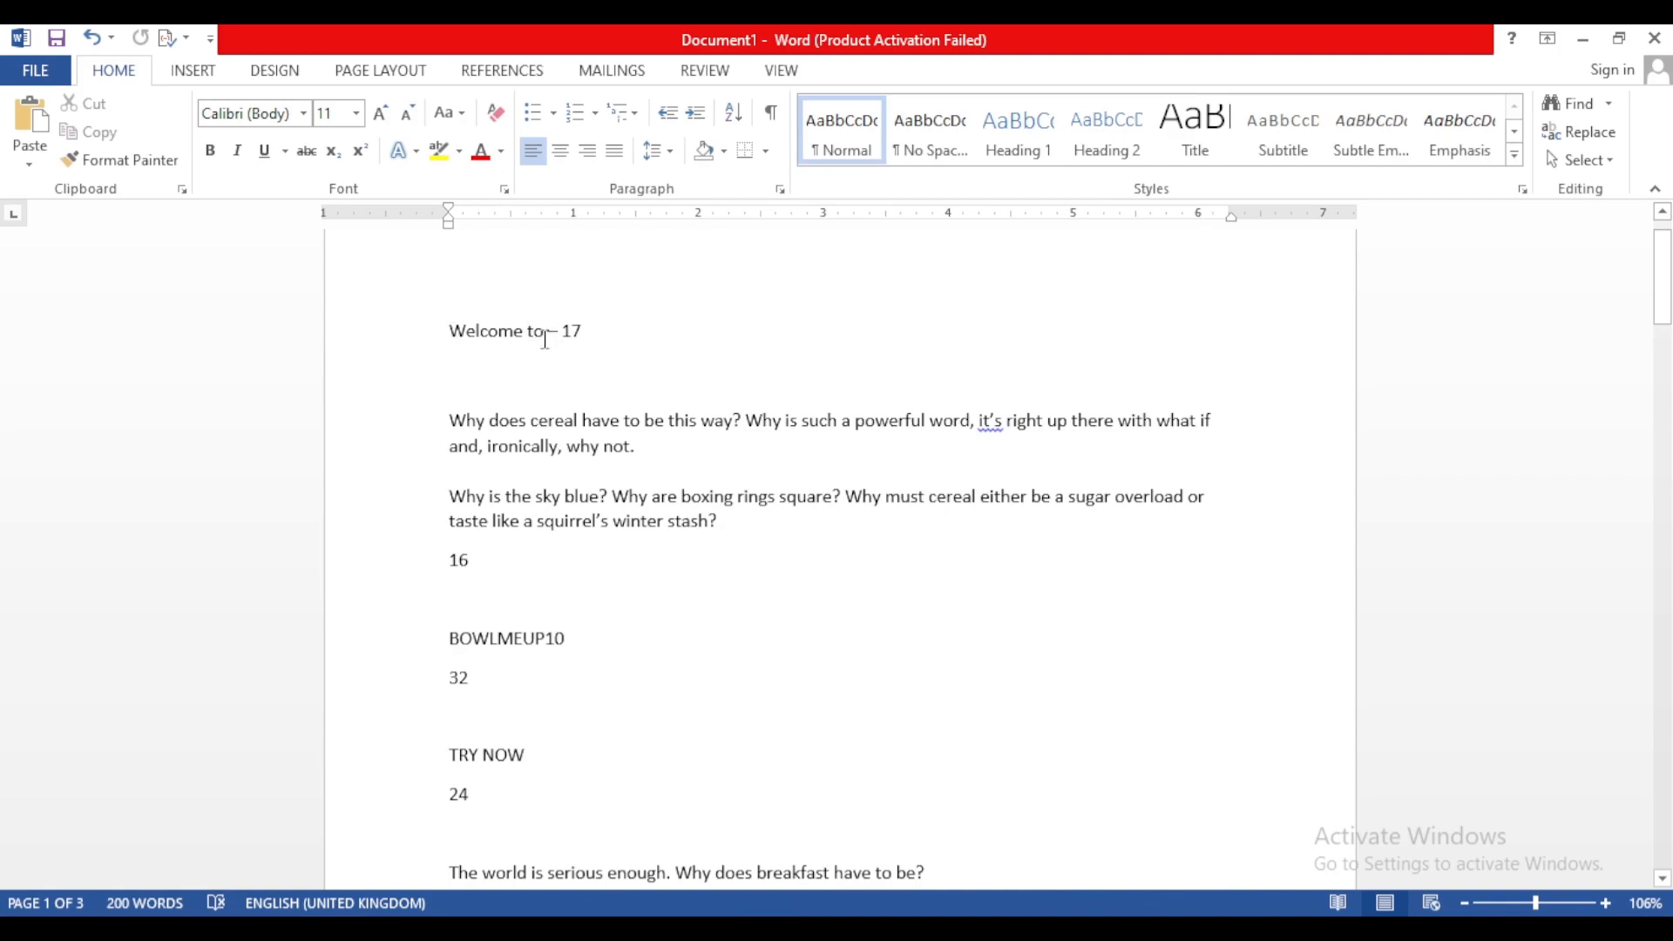
double_click(566, 331)
left_click(462, 560)
double_click(459, 560)
double_click(457, 677)
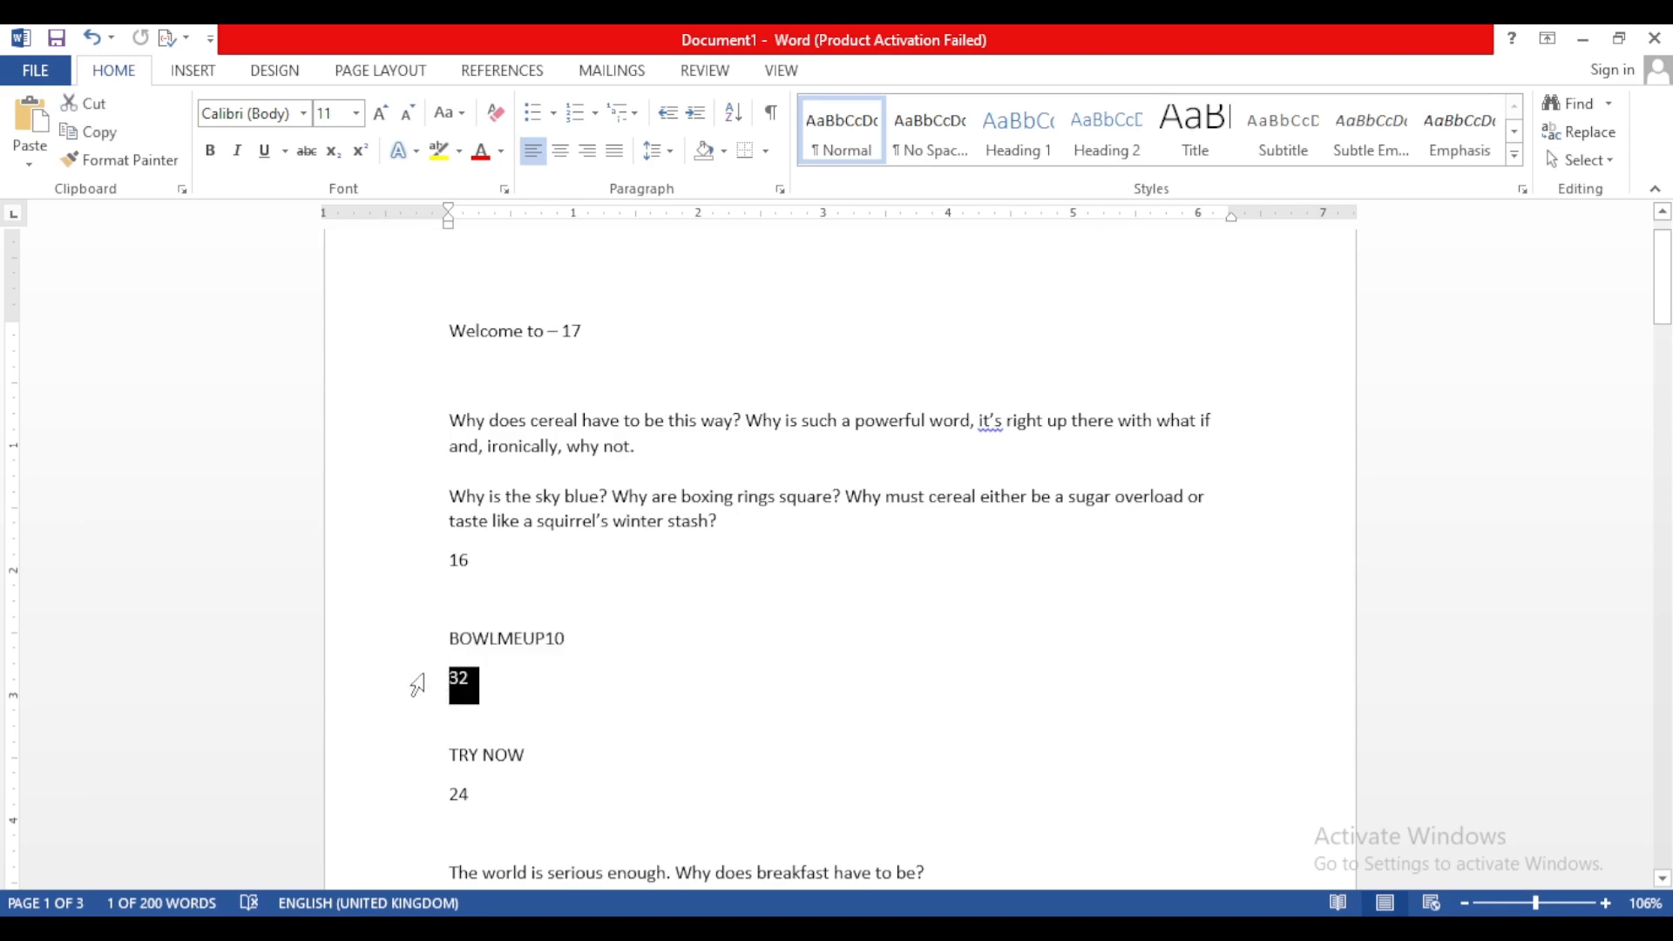
scroll(413, 674, "down", 5, "ctrl")
scroll(413, 673, "up", 4, "ctrl")
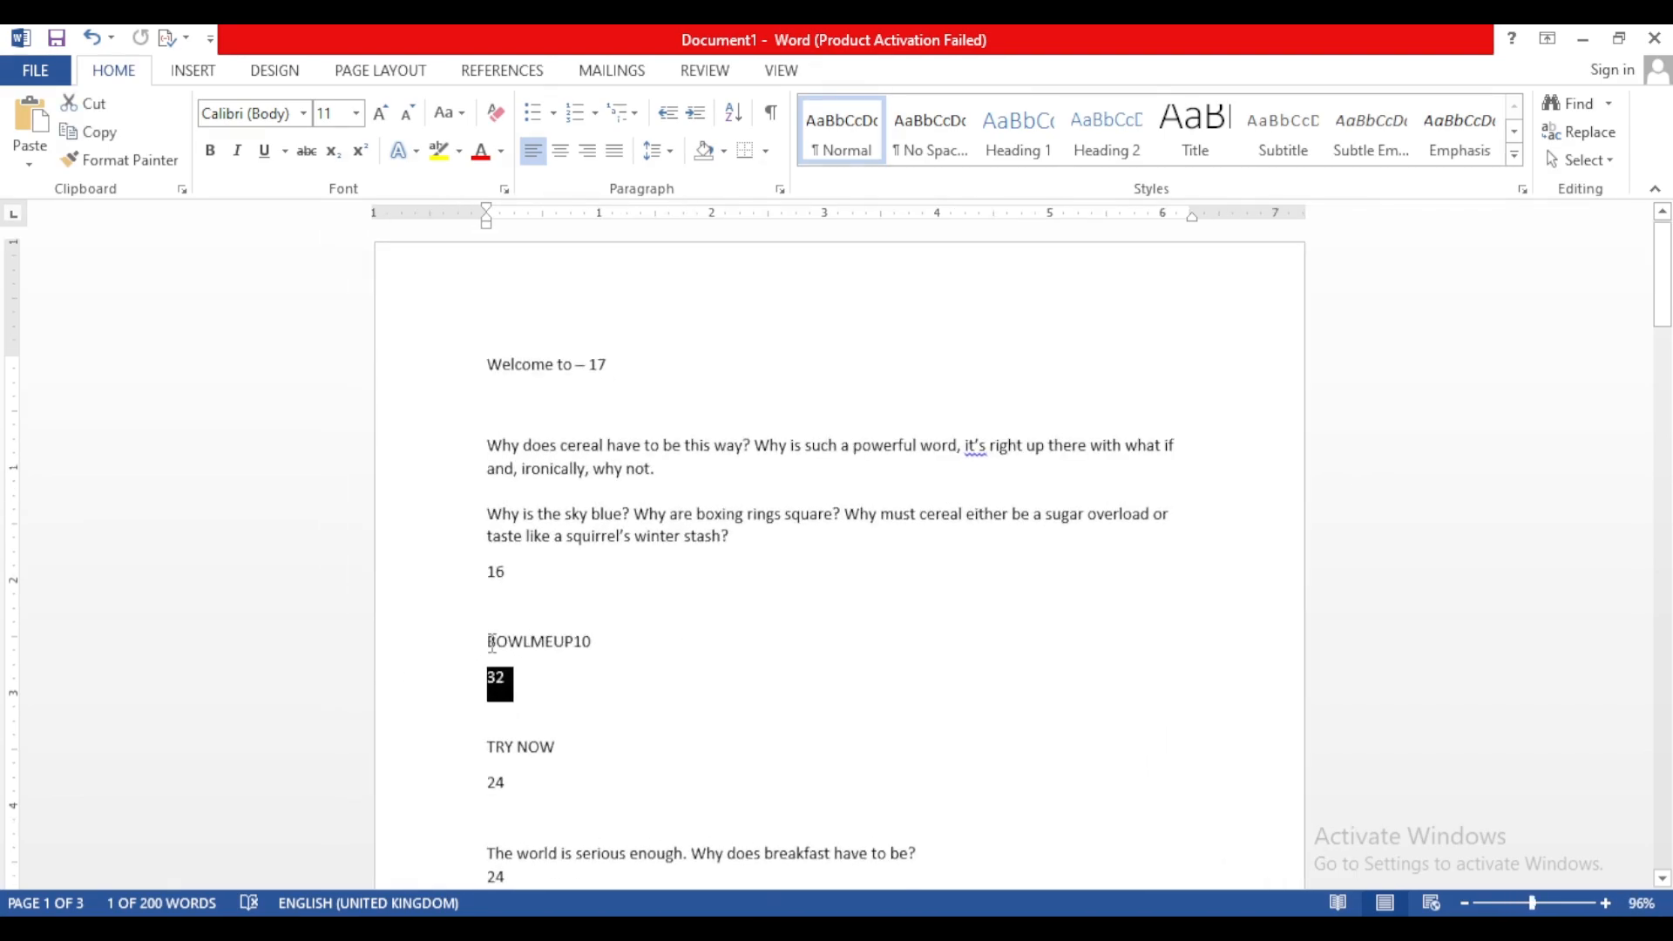
Step: Back in Figma, crop the mail header off the reference screenshot so it starts at the hero image, with a height of about 1597
key("alt+Tab")
scroll(1071, 519, "down", 3)
scroll(1072, 519, "up", 4)
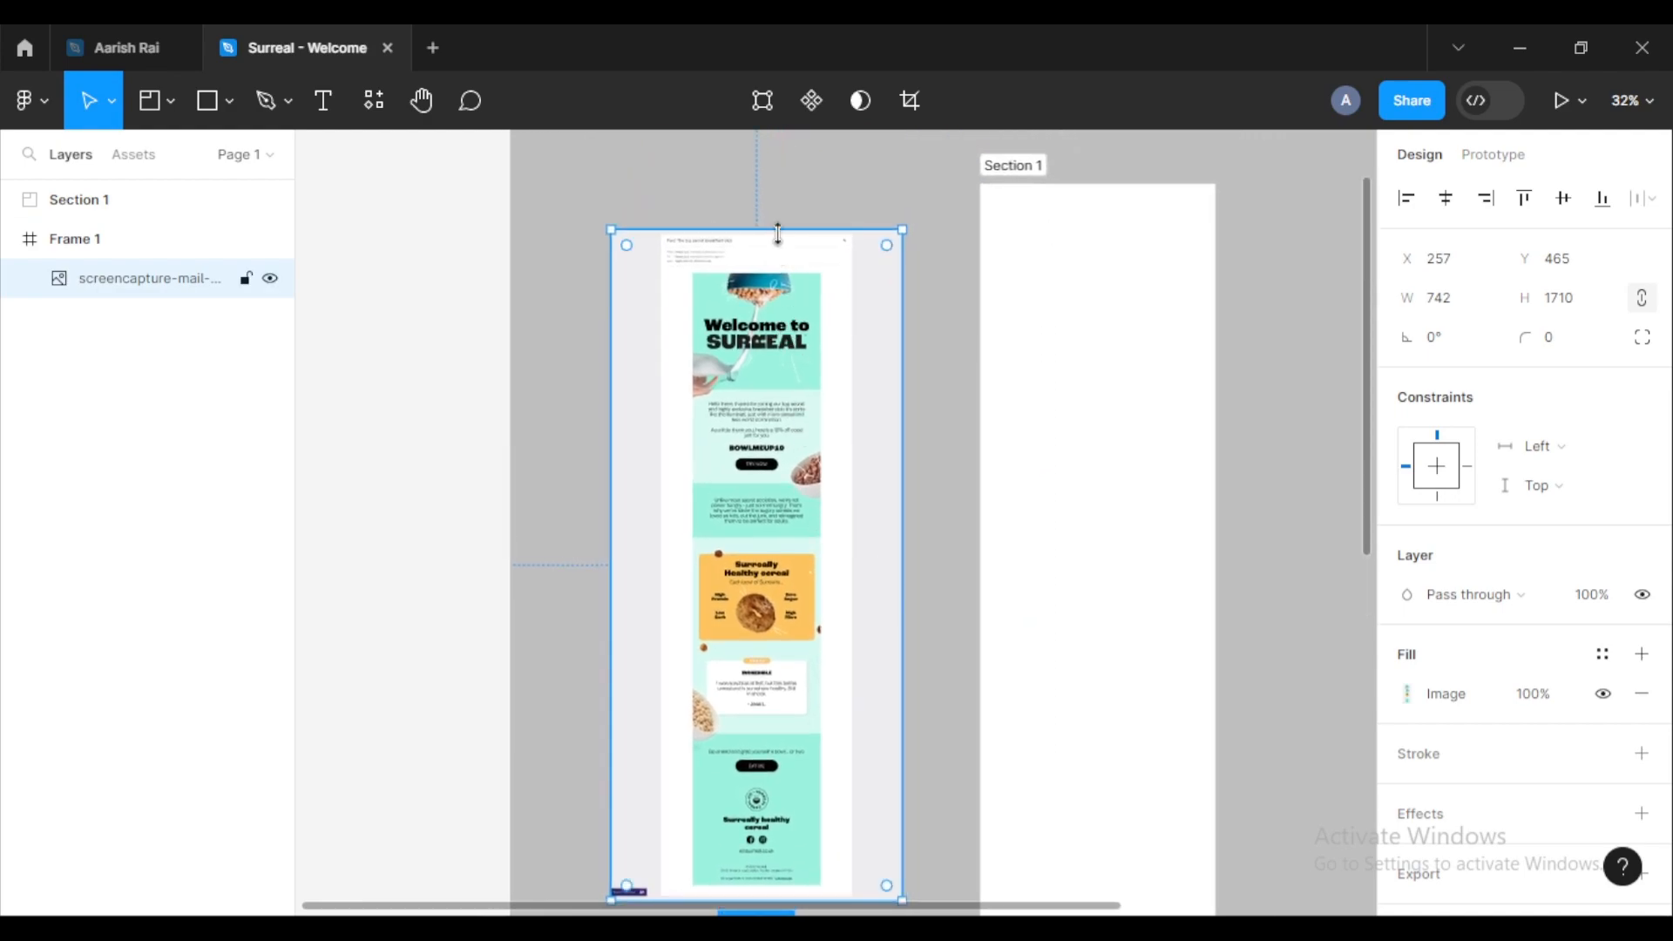
scroll(784, 253, "up", 10, "ctrl")
scroll(859, 487, "up", 2)
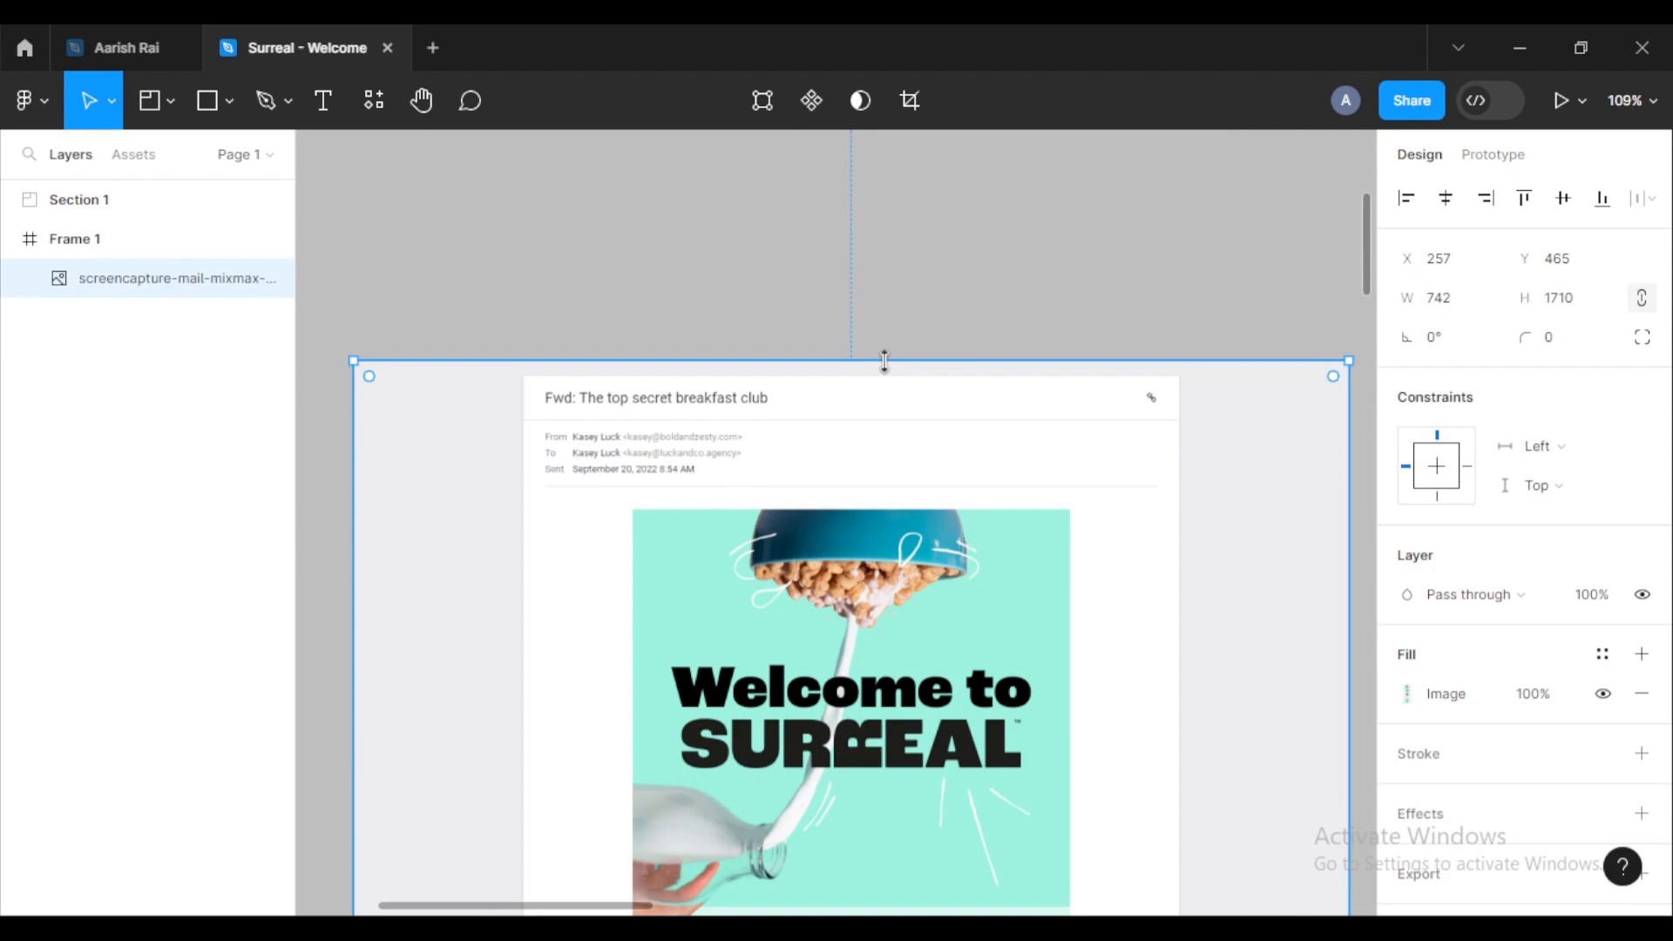
left_click_drag(884, 387, 875, 512)
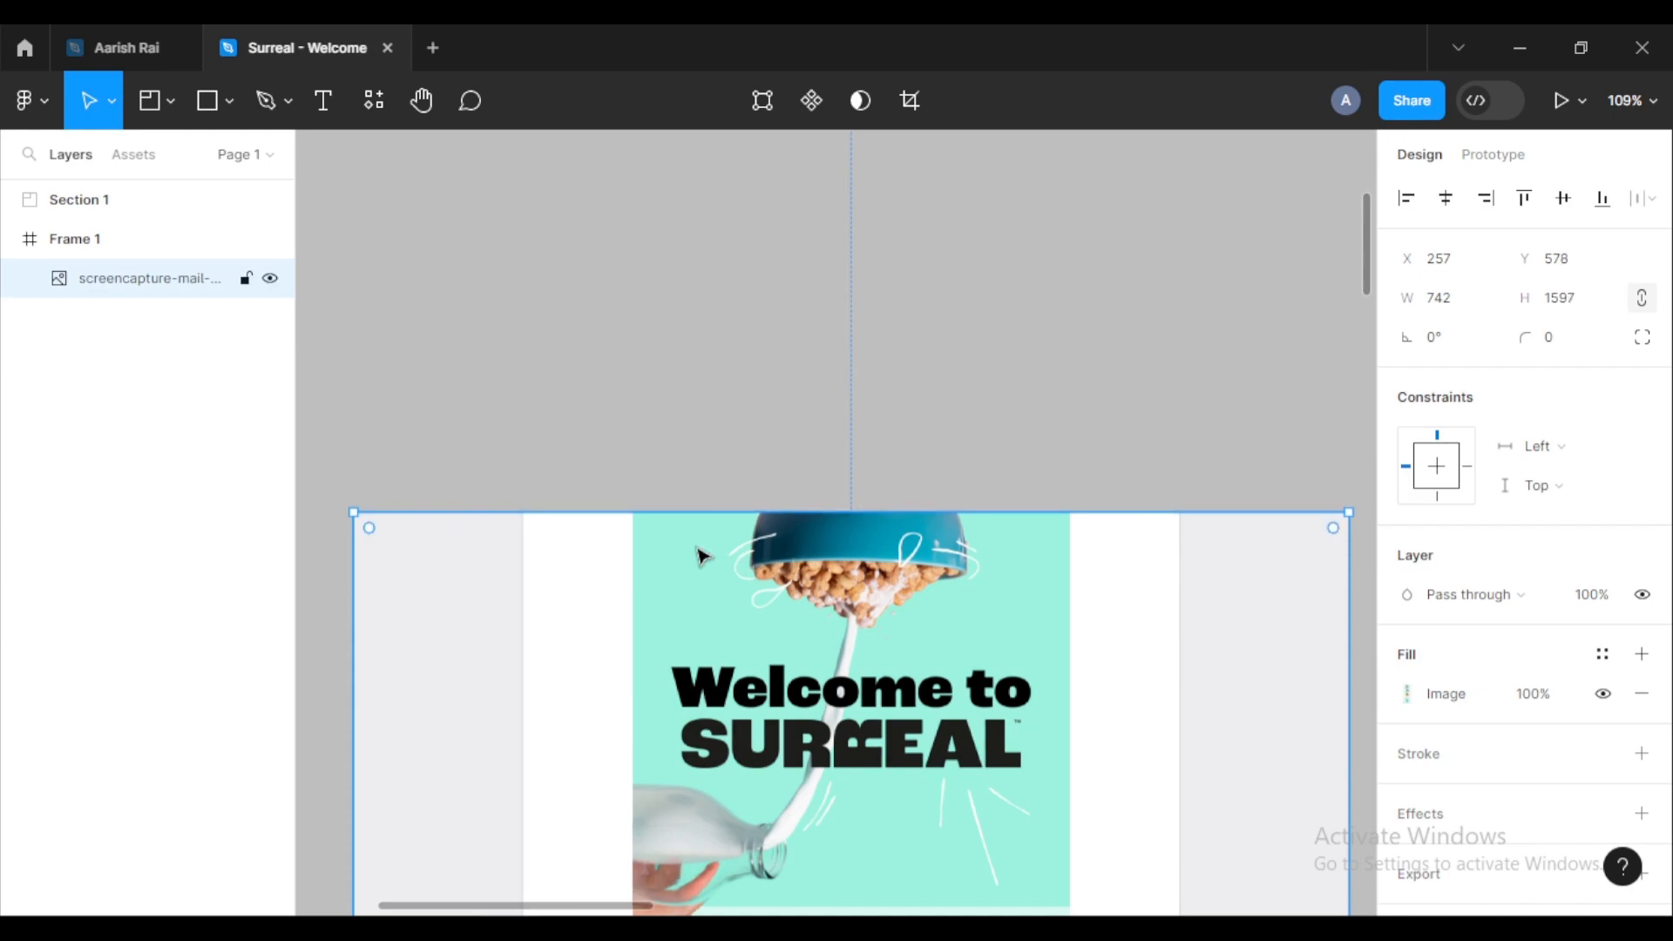
Step: Crop the reference screenshot's lower edge and both side margins to the green email content, leaving about 325 × 1555
scroll(839, 490, "down", 20)
scroll(840, 490, "down", 5)
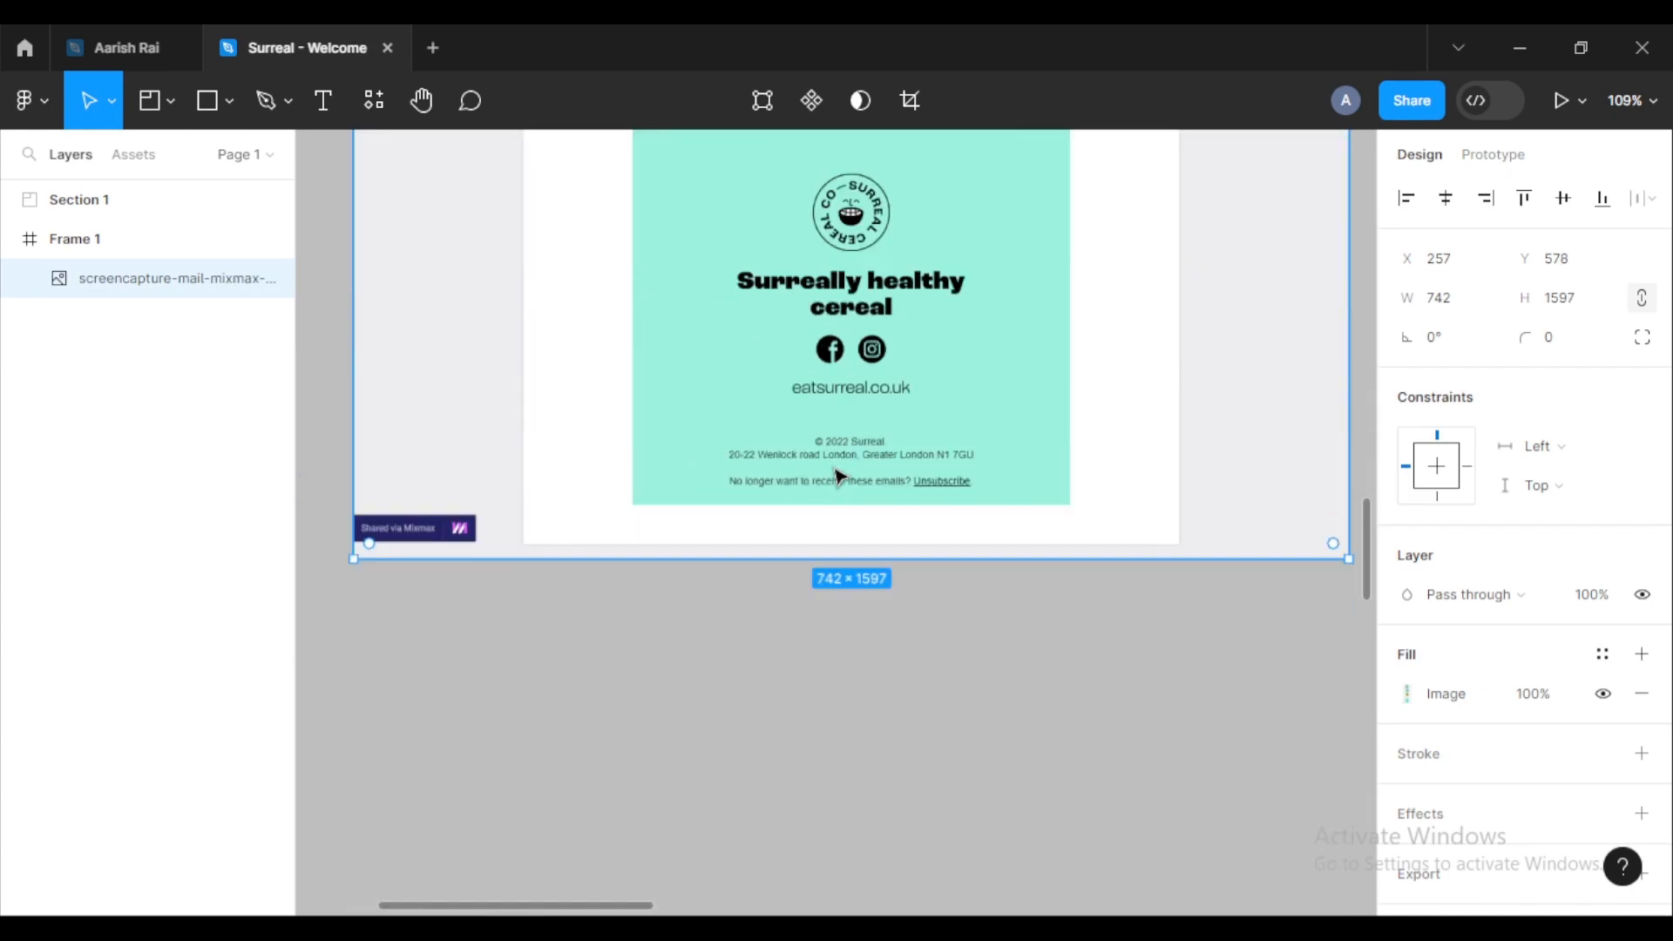
left_click_drag(838, 544, 837, 487)
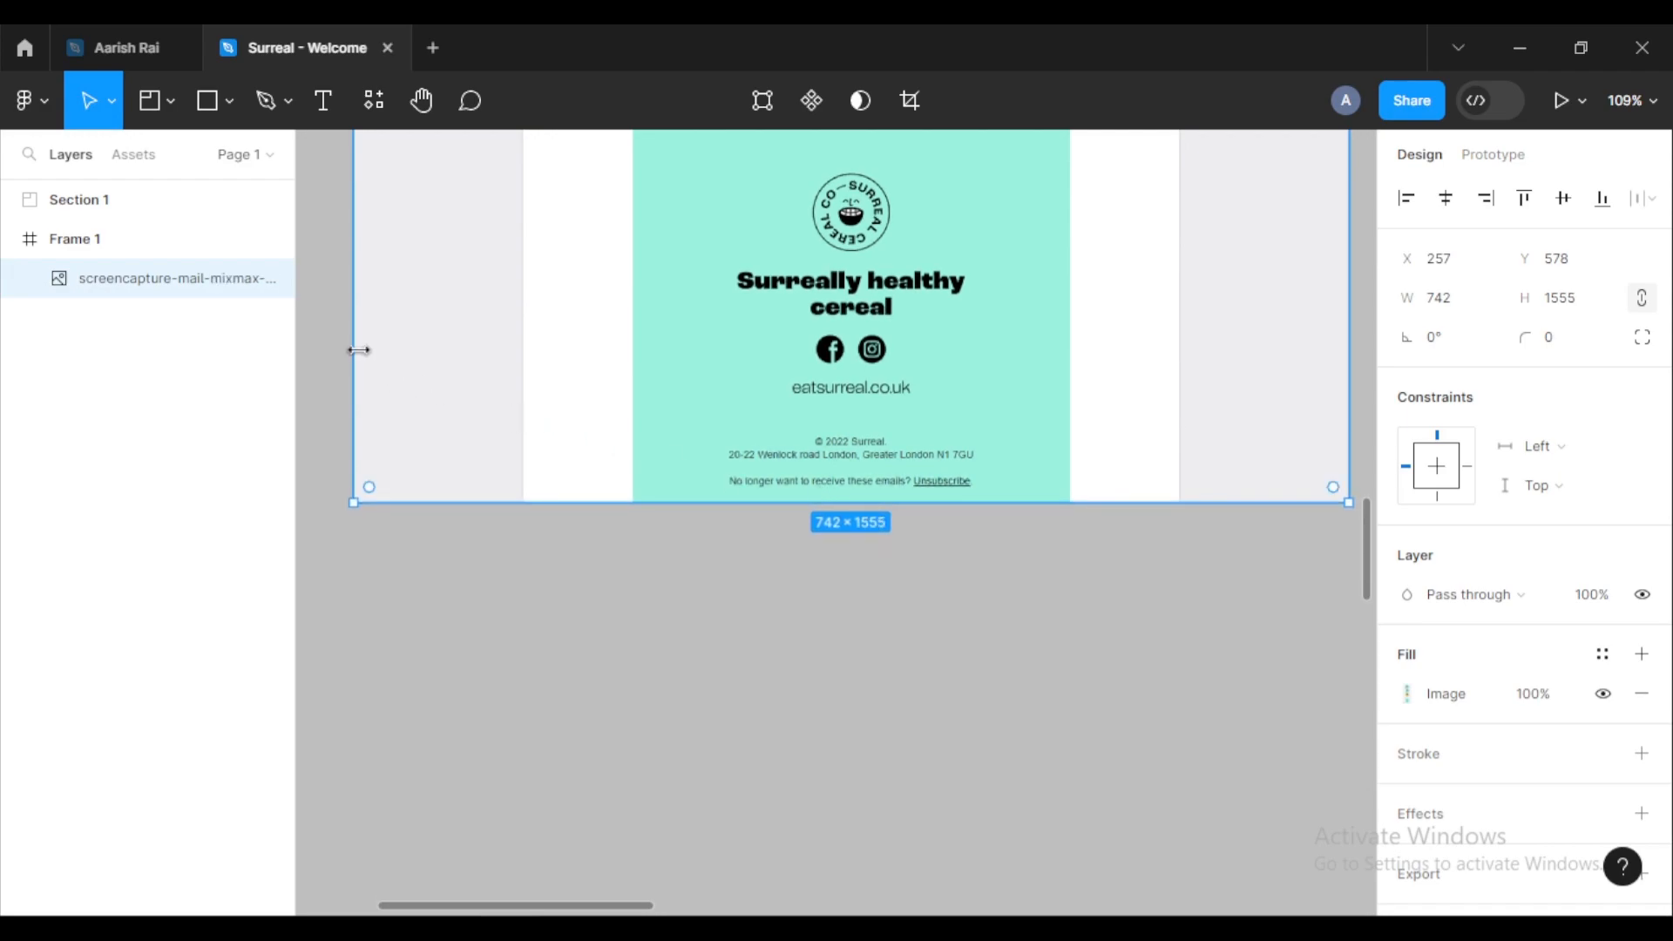
left_click_drag(363, 350, 632, 346)
left_click_drag(1346, 347, 1068, 415)
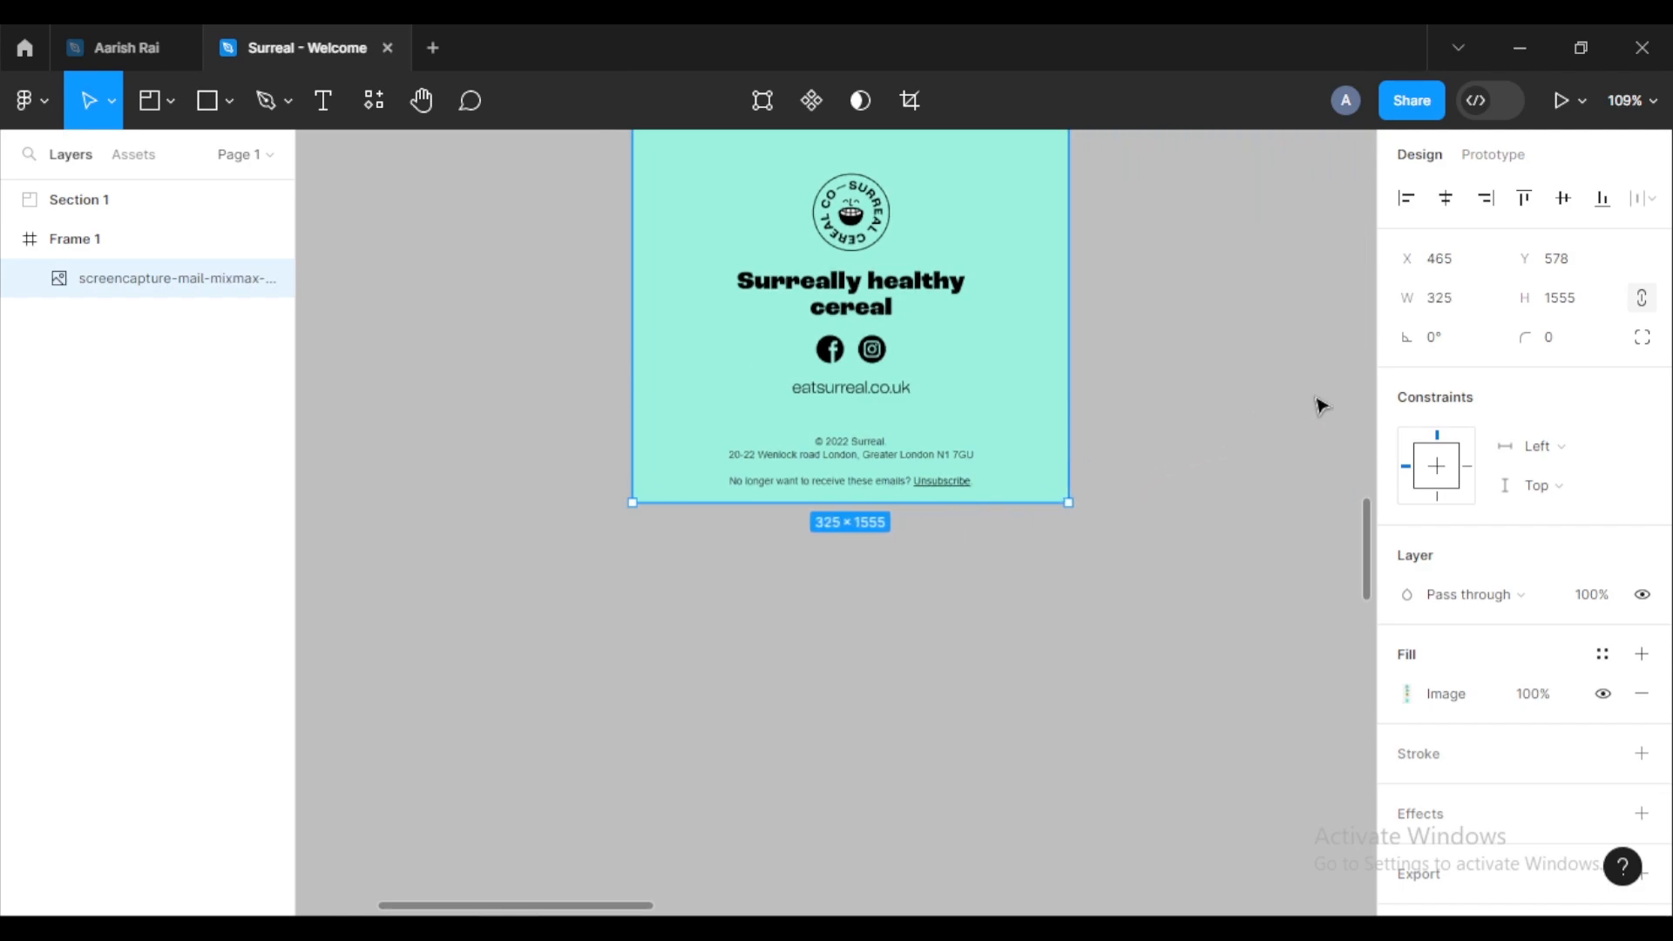
scroll(889, 385, "down", 5)
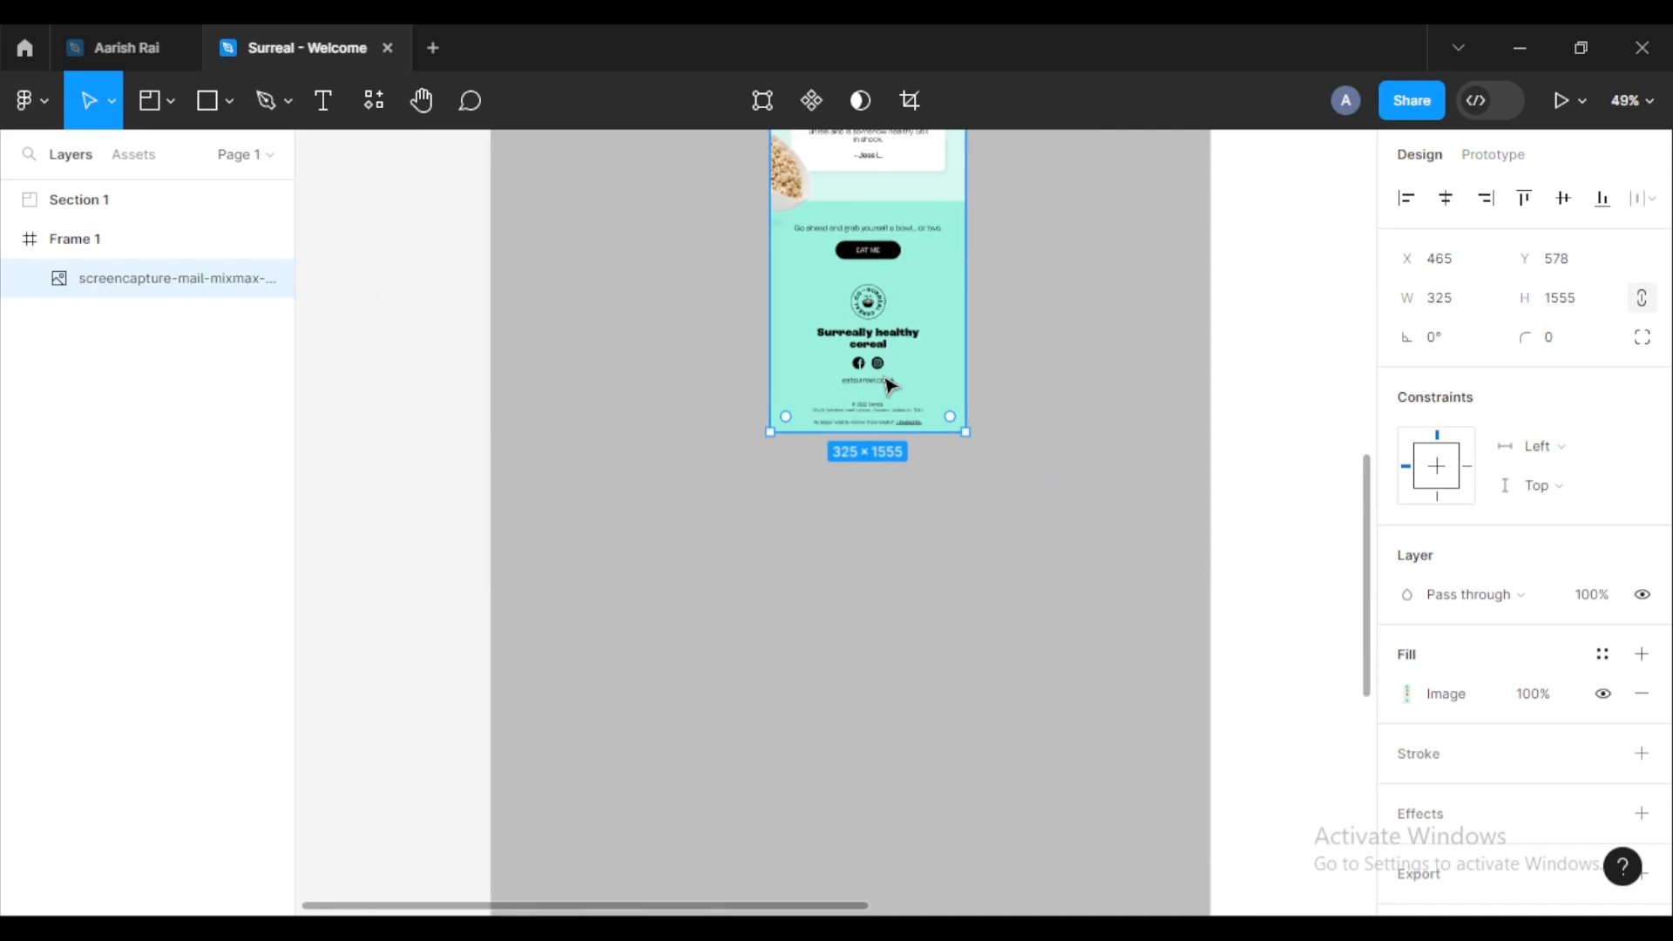
left_click_drag(860, 232, 729, 616)
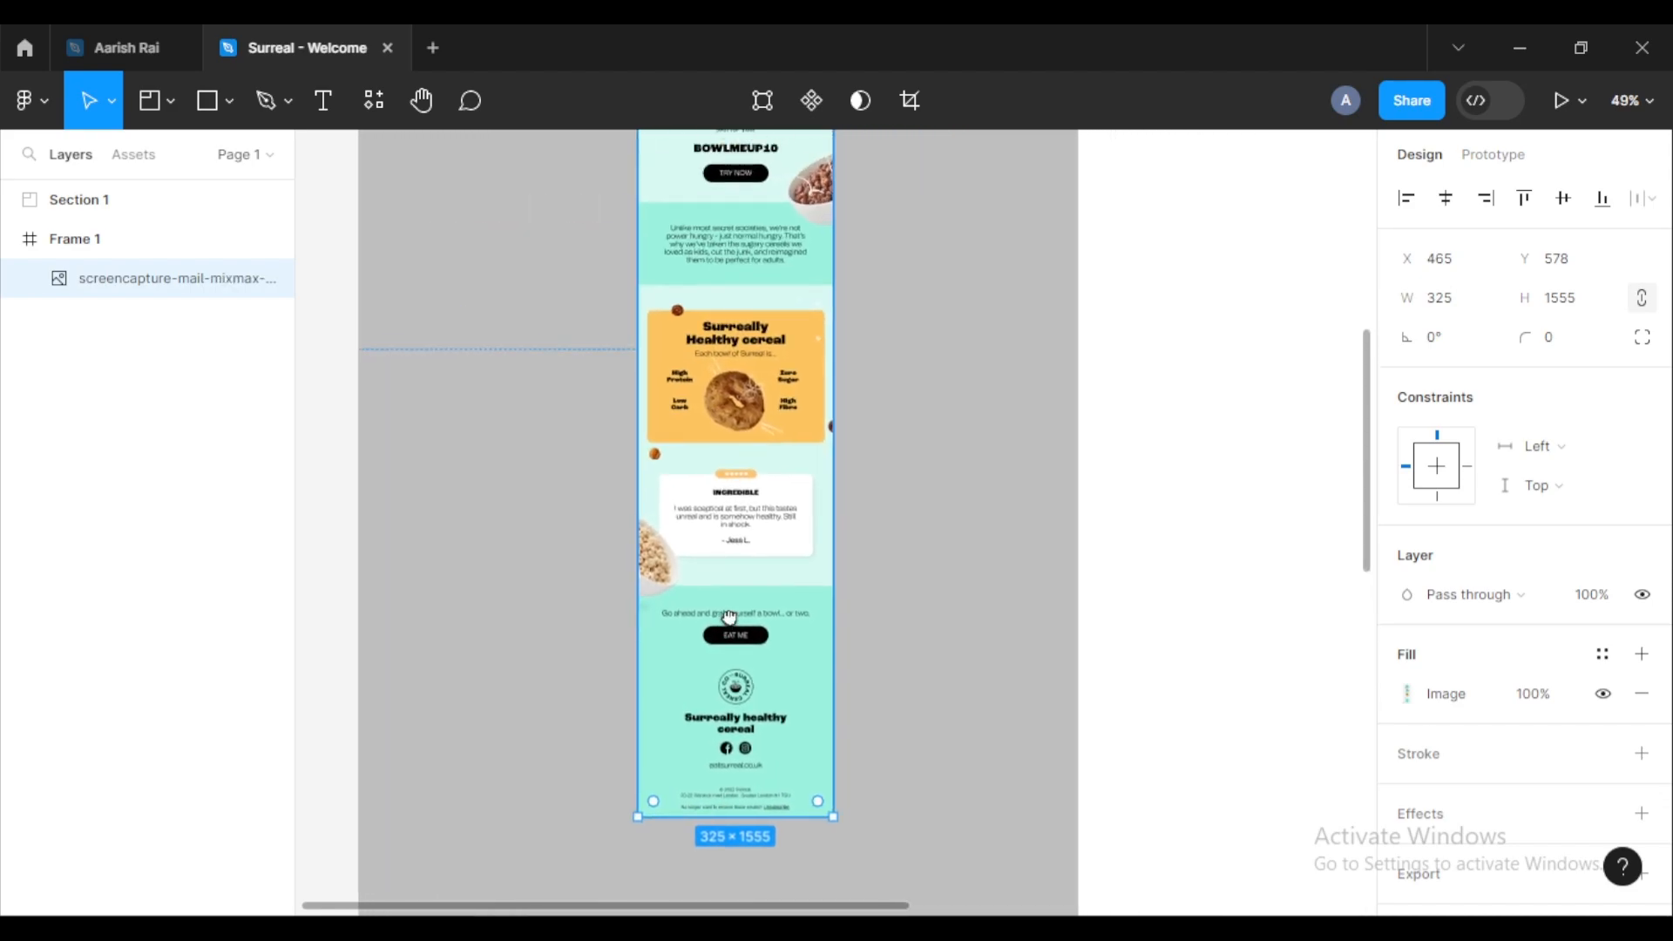
left_click(1443, 299)
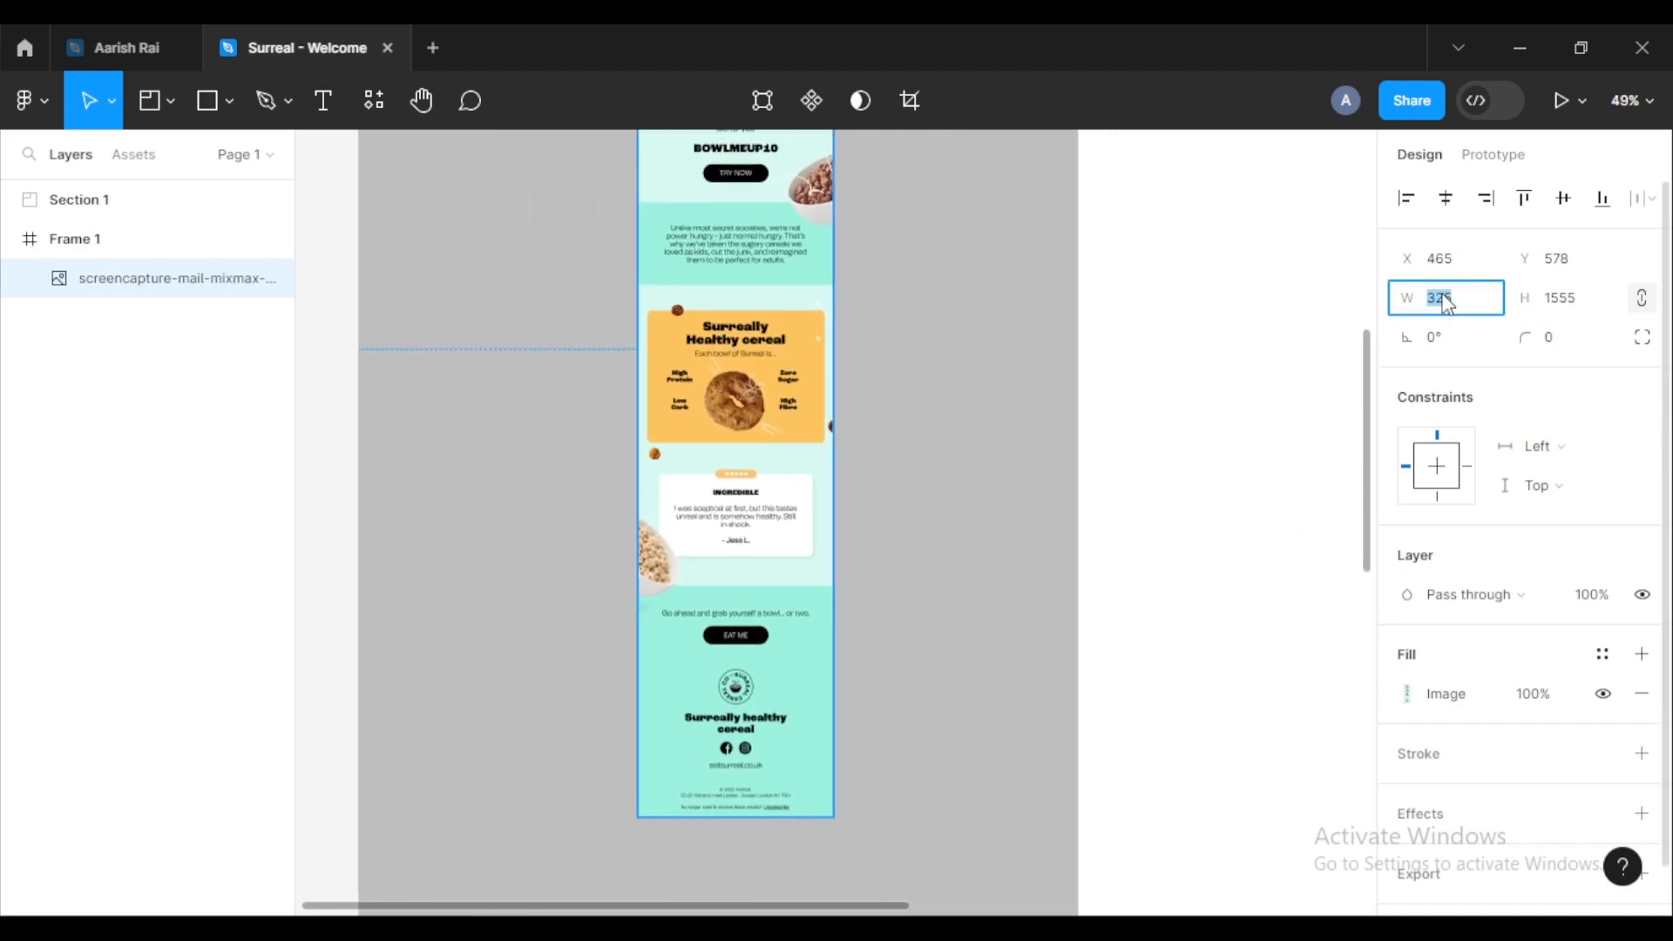
left_click(945, 418)
Step: Move the cropped reference closer to the white section and roughly level with its upper edge, at about X 834, Y 254
scroll(944, 419, "down", 3)
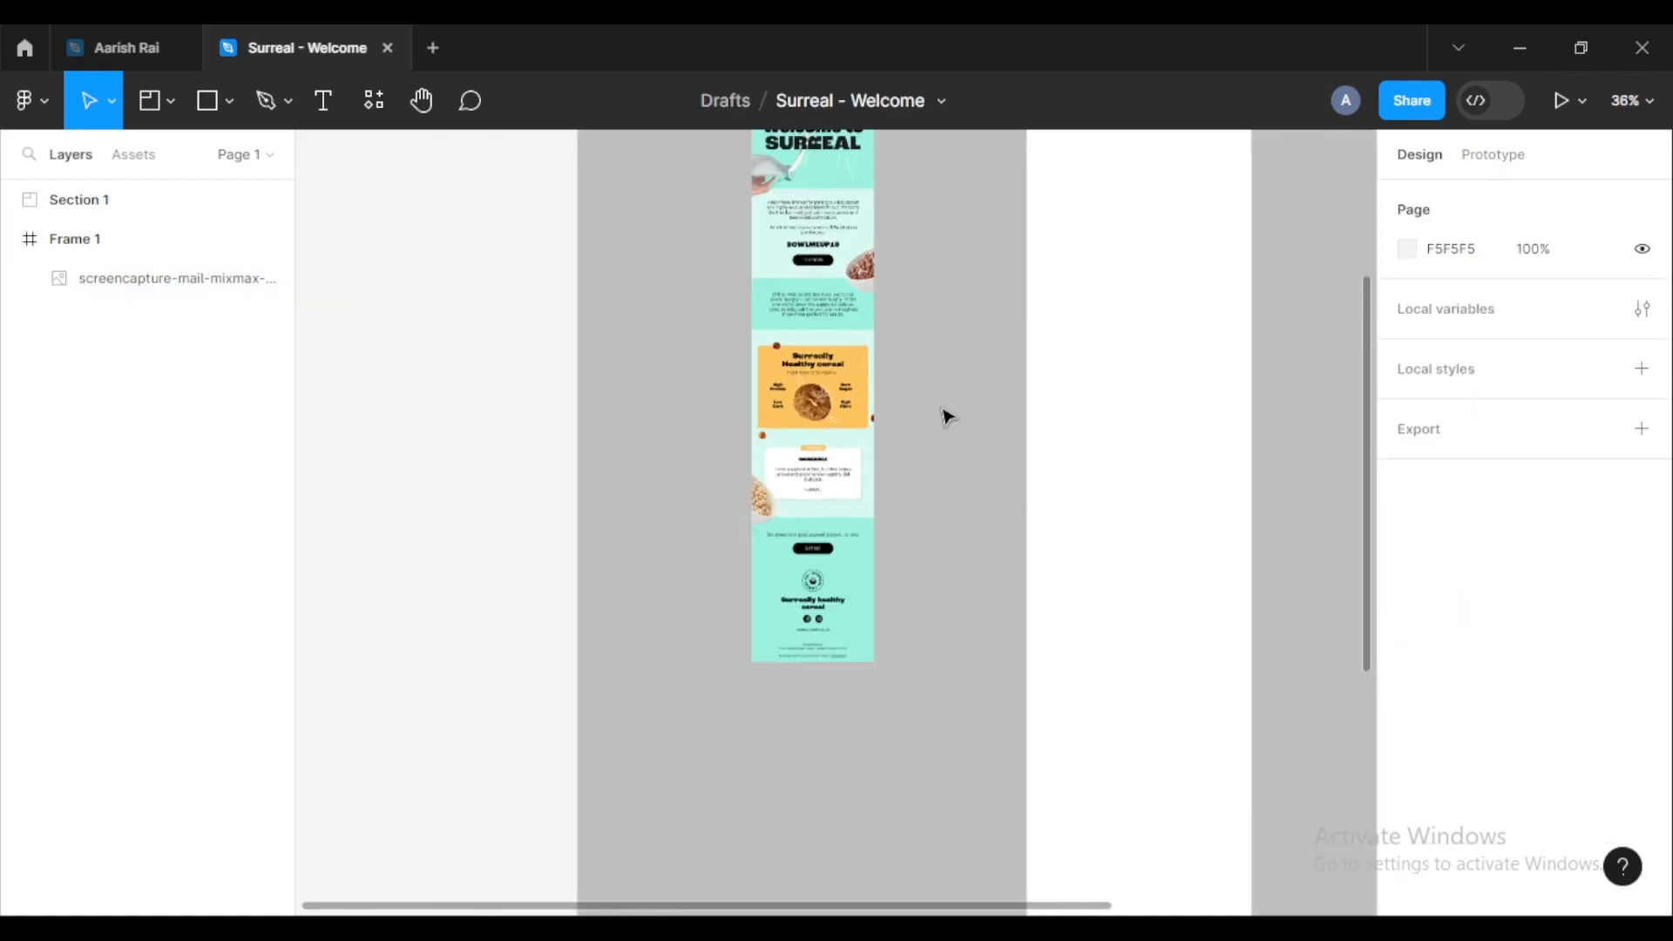
left_click_drag(1079, 317, 798, 540)
scroll(798, 541, "down", 3)
scroll(789, 541, "up", 1)
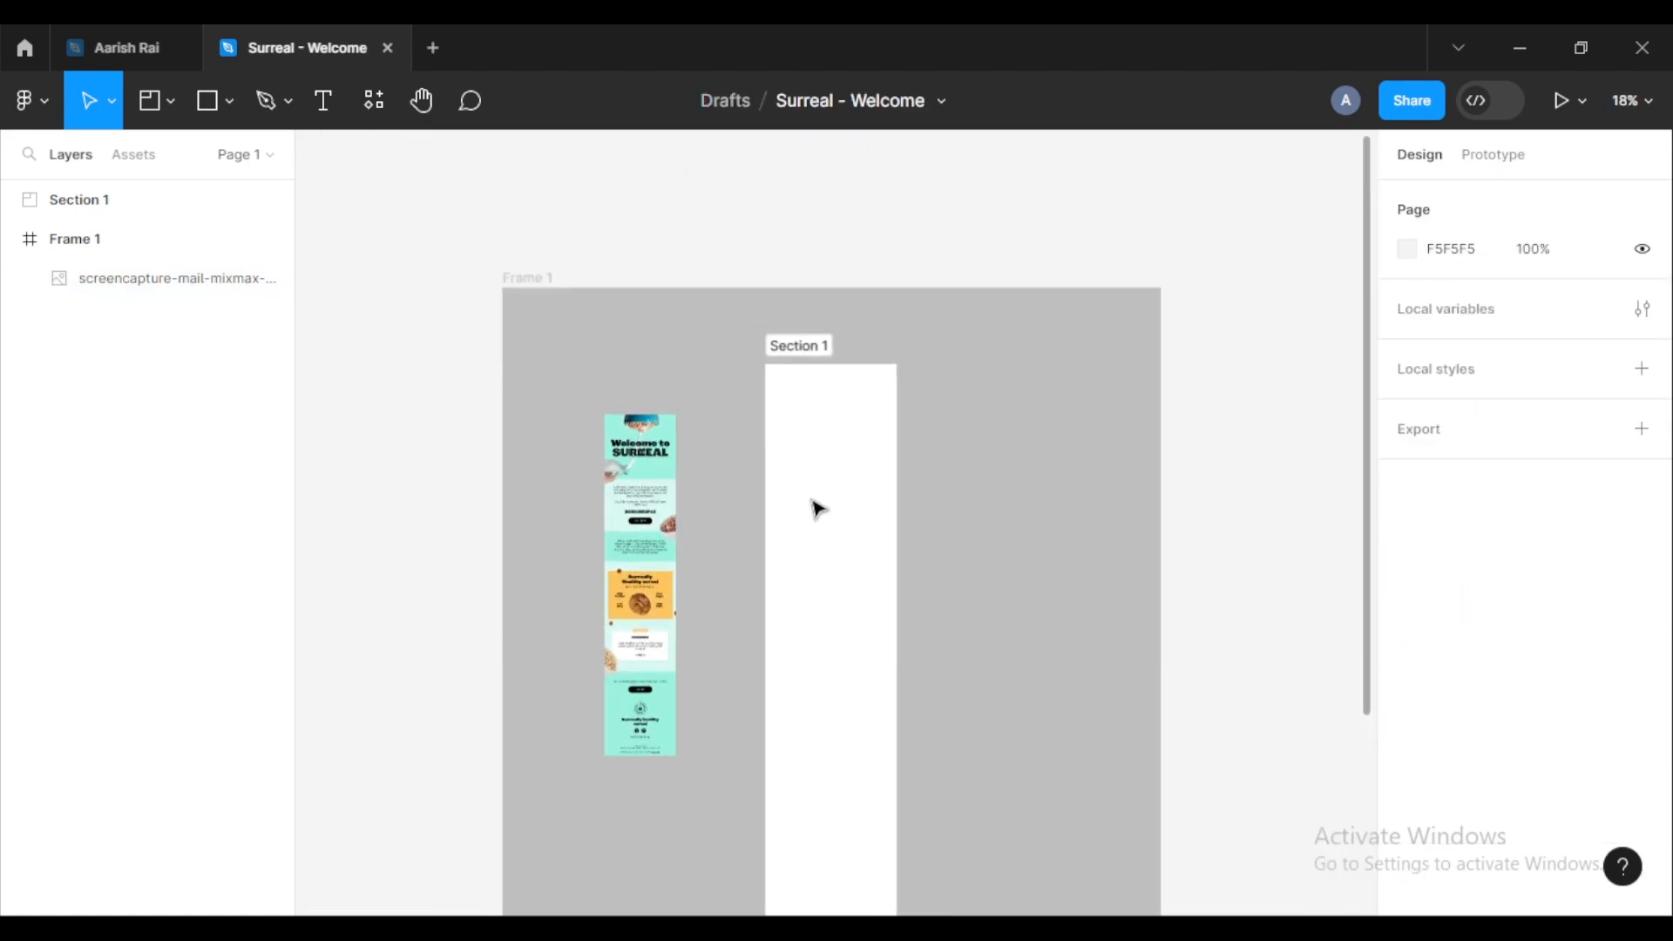
left_click(814, 510)
left_click_drag(633, 433, 713, 362)
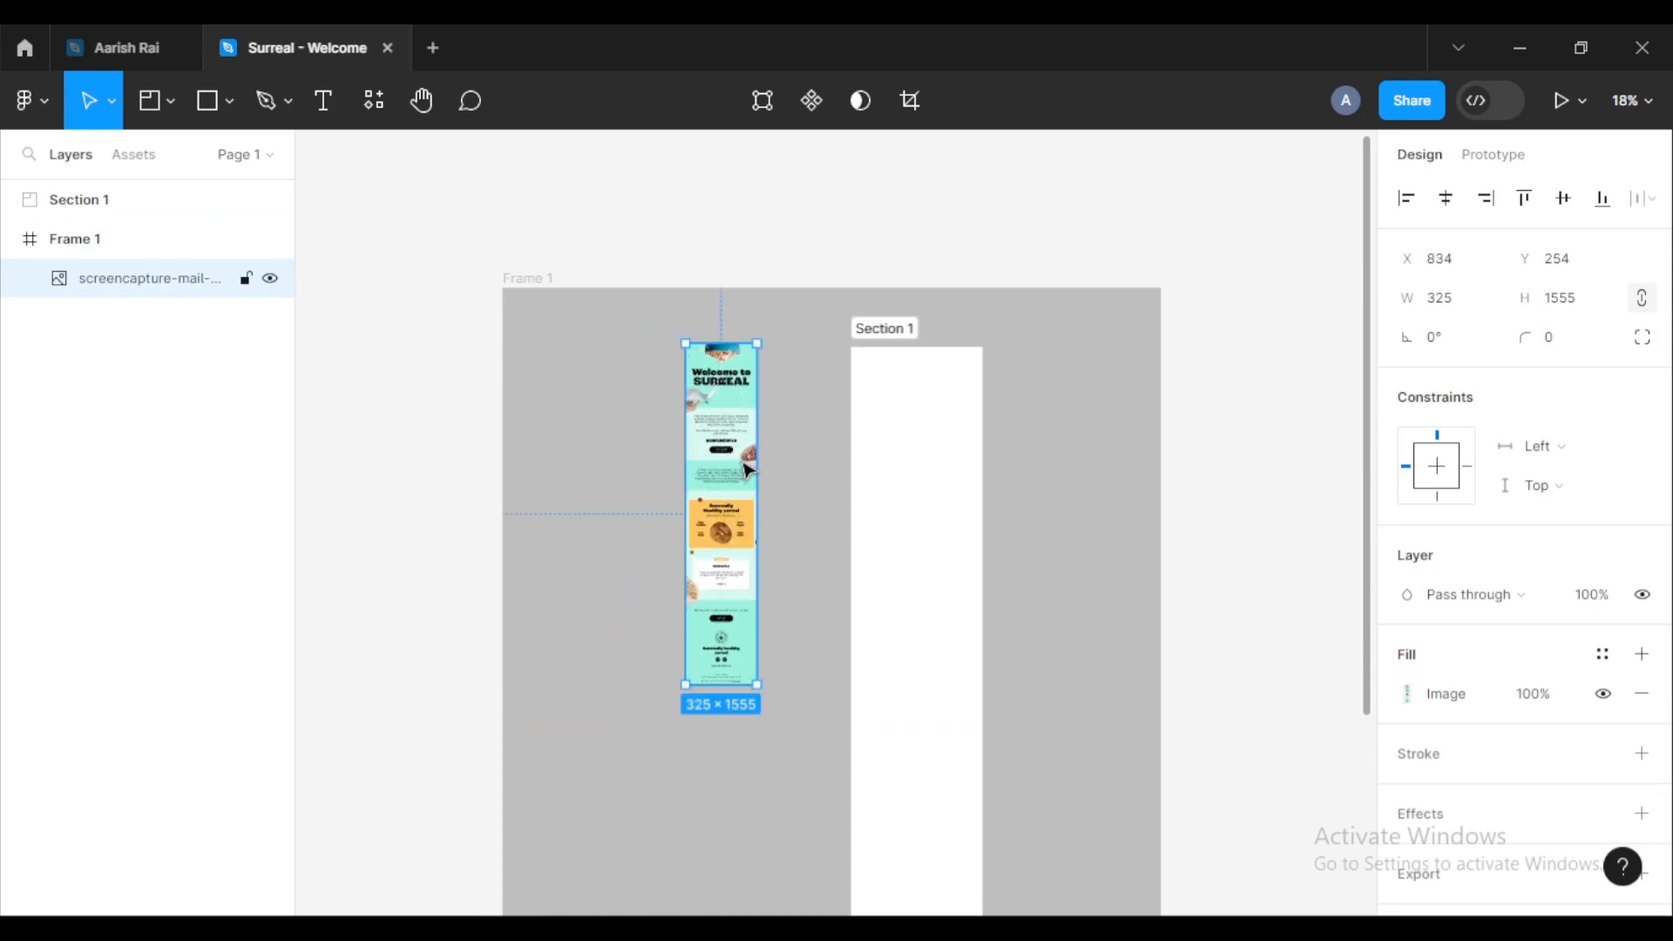
Step: Examine the cropped reference beside the empty white section, including its hero, intro text and product card
left_click_drag(926, 463, 706, 463)
scroll(721, 444, "up", 4)
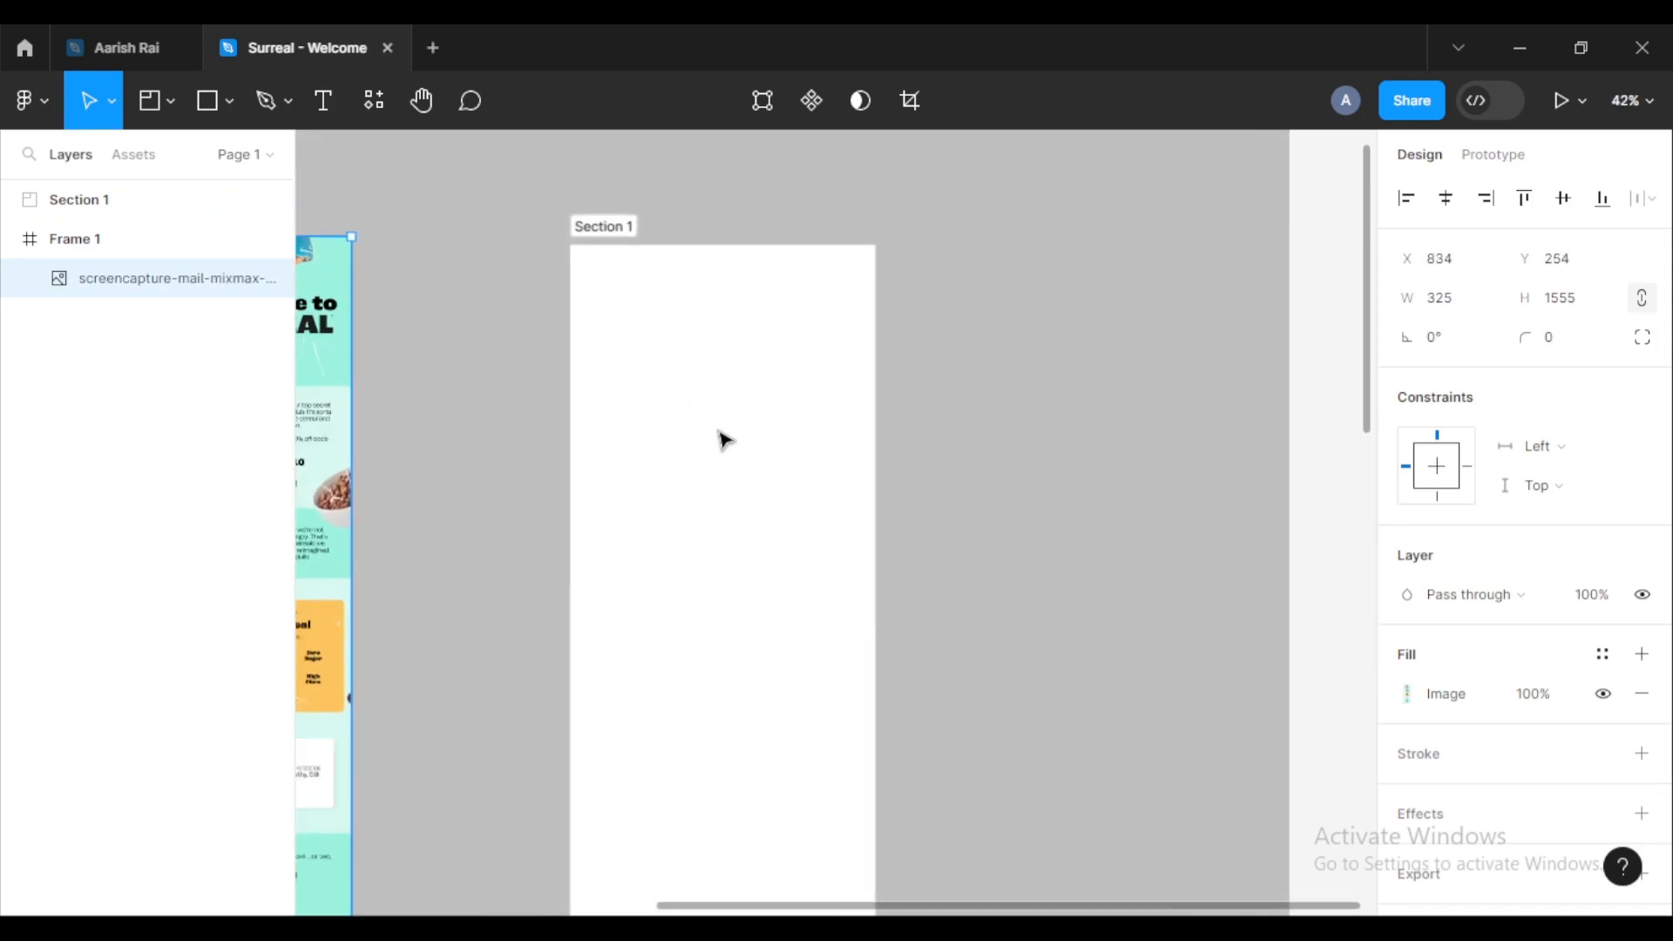
scroll(722, 438, "down", 4)
scroll(728, 395, "left", 3)
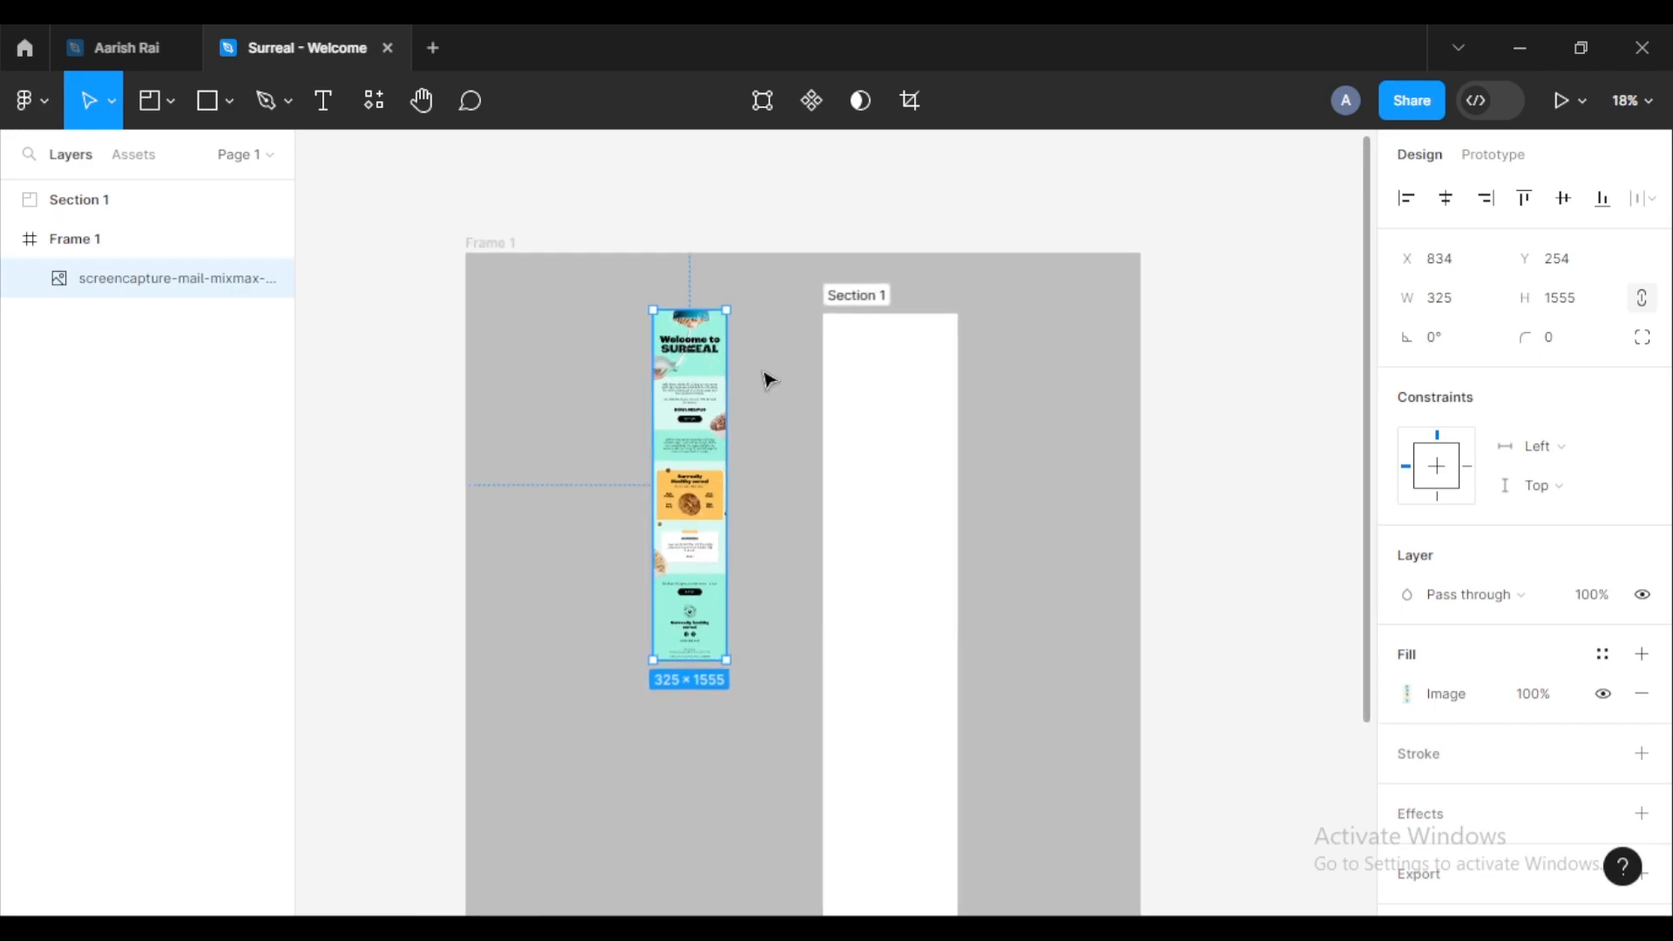
left_click_drag(763, 372, 741, 234)
scroll(739, 285, "up", 5)
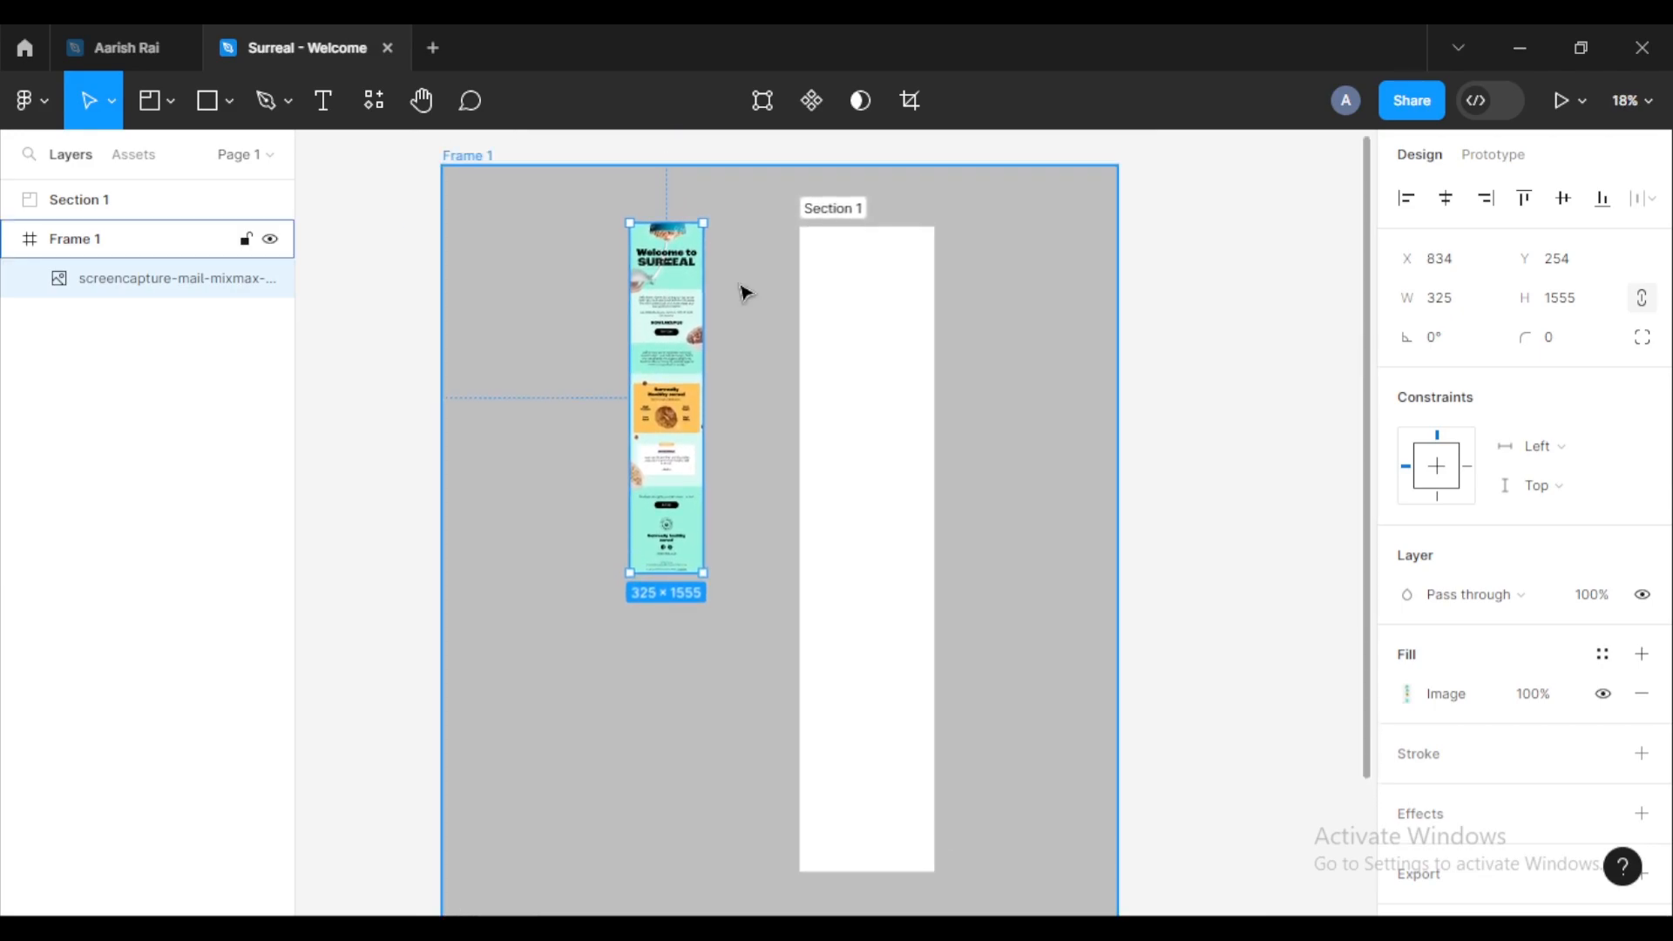
scroll(697, 314, "up", 5)
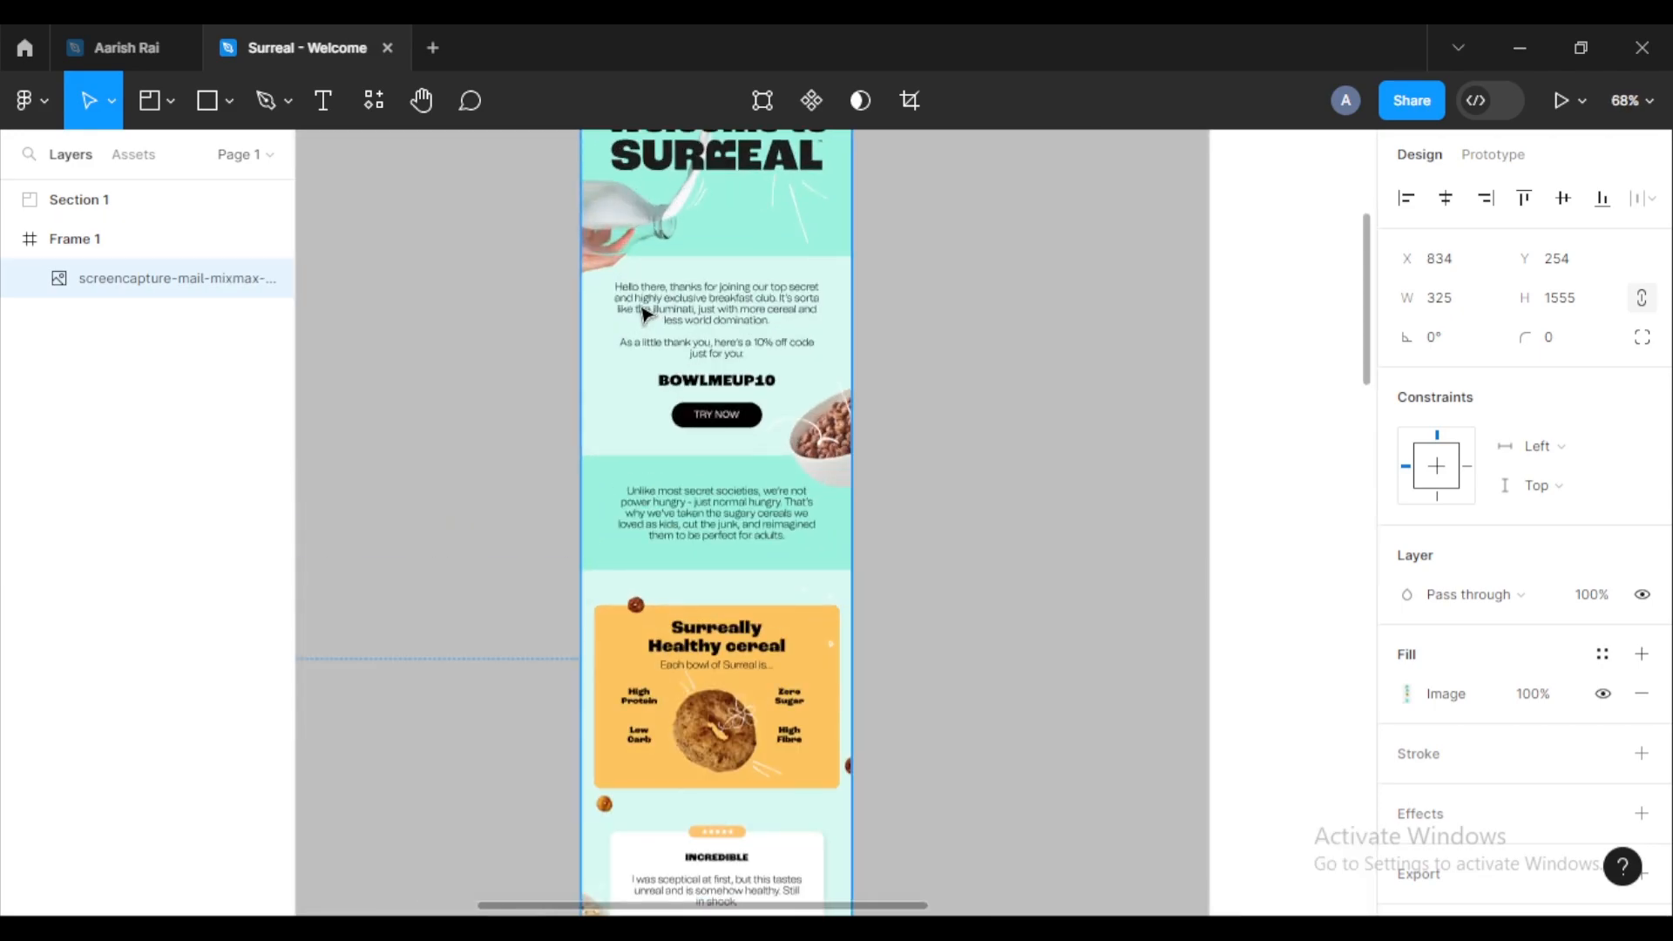
scroll(736, 280, "up", 3)
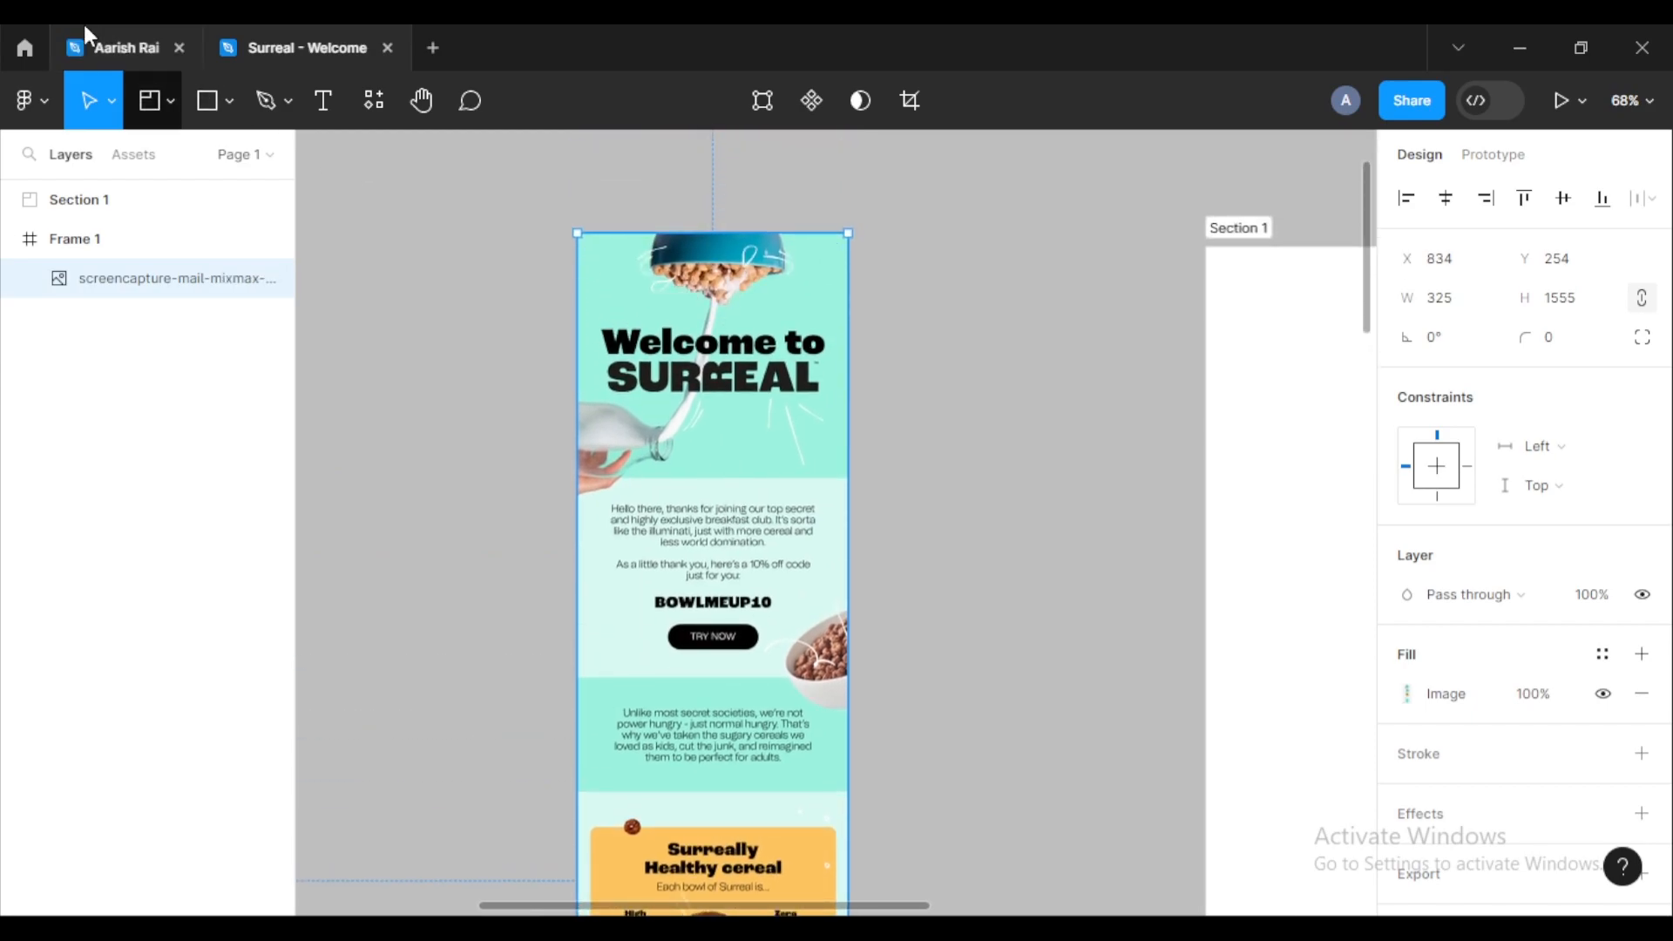
Step: Switch to the other open design file and examine the completed Surreal email from the hero down to the review and footer
left_click(138, 55)
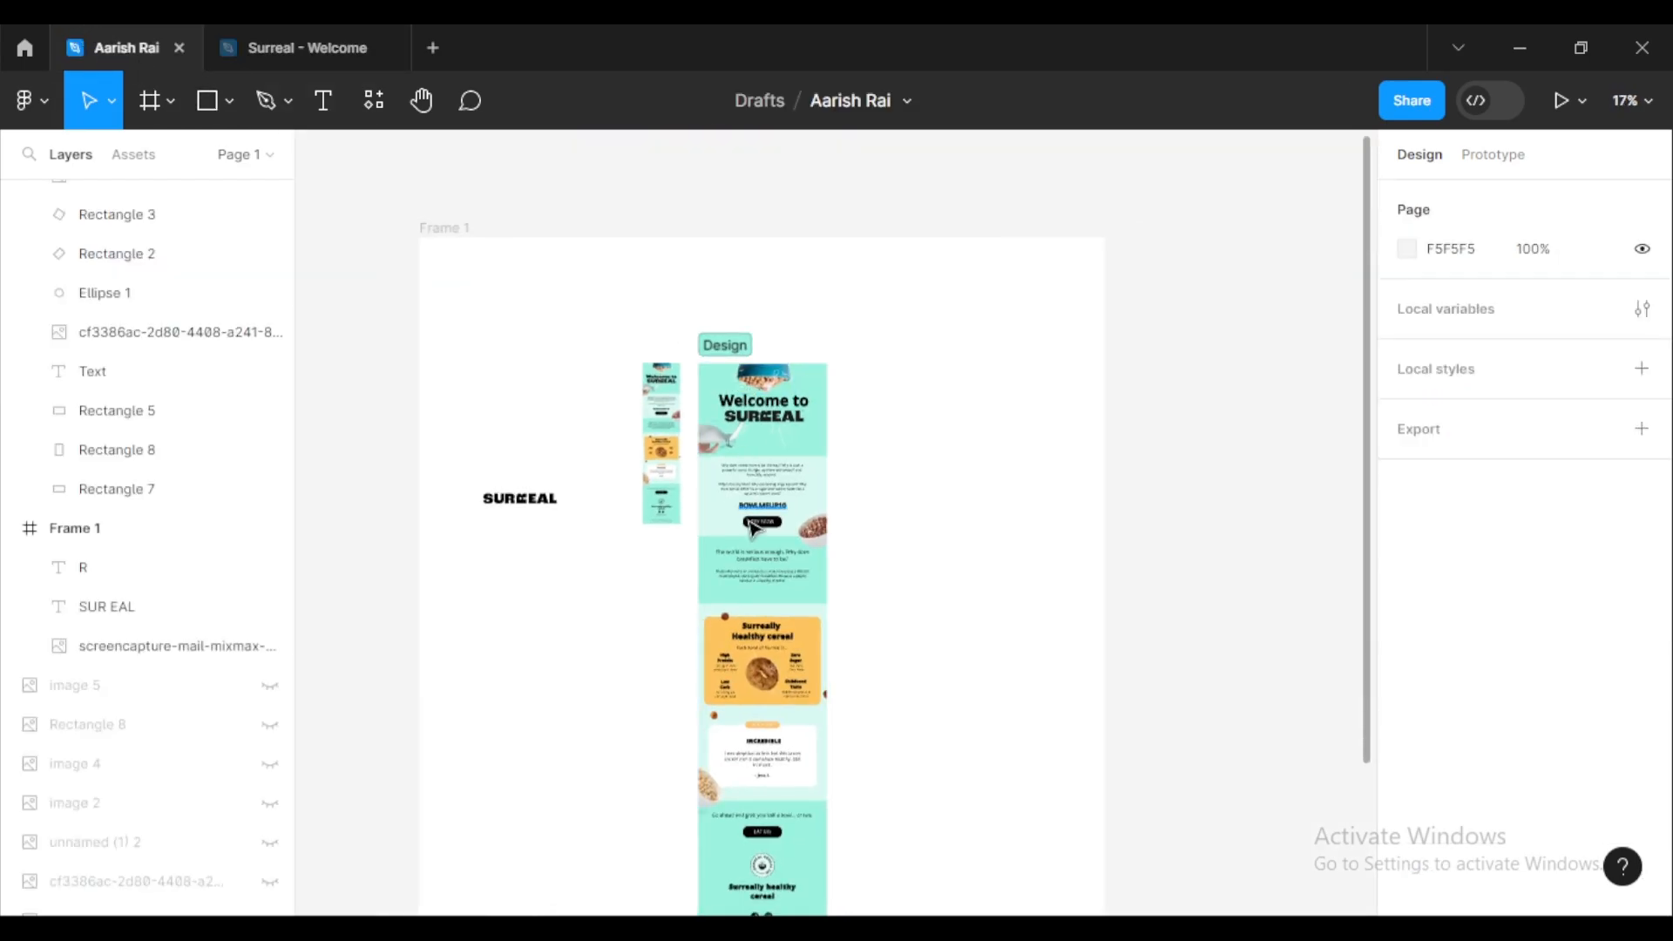
scroll(756, 444, "up", 5)
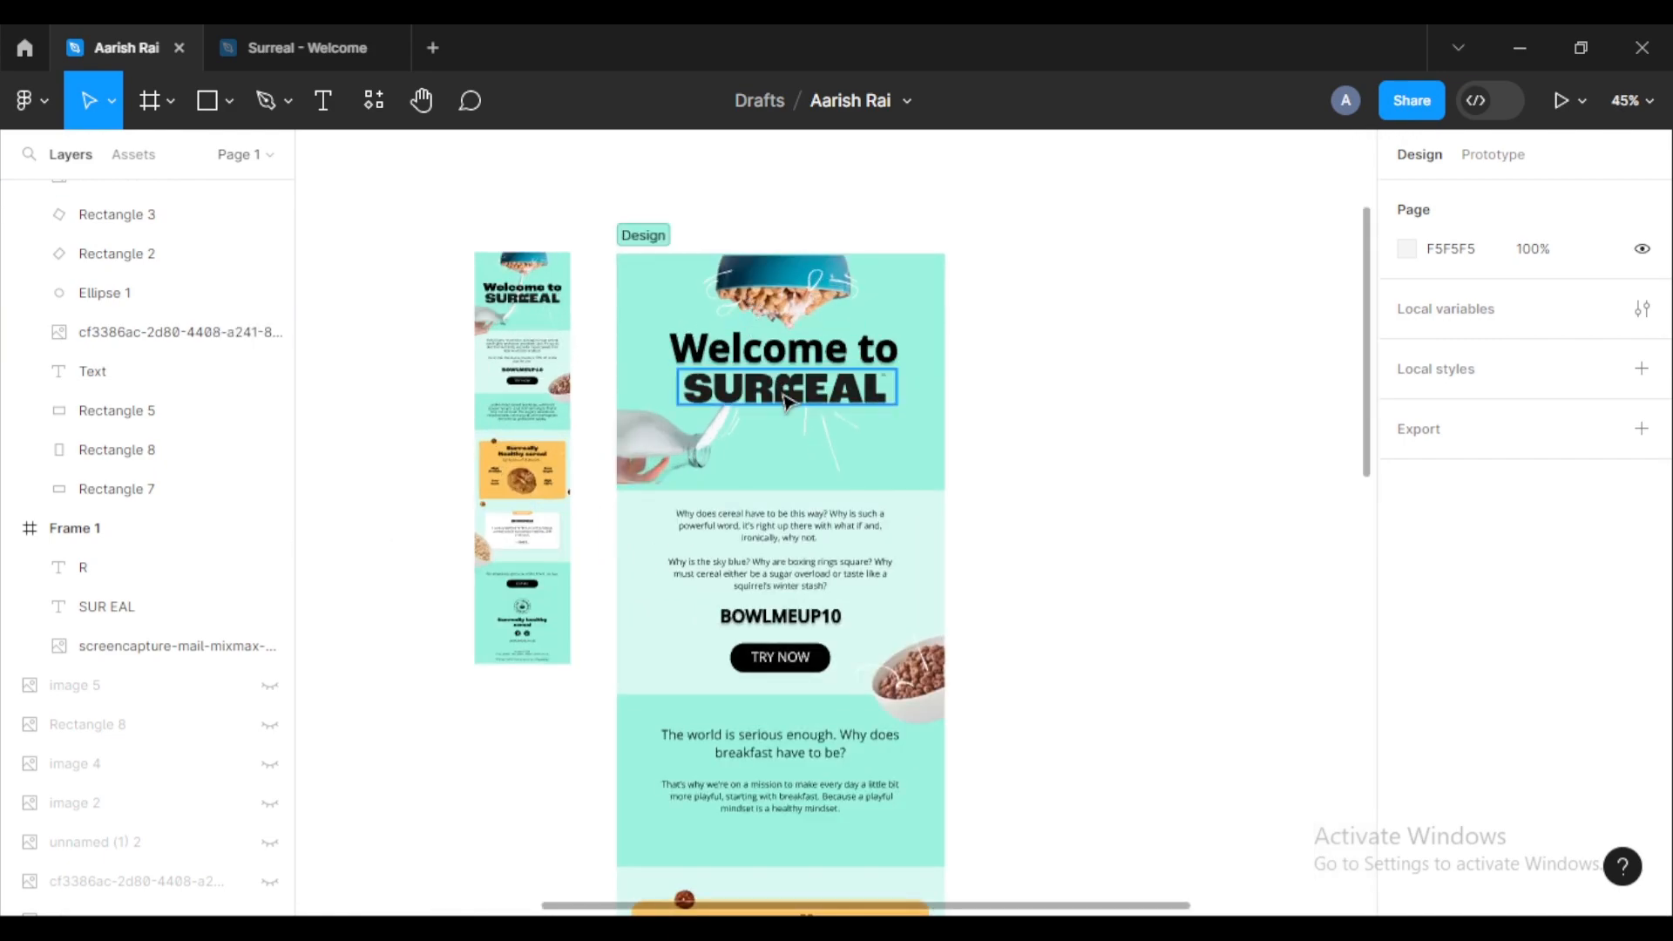
scroll(756, 440, "down", 5)
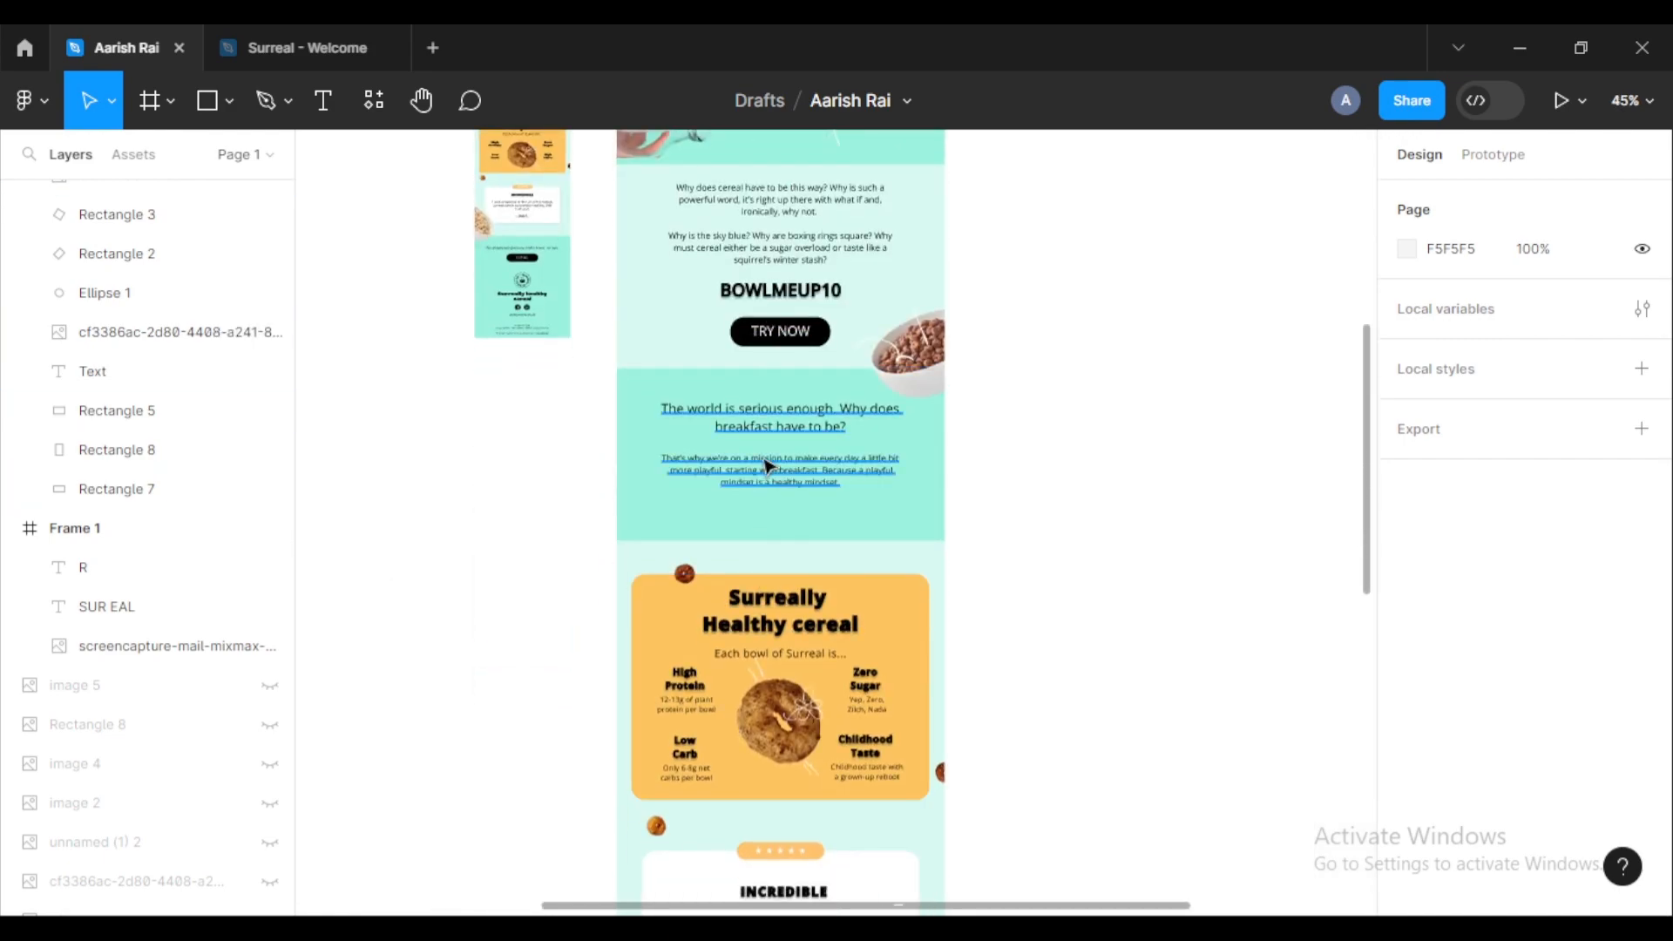
scroll(756, 486, "down", 5)
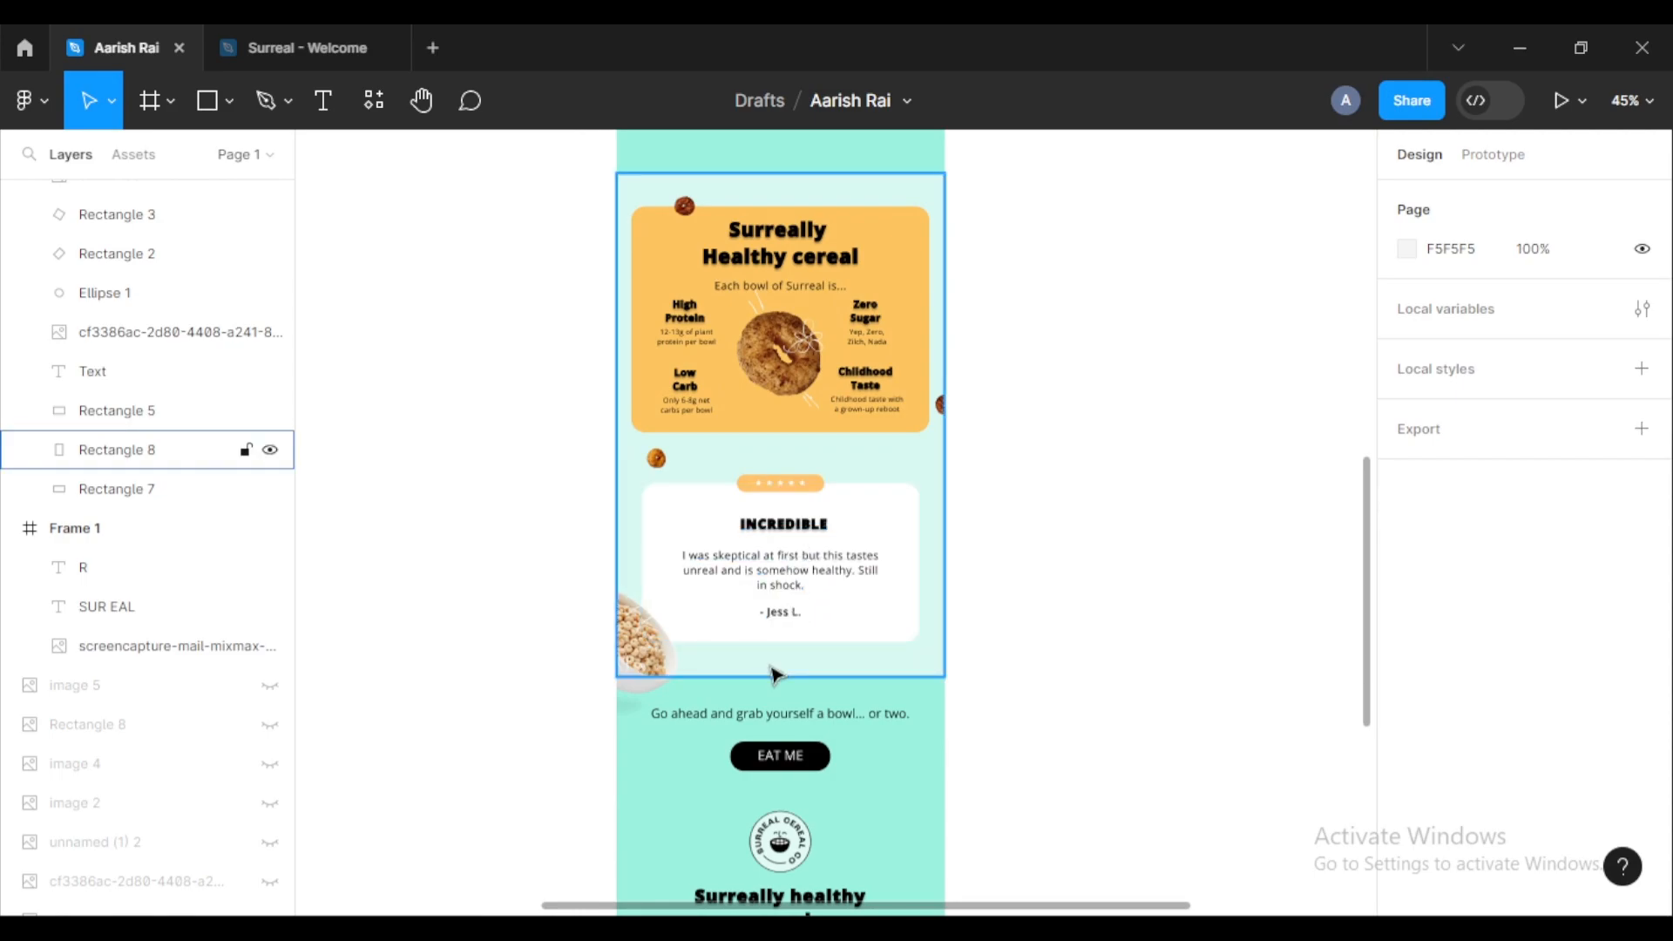
Step: Examine the completed email's footer, and compare its hero and intro text with the small reference screenshot beside it
scroll(784, 697, "down", 2)
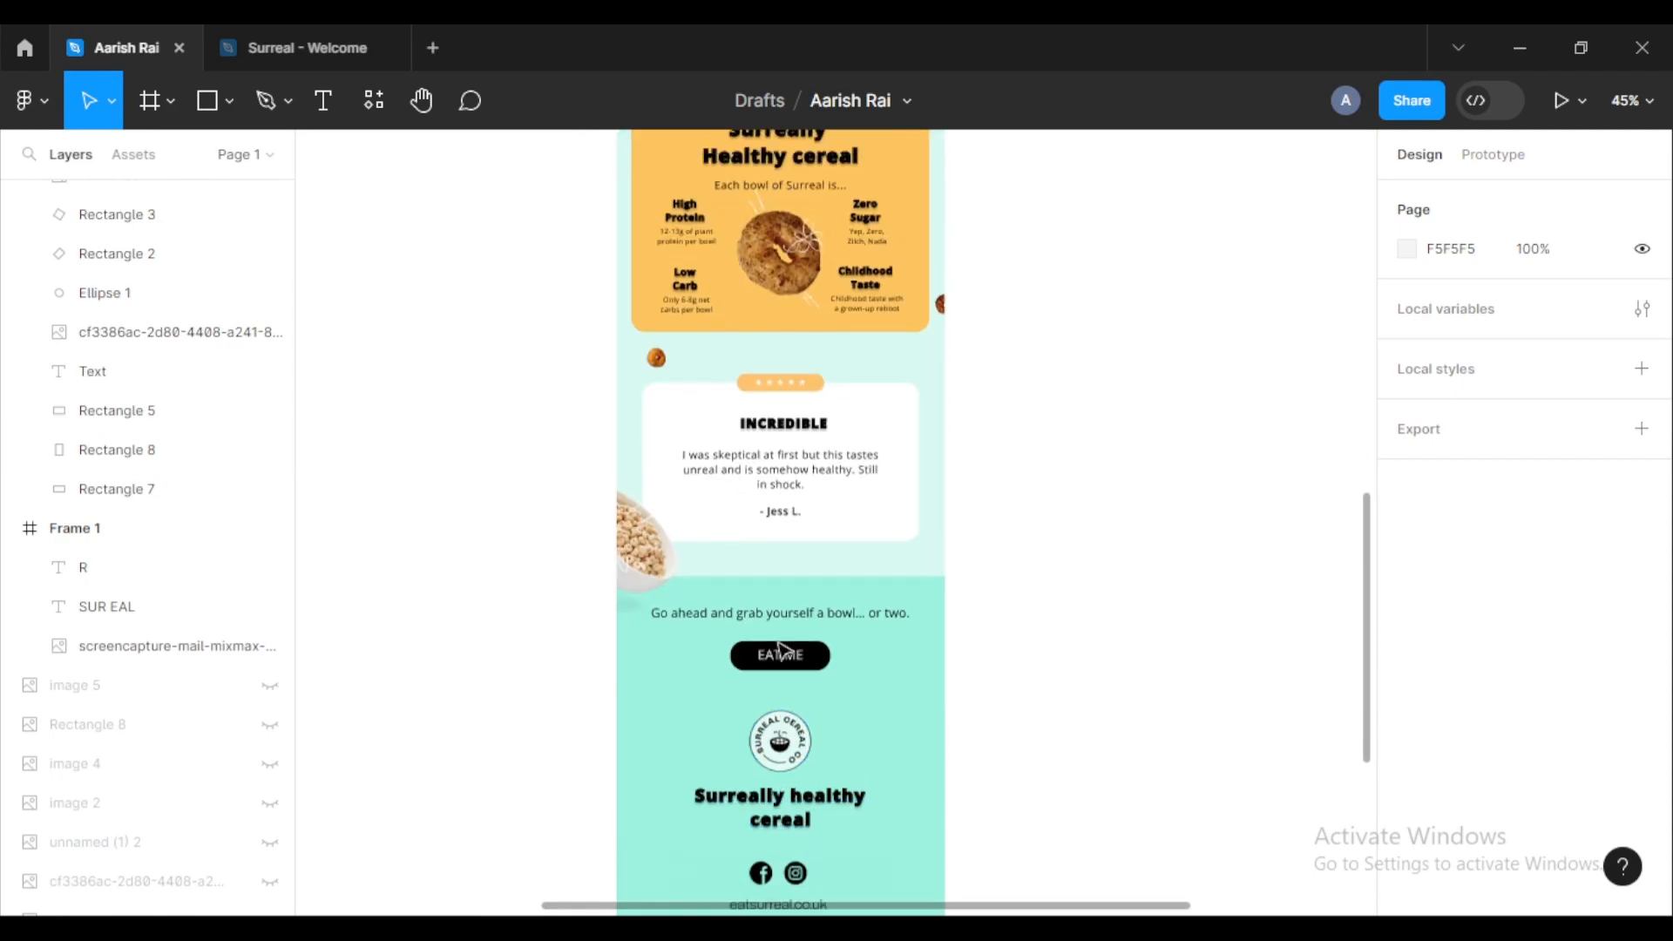
scroll(780, 649, "up", 10)
scroll(785, 484, "up", 2)
scroll(784, 480, "up", 3)
scroll(645, 414, "down", 4)
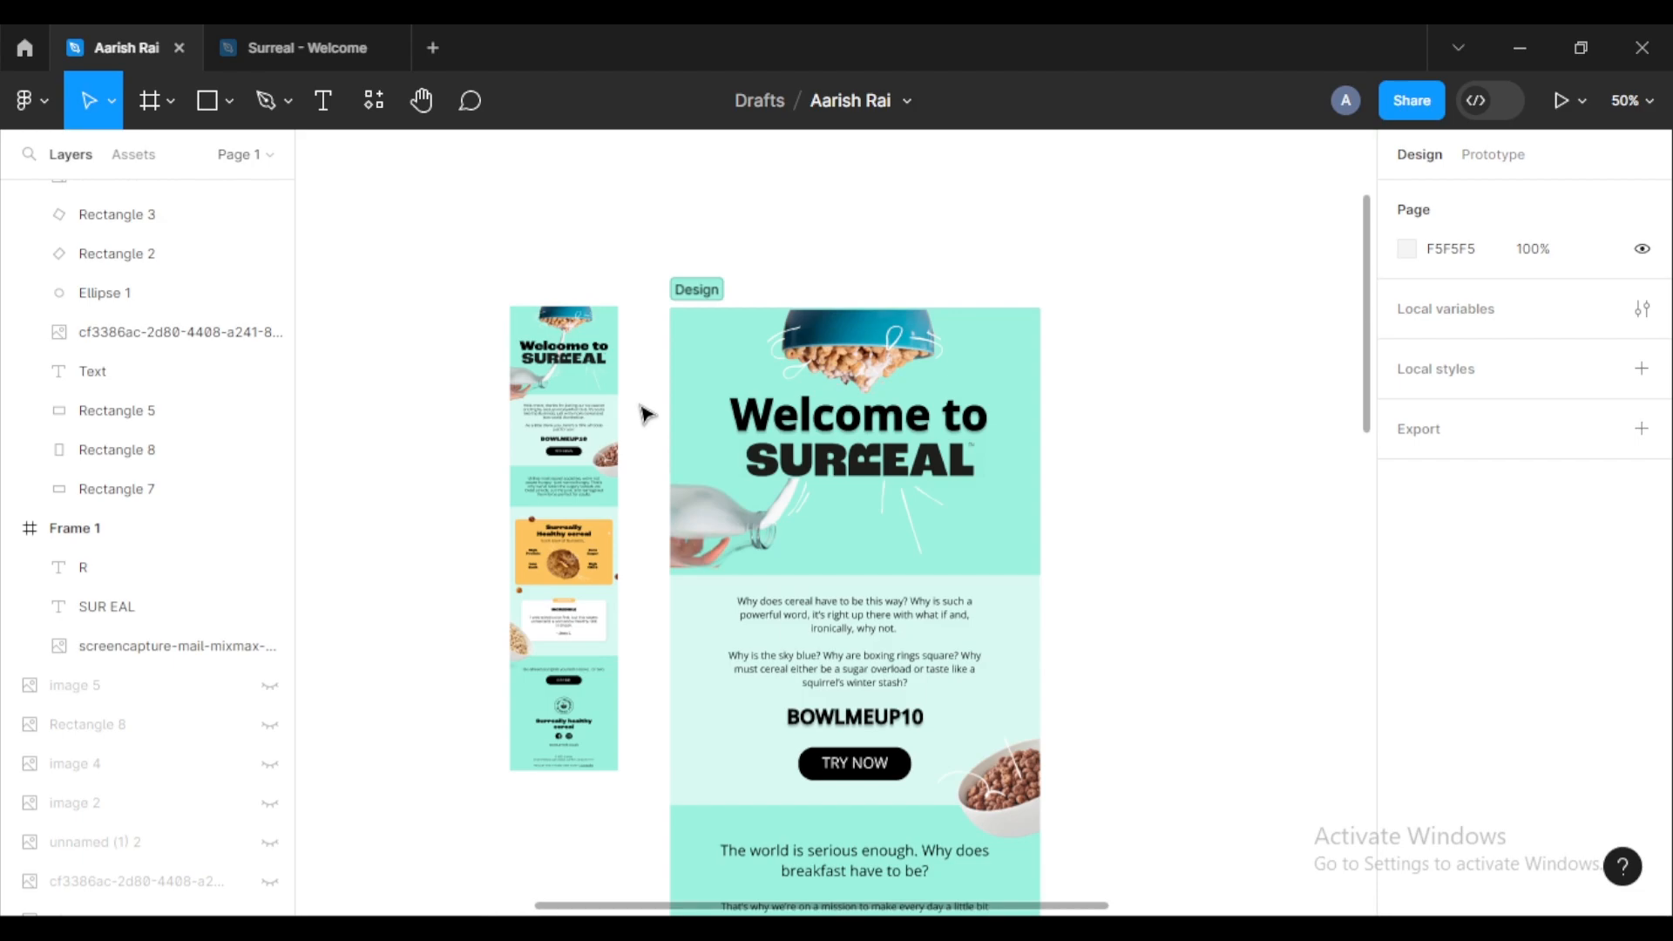
left_click(599, 401)
scroll(571, 340, "up", 5)
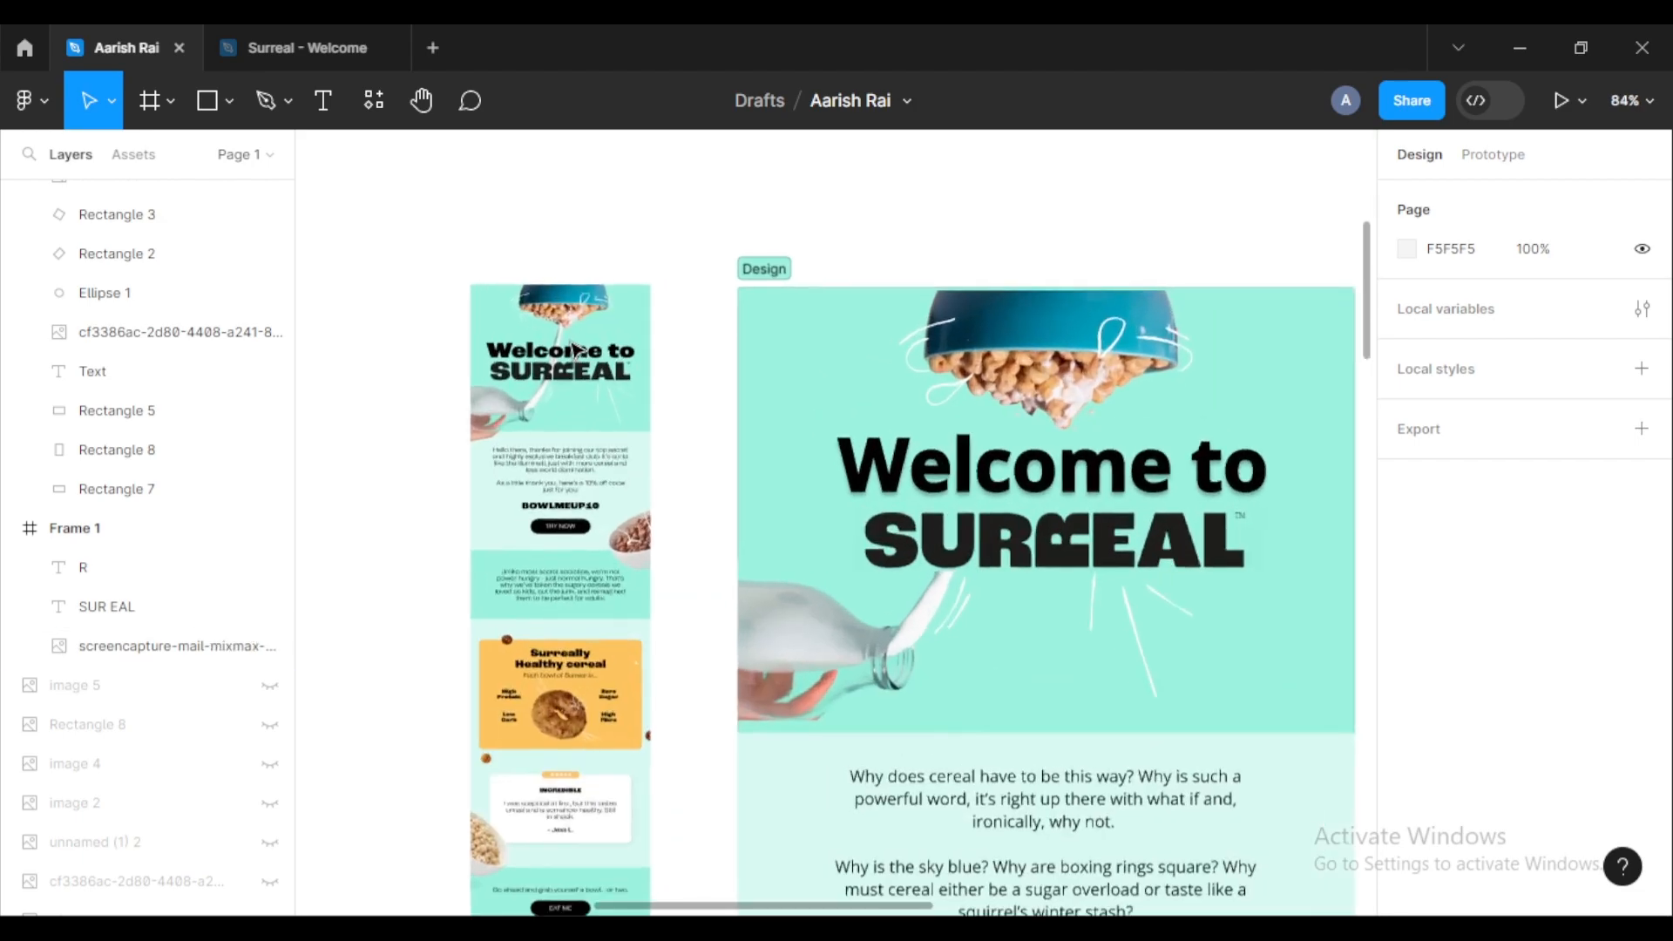
scroll(871, 559, "down", 1)
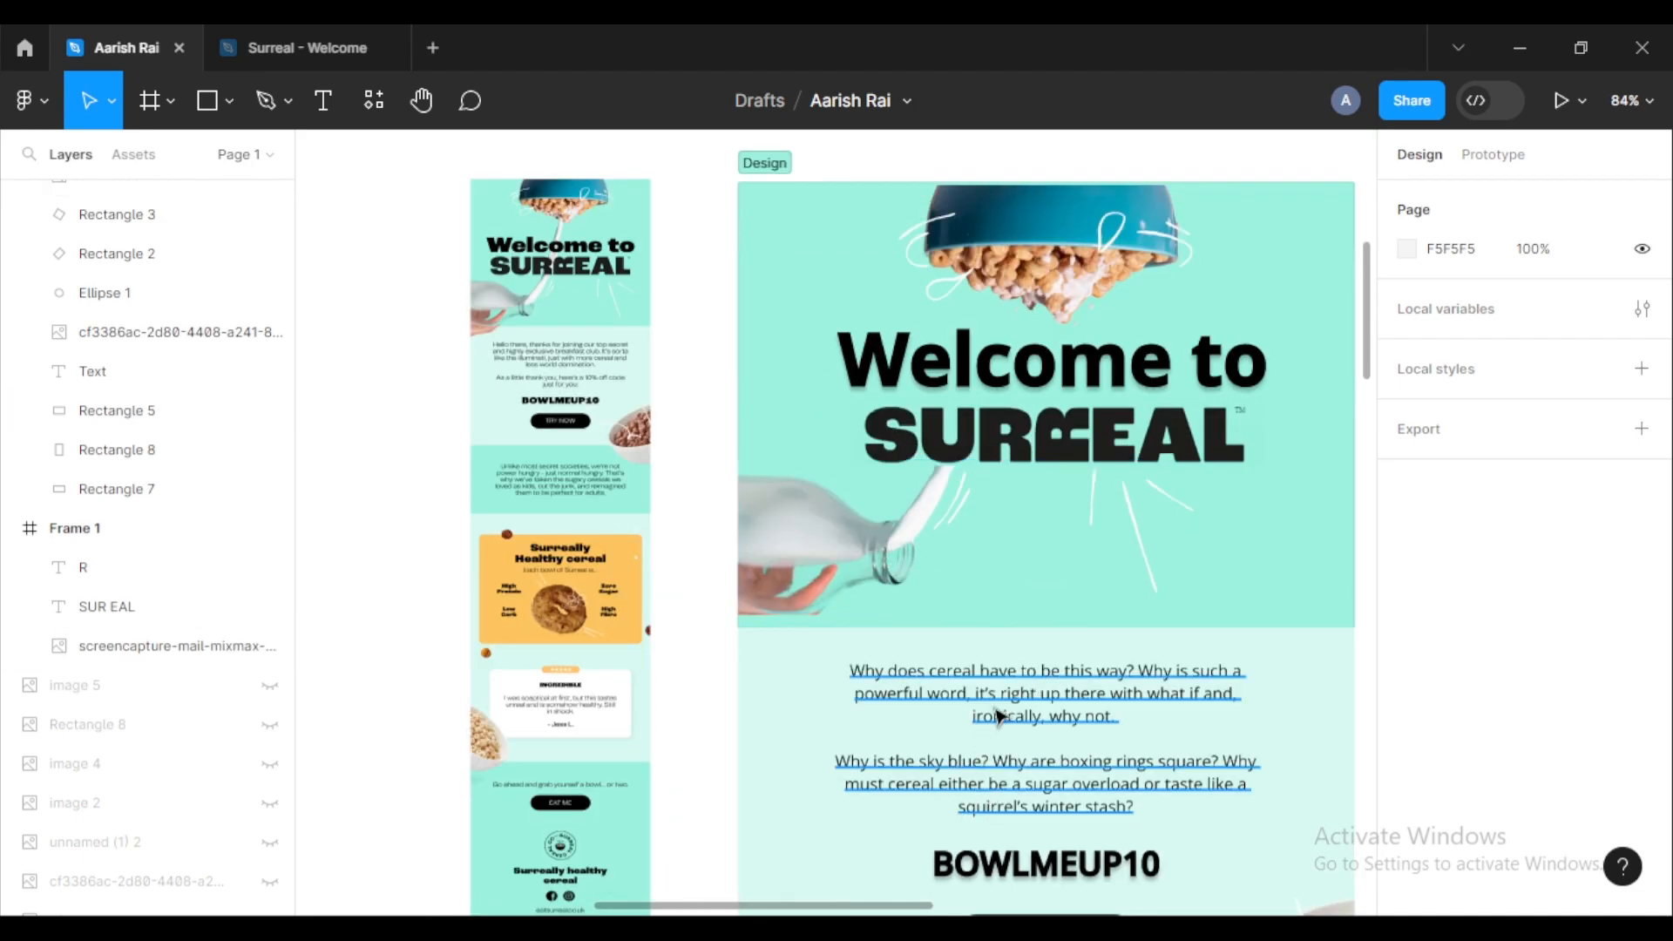
scroll(1036, 716, "down", 3)
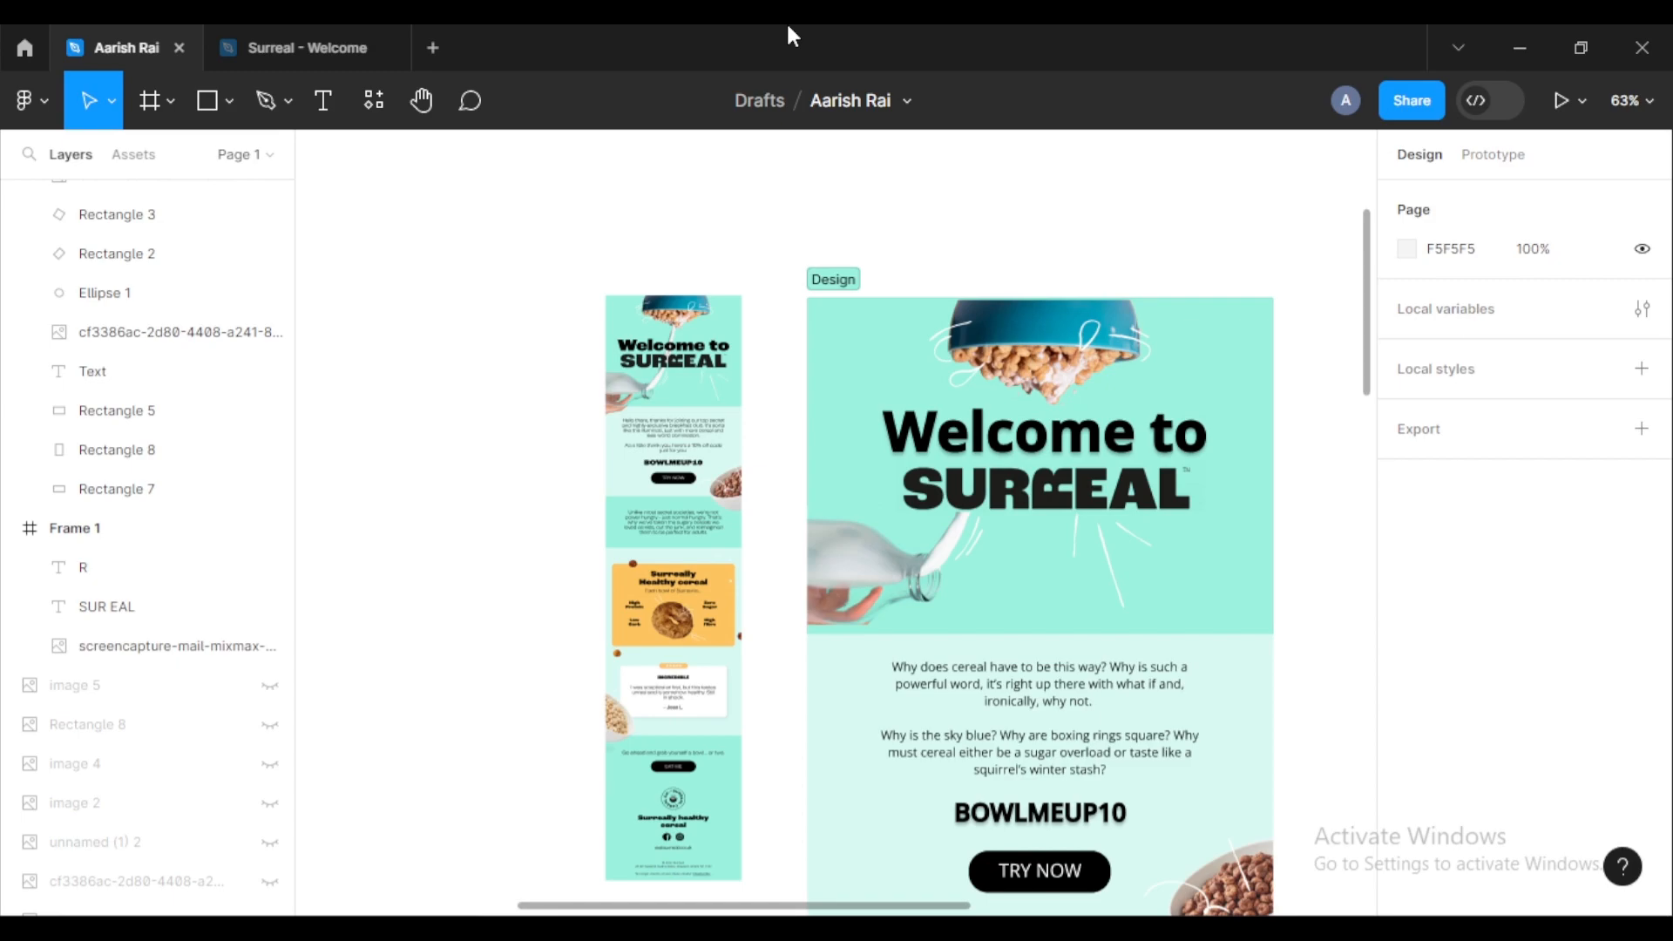
Step: Examine the reference screenshot from its hero through the product card and review to the footer
scroll(855, 392, "down", 3, "ctrl")
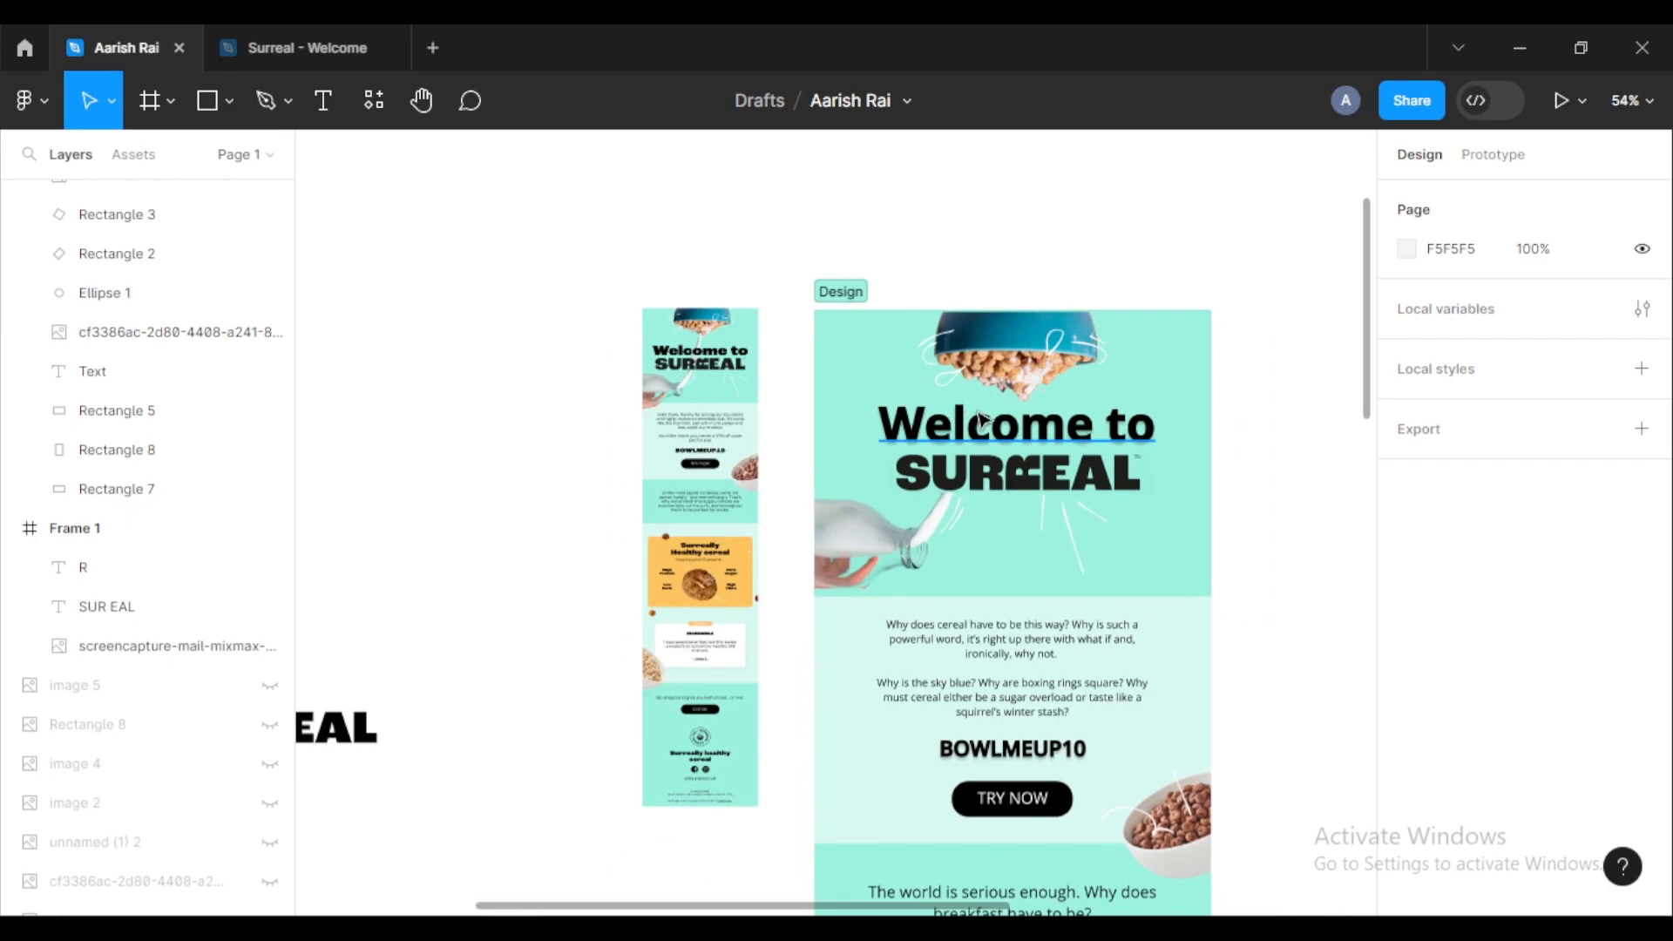
scroll(845, 444, "up", 5, "ctrl")
left_click(625, 301)
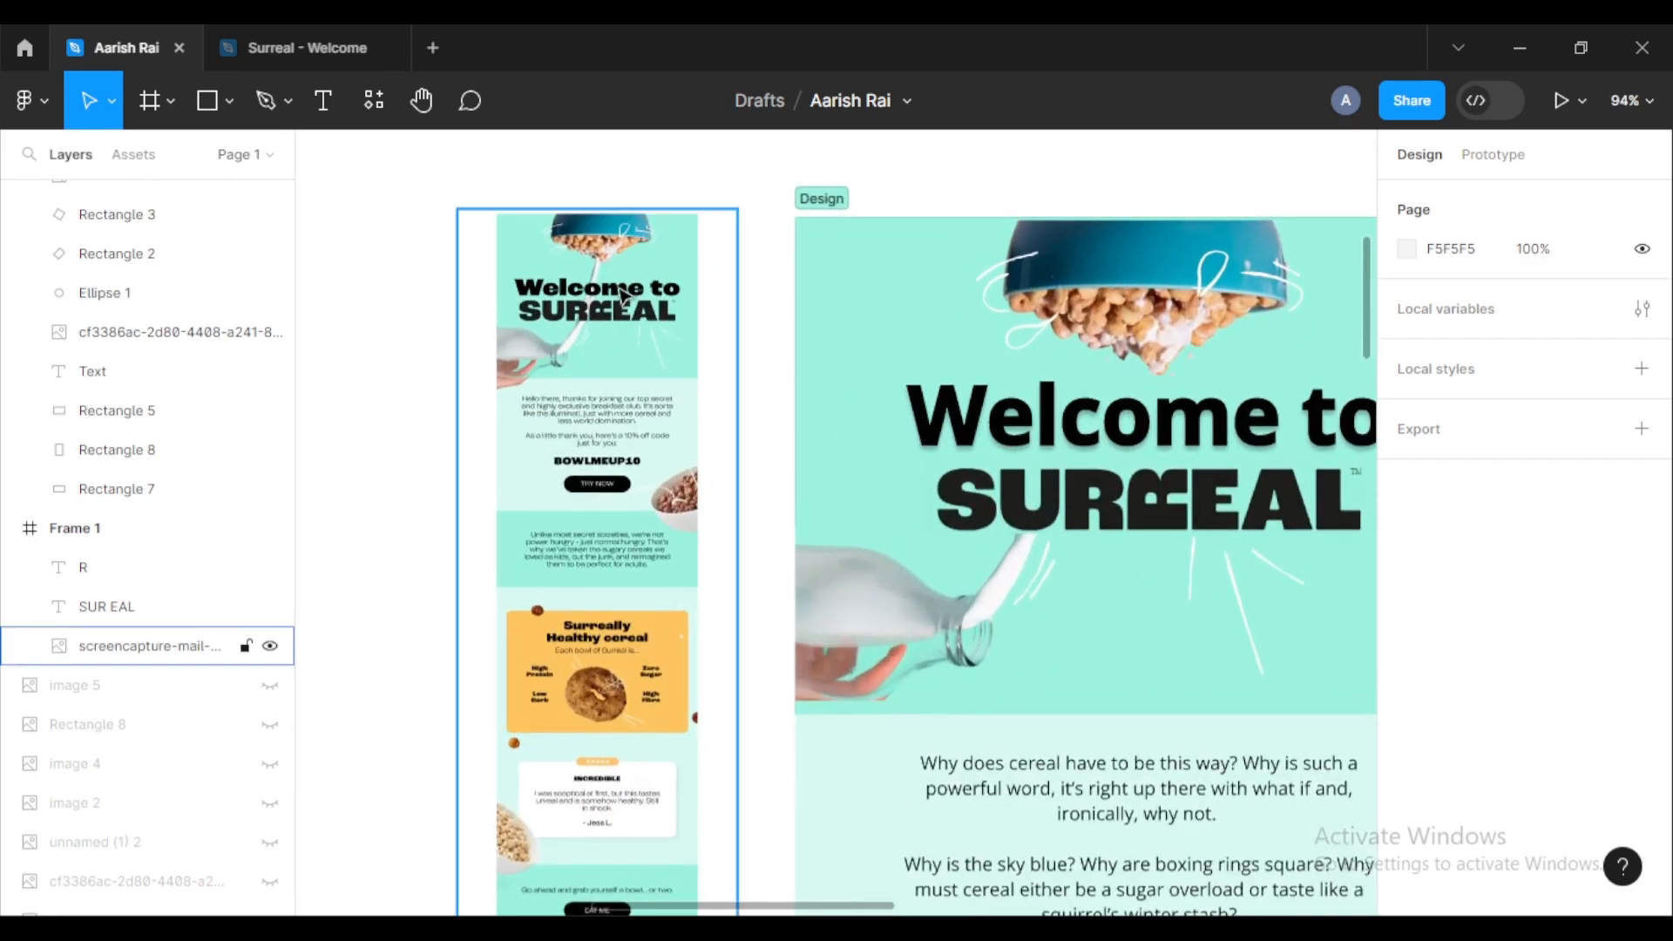
scroll(684, 601, "up", 3, "ctrl")
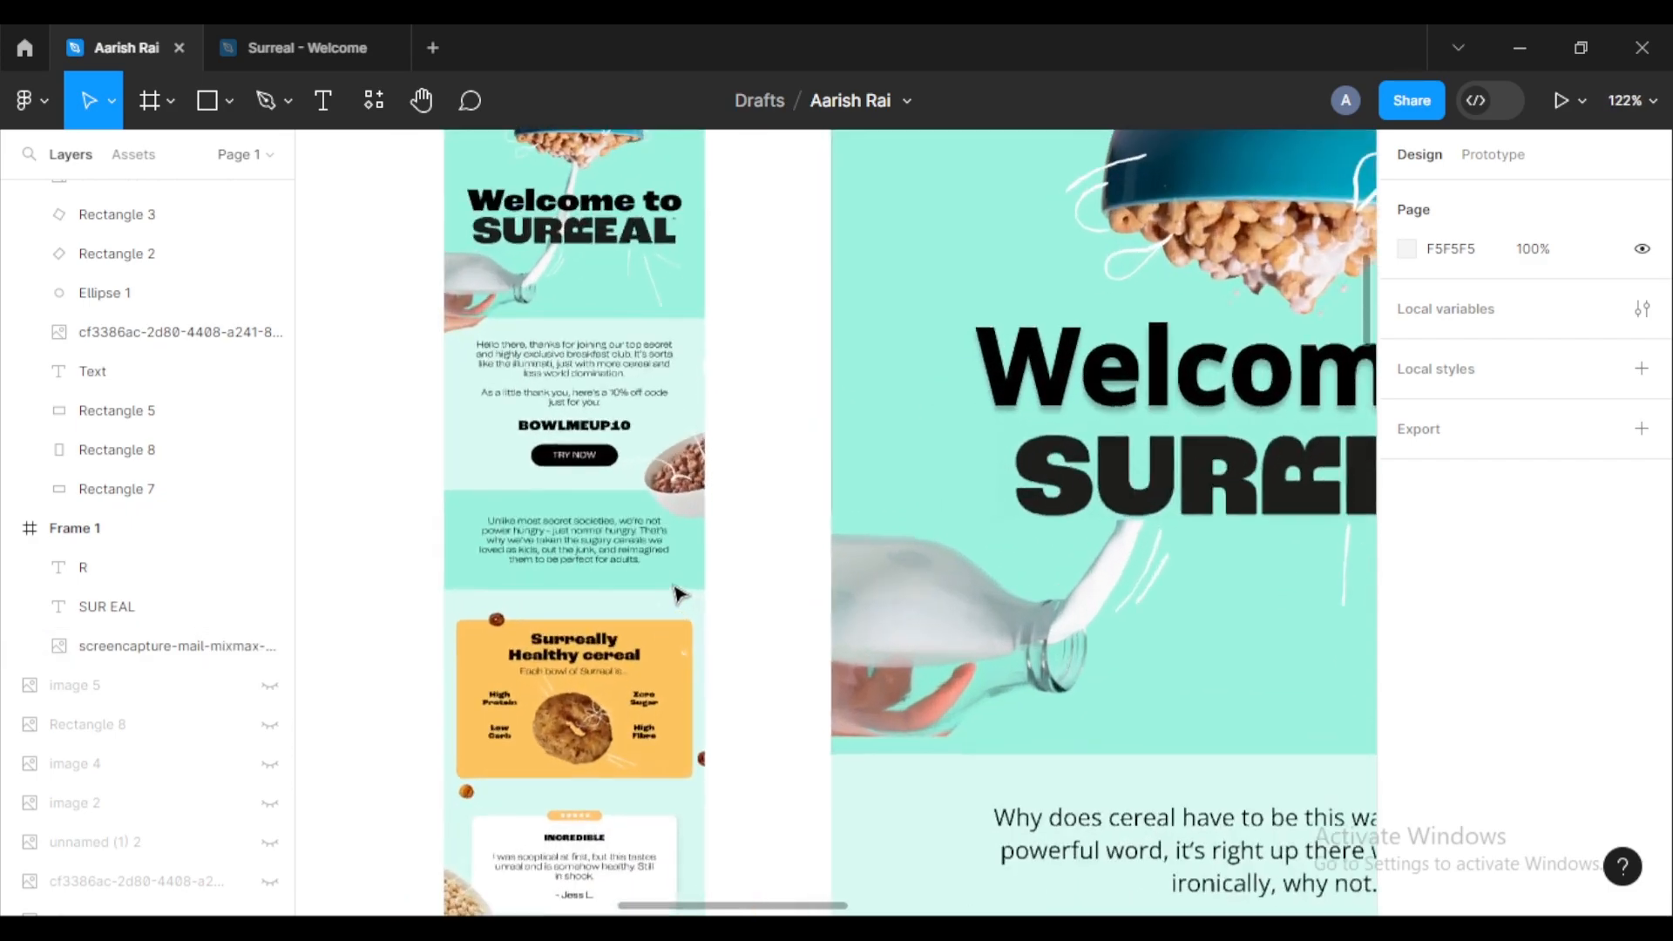
scroll(683, 582, "up", 2)
scroll(683, 582, "left", 1)
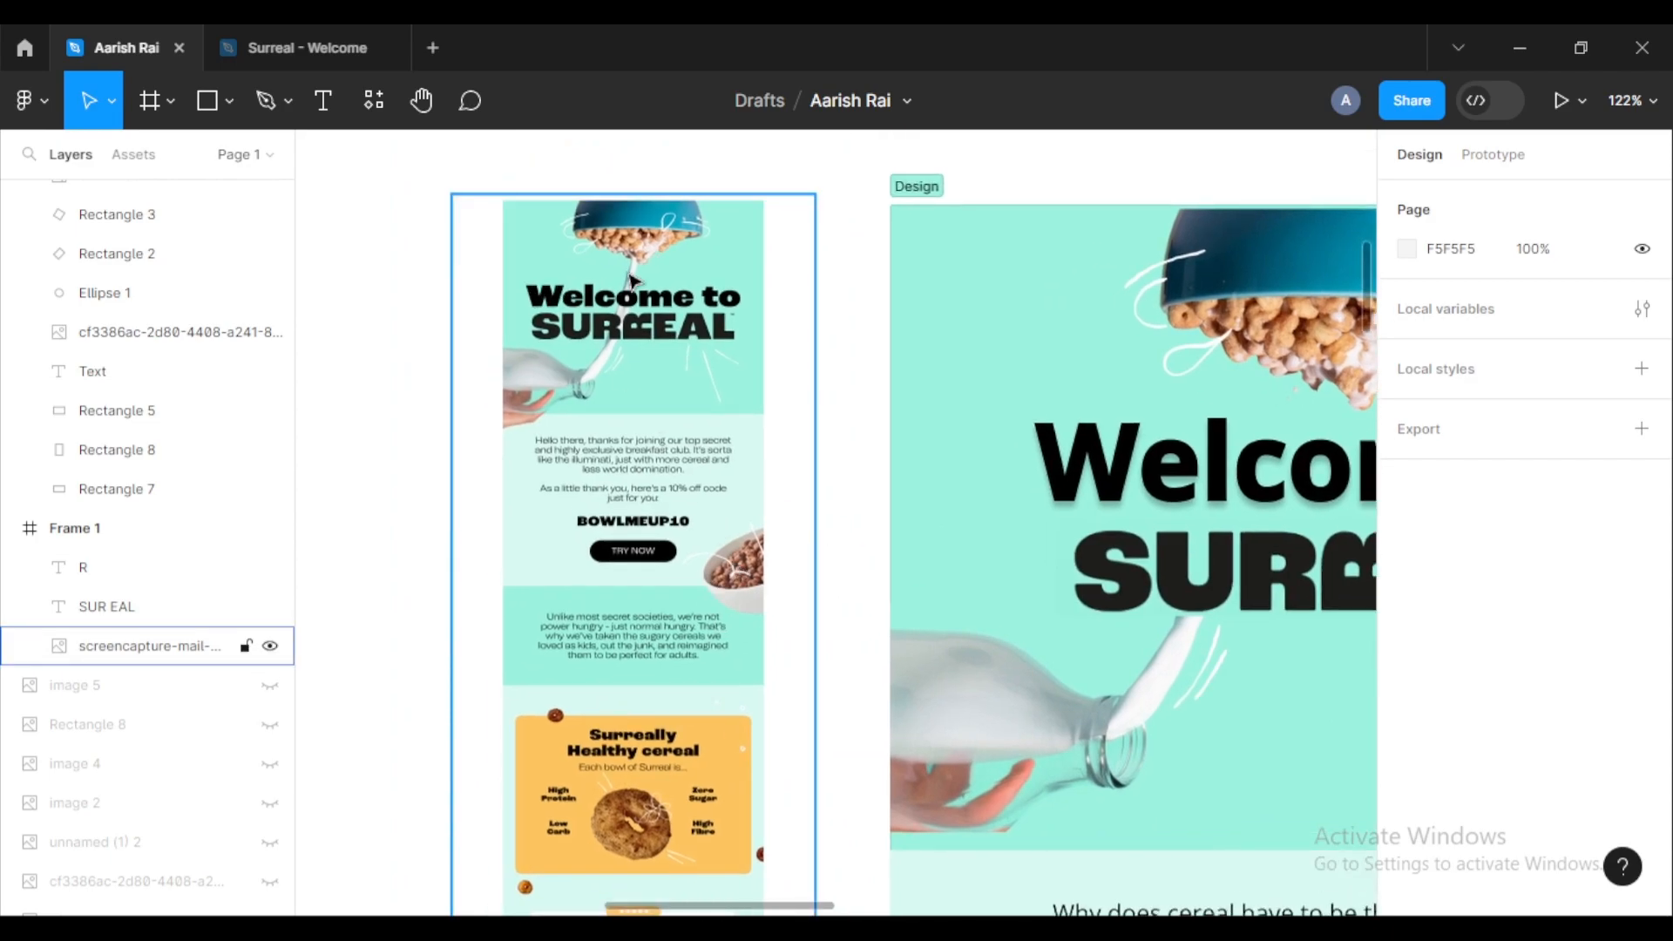
scroll(693, 610, "down", 6)
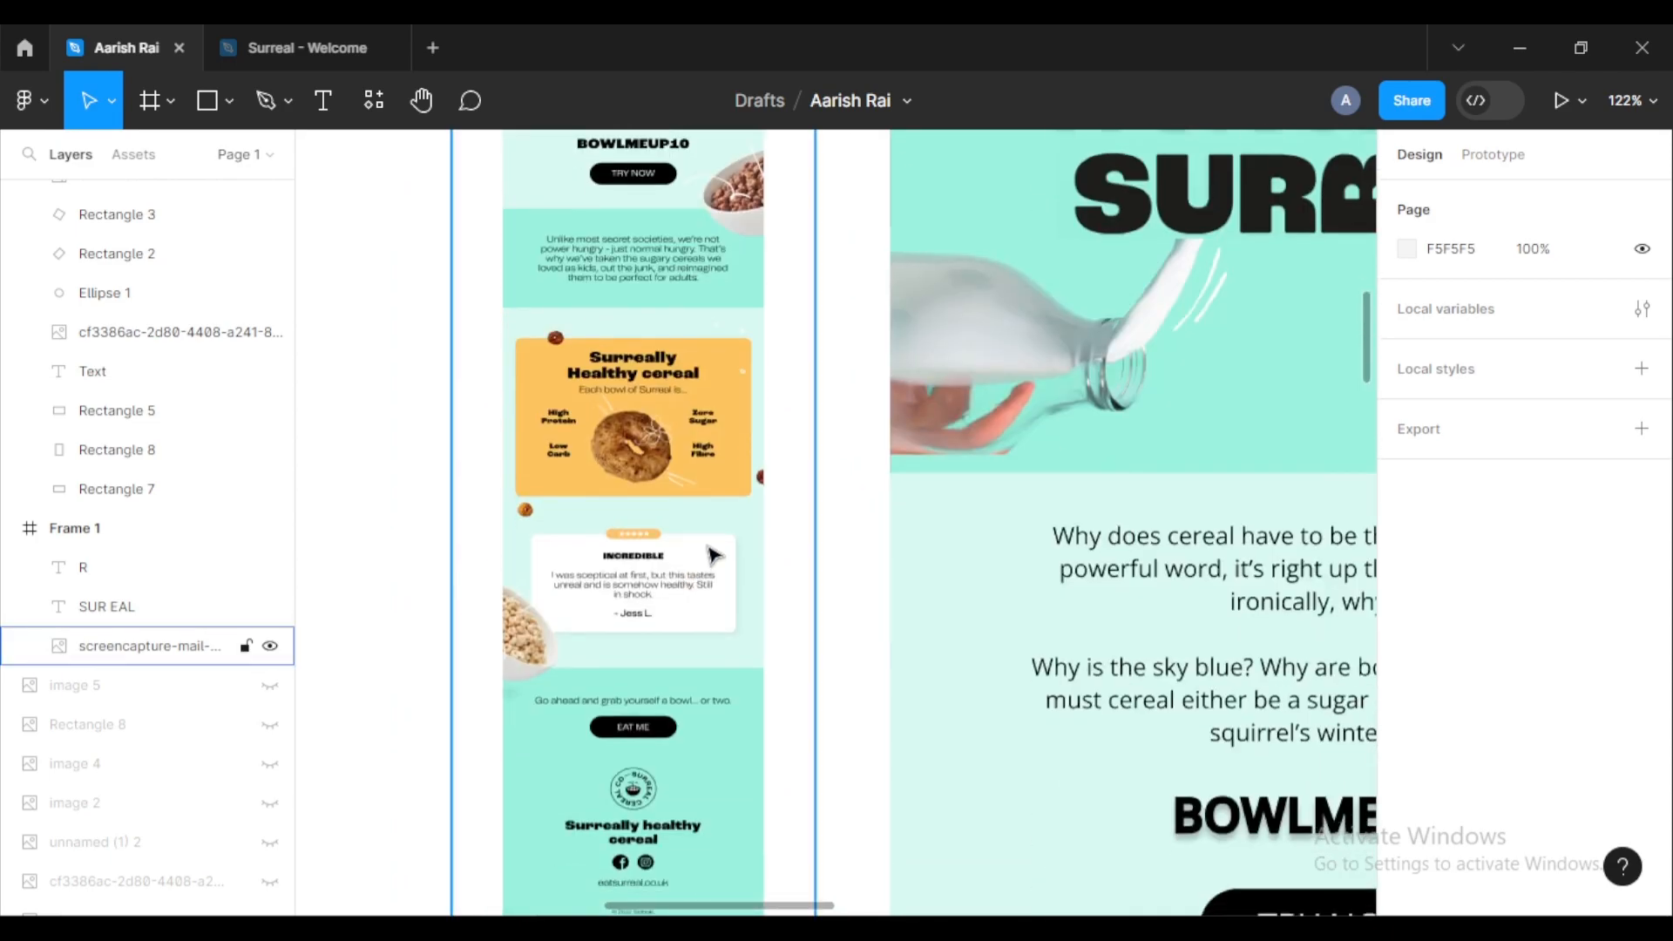
scroll(847, 523, "down", 4, "ctrl")
key("Escape")
scroll(872, 488, "down", 3, "ctrl")
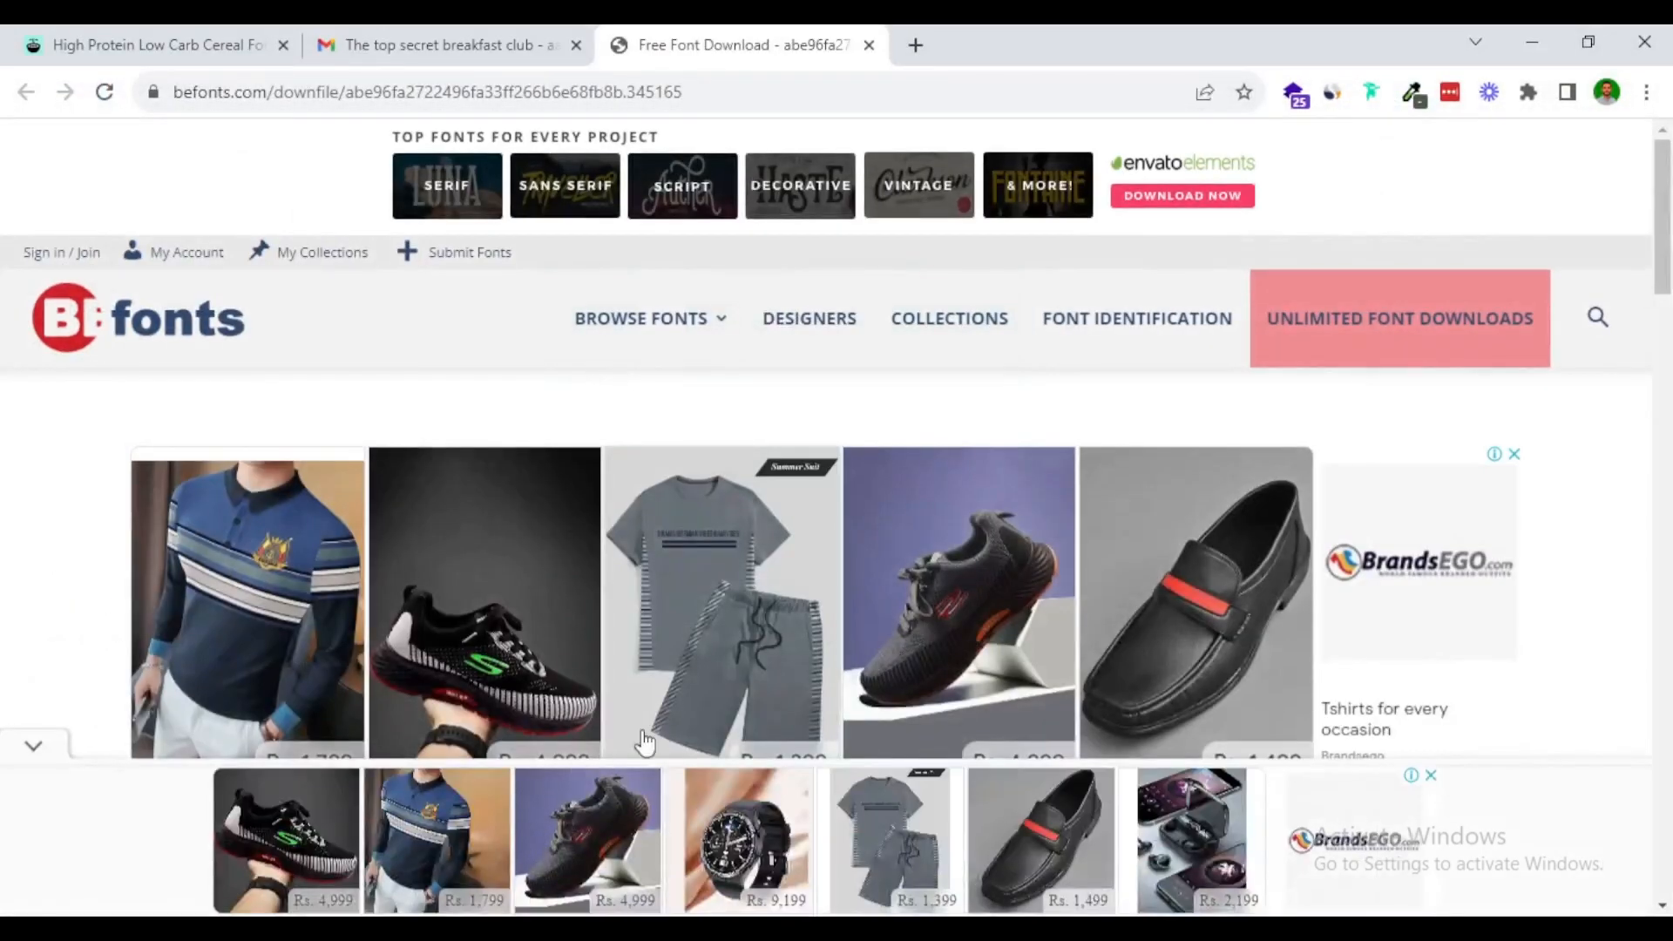
Step: Switch to the Surreal website in the browser, close the font identification panel, and find the WebP / Avif image converter among the installed extensions
left_click(148, 42)
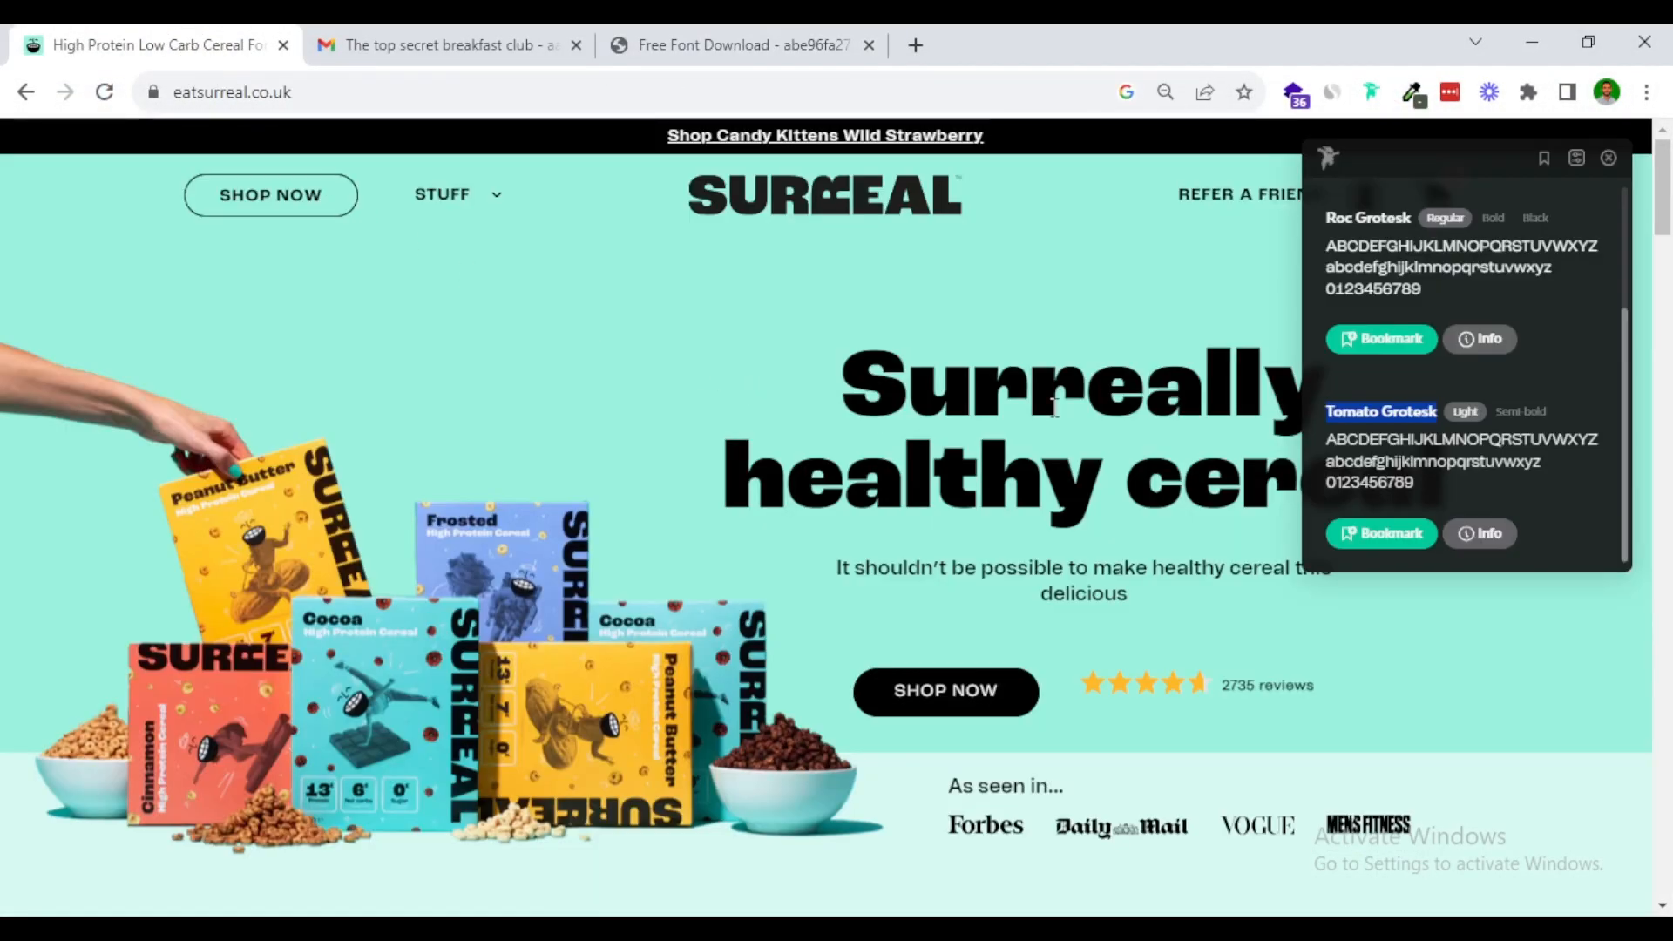
left_click(1607, 159)
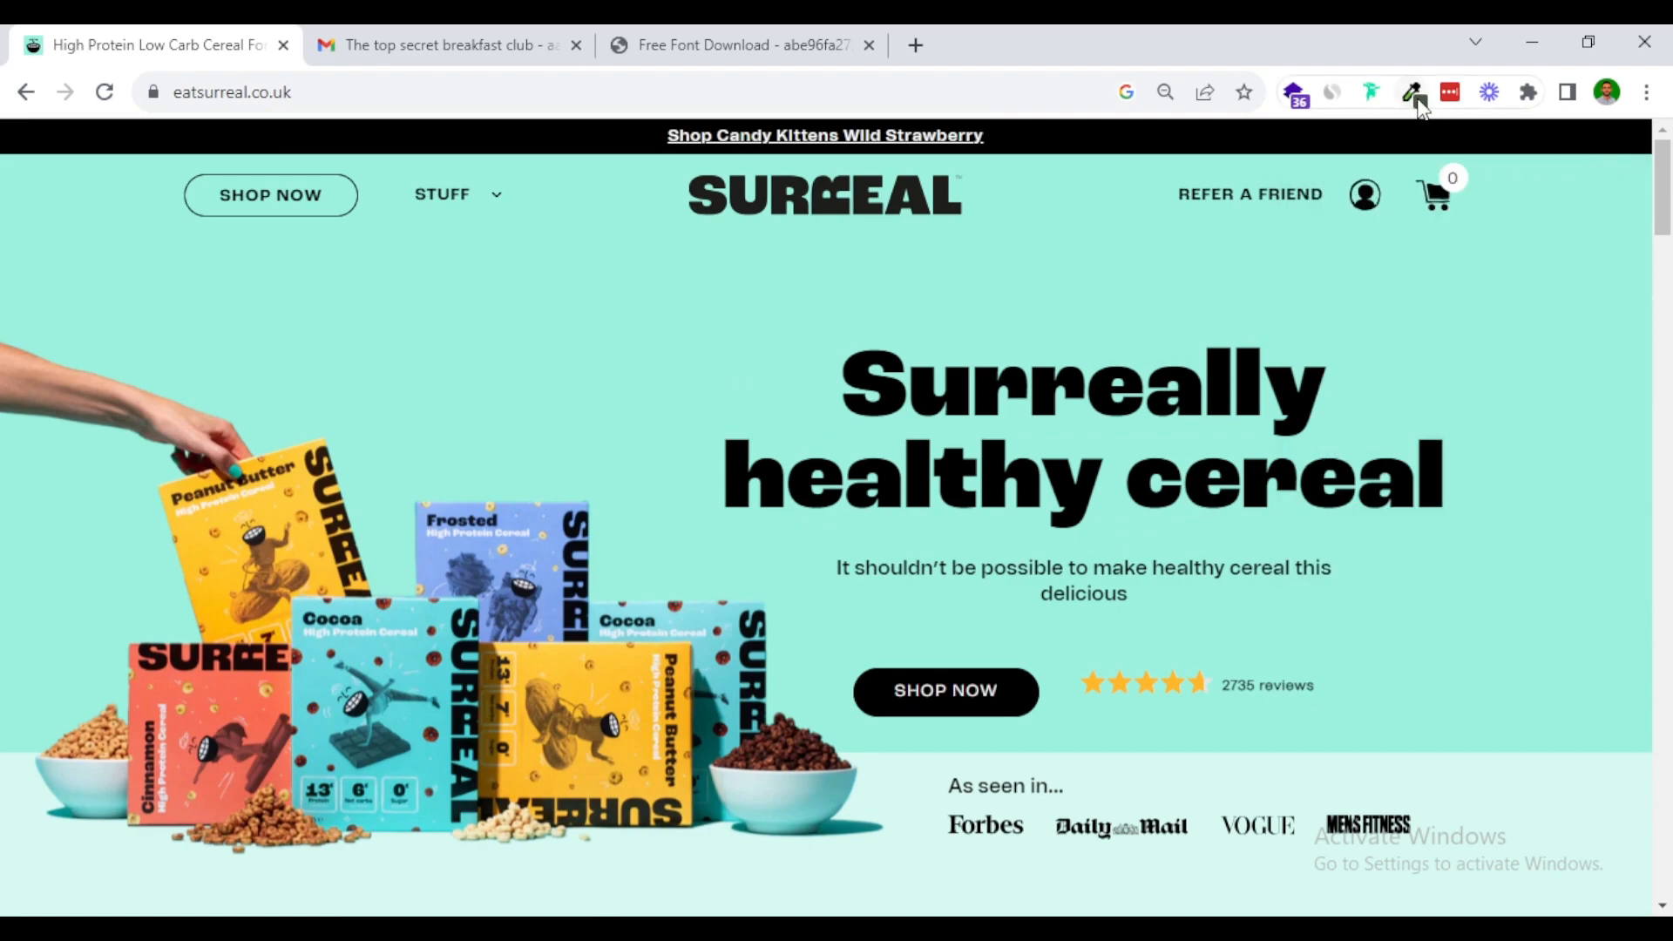
left_click(1529, 91)
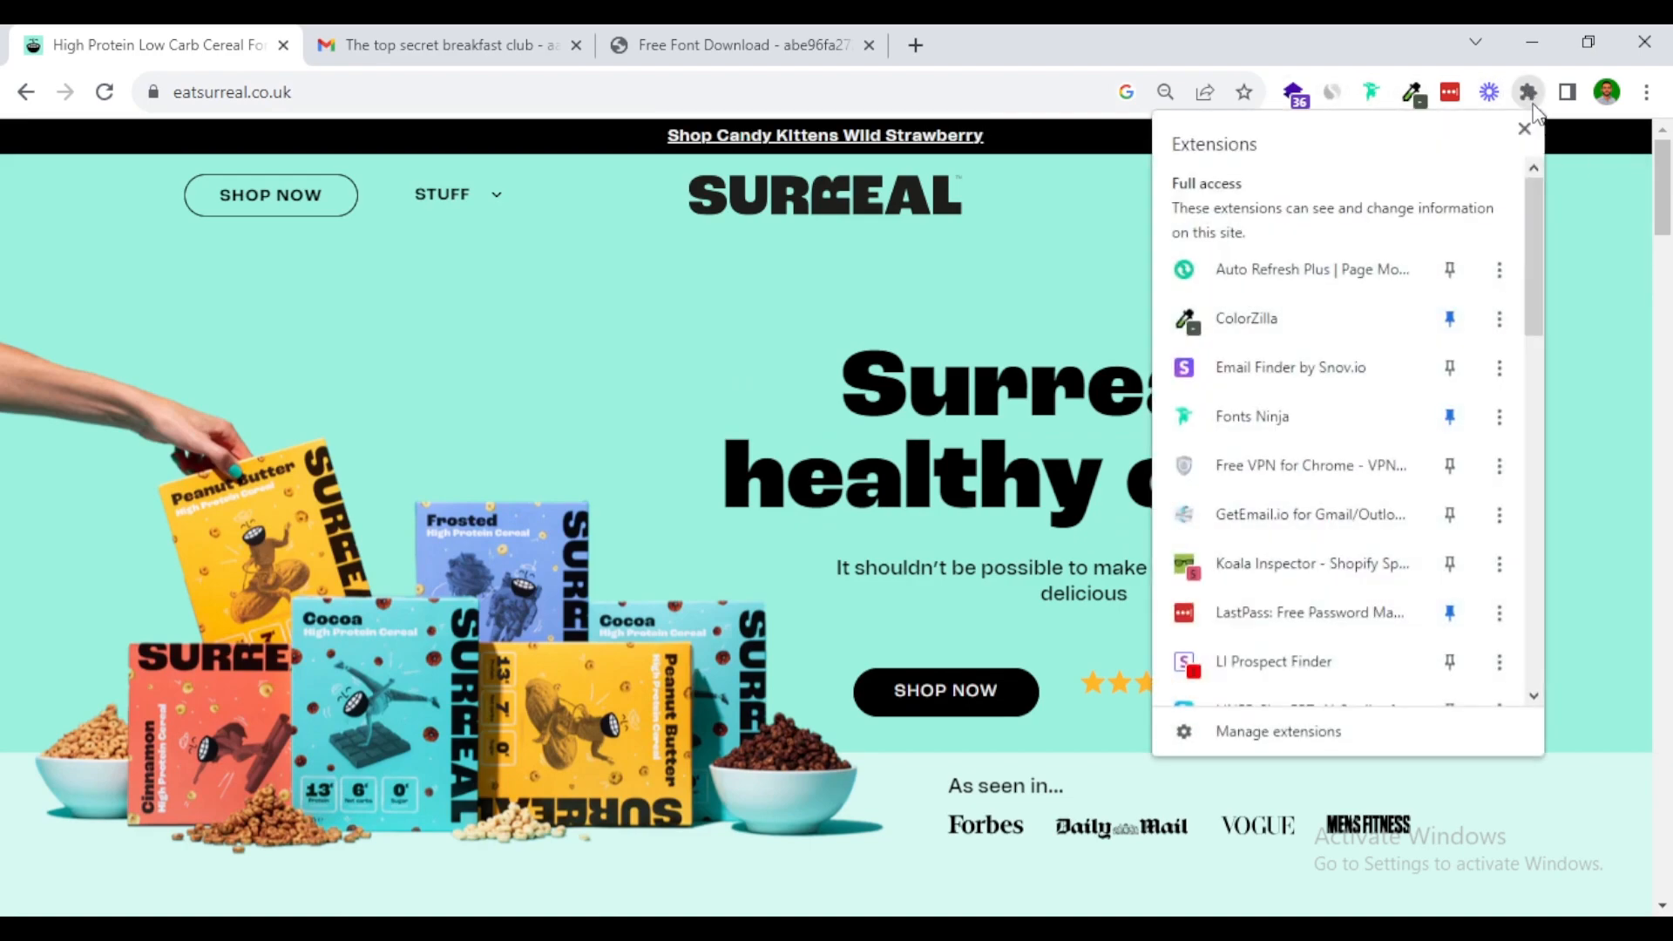
scroll(1356, 435, "down", 2)
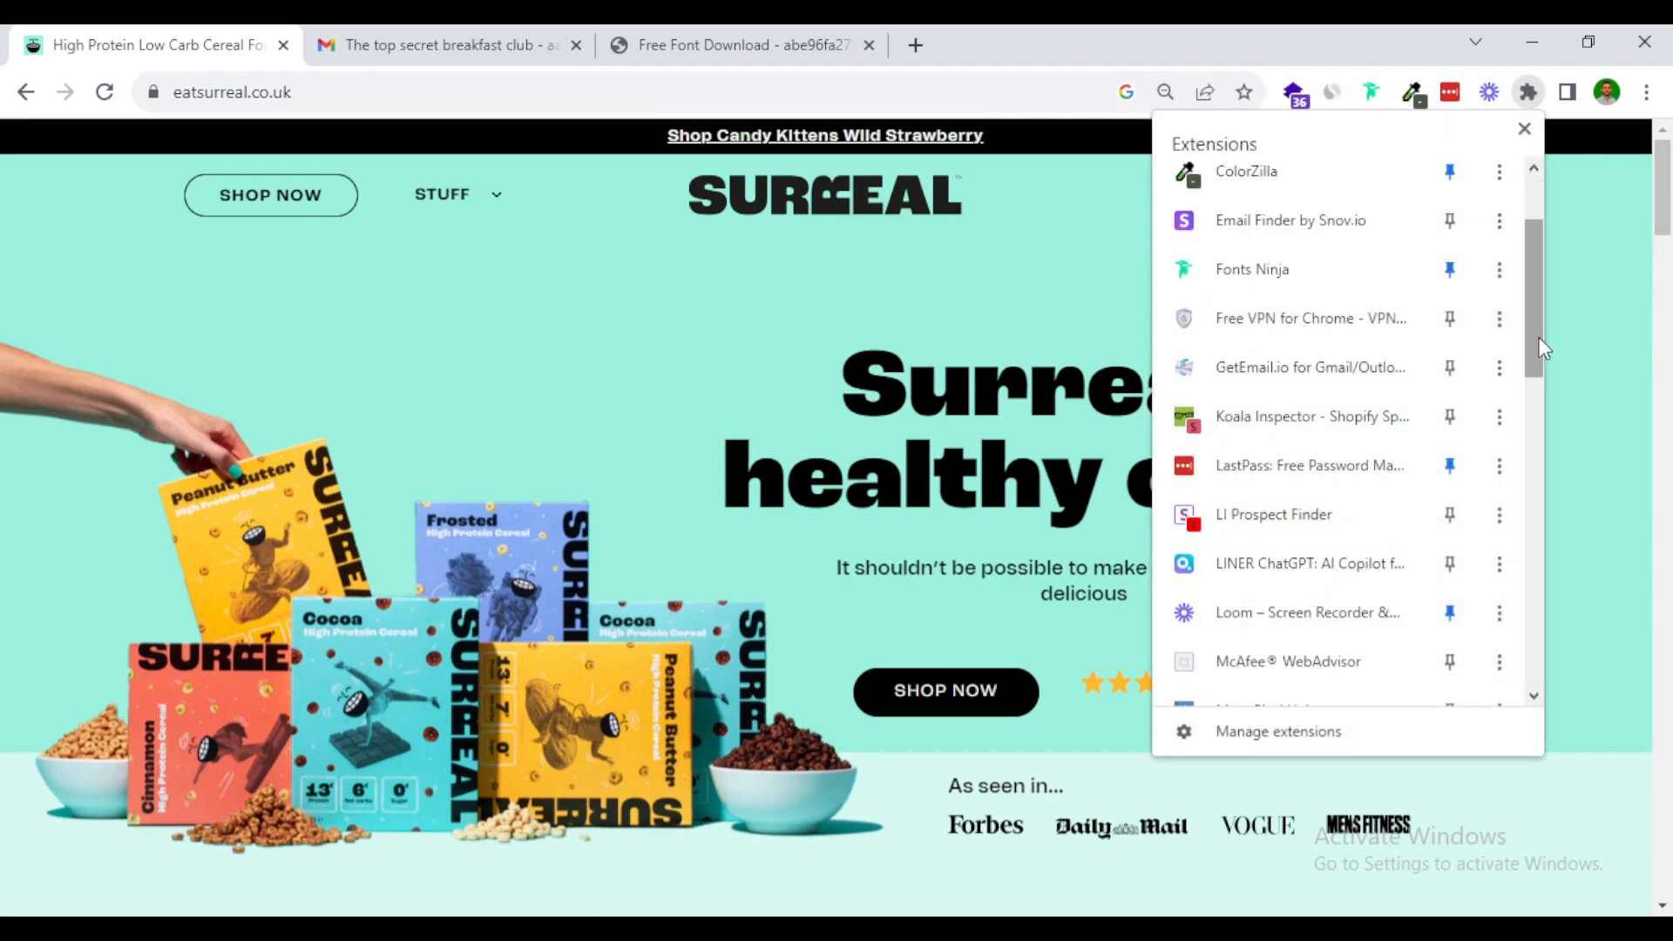
left_click_drag(1530, 347, 1525, 481)
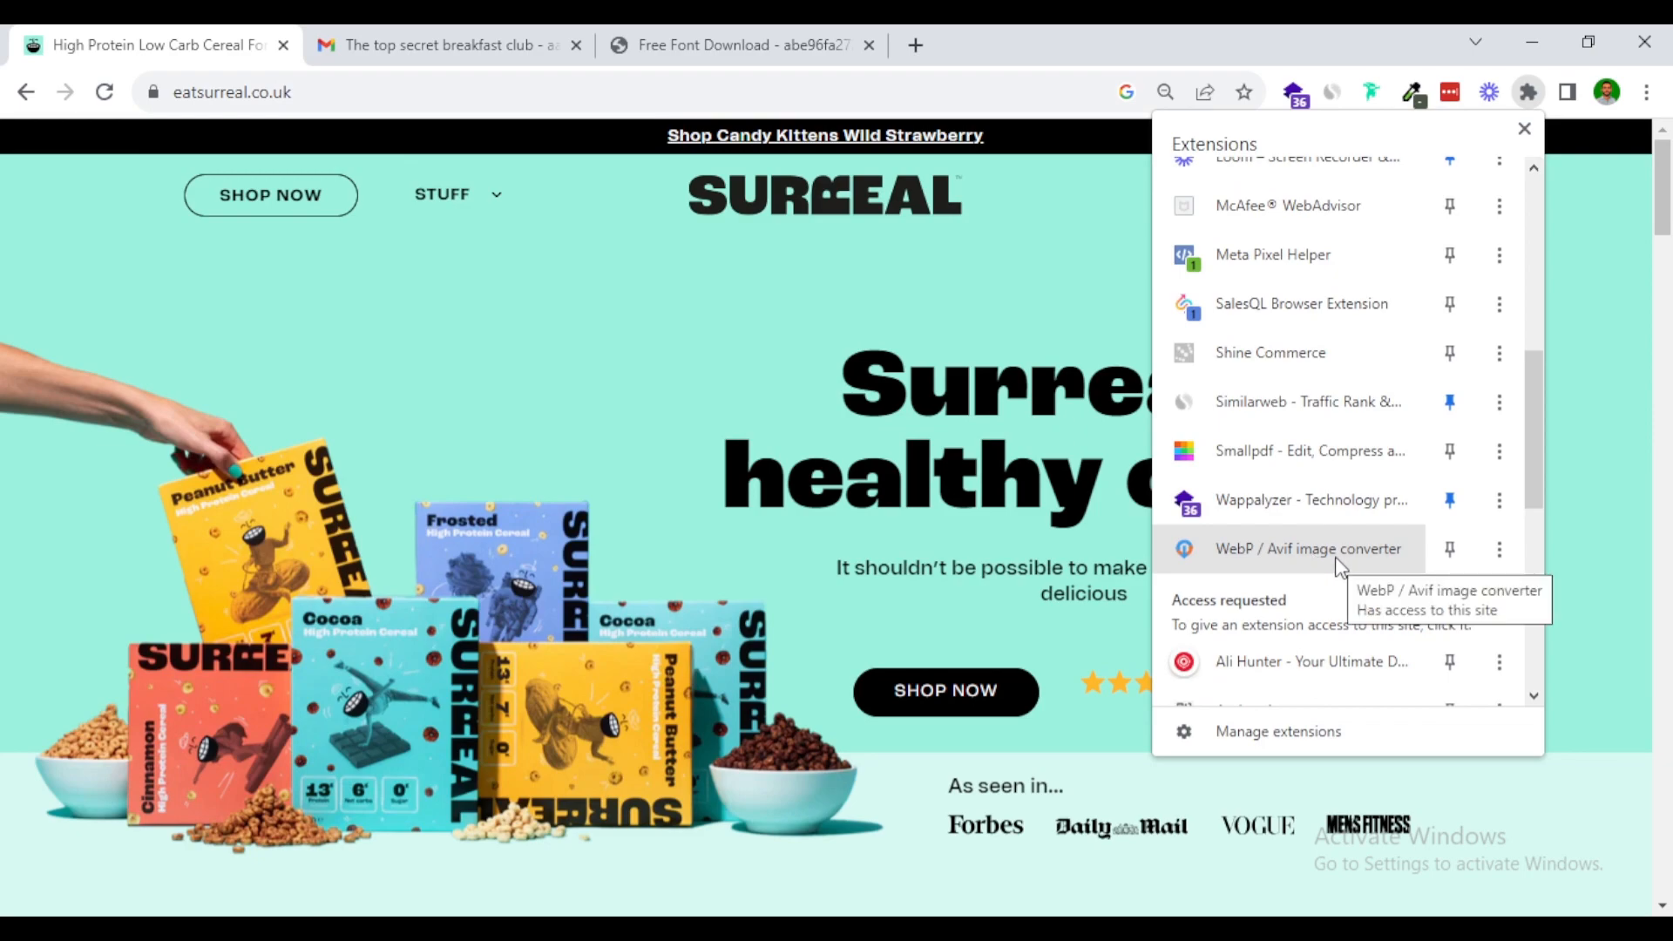
scroll(1475, 224, "up", 1)
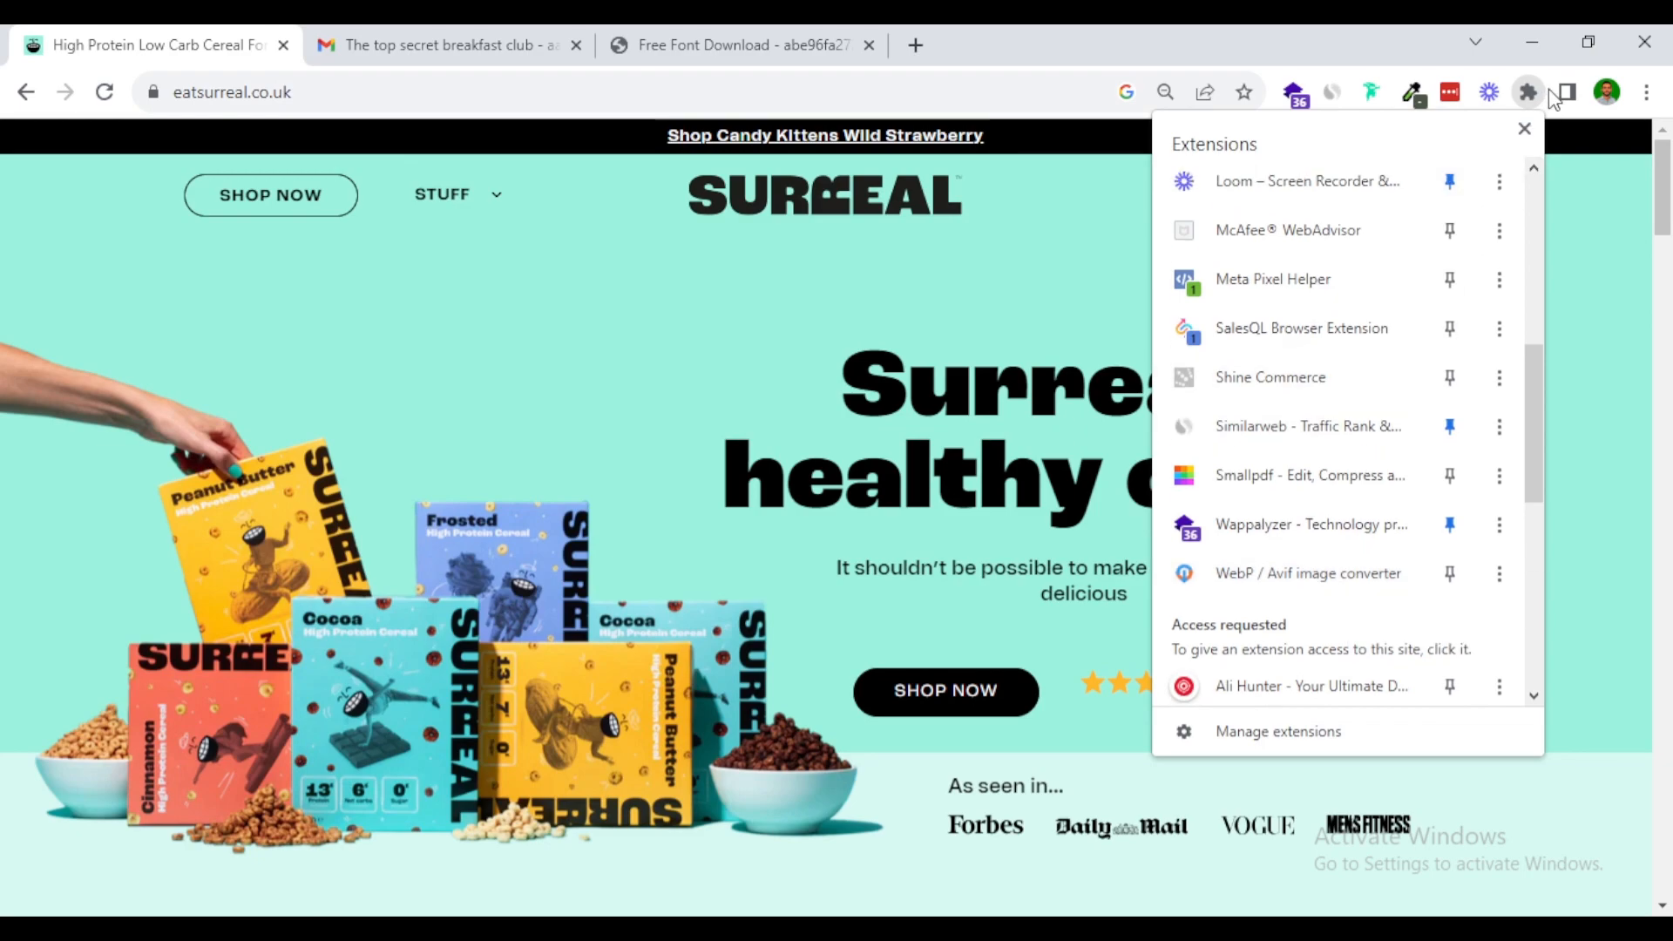
left_click(1527, 92)
Step: Try to convert the Cinnamon cereal bowl image on the website and save it as a PNG
scroll(1039, 391, "down", 10)
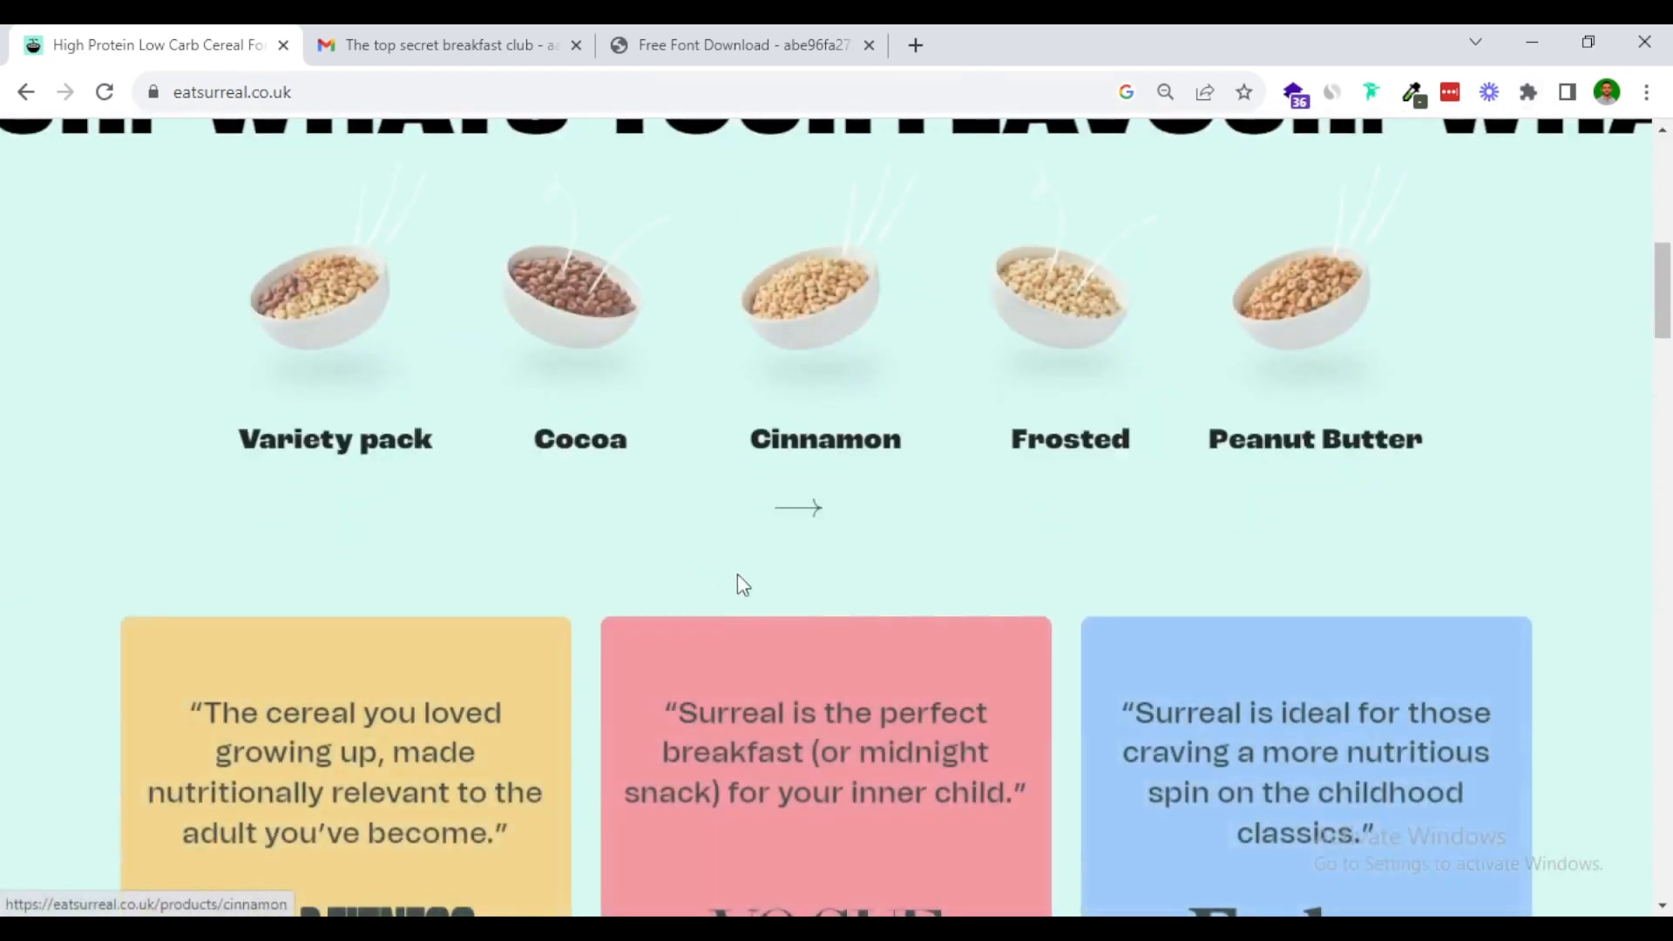
right_click(808, 324)
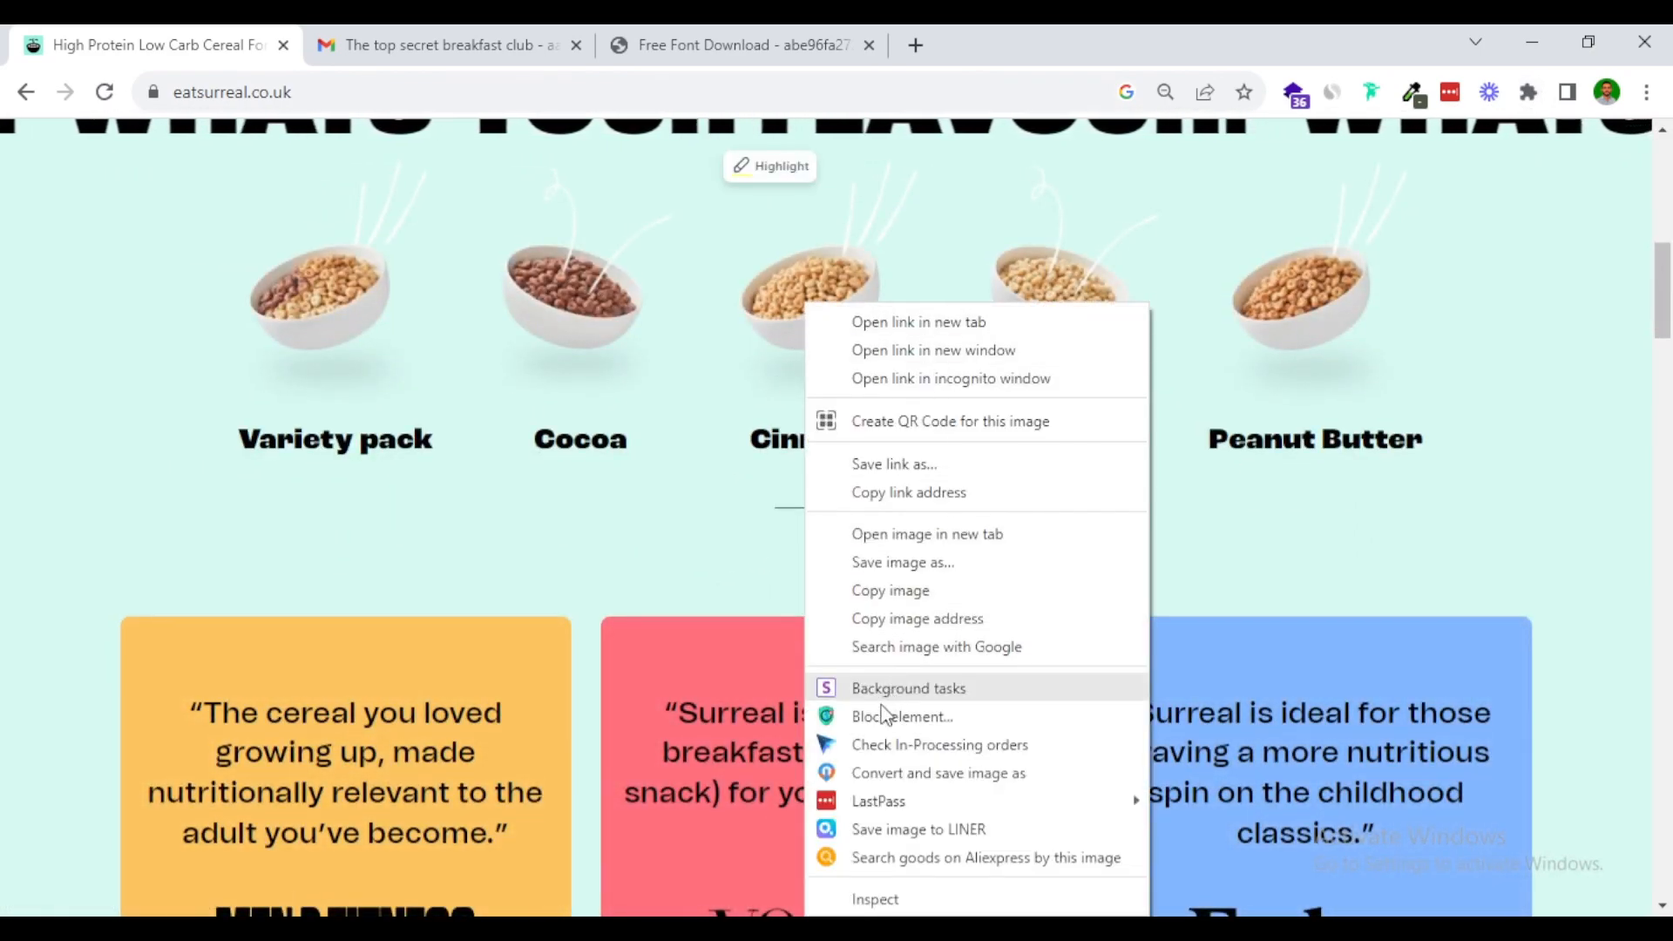
left_click(873, 779)
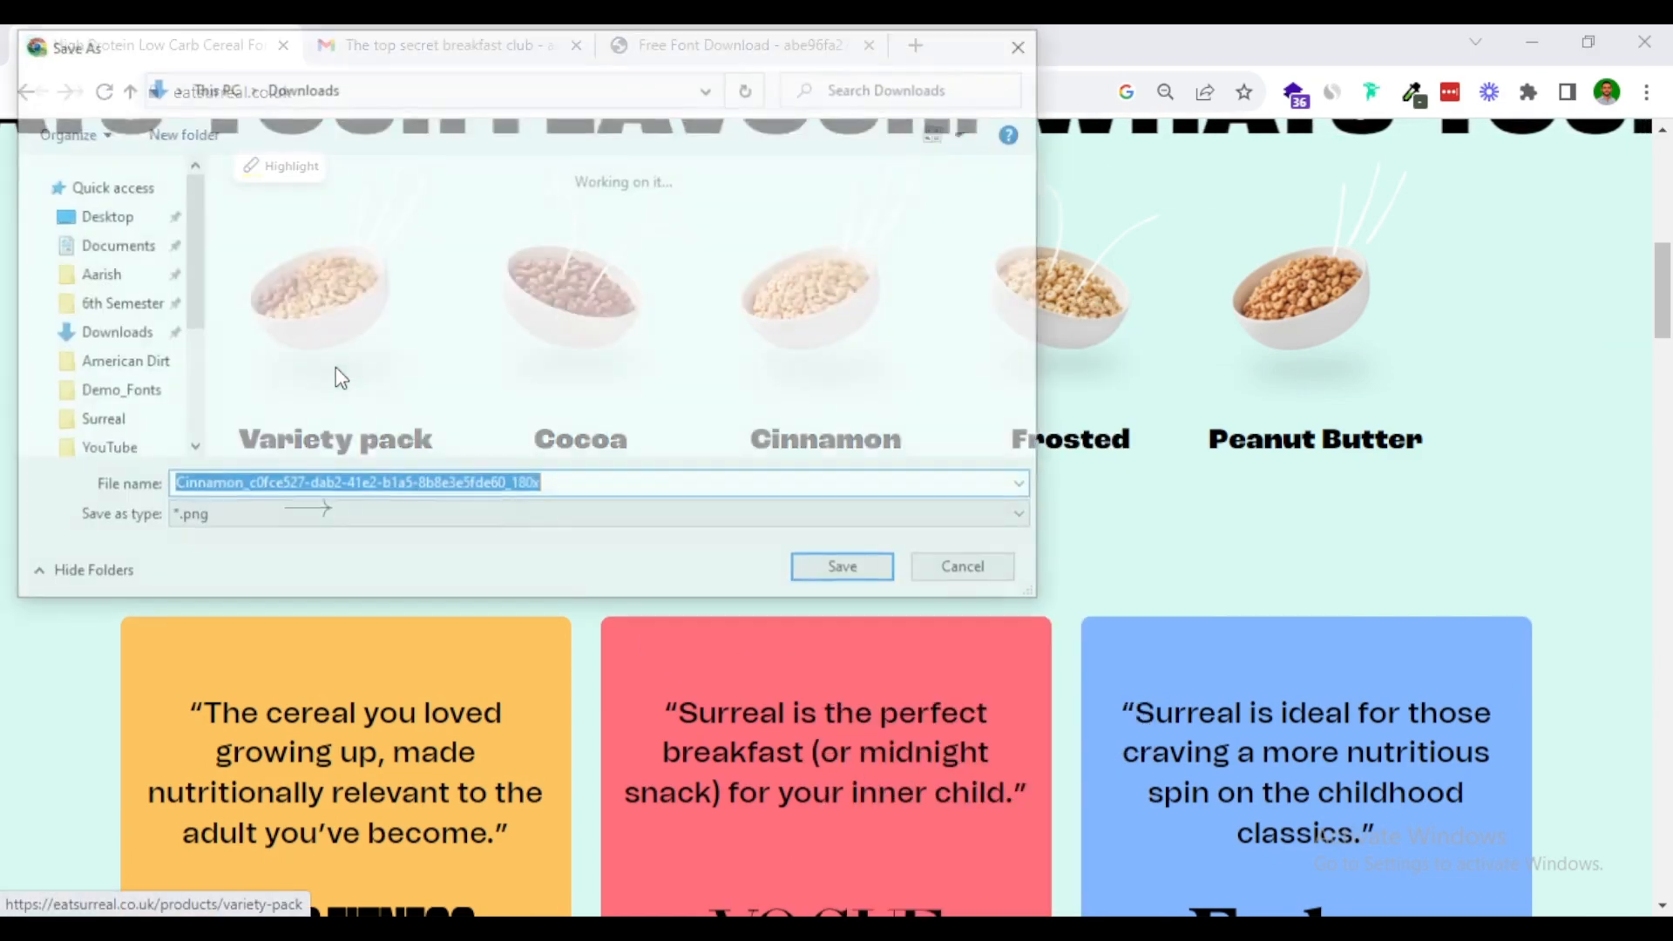
left_click(211, 520)
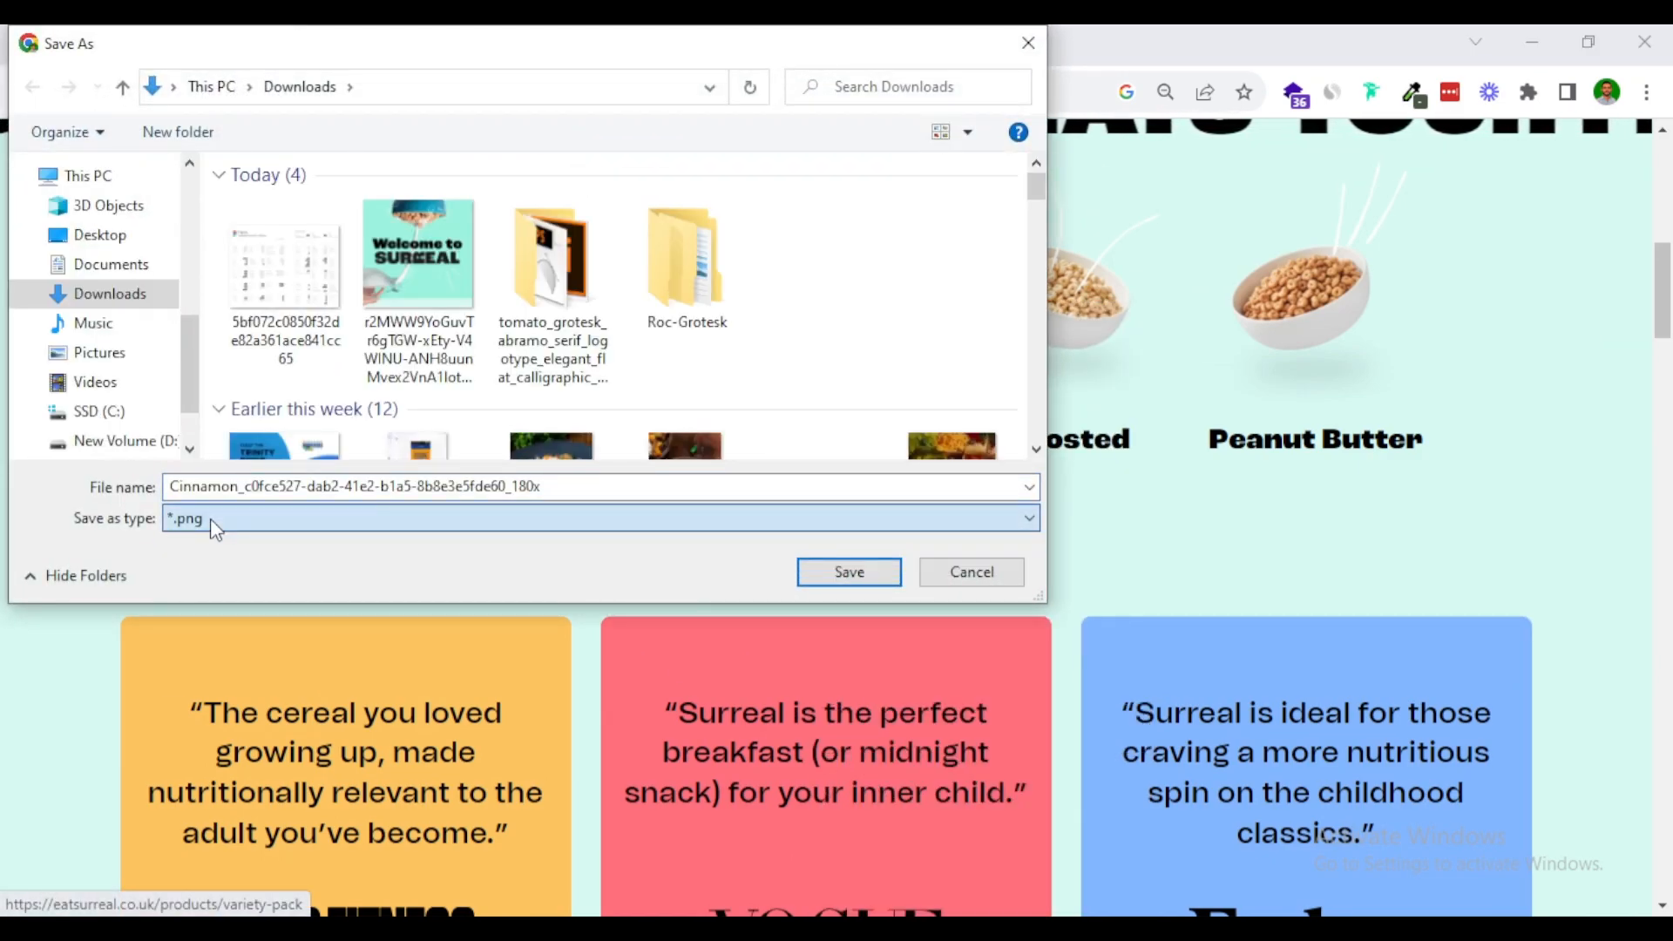
left_click(962, 575)
scroll(1016, 565, "up", 7)
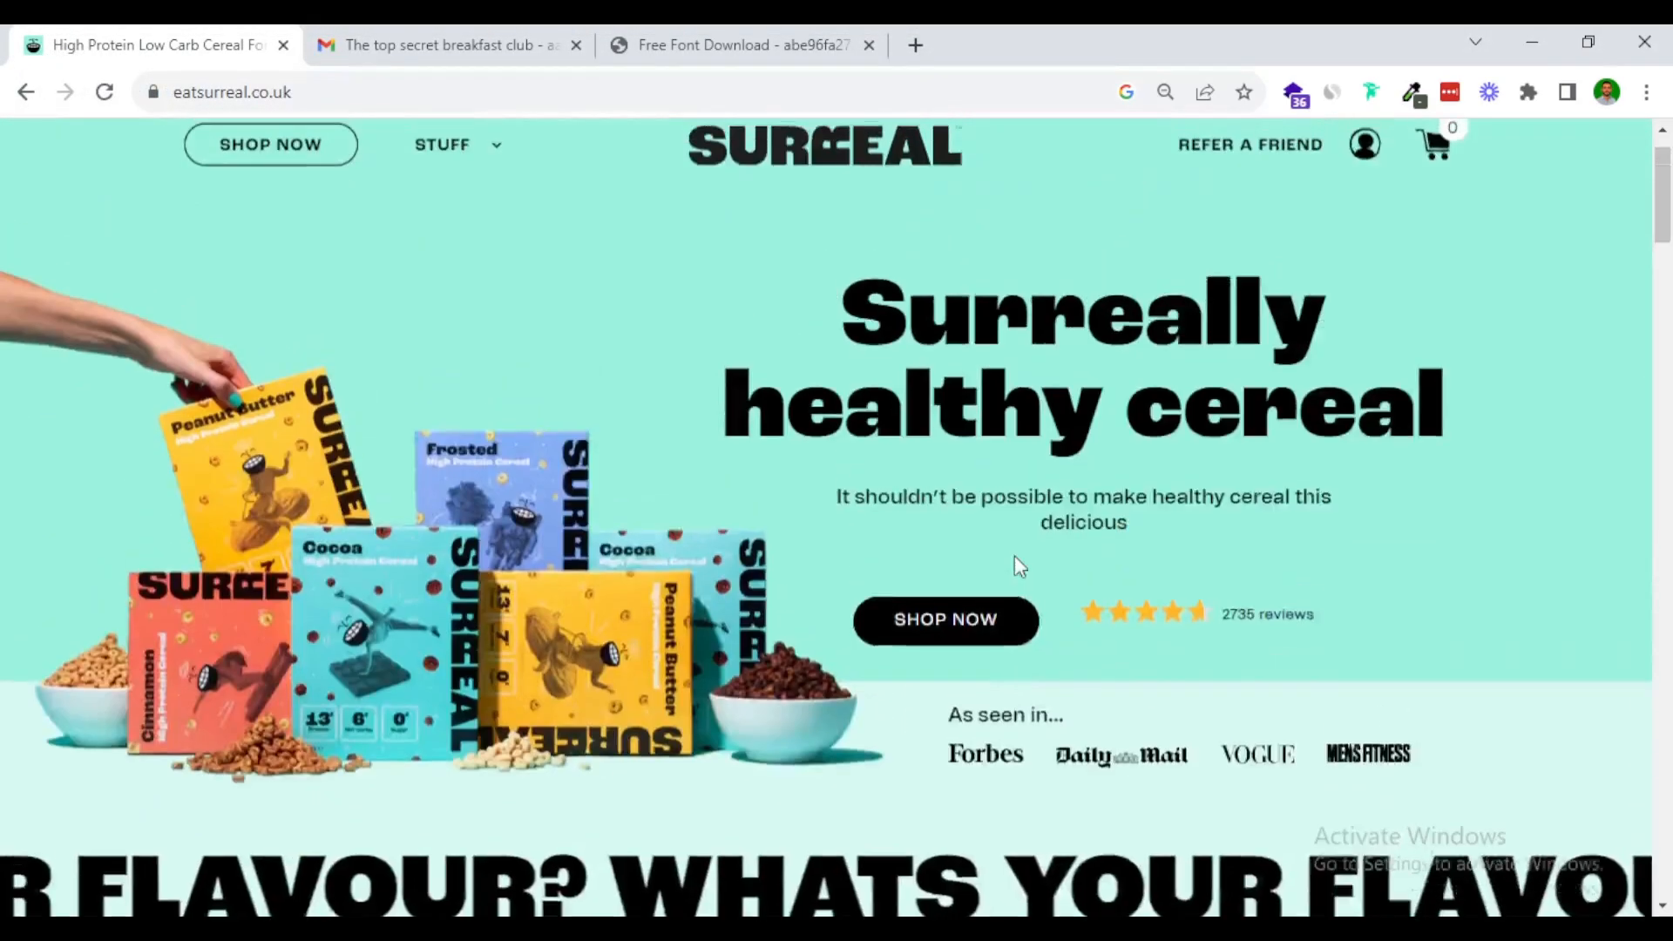
Step: Switch back to the completed design in Figma and compare its hero, milk bottle image and intro text with the reference screenshot
left_click(600, 929)
key("alt+Tab")
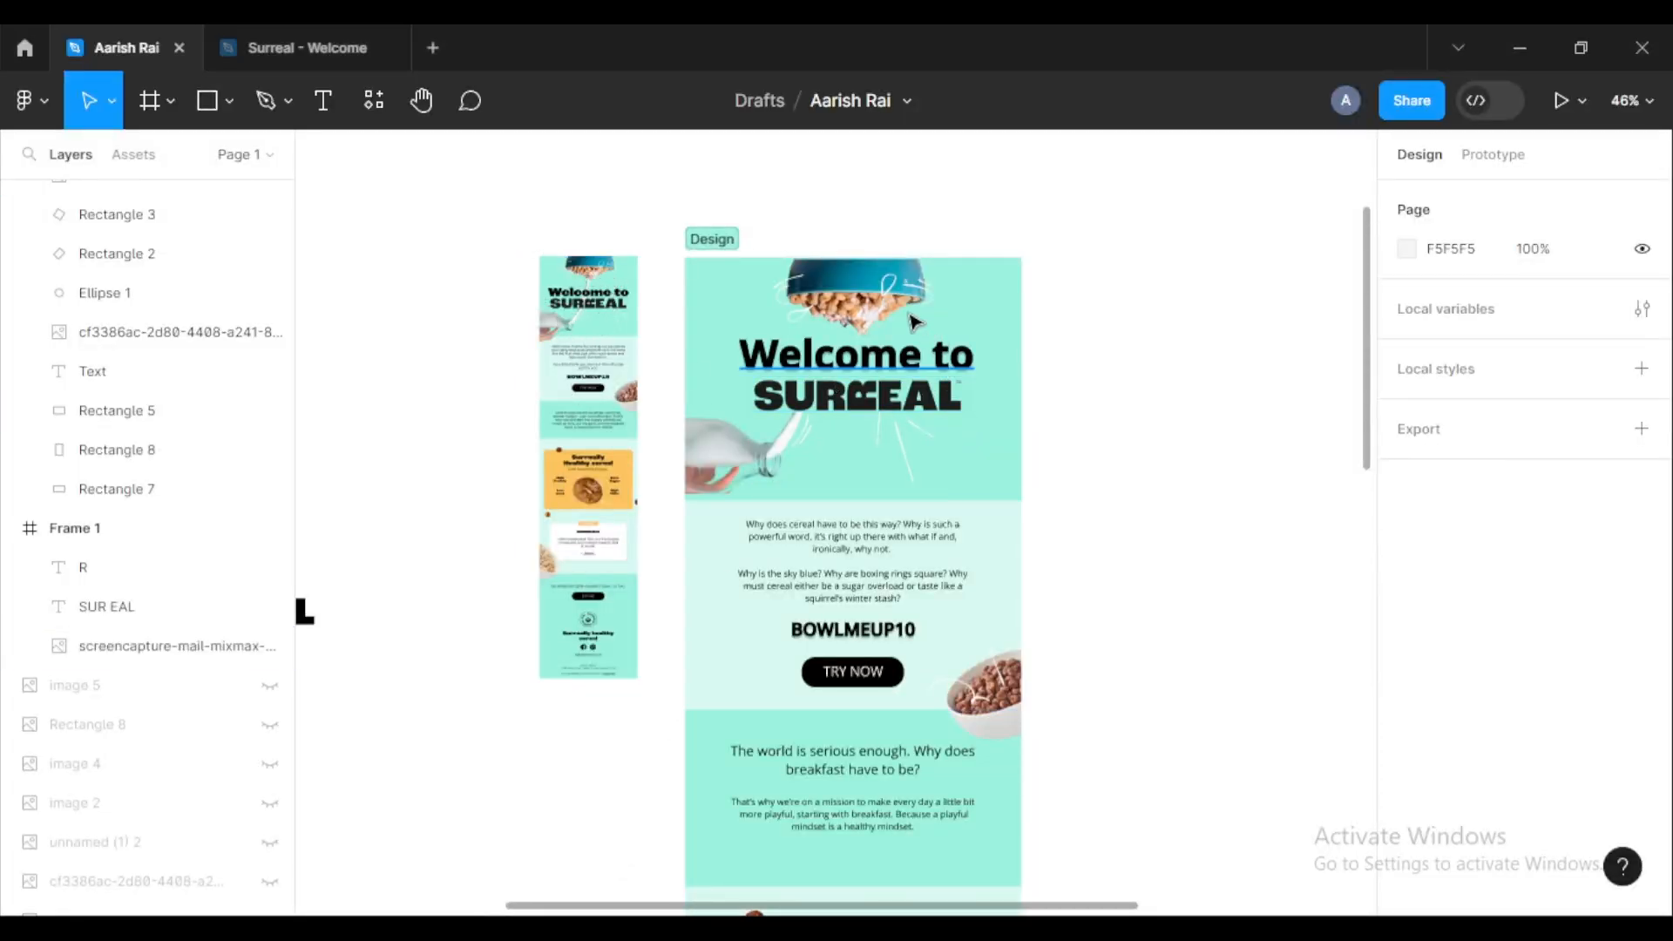
scroll(641, 421, "up", 3)
scroll(643, 416, "up", 2)
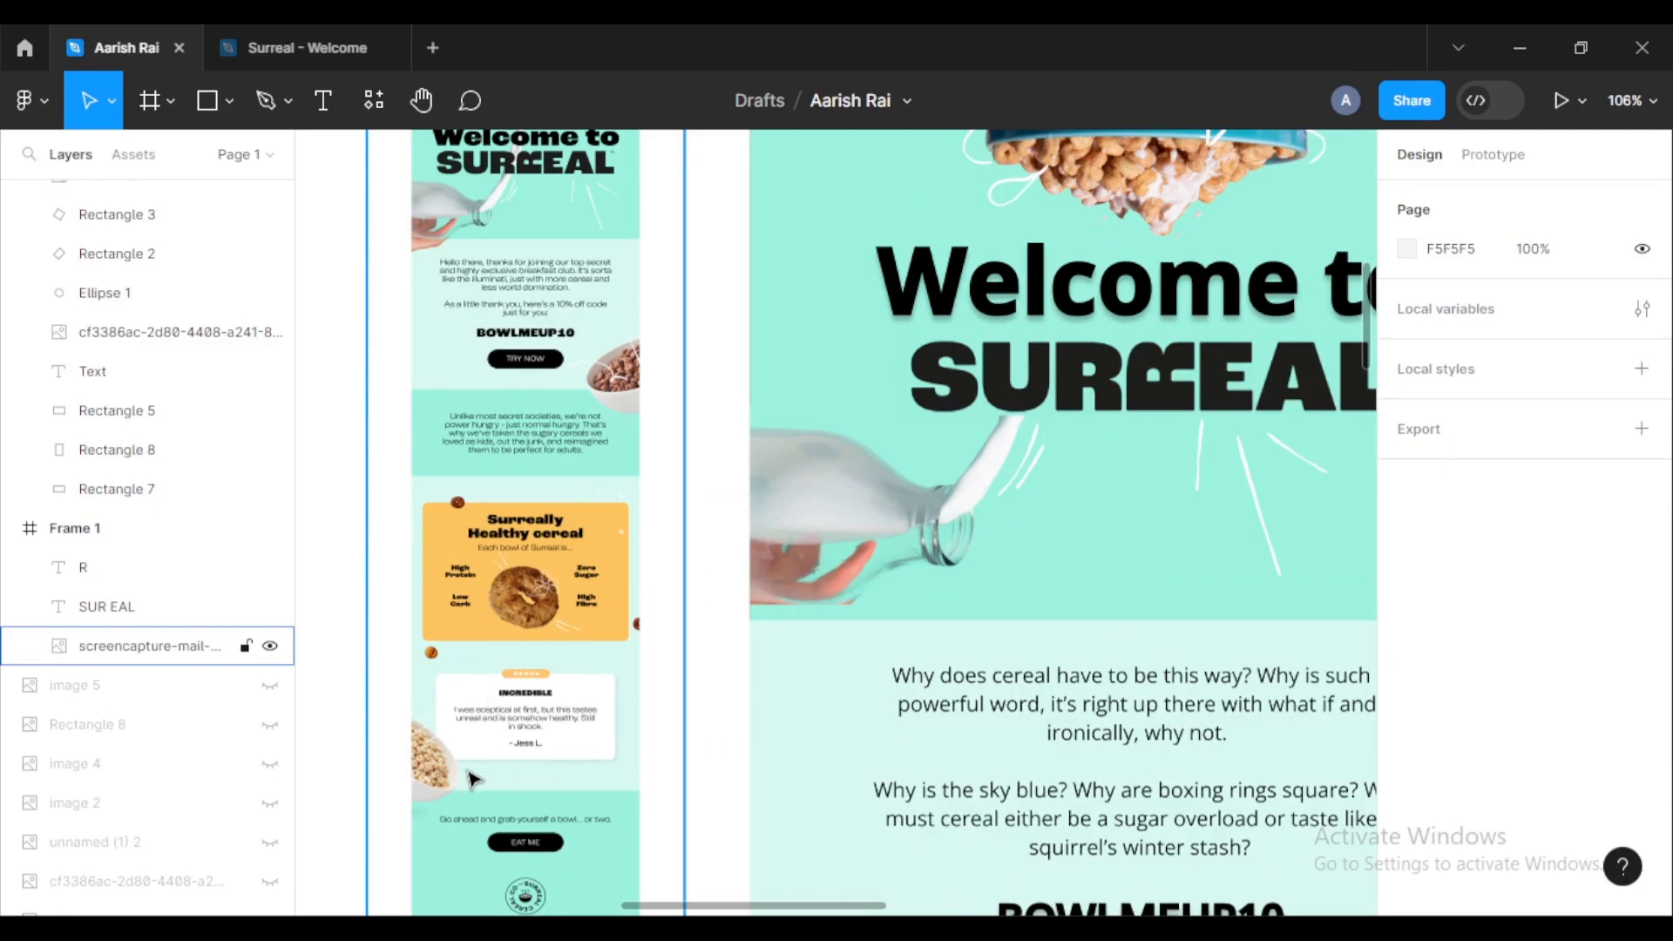
scroll(482, 759, "down", 1)
scroll(482, 760, "down", 2)
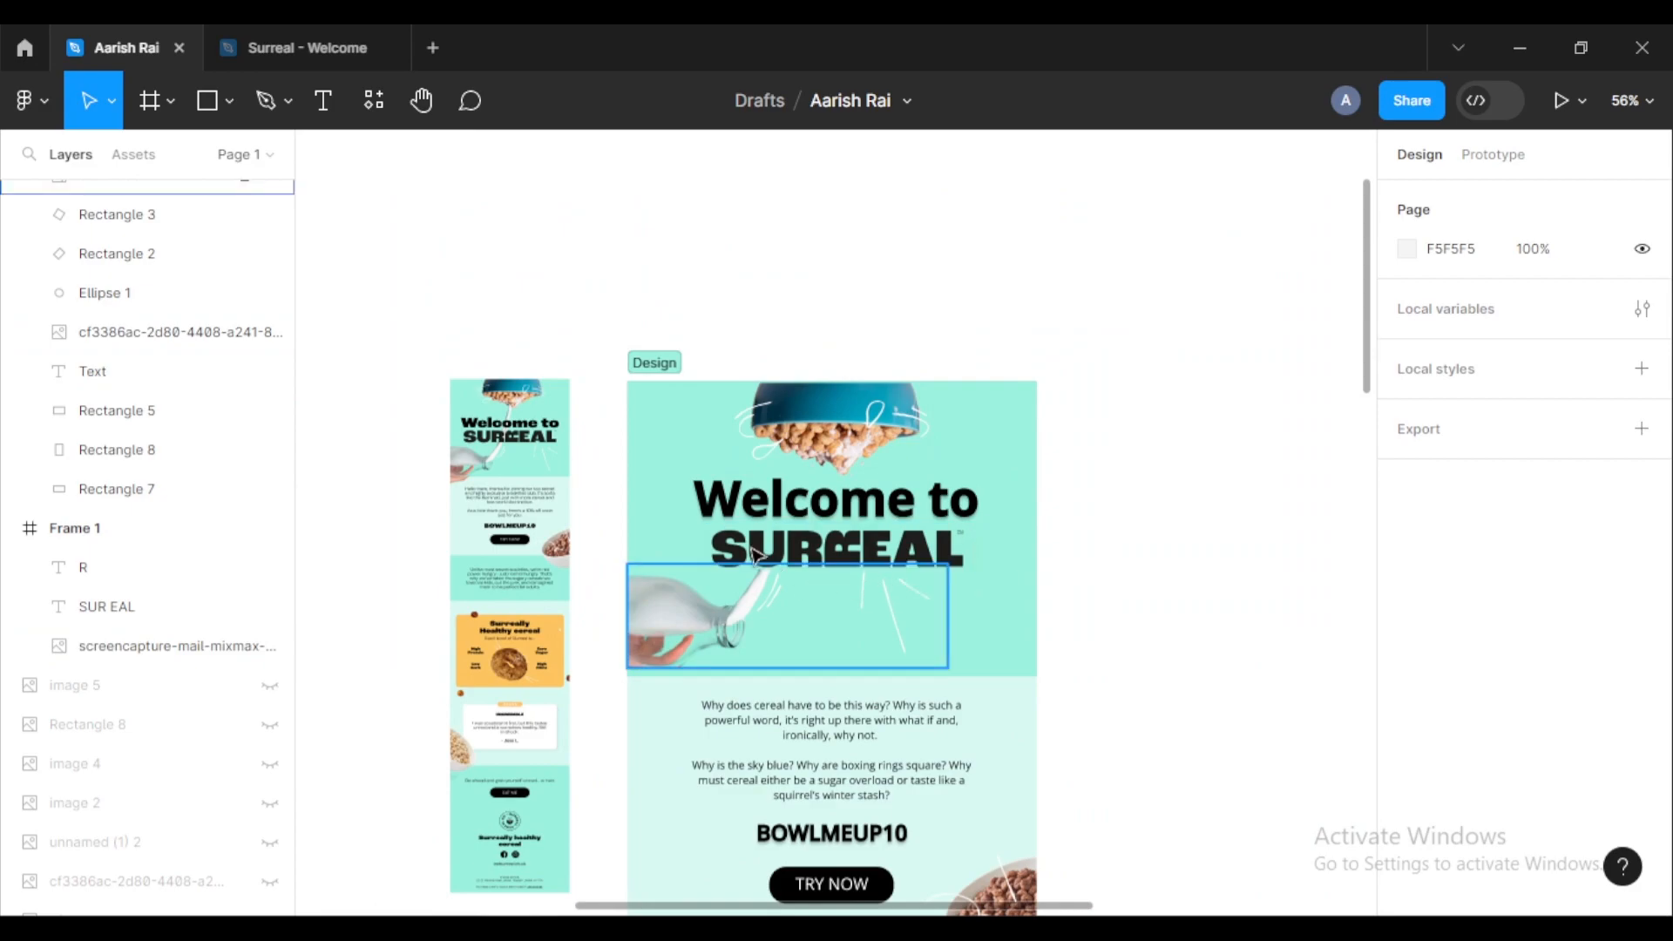
scroll(729, 558, "up", 1)
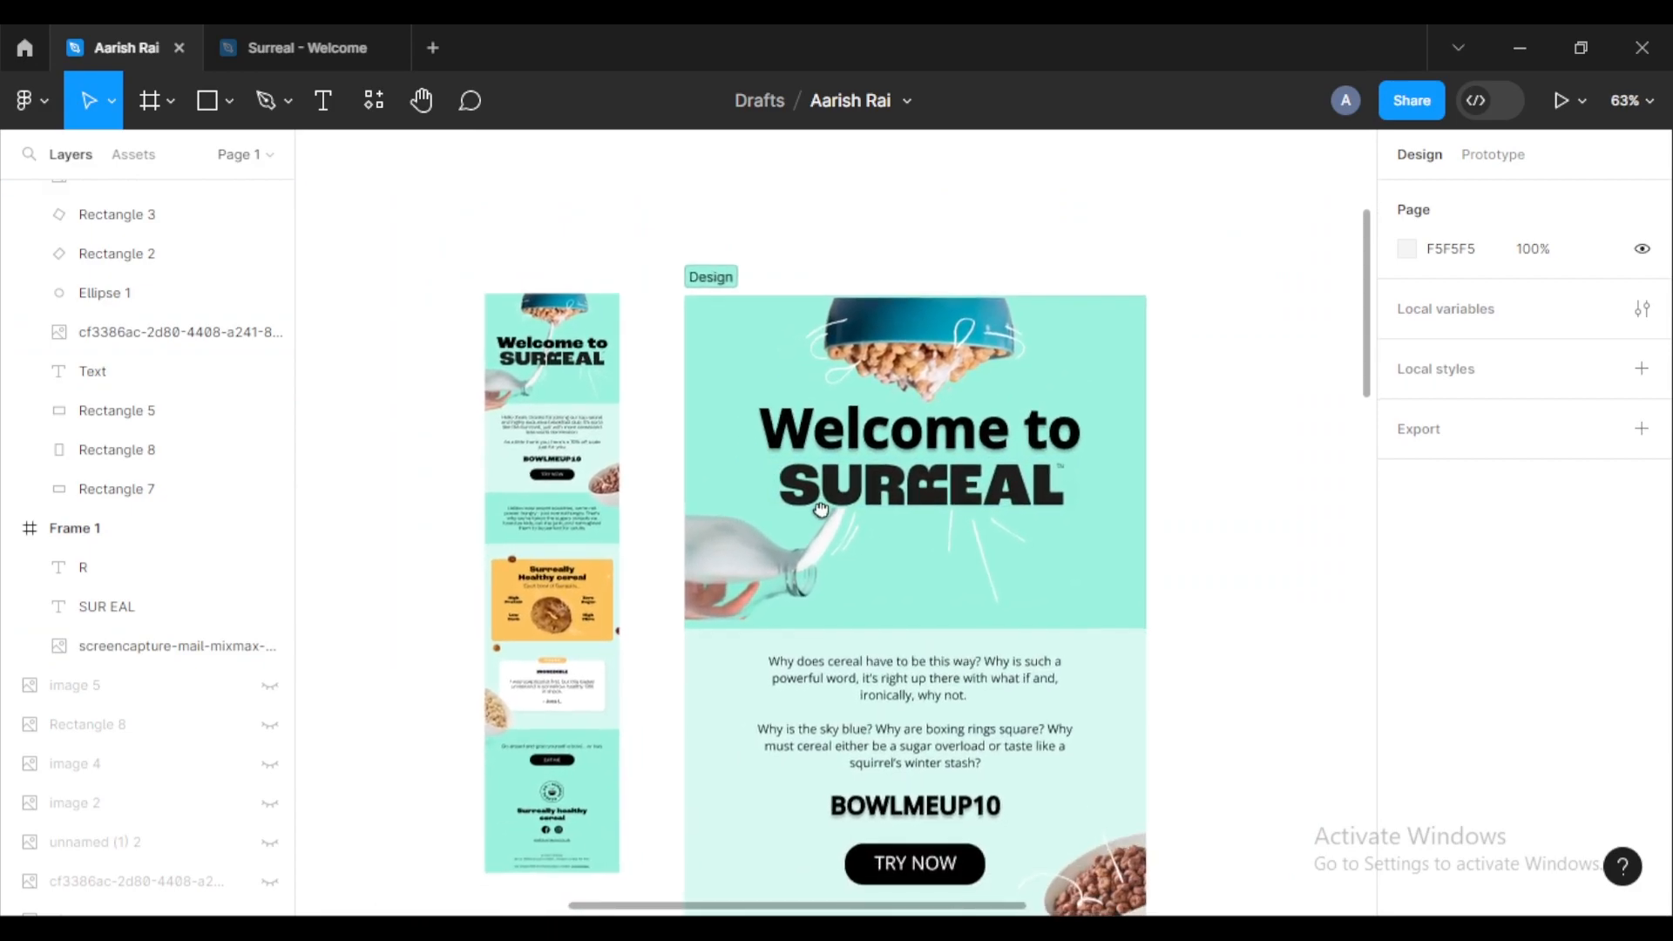
scroll(540, 401, "up", 3)
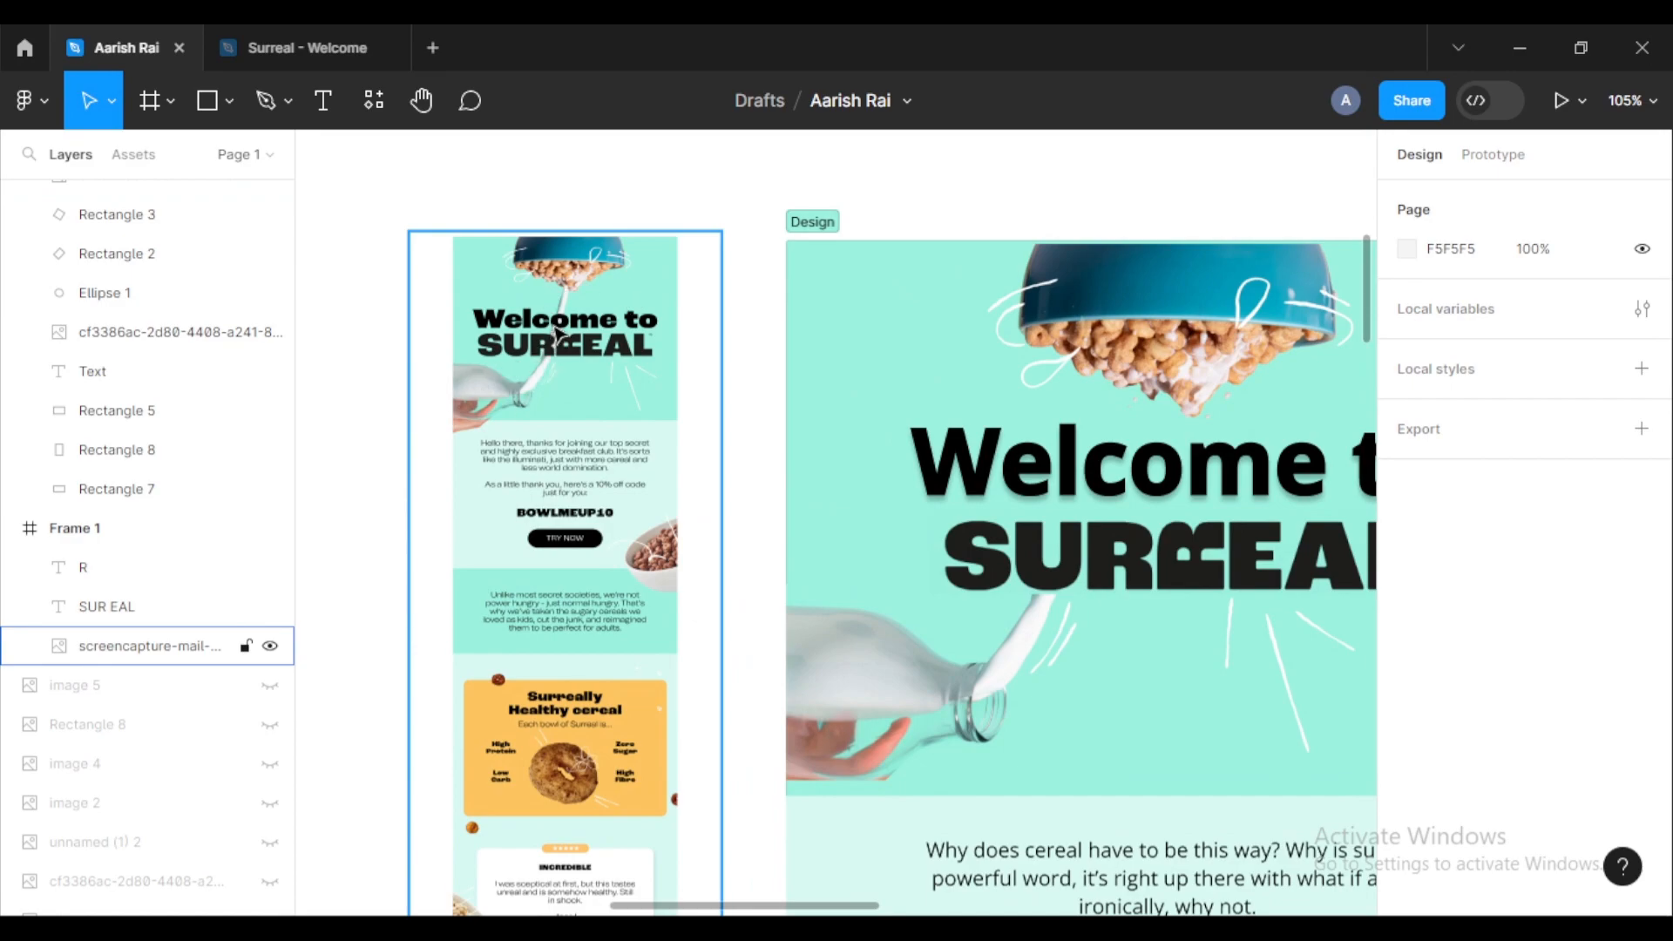
scroll(1089, 485, "down", 2)
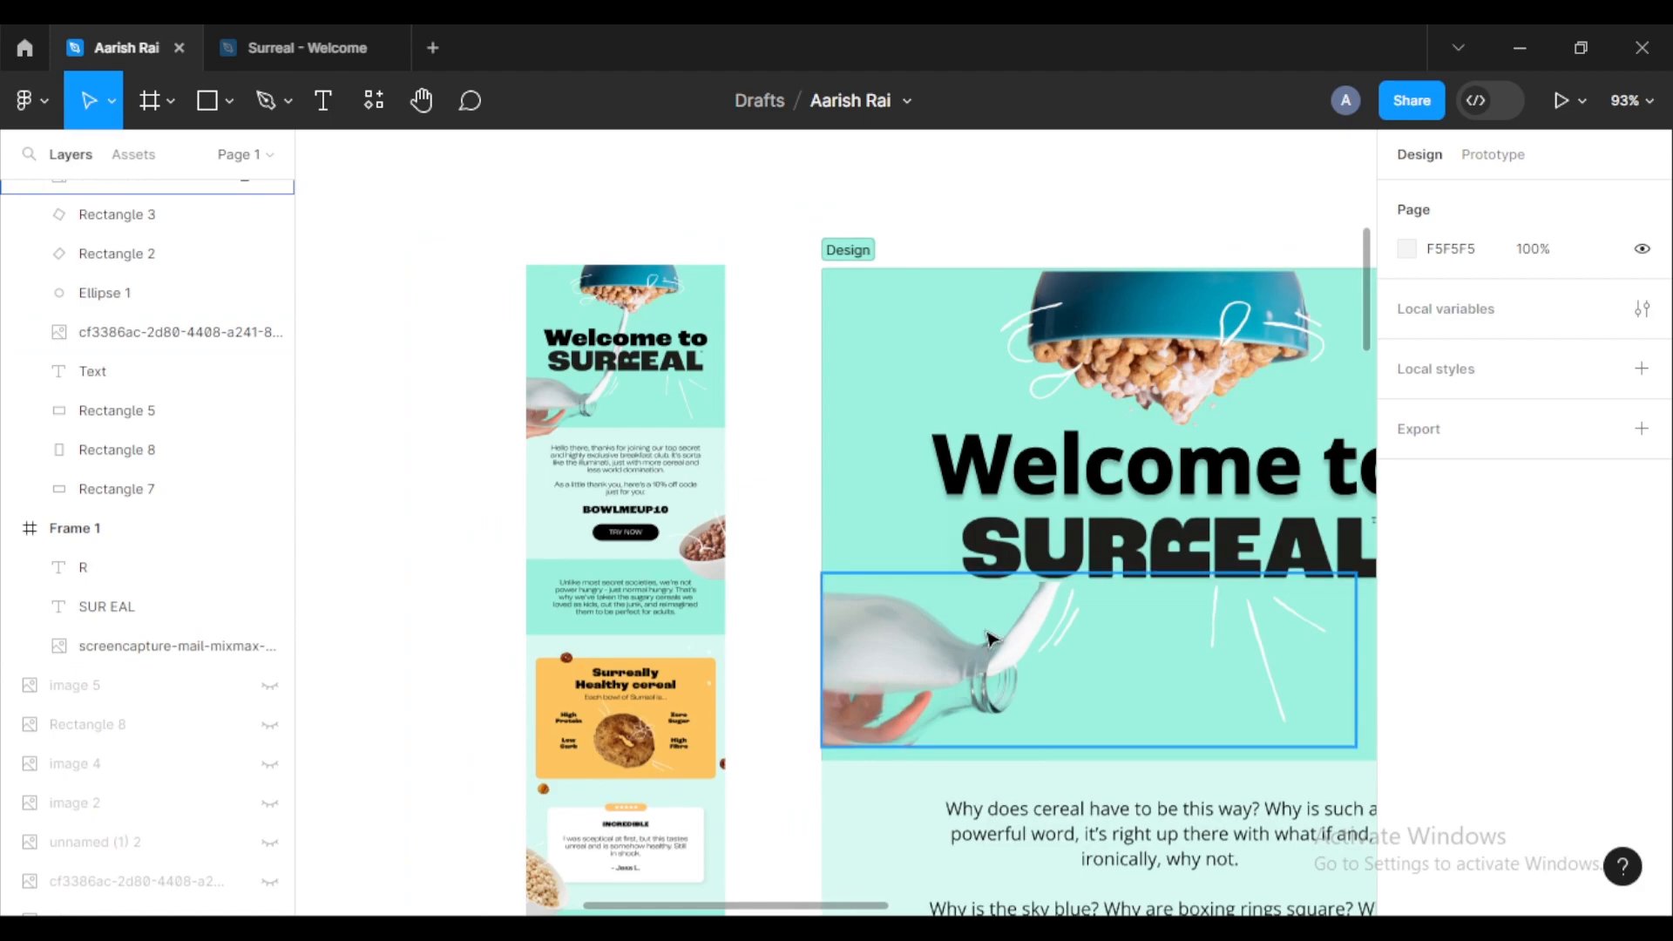
scroll(1093, 540, "down", 2)
left_click_drag(1094, 528, 929, 453)
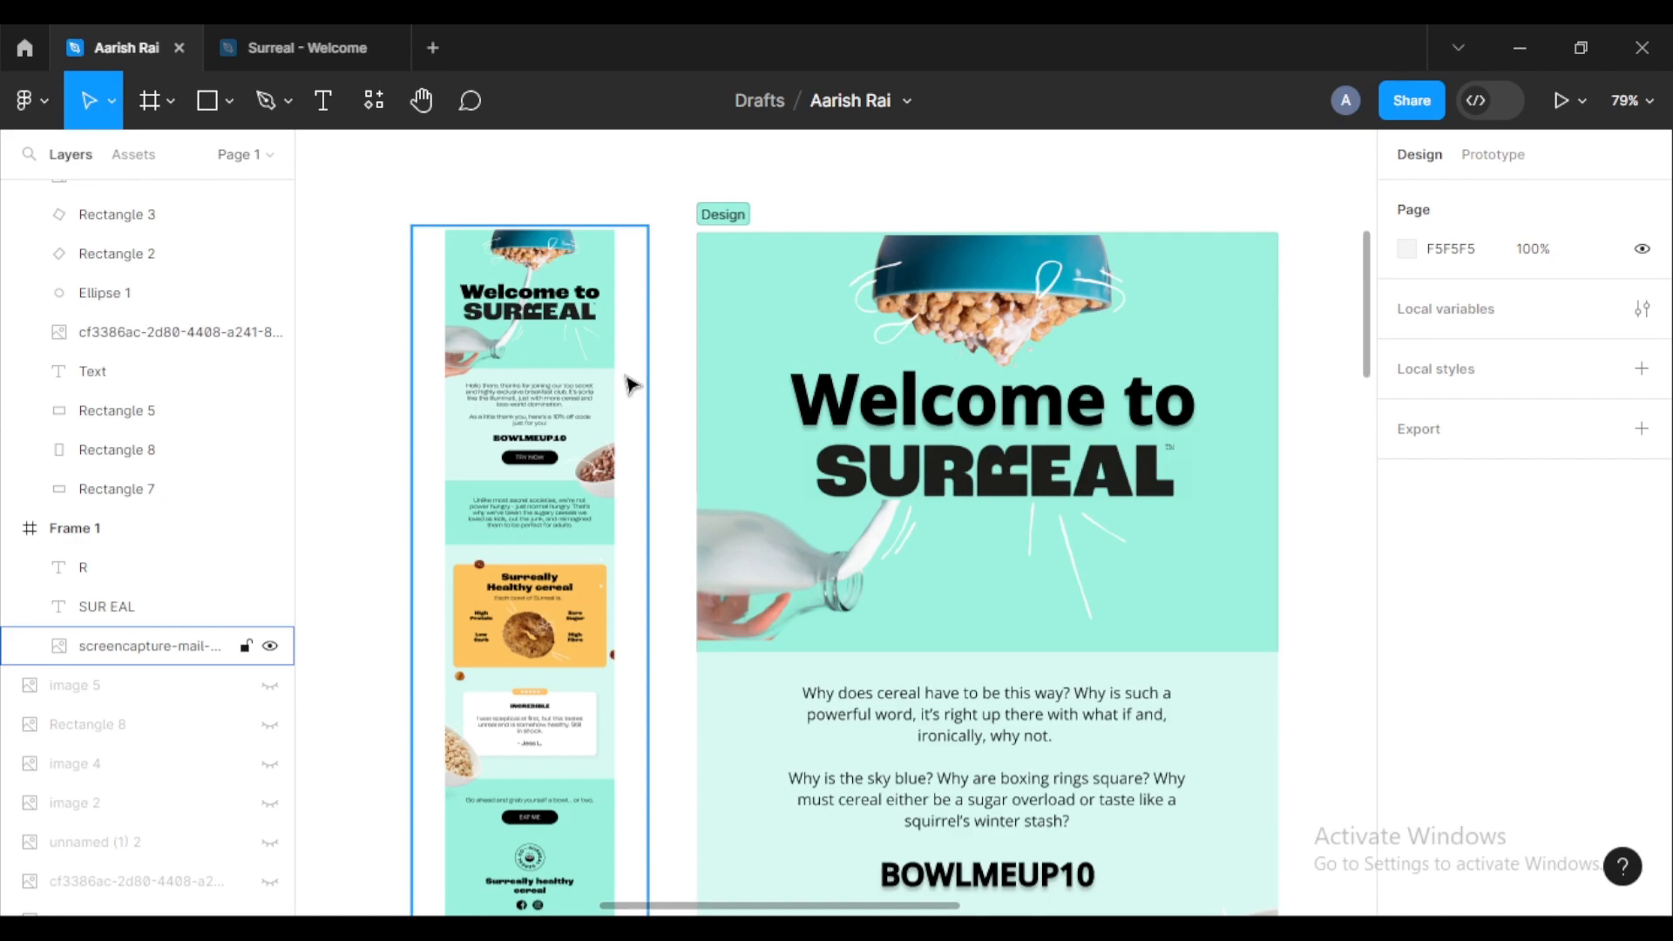
Step: Examine the reference's cereal bowl, product card and review section up close, and view it beside the completed design
scroll(609, 481, "up", 5)
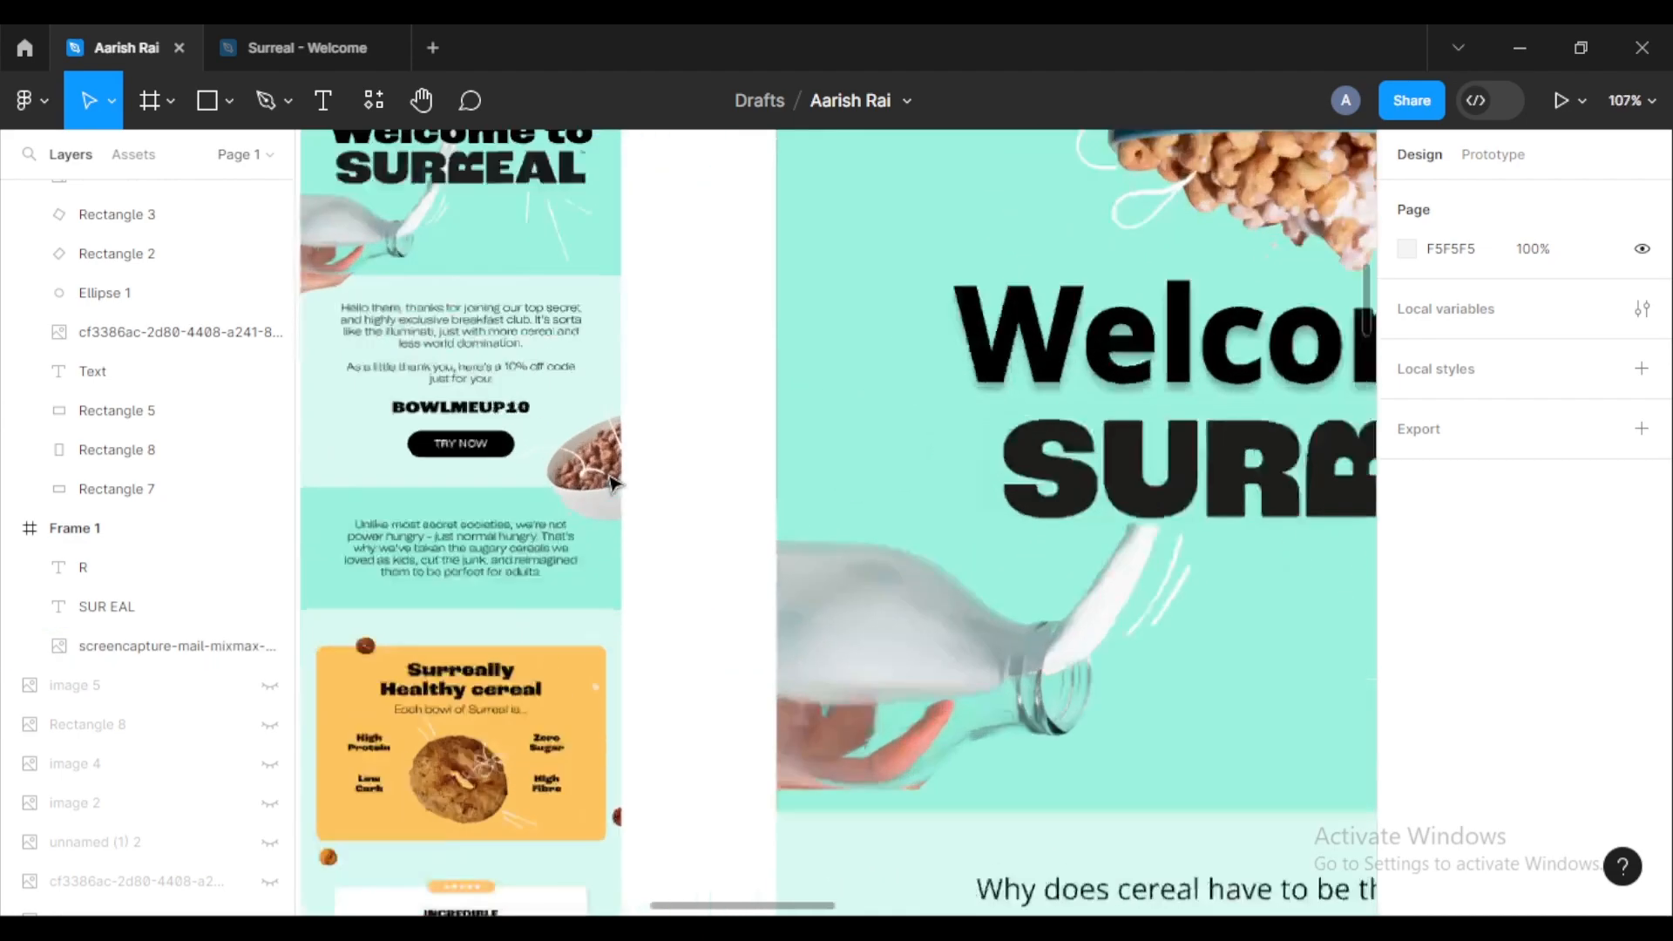
left_click_drag(412, 617, 825, 411)
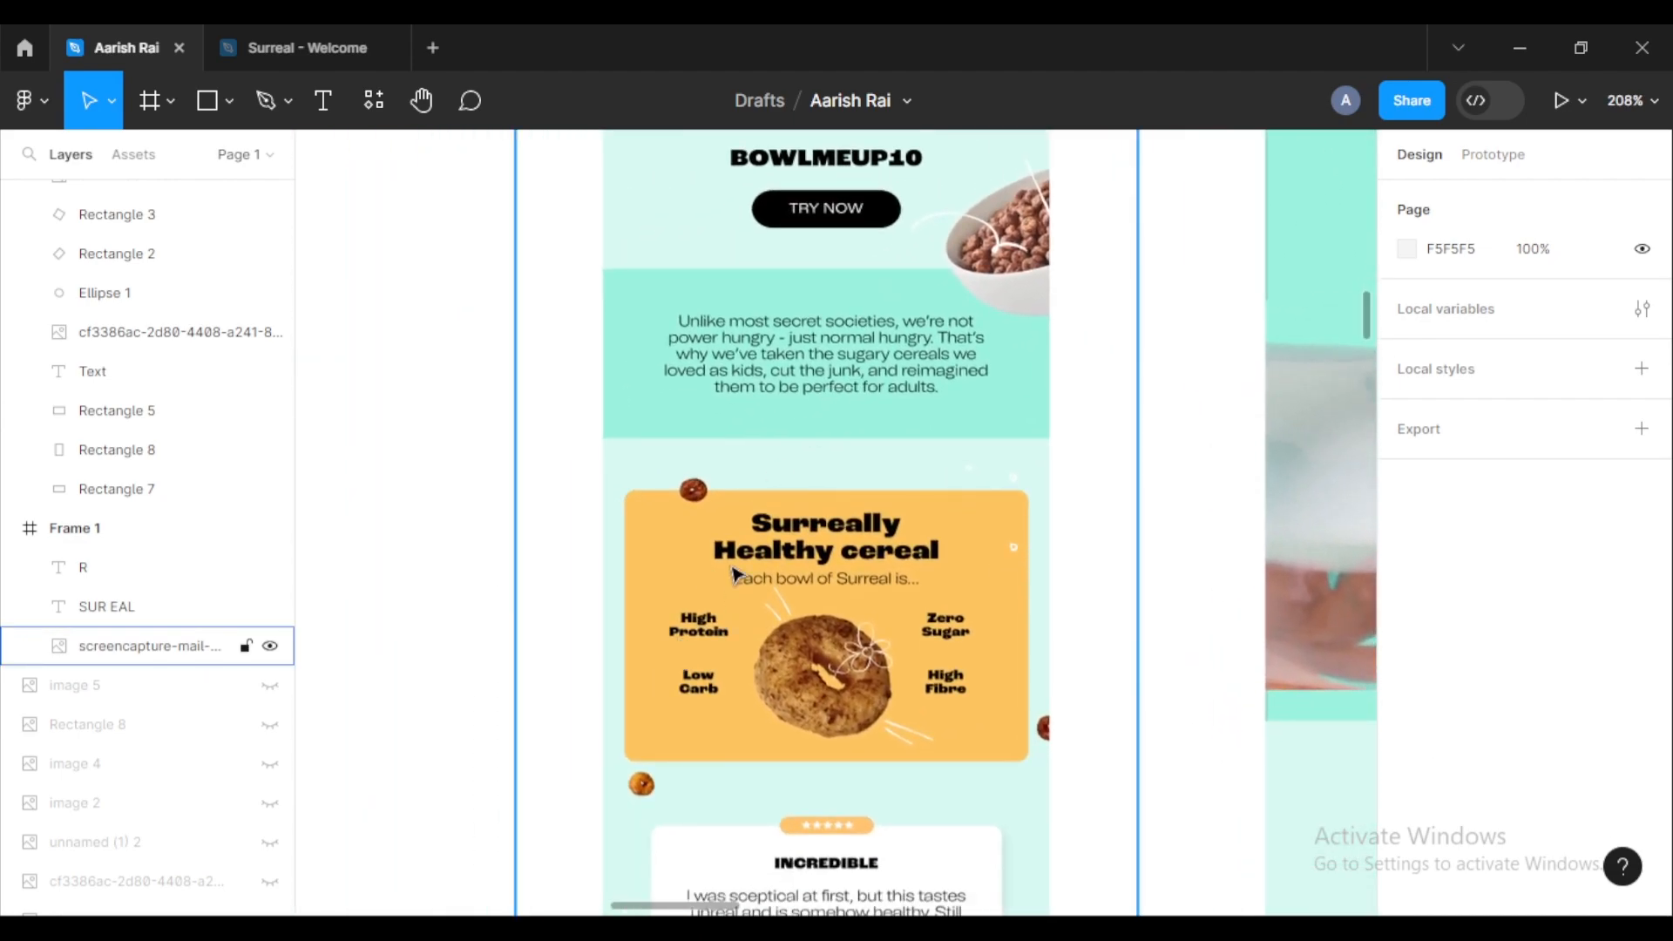
scroll(727, 599, "down", 3)
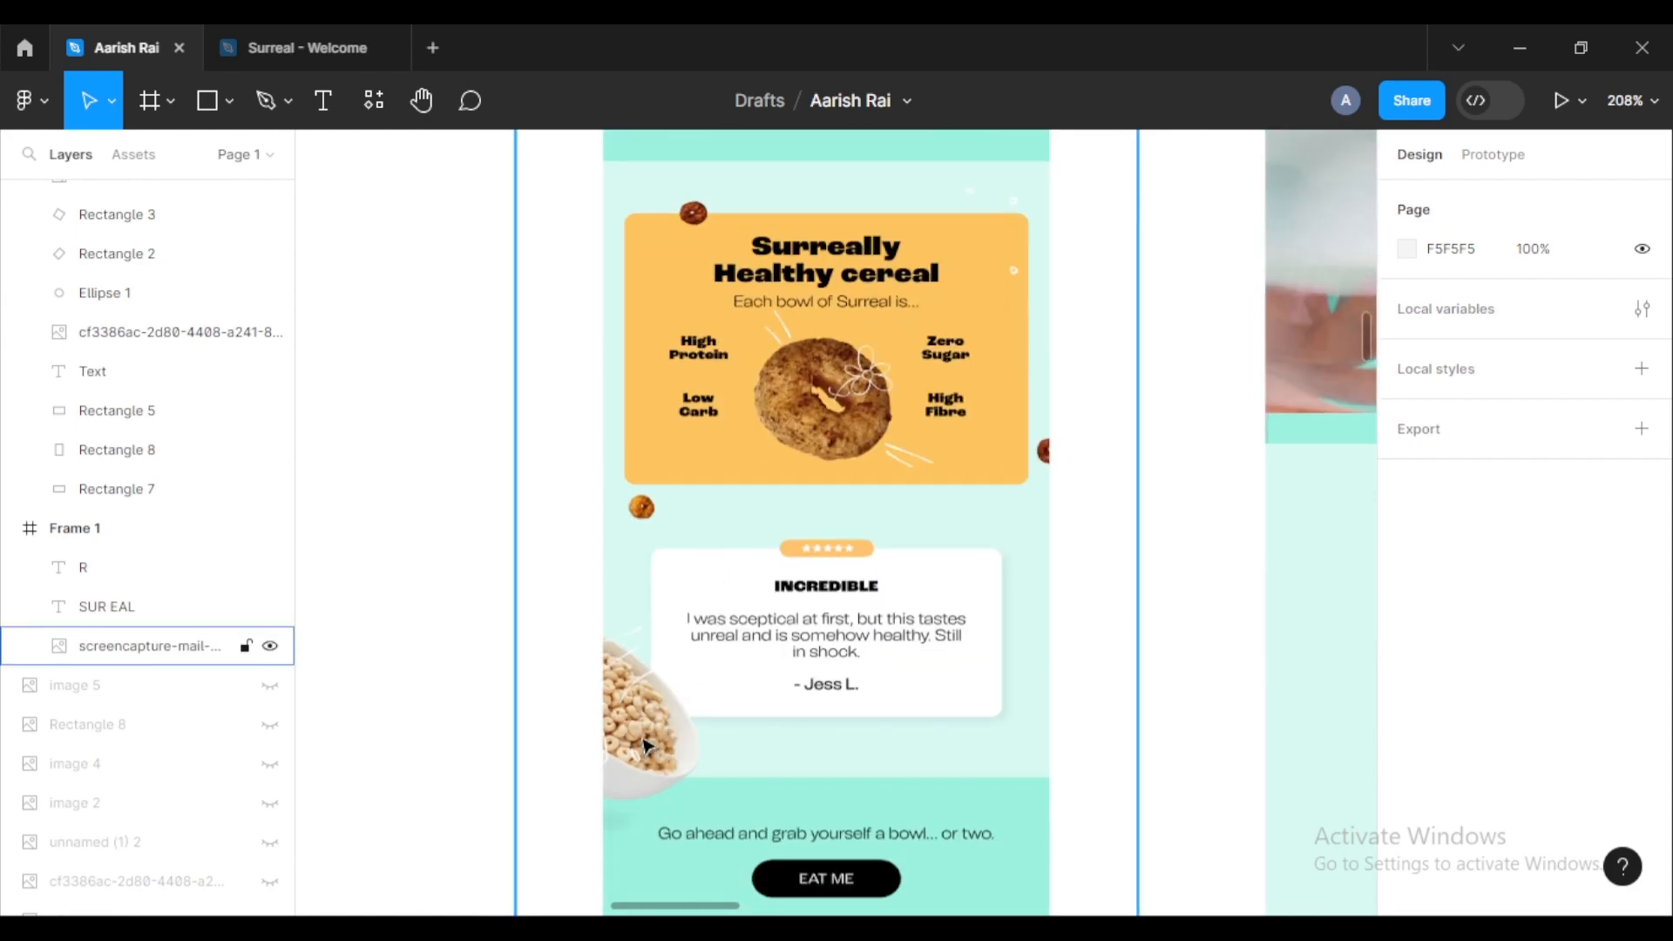
scroll(645, 745, "down", 5)
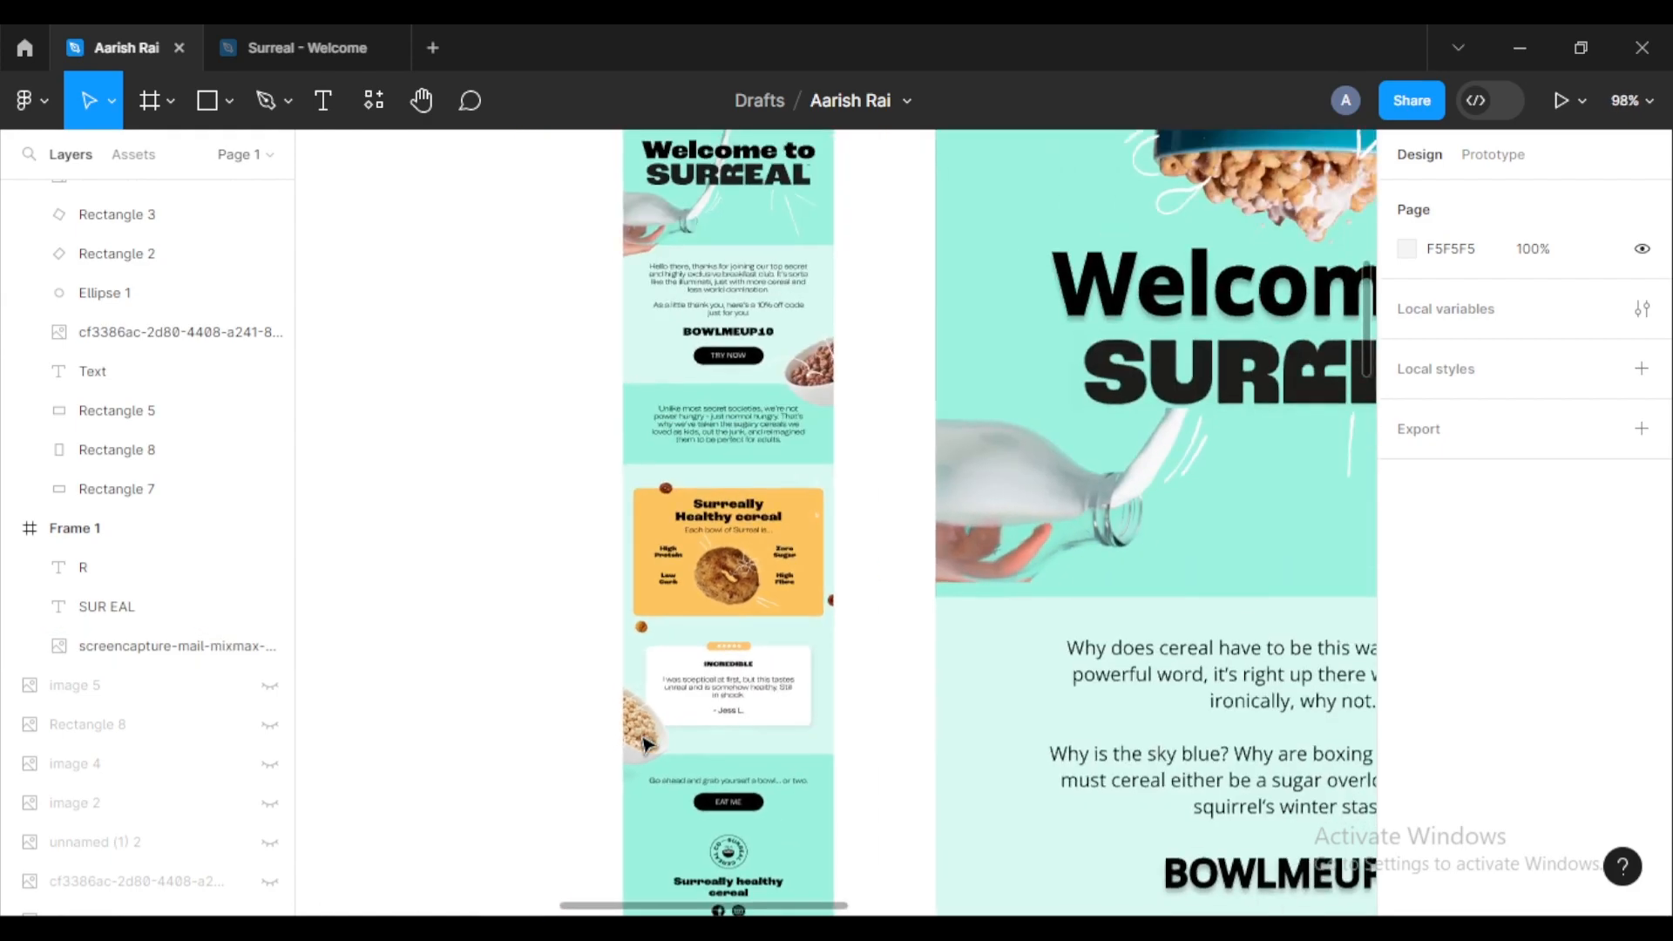
scroll(664, 678, "down", 3)
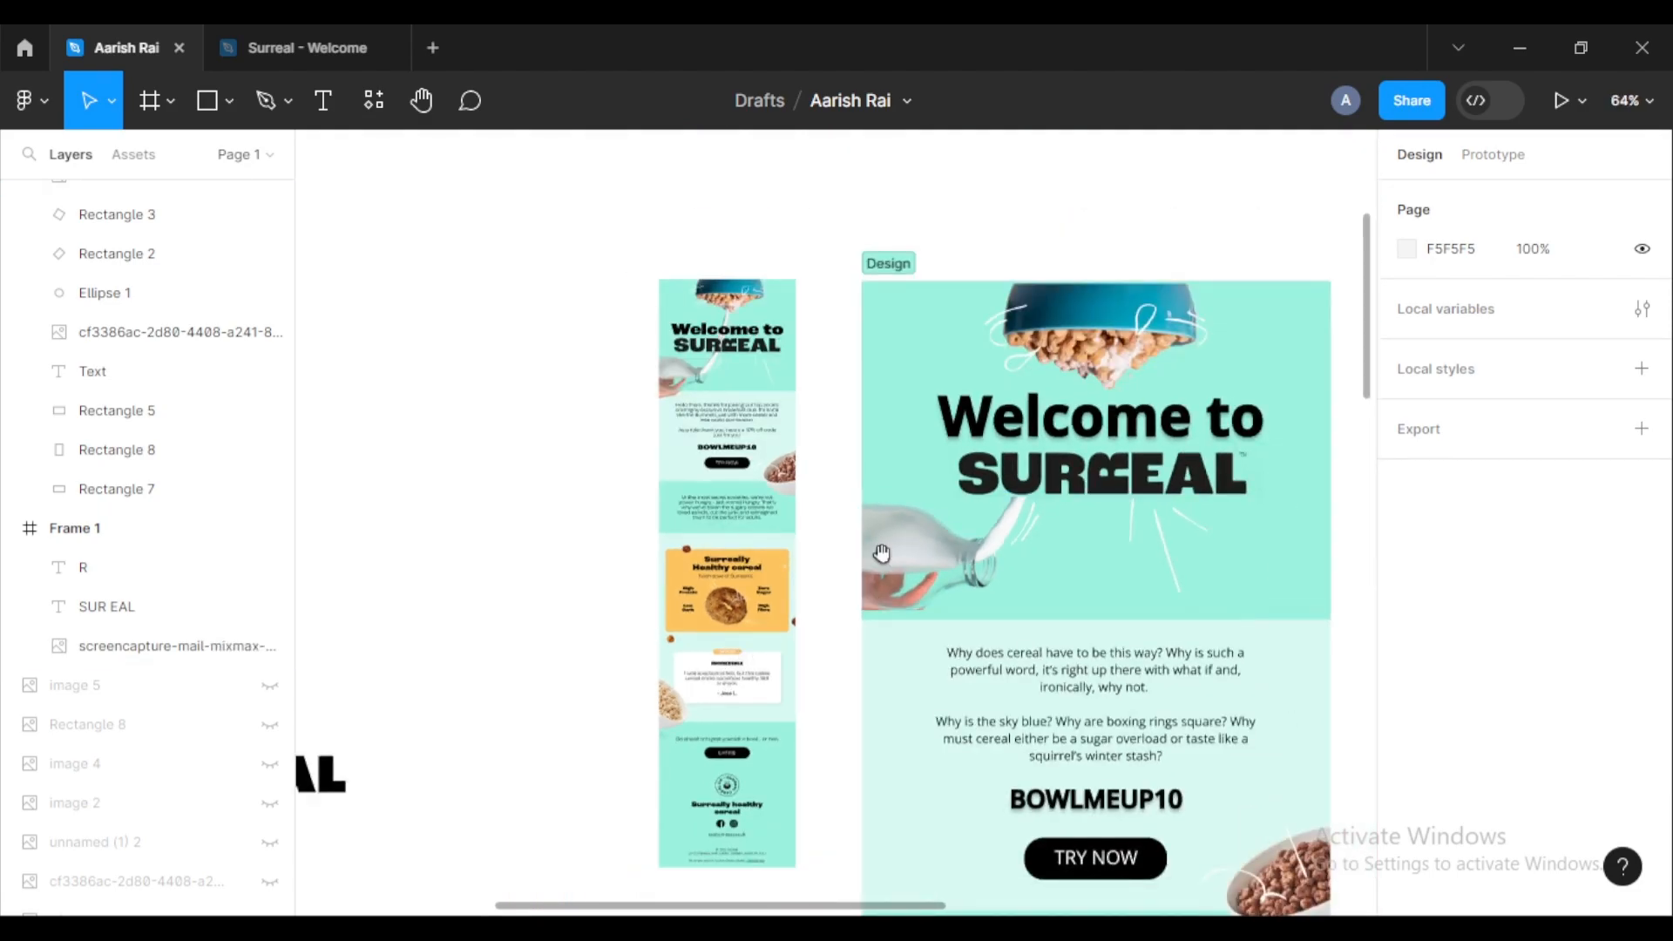
left_click_drag(881, 552, 669, 498)
scroll(668, 497, "down", 2)
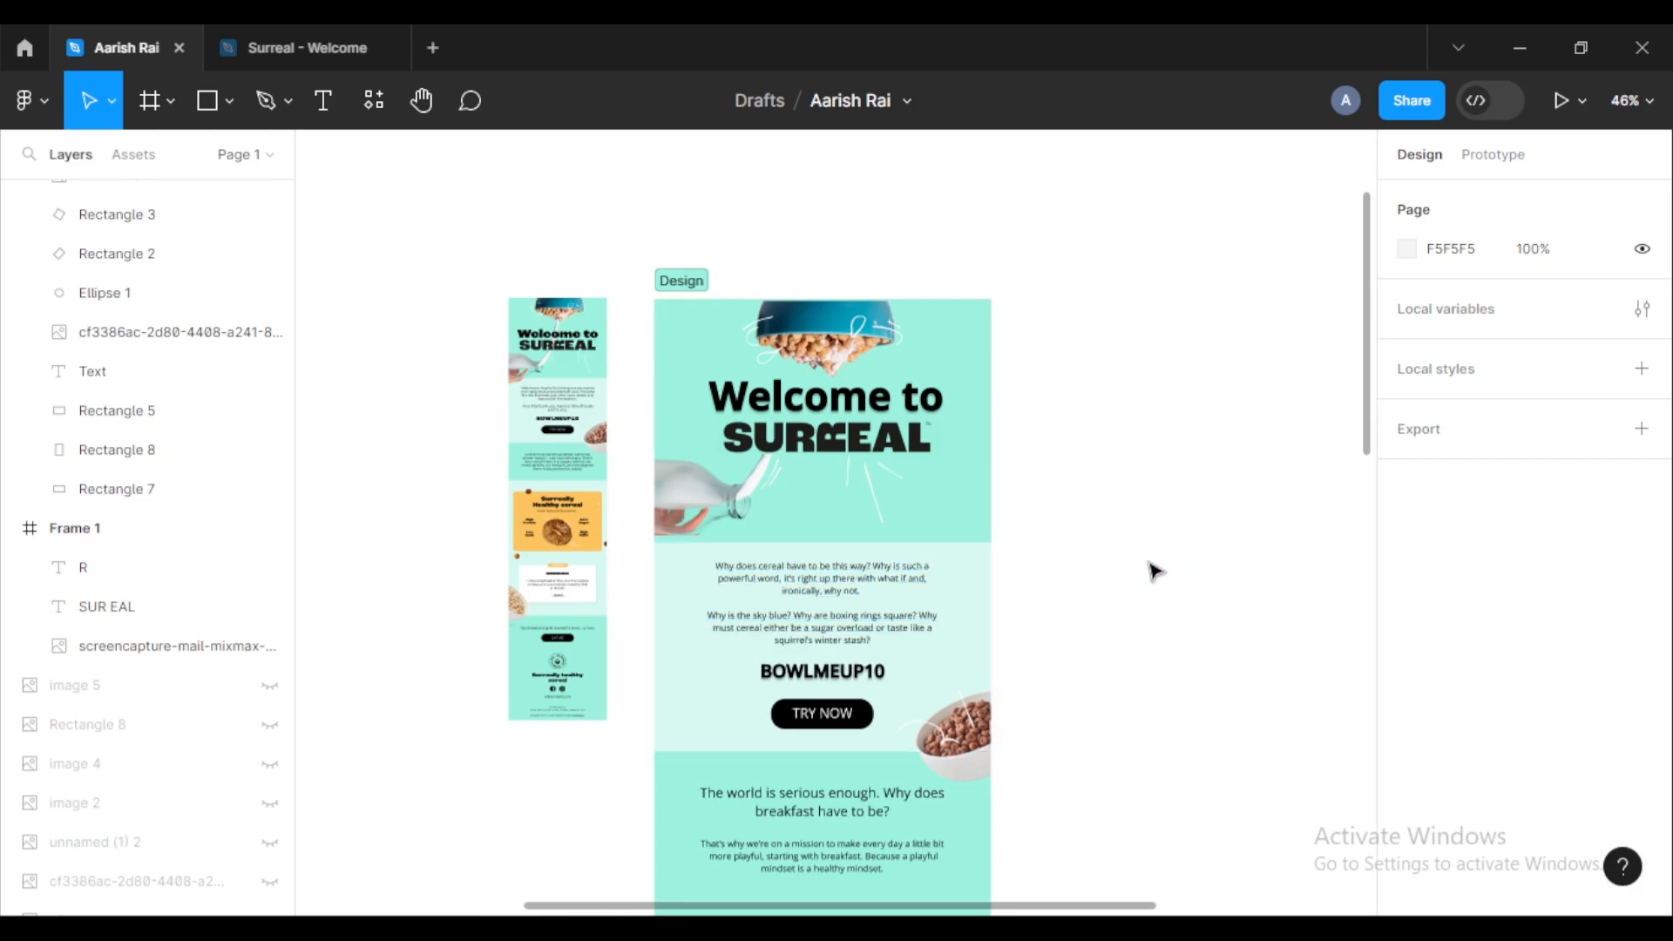
Step: Switch to the Surreal - Welcome file and move the reference screenshot closer to Section 1, to X 1033, Y 274
scroll(1146, 576, "down", 1)
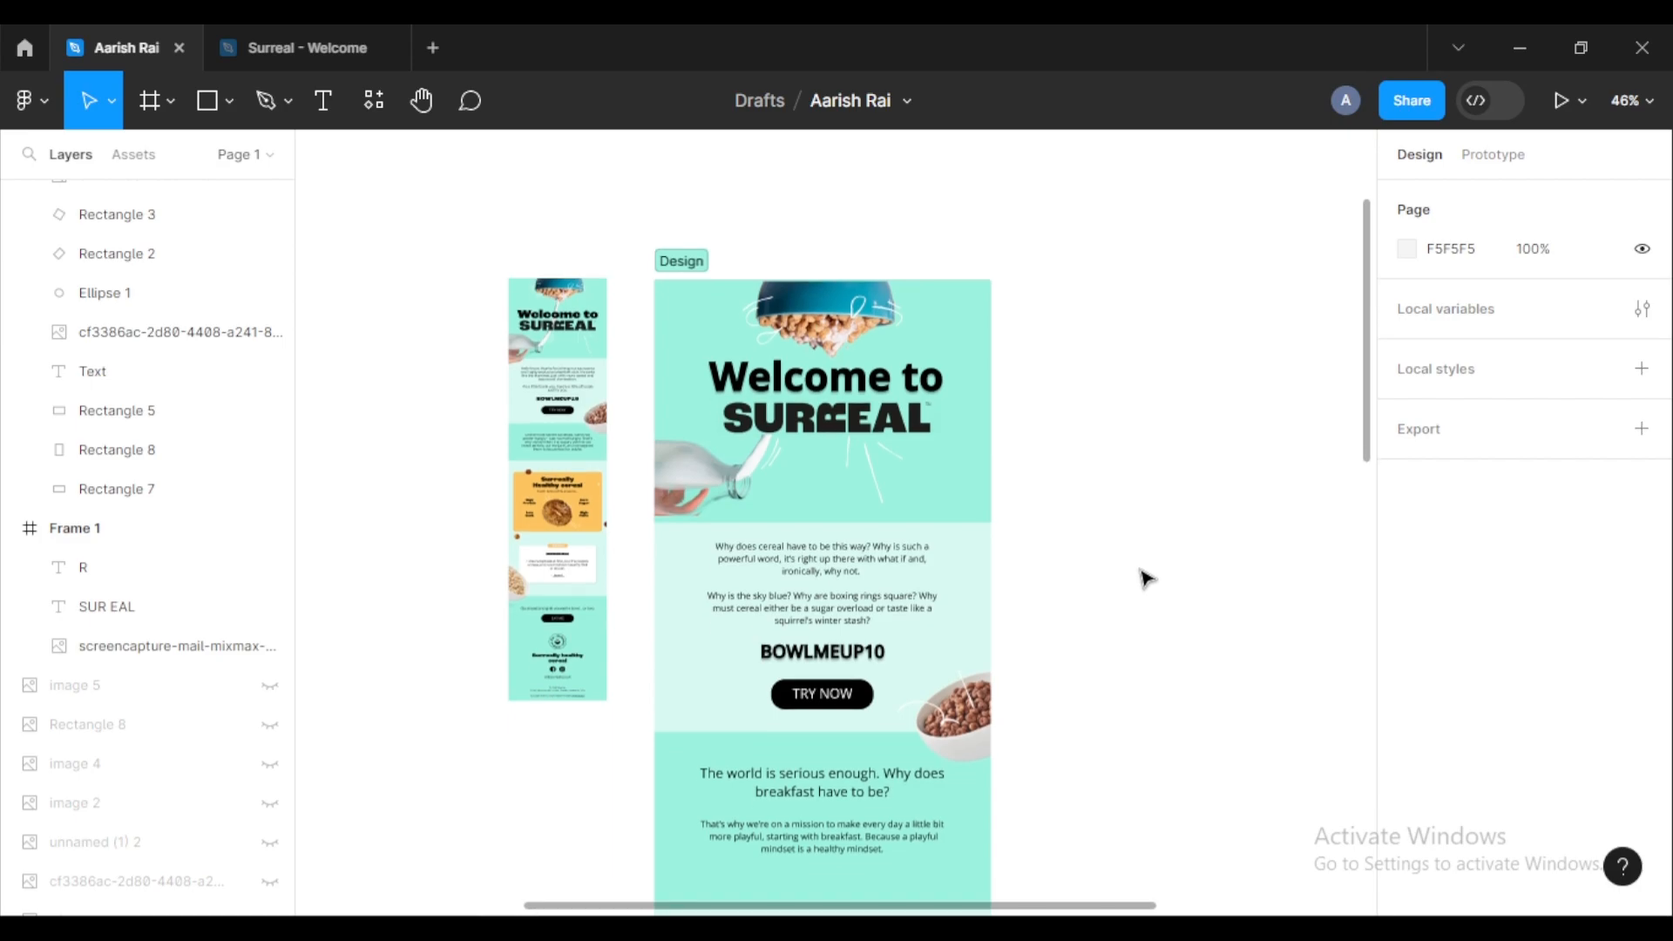
scroll(1141, 577, "down", 2)
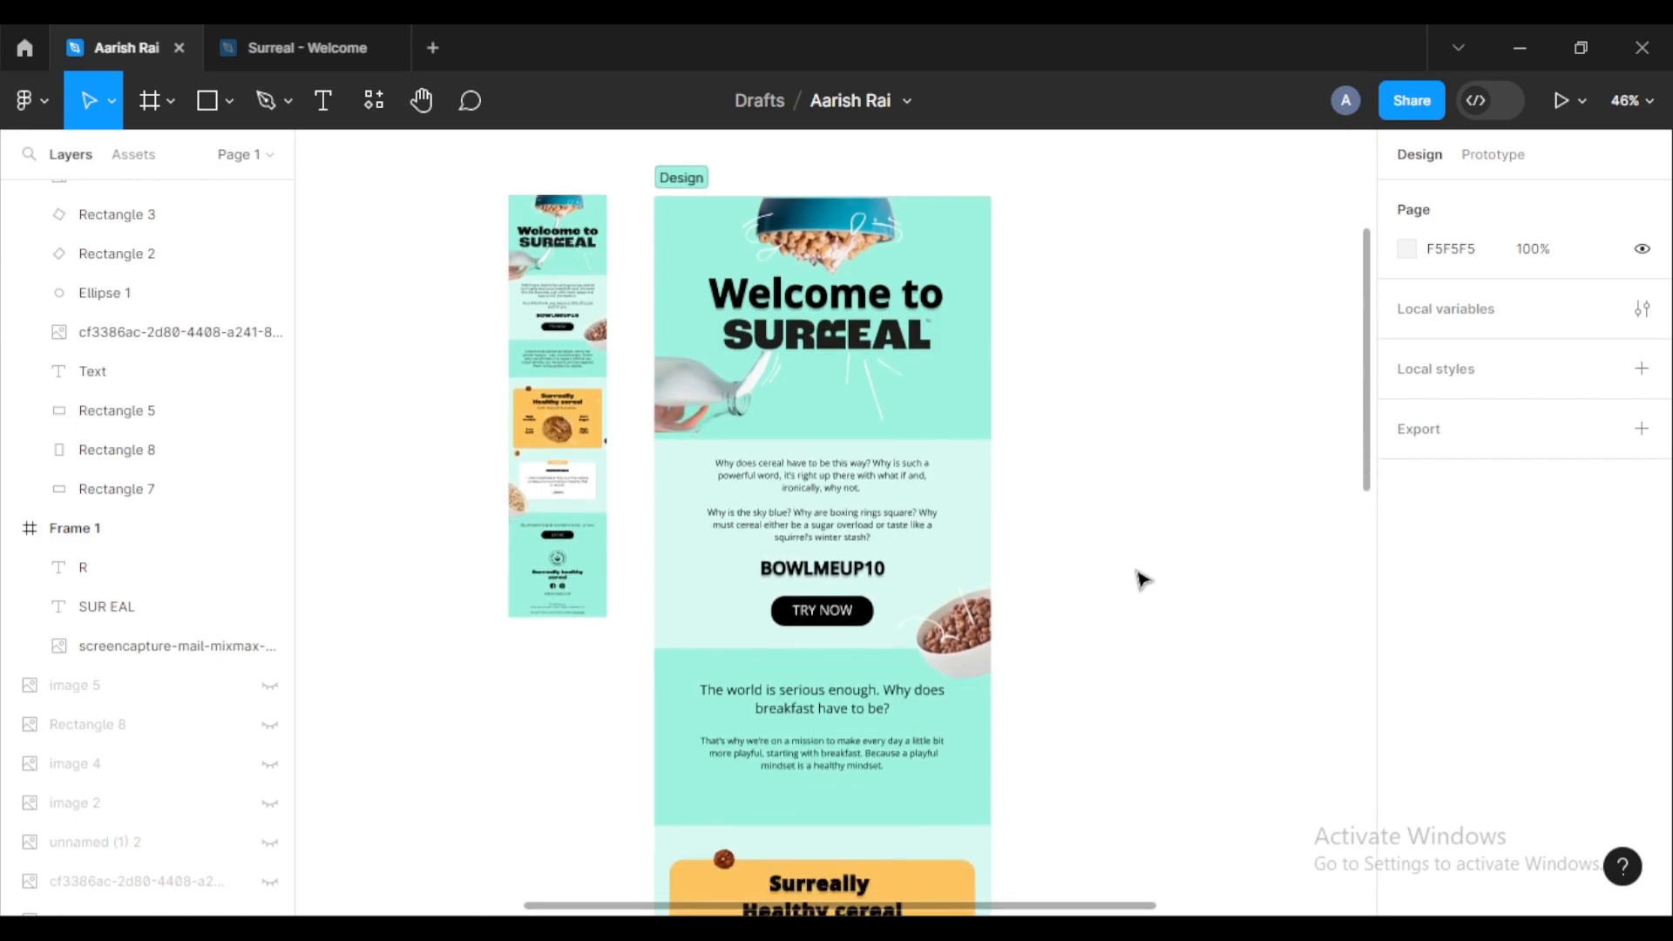
scroll(1141, 578, "down", 1)
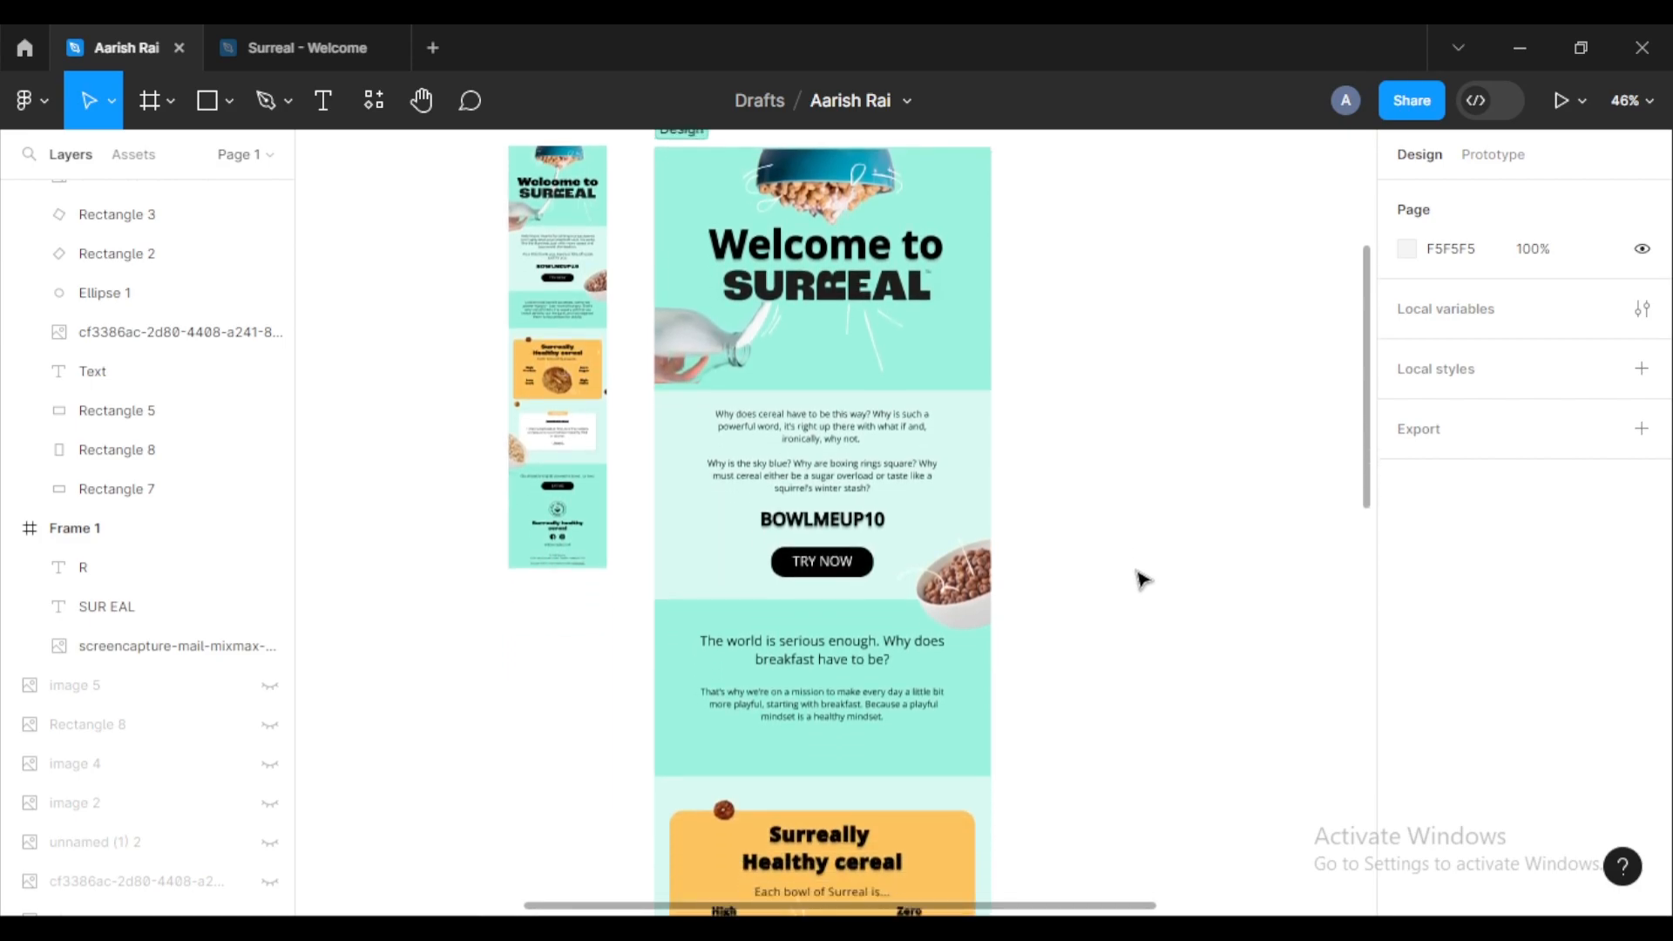
left_click(248, 39)
scroll(876, 368, "down", 5)
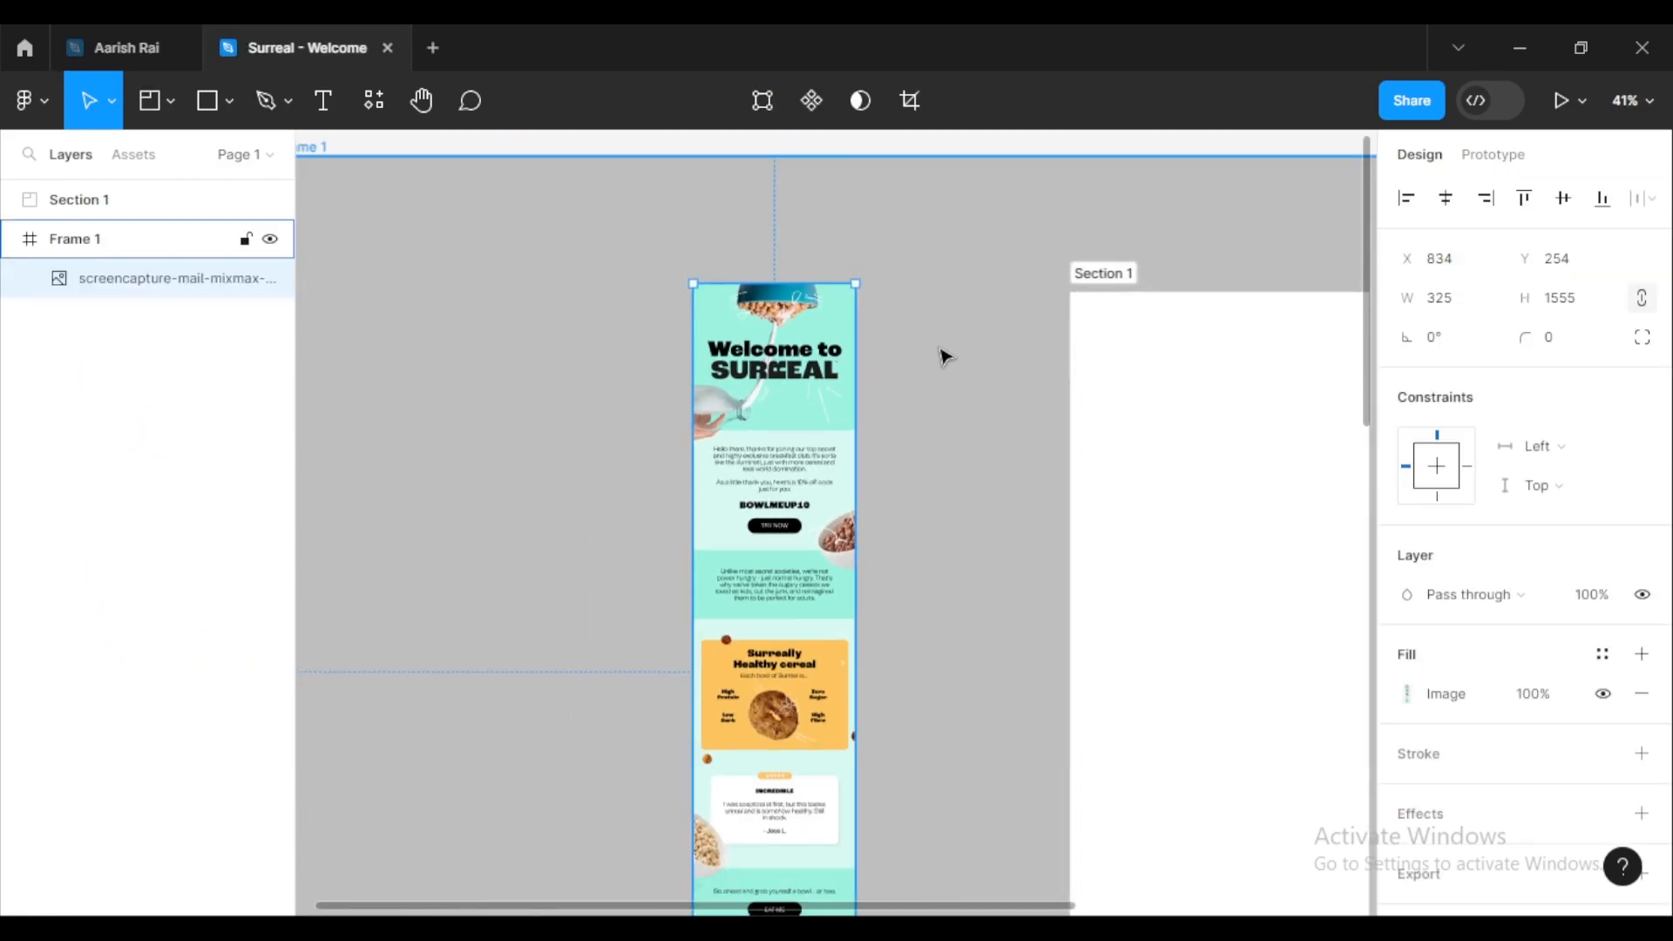
left_click_drag(944, 356, 672, 310)
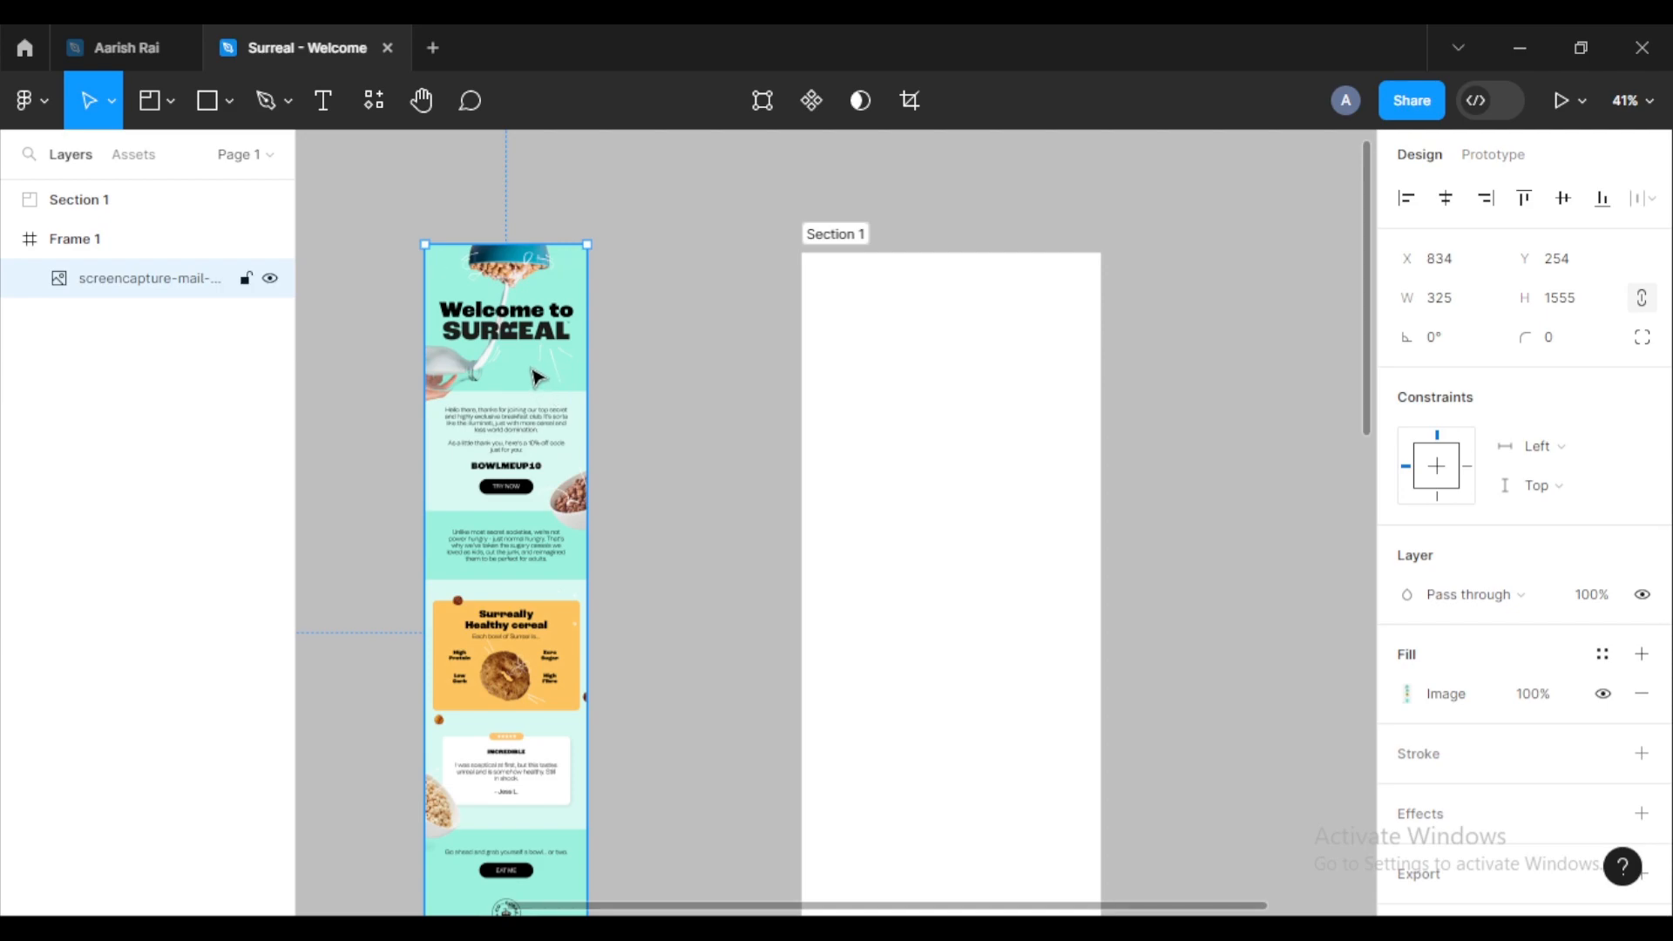
left_click_drag(535, 377, 634, 388)
scroll(862, 433, "down", 3)
scroll(917, 410, "right", 2)
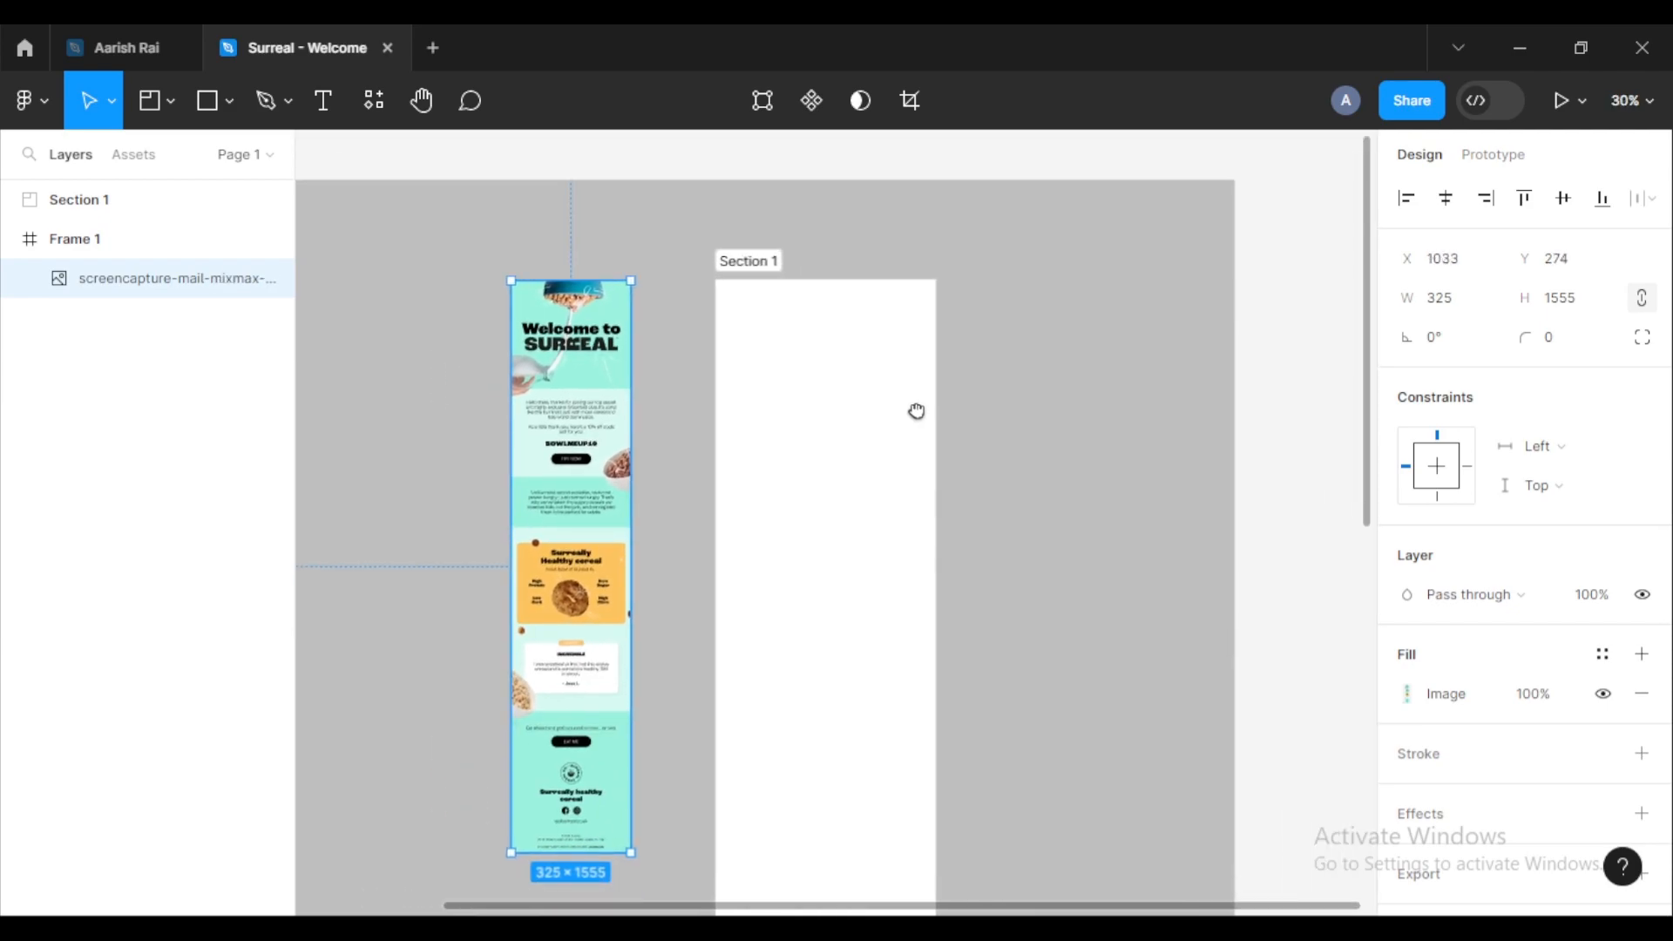
scroll(841, 385, "up", 4)
scroll(841, 385, "down", 2)
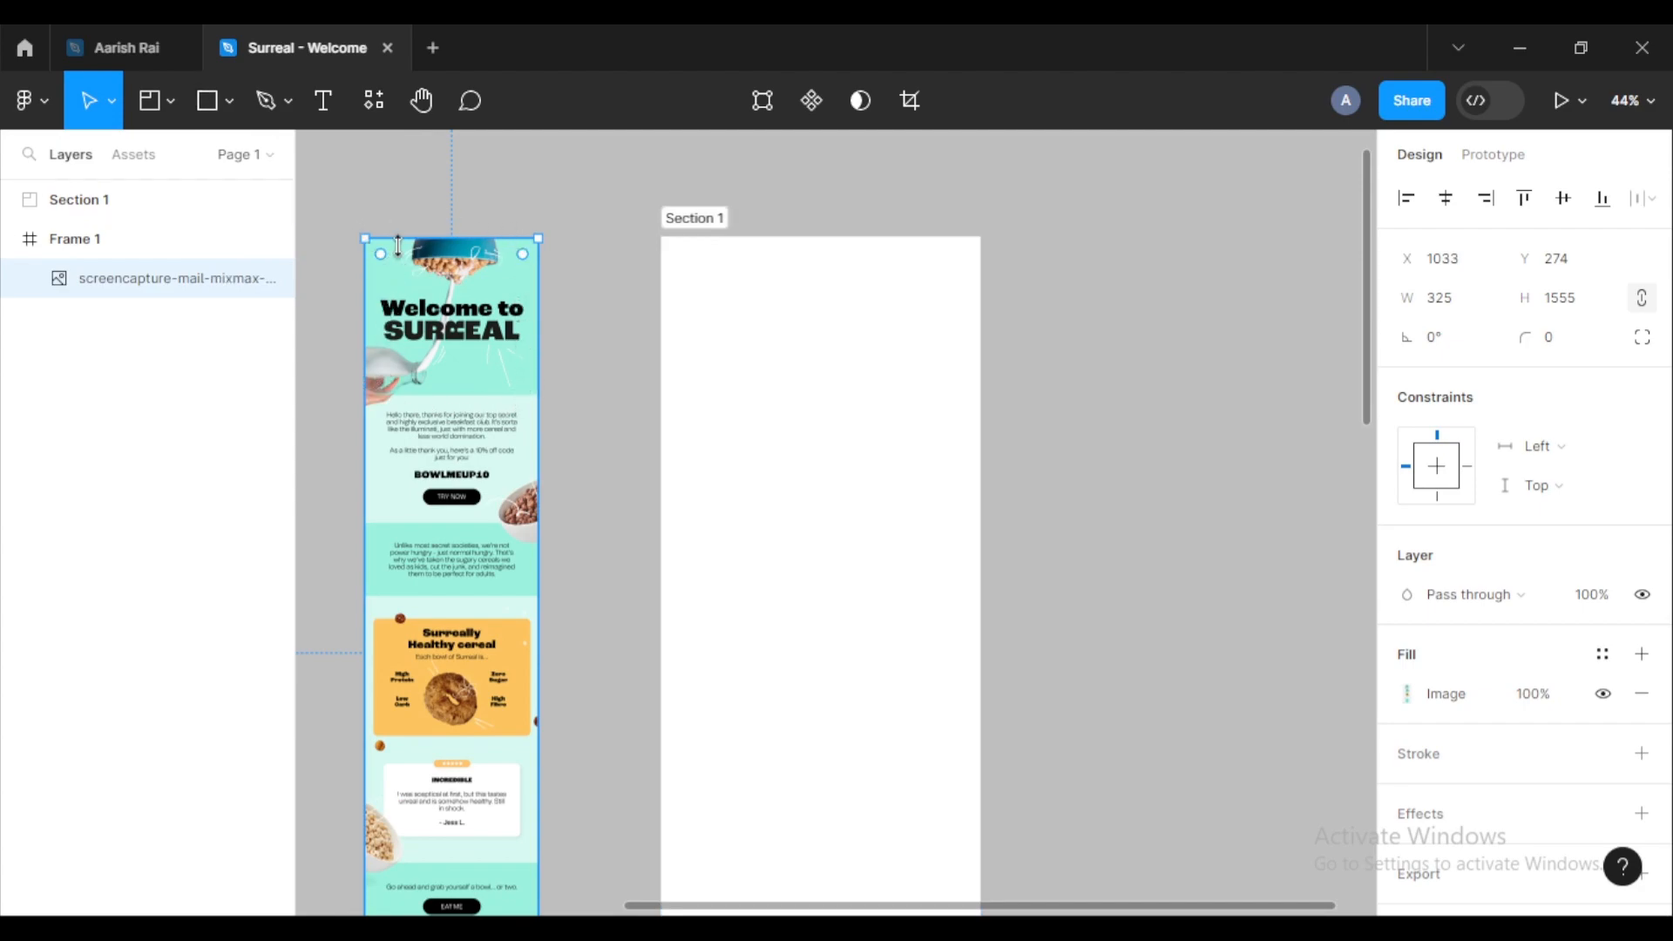
Step: Draw a full-width rectangle of about 600 × 377 at the top of Section 1
left_click(229, 102)
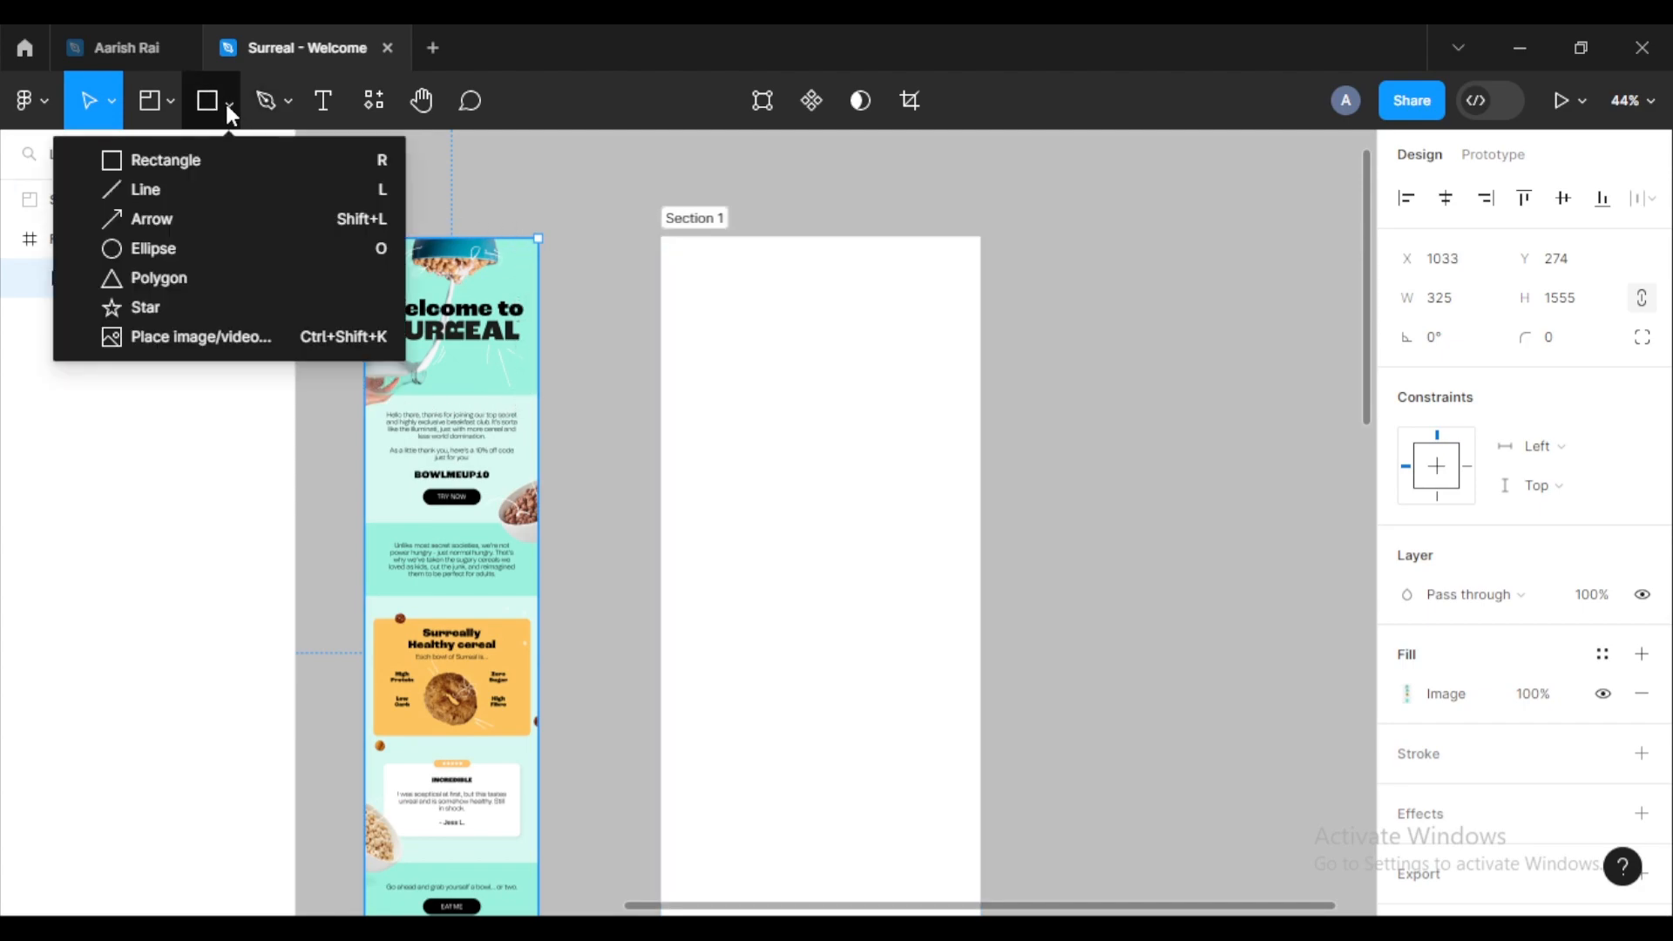
left_click(192, 160)
mouse_move(662, 241)
left_mouse_down()
mouse_move(693, 289)
mouse_move(975, 420)
mouse_move(974, 483)
mouse_move(985, 438)
left_mouse_up()
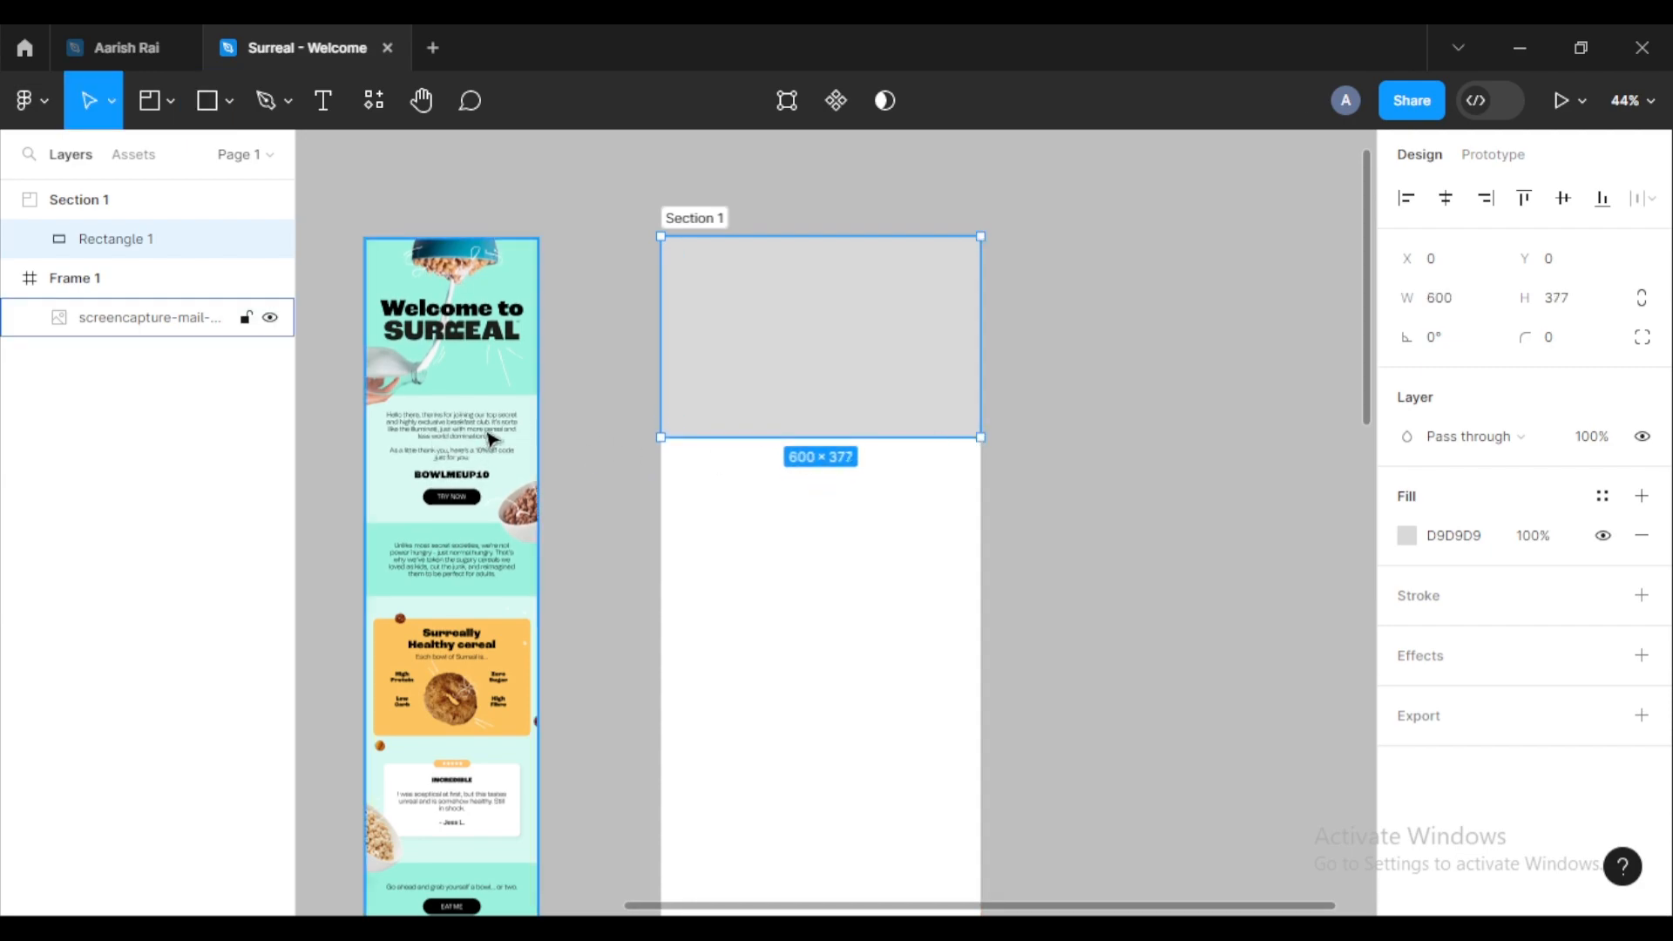
Step: Set the reference screenshot's width to 600 and place it right beside Section 1, at about X 900, Y 259
scroll(488, 433, "down", 3)
left_click_drag(386, 493, 406, 488)
left_click_drag(636, 412, 498, 451)
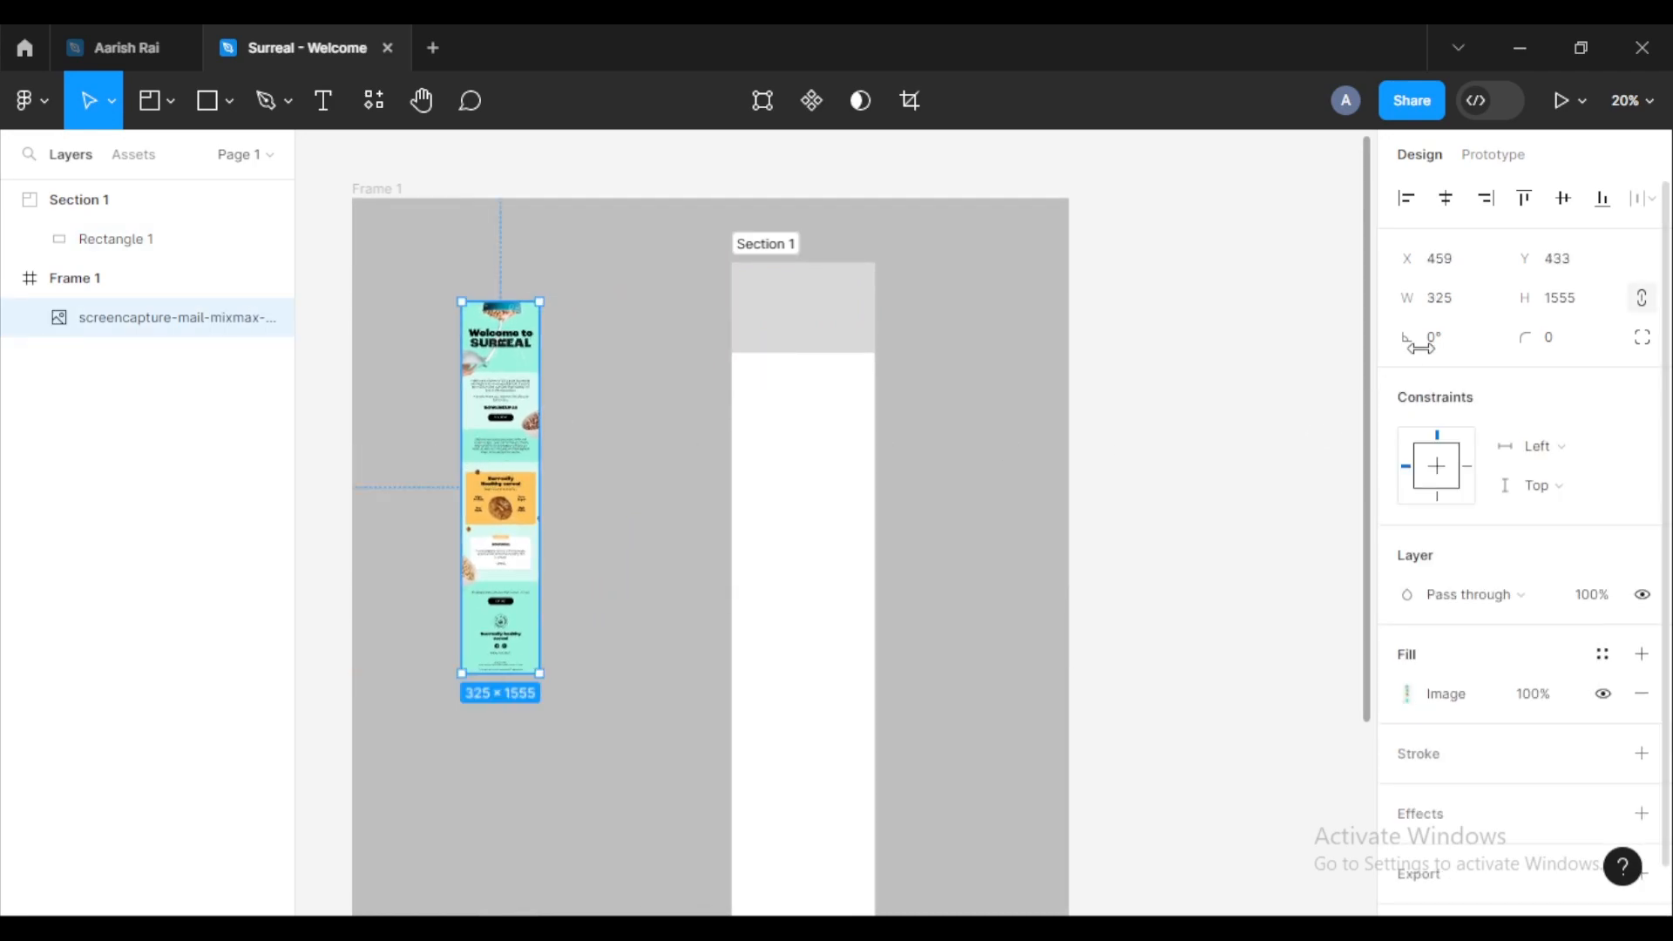
left_click(1452, 307)
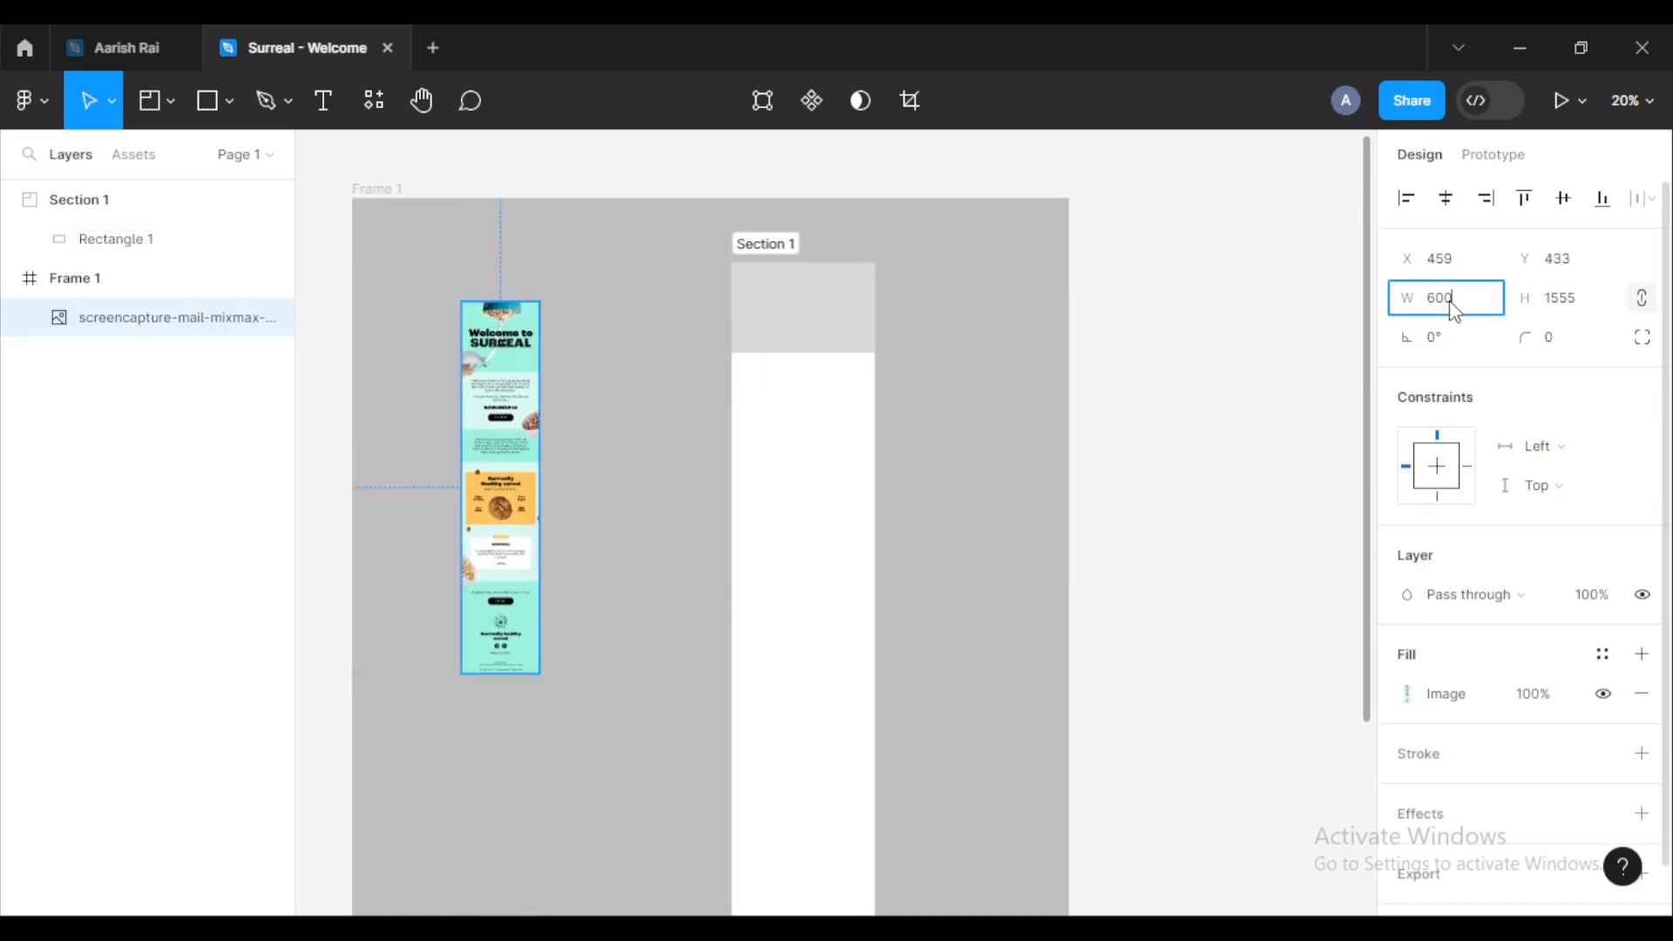
key("Return")
left_click(931, 443)
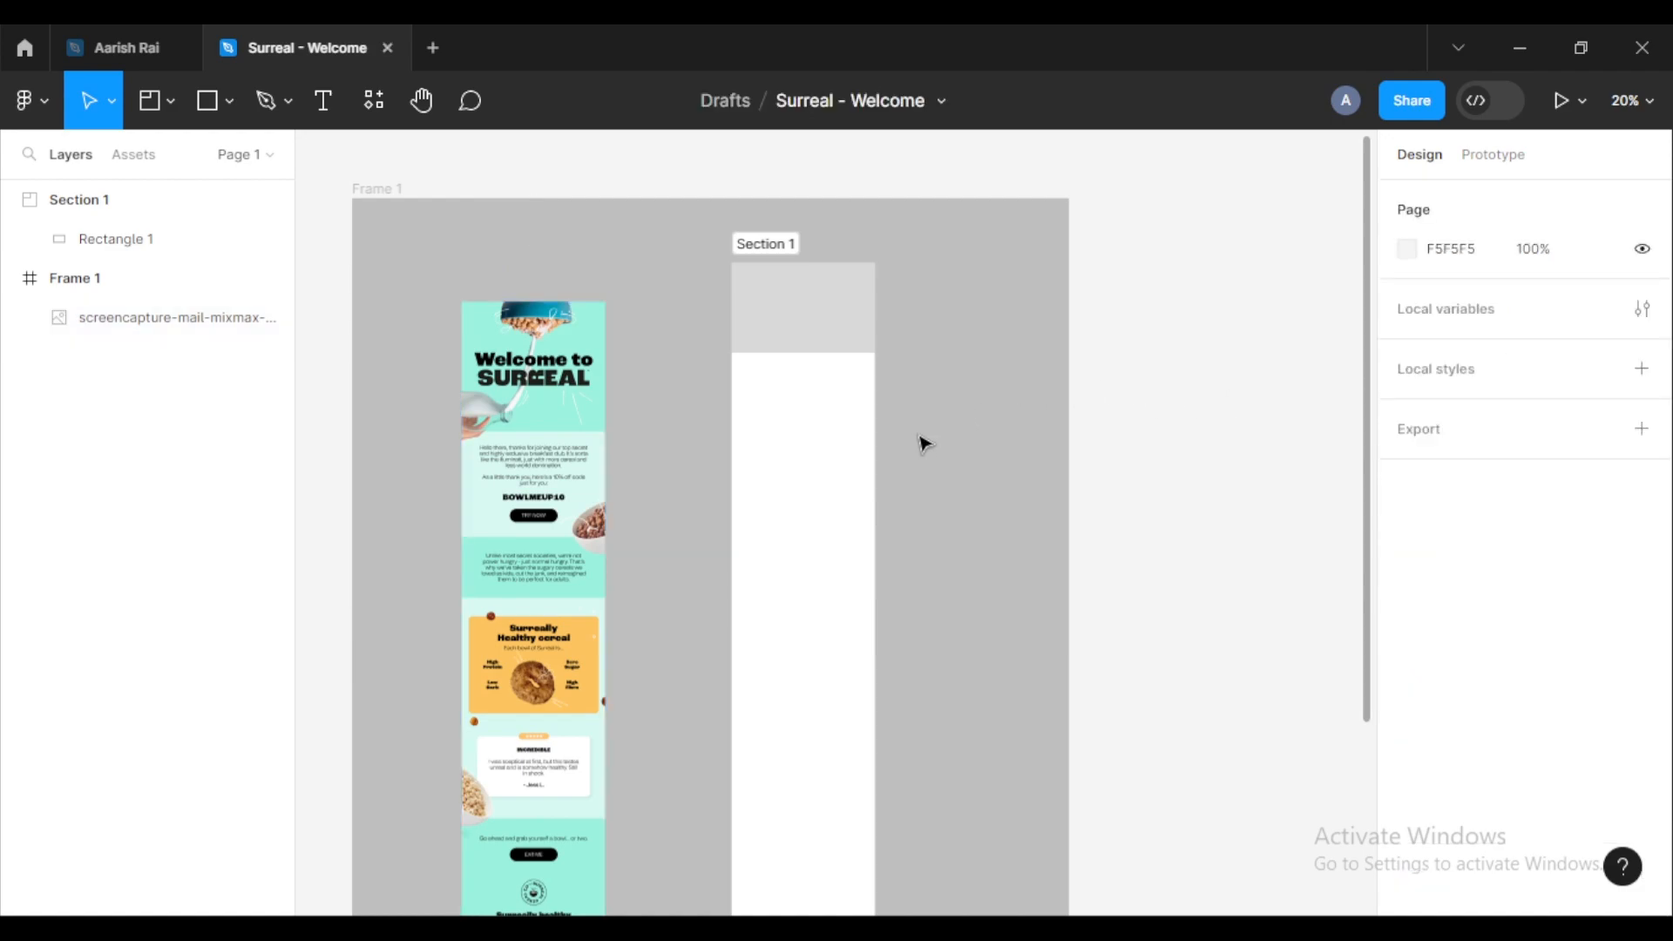
left_click_drag(518, 511, 624, 469)
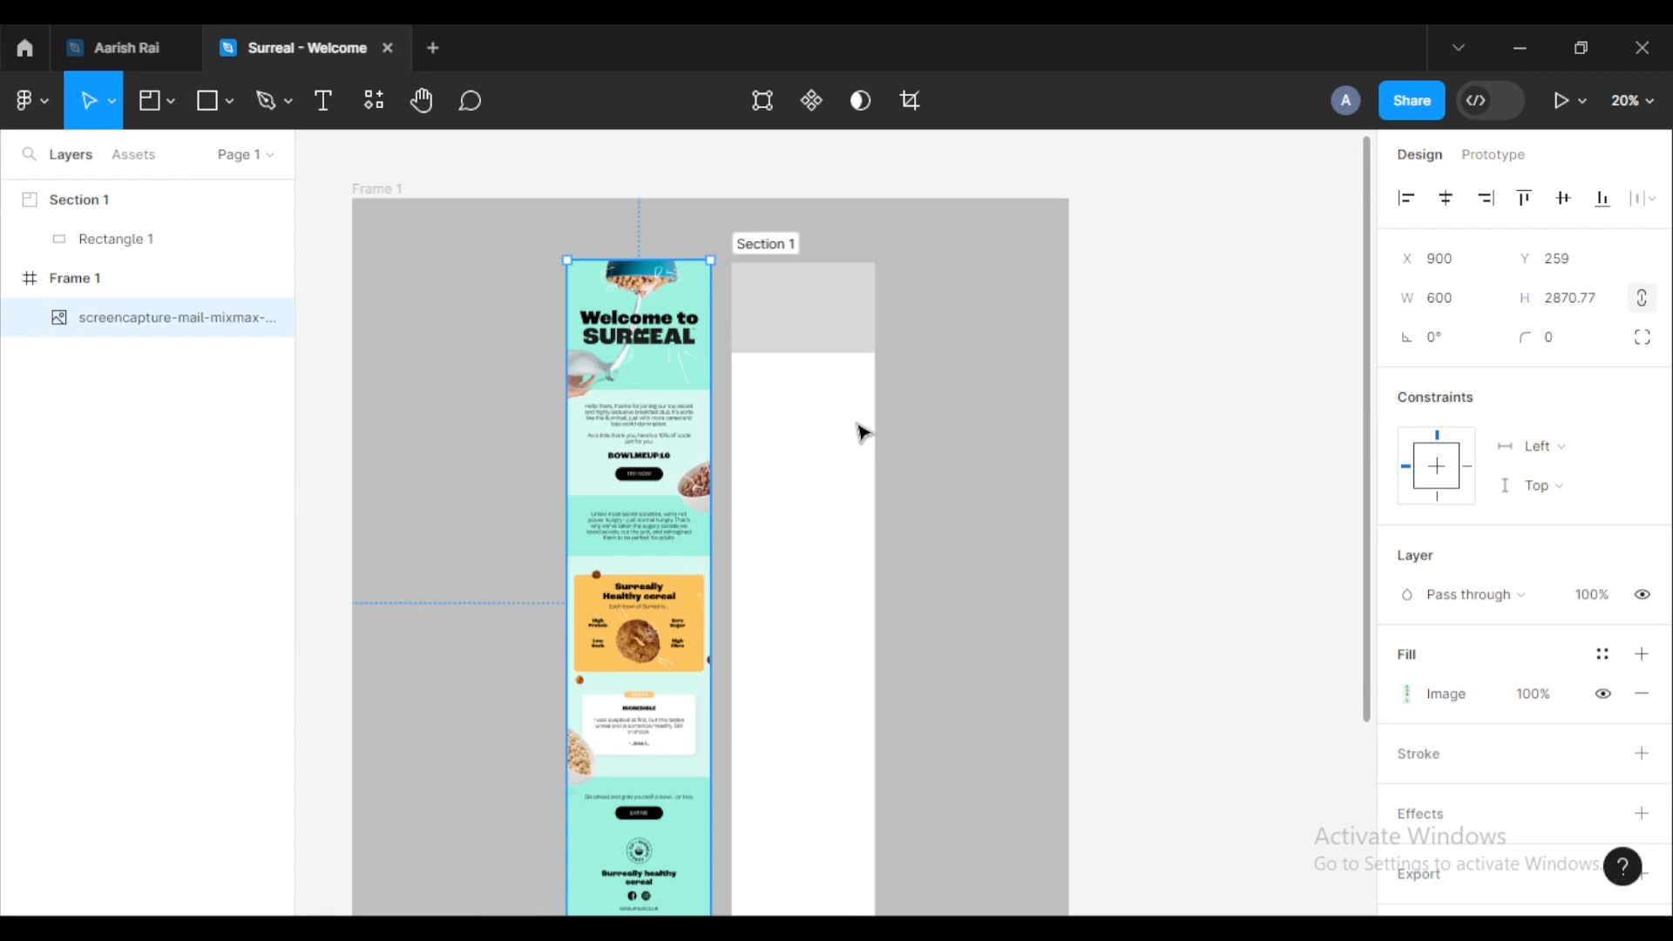
Step: Extend the rectangle in Section 1 to a height of about 527 to match the reference's hero section
scroll(861, 432, "up", 2)
left_click(783, 312)
left_click_drag(773, 325, 769, 379)
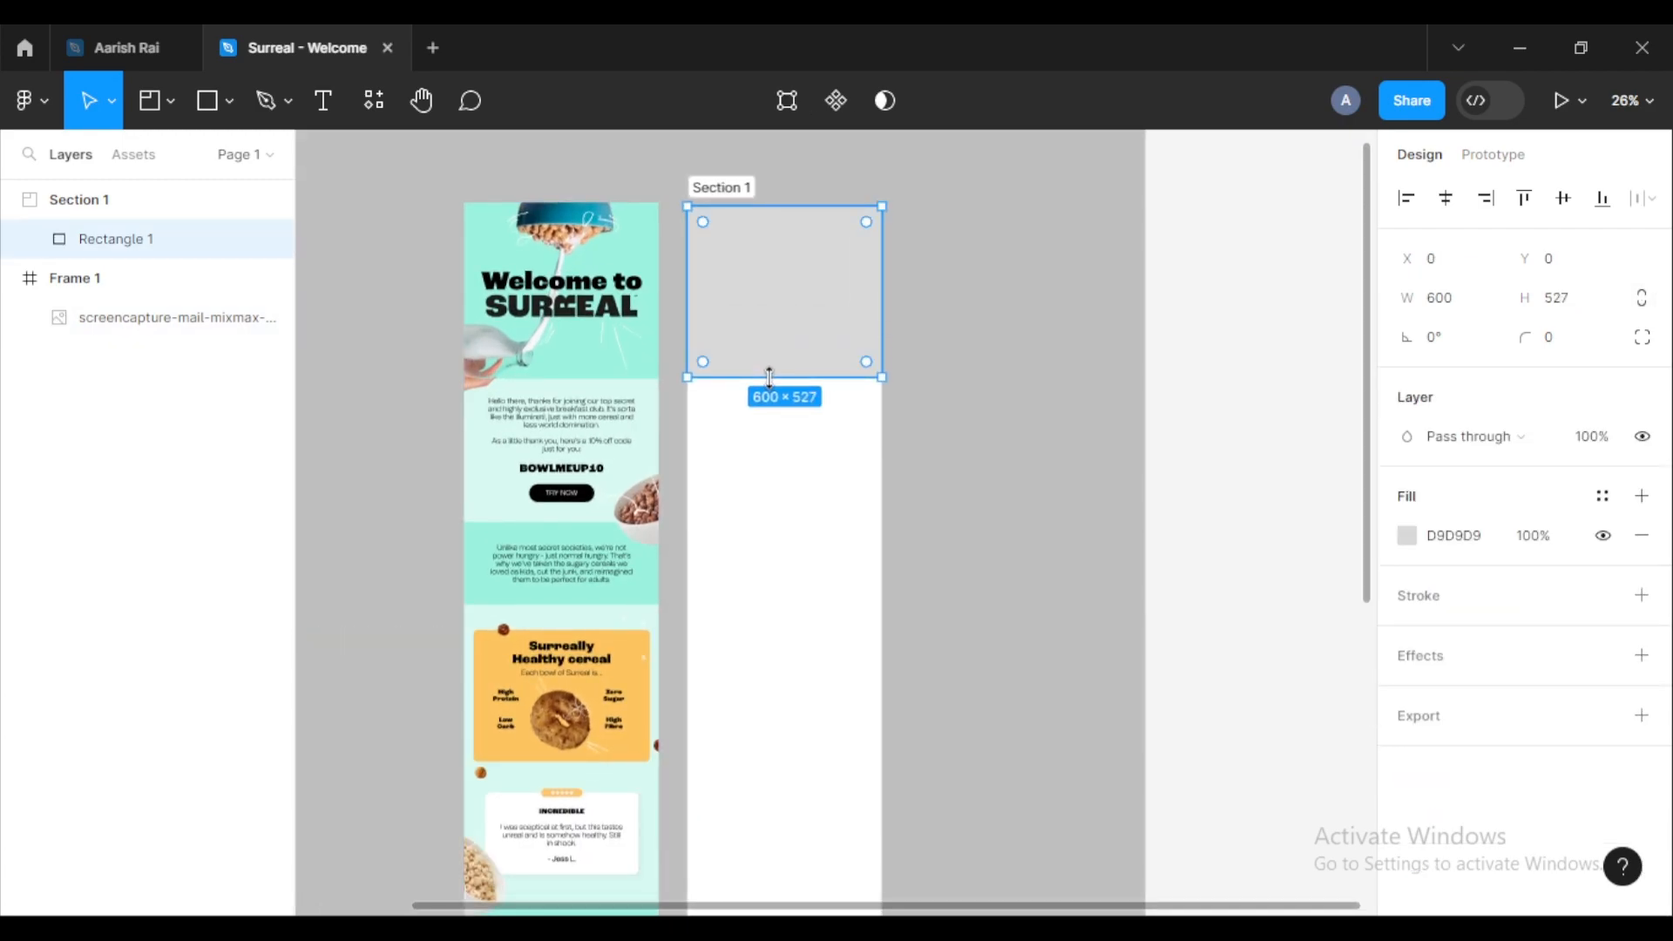
left_click(936, 382)
Step: Fill the hero rectangle with the mint colour 9CF1DE sampled from the reference screenshot's hero background
left_click(762, 343)
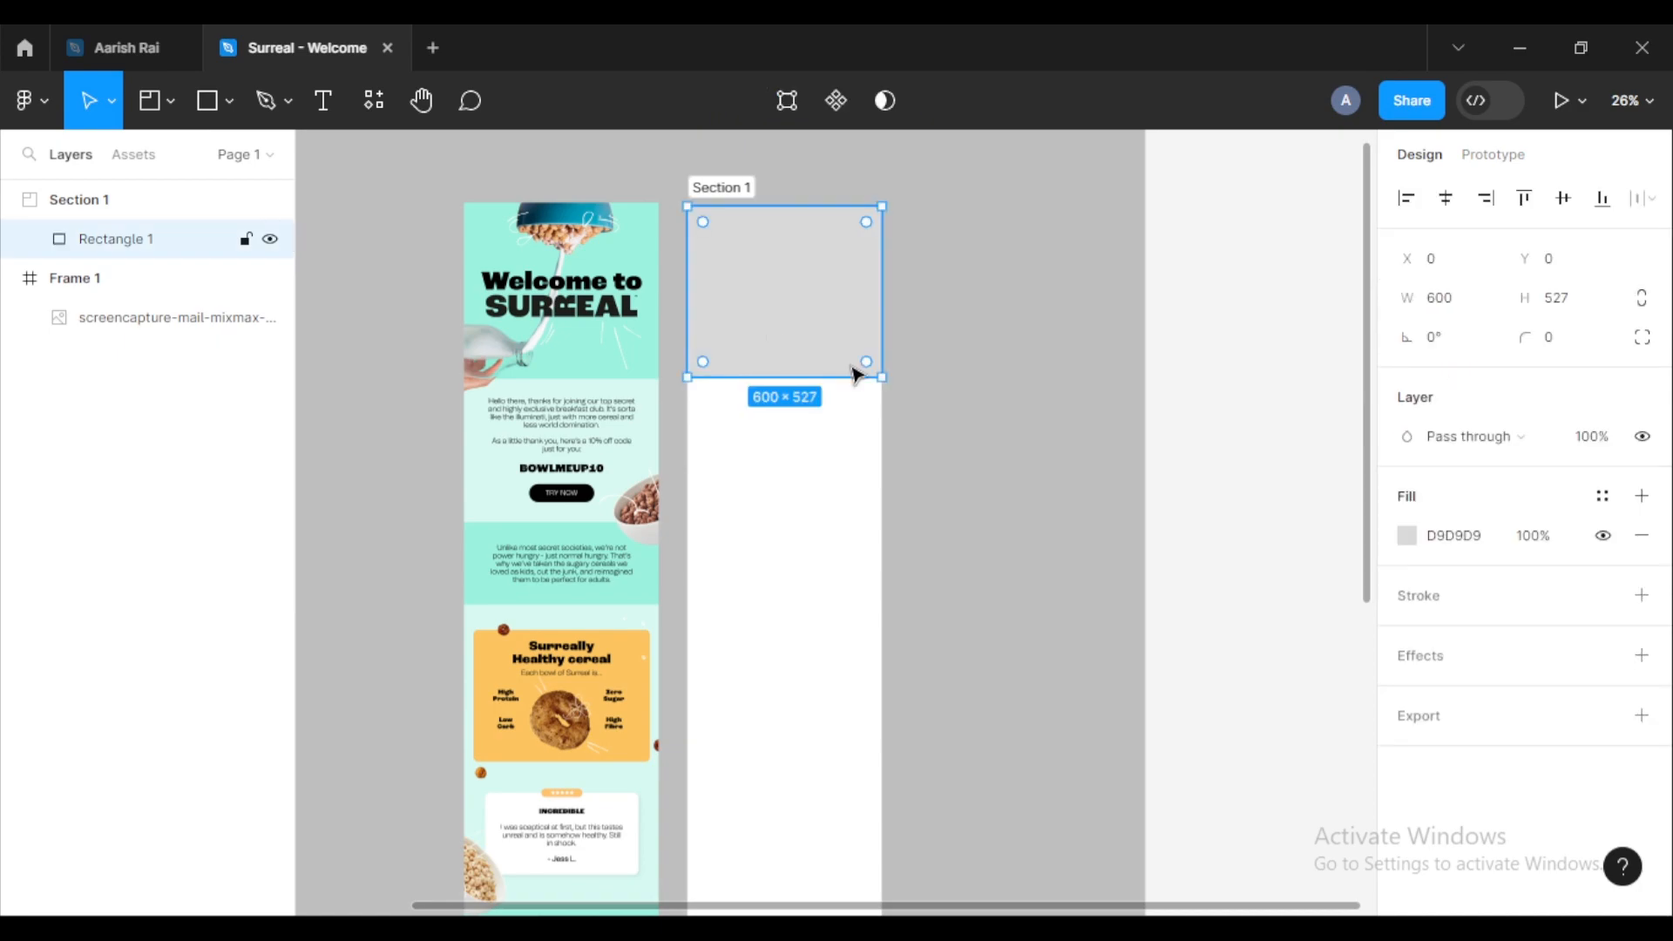
left_click(1410, 537)
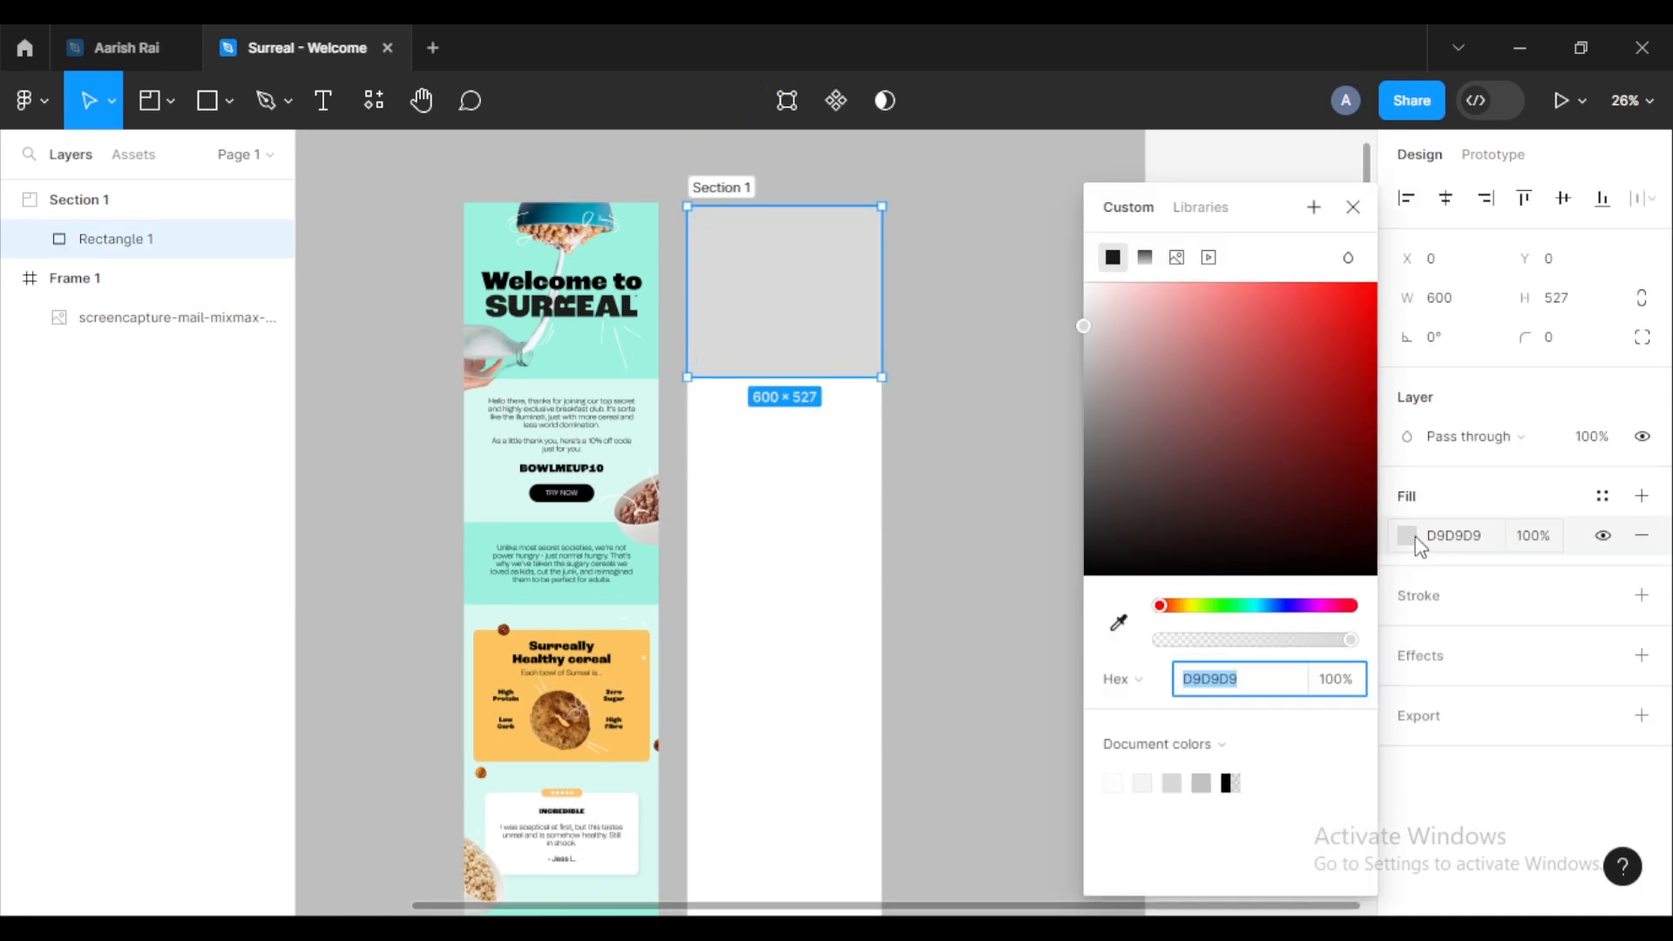
left_click(1118, 625)
scroll(560, 381, "up", 5)
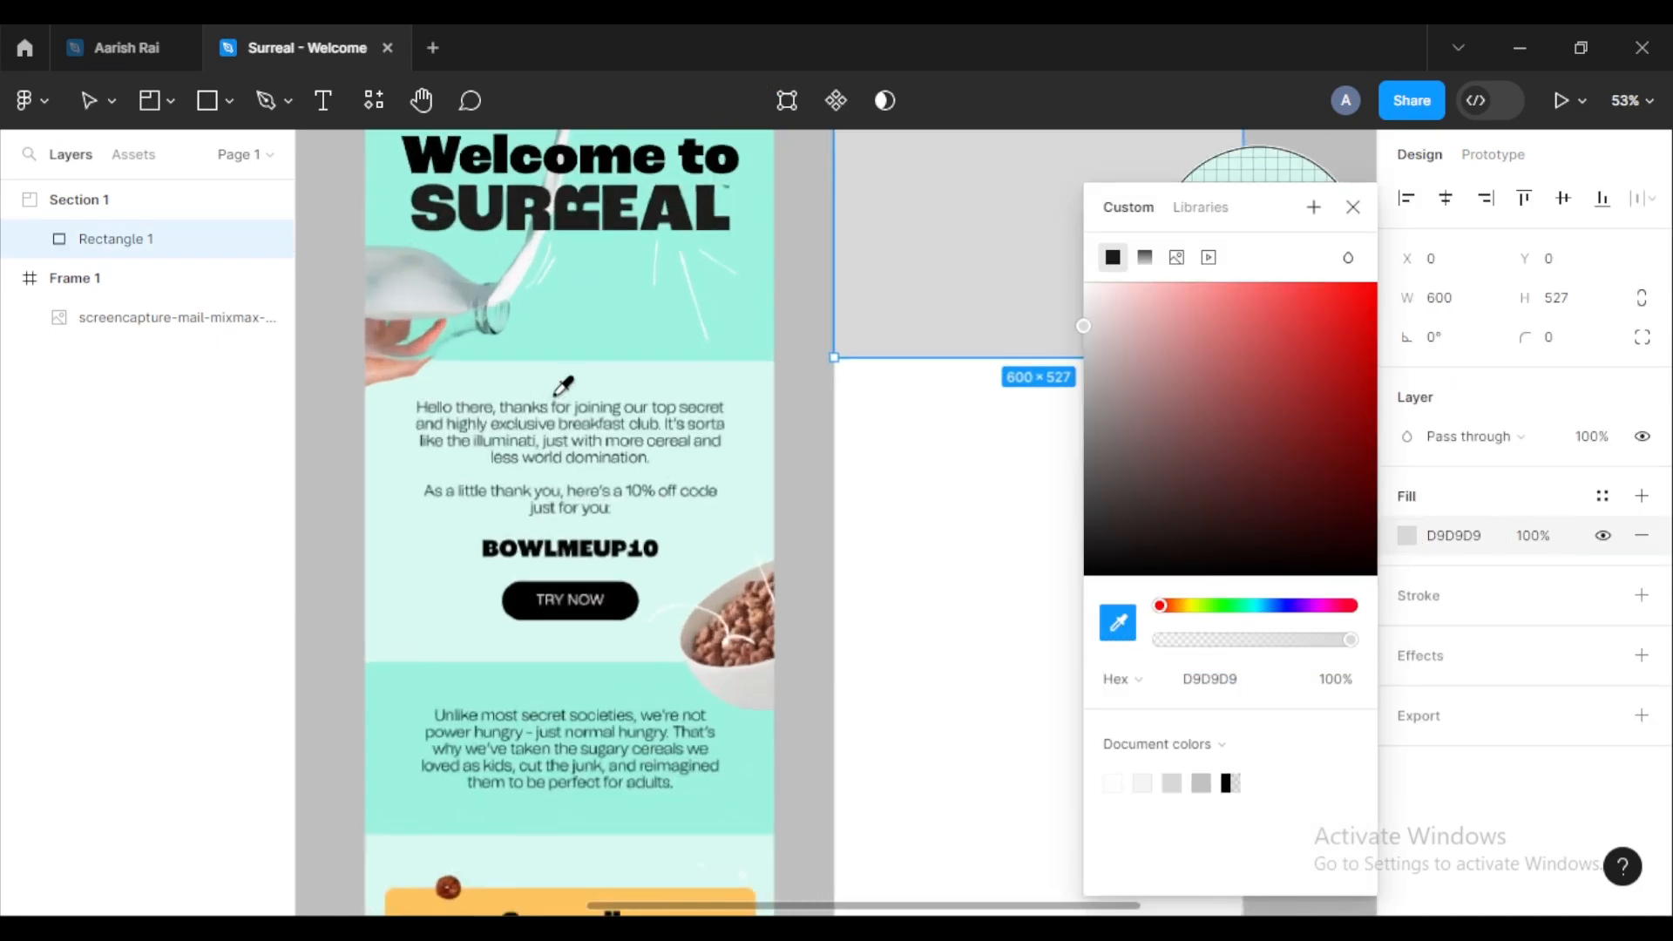
left_click(599, 312)
scroll(624, 317, "down", 4)
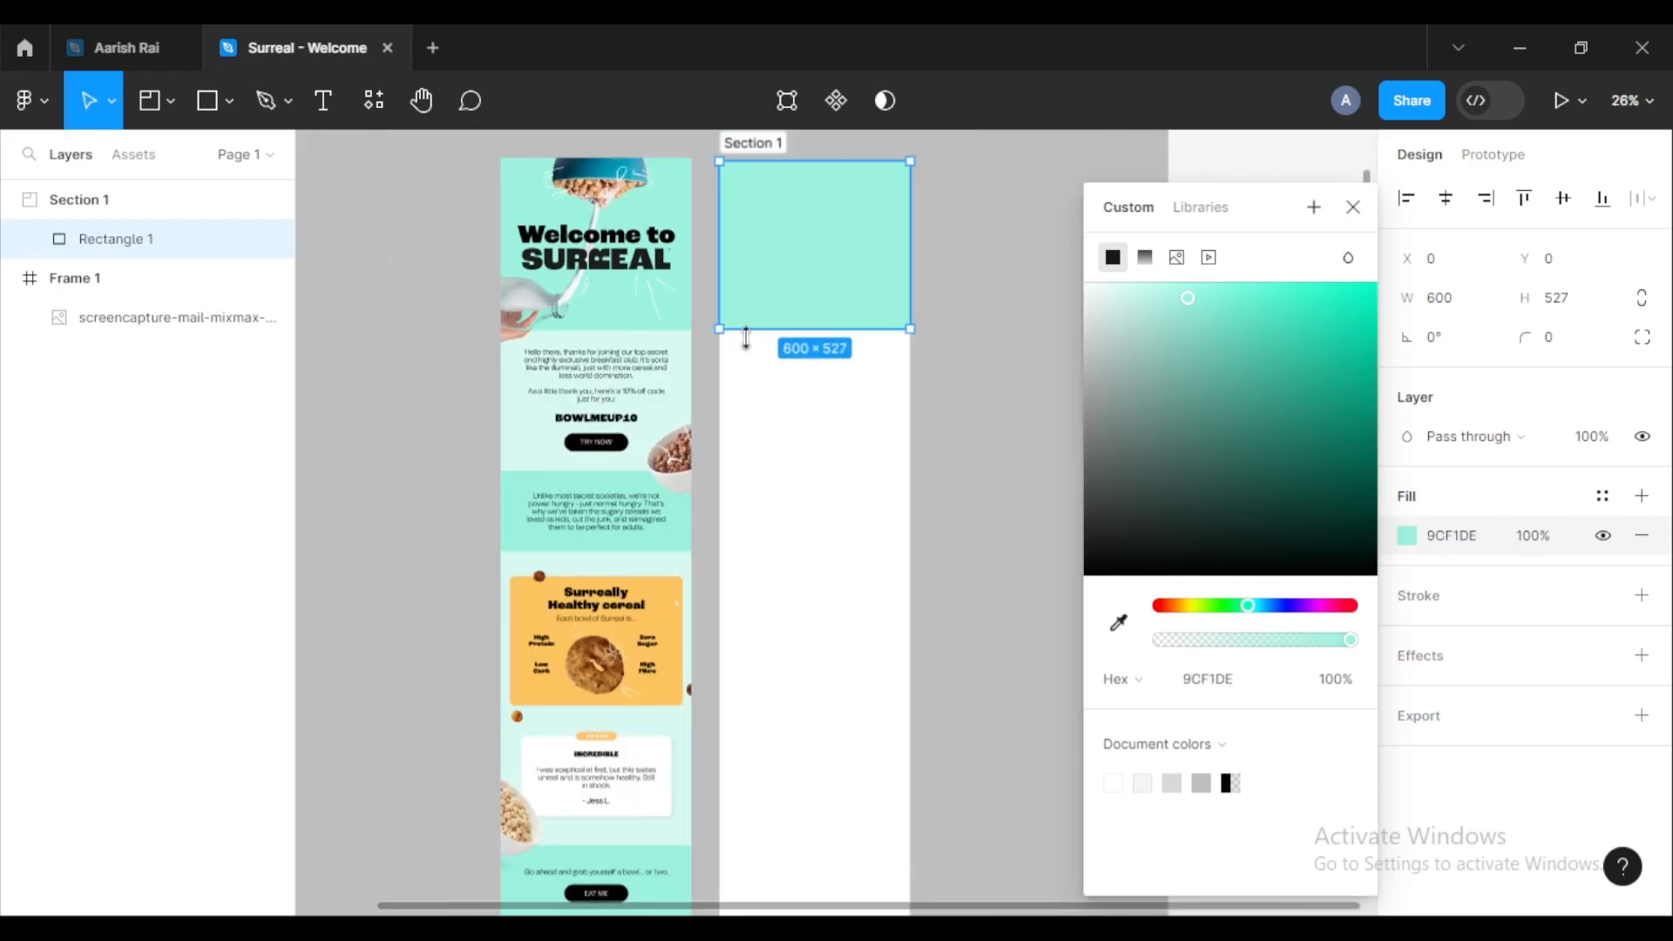
scroll(747, 400, "up", 2)
mouse_move(766, 426)
left_mouse_down()
mouse_move(703, 408)
mouse_move(776, 402)
left_mouse_up()
scroll(776, 402, "up", 1)
left_click(1007, 401)
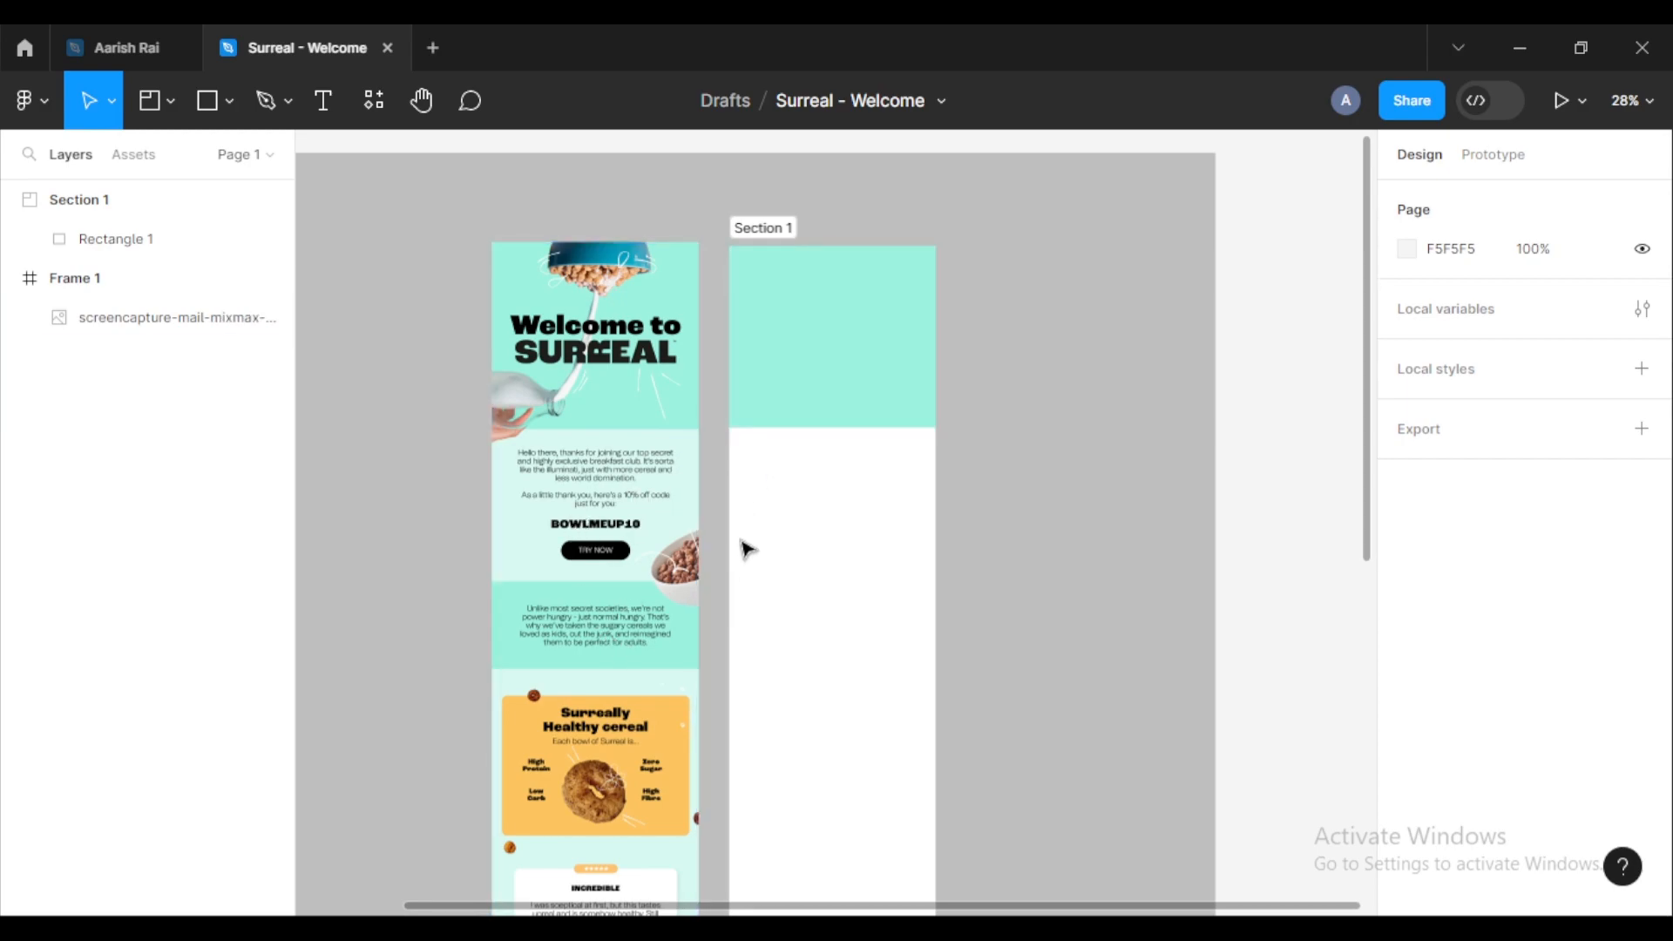
Step: Duplicate the hero rectangle directly below itself and shorten the copy to a height of about 449
scroll(784, 540, "down", 4)
scroll(645, 601, "up", 6)
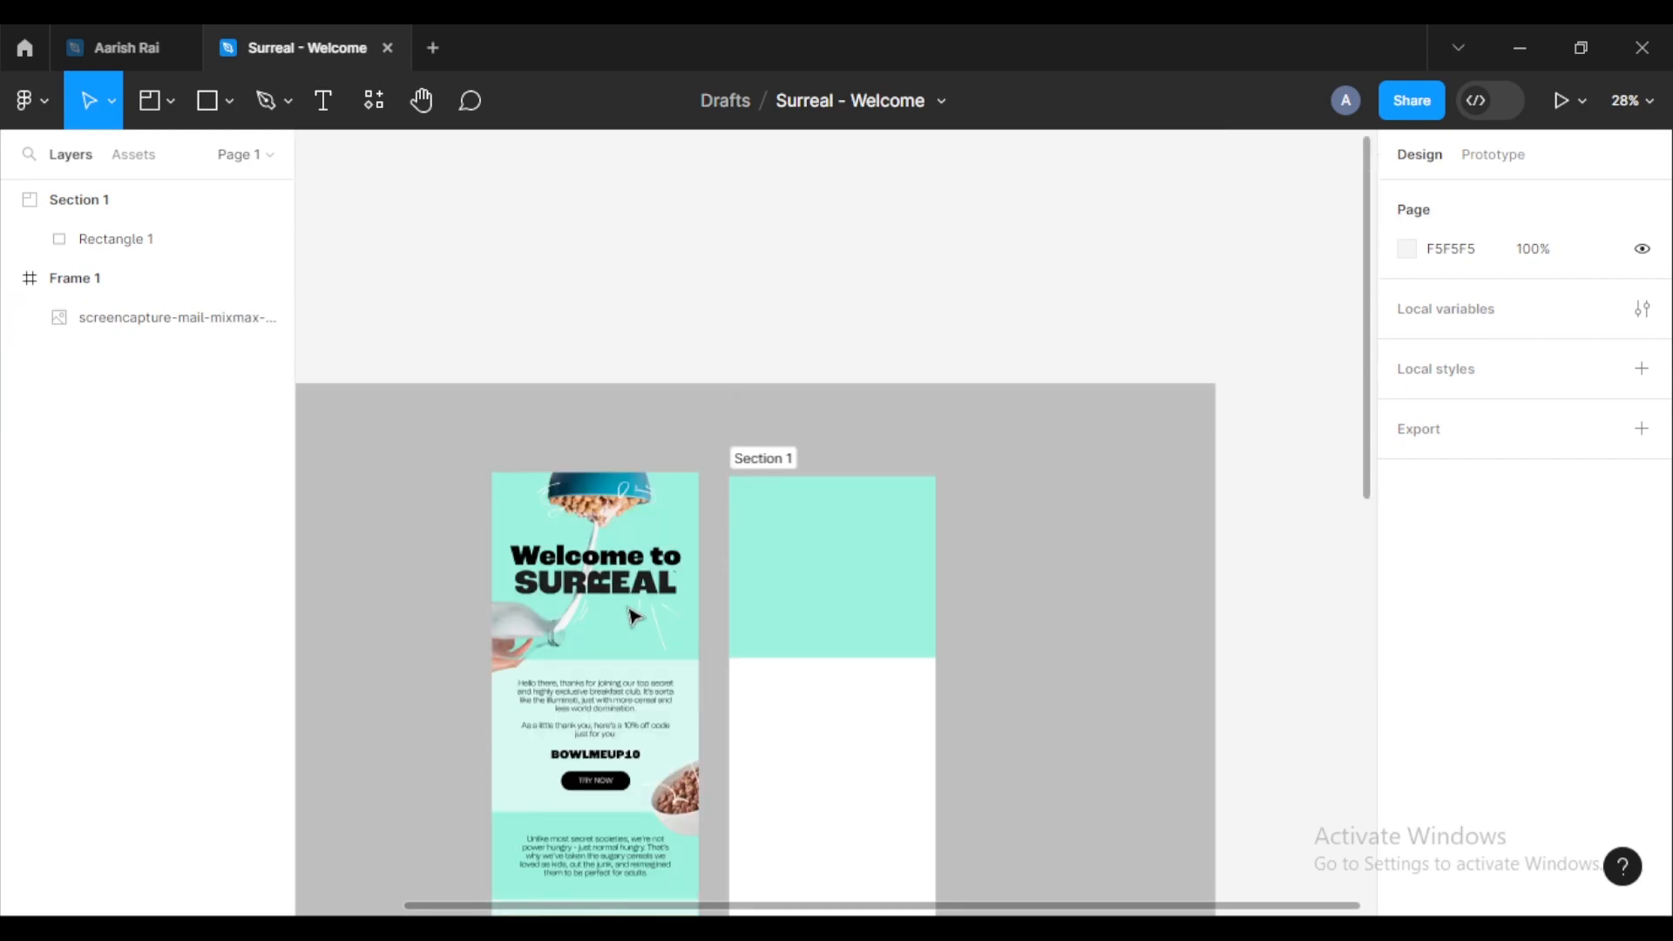
scroll(640, 590, "down", 3)
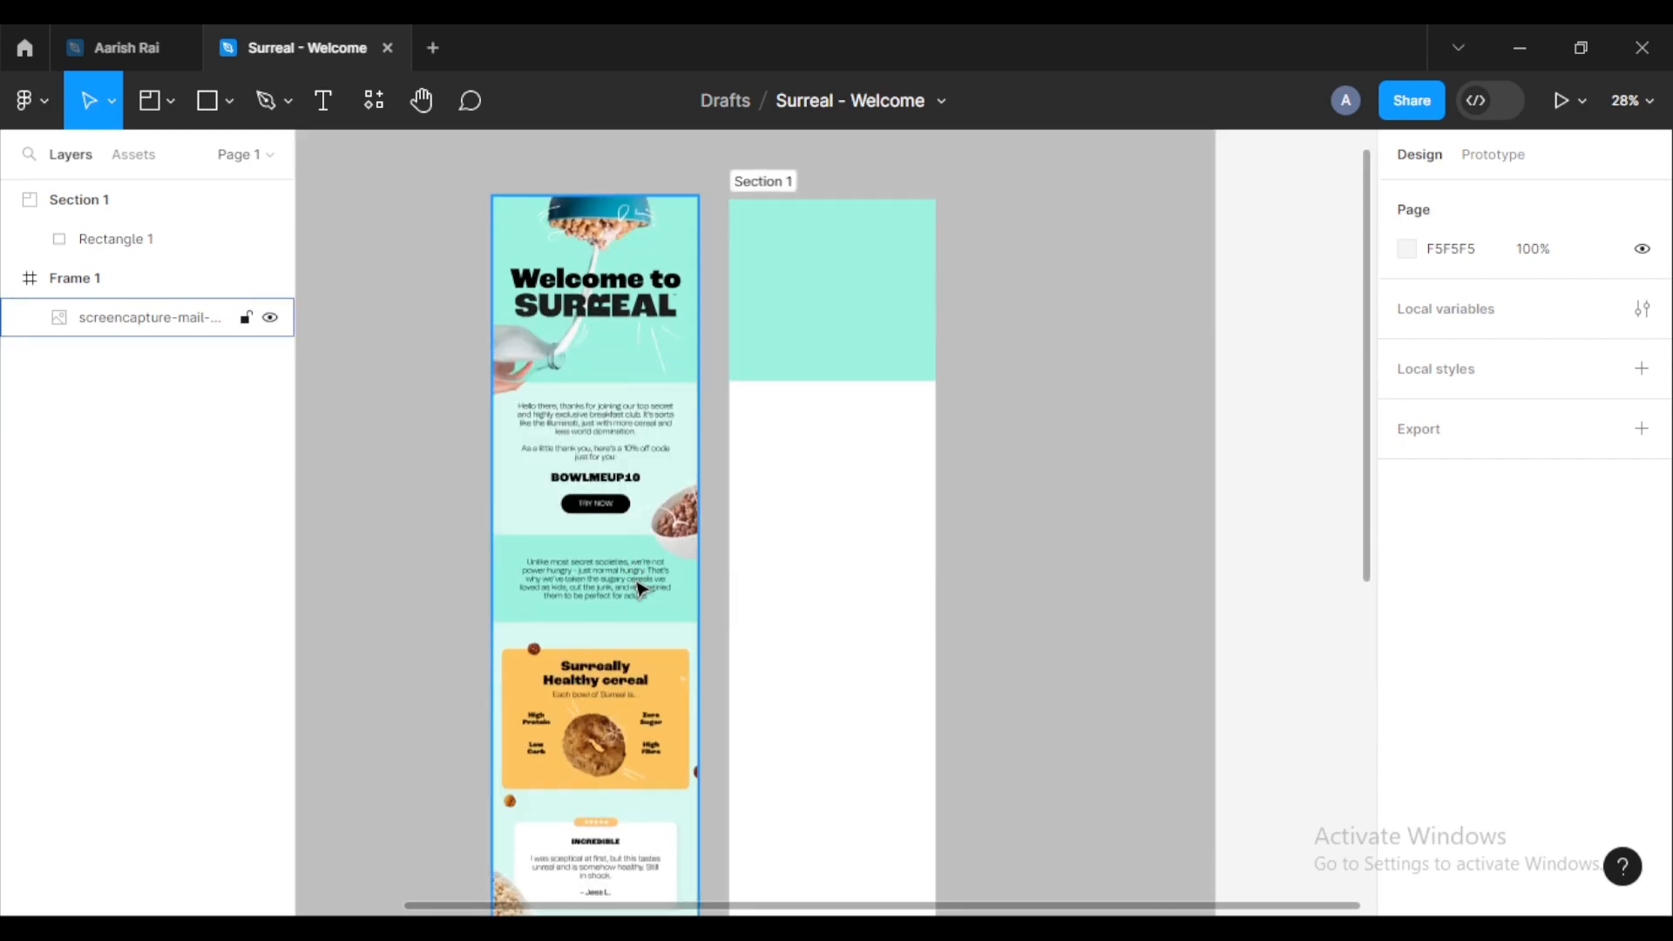
left_click(831, 337)
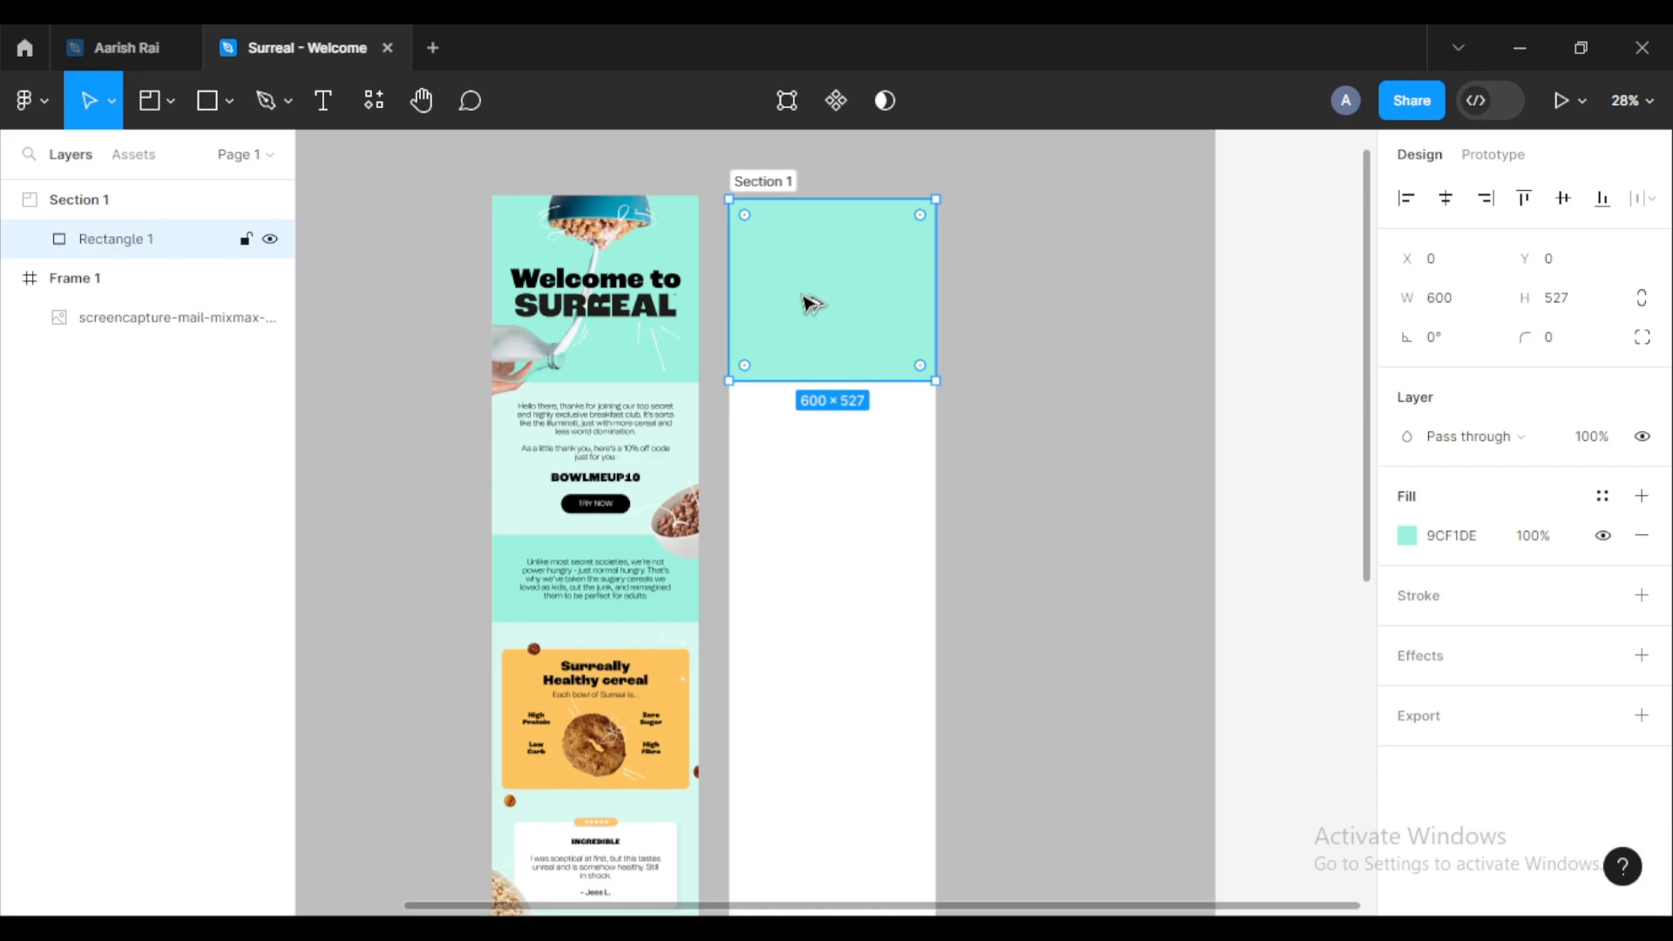
left_click_drag(810, 303, 810, 488)
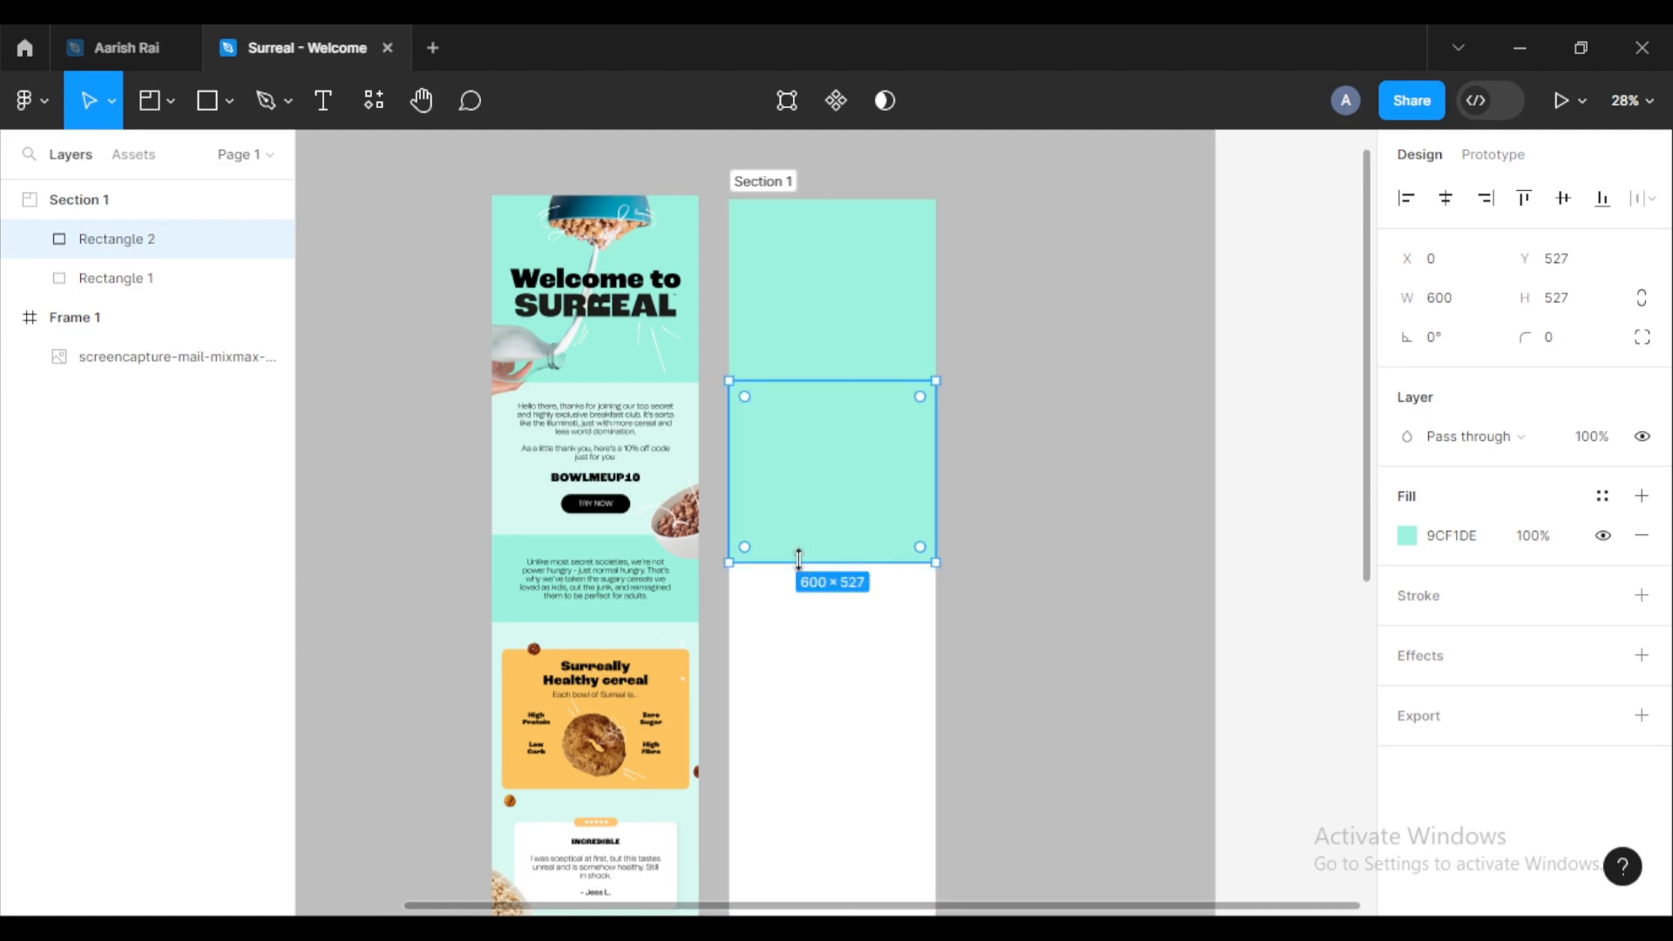
left_click_drag(795, 552, 795, 533)
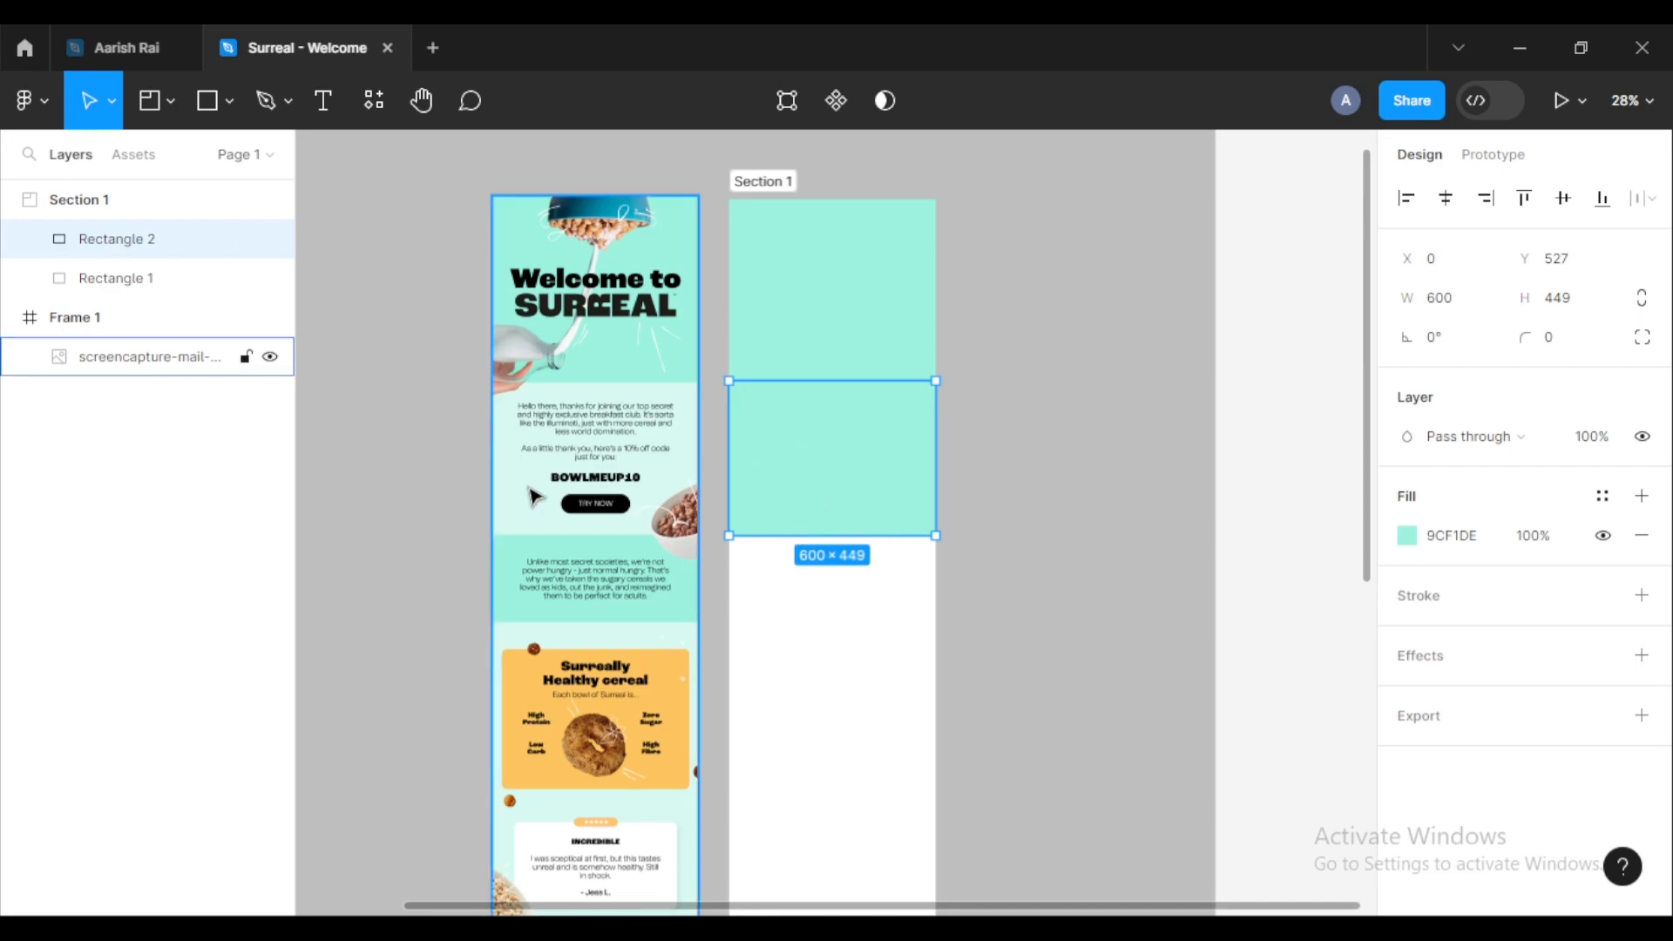
Step: Fill the second rectangle with the pale mint D8F9F2 sampled from the reference's intro text section
left_click(1417, 540)
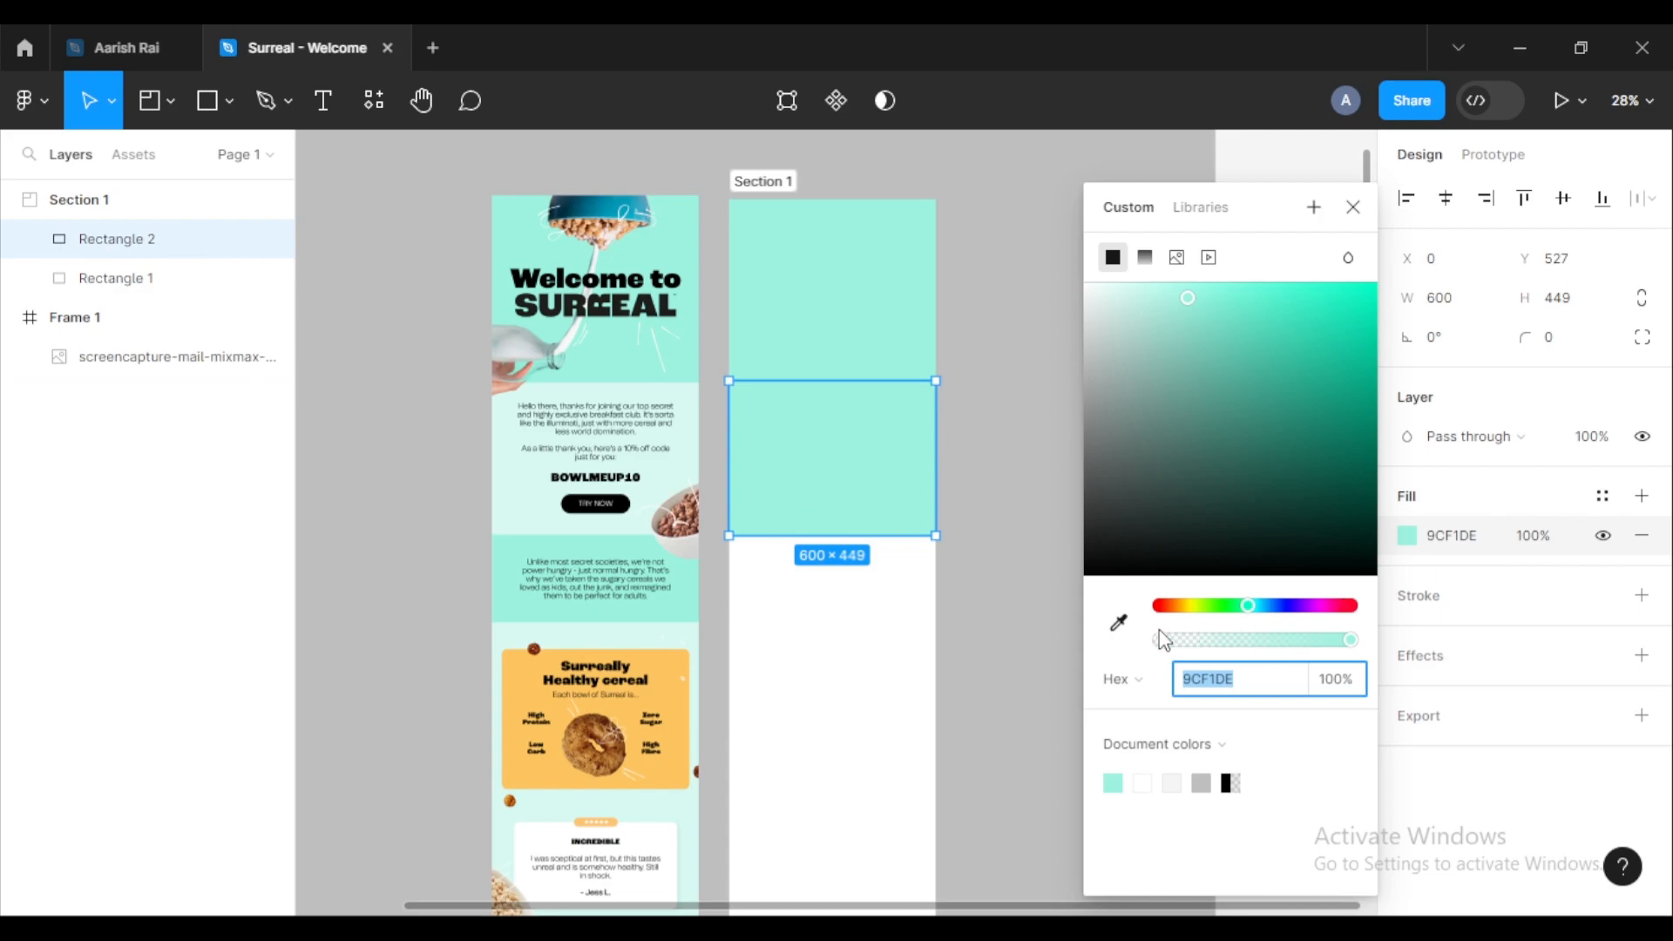
left_click(1119, 624)
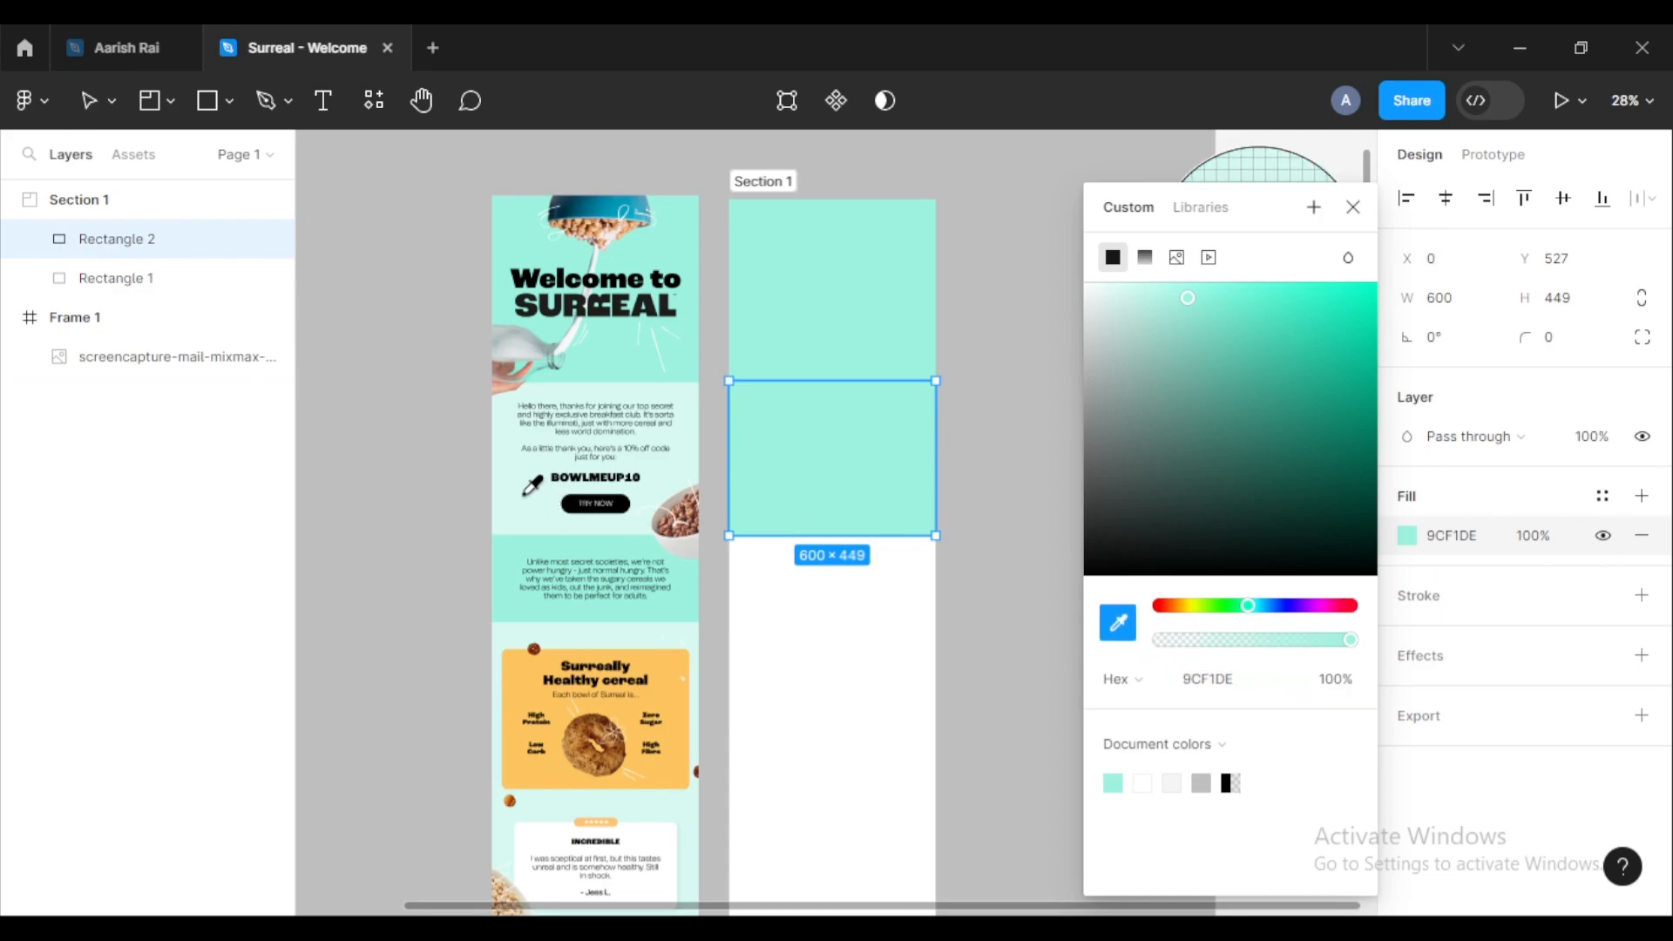
left_click(525, 493)
left_click(1352, 207)
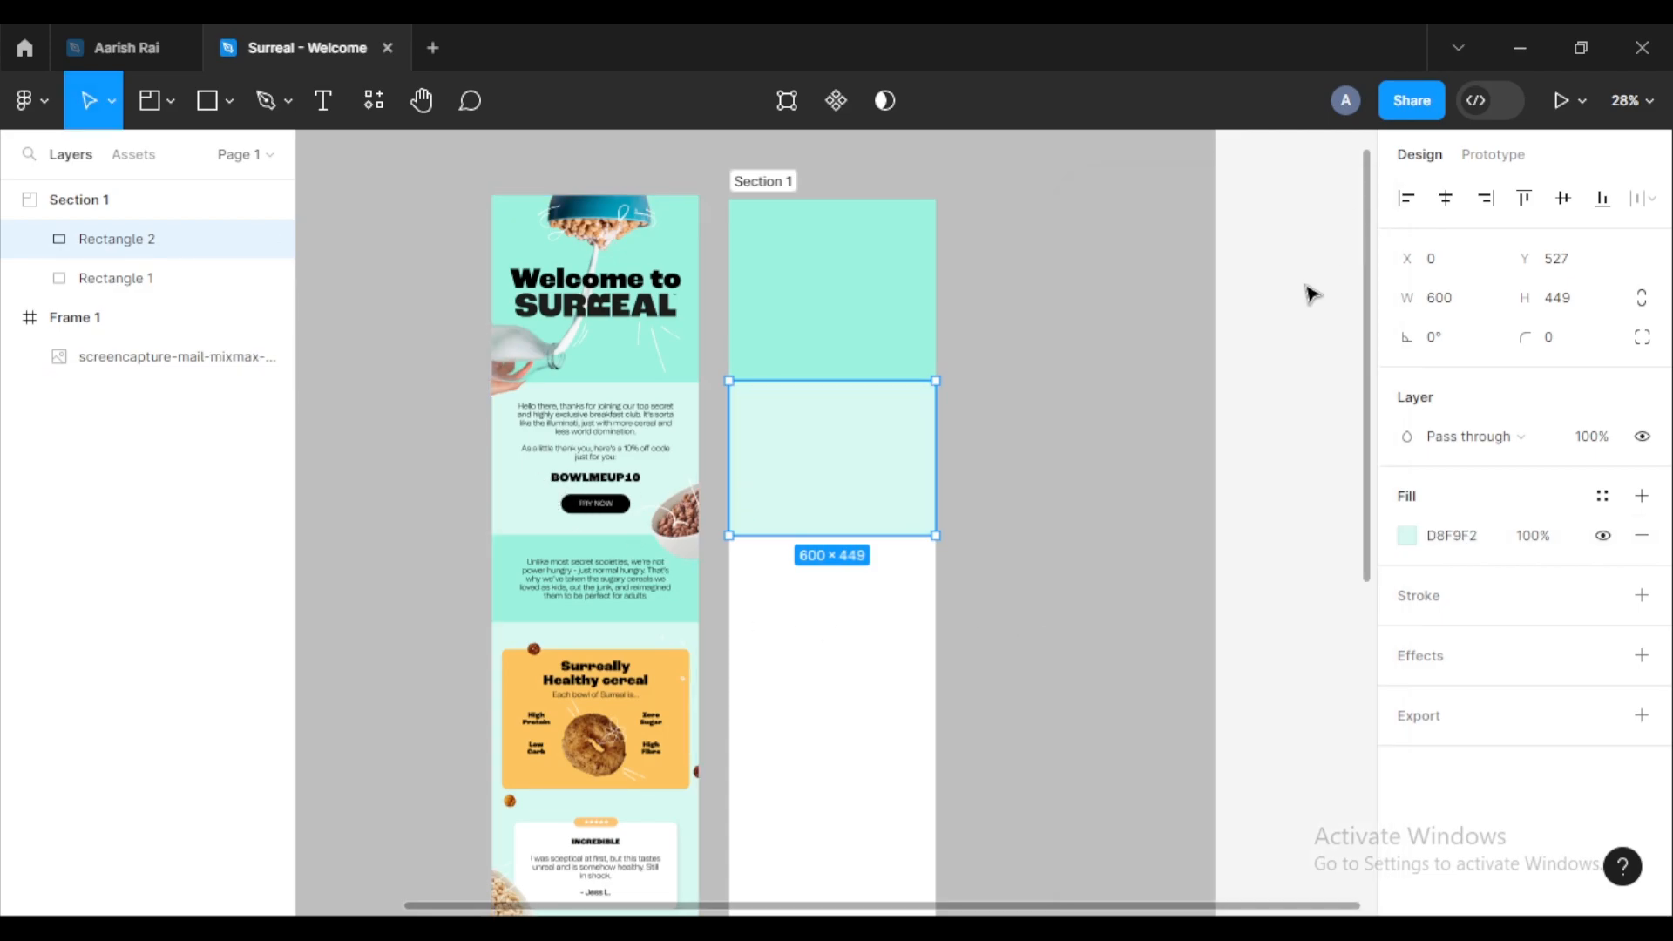
left_click(1063, 526)
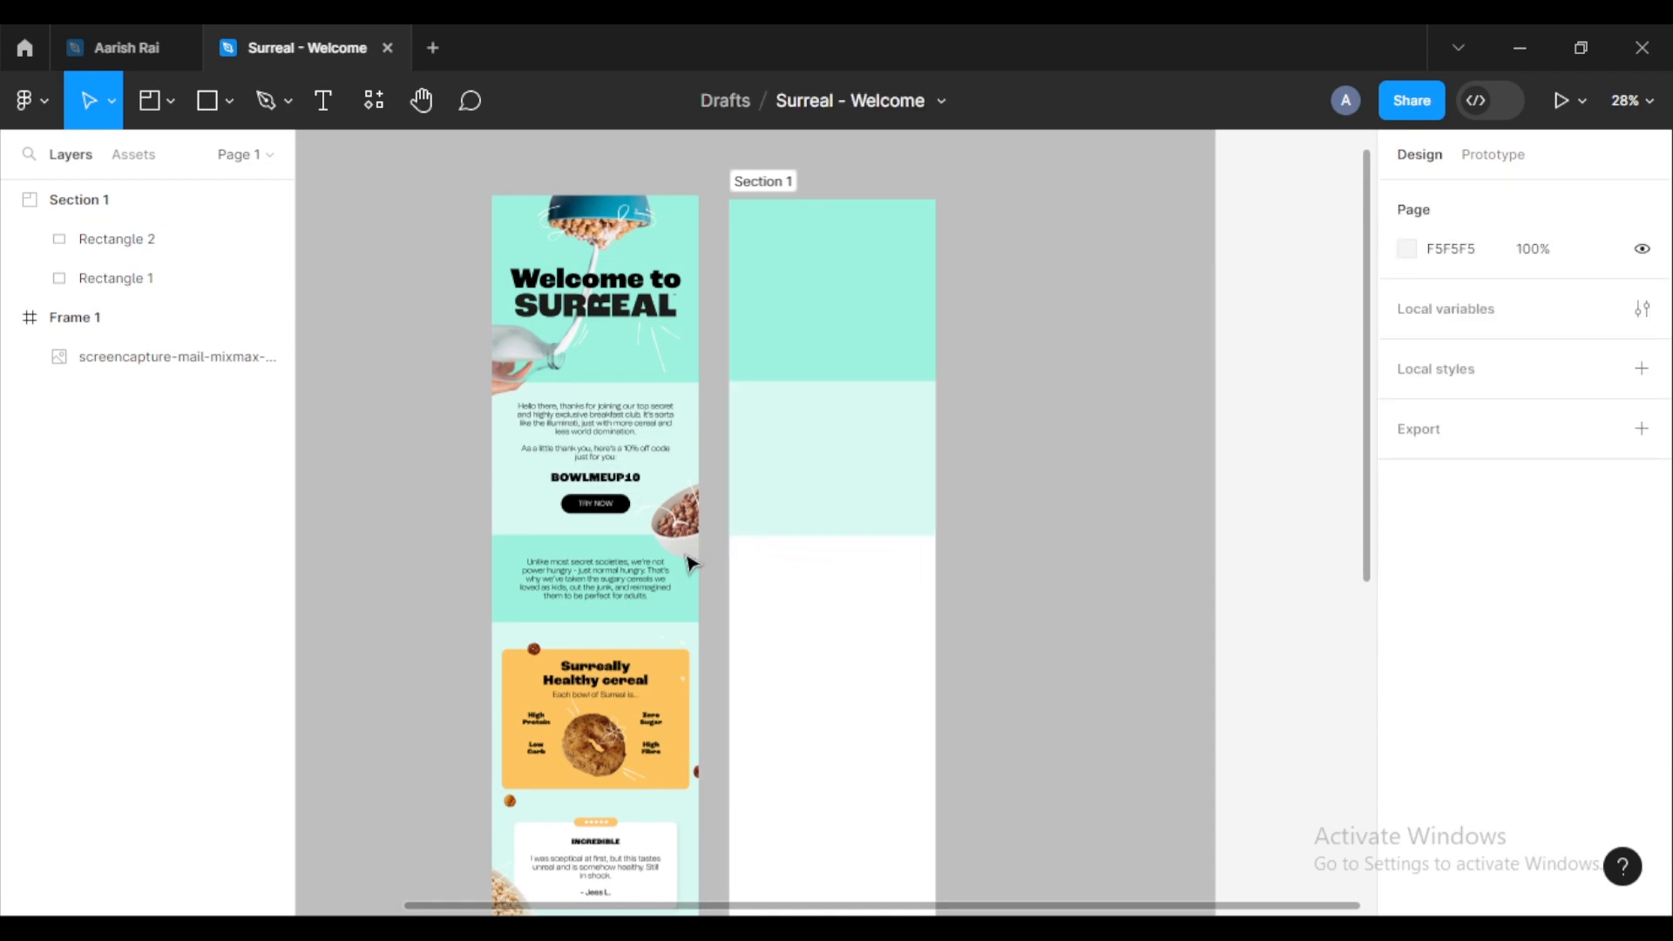
Step: Duplicate the hero rectangle below the pale mint block and shorten the copy to a height of about 242
left_click(868, 346)
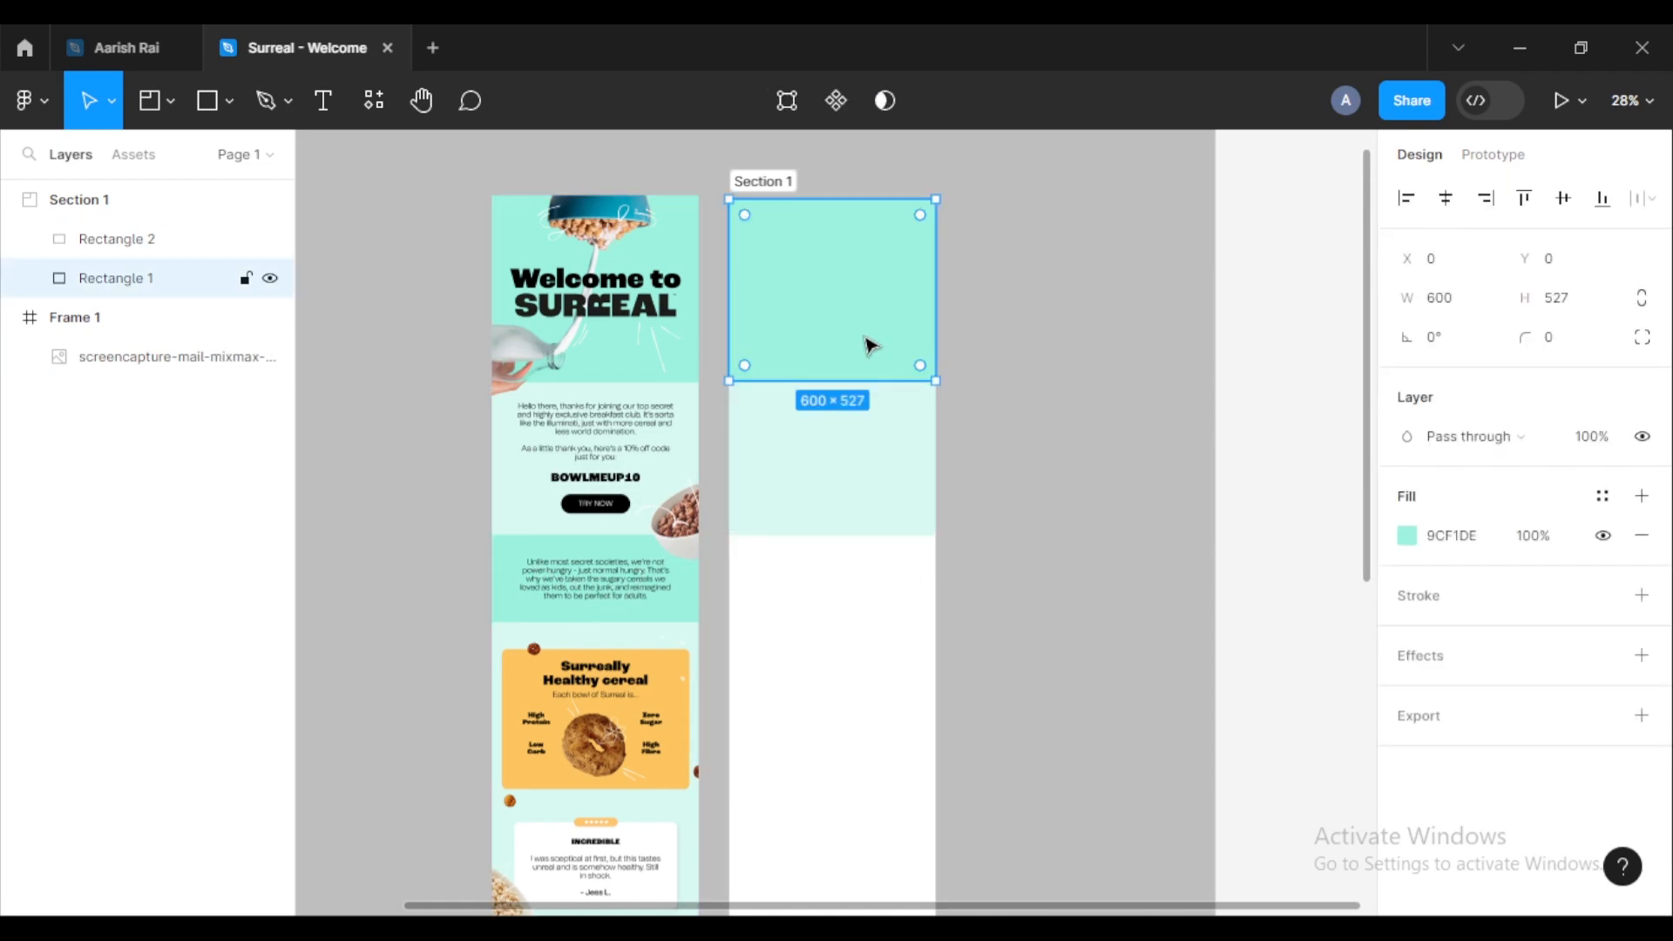
left_click_drag(868, 346, 853, 619, "alt")
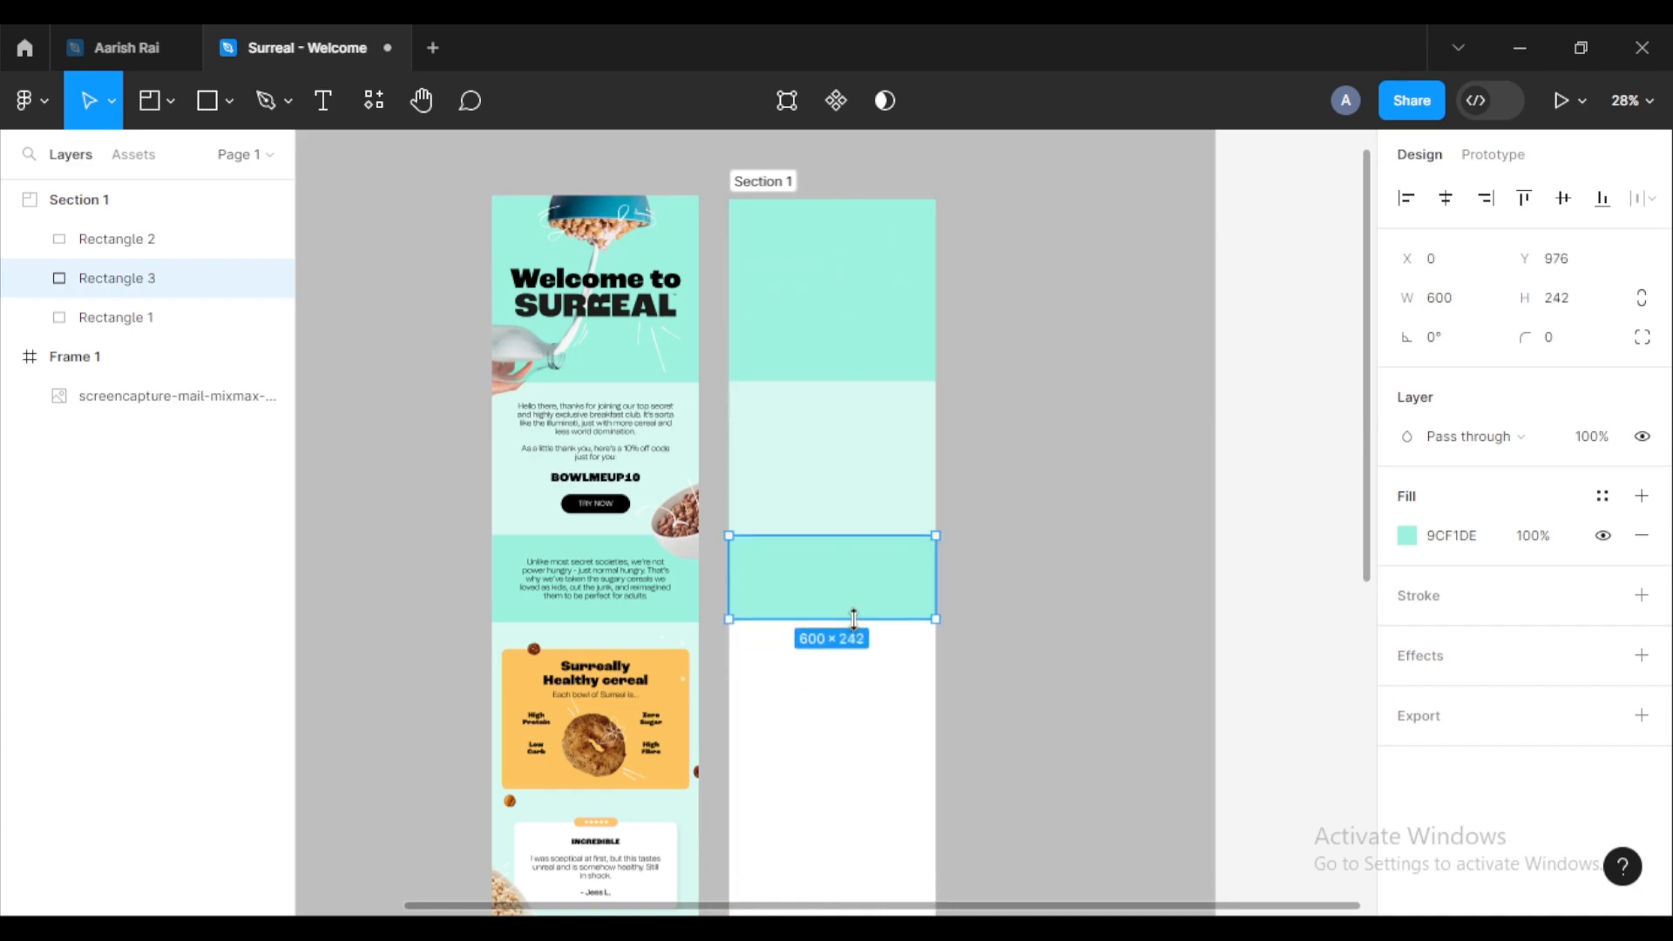
left_click(823, 693)
Step: Duplicate the pale mint rectangle below the third block and extend the copy to a height of about 924 for the product and review area
scroll(794, 669, "down", 2)
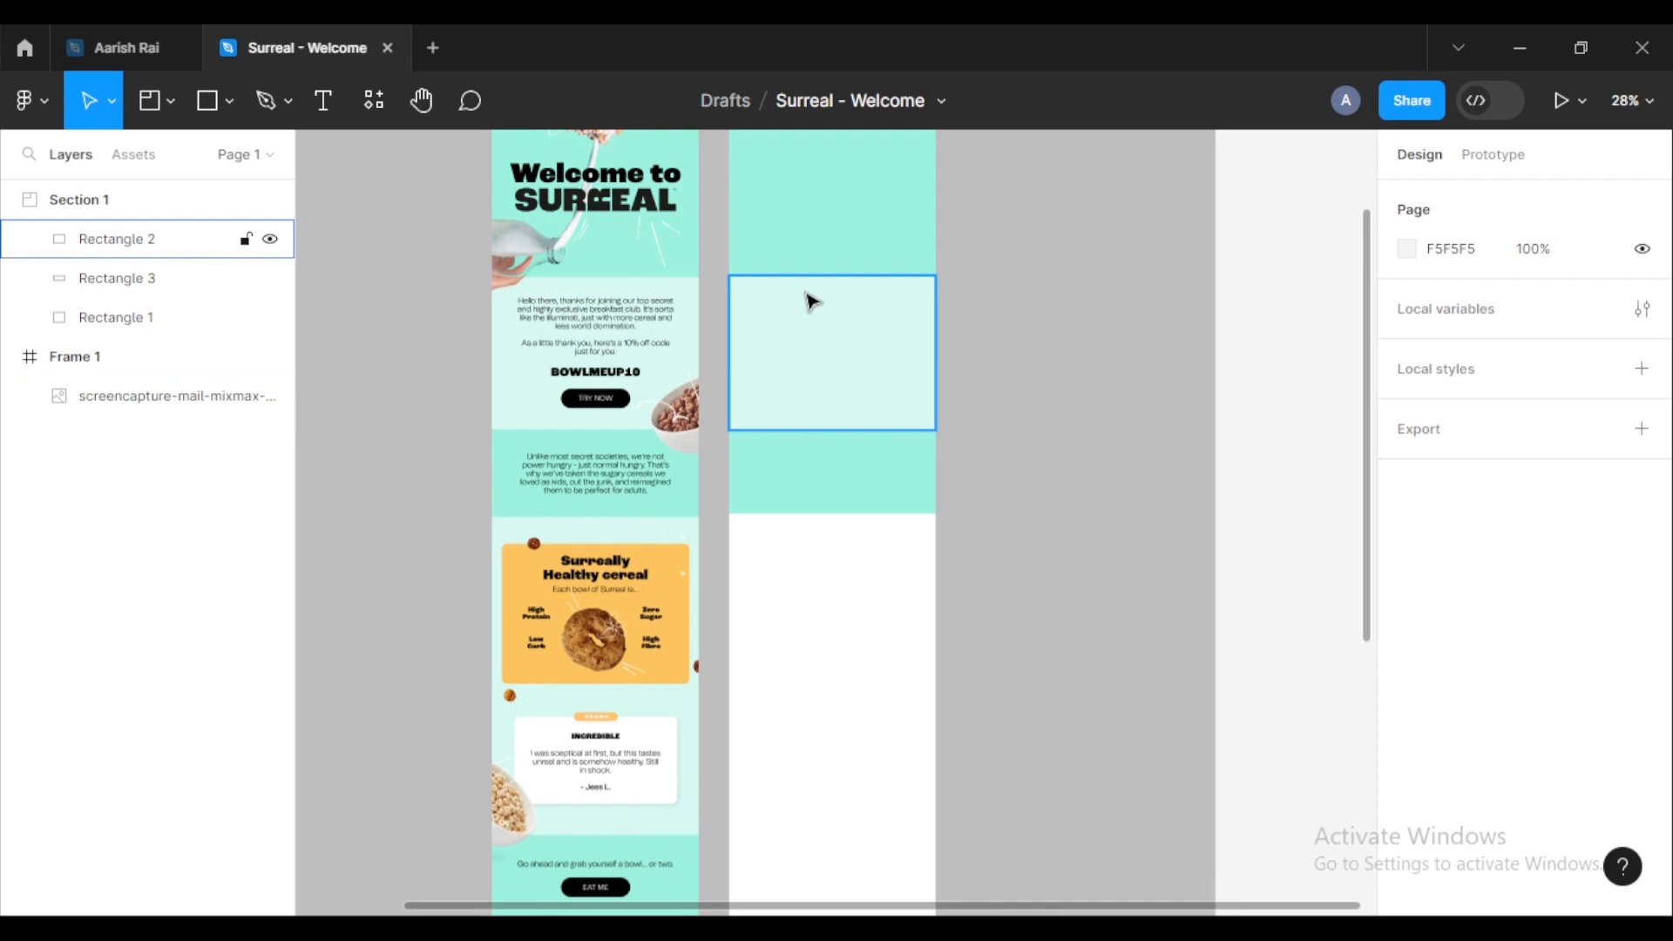
left_click(825, 370)
left_click_drag(828, 393, 828, 613)
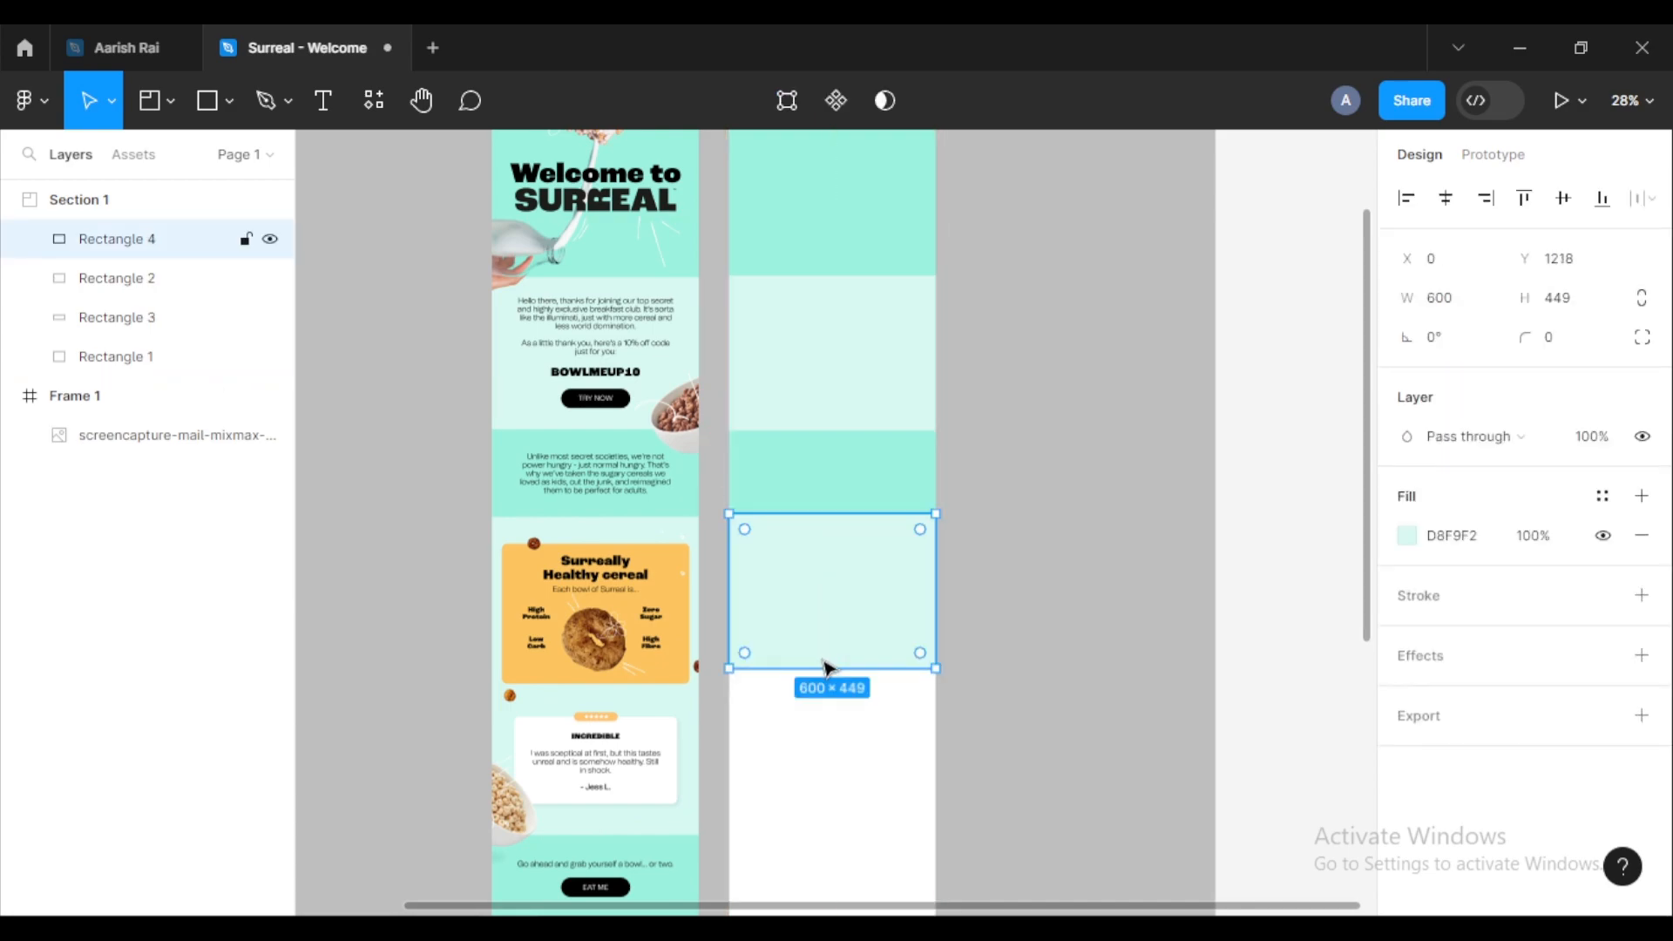
left_click_drag(821, 672, 822, 834)
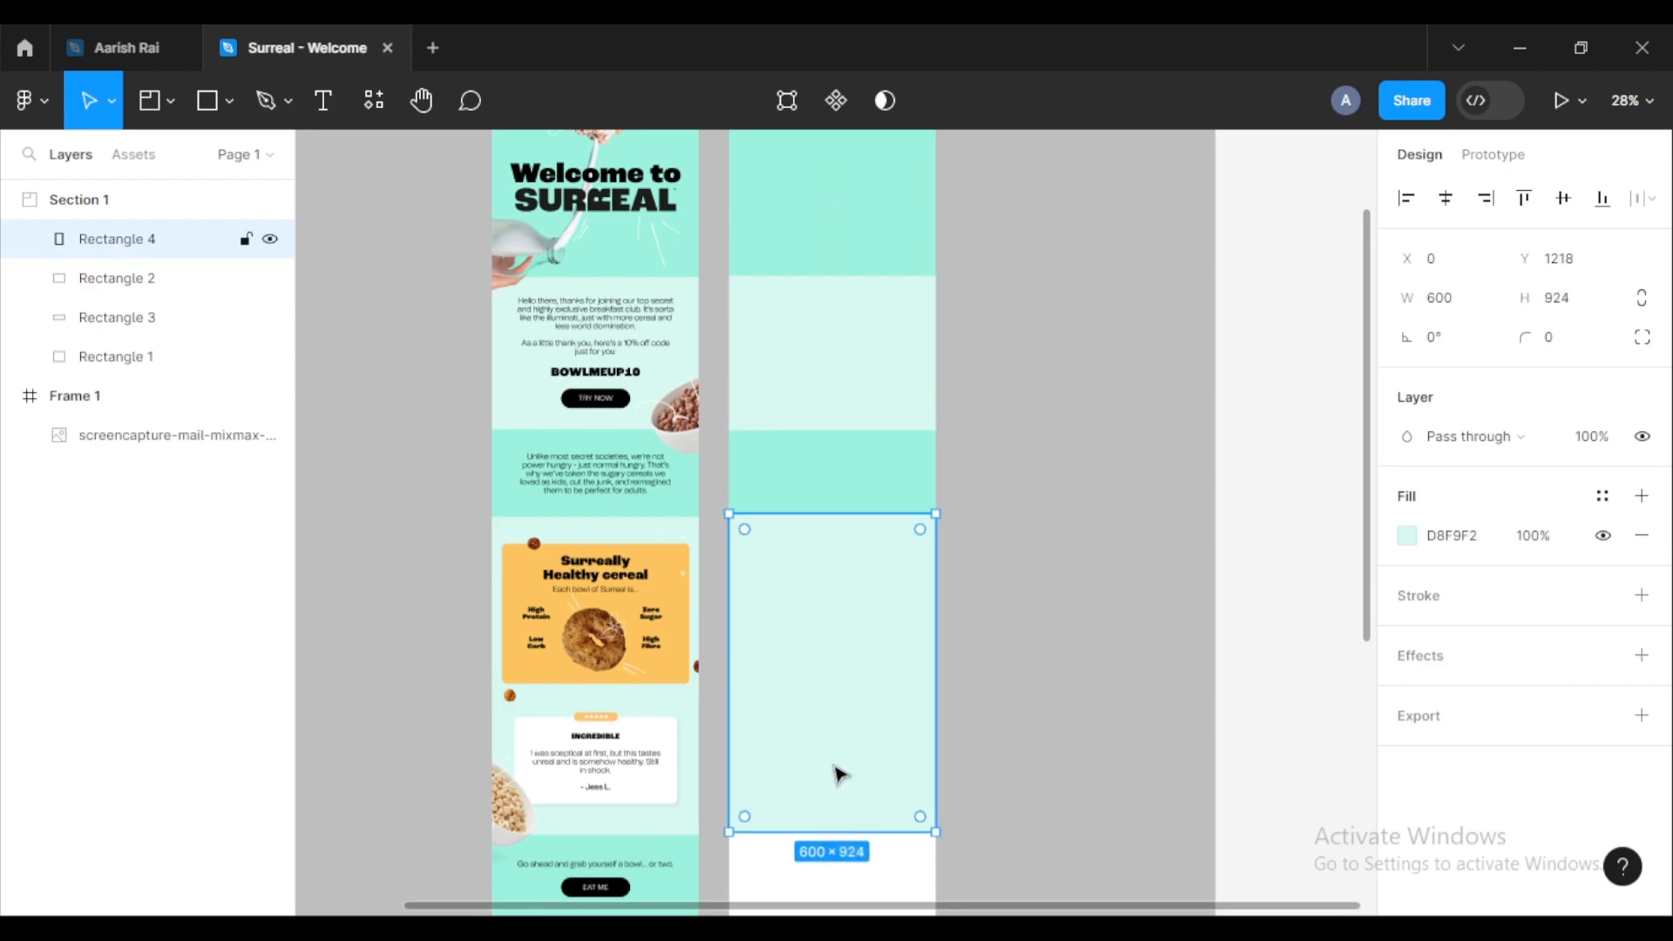
scroll(841, 758, "down", 2)
scroll(671, 761, "down", 7)
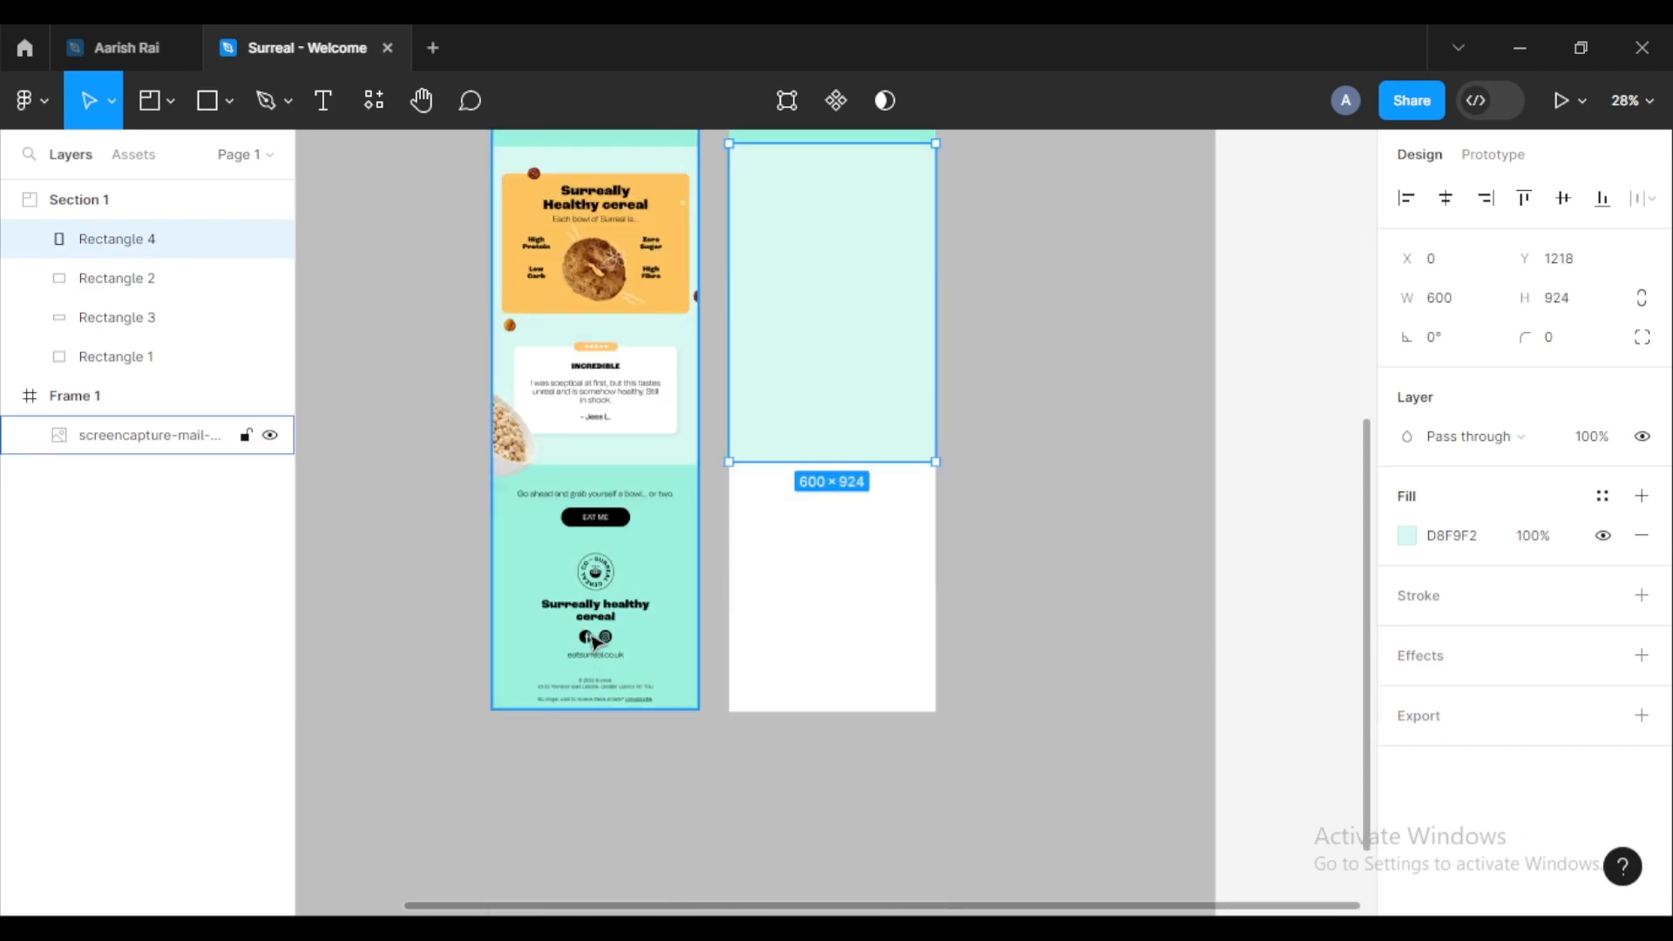
scroll(792, 571, "up", 5)
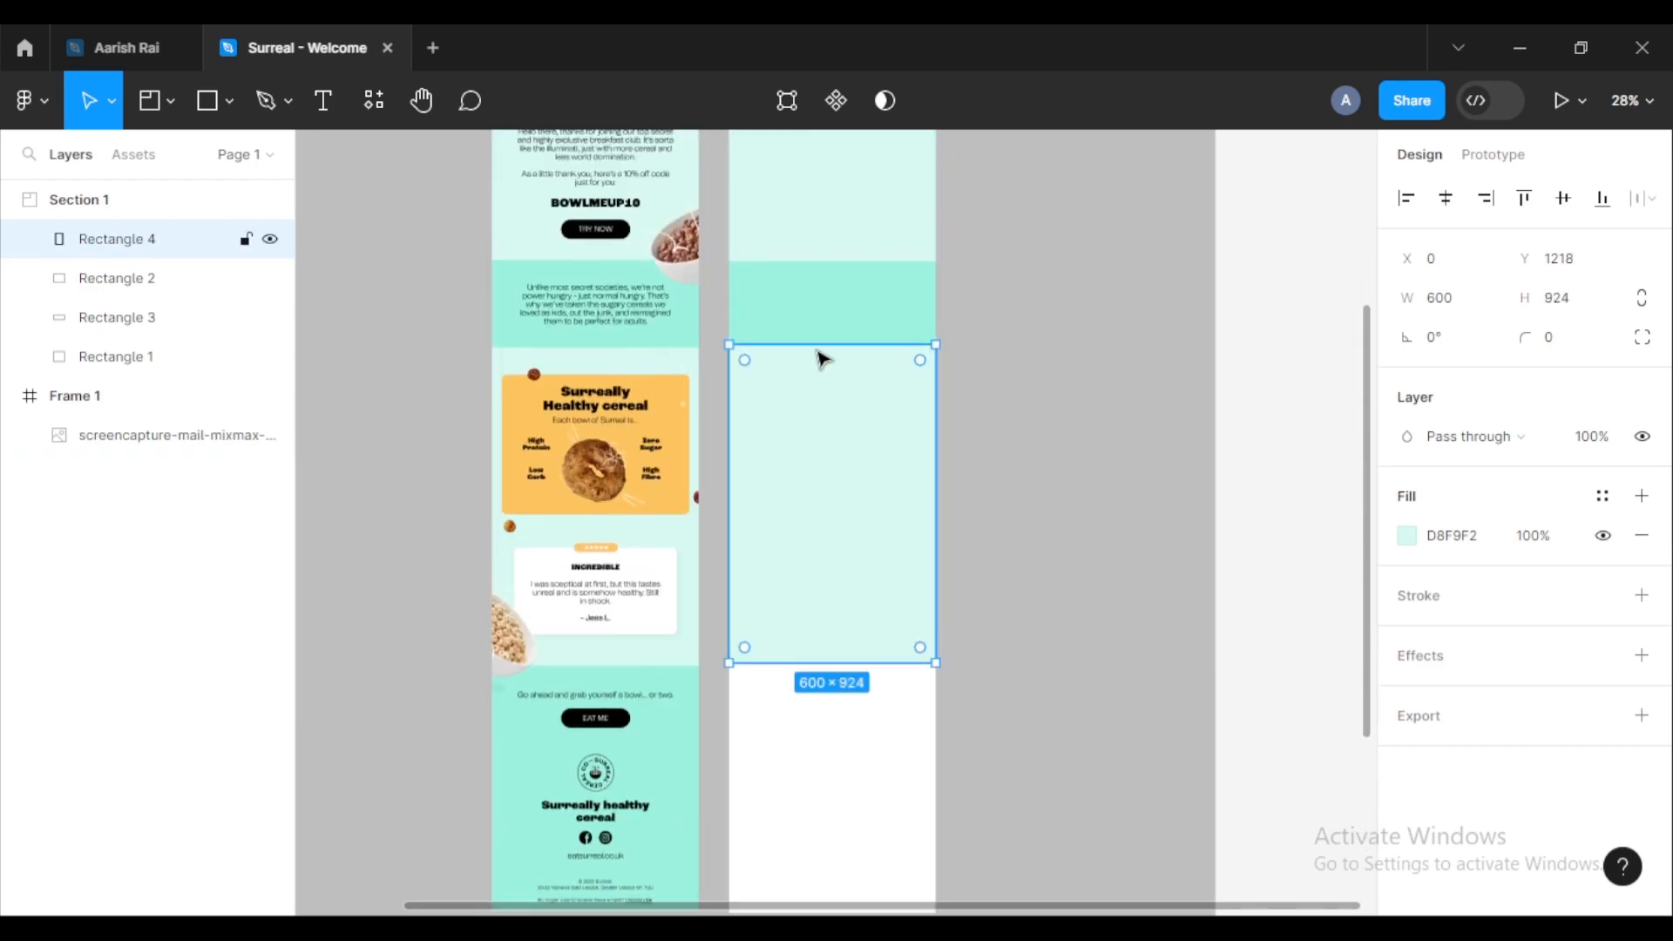
Step: Duplicate the 242-high mint rectangle below the pale mint product area and extend the copy down to the section's bottom edge
left_click(821, 314)
left_click_drag(823, 311, 823, 710)
scroll(822, 710, "down", 6)
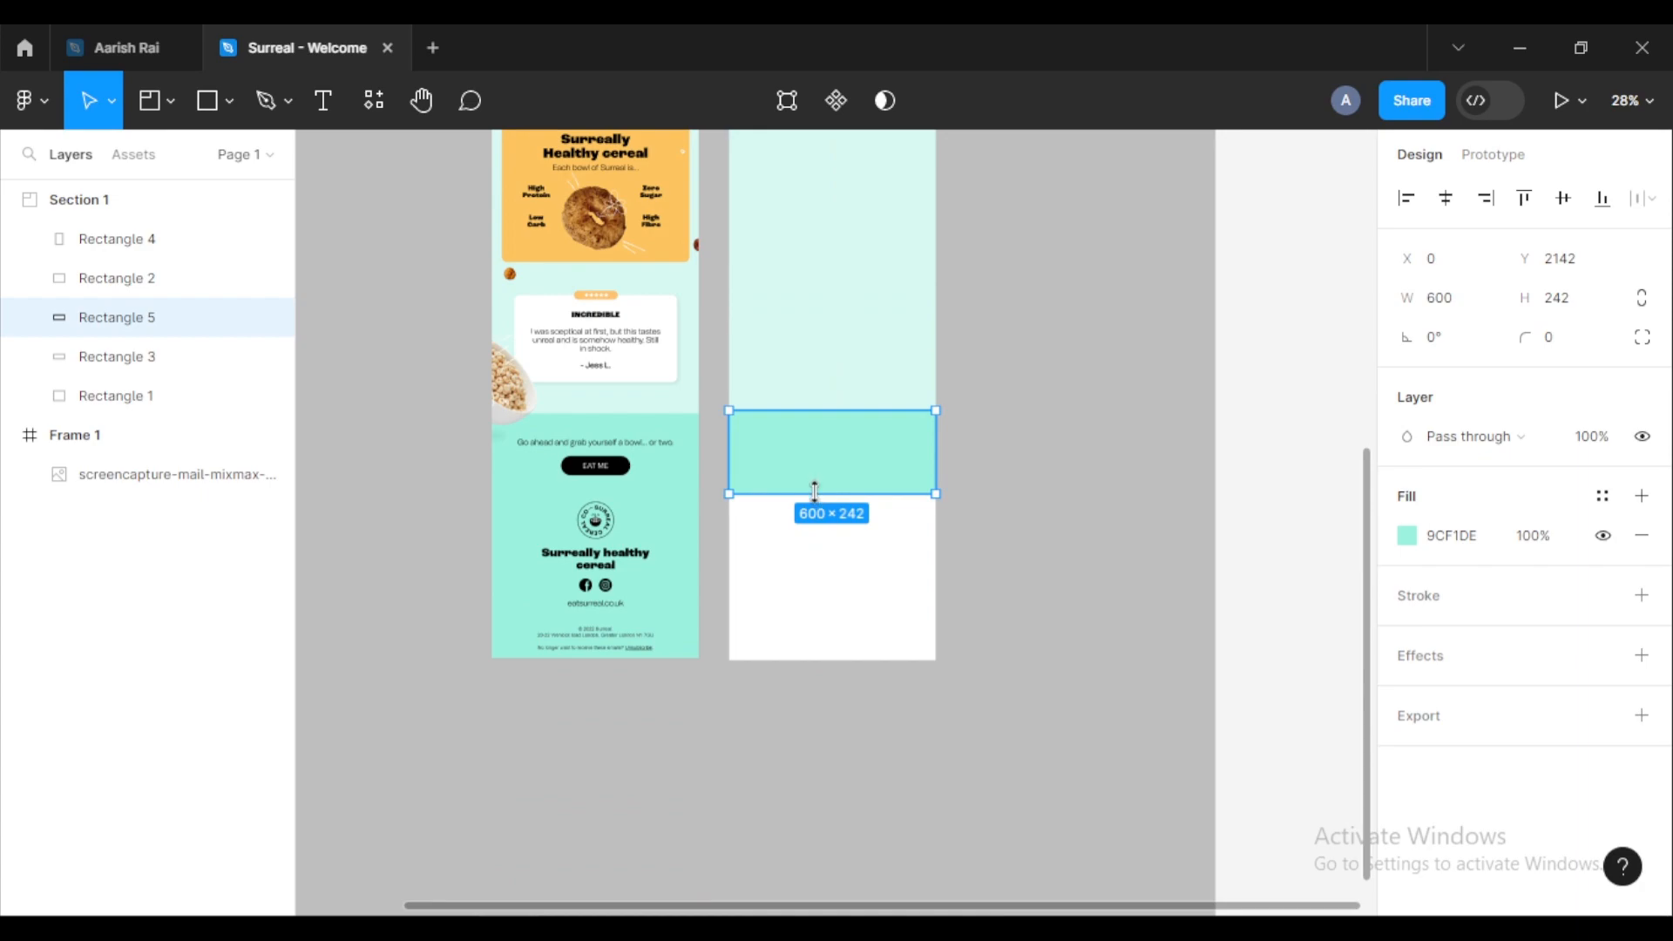
left_click_drag(815, 490, 811, 656)
left_click(991, 584)
Step: Import the "Welcome to SURREAL" hero PNG from the Surreal image folder onto the grey frame
scroll(991, 582, "down", 1)
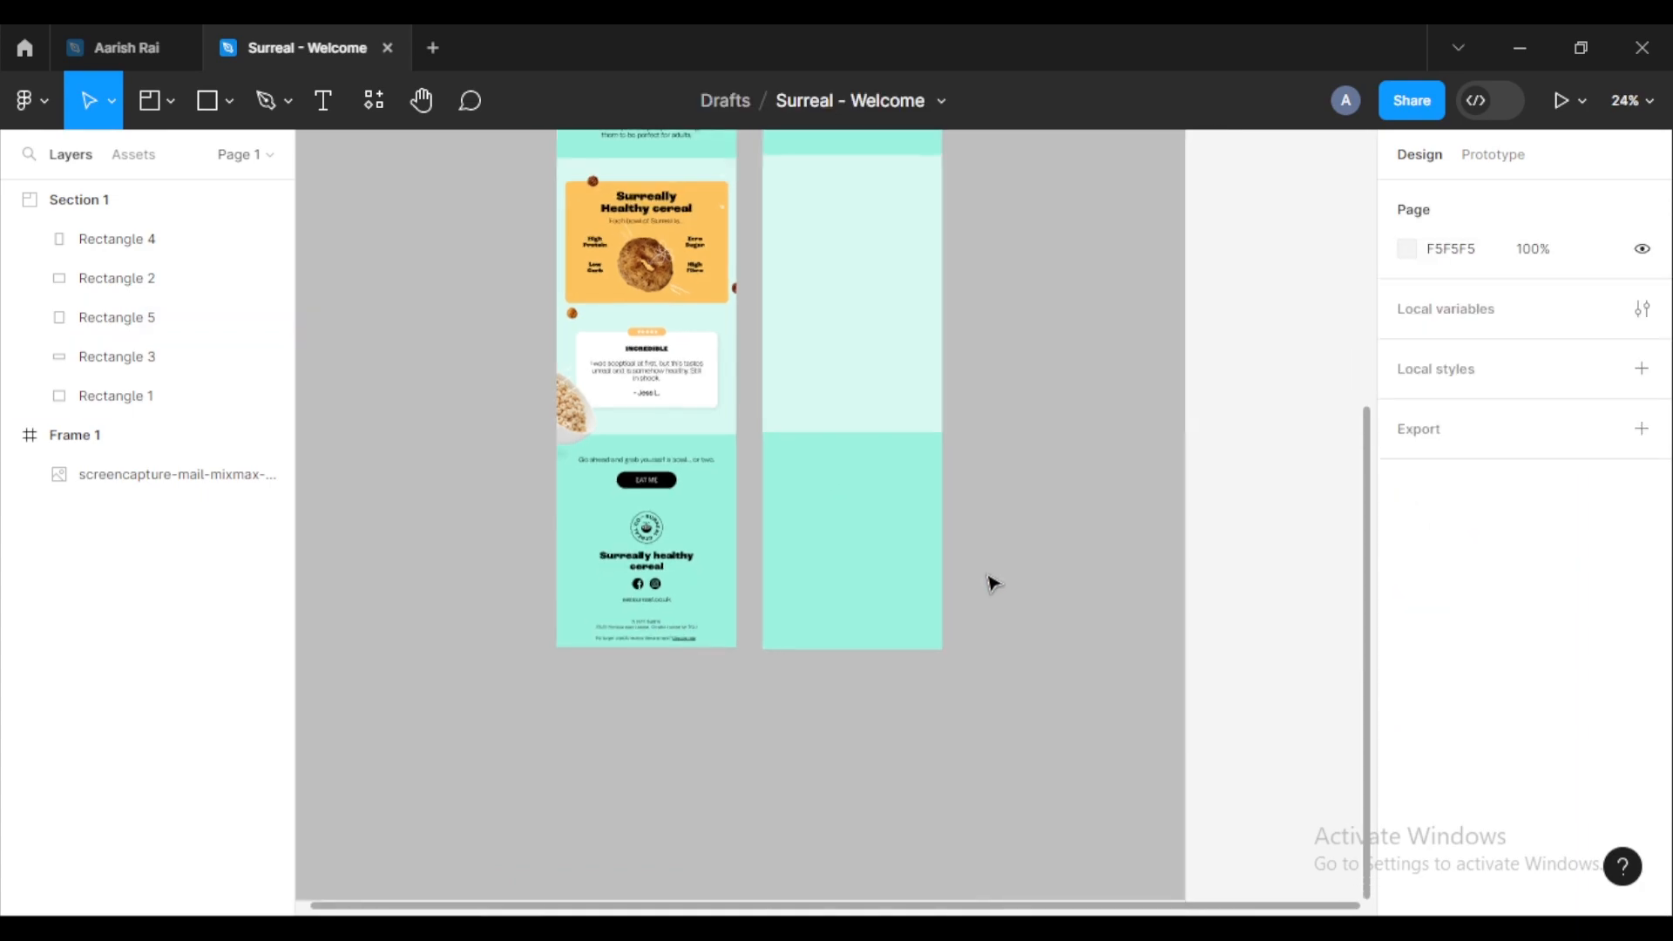
scroll(991, 582, "down", 2)
left_click_drag(1001, 415, 959, 668)
scroll(997, 540, "up", 1)
scroll(836, 523, "up", 3)
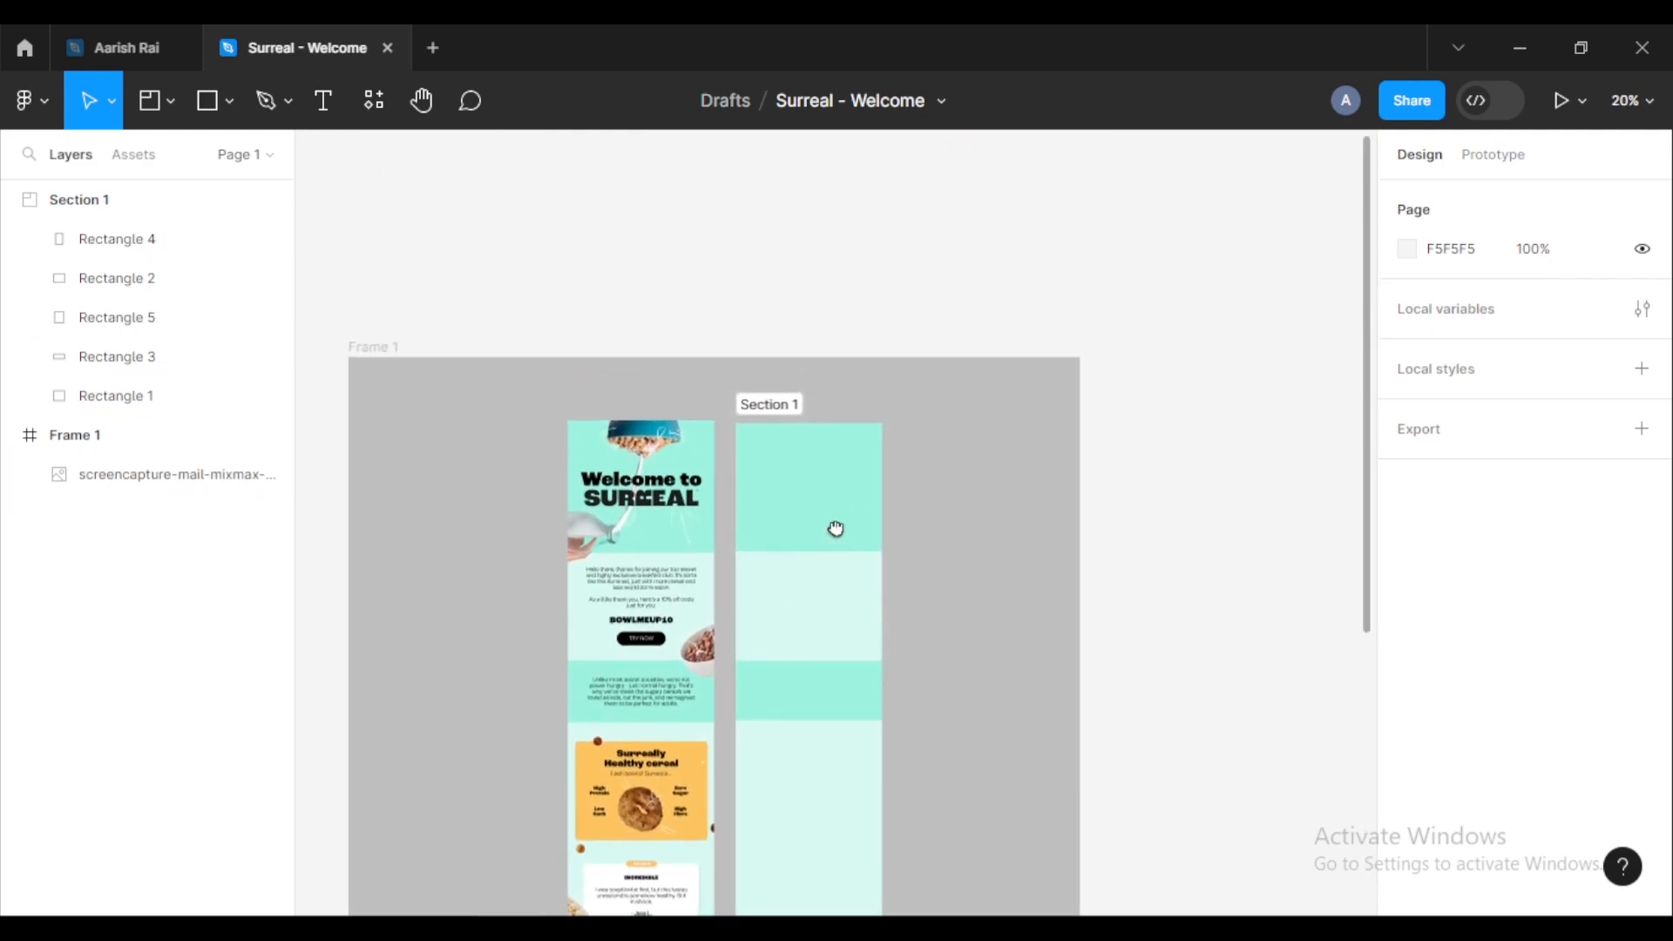
scroll(798, 491, "up", 2)
scroll(798, 490, "up", 1)
left_click_drag(752, 551, 820, 480)
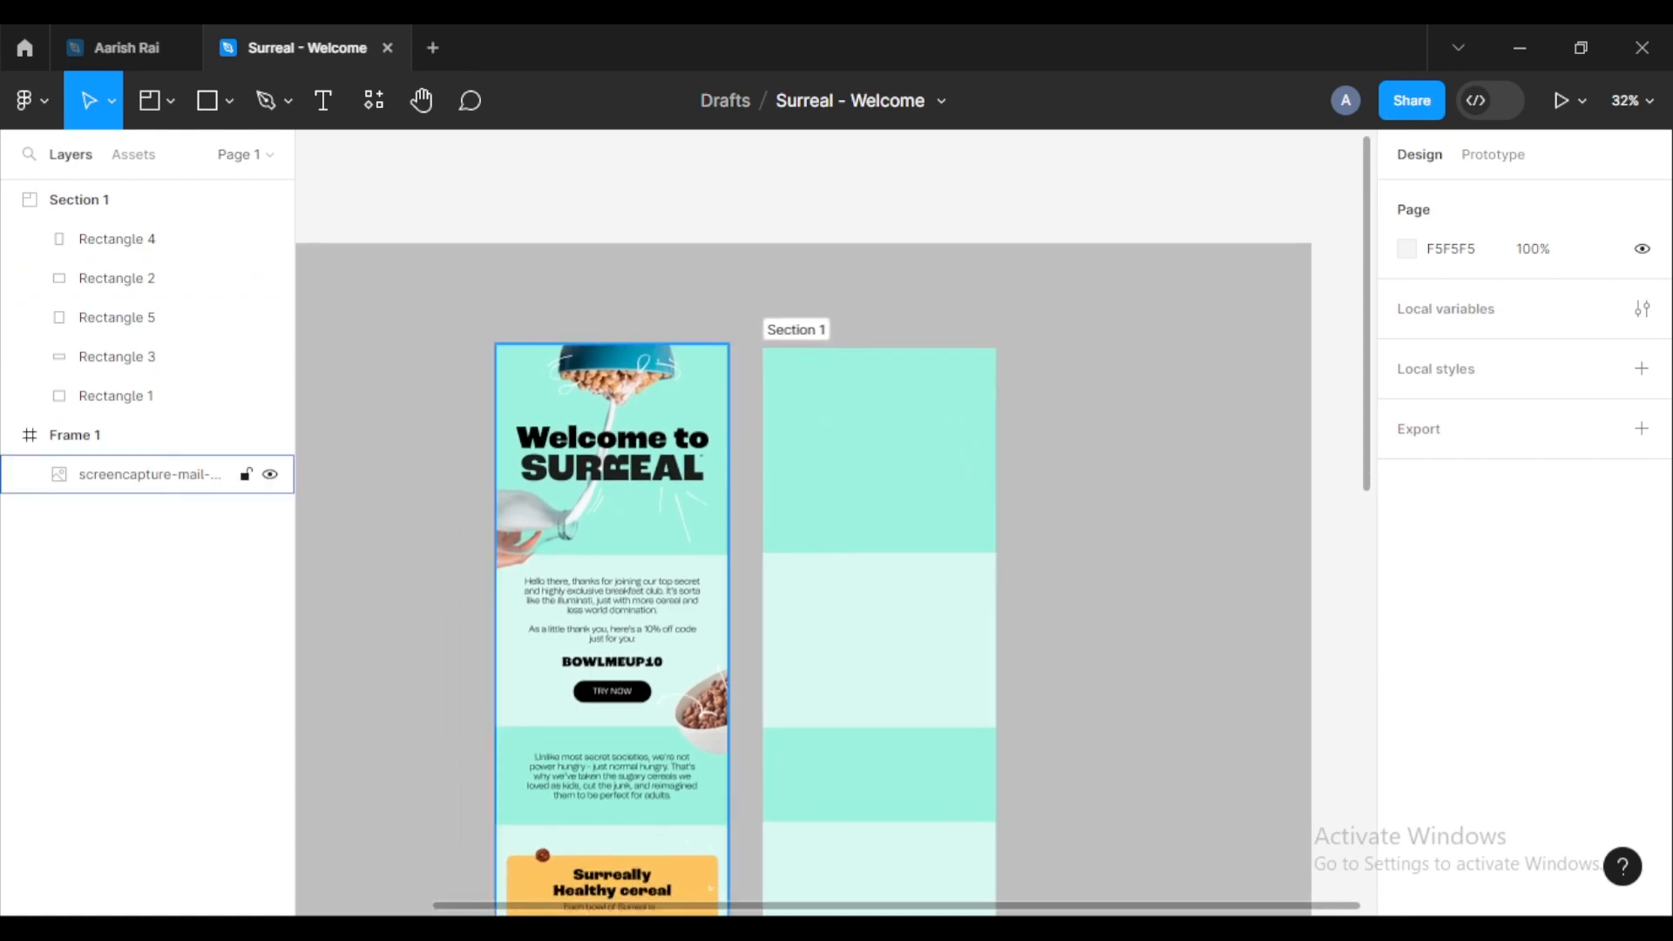
left_click(235, 932)
left_click(348, 856)
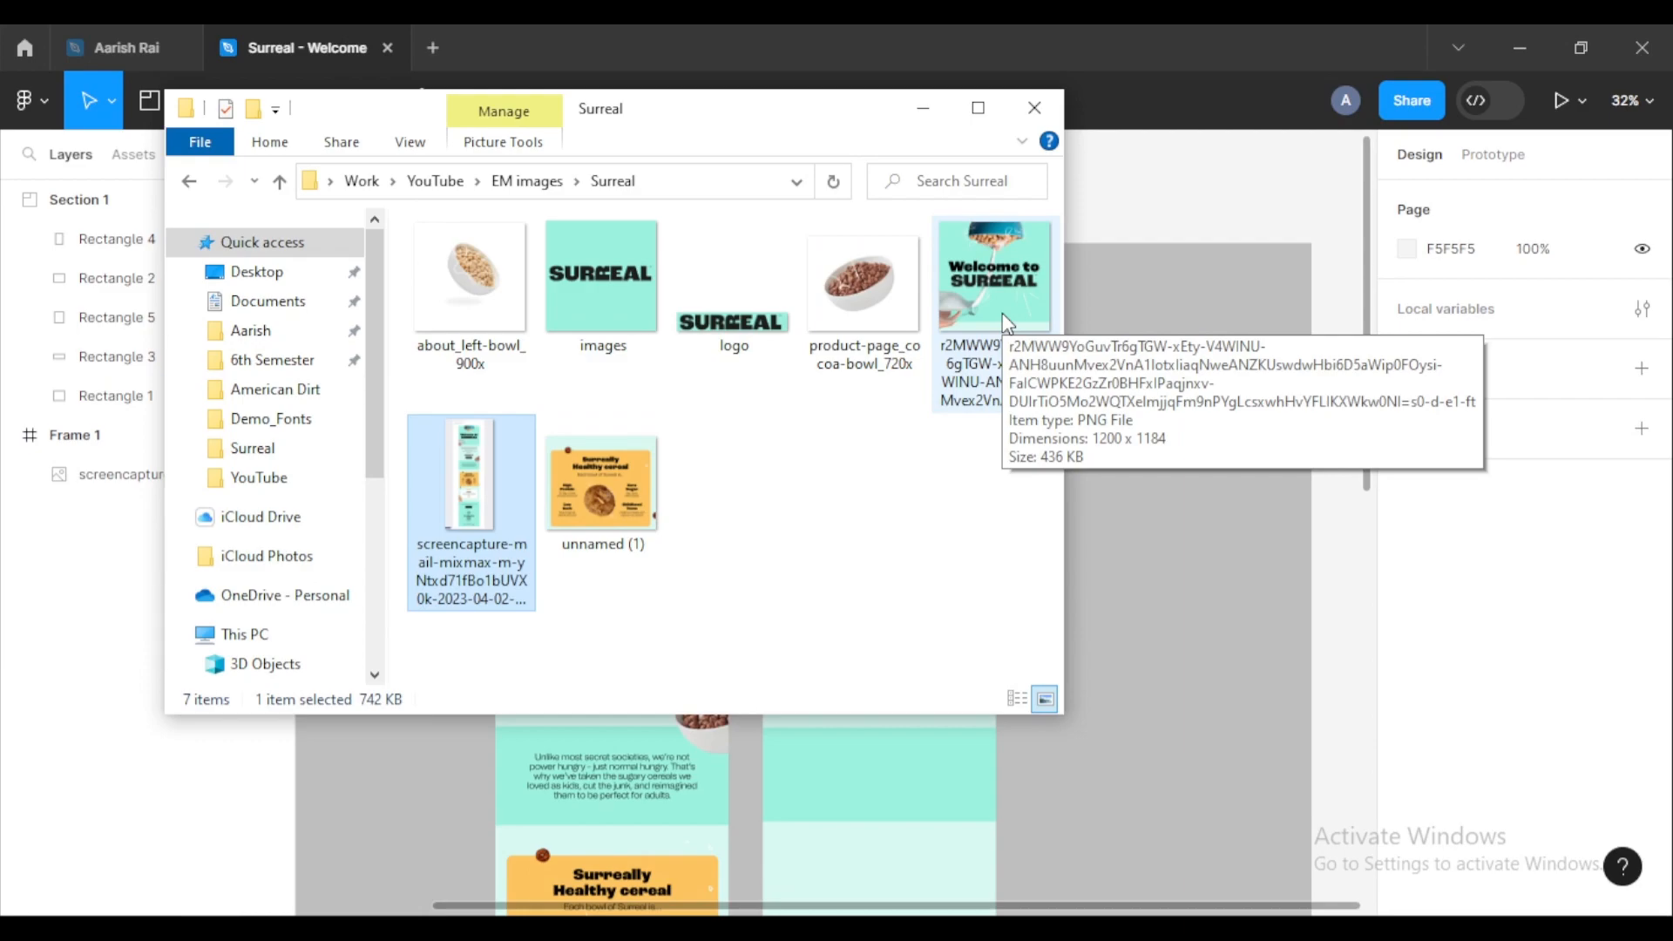
left_click_drag(1008, 324, 1122, 551)
Step: Move the imported hero image to the left side of the frame and scale it proportionally to a width of 600
scroll(1122, 550, "down", 3)
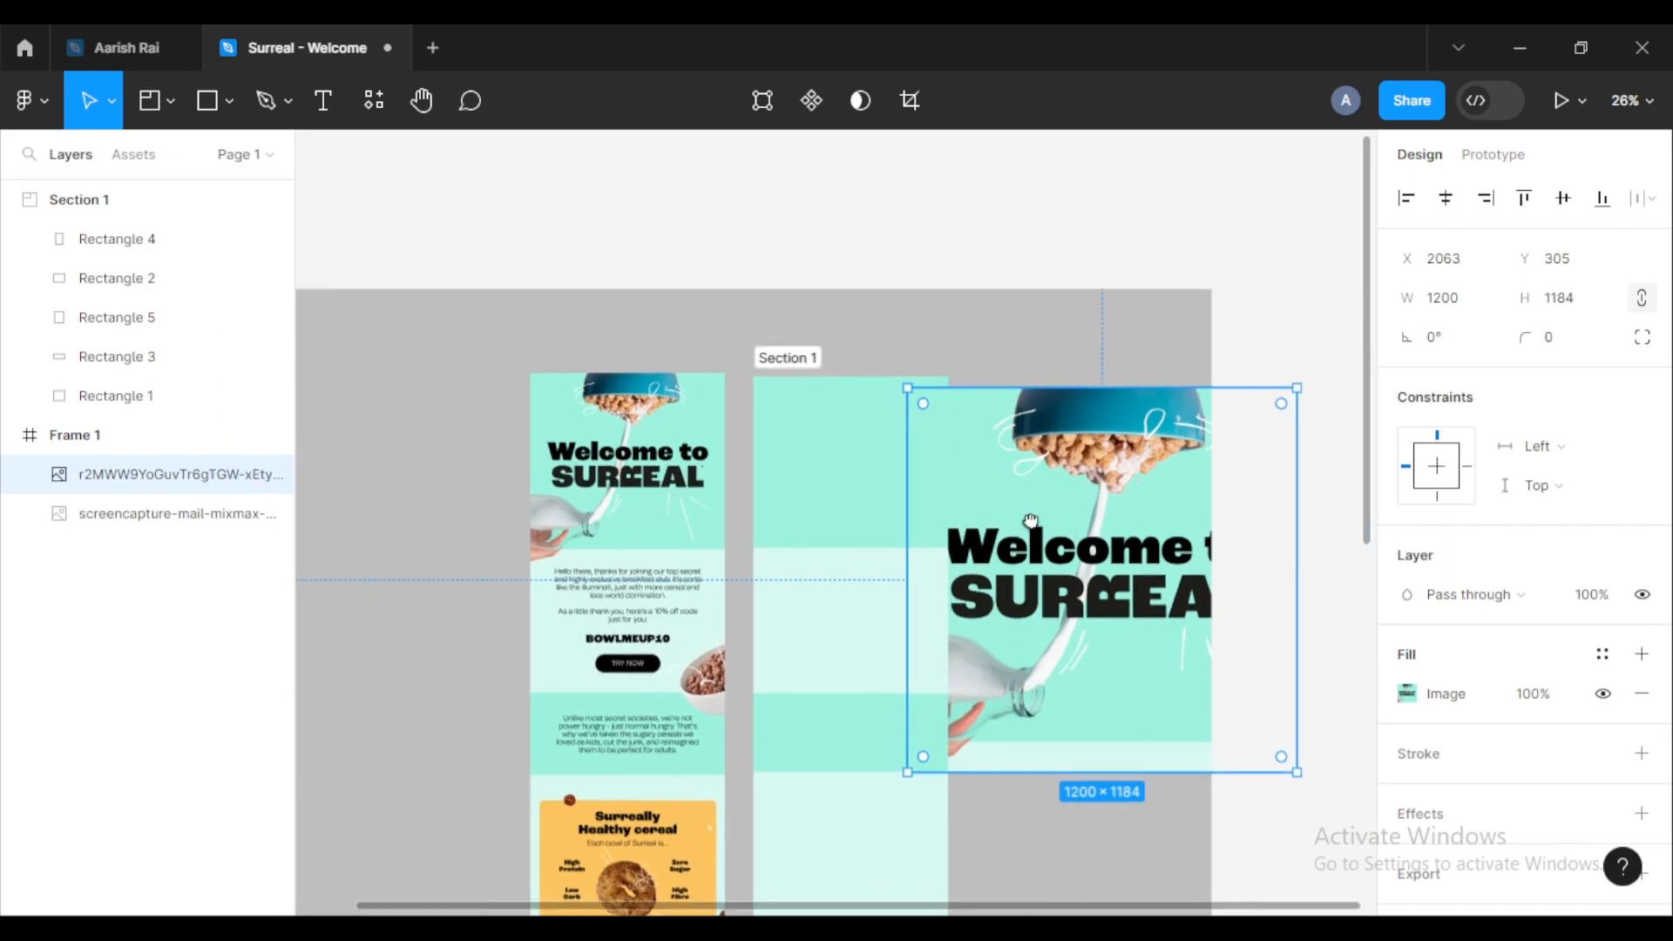
left_click_drag(1096, 508, 520, 473)
scroll(442, 438, "down", 1)
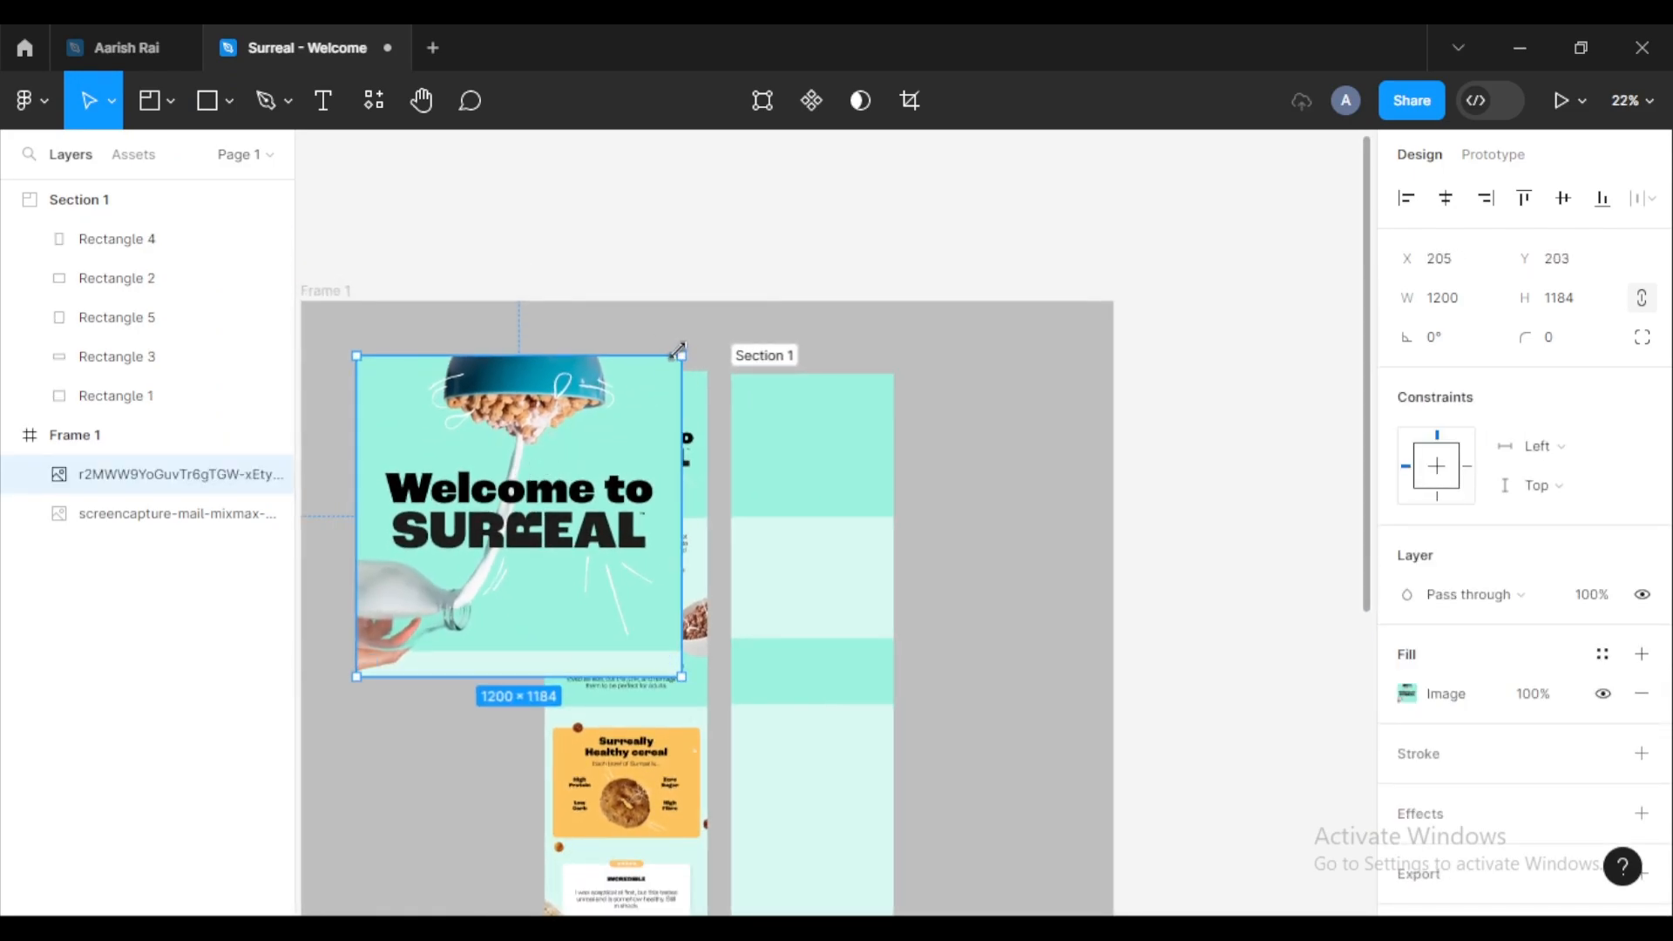
left_click_drag(682, 357, 626, 410)
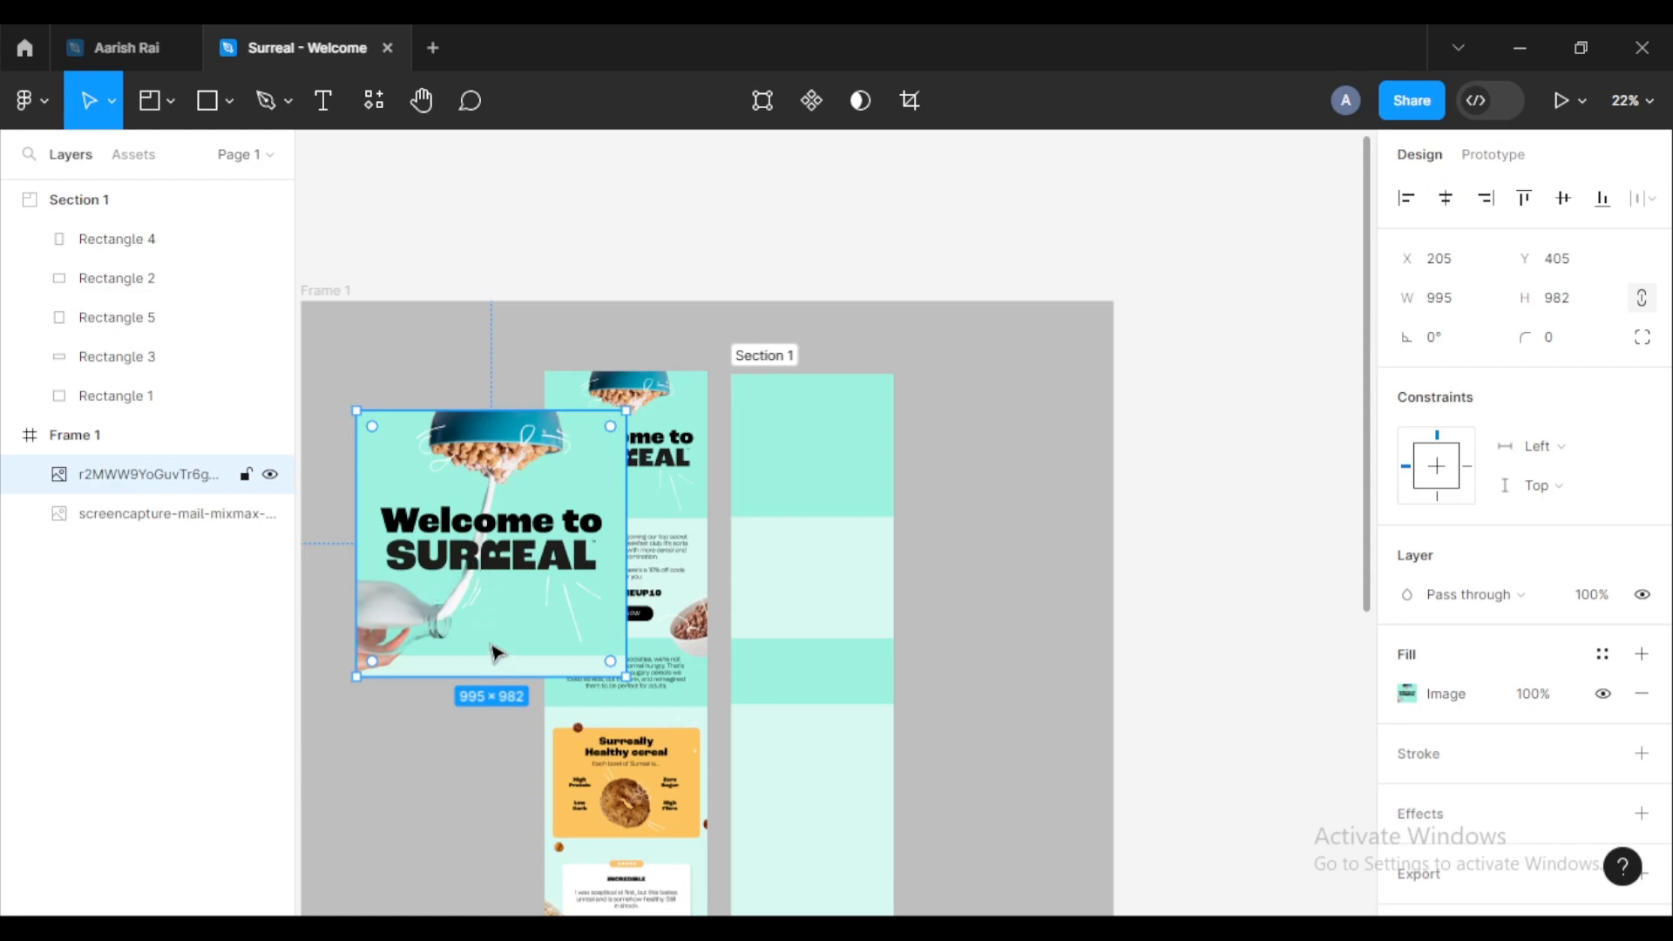
scroll(495, 651, "up", 1)
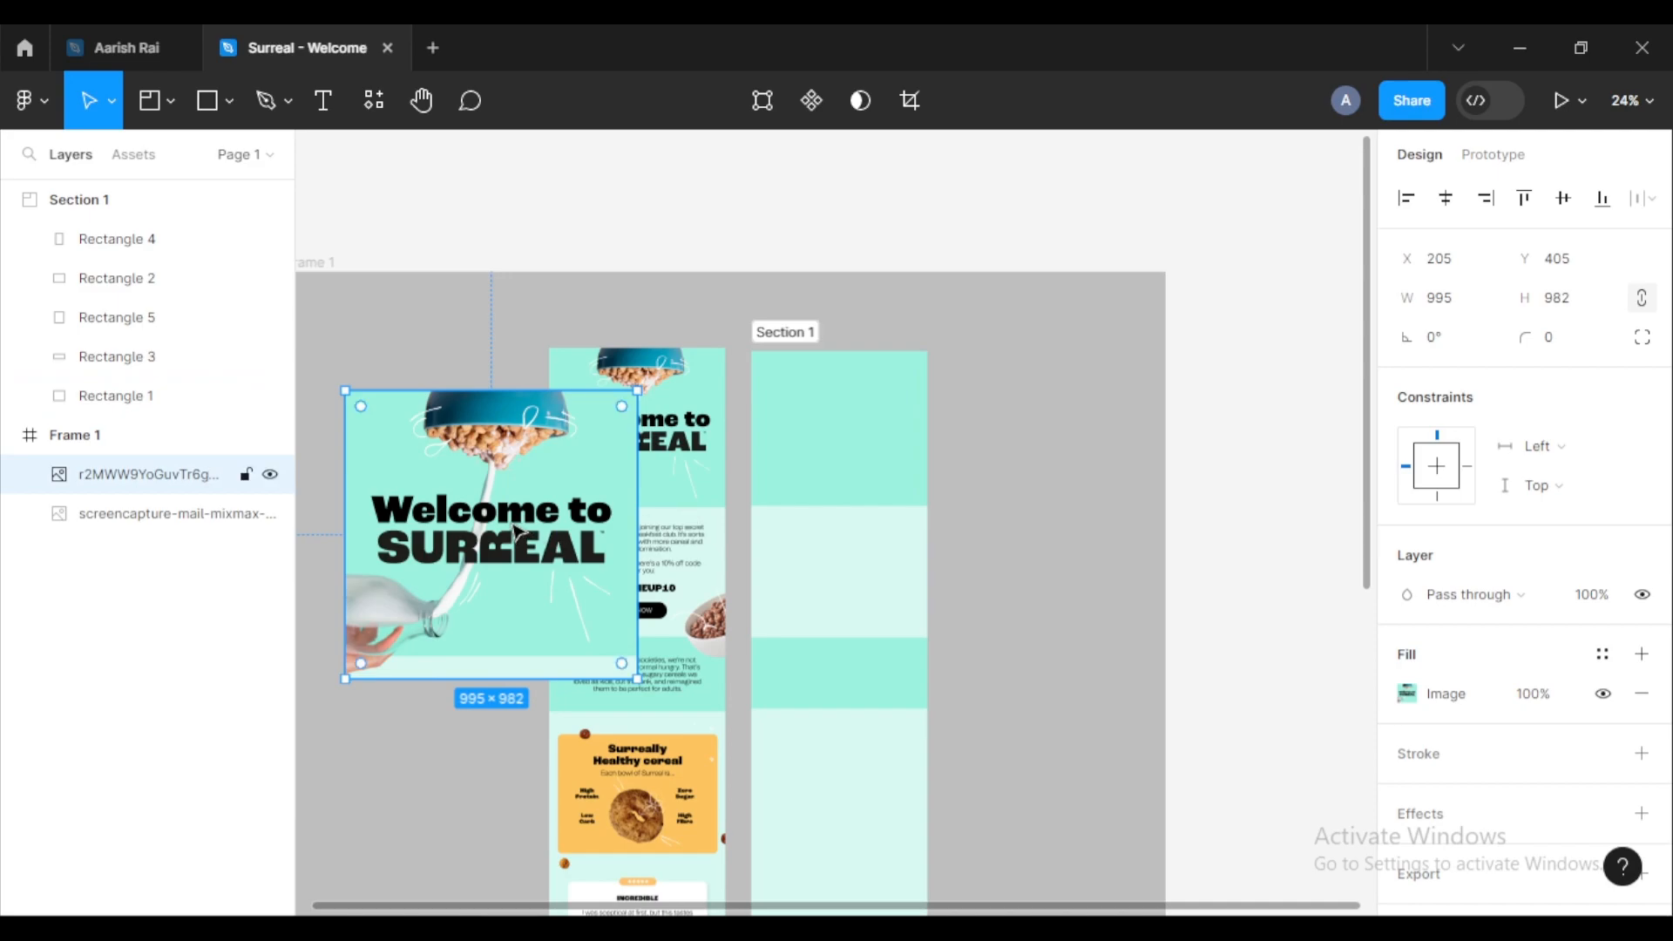
left_click(1468, 305)
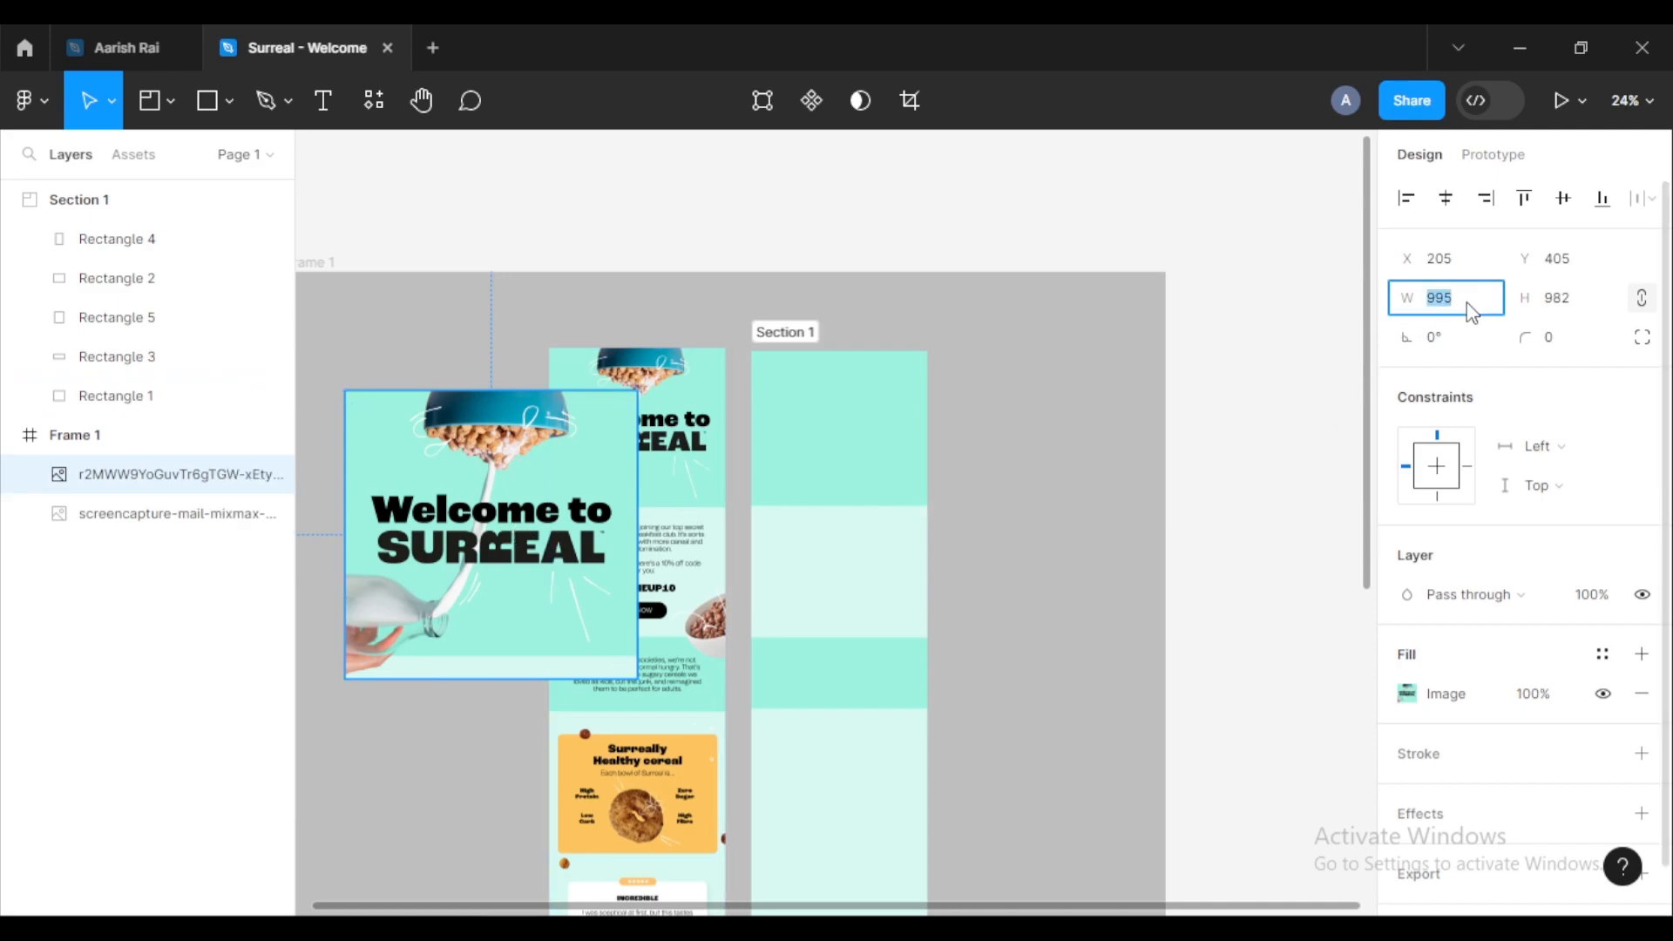
key("Return")
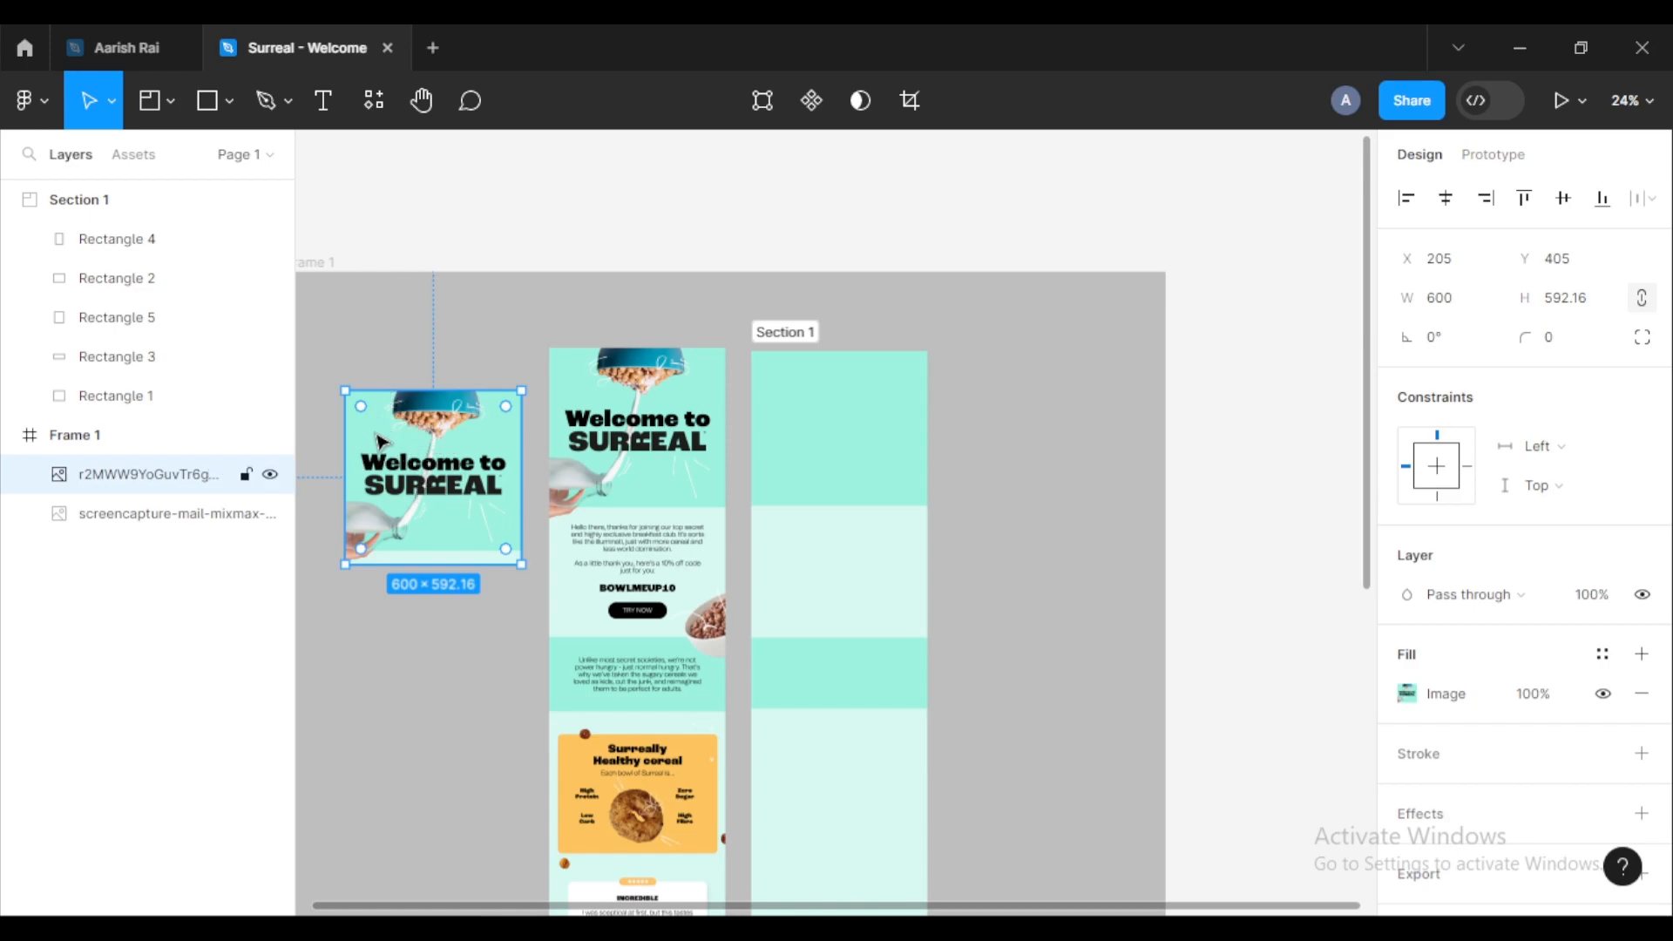
Step: Duplicate the 600-wide hero image below itself, beside the reference screenshot
scroll(485, 413, "up", 5)
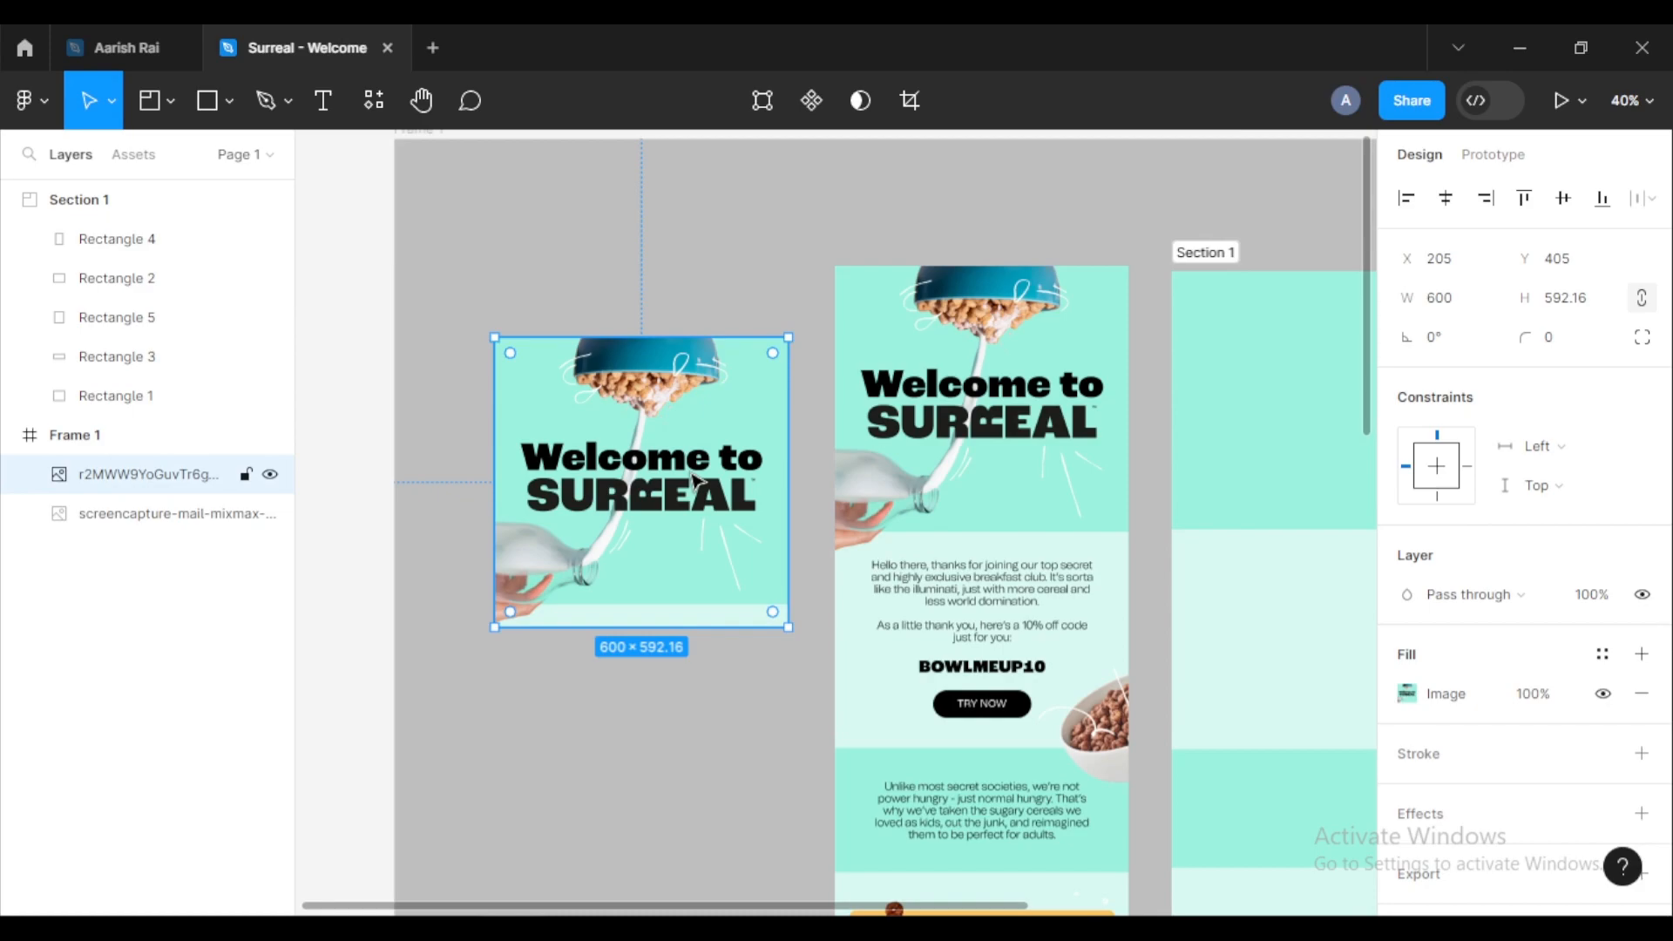
scroll(695, 478, "right", 3)
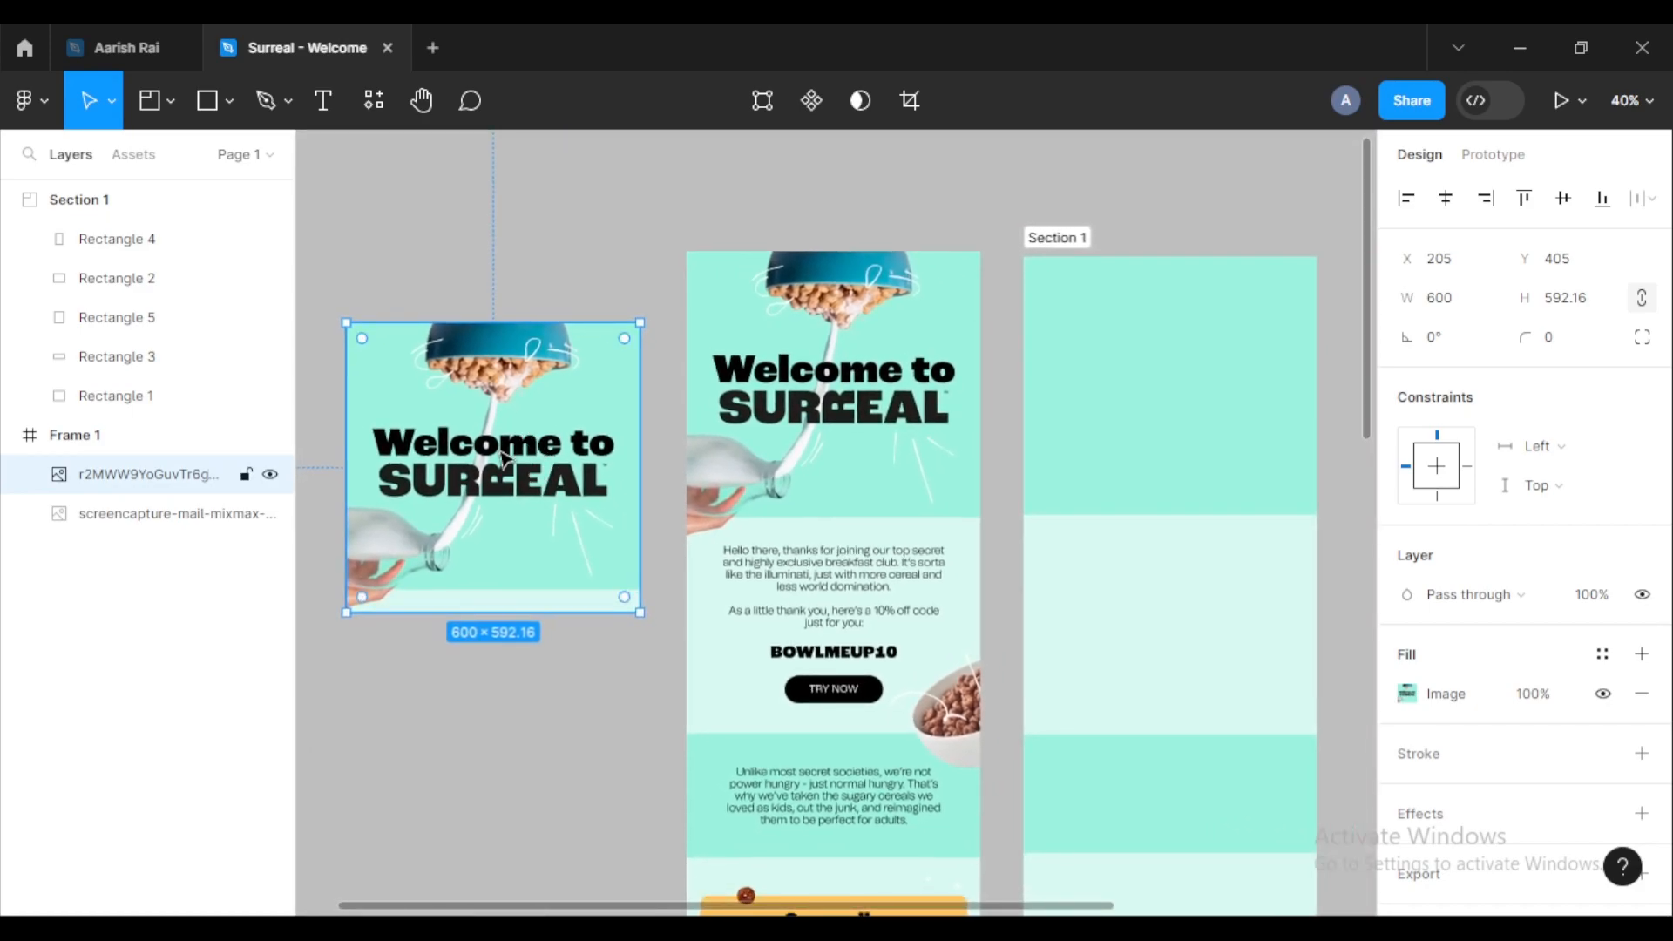
left_click_drag(502, 454, 495, 611)
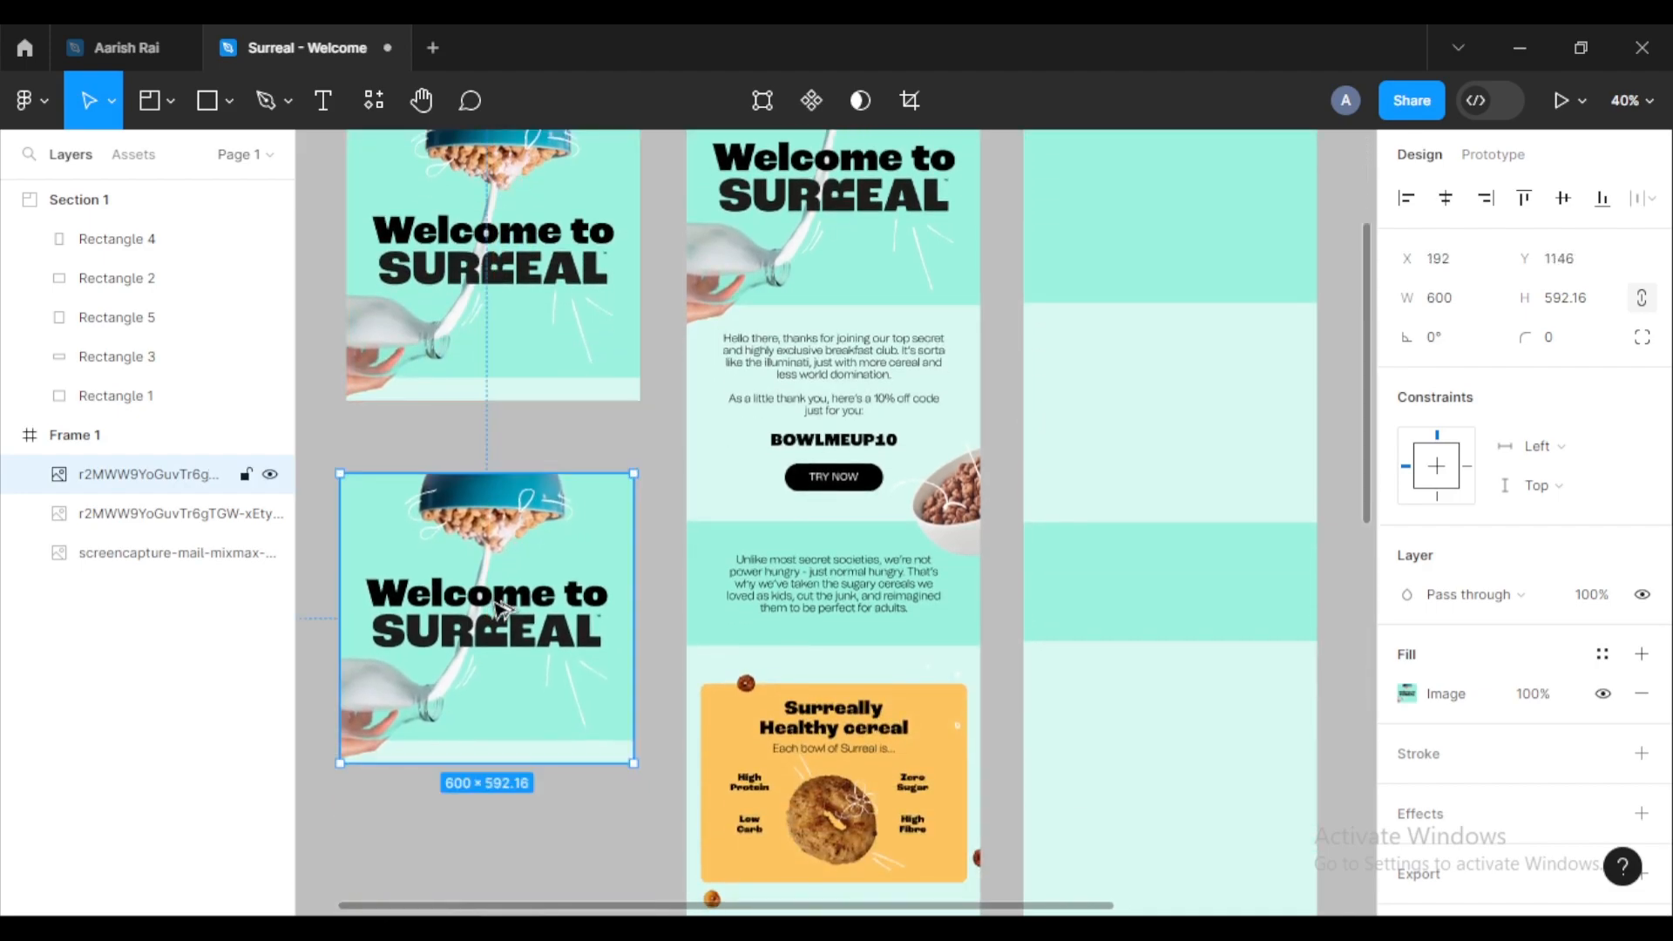
Step: Crop the upper hero image down to just the upside-down cereal bowl, about 358 by 162
left_click(514, 296)
scroll(514, 392, "up", 3)
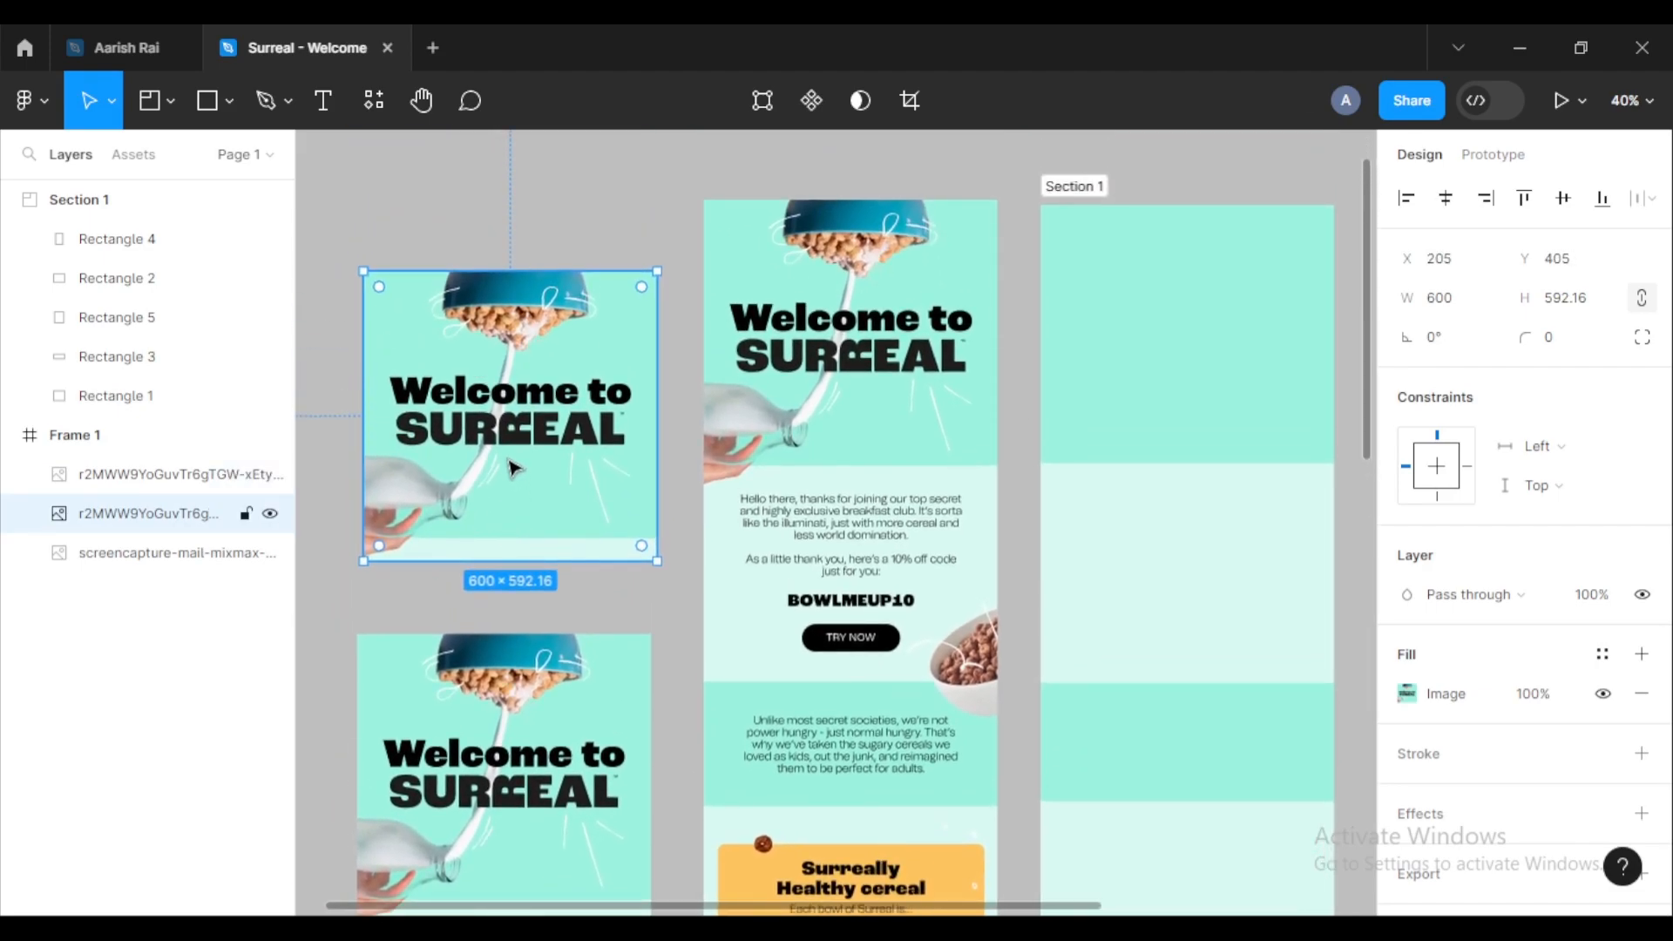
left_click_drag(523, 561, 551, 358)
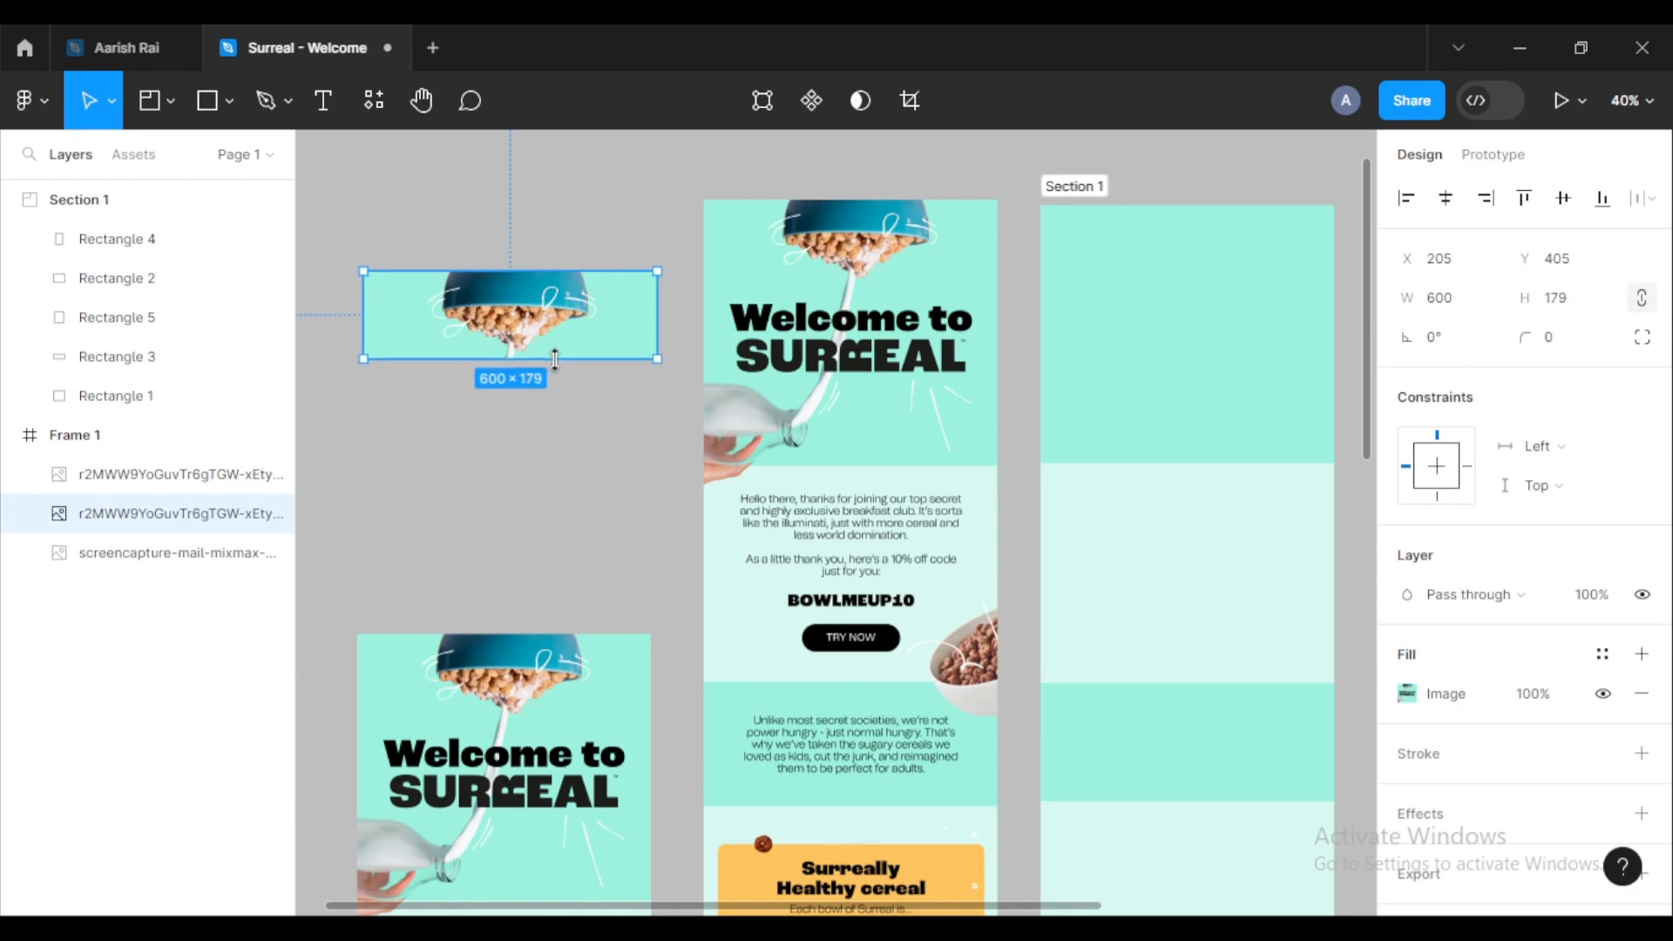
scroll(526, 361, "up", 5)
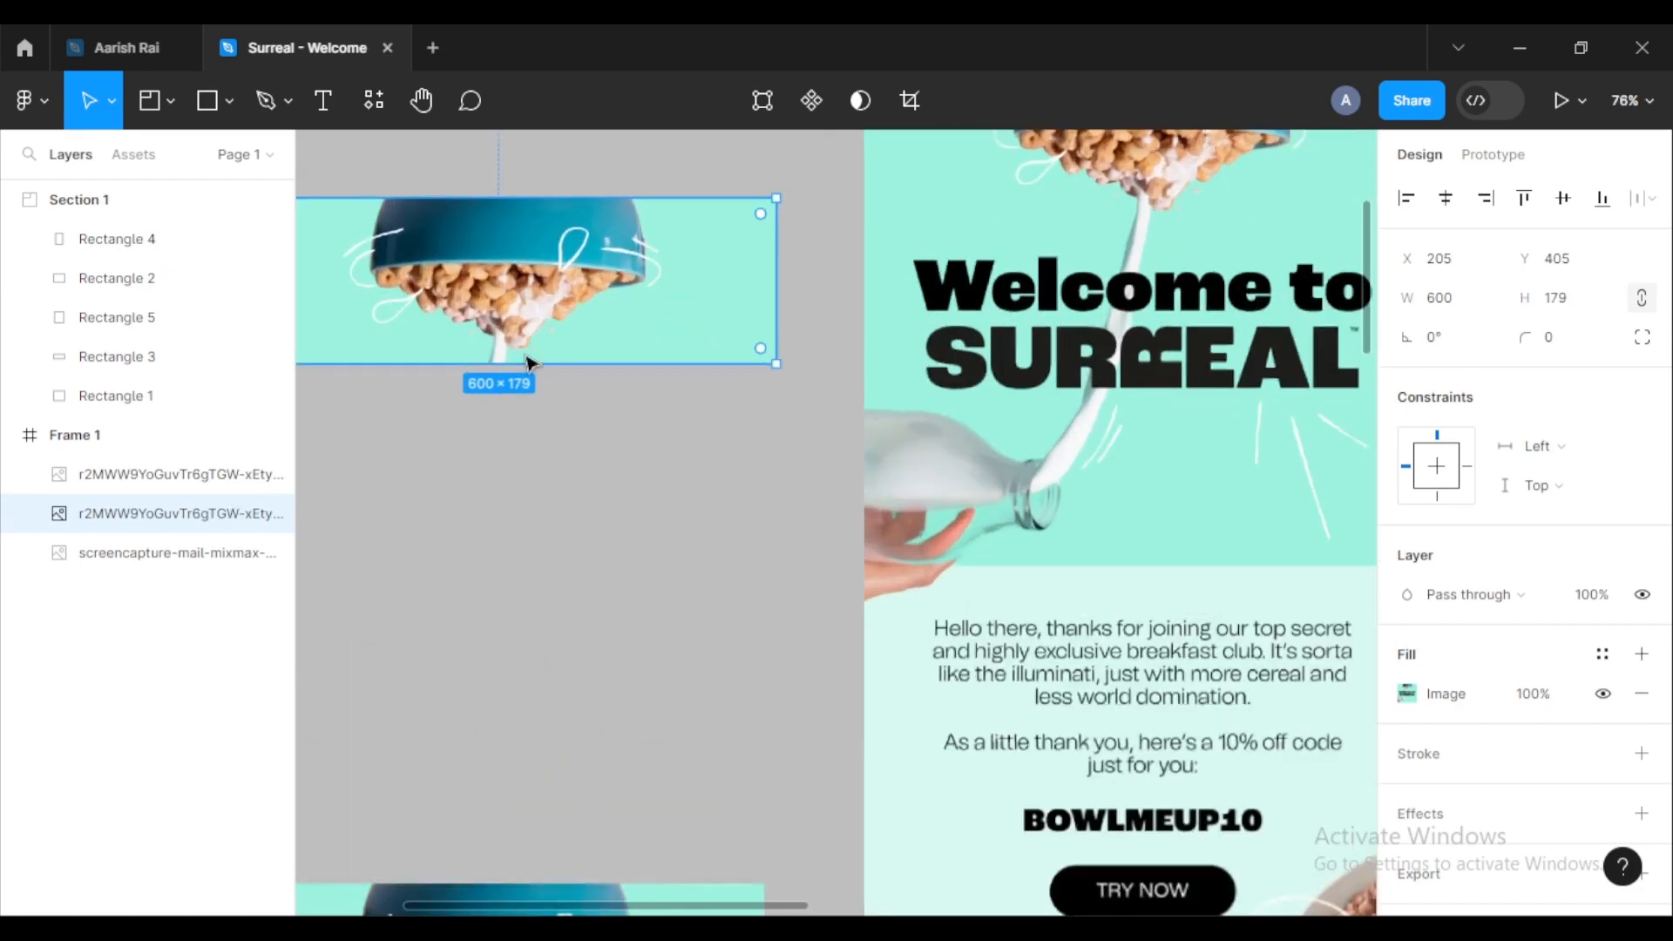
left_click_drag(443, 348, 839, 562)
scroll(664, 531, "up", 4)
scroll(838, 562, "down", 5)
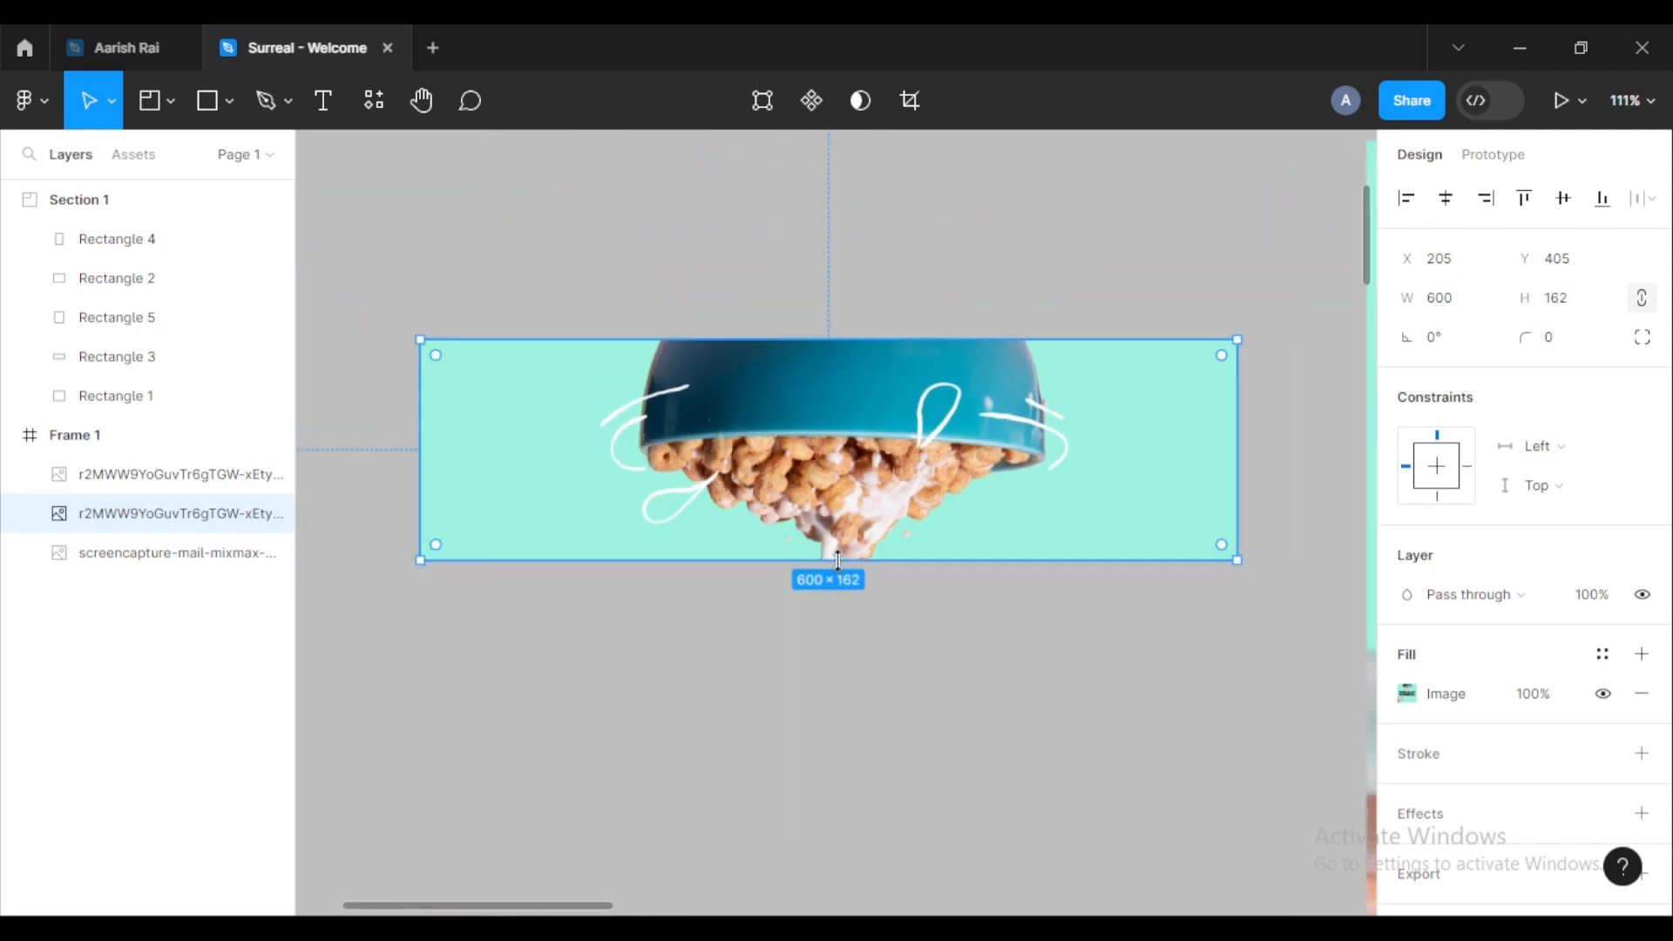
left_click_drag(558, 493, 673, 493)
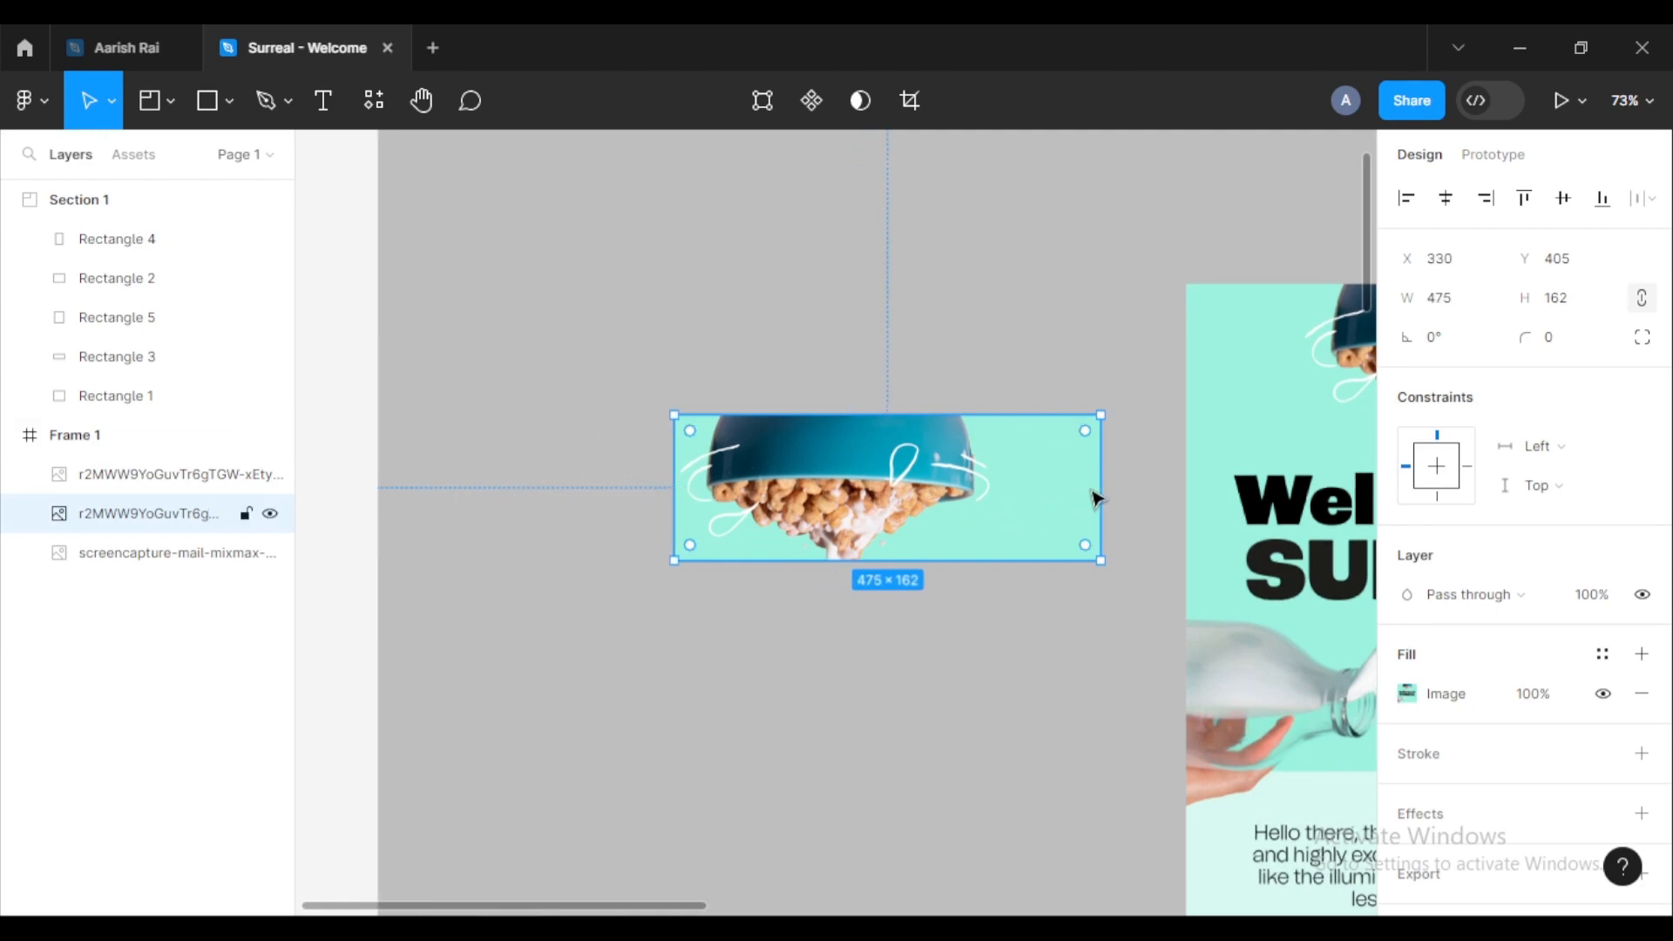
left_click_drag(1100, 481, 995, 508)
left_click(960, 687)
Step: Place the cropped cereal bowl image centred at the top of Section 1, at X 121 and Y 0
scroll(947, 595, "down", 6)
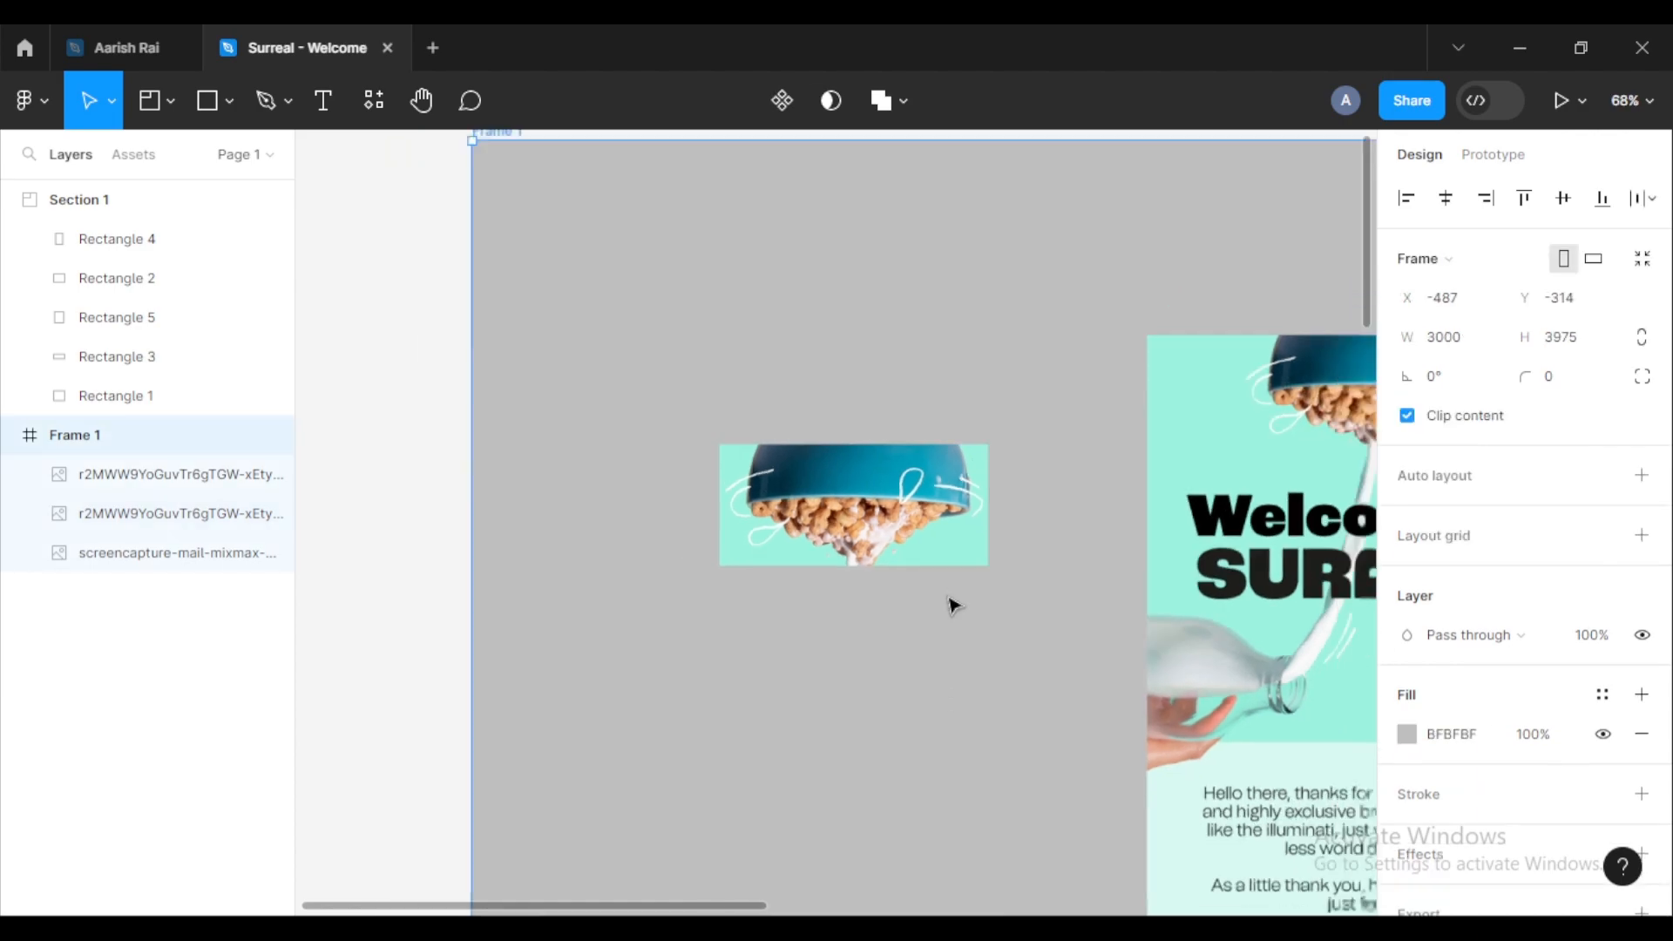
left_click_drag(950, 594, 523, 489)
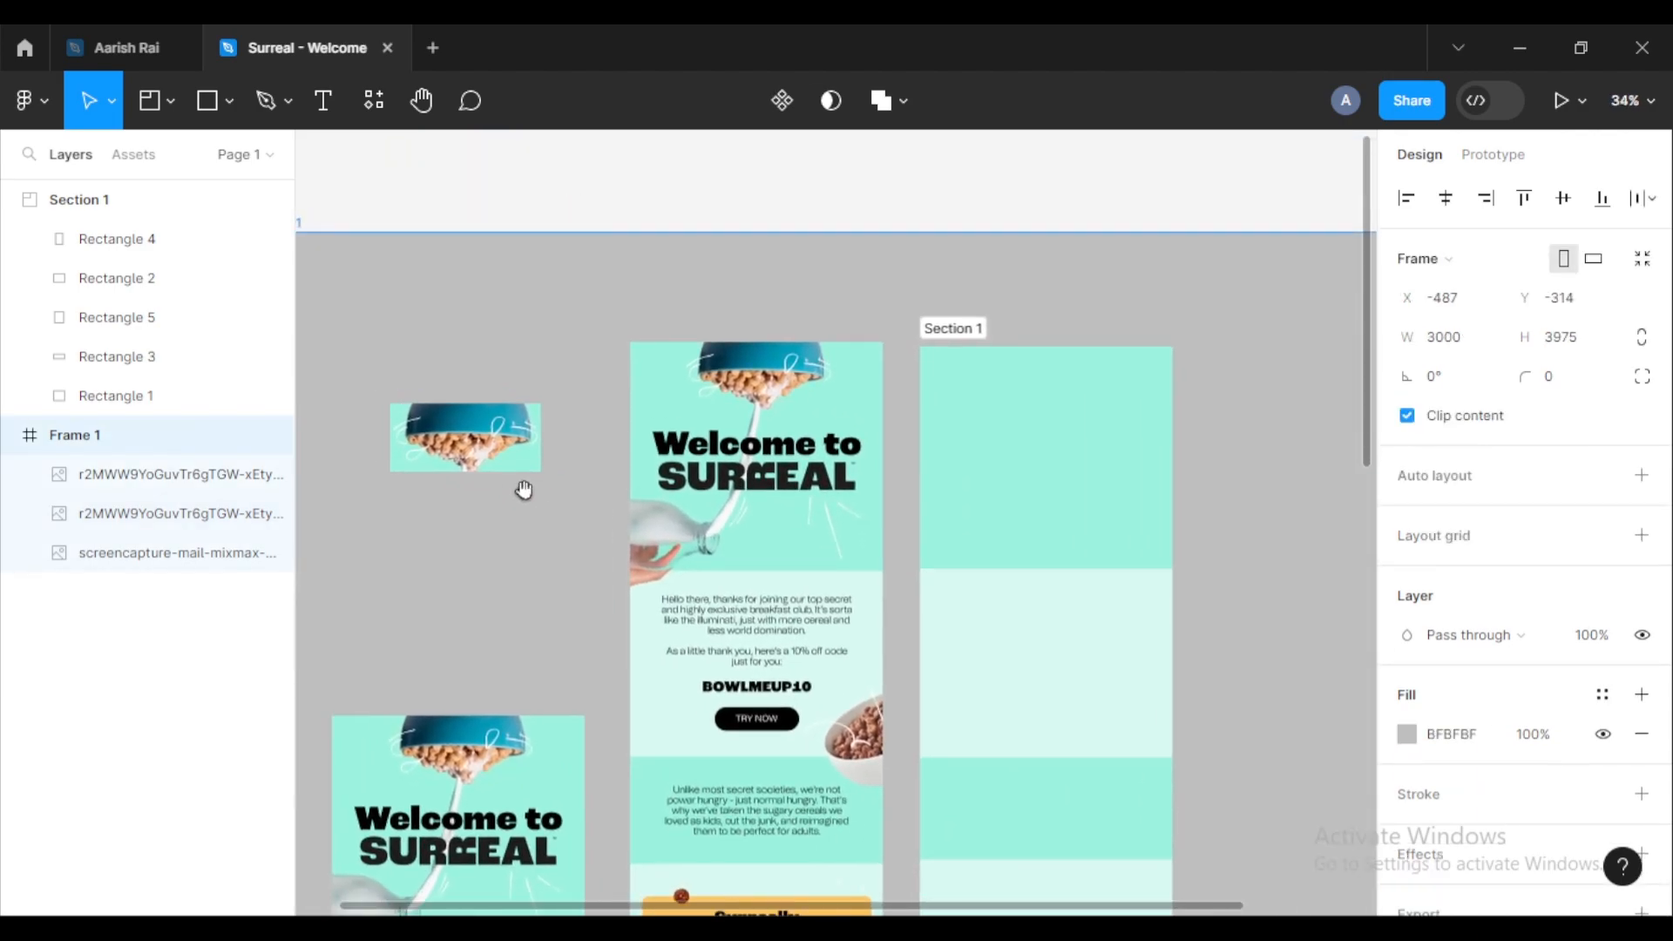
left_click_drag(467, 441, 493, 448)
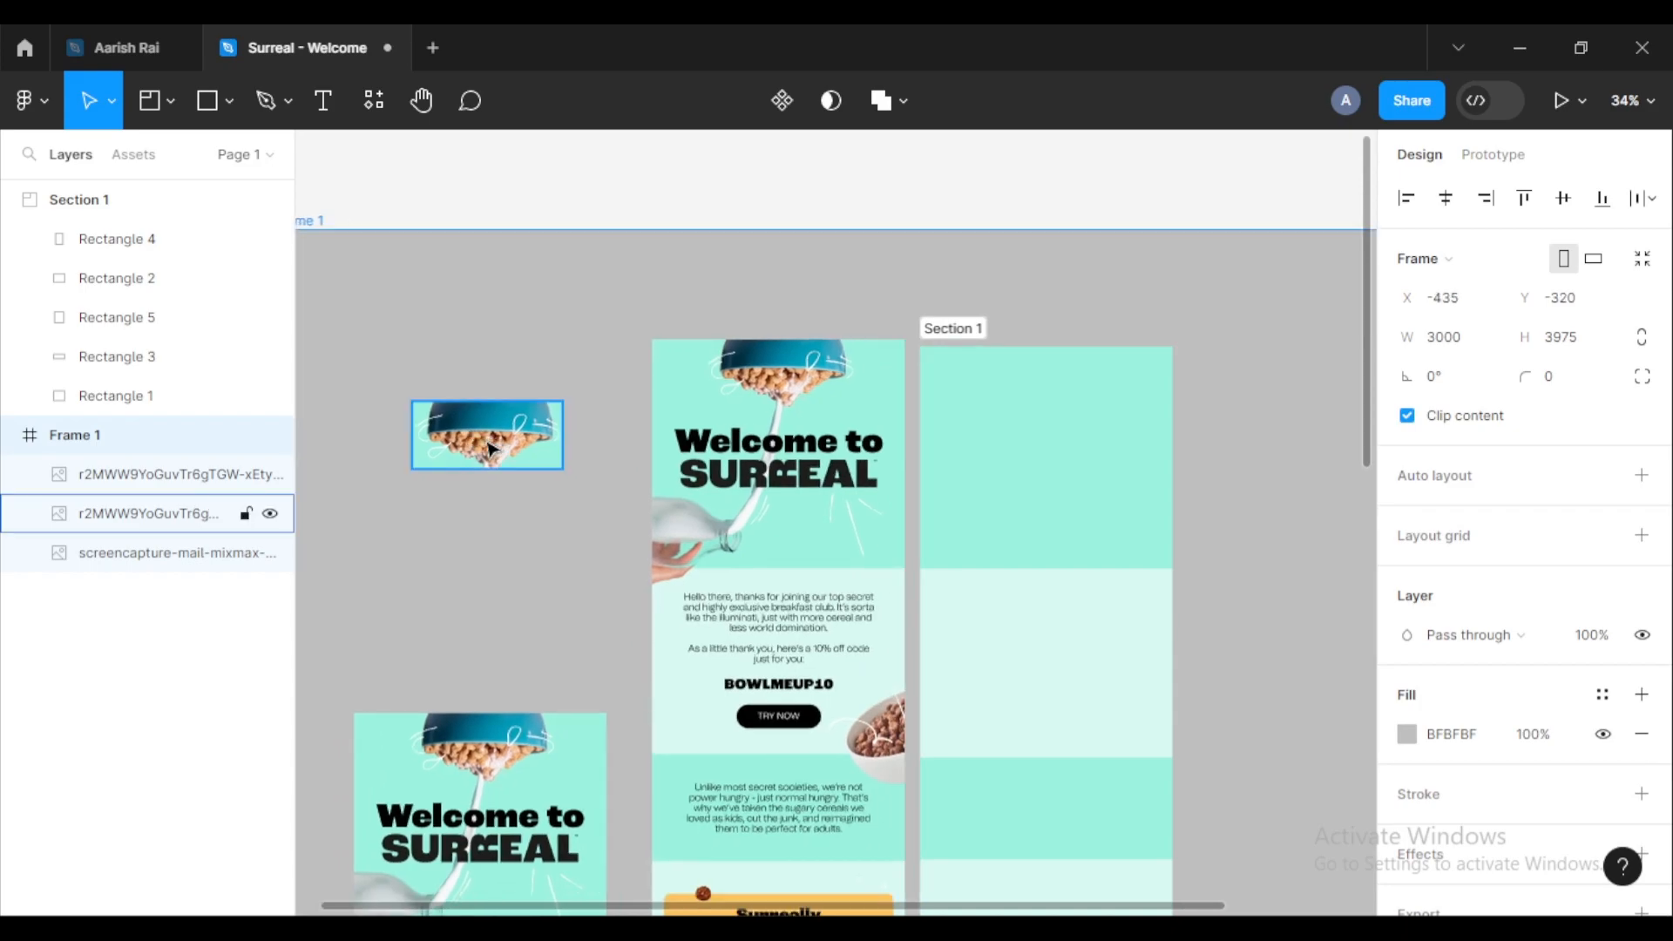
key("ctrl+z")
left_click_drag(491, 449, 1065, 397)
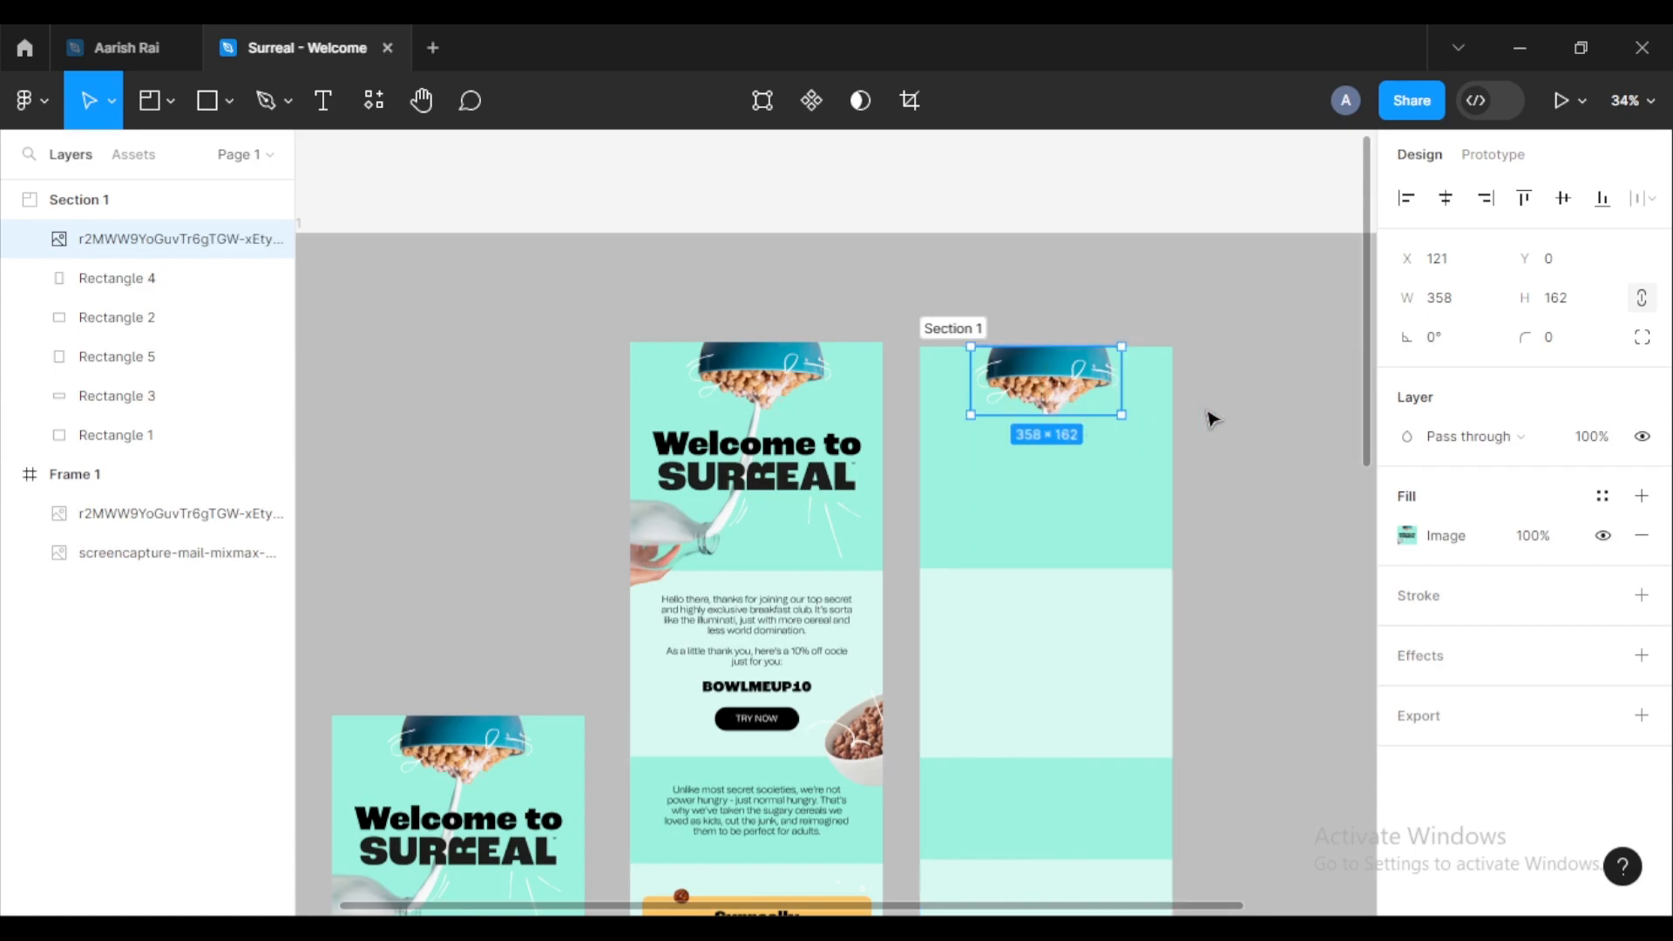
left_click(1254, 407)
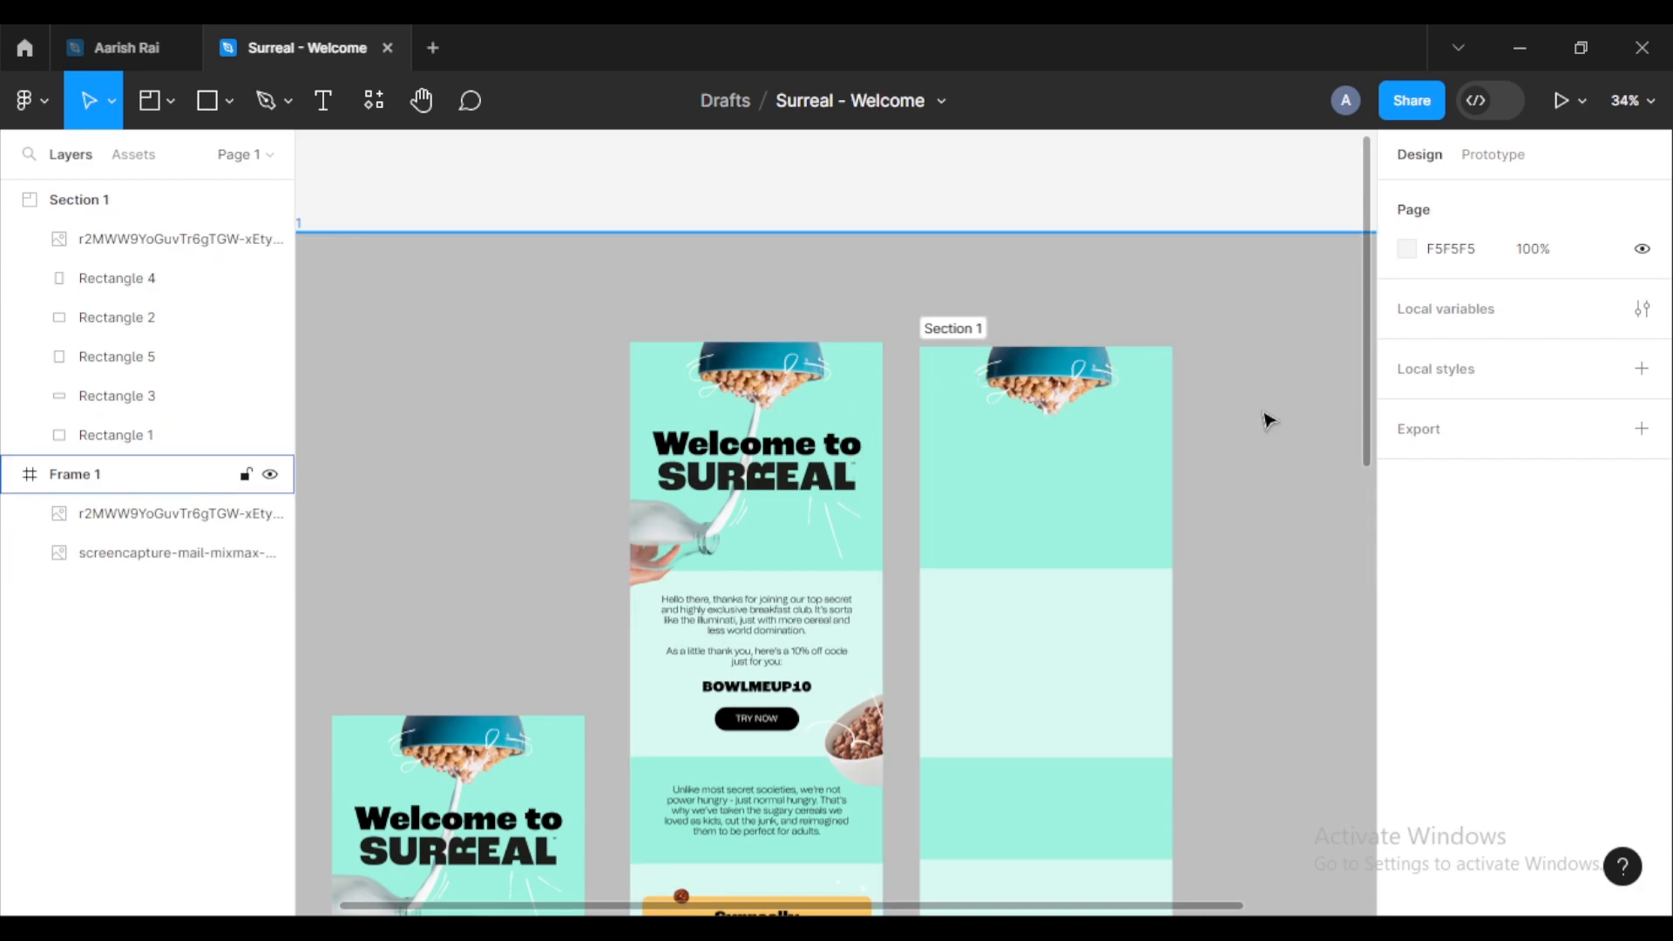
Step: Scale the cereal bowl image down to about 316 by 143, keeping it centred at the top of the hero block
scroll(1266, 418, "down", 2)
scroll(1042, 479, "right", 3)
left_click(982, 399)
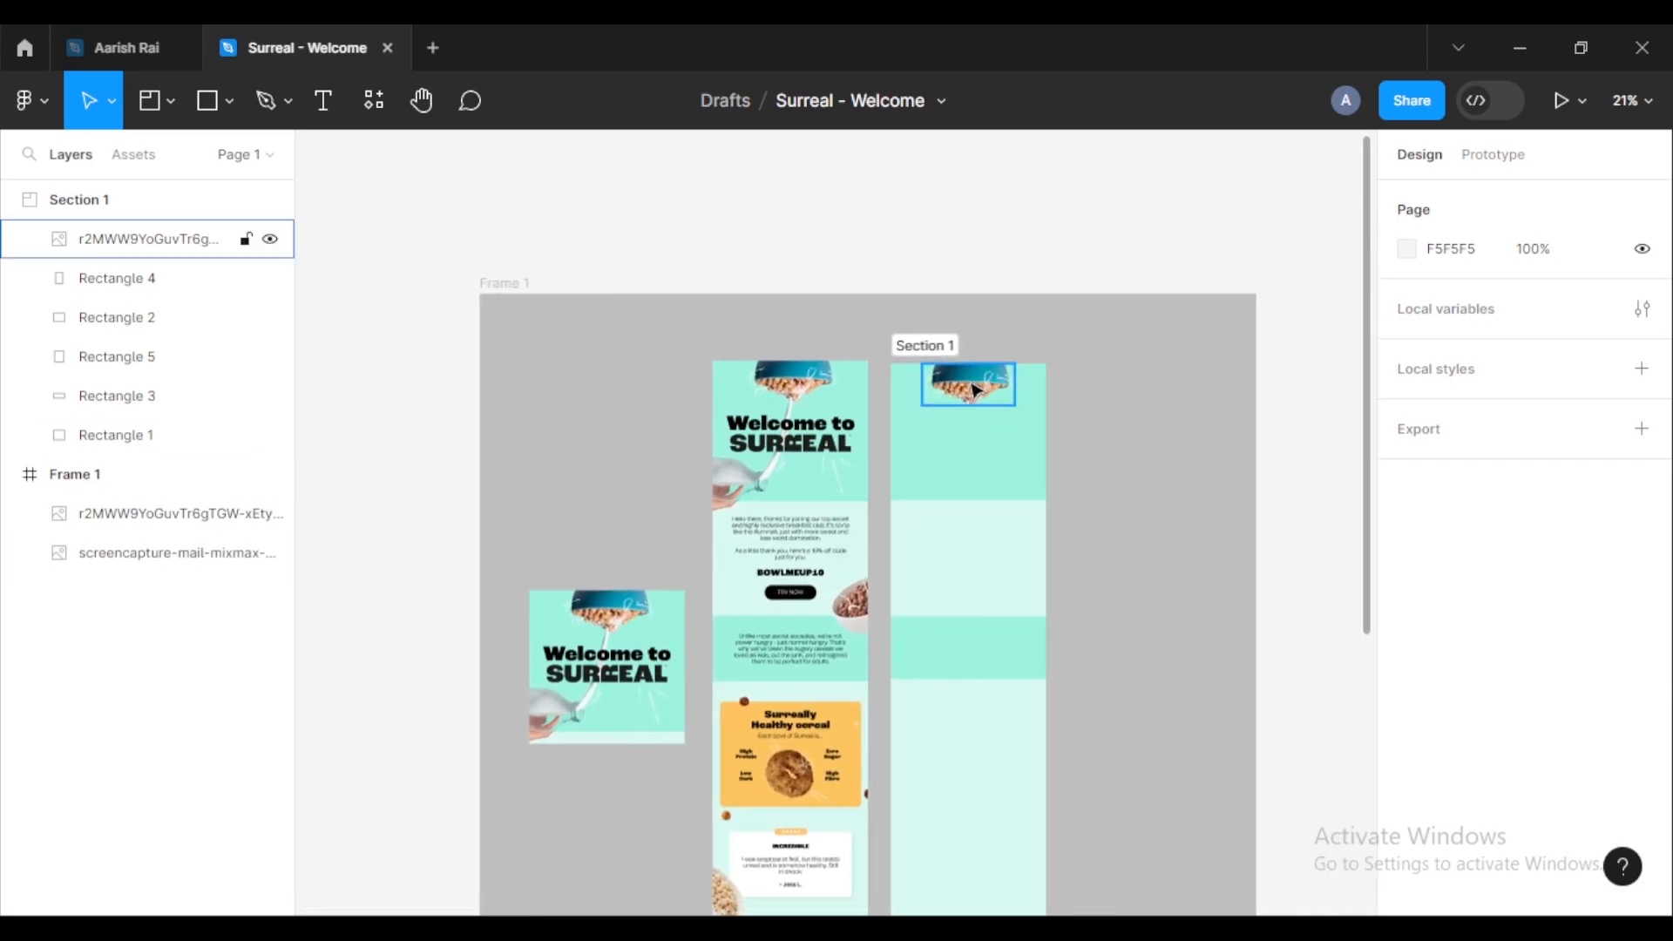
left_click_drag(1010, 403, 1004, 396)
left_click(1032, 397)
left_click(981, 383)
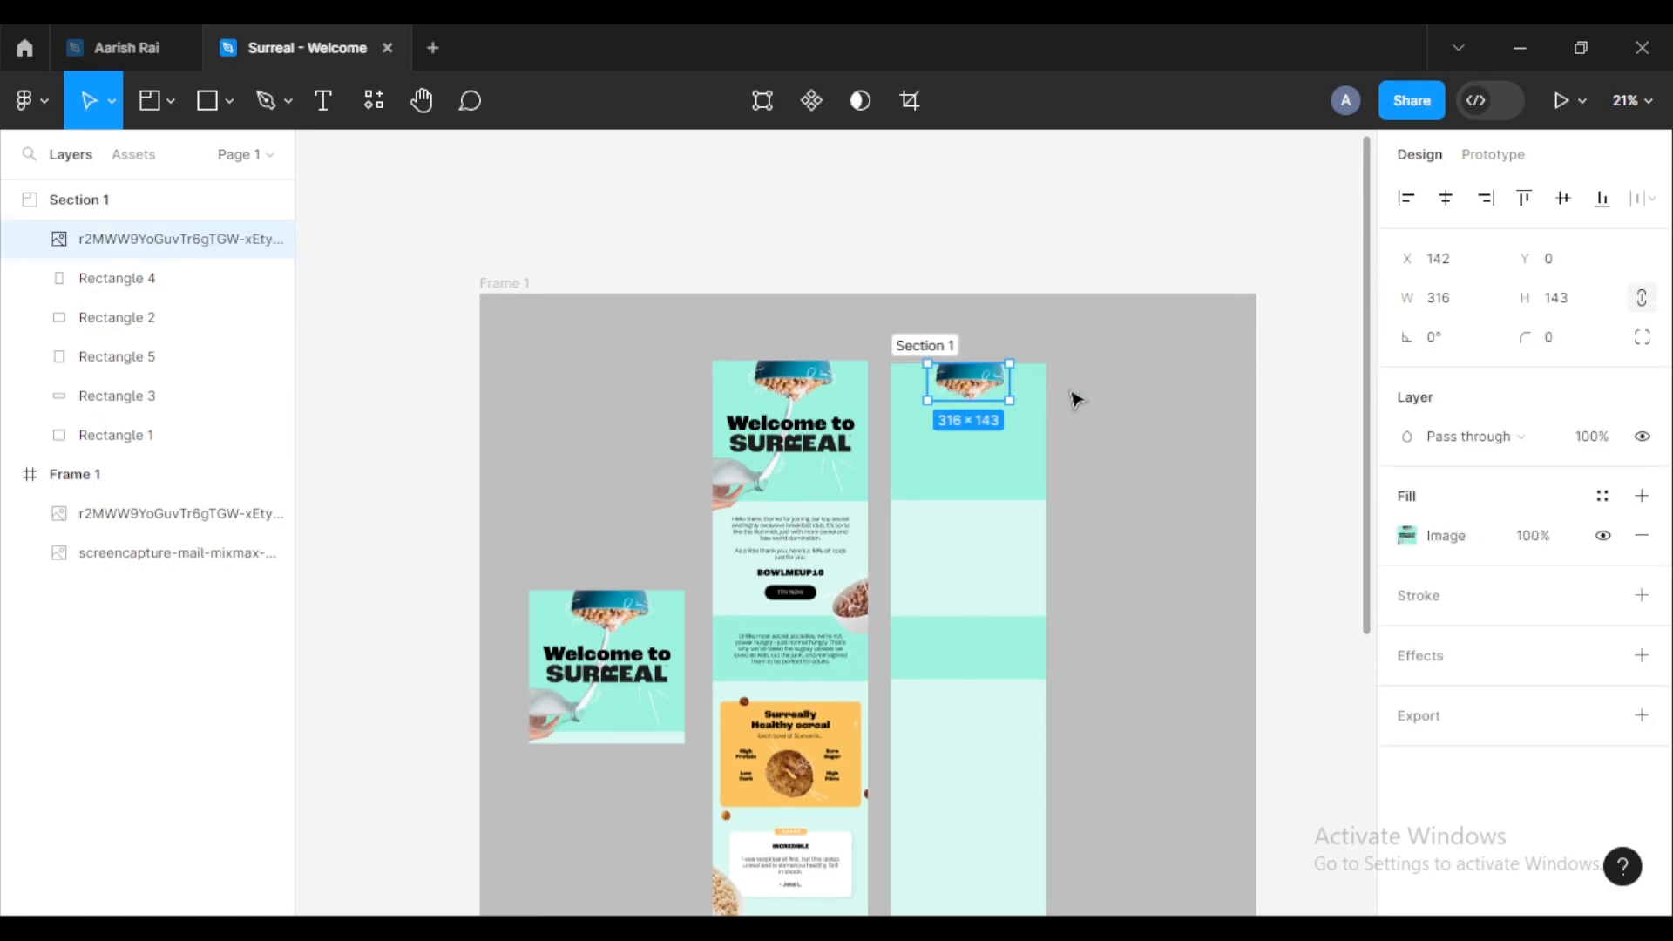
left_click(1090, 452)
Step: Crop the remaining hero image from above to a strip with the hand and milk bottle, about 237 high
left_click(578, 686)
scroll(577, 677, "up", 1)
scroll(582, 662, "down", 2)
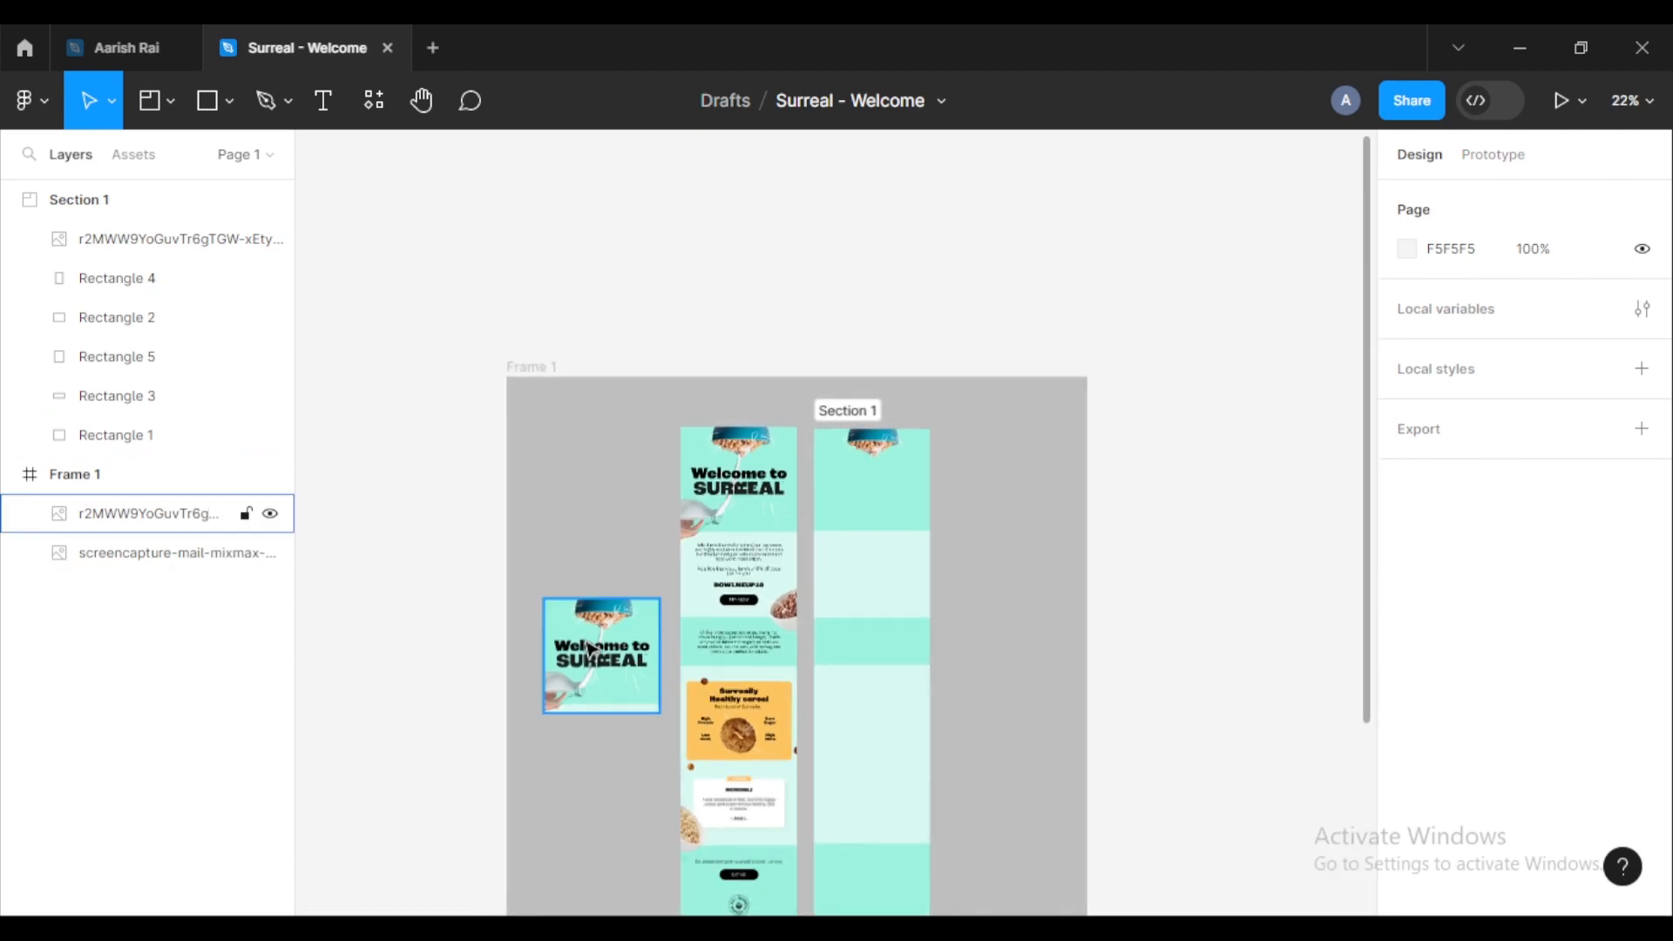
scroll(589, 645, "up", 3)
left_click(636, 642)
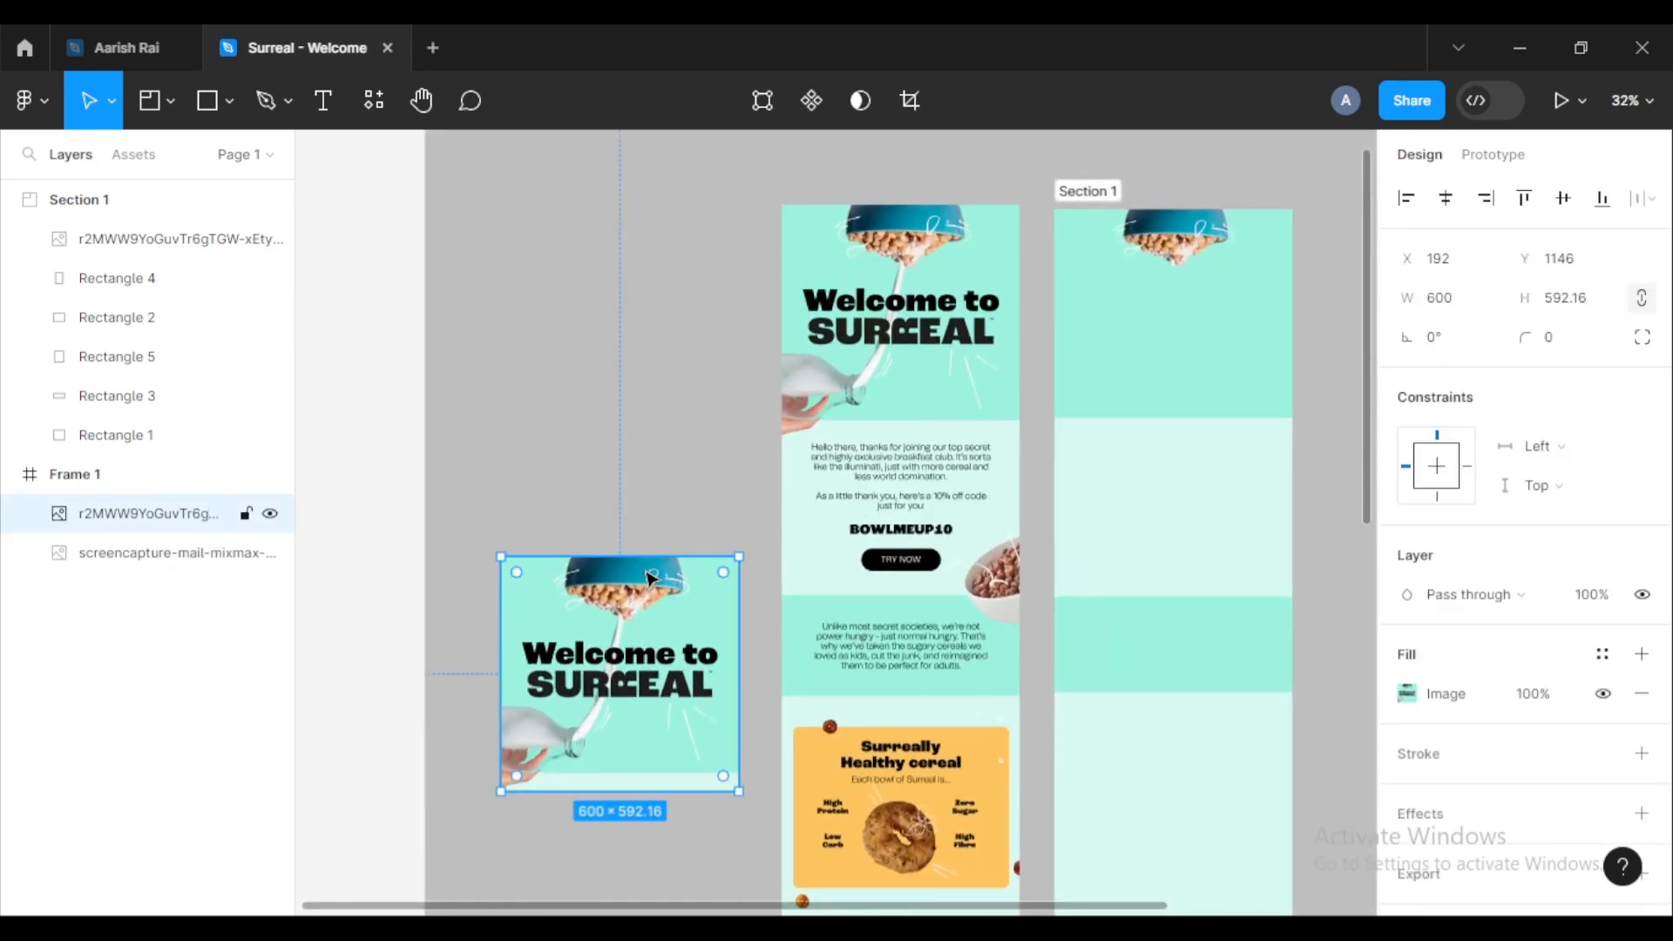
left_click_drag(635, 555, 634, 697)
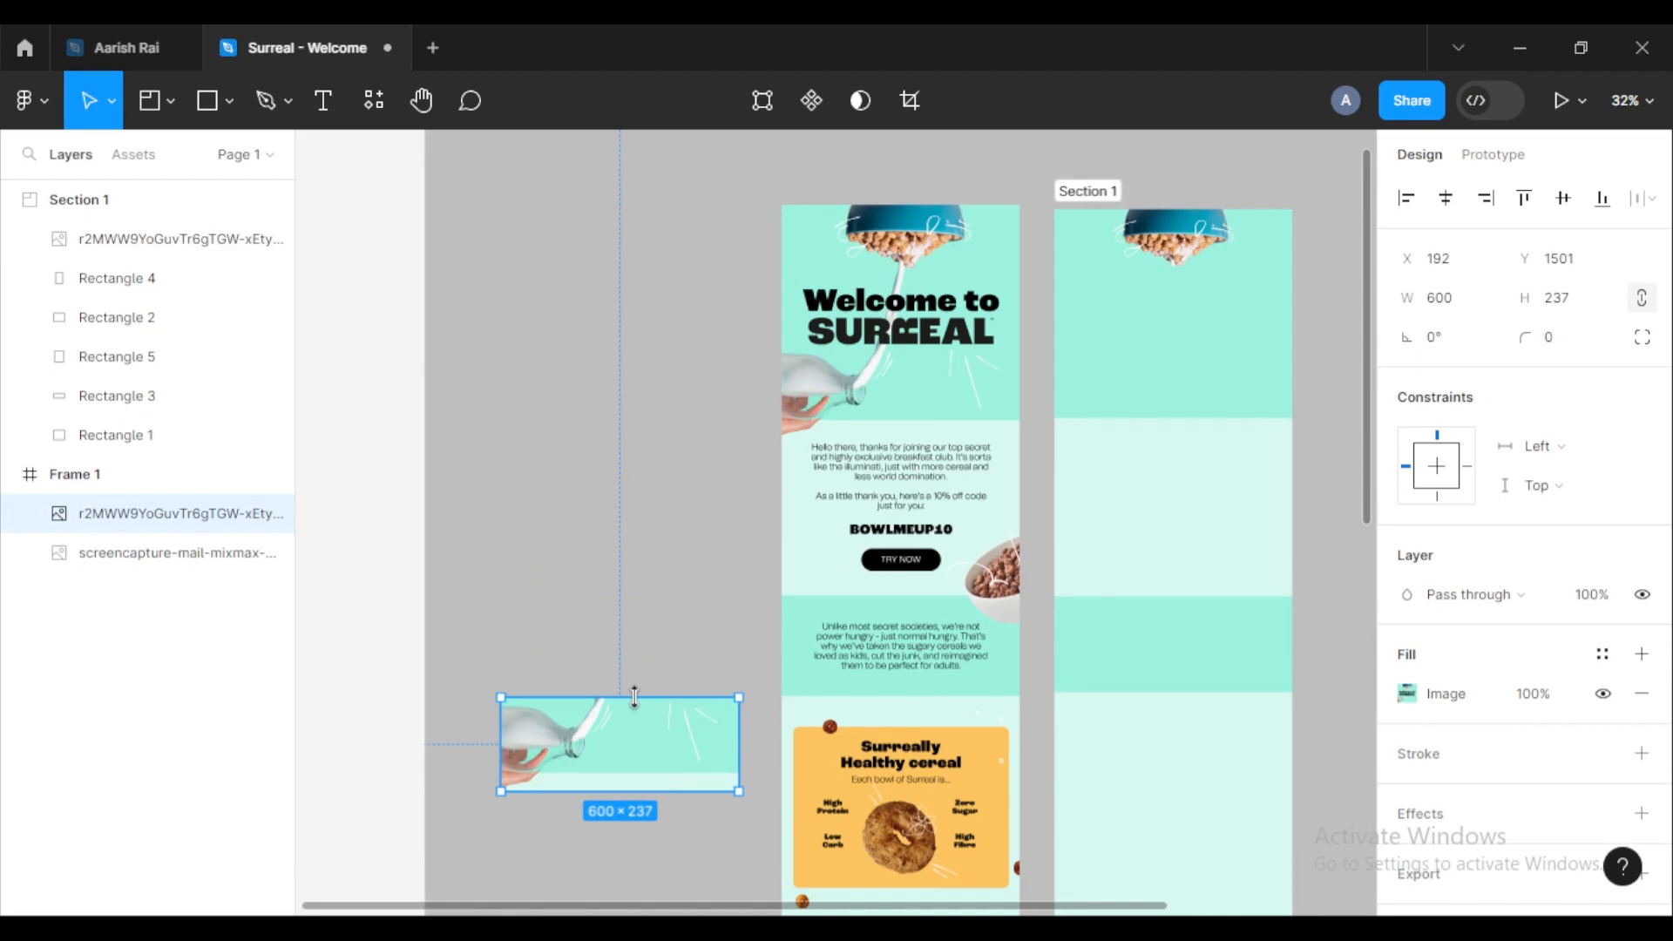
scroll(632, 698, "up", 4)
scroll(619, 695, "down", 2)
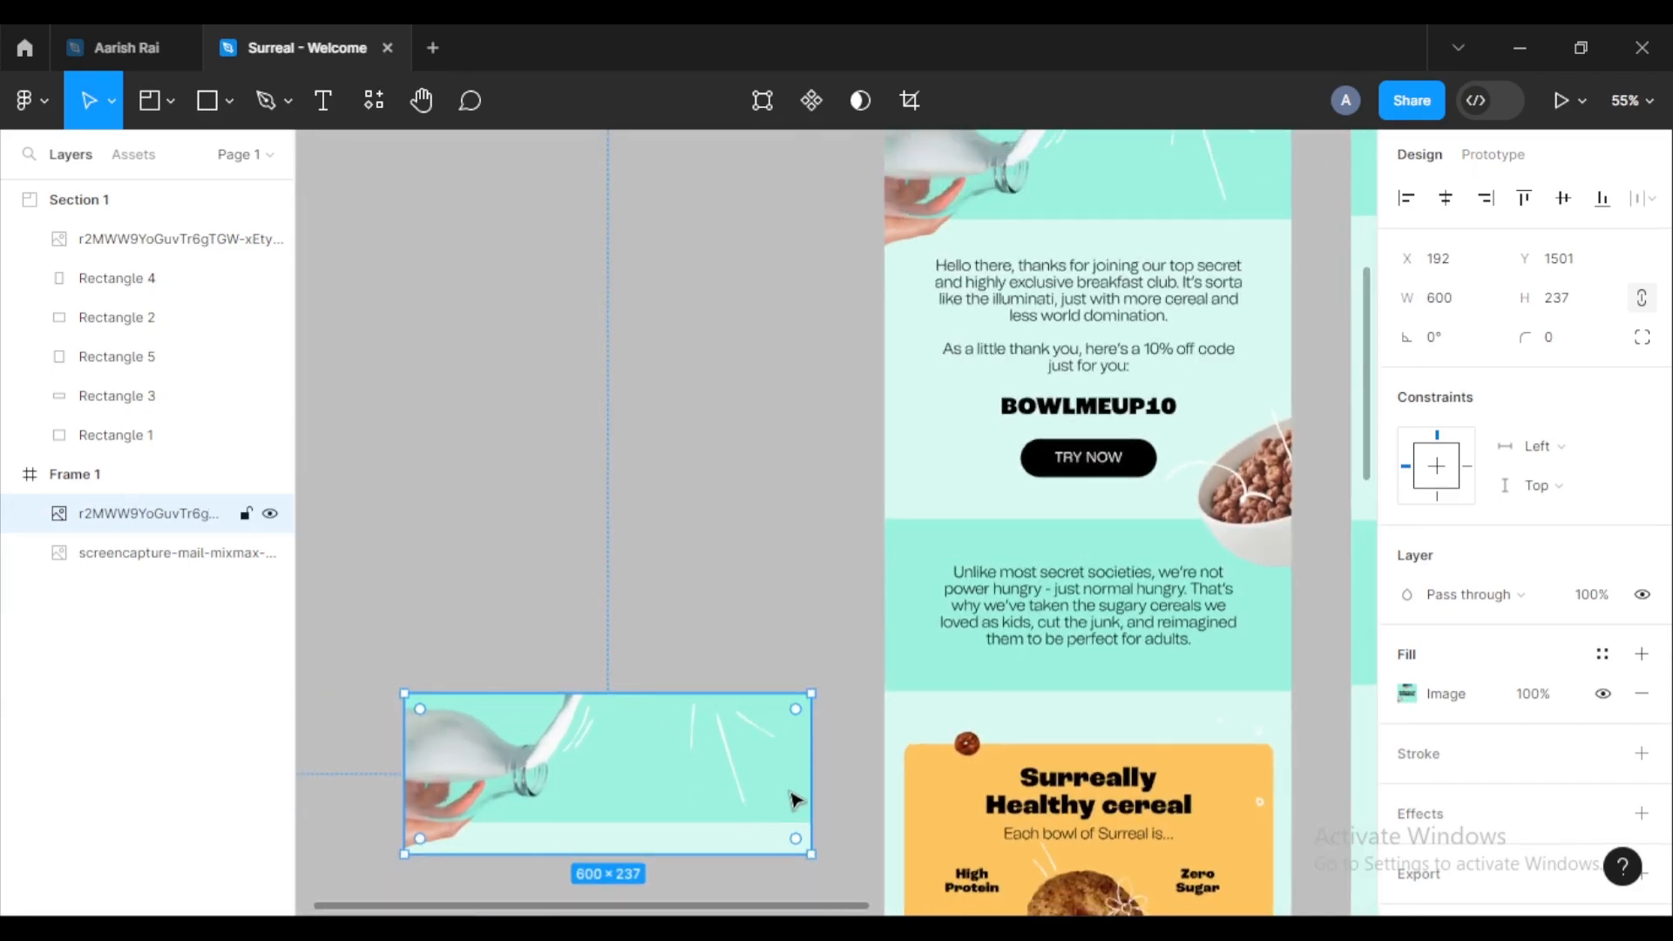
left_click(619, 591)
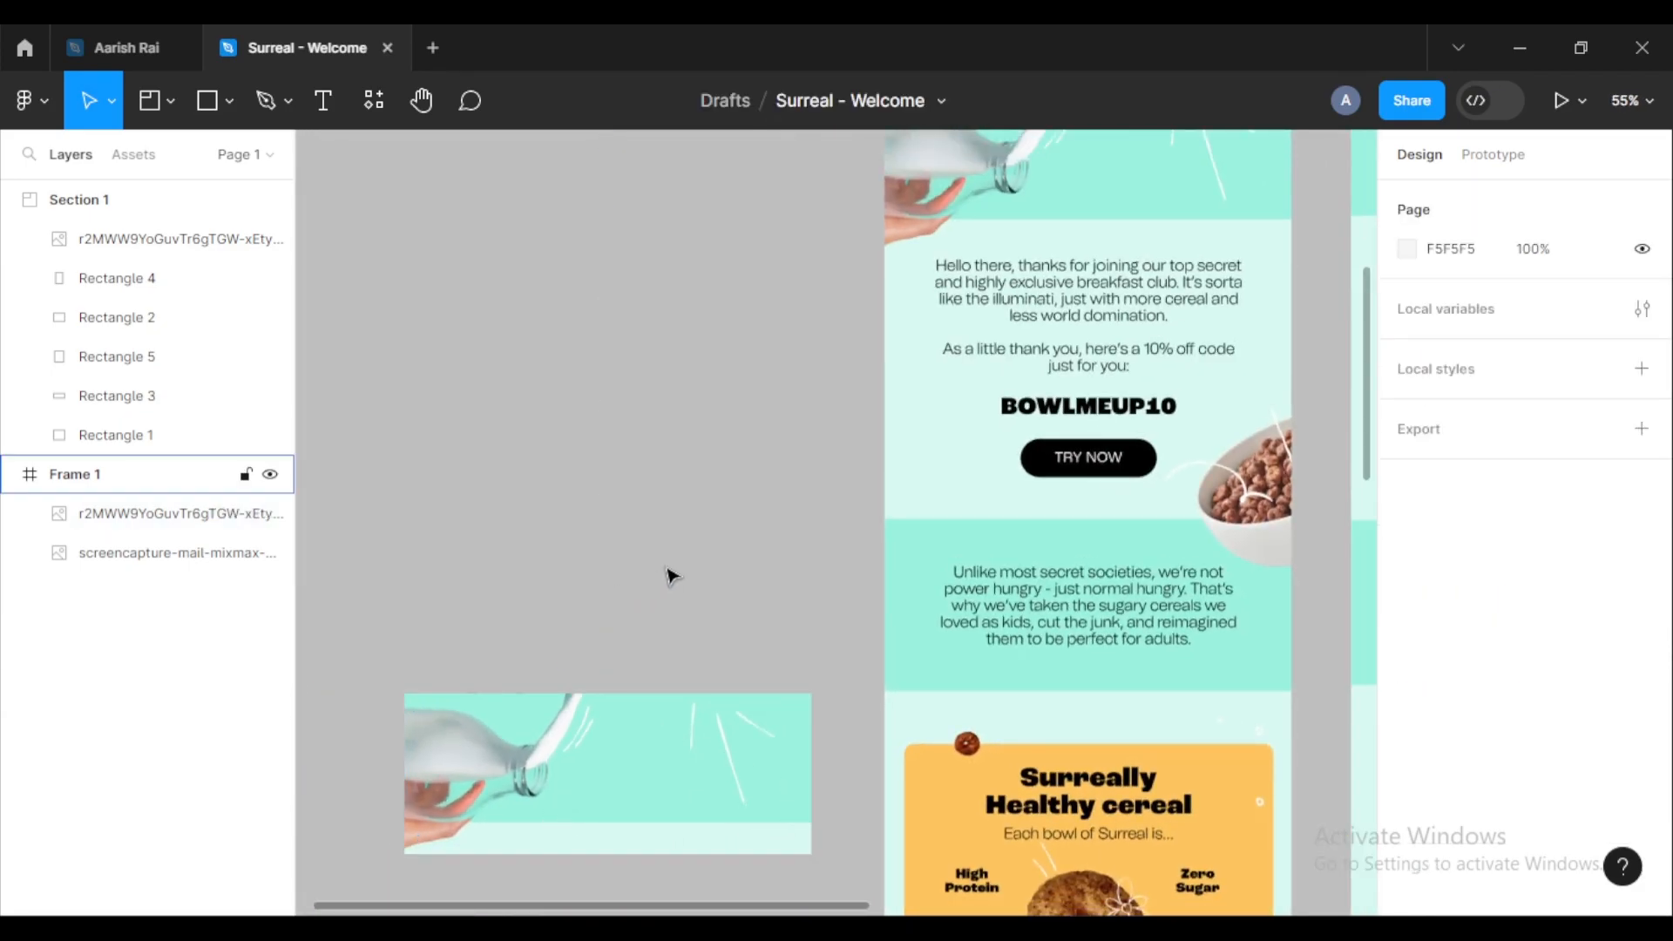
Step: Move the milk bottle strip into Section 1, over the boundary between the hero block and the pale mint block
scroll(672, 576, "down", 4)
scroll(784, 560, "right", 2)
left_click_drag(464, 740, 1028, 383)
scroll(1028, 383, "up", 5)
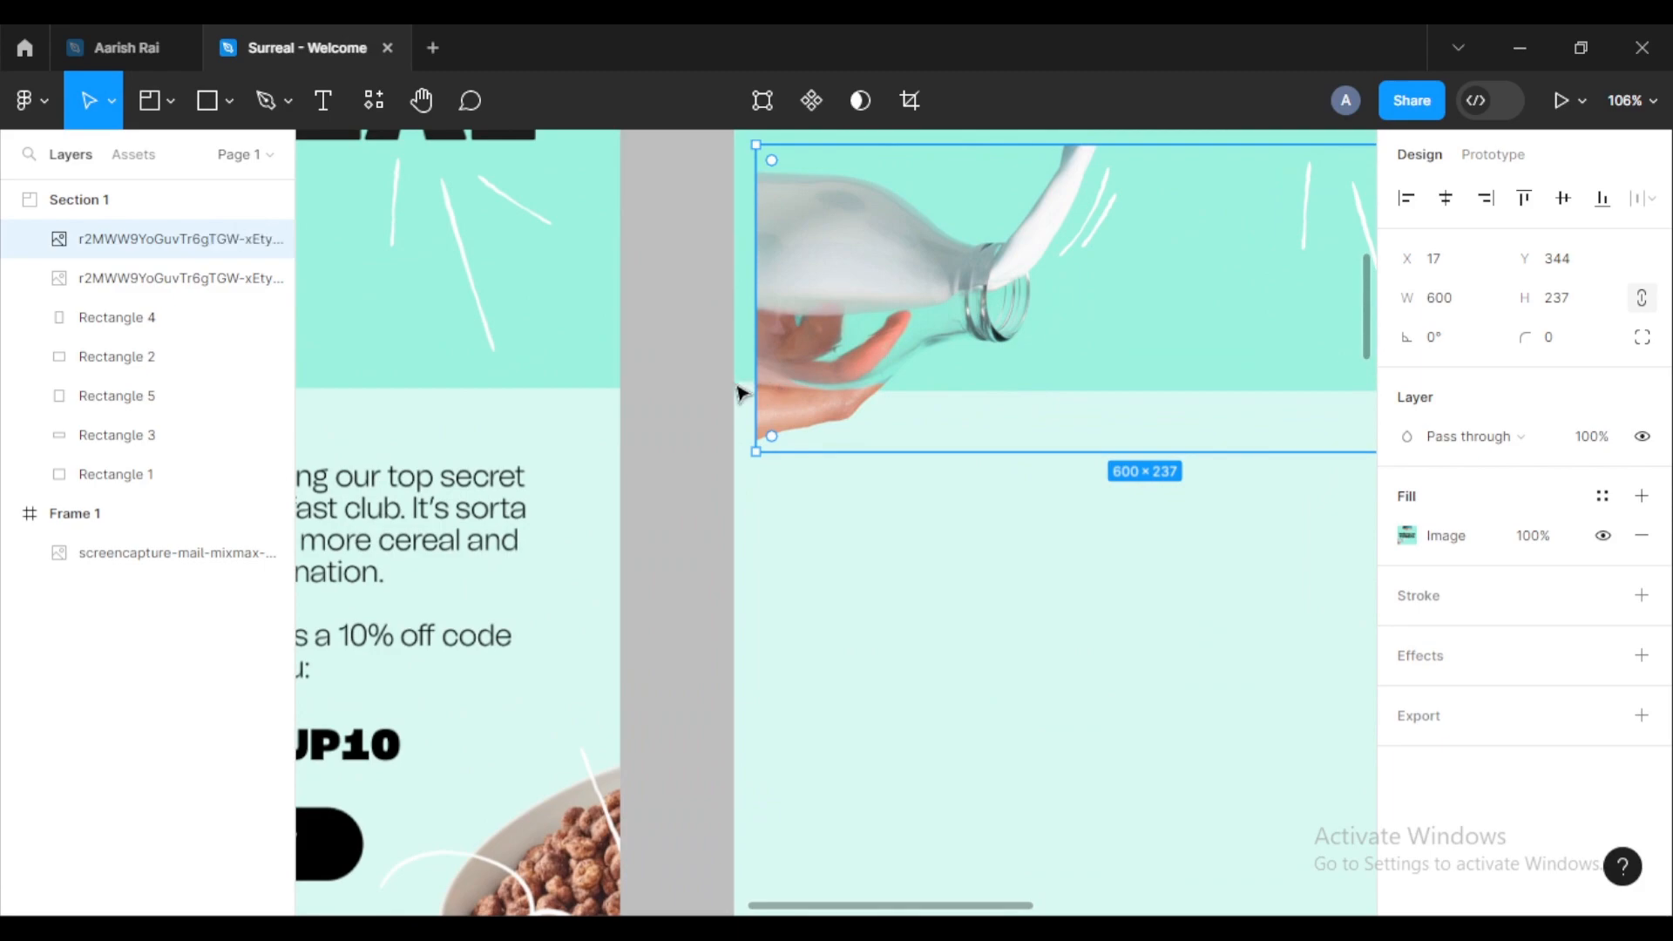
left_click_drag(911, 402, 812, 400)
Step: Align the milk bottle strip flush with the section's left edge and the colour boundary, at X 0 and Y 336
left_click_drag(992, 475, 540, 547)
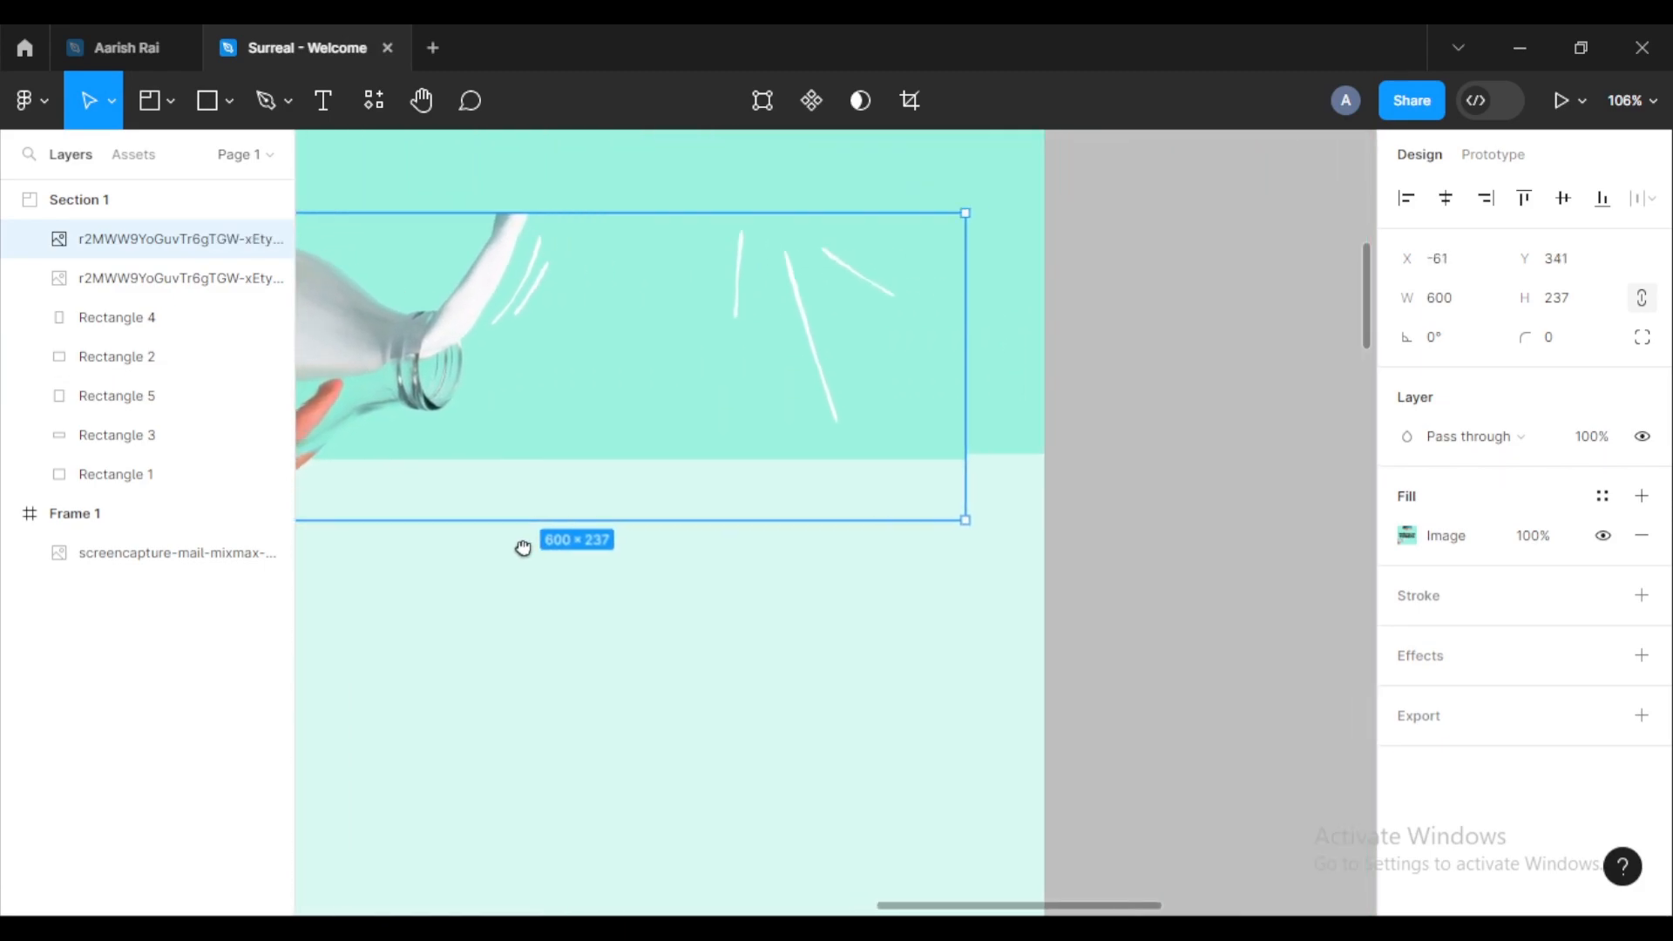
left_click_drag(560, 452, 574, 445)
scroll(621, 471, "up", 5)
scroll(625, 472, "down", 4)
left_click_drag(818, 459, 538, 501)
scroll(859, 498, "up", 2)
left_click_drag(688, 488, 1138, 447)
scroll(1142, 401, "down", 1)
scroll(1133, 402, "up", 1)
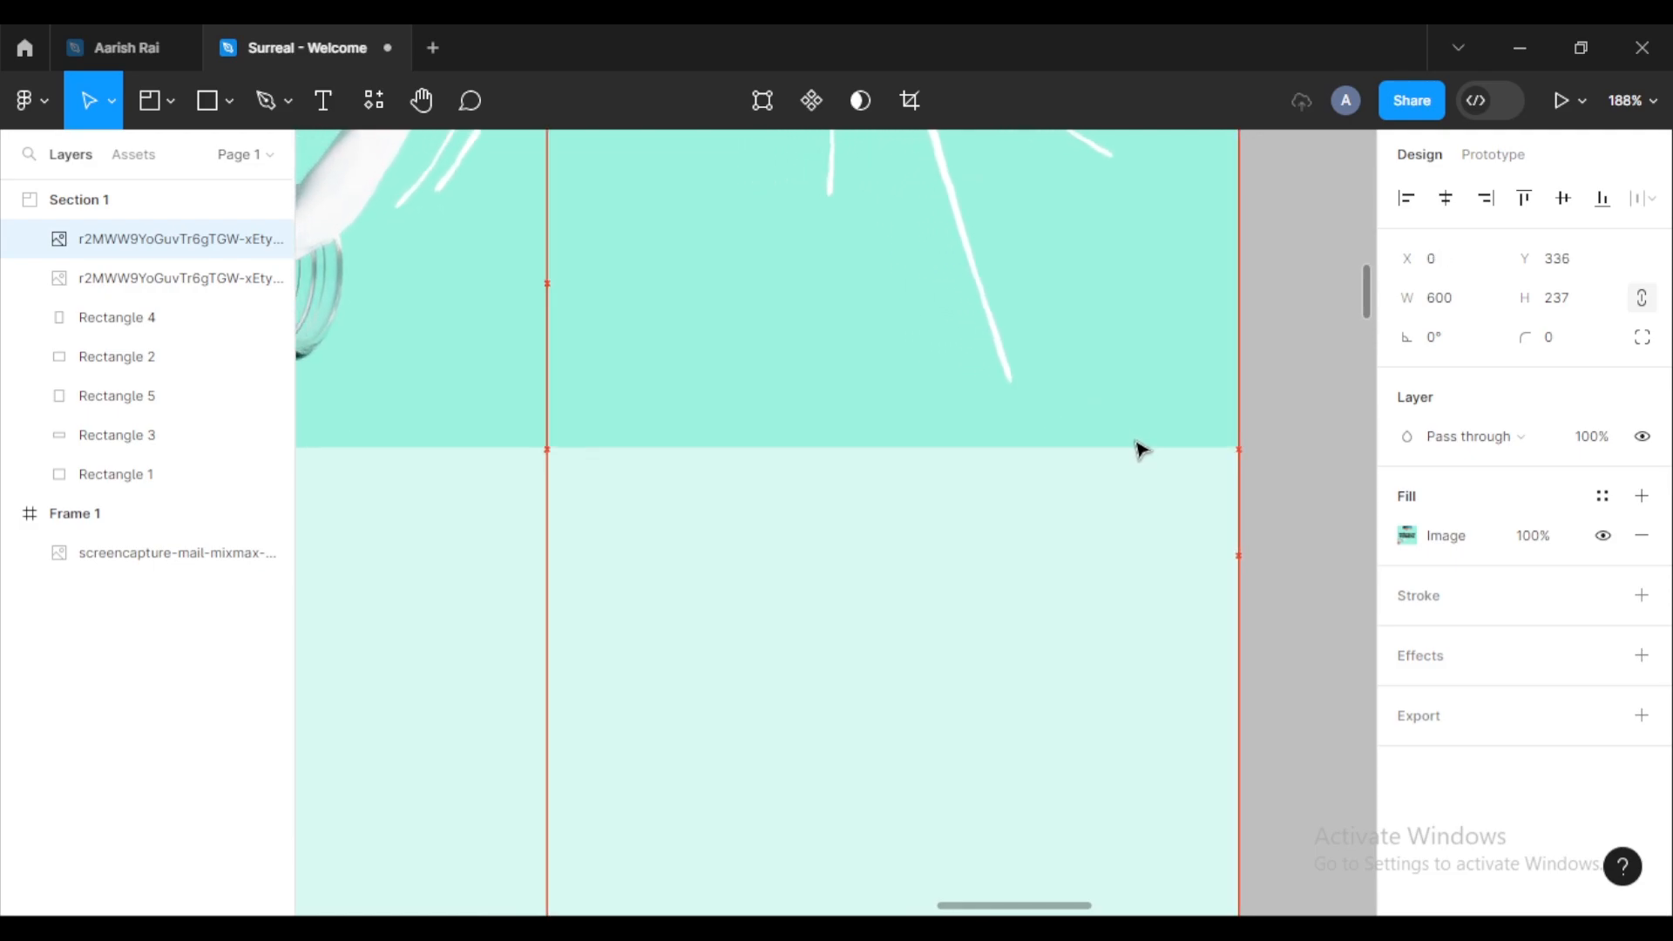
scroll(1137, 450, "down", 5)
left_click(1274, 395)
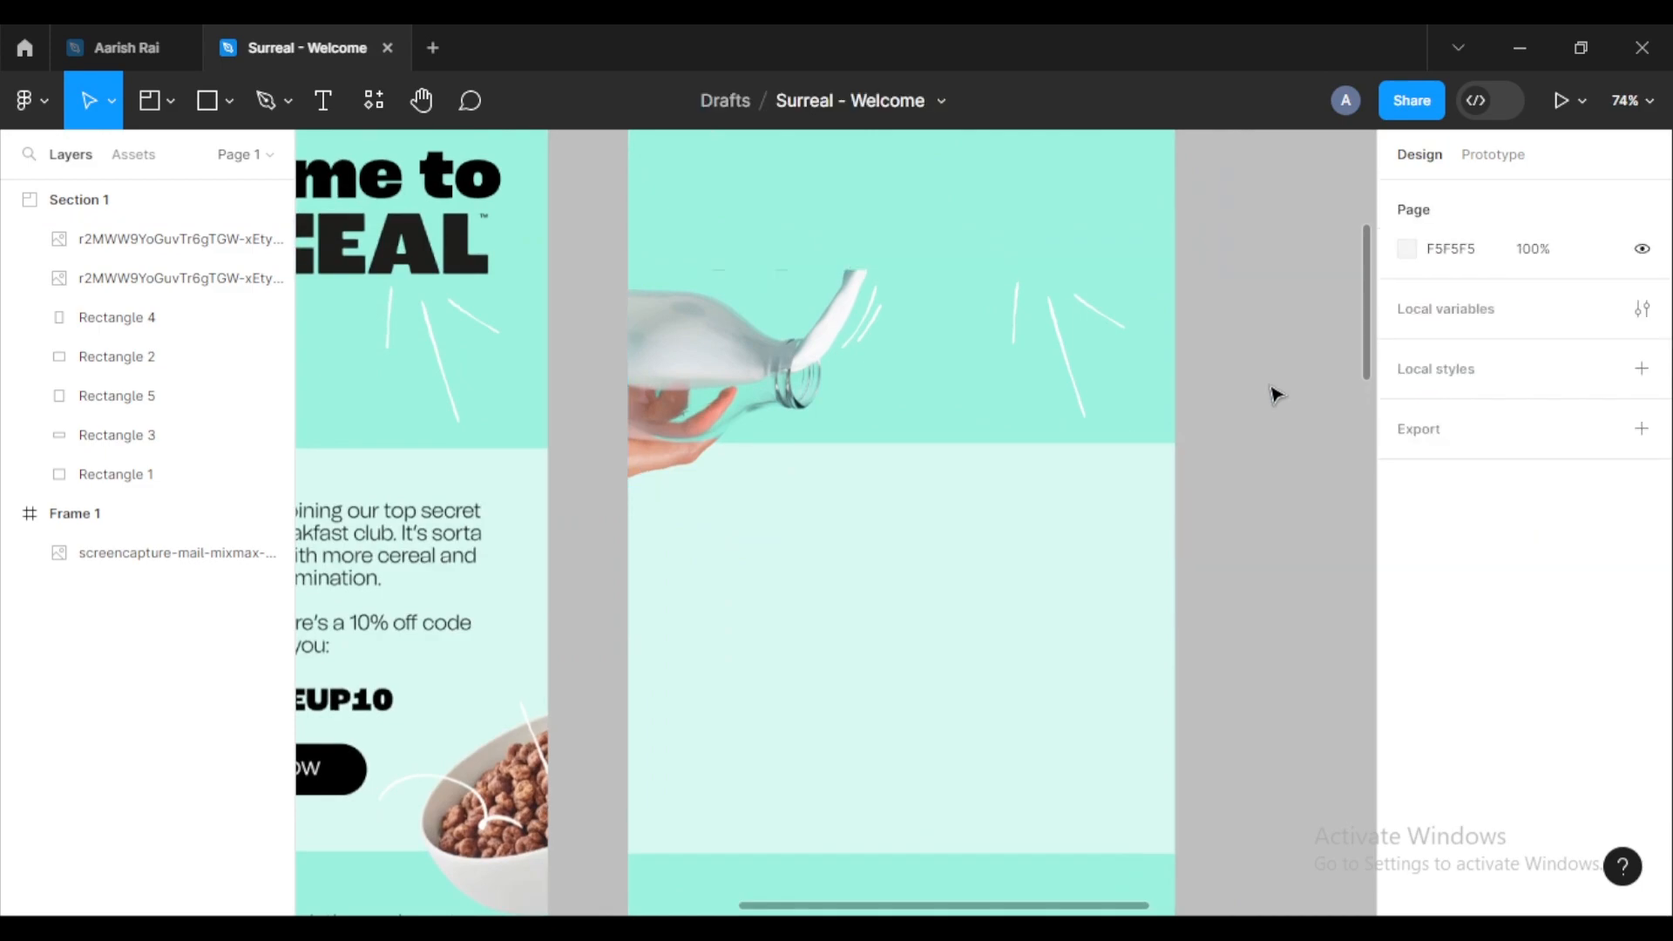
Step: Trim the upper edge of the milk bottle strip in Section 1 to remove leftover marks, leaving it about 232 high
scroll(1274, 394, "down", 2)
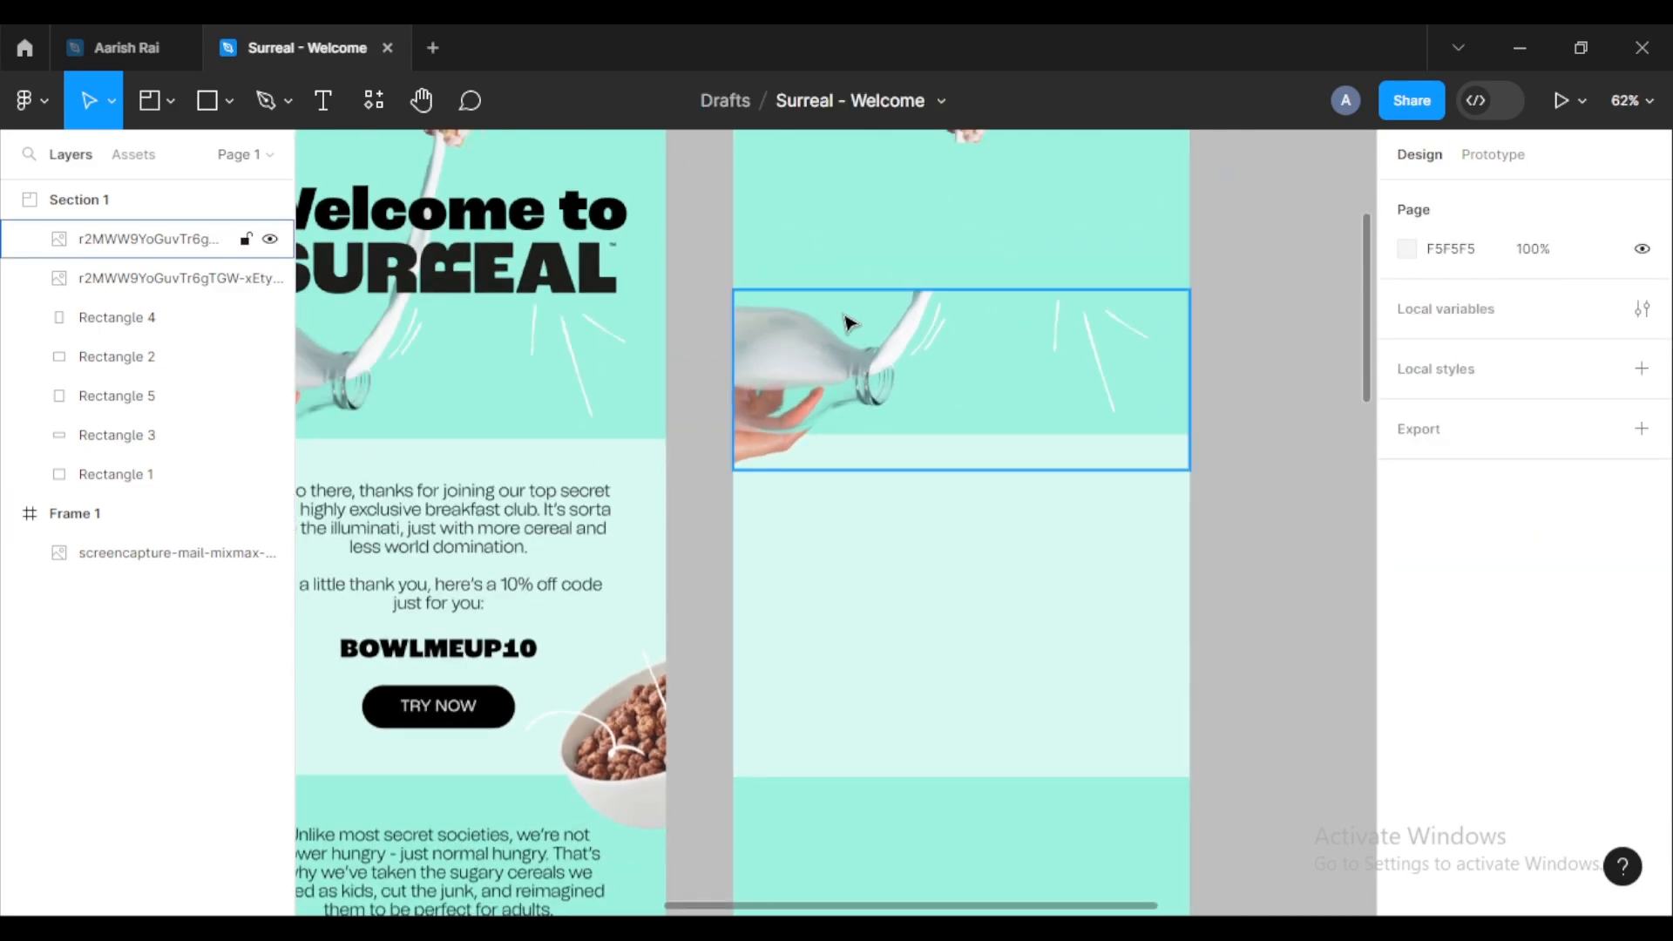
scroll(1217, 325, "down", 3)
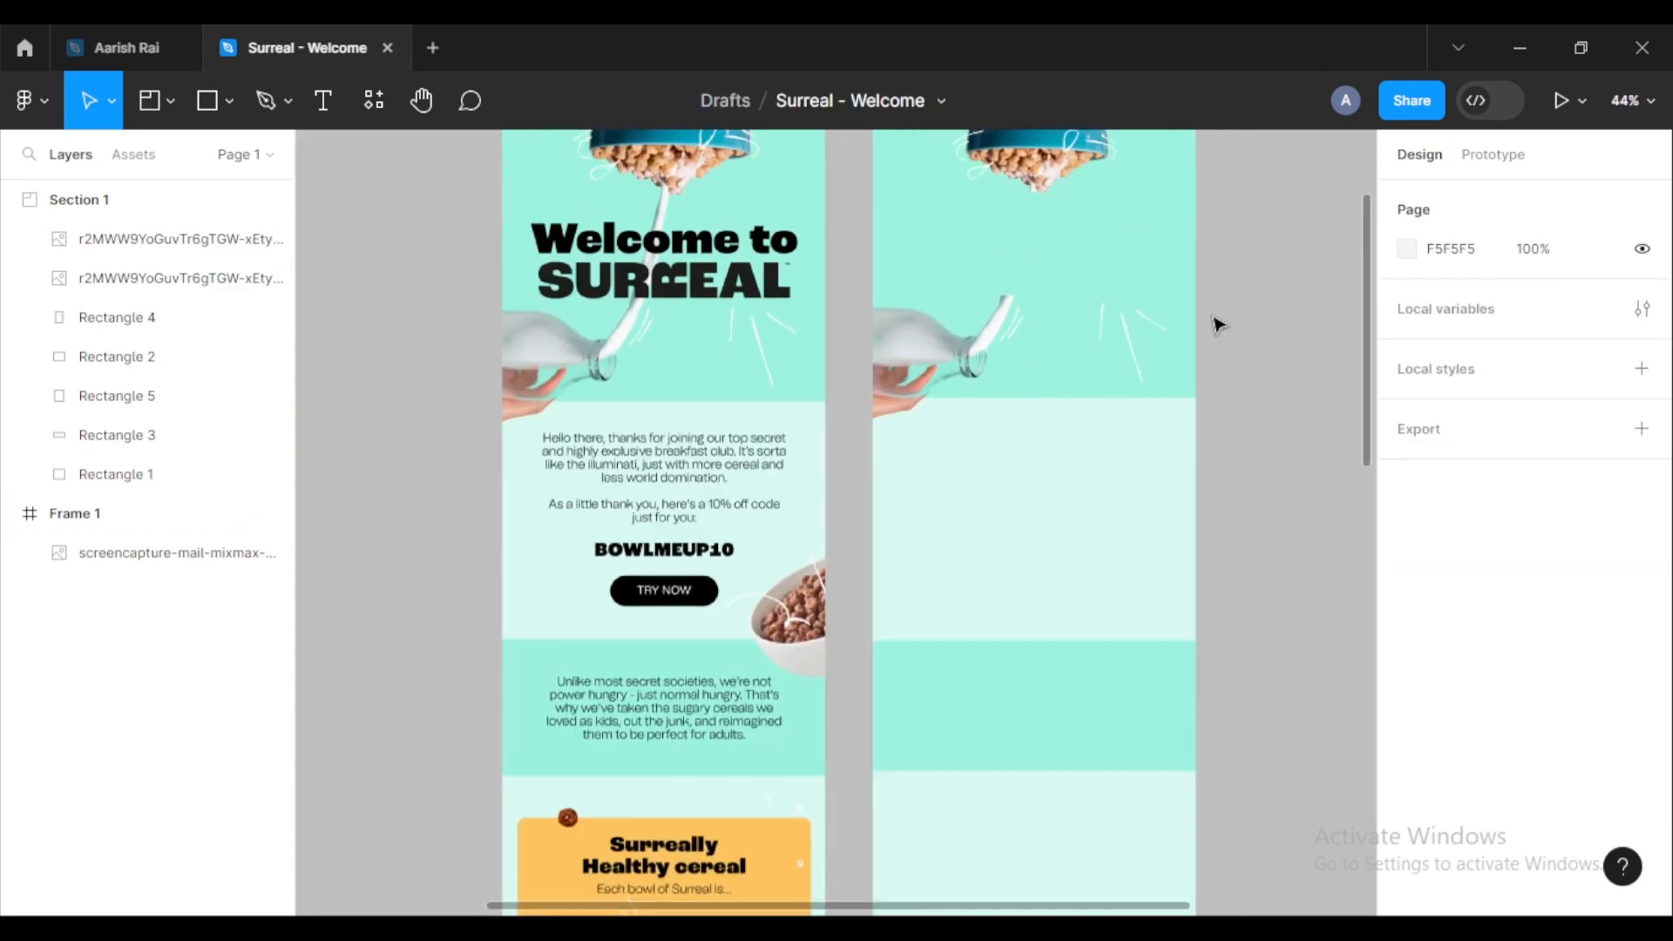
left_click_drag(1218, 325, 1078, 413)
scroll(851, 429, "up", 5)
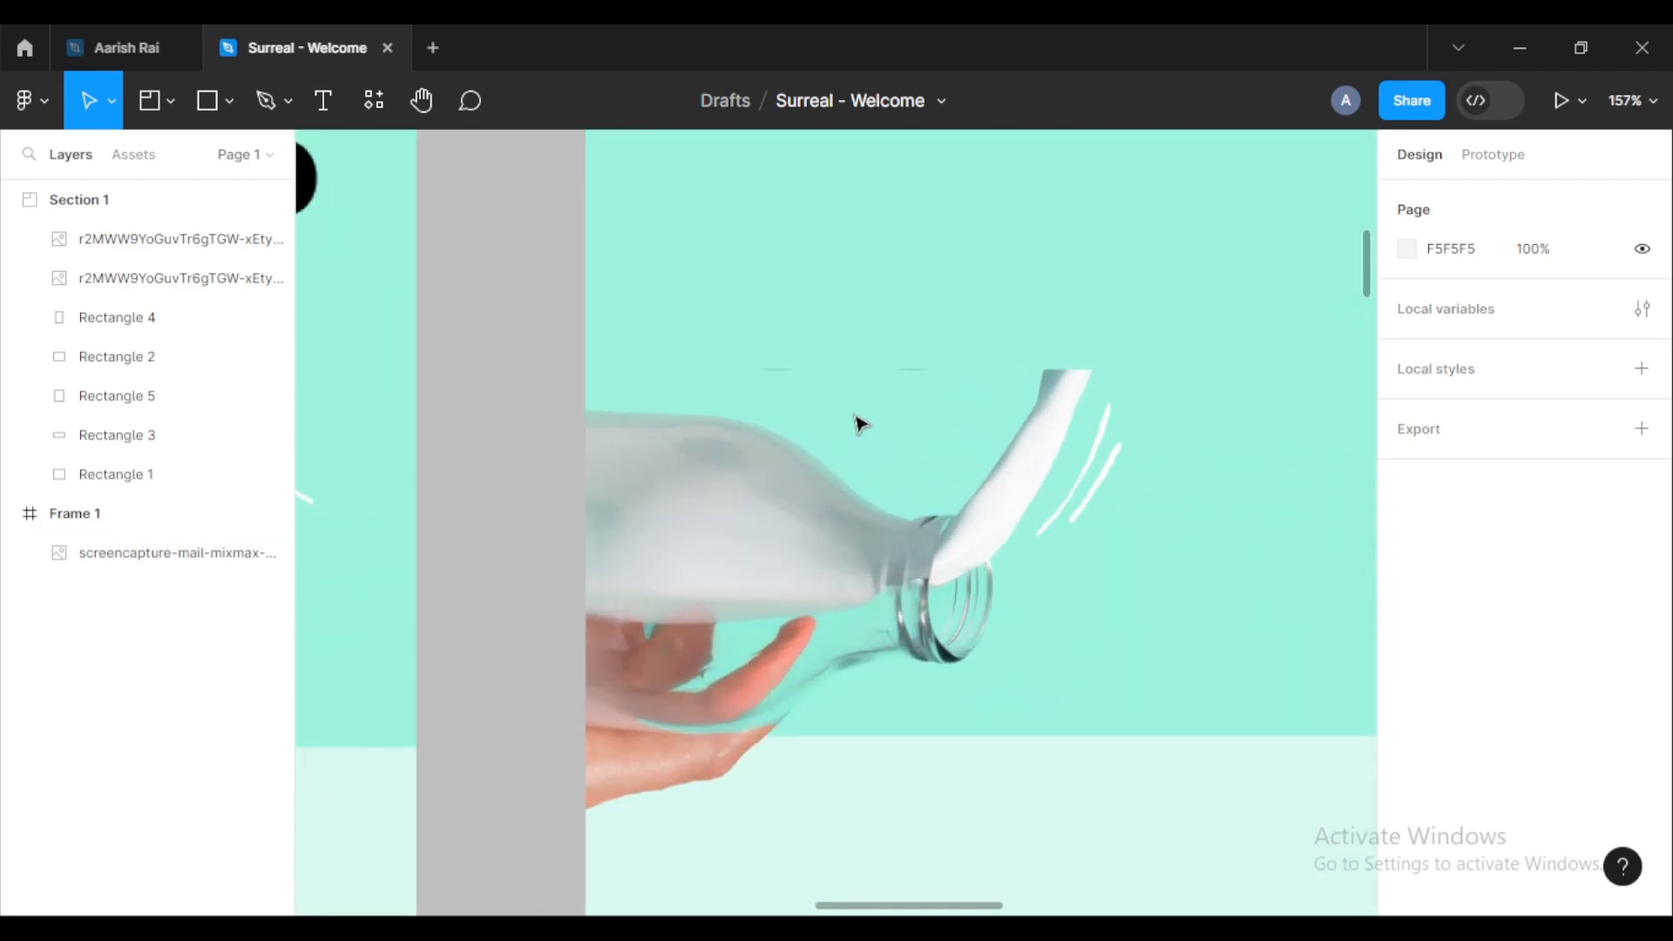
left_click(890, 406)
left_click_drag(894, 375, 828, 432)
scroll(945, 399, "down", 3)
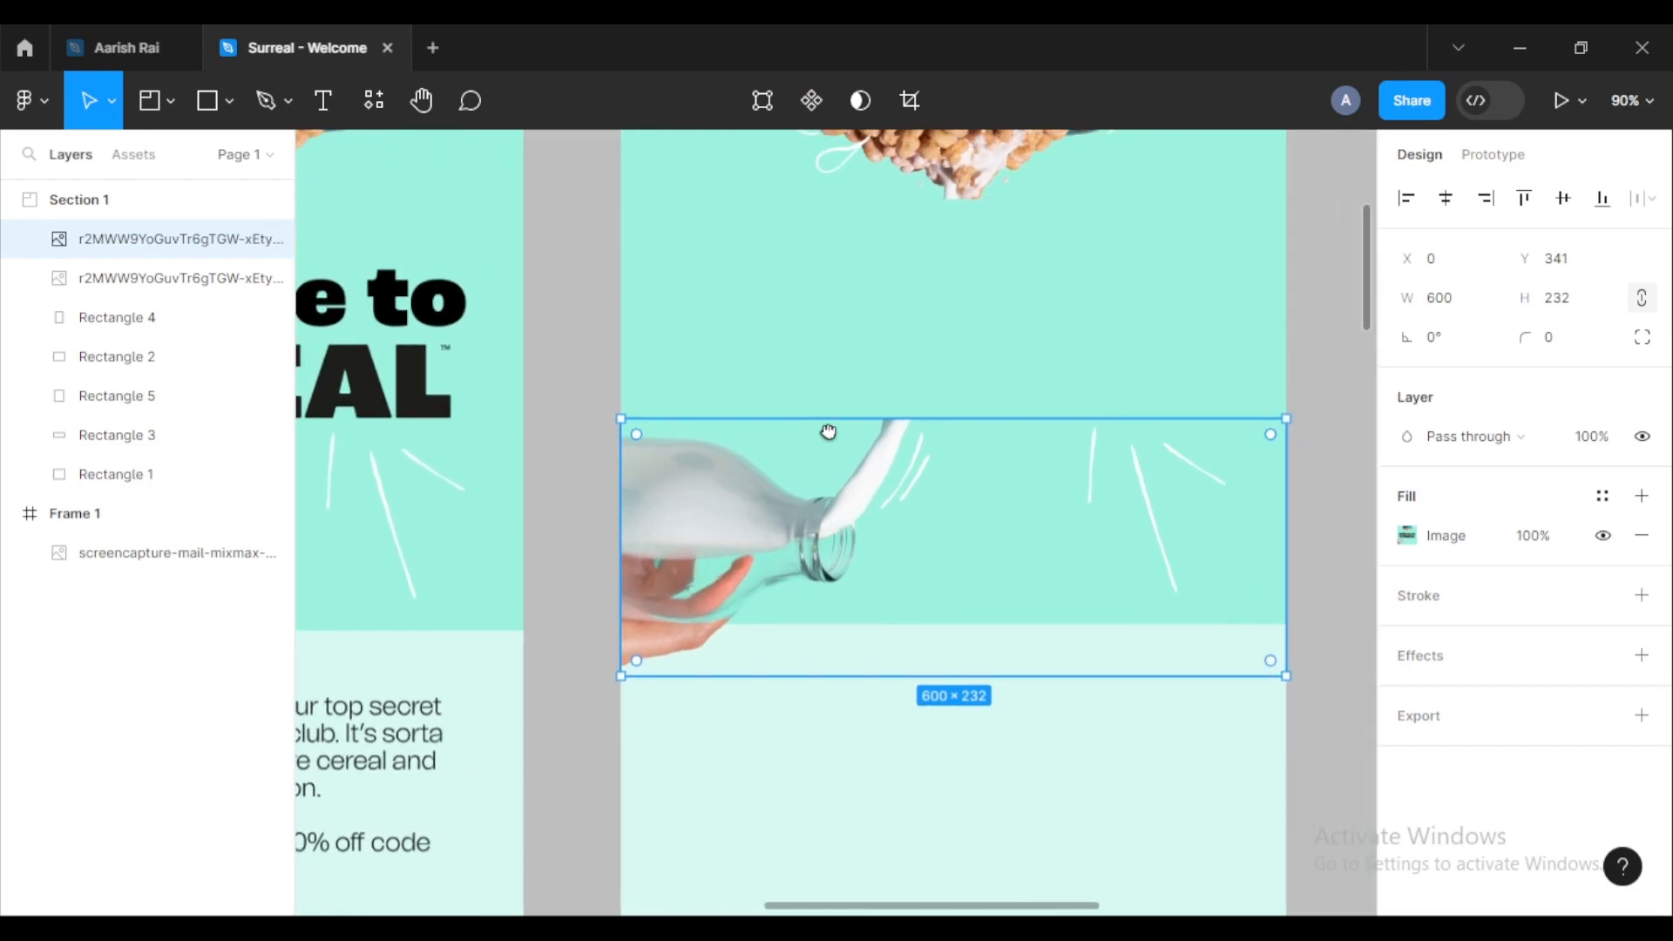
scroll(826, 433, "down", 3)
left_click(1199, 378)
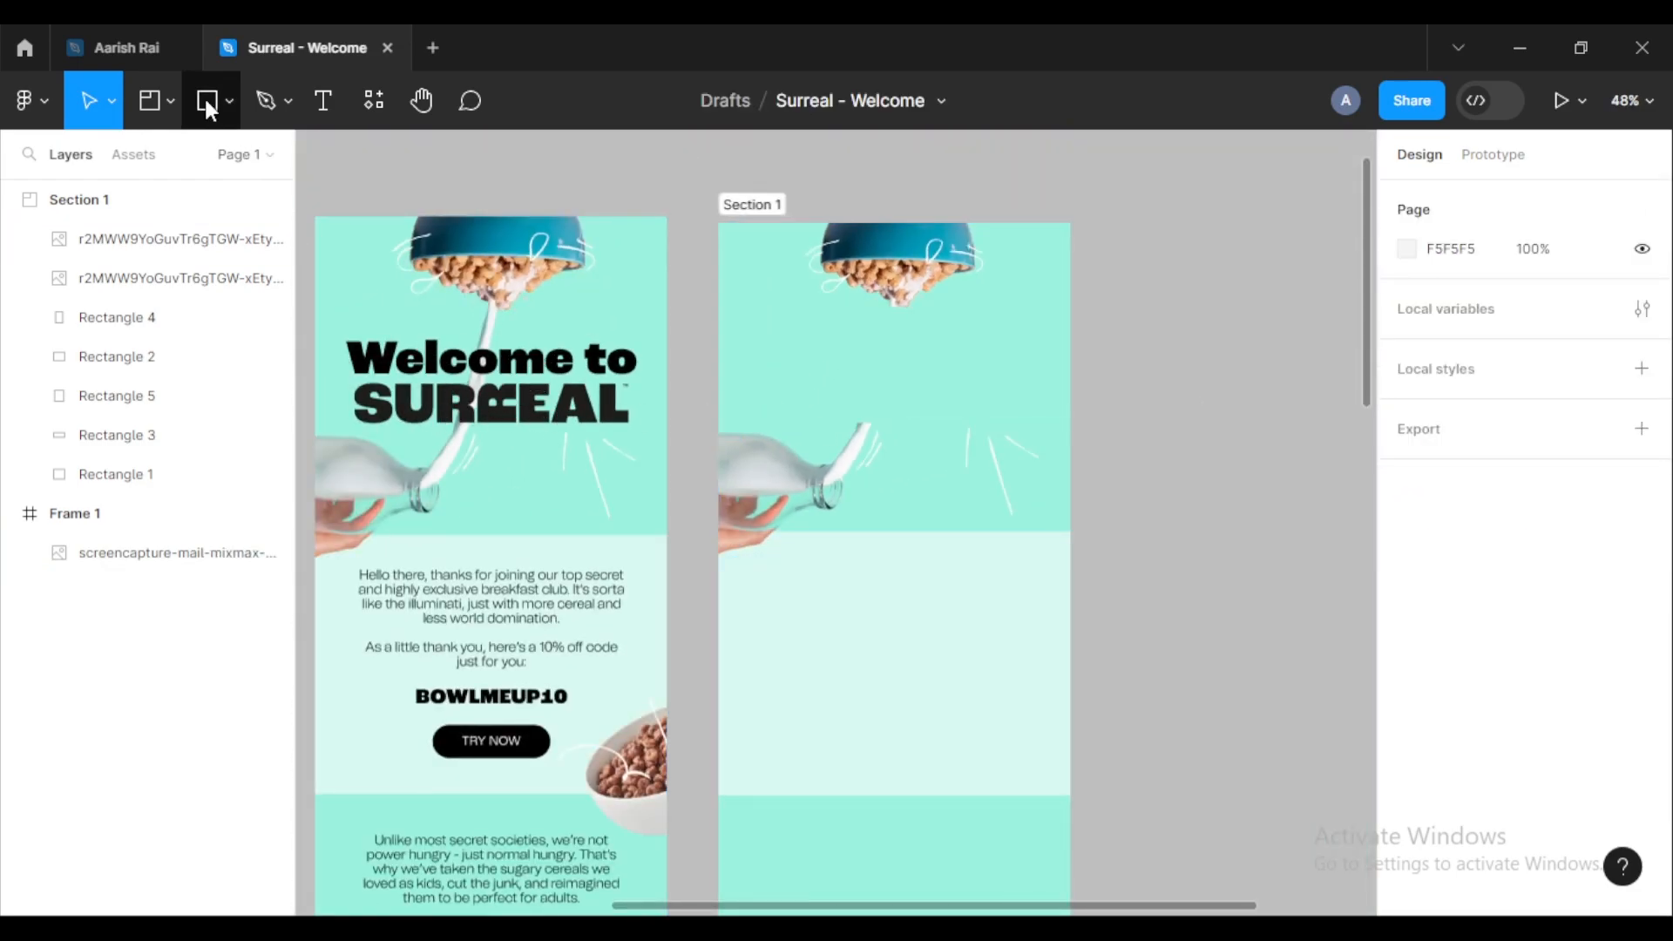
Step: Draw a text box about 415 by 178 beneath the cereal bowl and fill it with "Welcome to" copied from the Word document
left_click(323, 103)
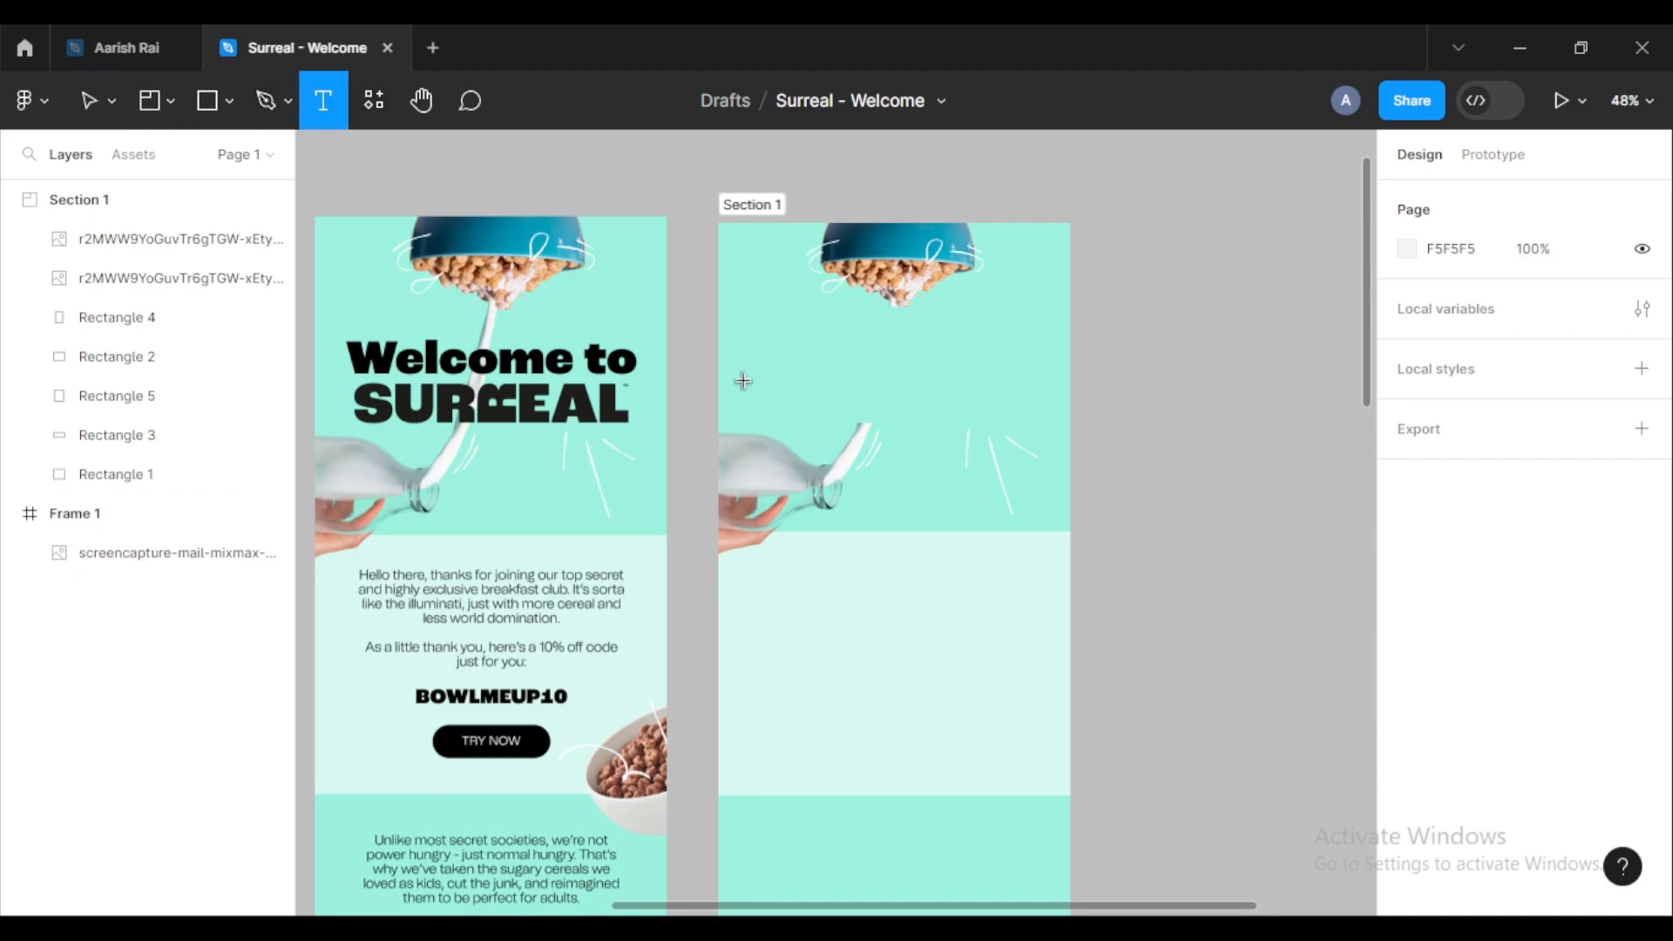
left_click_drag(783, 307, 1026, 411)
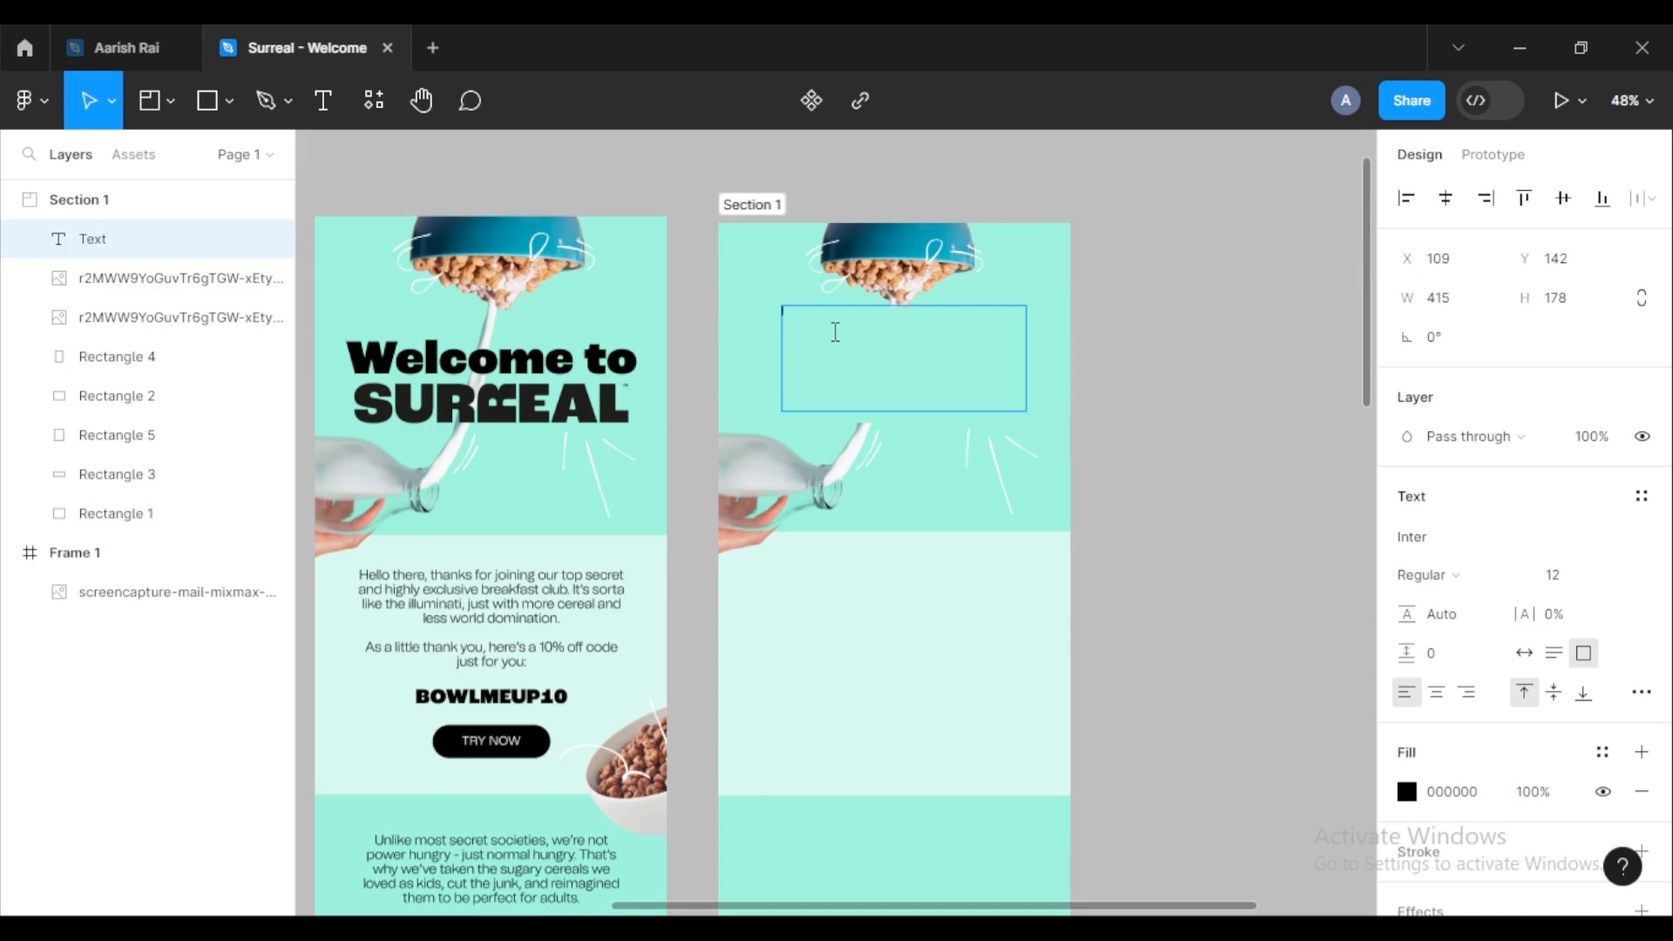
key("alt+Tab")
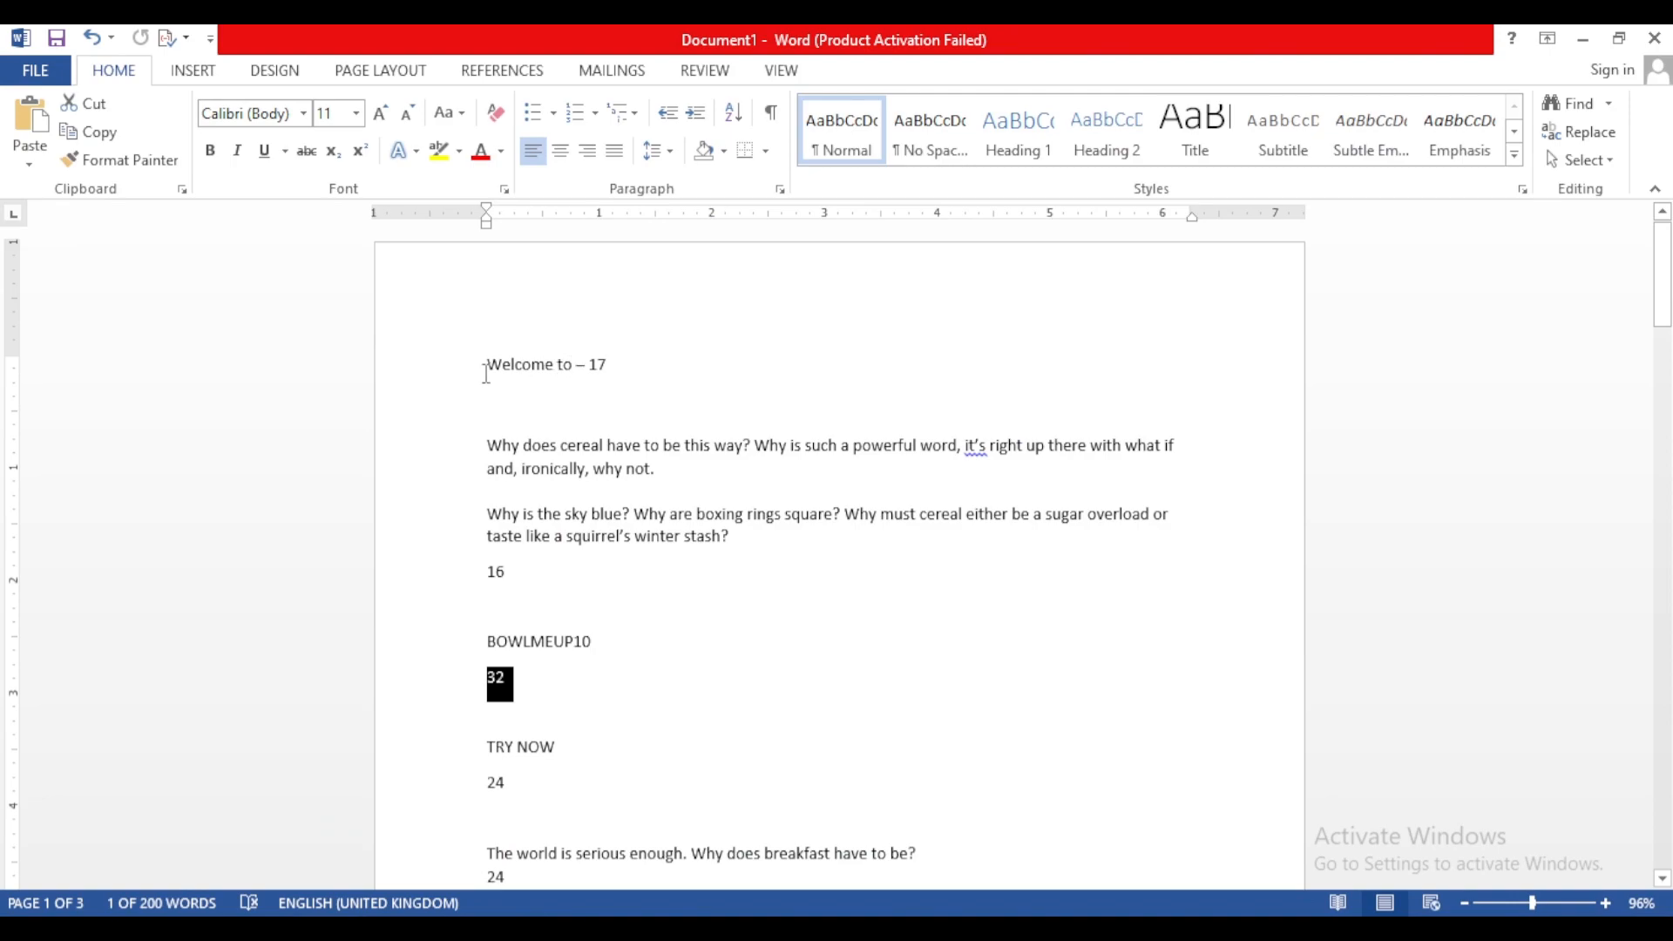
double_click(599, 363)
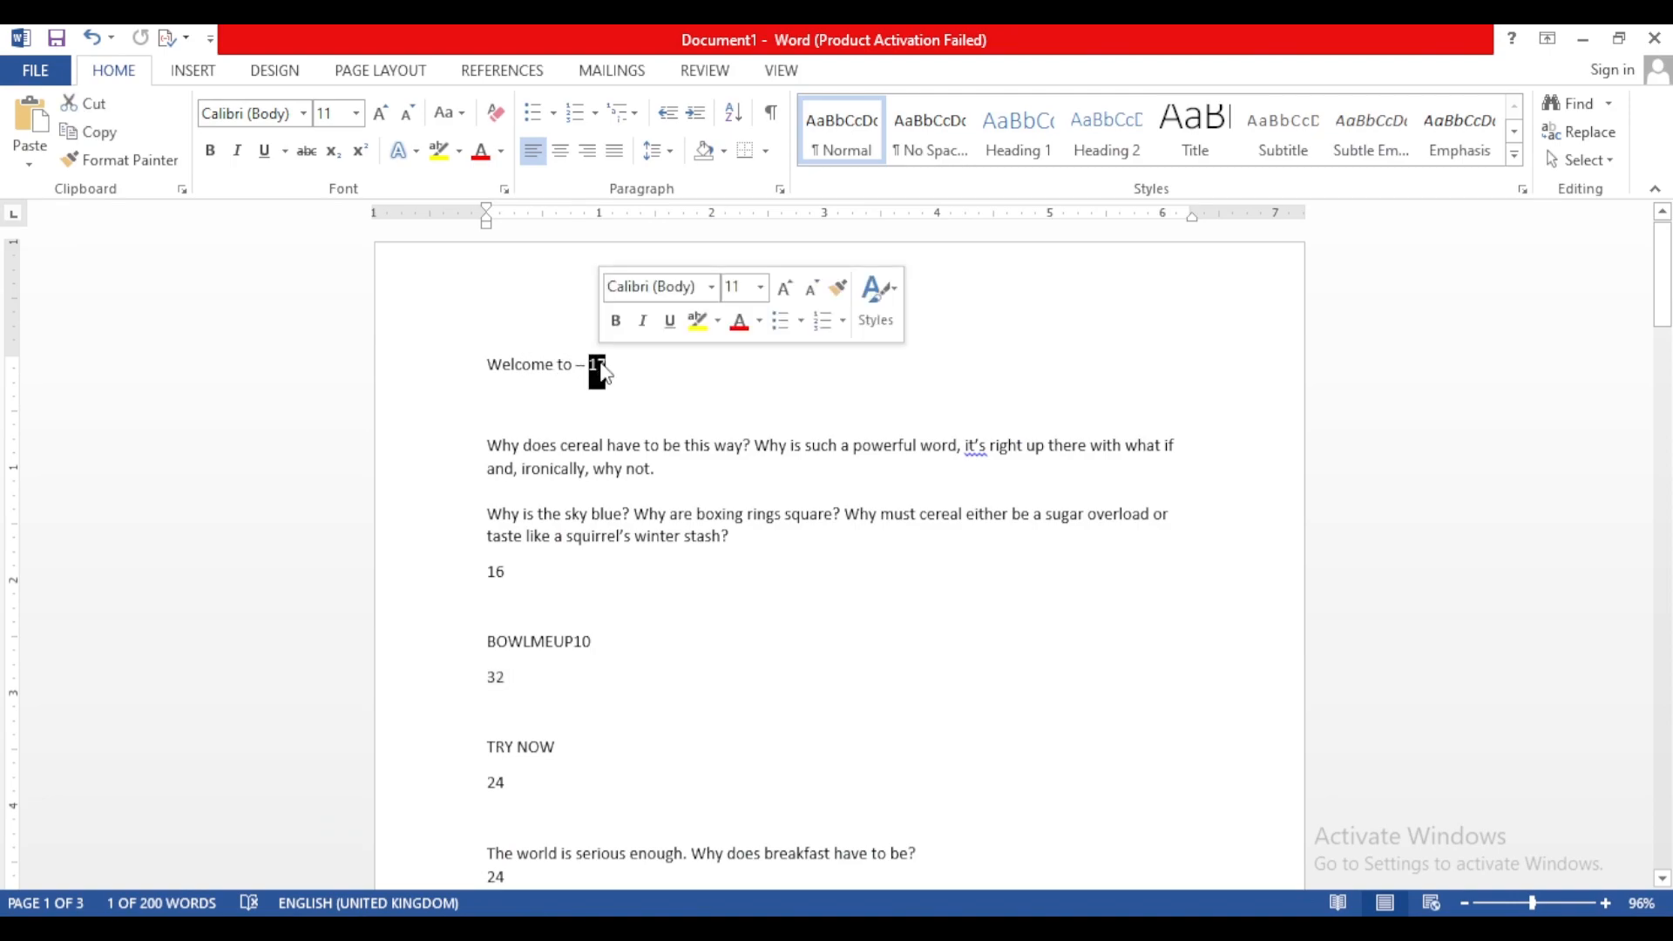
key("alt+Tab")
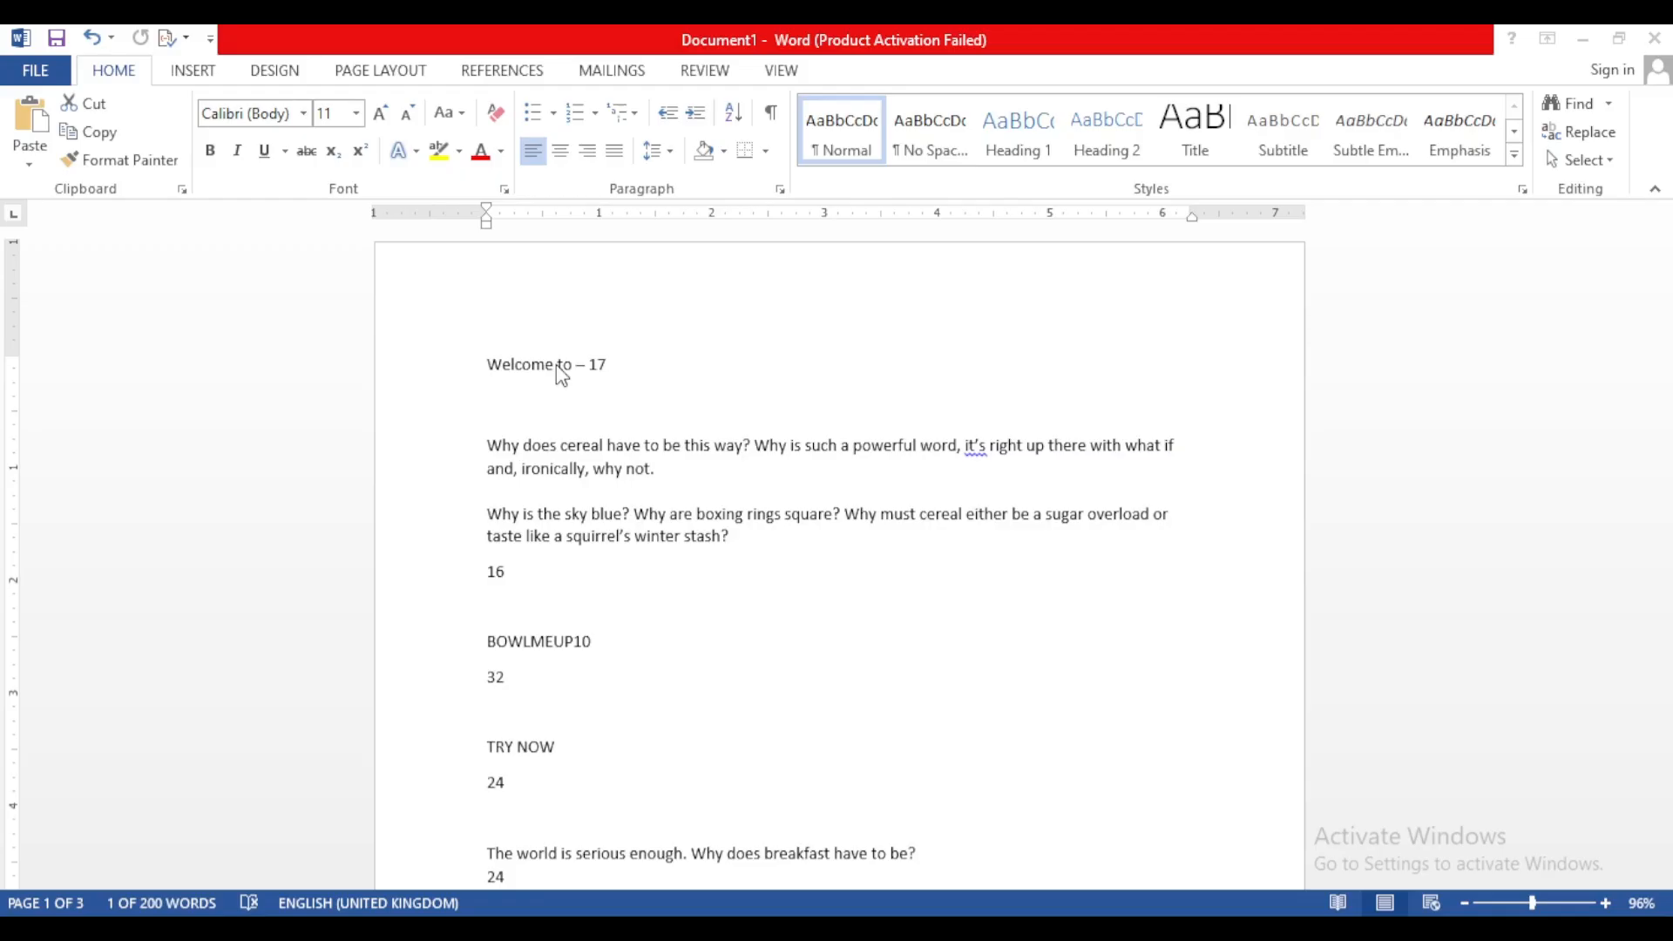
key("alt+Tab")
left_click_drag(479, 363, 574, 387)
key("ctrl+c")
key("alt+Tab")
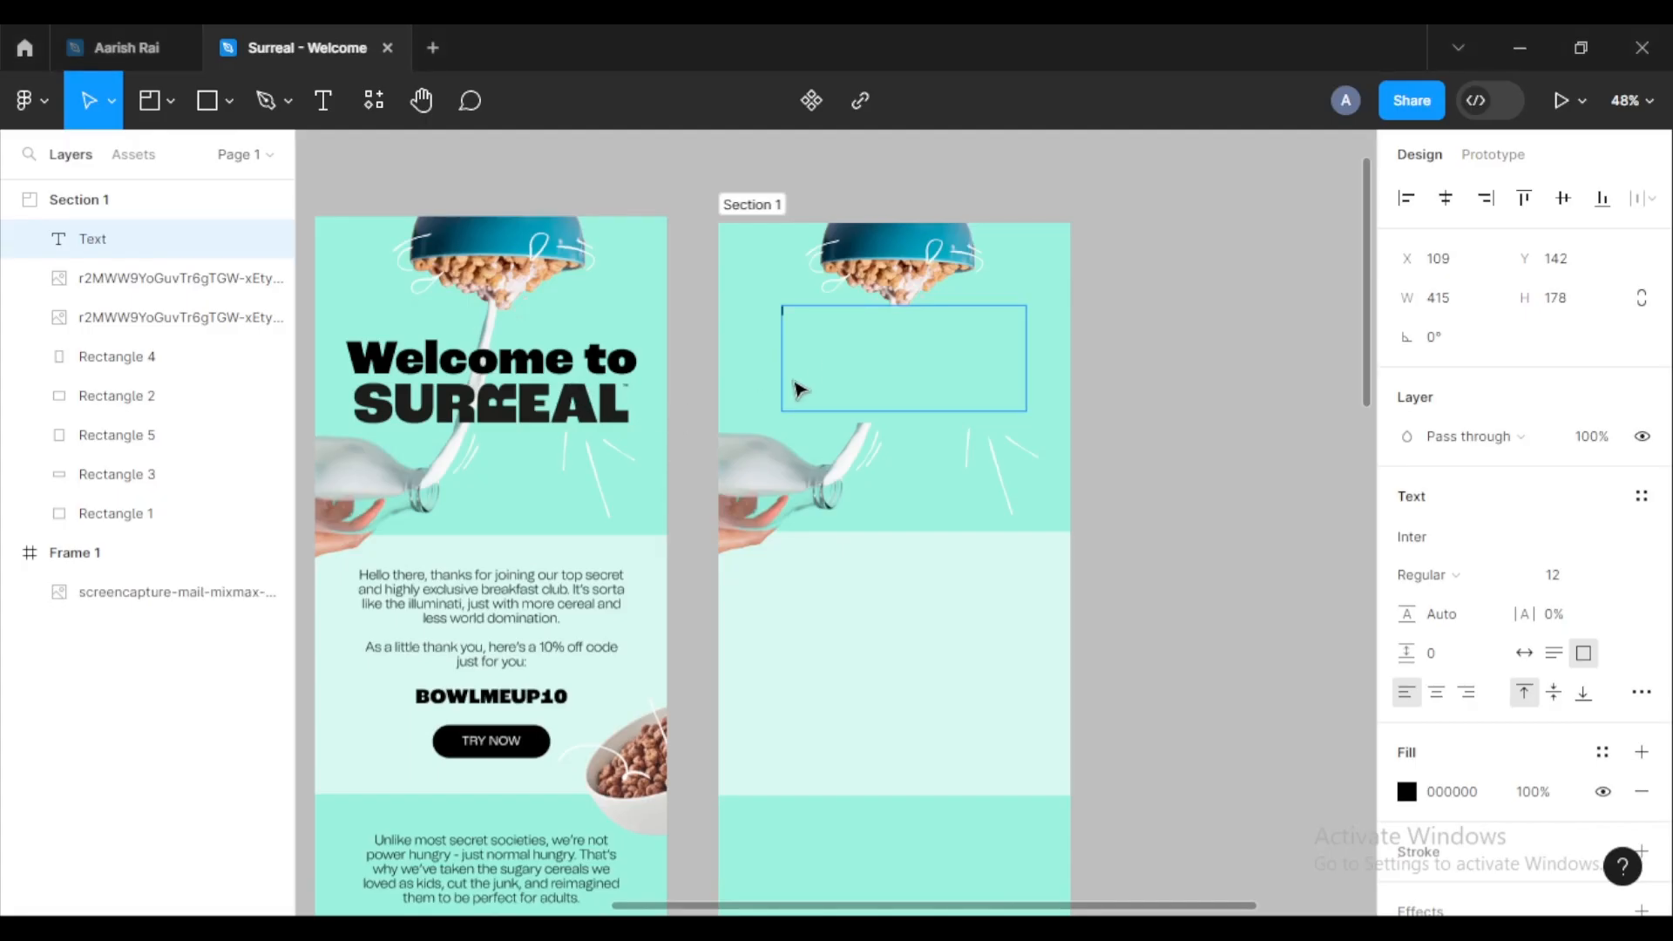
key("ctrl+v")
Step: Set the font size of the "Welcome to" heading to 17
scroll(837, 341, "up", 3)
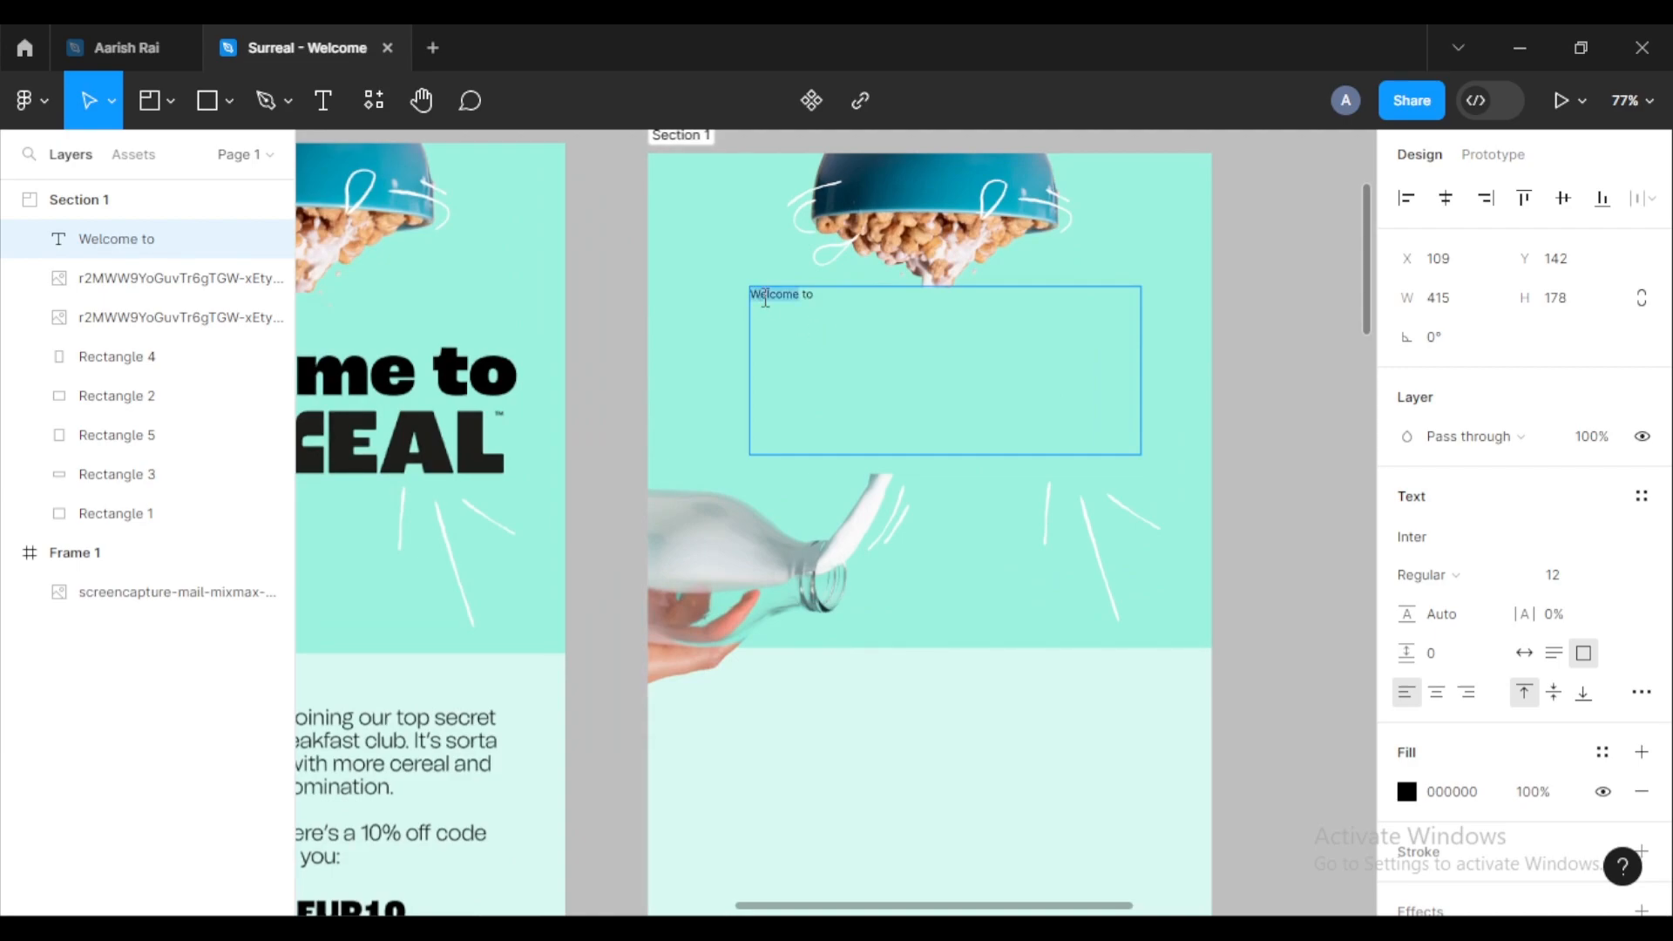
left_click(1618, 571)
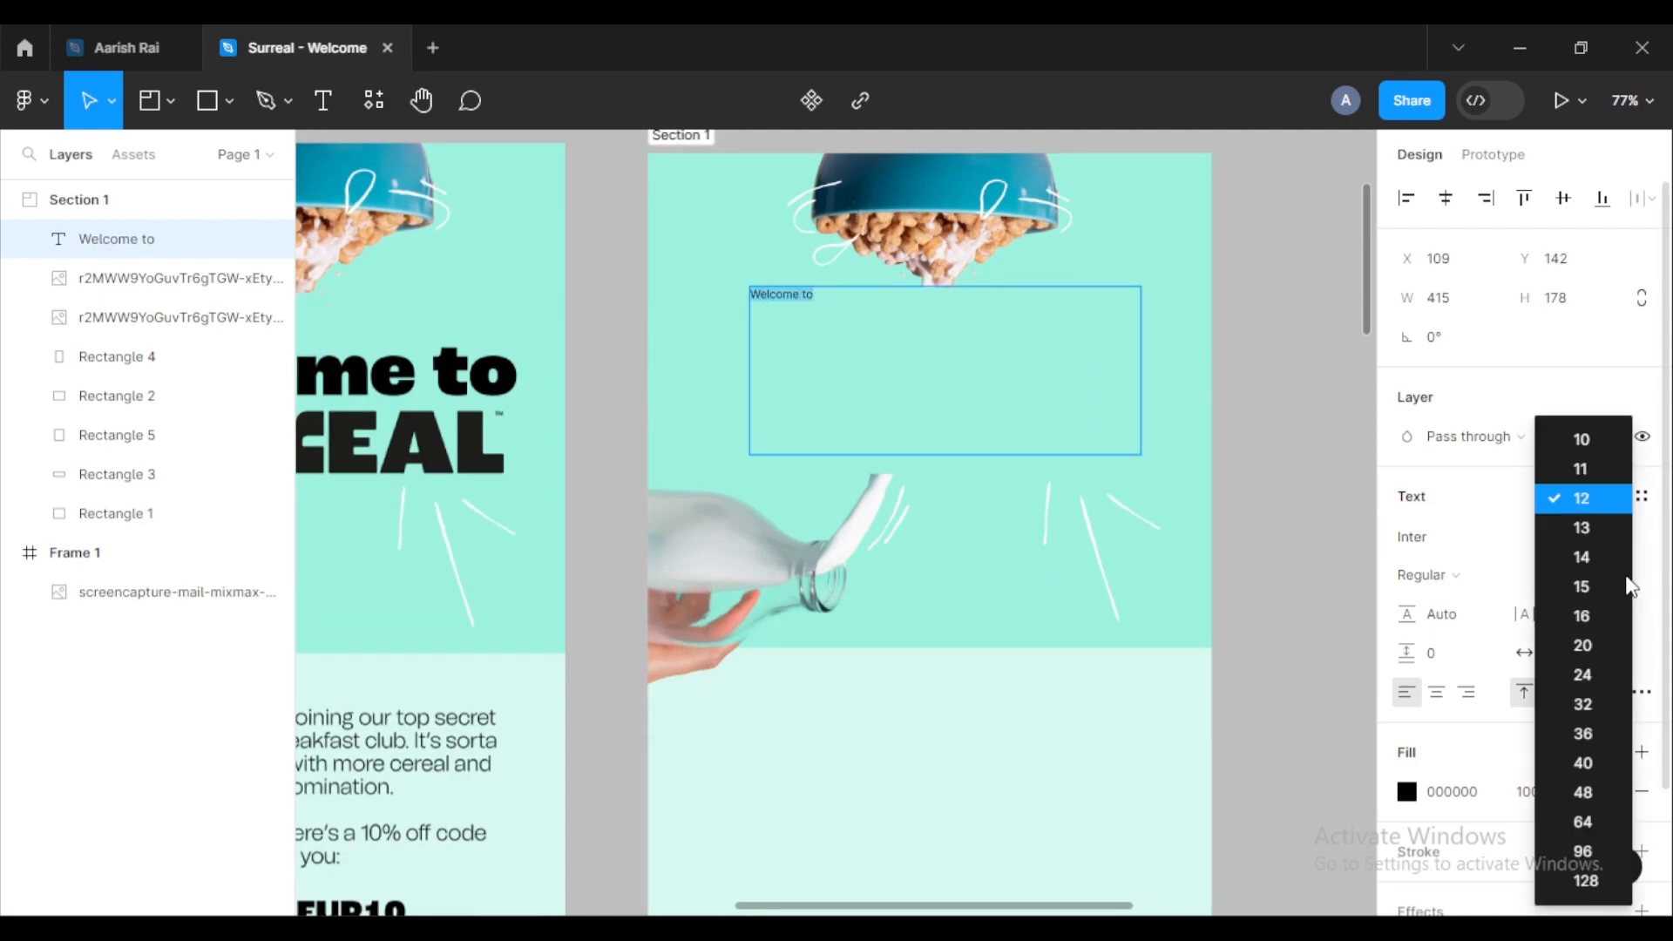
left_click(1524, 537)
left_click(1573, 582)
key("Return")
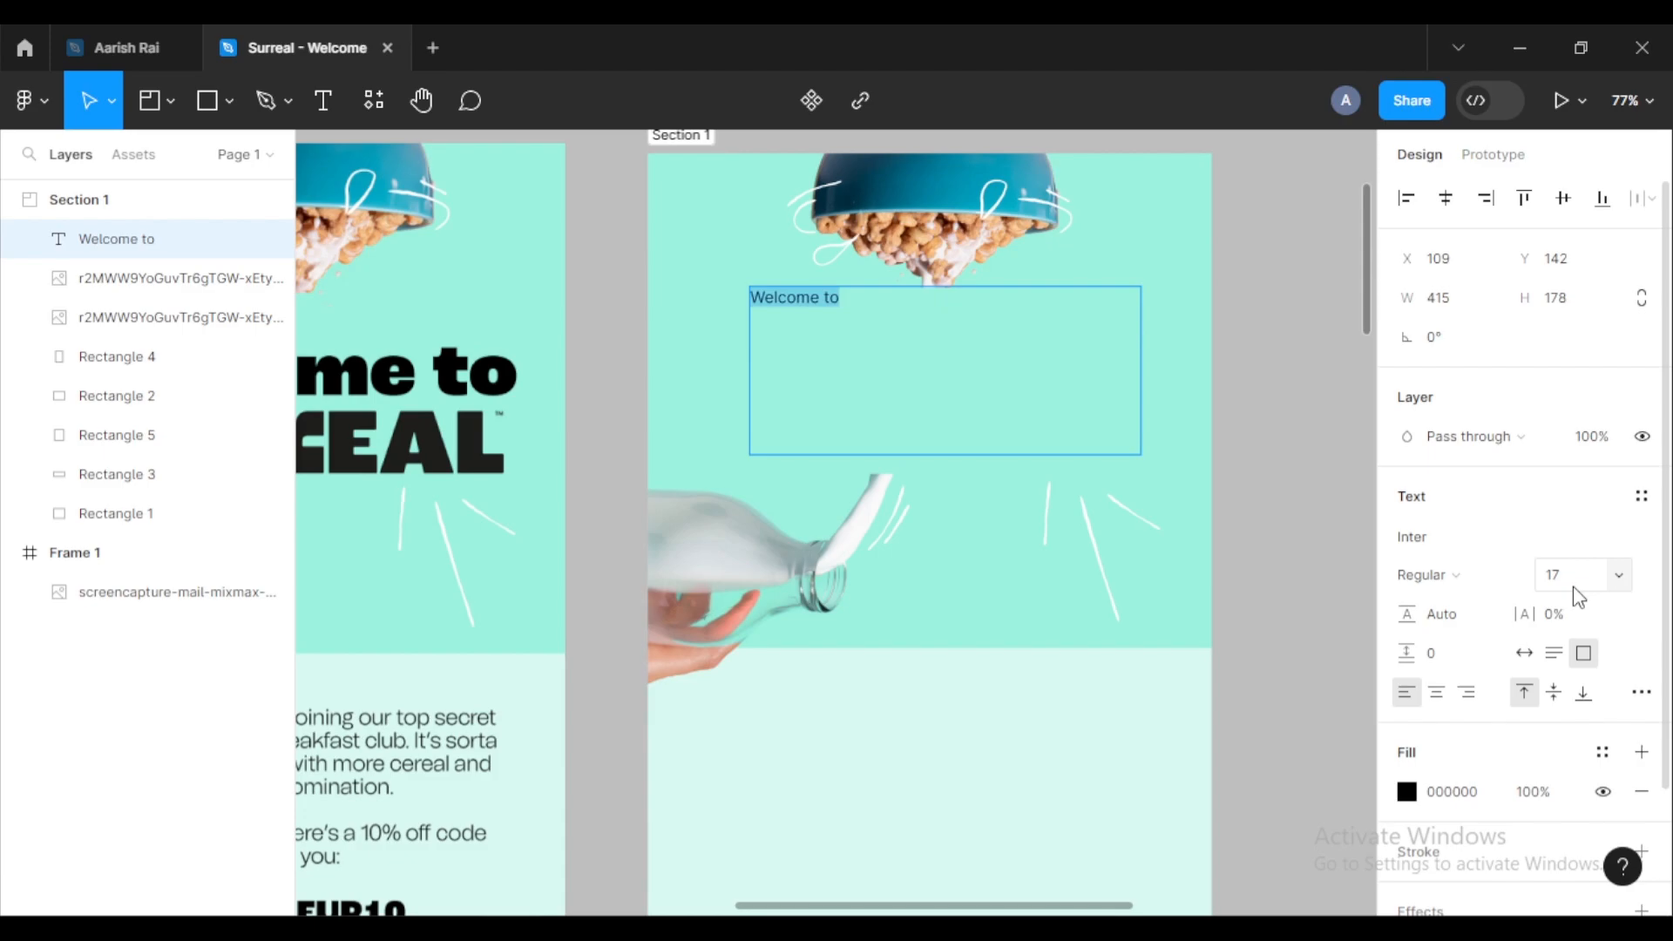
Step: Check the heading's font size in the finished design file, and set the new "Welcome to" text to size 71
left_click(134, 37)
left_click(867, 242)
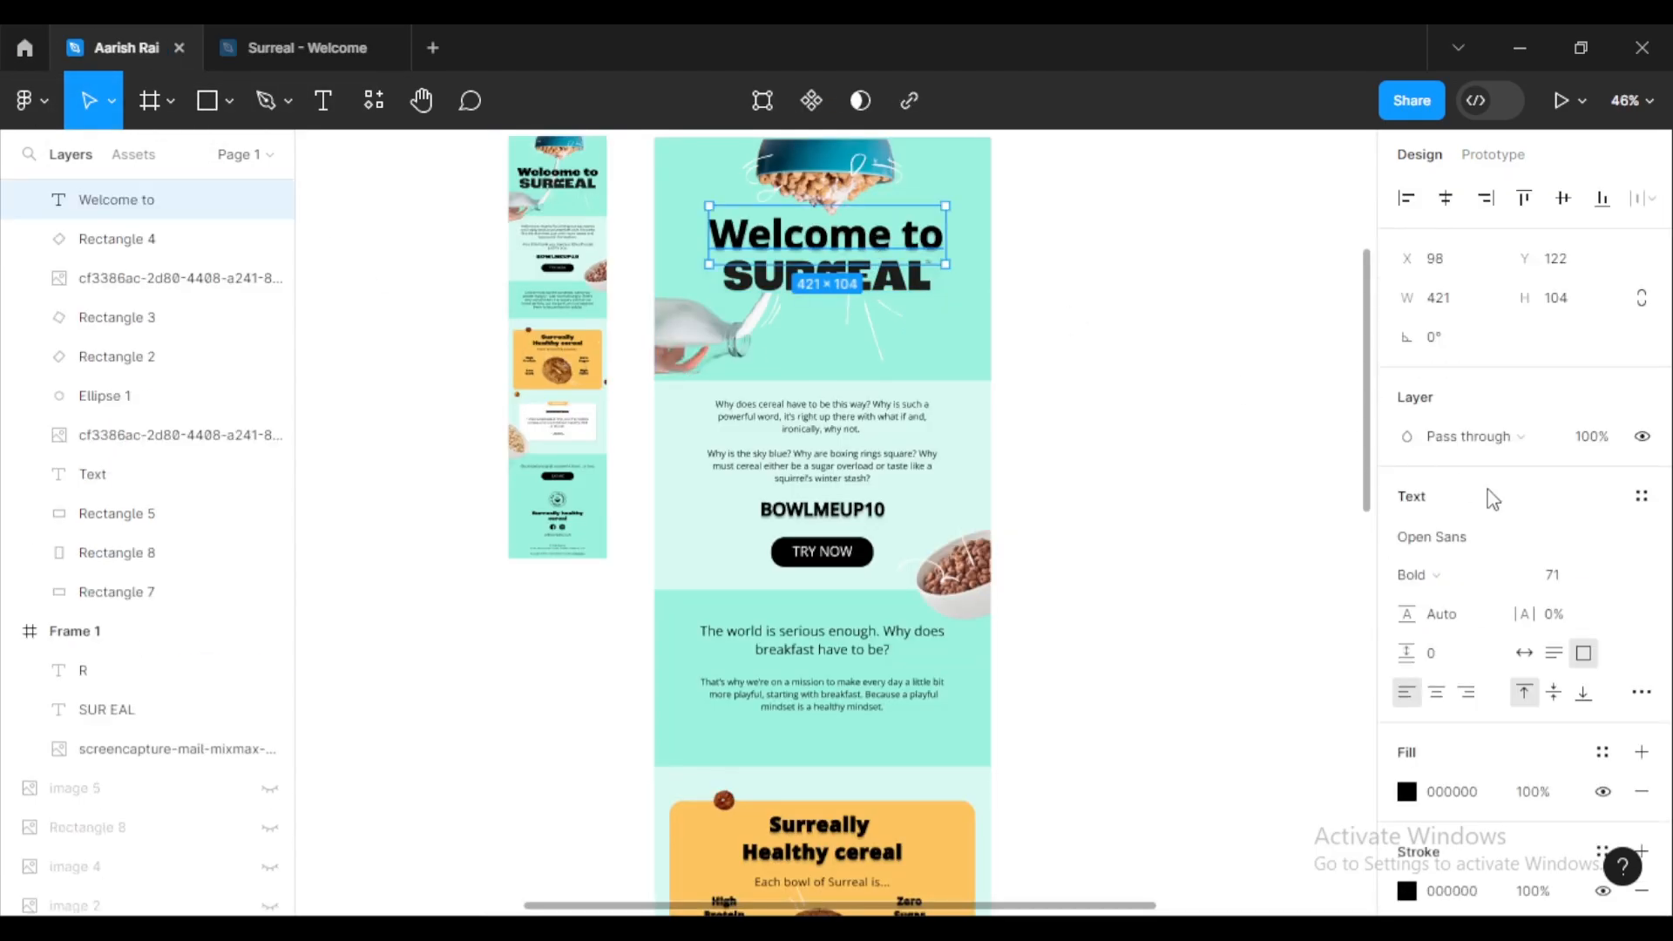
left_click(238, 39)
left_click(1568, 577)
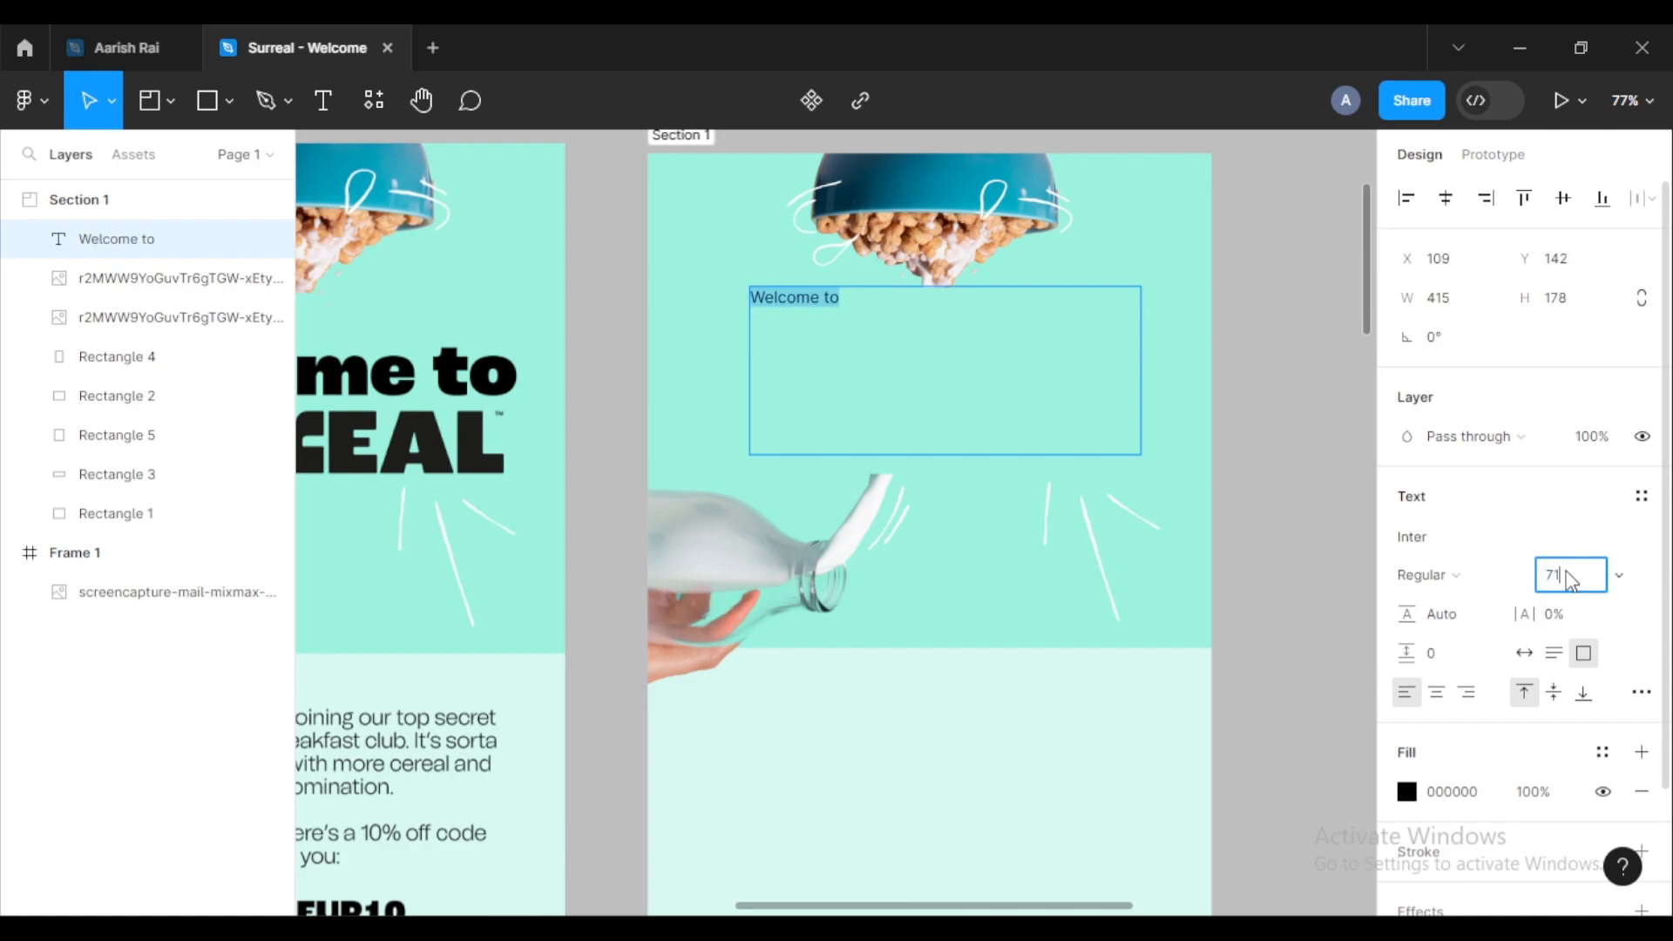
type("71")
key("Return")
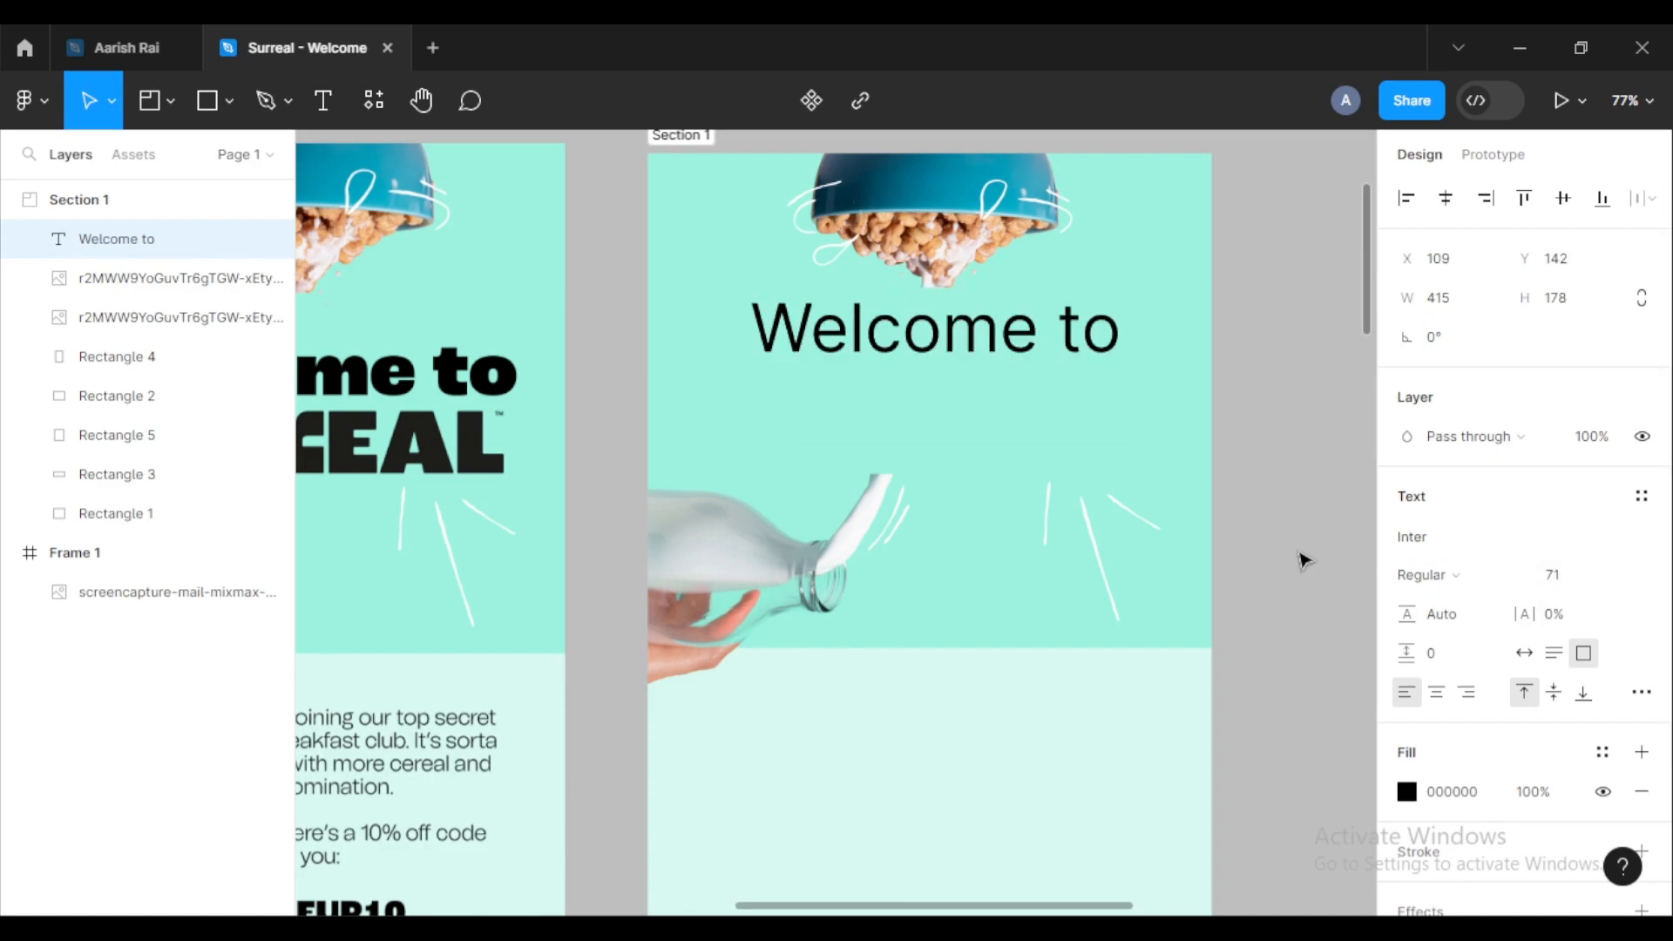
Step: Change the "Welcome to" heading's font weight to Bold and deselect it
scroll(956, 512, "down", 1)
scroll(957, 511, "down", 1)
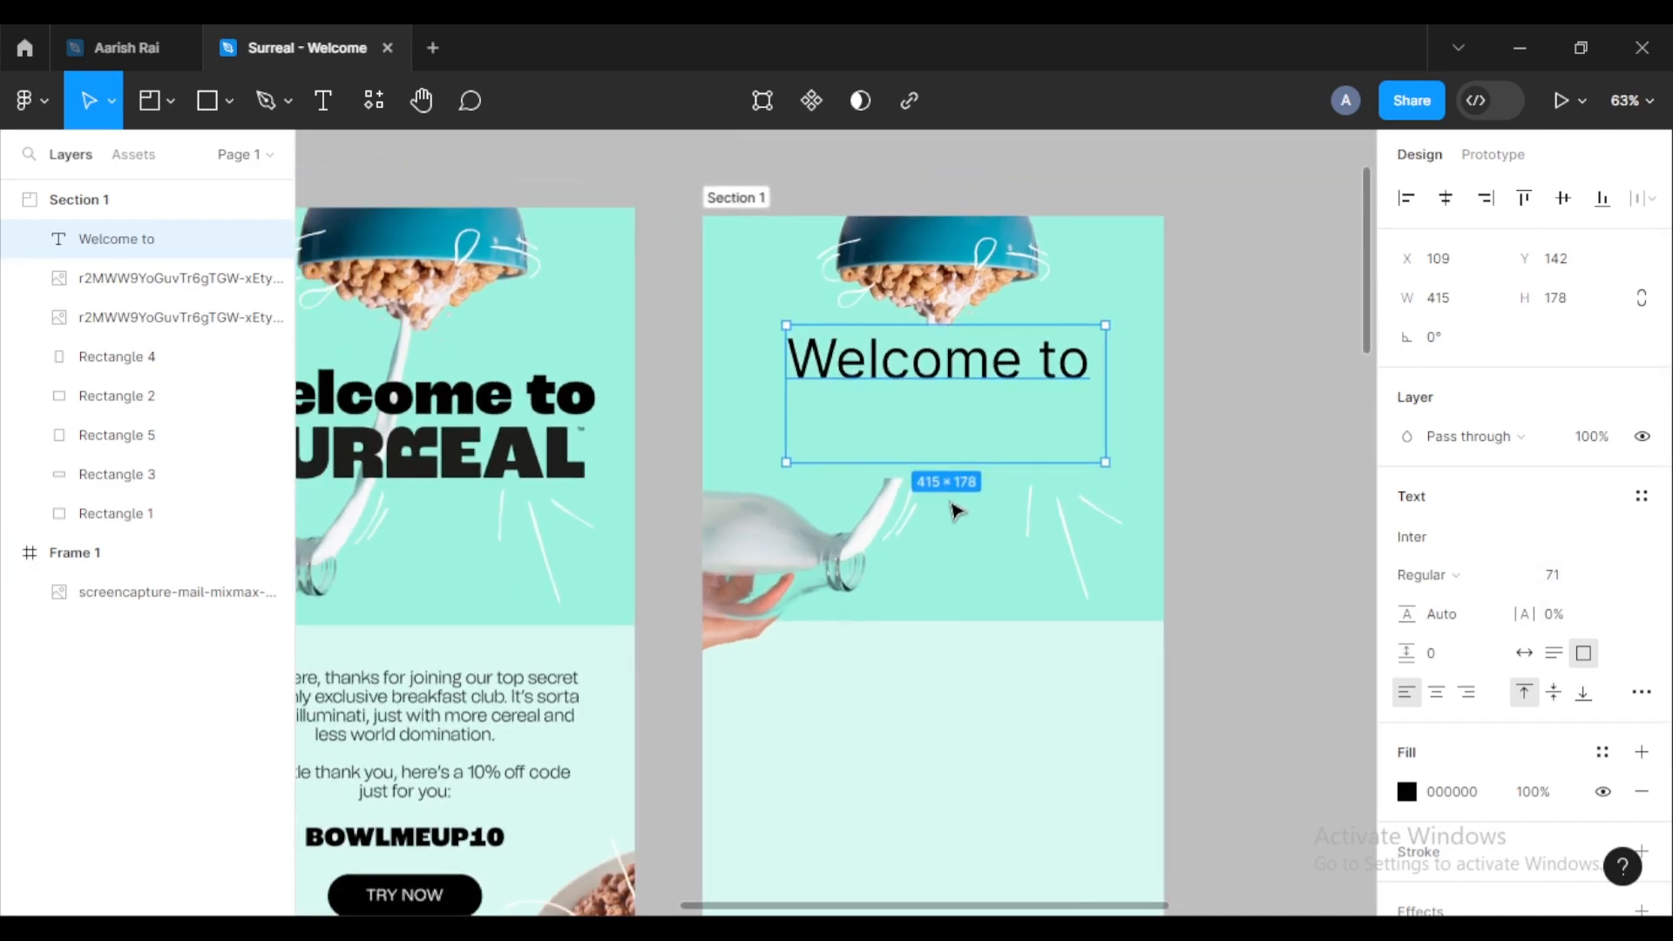
left_click_drag(822, 530, 974, 528)
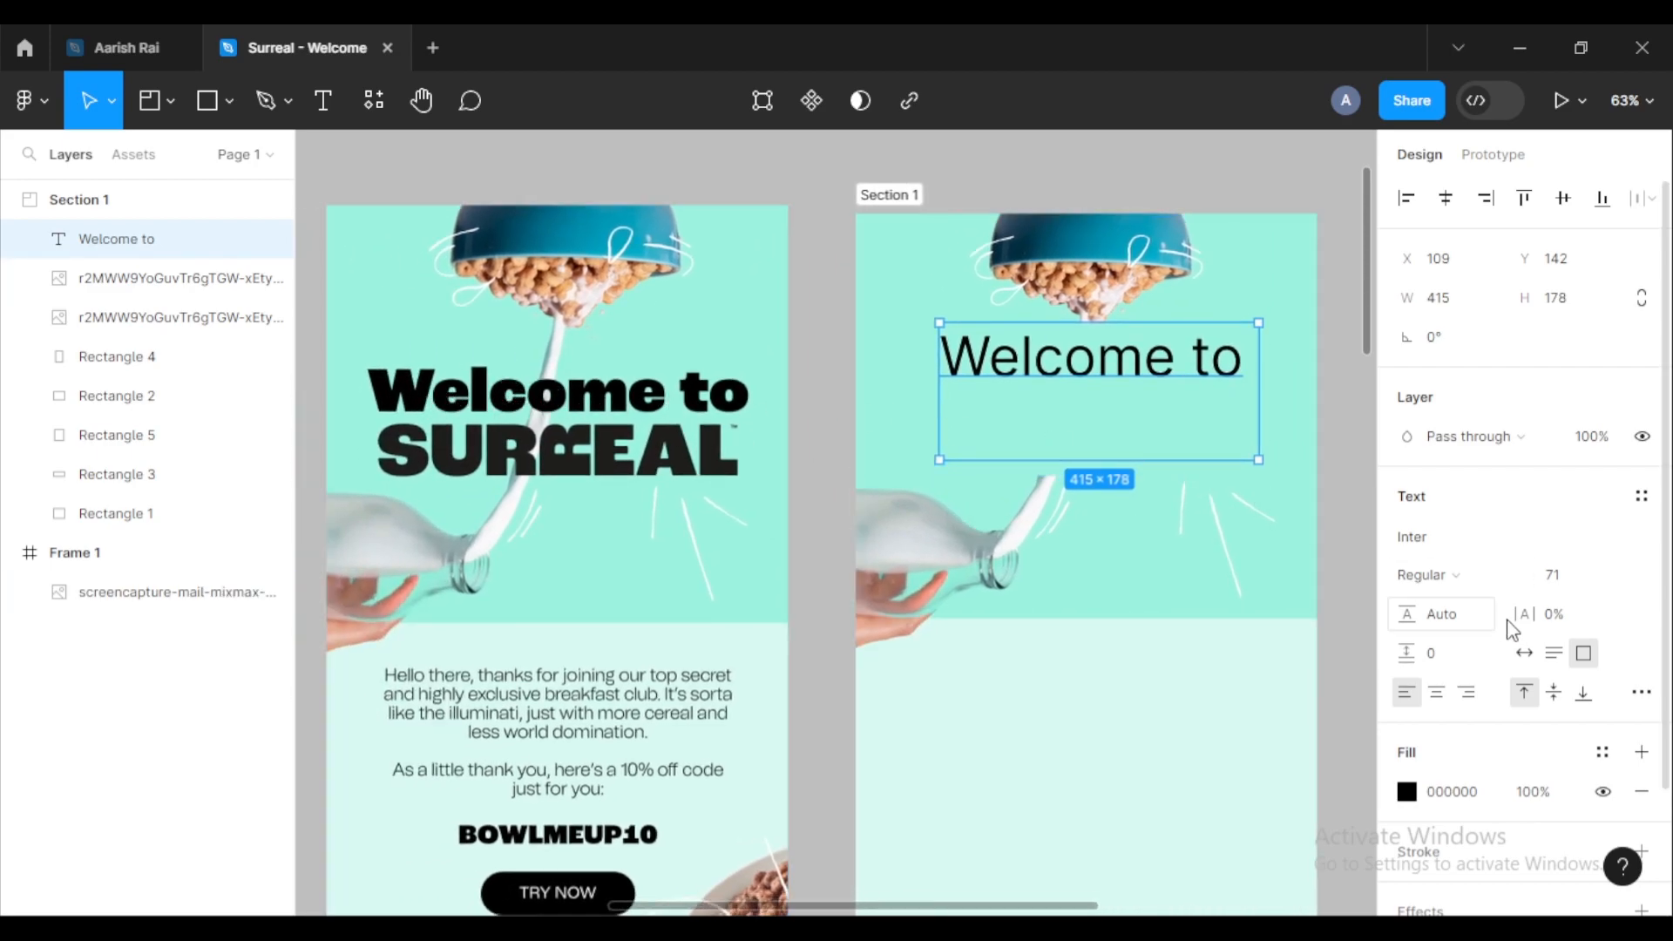
double_click(1083, 372)
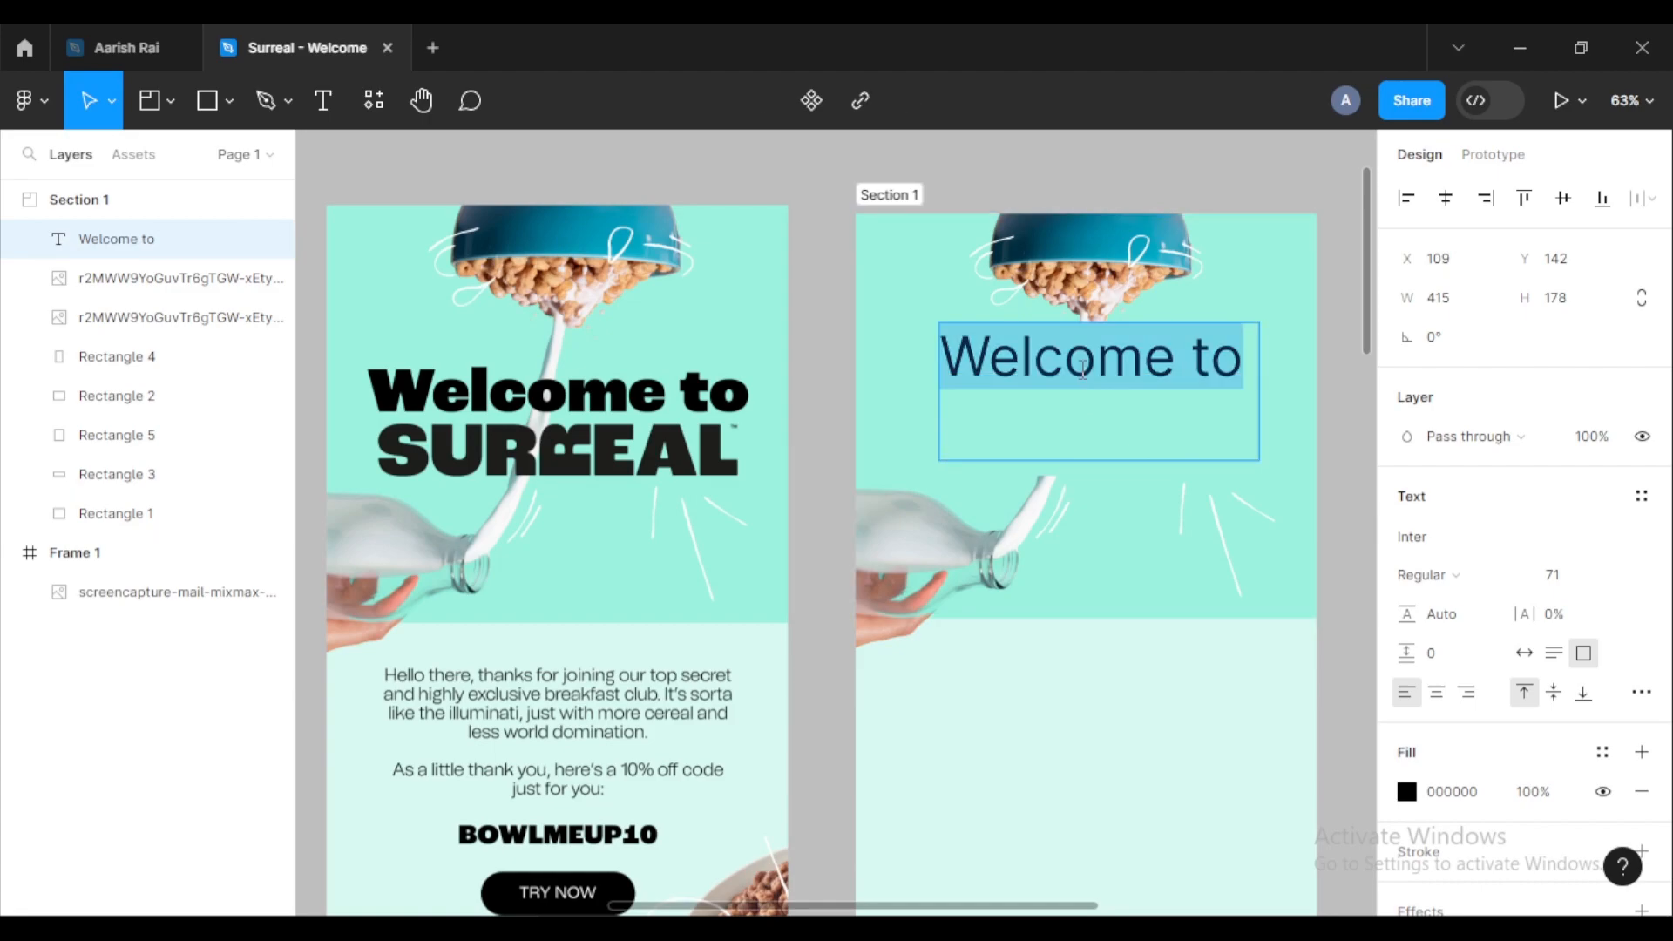
left_click(1485, 577)
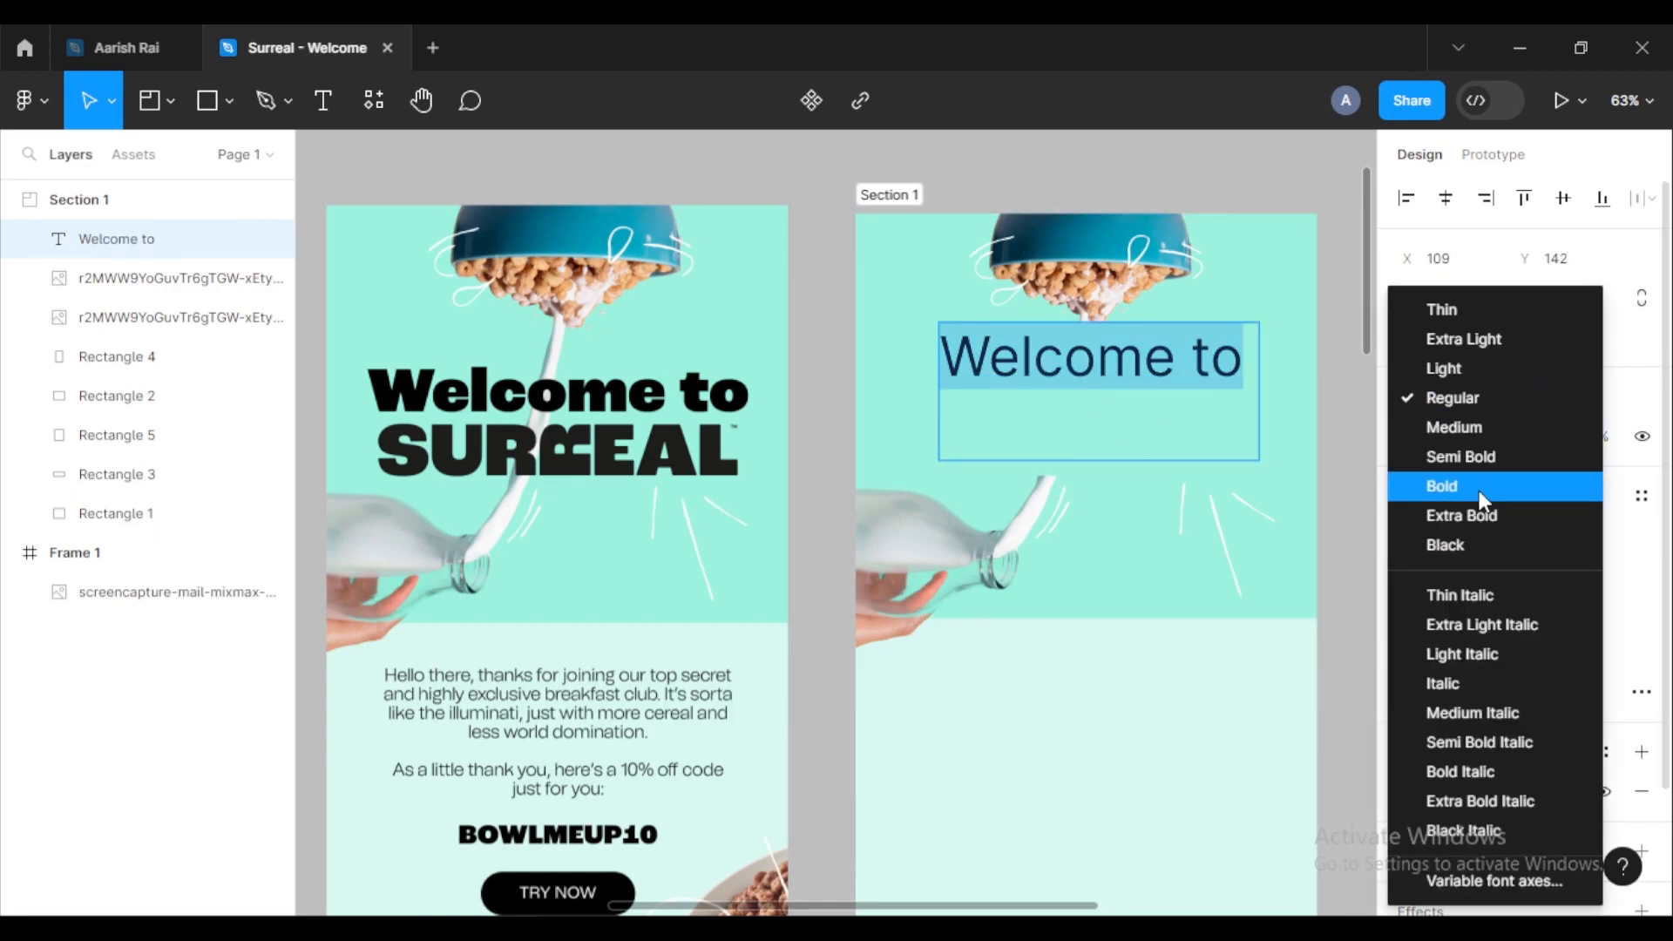
left_click(1446, 486)
key("Escape")
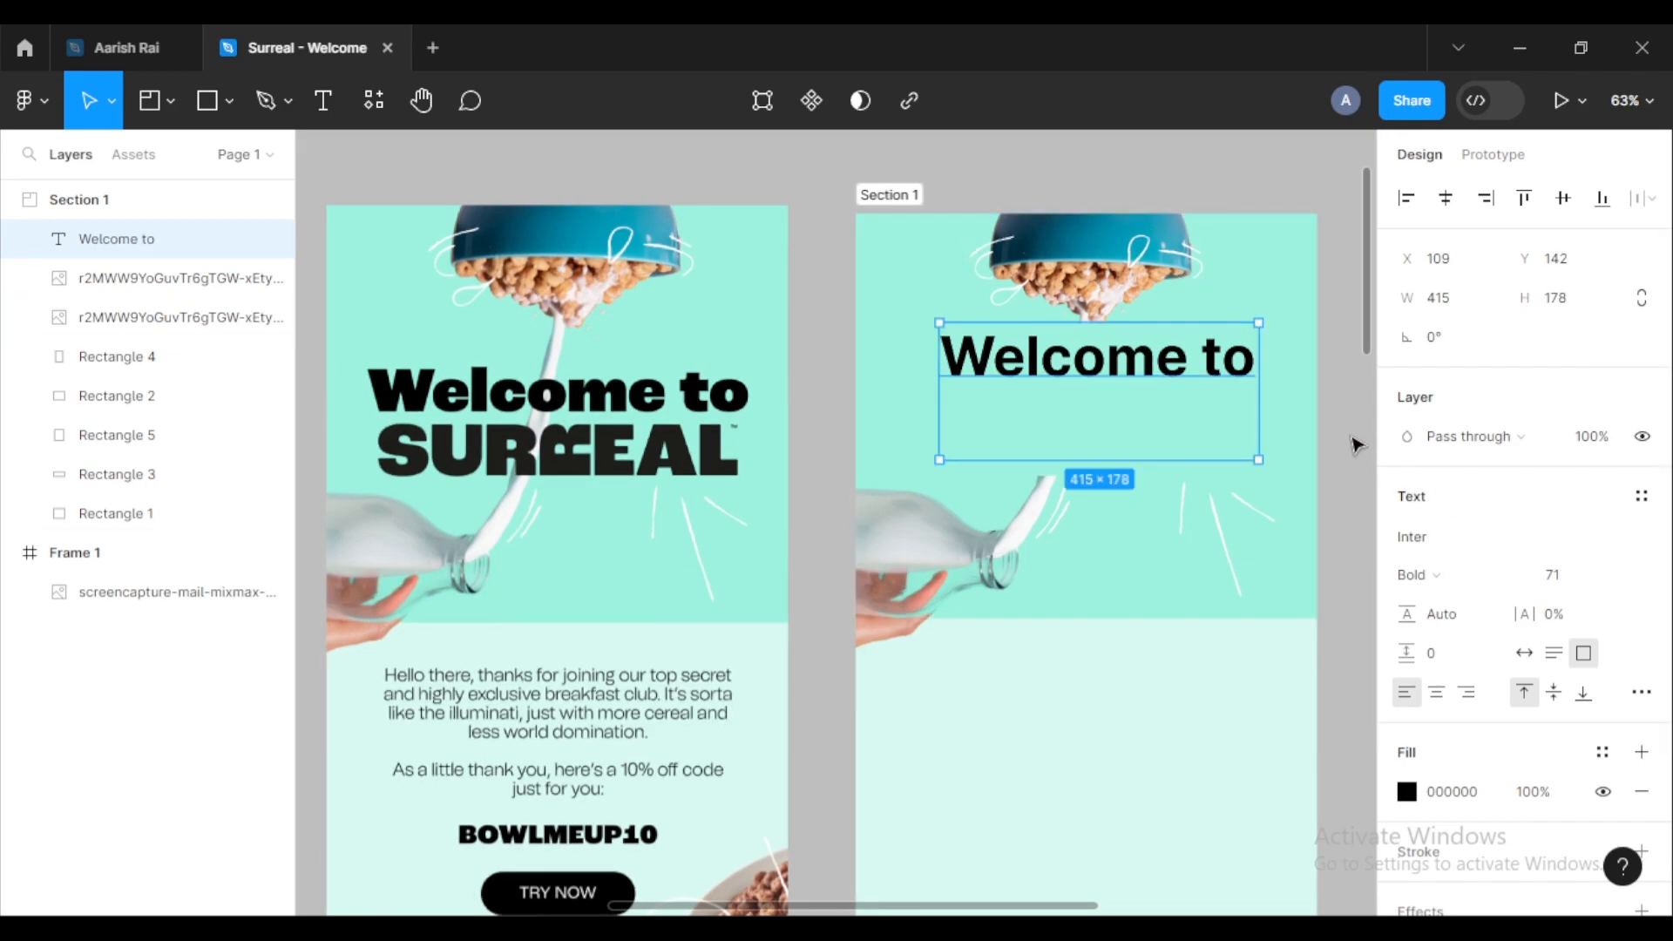
left_click(819, 440)
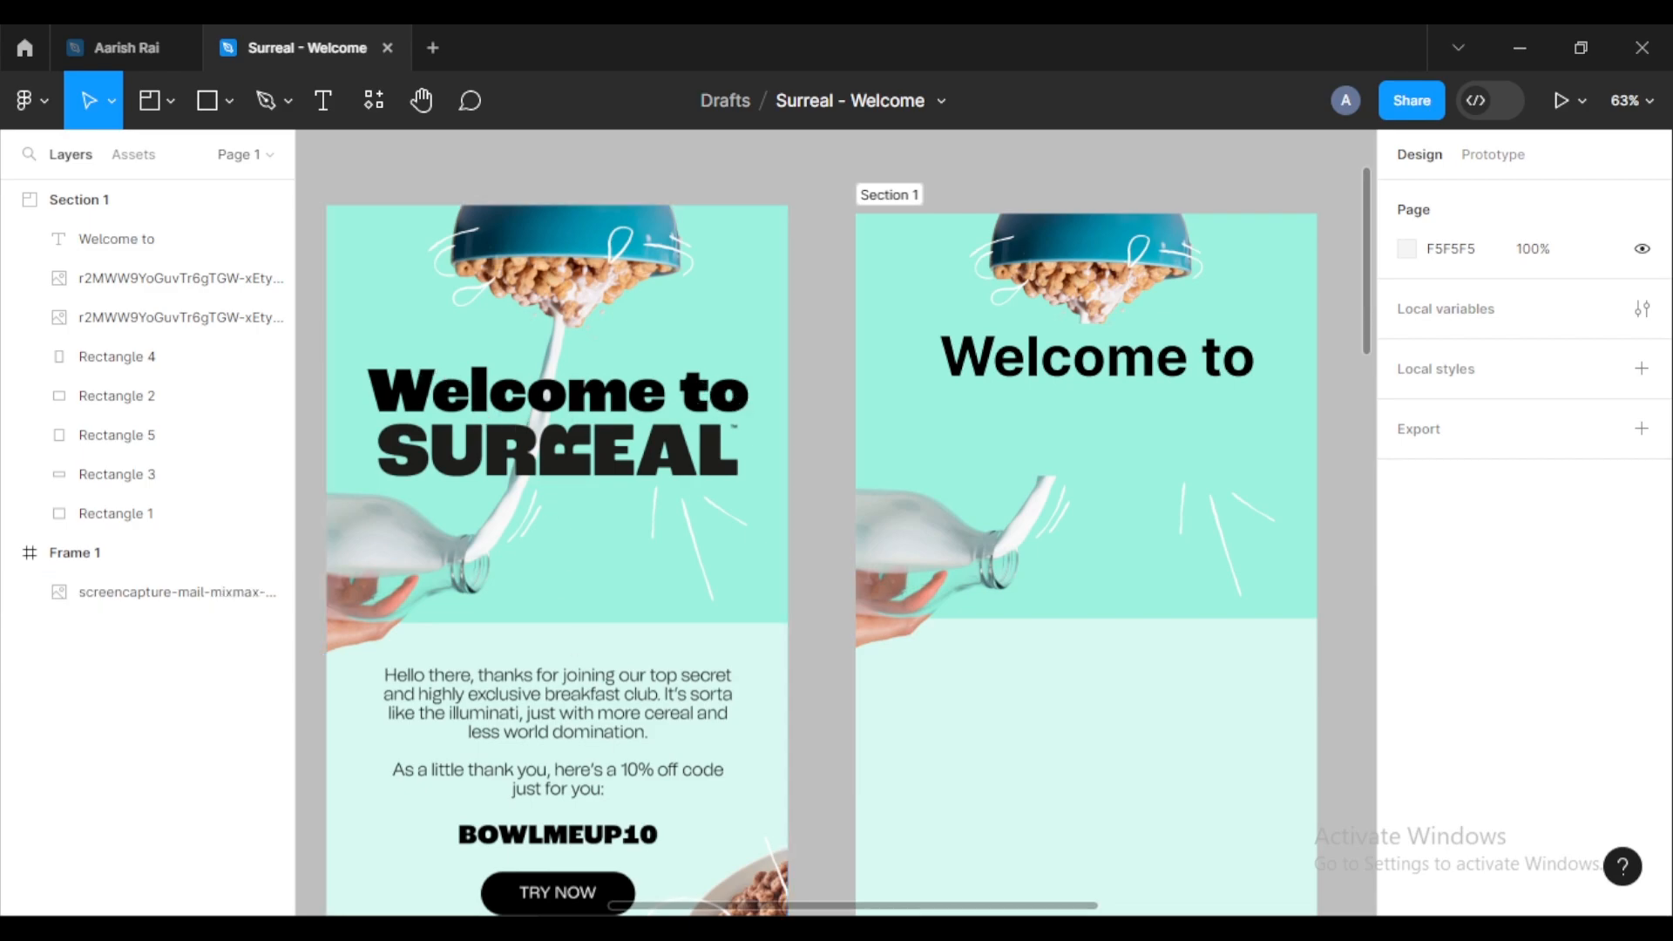
Step: Switch to Chrome and inspect the font of the Surreal website's main headline with Fonts Ninja
key("alt+Tab")
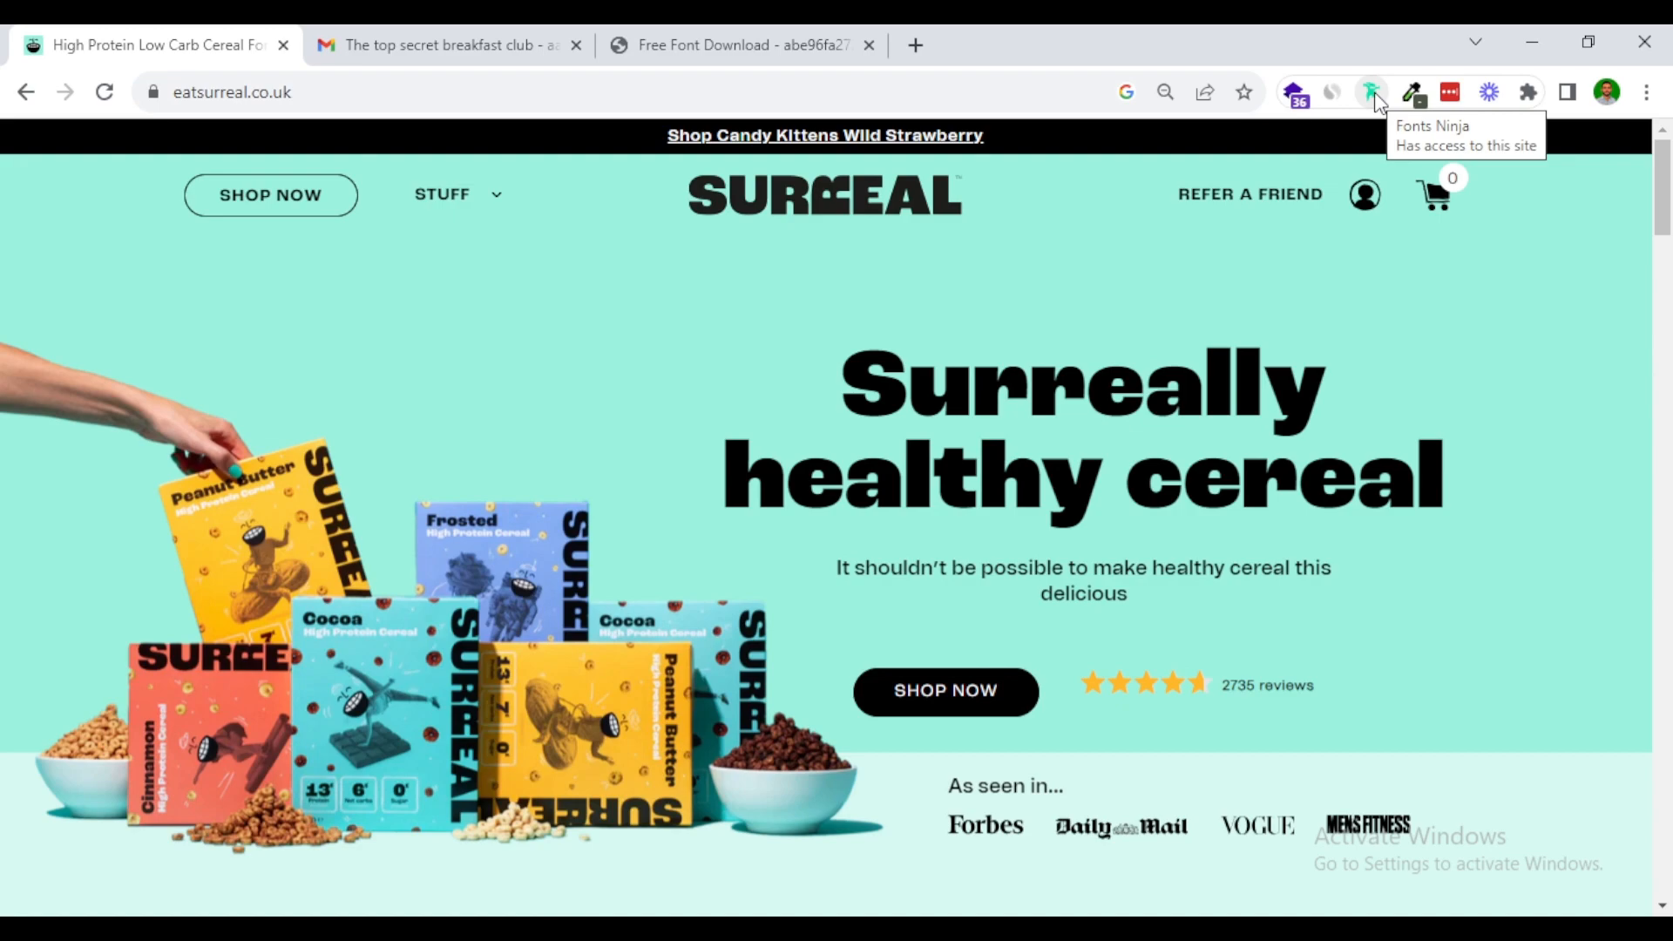
left_click(1372, 92)
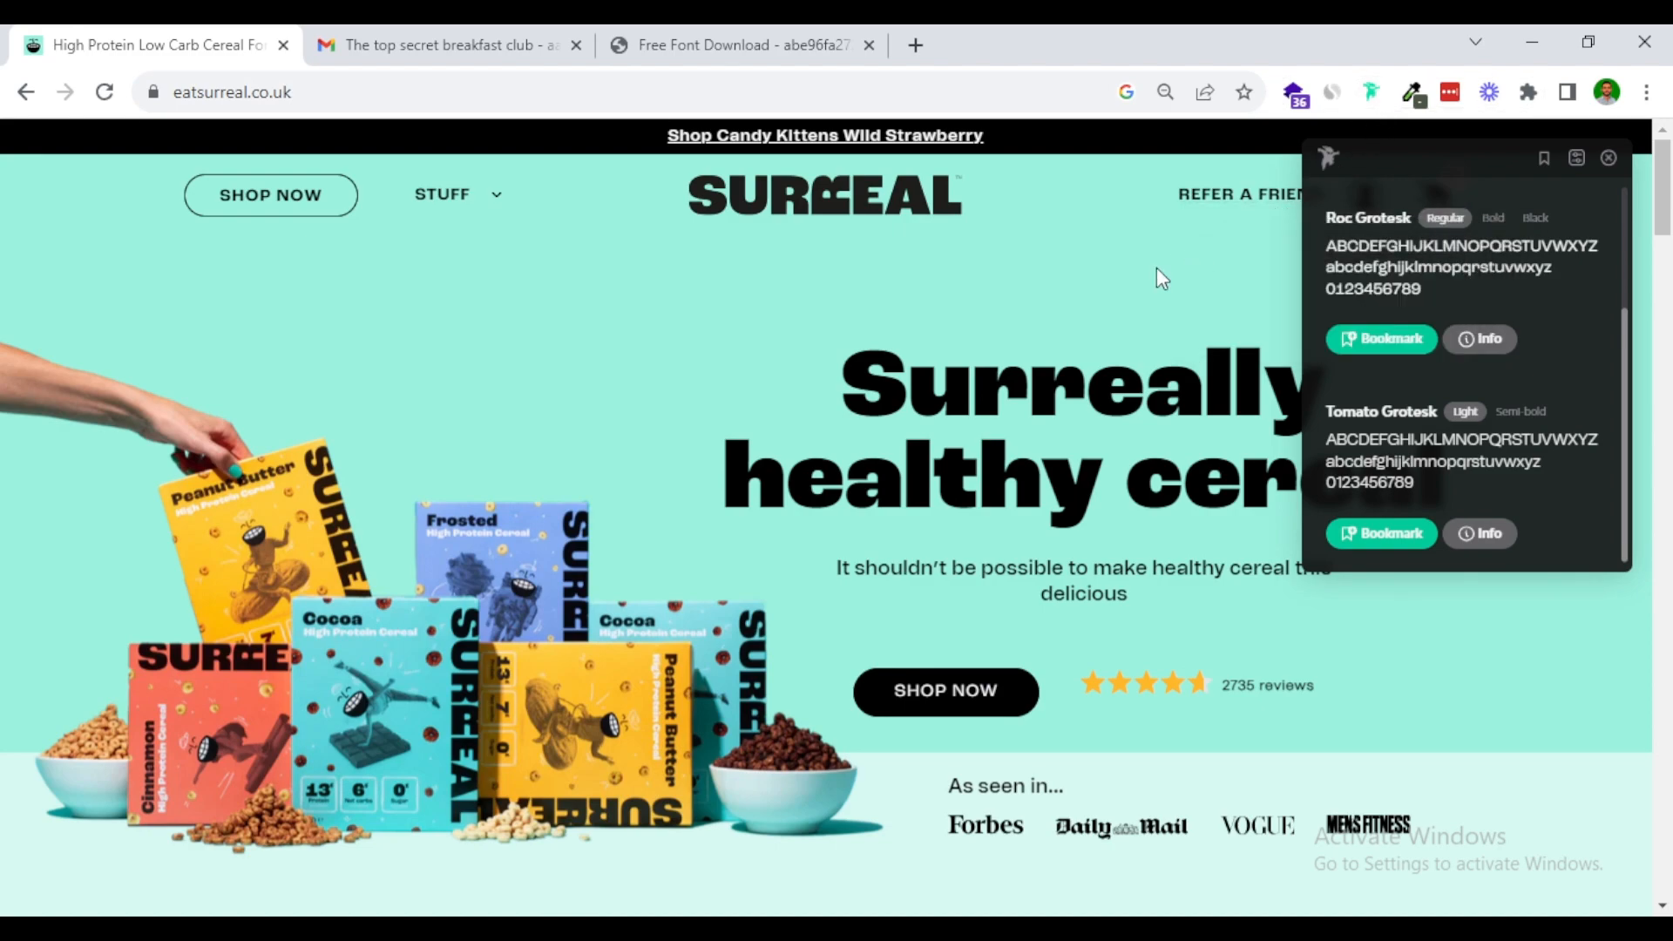
mouse_move(1029, 400)
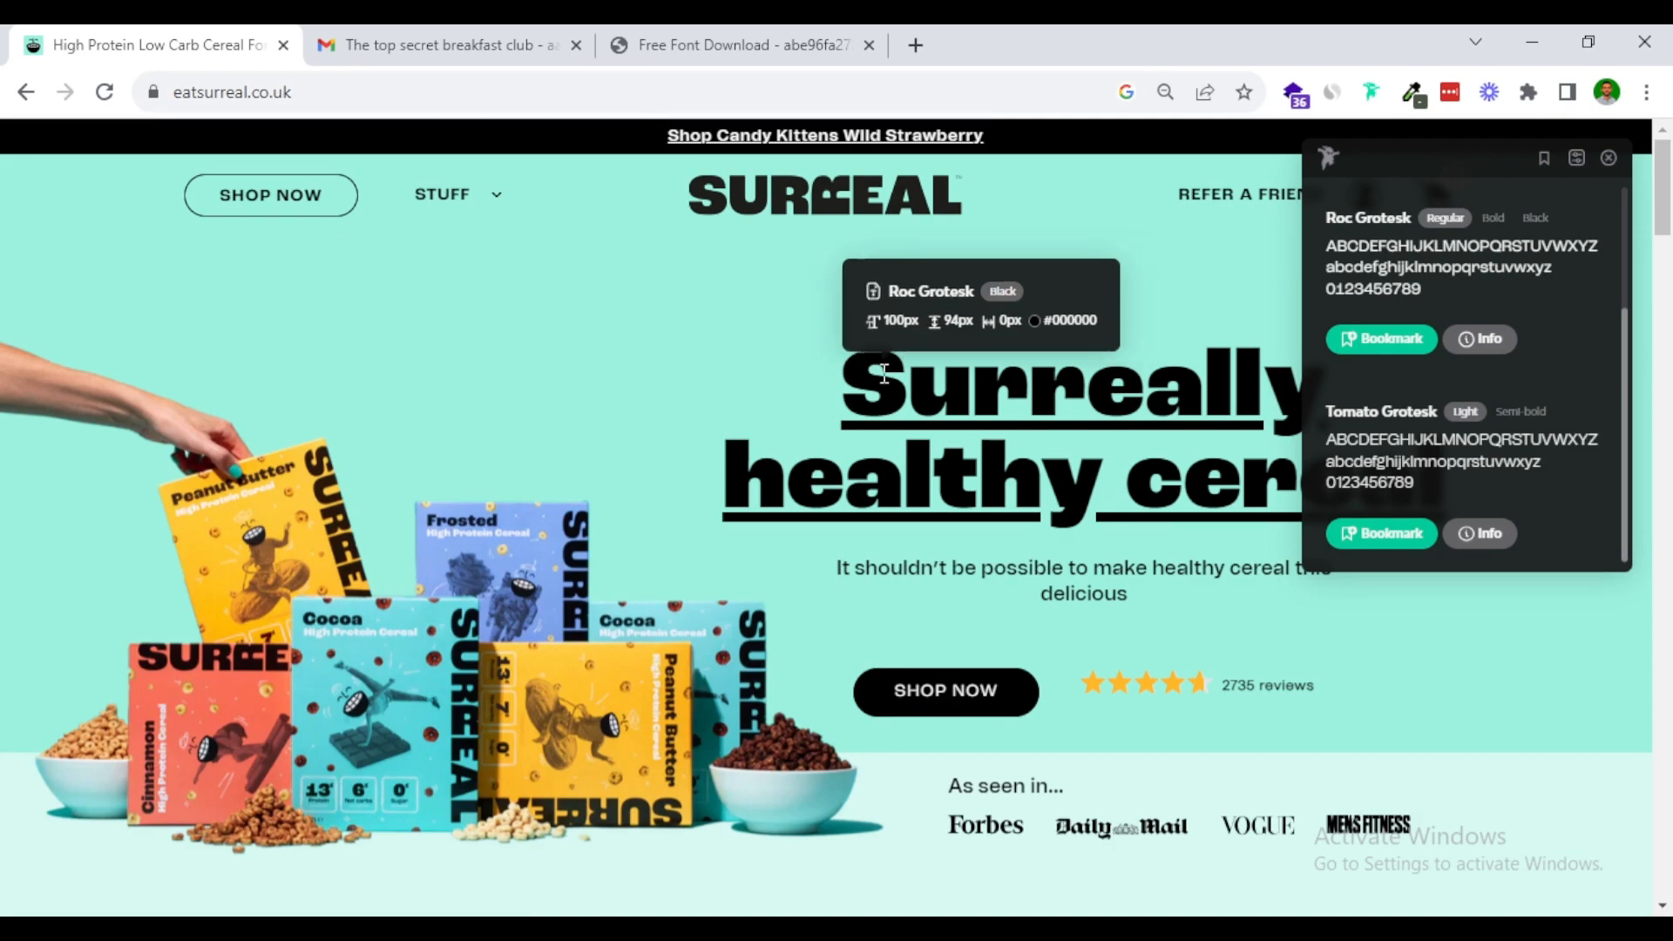
left_click(743, 30)
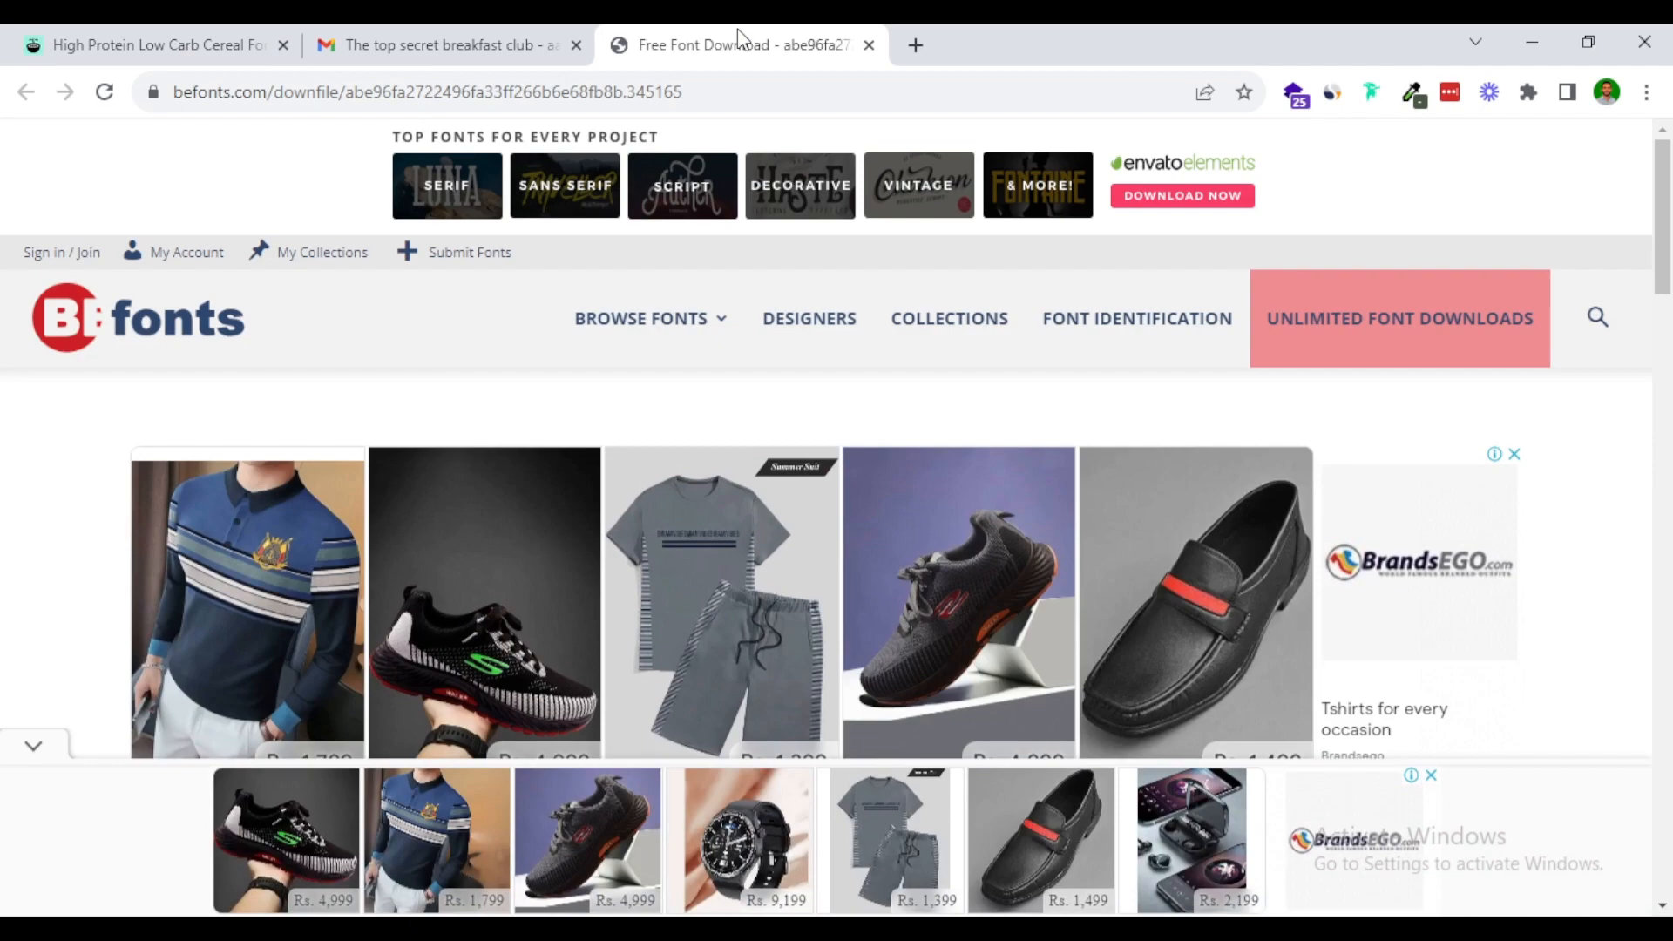
left_click(165, 43)
mouse_move(943, 442)
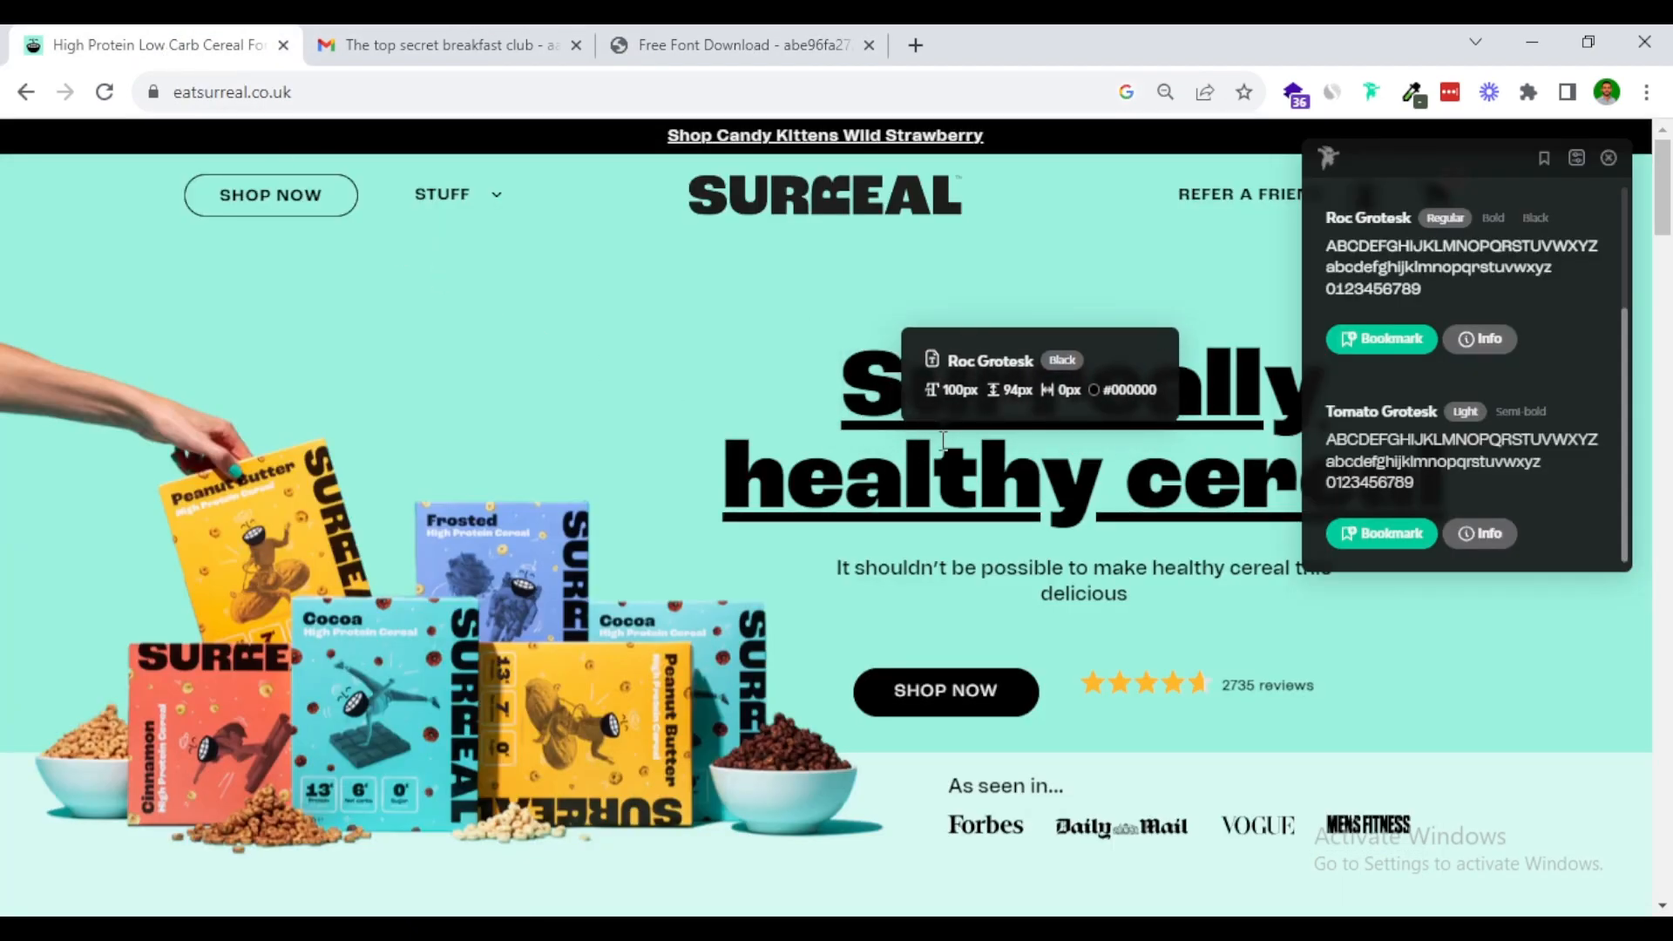
Step: Examine the download section of the BeFonts page, and minimise the browser to return to Figma
left_click(685, 37)
scroll(672, 271, "down", 8)
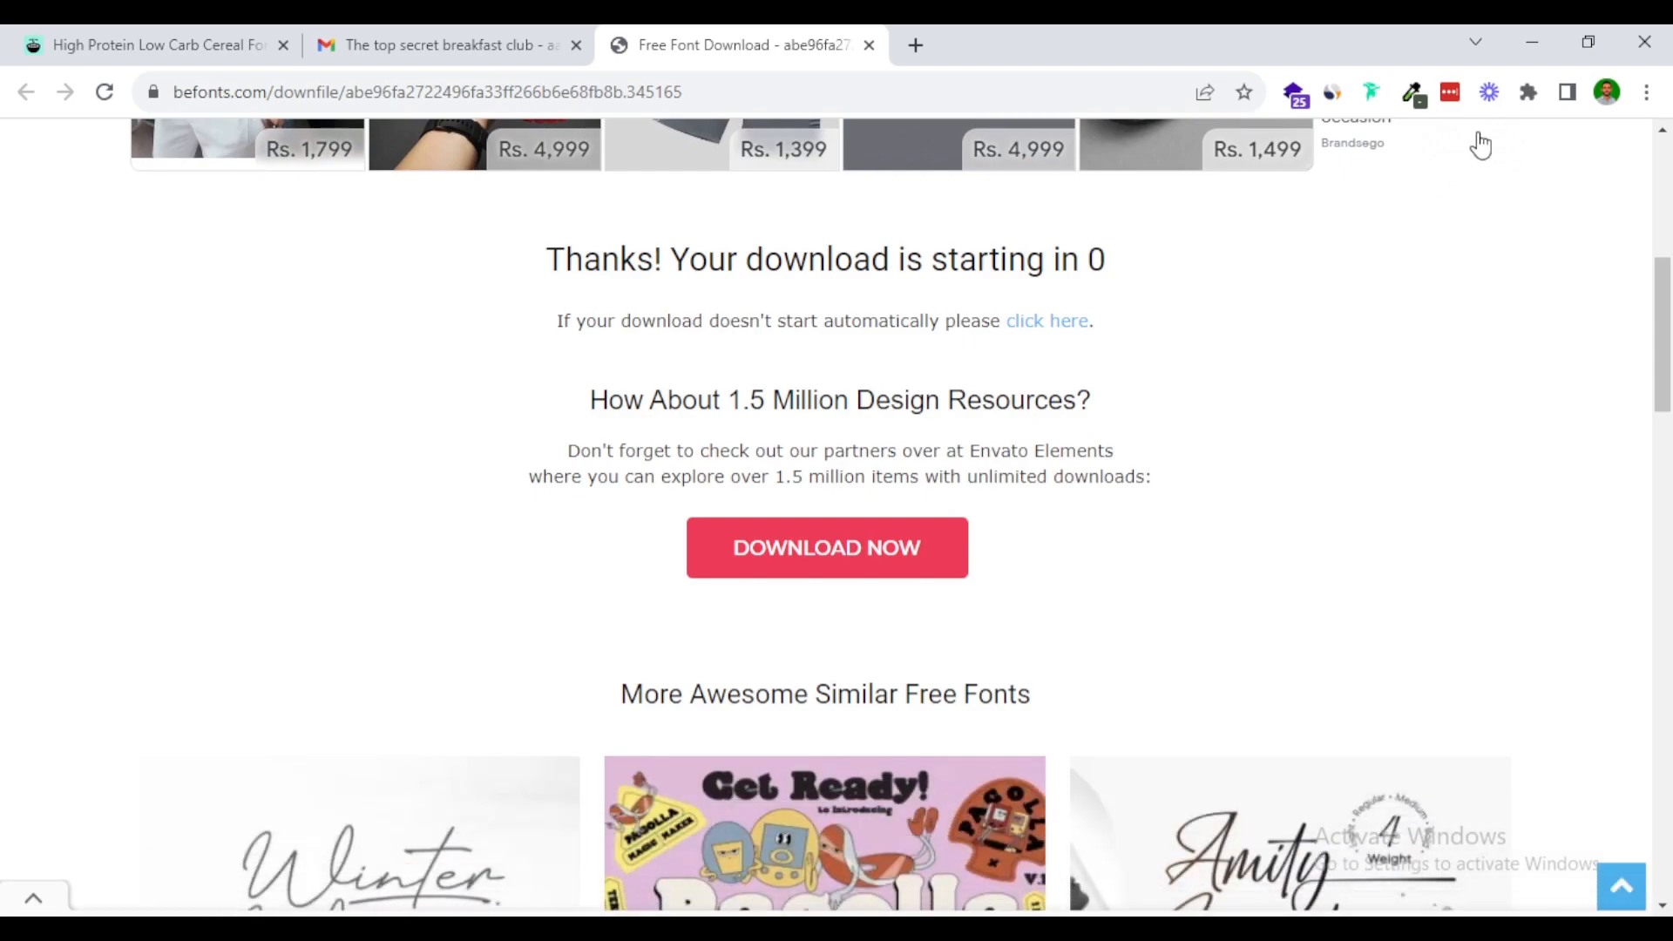
left_click(1534, 48)
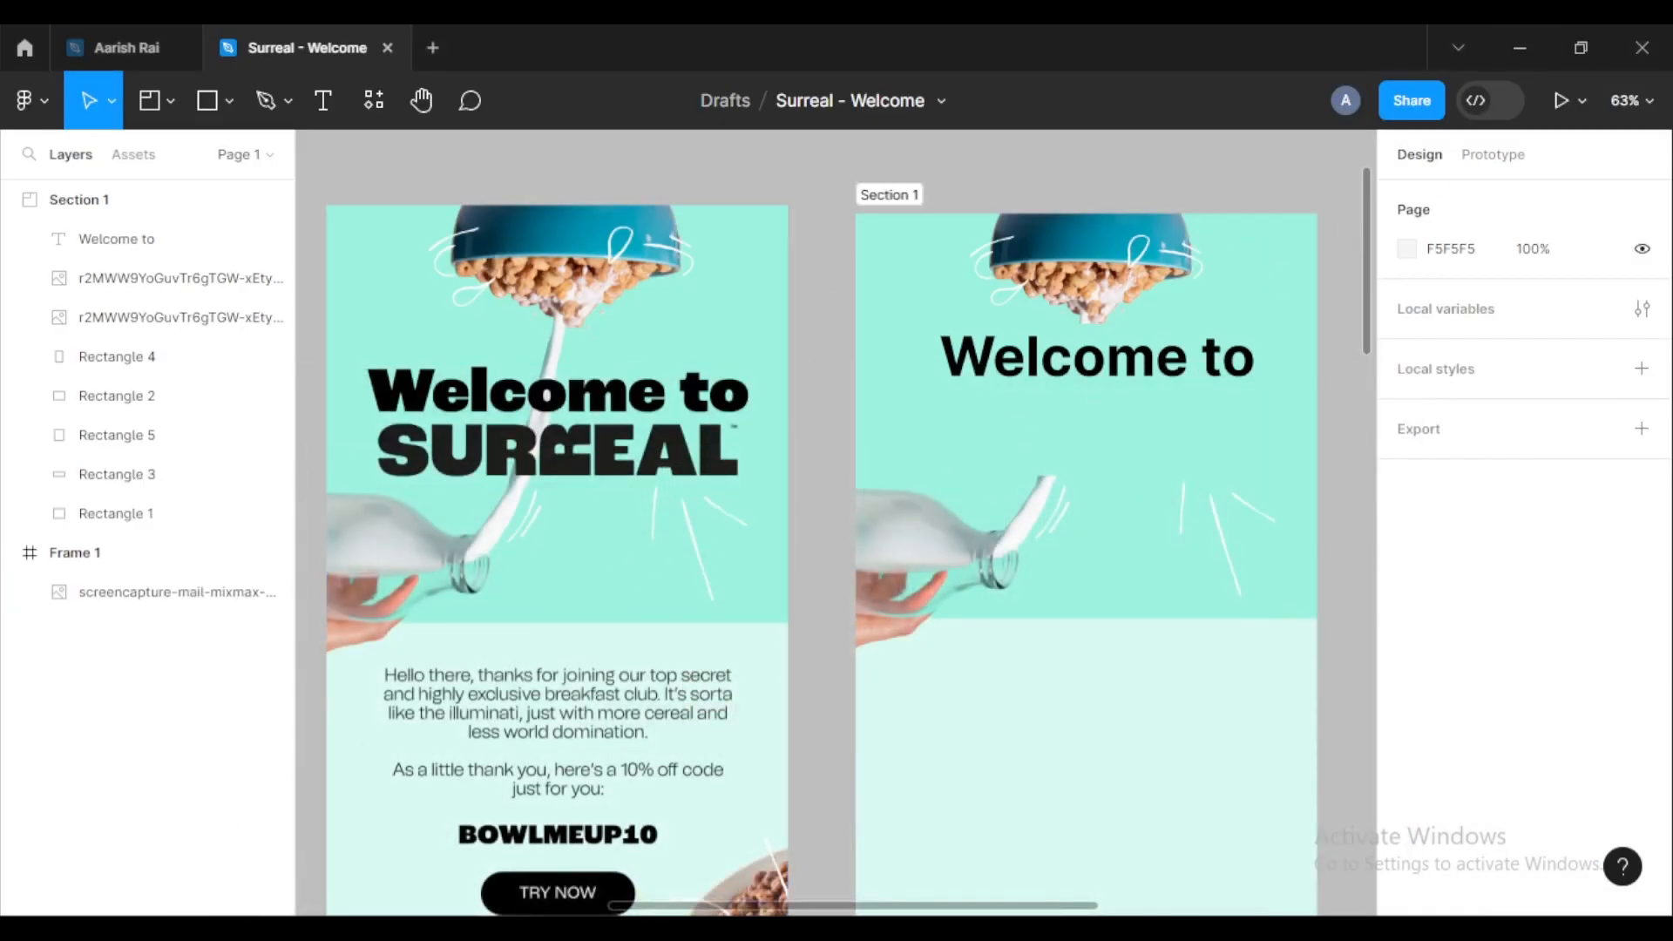
Step: Switch to File Explorer, open the Downloads folder and check the extraction options for the Roc-Grotesk zip archive
mouse_move(209, 912)
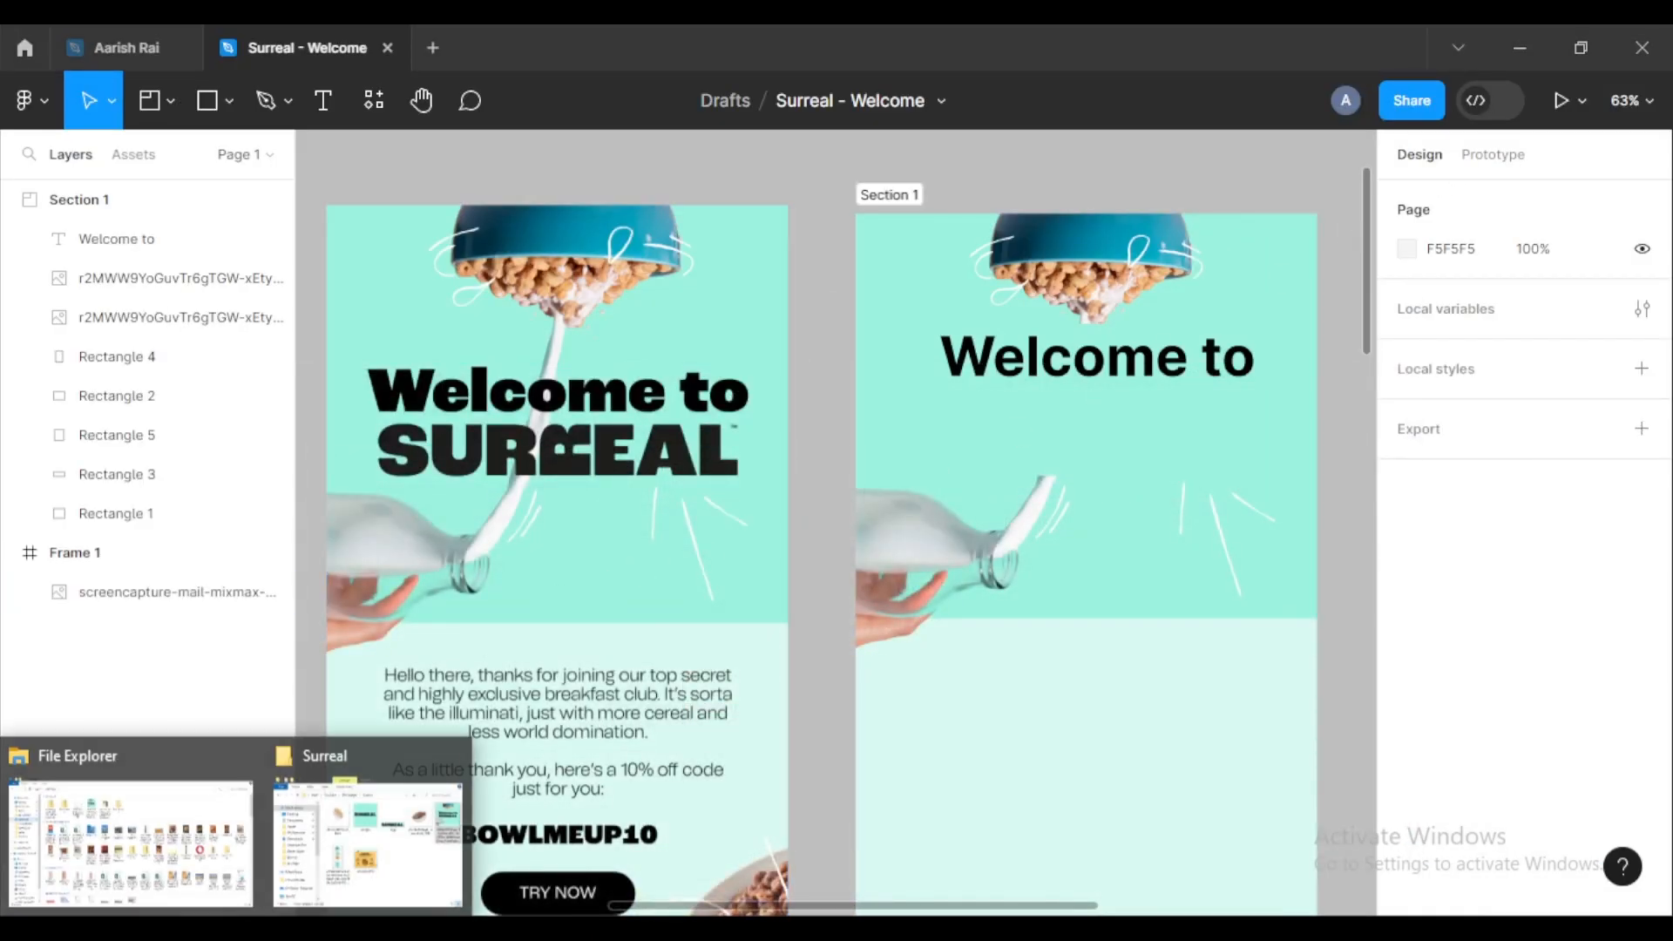
left_click(198, 868)
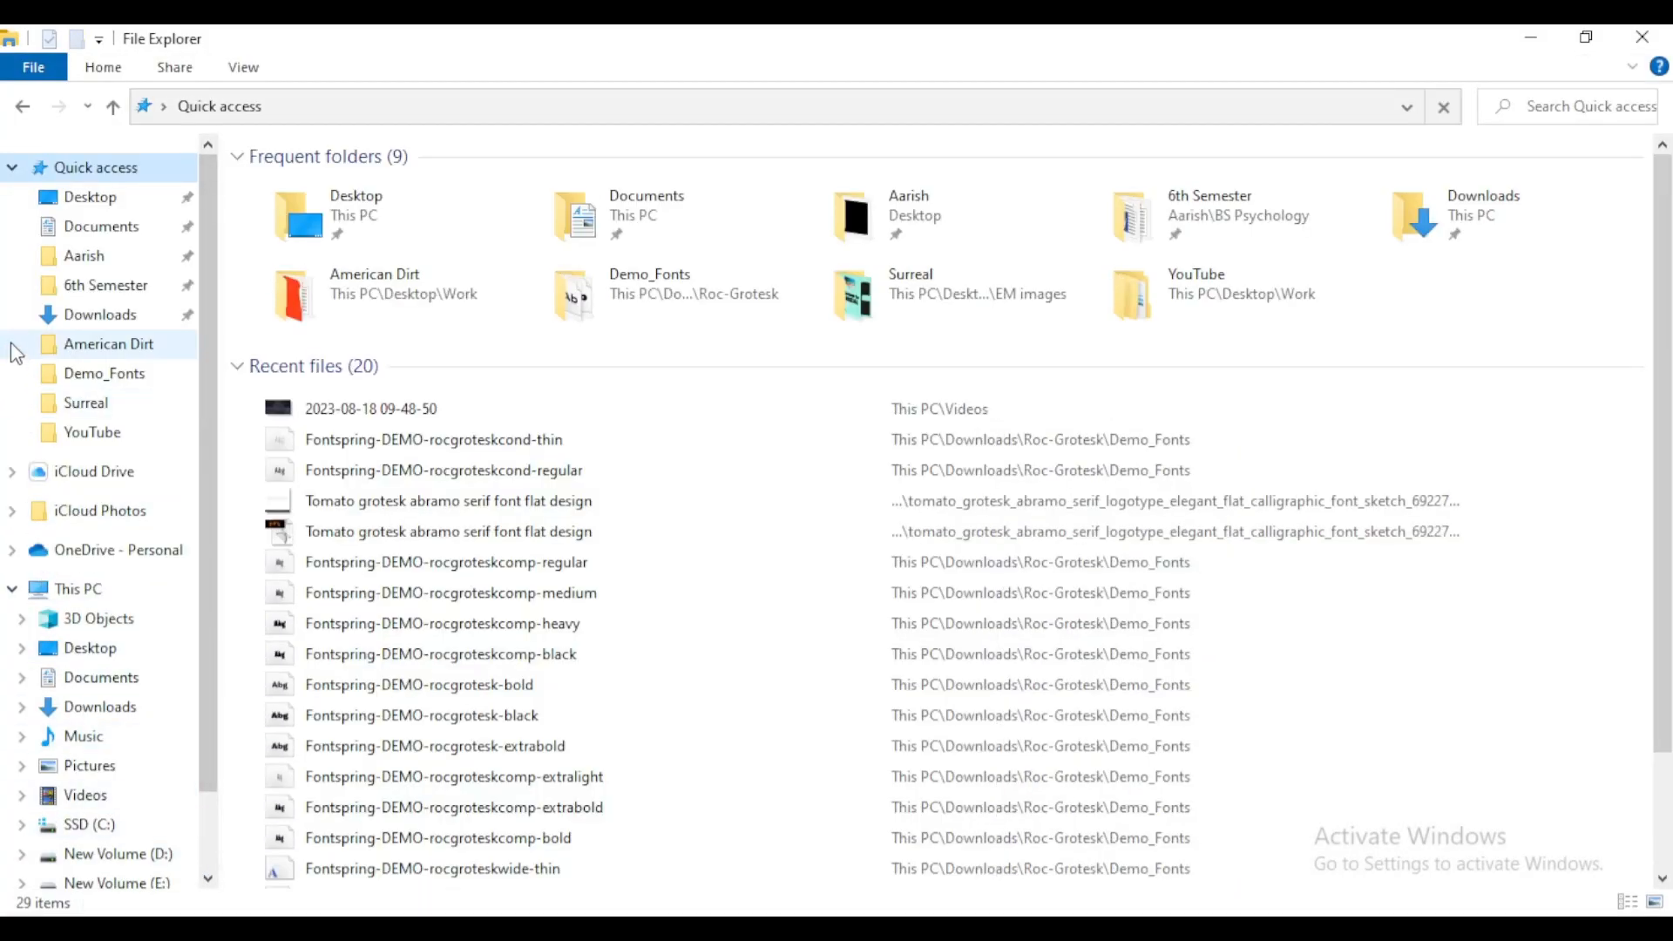
left_click(77, 319)
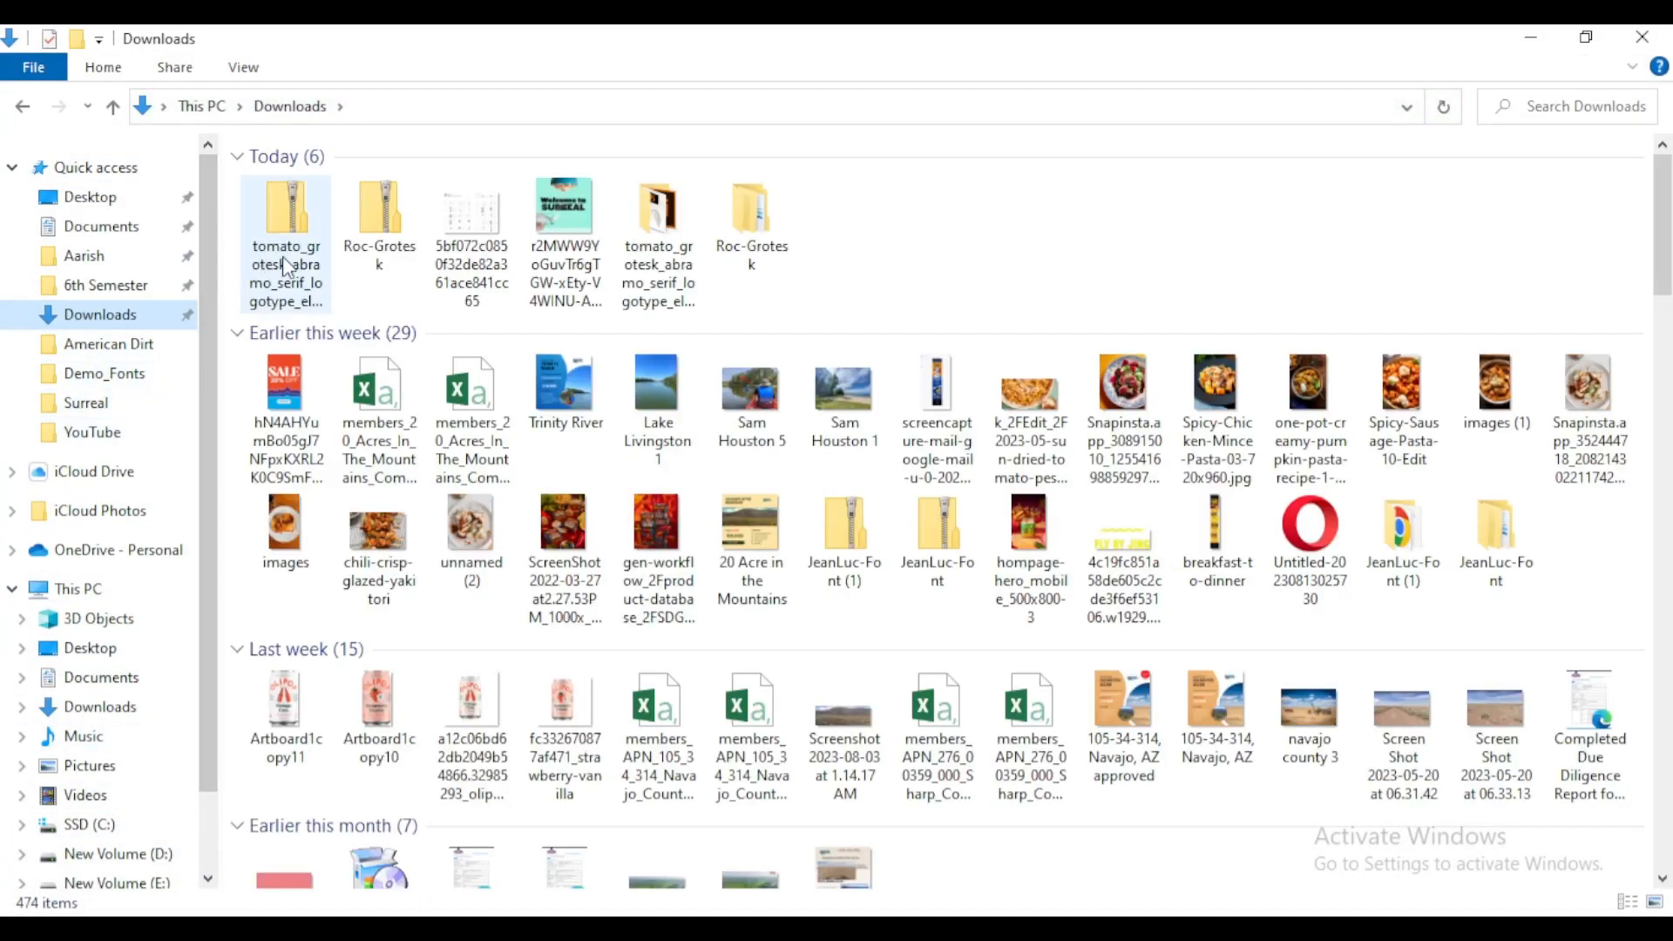
left_click(370, 235)
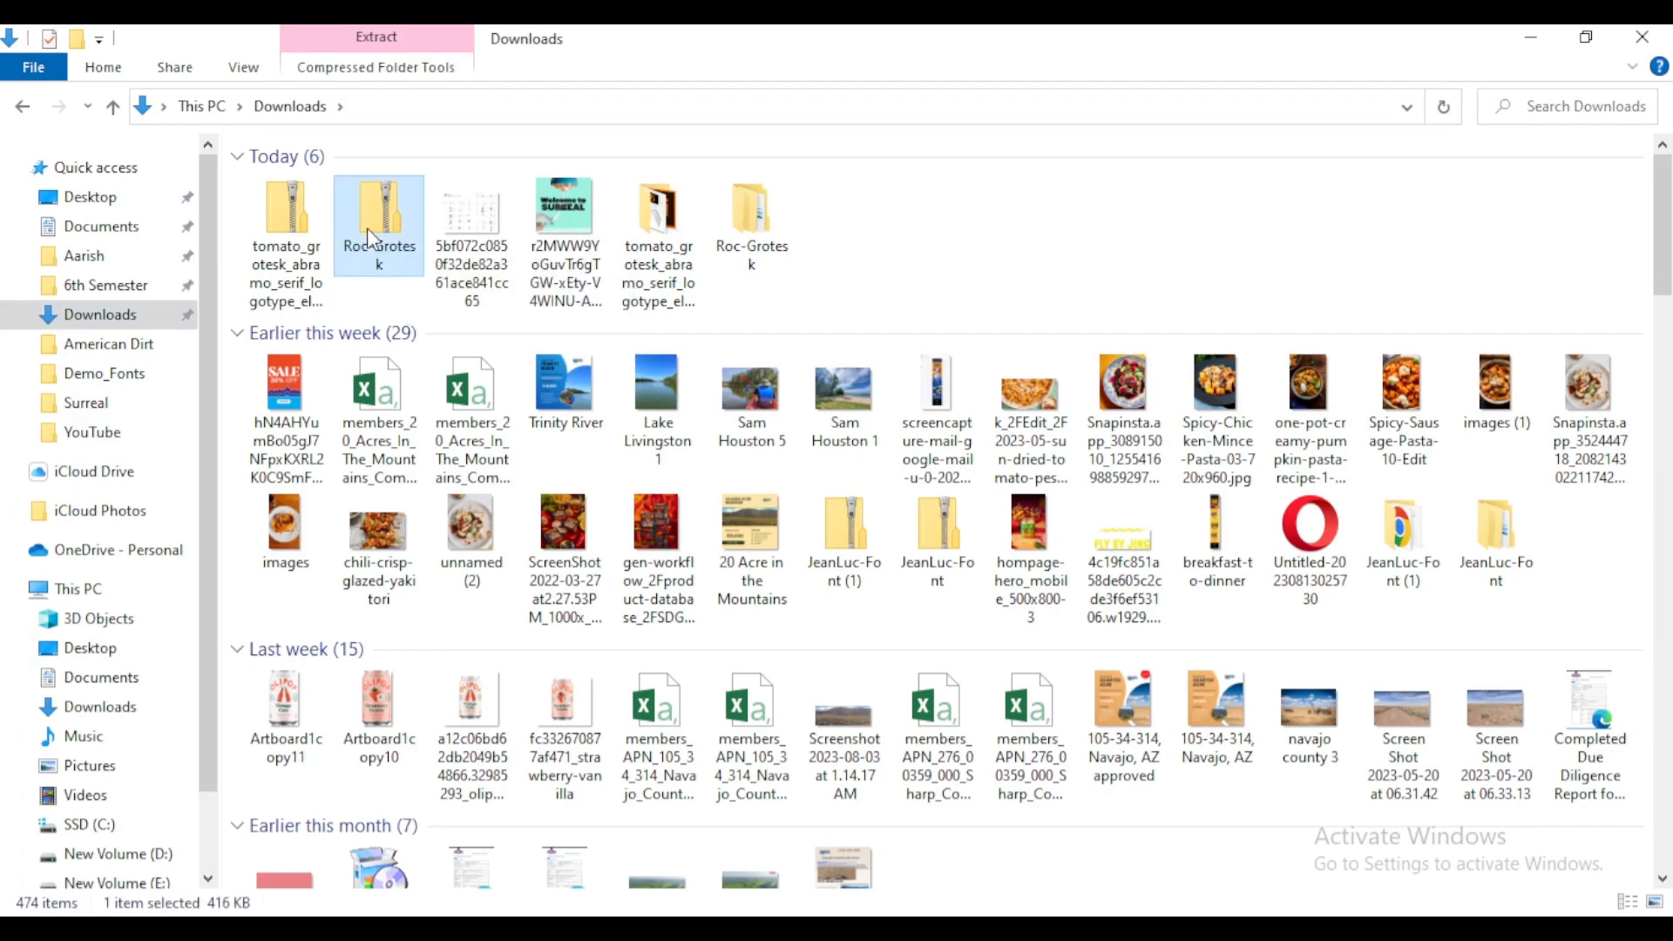
right_click(368, 227)
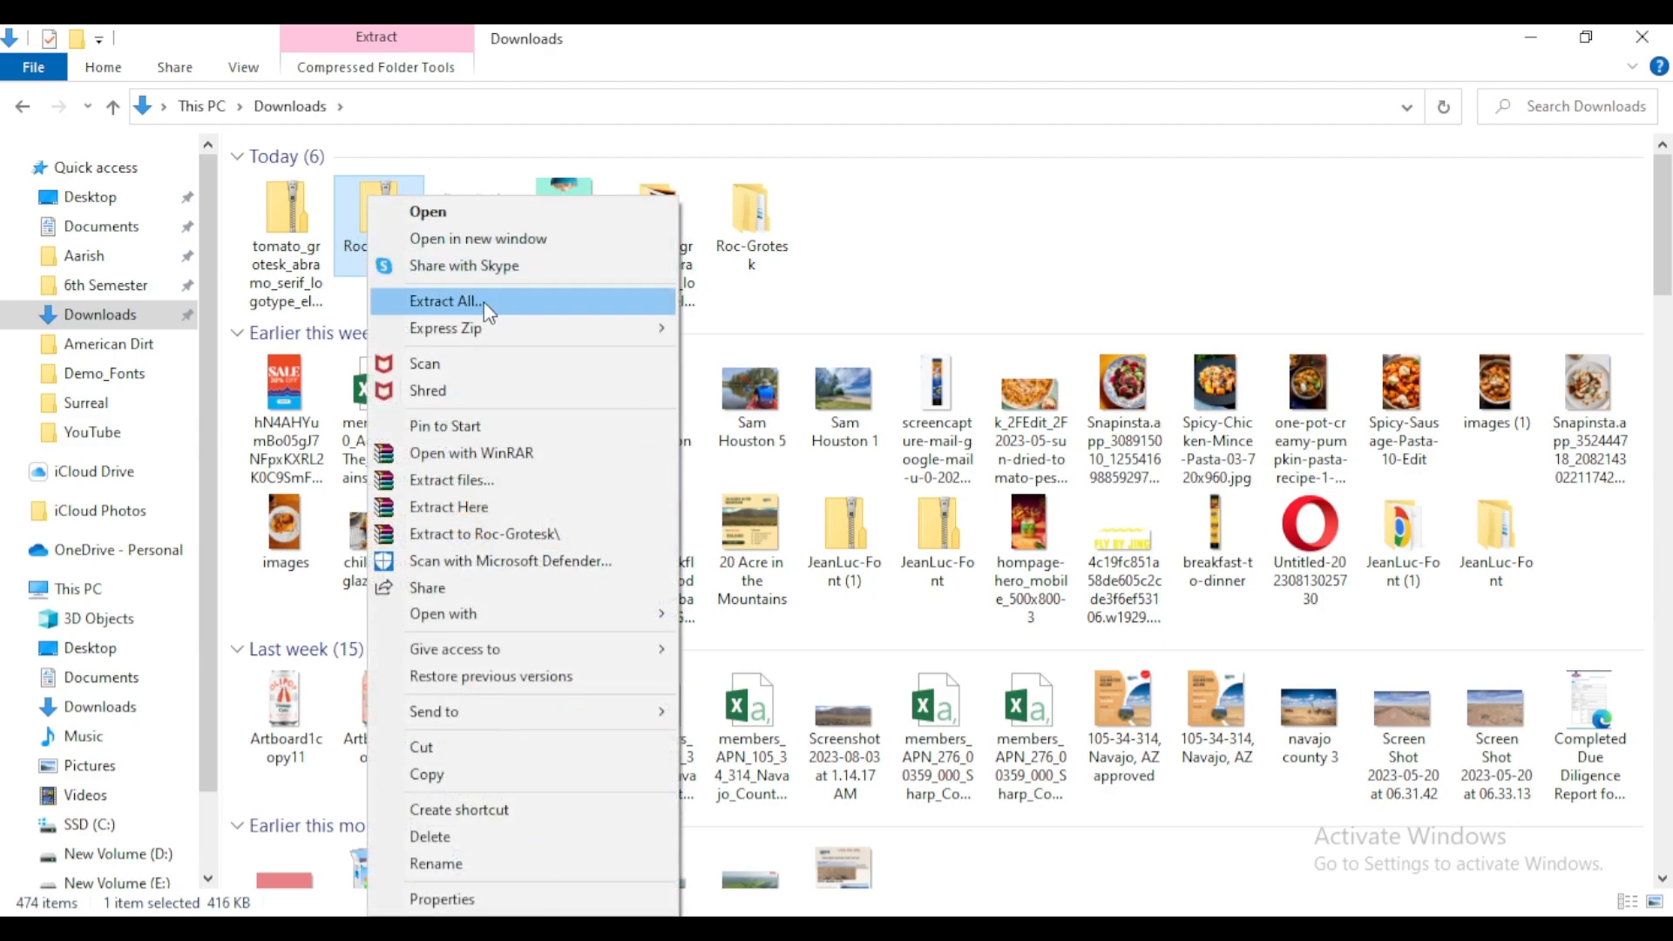
left_click(953, 291)
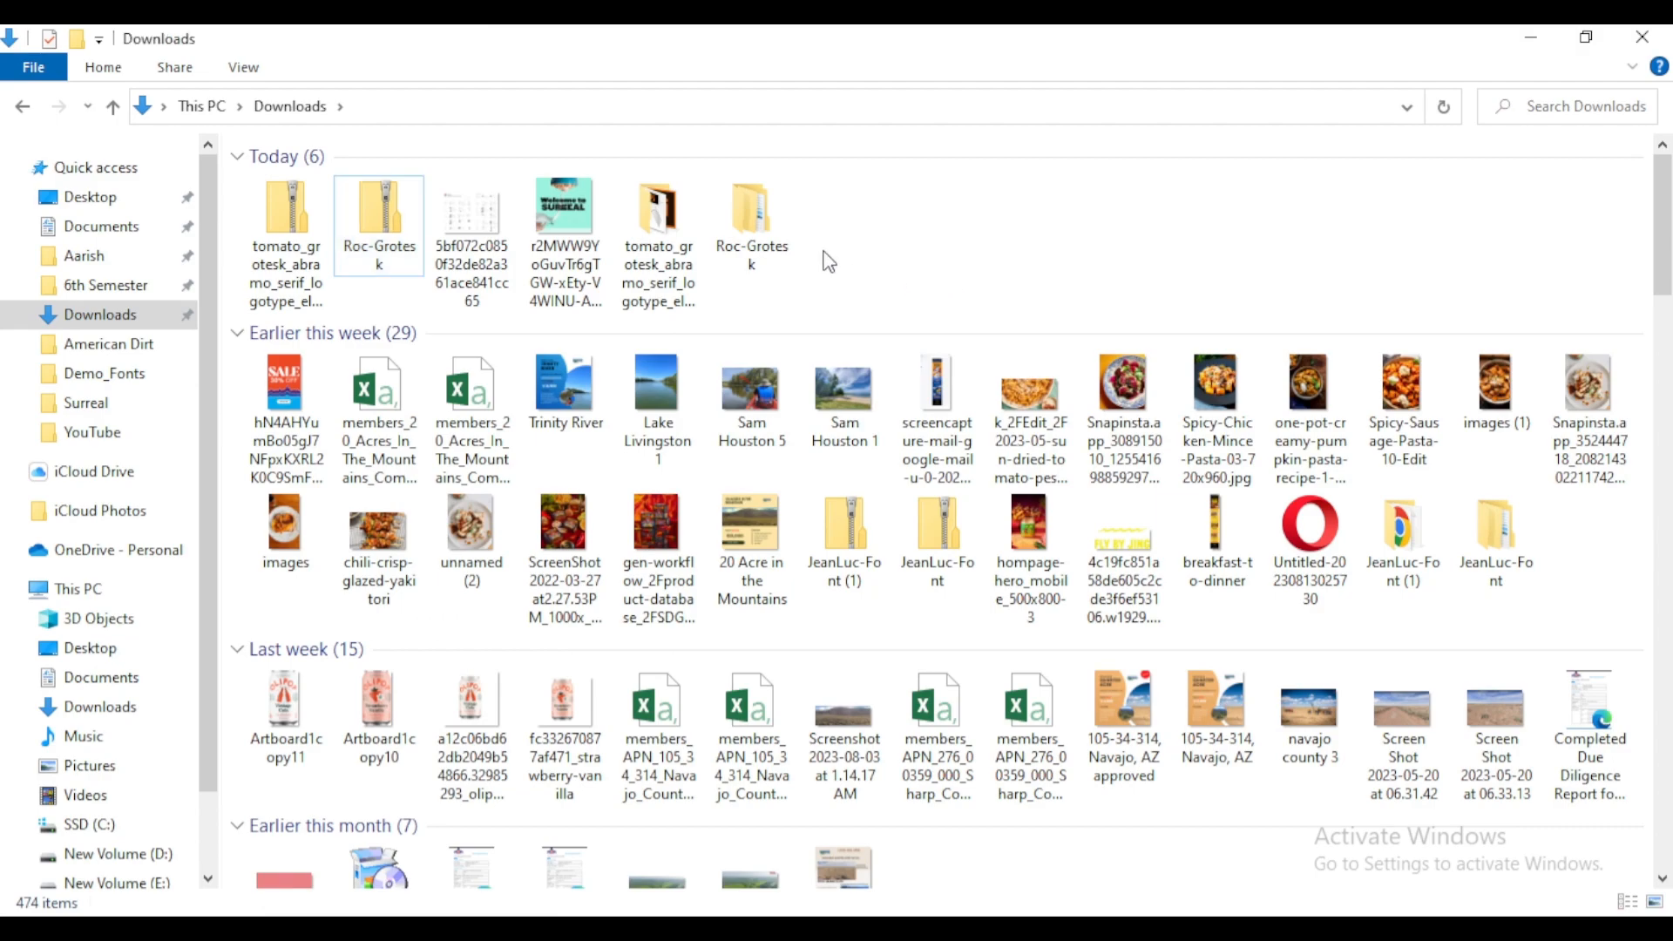
Step: Open the extracted Roc-Grotesk folder and look through the font files in its Demo_Fonts subfolder
double_click(761, 237)
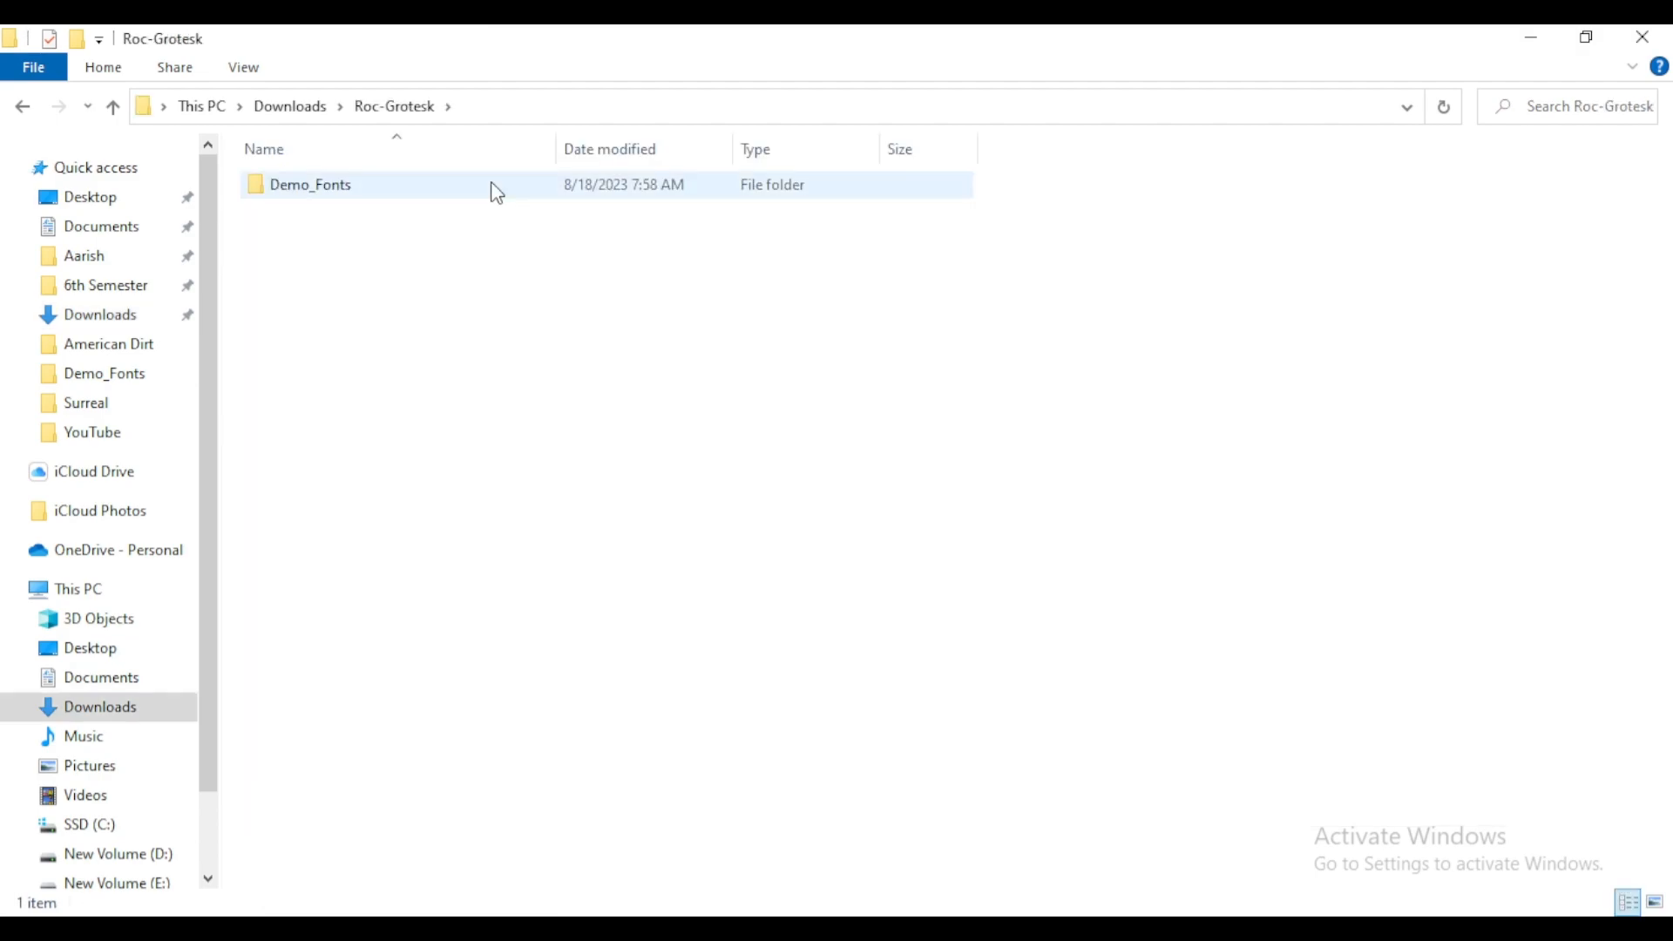
double_click(610, 199)
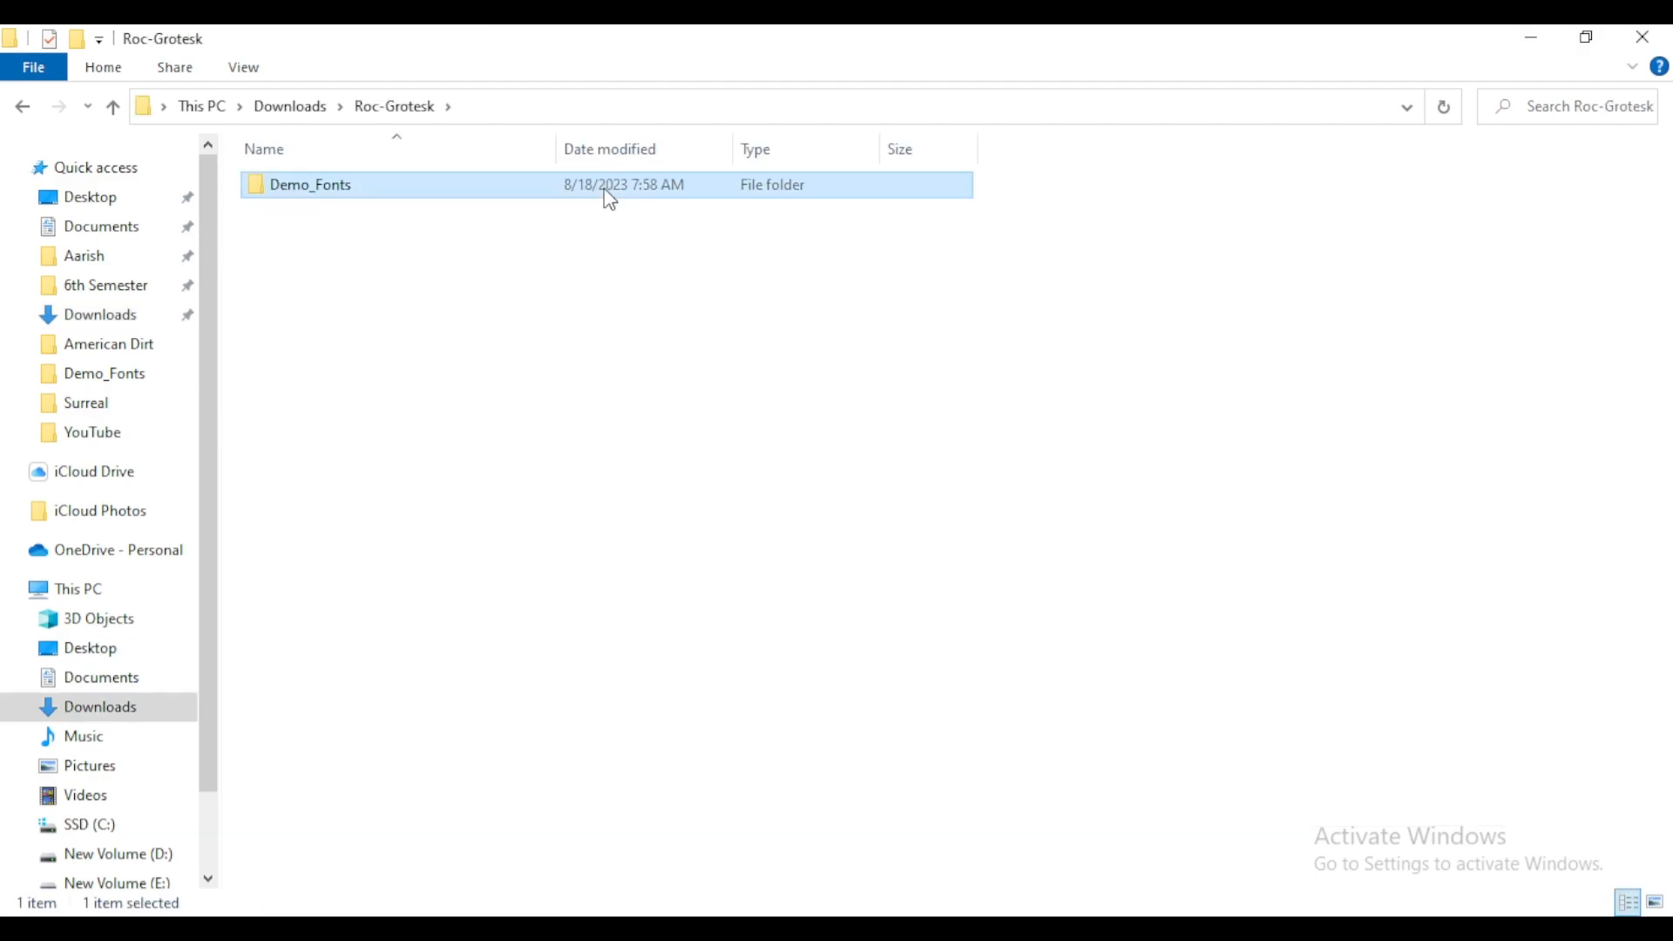
scroll(1177, 415, "down", 5)
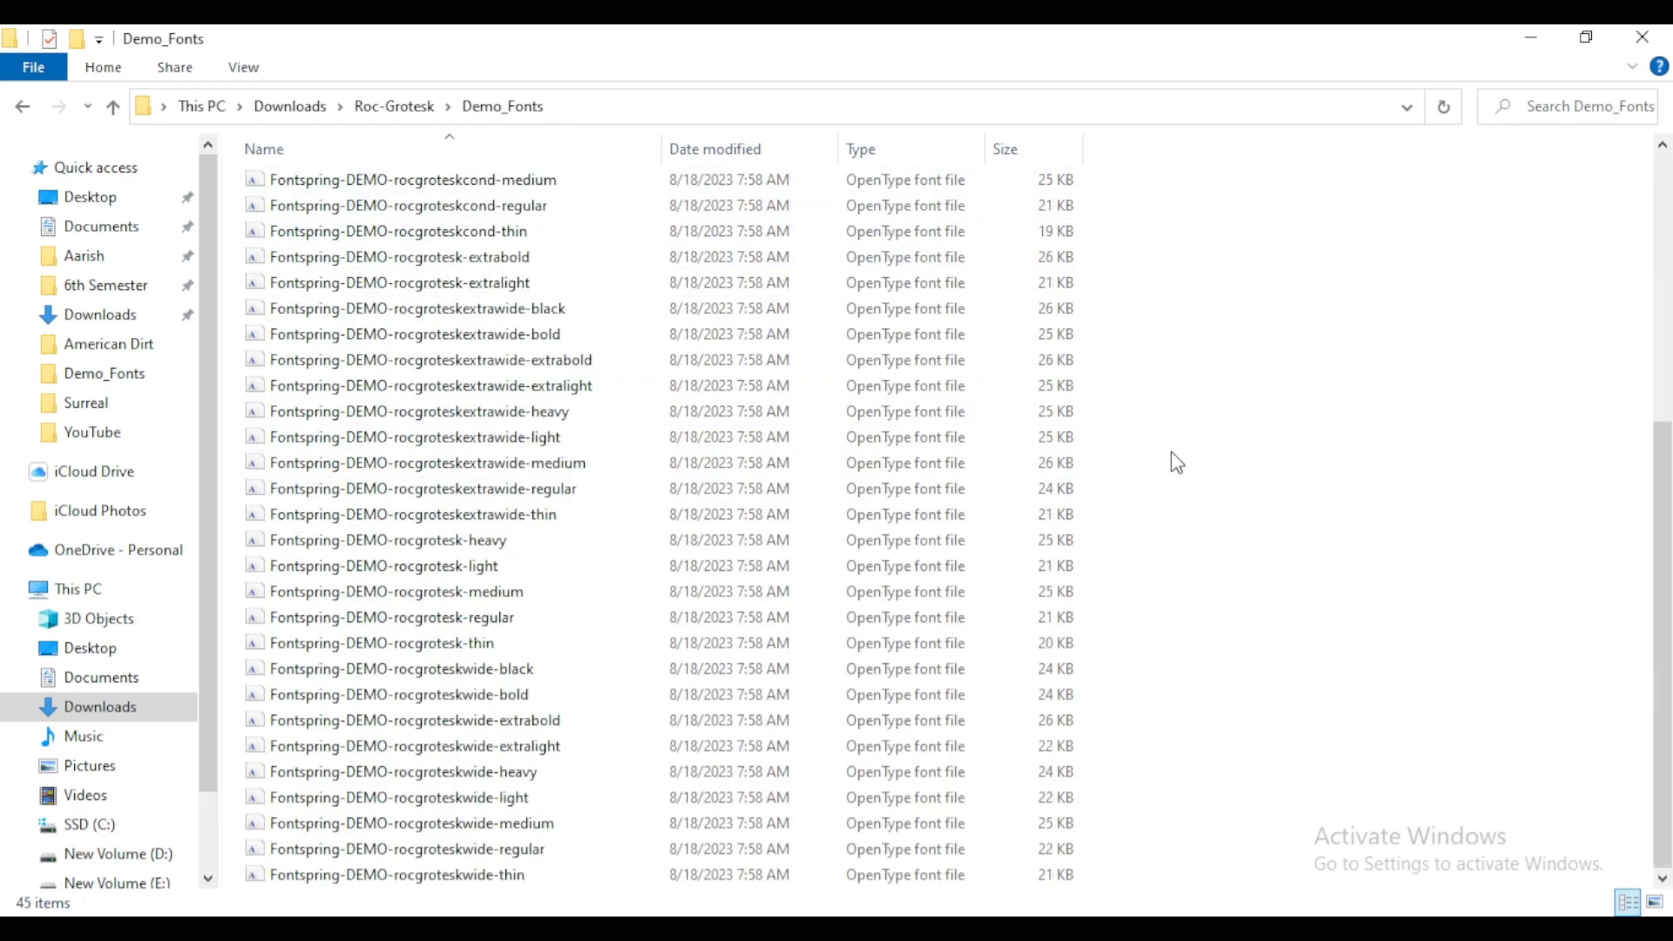
scroll(1167, 483, "up", 5)
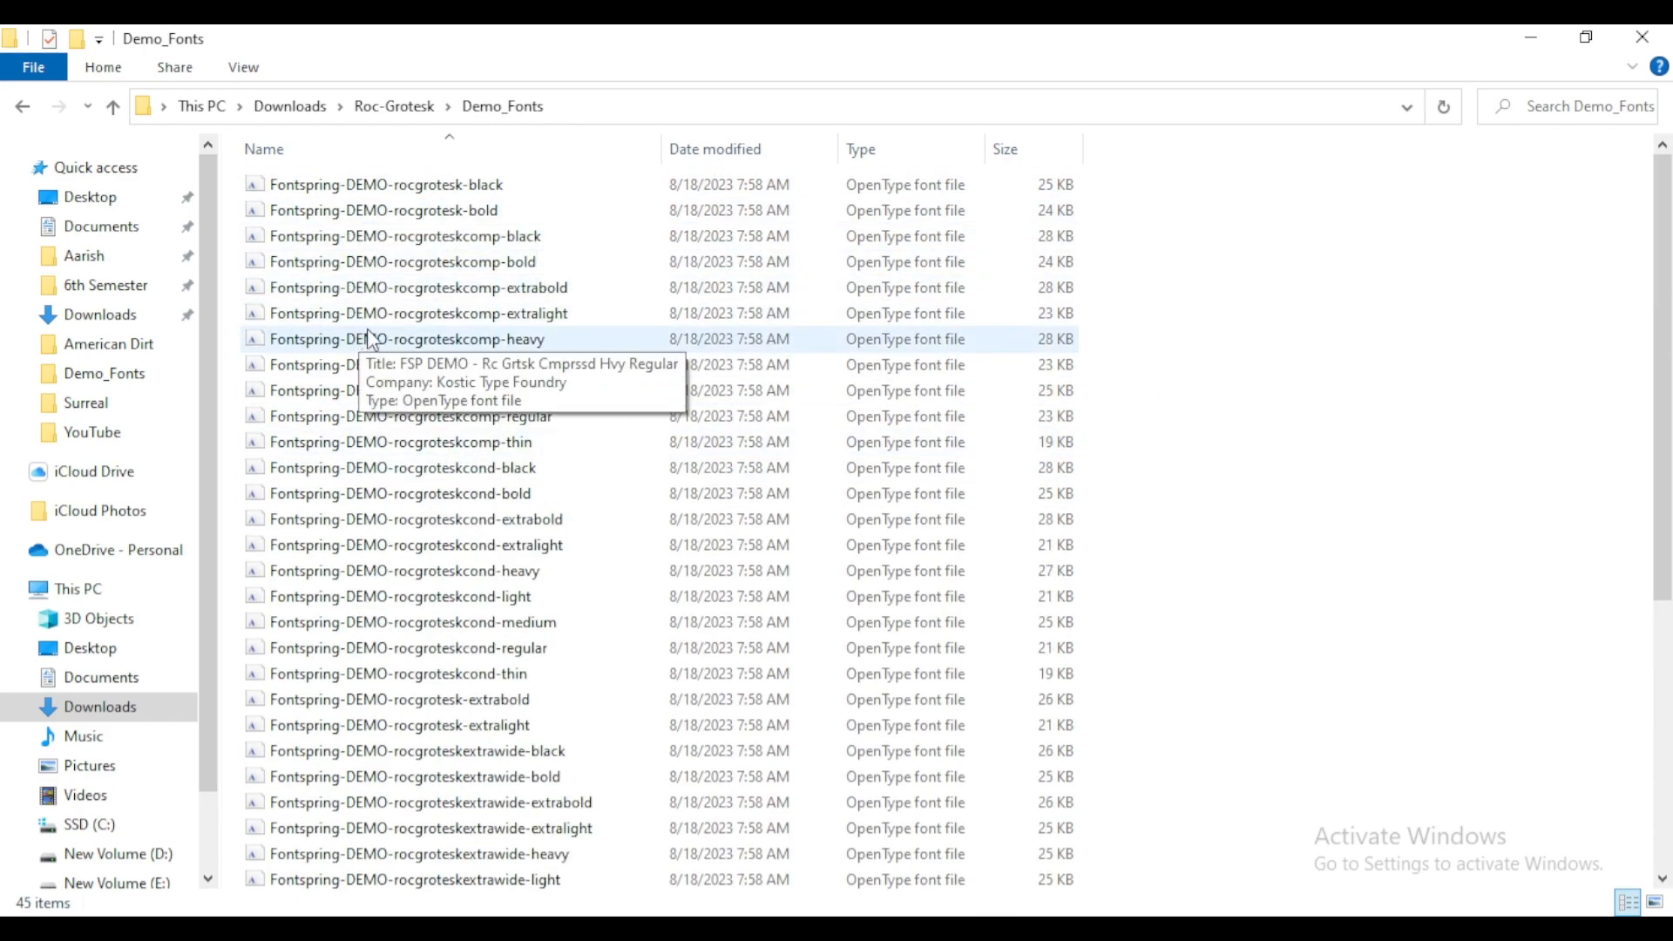
Step: Switch to Chrome and check the font family and weight of the Surreal website's main headline with Fonts Ninja
key("alt+Tab")
key("alt+Tab")
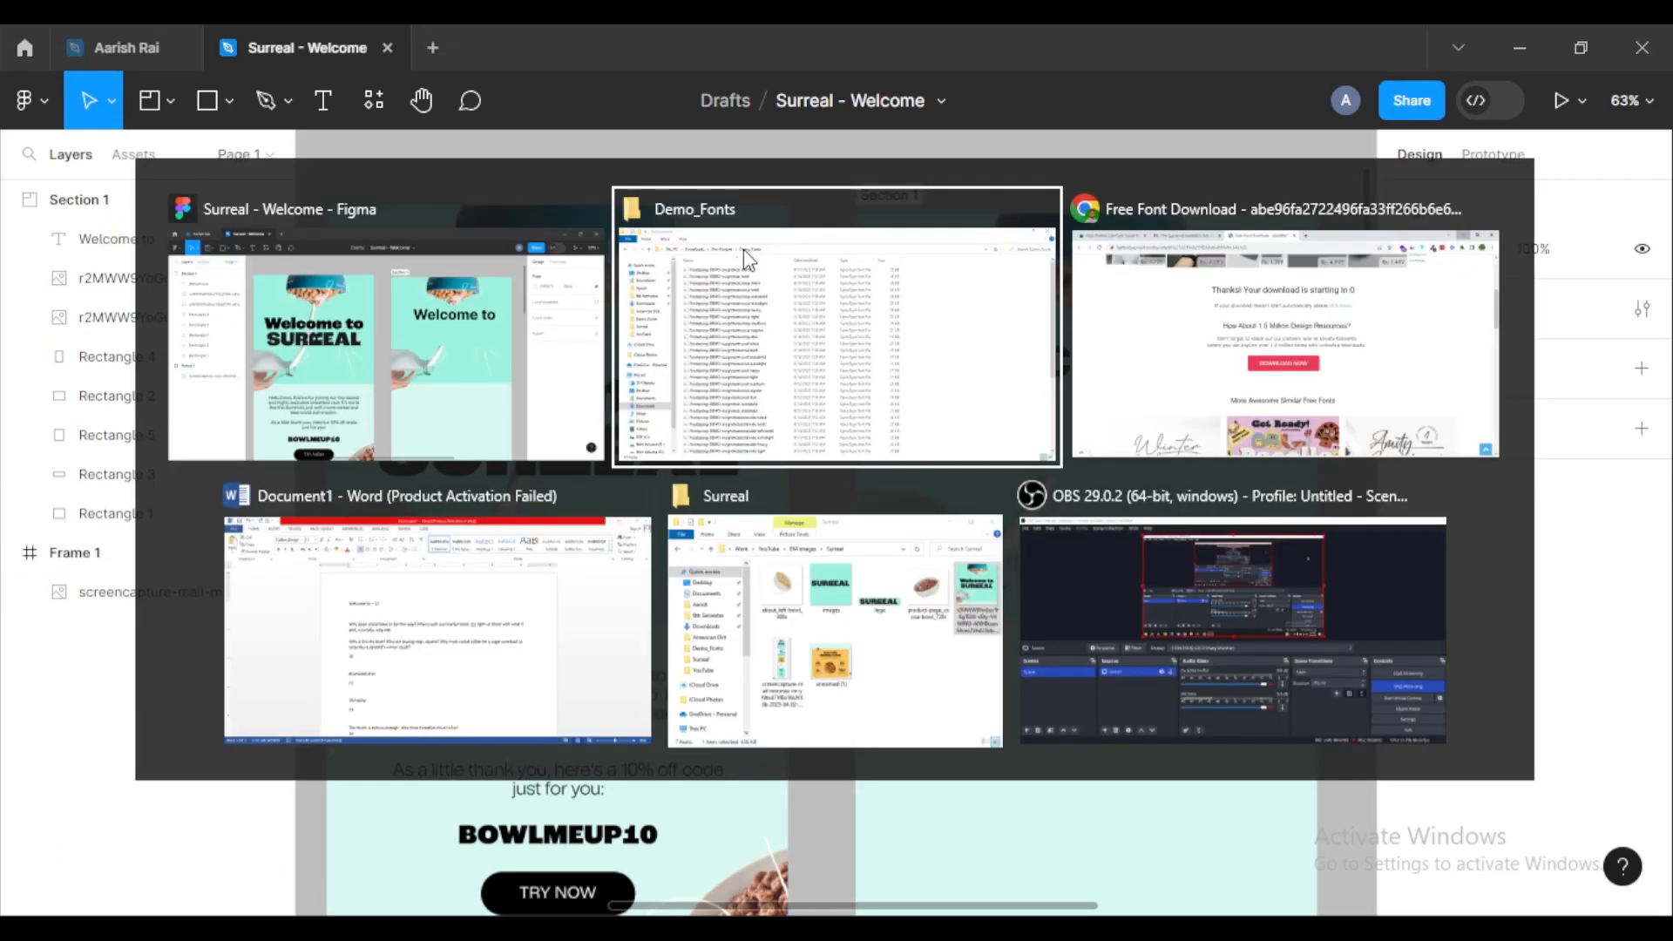
key("alt+Tab")
left_click(420, 40)
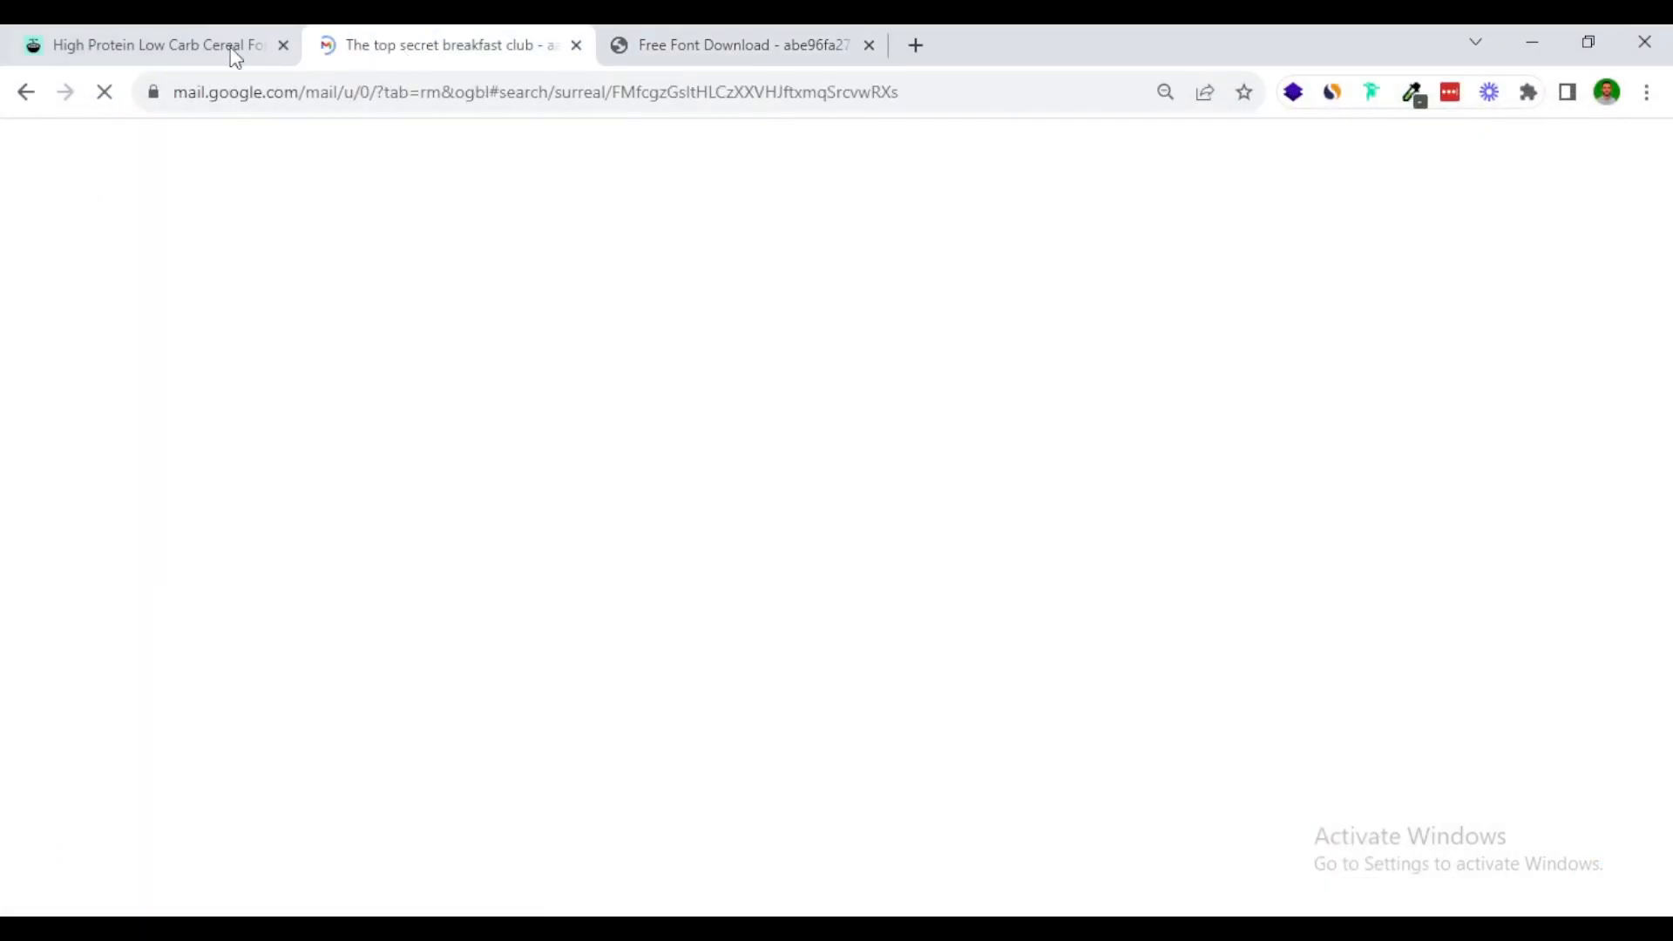
left_click(218, 52)
mouse_move(1059, 401)
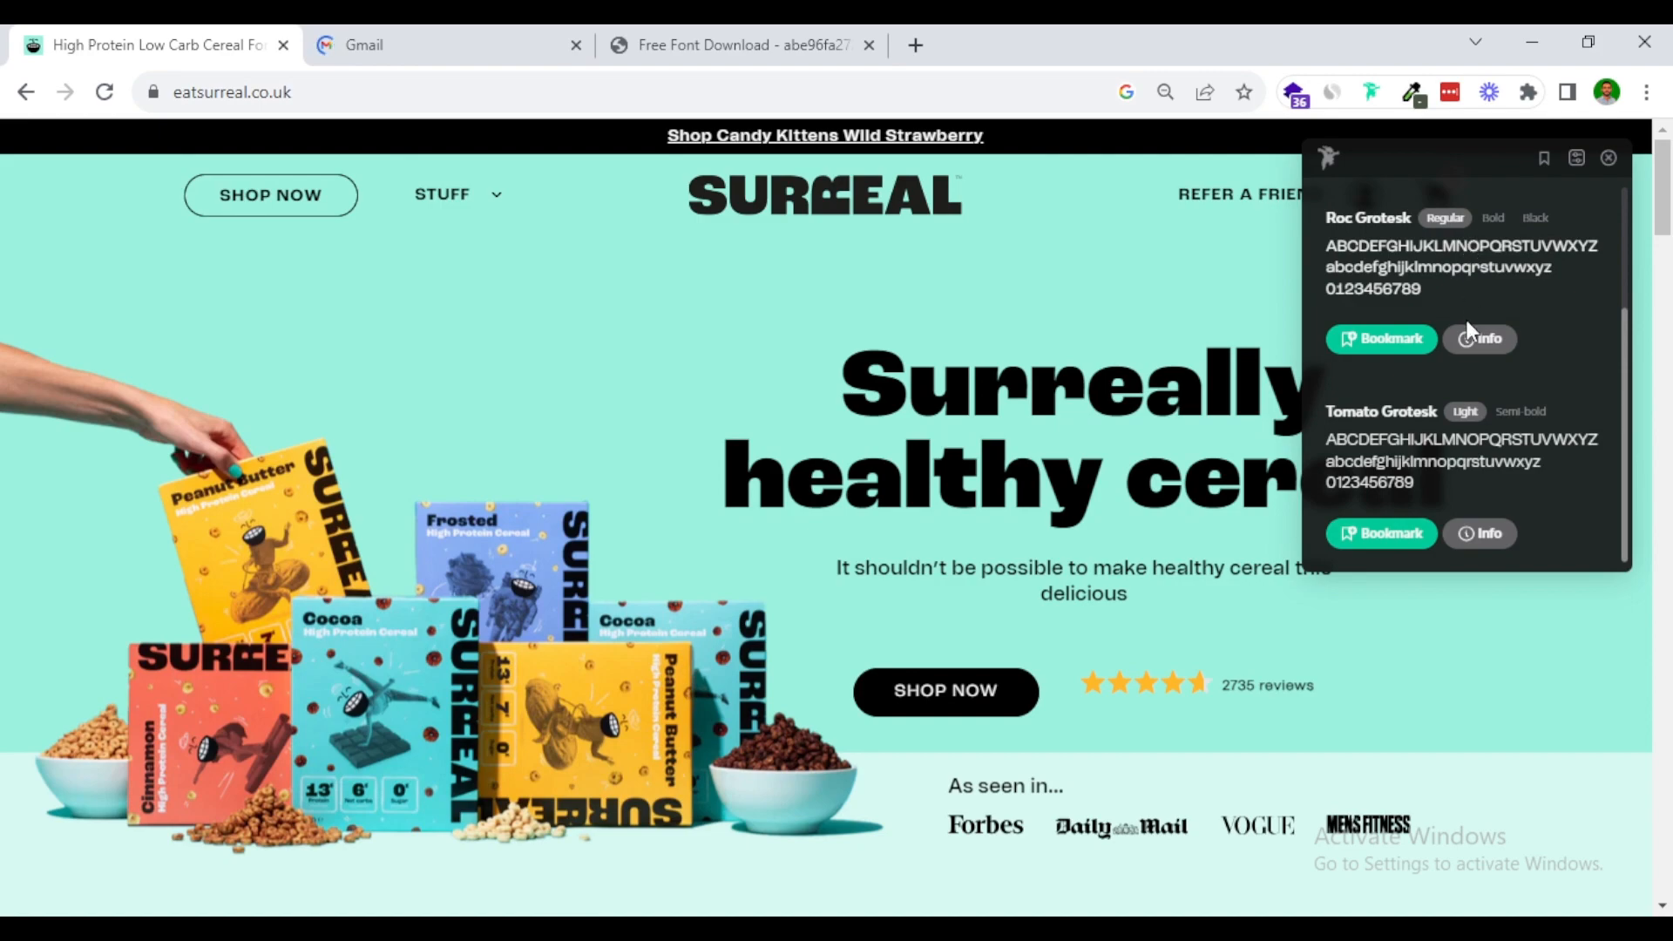
scroll(1438, 408, "down", 2)
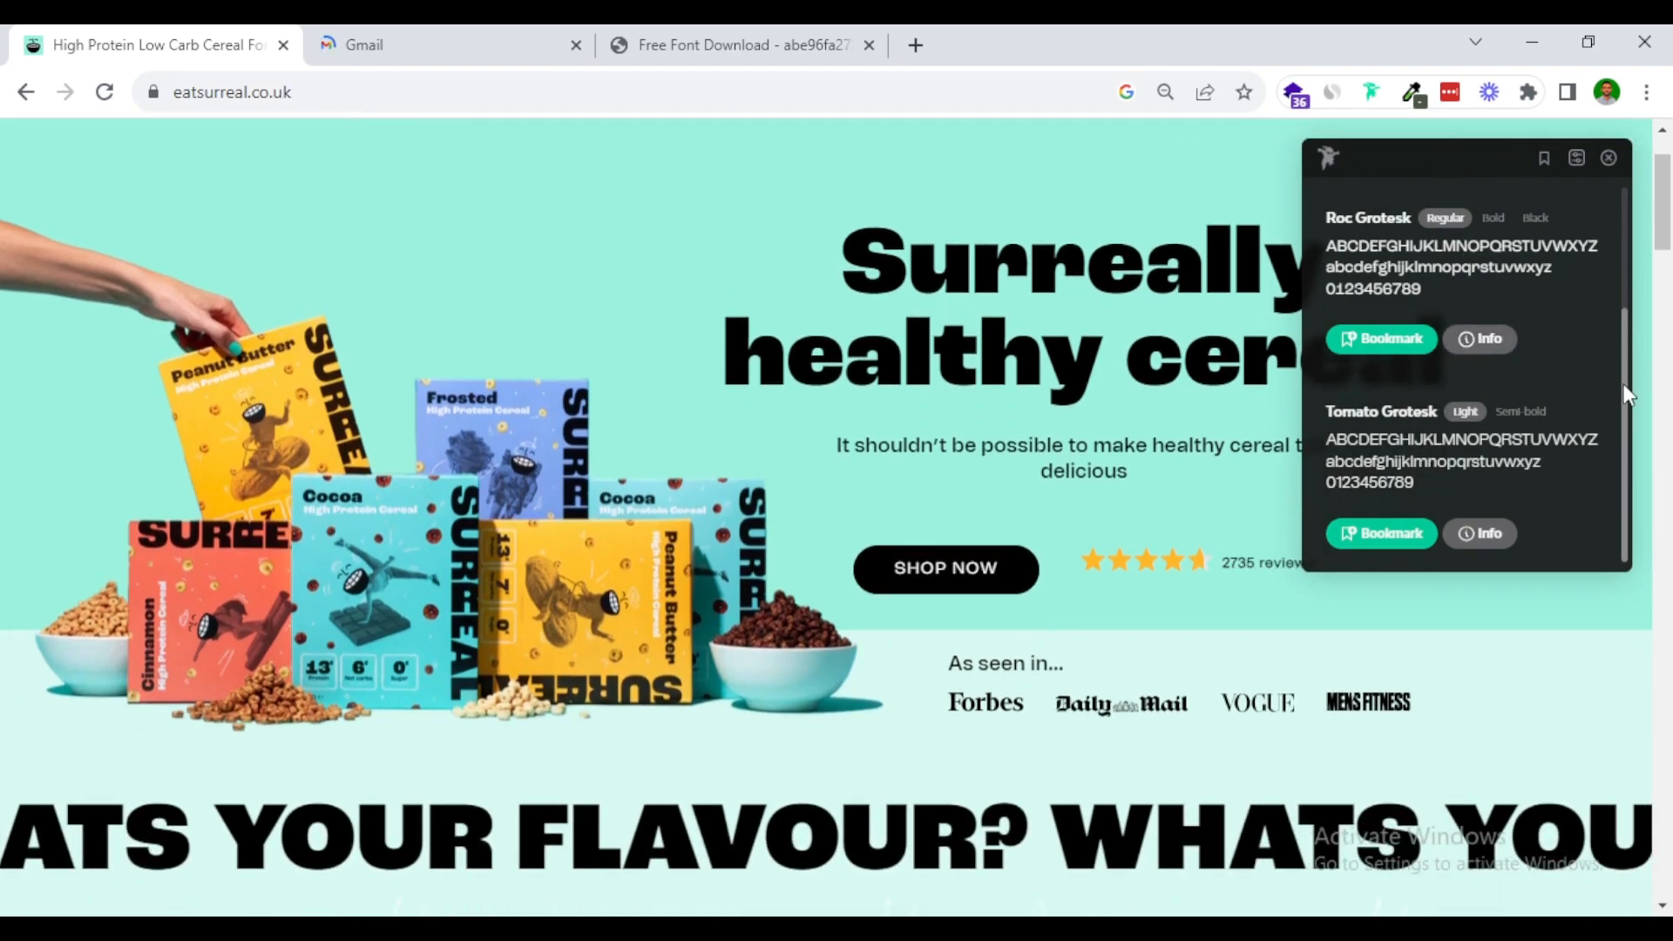
scroll(1622, 317, "up", 1)
left_click_drag(1622, 317, 1612, 220)
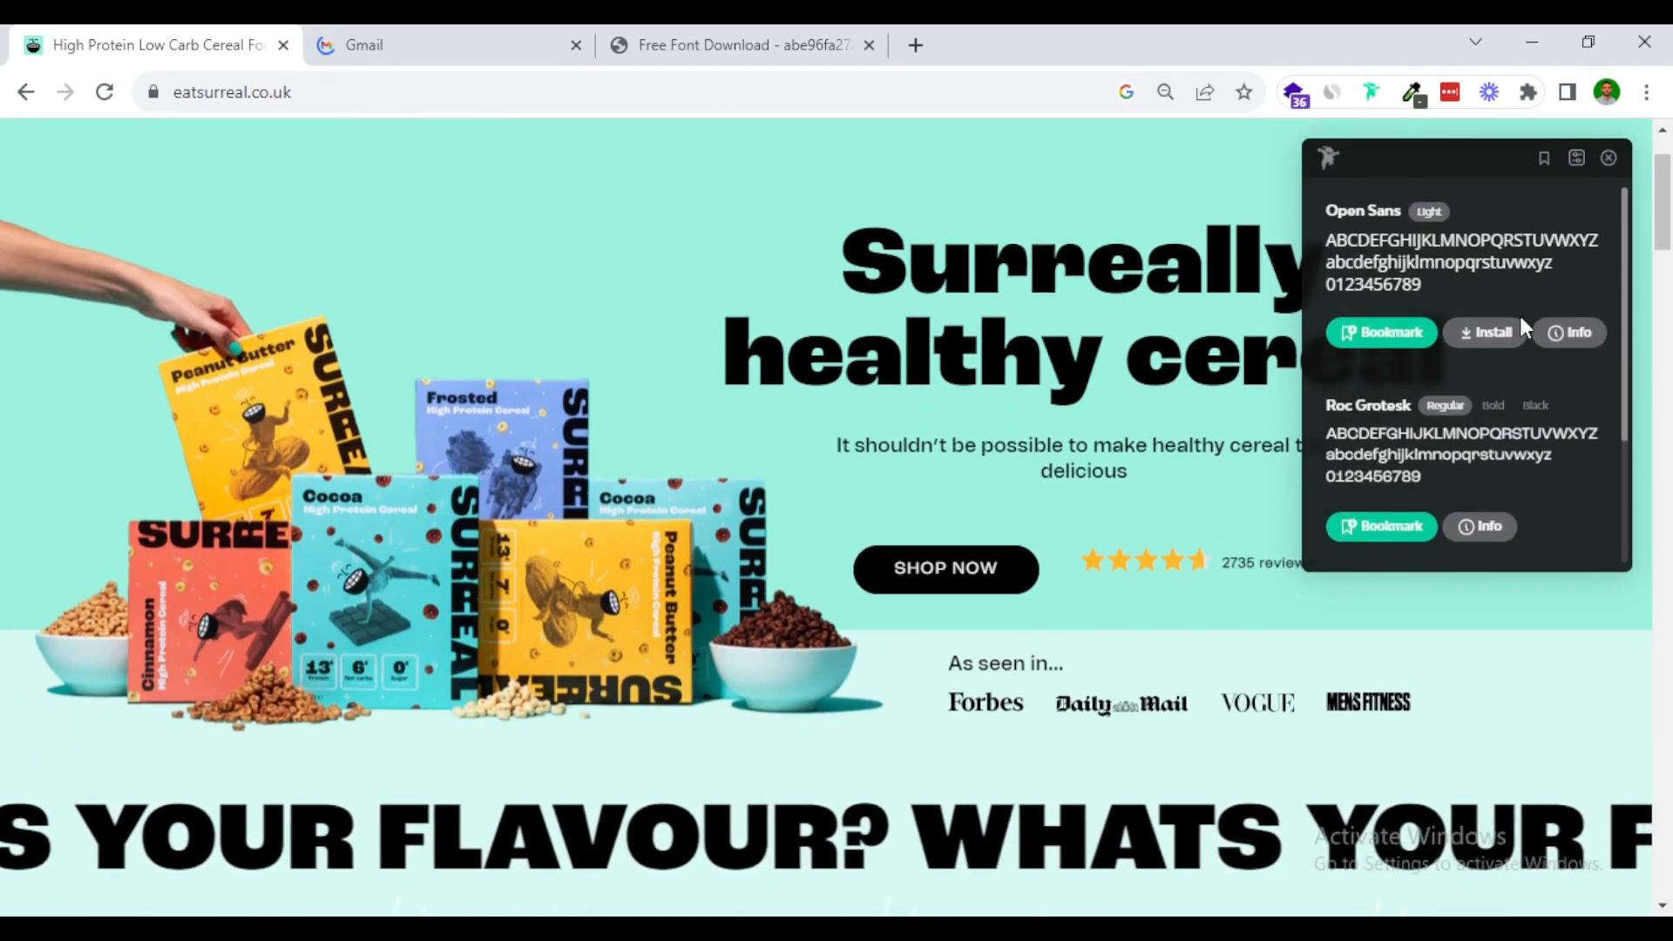
mouse_move(1536, 413)
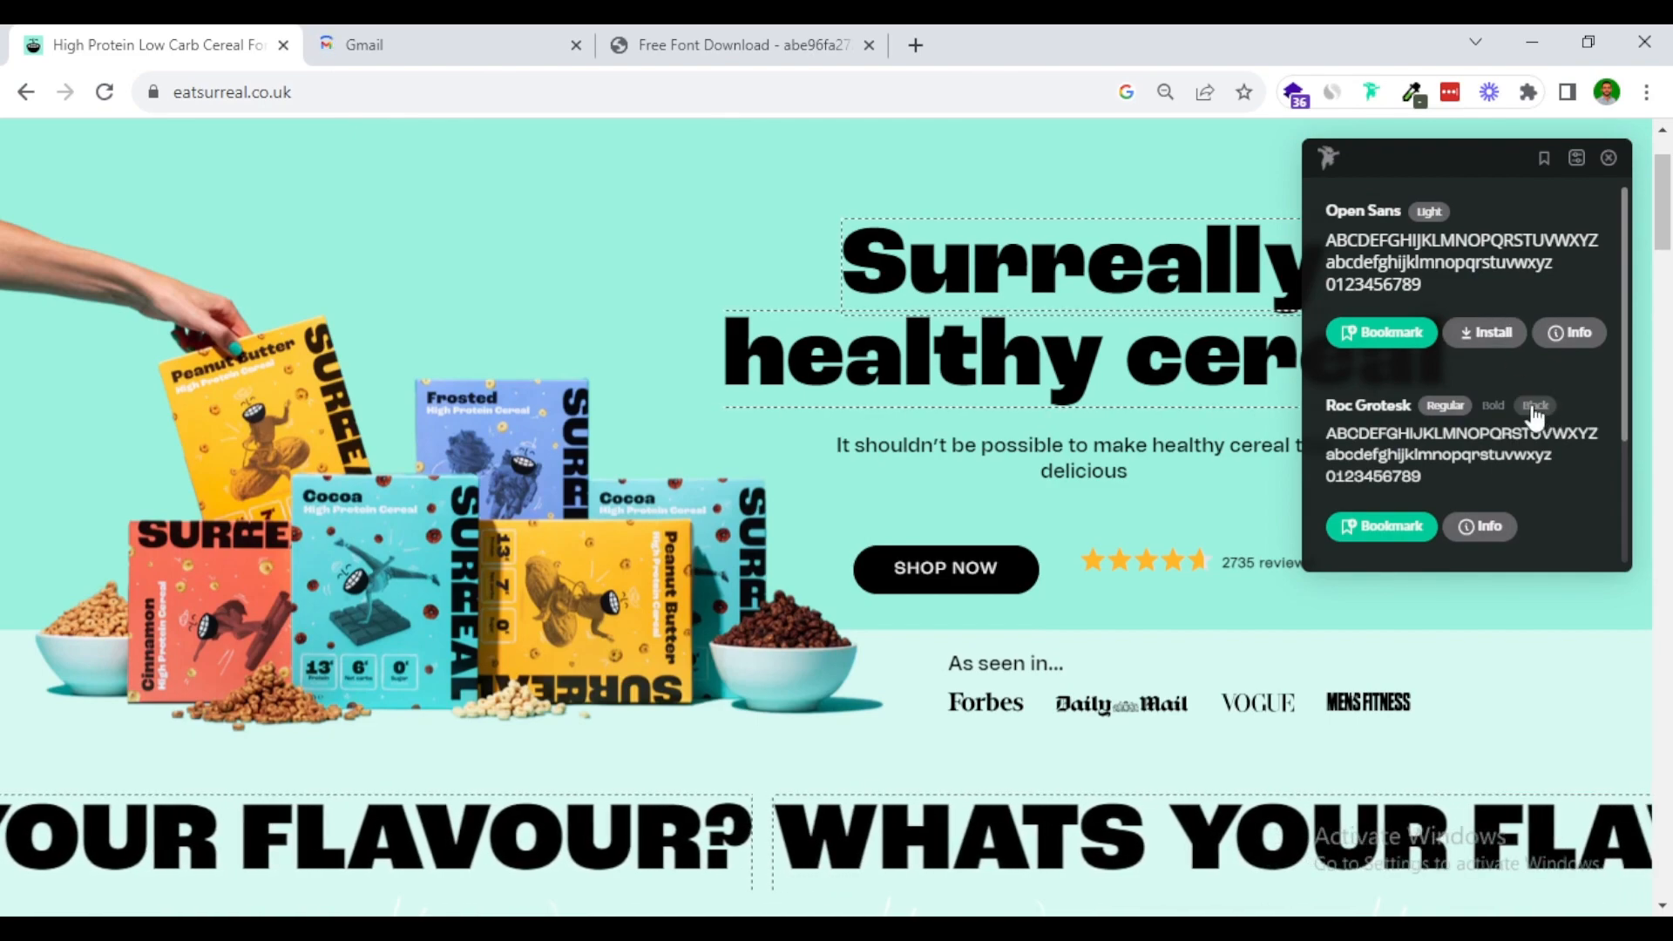
mouse_move(1075, 267)
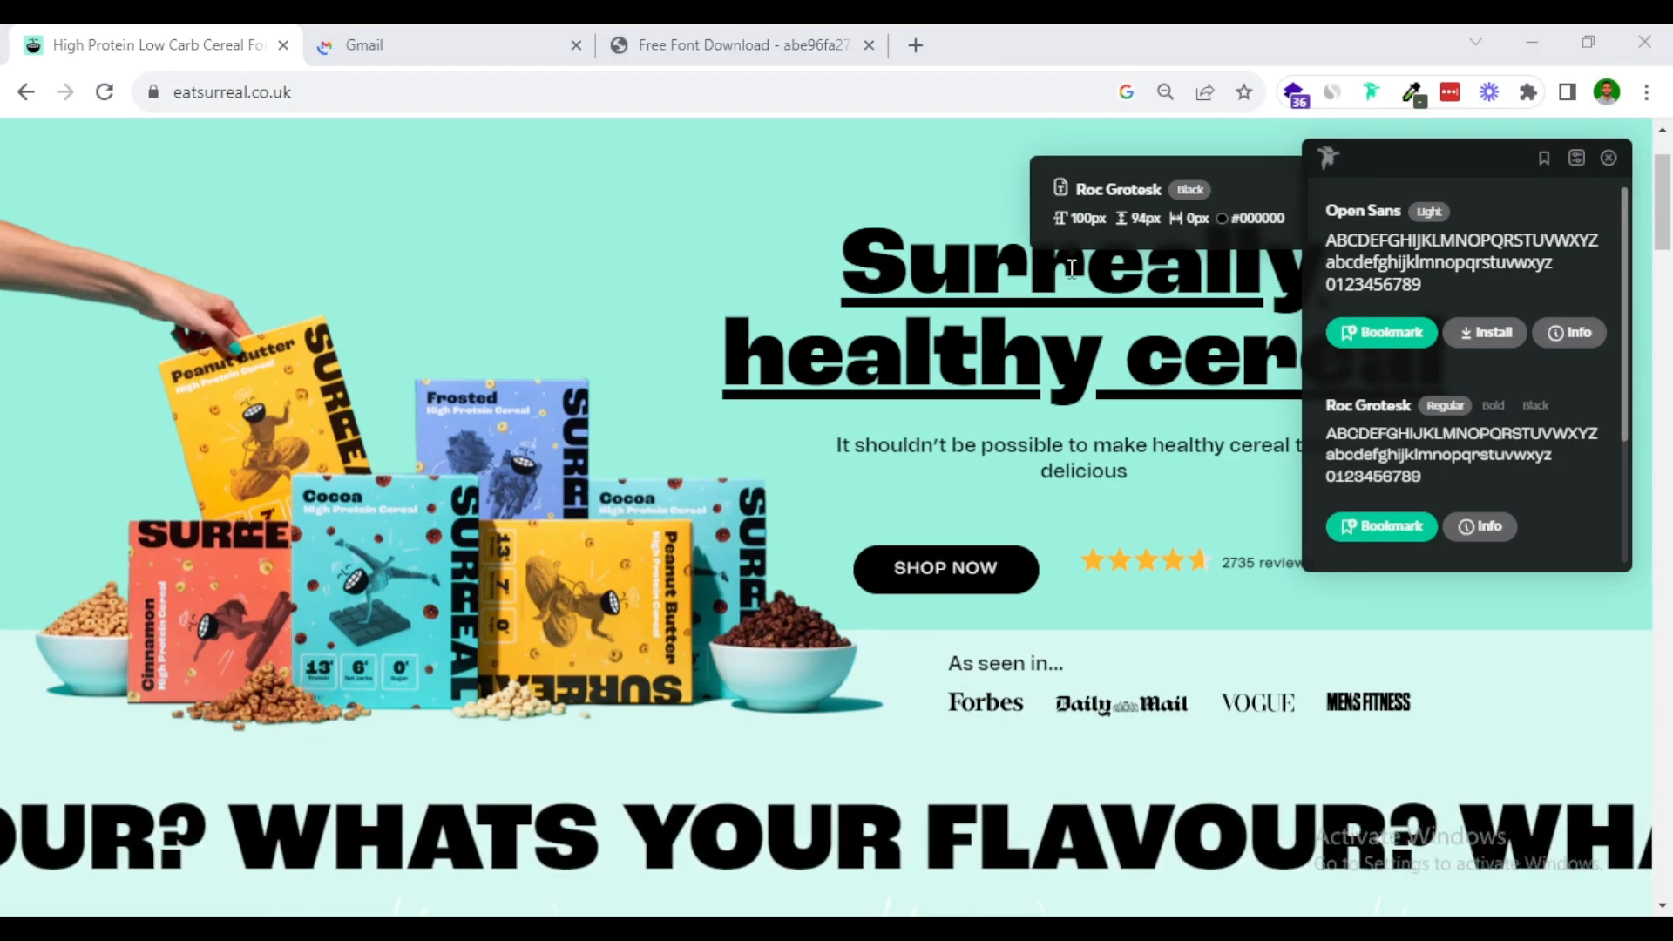
Step: Return to the Demo_Fonts folder in File Explorer and preview the Fontspring-DEMO-rocgrotesk-black font file
key("alt+Tab")
left_click(1069, 268)
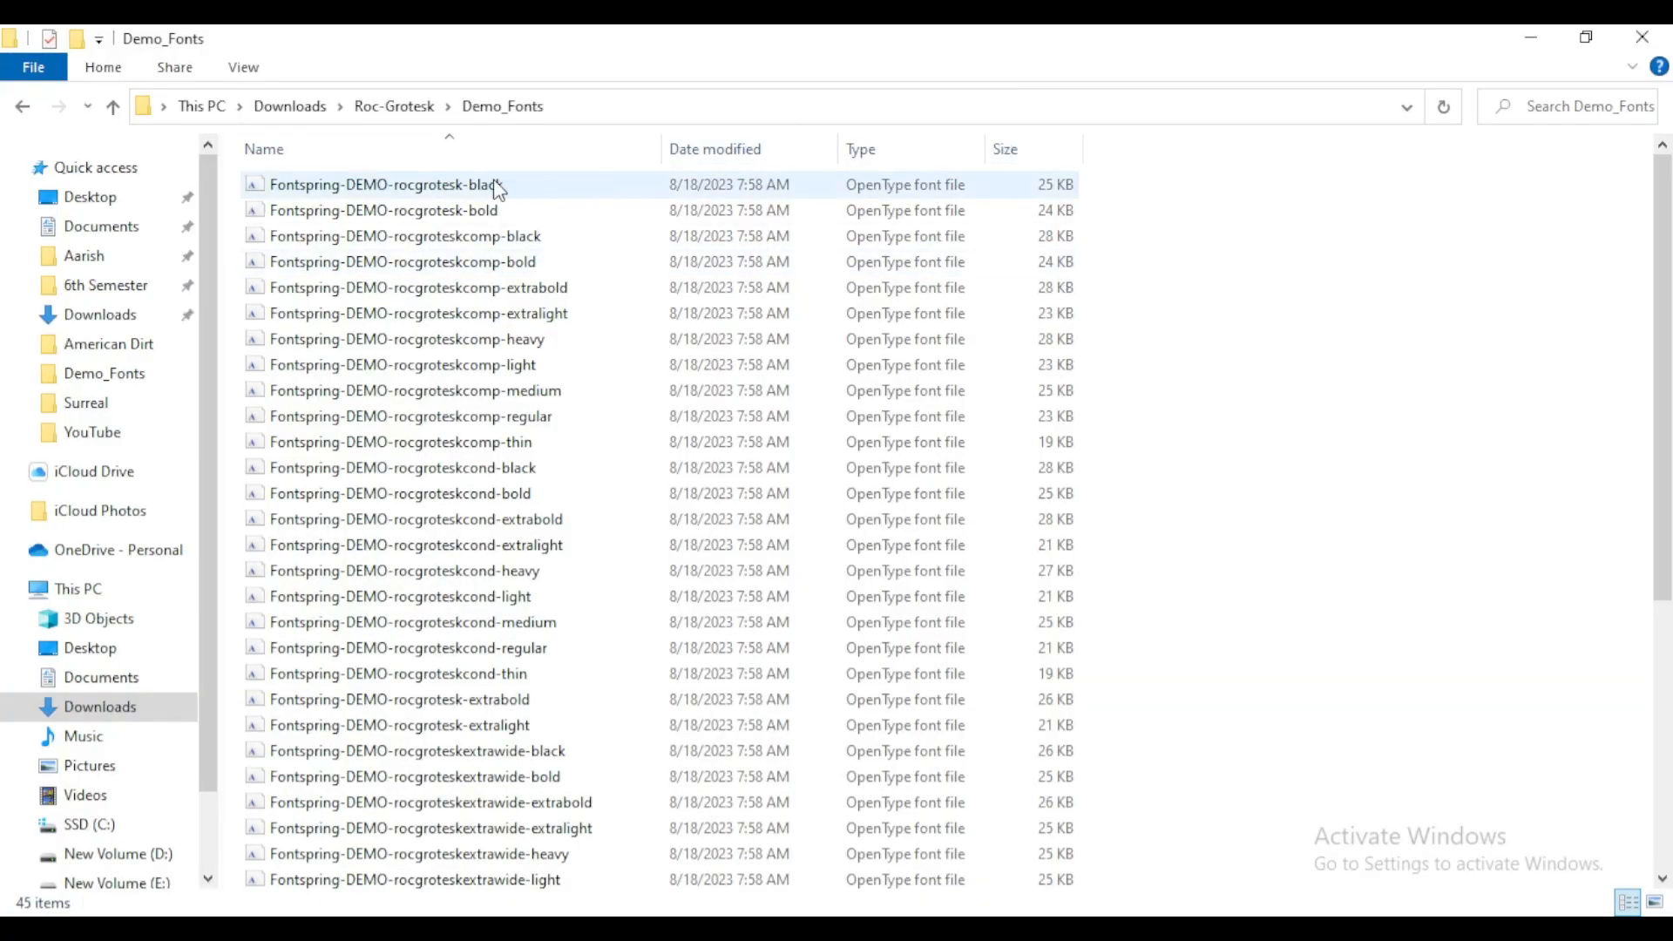
left_click(386, 189)
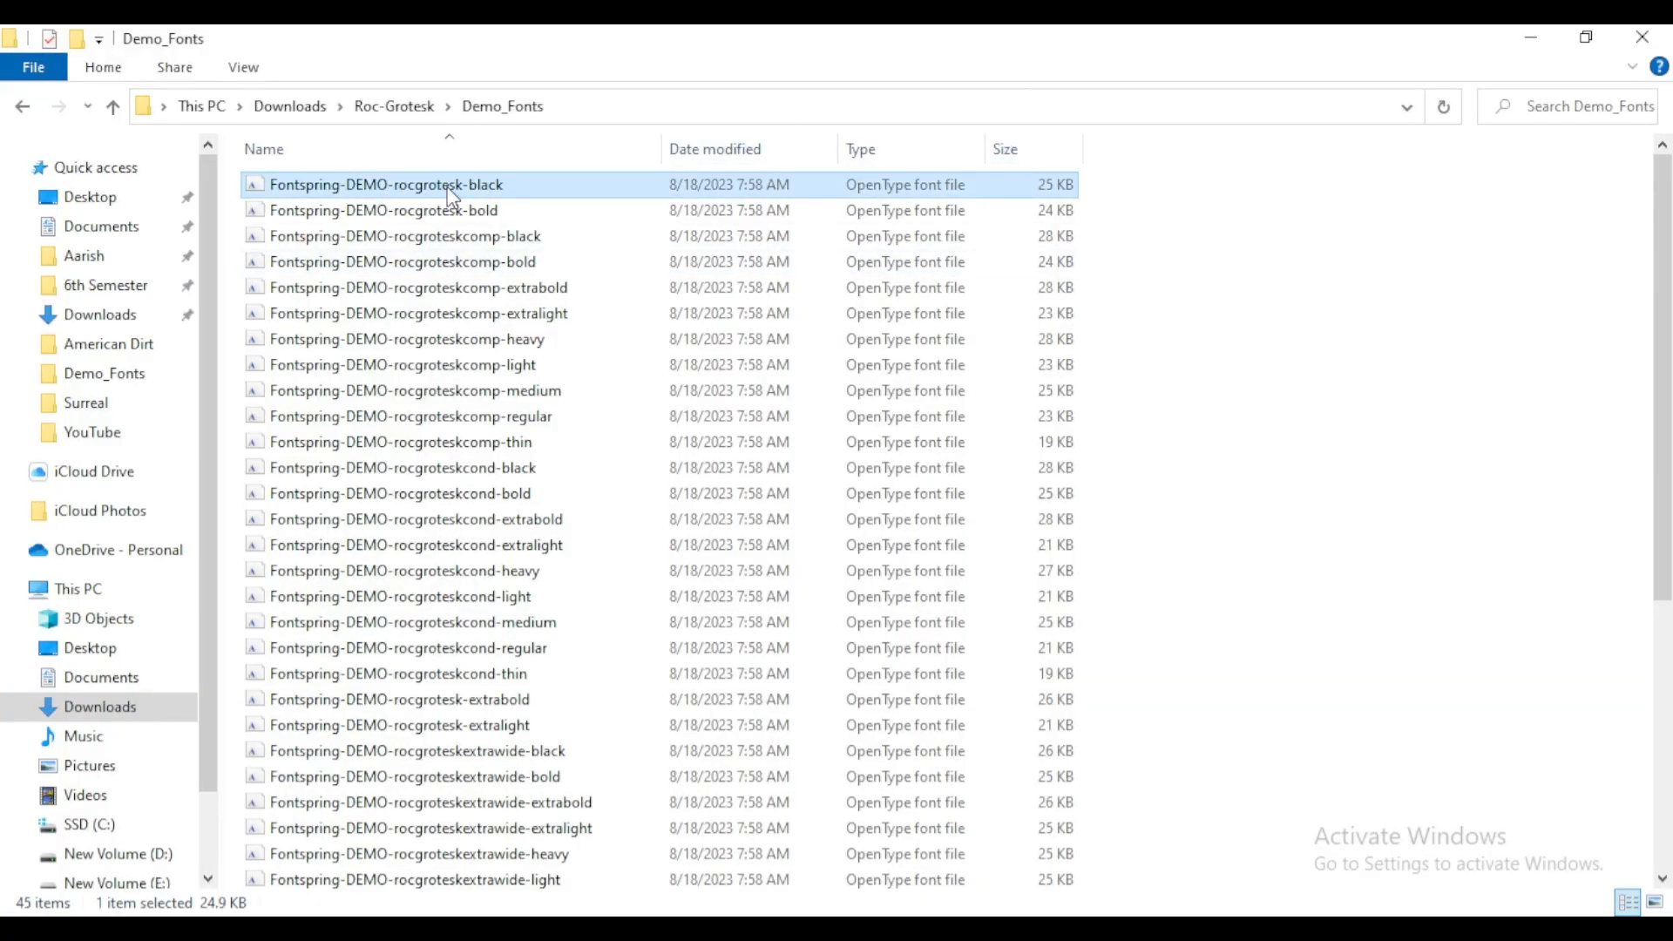
left_click(499, 186)
right_click(499, 187)
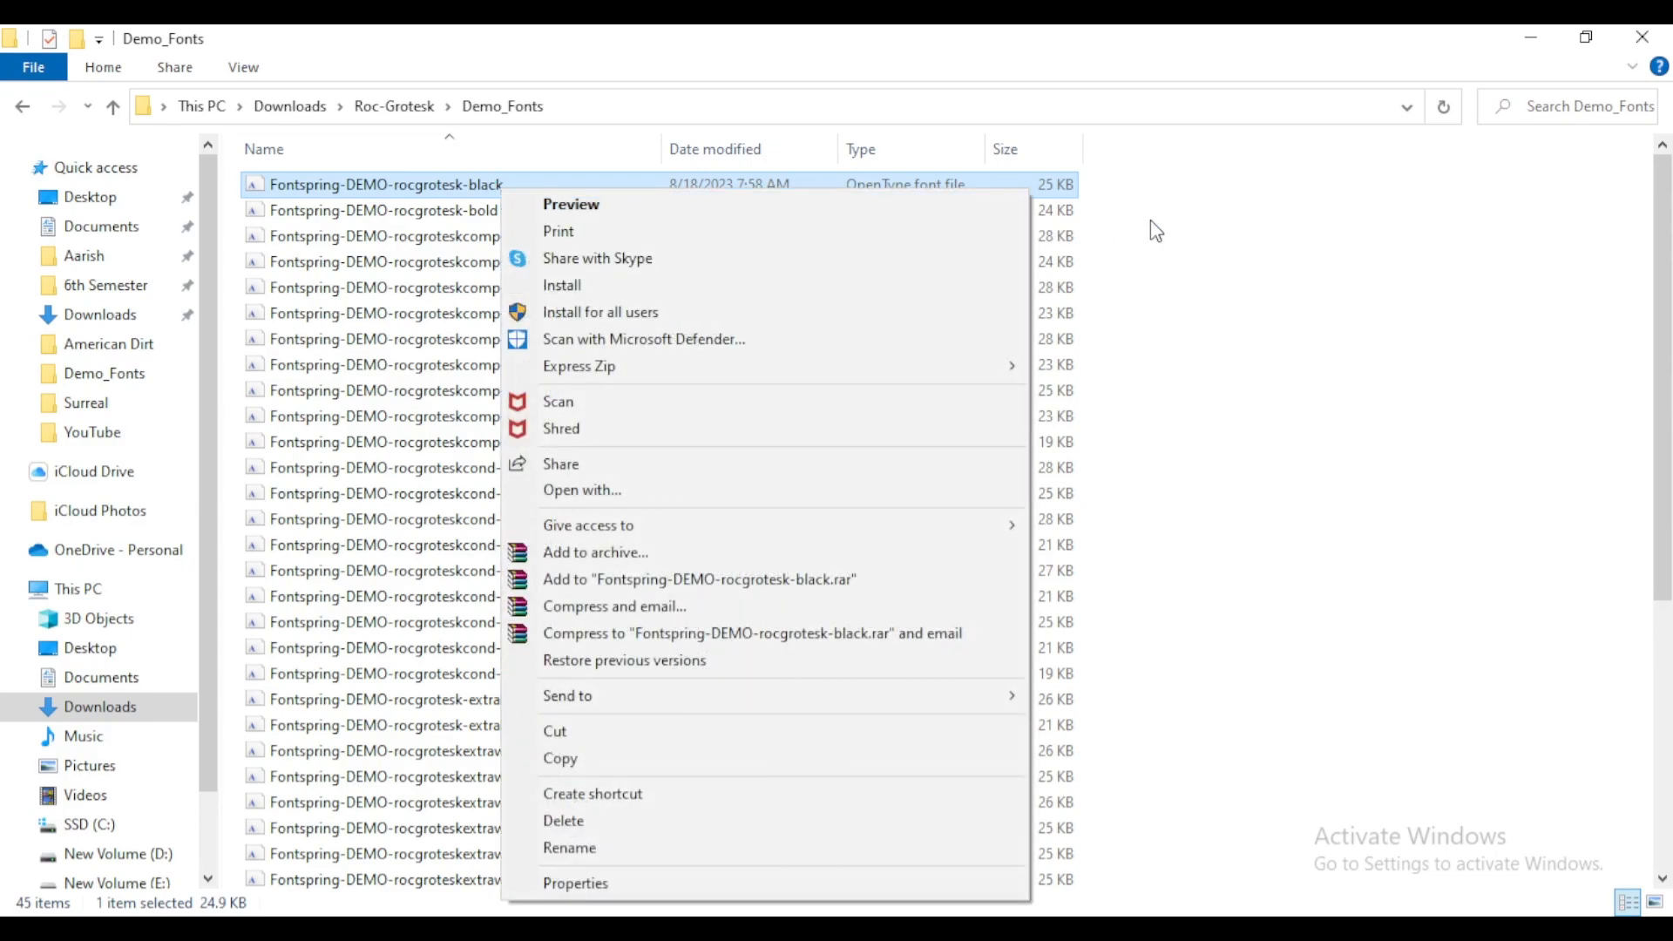
left_click(1184, 225)
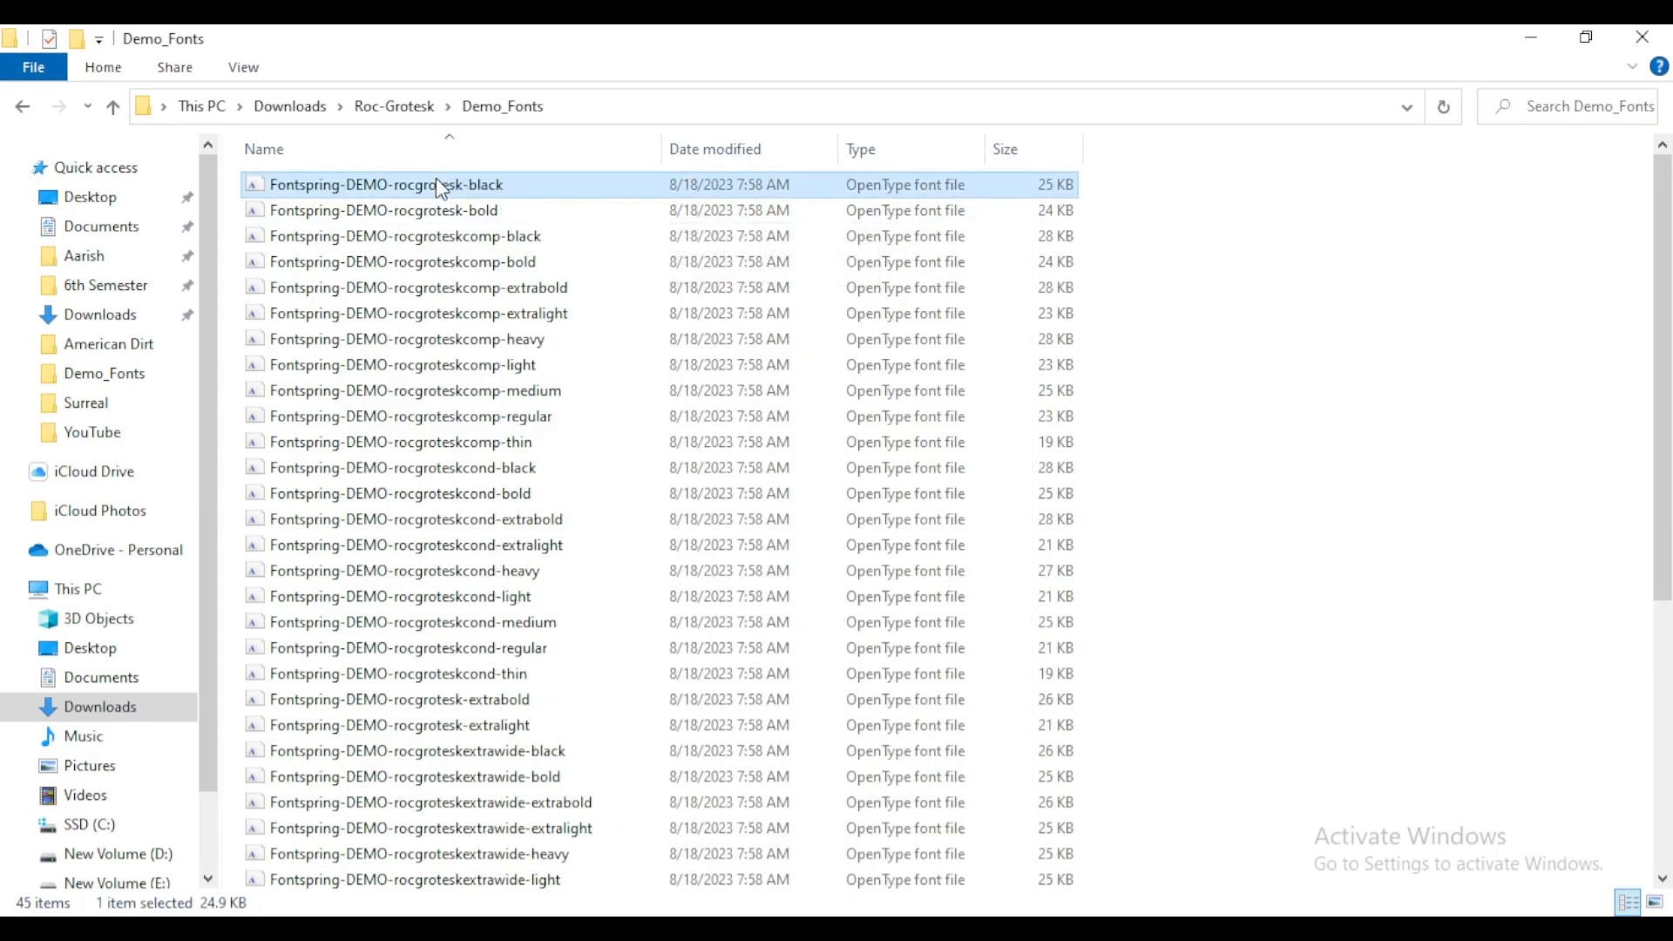
double_click(440, 186)
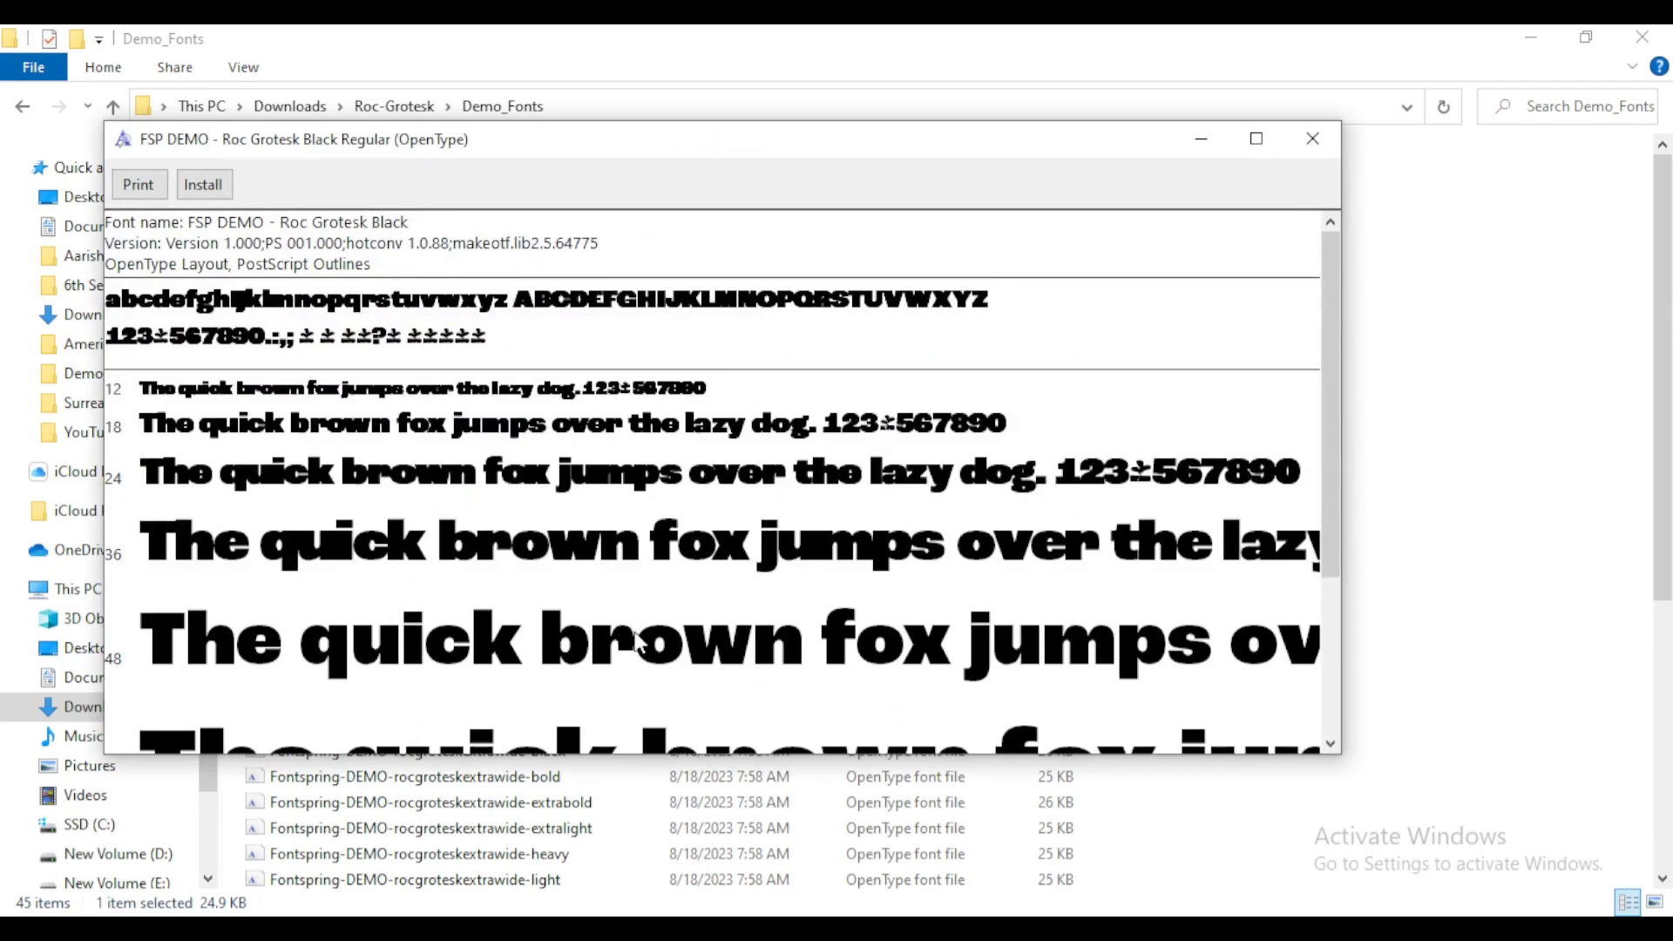
mouse_move(1331, 390)
left_mouse_down()
mouse_move(1332, 467)
mouse_move(1331, 380)
left_mouse_up()
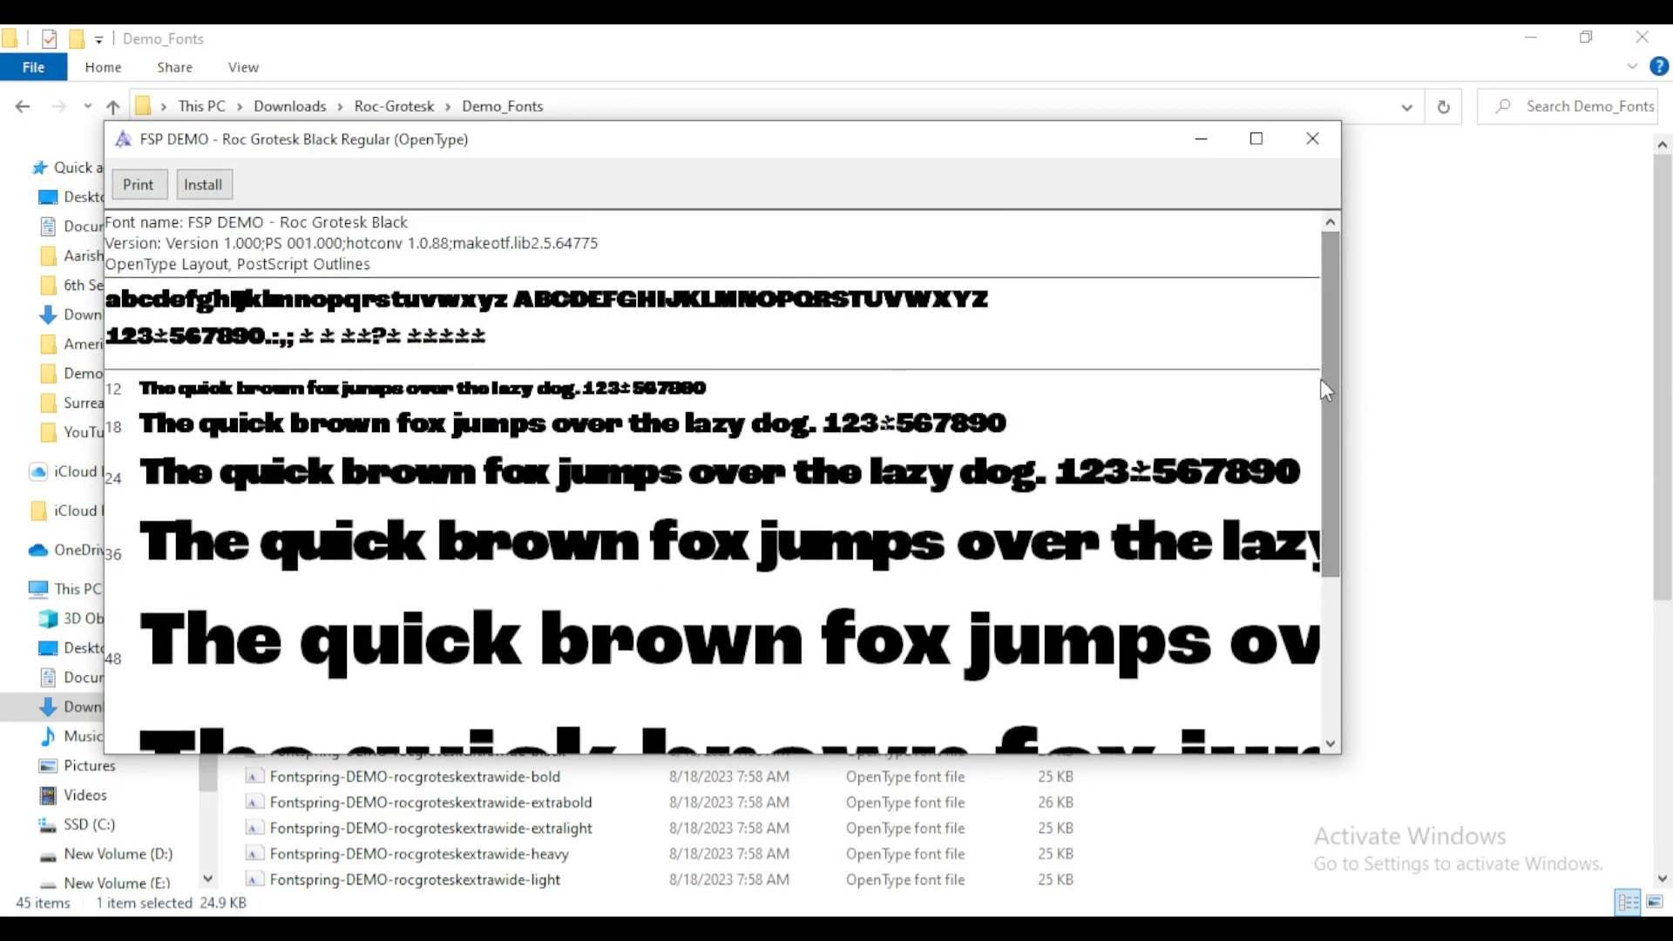
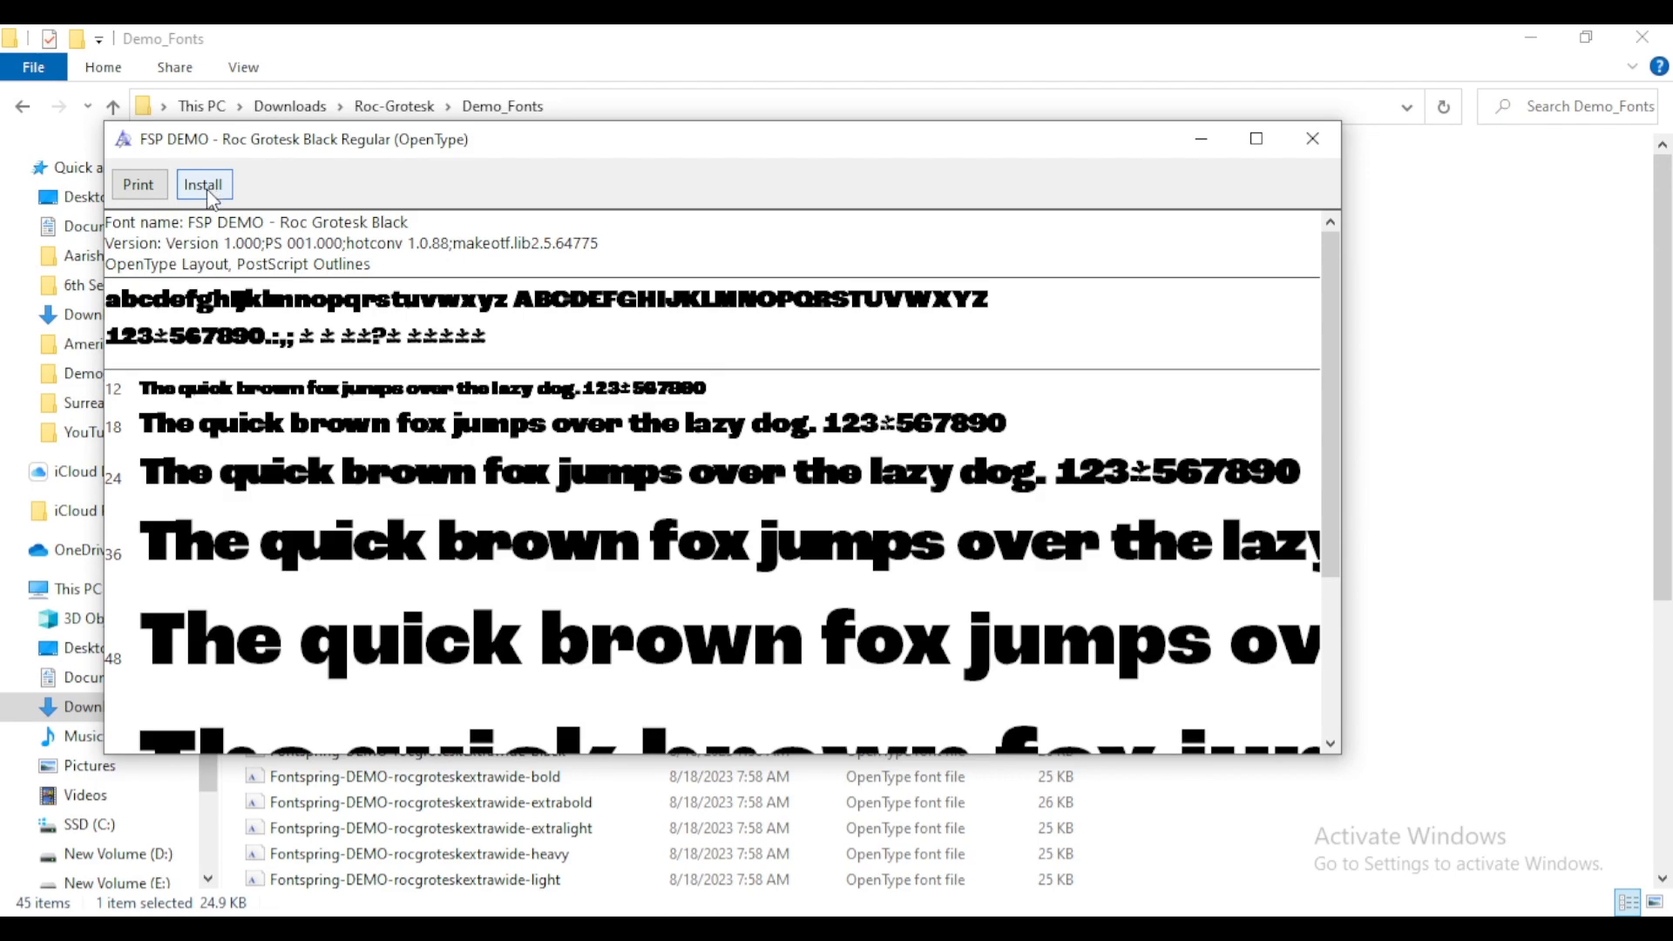
left_click(1198, 142)
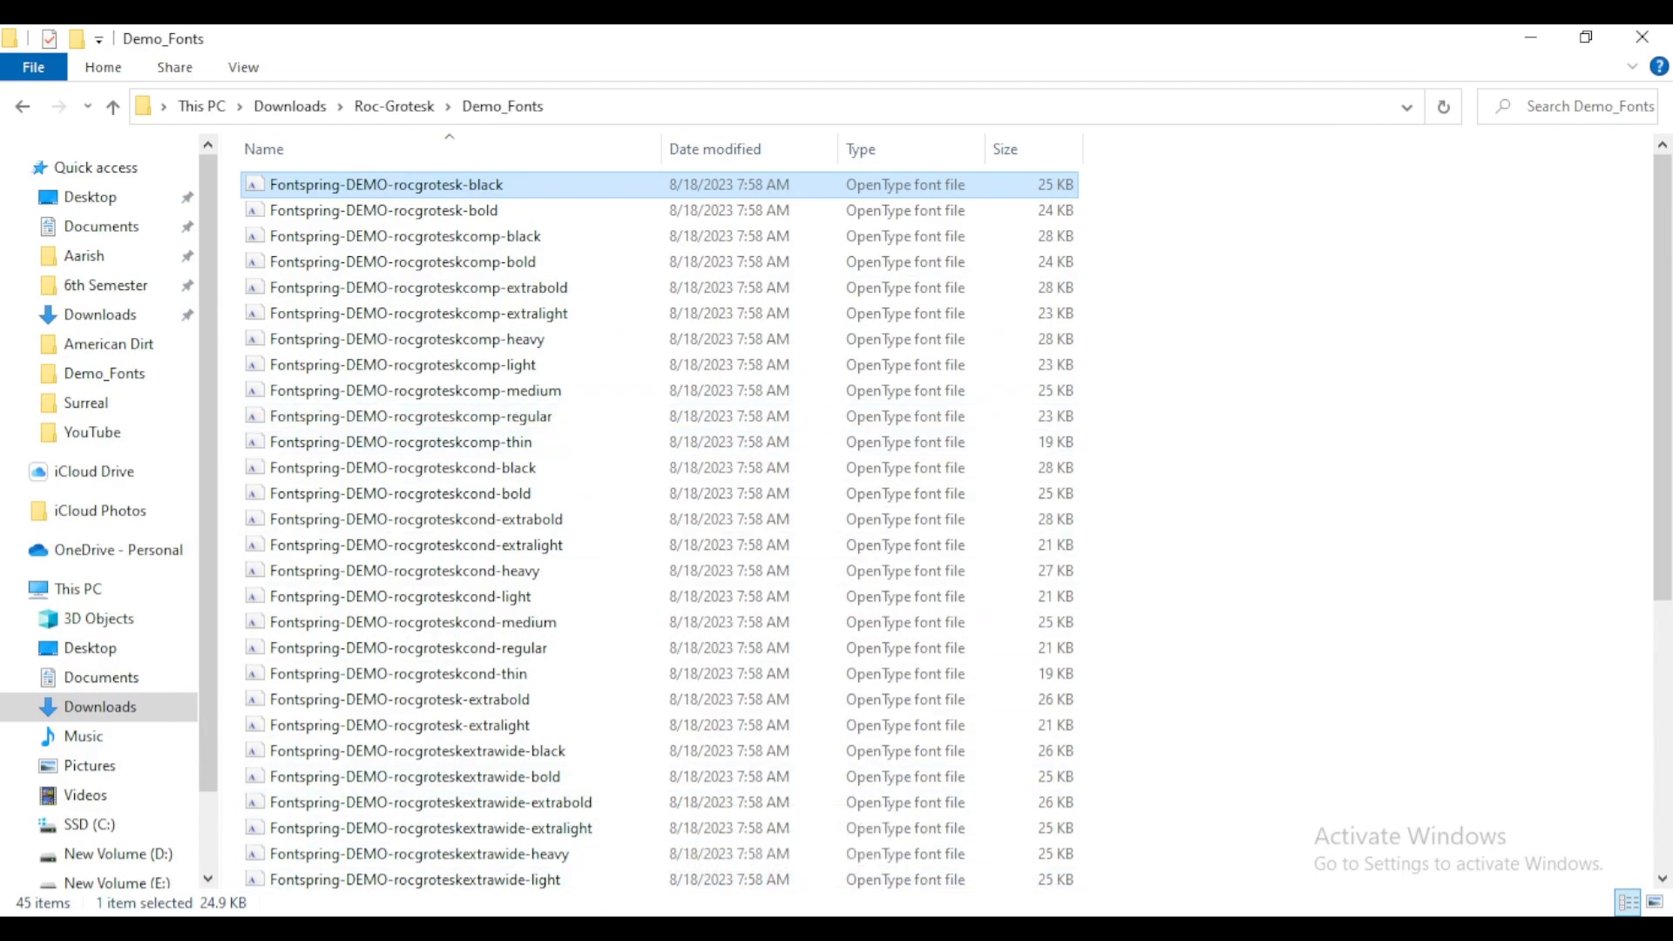
Step: Switch to Figma and change the "Welcome to" heading's font to FONTSPRING DEMO - Roc Grotesk Black
key("alt+Tab")
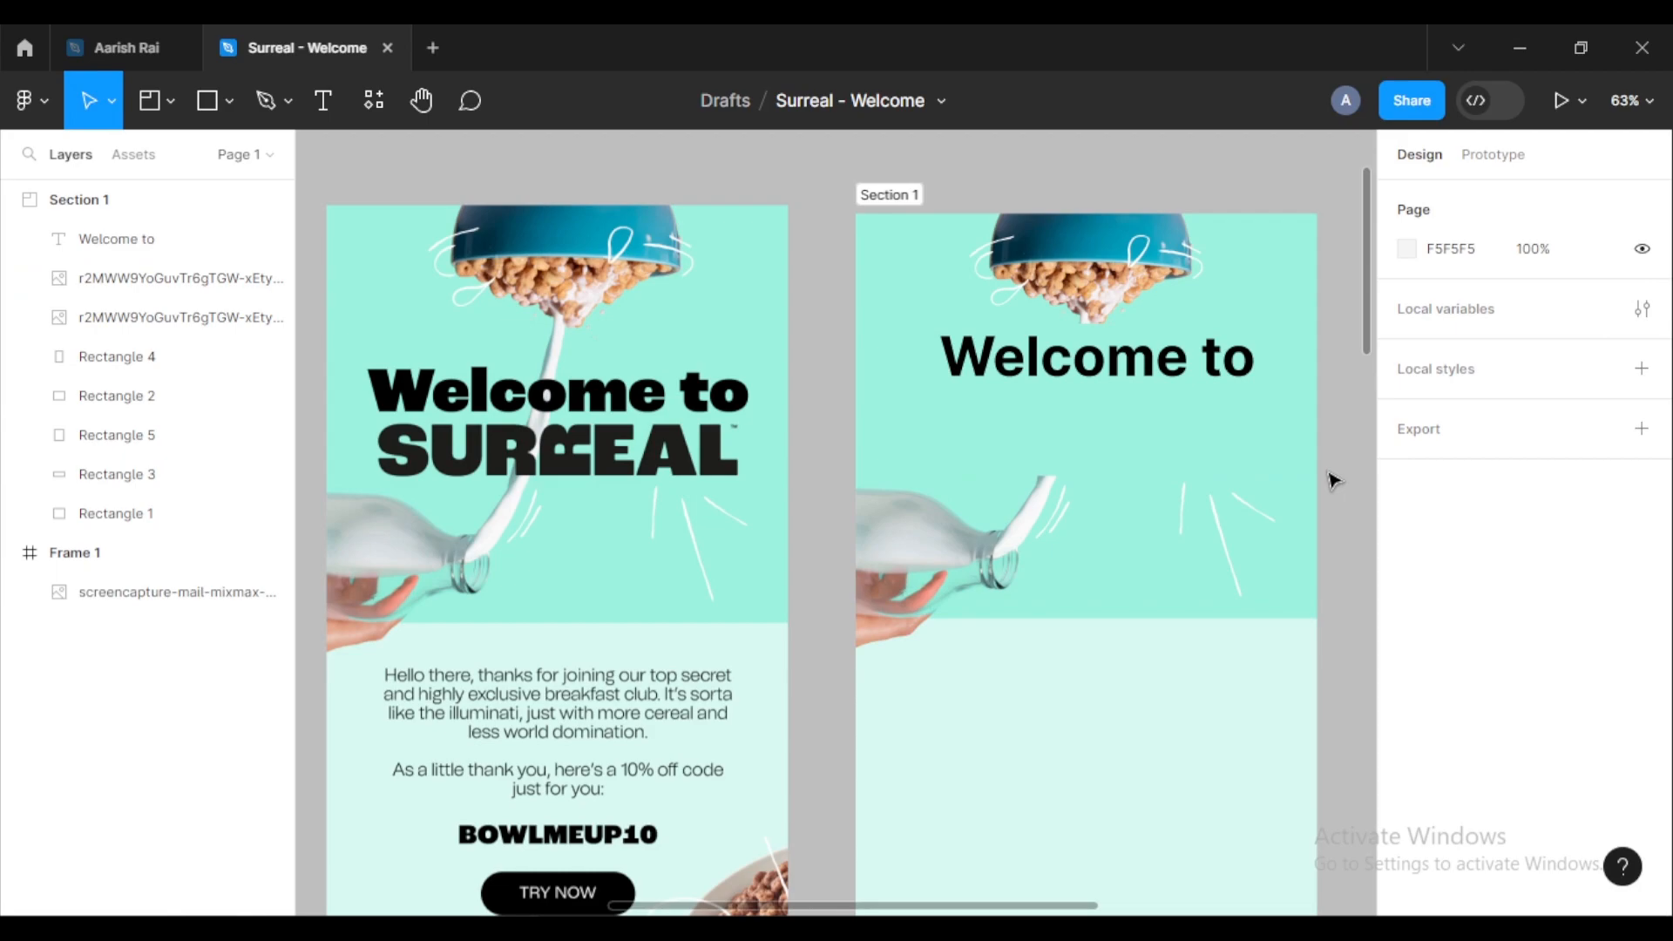
double_click(1131, 366)
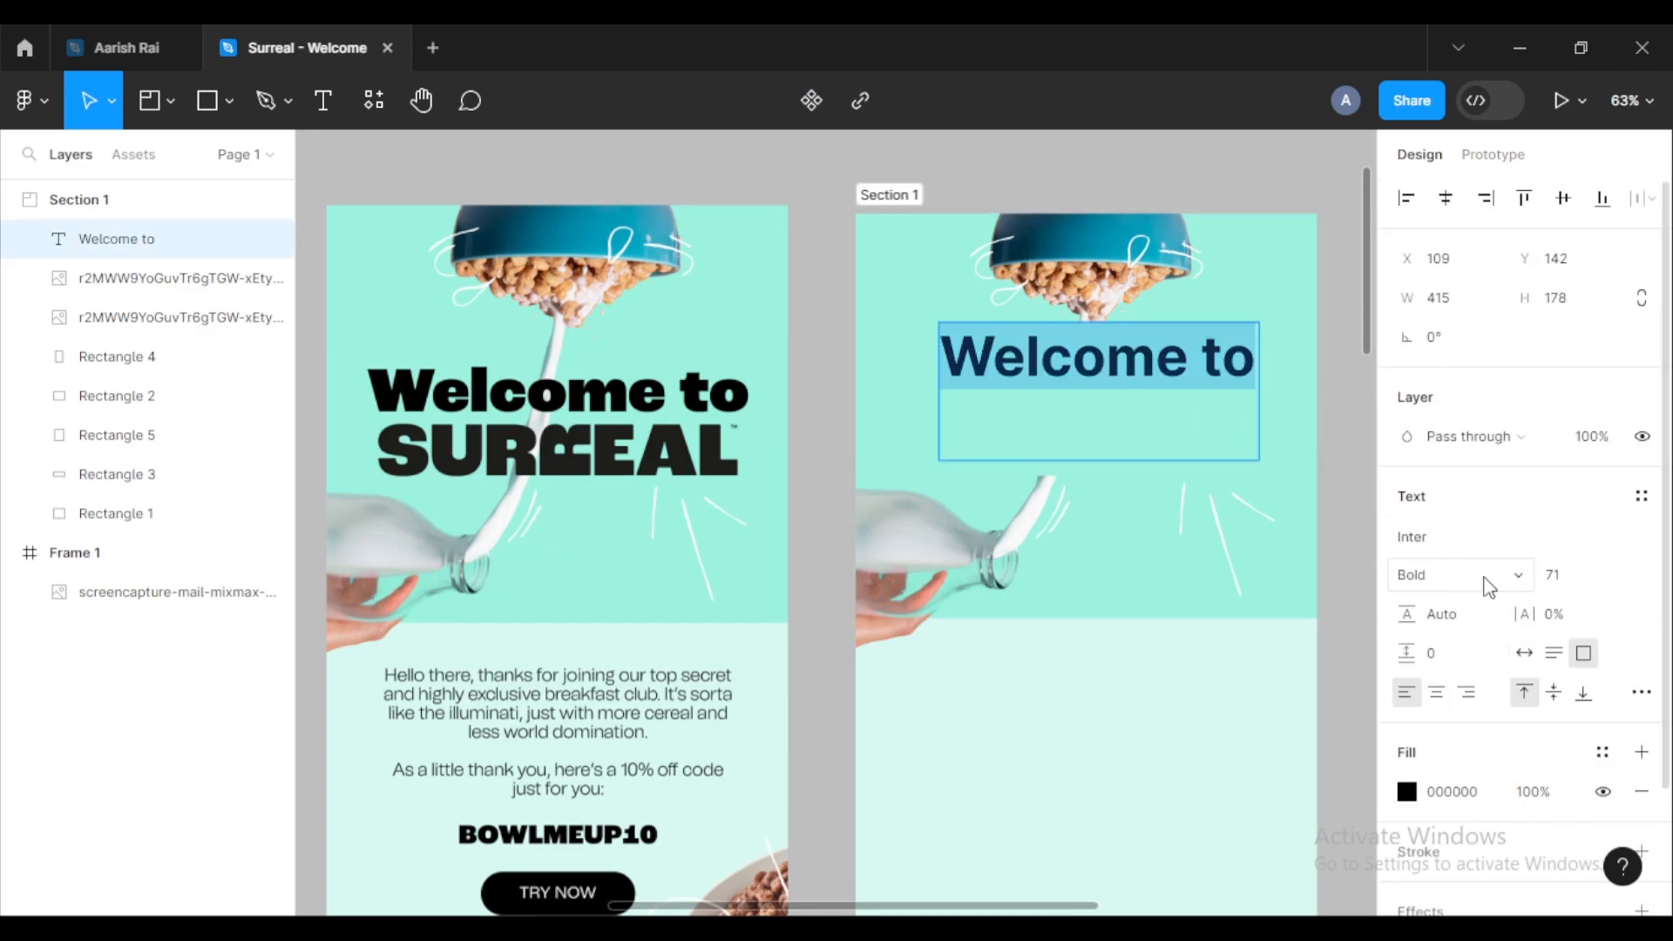
left_click(1456, 543)
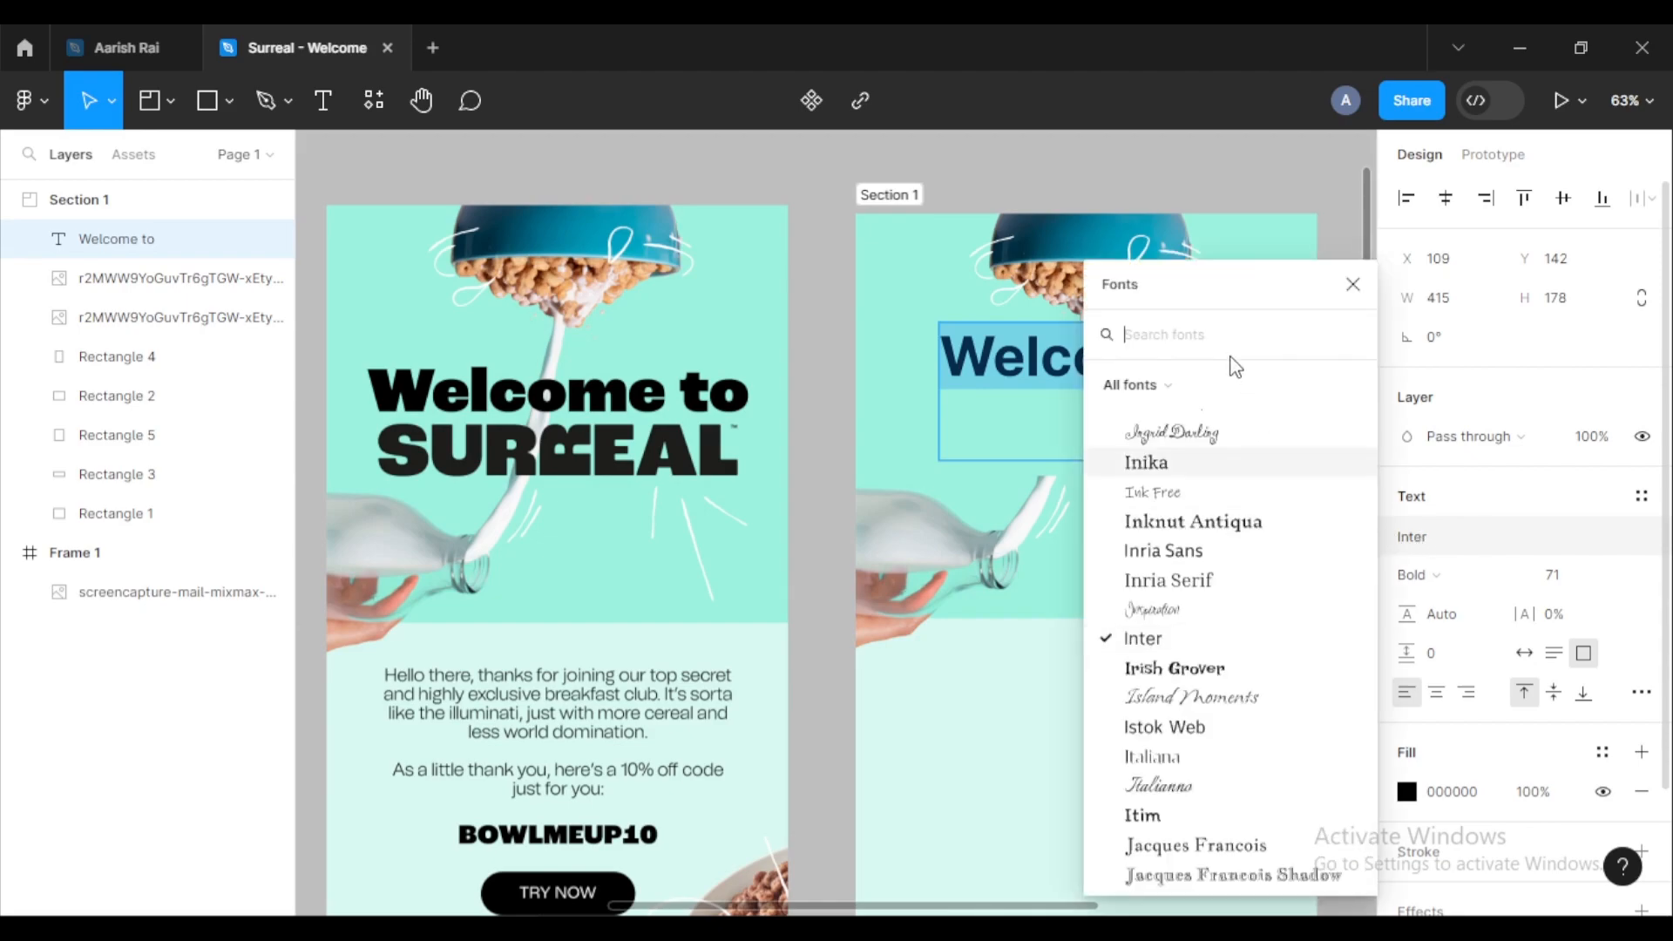
type("ro")
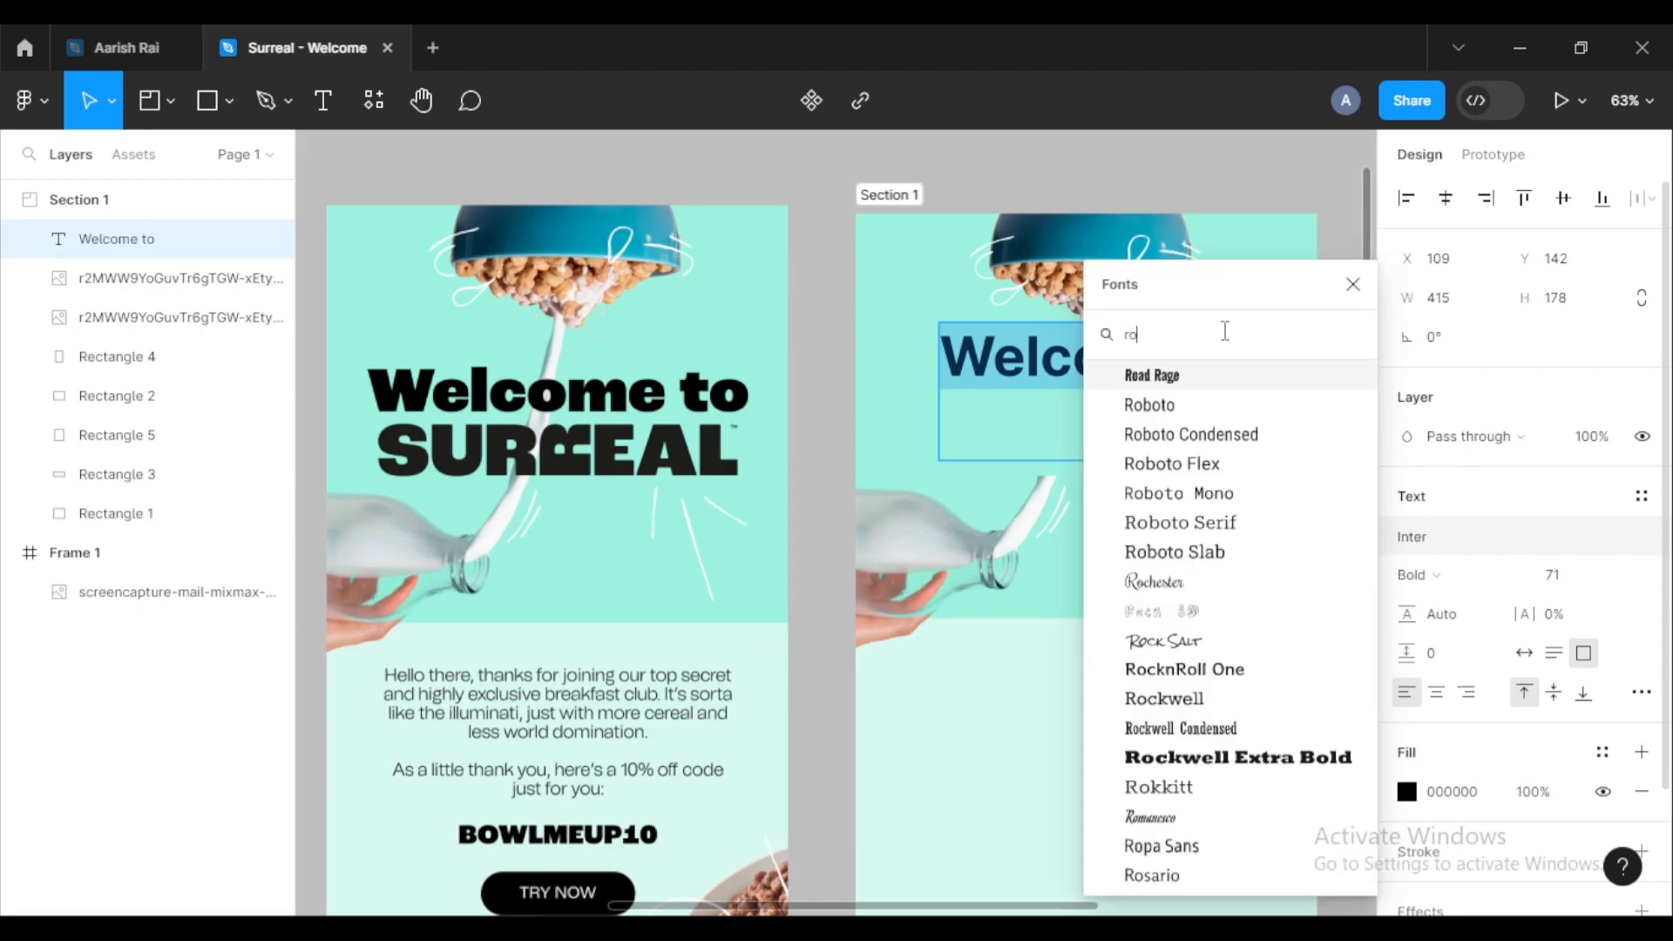
type("c-g")
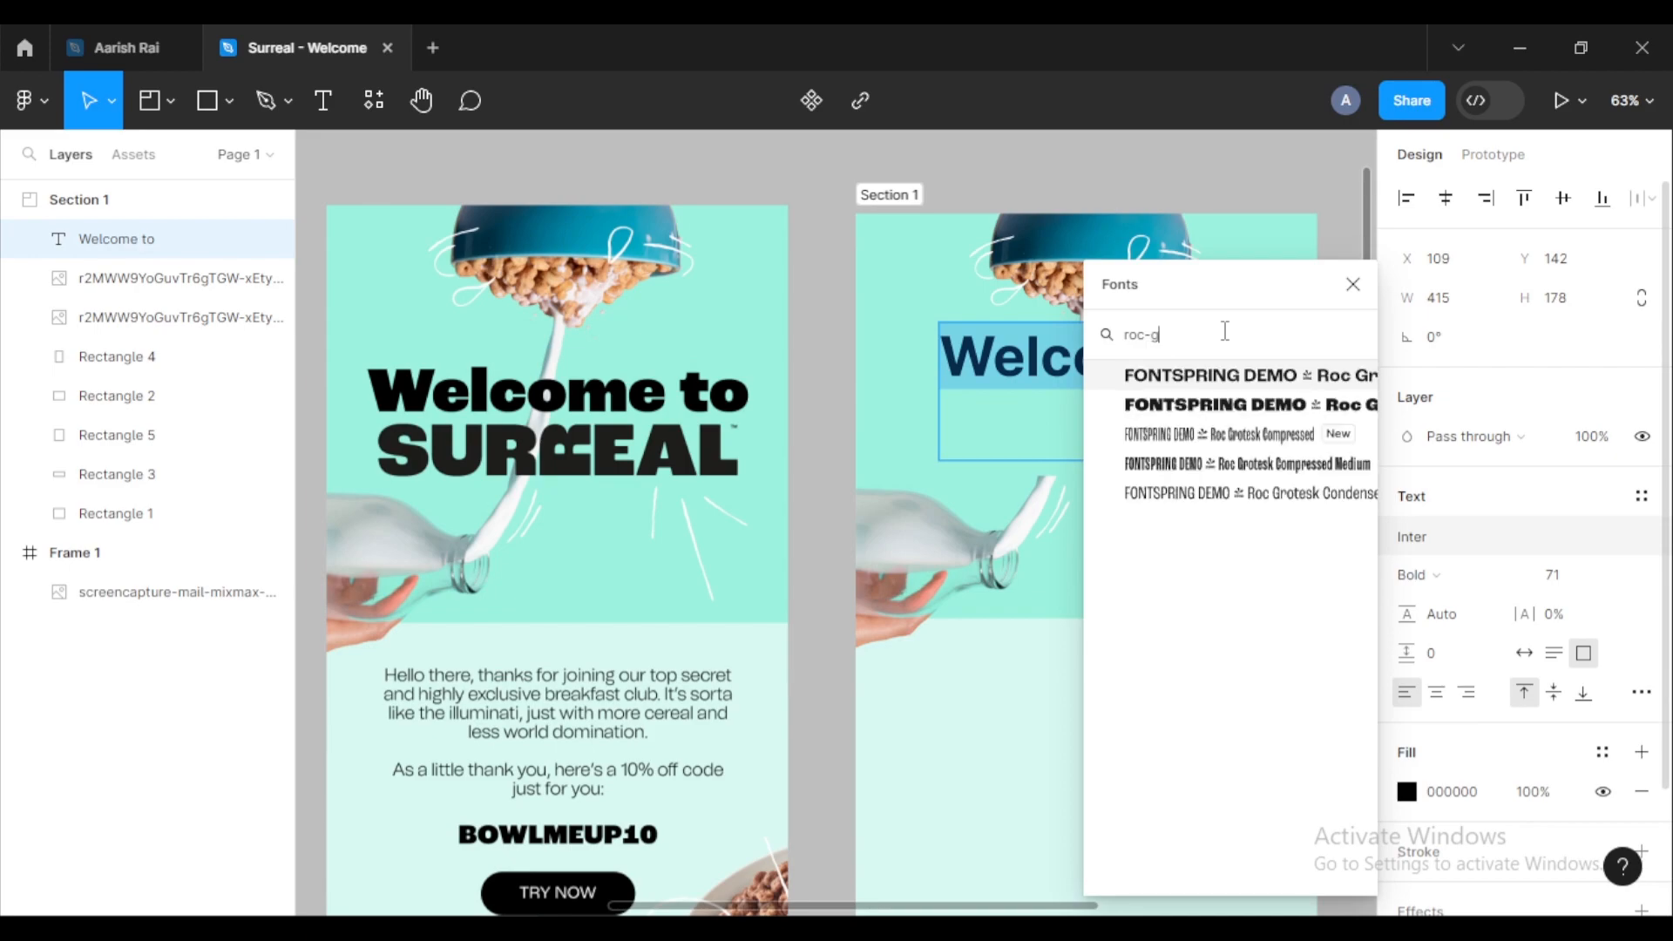
left_click(1245, 406)
double_click(1036, 433)
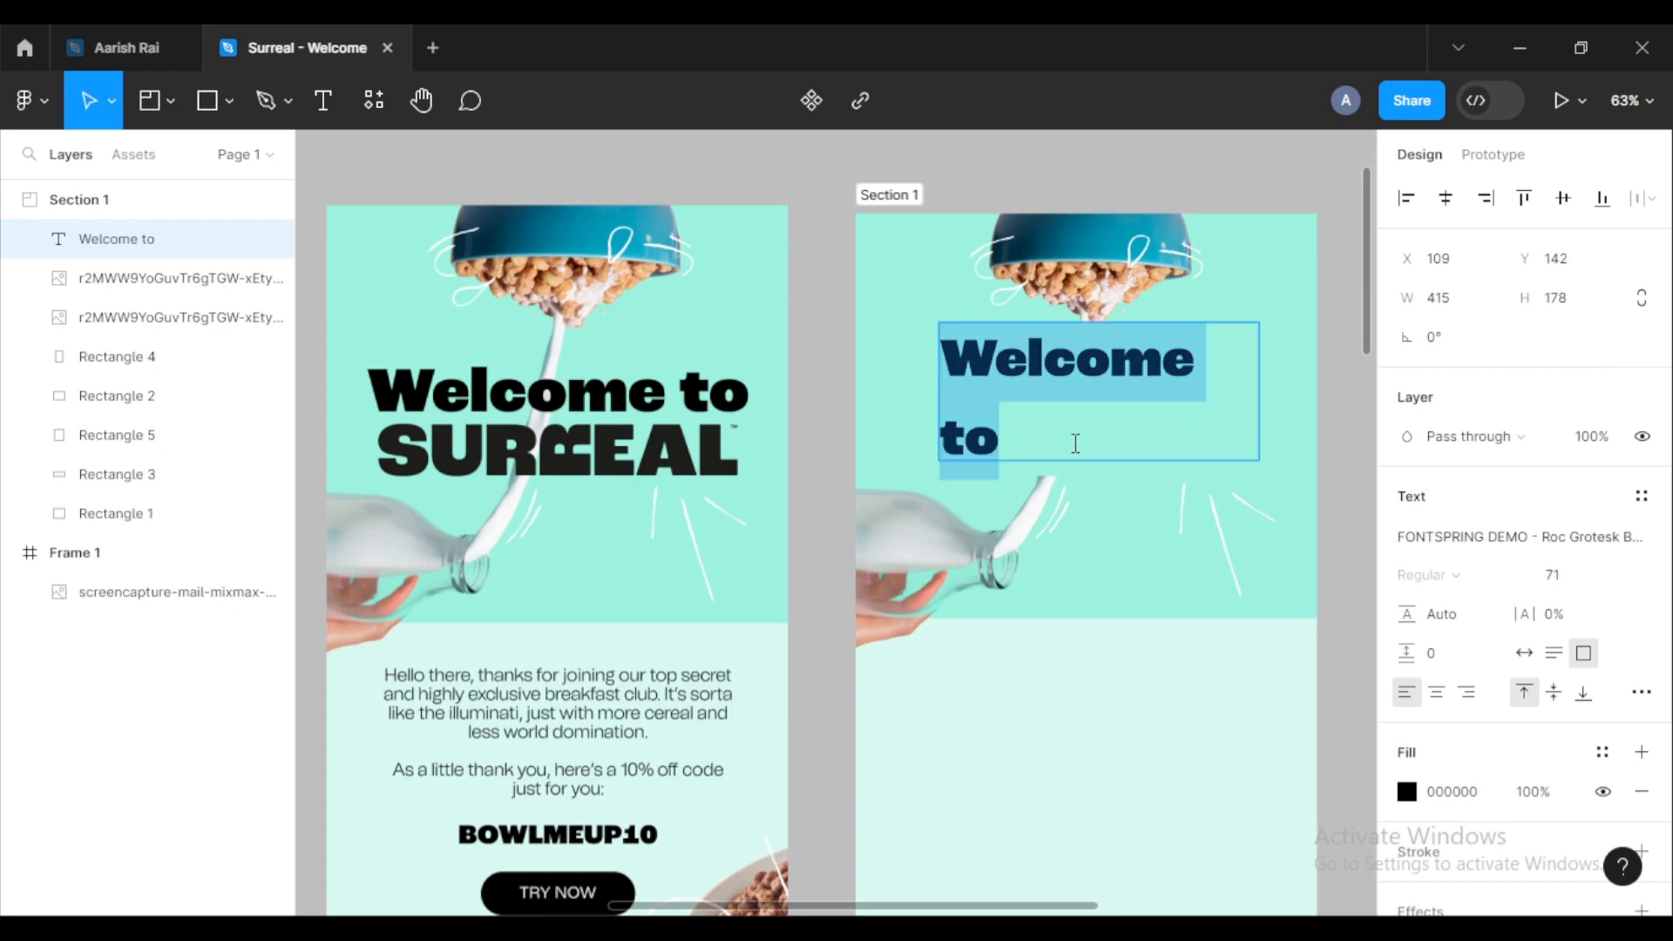
Step: Try a font size of 68 on the "Welcome to" heading
left_click(1608, 584)
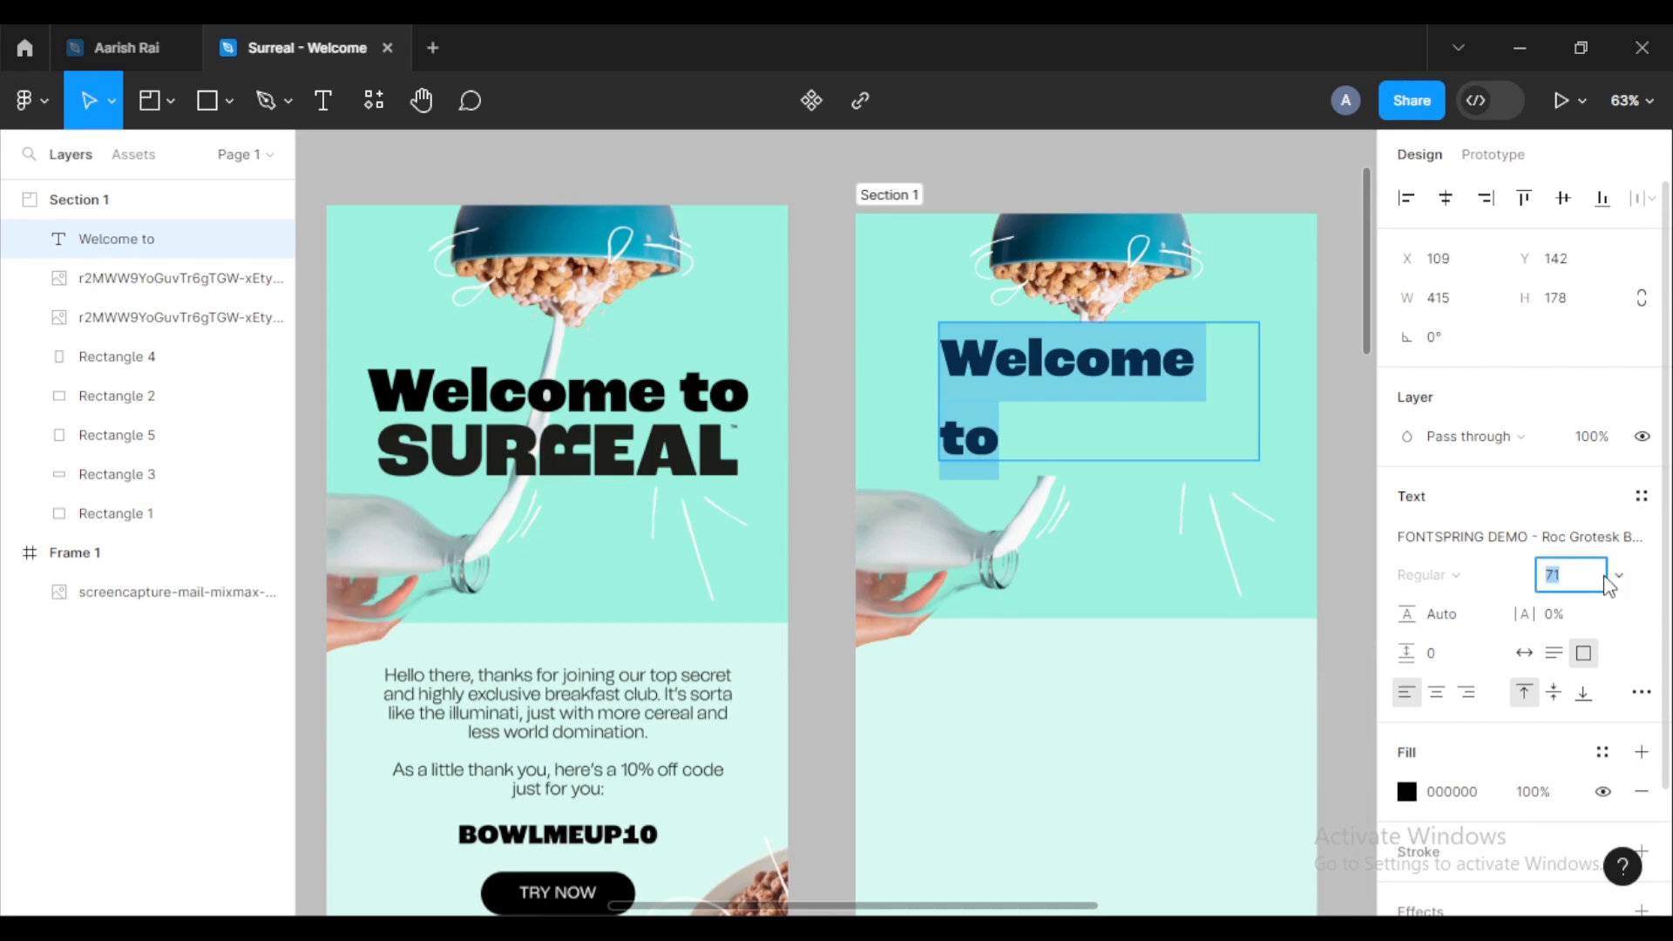
type("68")
key("Return")
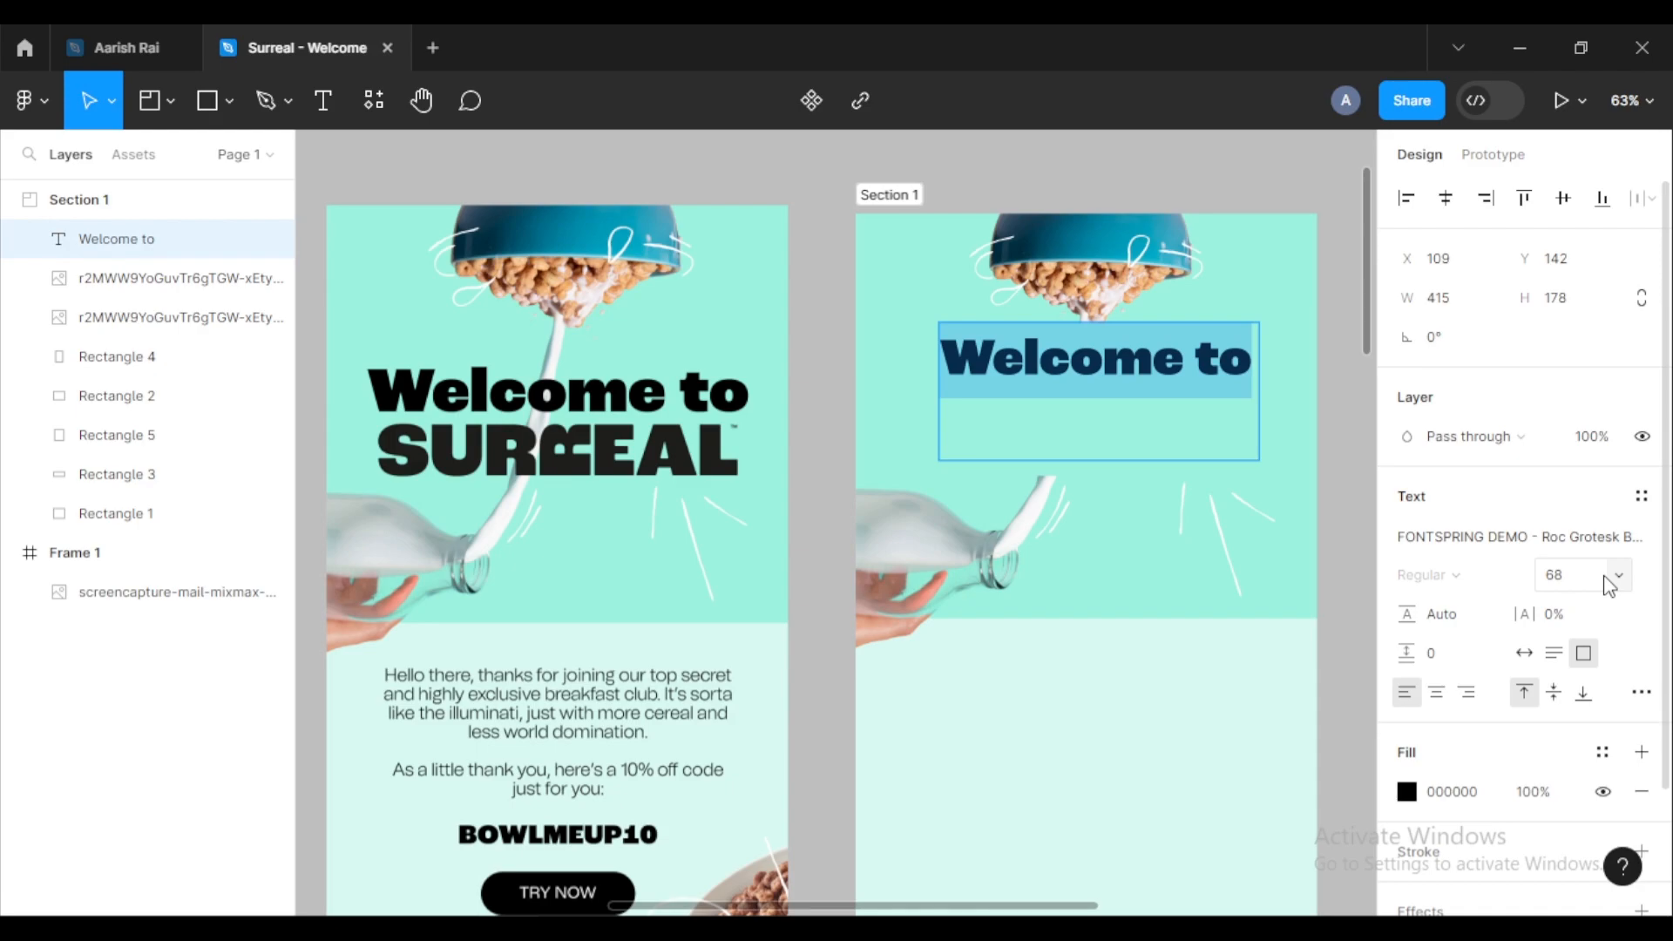
Step: Set the "Welcome to" heading's font size to 70 and leave text editing
left_click(1577, 588)
type("70")
key("Return")
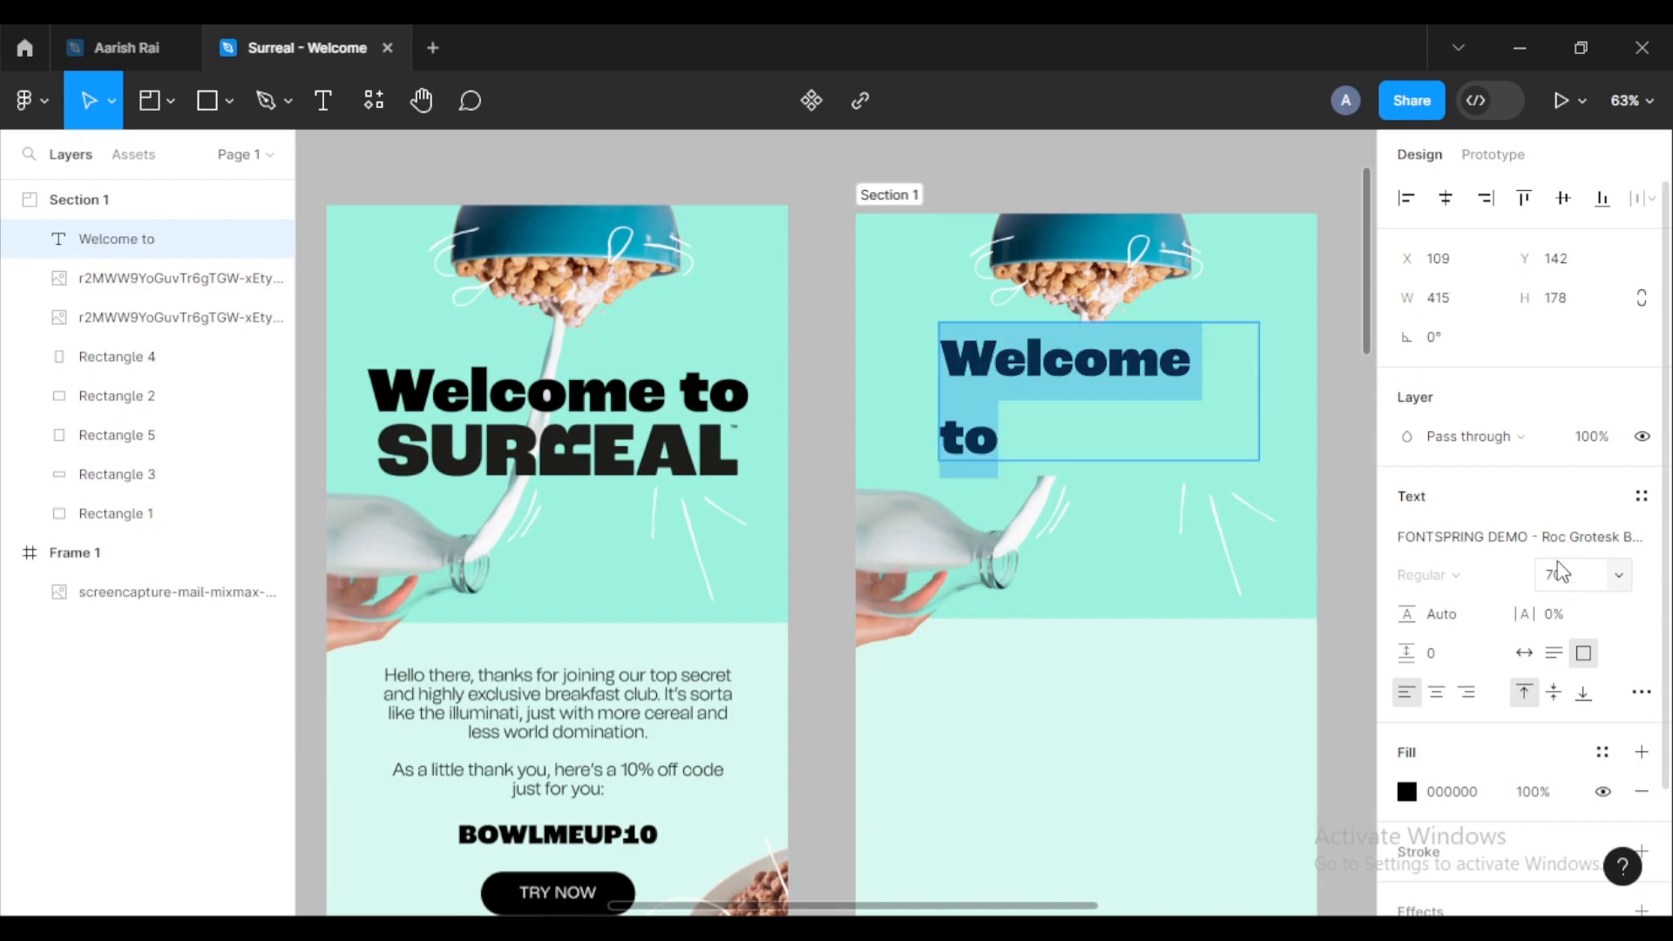
key("Escape")
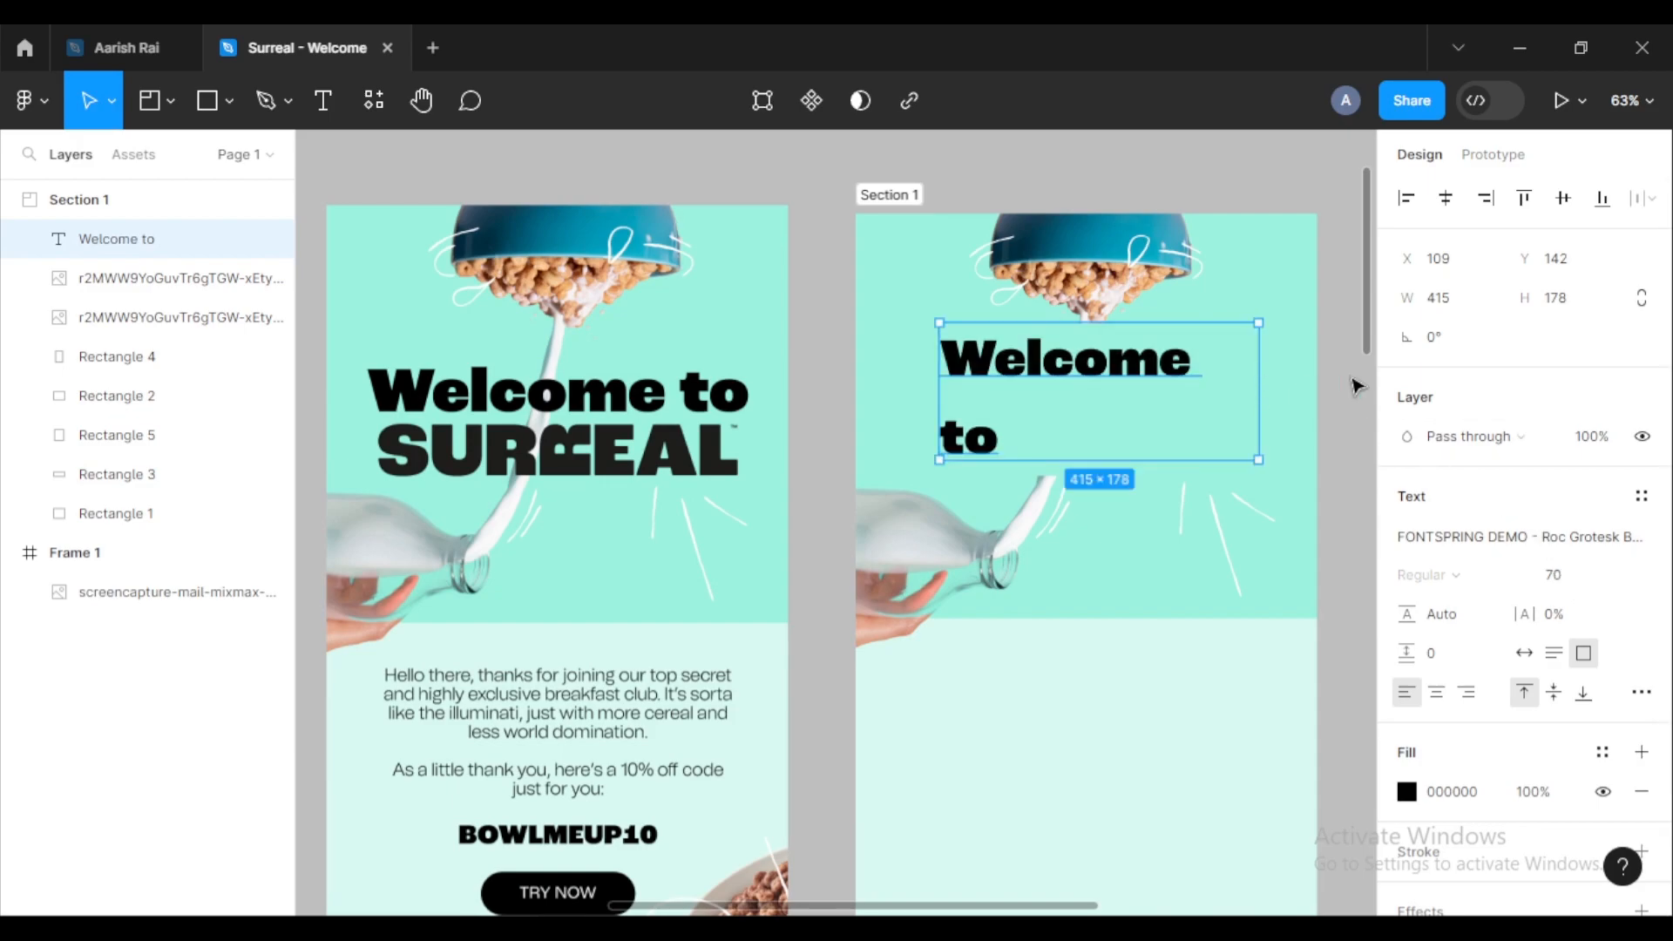
Step: Widen the "Welcome to" text box to 444 so it fits on one line and set its letter spacing to 2%
left_click_drag(1260, 385, 1277, 383)
key("Escape")
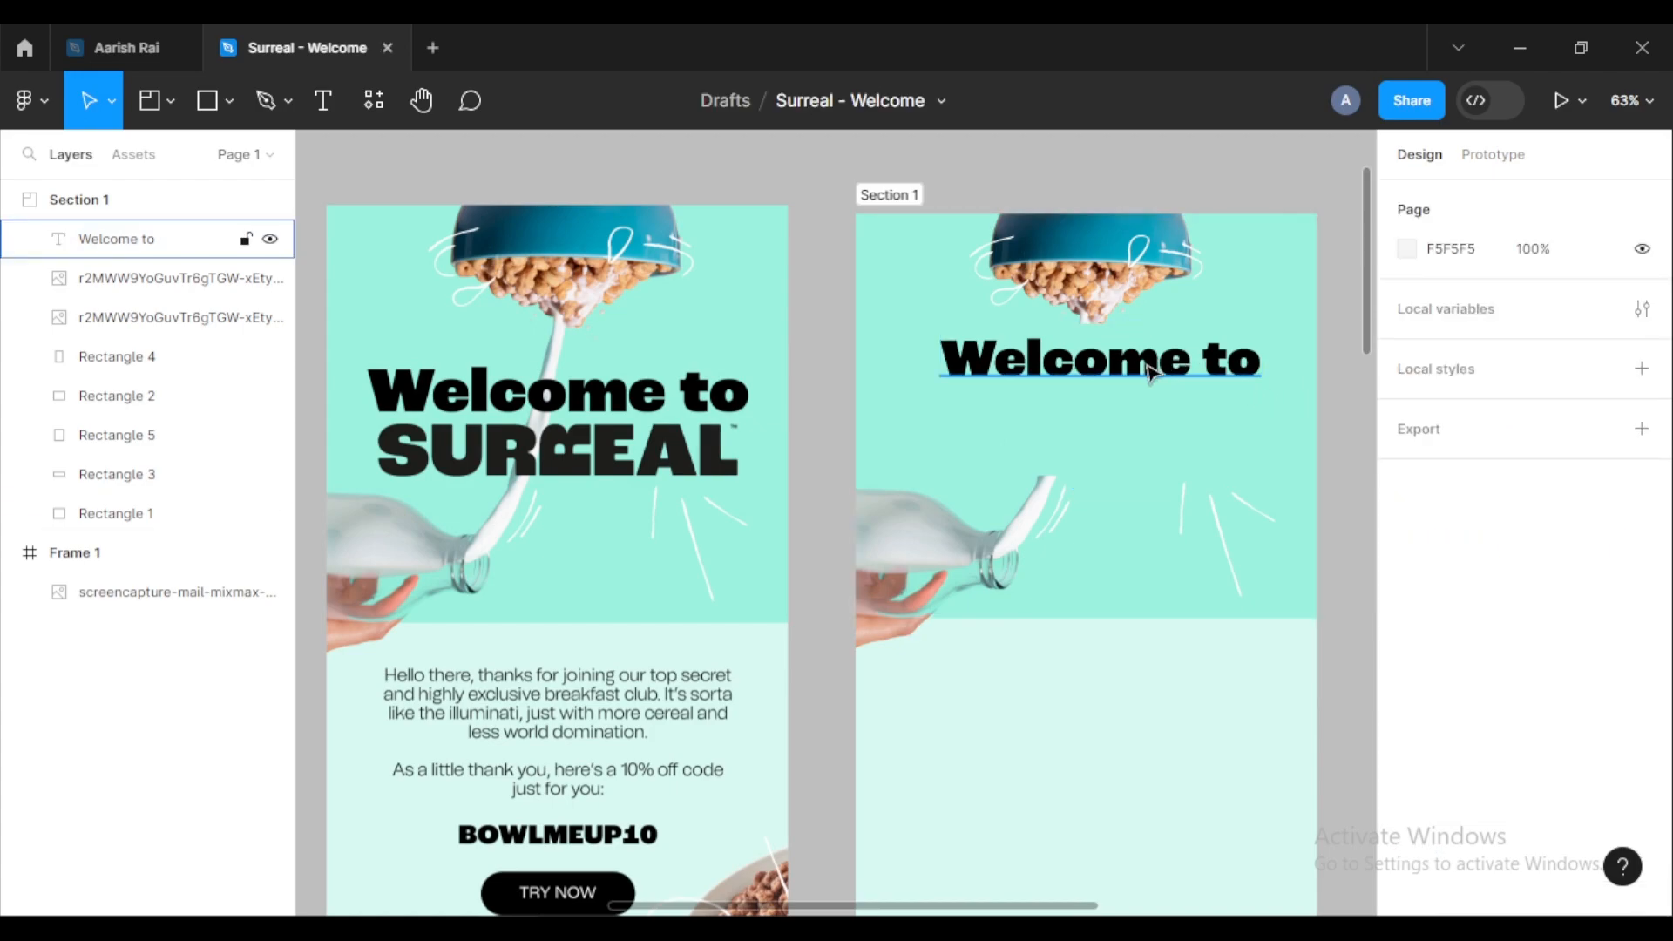
left_click(1094, 369)
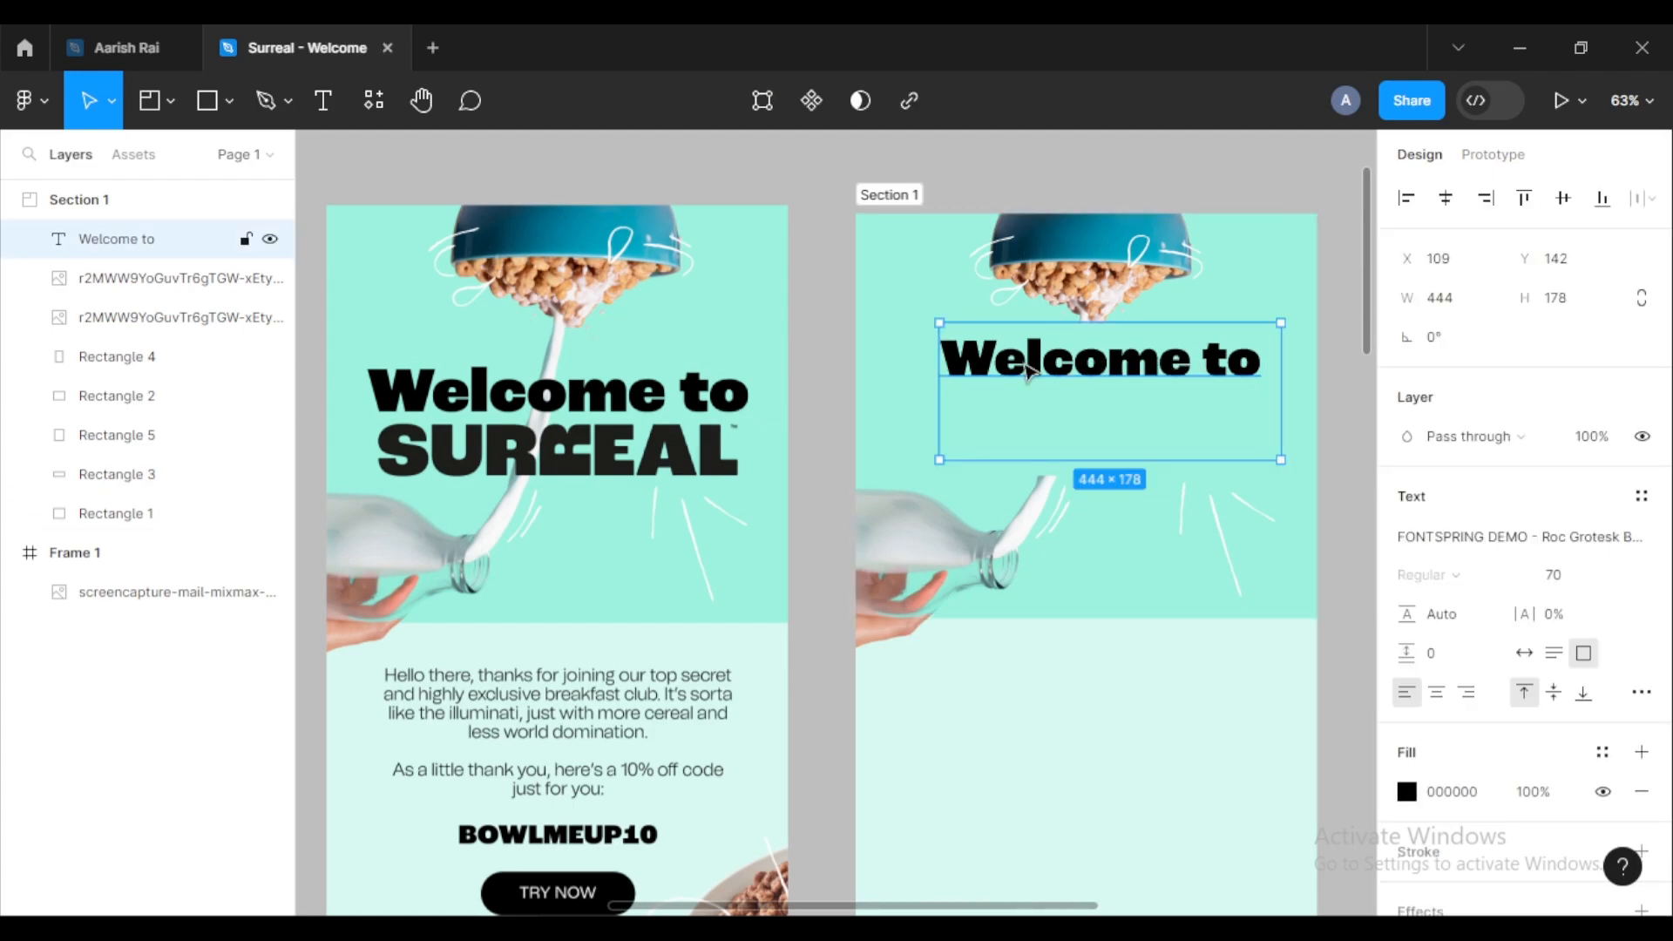
double_click(990, 370)
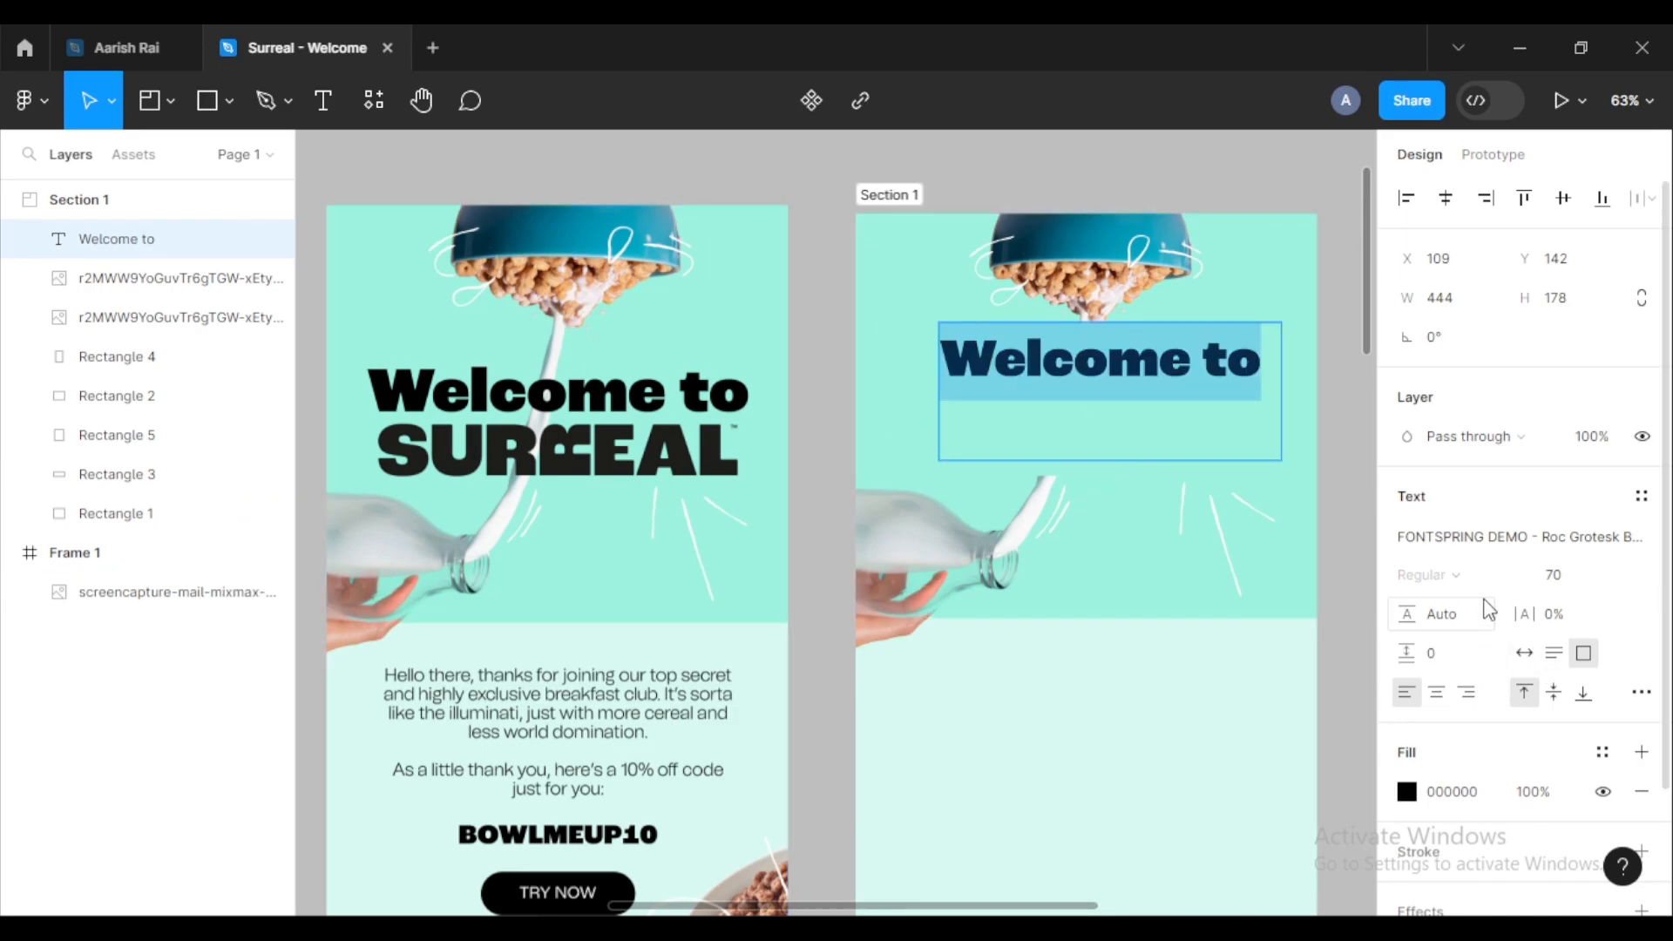
left_click(1564, 616)
key("Return")
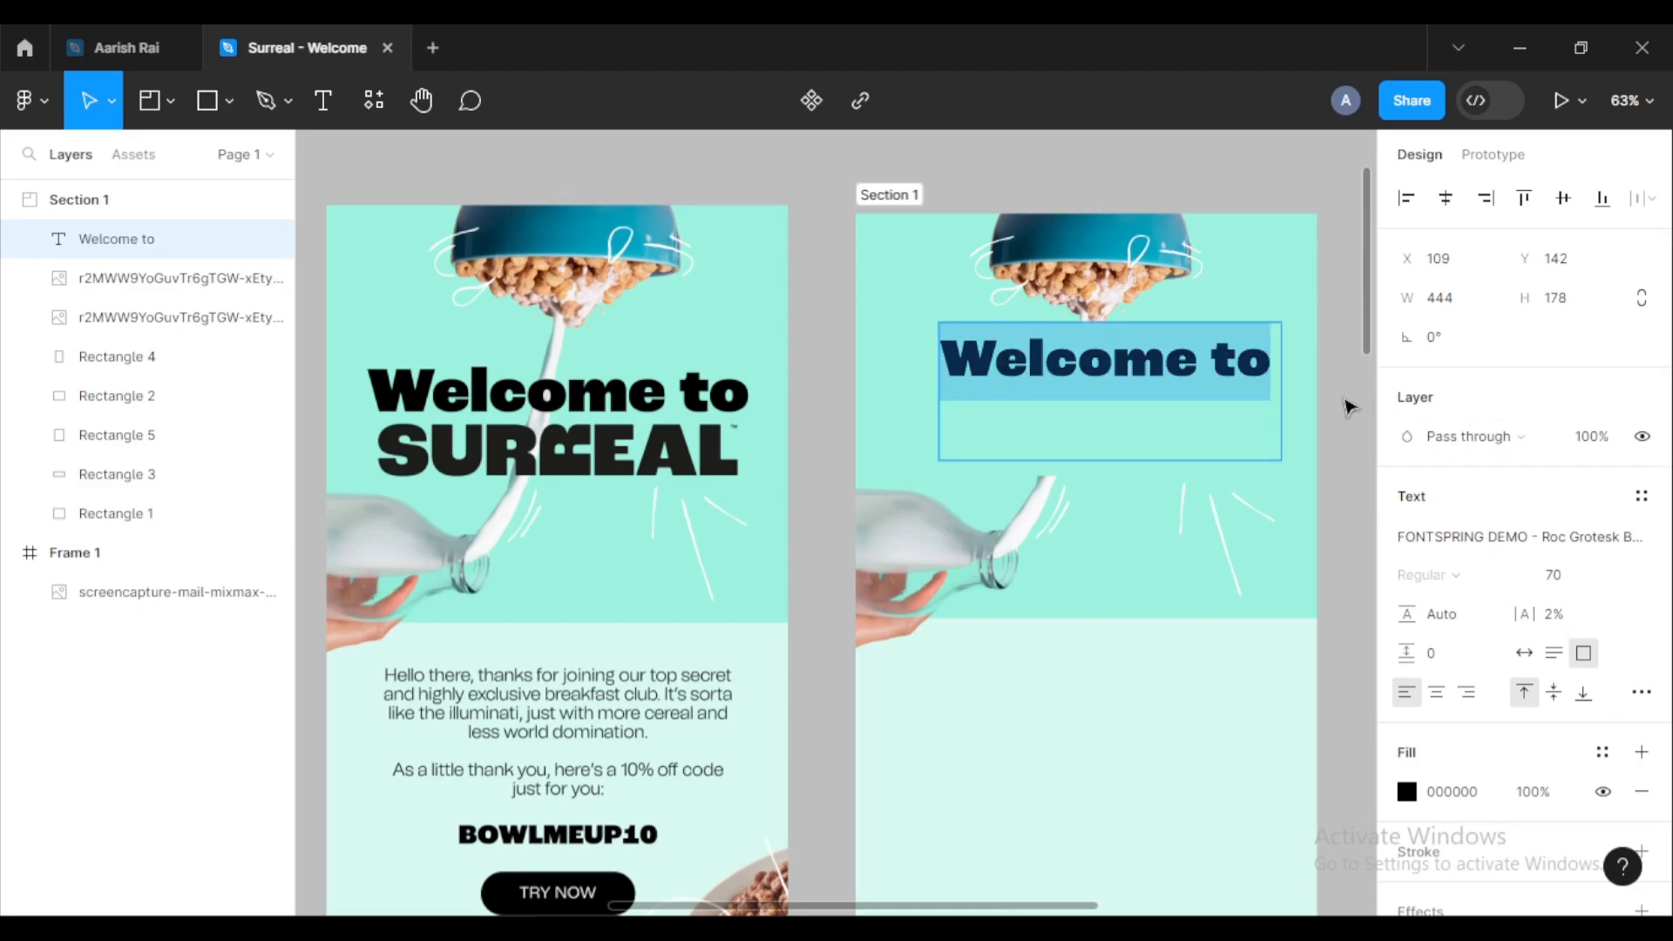
Step: Set the "Welcome to" text box to auto width and move it to X 84, Y 178 in Section 1
scroll(1346, 417, "down", 2)
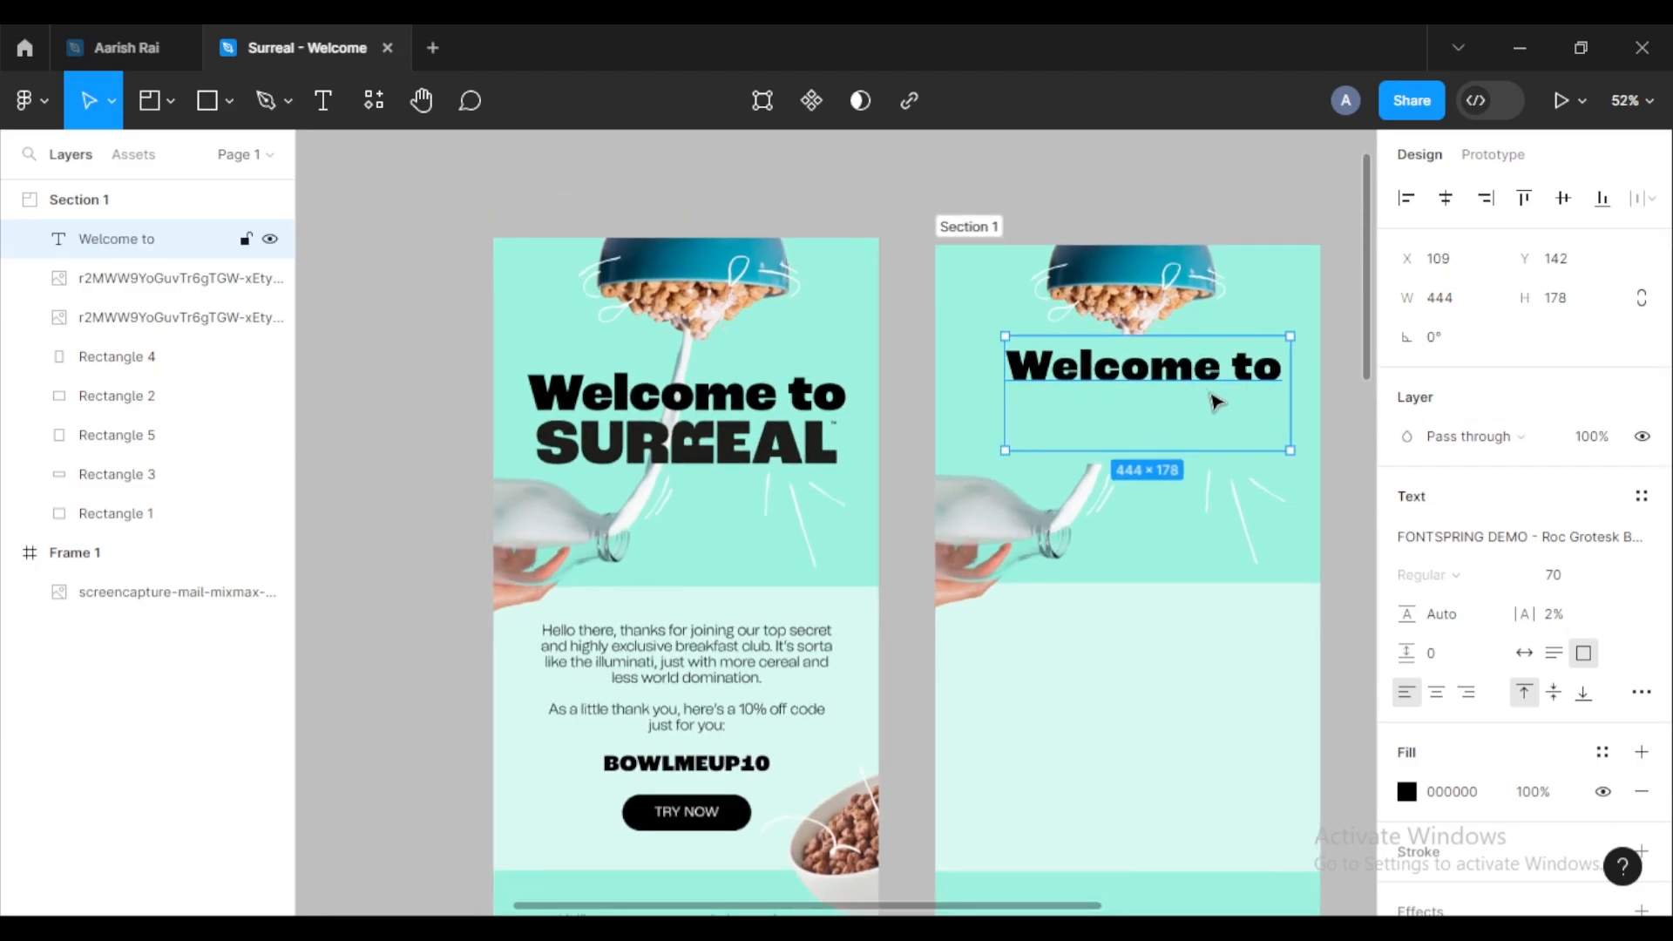
left_click(1524, 653)
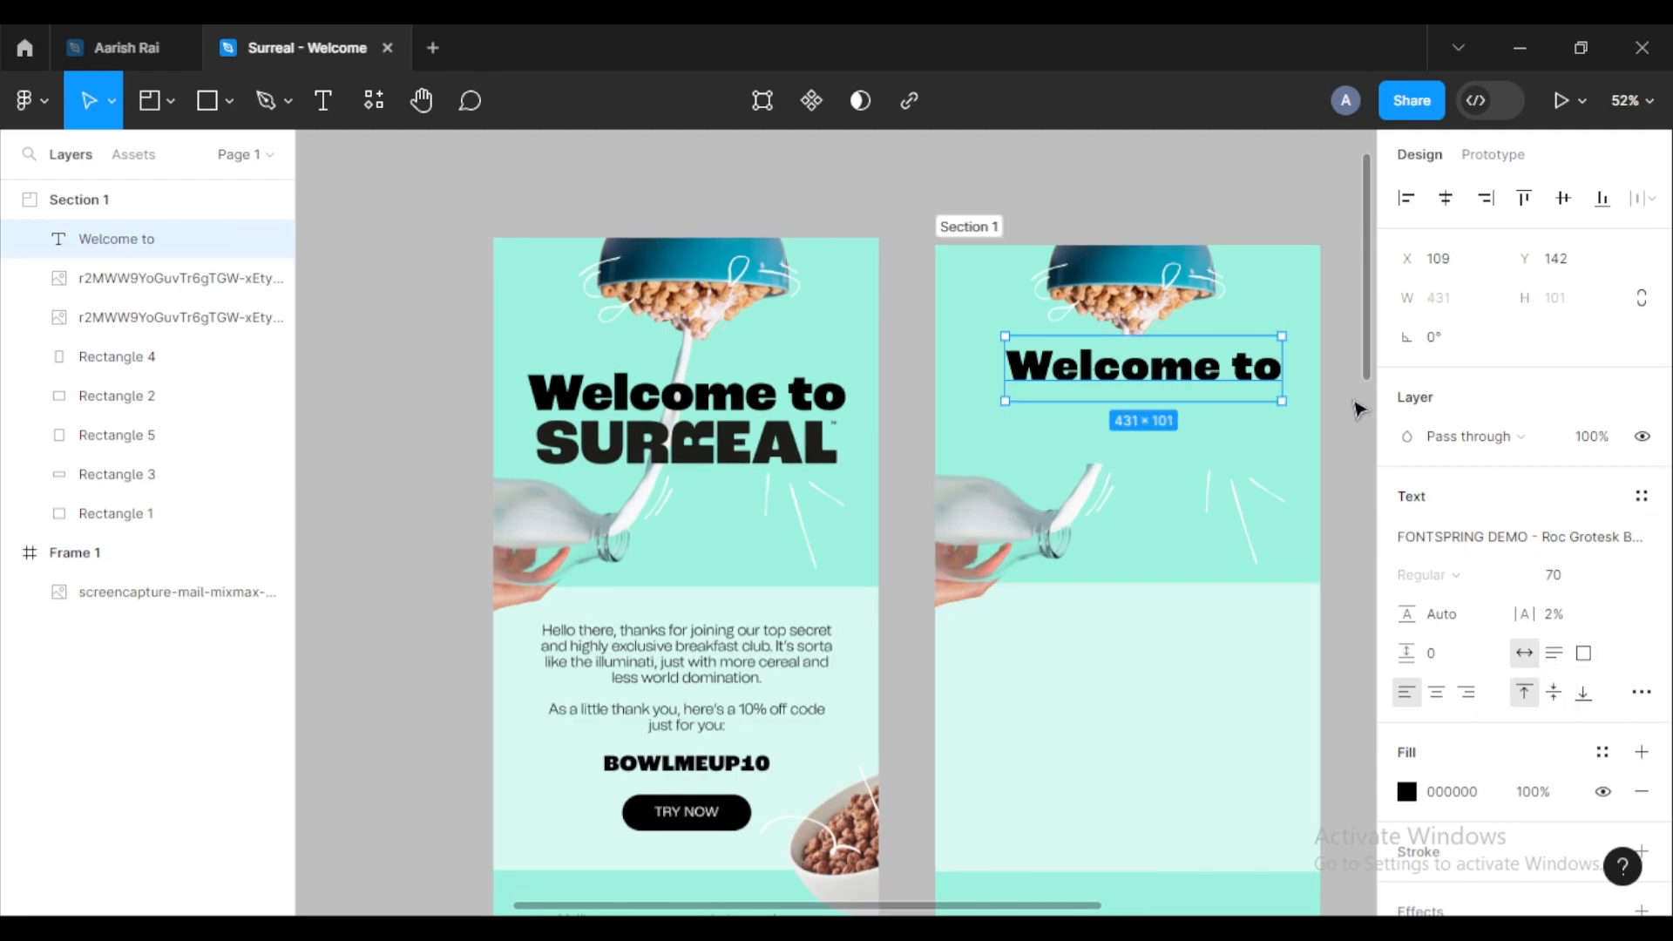
left_click(1232, 395)
mouse_move(1148, 379)
left_mouse_down()
mouse_move(1124, 377)
mouse_move(1130, 396)
left_mouse_up()
scroll(1130, 396, "down", 2)
left_click(1323, 409)
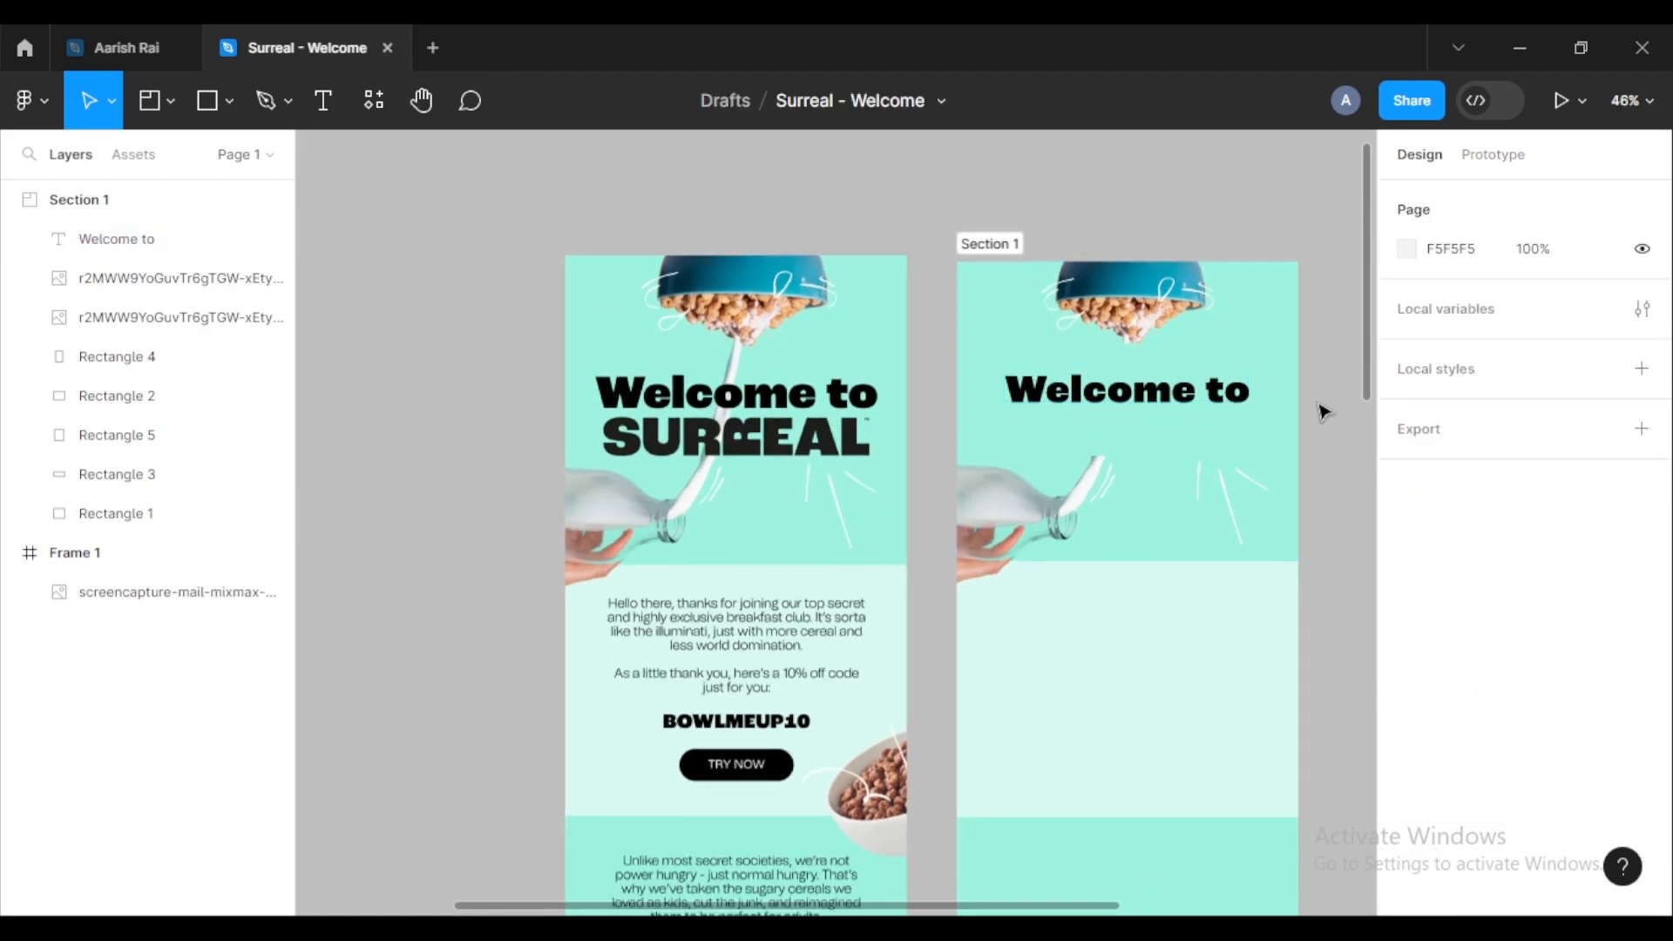
Step: Try a font size of 72 on the "Welcome to" heading
left_click_drag(1323, 410, 1195, 367)
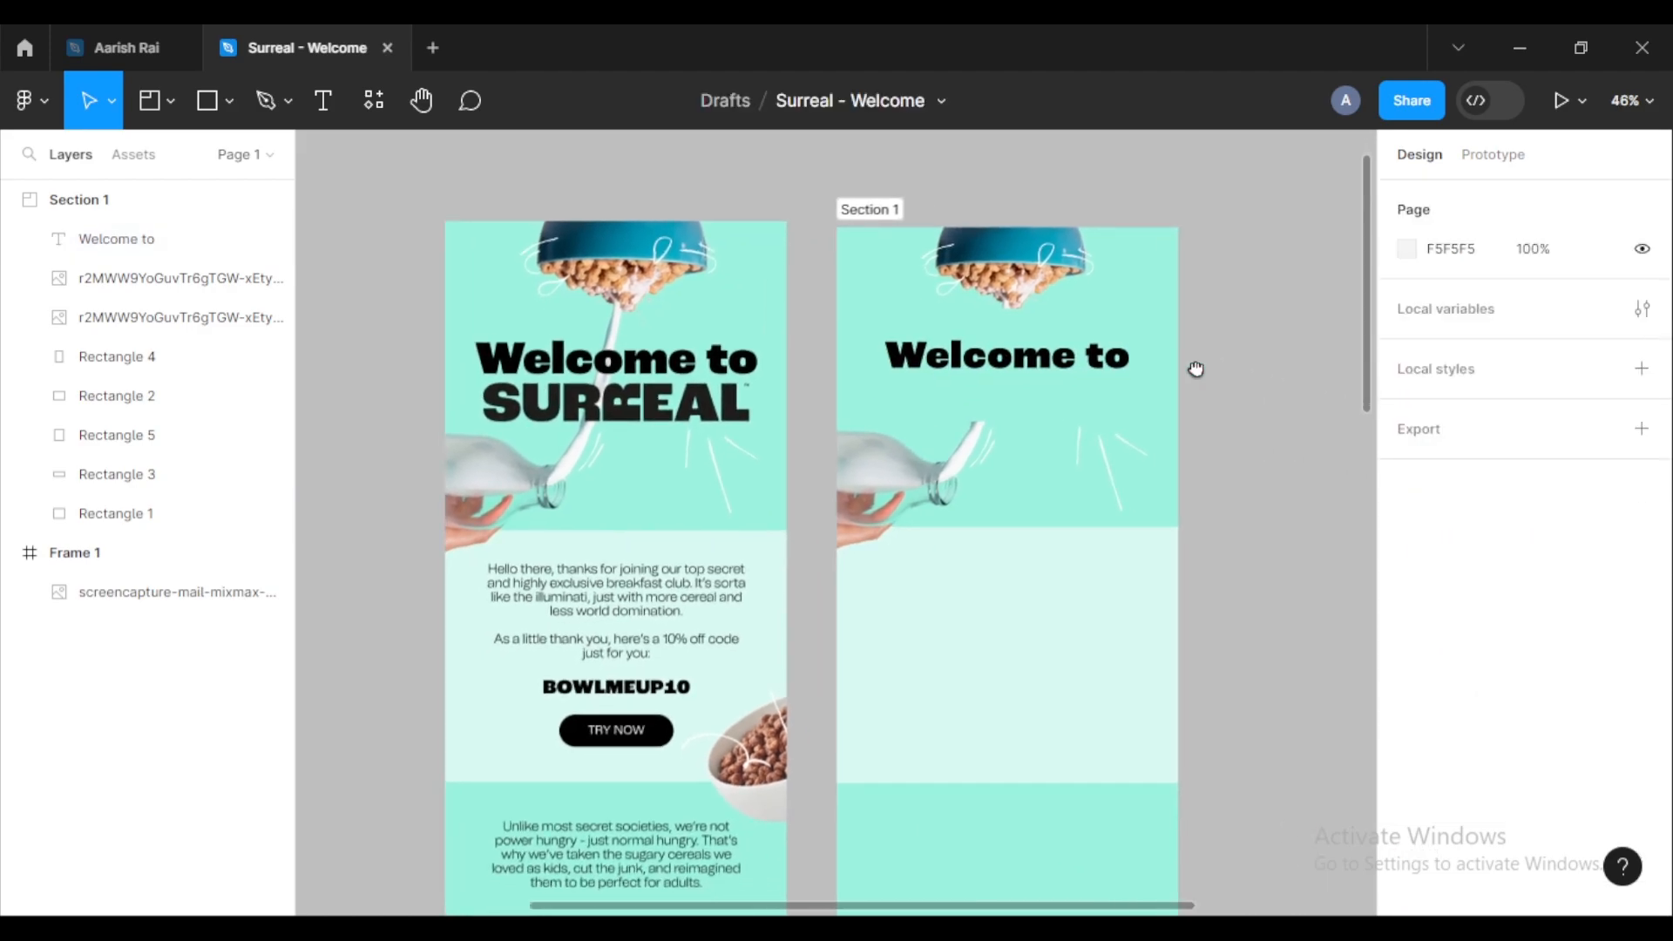
left_click(1042, 361)
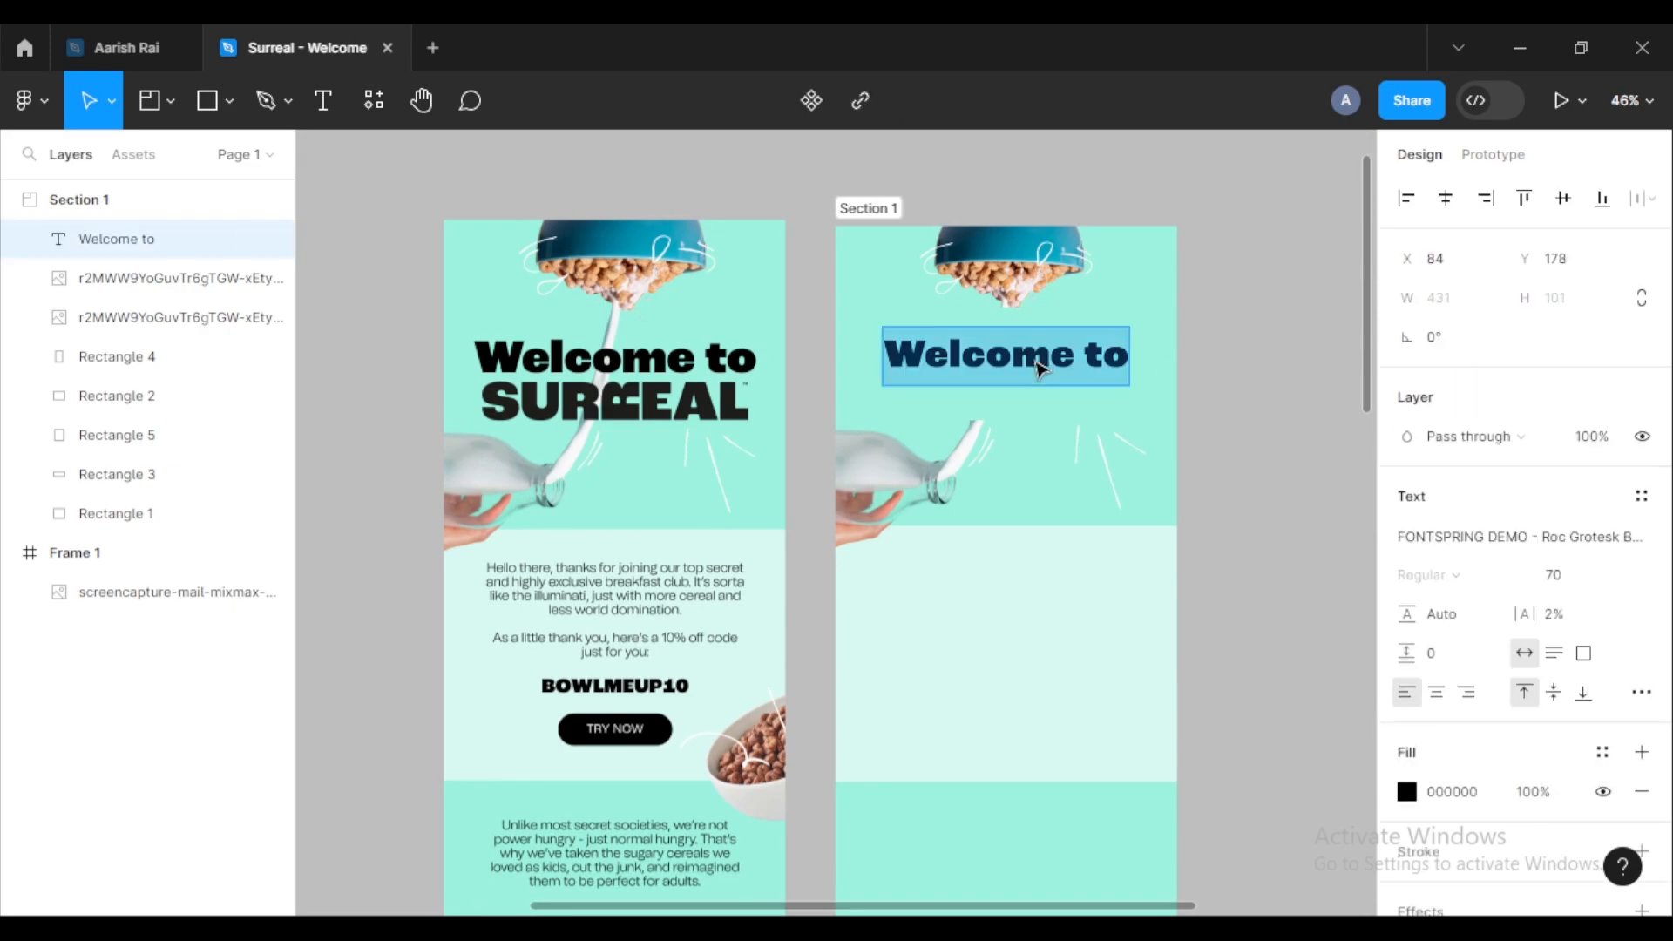
left_click(1626, 577)
left_click(1564, 572)
left_click(1566, 578)
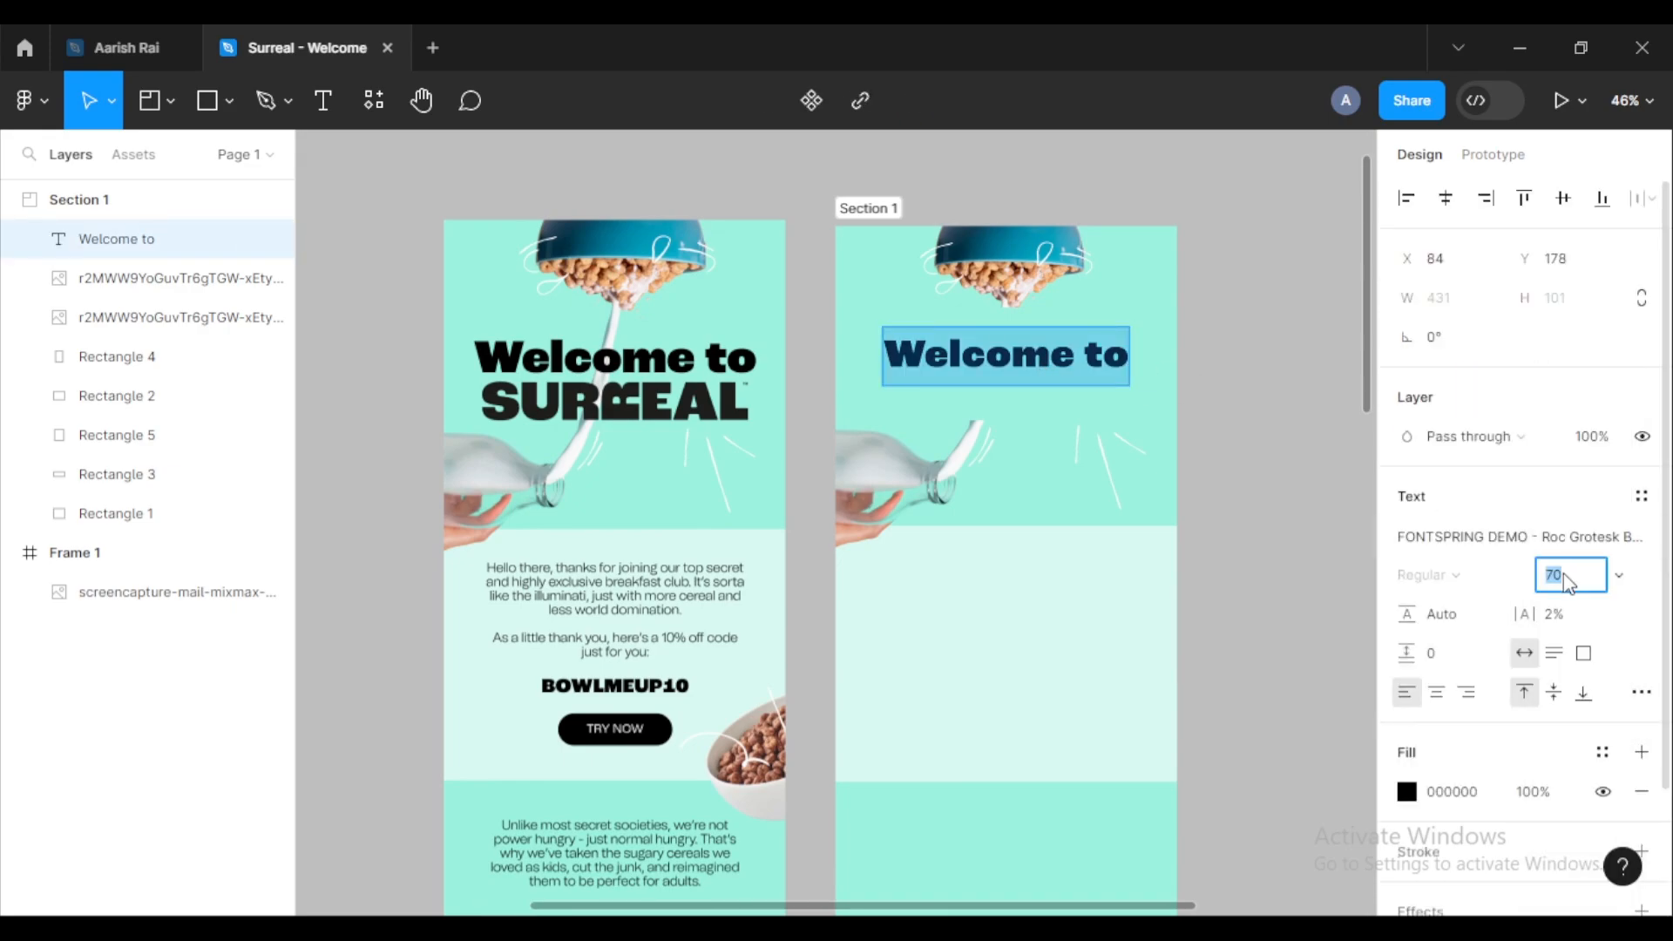
type("72")
key("Return")
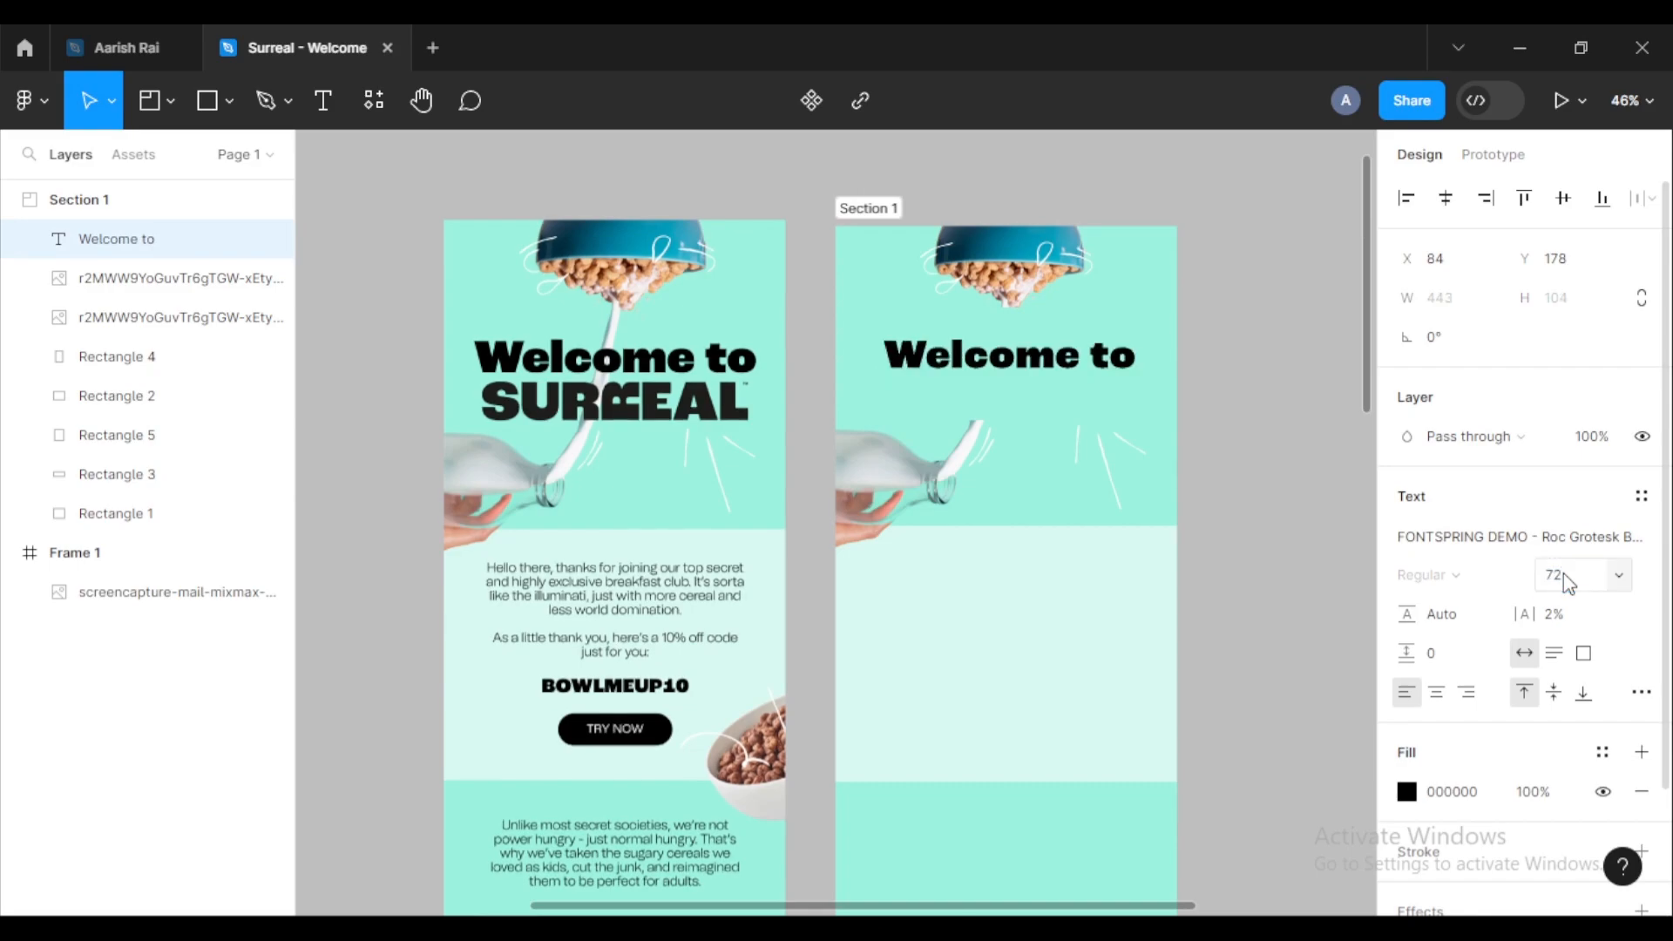
Step: Set the "Welcome to" heading's font size to 74
left_click(1569, 580)
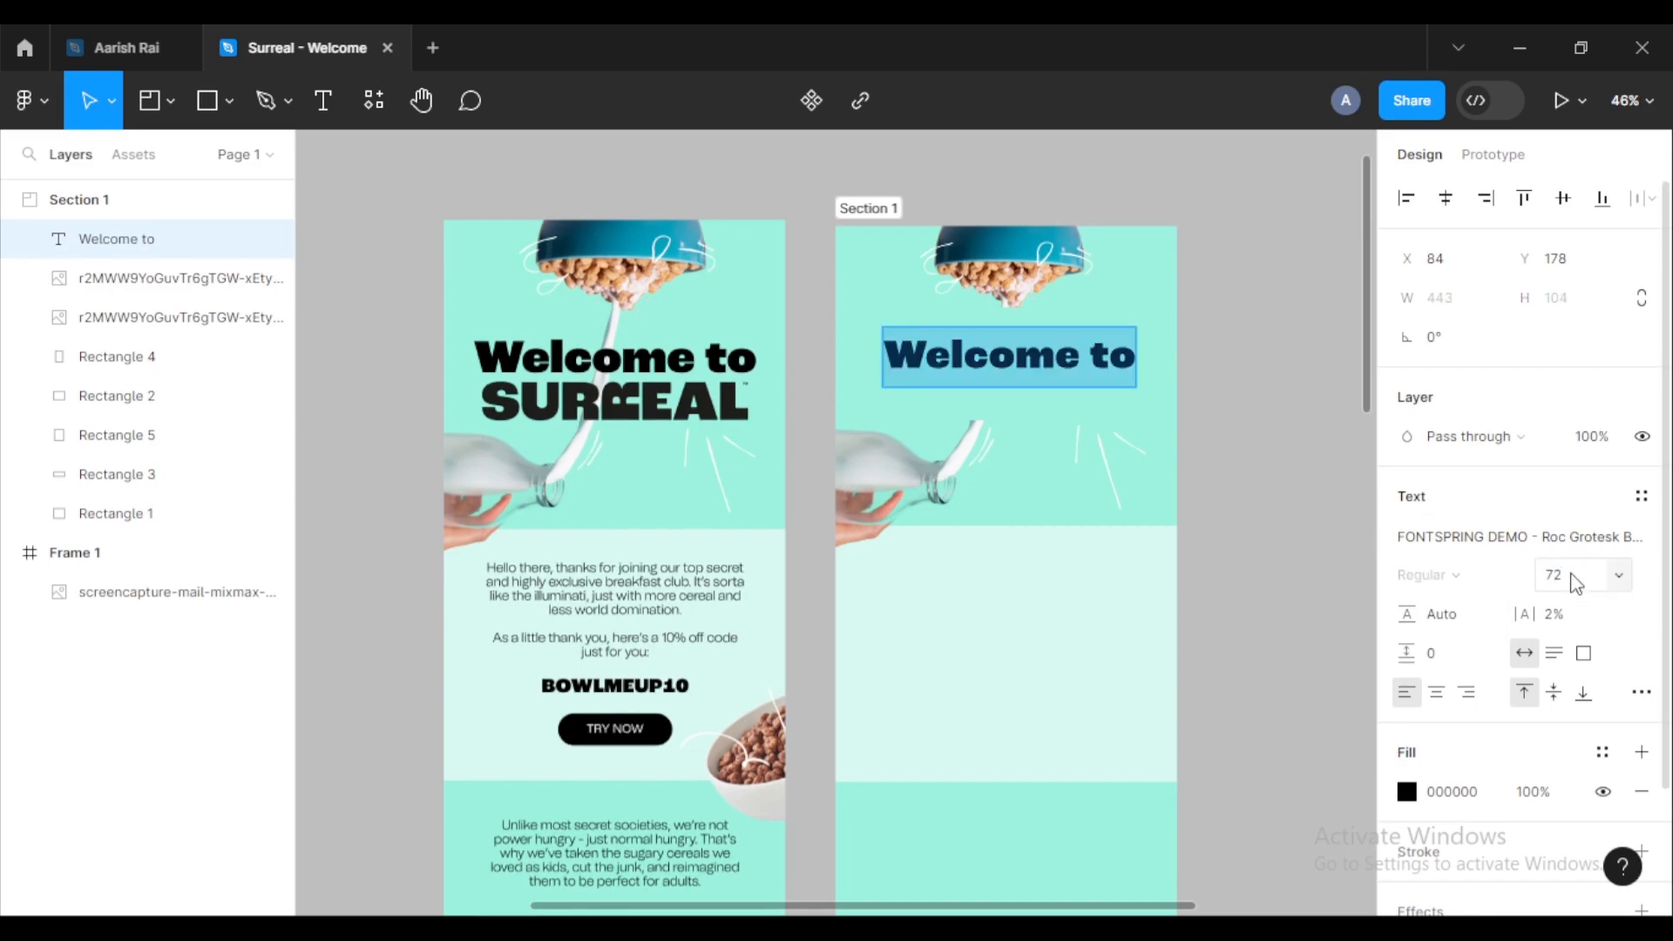
type("74")
key("Return")
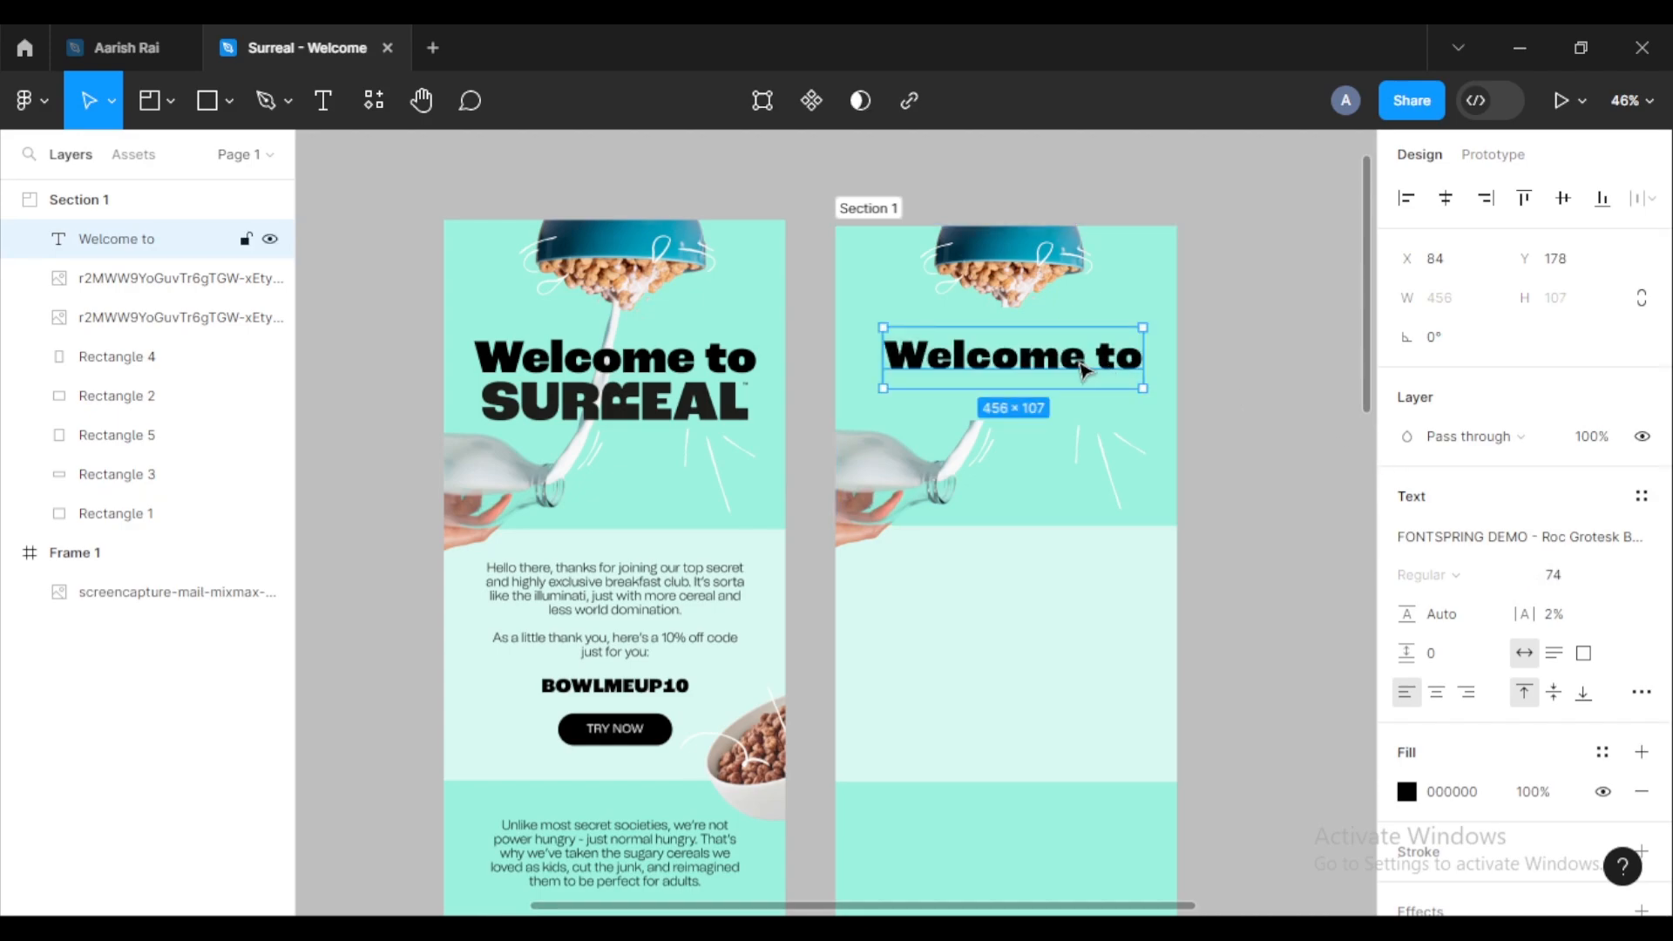
Step: Centre the "Welcome to" heading horizontally in Section 1 and nudge it up to Y 172
left_click(1447, 200)
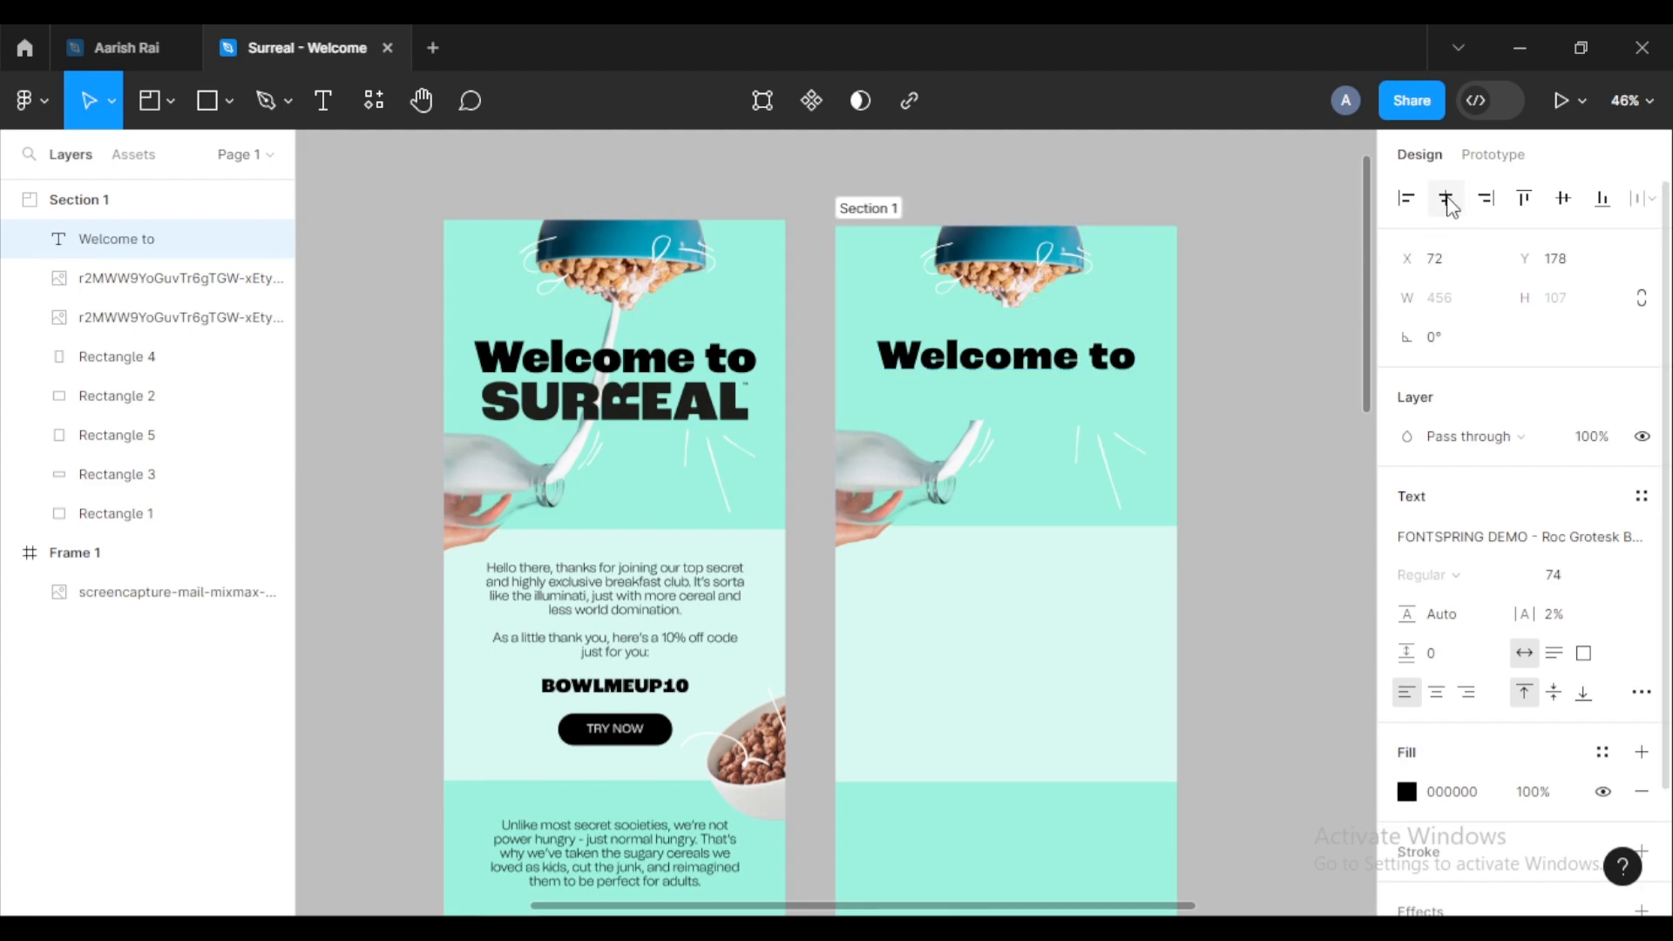
left_click(1232, 338)
left_click(1024, 364)
left_click_drag(1024, 363, 1022, 359)
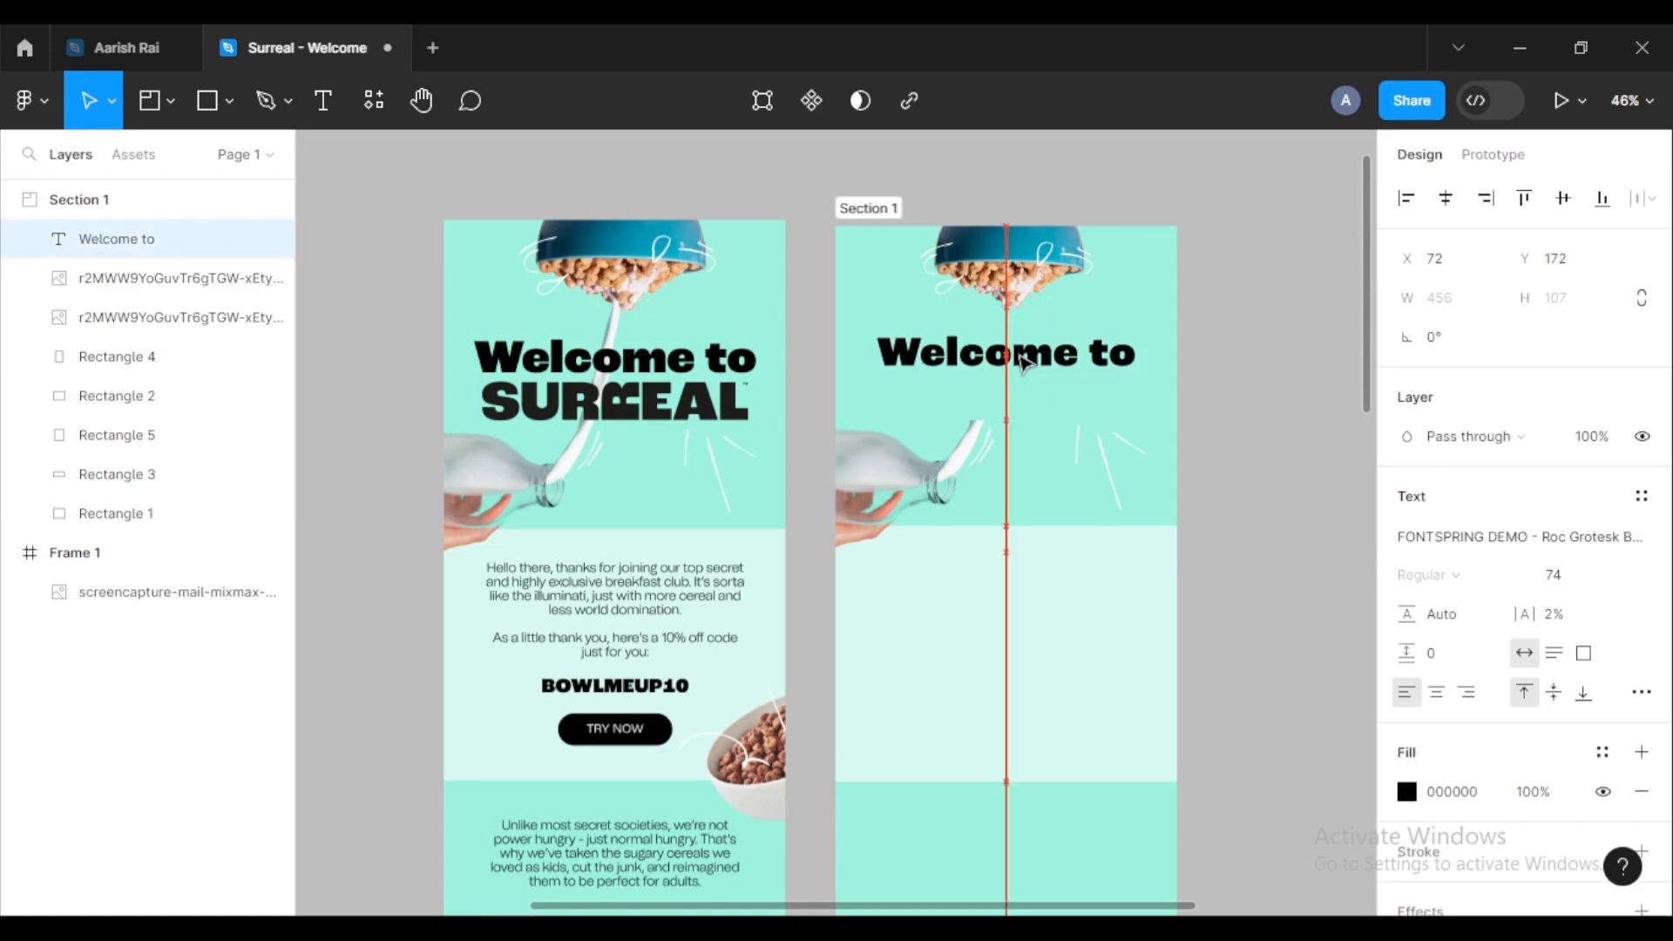
left_click(1247, 365)
Step: Switch to File Explorer and bring the logo image from the Surreal folder into Figma, beneath the "Welcome to" heading
scroll(593, 417, "up", 3)
scroll(593, 416, "down", 3)
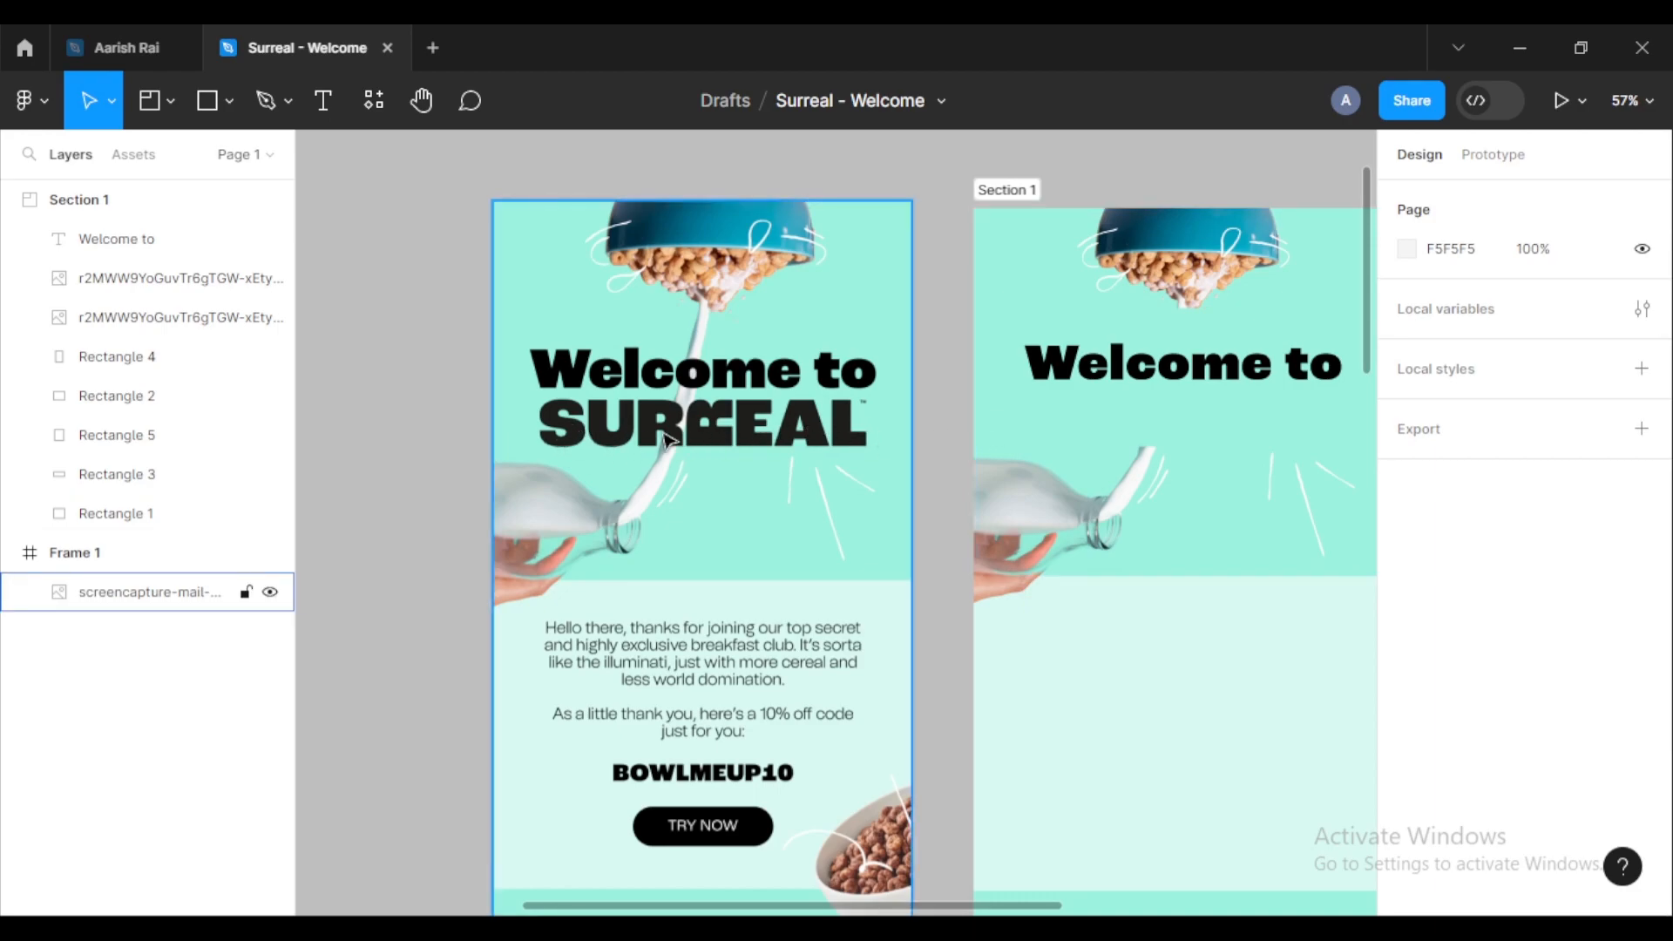
scroll(599, 440, "up", 5)
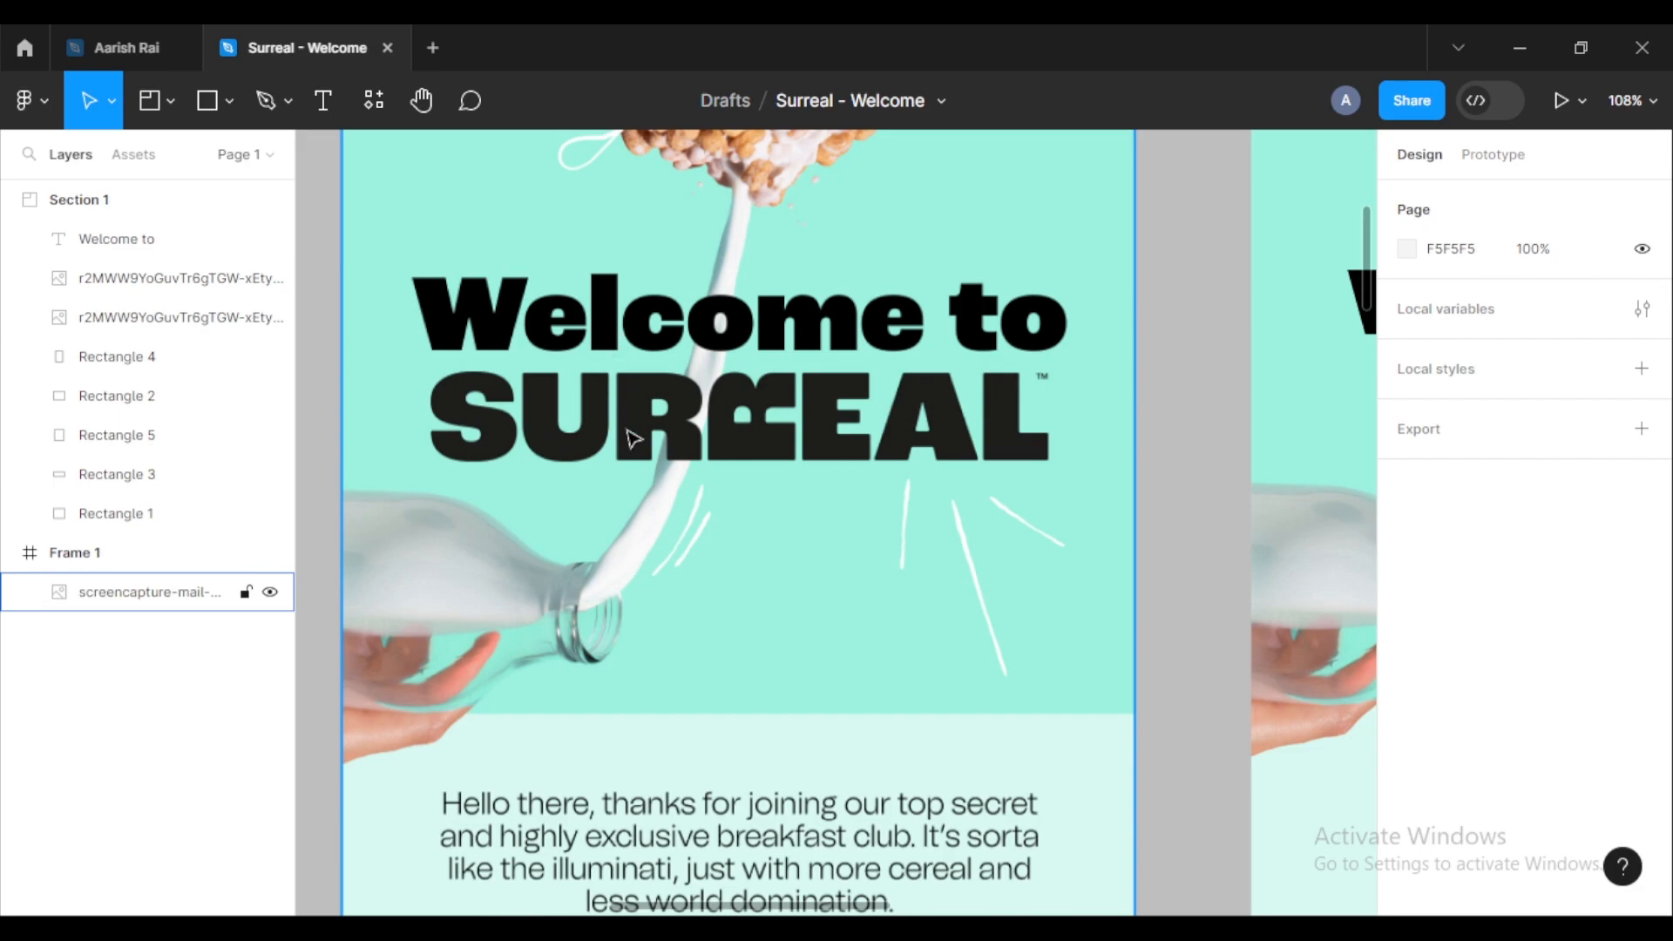
scroll(774, 429, "down", 2)
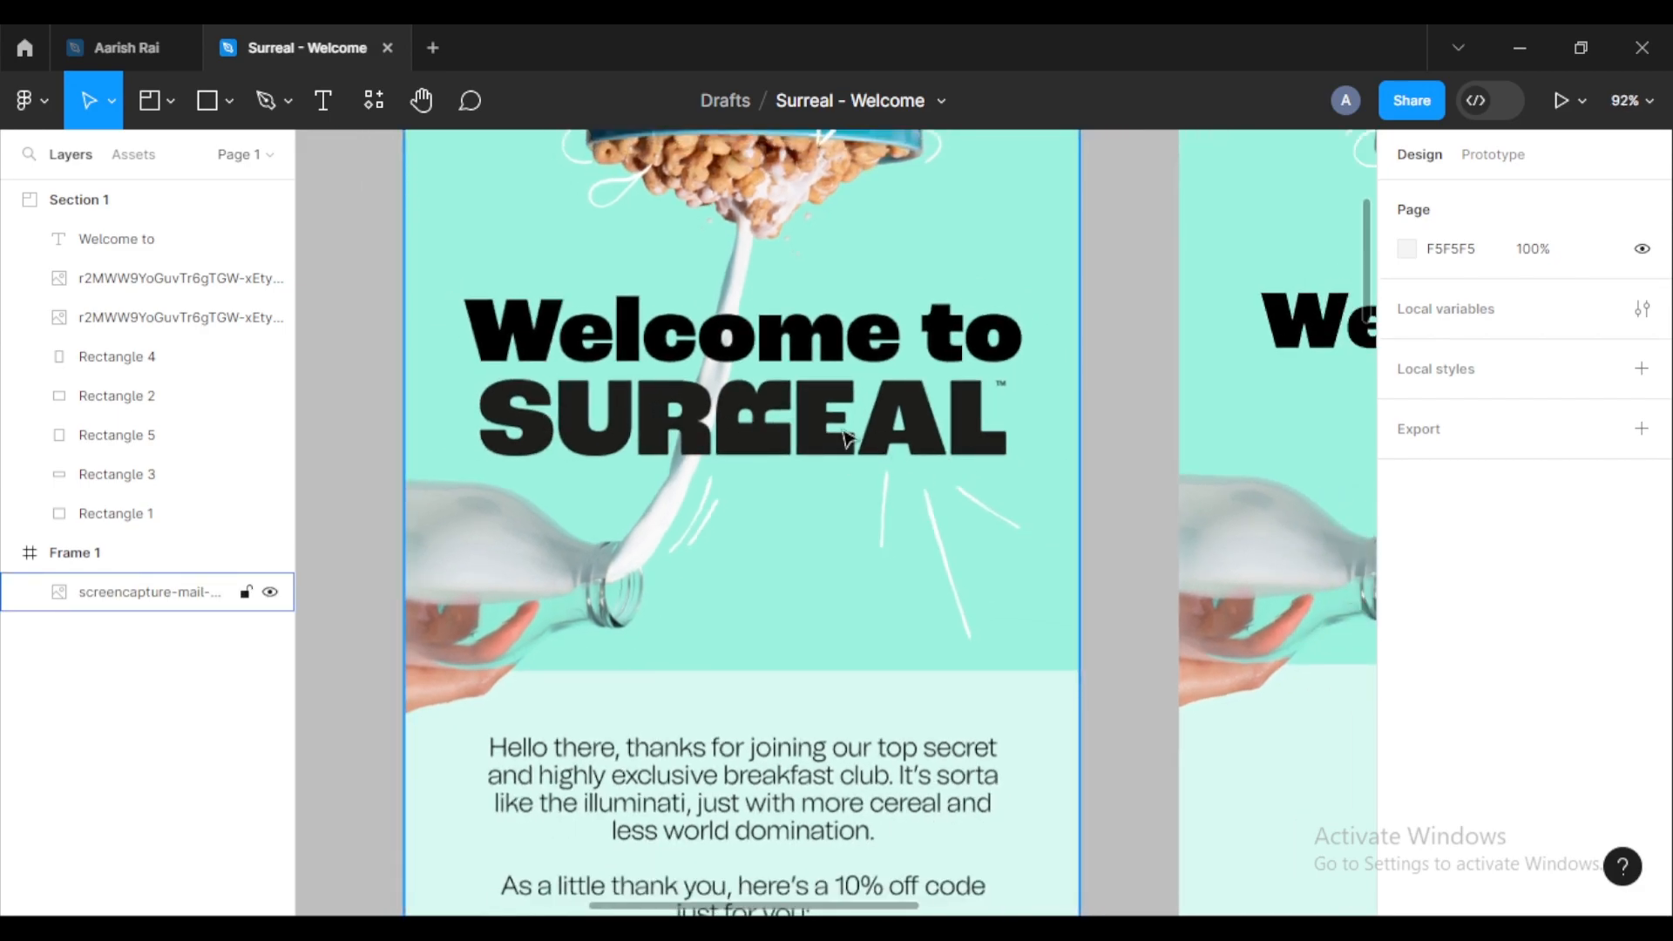
scroll(654, 427, "down", 5)
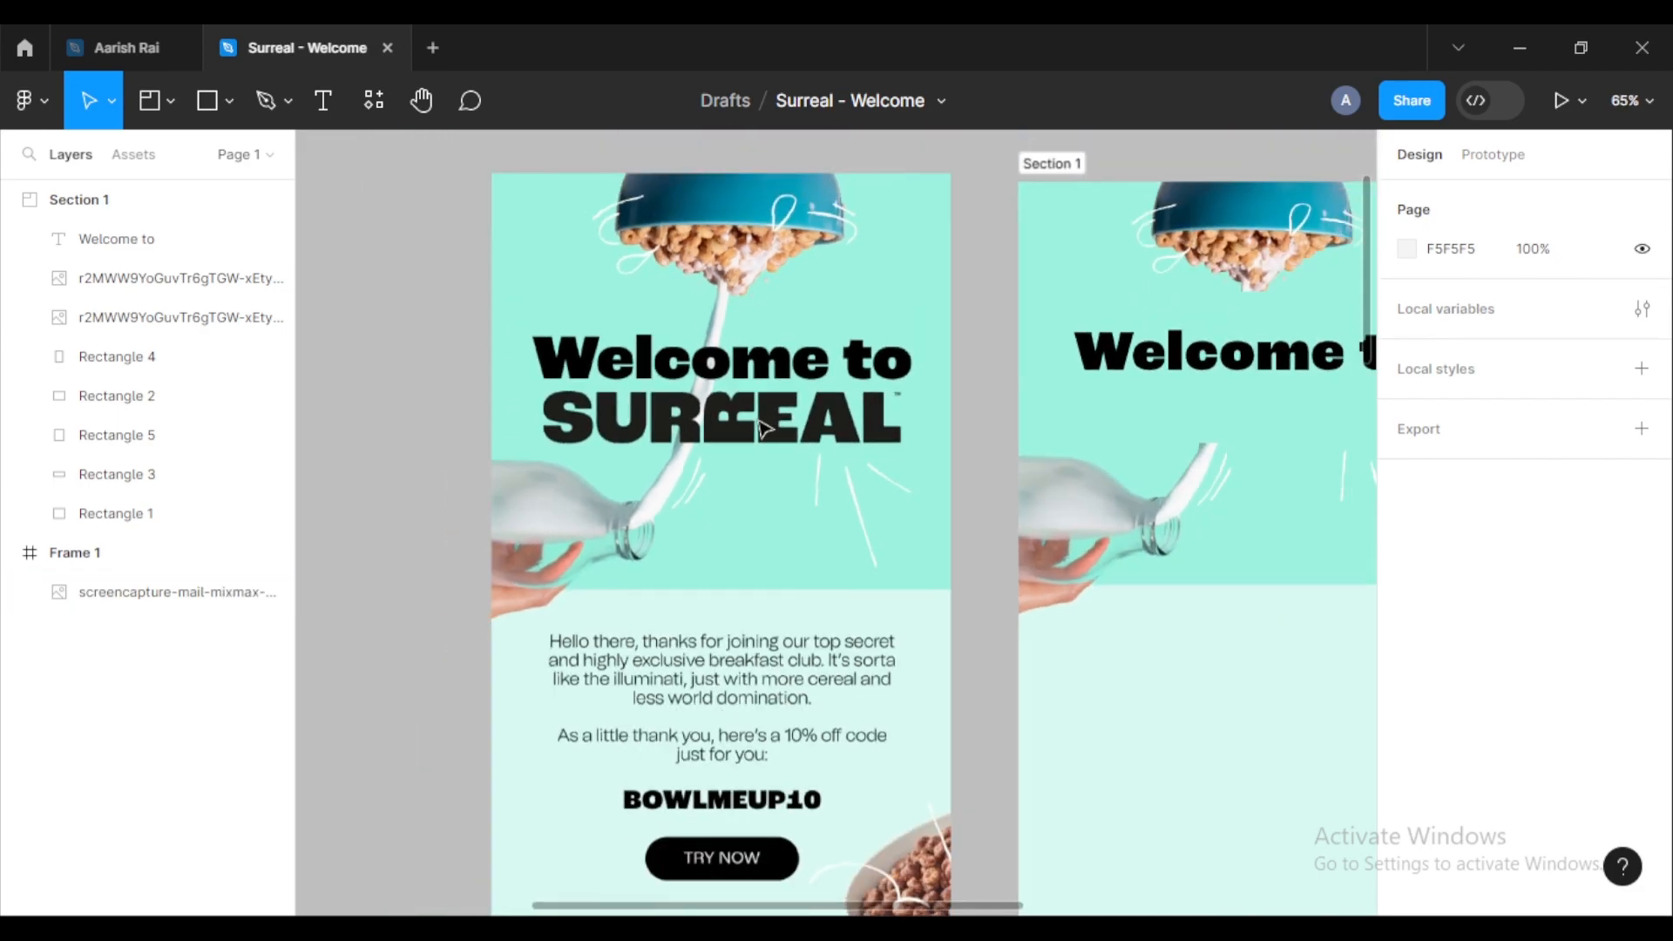
scroll(1002, 368, "down", 3)
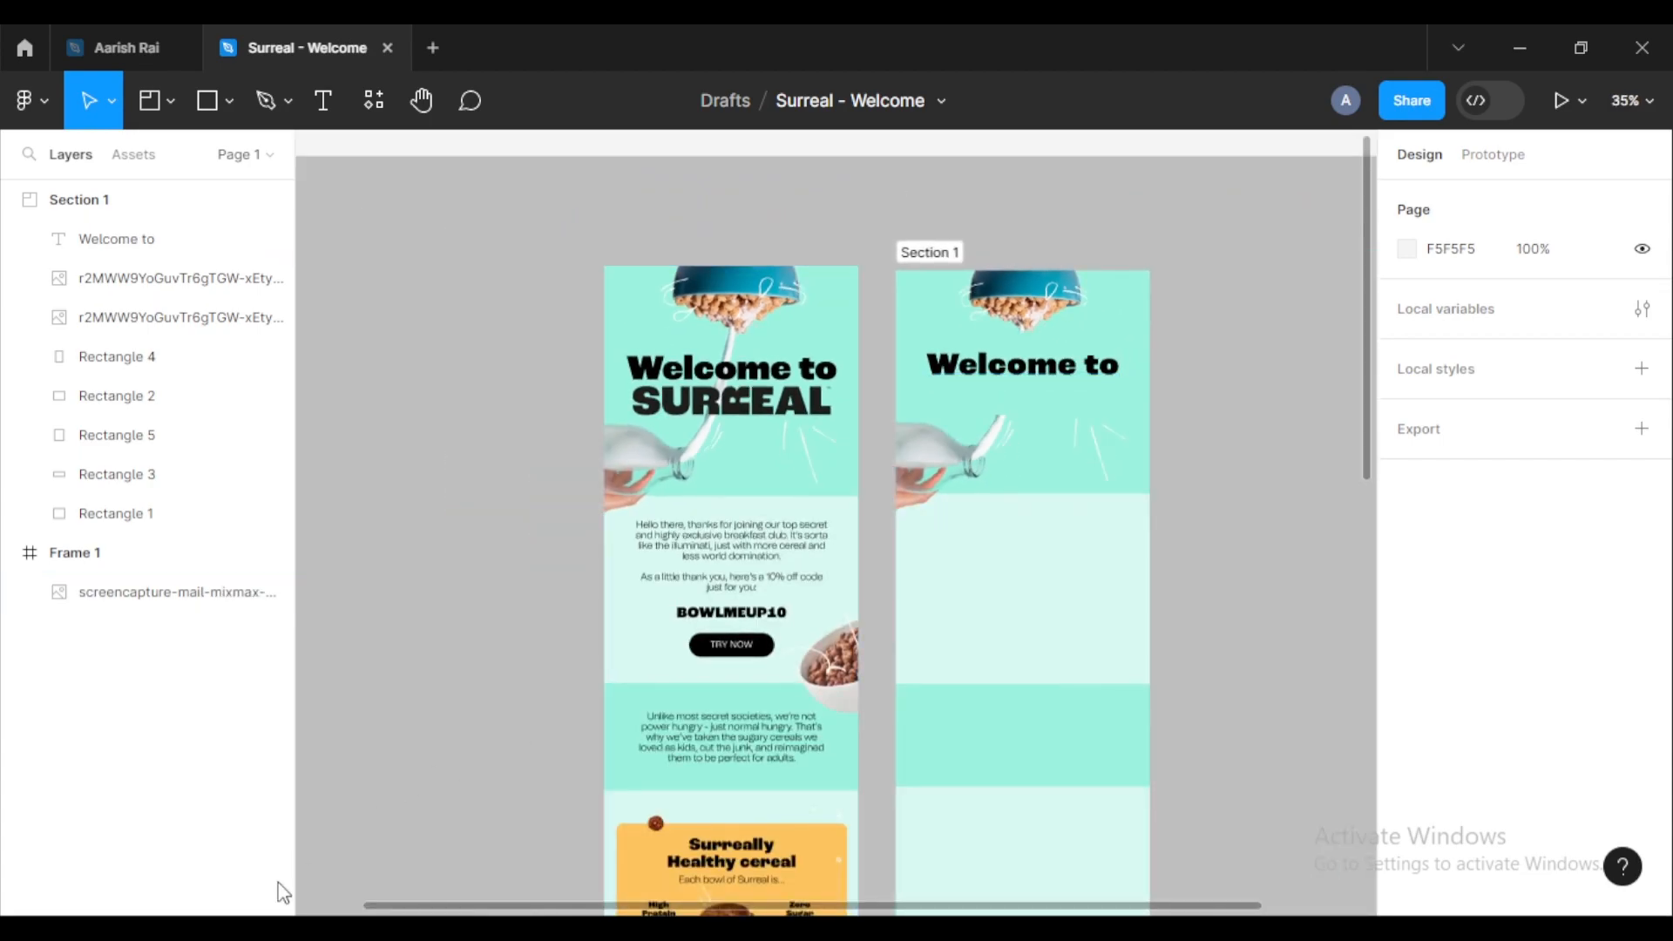
mouse_move(235, 928)
left_click(366, 823)
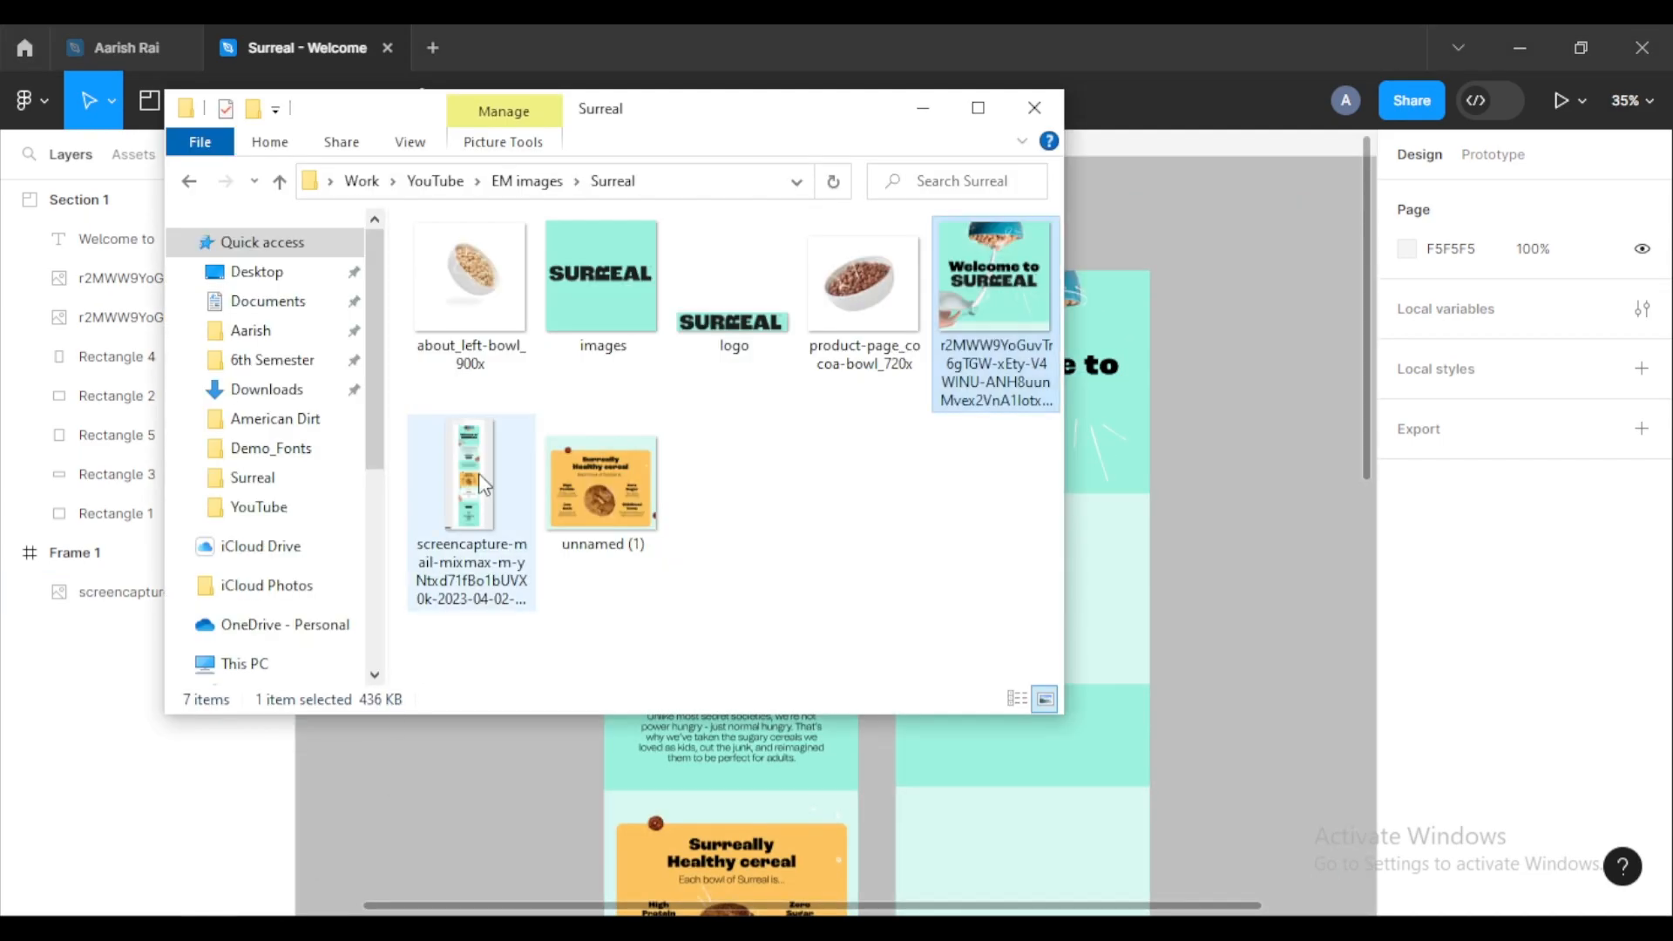
left_click_drag(706, 347, 1054, 407)
Step: Enlarge the SURREAL logo to 455 × 74 and position it horizontally centred just beneath the "Welcome to" heading
scroll(1055, 407, "up", 3)
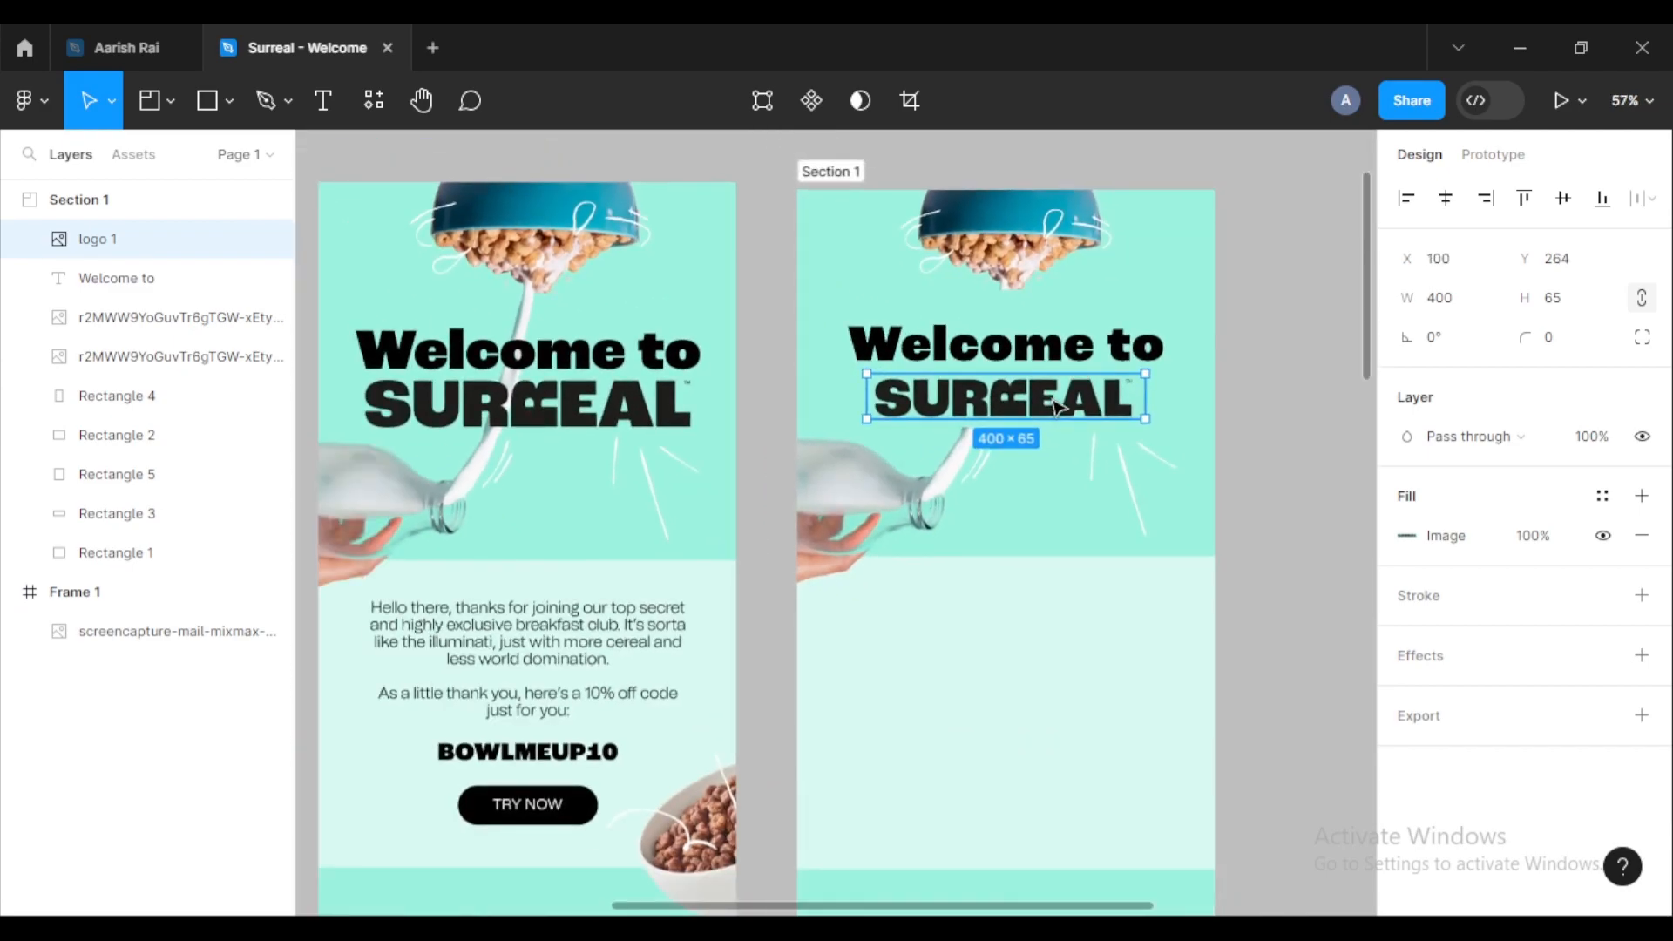
scroll(1086, 413, "up", 2)
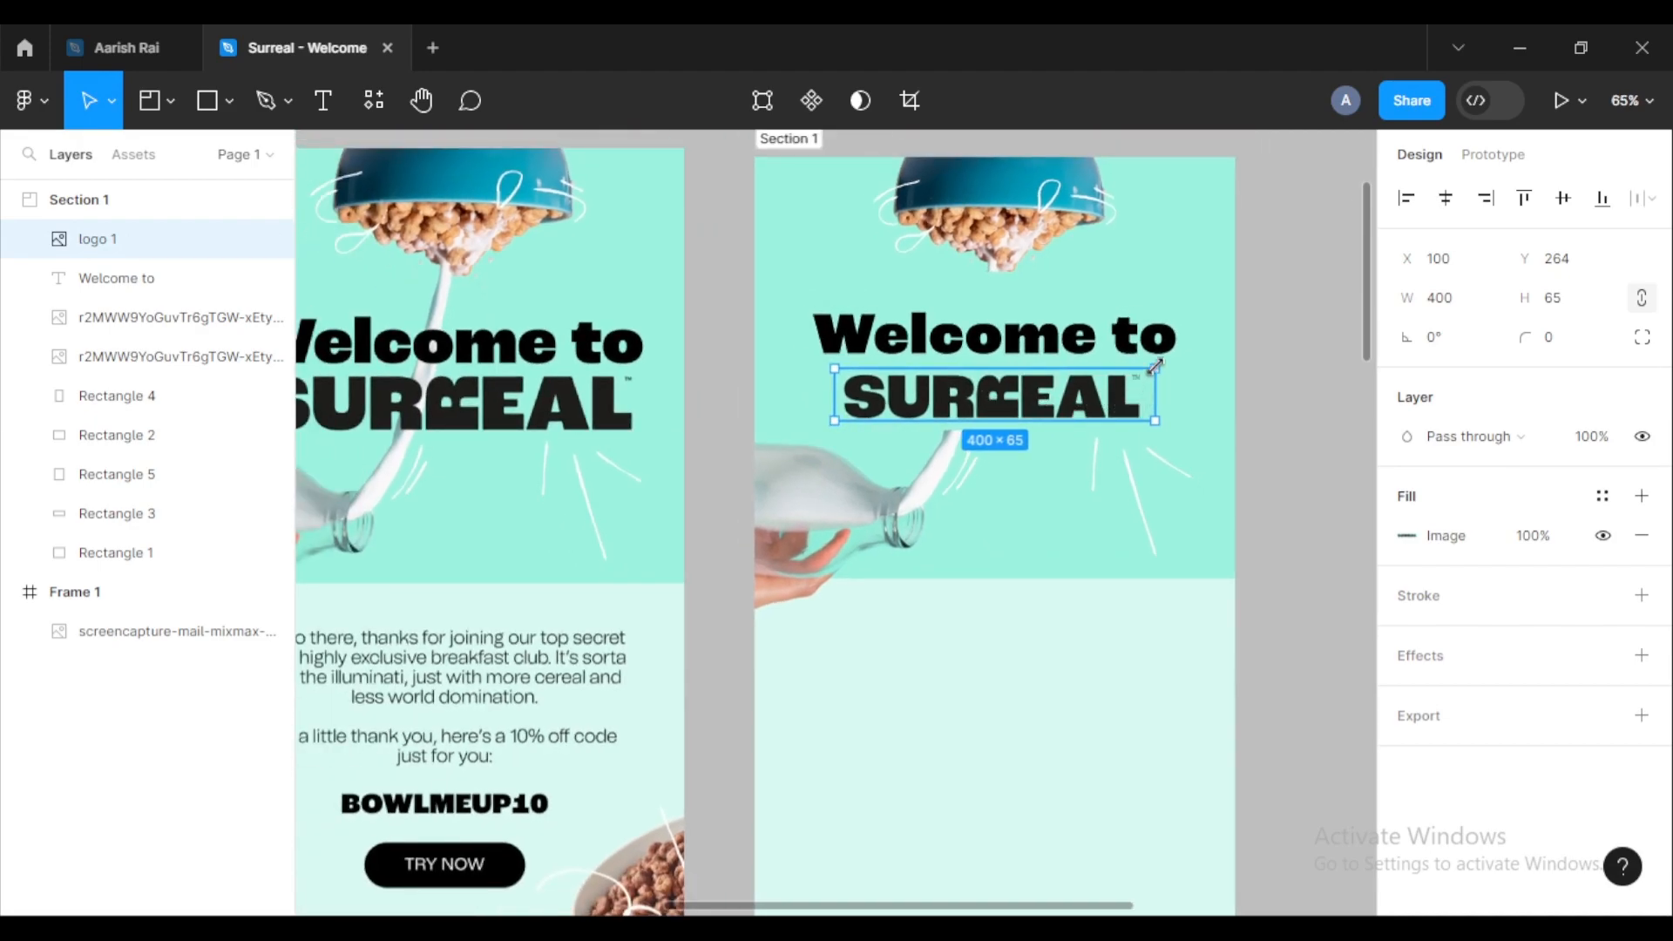
mouse_move(1166, 358)
left_mouse_down()
mouse_move(1243, 349)
mouse_move(1199, 361)
left_mouse_up()
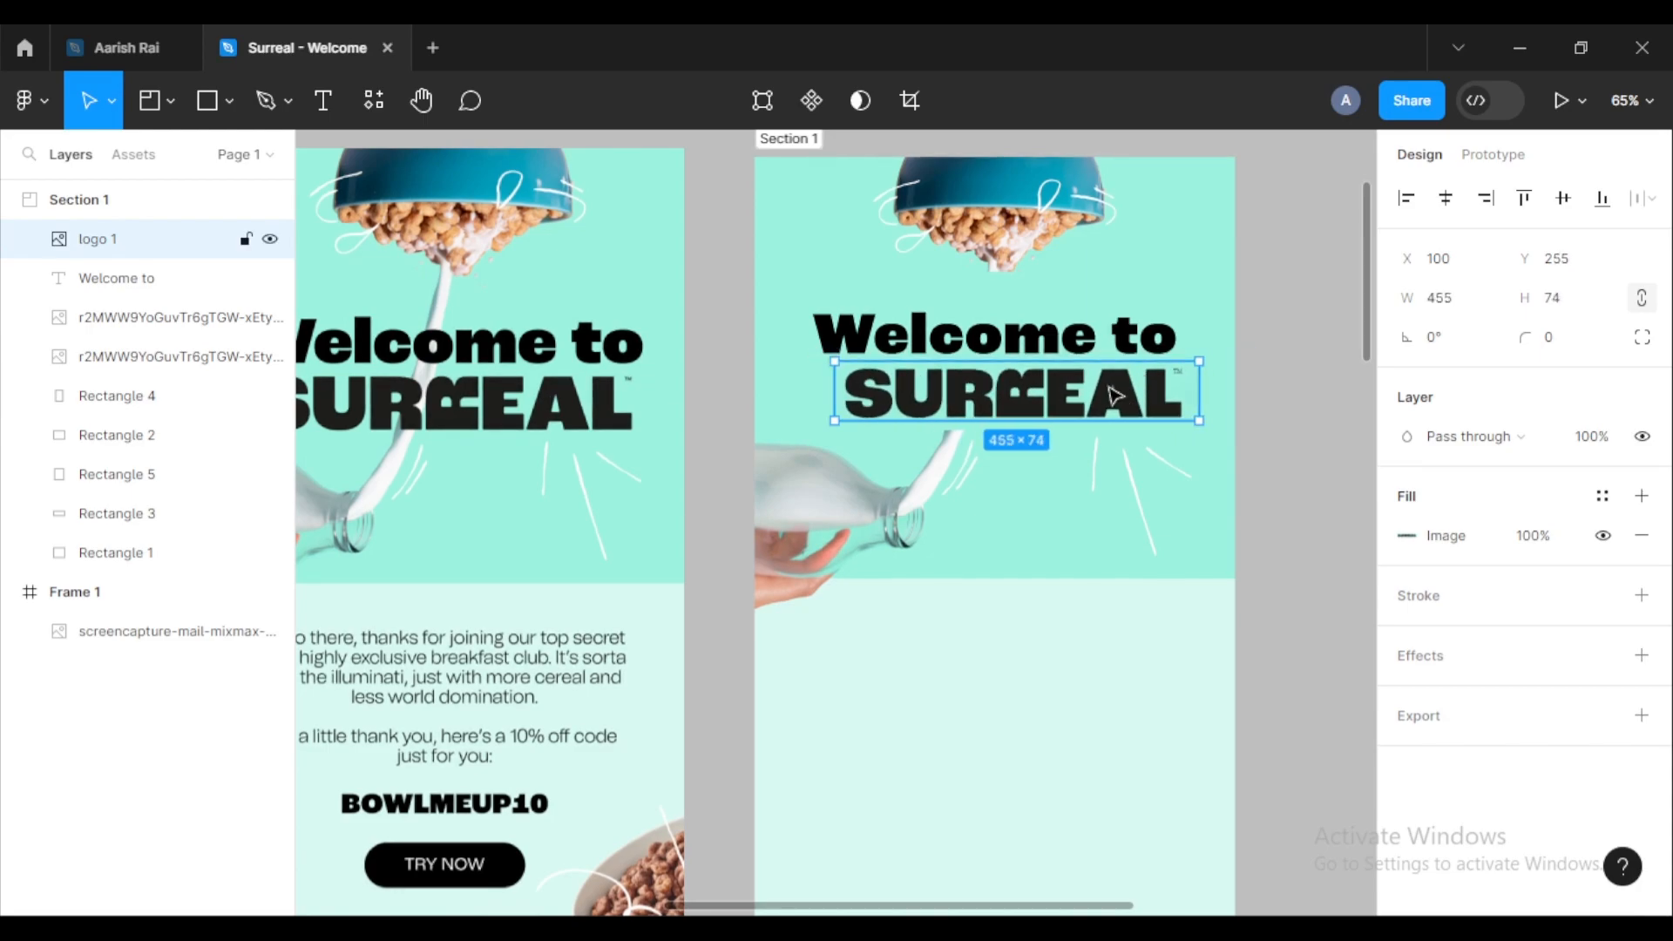
left_click_drag(1068, 410, 1051, 416)
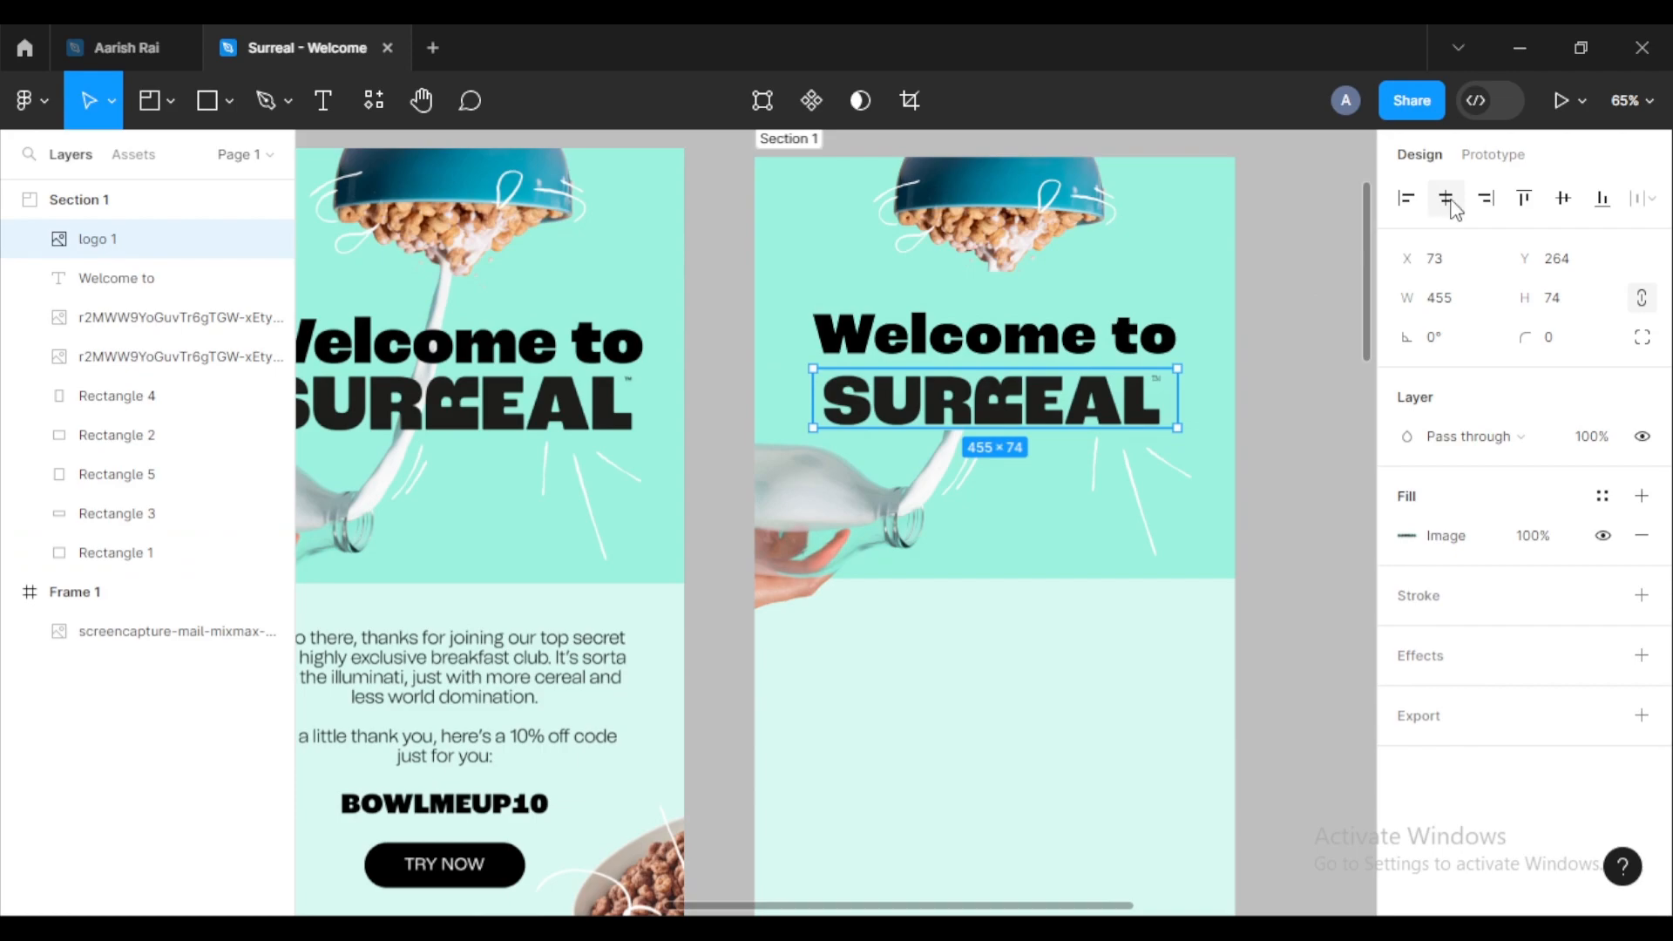
left_click(1273, 407)
left_click_drag(1062, 410, 1063, 404)
left_click(1266, 403)
scroll(1266, 403, "down", 4)
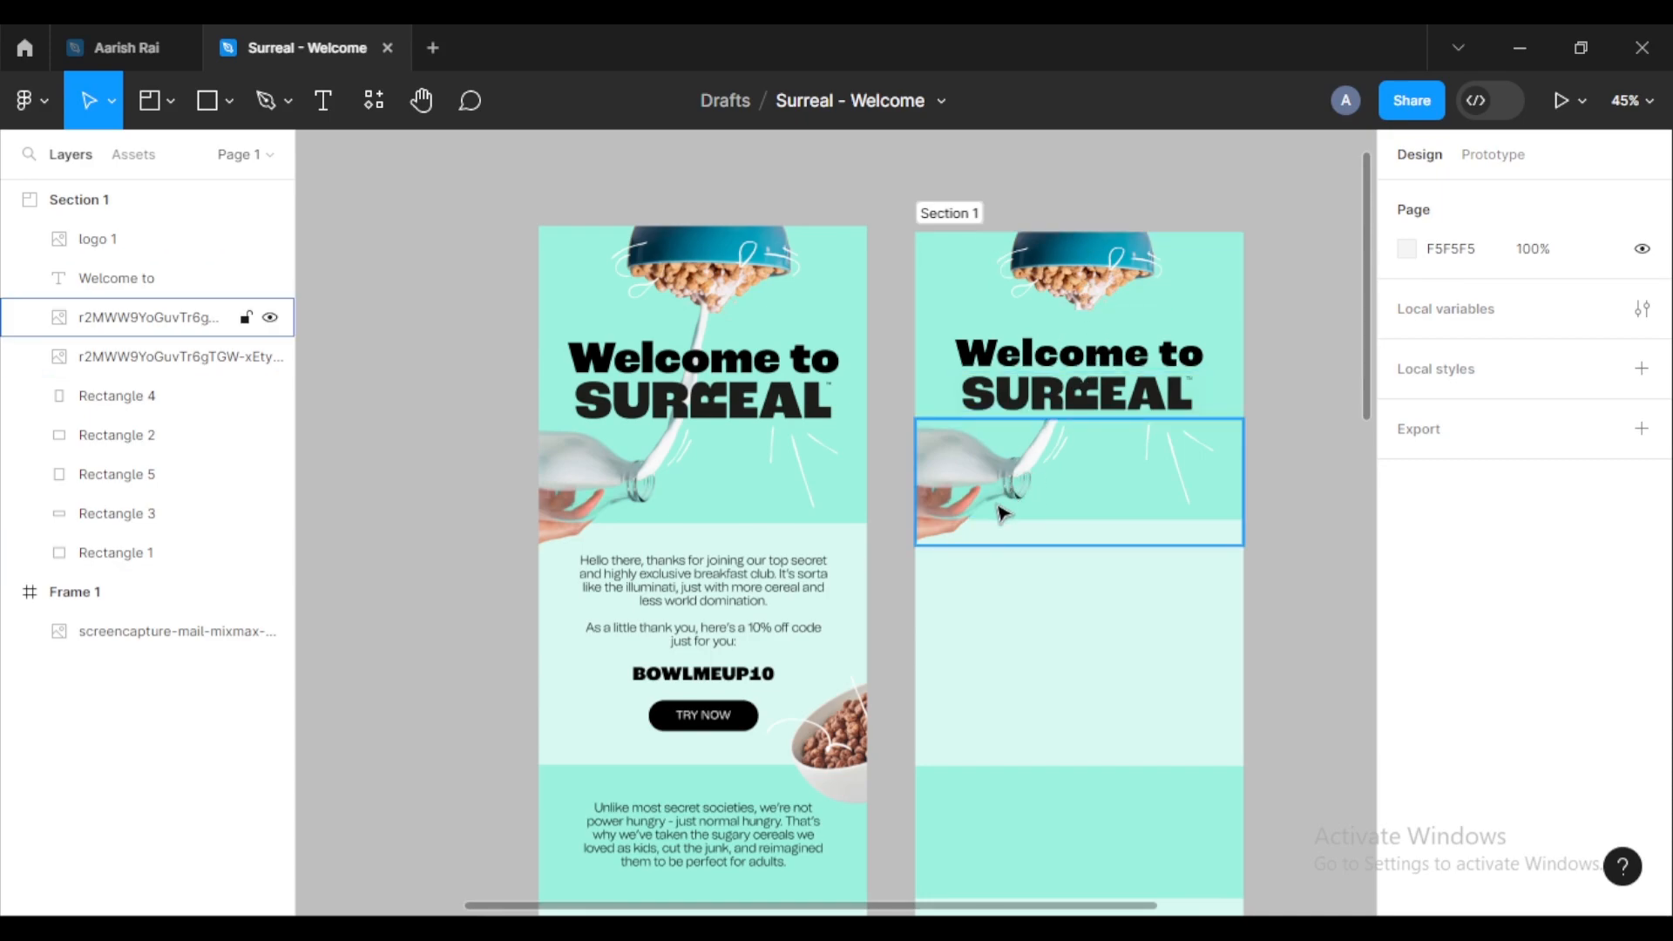
Step: Move the "Welcome to" heading up to X 73, Y 148, keeping it centred above the logo
scroll(1240, 421, "down", 3)
left_click_drag(1267, 436, 1168, 352)
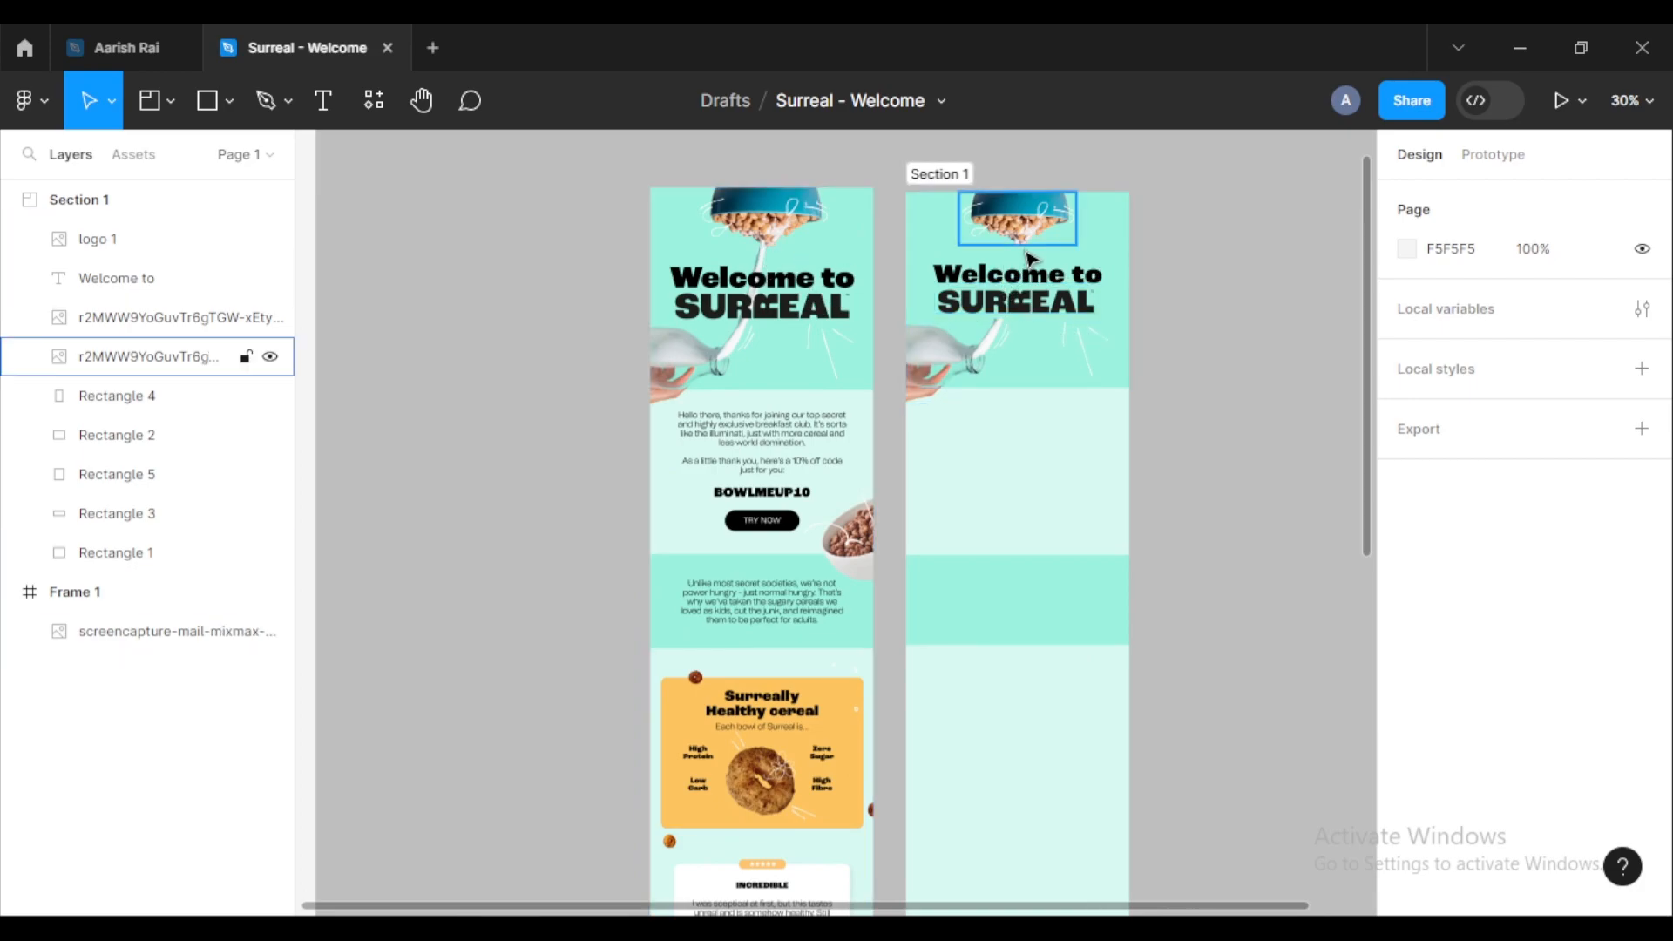
left_click(1032, 289)
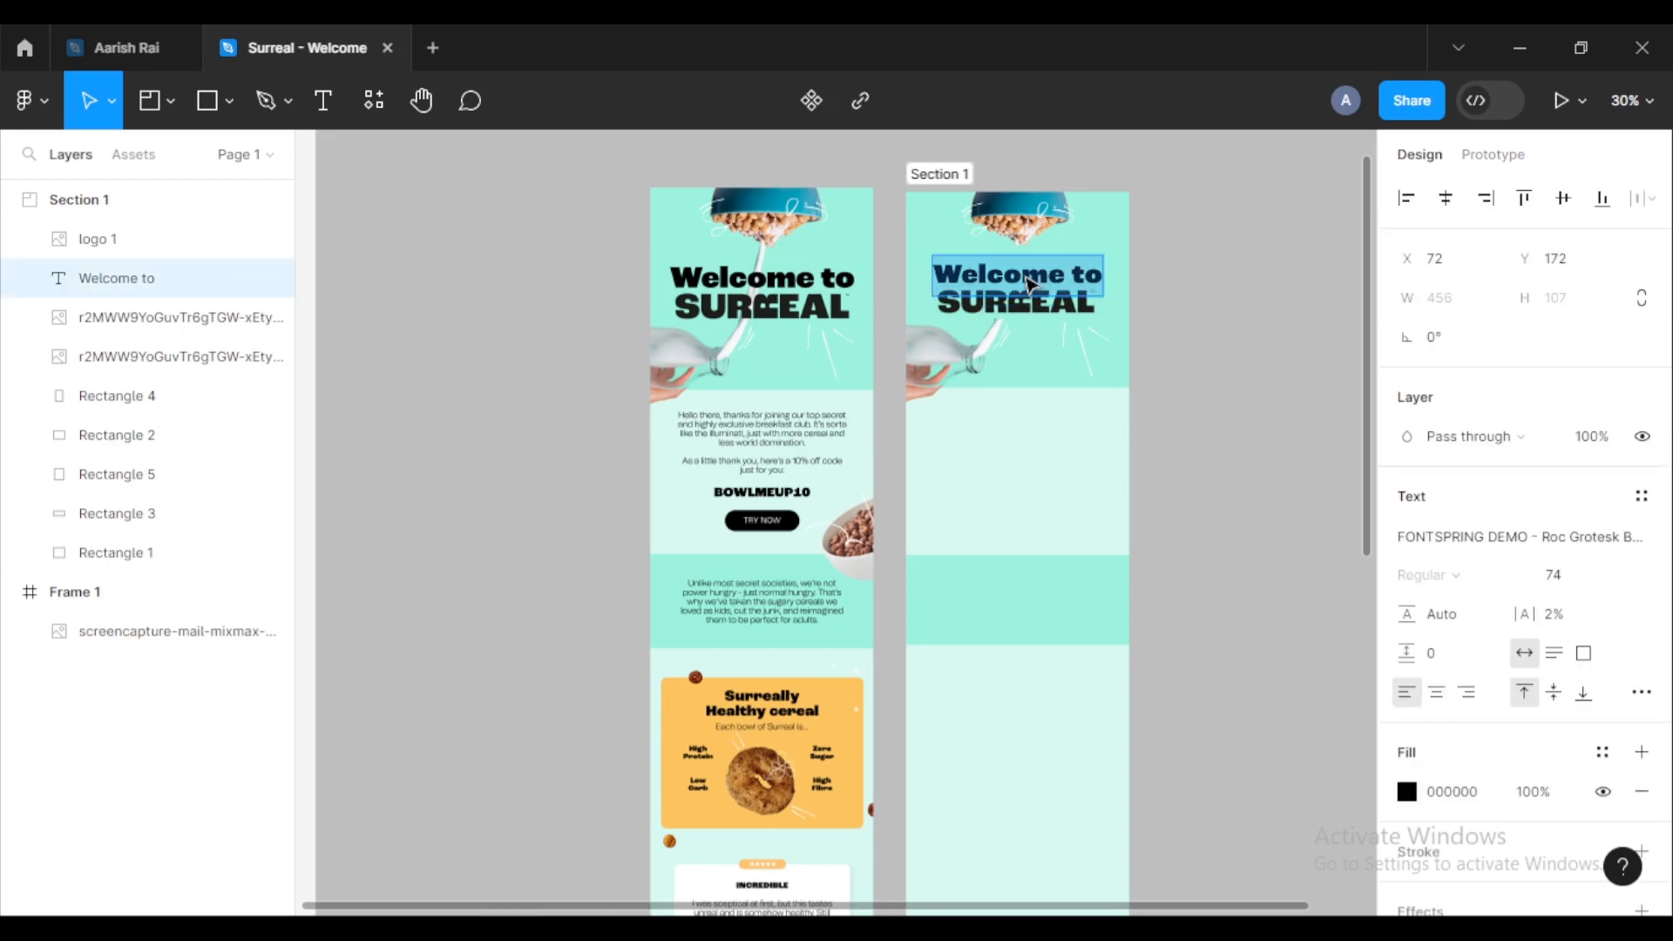
left_click_drag(1035, 284, 1036, 275)
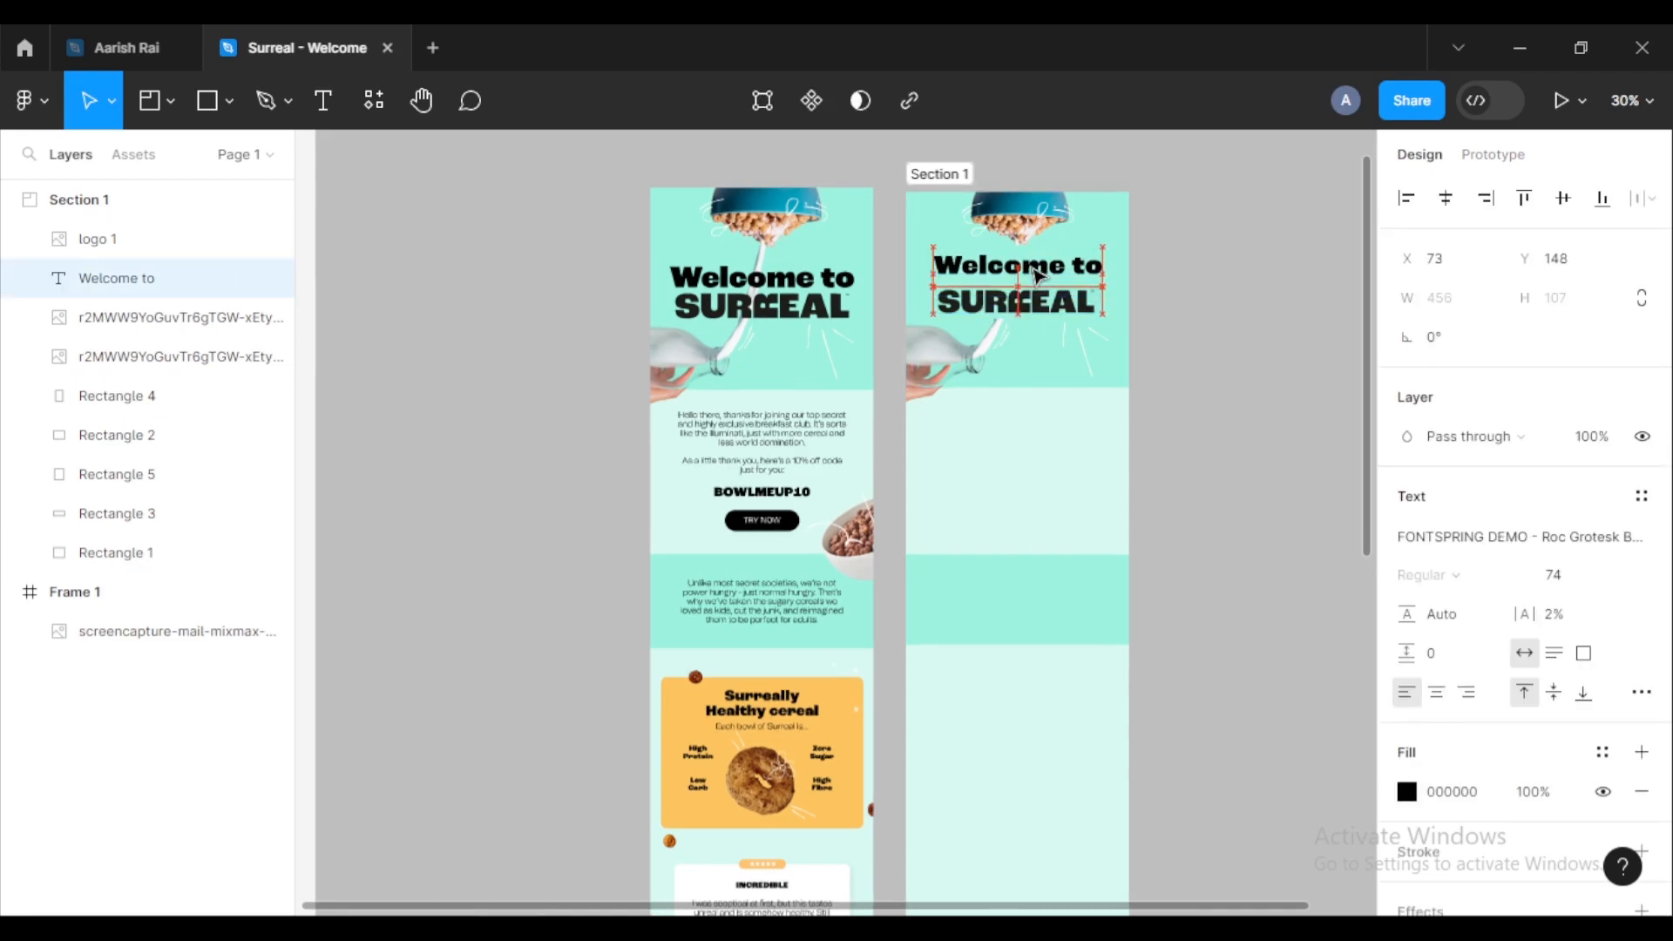
left_click(1222, 314)
Step: Adjust the SURREAL logo's position to X 72, Y 255 below the heading
left_click(1063, 306)
left_click_drag(1061, 298, 1063, 304)
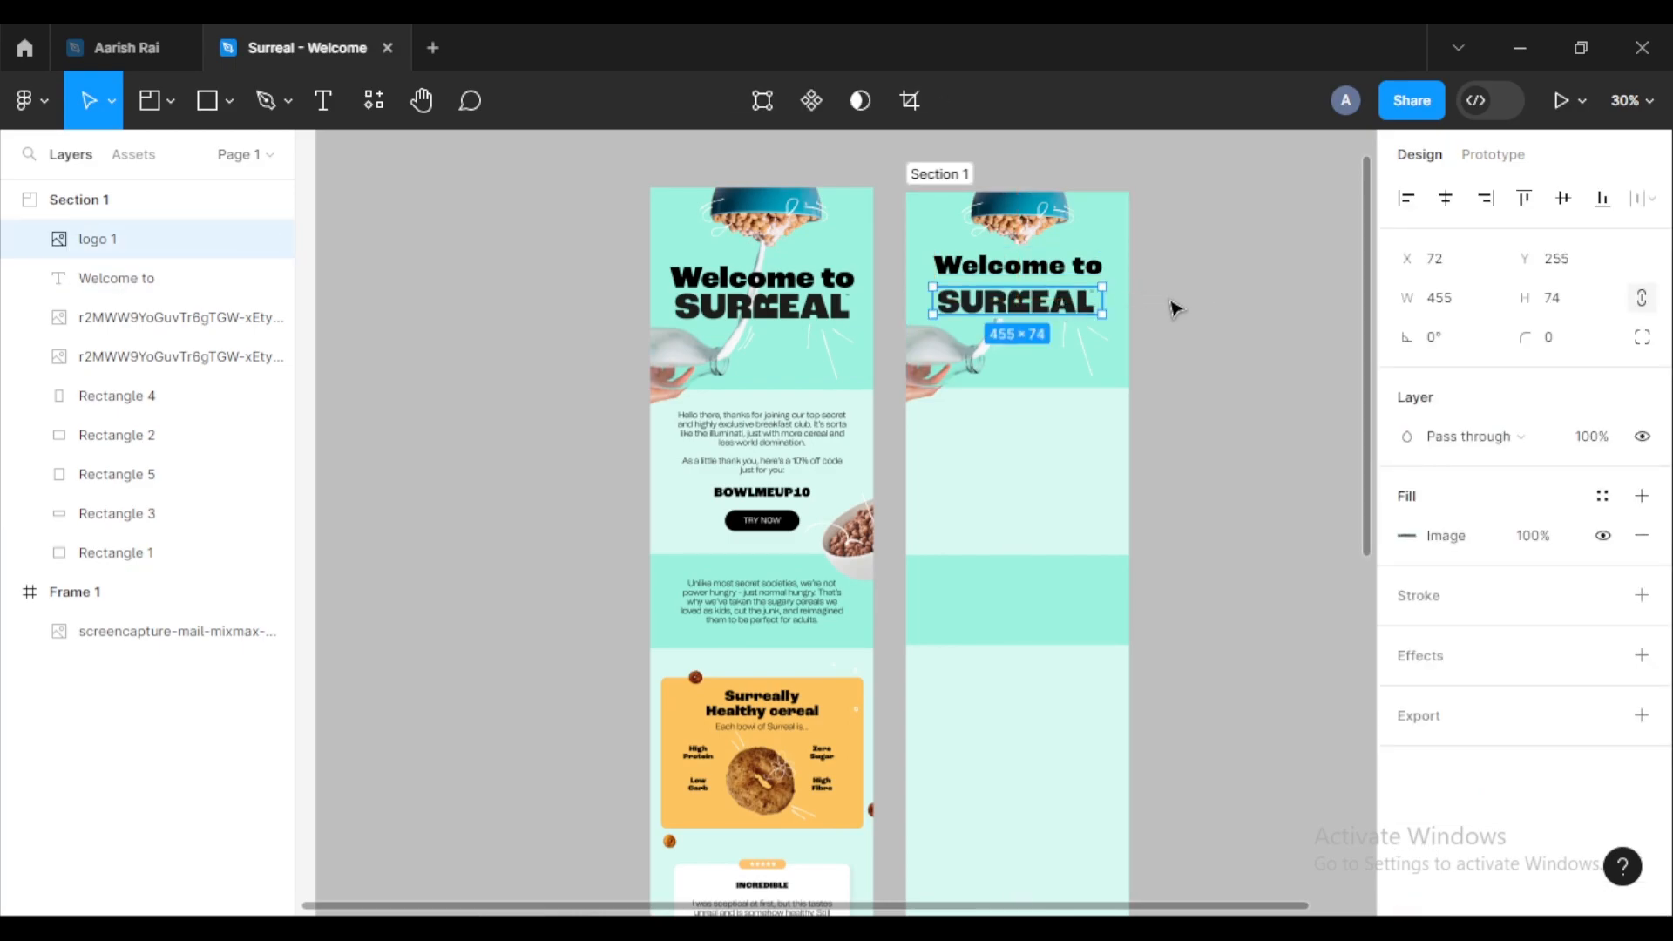
left_click(1218, 329)
scroll(1221, 331, "down", 1)
scroll(1218, 327, "up", 1)
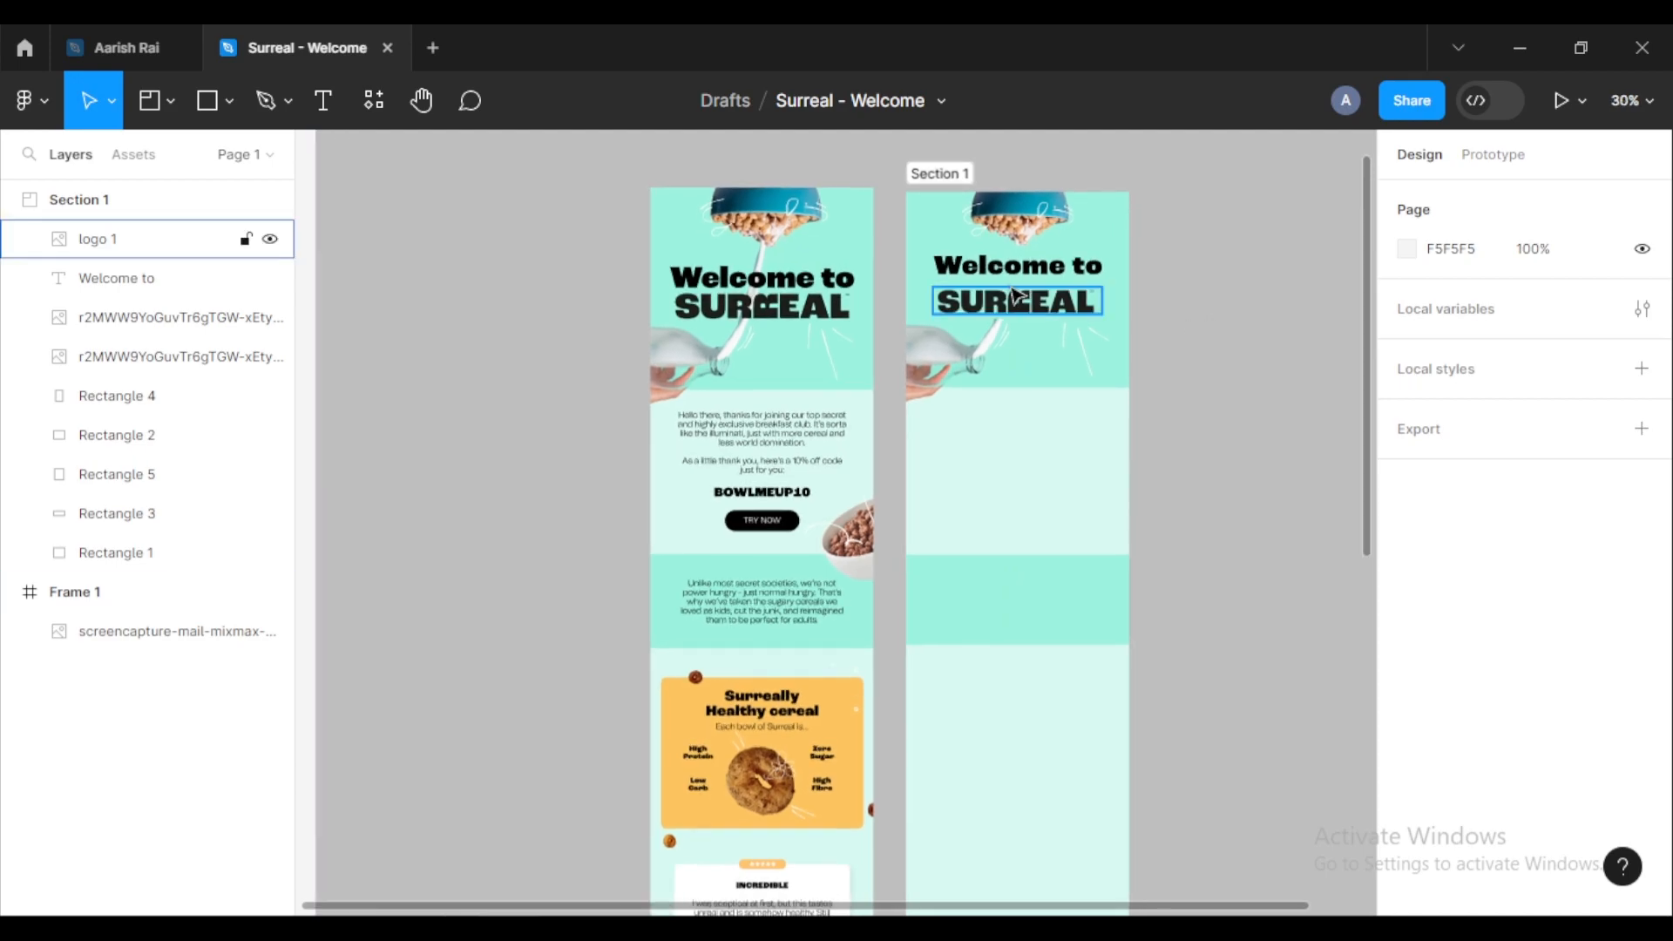
Step: Nudge the "Welcome to" heading and the cereal bowl image slightly down in the hero area
left_click_drag(1007, 280, 1016, 238)
left_click(1185, 229)
left_click(1070, 223)
left_click(1247, 231)
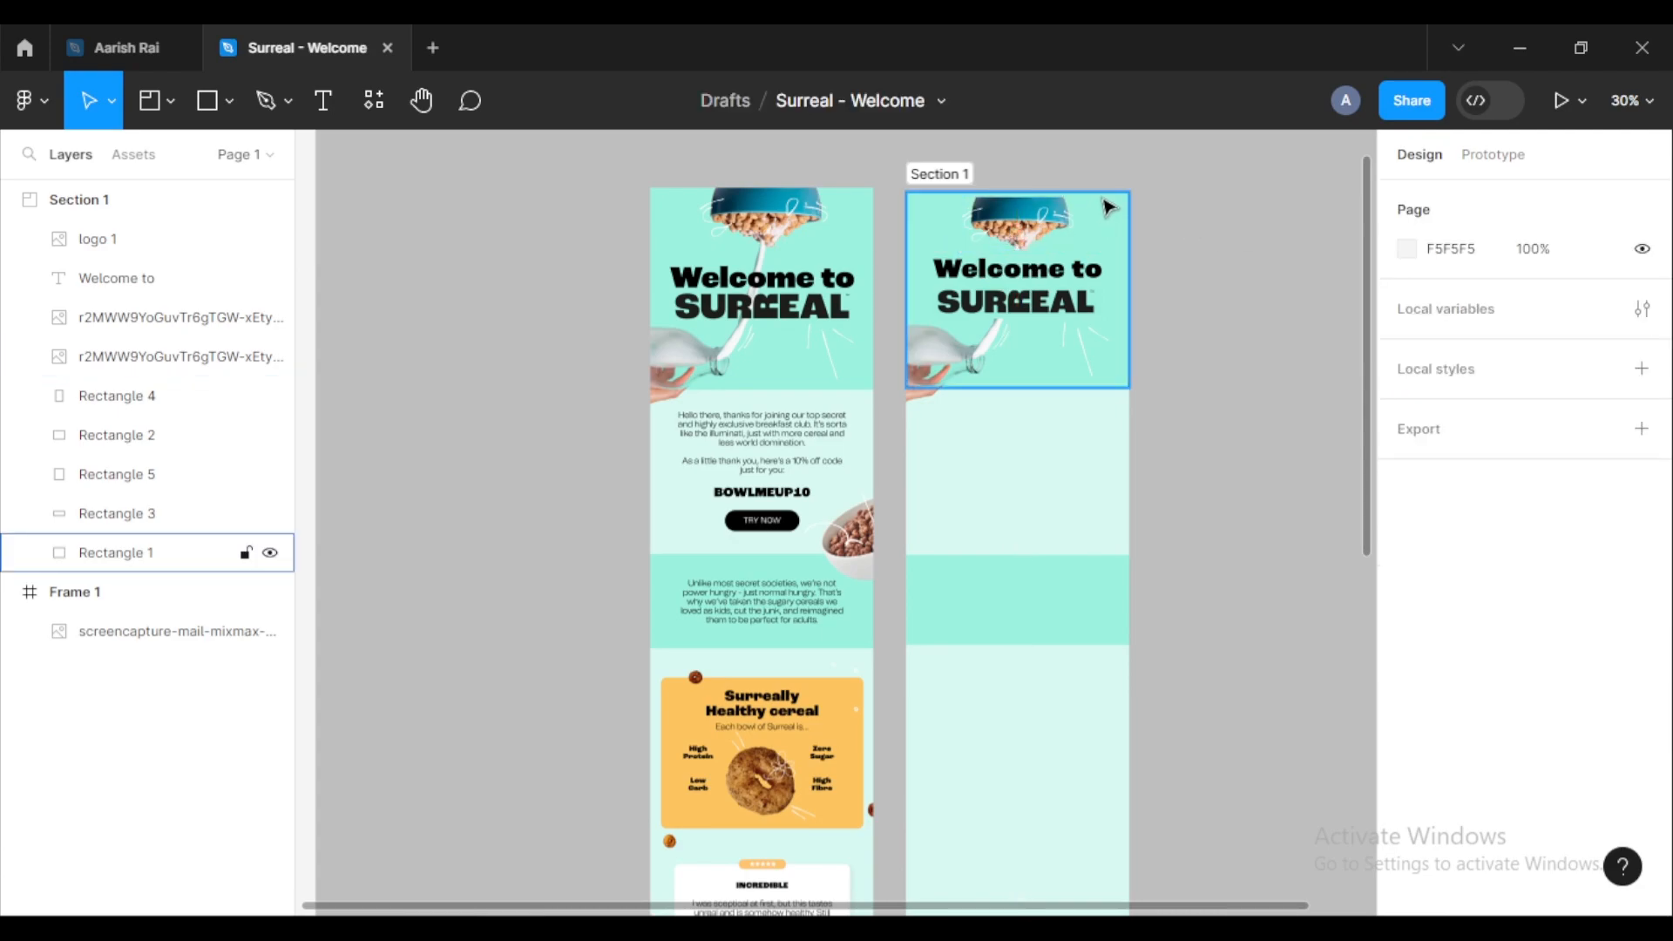
Step: Shorten the hero background Rectangle 1 from its upper edge to a height of 513, starting at Y 14
left_click(1101, 200)
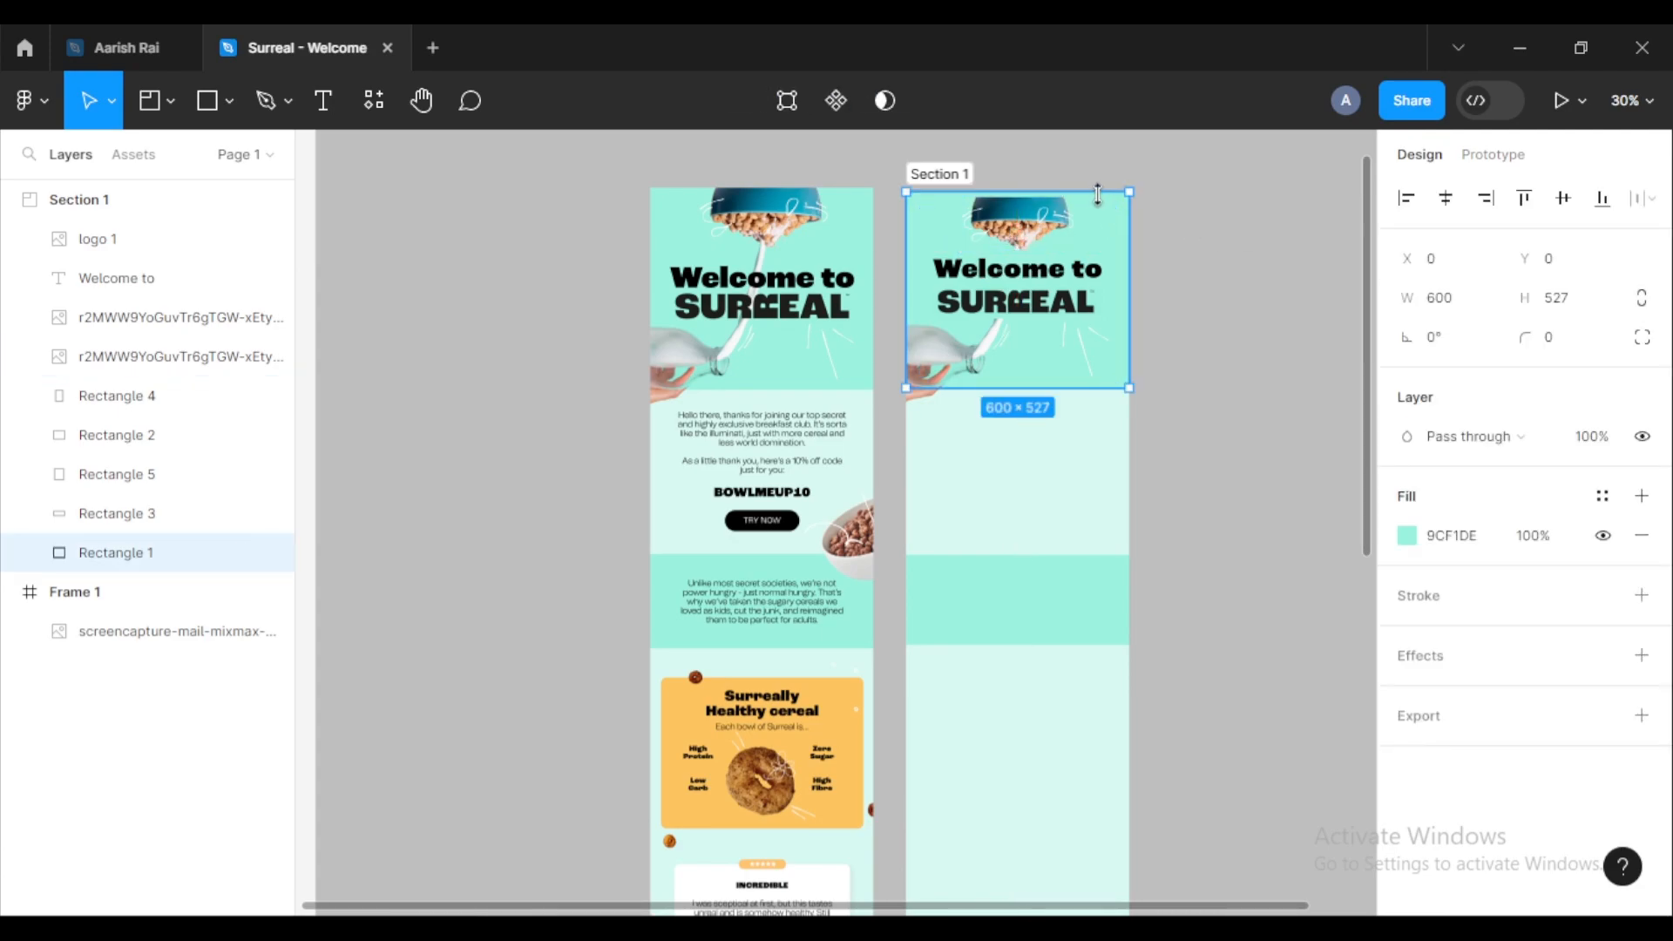
left_click_drag(1097, 194, 1098, 199)
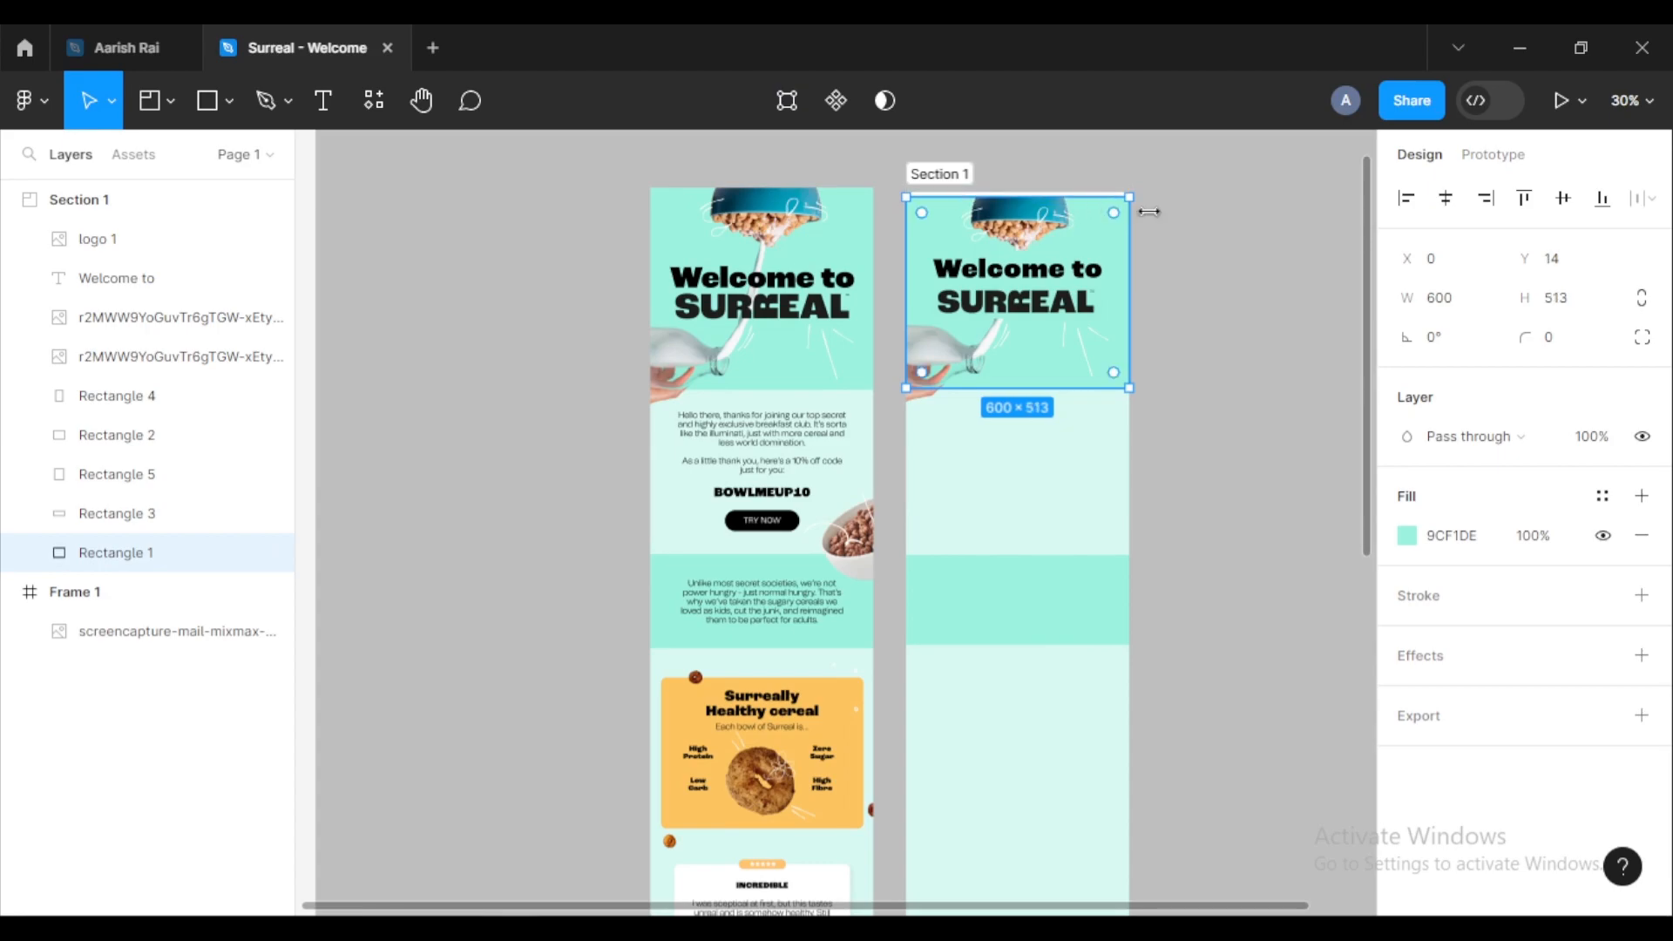
left_click(1202, 229)
scroll(1202, 227, "up", 3)
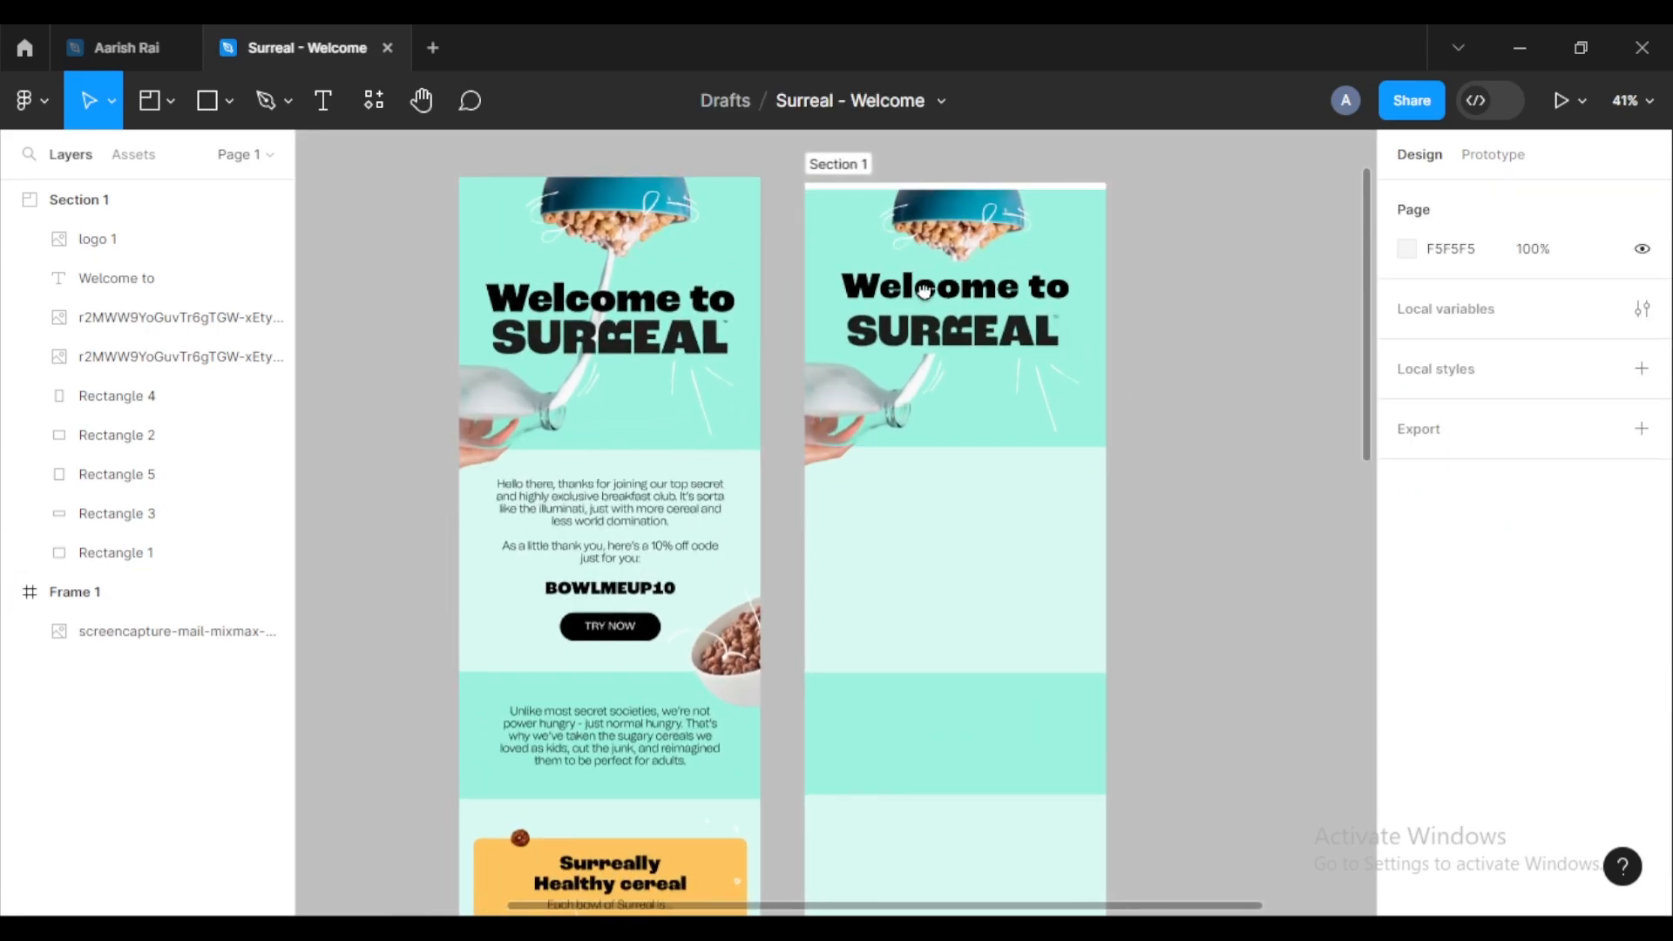
Step: Lower the upper edge of Section 1 to meet the top of the green hero background, removing the white strip
scroll(1101, 336, "up", 5)
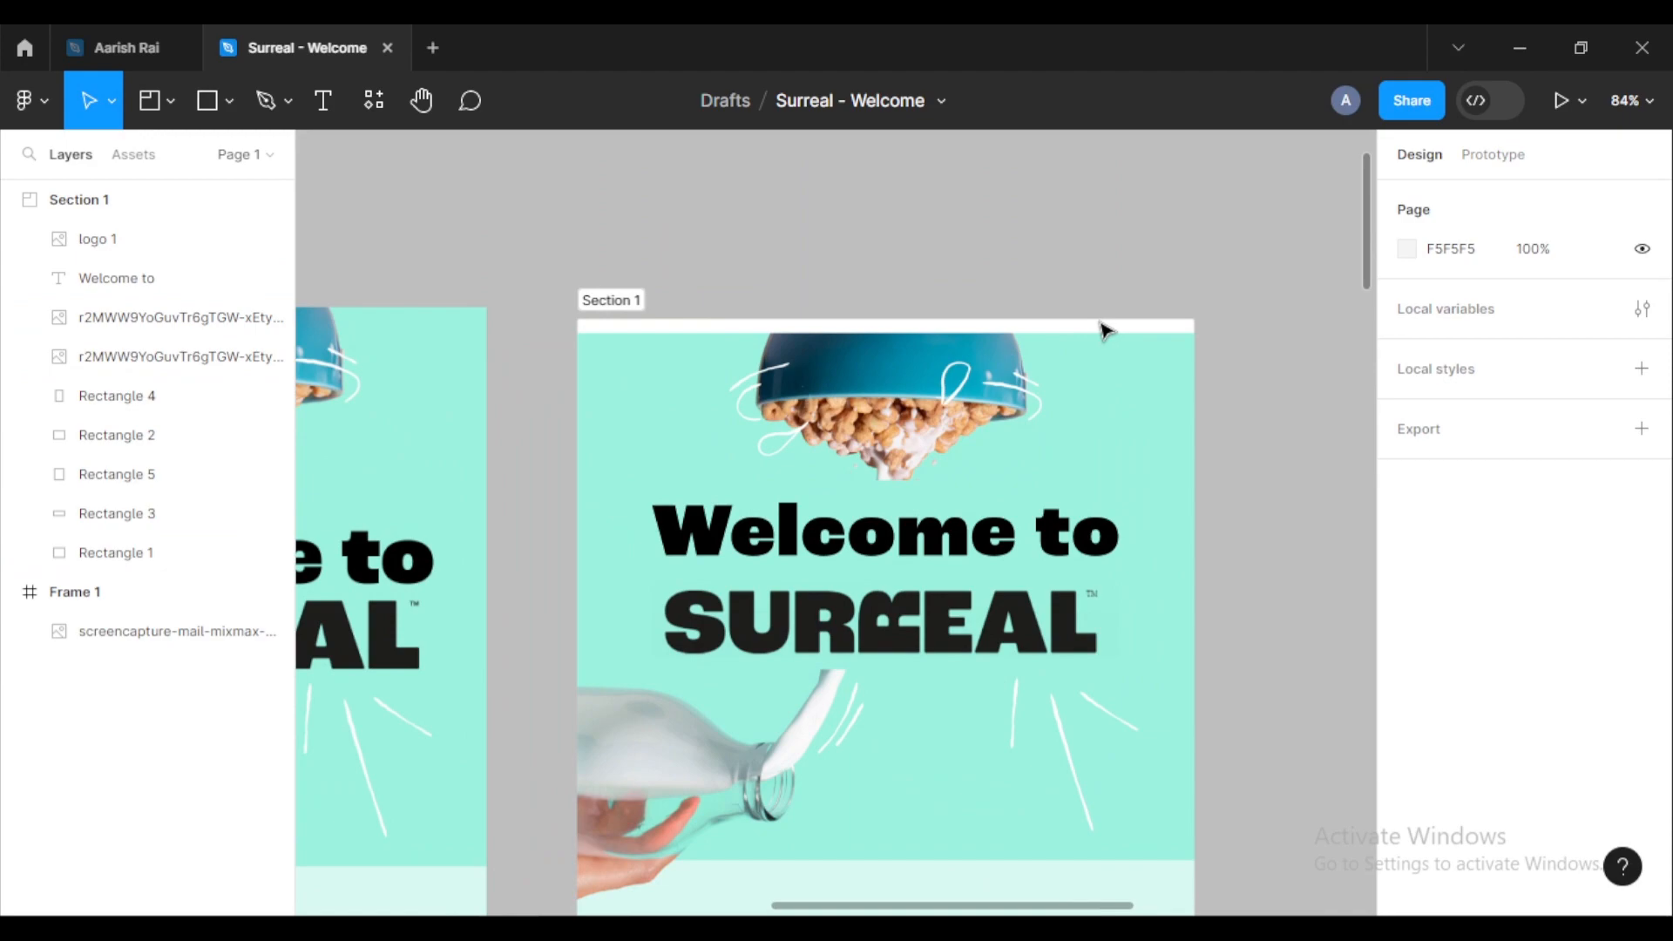
left_click(131, 209)
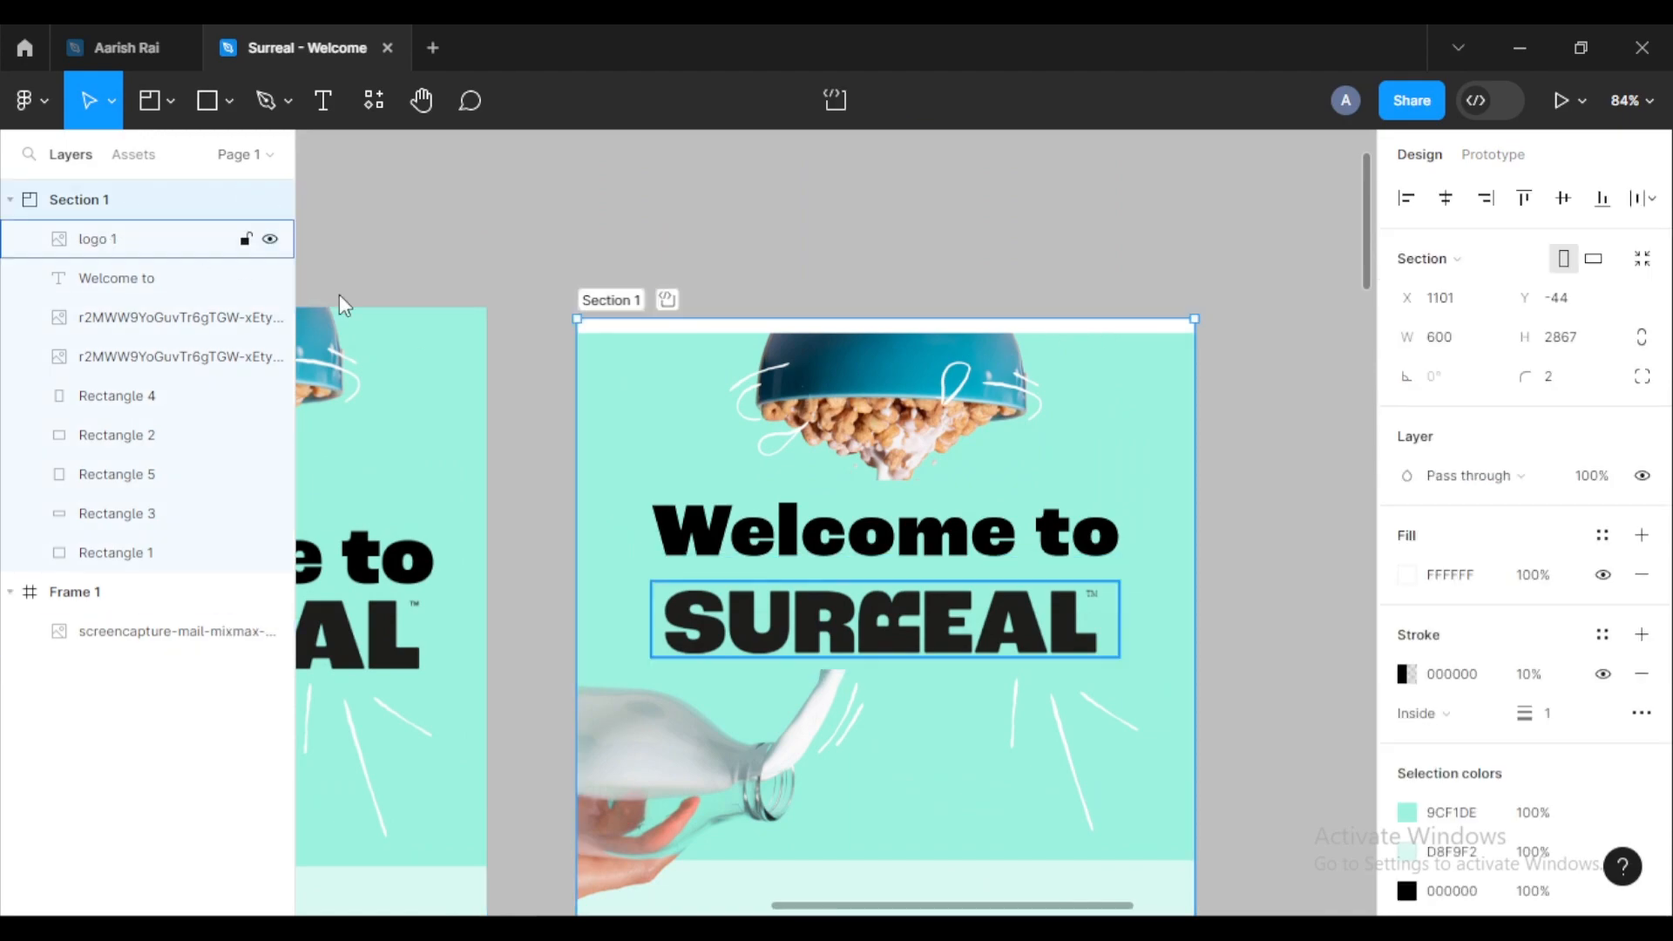
left_click_drag(1102, 320, 1100, 334)
left_click(1274, 345)
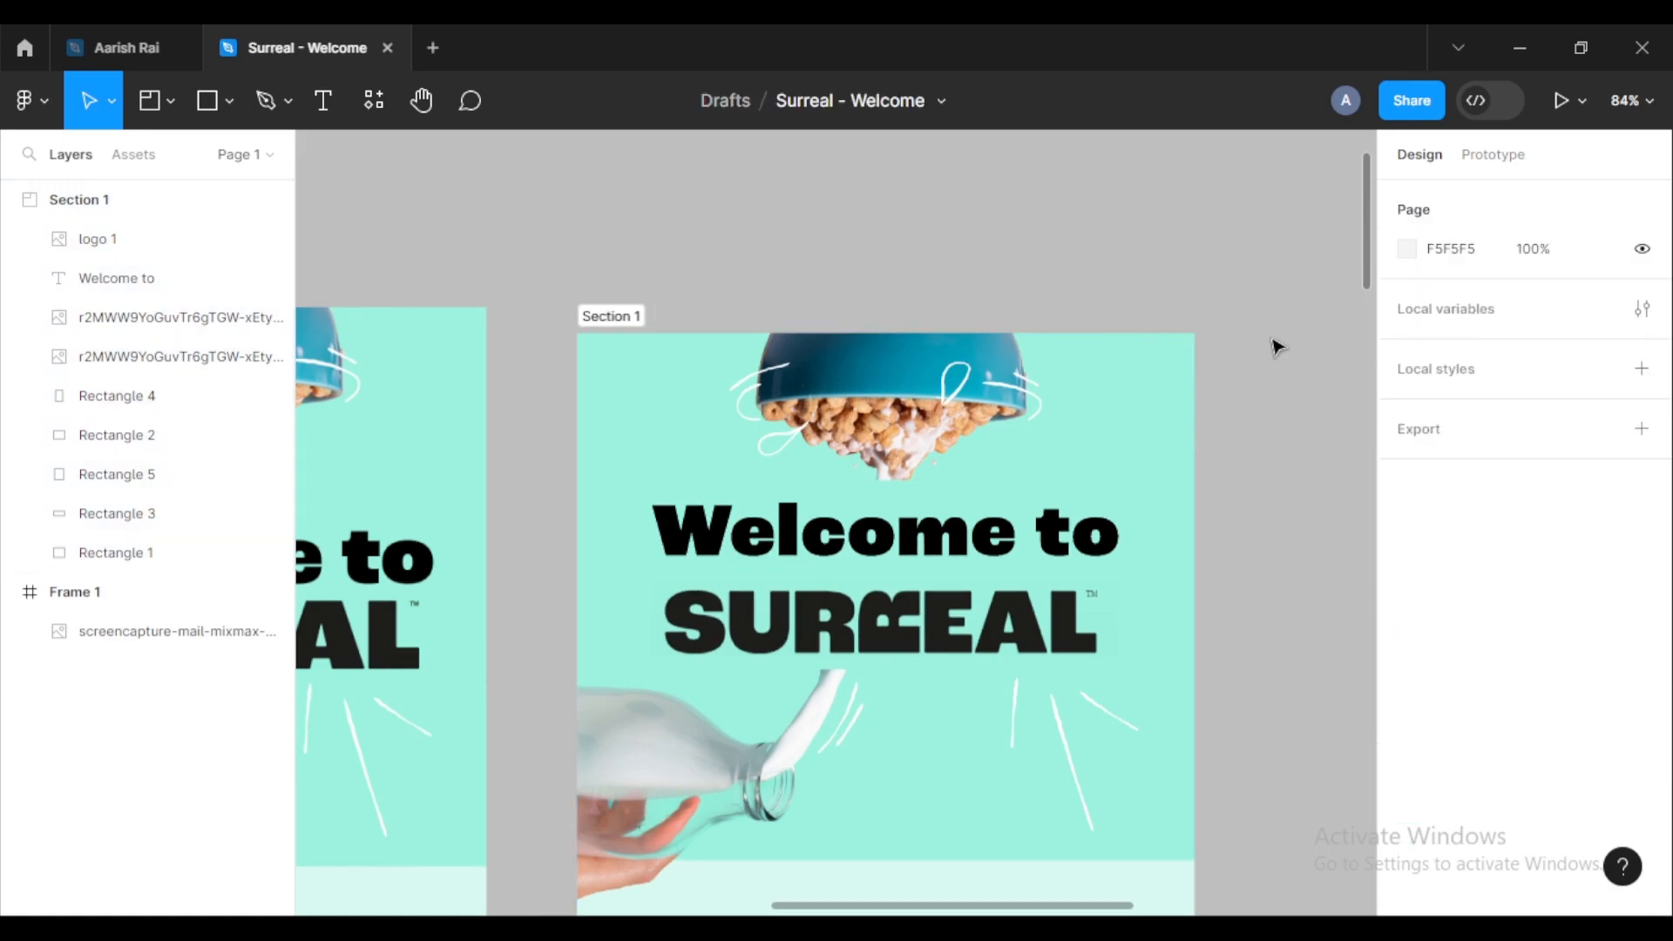
Step: Compare the reference's intro copy, BOWLMEUP10 code and TRY NOW button with the recreated panel below the hero
scroll(1276, 346, "down", 5)
scroll(1127, 369, "down", 3)
scroll(1113, 343, "down", 2)
left_click_drag(945, 366, 979, 351)
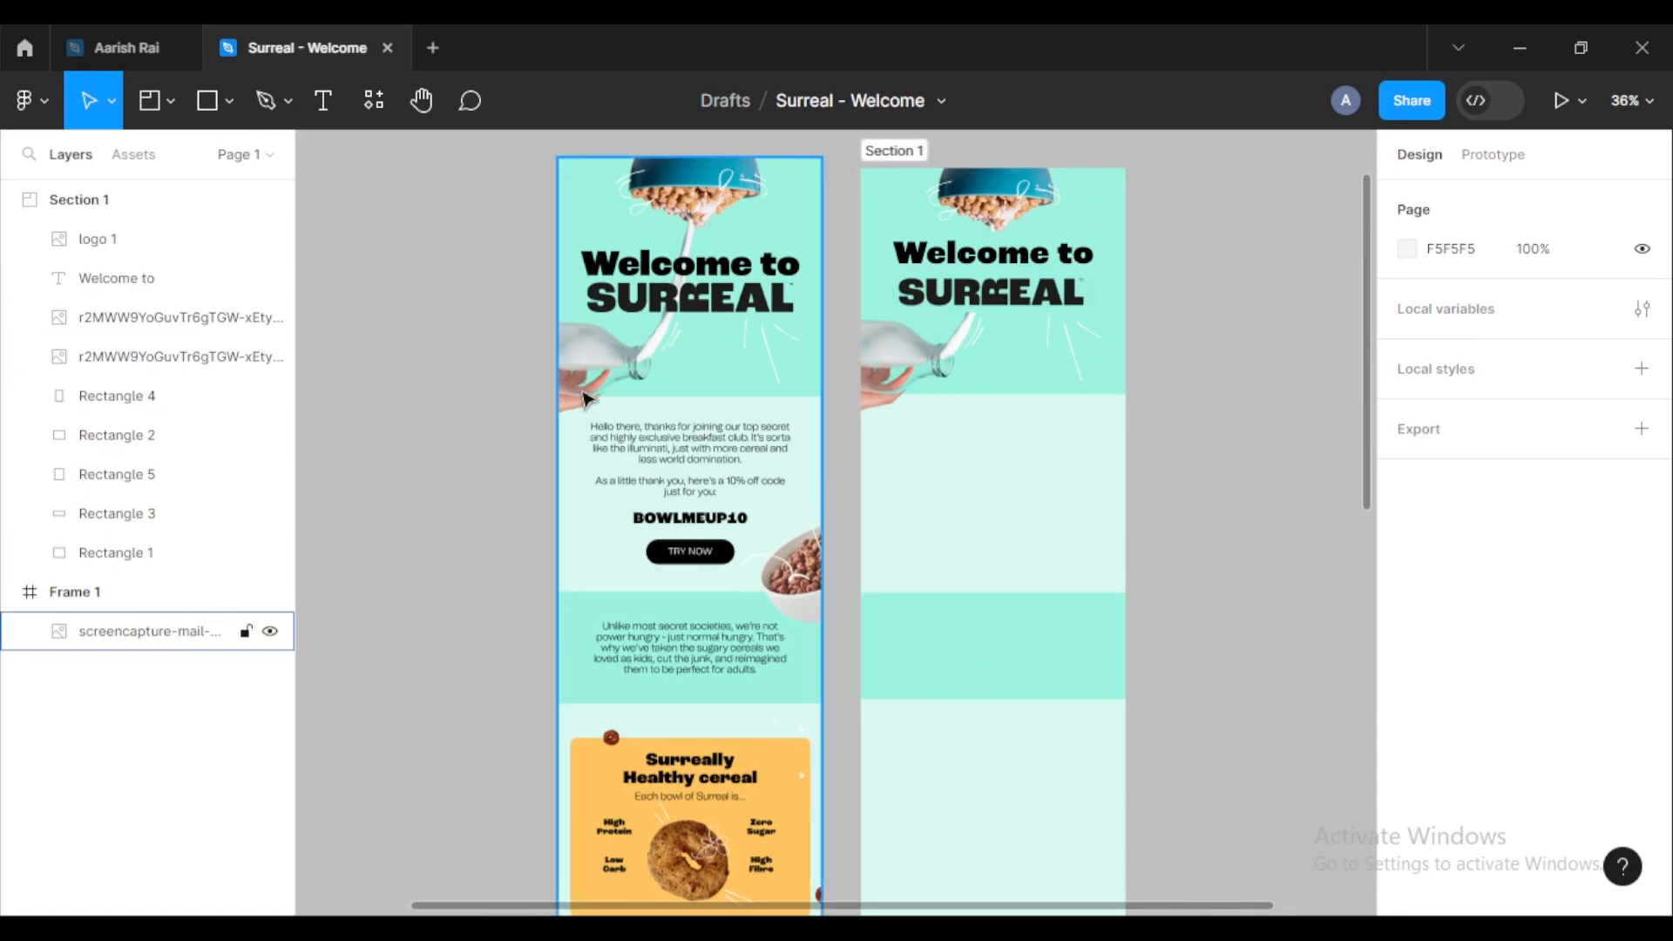
scroll(881, 515, "down", 1)
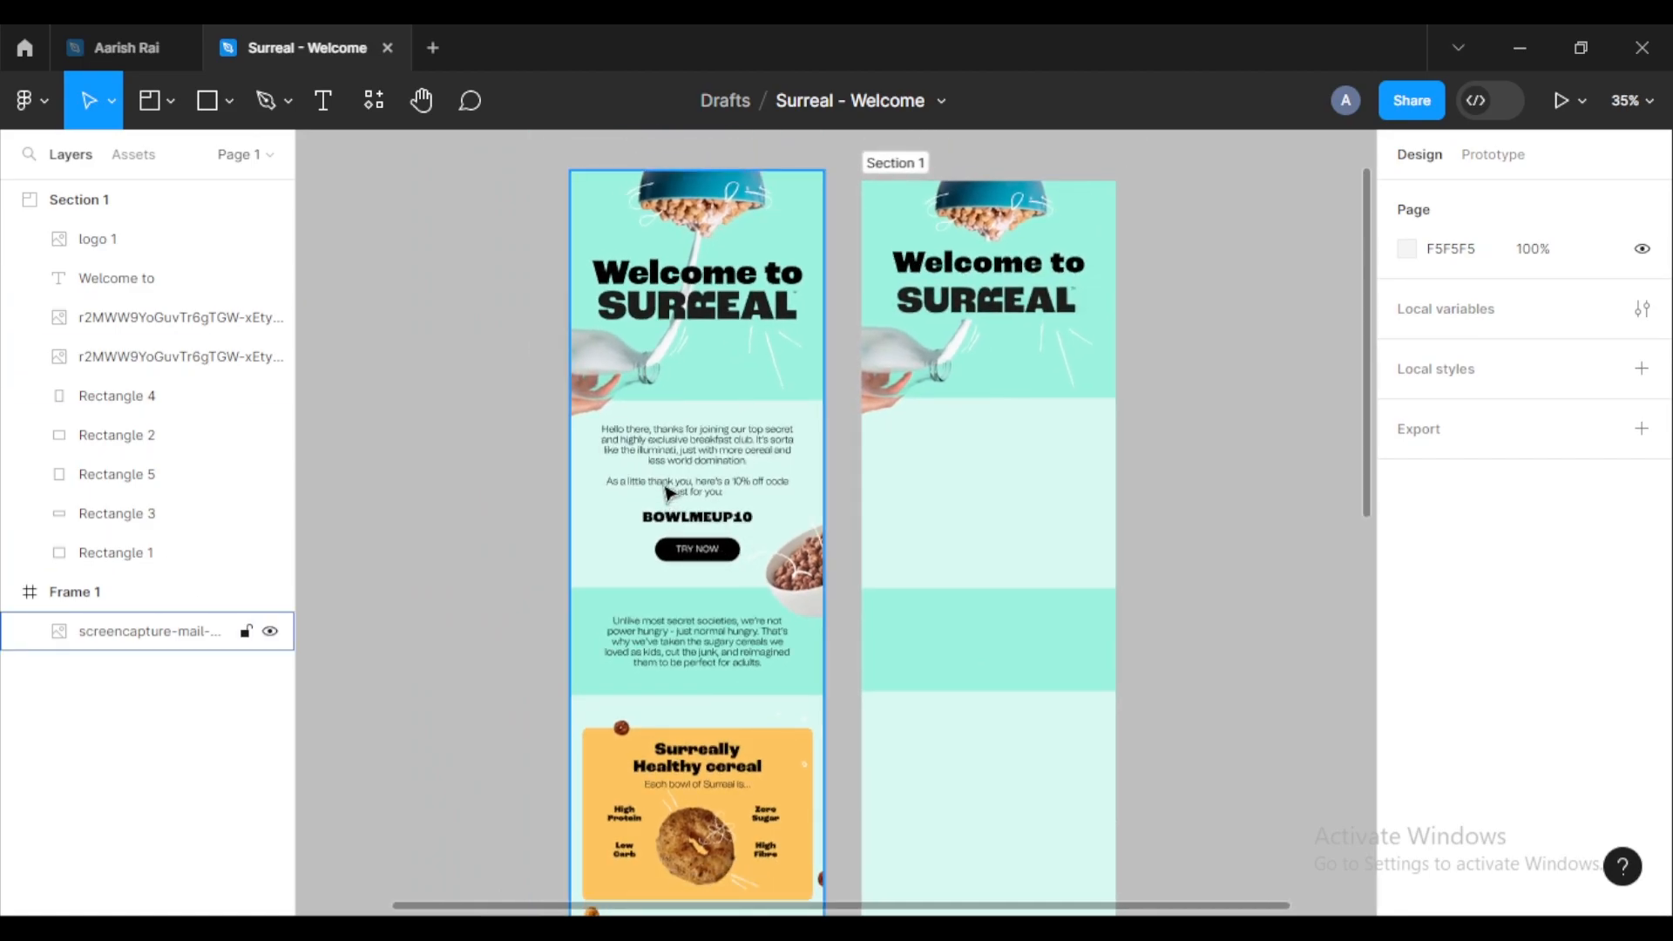
scroll(723, 449, "up", 5)
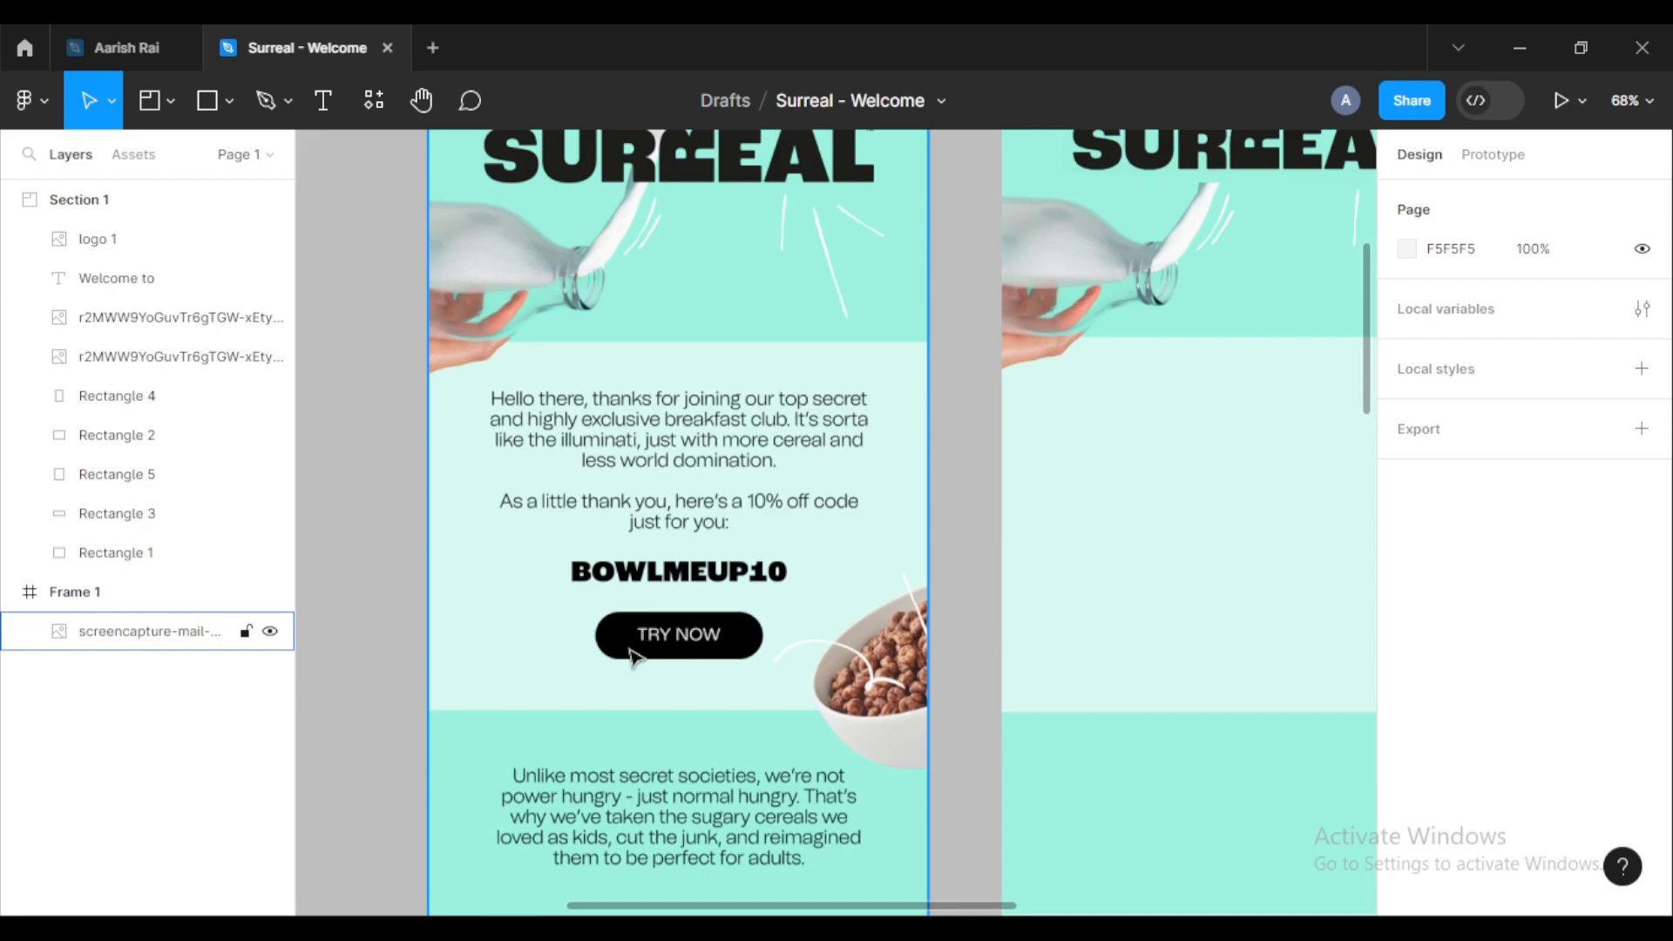
scroll(639, 655, "down", 1)
scroll(598, 454, "down", 3)
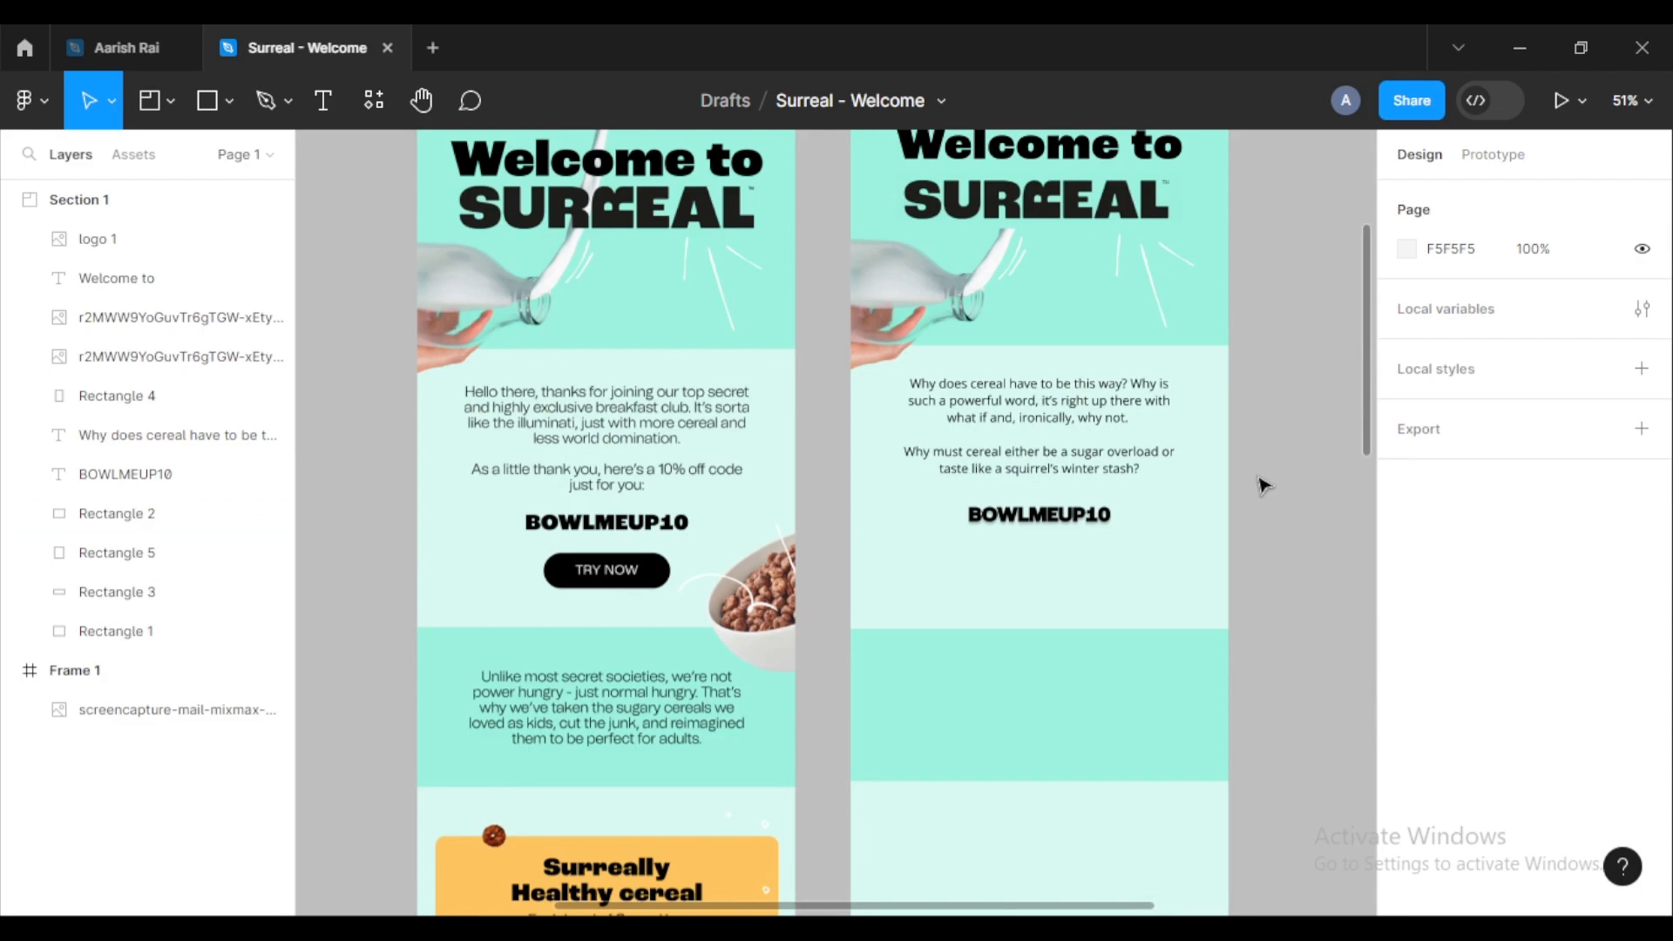
scroll(1222, 505, "up", 3)
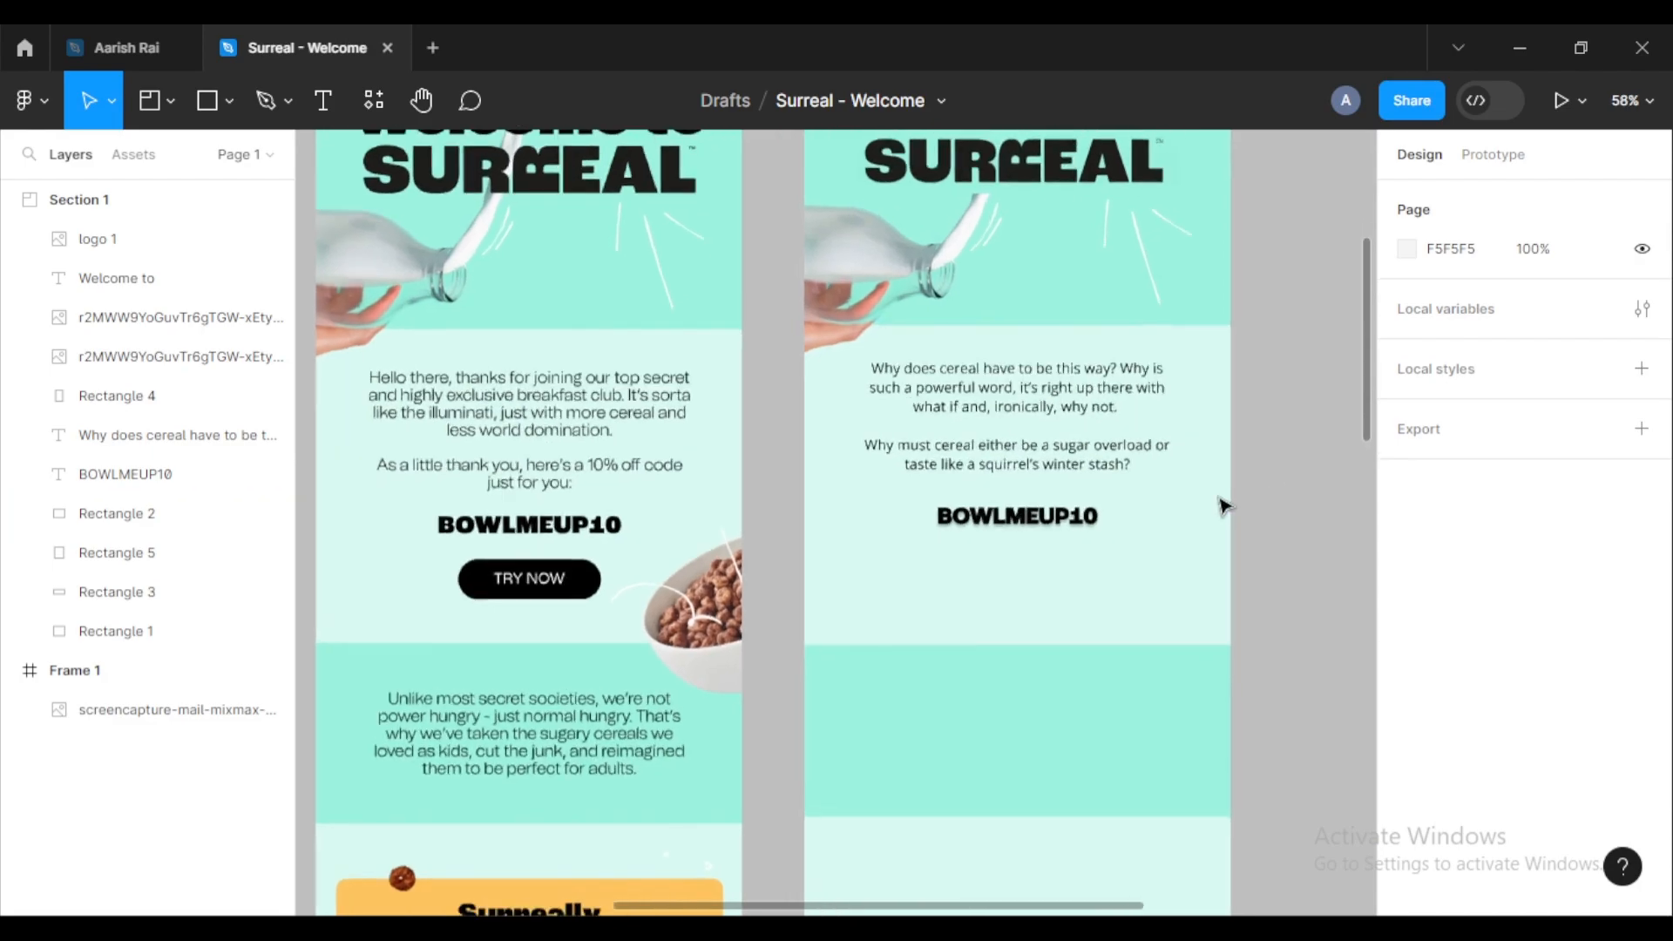
scroll(934, 500, "left", 2)
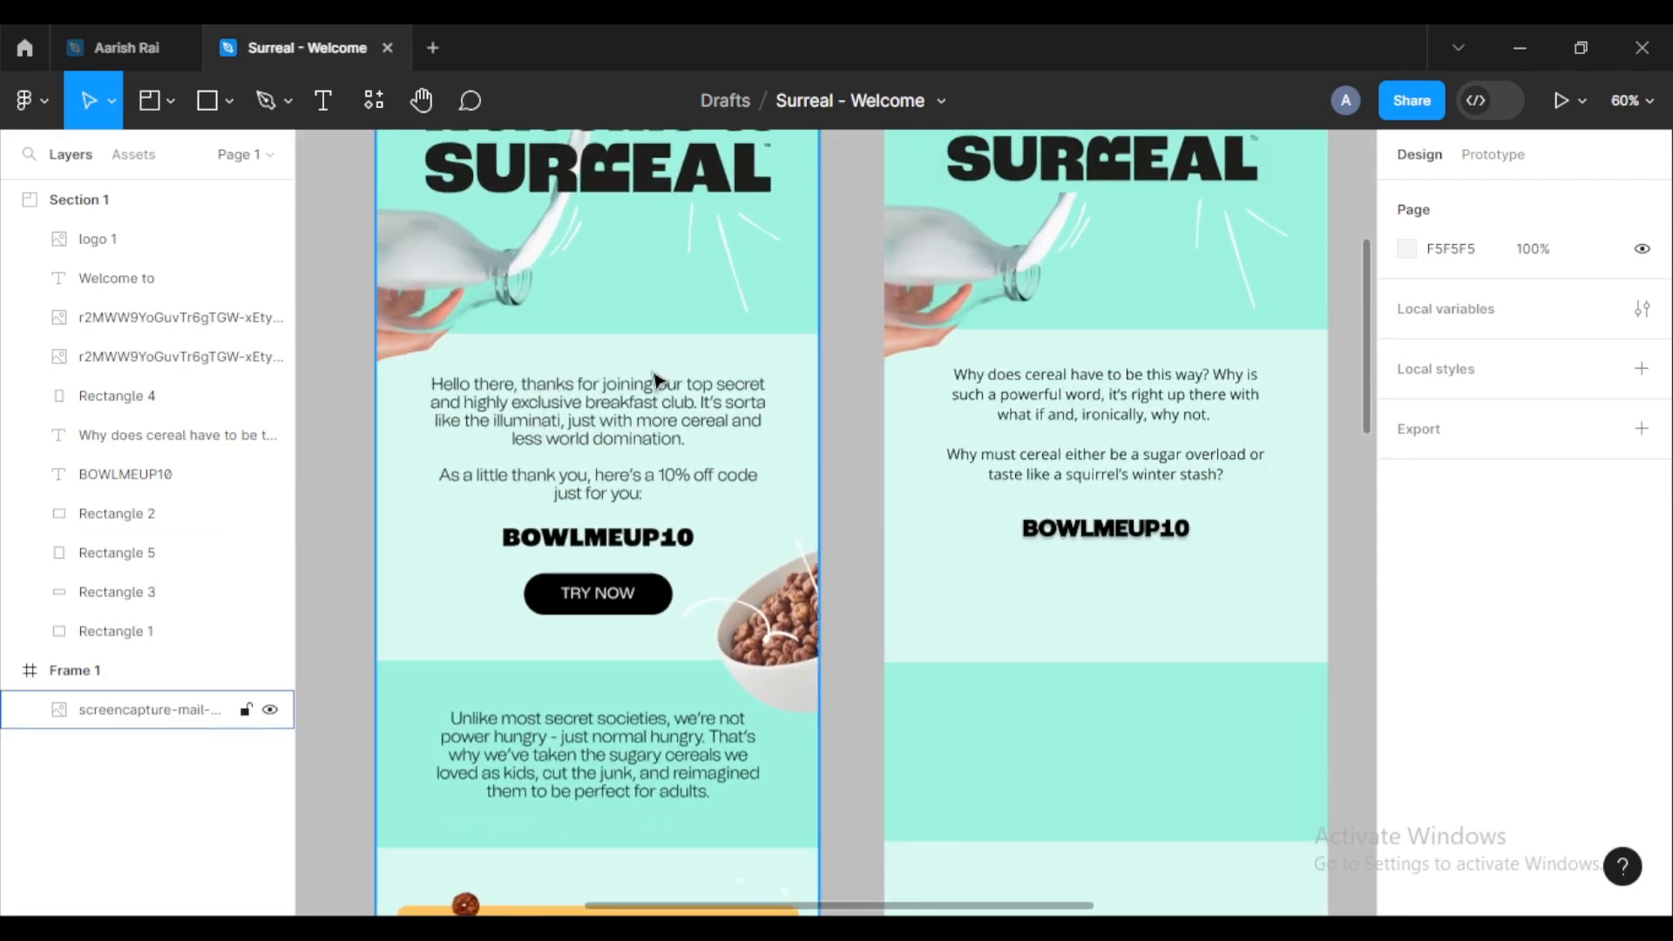
scroll(1105, 478, "up", 2)
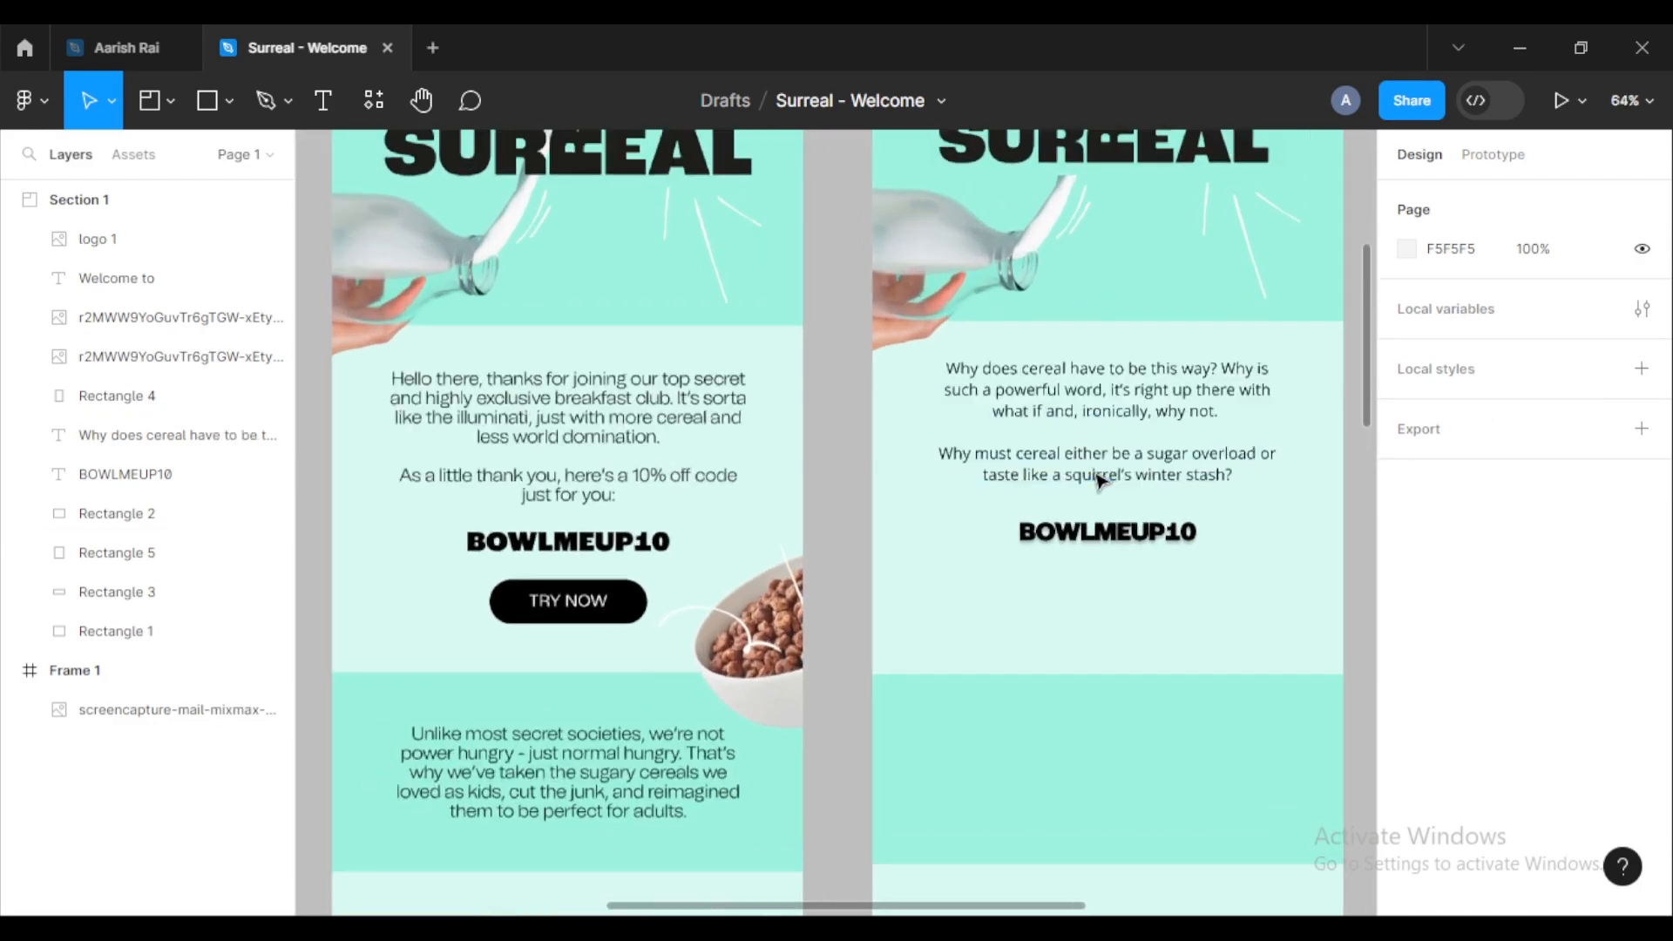
scroll(1109, 377, "down", 3)
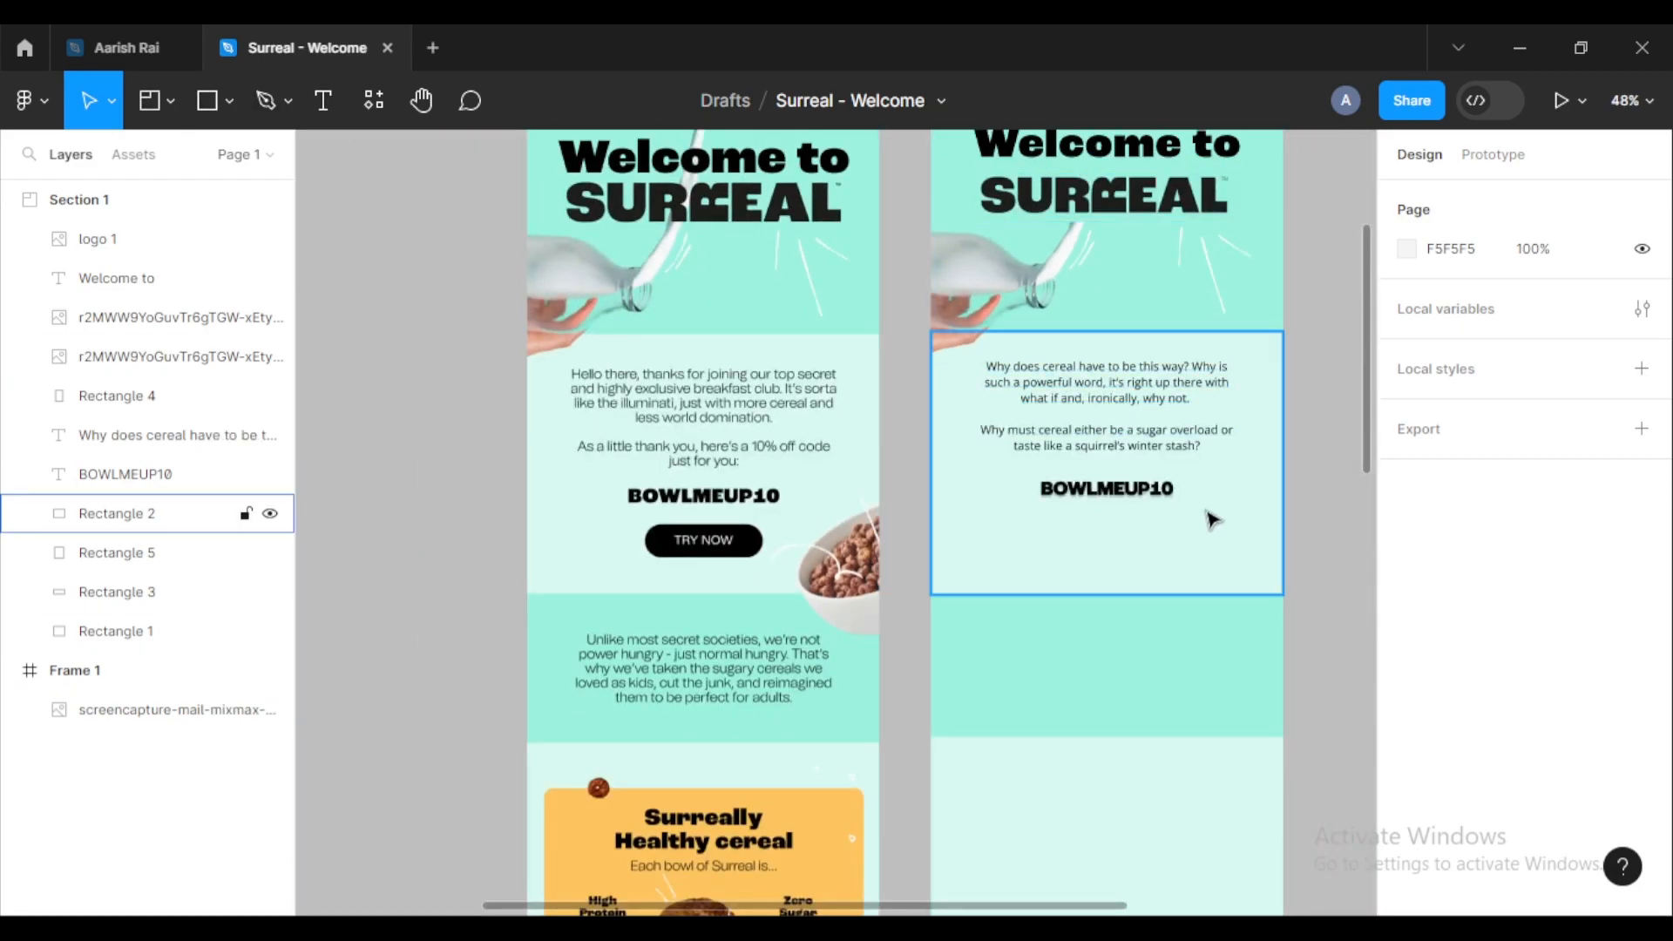
scroll(1105, 490, "up", 2)
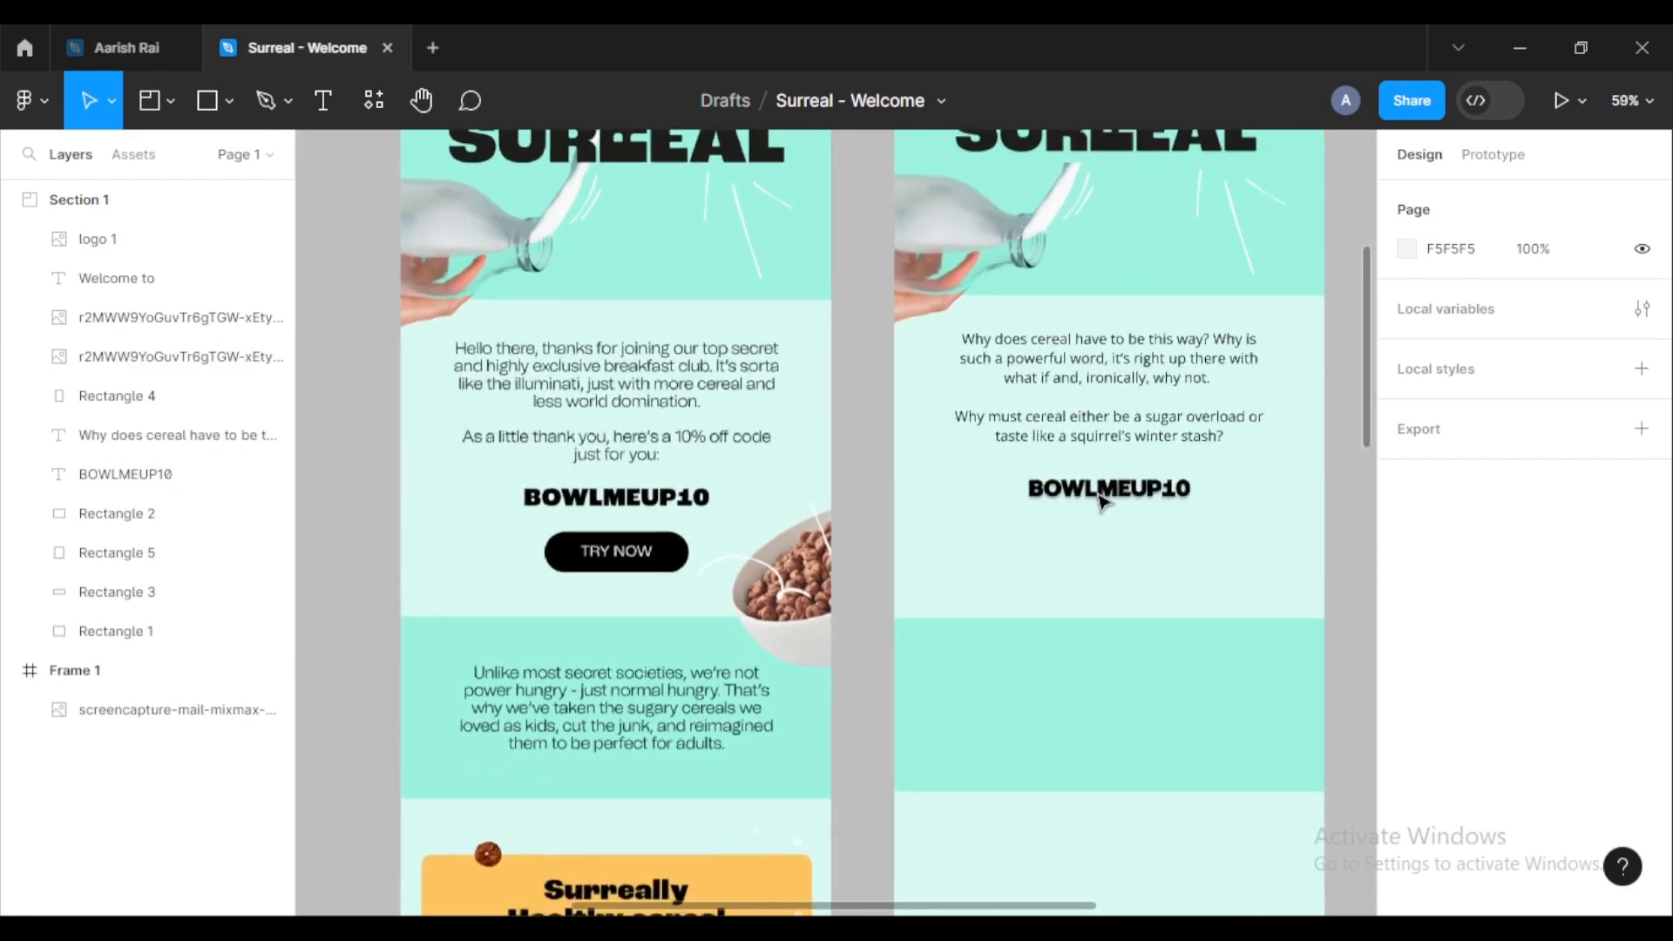
Step: Switch to Word to review the email copy and font sizes in Document1, and return to Figma
left_click(475, 929)
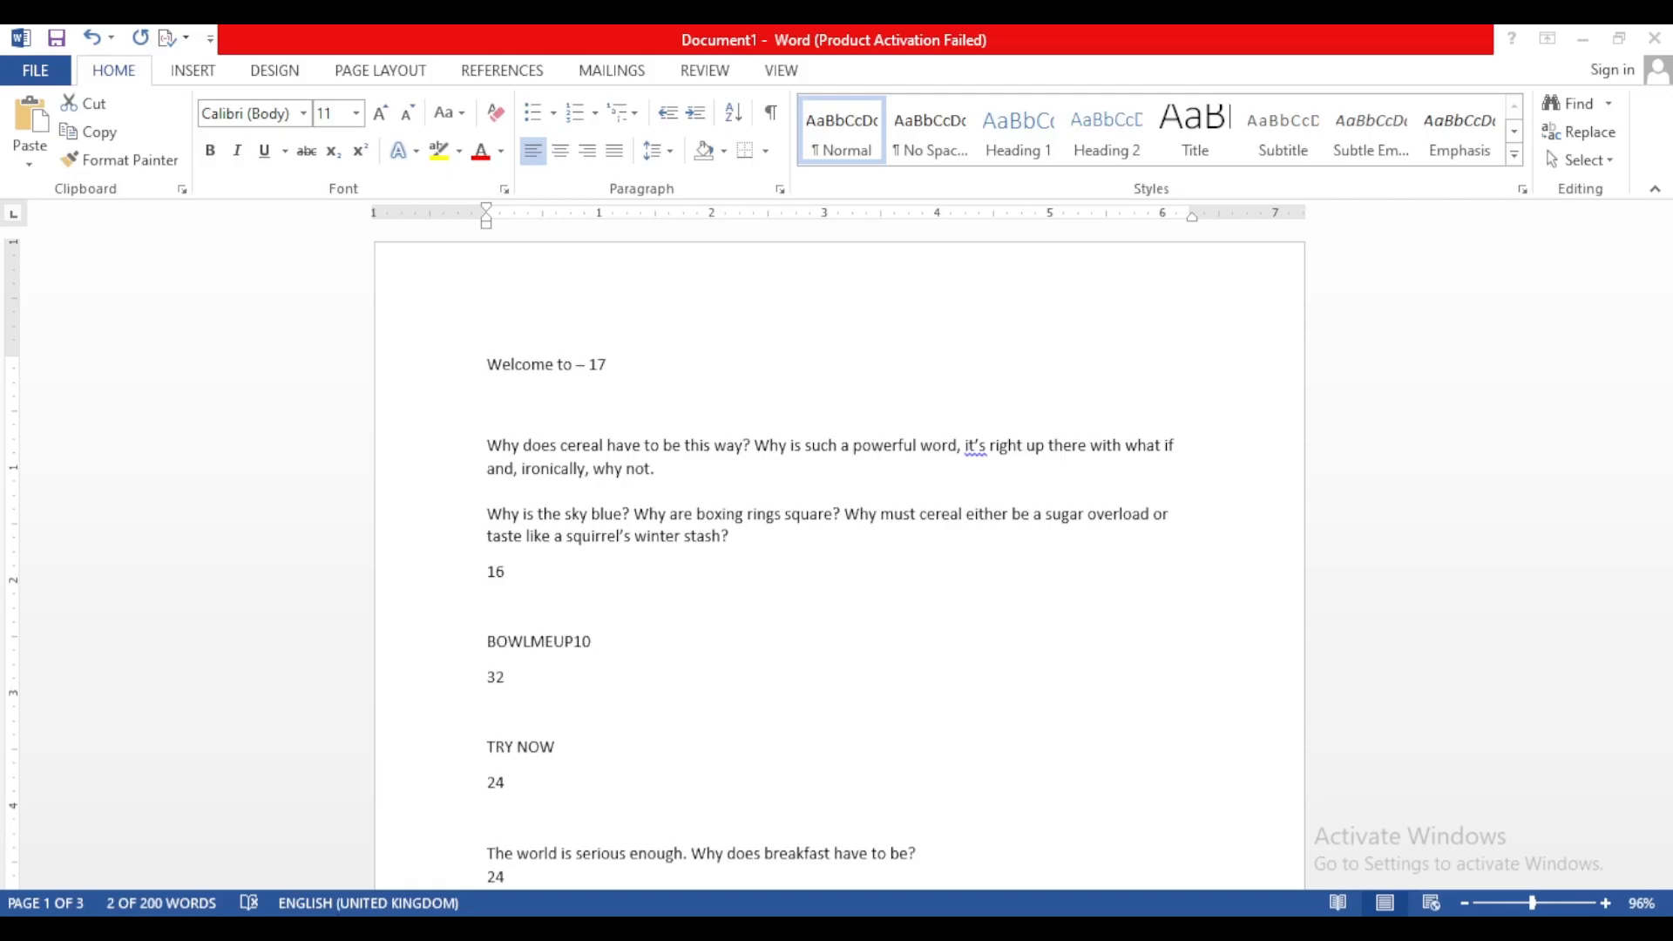
scroll(475, 470, "down", 2)
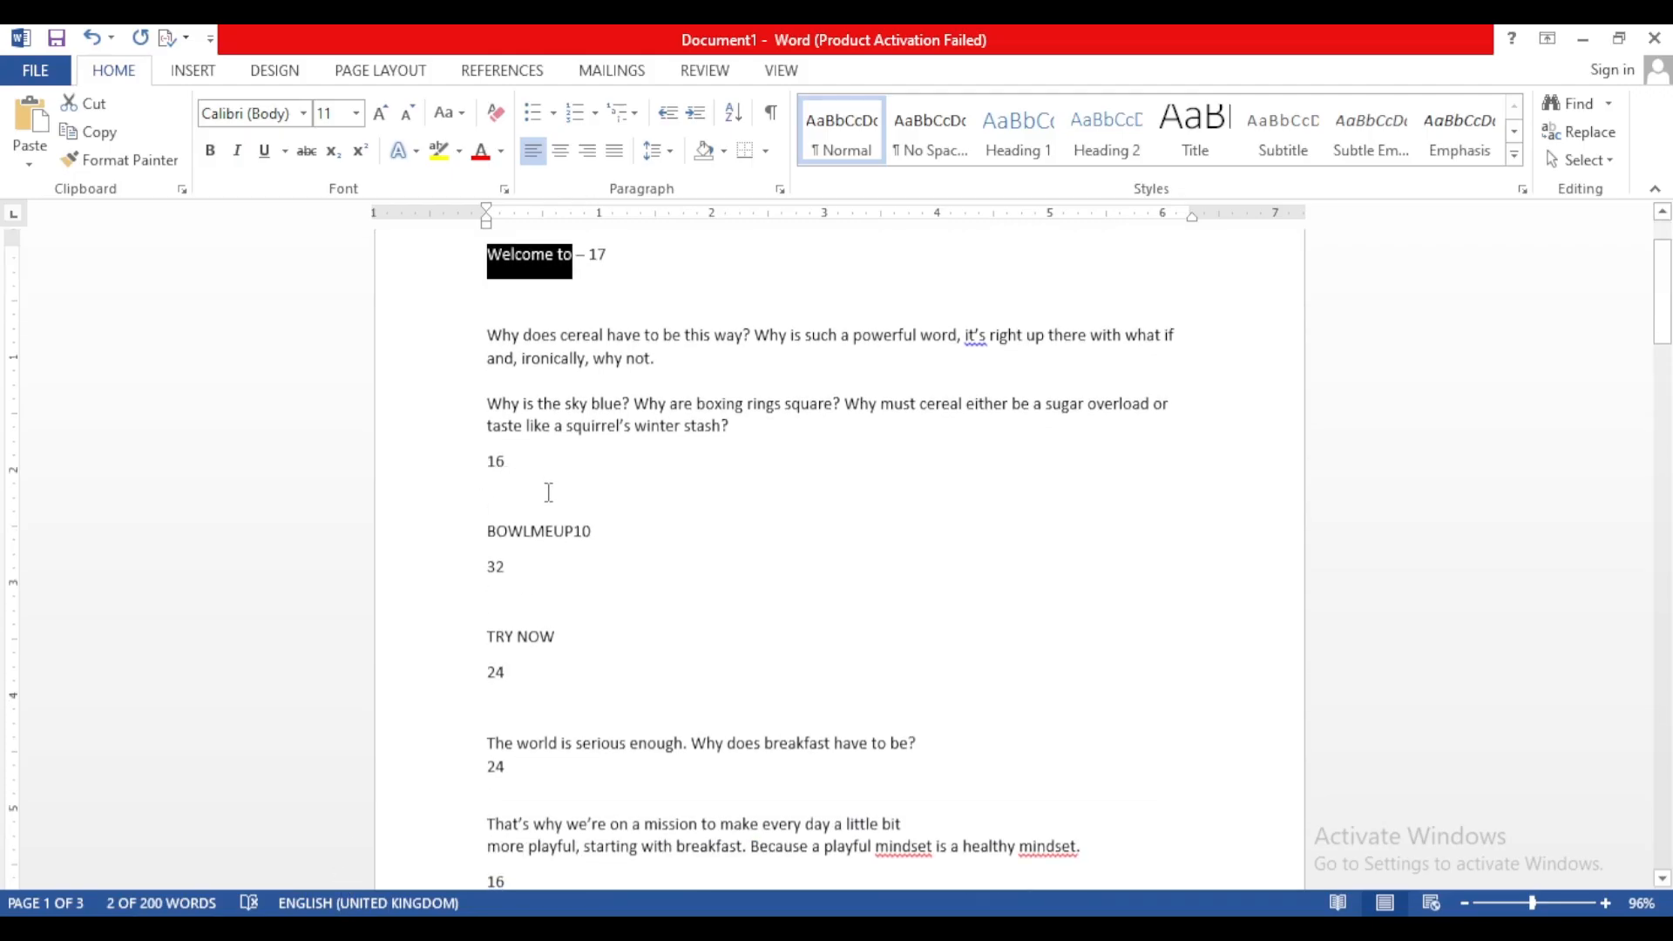
scroll(549, 493, "up", 2)
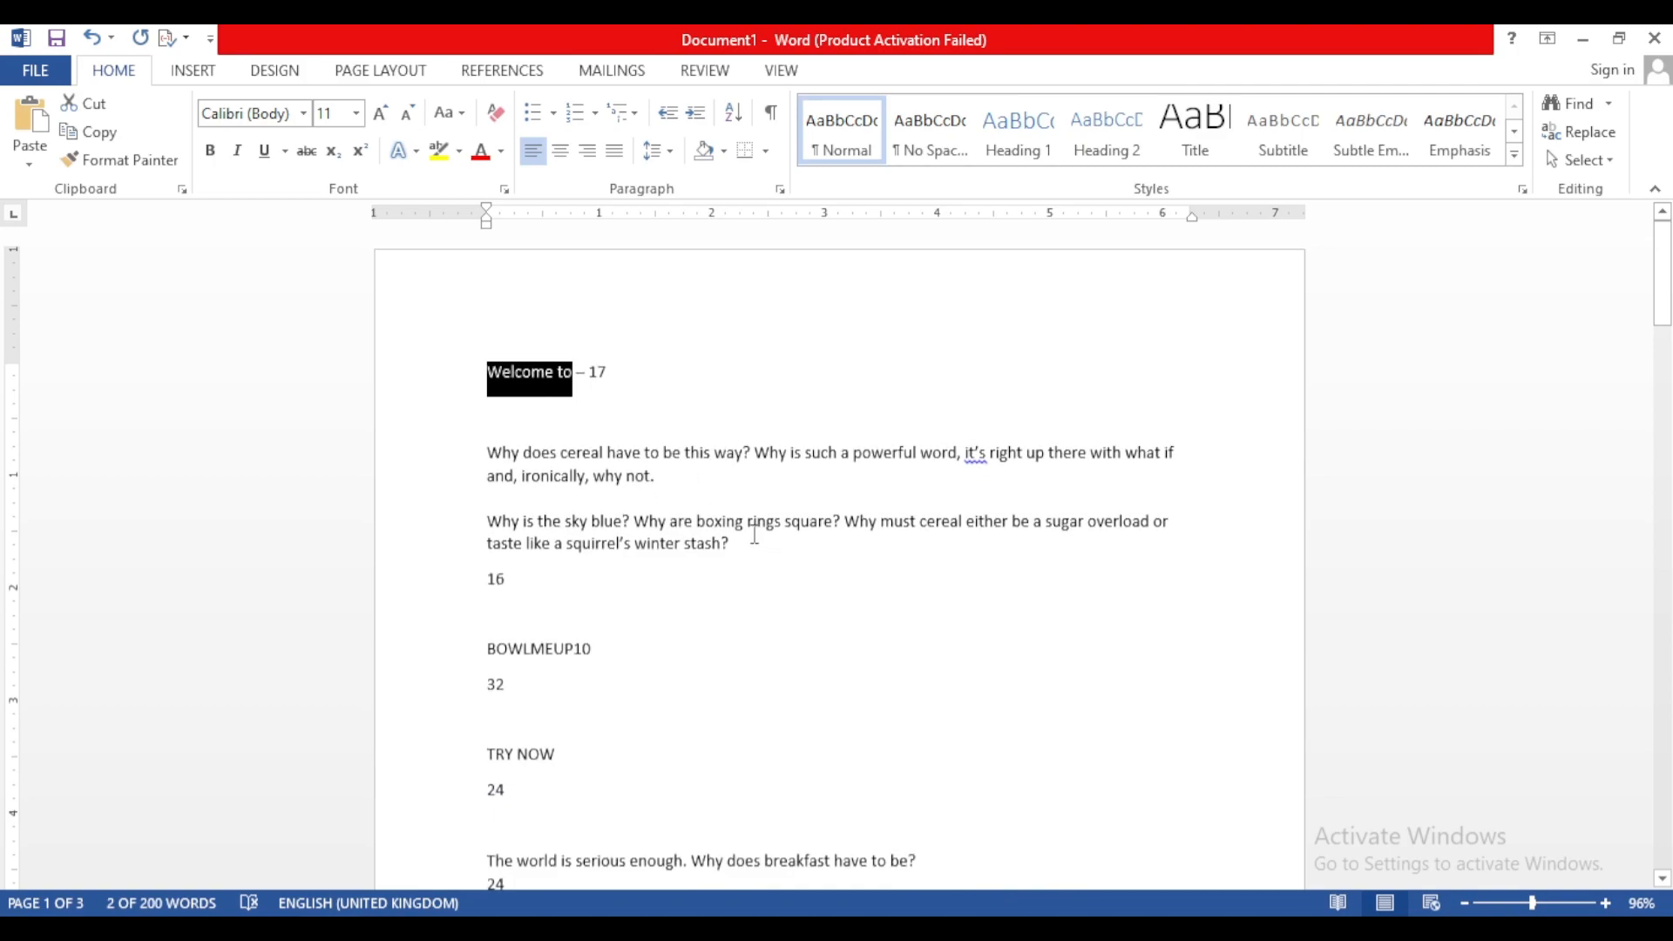
key("alt+Tab")
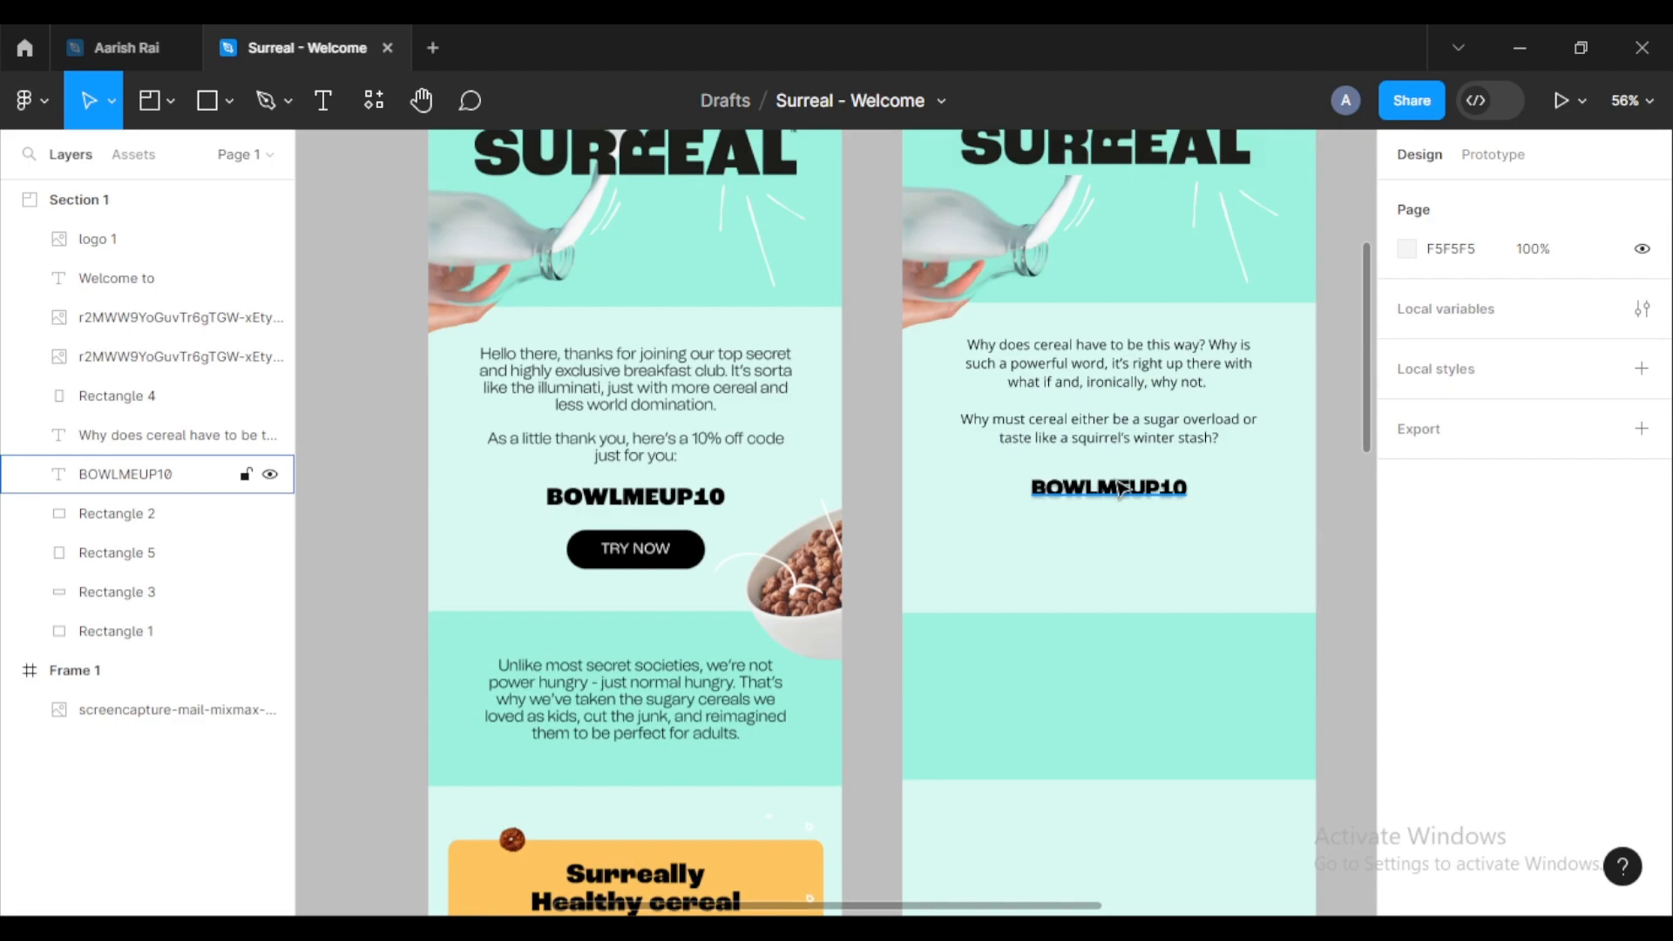
Step: Inspect the text properties of the intro paragraph and compare its placement with the reference
scroll(1137, 501, "up", 3)
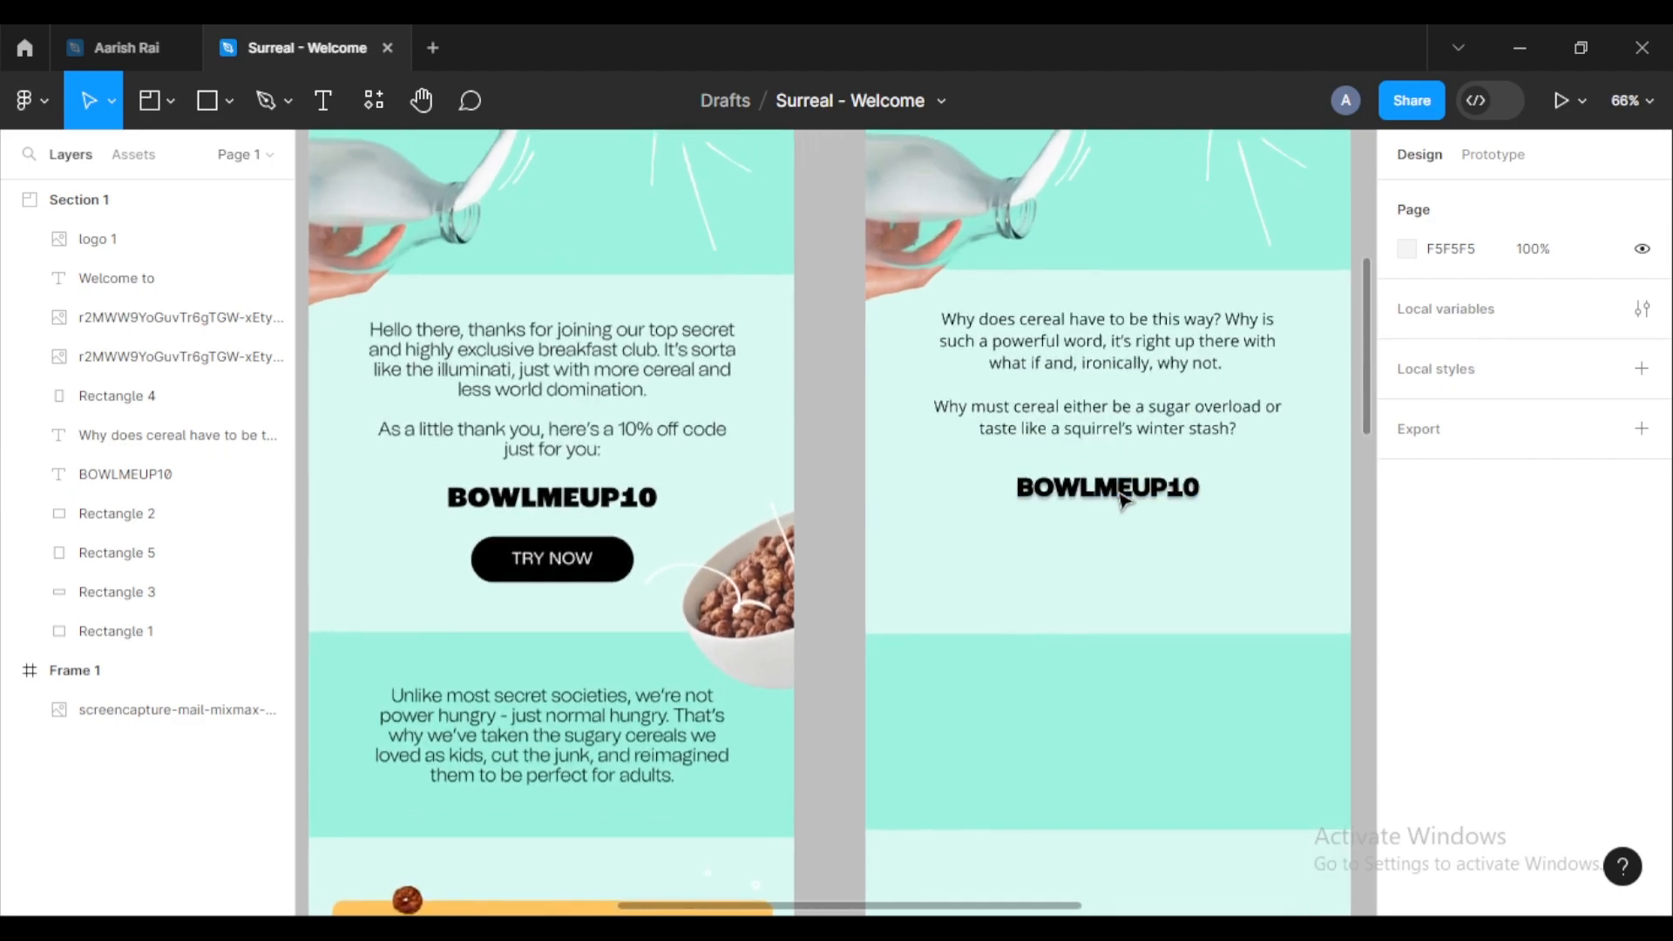
triple_click(1046, 360)
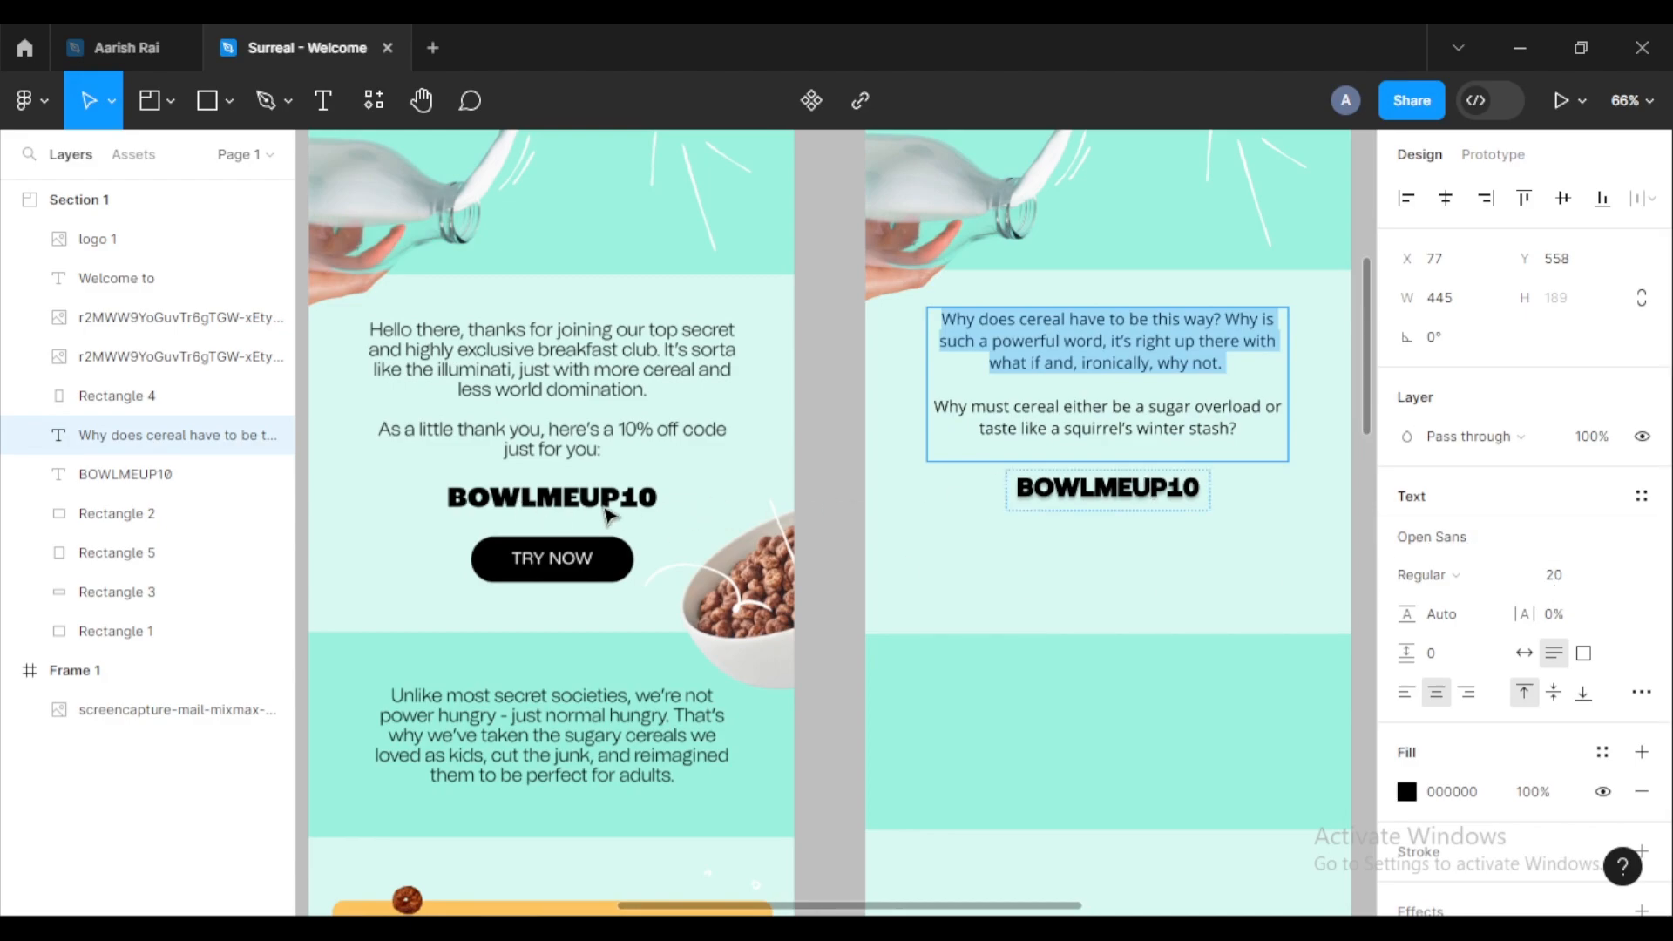
scroll(593, 501, "up", 6)
scroll(1114, 575, "down", 4)
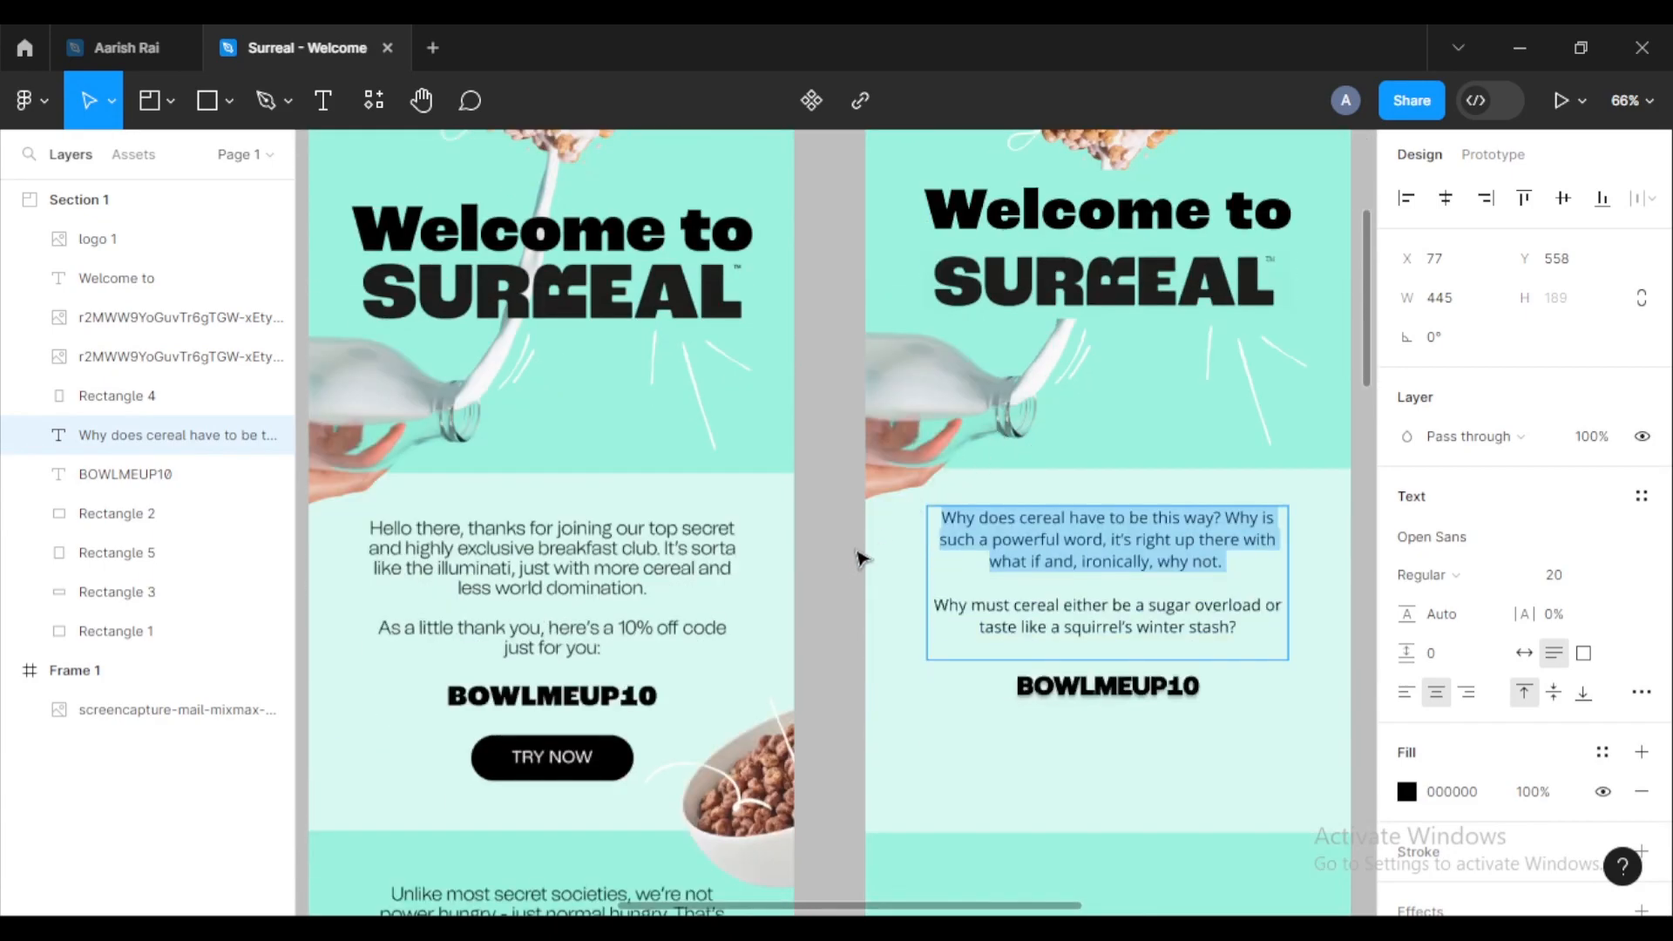
scroll(867, 546, "down", 1)
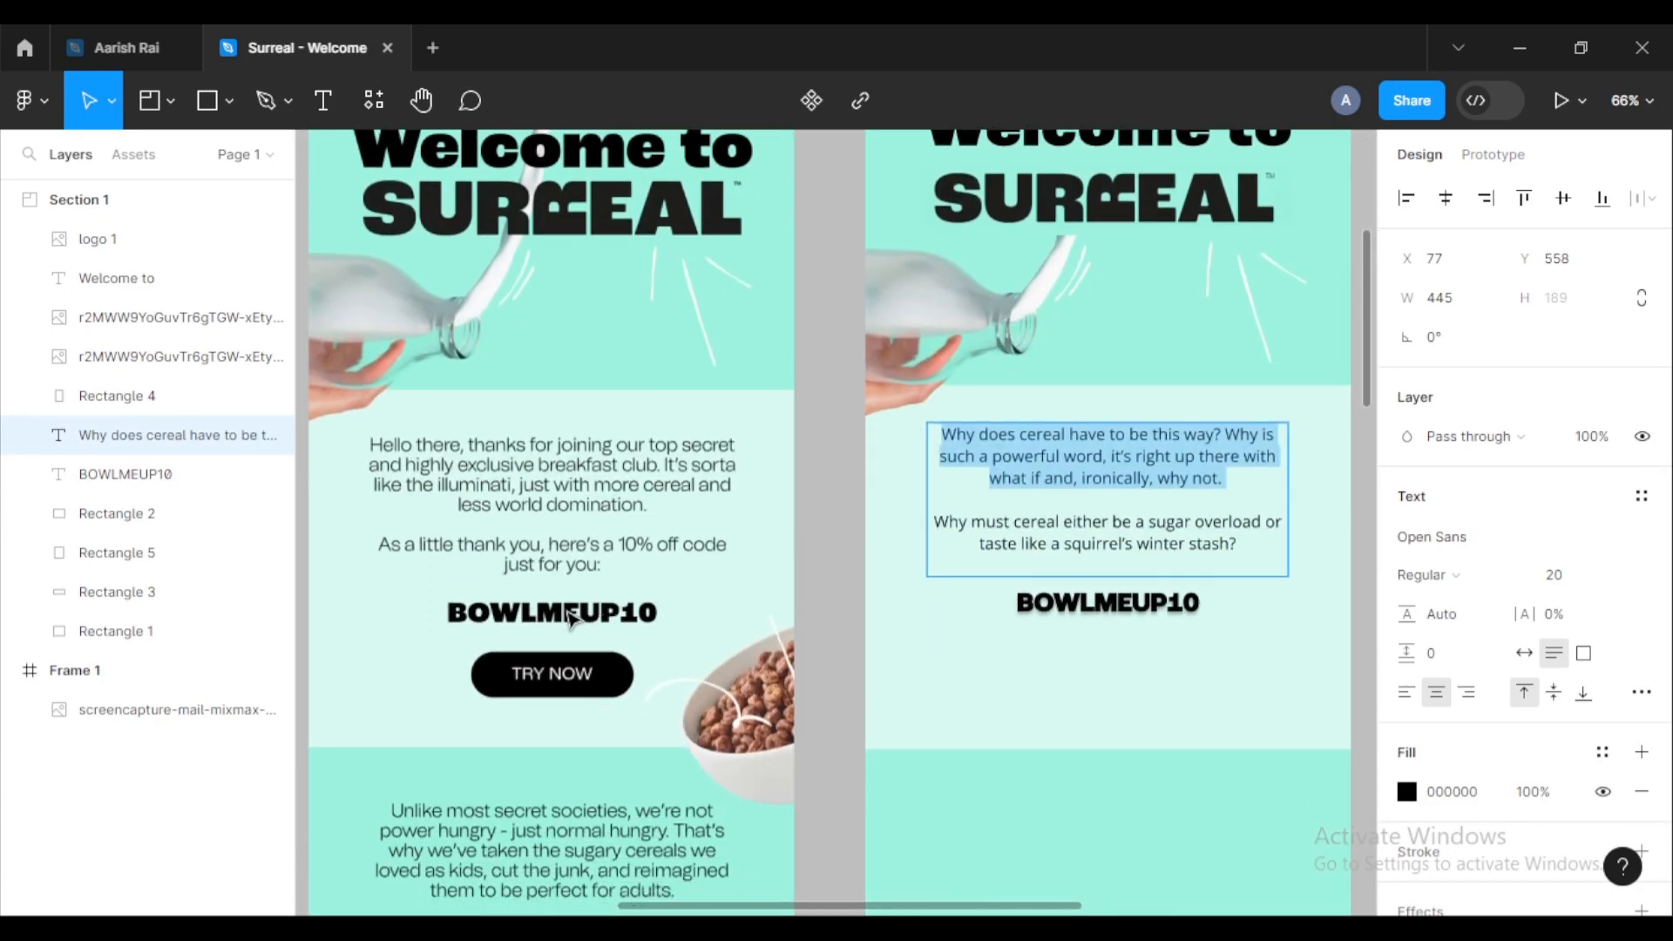
Step: Inspect the font, size and spacing of the BOWLMEUP10 code text and deselect it
double_click(1109, 610)
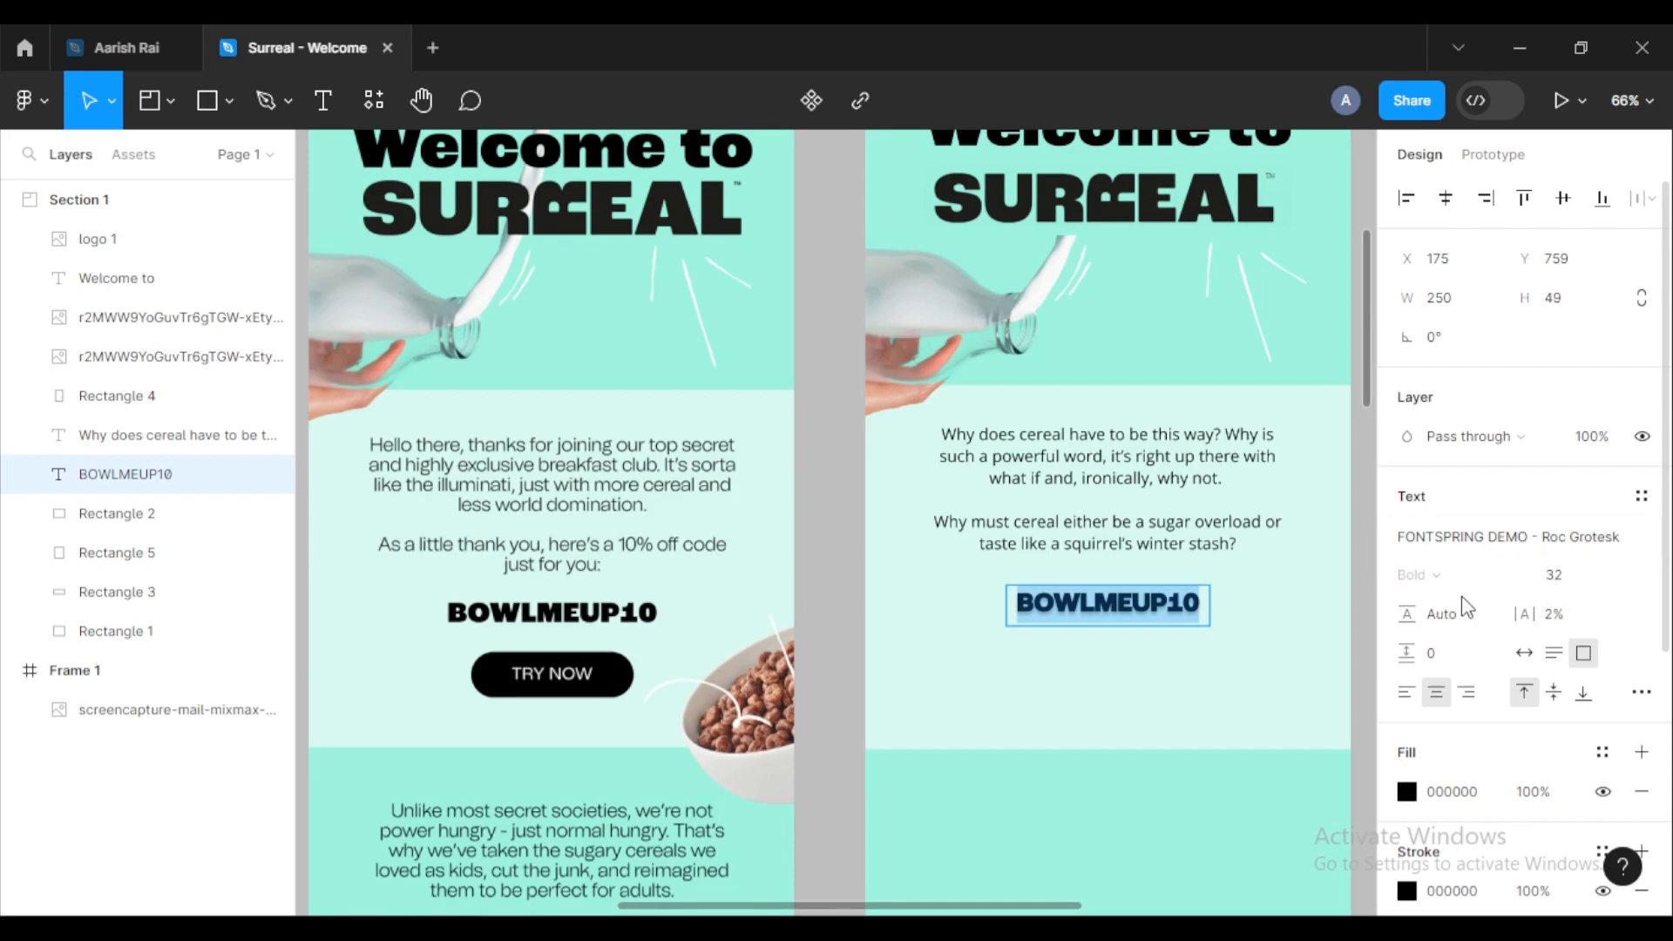
key("Escape")
scroll(1270, 643, "down", 2)
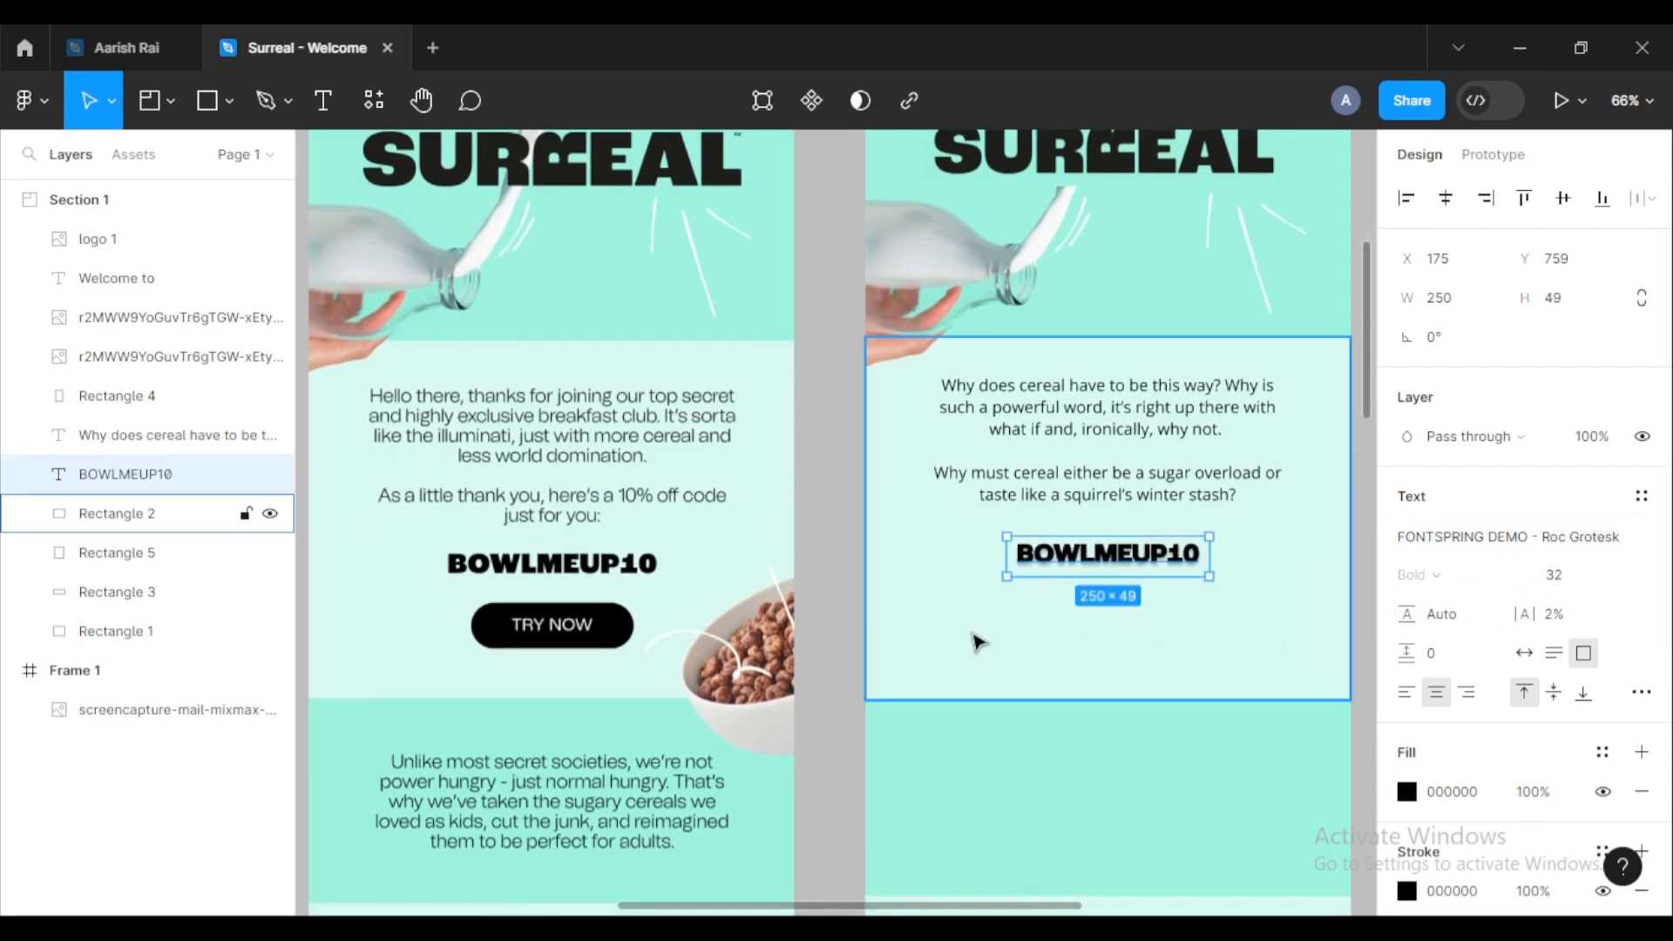
left_click(826, 642)
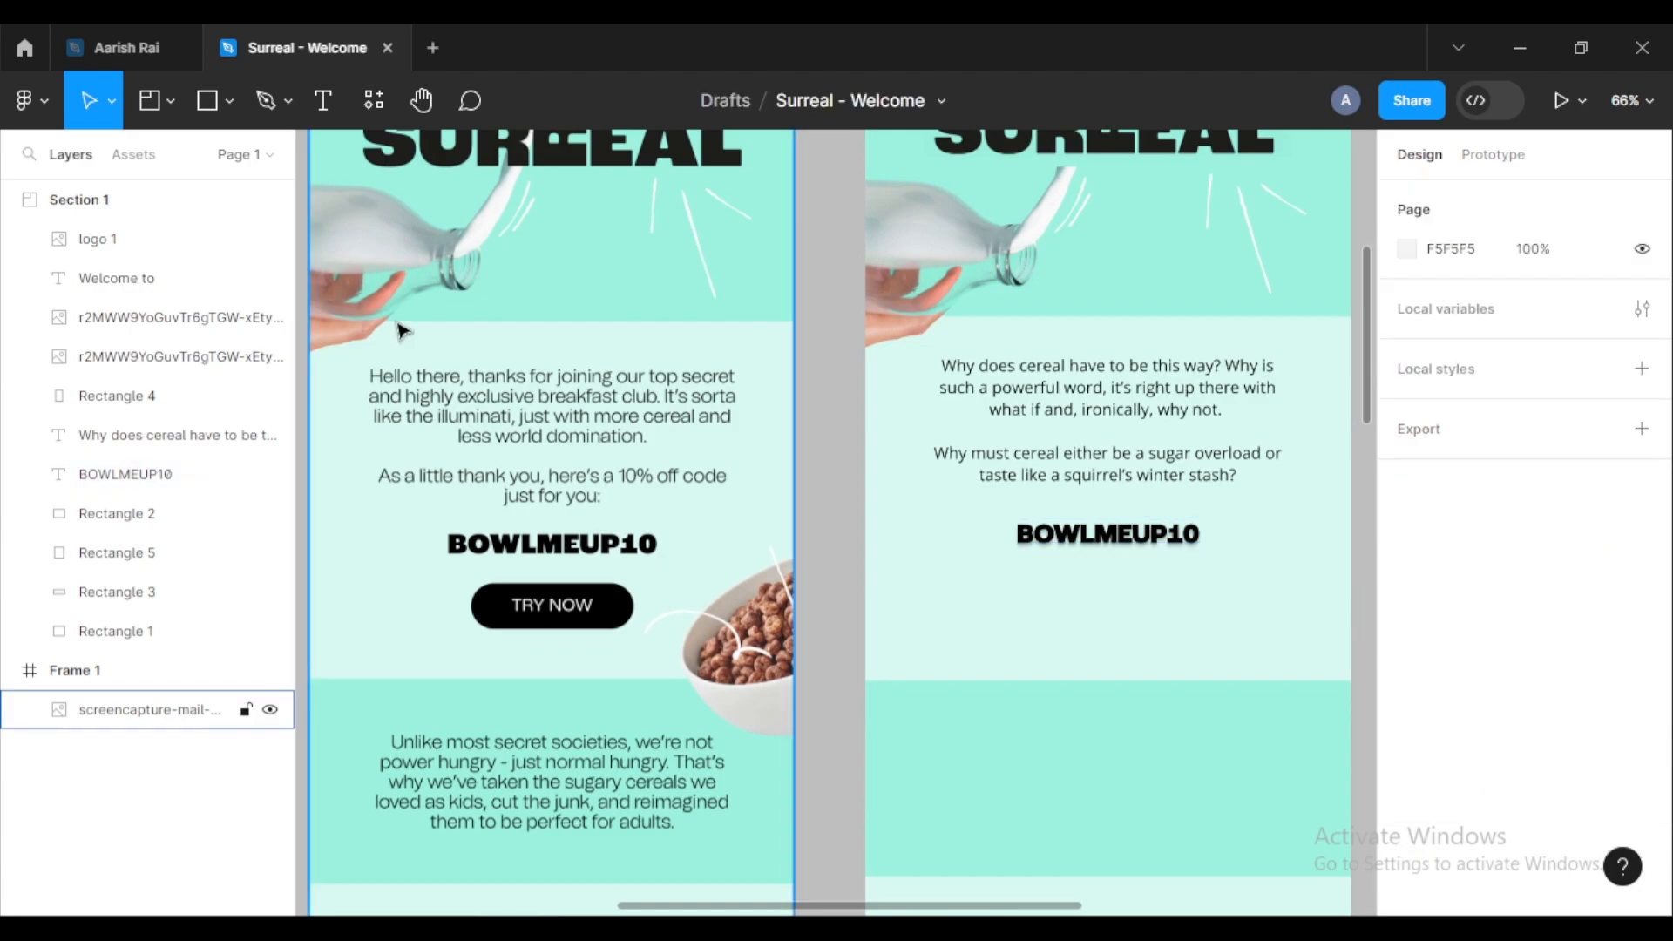
left_click(230, 101)
left_click(192, 162)
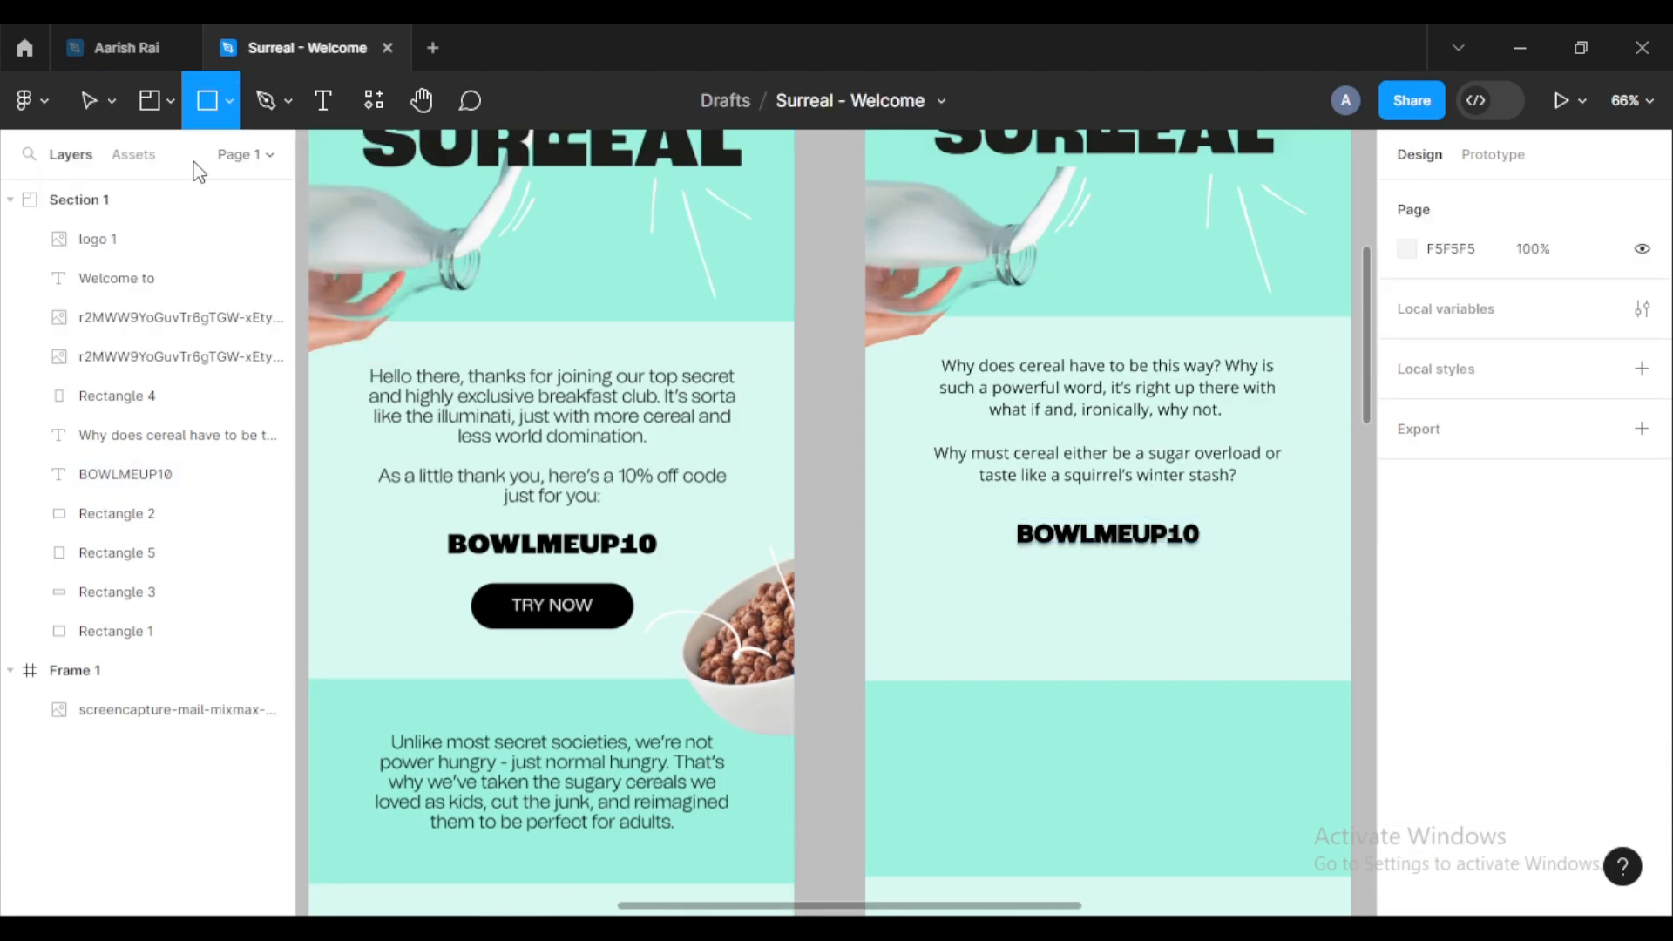
scroll(1069, 599, "up", 1)
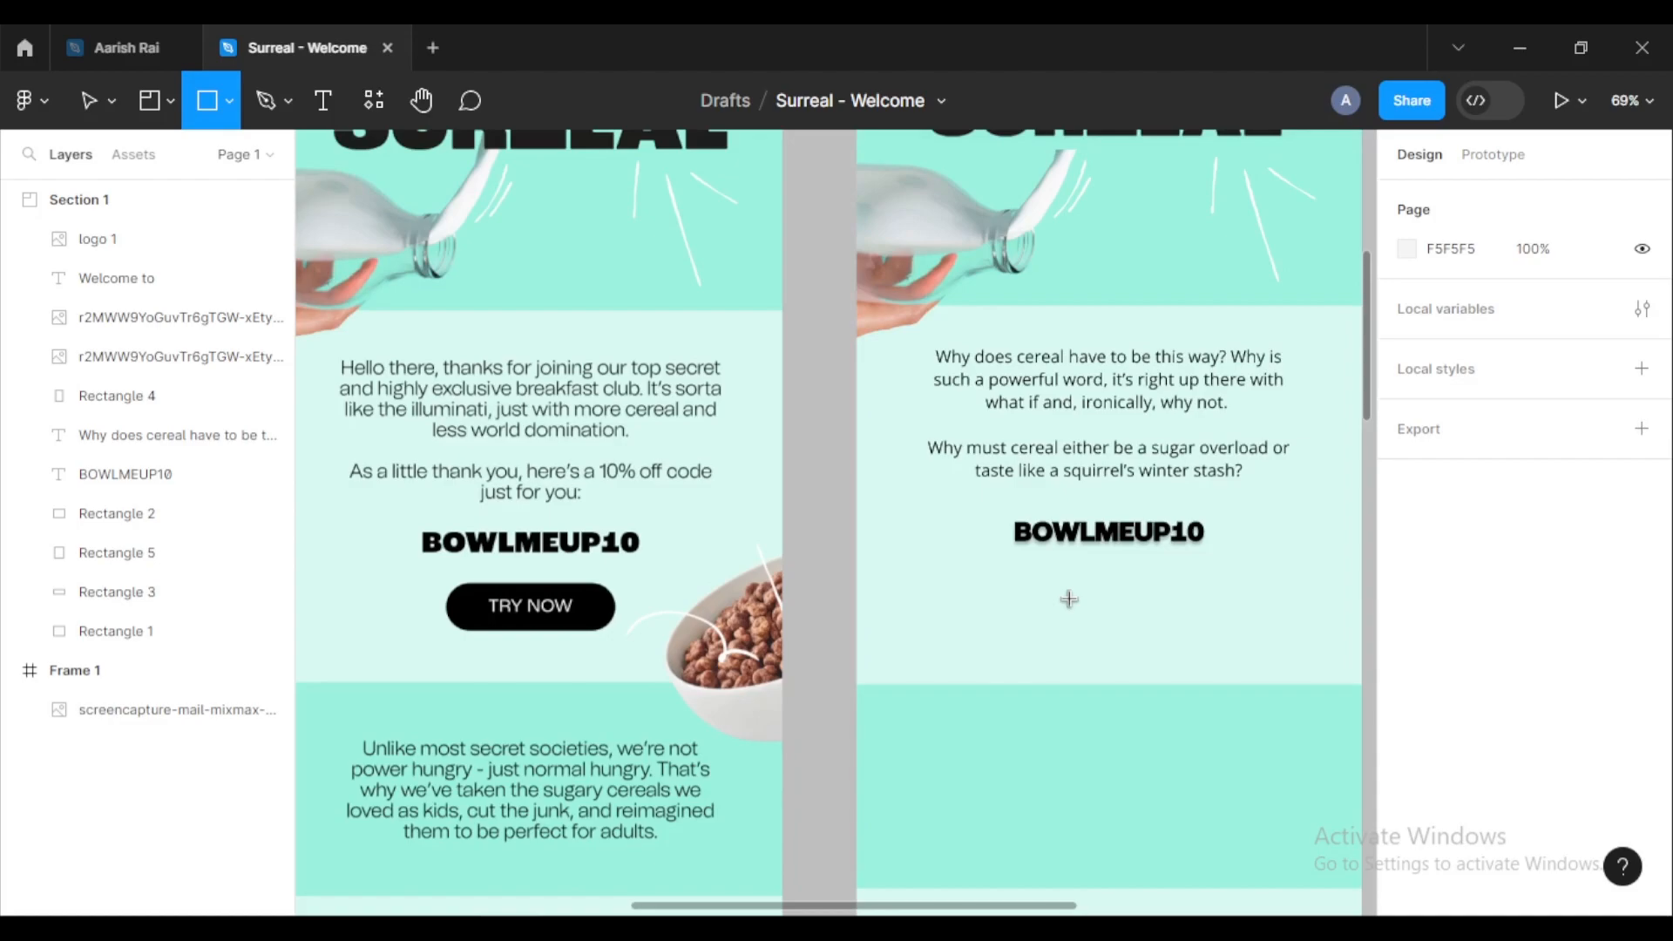
left_click_drag(1076, 585, 990, 511)
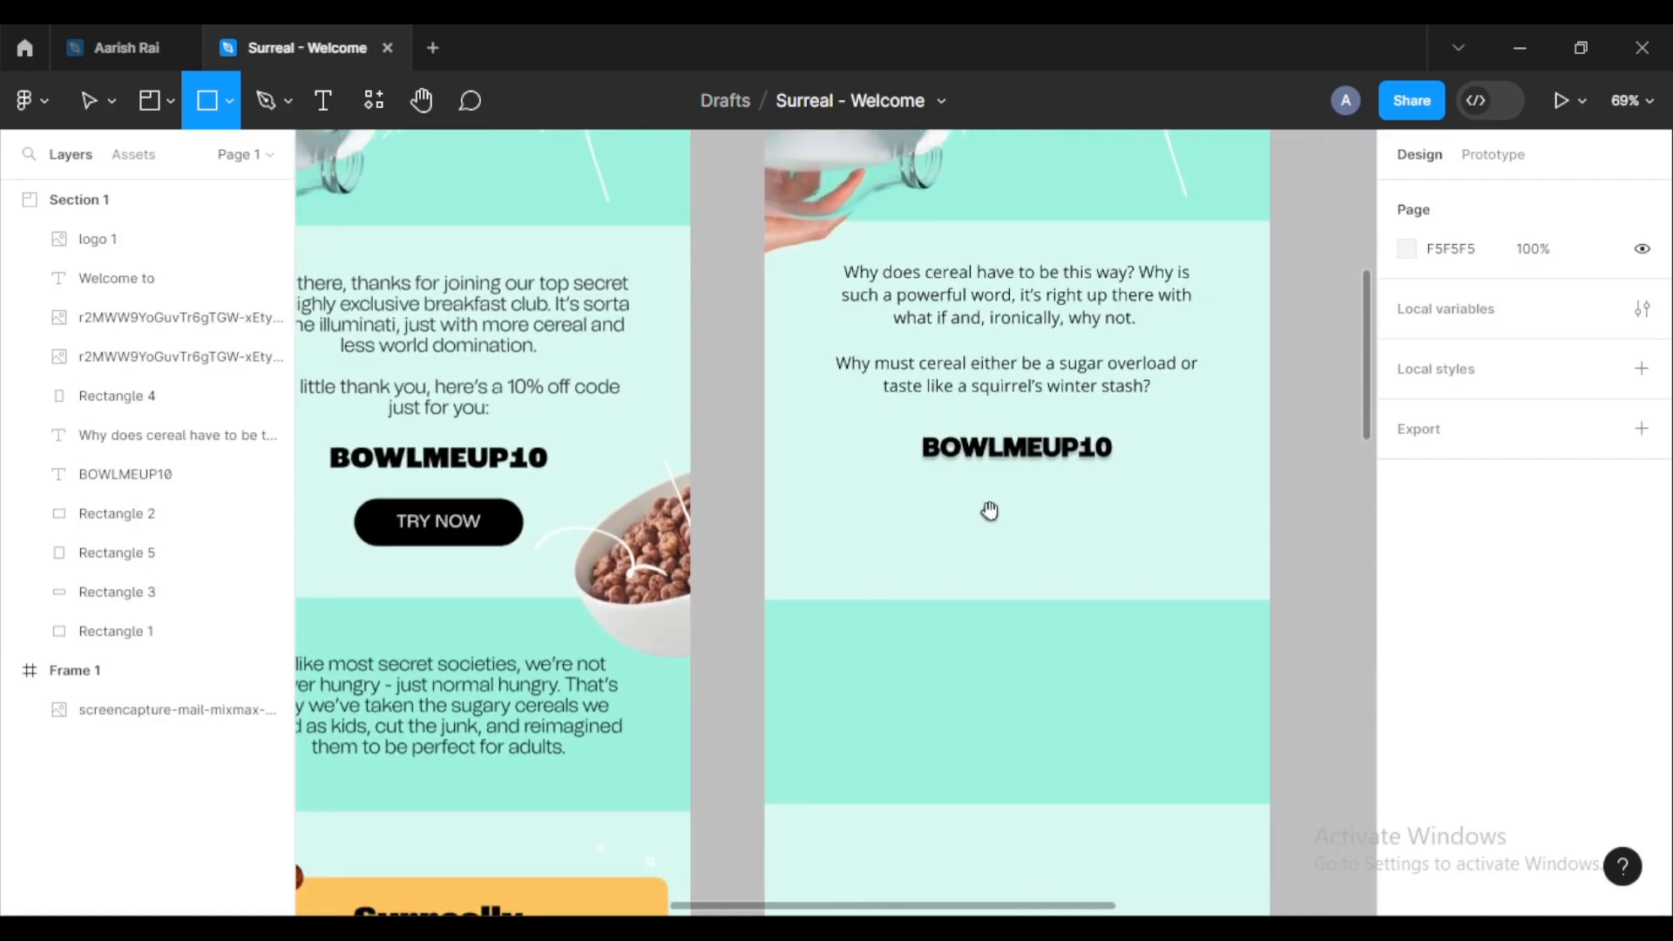
left_click(930, 514)
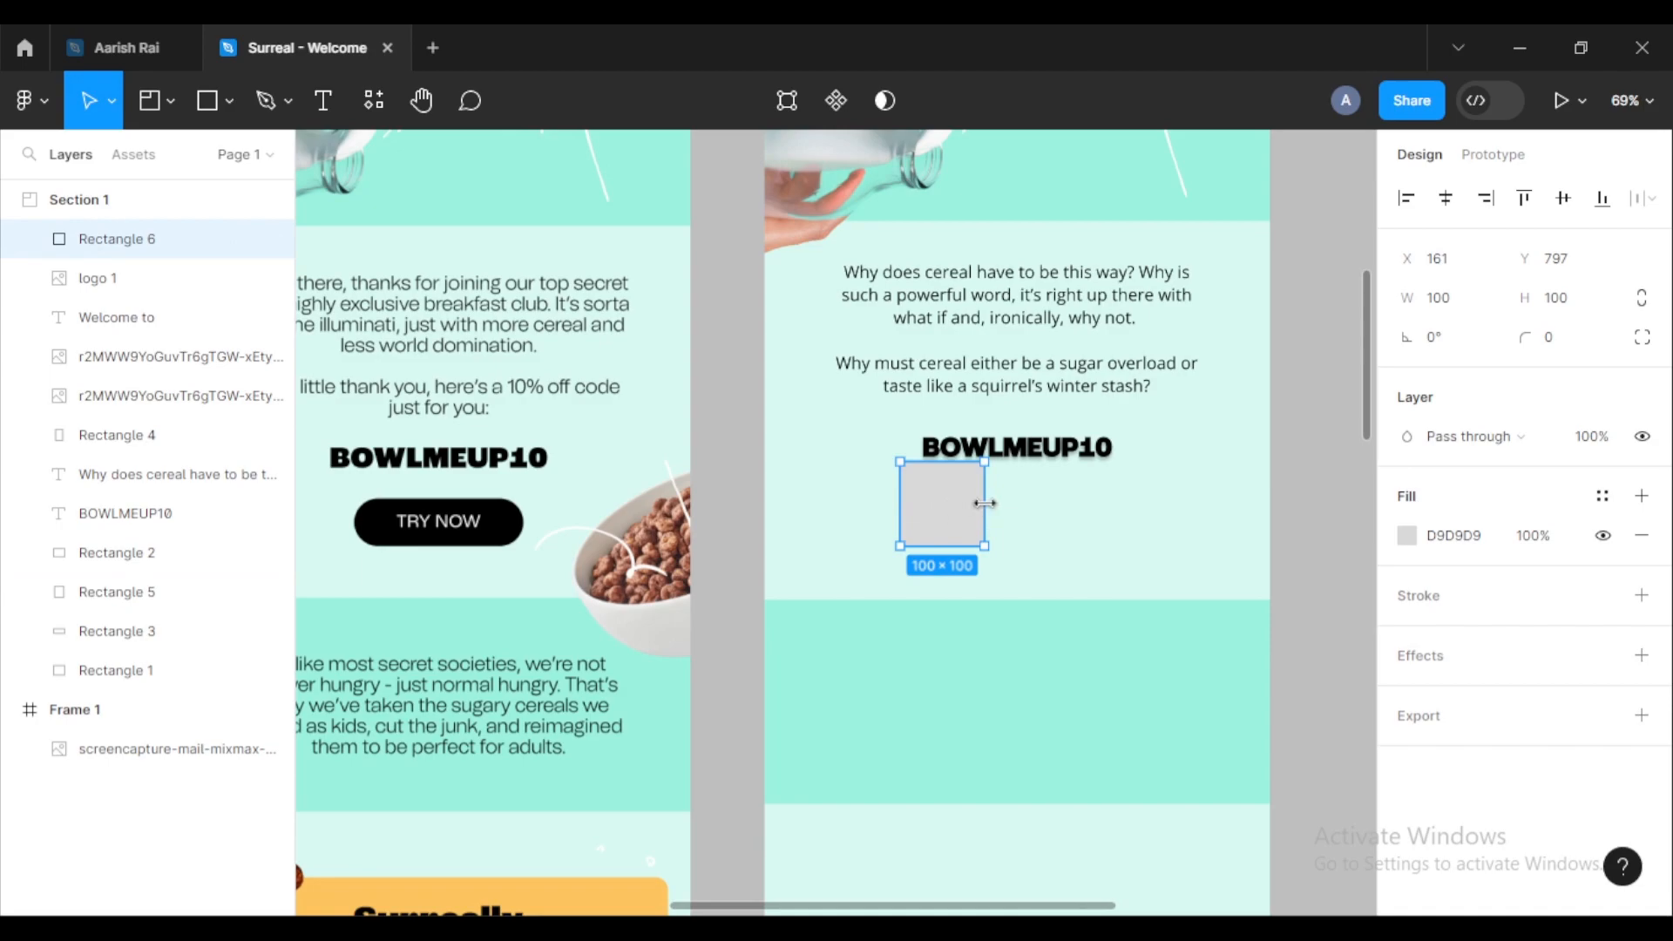
key("Delete")
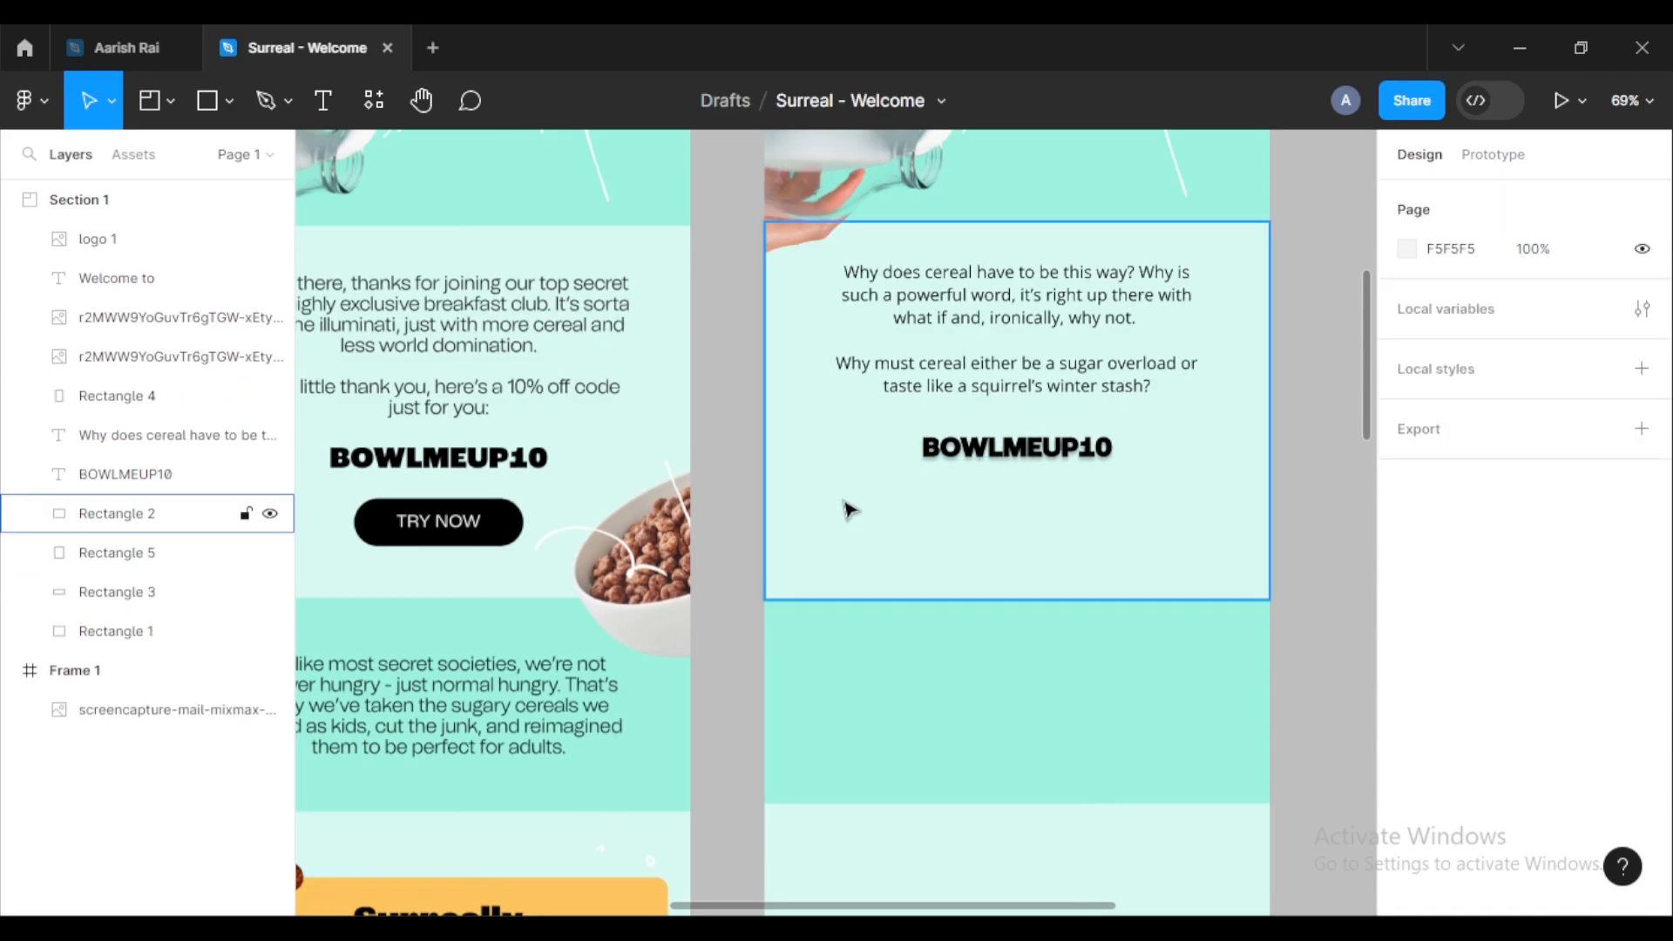
Step: Draw a 202 × 50 button rectangle below the BOWLMEUP10 code and centre it at X 199, Y 829
left_click(229, 101)
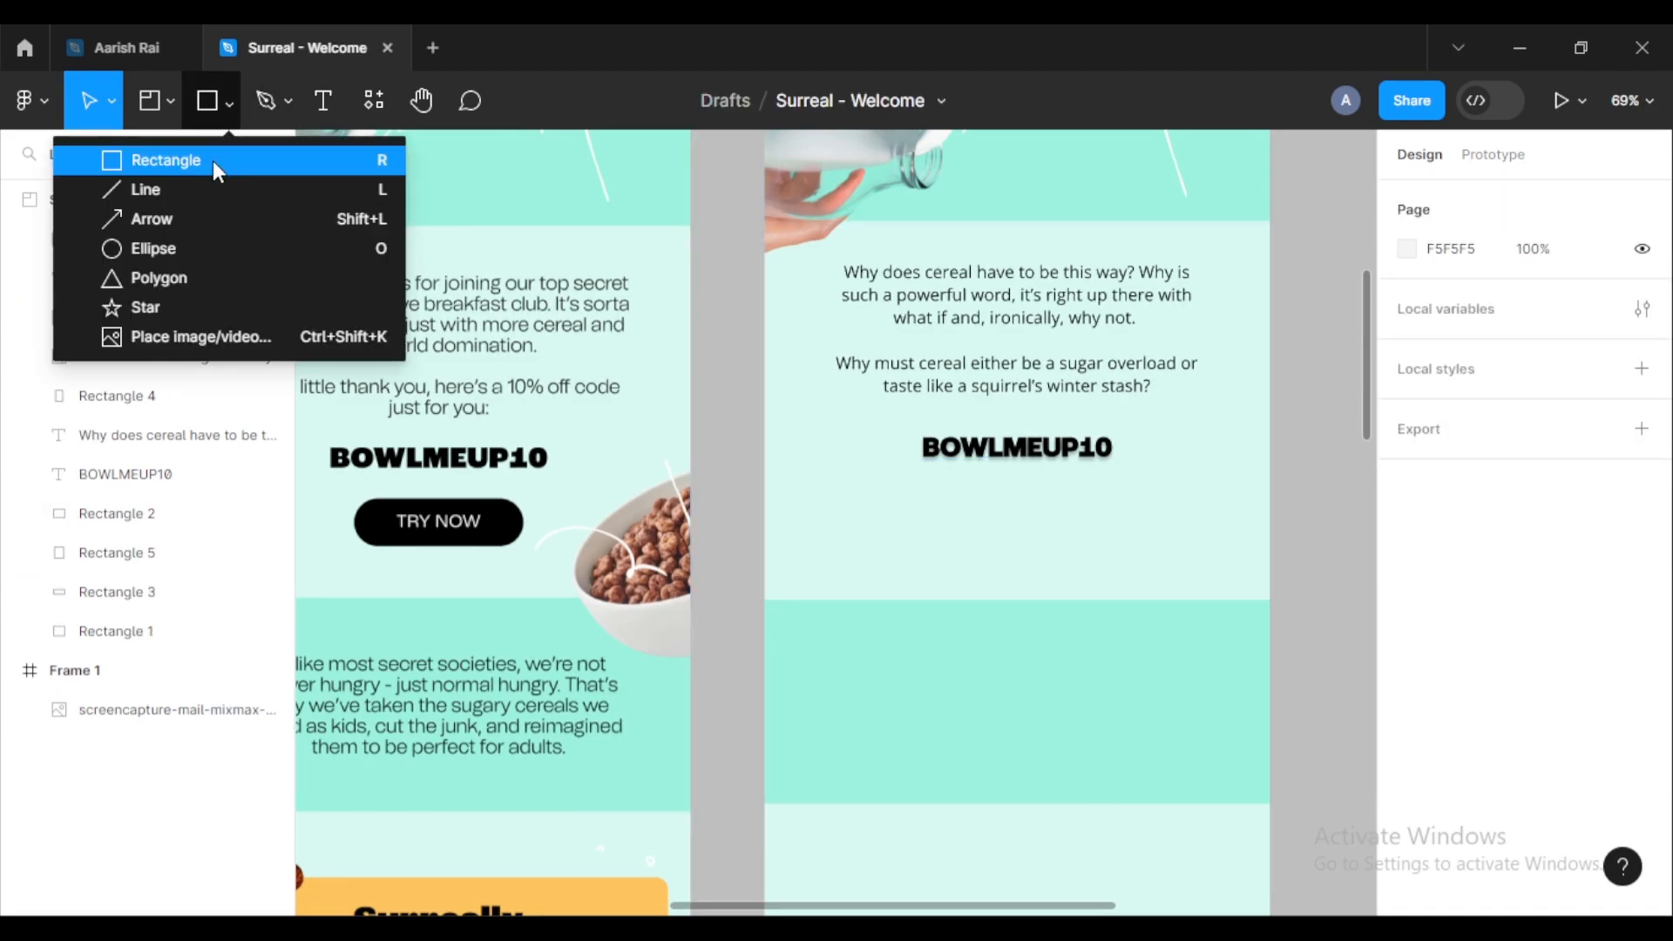
left_click(213, 161)
scroll(1001, 532, "up", 5)
left_click_drag(1057, 514, 874, 534)
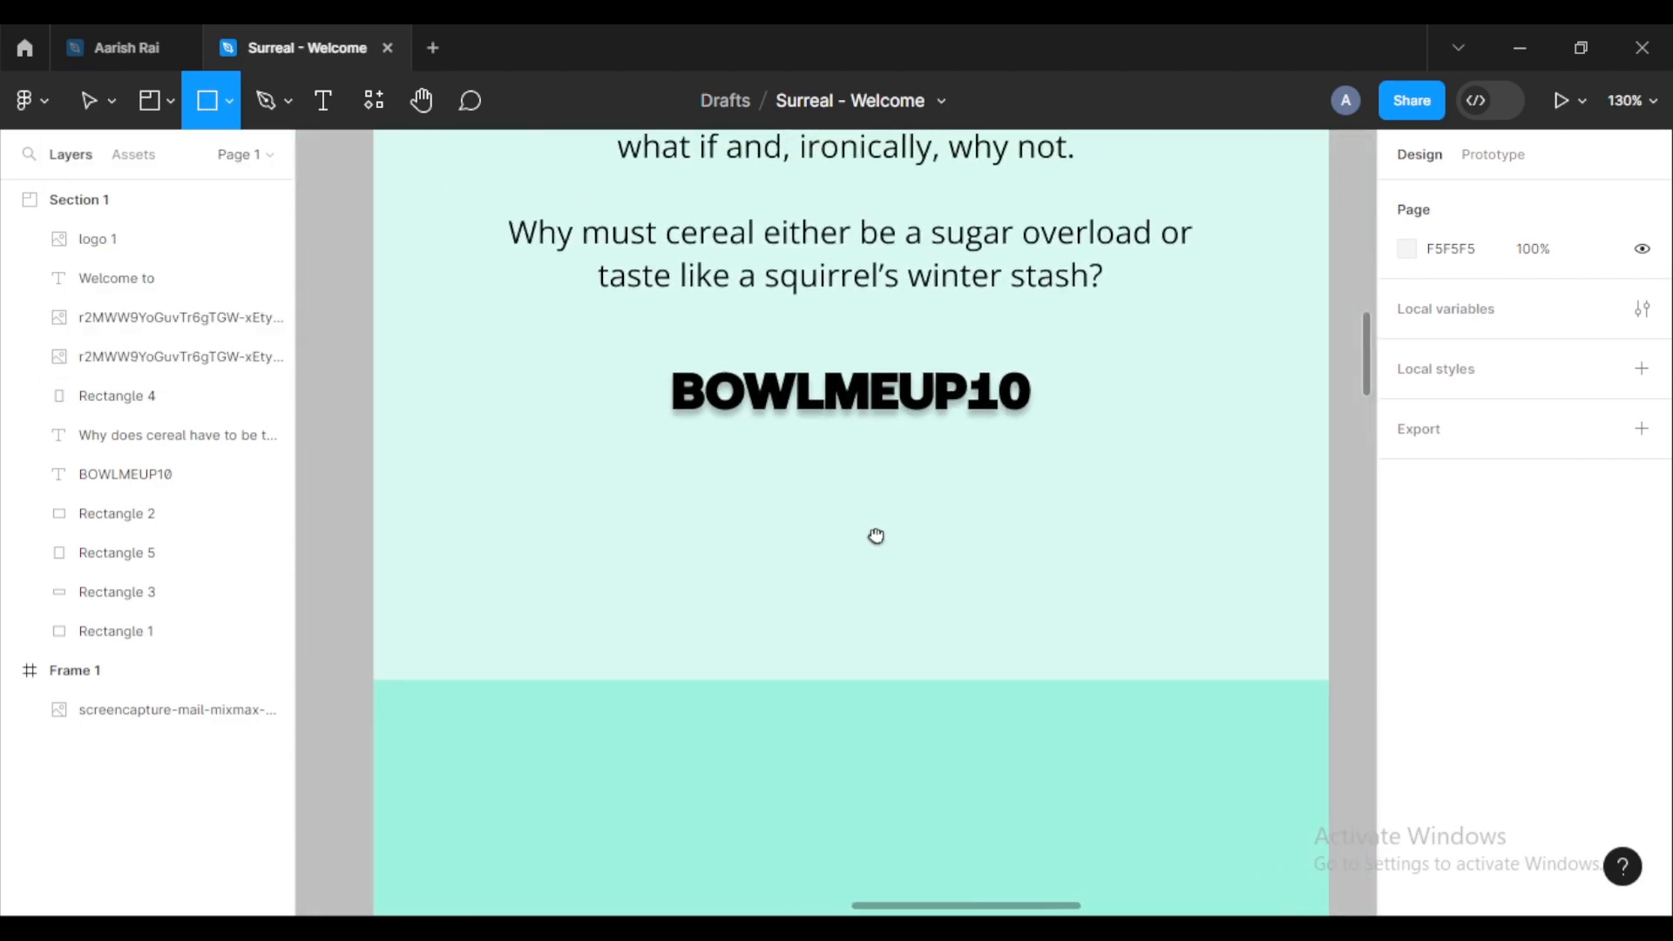
mouse_move(715, 470)
left_mouse_down()
mouse_move(1001, 519)
mouse_move(1008, 545)
mouse_move(1037, 551)
left_mouse_up()
left_click_drag(914, 535, 890, 533)
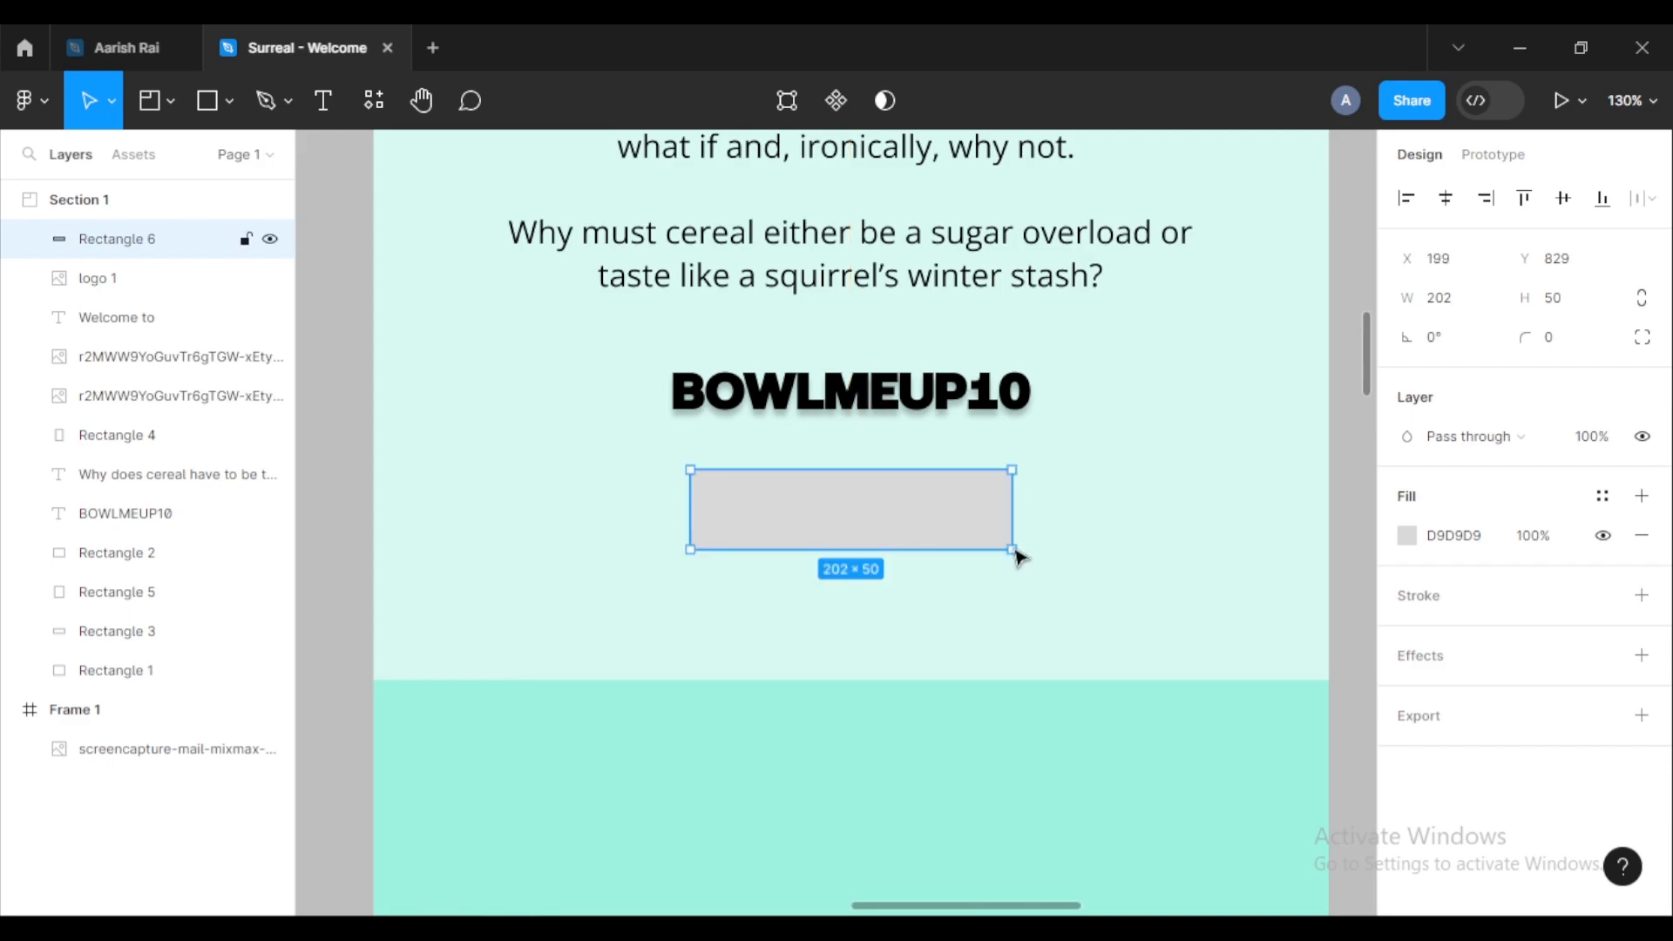
Step: Fill the button rectangle below BOWLMEUP10 with black, 000000, from the document colors
left_click(1407, 536)
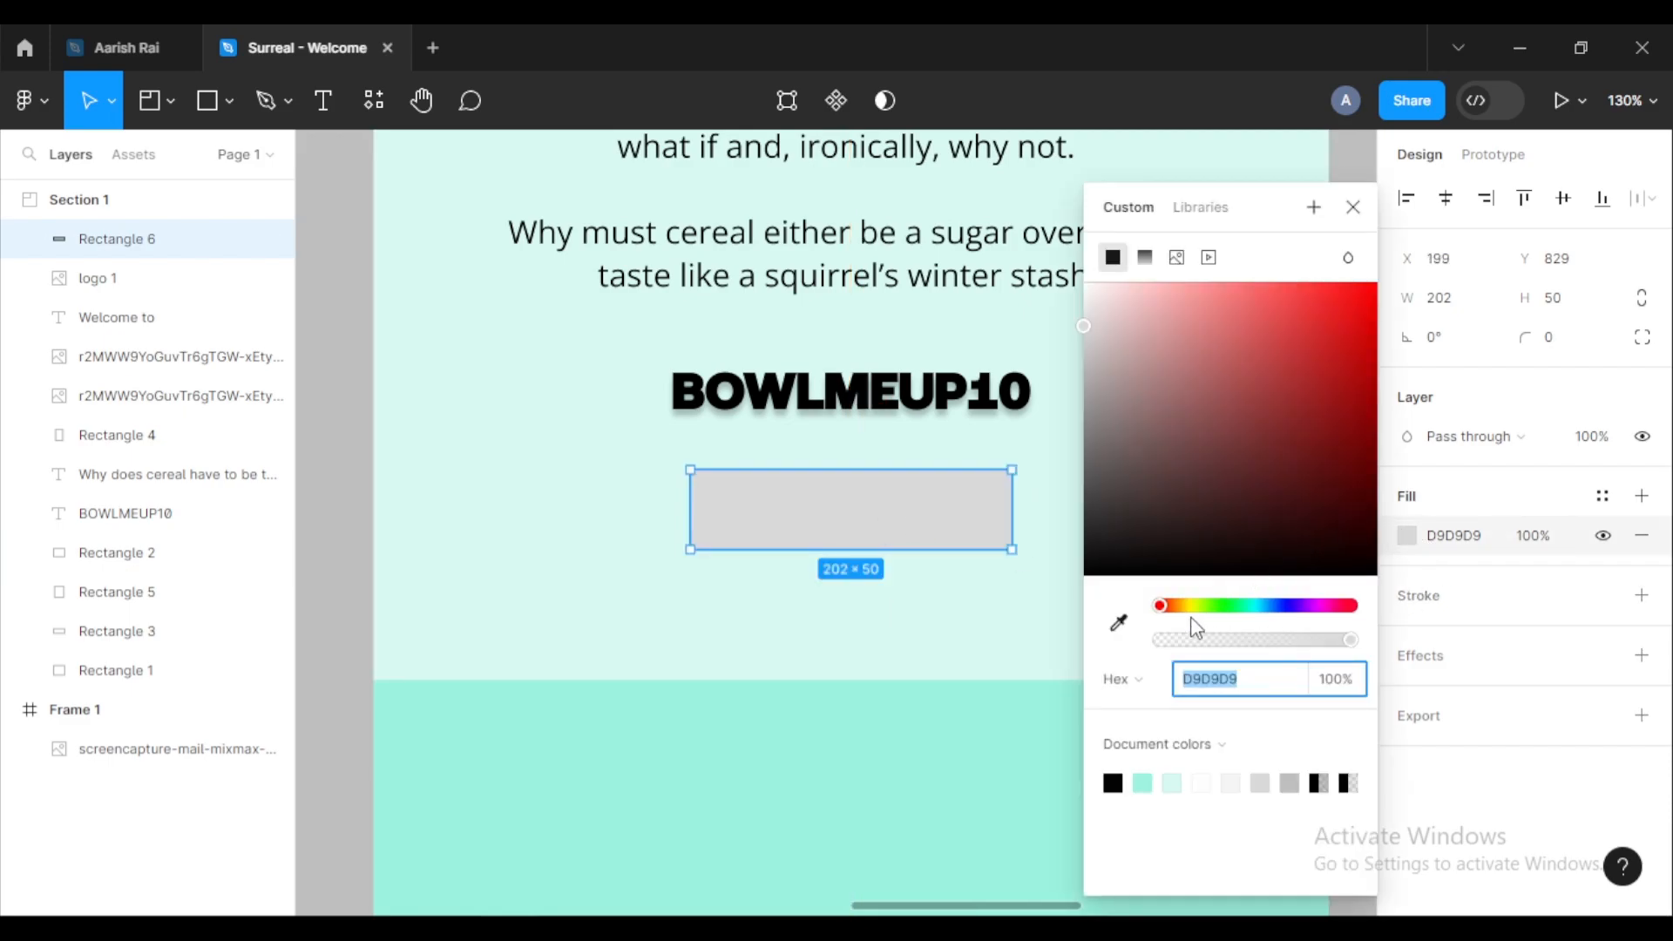
left_click(1112, 782)
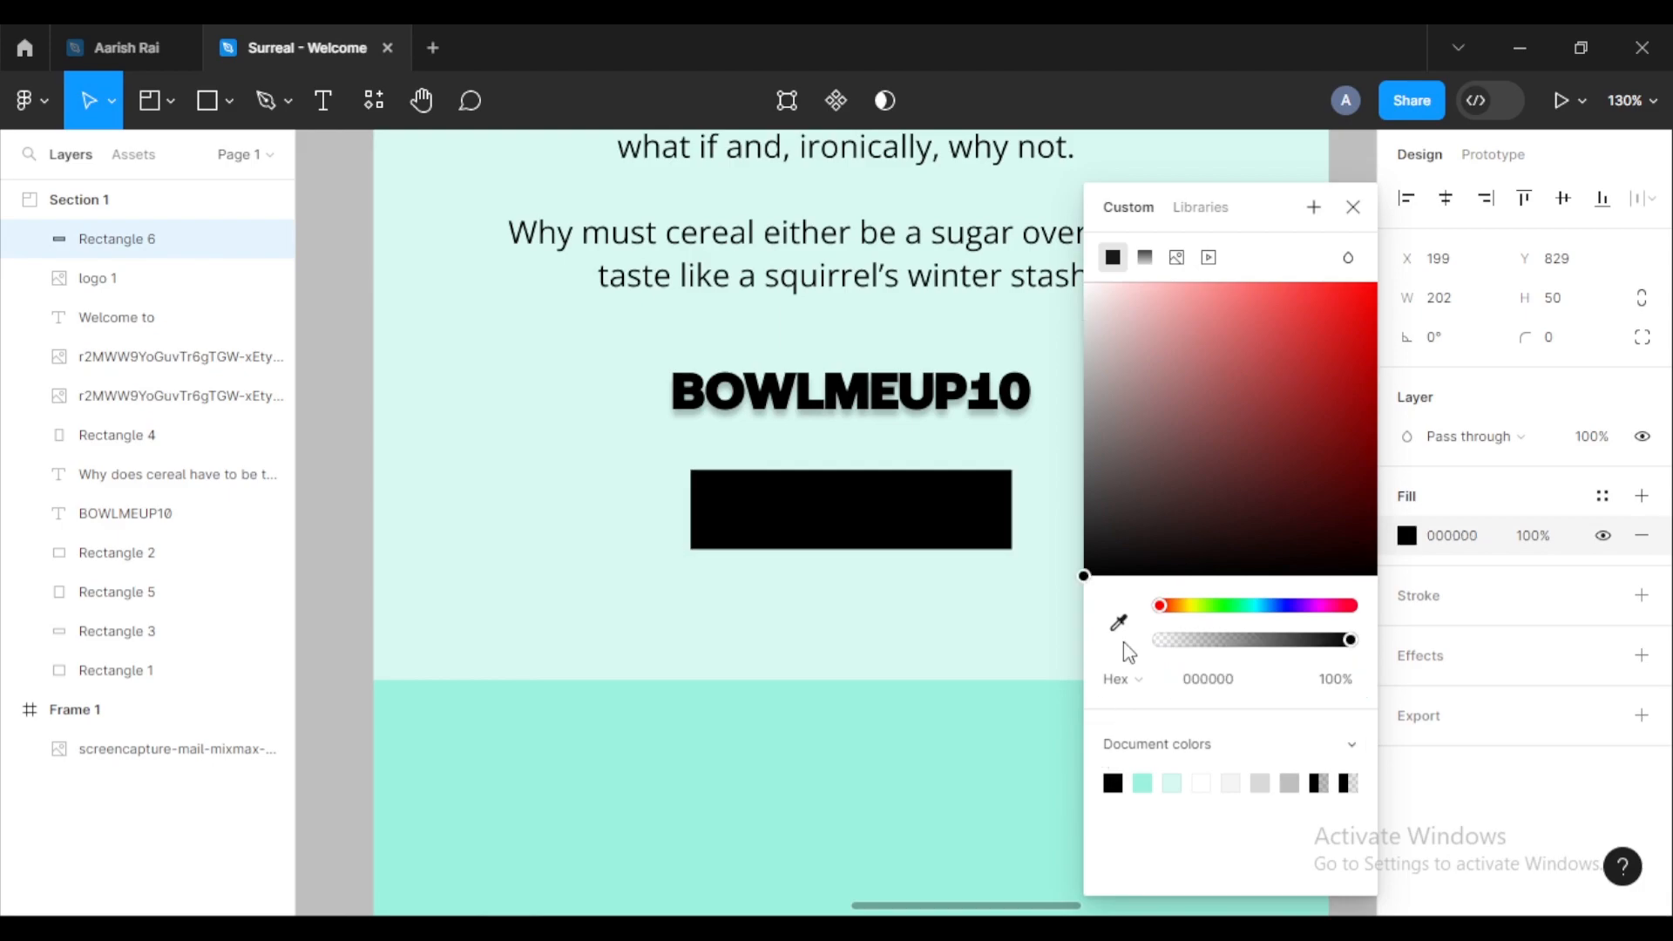
left_click(1353, 207)
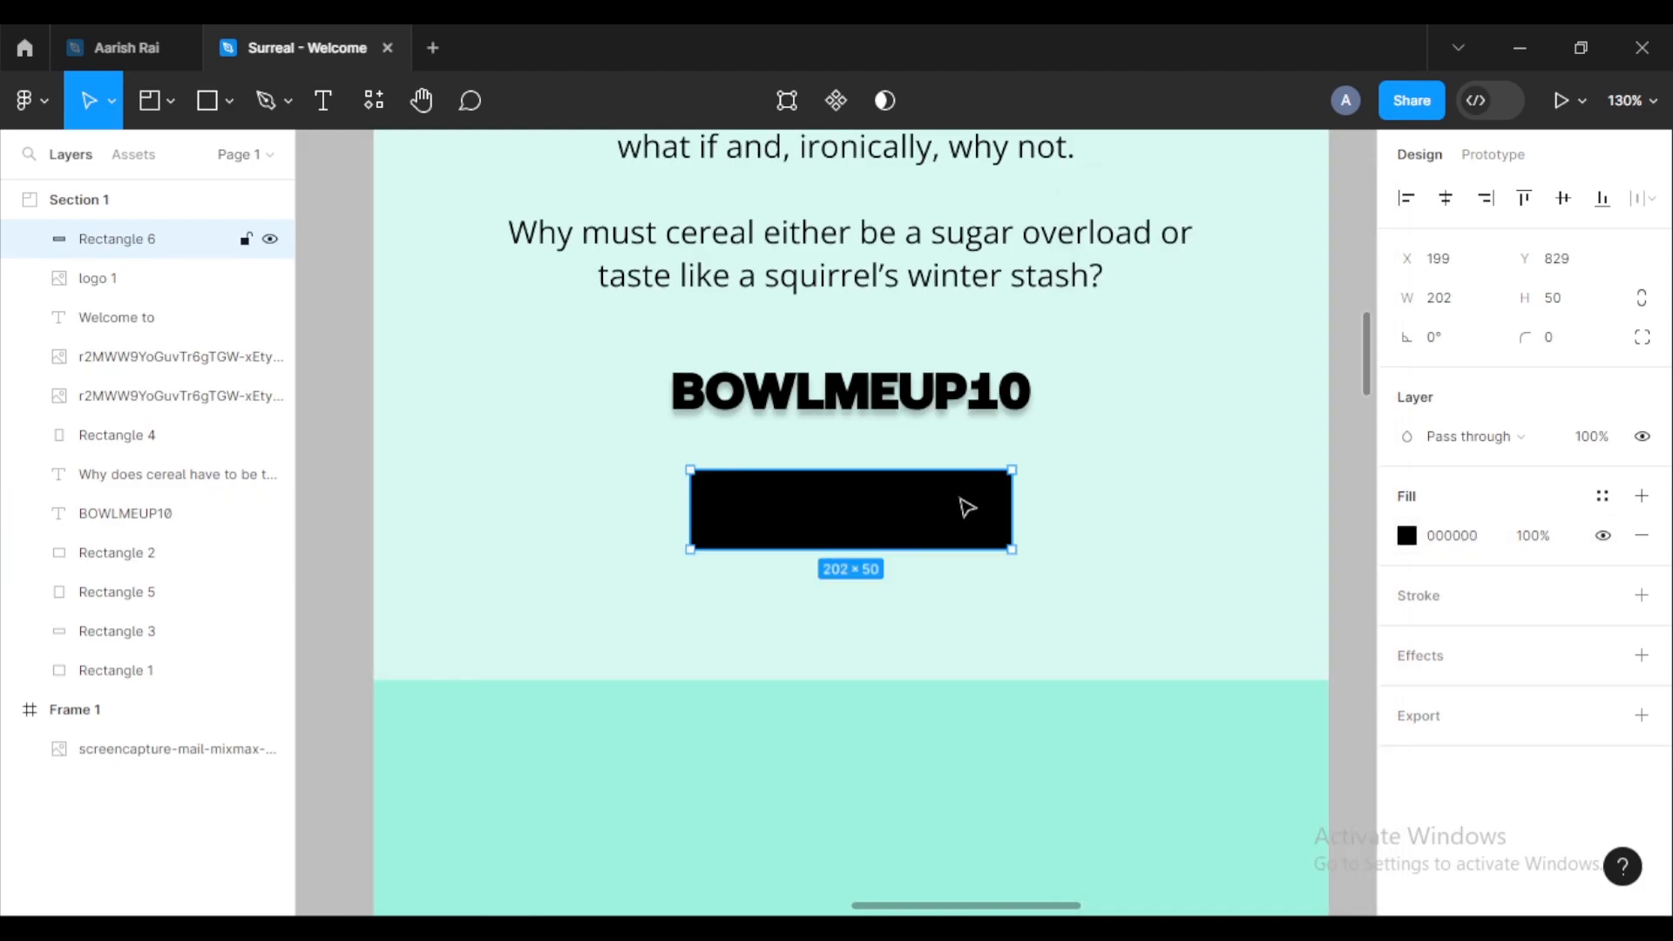
scroll(977, 520, "up", 2)
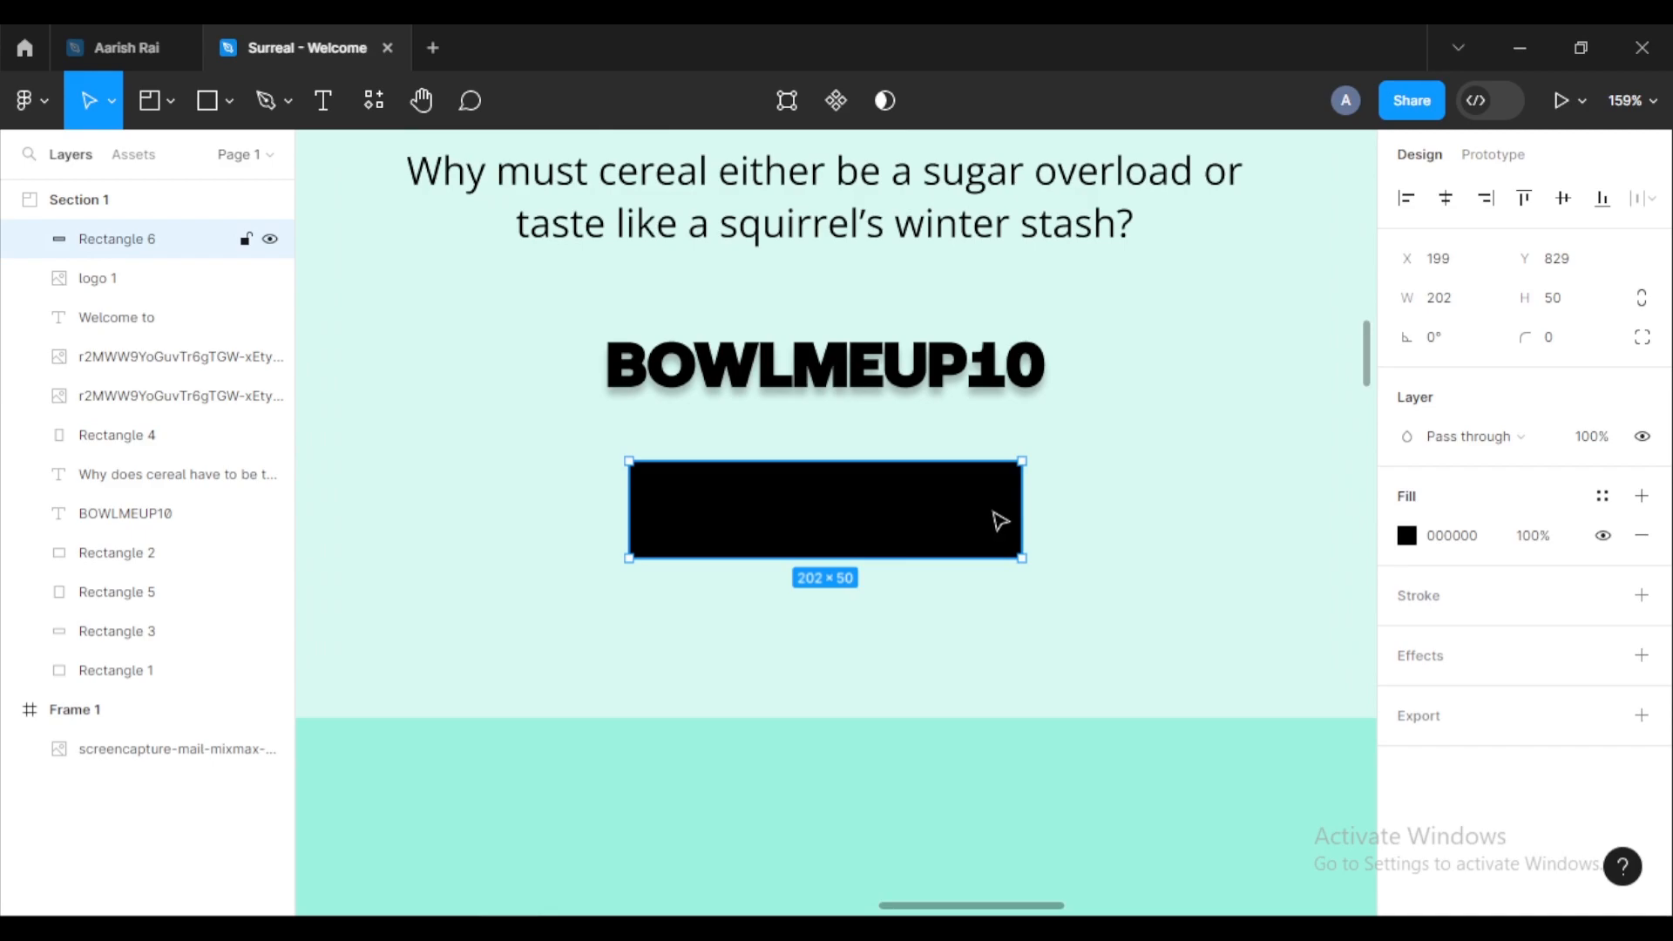
Step: Round the corners of the black button rectangle below BOWLMEUP10 to a radius of 25 and check its placement against the reference
scroll(1000, 521, "up", 2)
scroll(1005, 508, "up", 4)
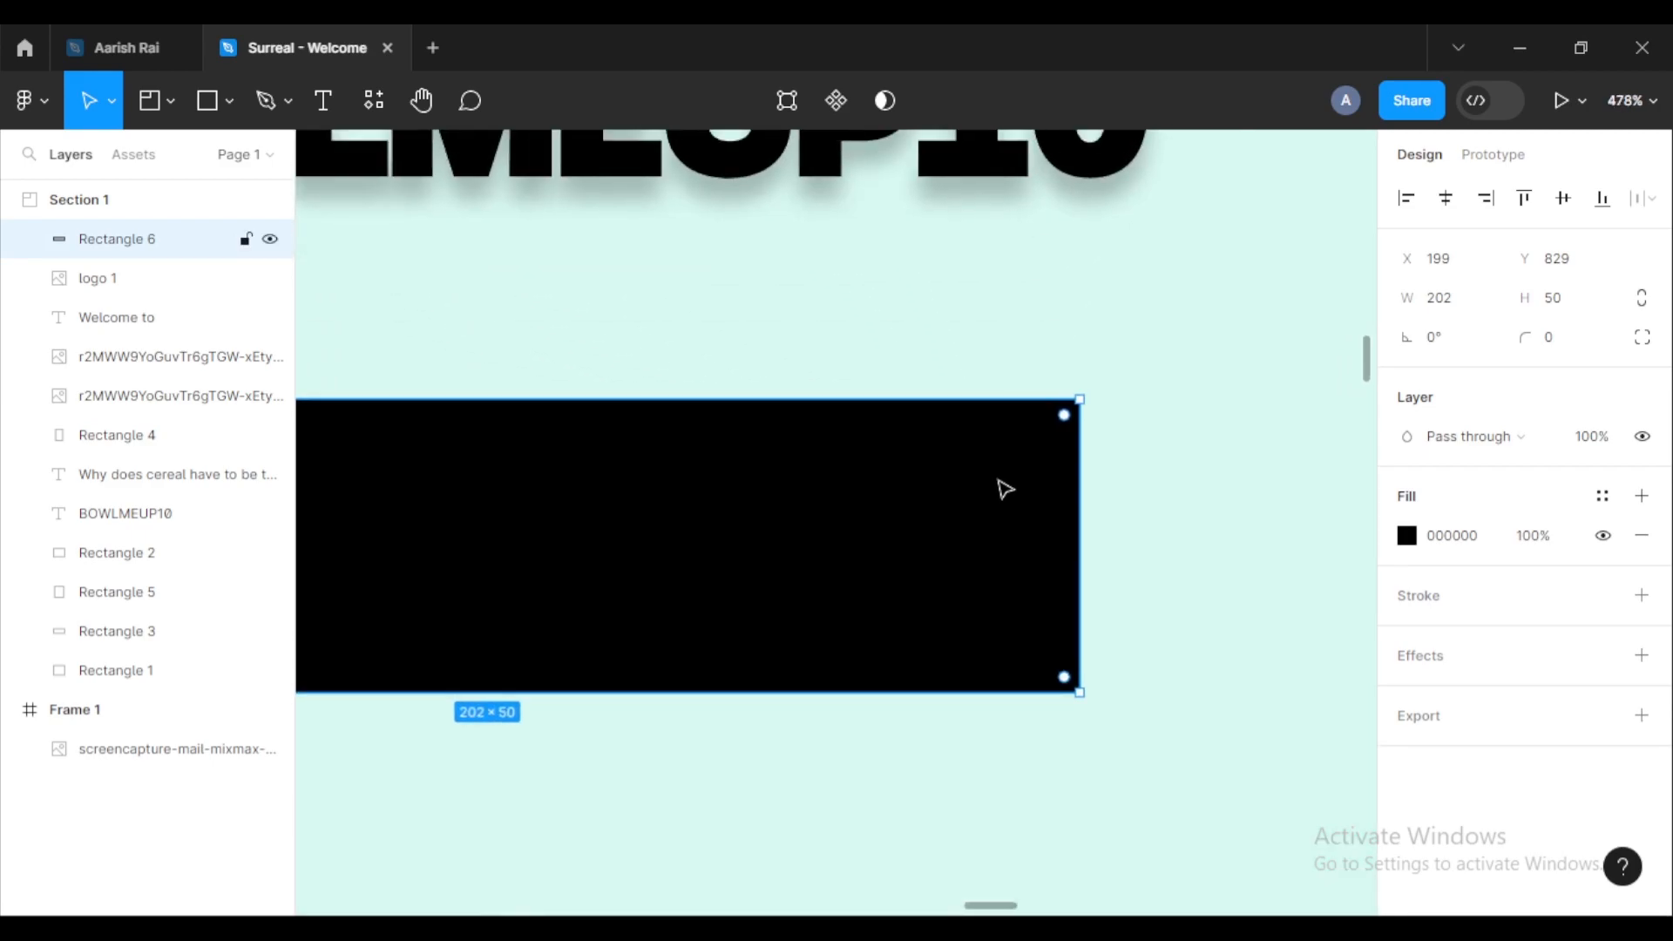
scroll(996, 492, "up", 1)
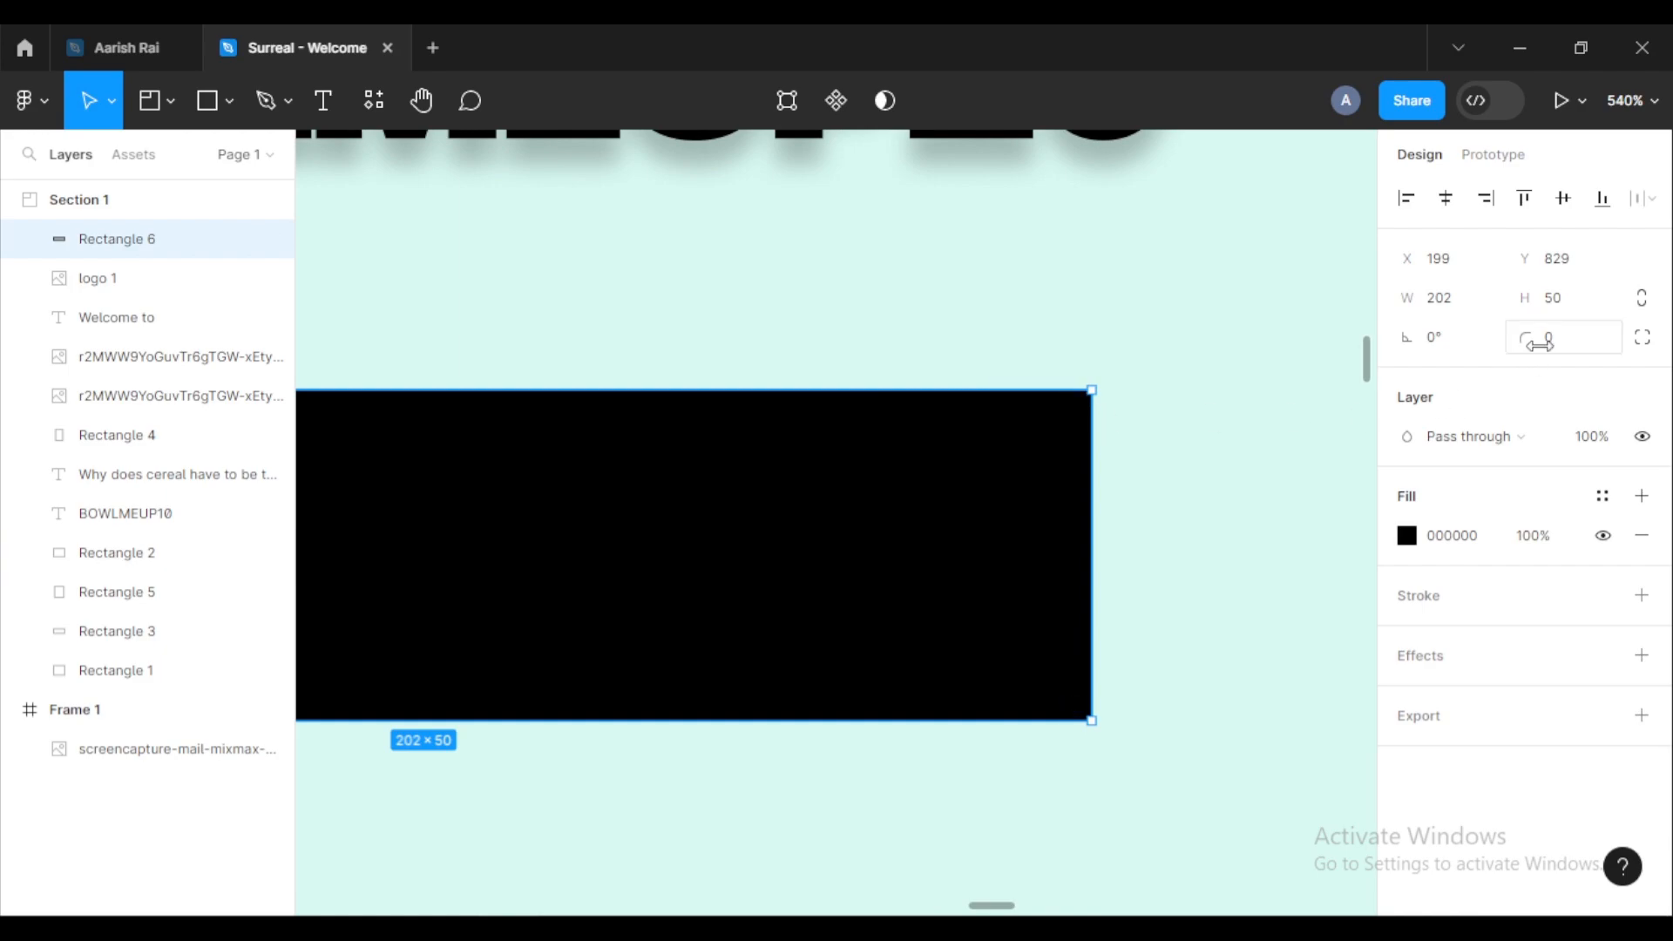
left_click_drag(1523, 338, 1470, 349)
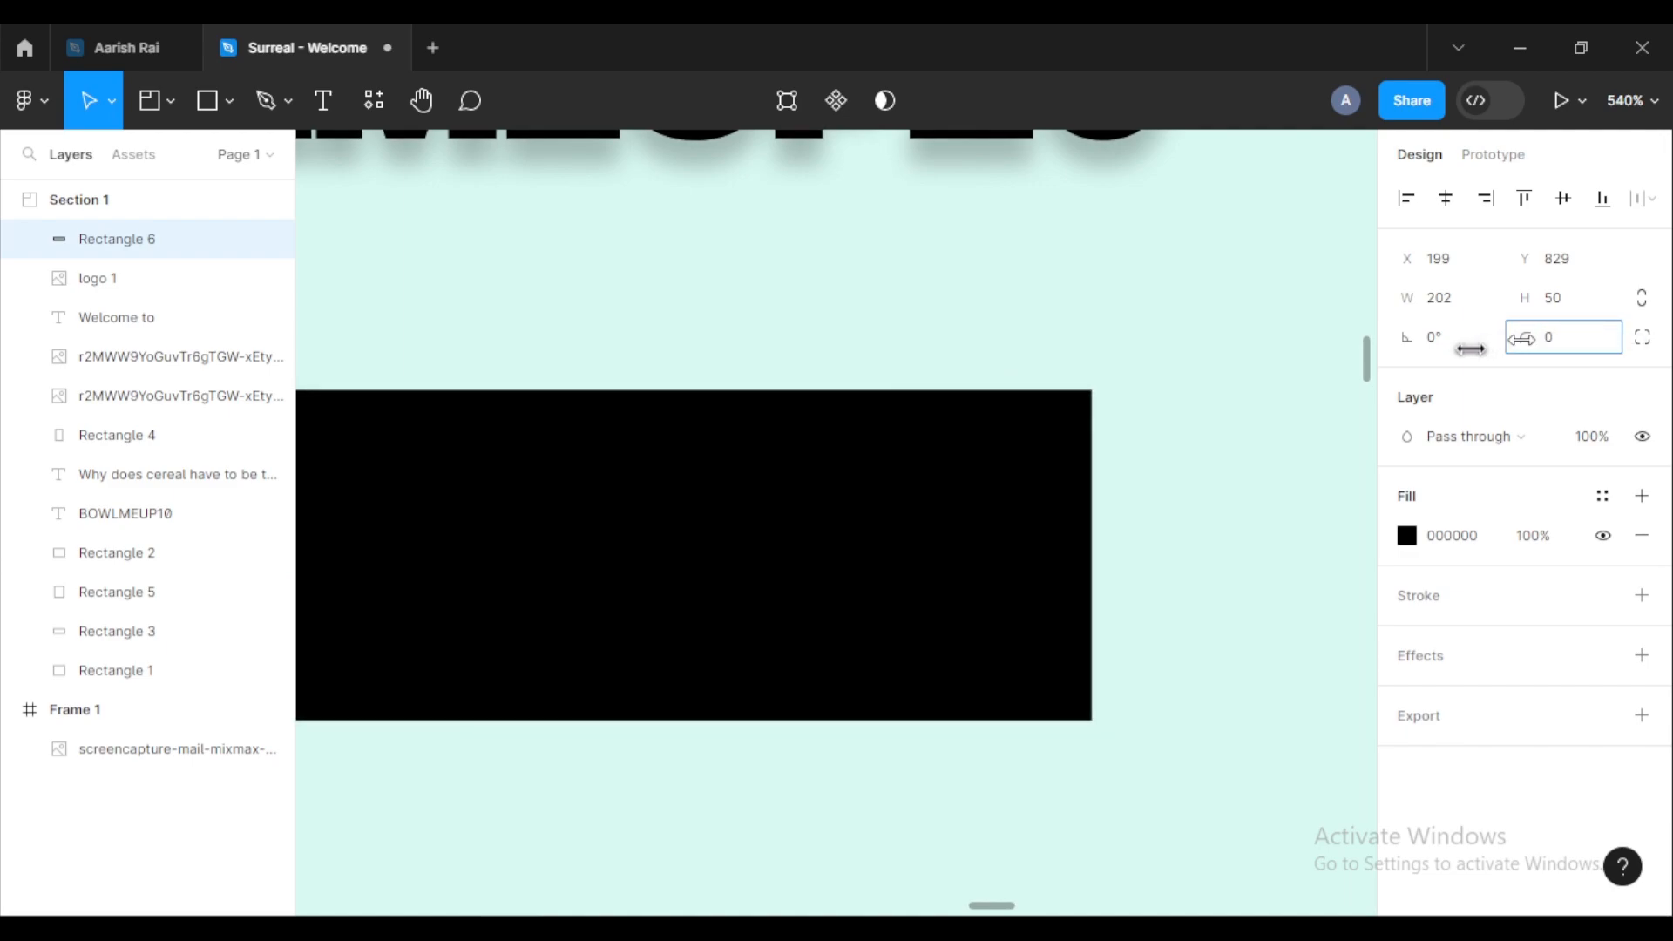
scroll(1075, 414, "up", 1)
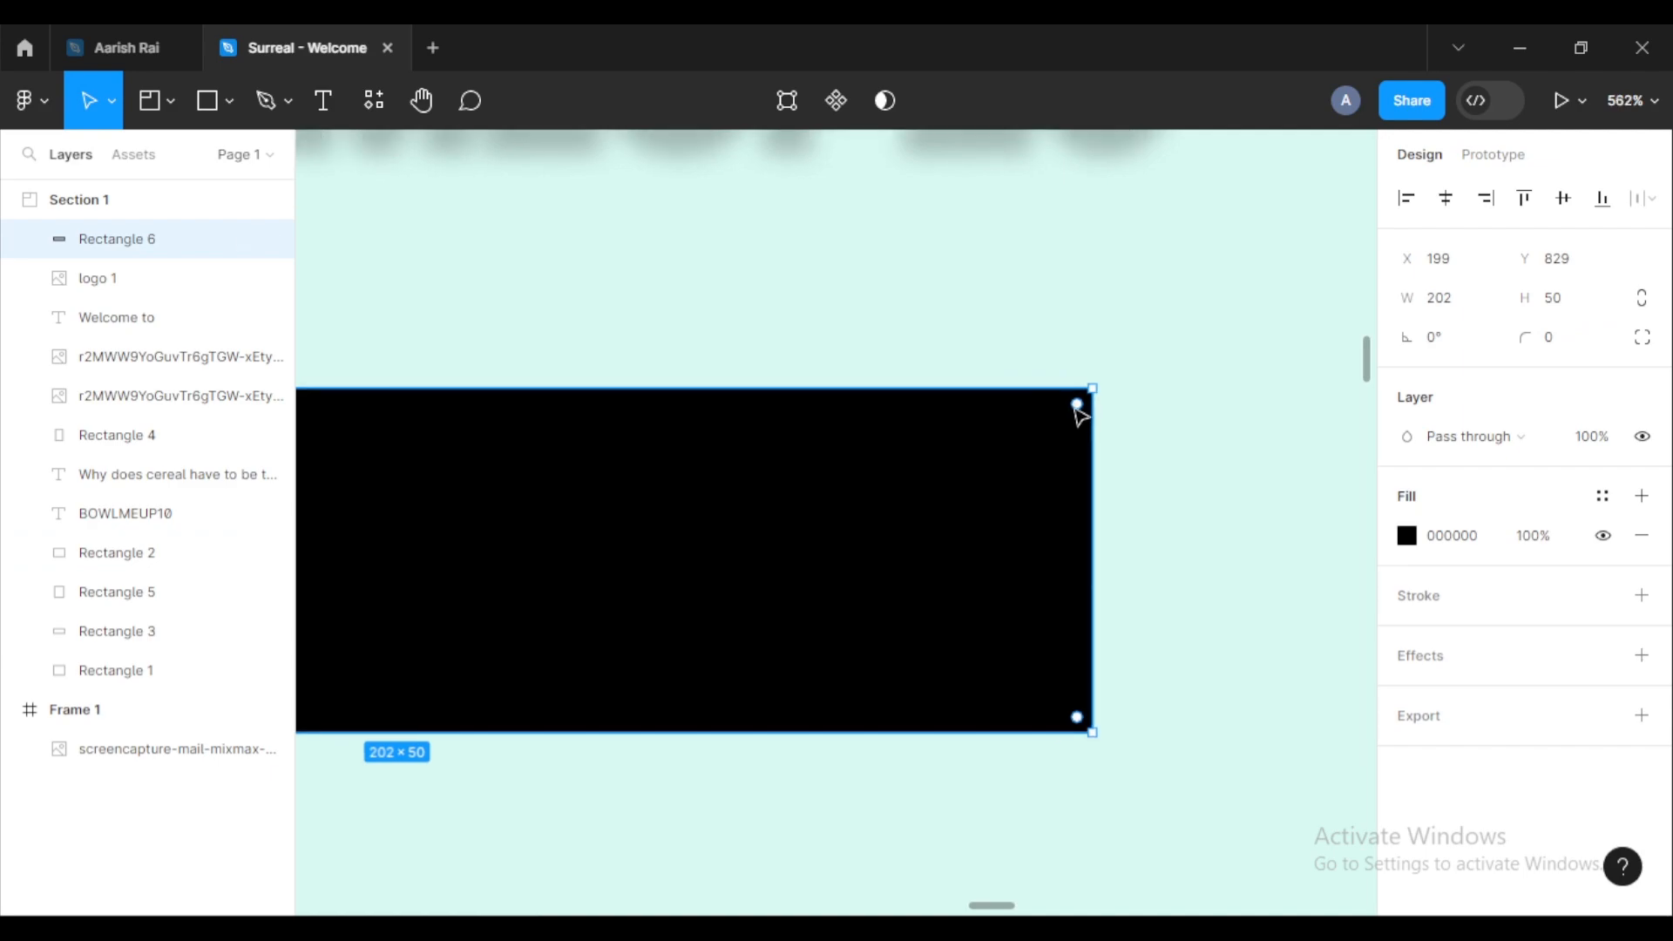
left_click_drag(1079, 406, 885, 579)
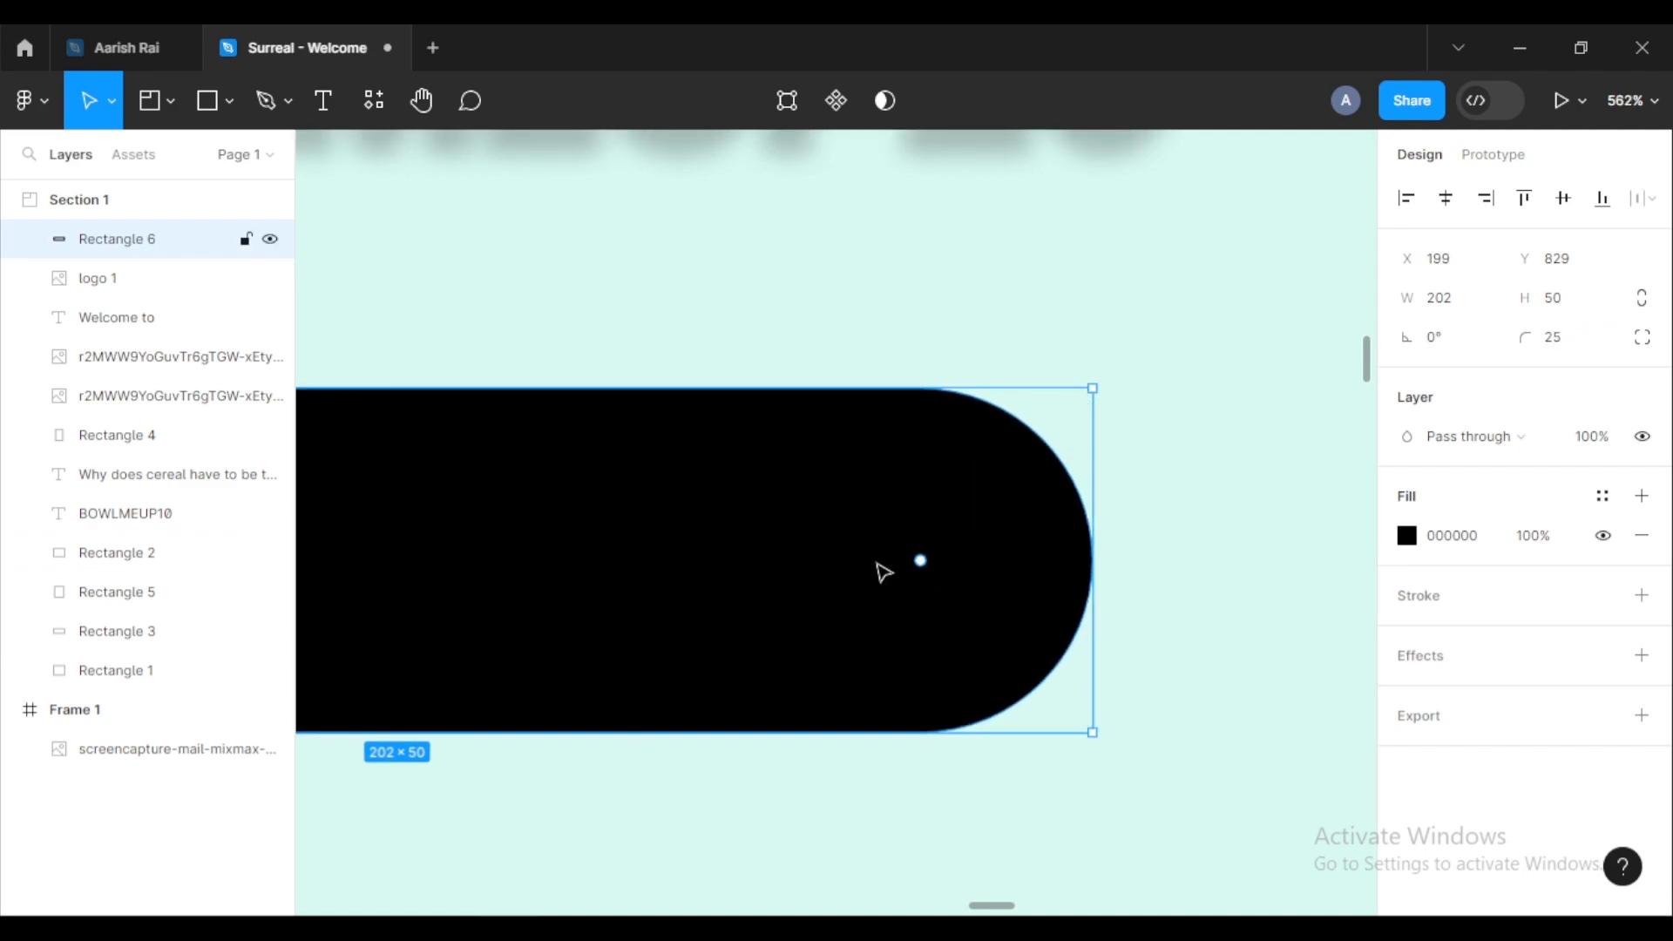
scroll(885, 579, "down", 5)
scroll(876, 568, "down", 2)
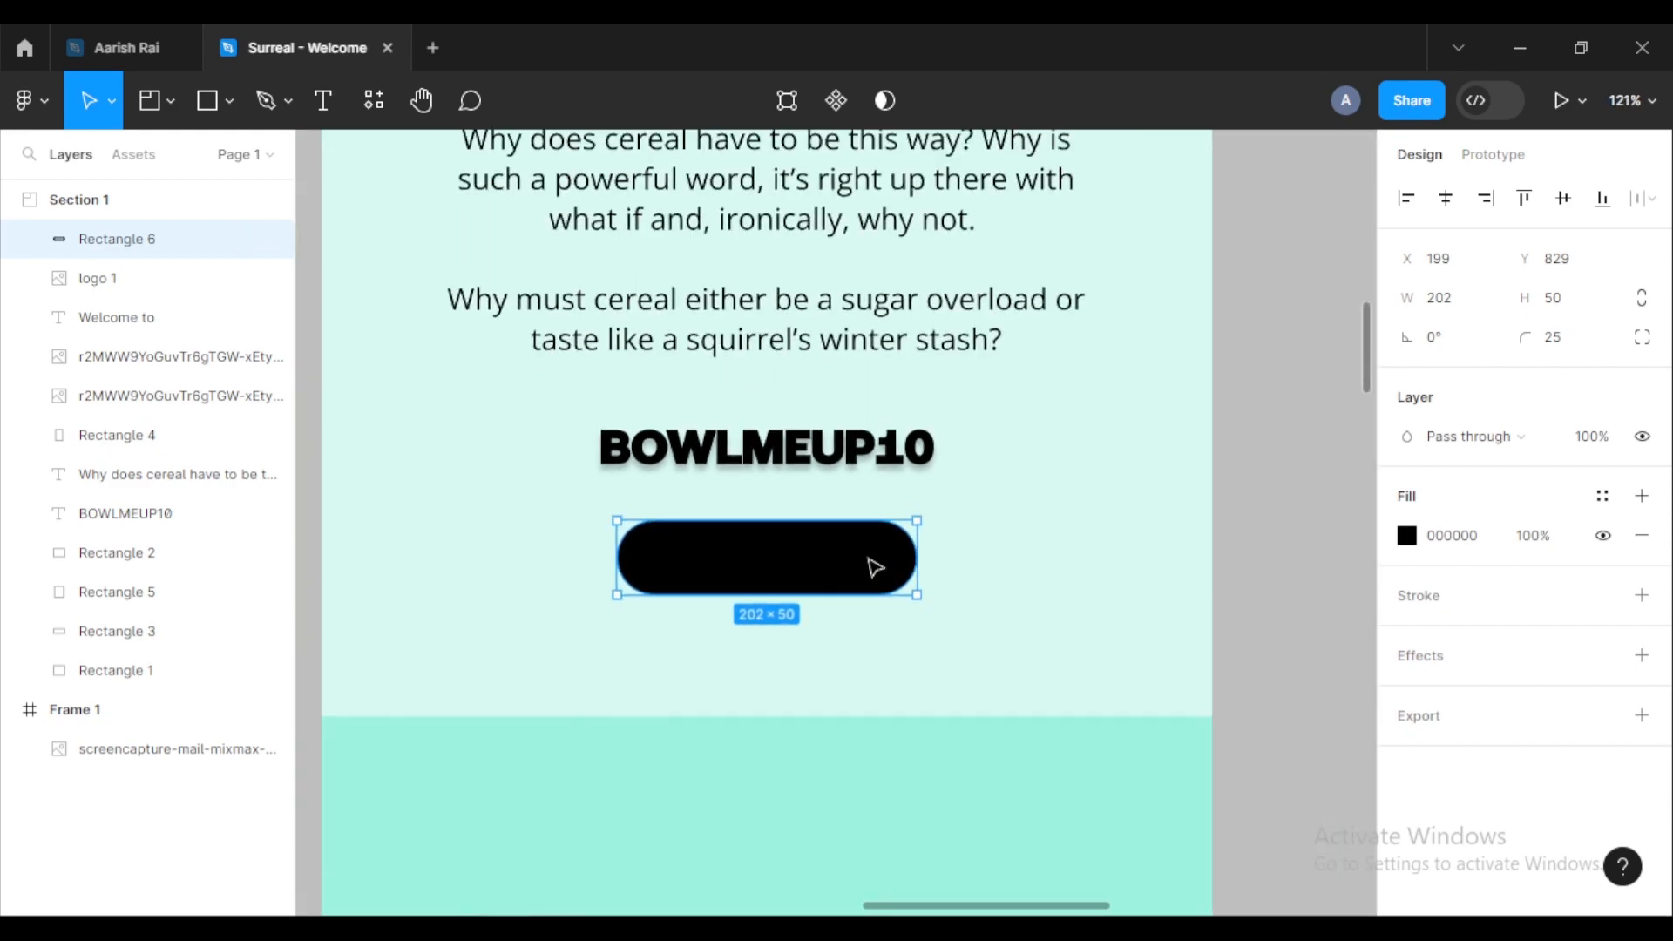
left_click(1295, 460)
scroll(1263, 466, "down", 3)
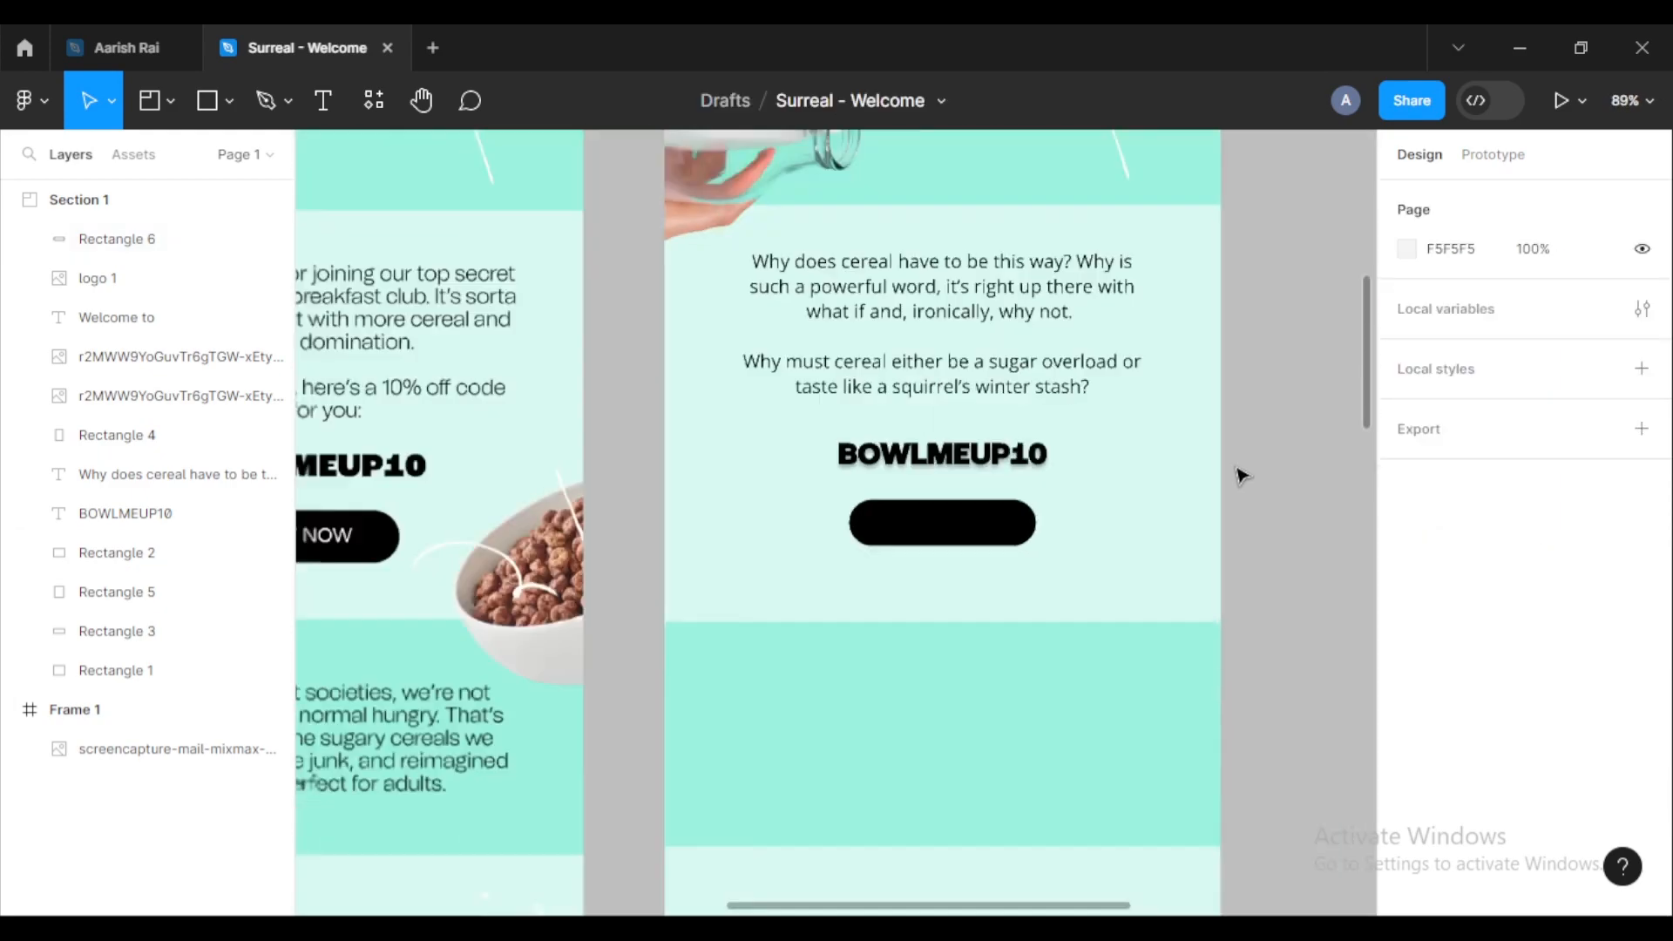
left_click(1020, 524)
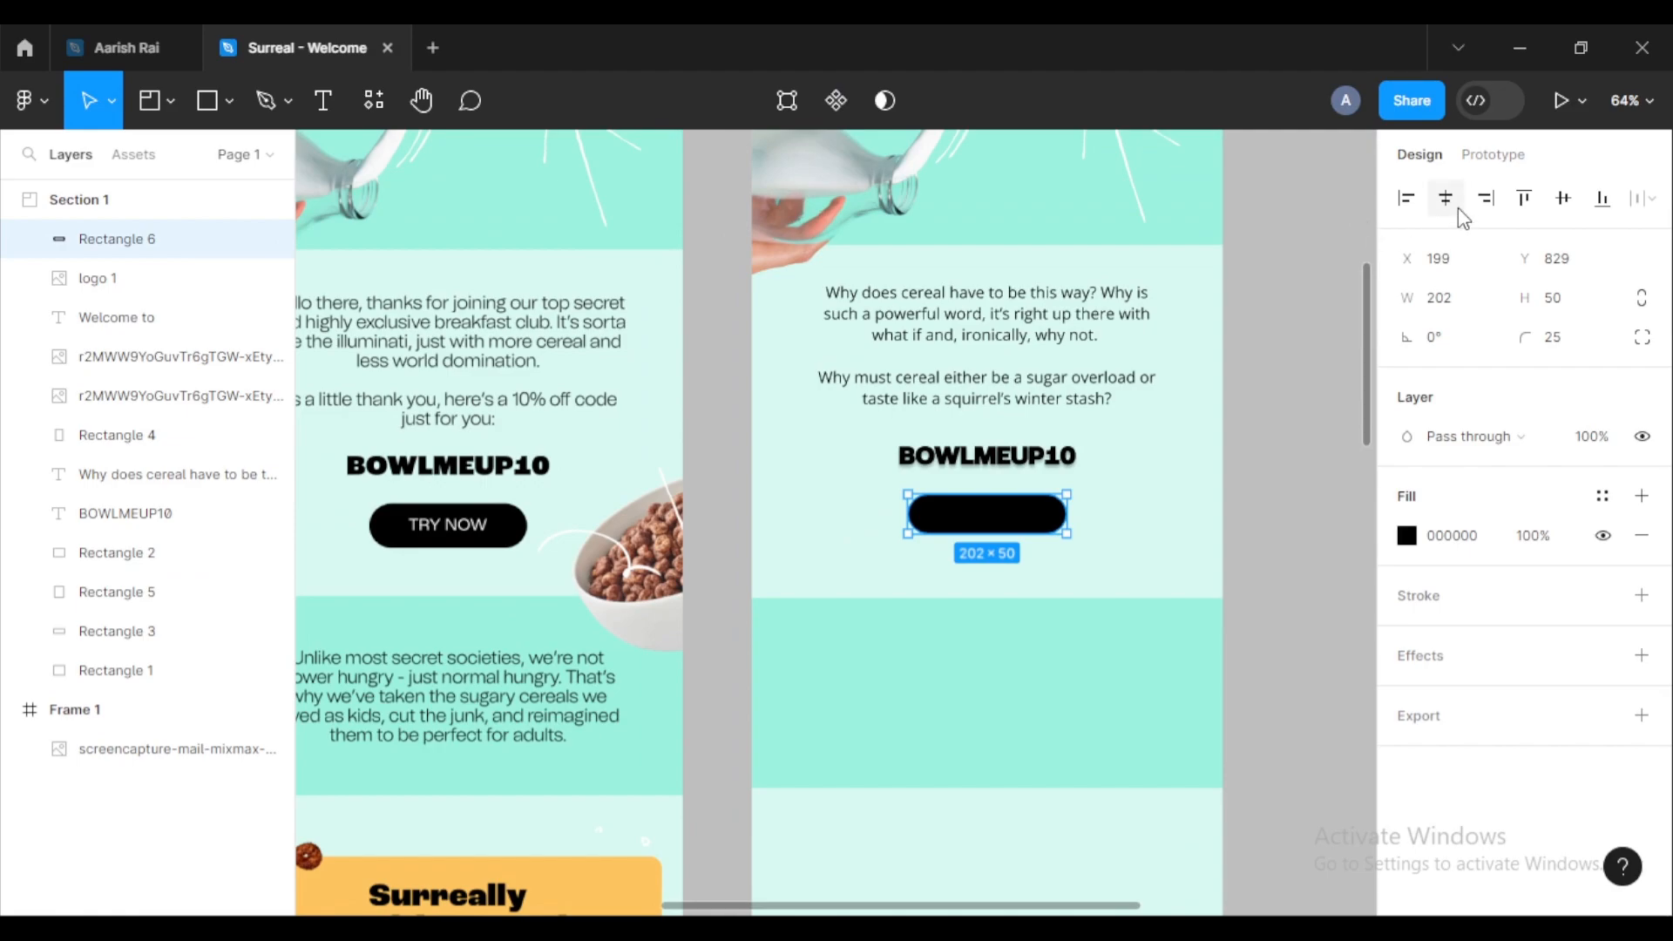
left_click(1264, 471)
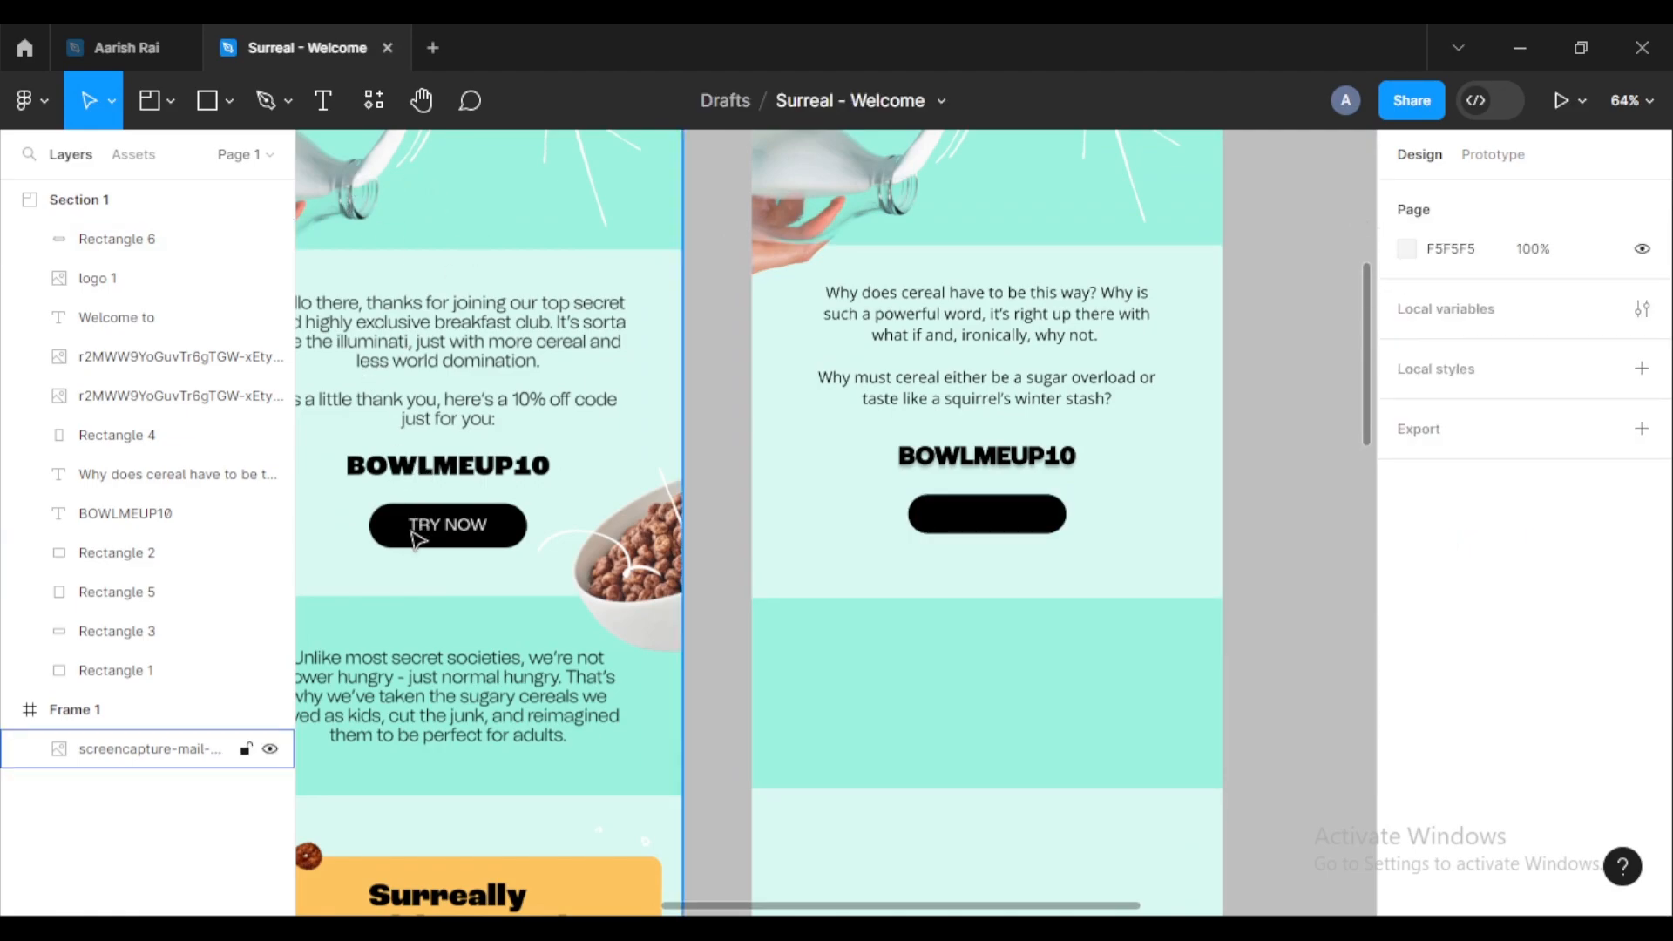
left_click(332, 108)
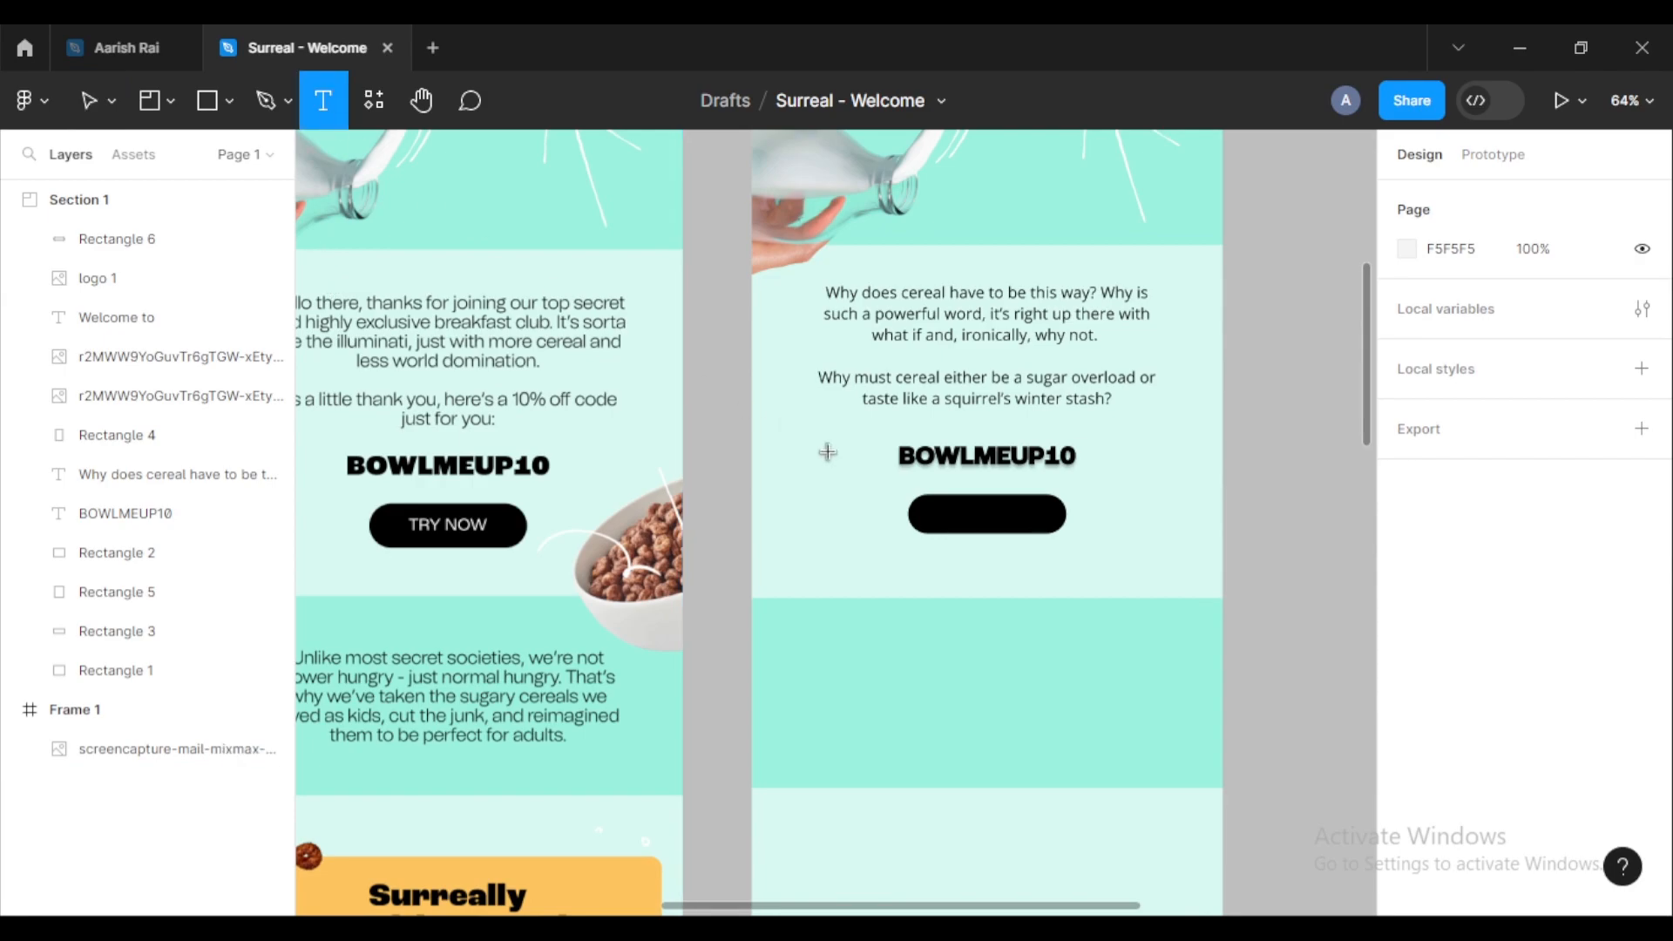
scroll(828, 452, "up", 5)
left_click_drag(1043, 538, 813, 416)
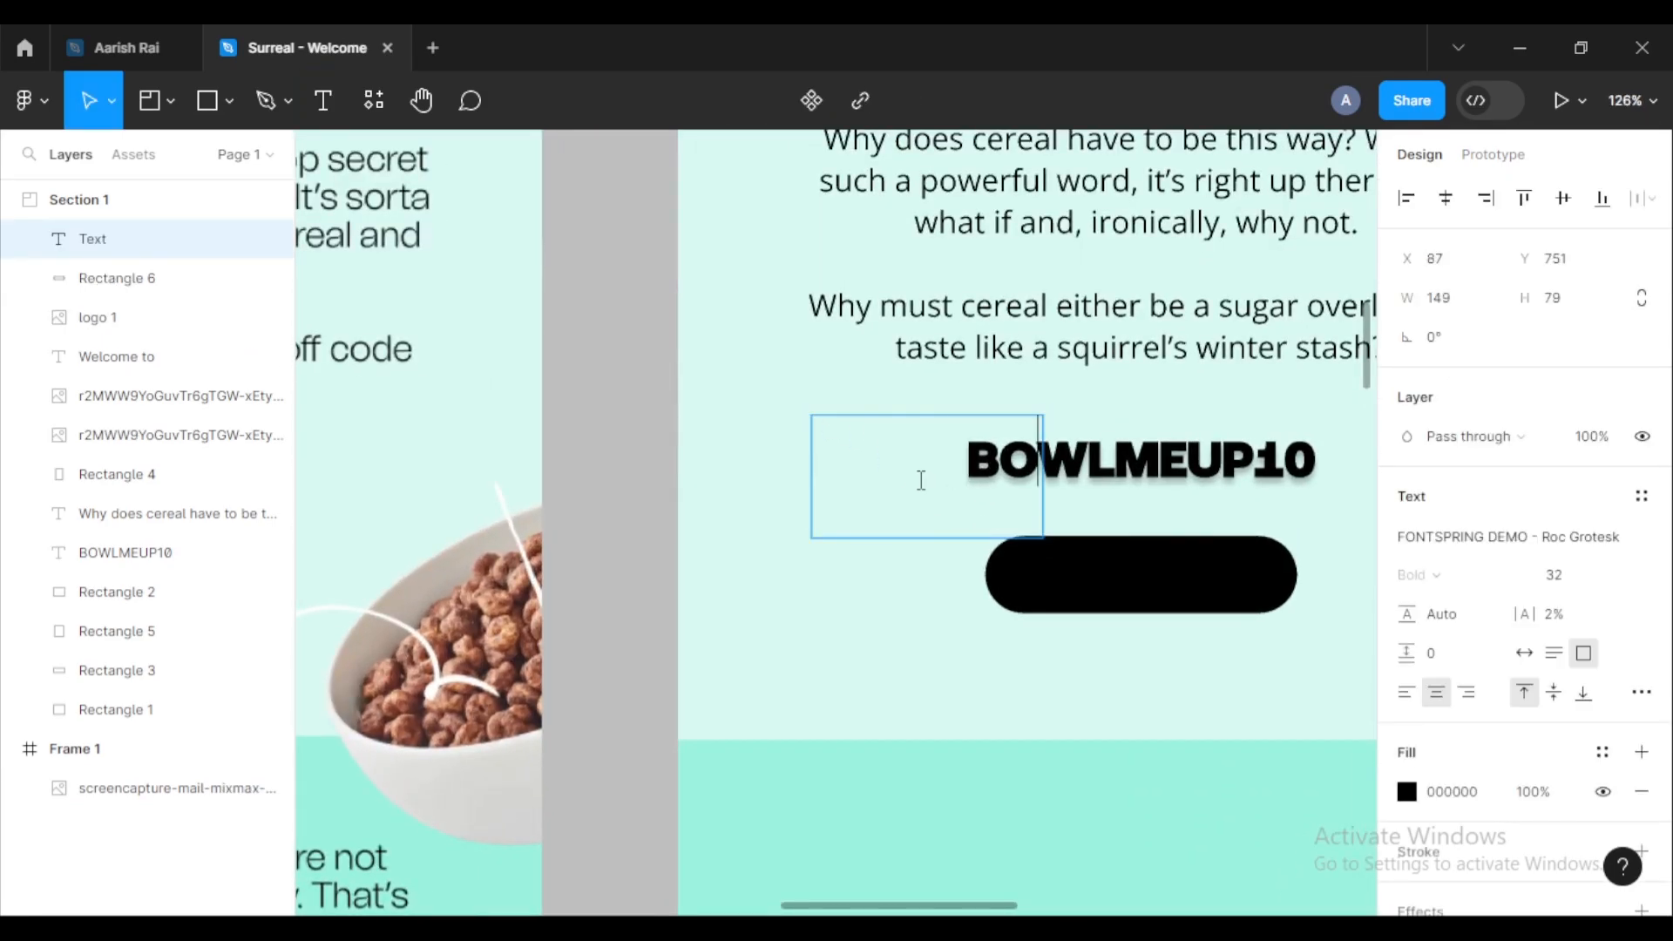
key("ctrl+z")
key("ctrl+z")
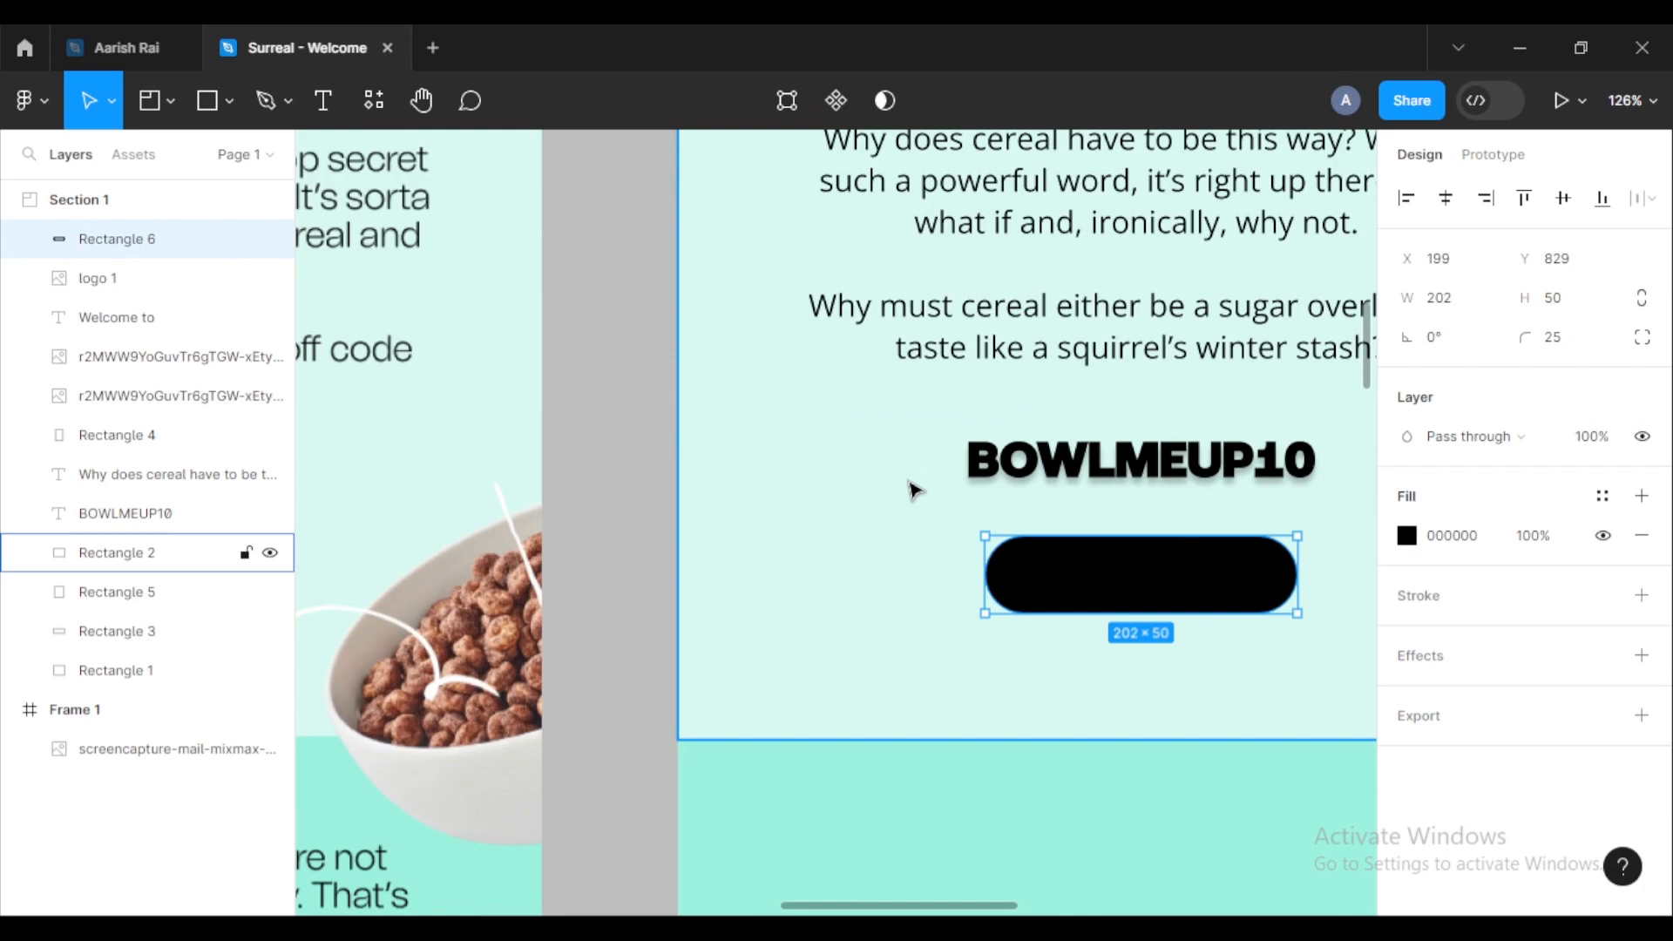
left_click(640, 388)
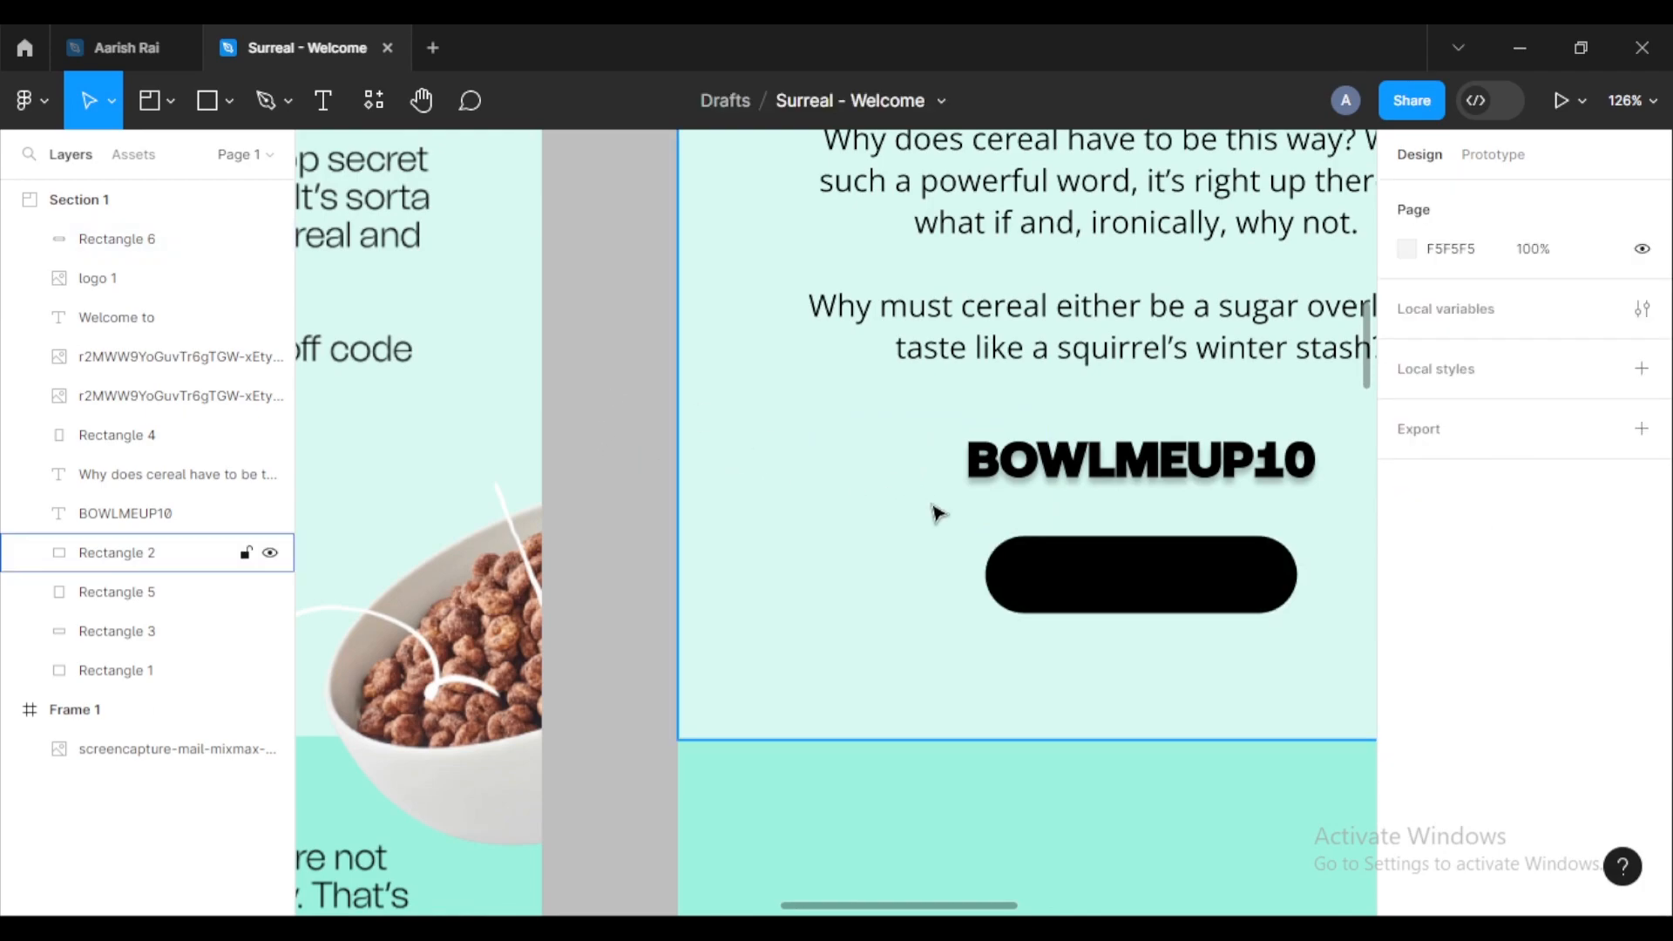
Step: Start a new text layer for the label of the rounded black button below BOWLMEUP10
left_click(322, 100)
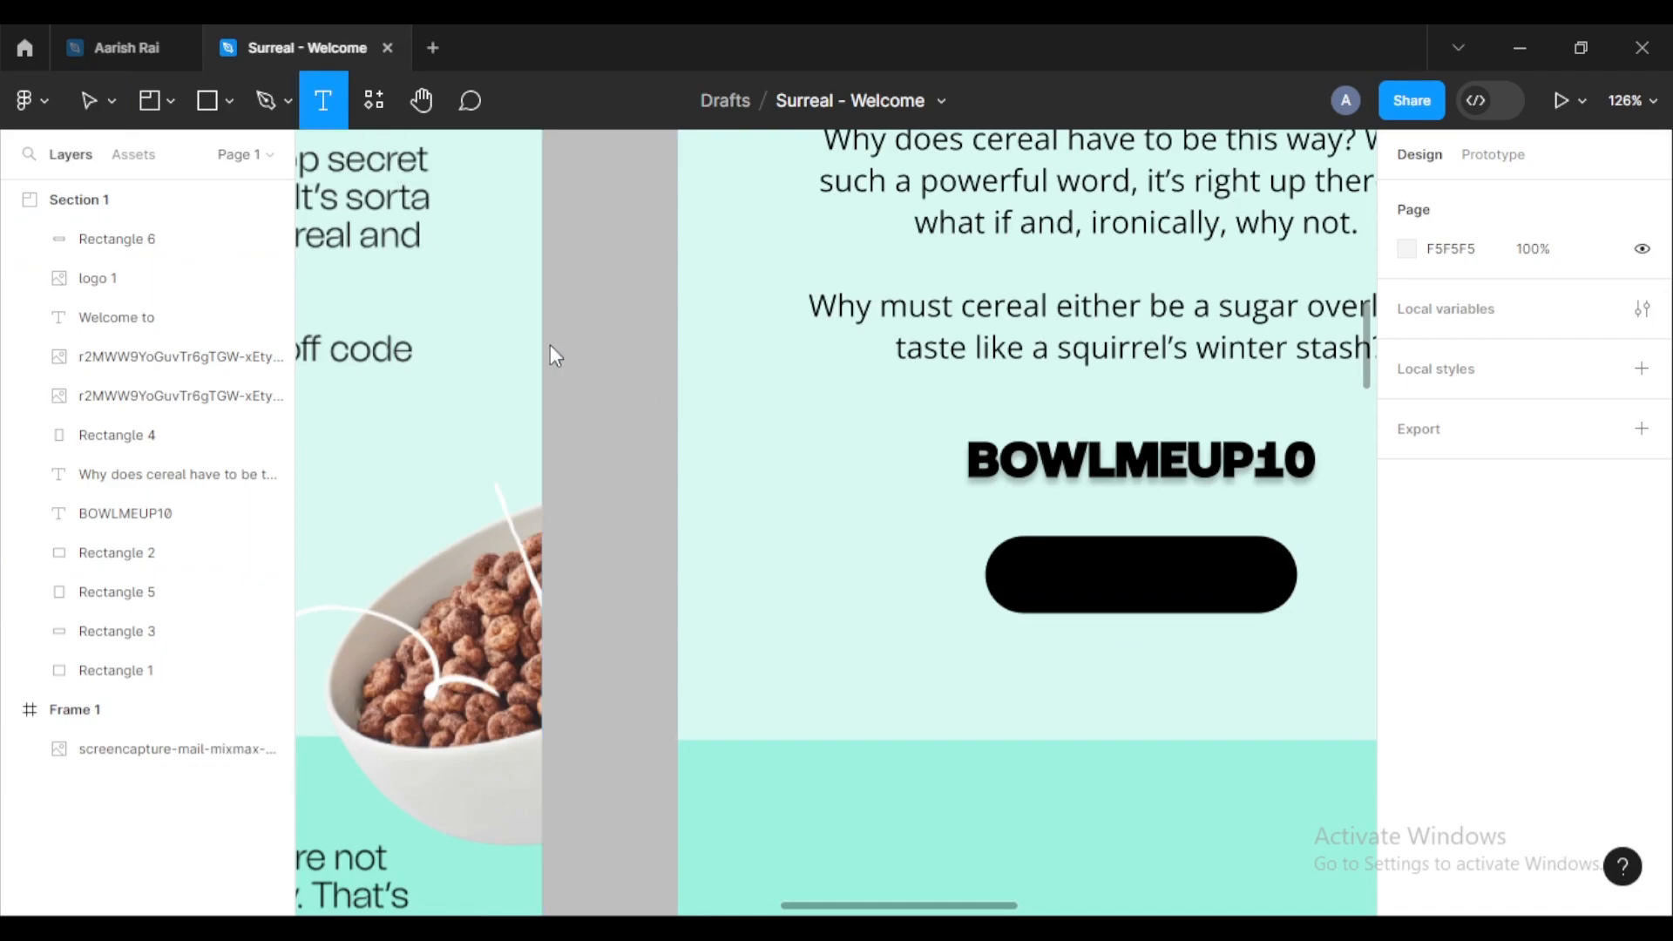
Step: Draw a text box about 152 by 28 inside the black rounded button below the discount code
left_click_drag(693, 385, 383, 264)
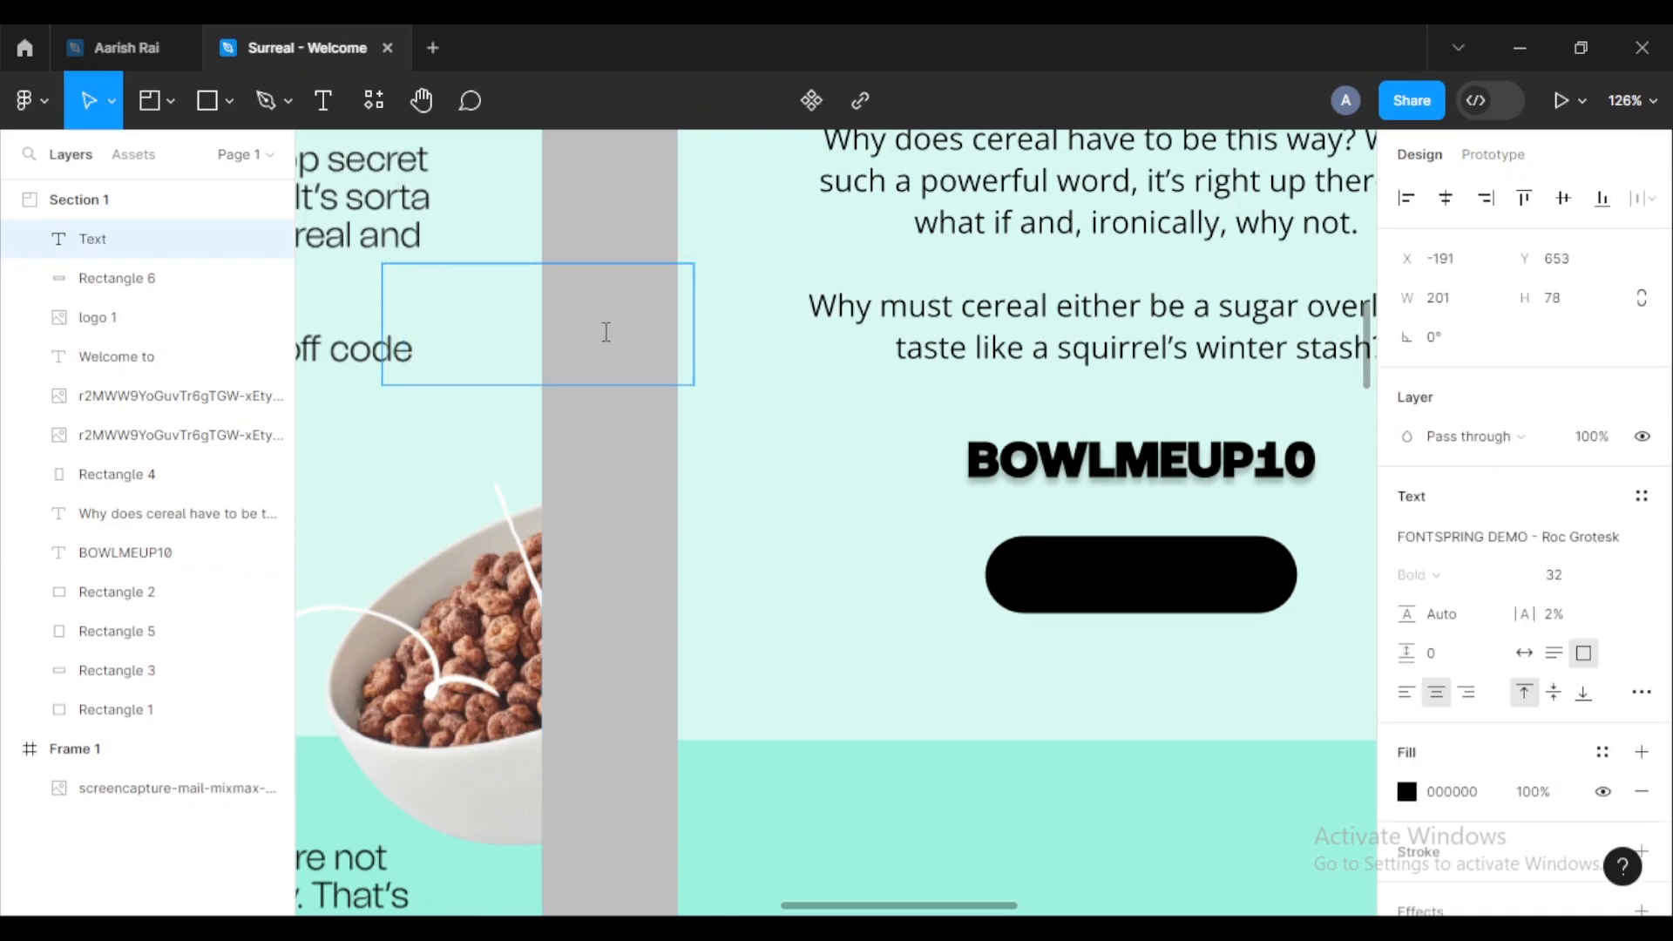
key("Escape")
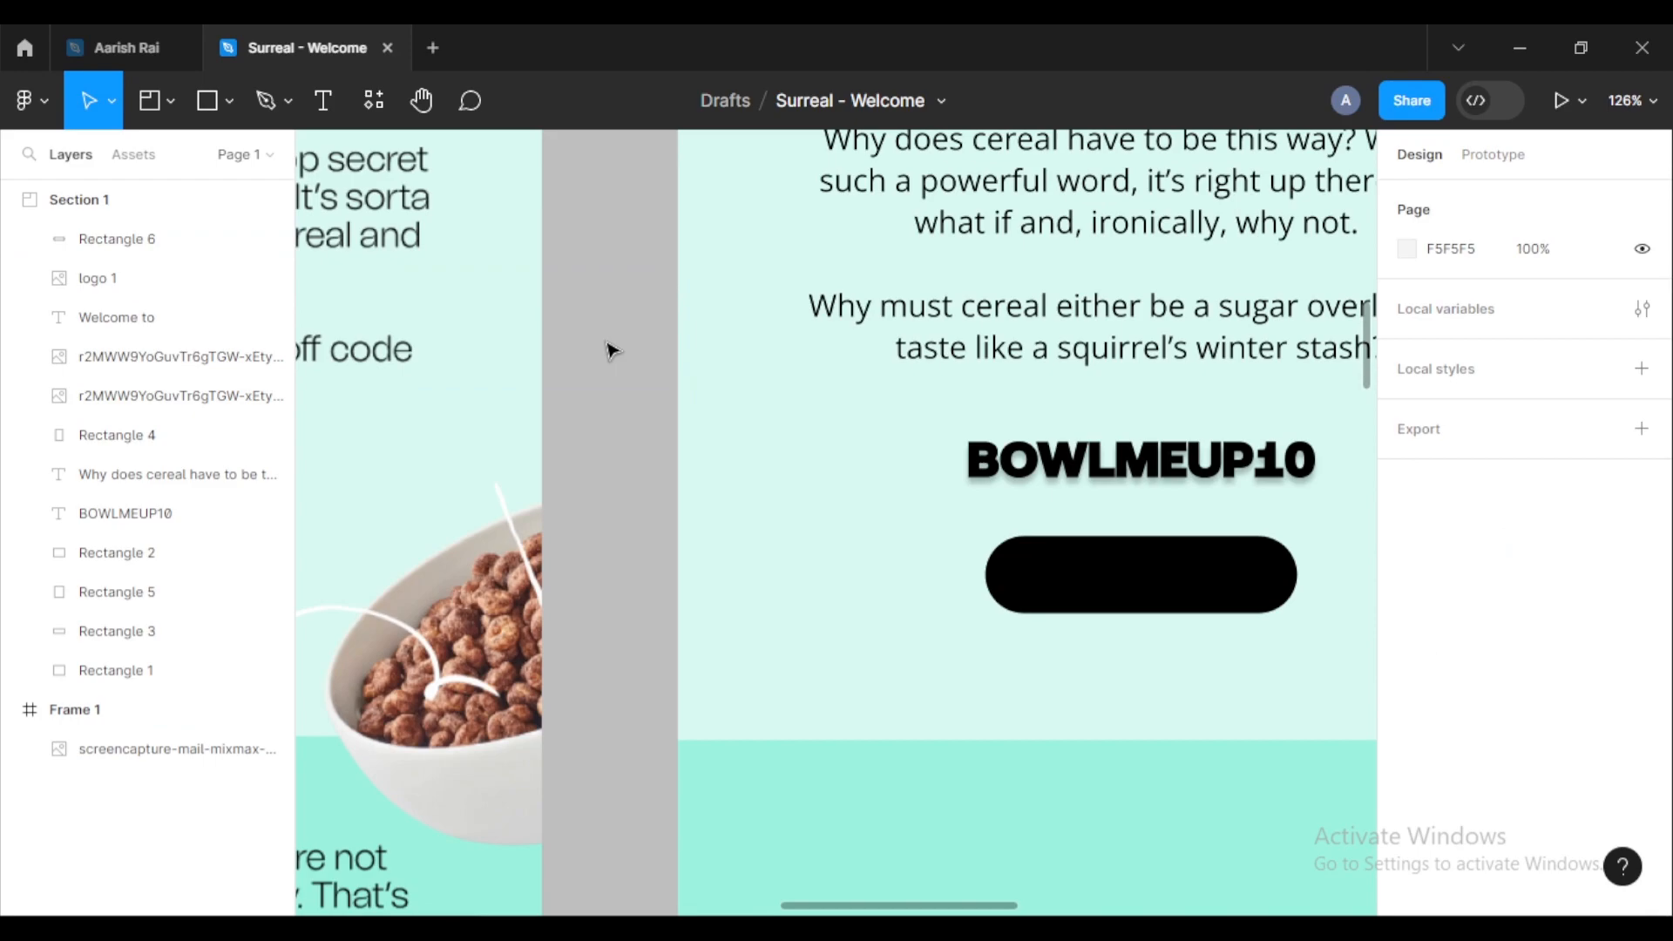
left_click_drag(635, 370, 319, 214)
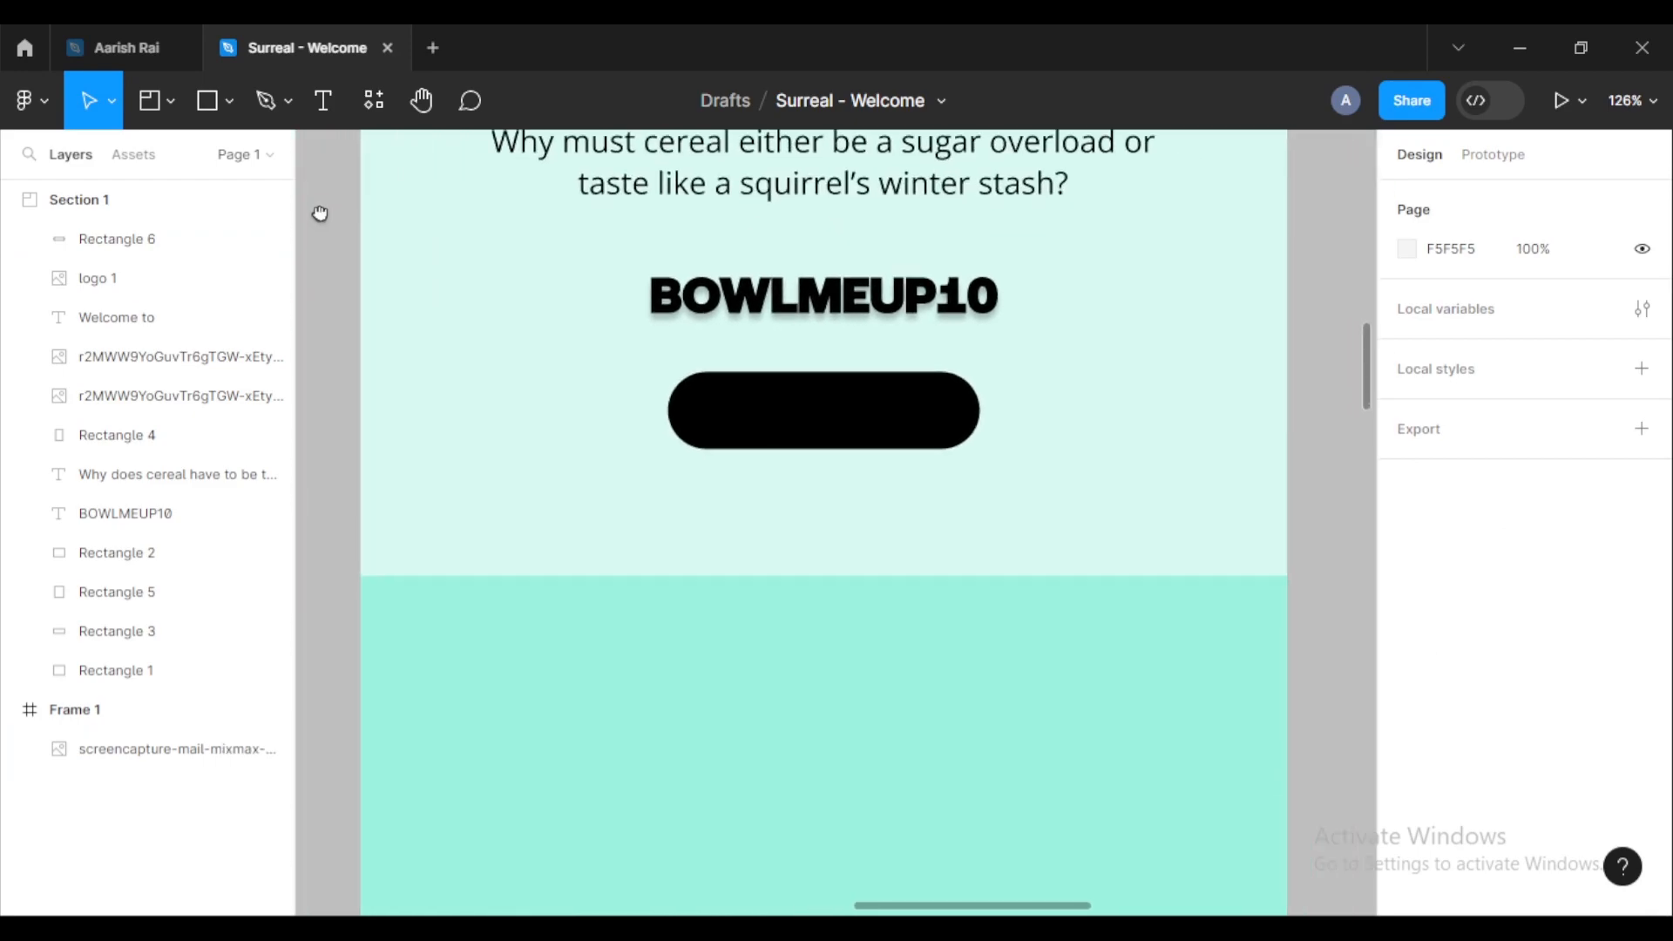
mouse_move(838, 414)
left_mouse_down()
mouse_move(759, 385)
mouse_move(828, 424)
left_mouse_up()
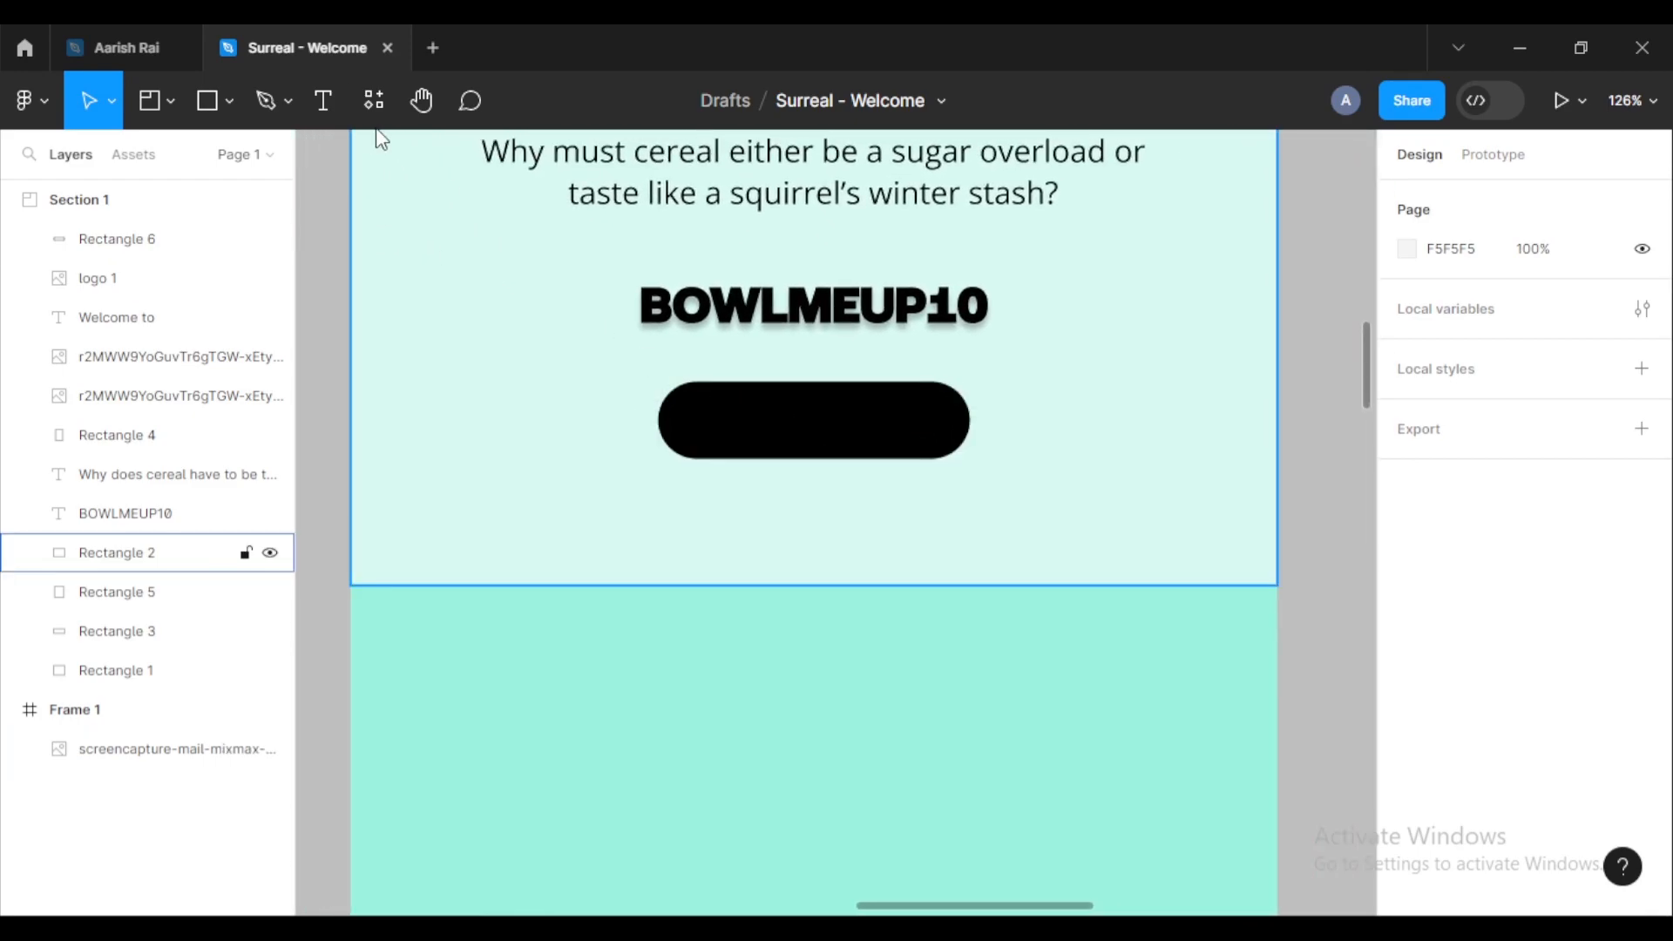
left_click(338, 97)
scroll(729, 418, "up", 3)
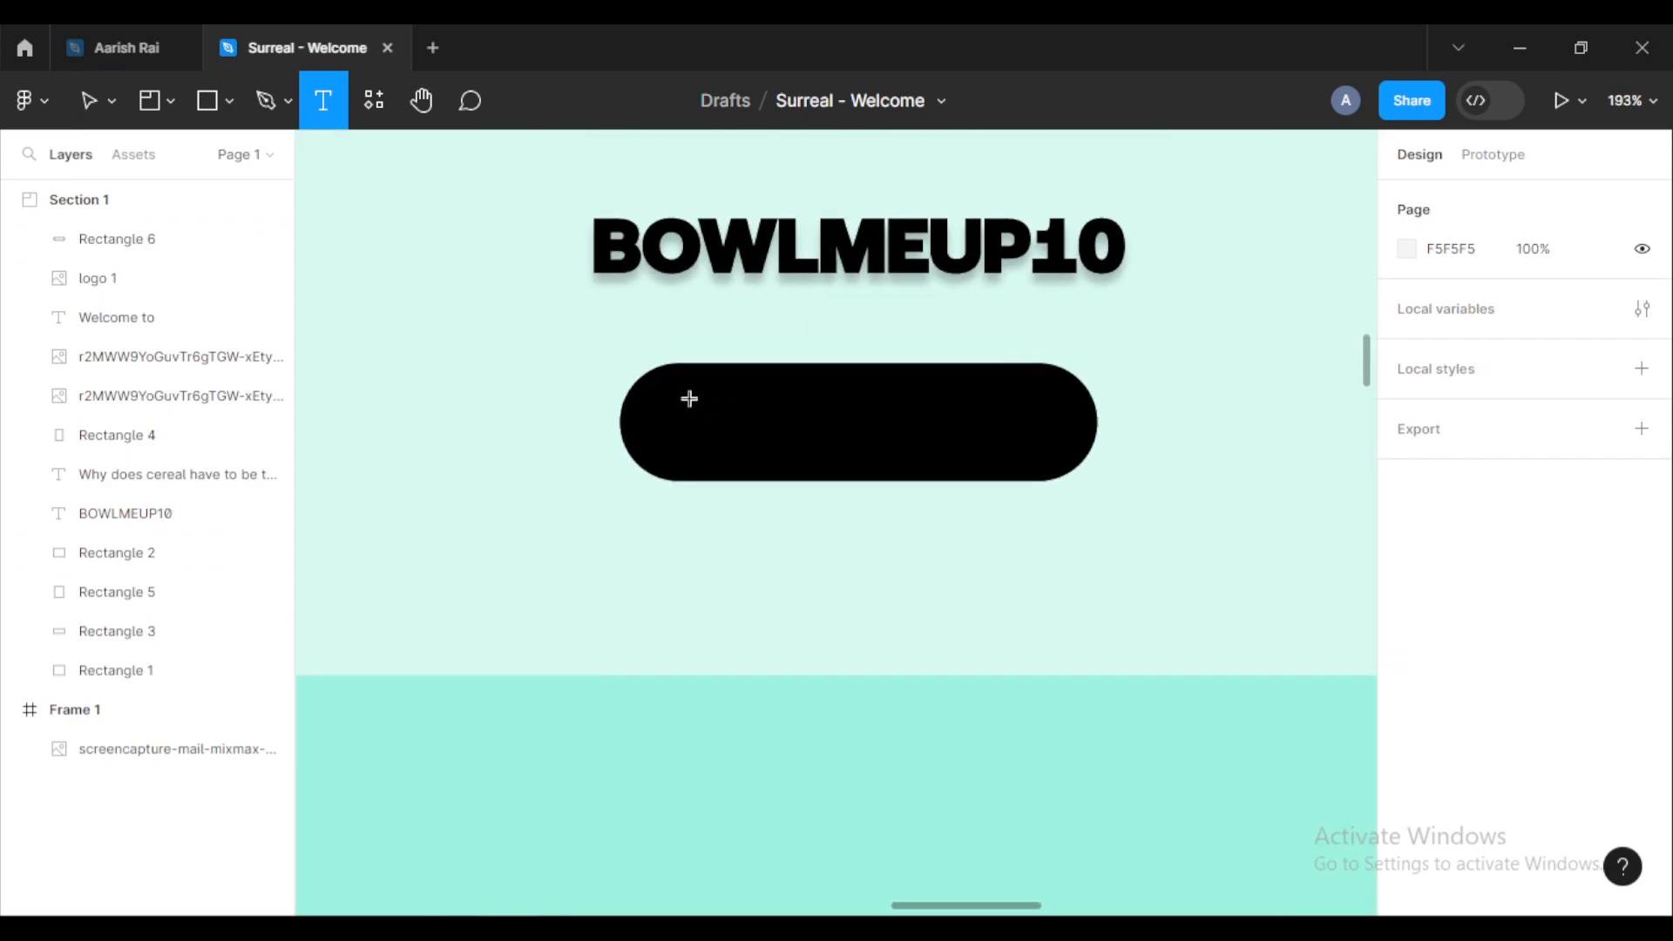
left_click_drag(684, 392, 1043, 460)
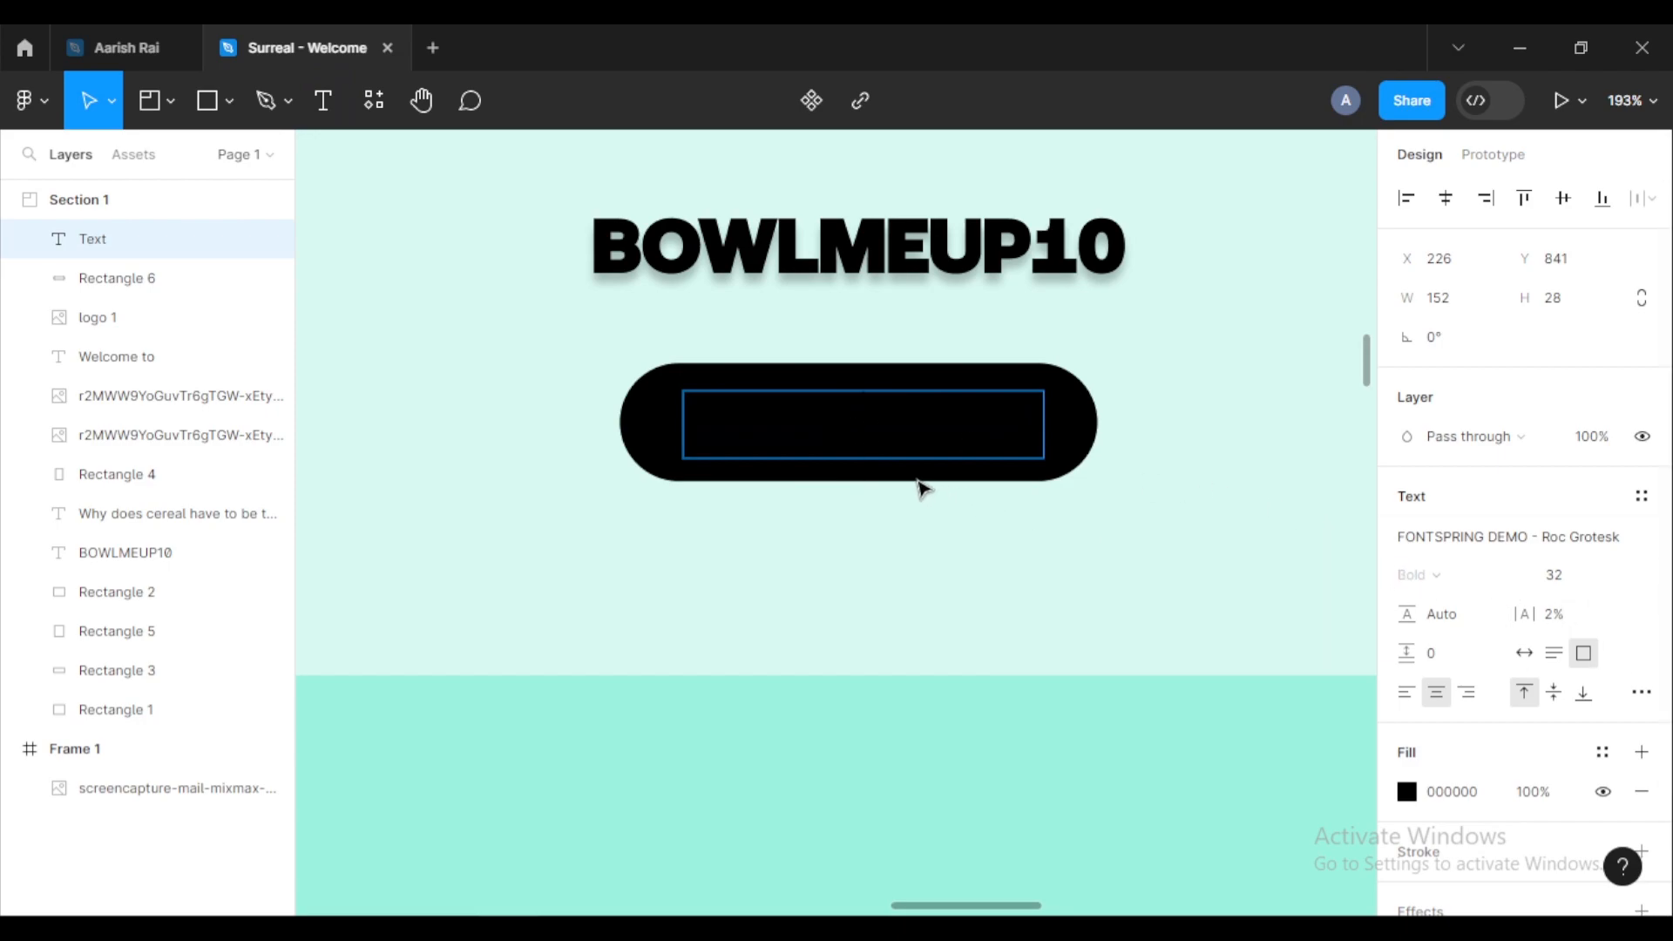
Step: Set the font of the button's text box to Open Sans SemiBold
left_click(1450, 548)
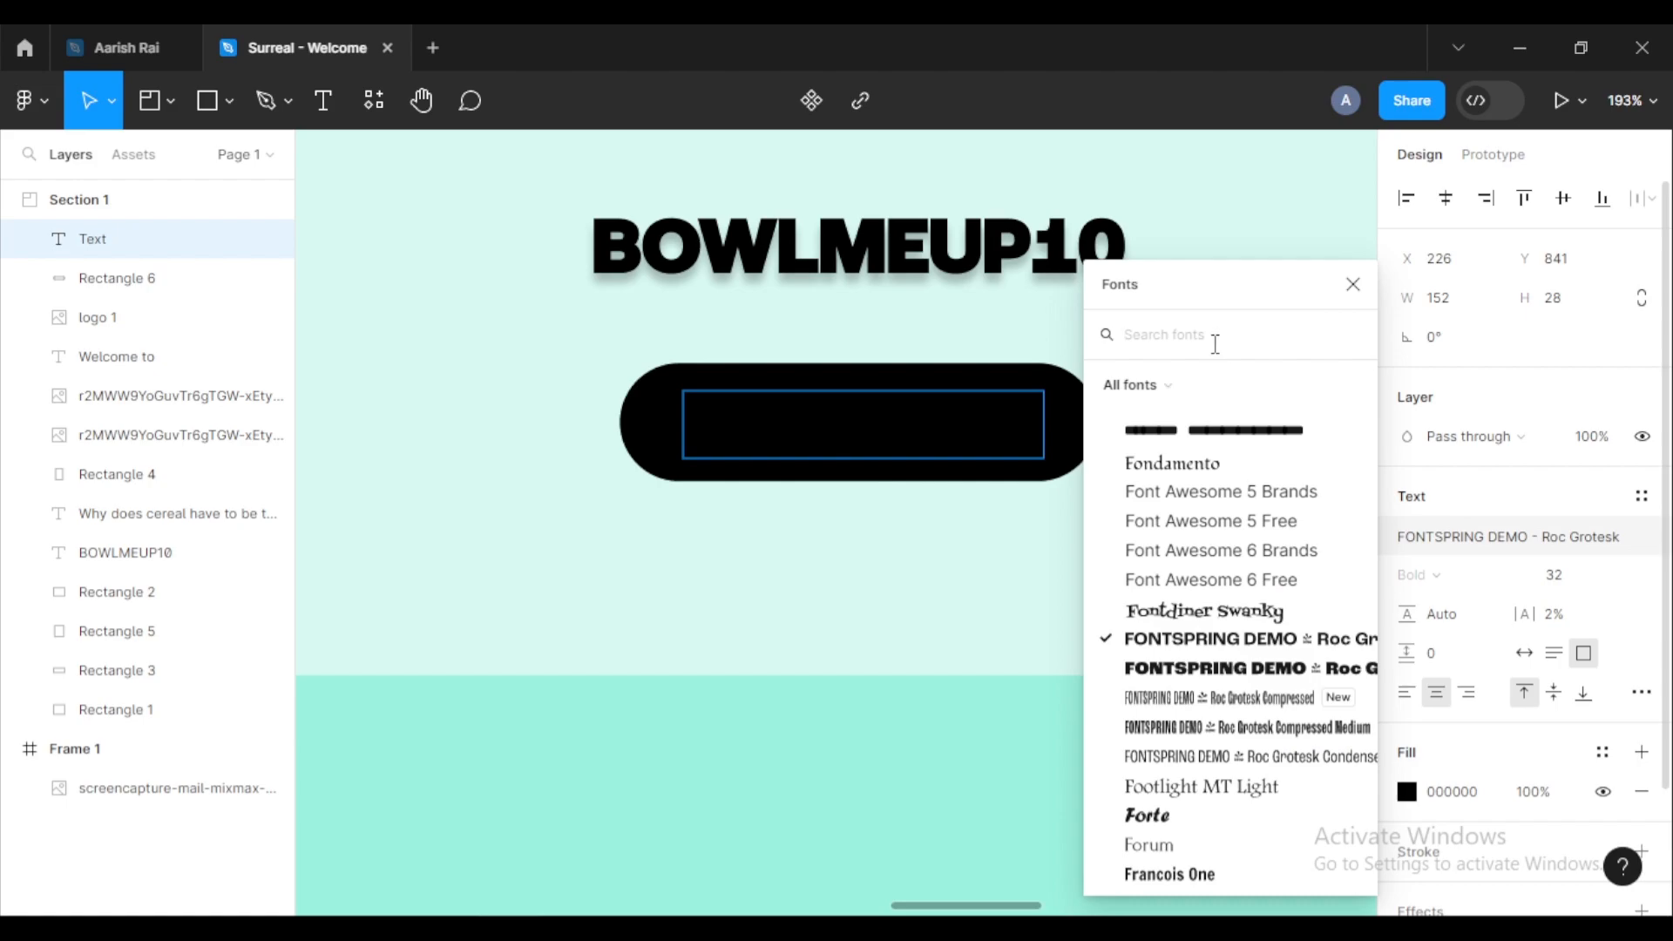
type("open")
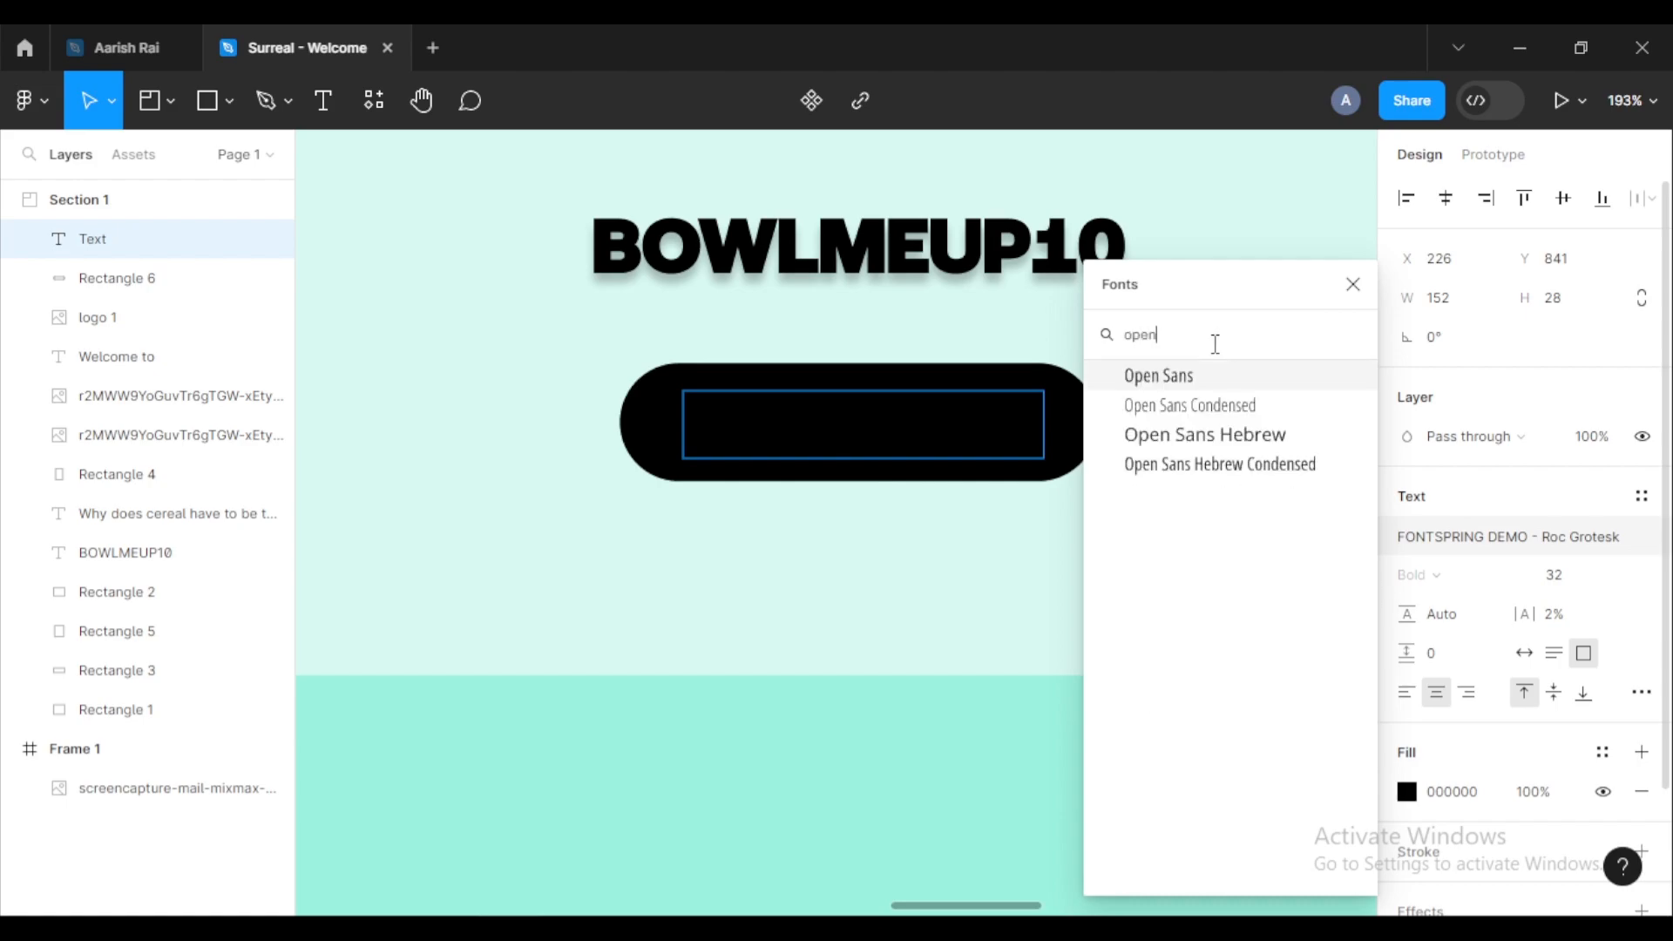
left_click(1195, 387)
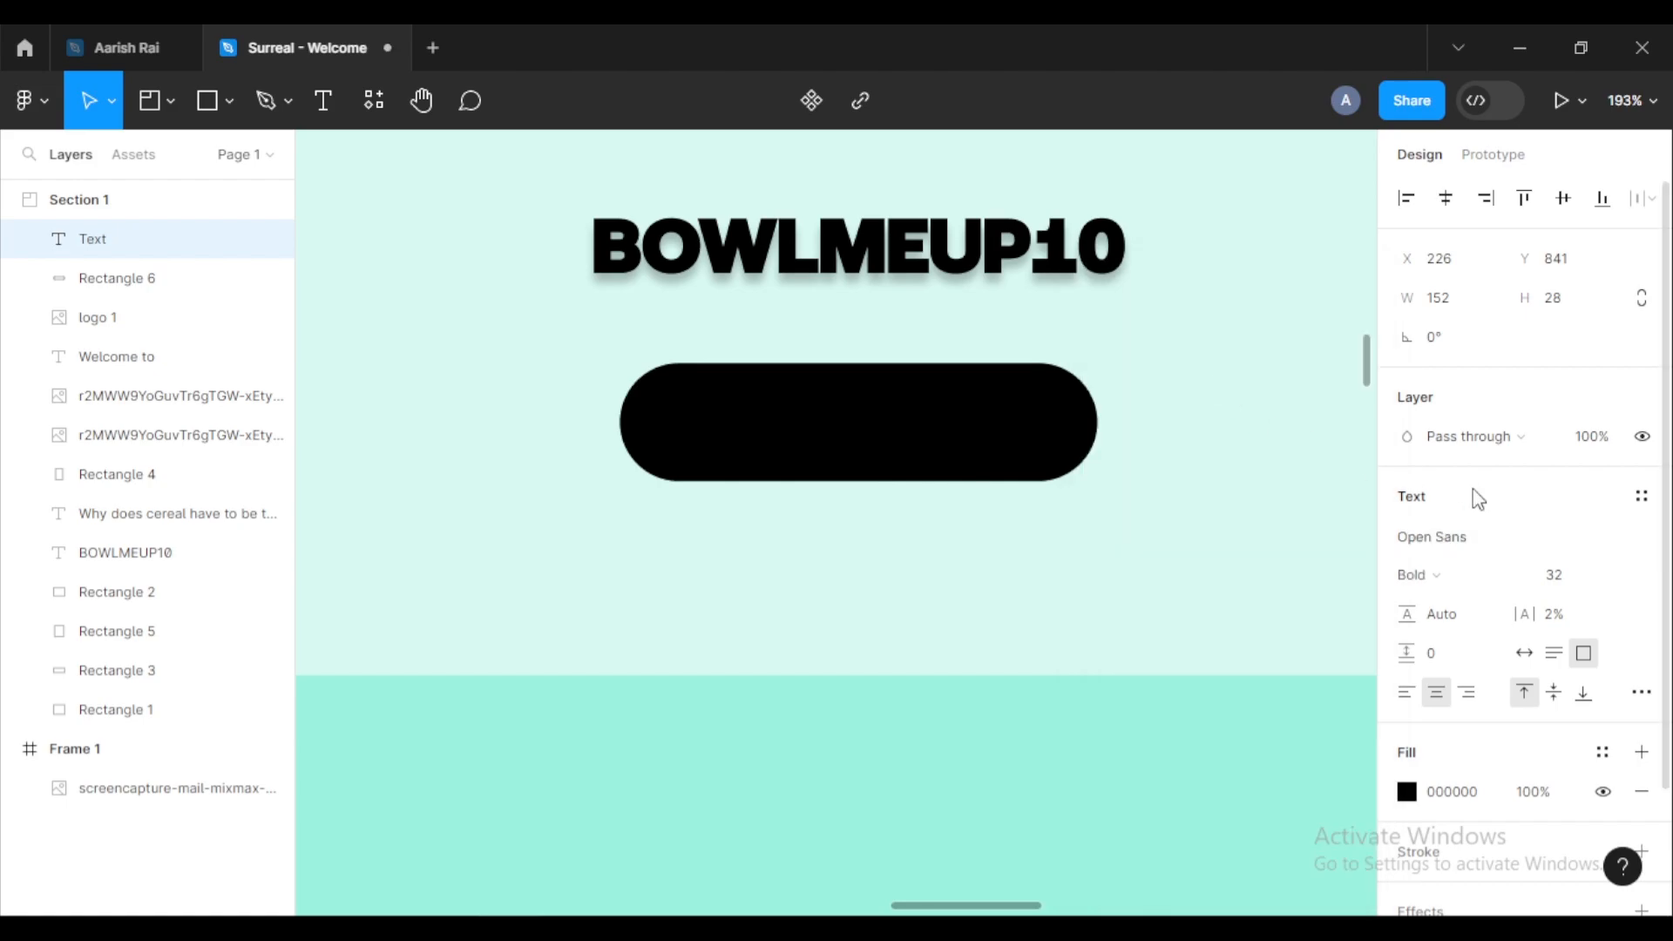
left_click(1517, 575)
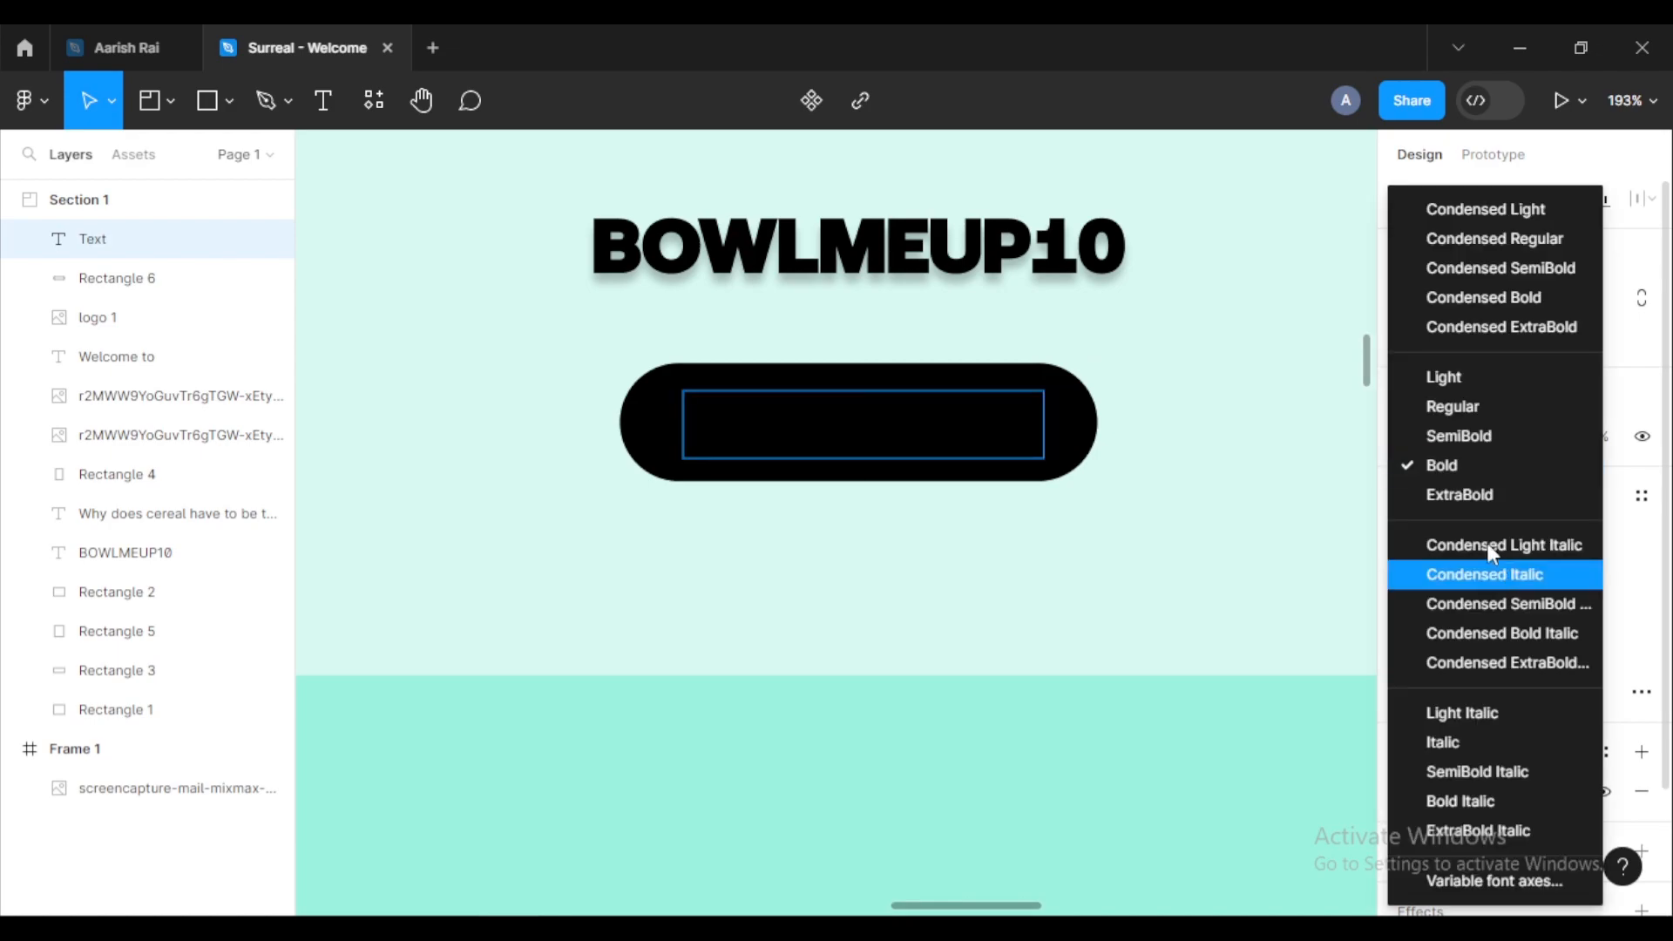
left_click(1488, 440)
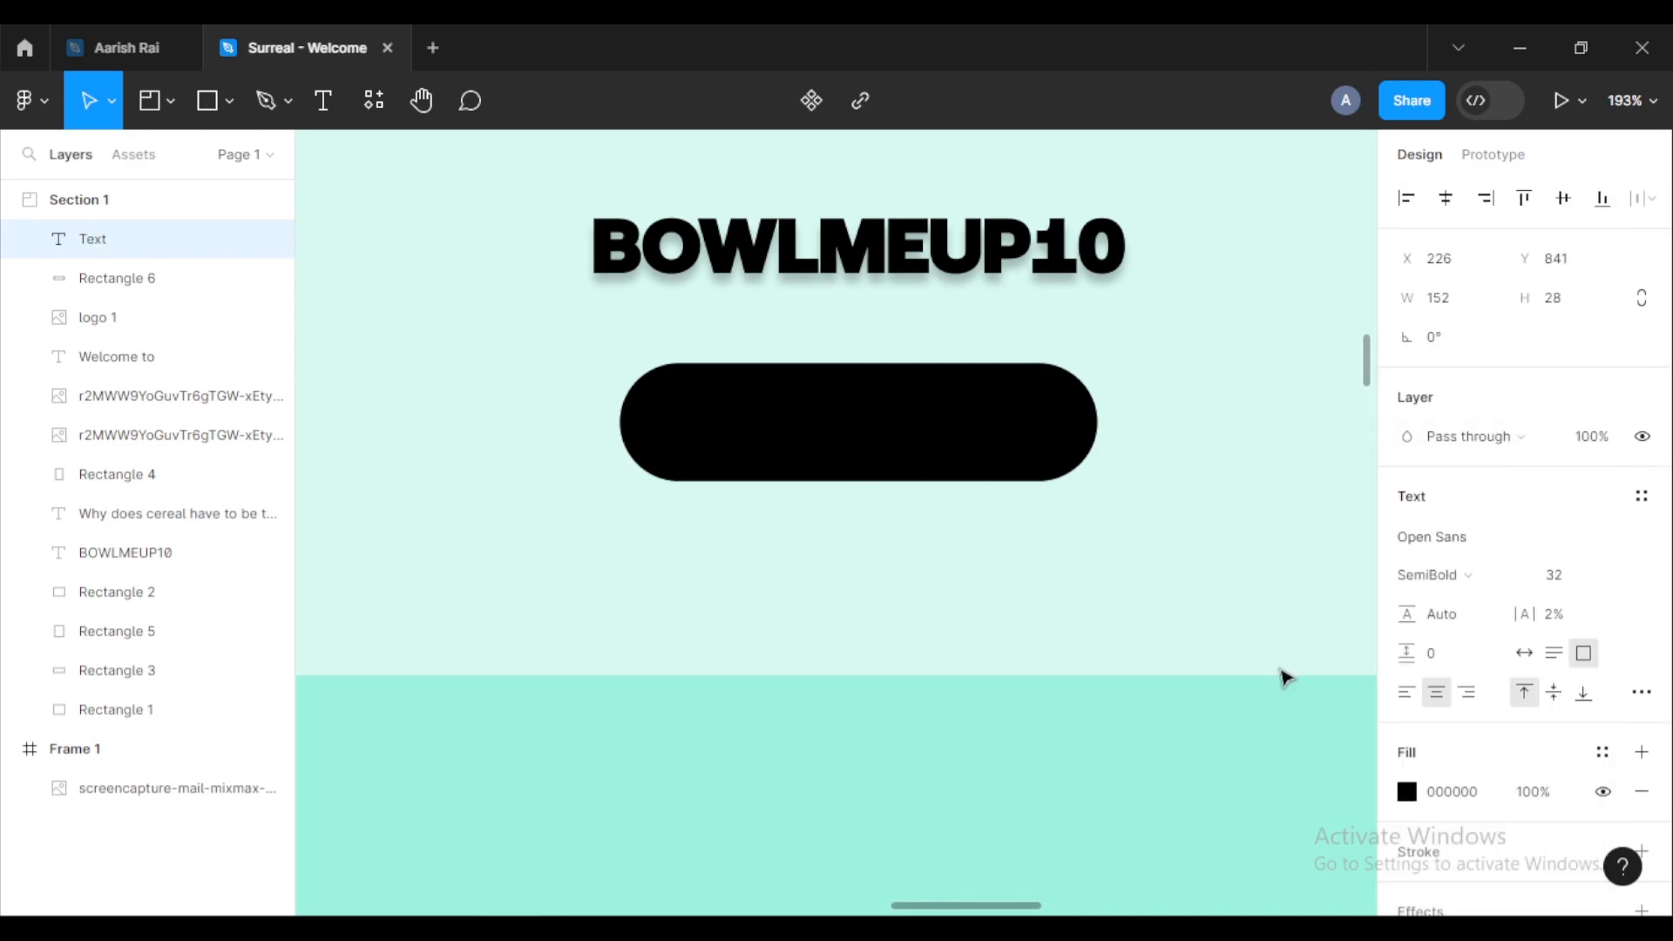
Step: Set the text fill of the button's text box to white, FFFFFF
left_click(1407, 791)
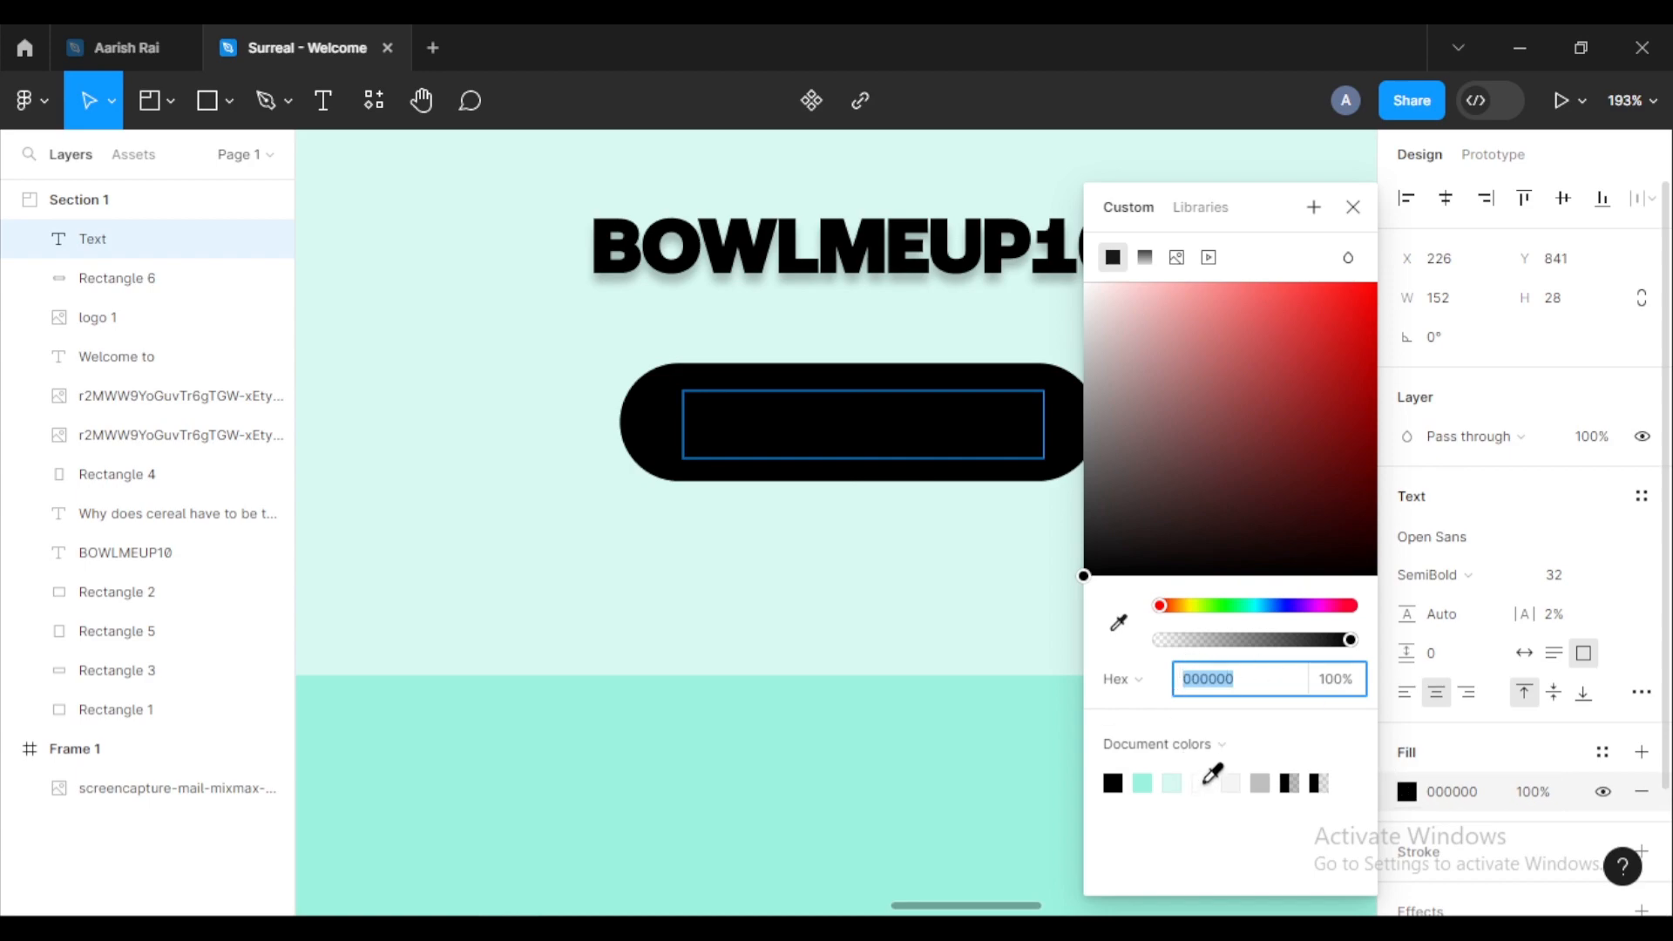
left_click_drag(1085, 577, 1074, 294)
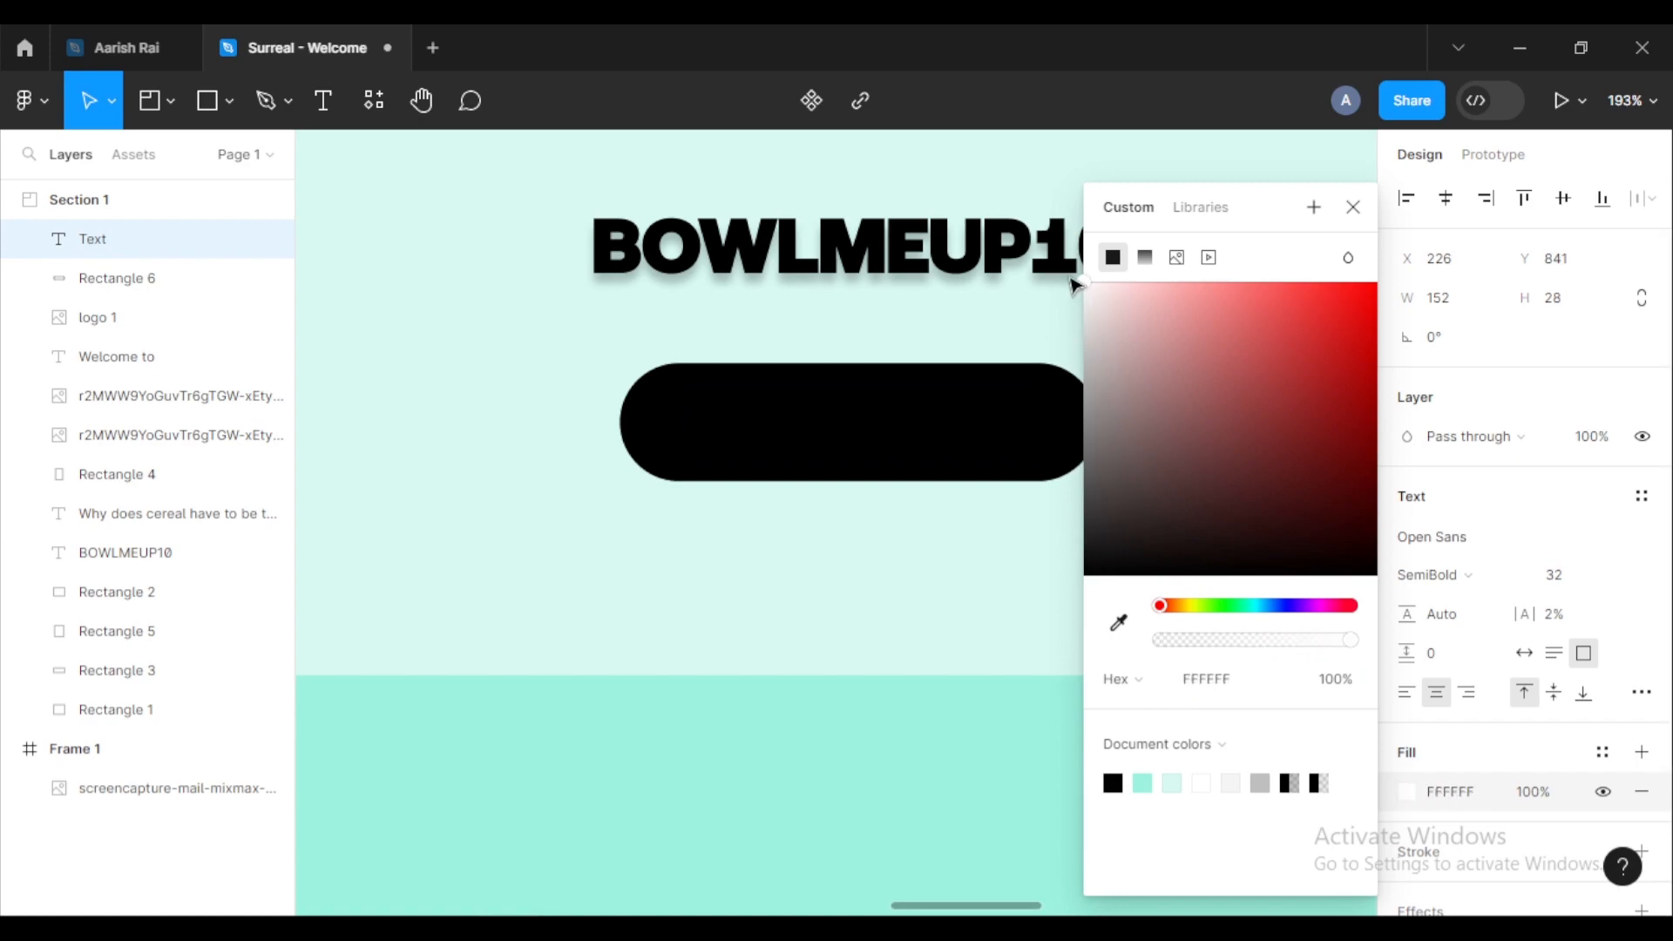
left_click(1355, 210)
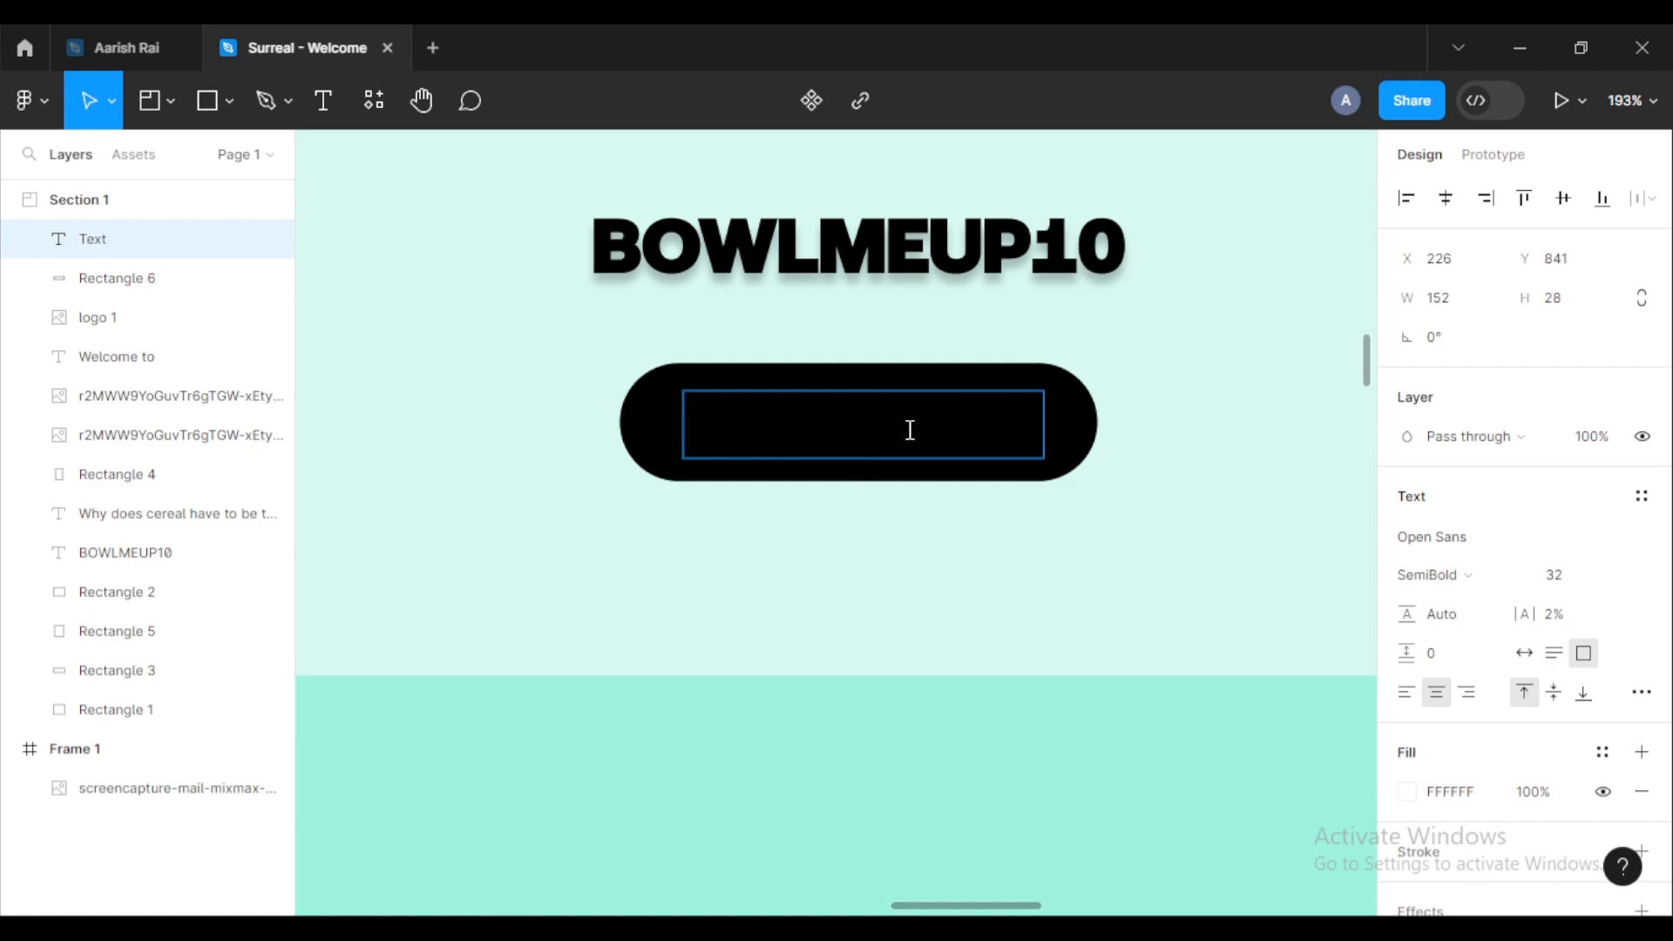
Step: Enter the label "TYY NOW" in capitals in the button's text box
type("try")
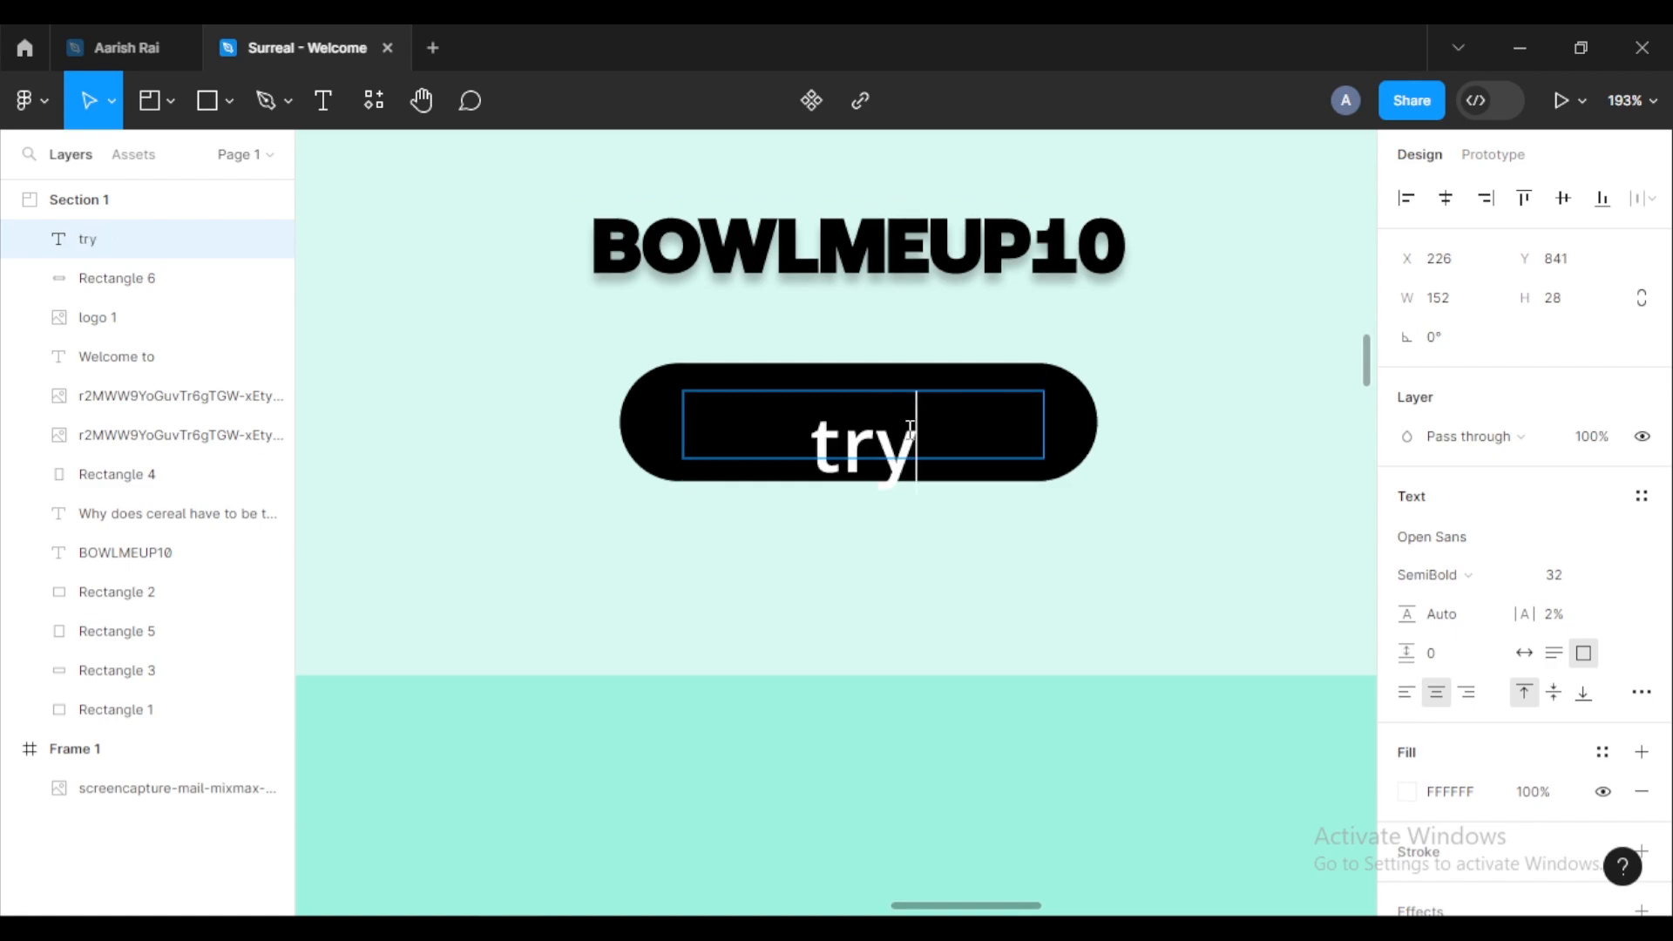
key("BackSpace")
key("BackSpace")
key("BackSpace")
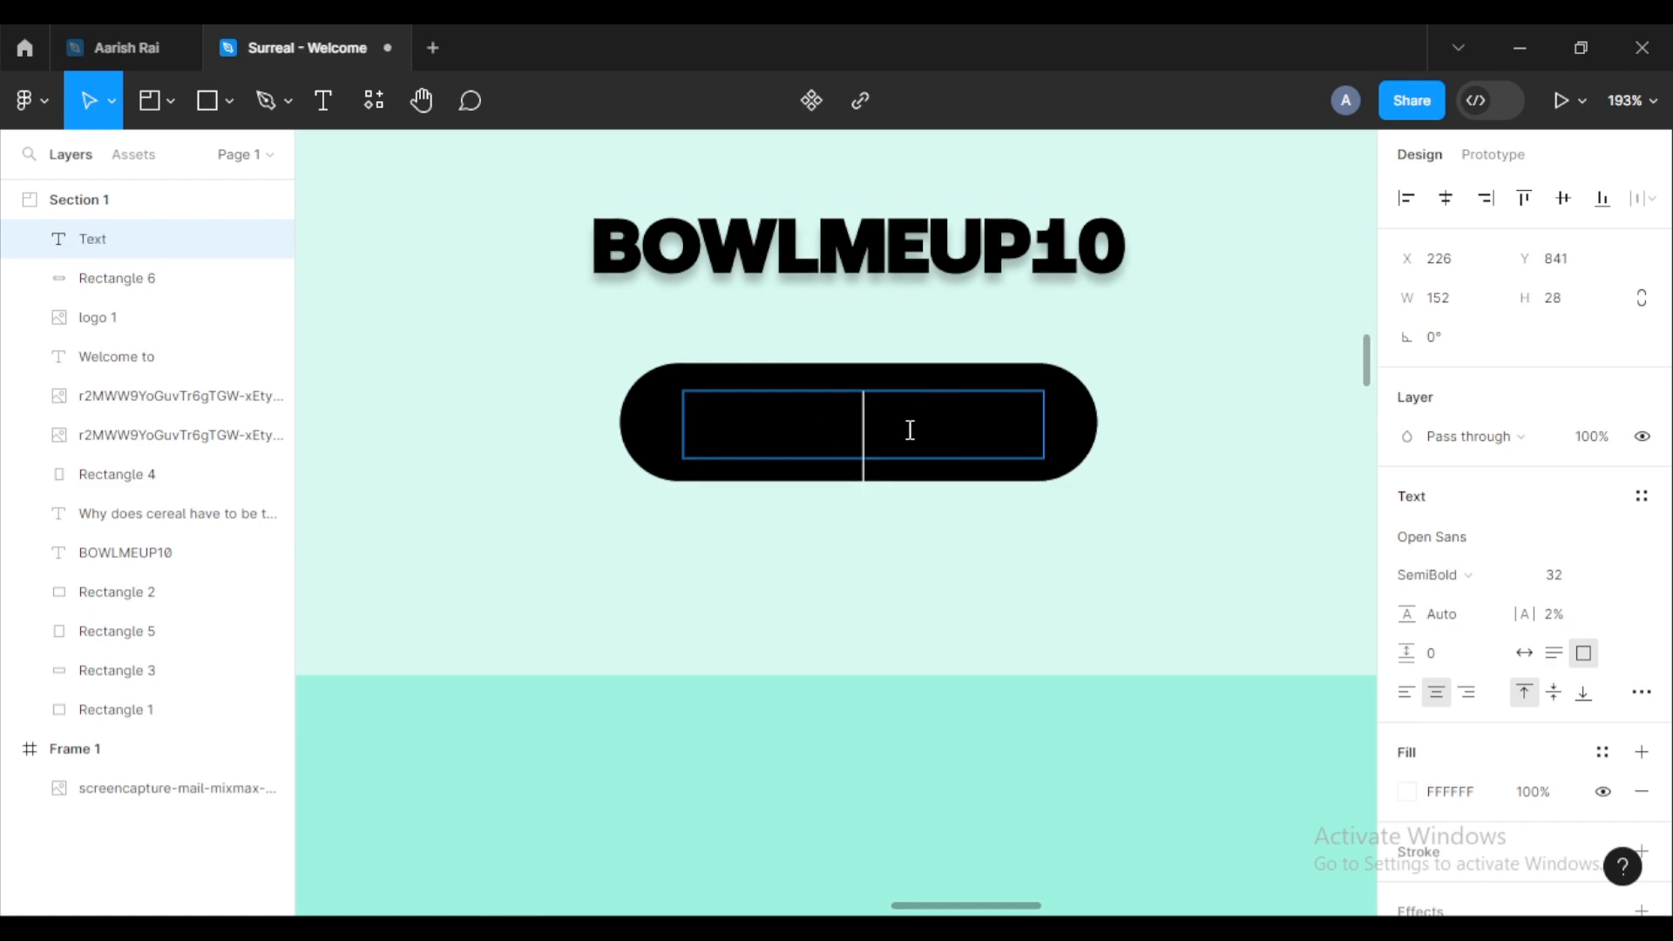
type("TY")
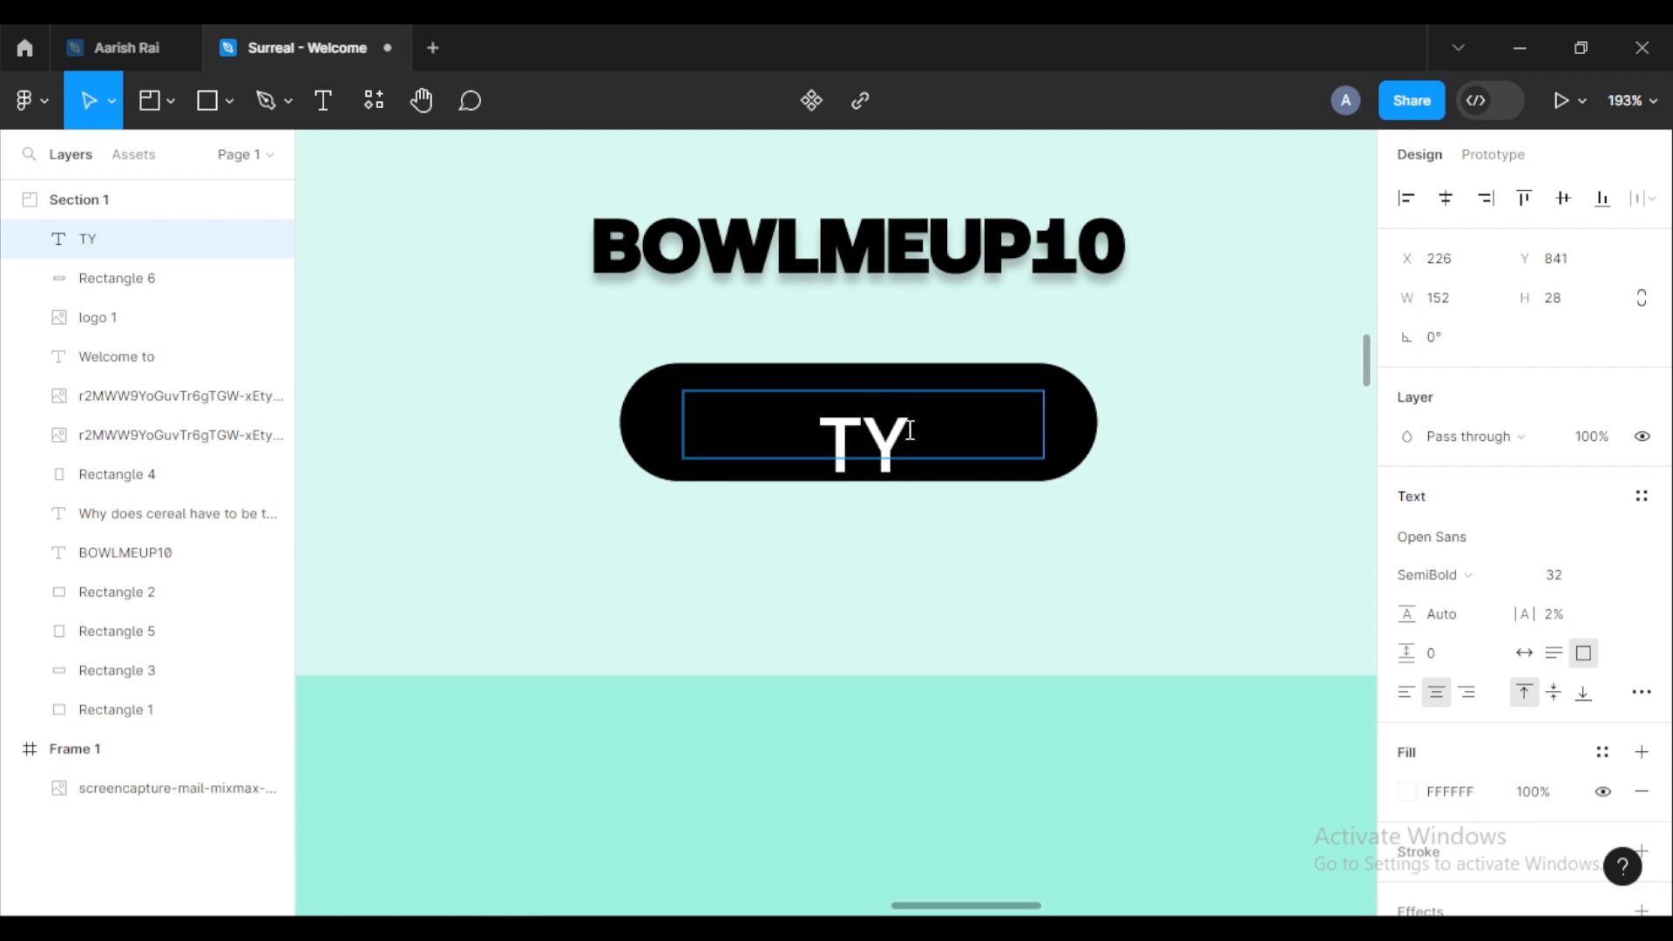
type("Y NOW")
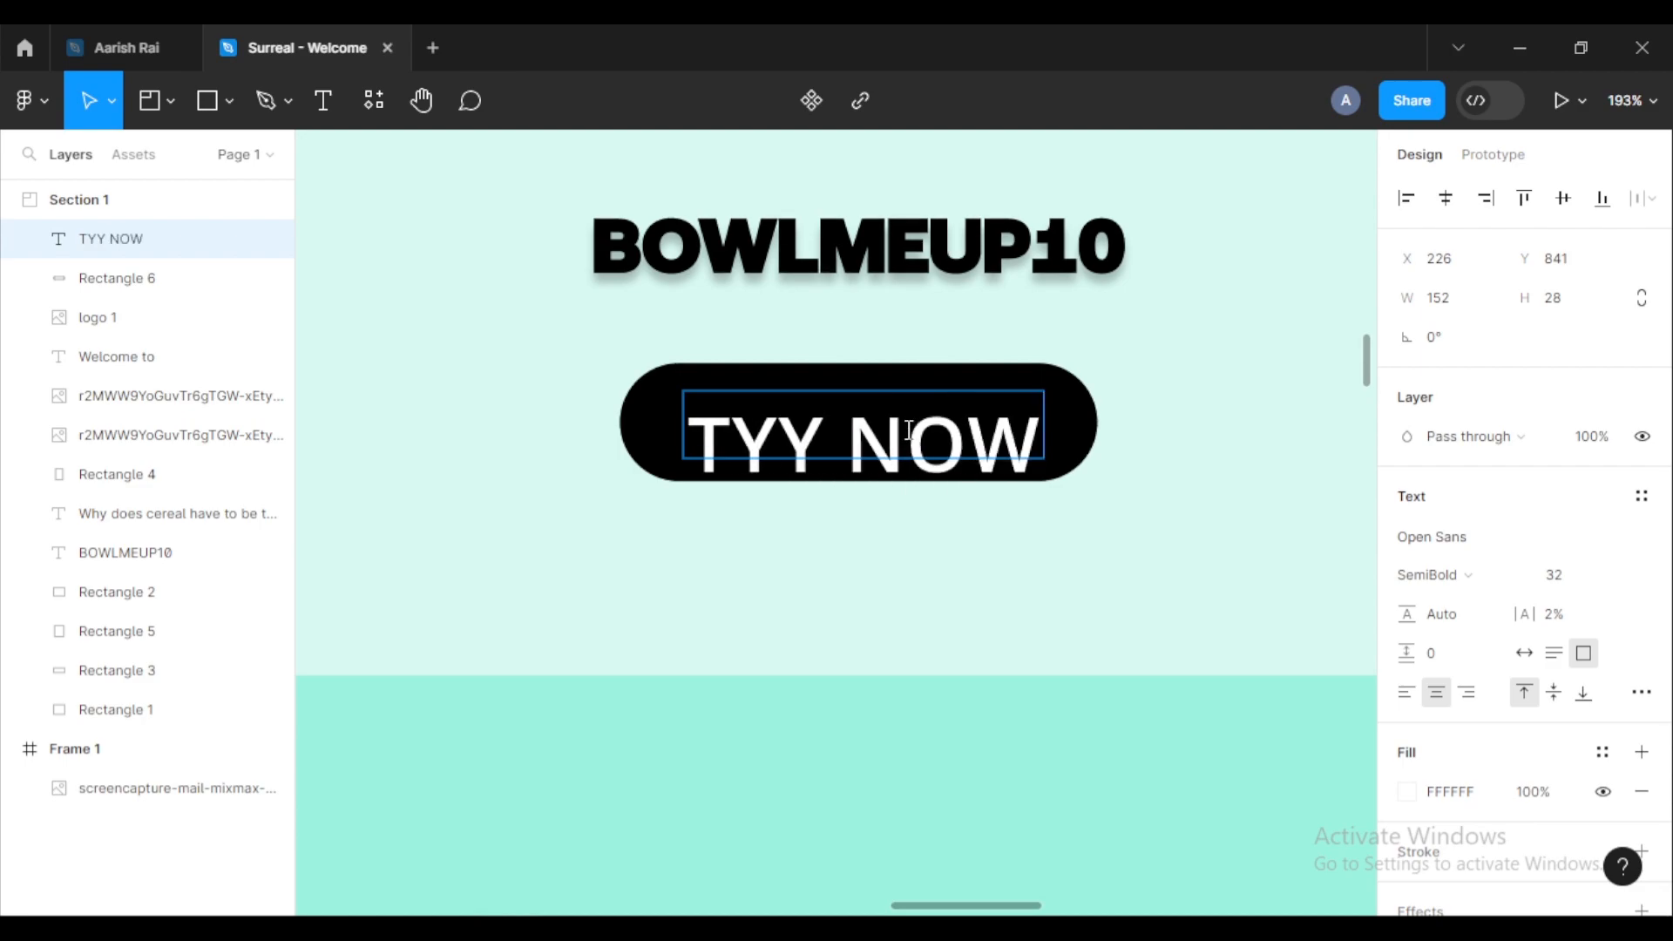
Step: Set the font size of the whole button label to 24
left_click(908, 430)
key("ctrl+a")
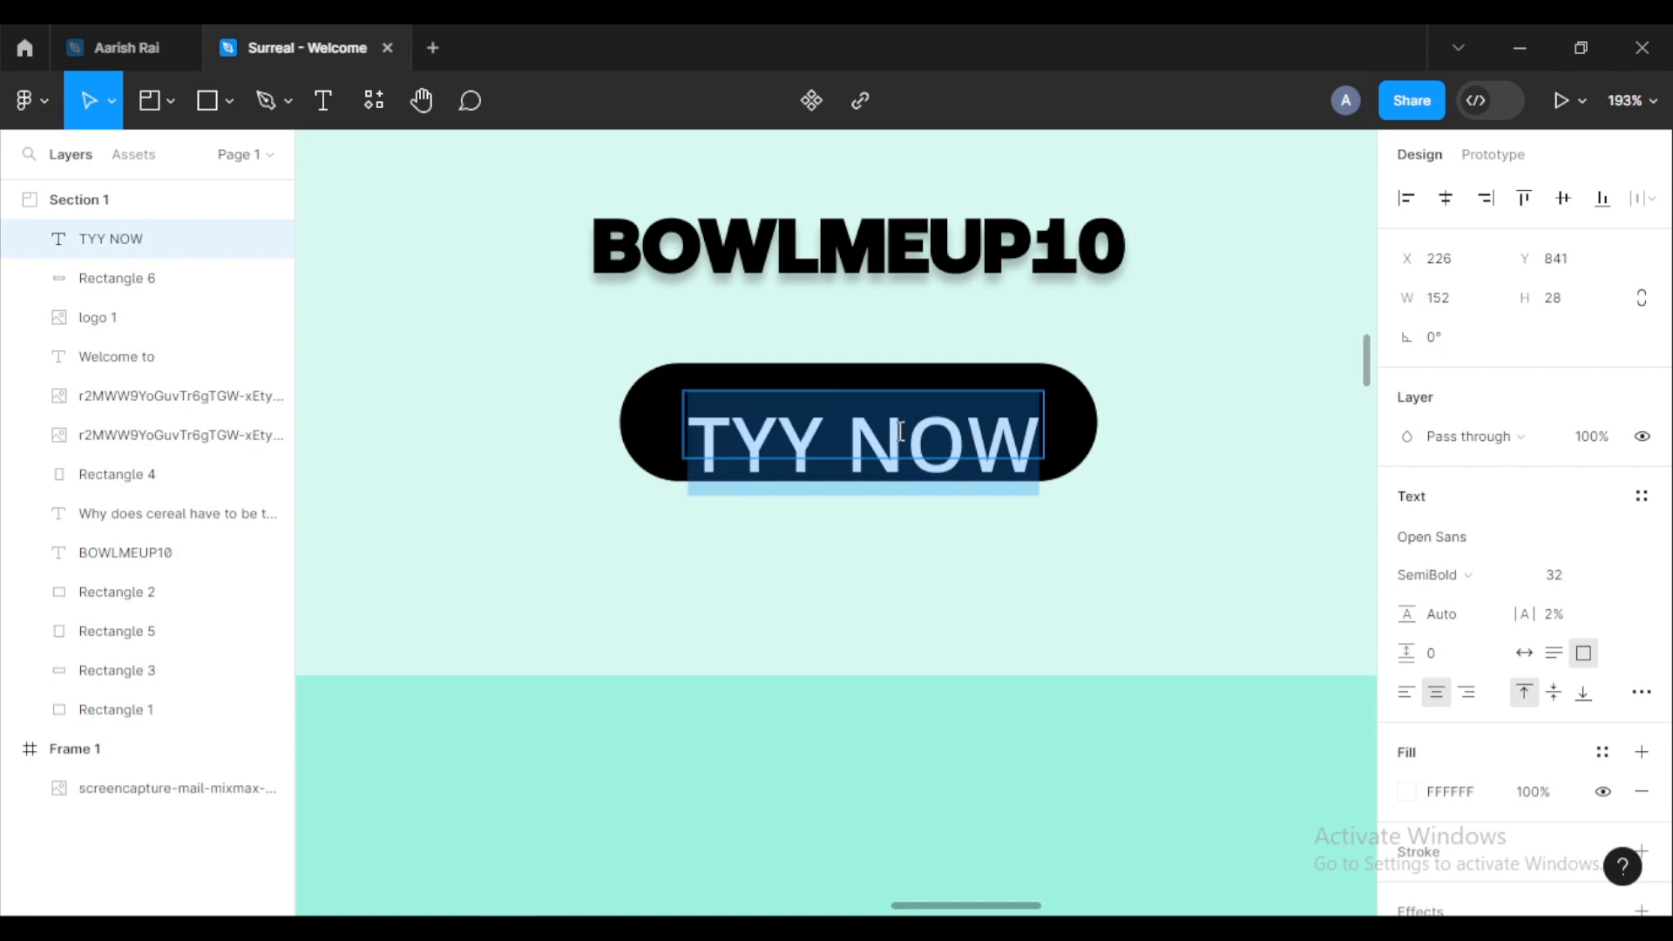
left_click(1618, 575)
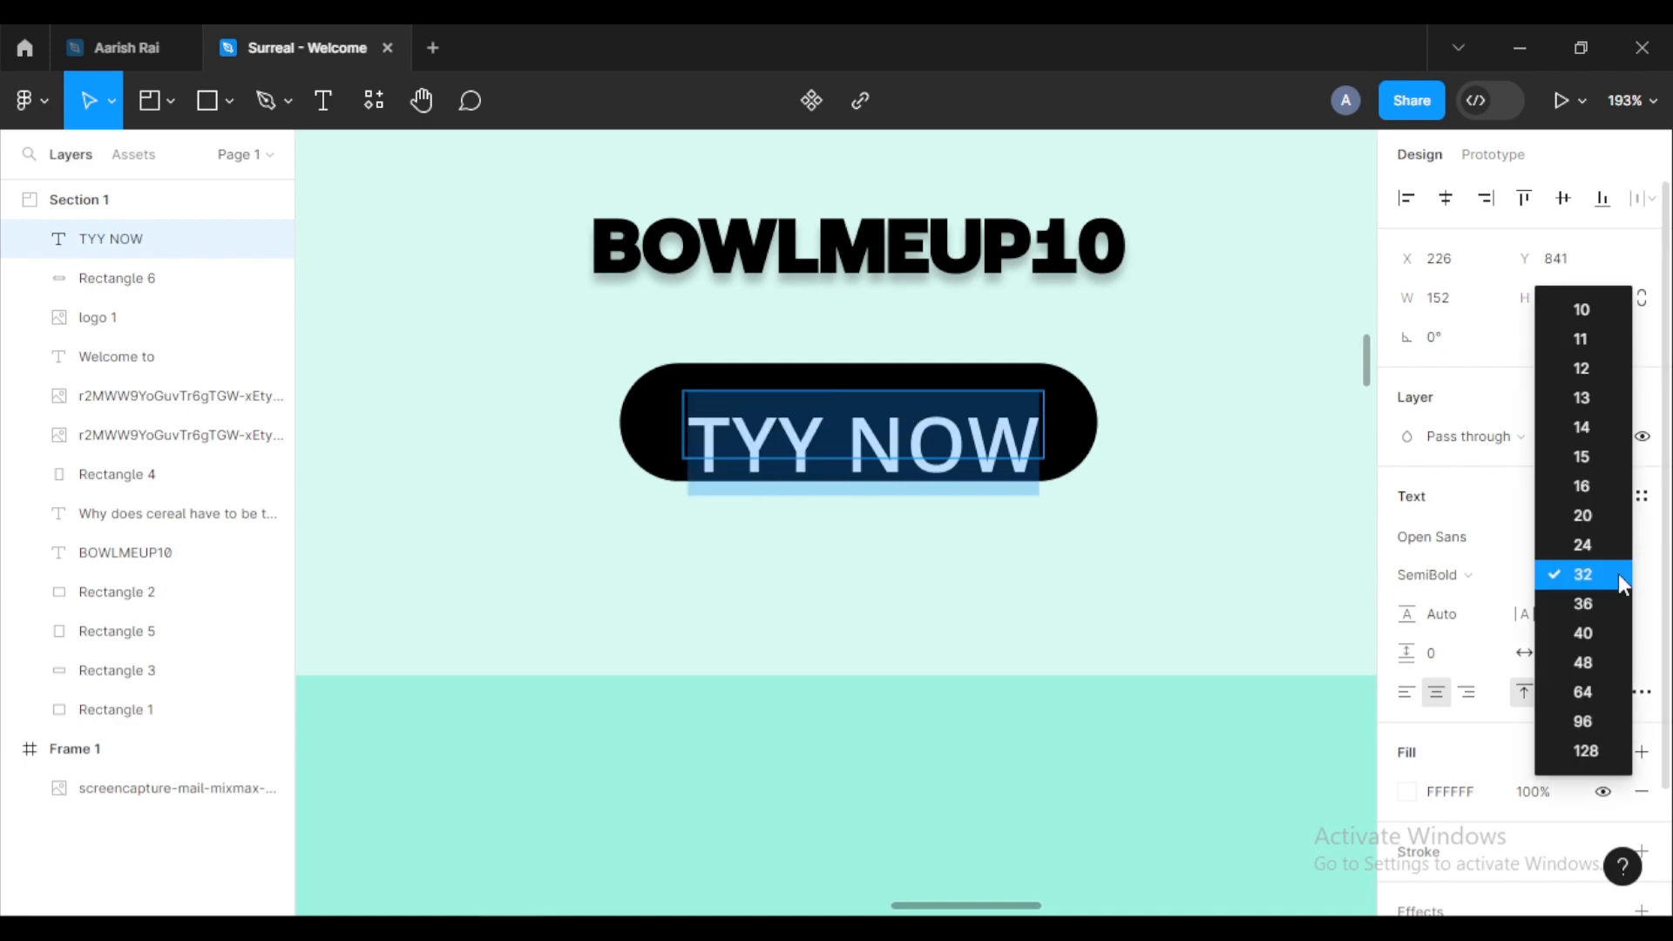
left_click(1617, 547)
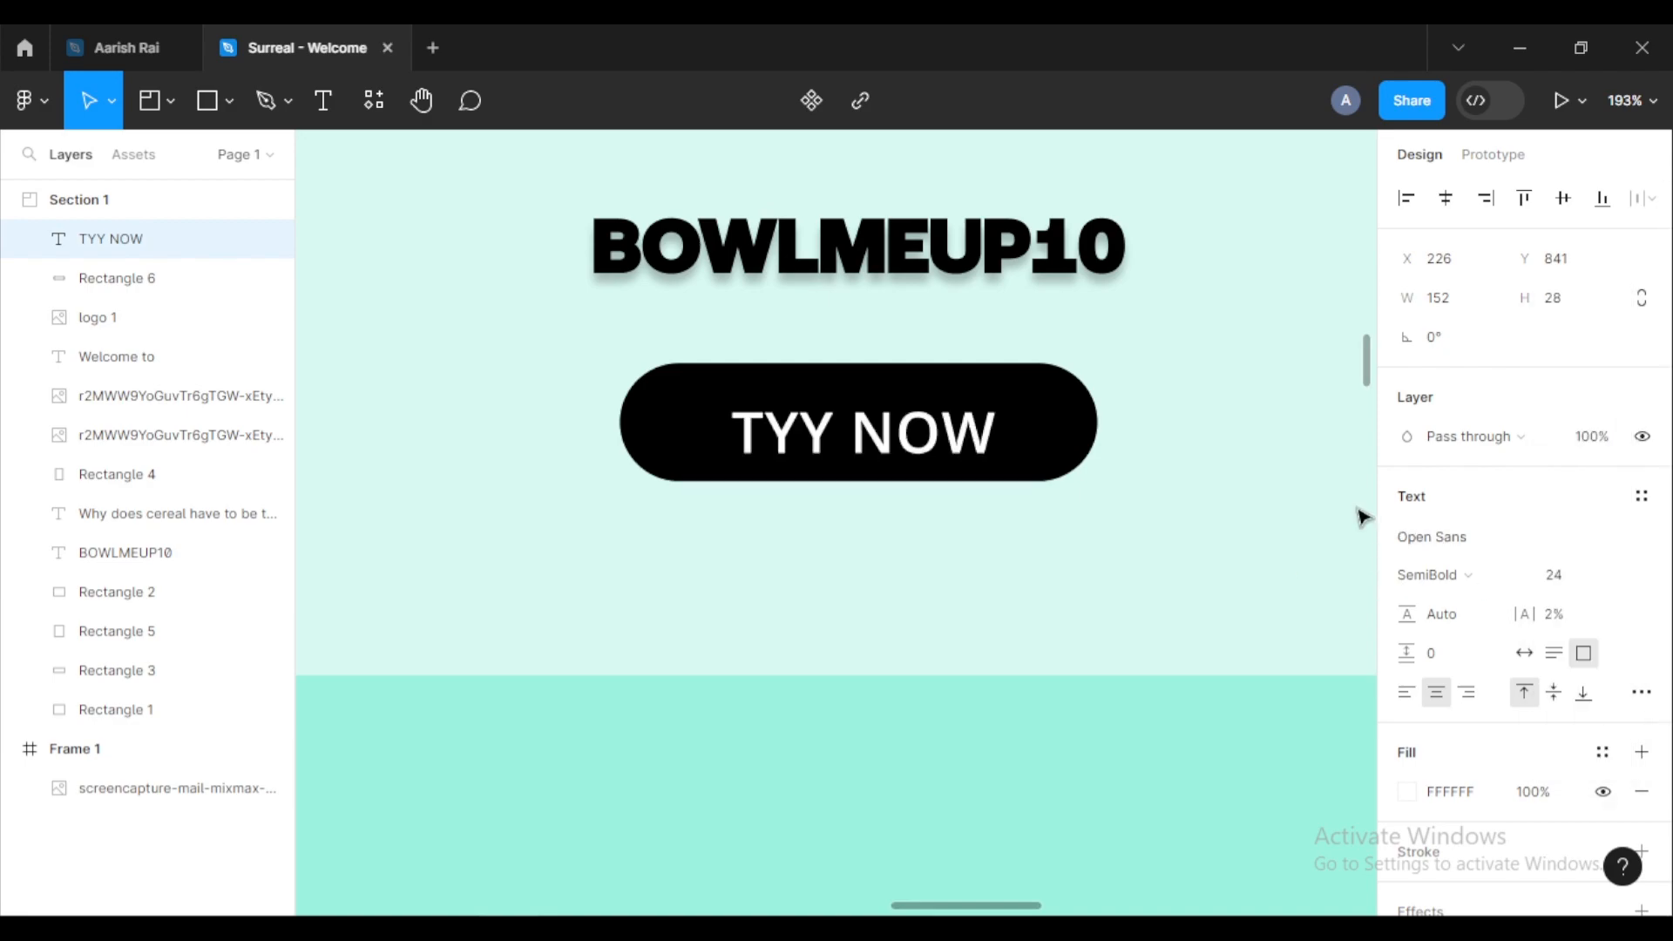
Step: Correct the button label to read "TRY NOW" and finish editing the text
double_click(759, 407)
left_click(787, 435)
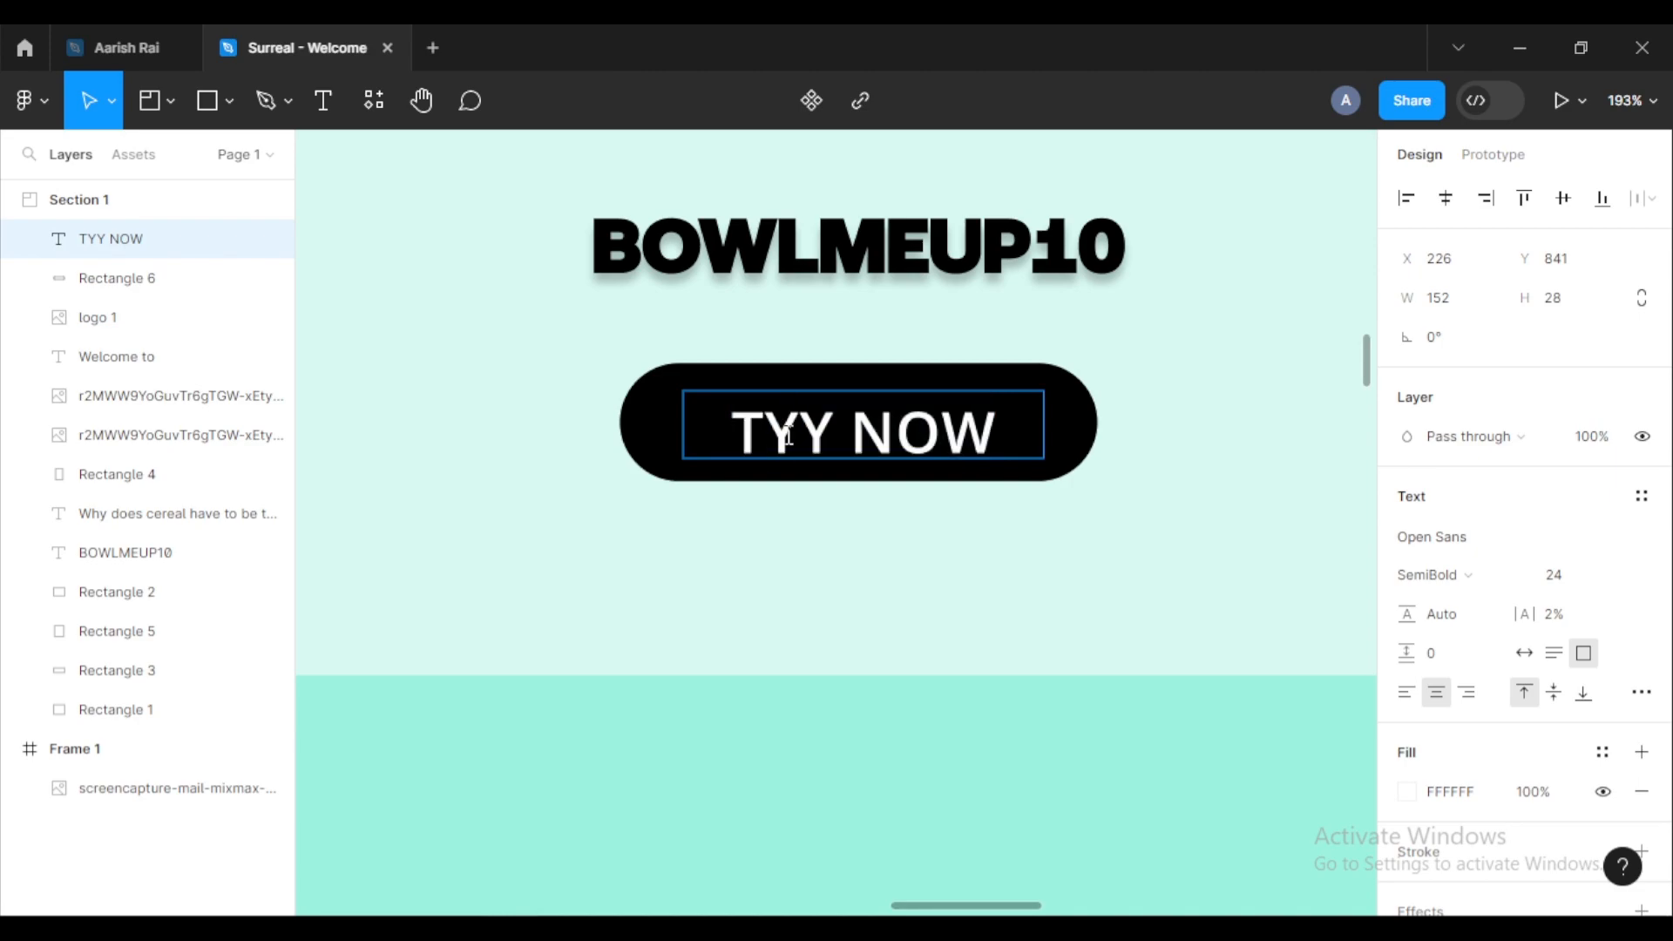
key("BackSpace")
type("R")
scroll(876, 514, "down", 5)
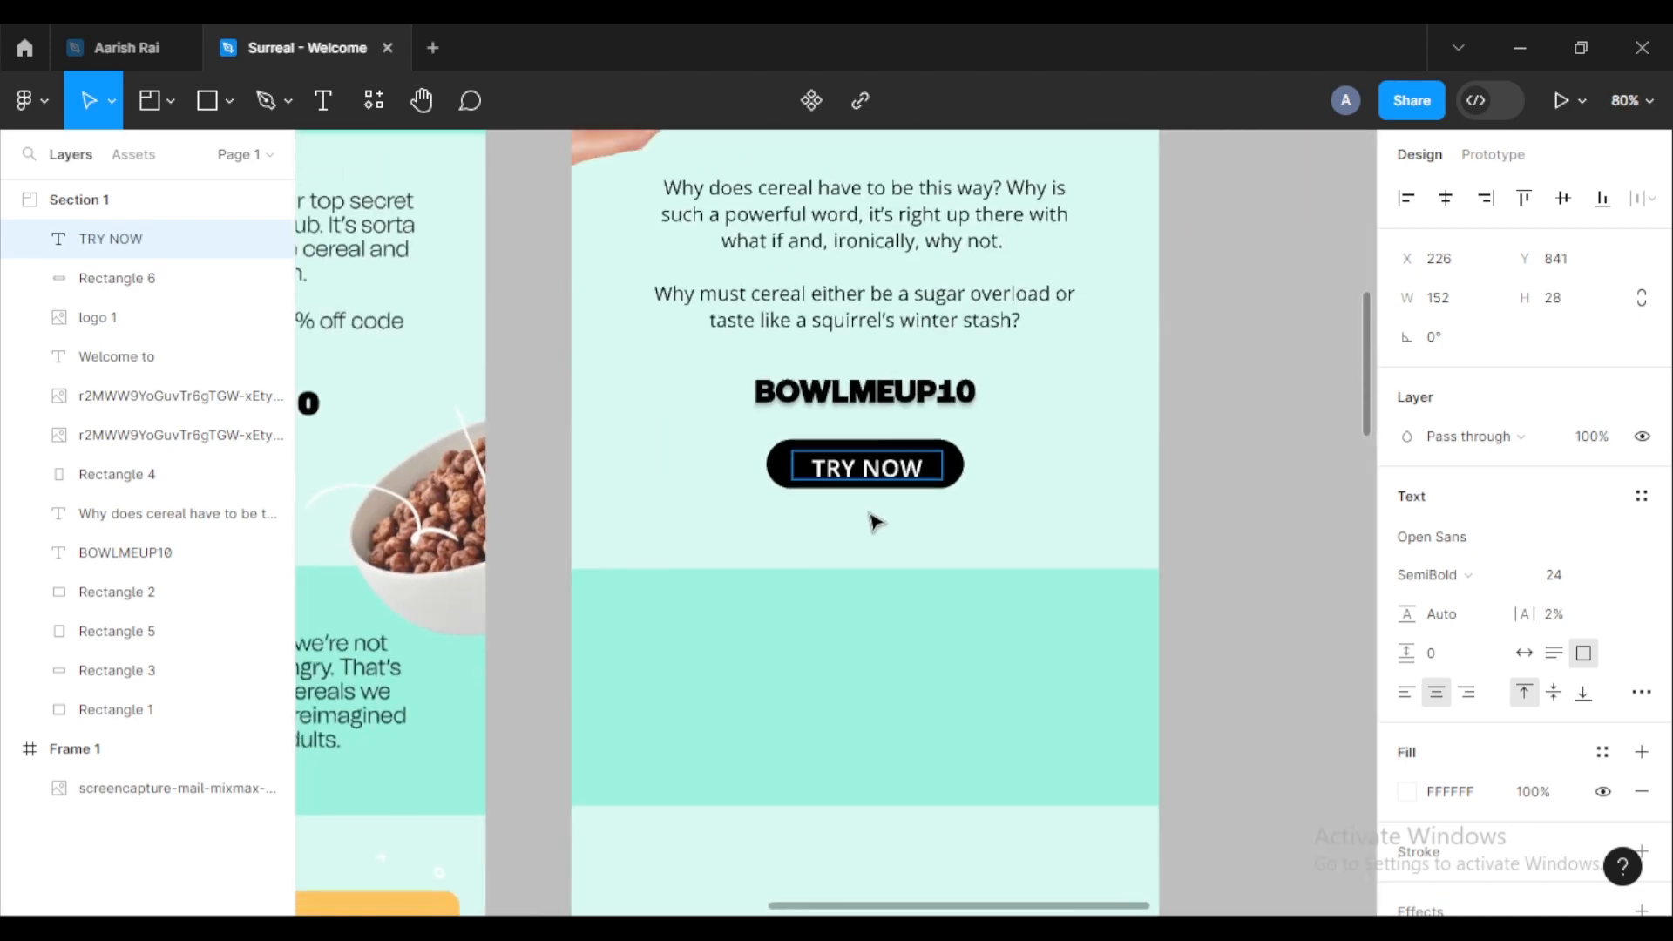
key("Escape")
left_click(1263, 467)
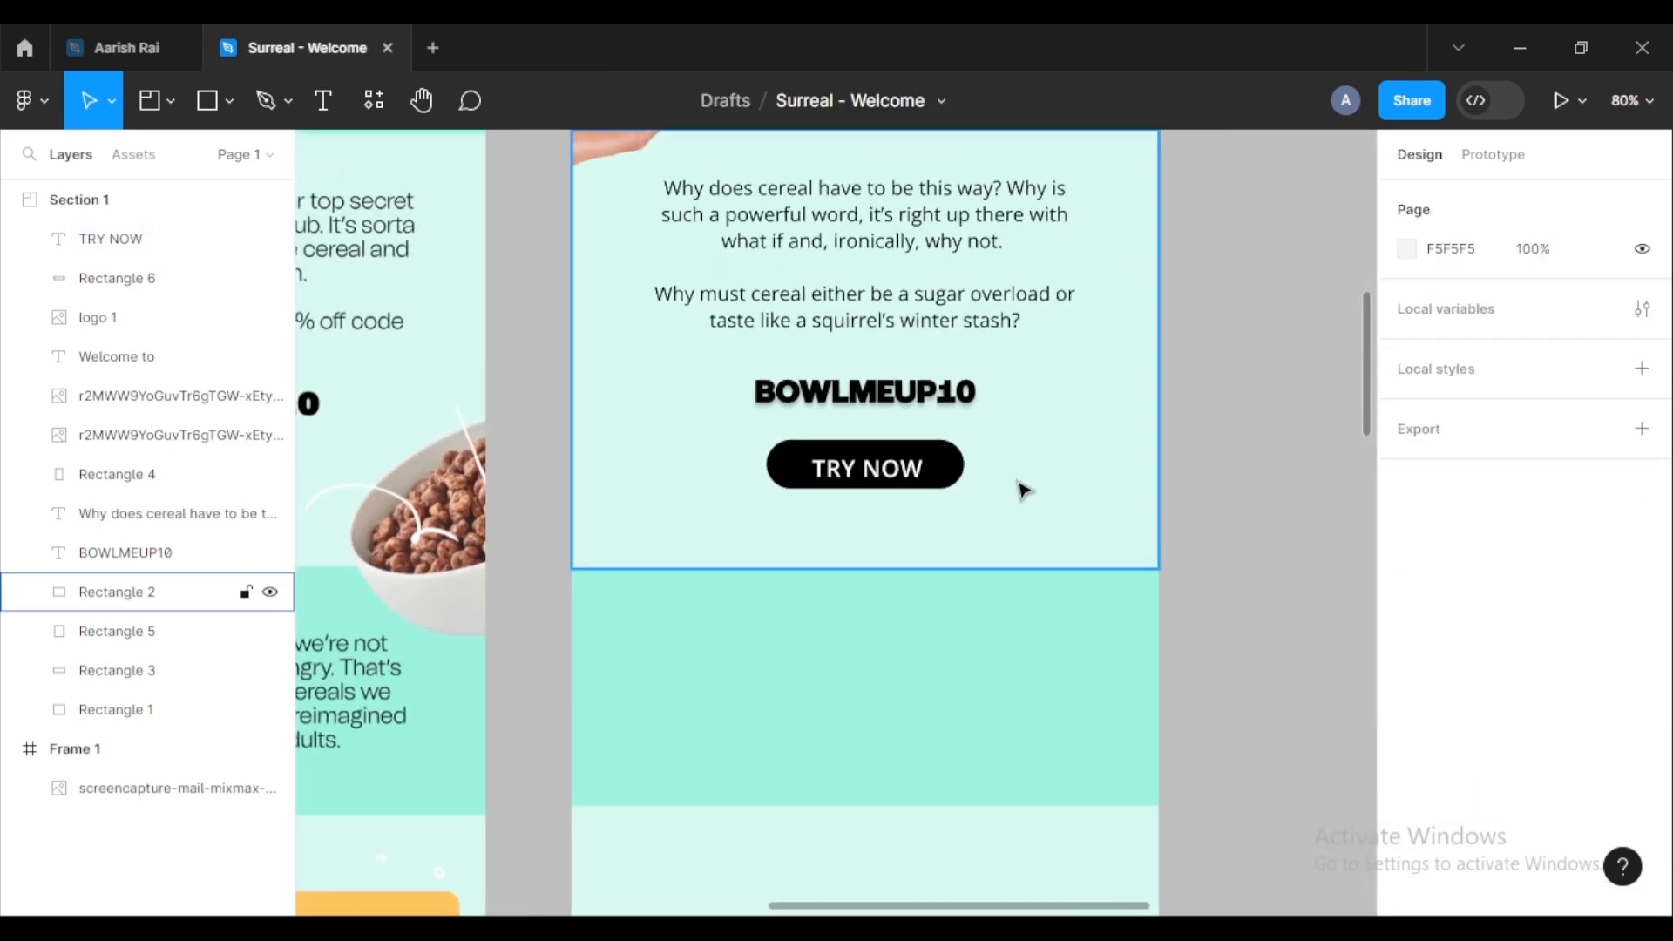
Step: Set the "TRY NOW" text to auto width and centre it inside the black button
left_click(931, 479)
left_click(1523, 655)
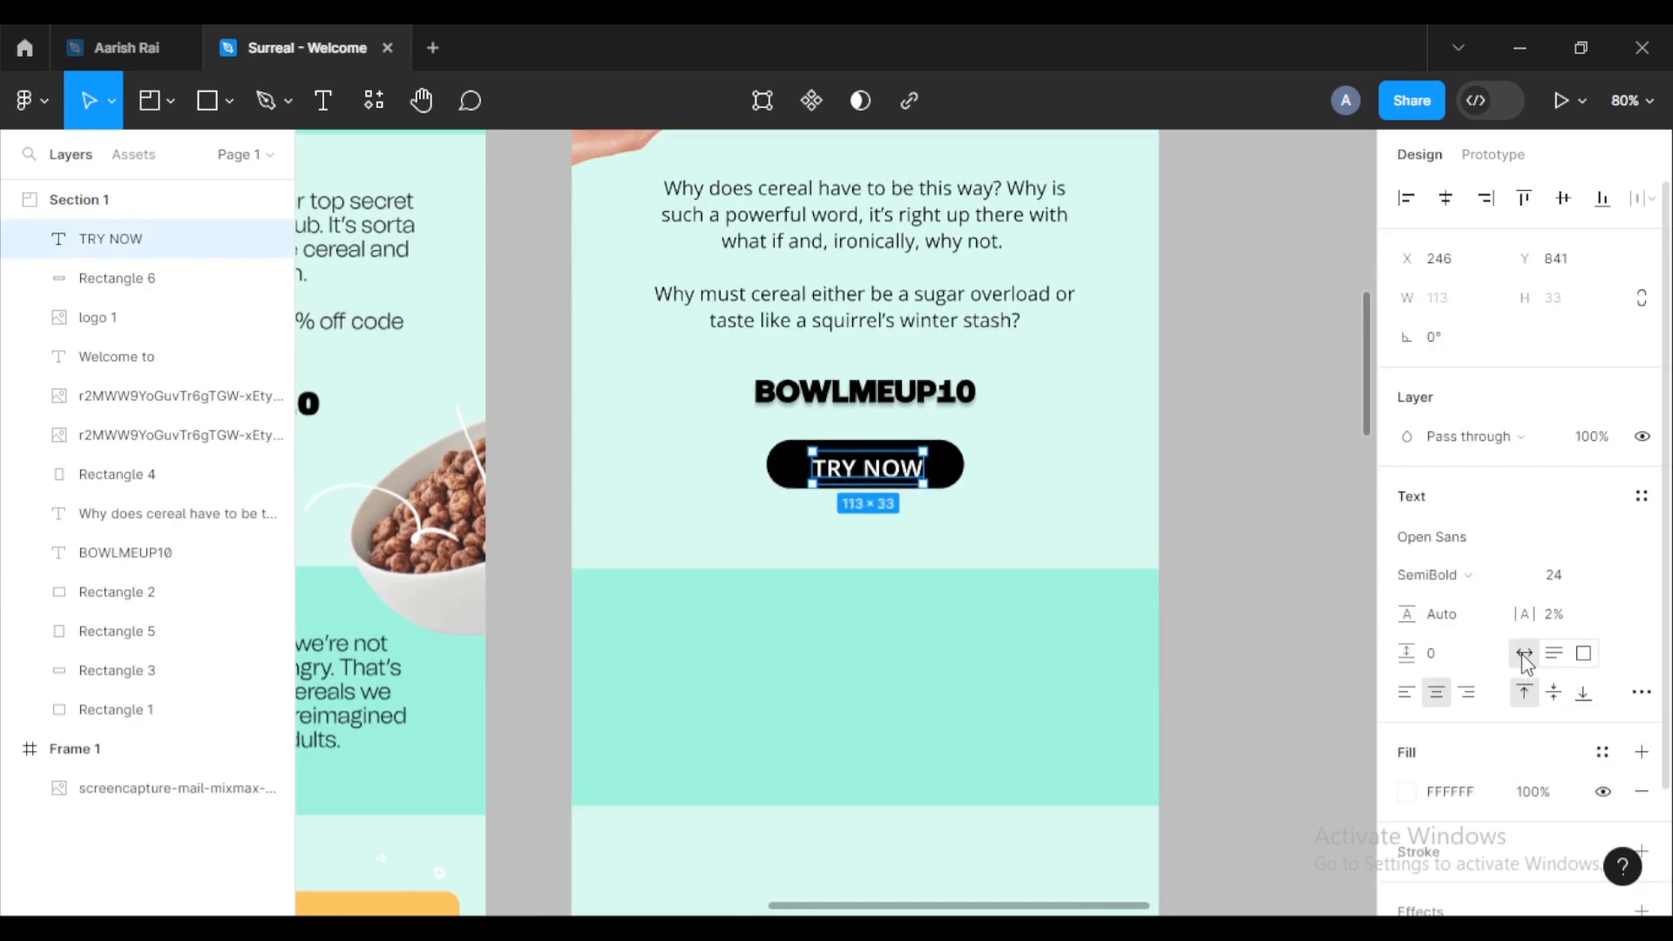
left_click(1273, 512)
left_click_drag(892, 481, 891, 478)
left_click(1211, 479)
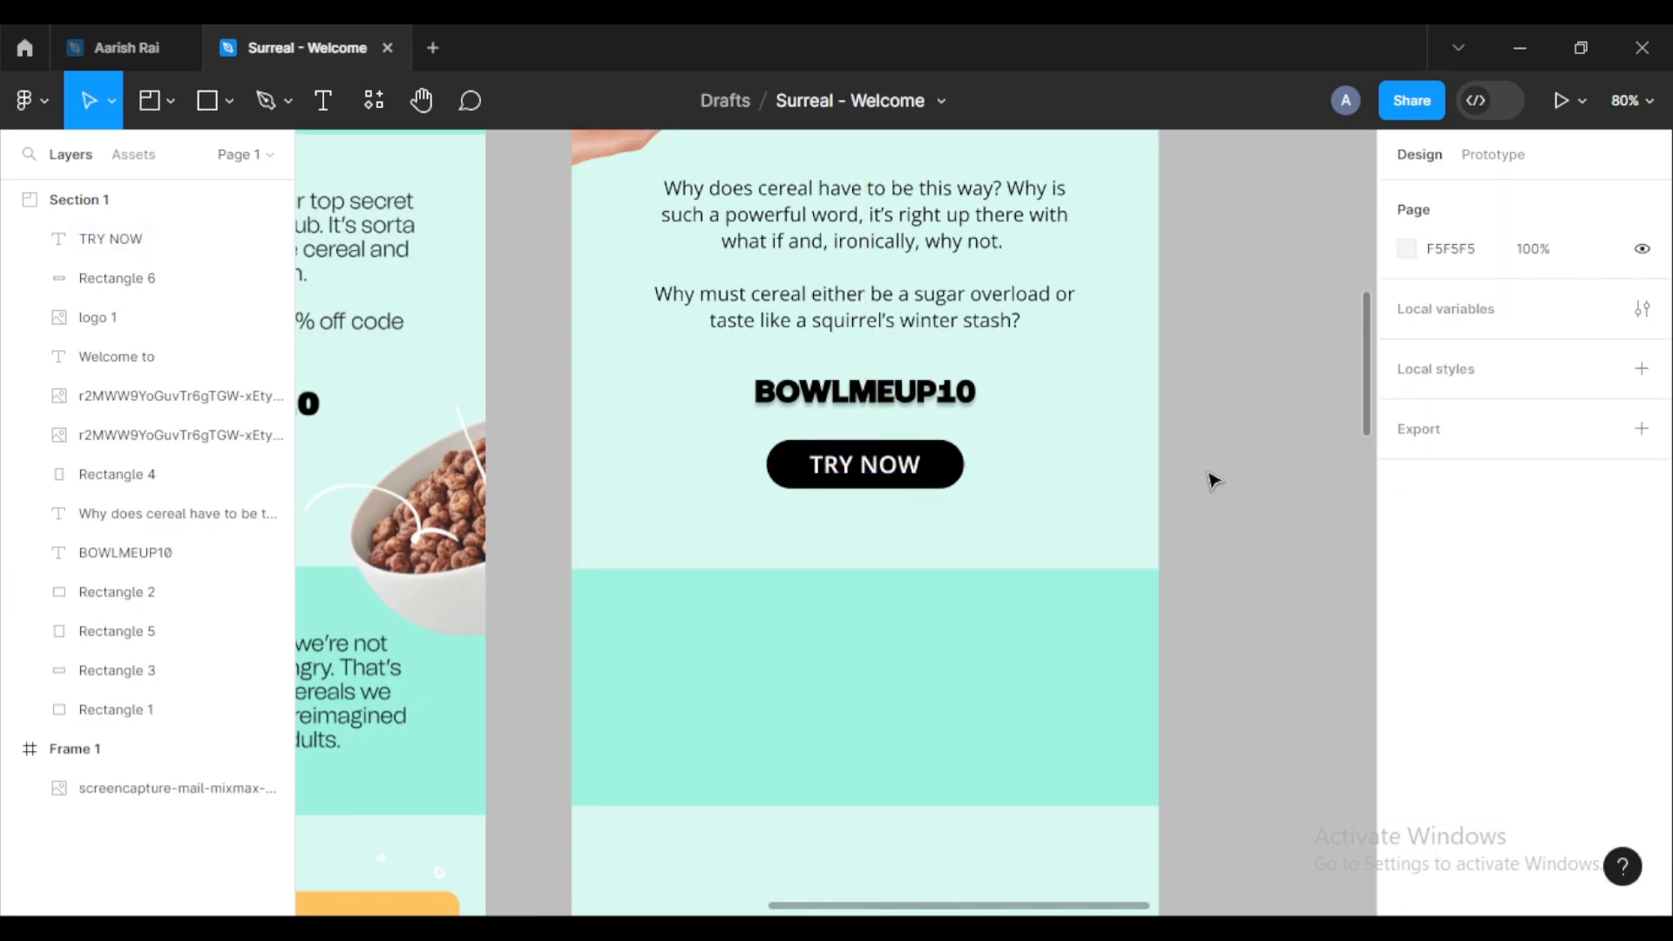
Step: Compare the original email design with the recreated section, from the header down to the footer and back to the orange card
scroll(1211, 480, "down", 3)
scroll(1211, 478, "down", 1)
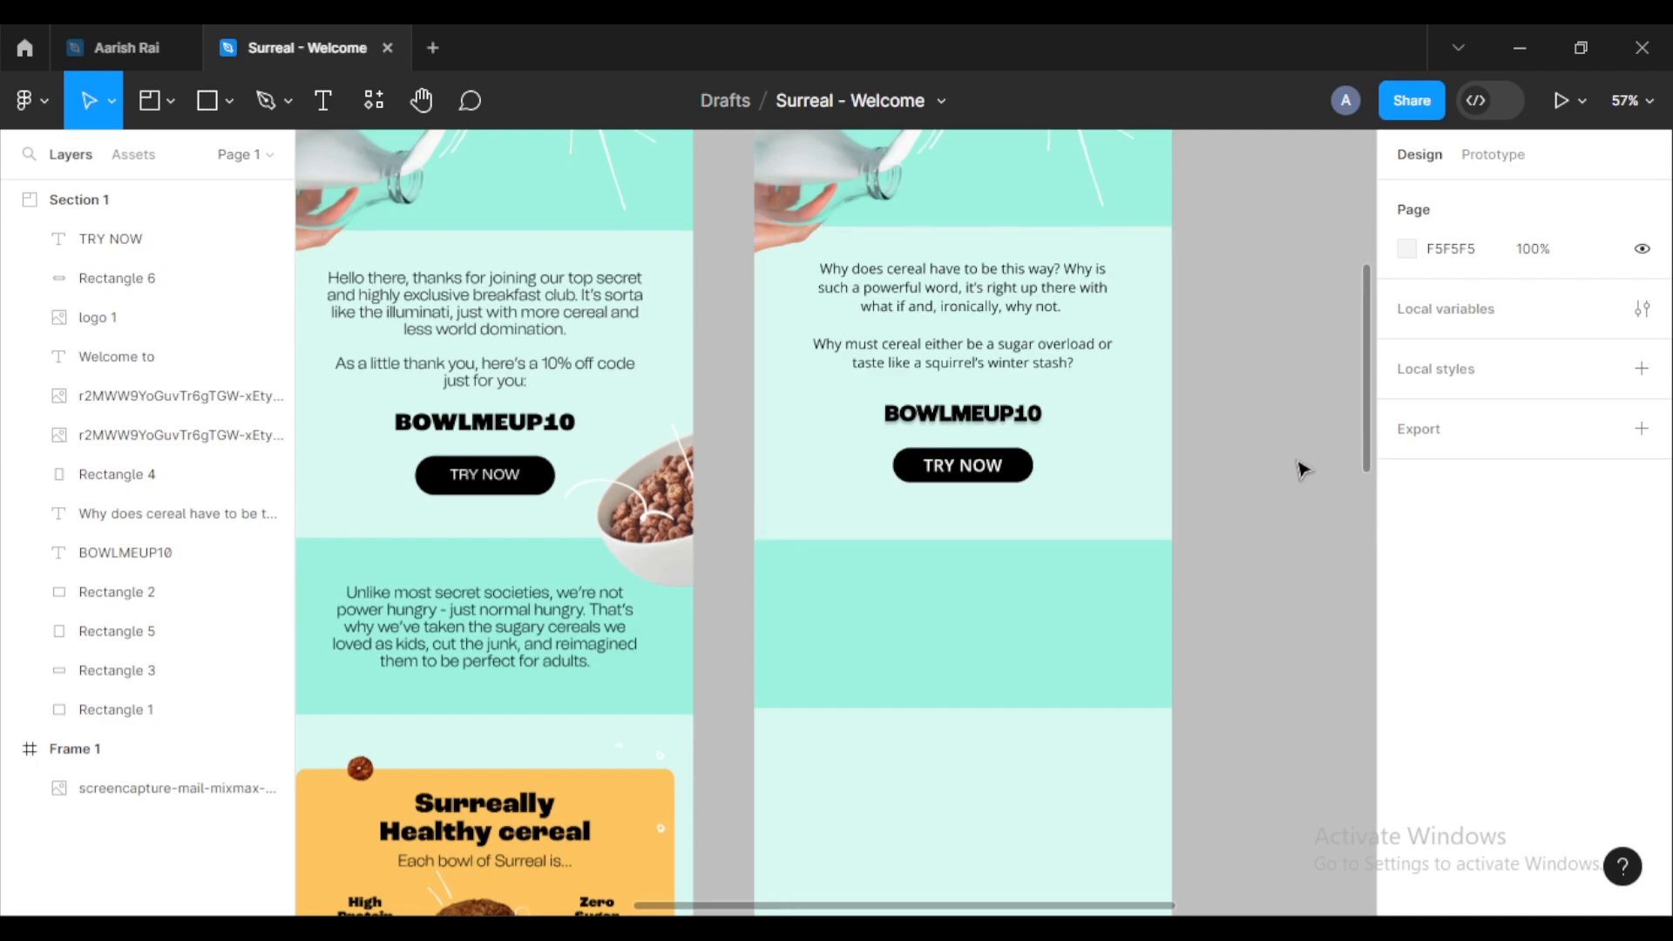
scroll(1214, 471, "down", 5)
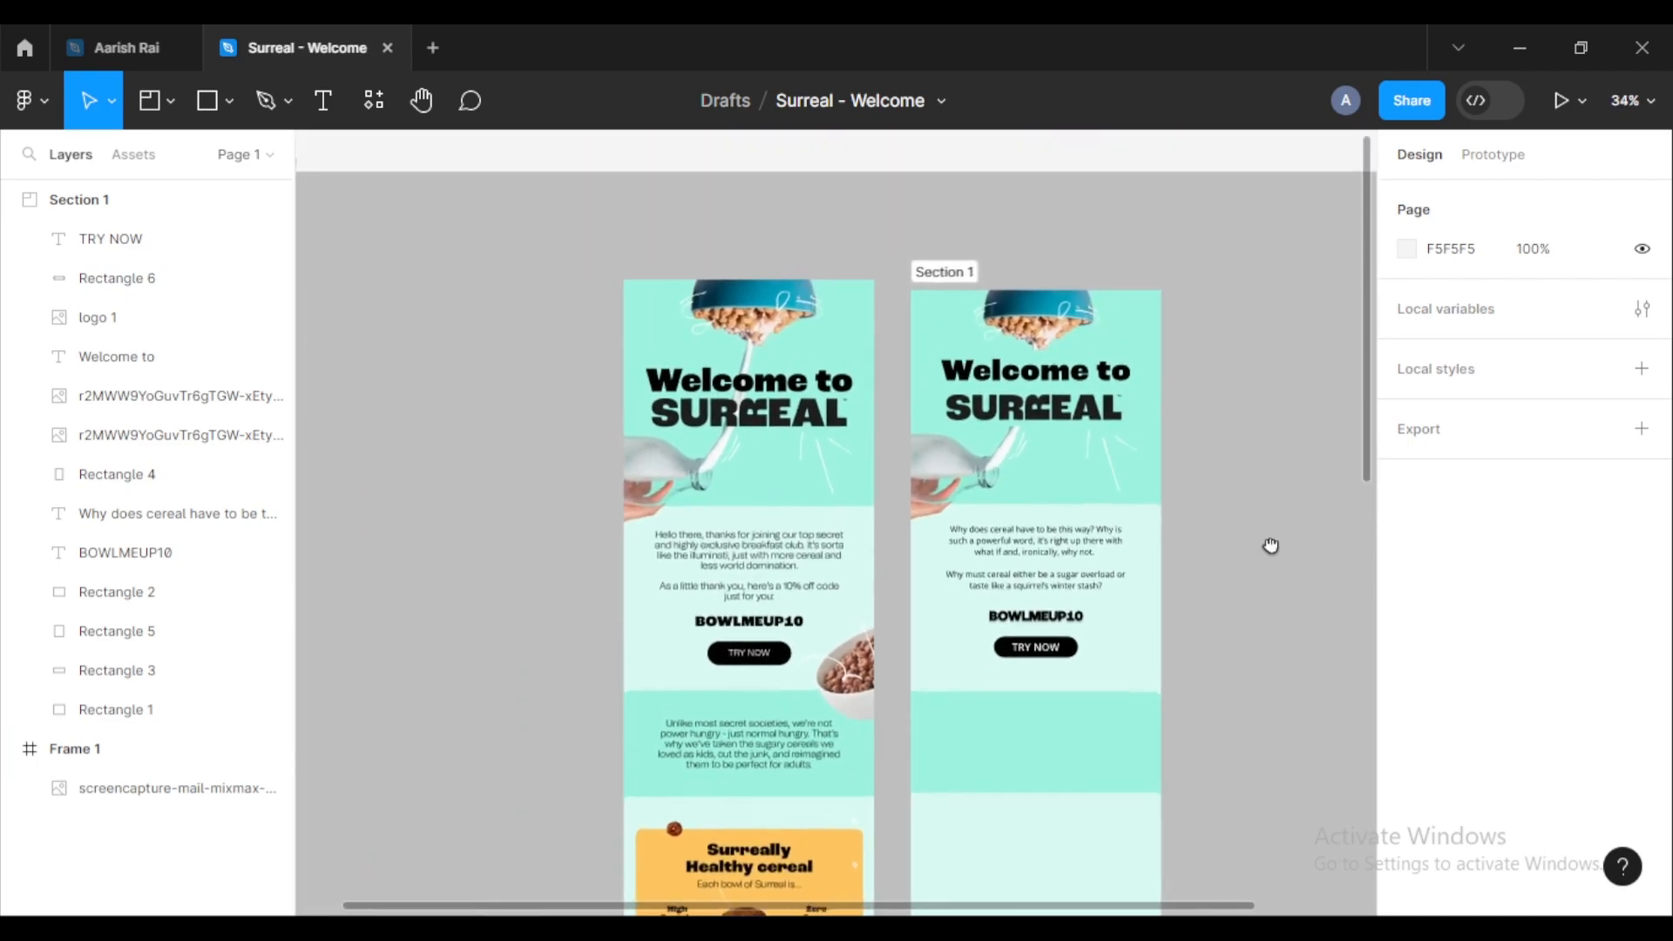
scroll(1265, 546, "down", 5)
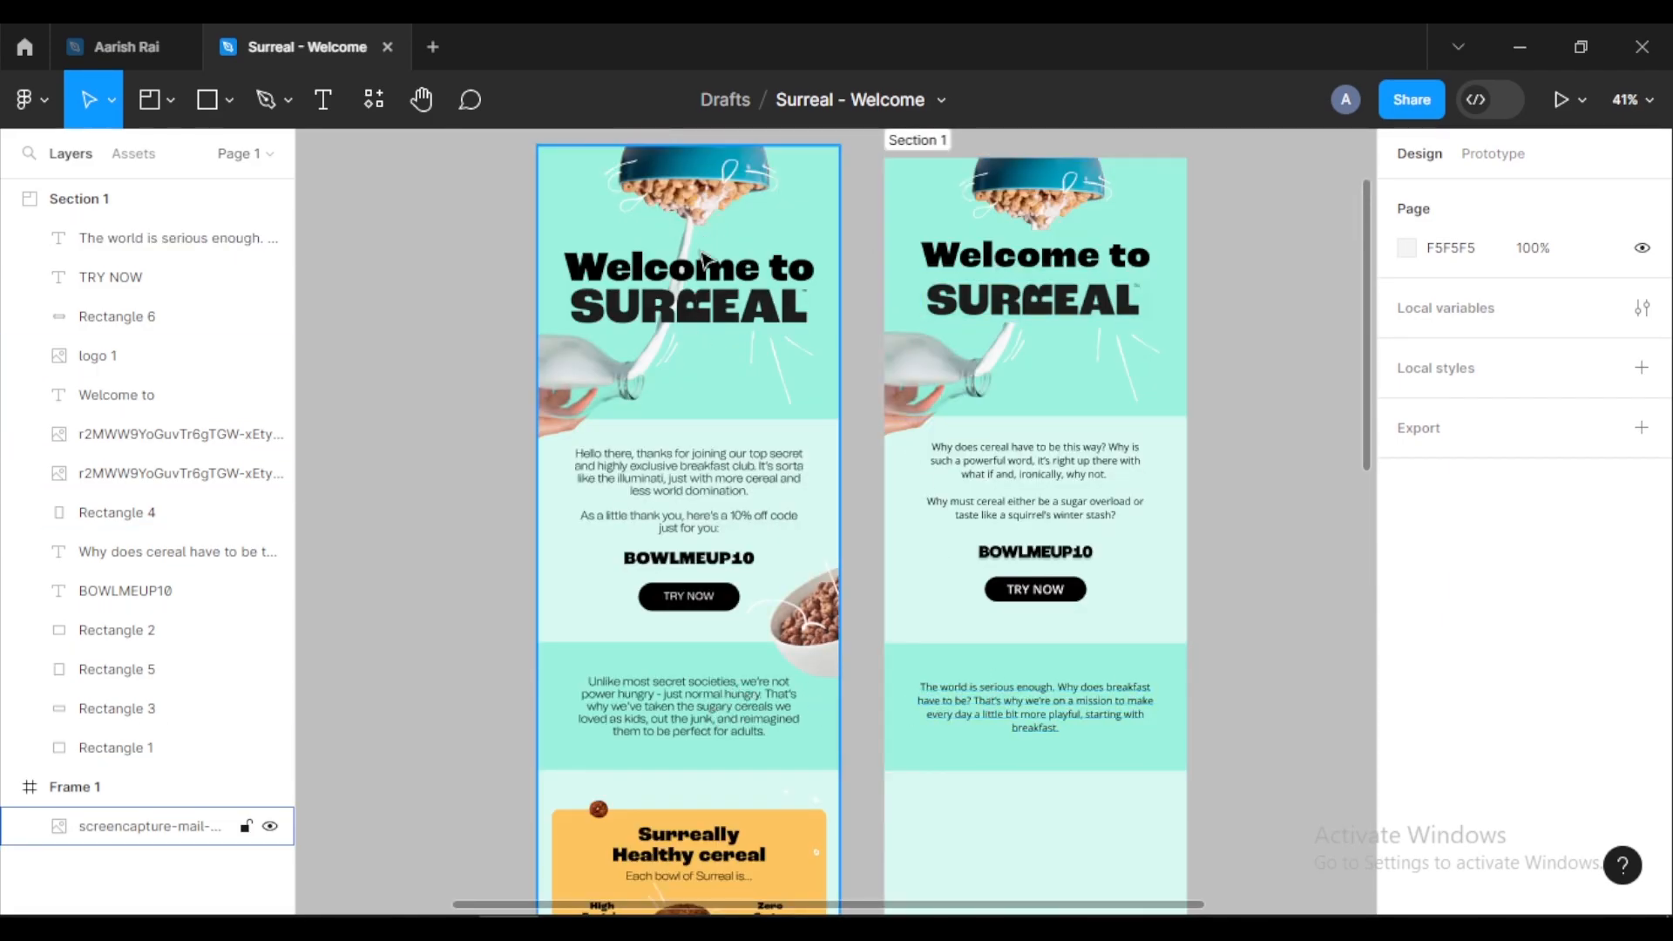
scroll(852, 497, "down", 3)
scroll(1111, 512, "down", 3)
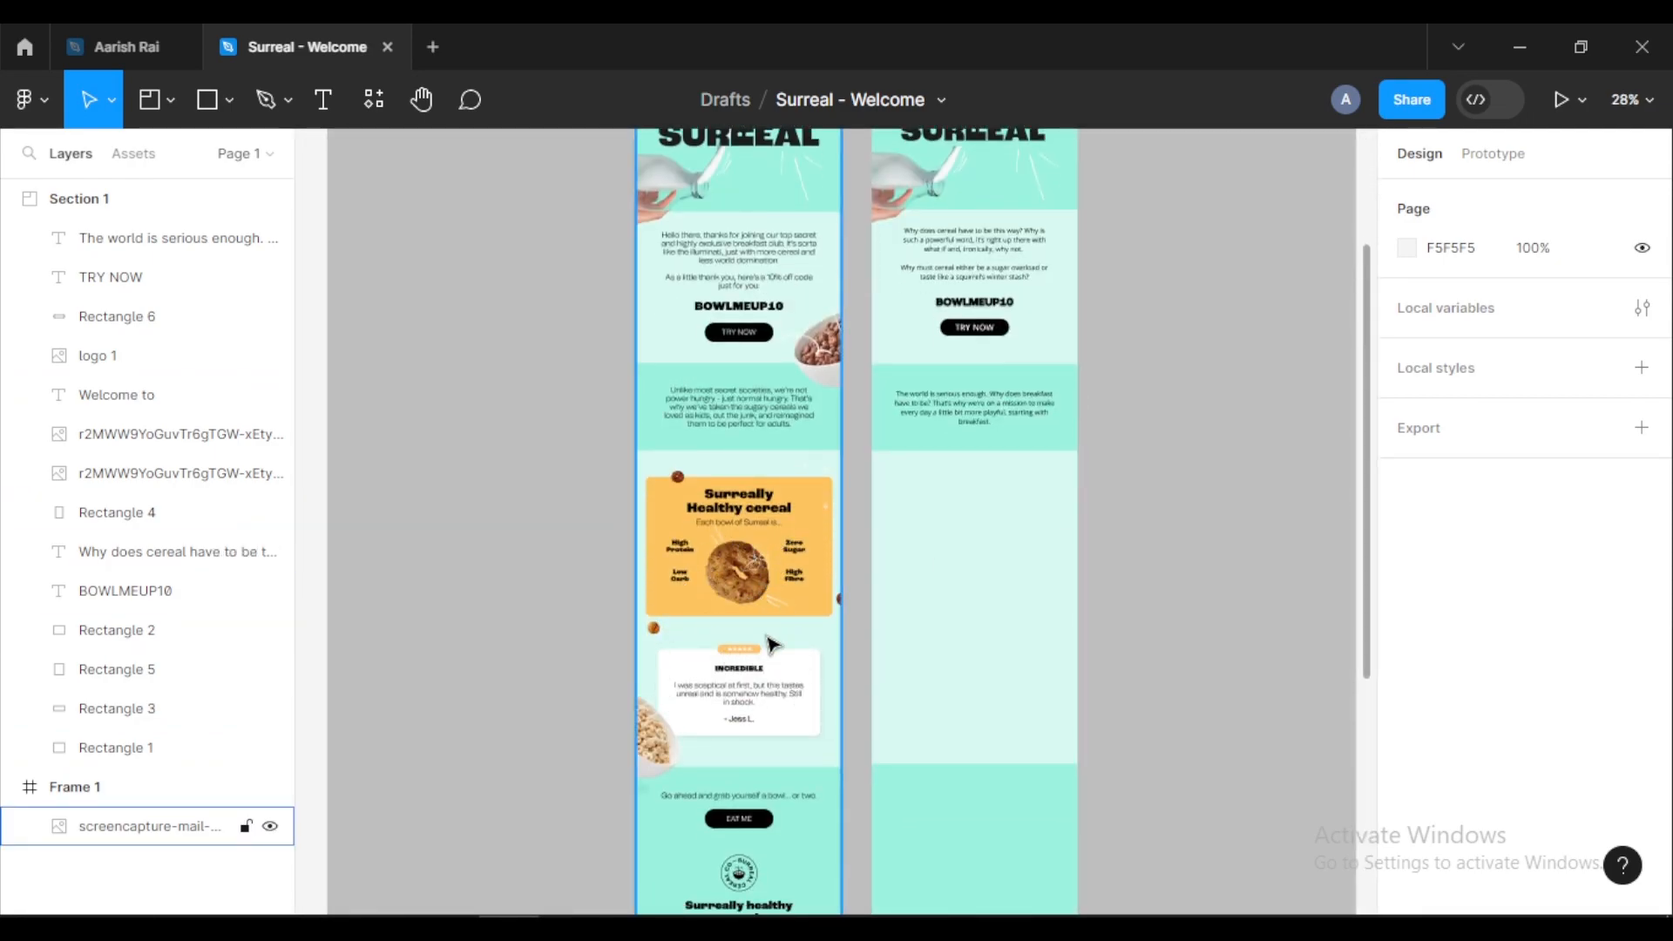
scroll(771, 641, "down", 3)
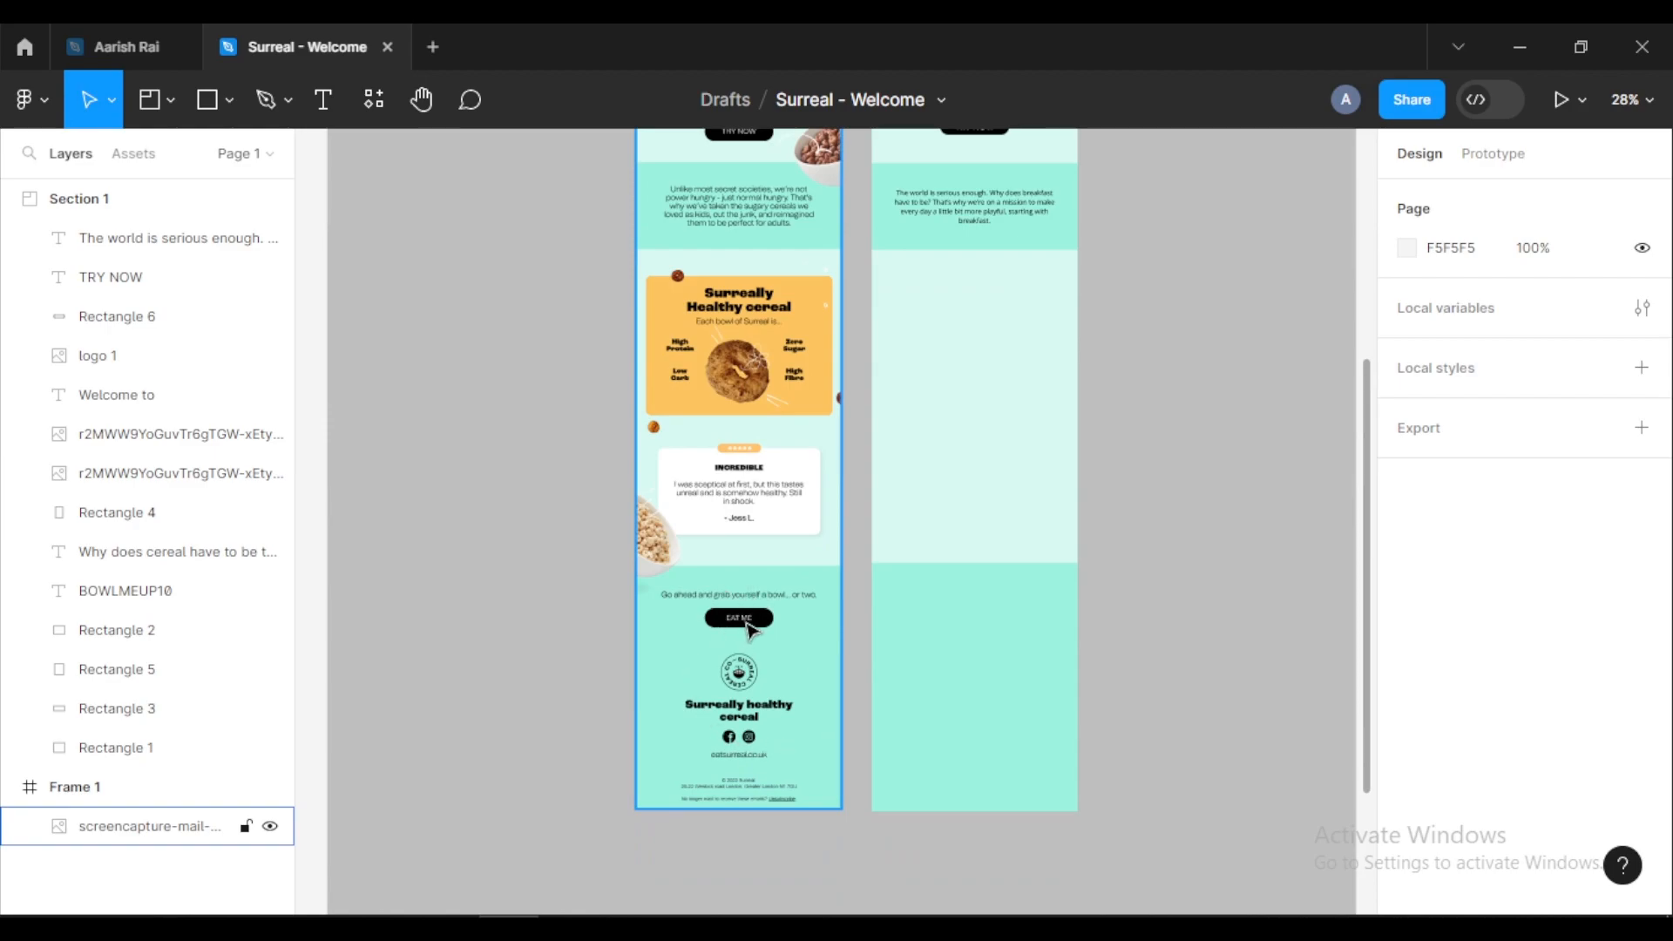
scroll(1158, 471, "up", 2)
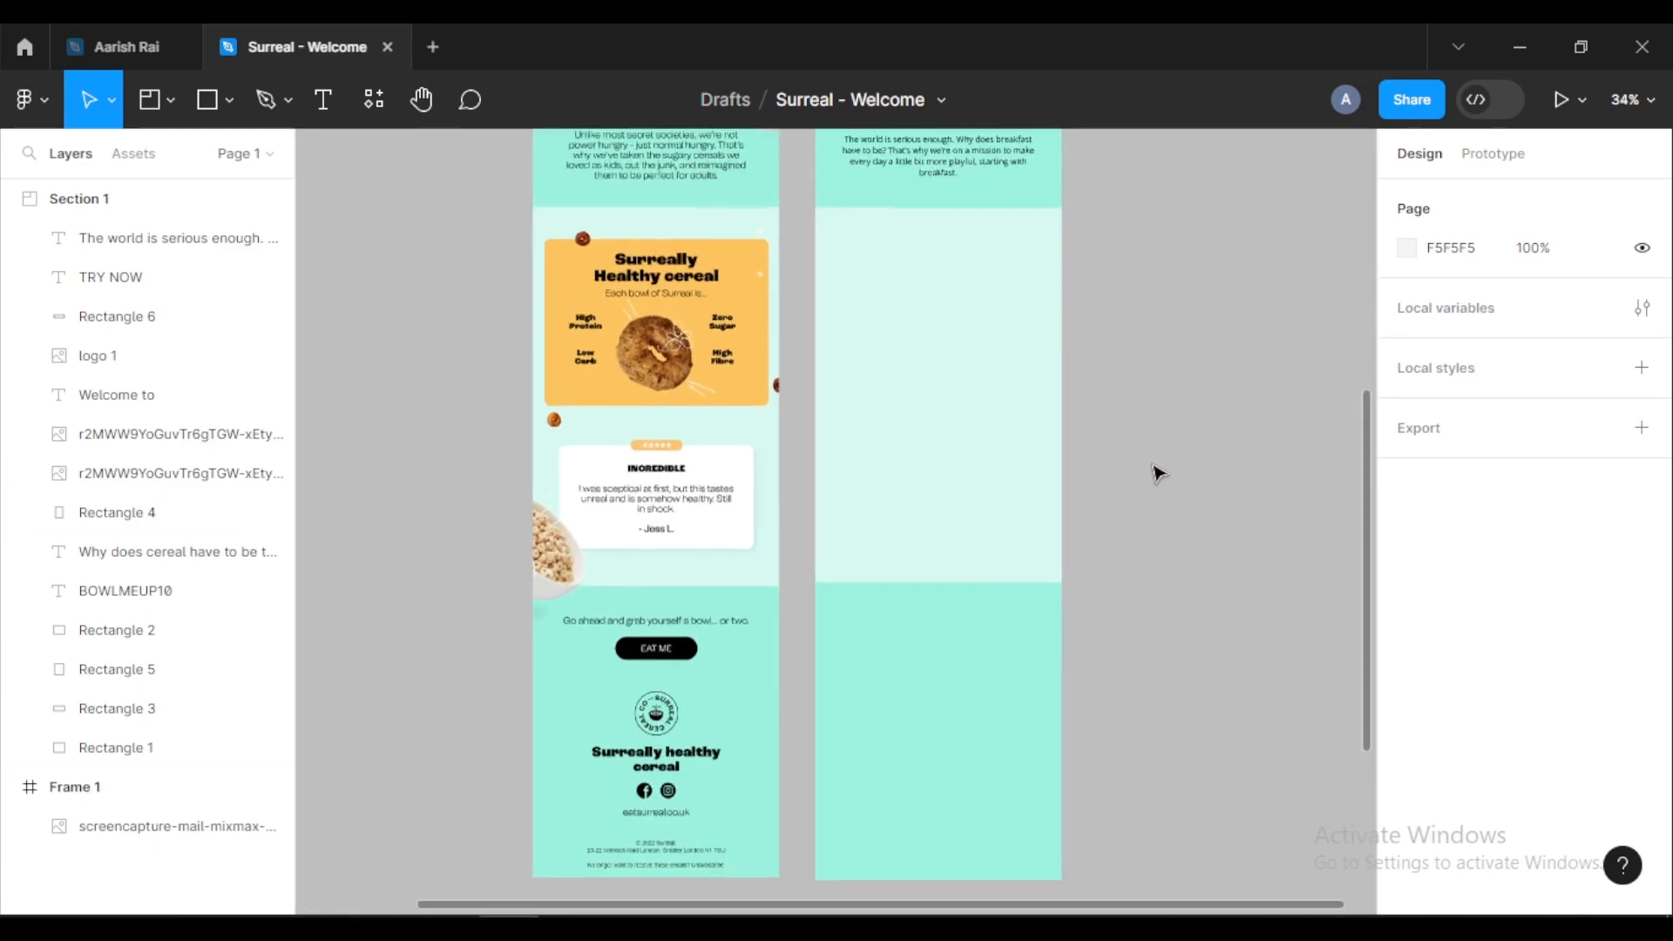
left_click_drag(837, 381, 922, 552)
scroll(1101, 471, "up", 3)
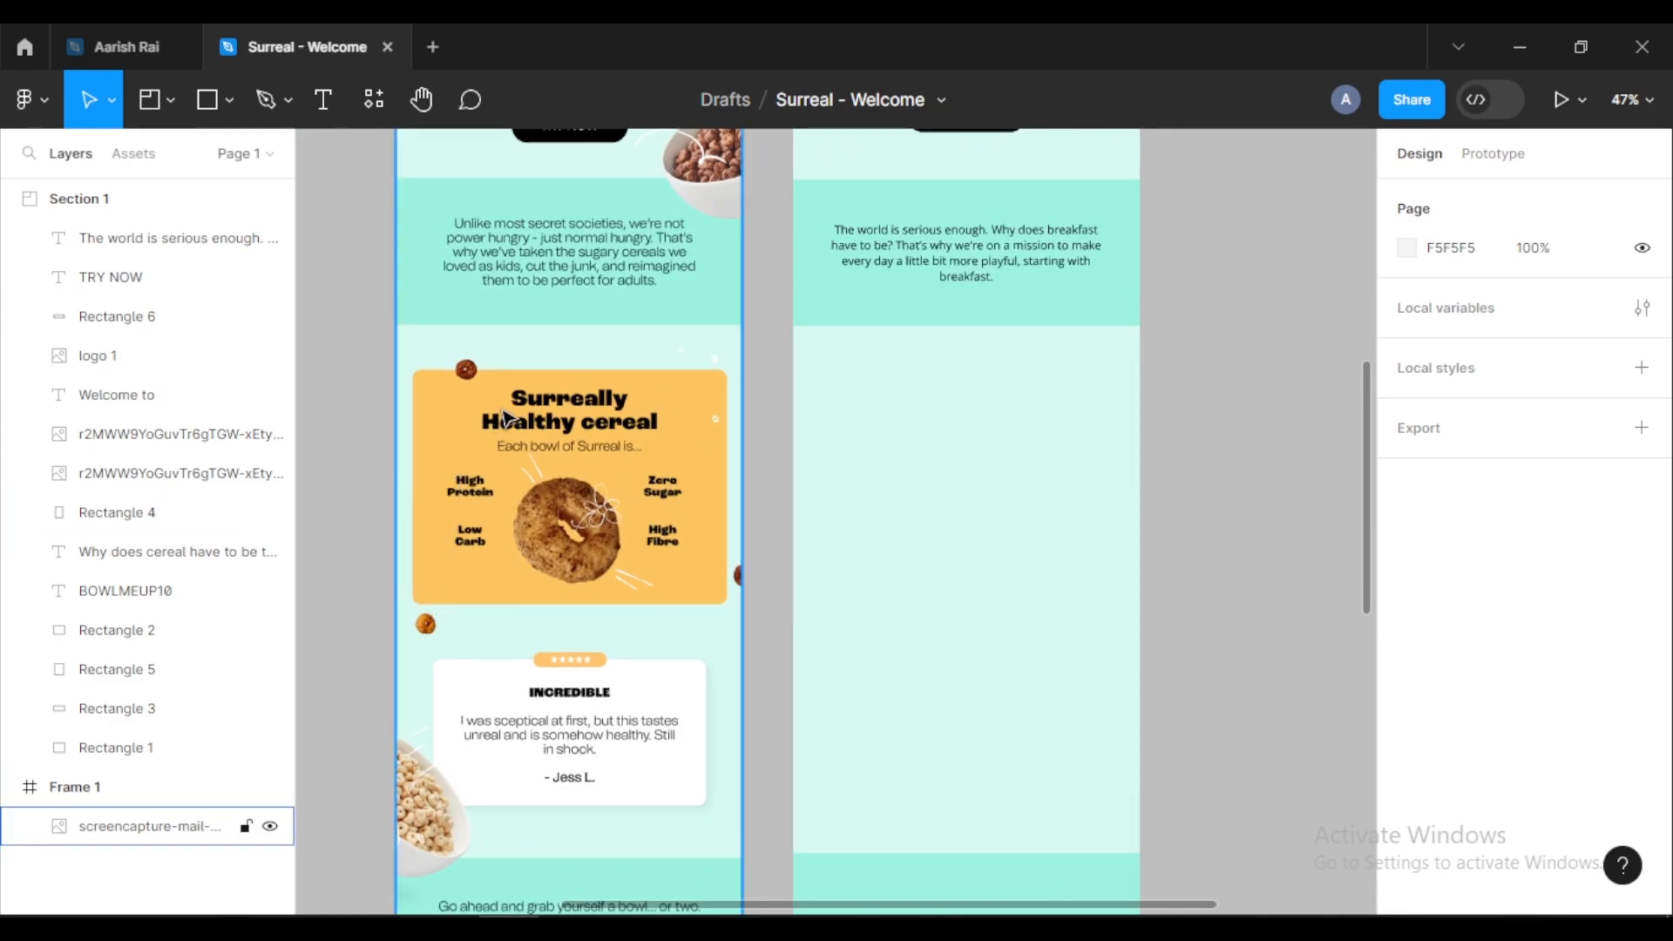
left_click(229, 98)
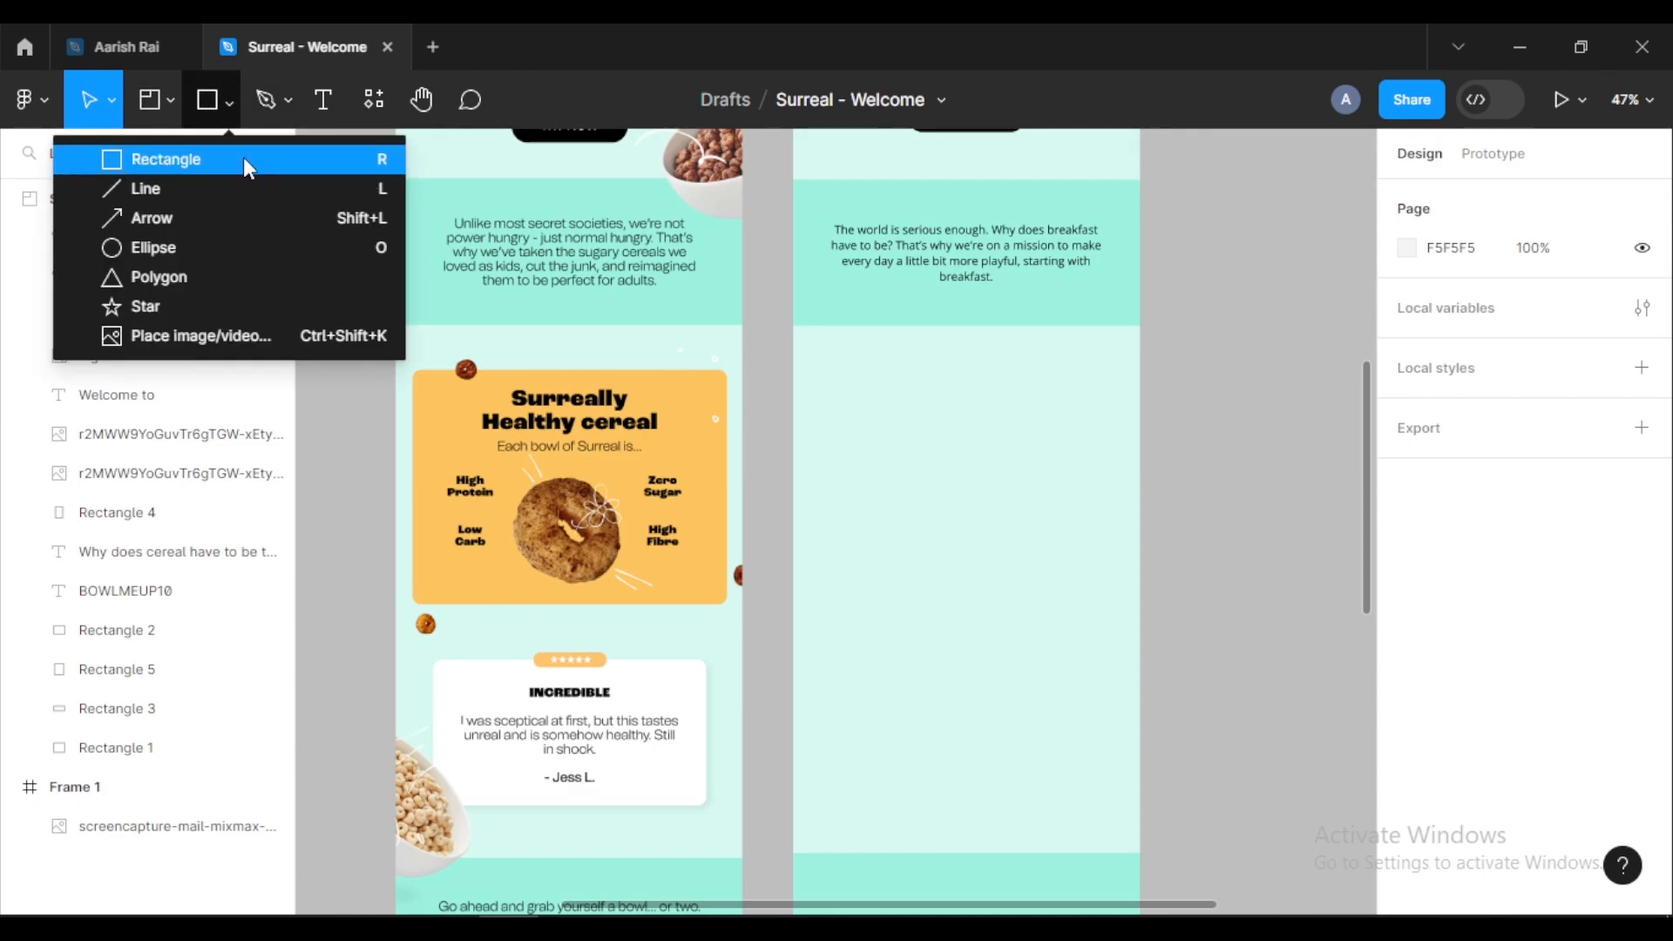
key("alt+Tab")
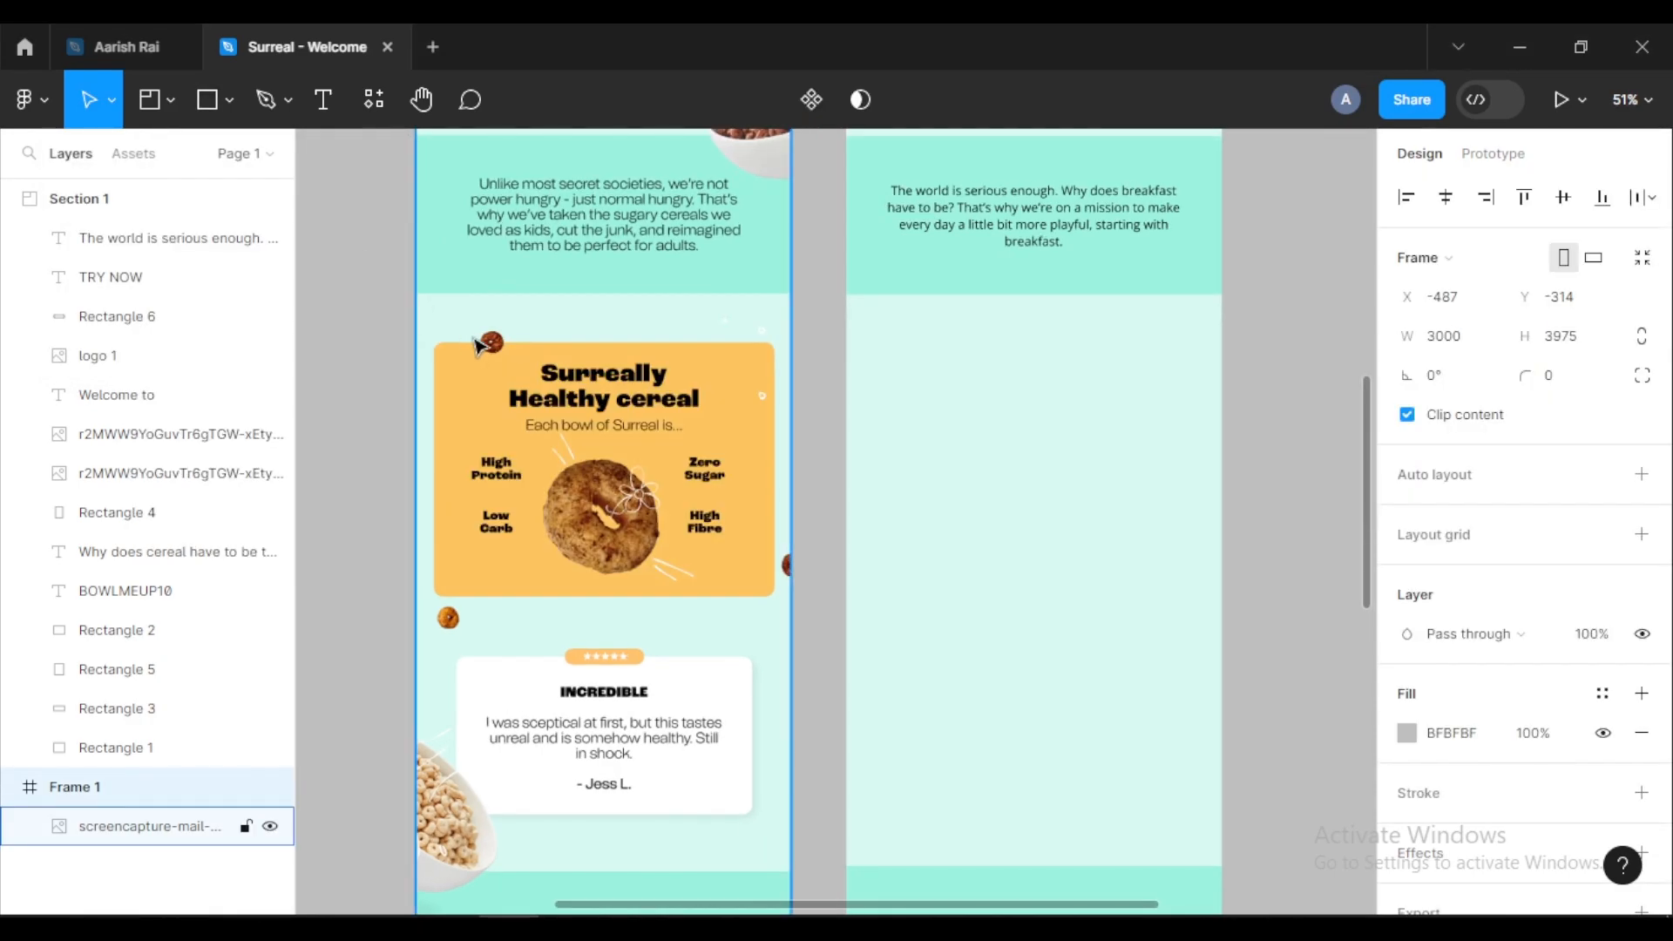
Step: Draw a rectangle about 501 by 383 in the empty light mint section below the breakfast paragraph
left_click(230, 99)
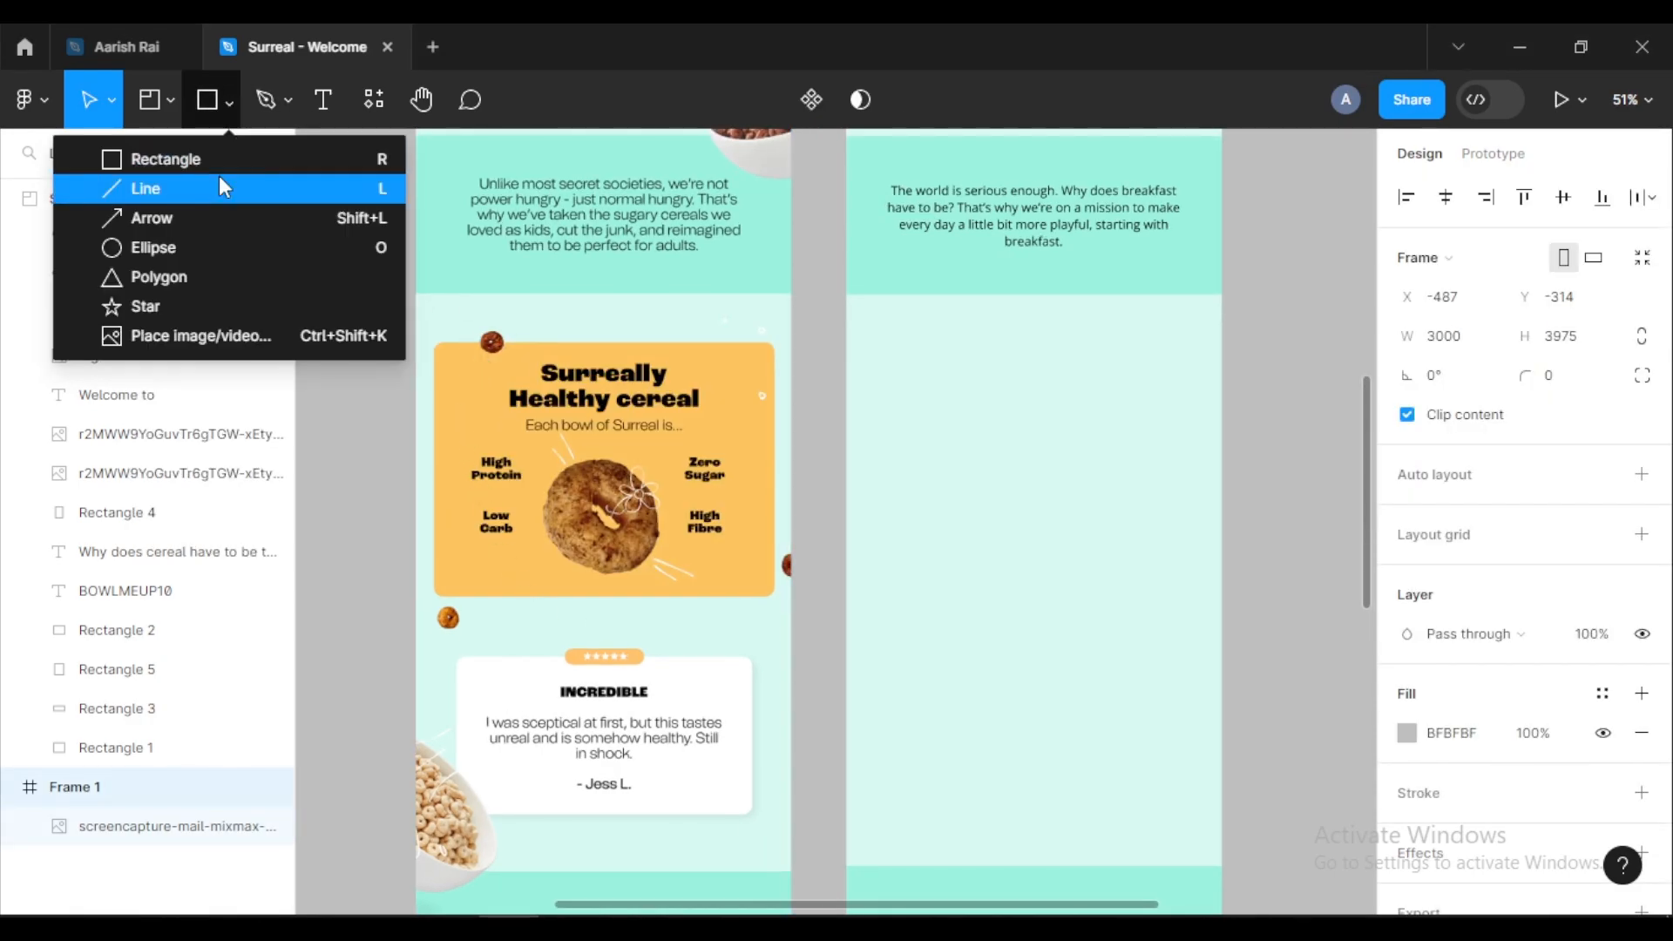
left_click(221, 186)
left_click(232, 99)
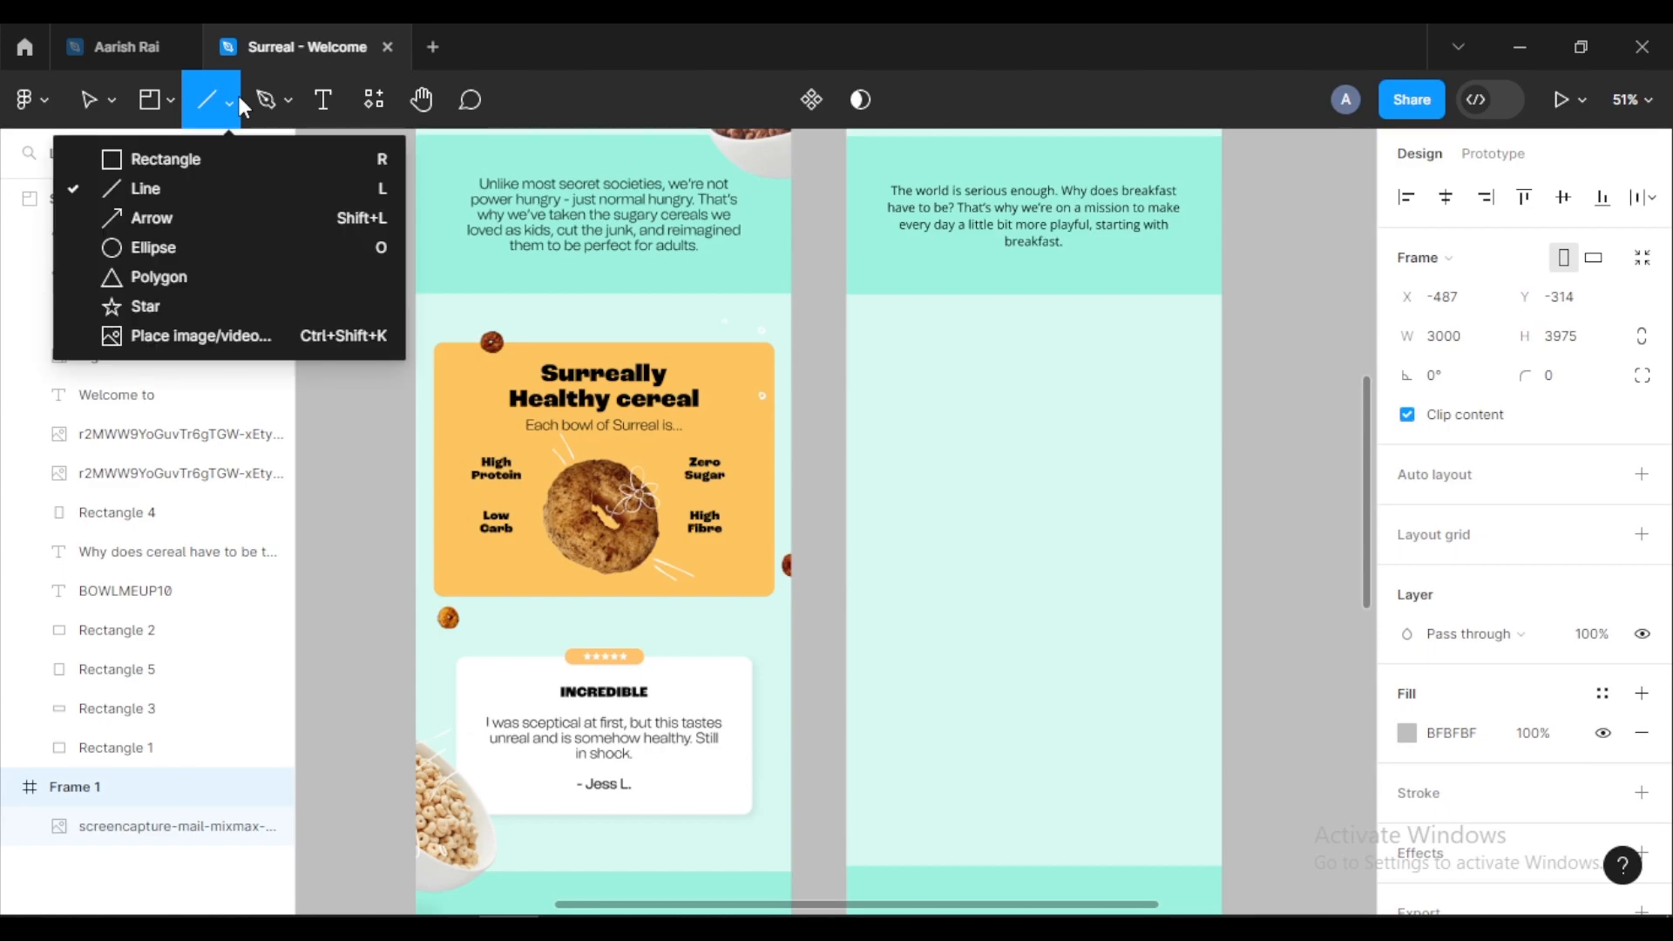
left_click(202, 159)
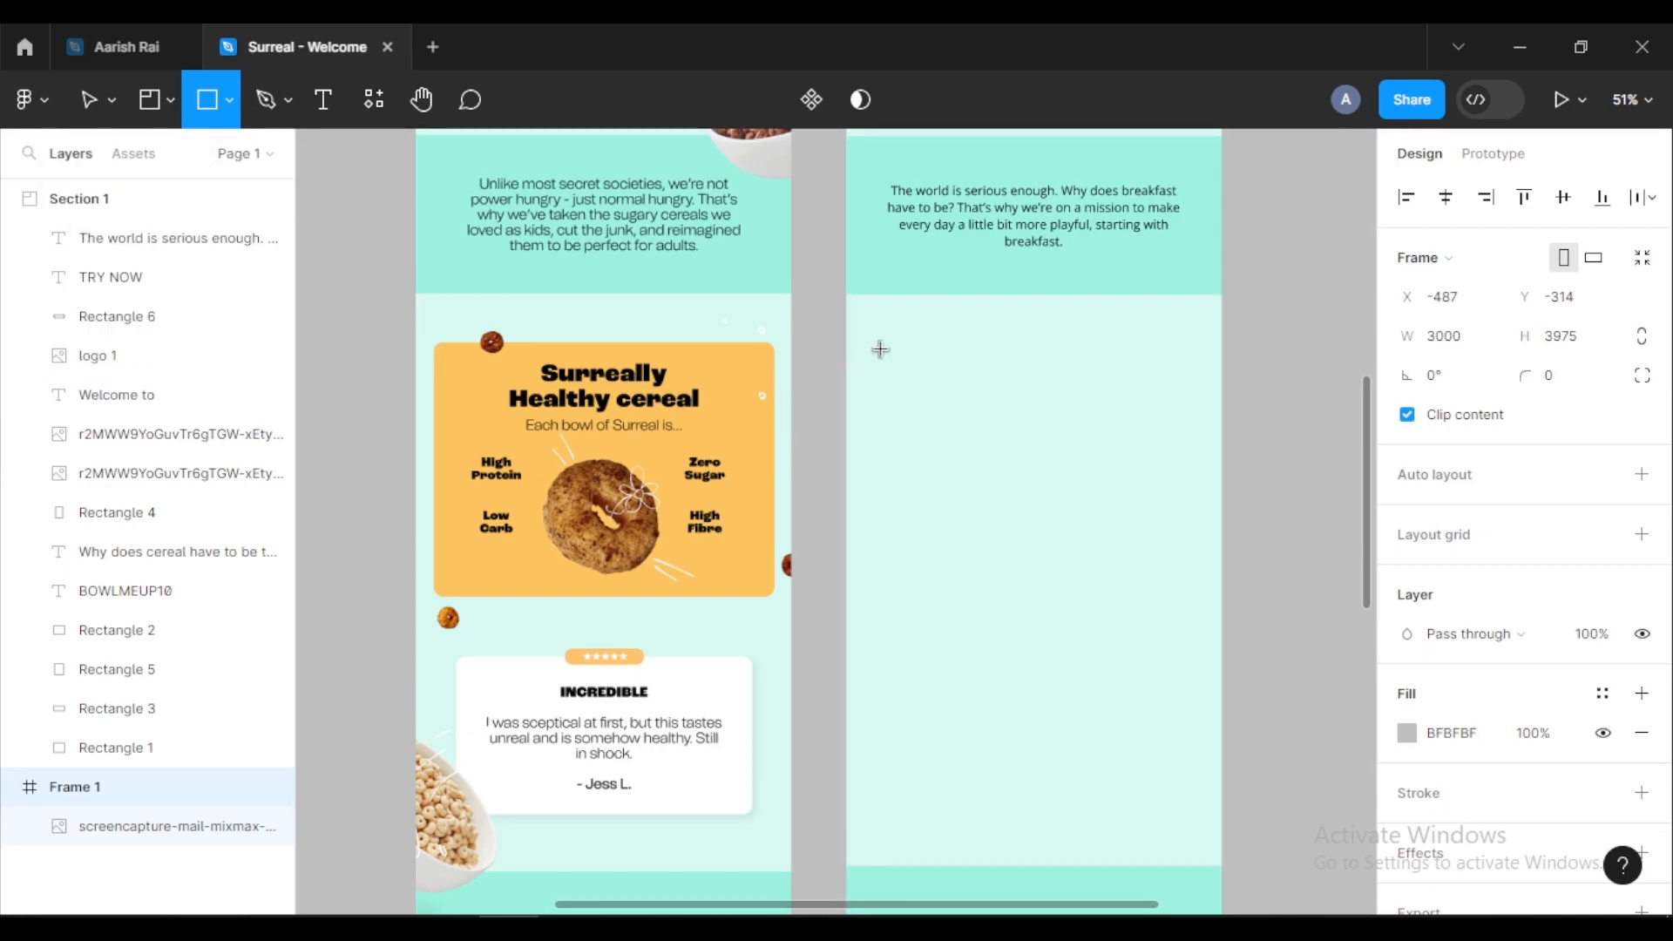
left_click_drag(879, 347, 1194, 588)
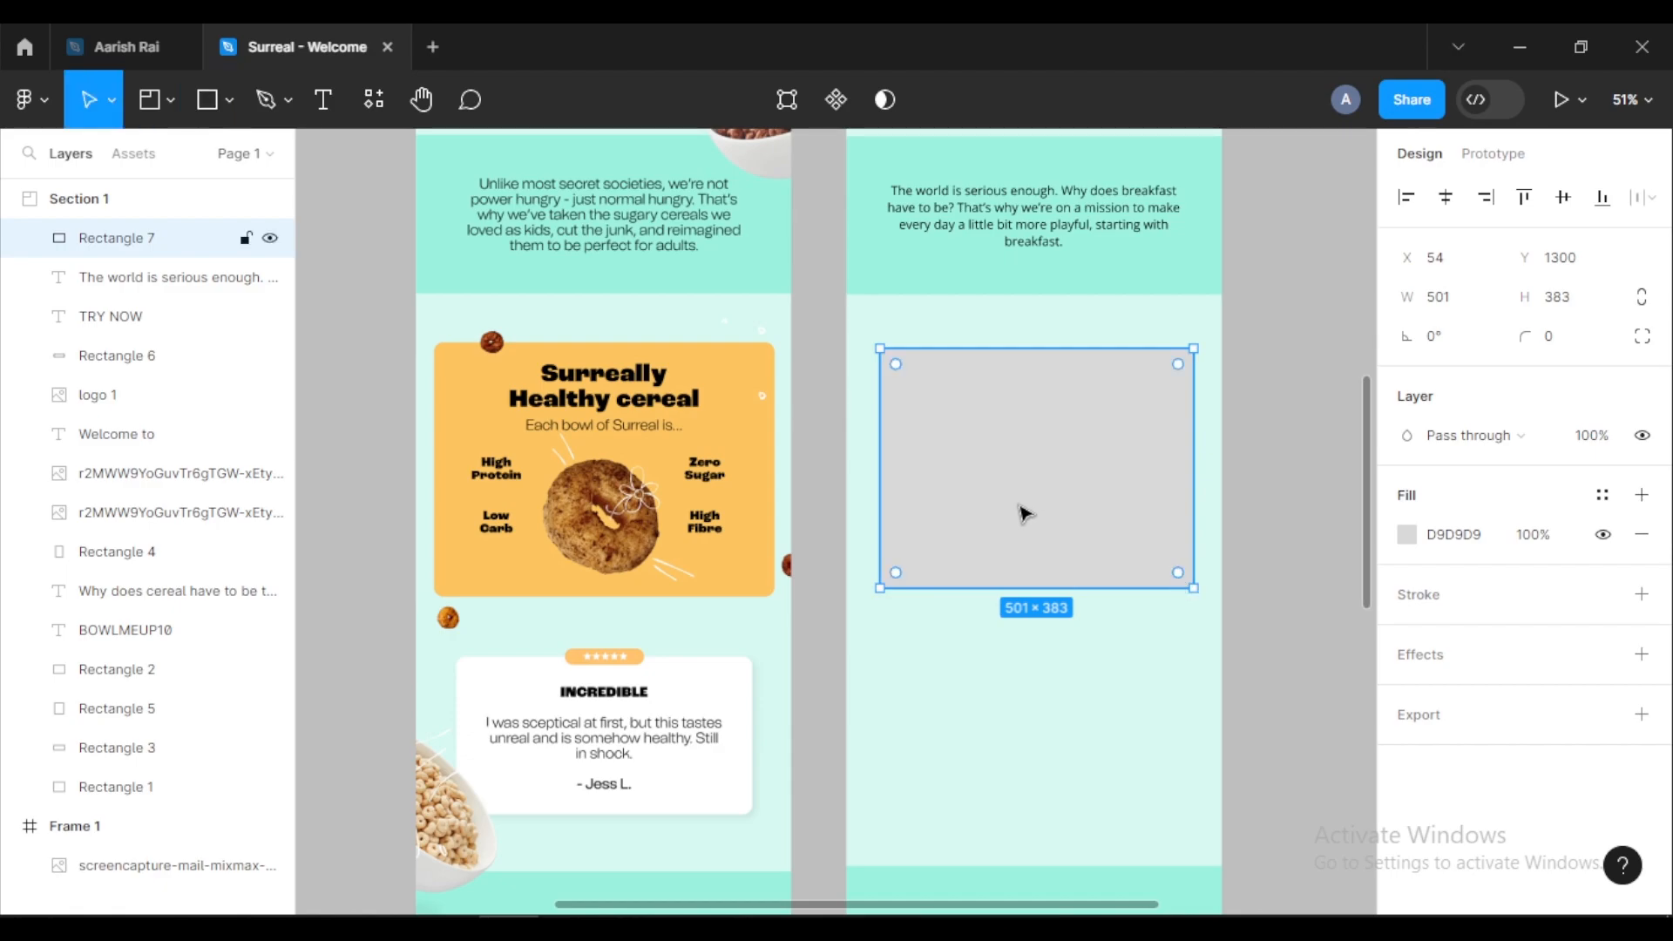
Step: Move the new rectangle up to Y 1288 and centre it horizontally in the section
left_click(1446, 197)
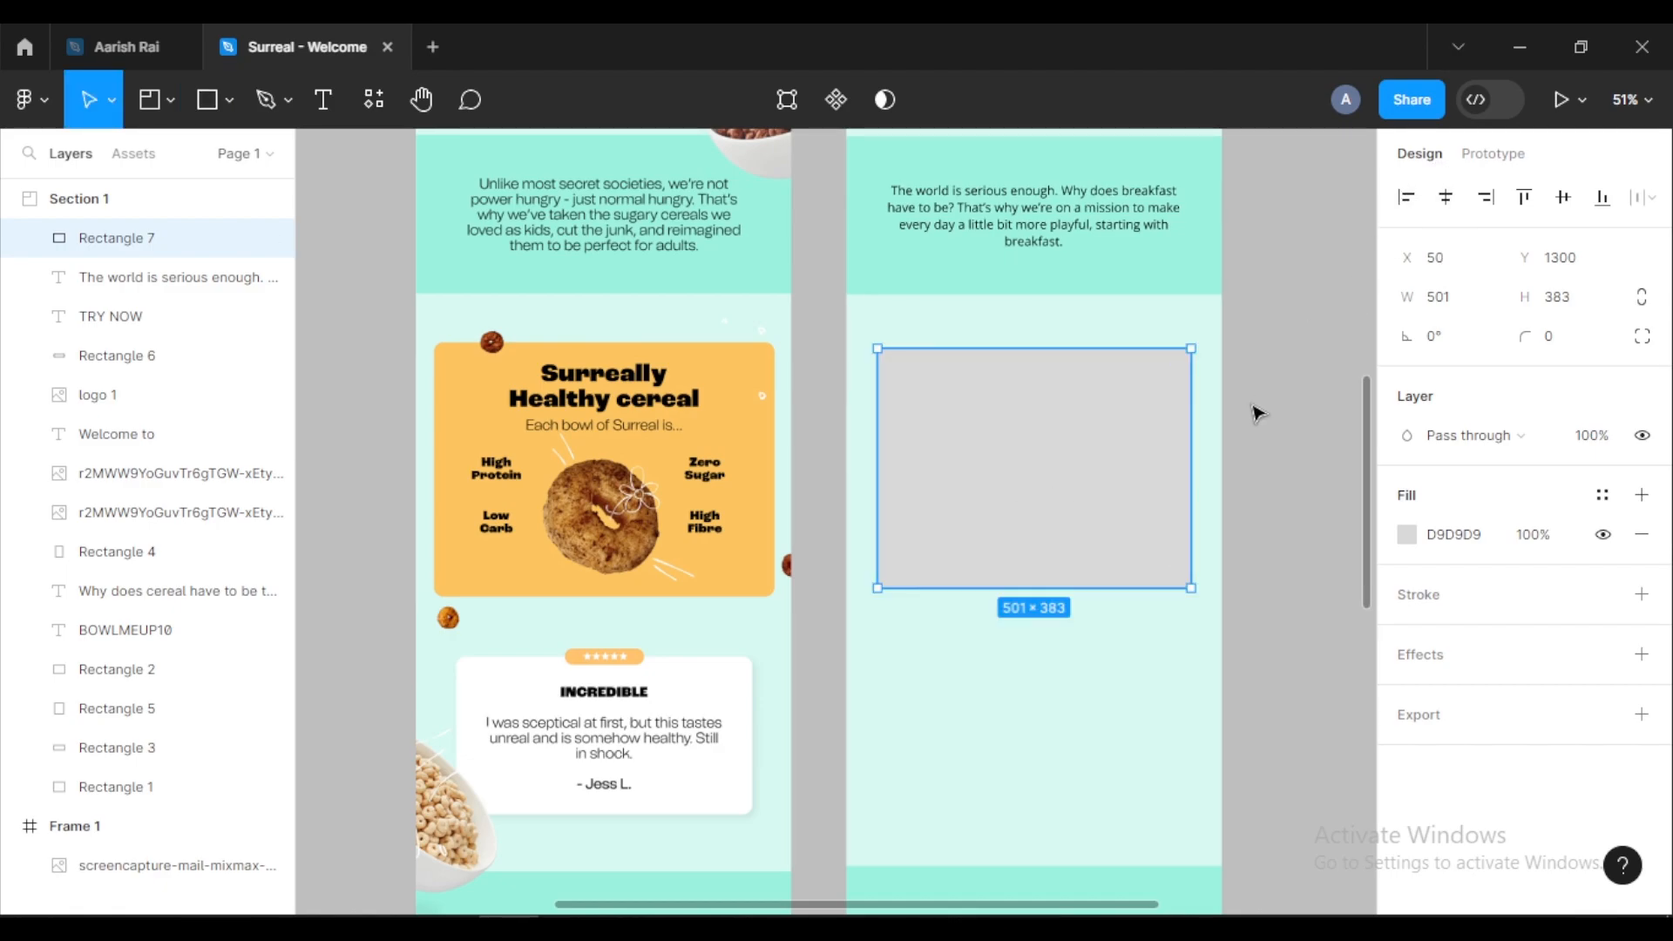
mouse_move(1097, 474)
left_mouse_down()
mouse_move(1116, 476)
mouse_move(1094, 470)
left_mouse_up()
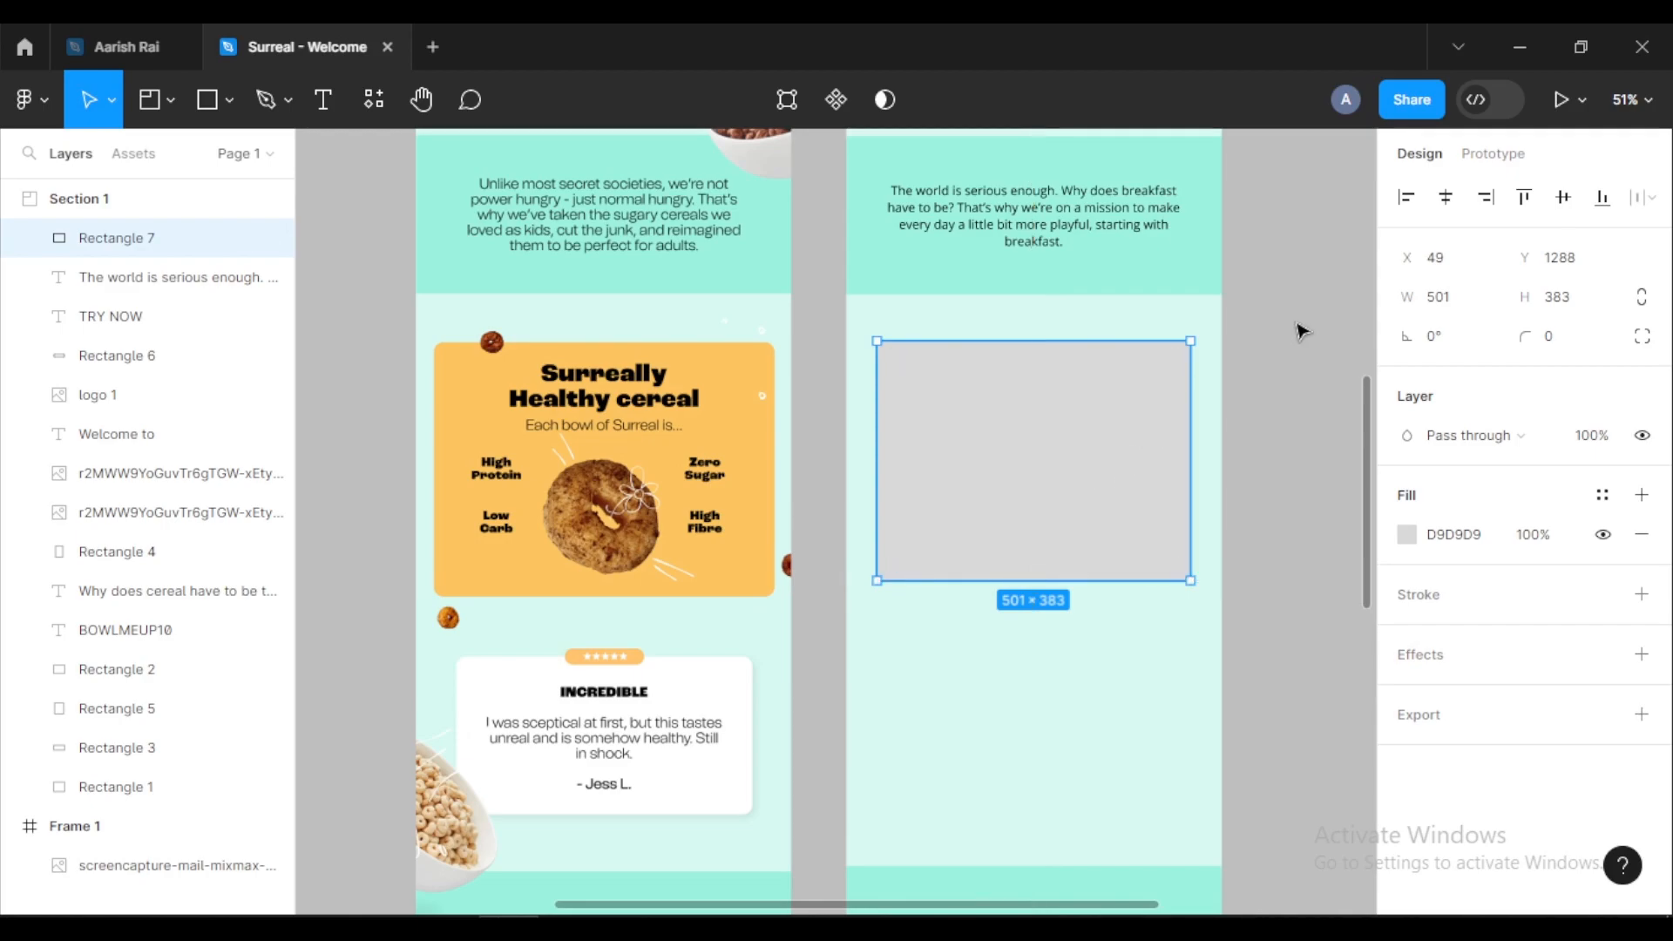
left_click(1445, 197)
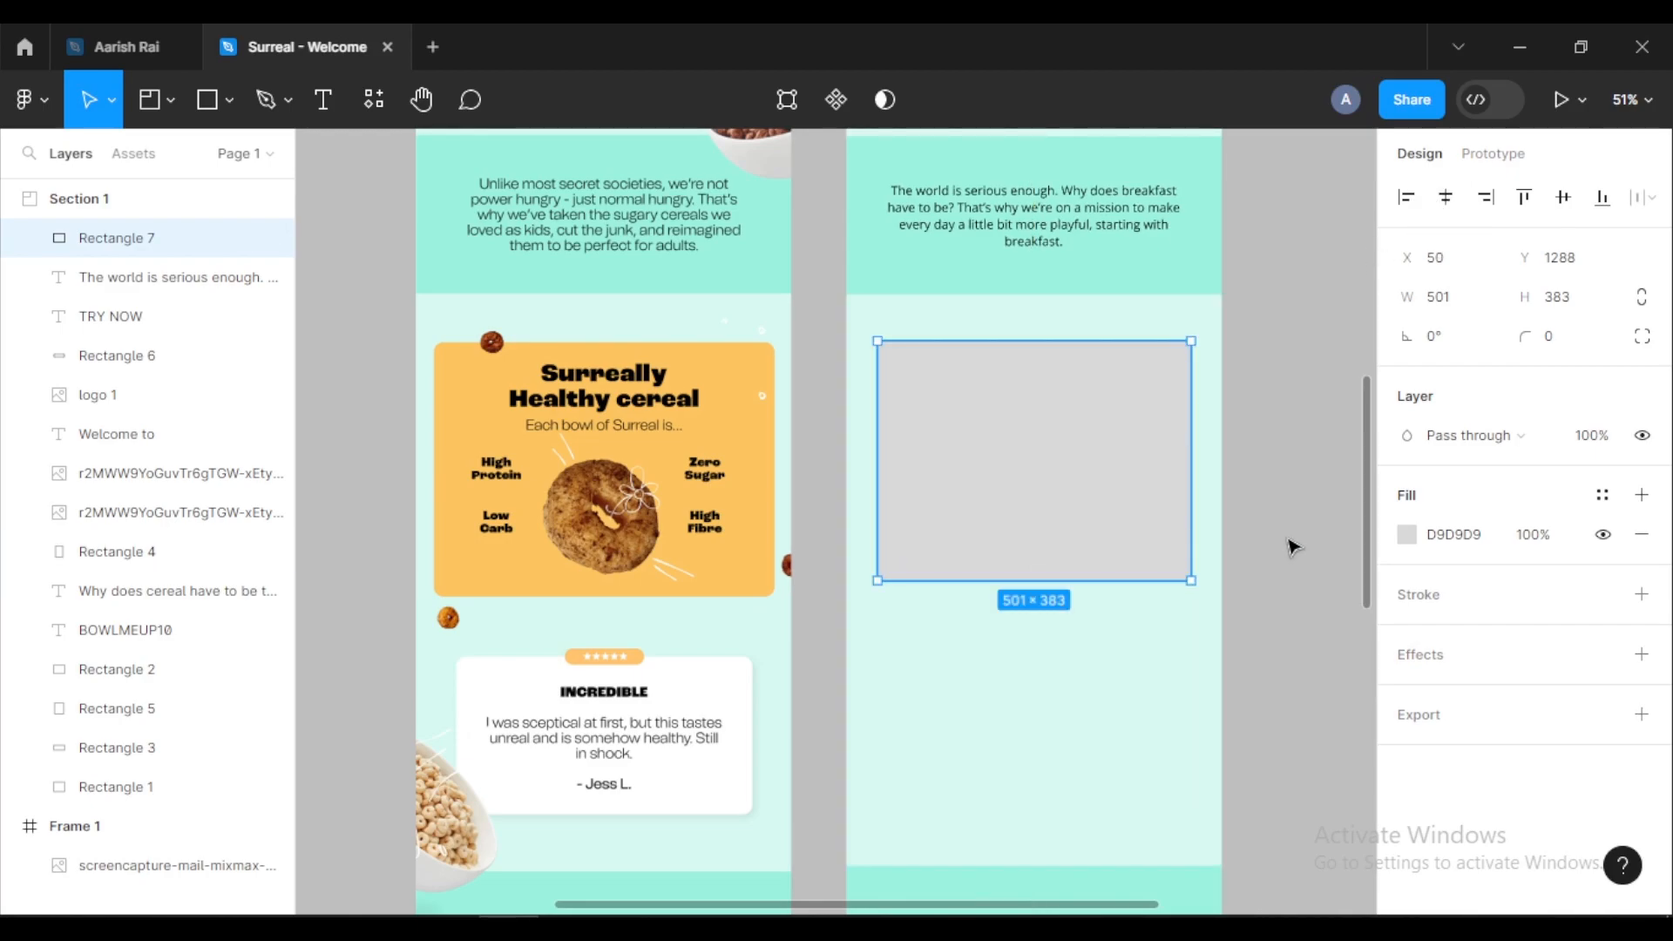
Step: Fill the rectangle with the orange FCC45F sampled from the "Surreally Healthy cereal" card in the reference
left_click(1408, 535)
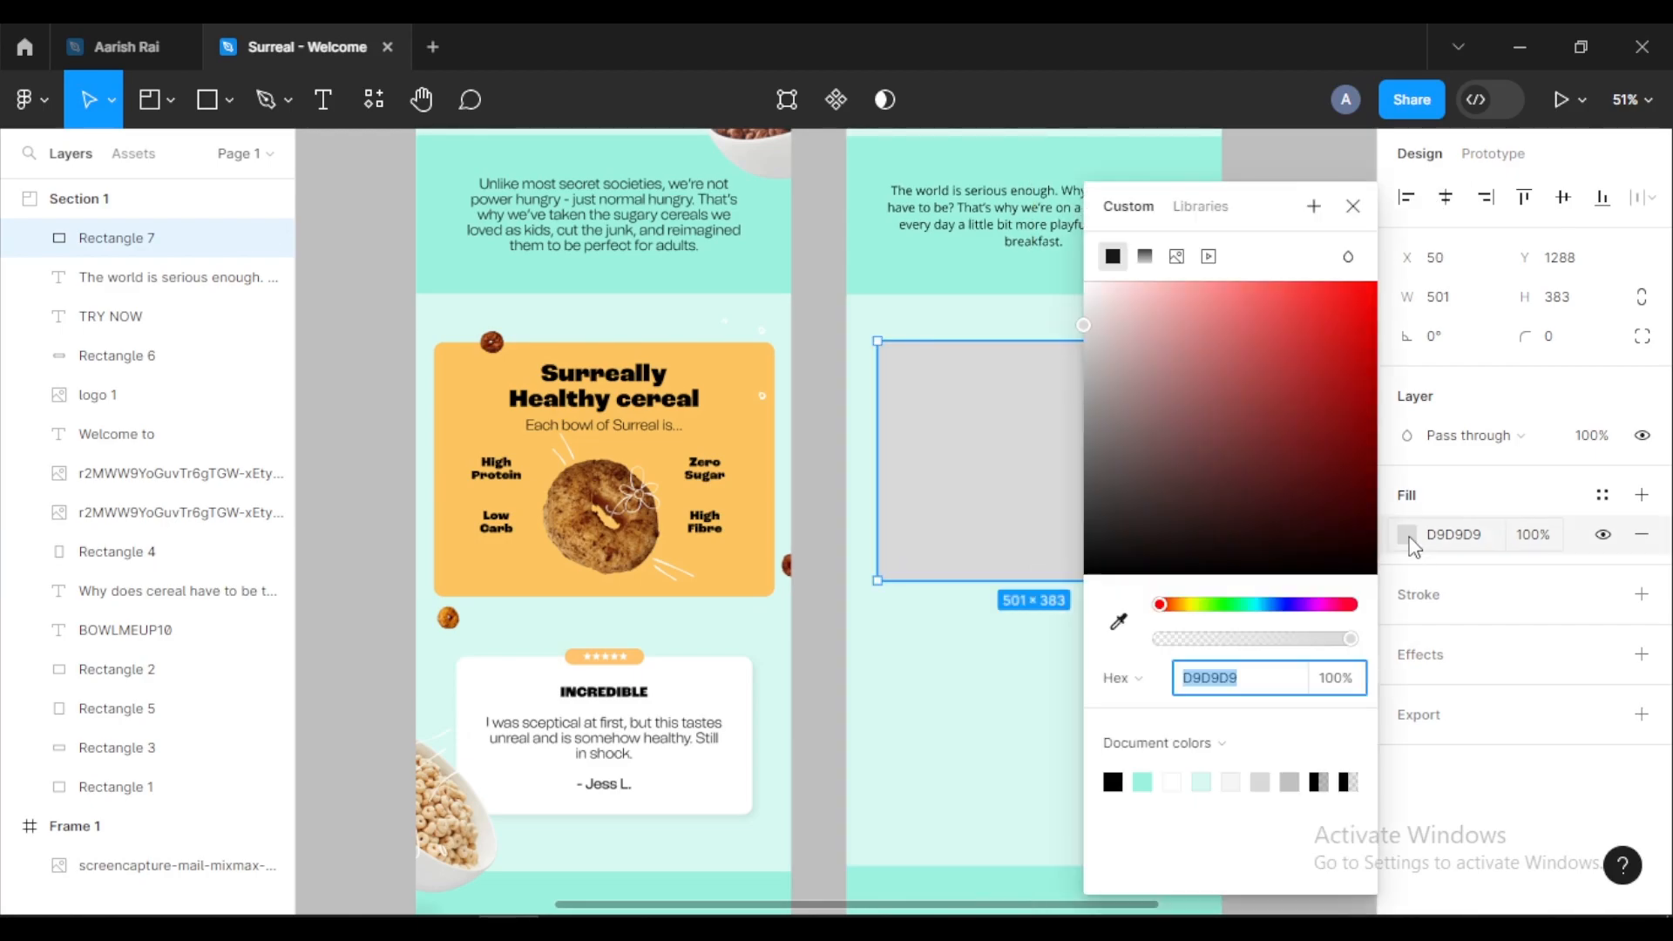
left_click(1119, 622)
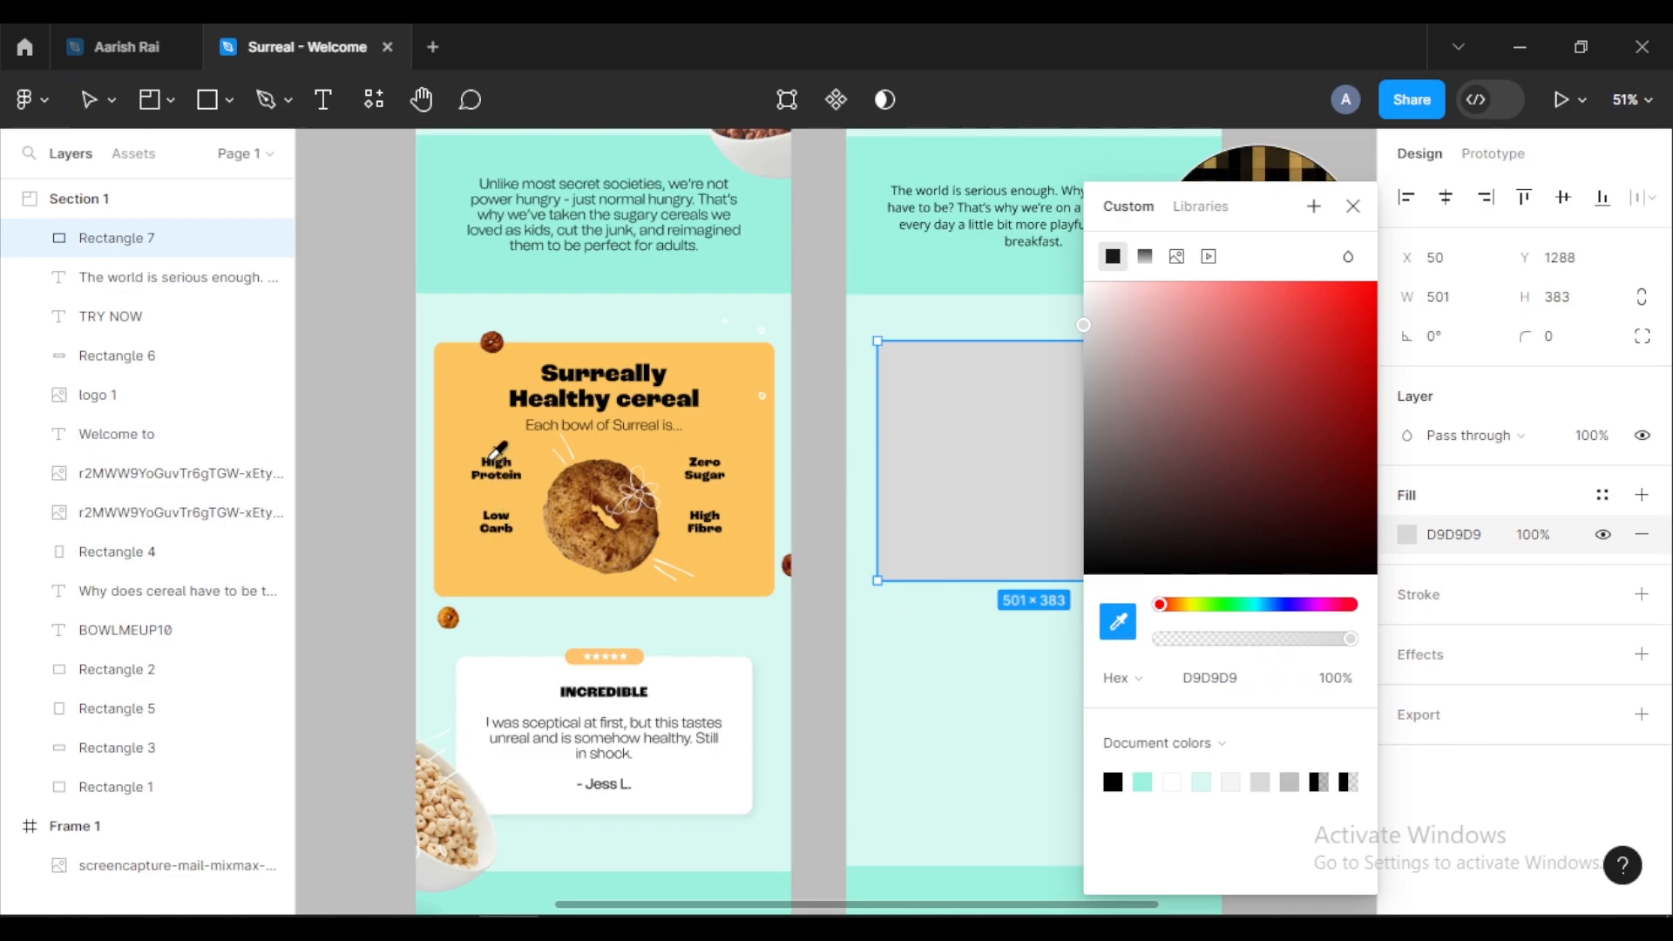
left_click(477, 408)
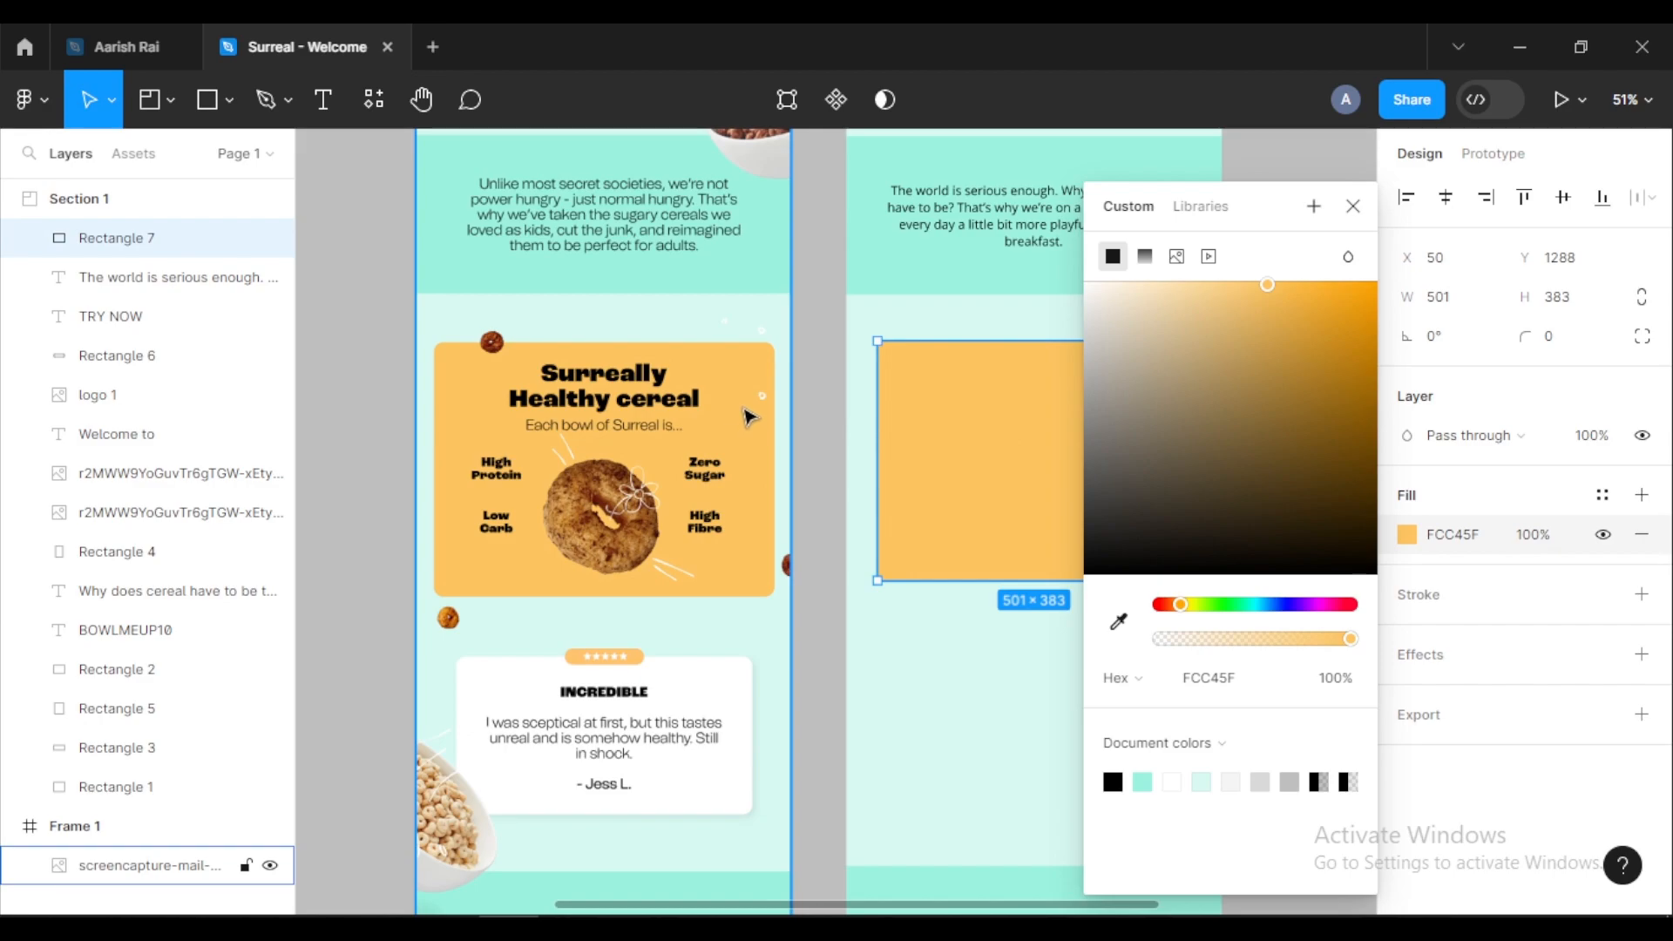
left_click(1120, 622)
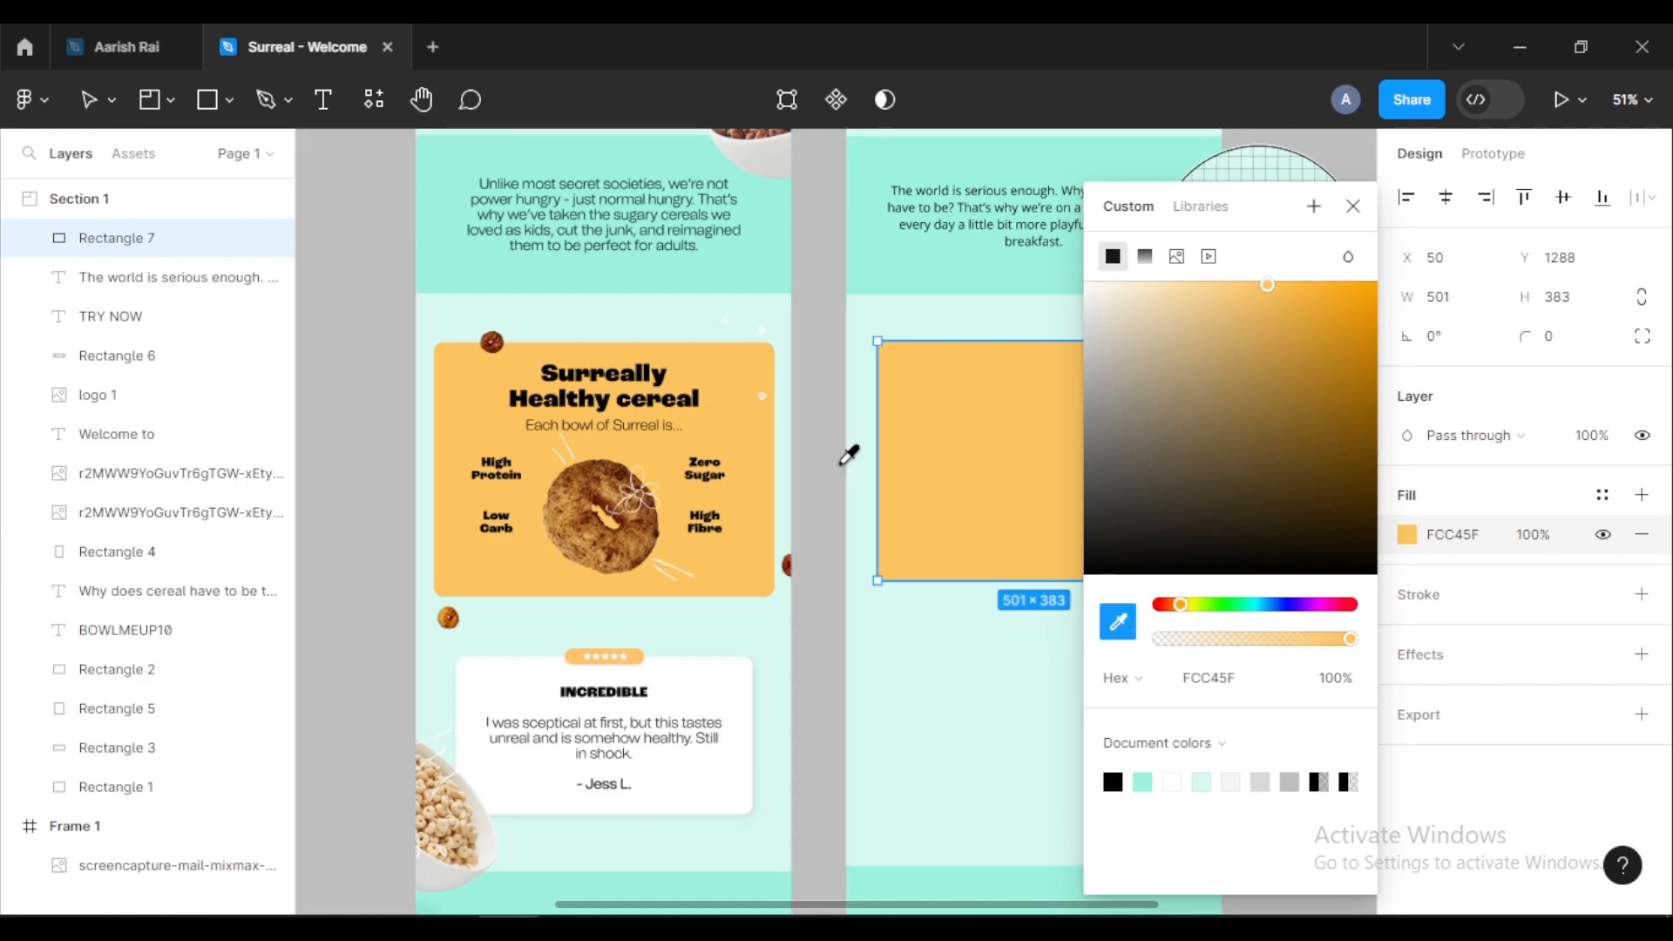
left_click(730, 389)
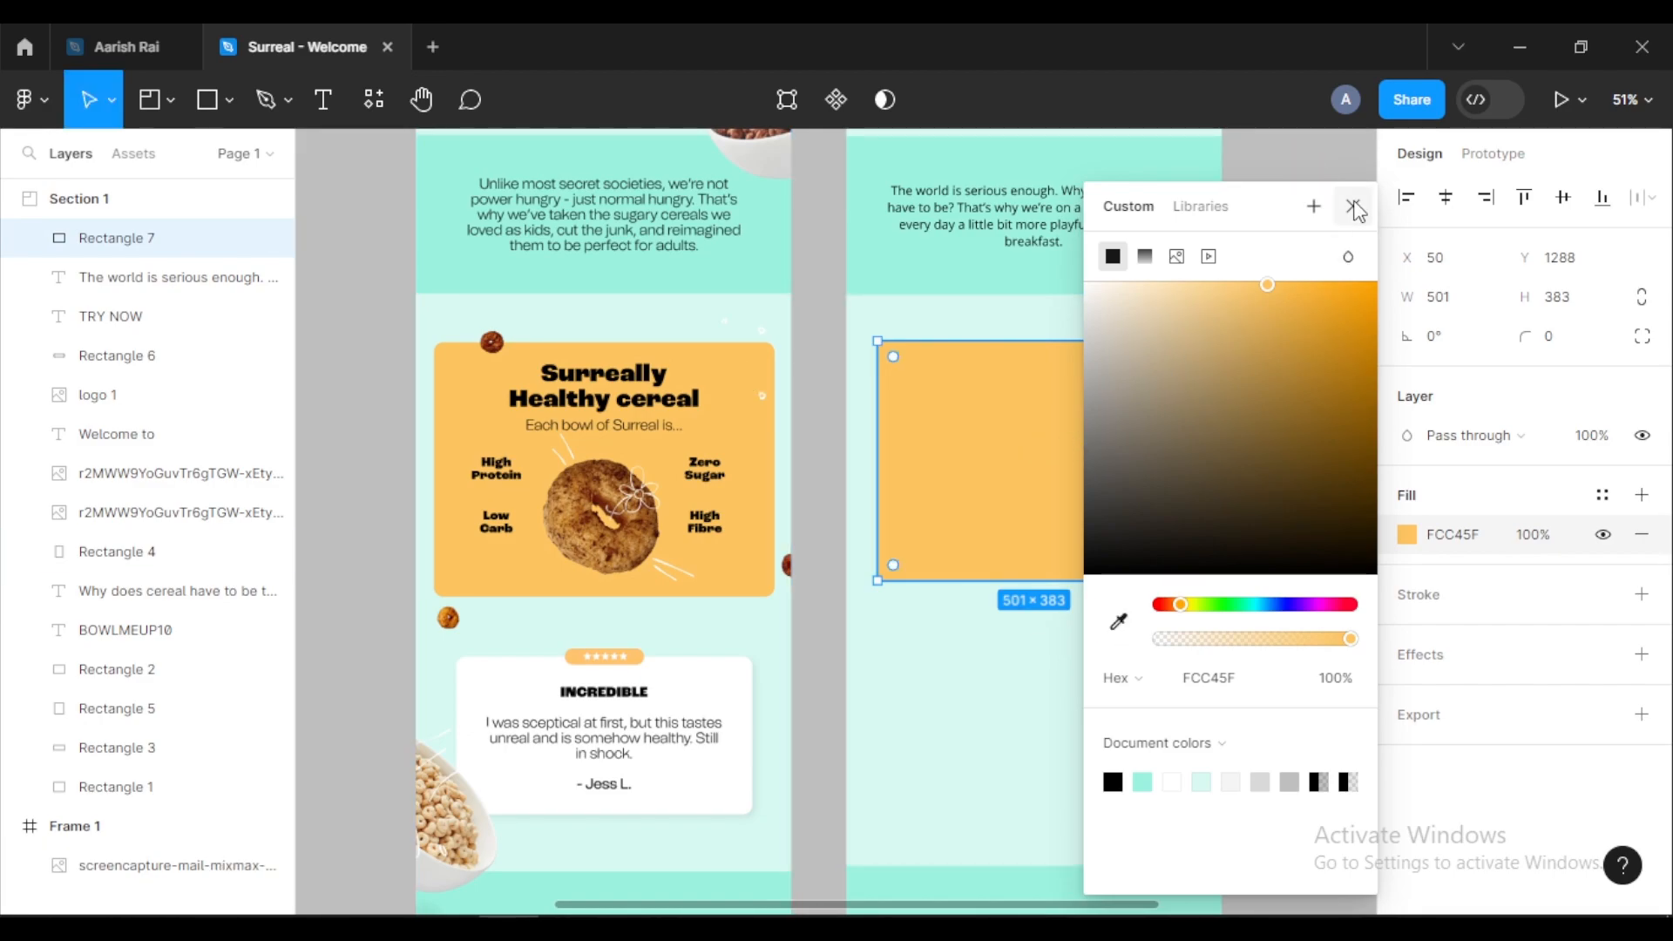
left_click(1353, 206)
Step: Round the orange rectangle's corners with a radius of 11
scroll(488, 353, "up", 5)
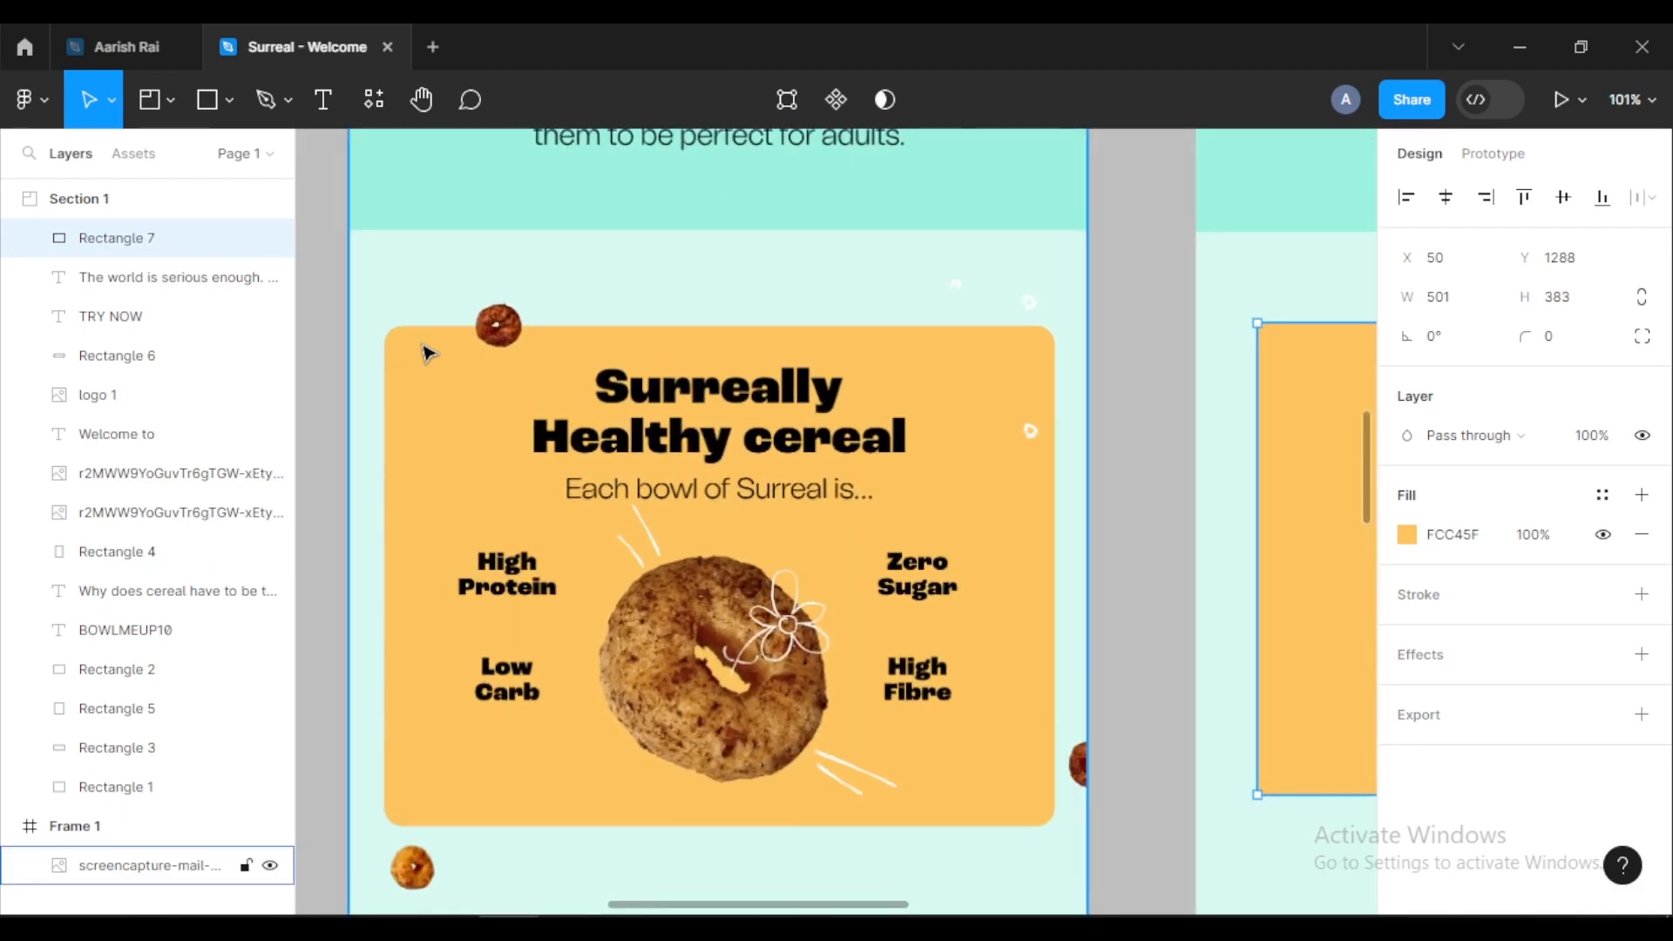
left_click_drag(1147, 474, 616, 474)
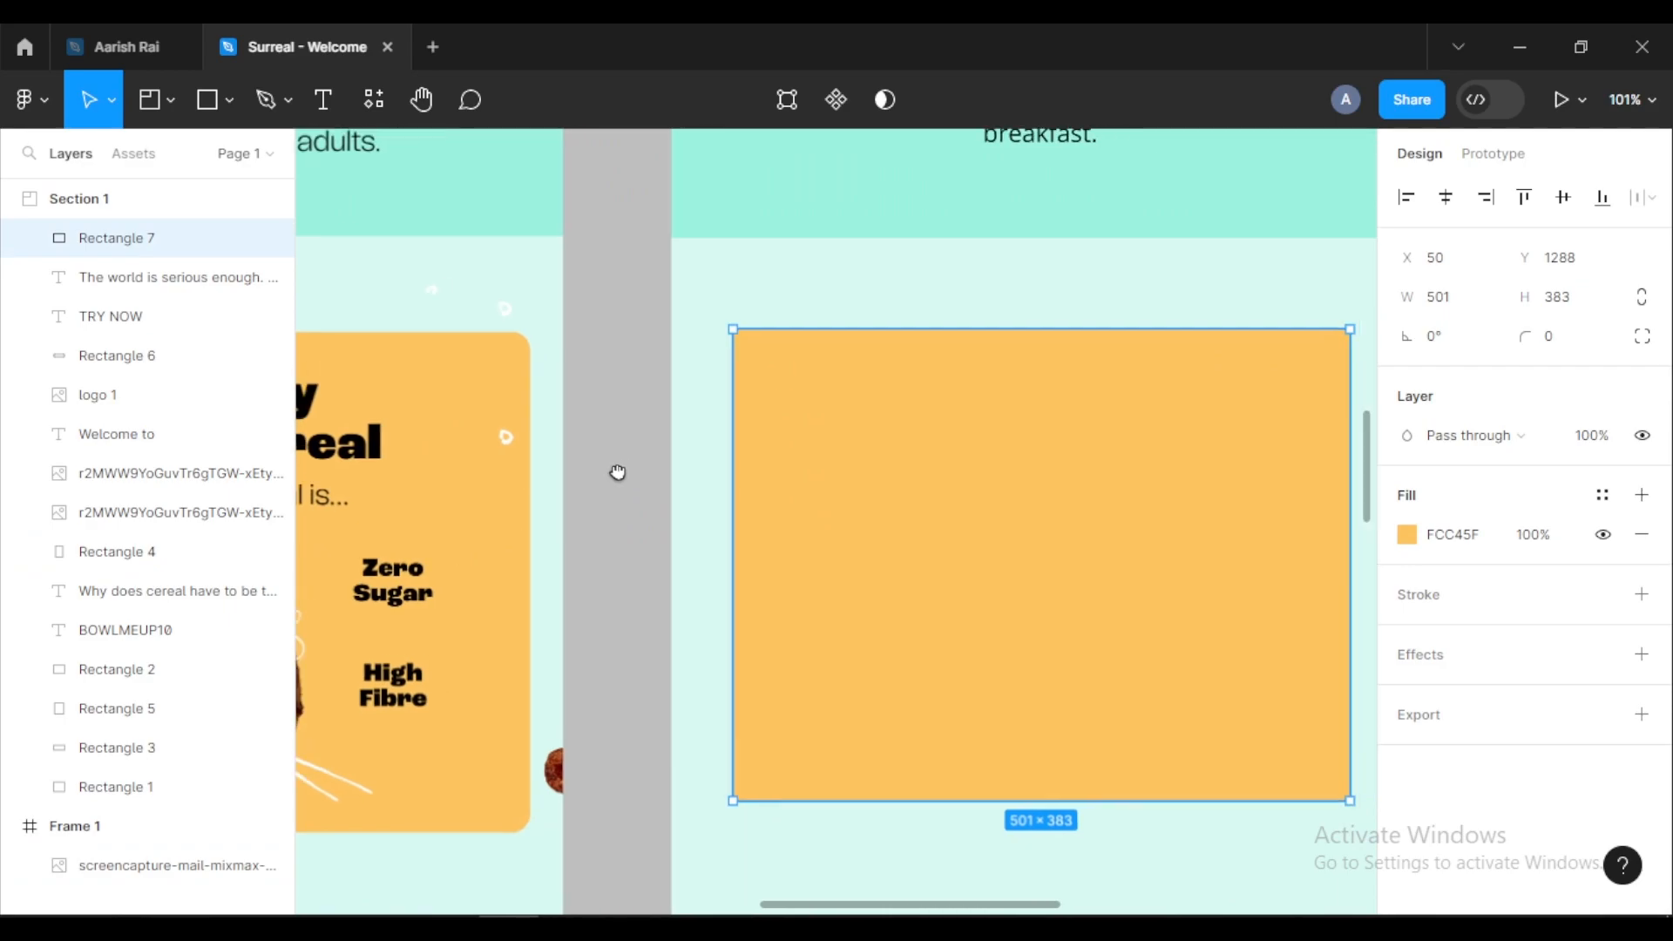
scroll(993, 403, "down", 3)
left_click_drag(1137, 440, 1075, 449)
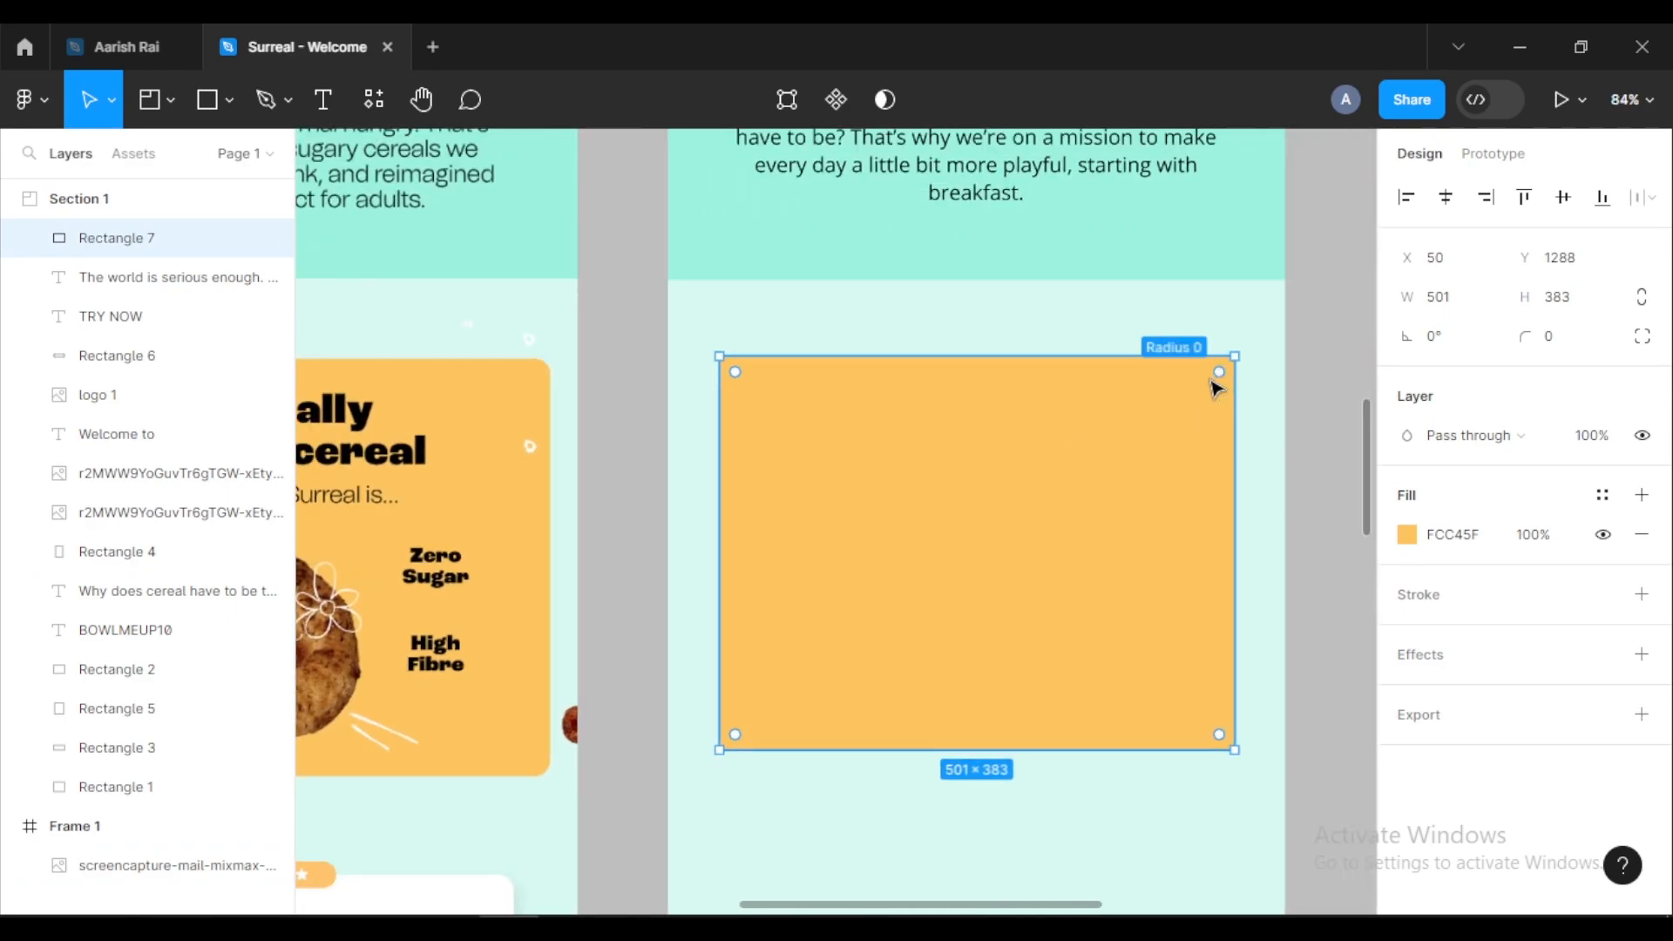
left_click(1539, 339)
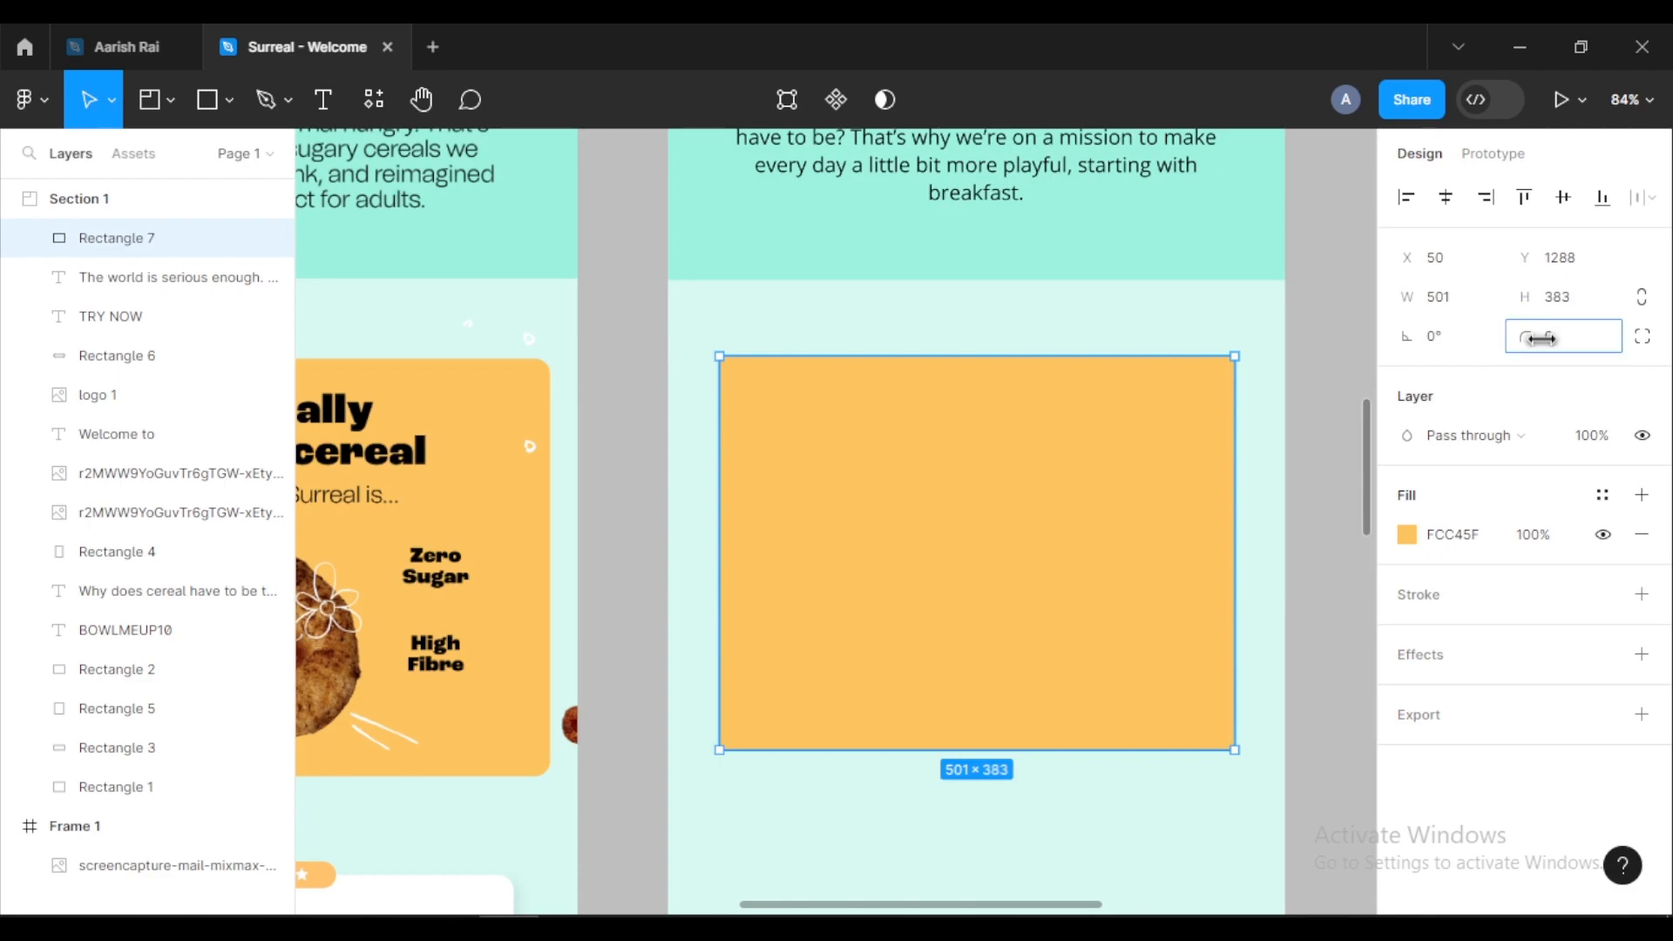
left_click_drag(1542, 339, 1537, 338)
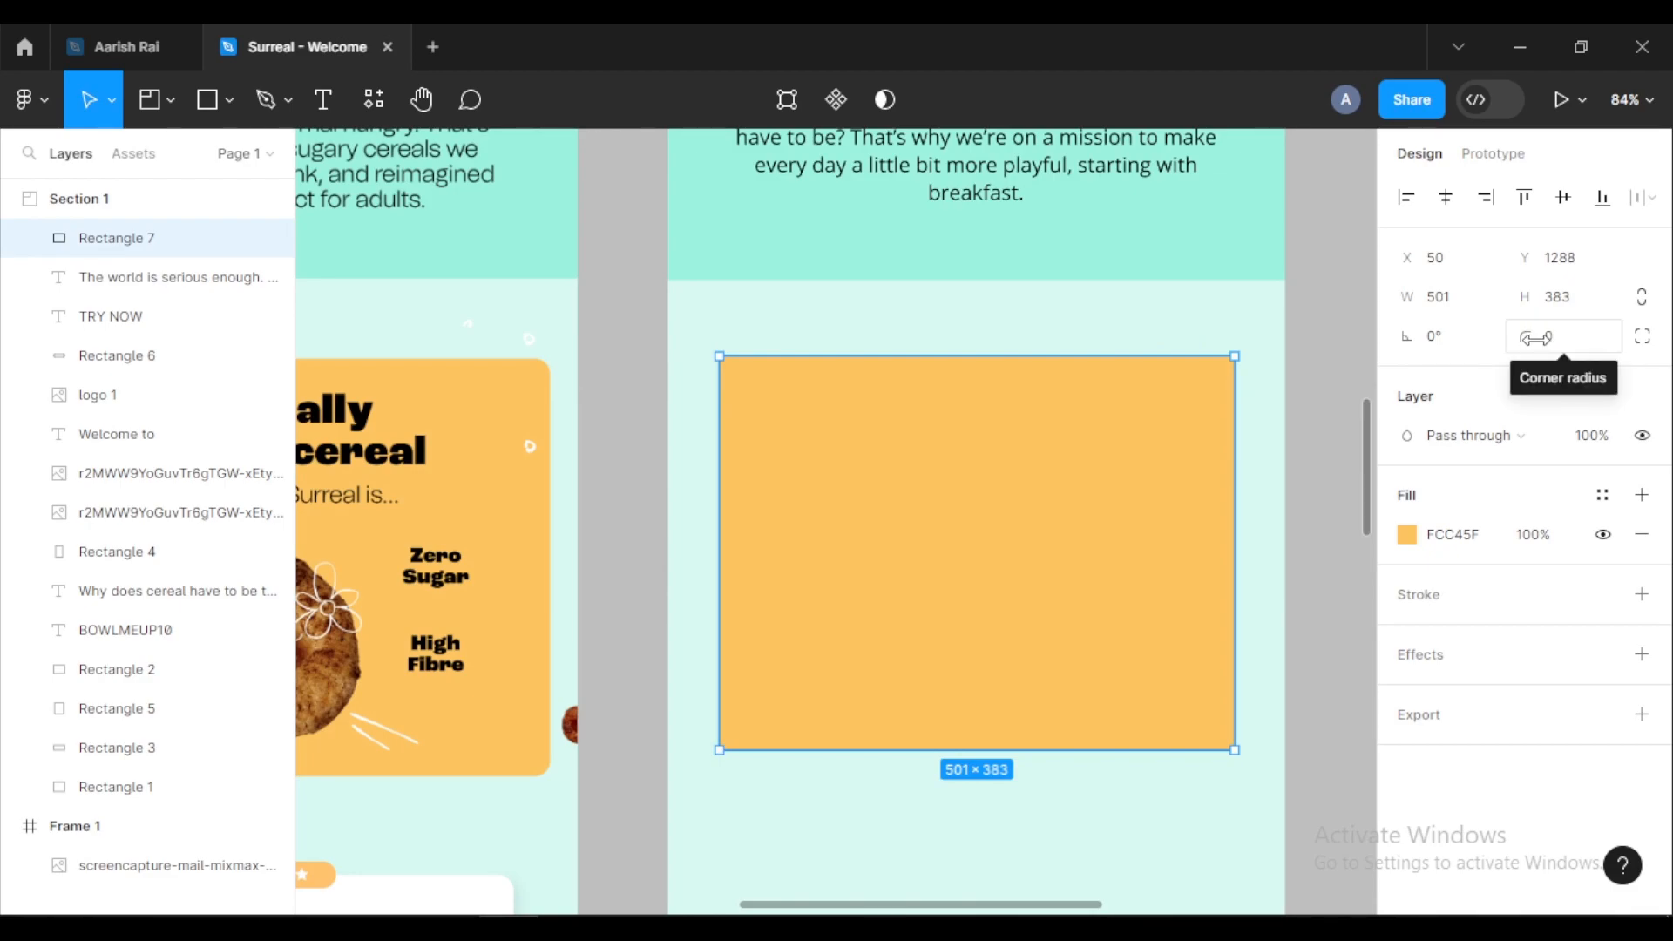
left_click(1536, 338)
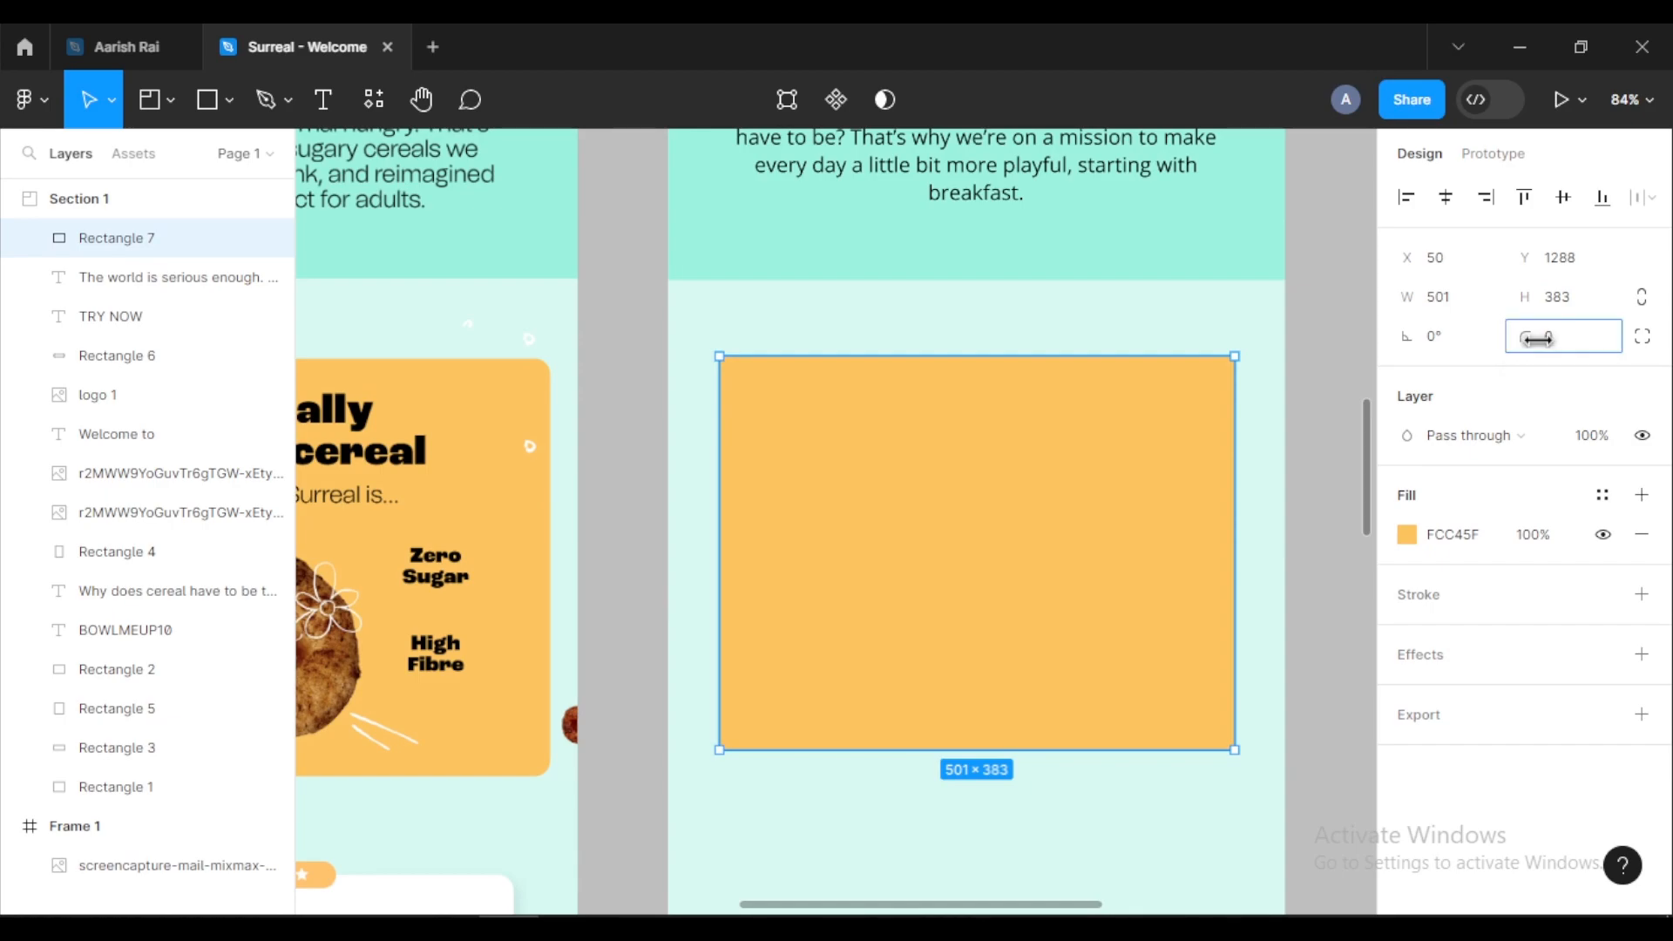
left_click_drag(1548, 340, 134, 335)
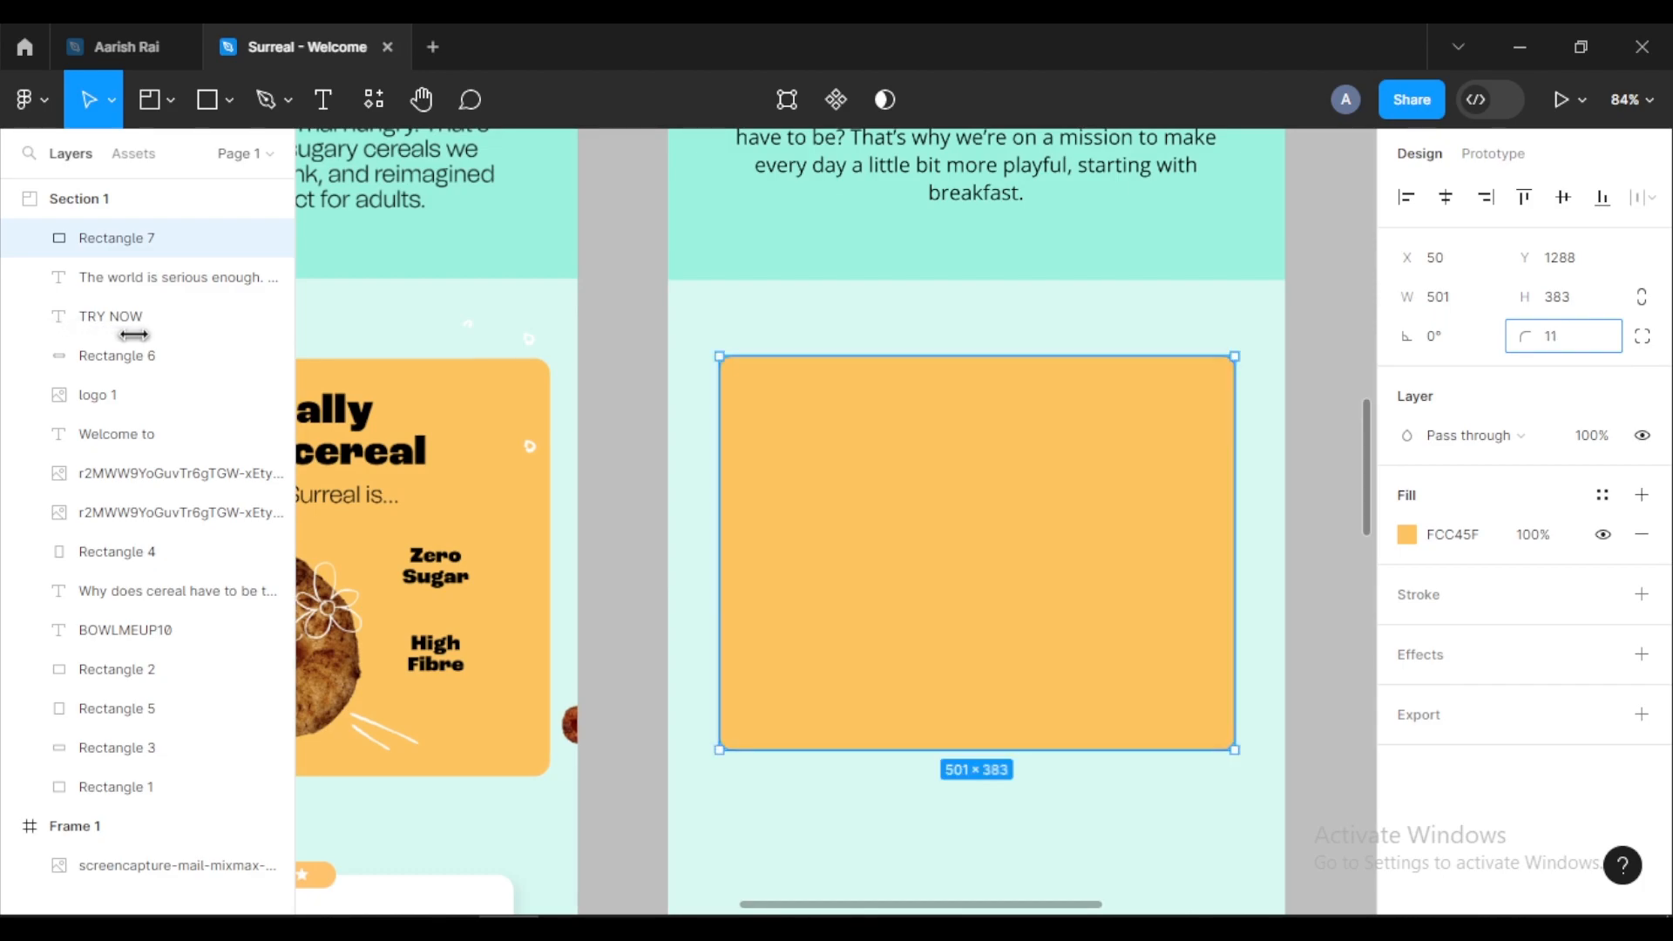
left_click(1342, 406)
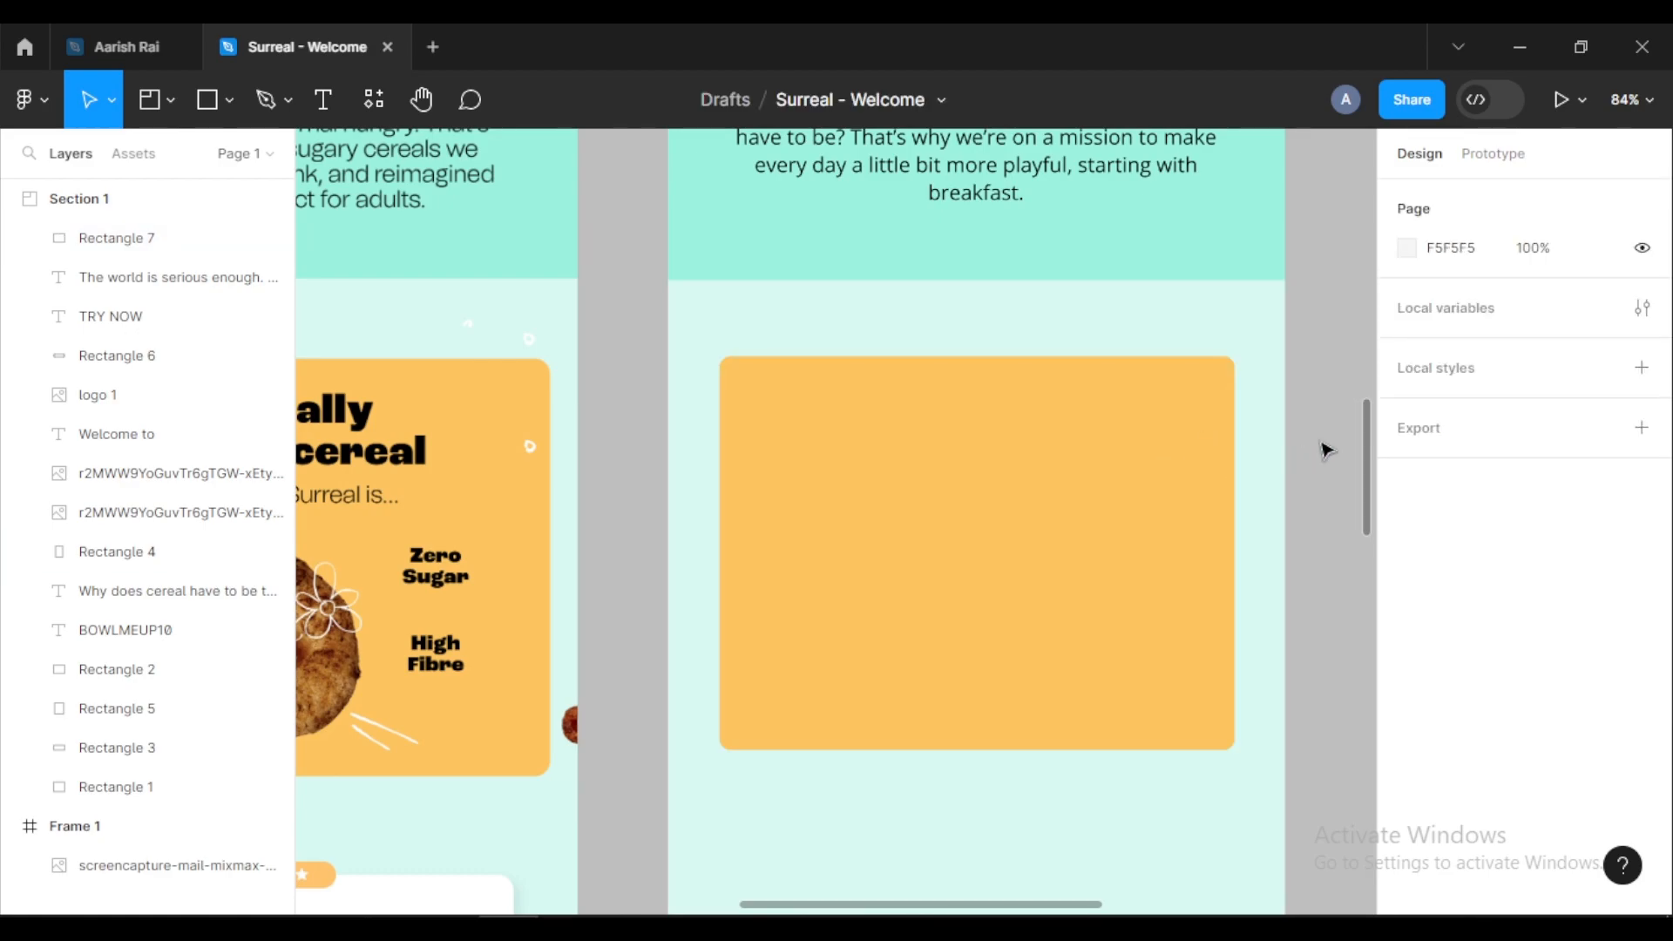
Step: Set the orange rectangle's corner radius to 15
scroll(1326, 448, "down", 1)
scroll(1325, 448, "down", 2)
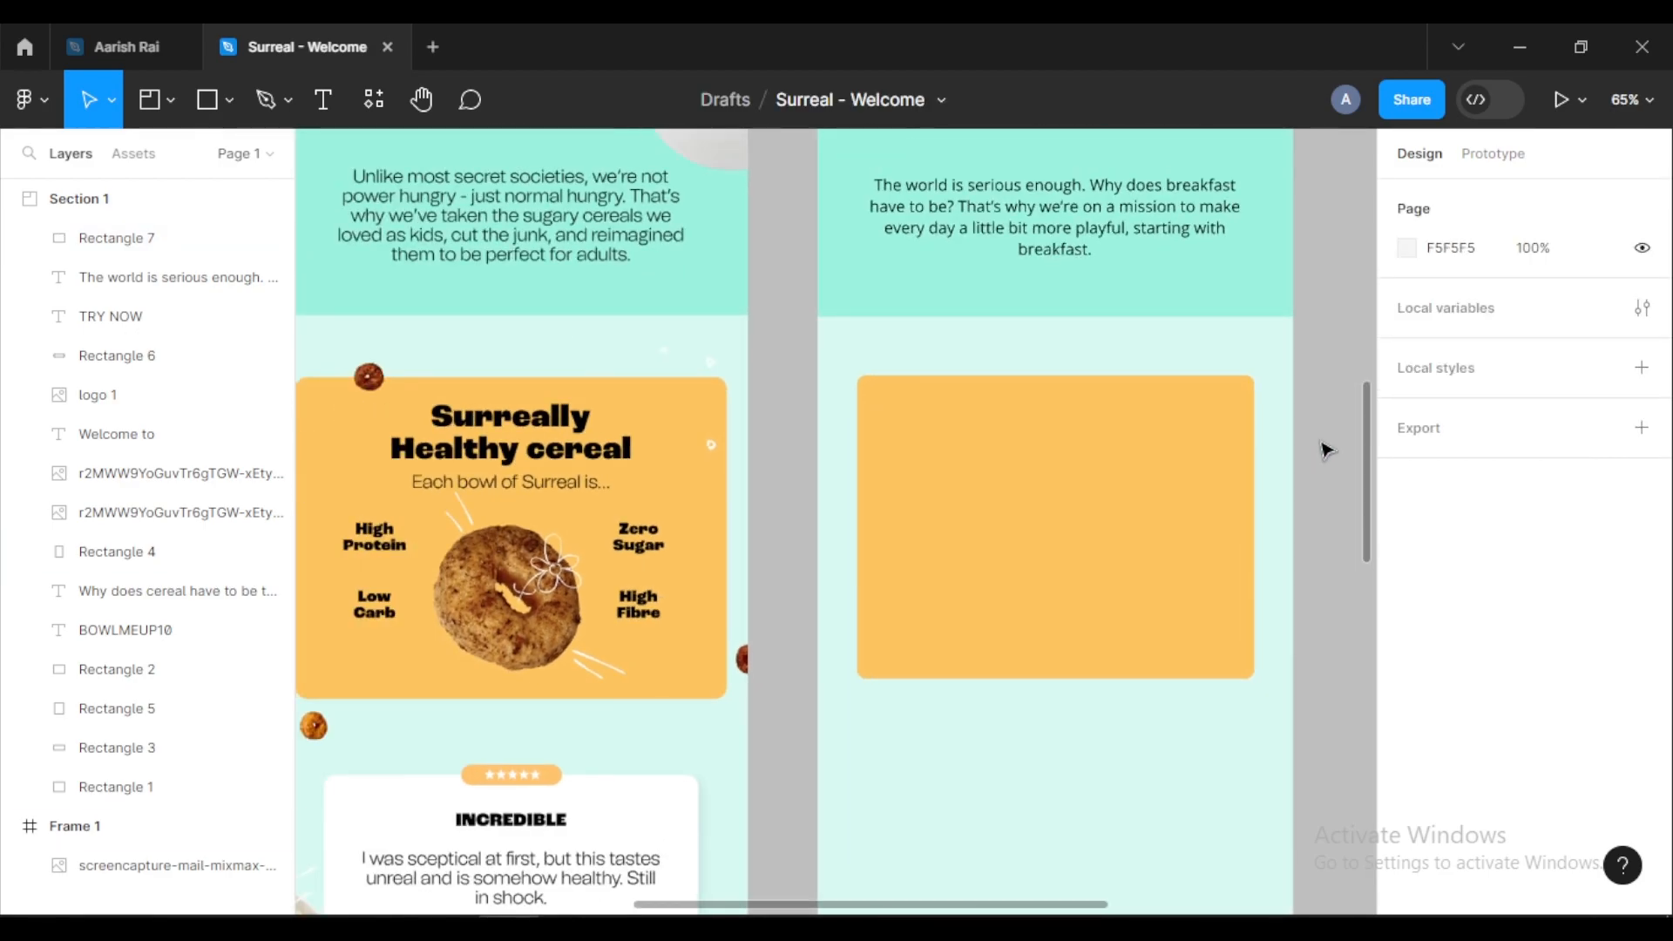
left_click(1127, 508)
left_click(1557, 344)
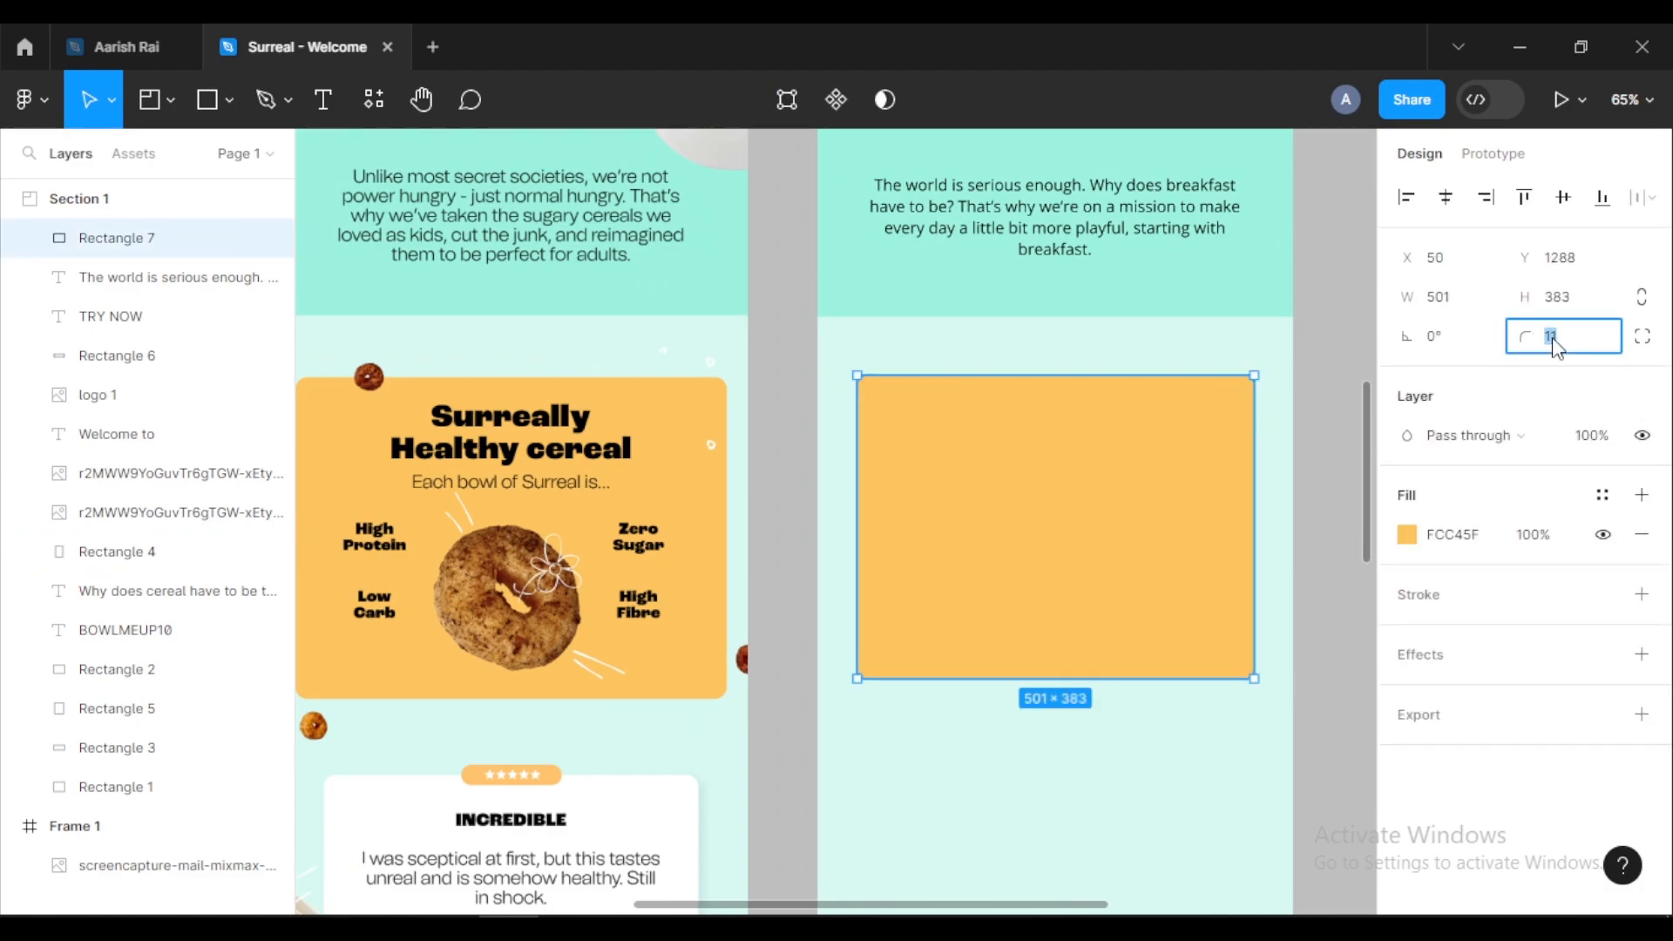
key("Return")
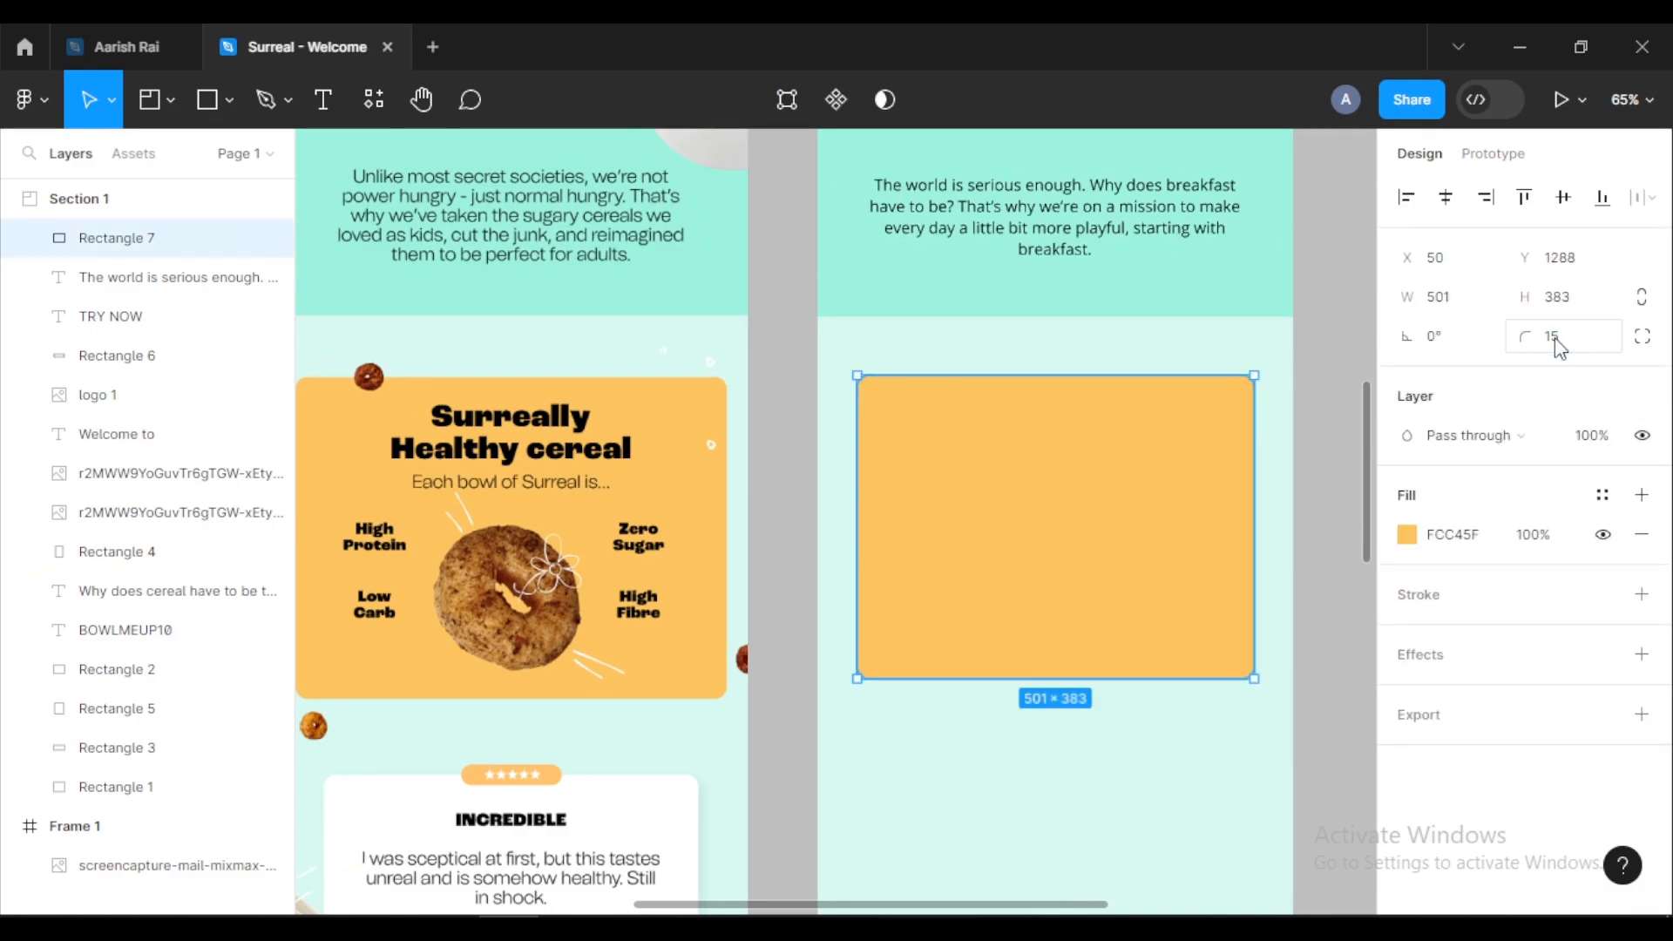
left_click(1356, 345)
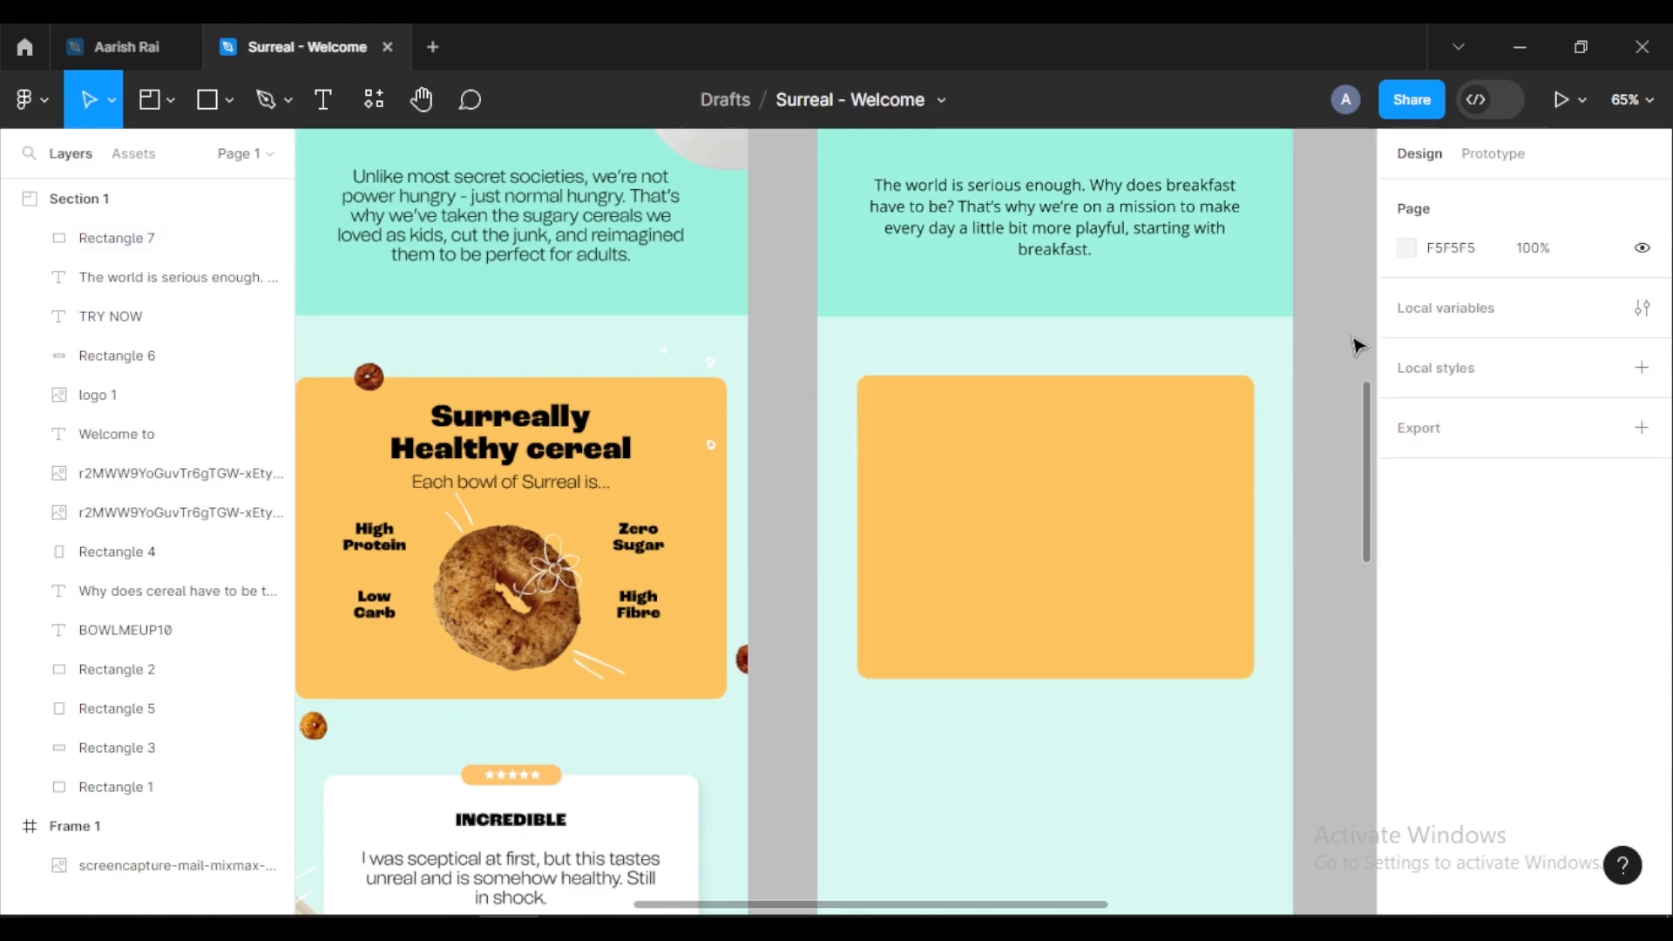
Step: Extend the orange rectangle's lower edge to a height of about 409 to match the reference card
left_click(1050, 518)
left_click_drag(1039, 681, 1038, 697)
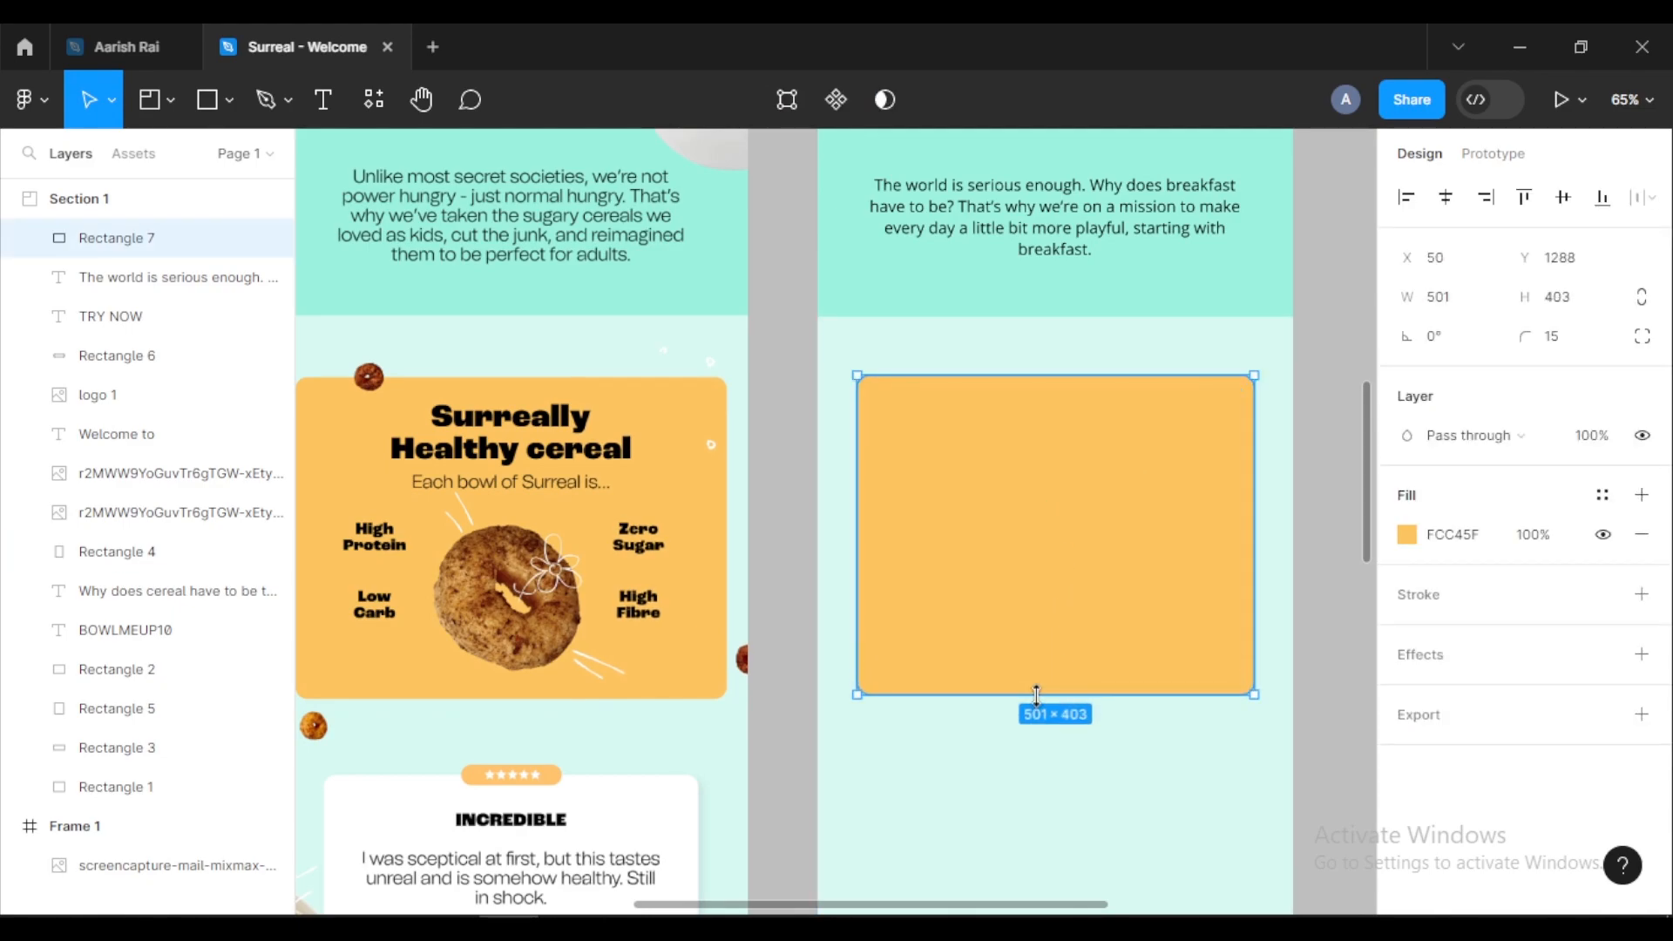
left_click(1333, 575)
scroll(1334, 575, "down", 3)
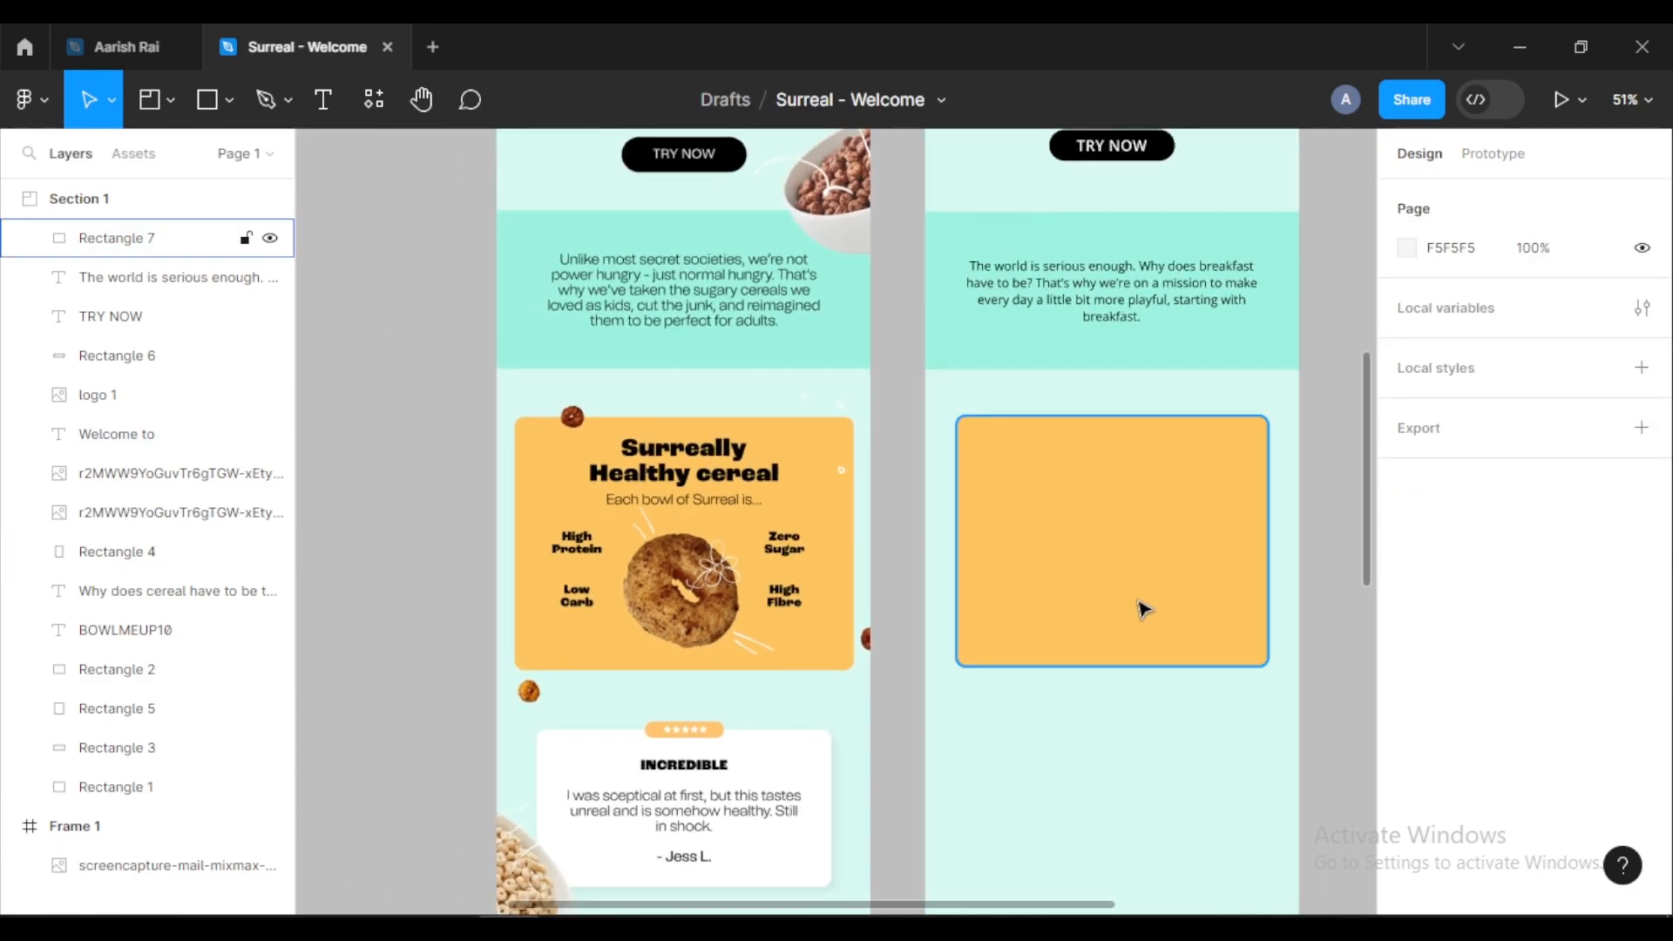
left_click(1124, 629)
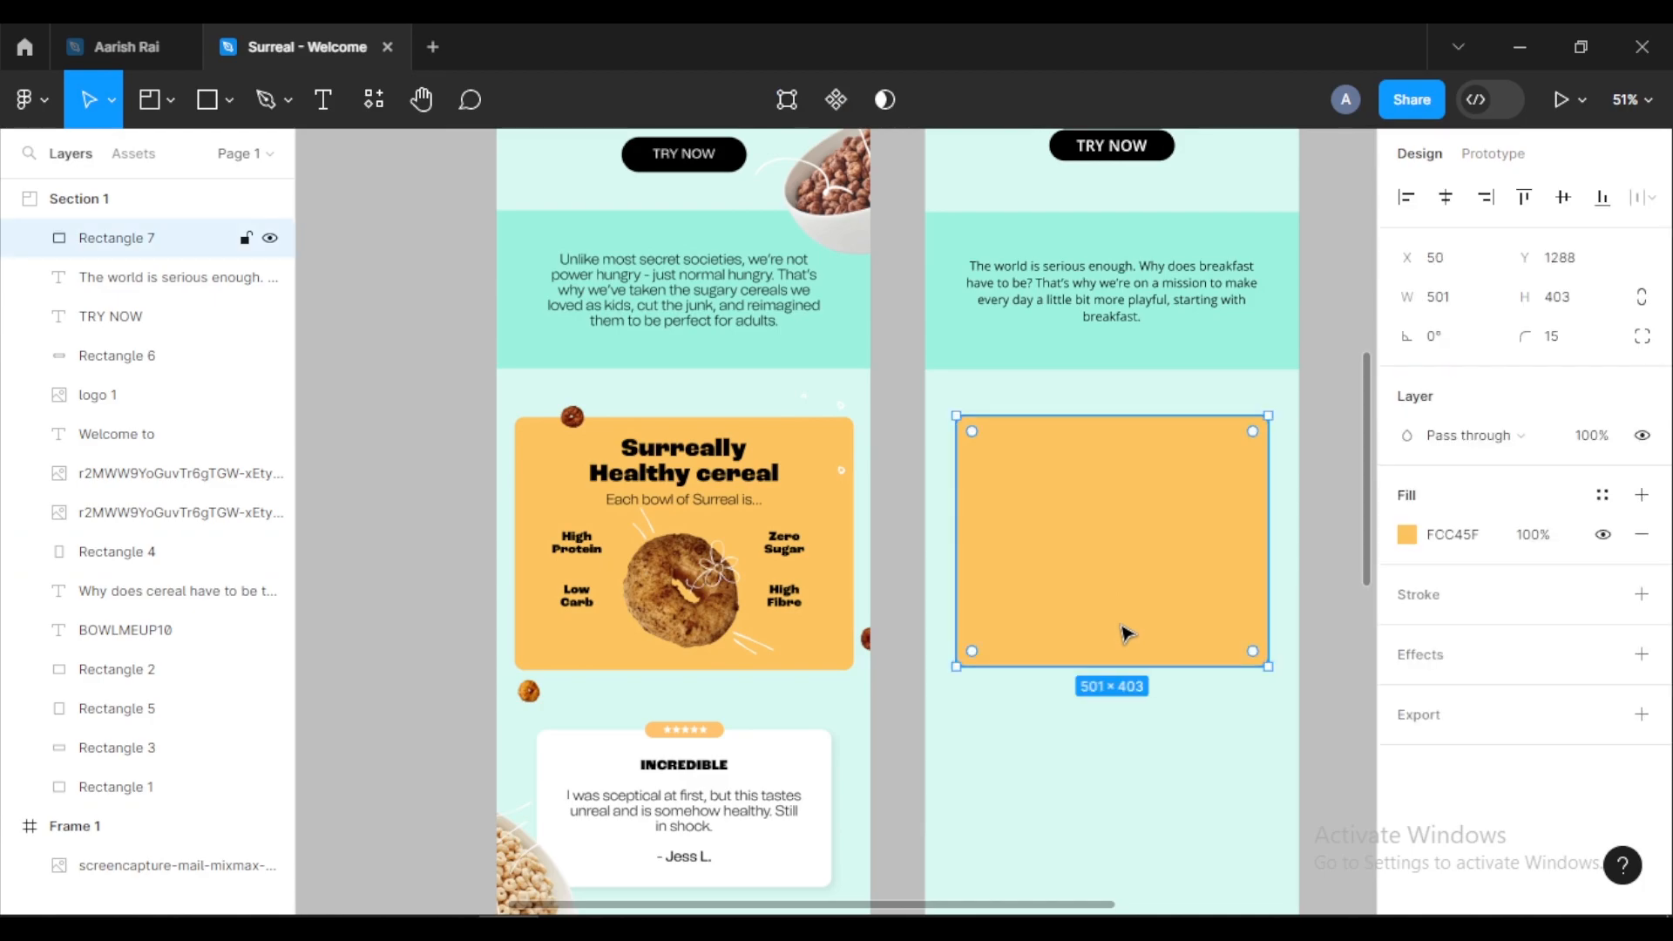
left_click(1333, 624)
left_click(1068, 578)
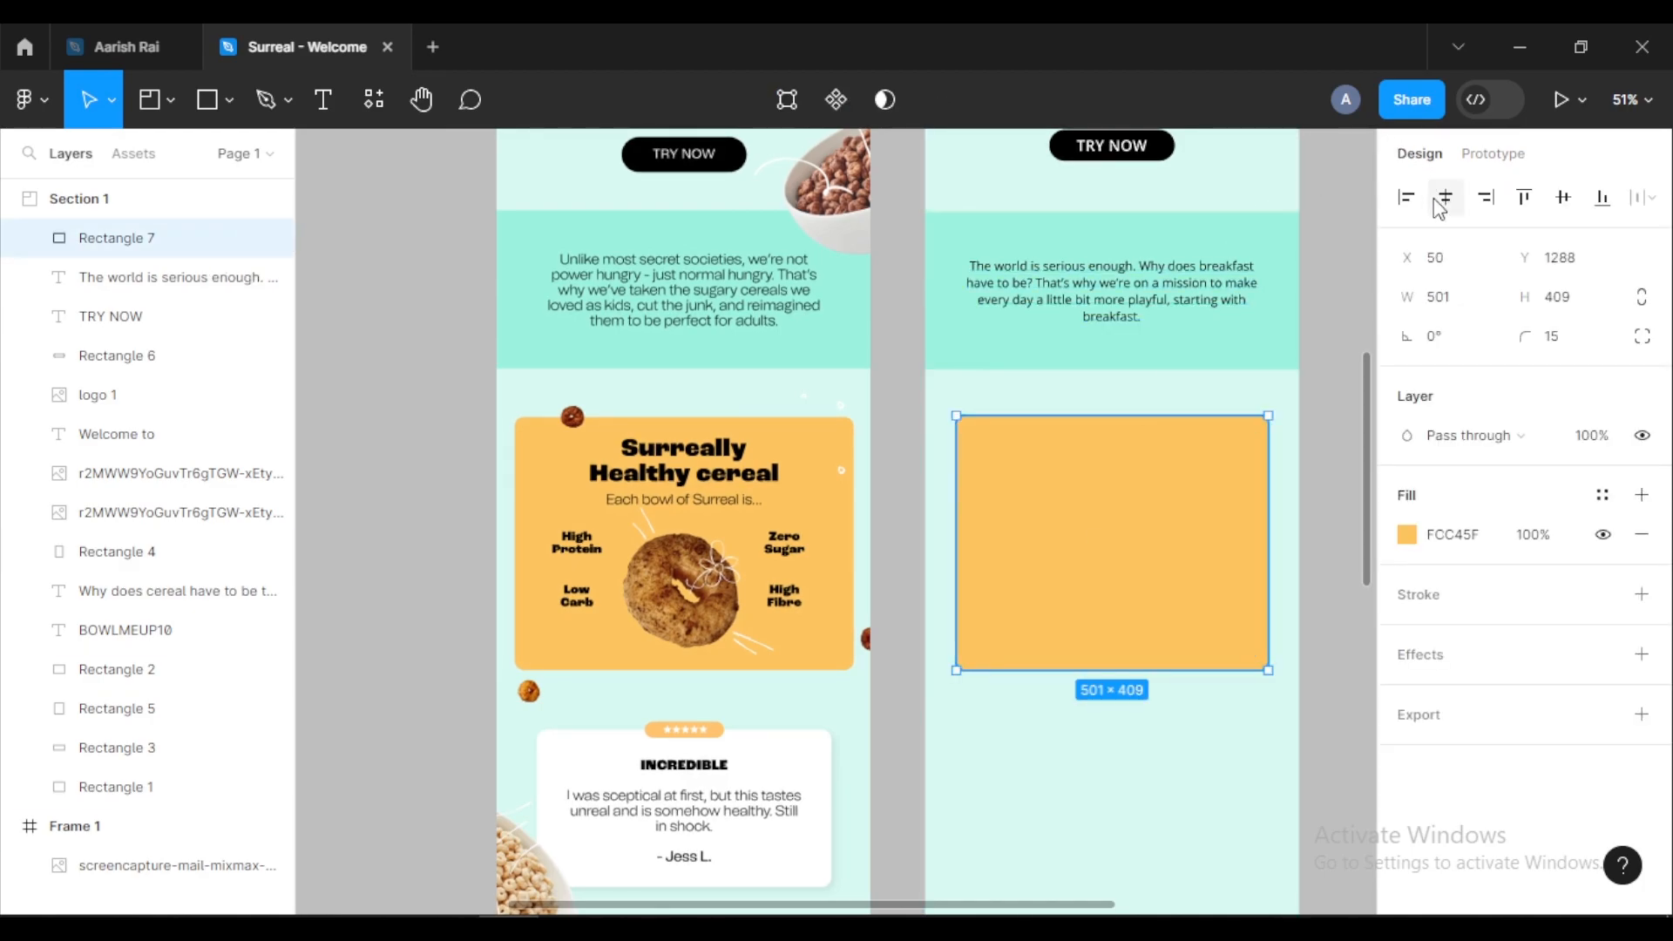
left_click(1339, 455)
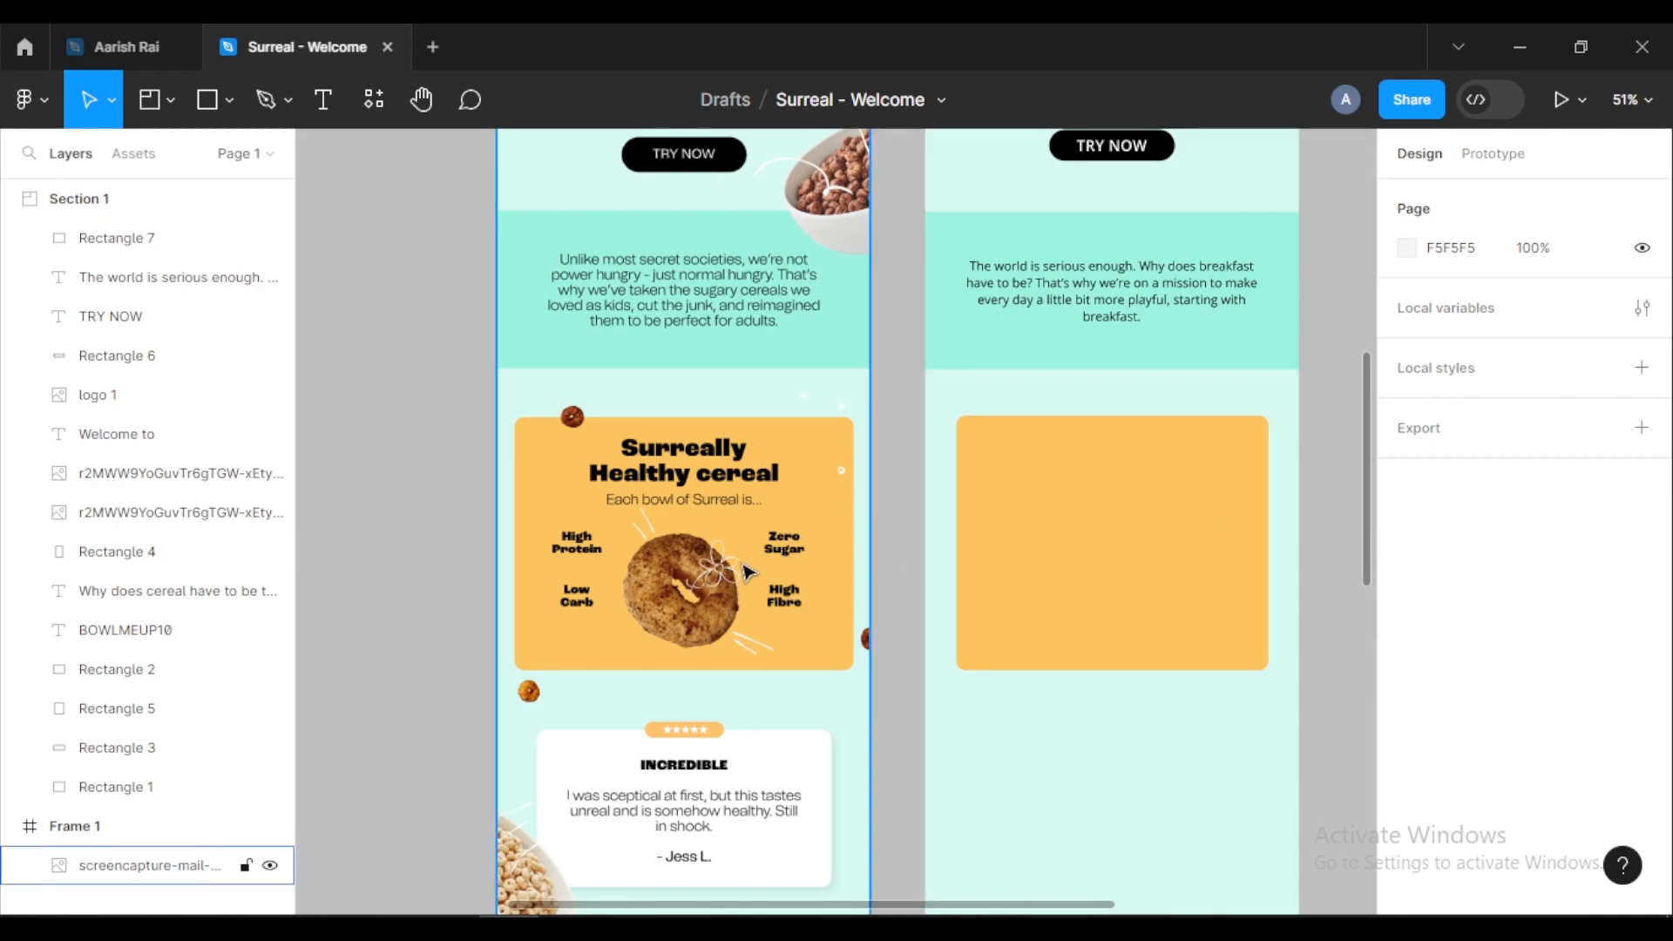
Step: Compare the recreated sections with the reference design and examine the feature text blocks on the orange card
scroll(744, 568, "down", 3)
scroll(744, 568, "up", 4)
scroll(744, 568, "down", 1)
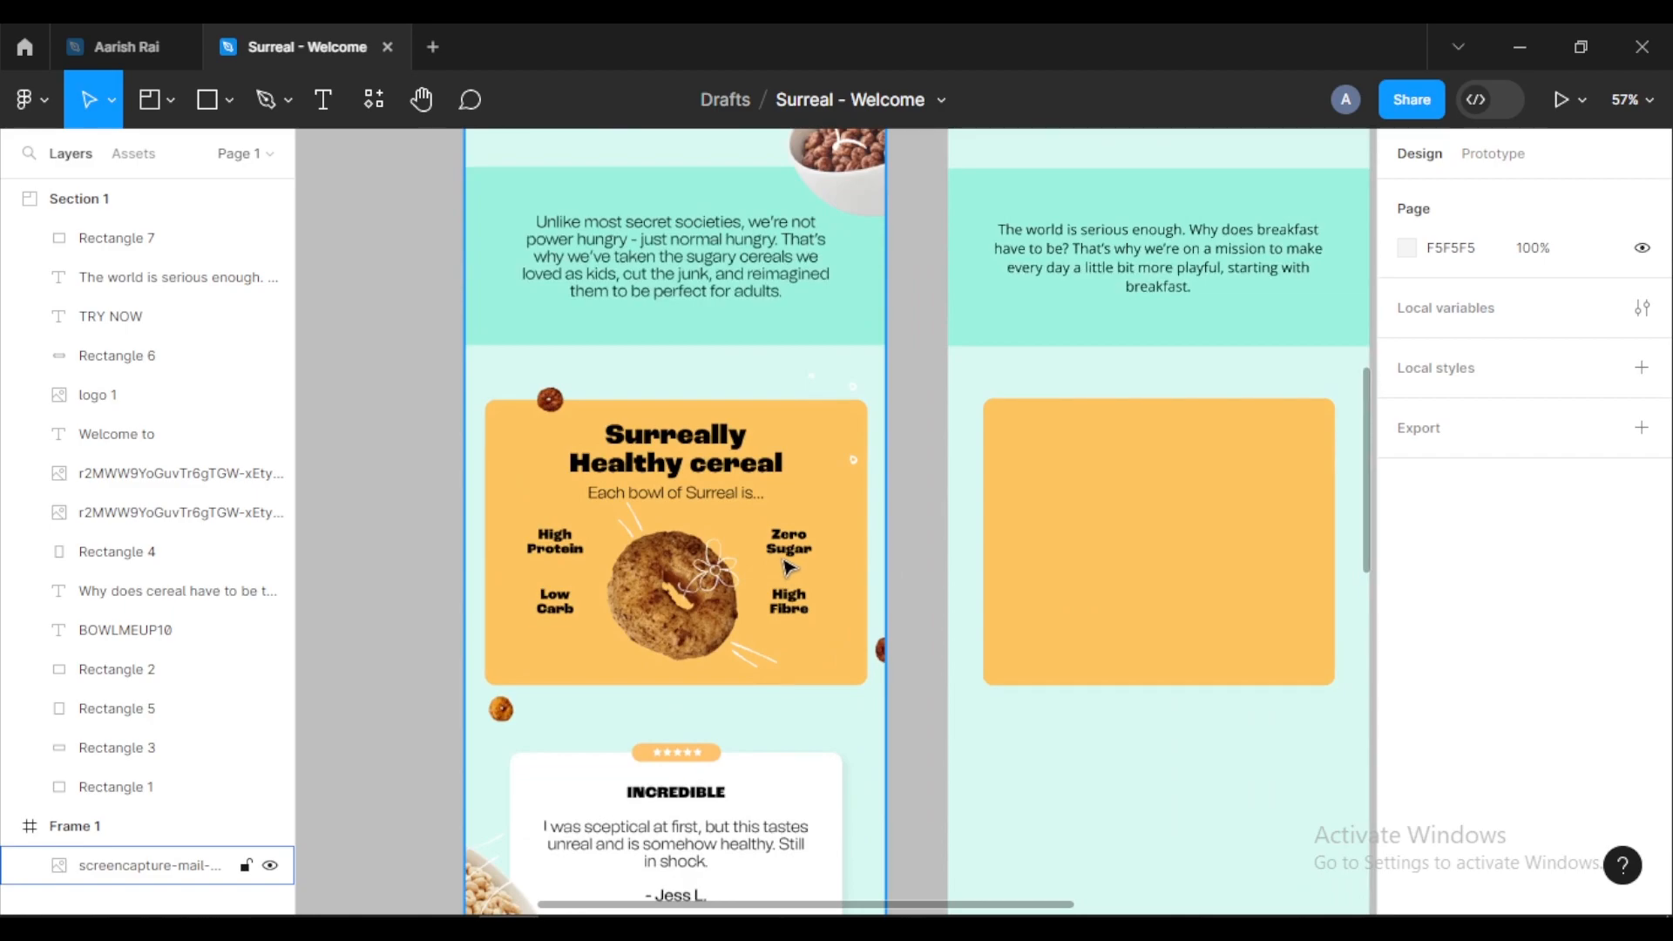
left_click_drag(788, 568, 739, 575)
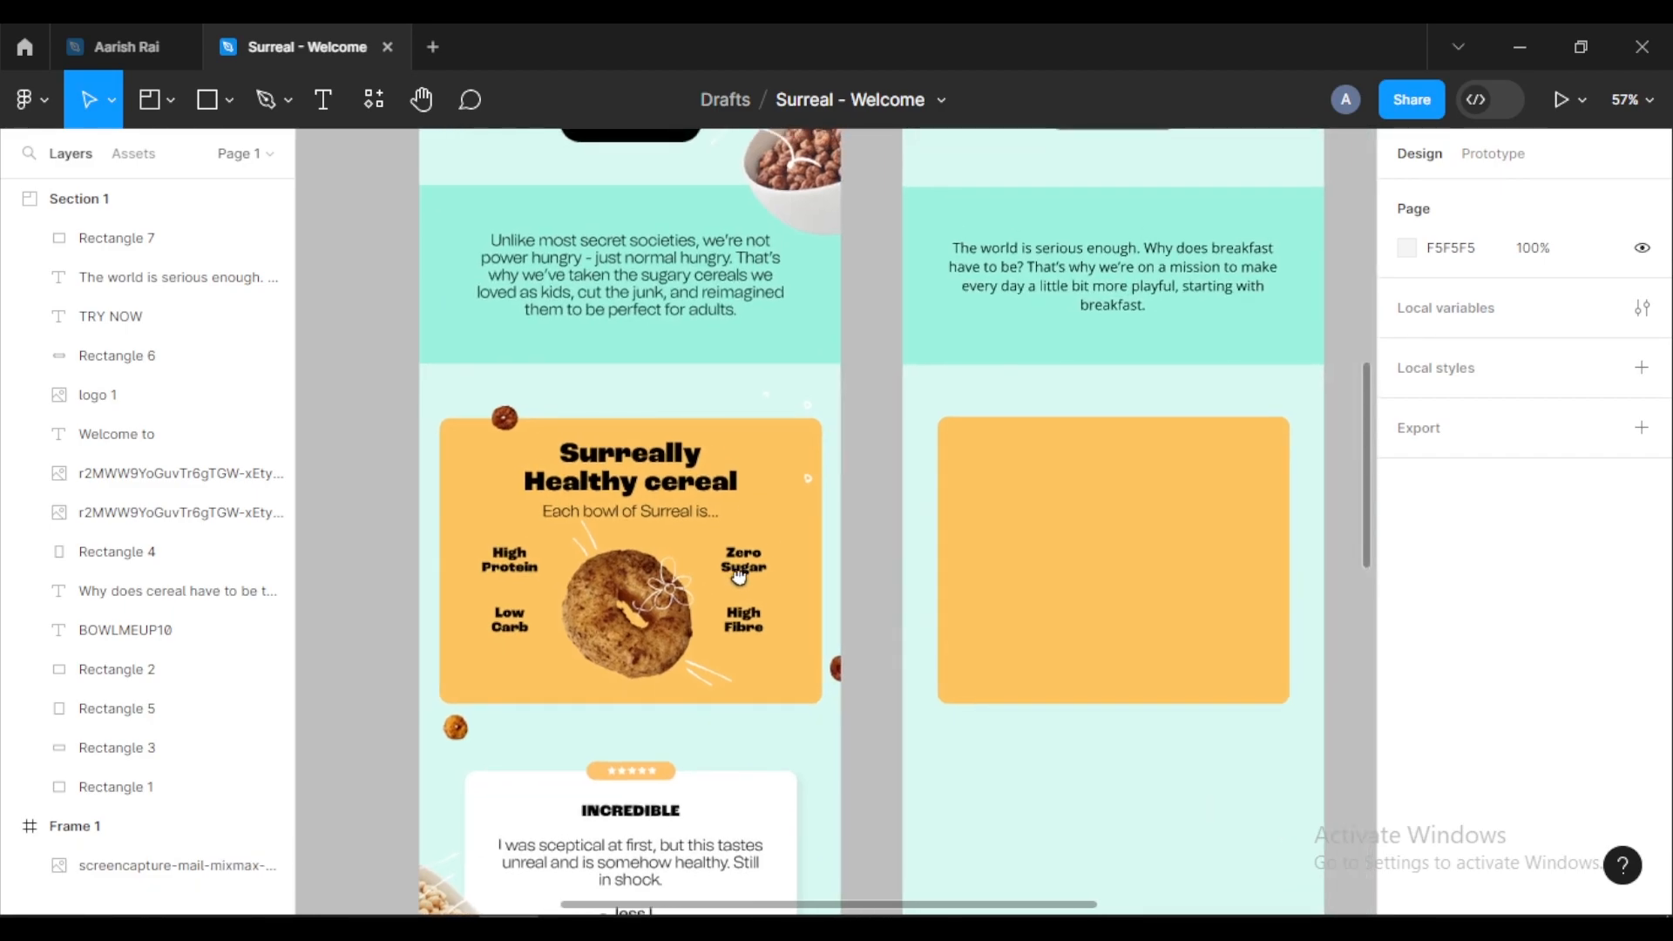
scroll(745, 584, "up", 5)
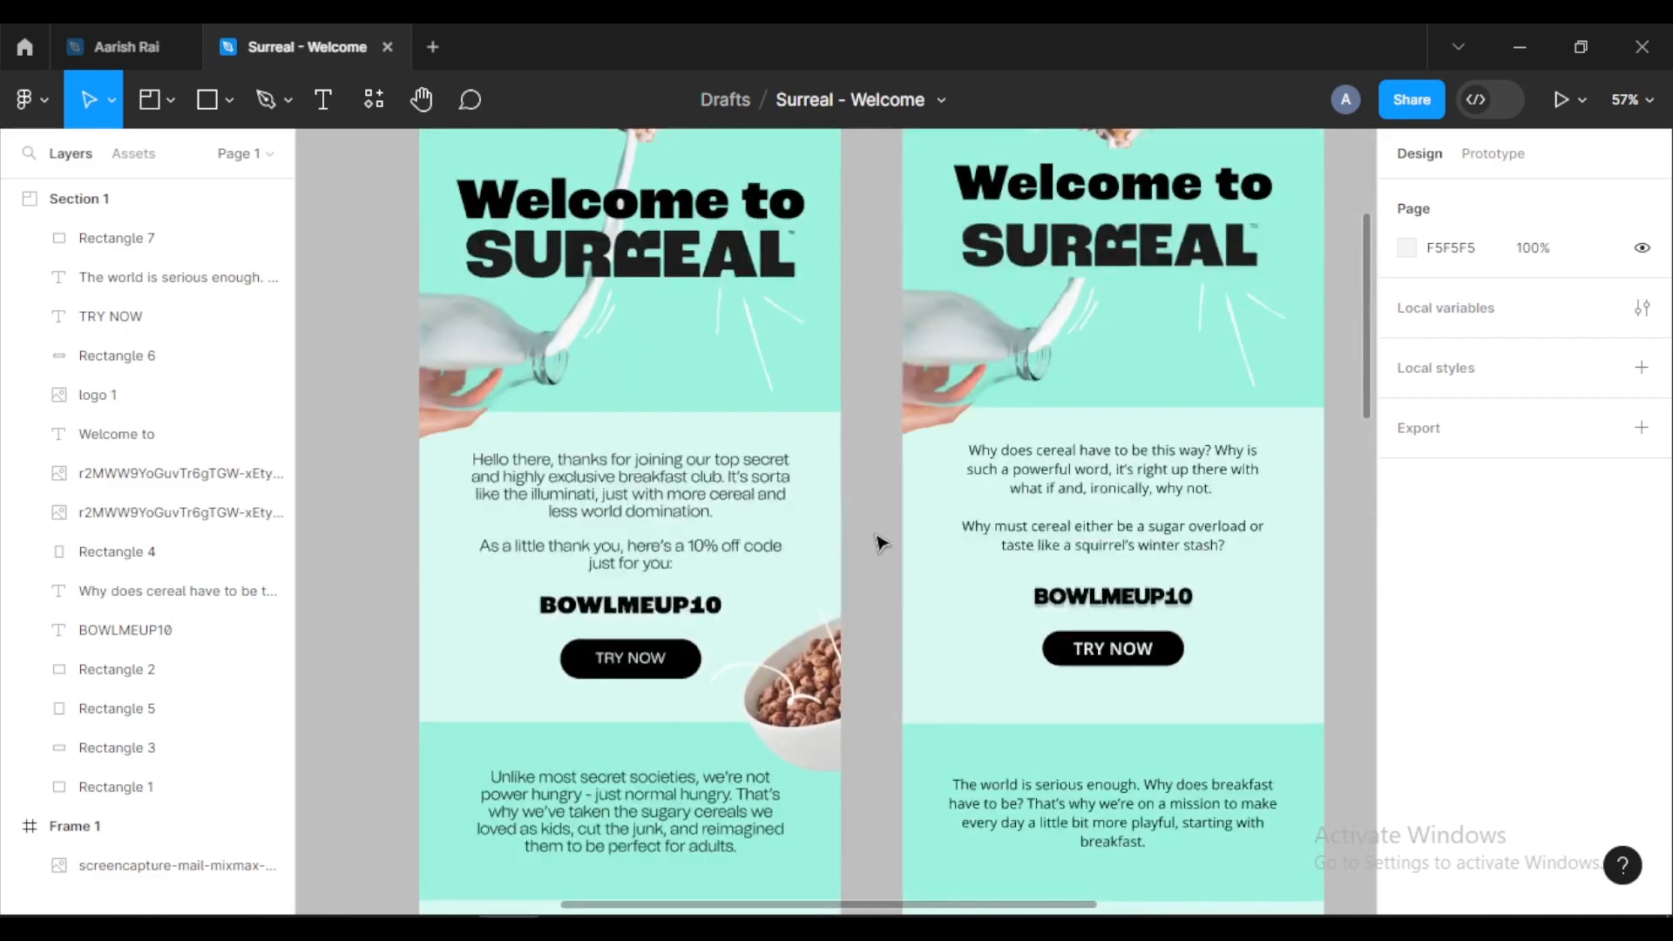
scroll(1084, 557, "down", 6)
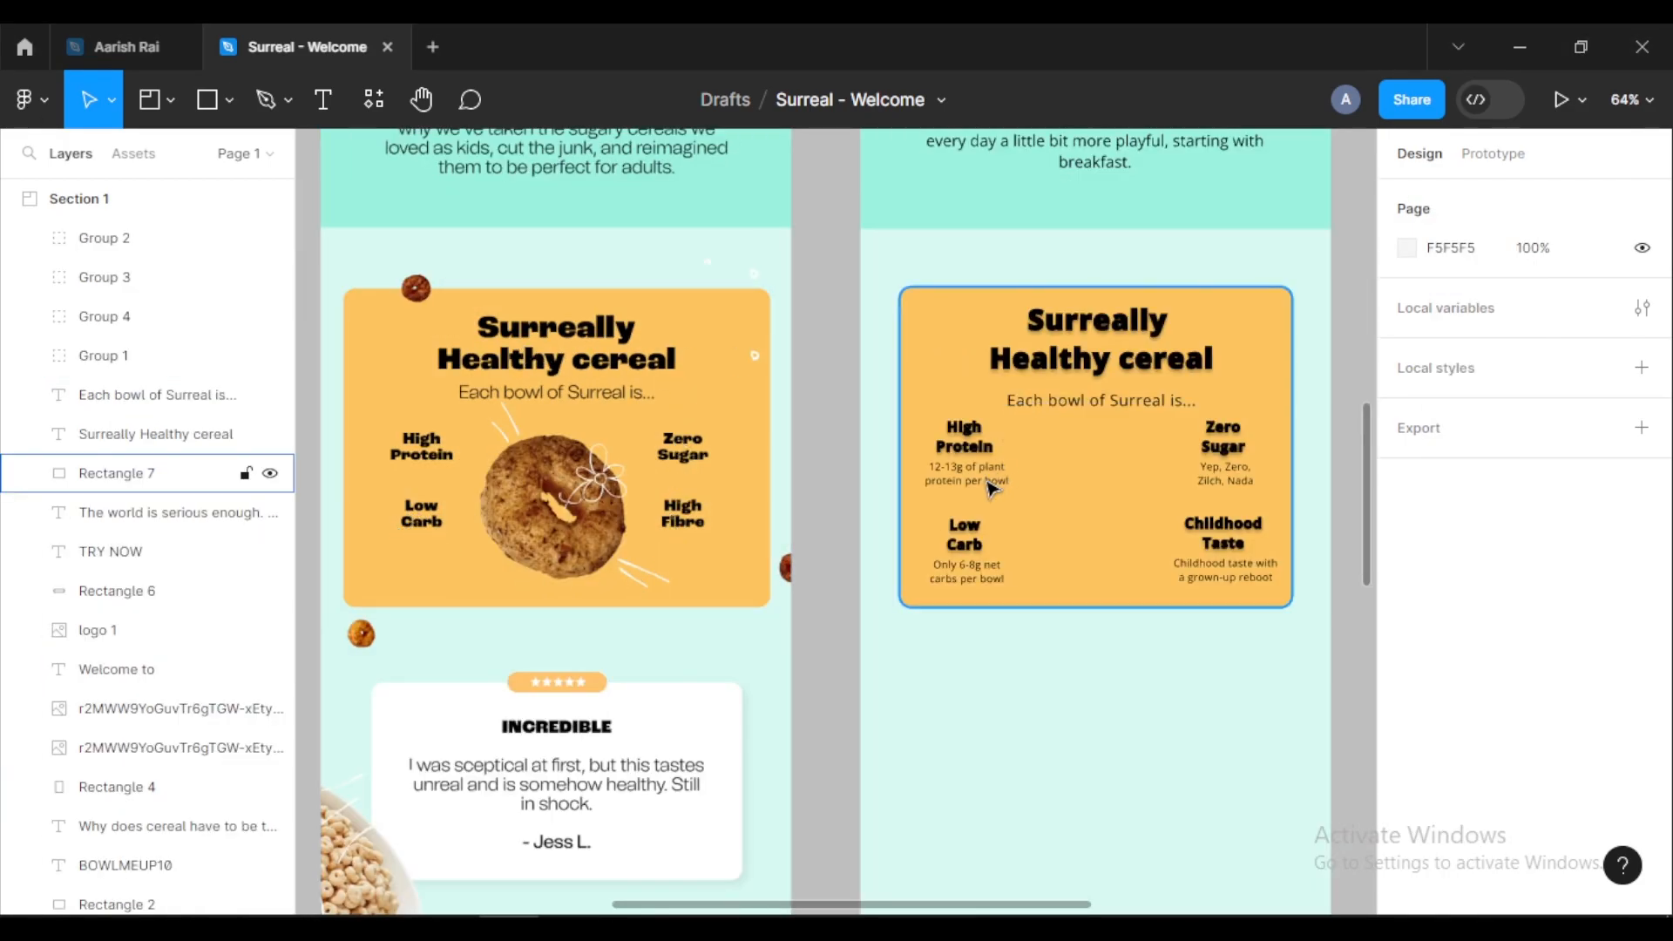
scroll(976, 481, "up", 3)
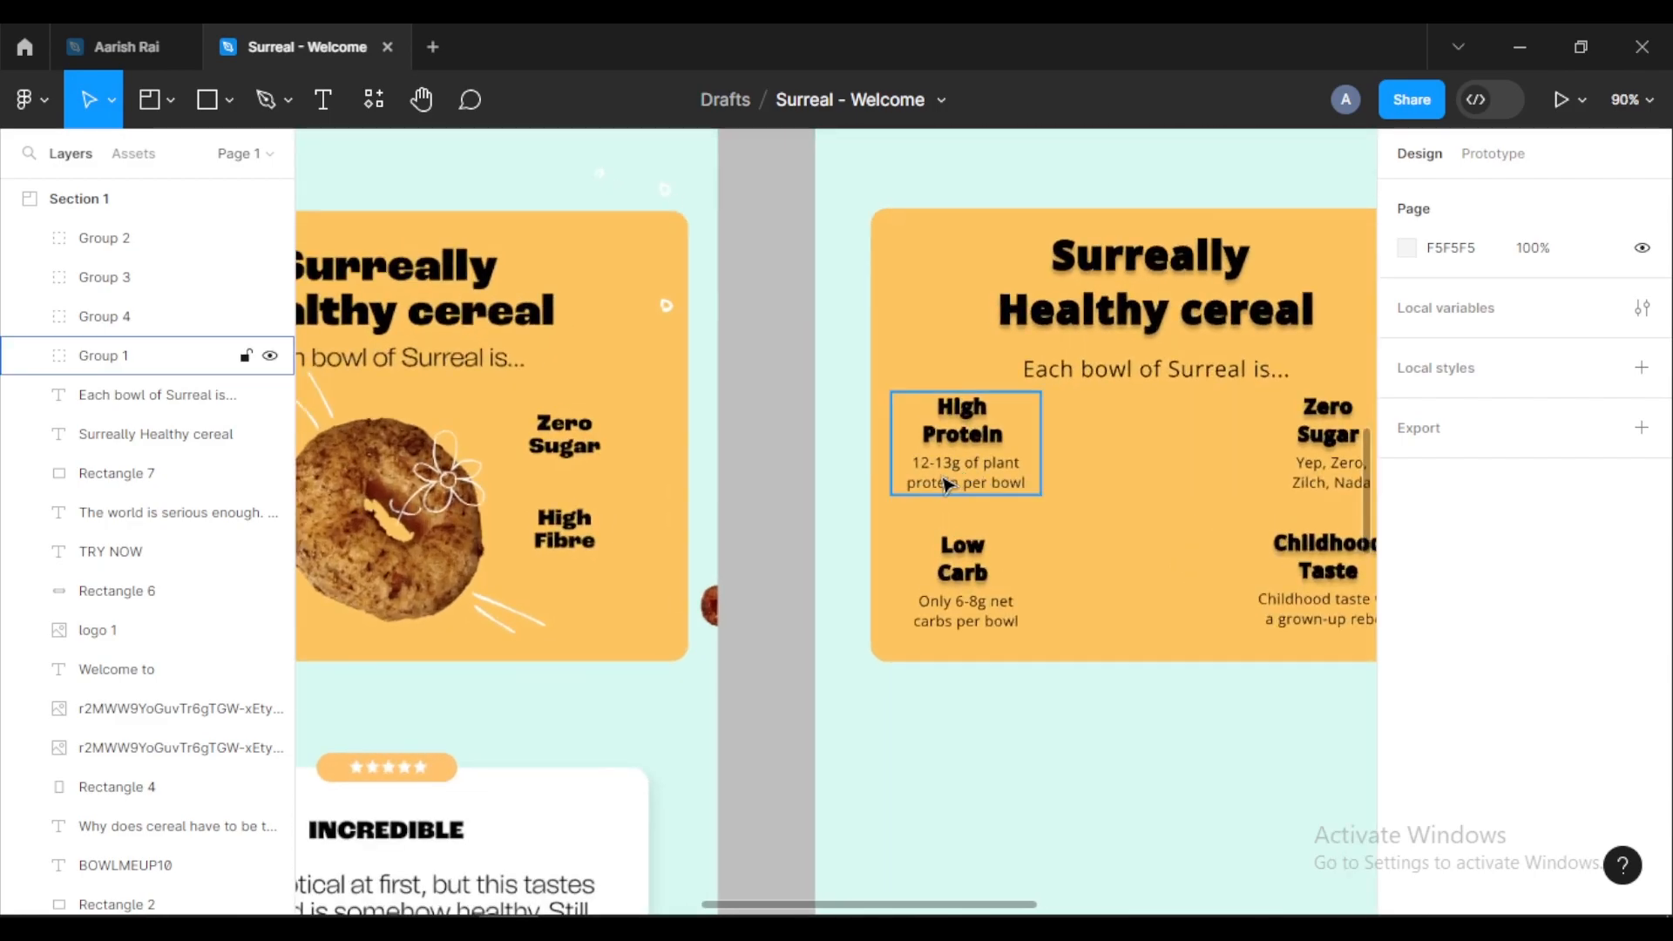
scroll(948, 477, "up", 2)
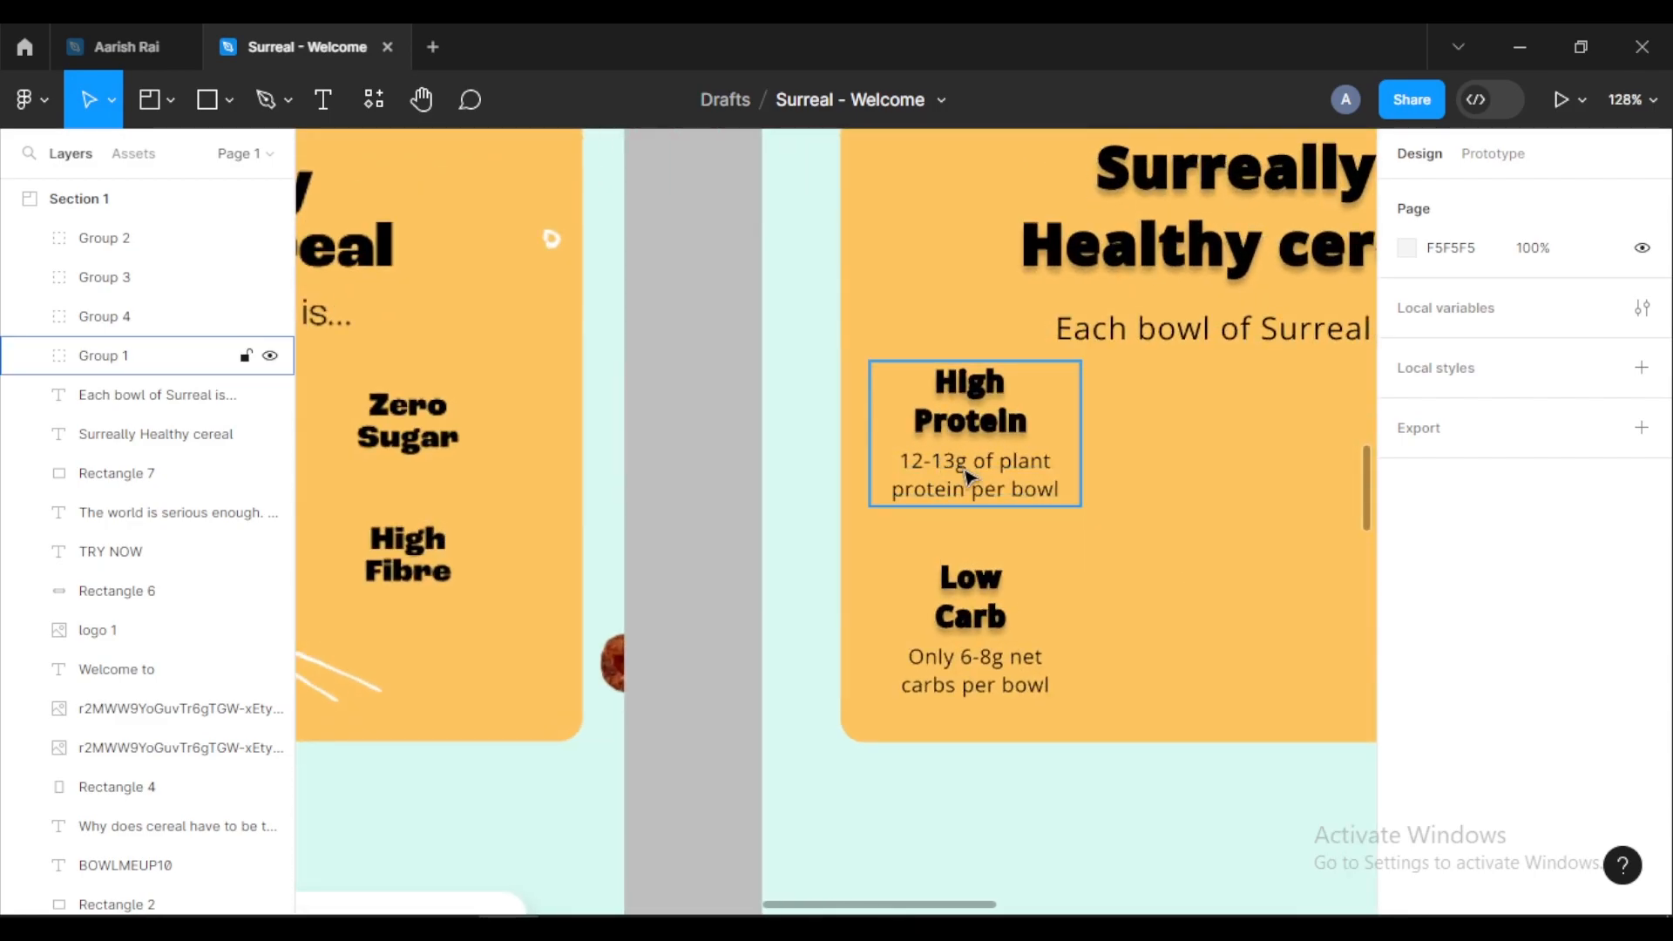
Step: Switch to the original welcome email in Gmail and examine the feature descriptions on its orange card
double_click(964, 485)
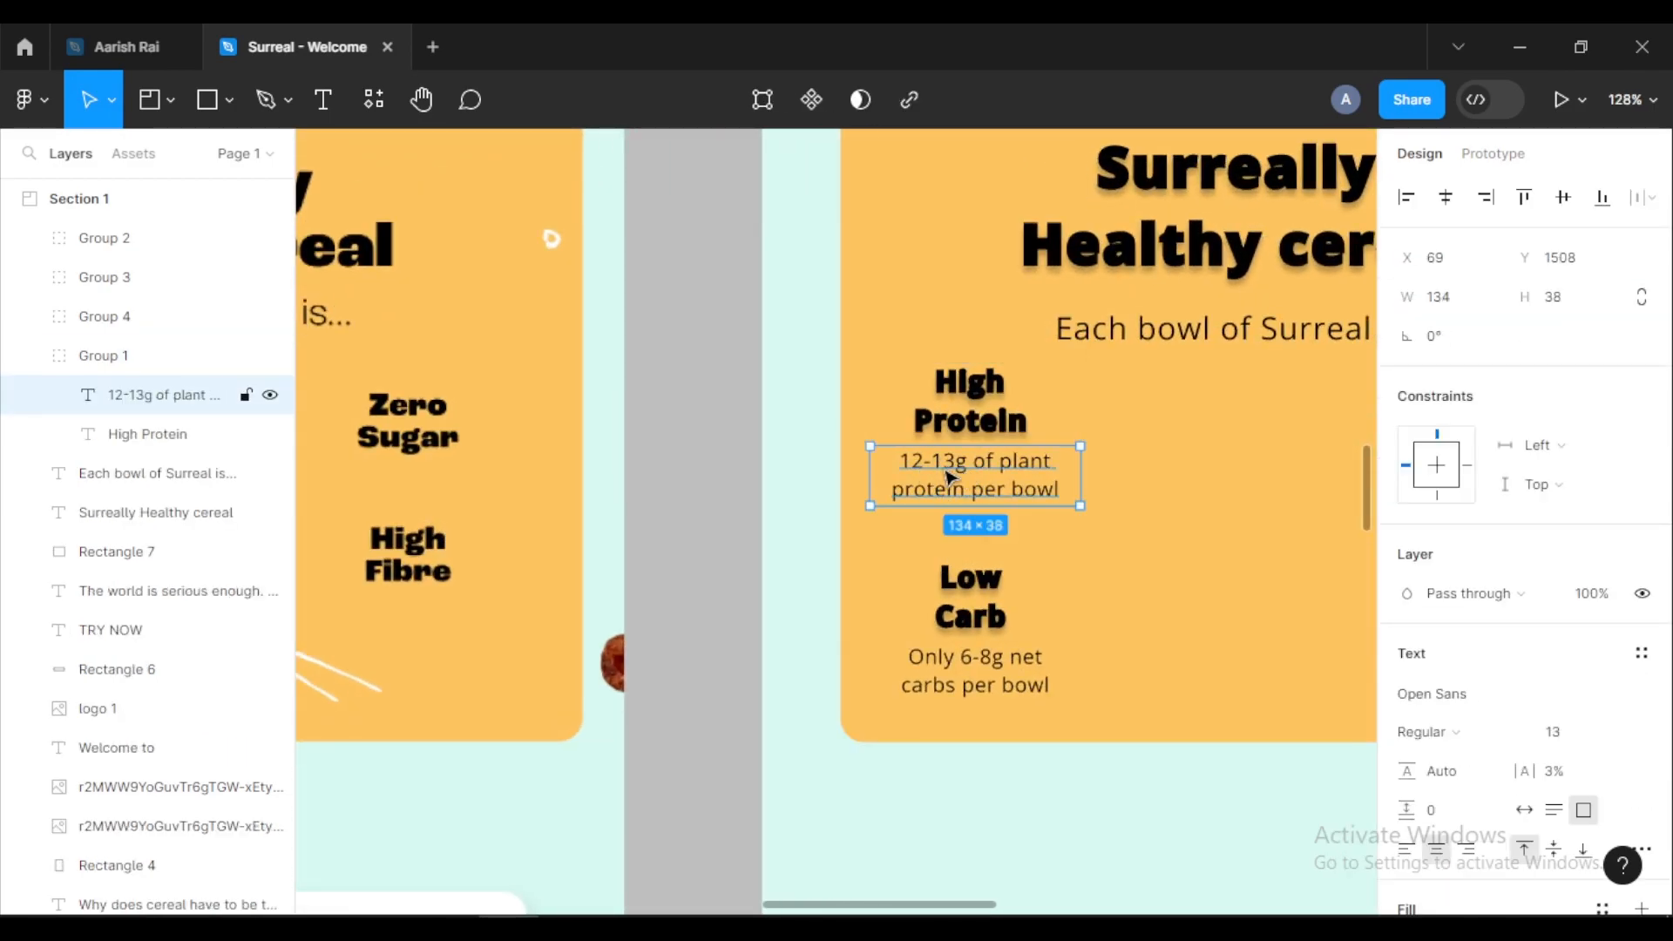
scroll(803, 526, "down", 5)
scroll(440, 497, "up", 4)
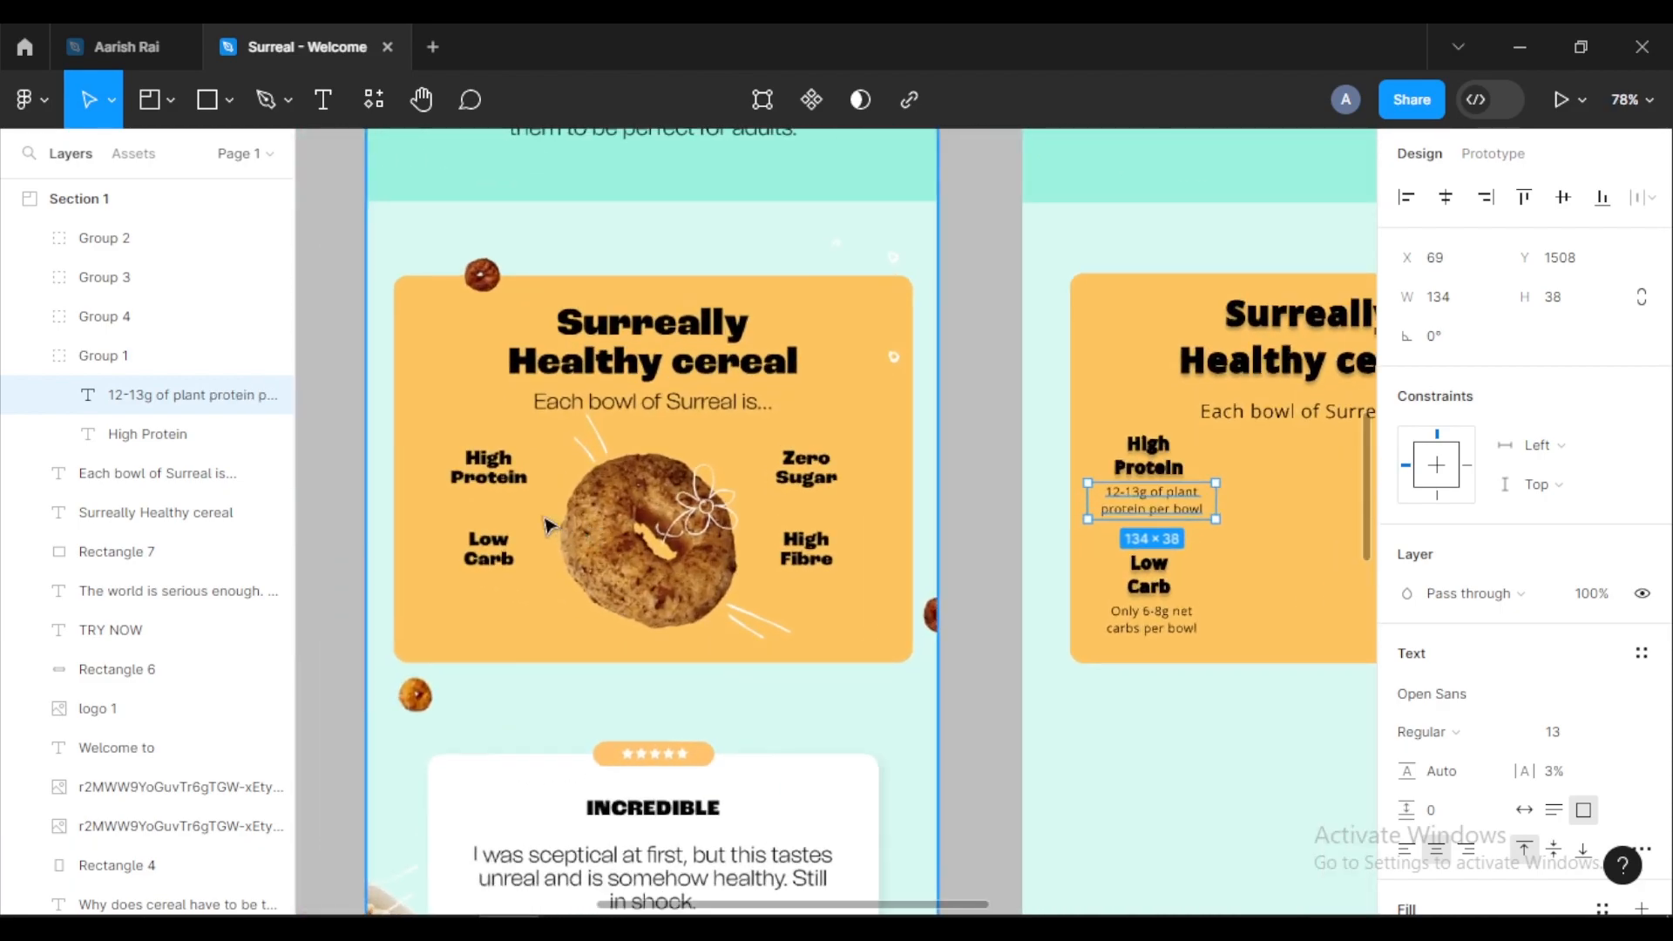
scroll(539, 541, "down", 5)
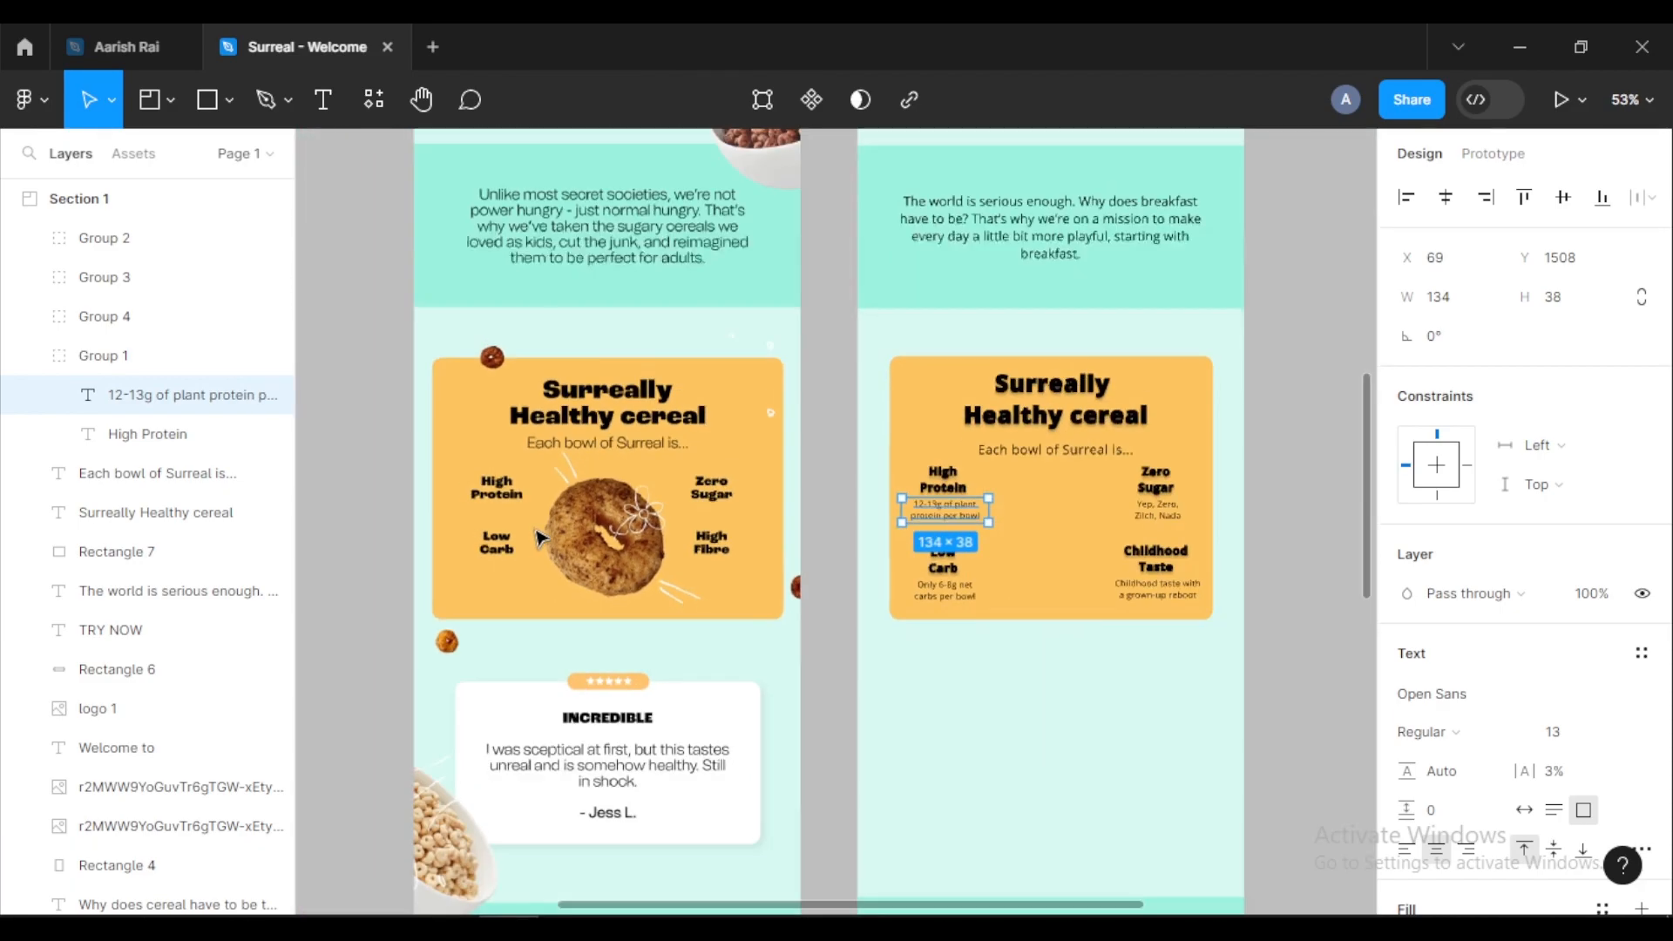
left_click(569, 927)
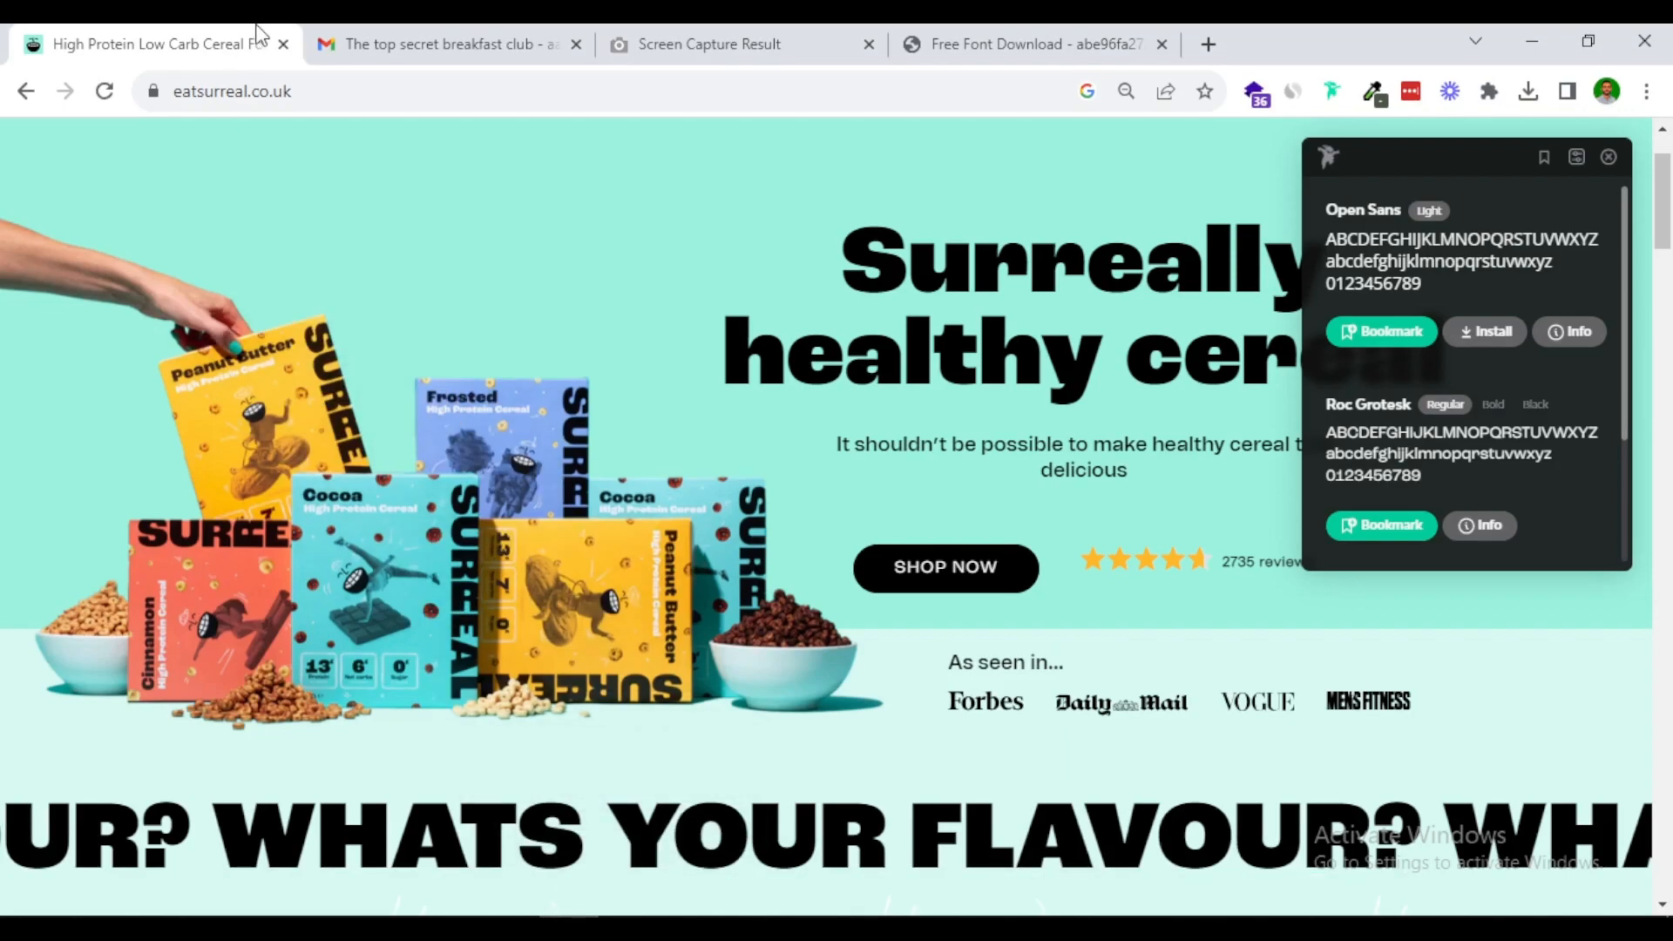
left_click(399, 33)
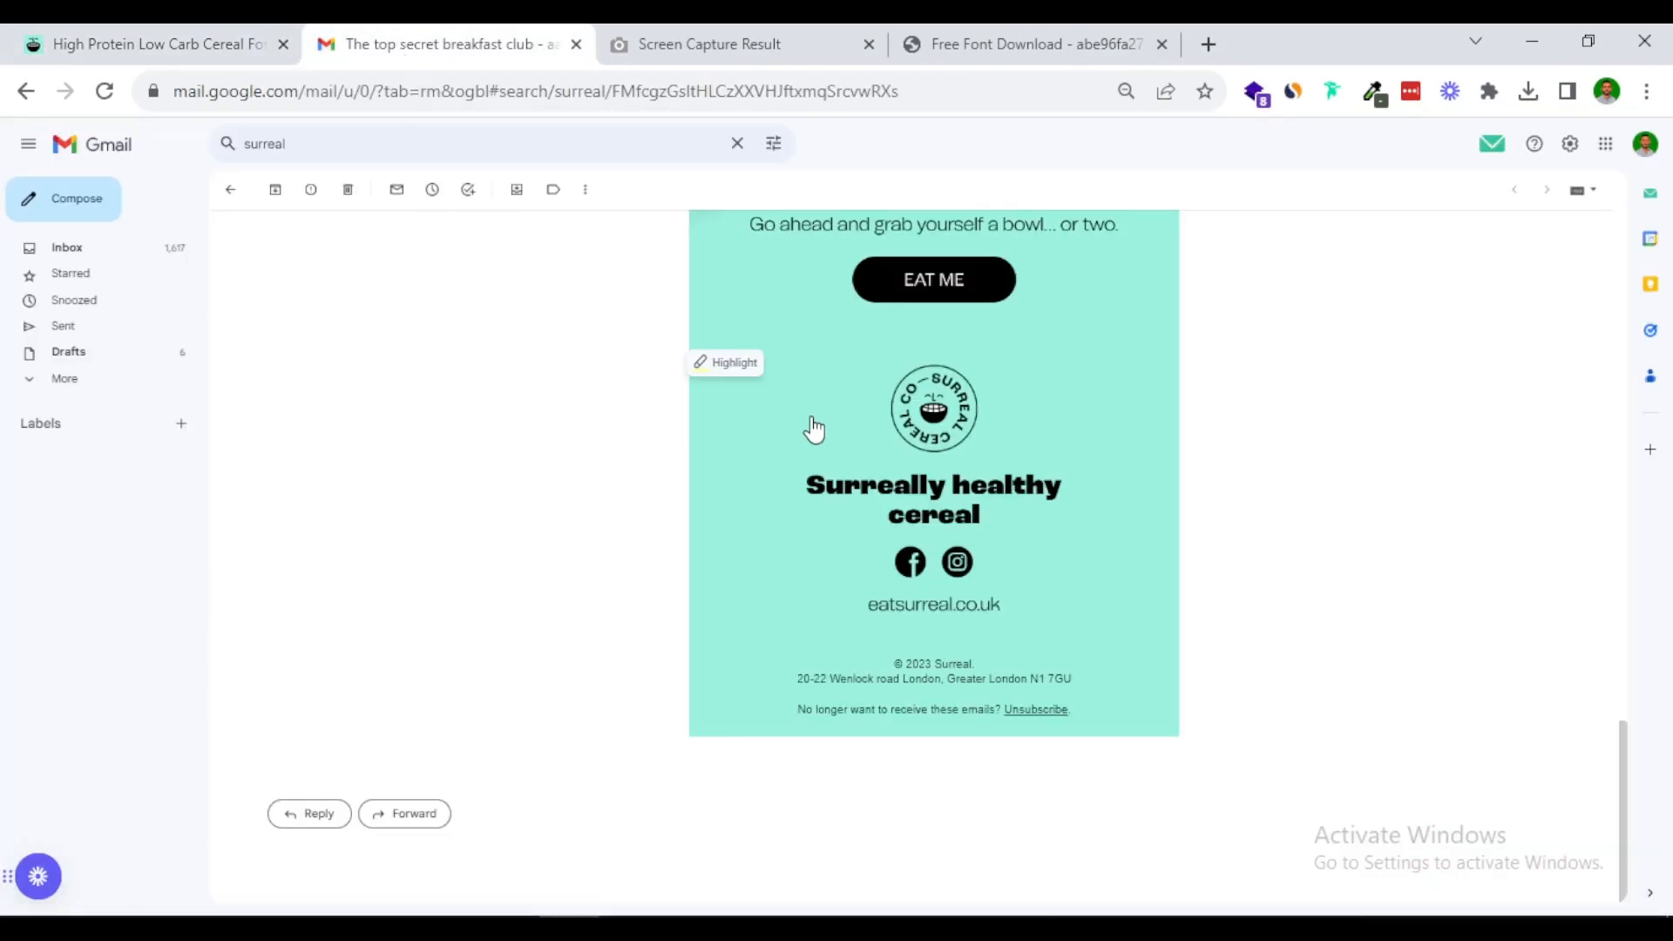
scroll(1066, 449, "up", 3)
scroll(1066, 449, "up", 5)
key("ctrl+plus")
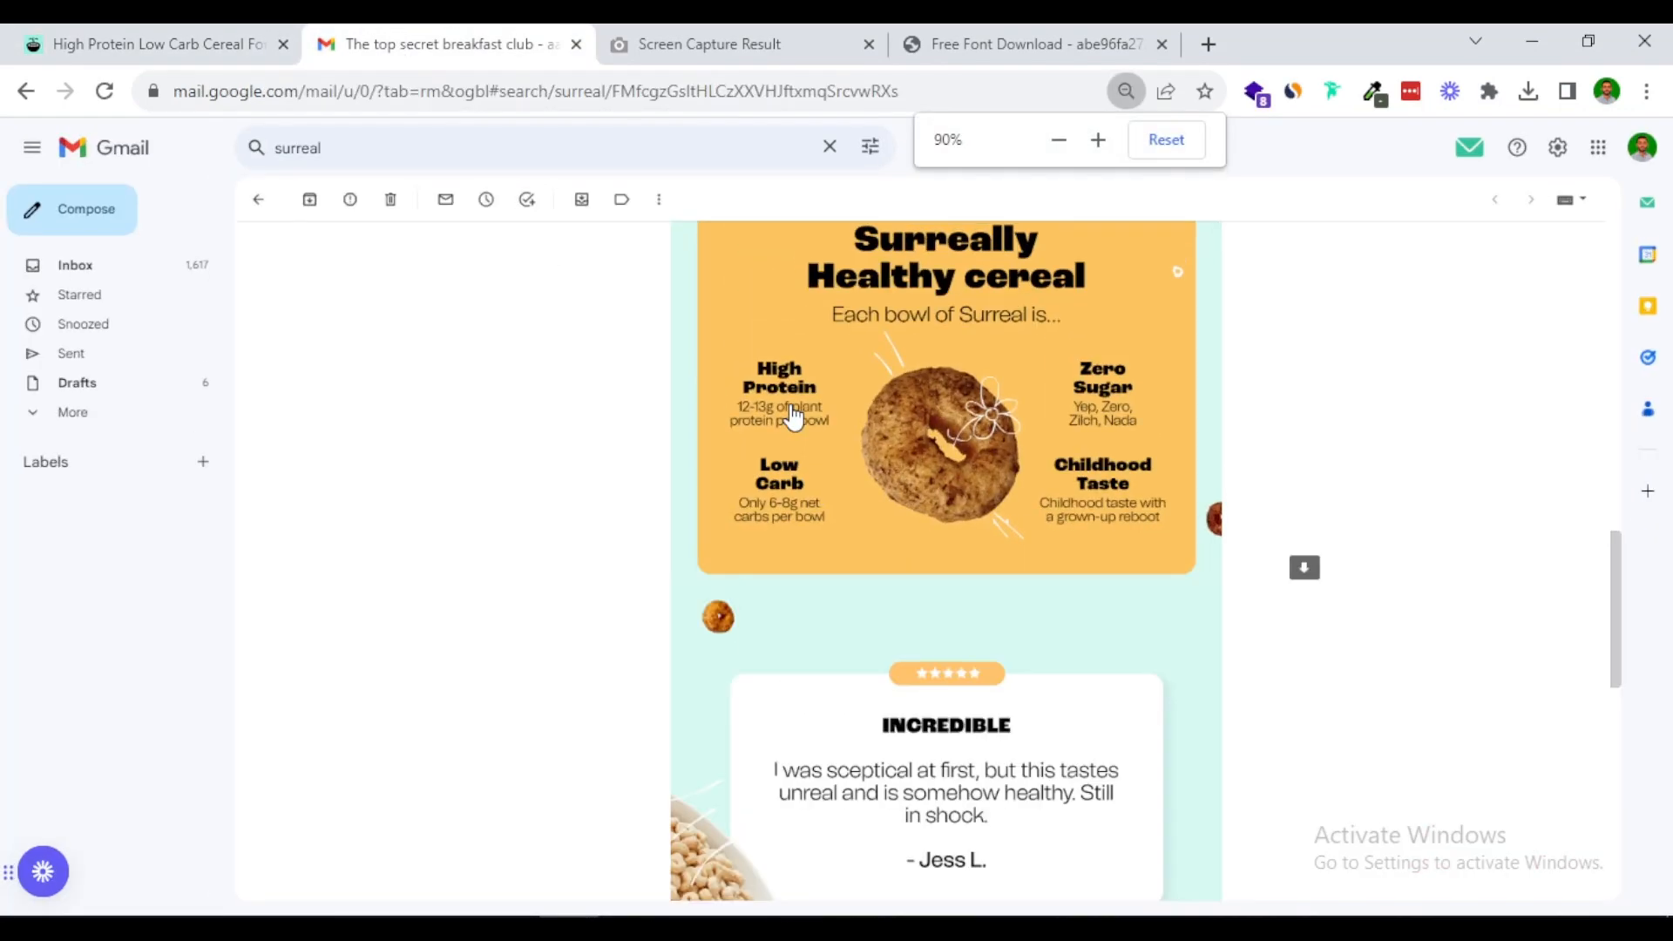
scroll(793, 417, "up", 12)
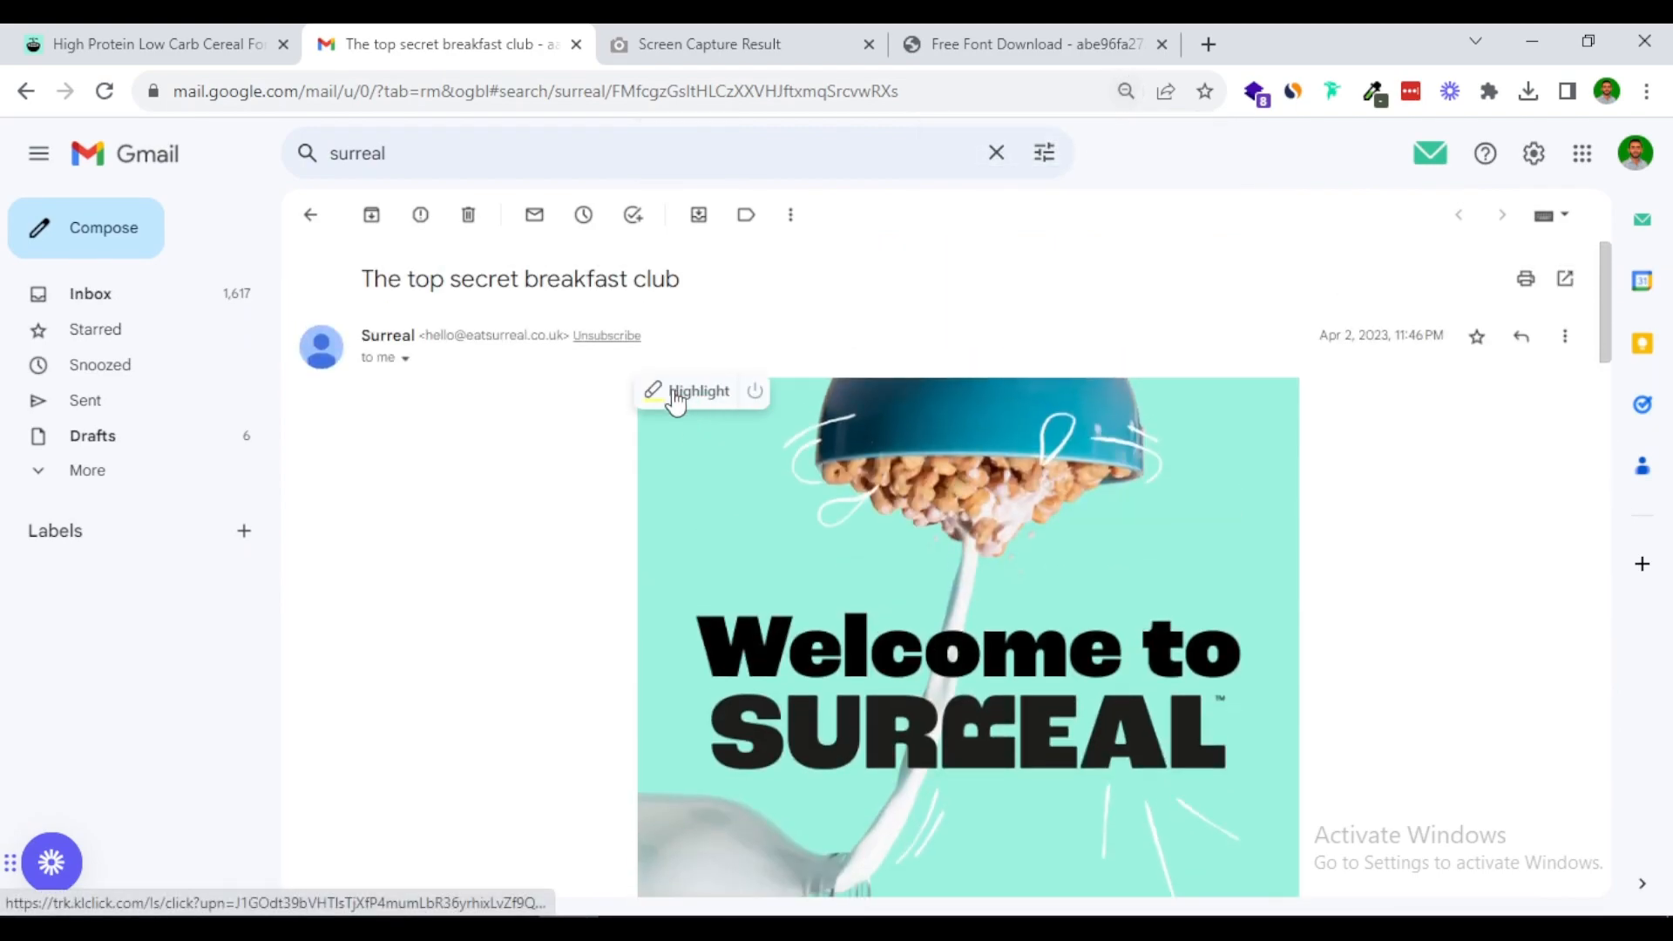
scroll(963, 441, "down", 12)
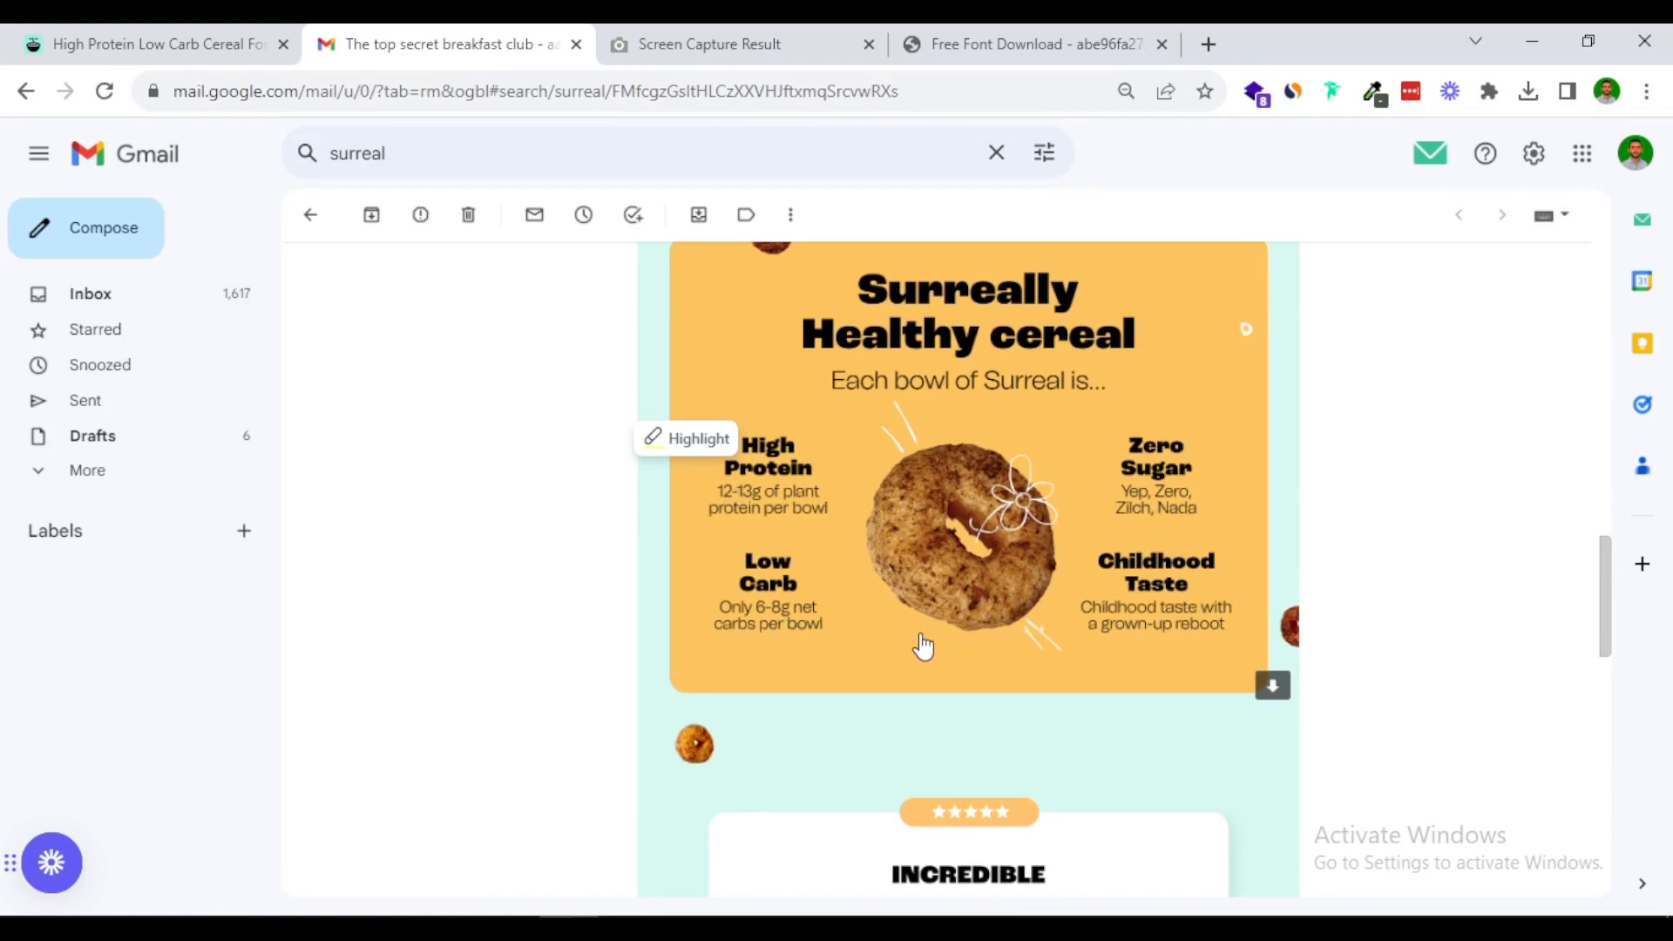
Step: Return to Figma and check the "Surreally Healthy cereal" headline's text settings against the copy notes in the Word document
key("alt+Tab")
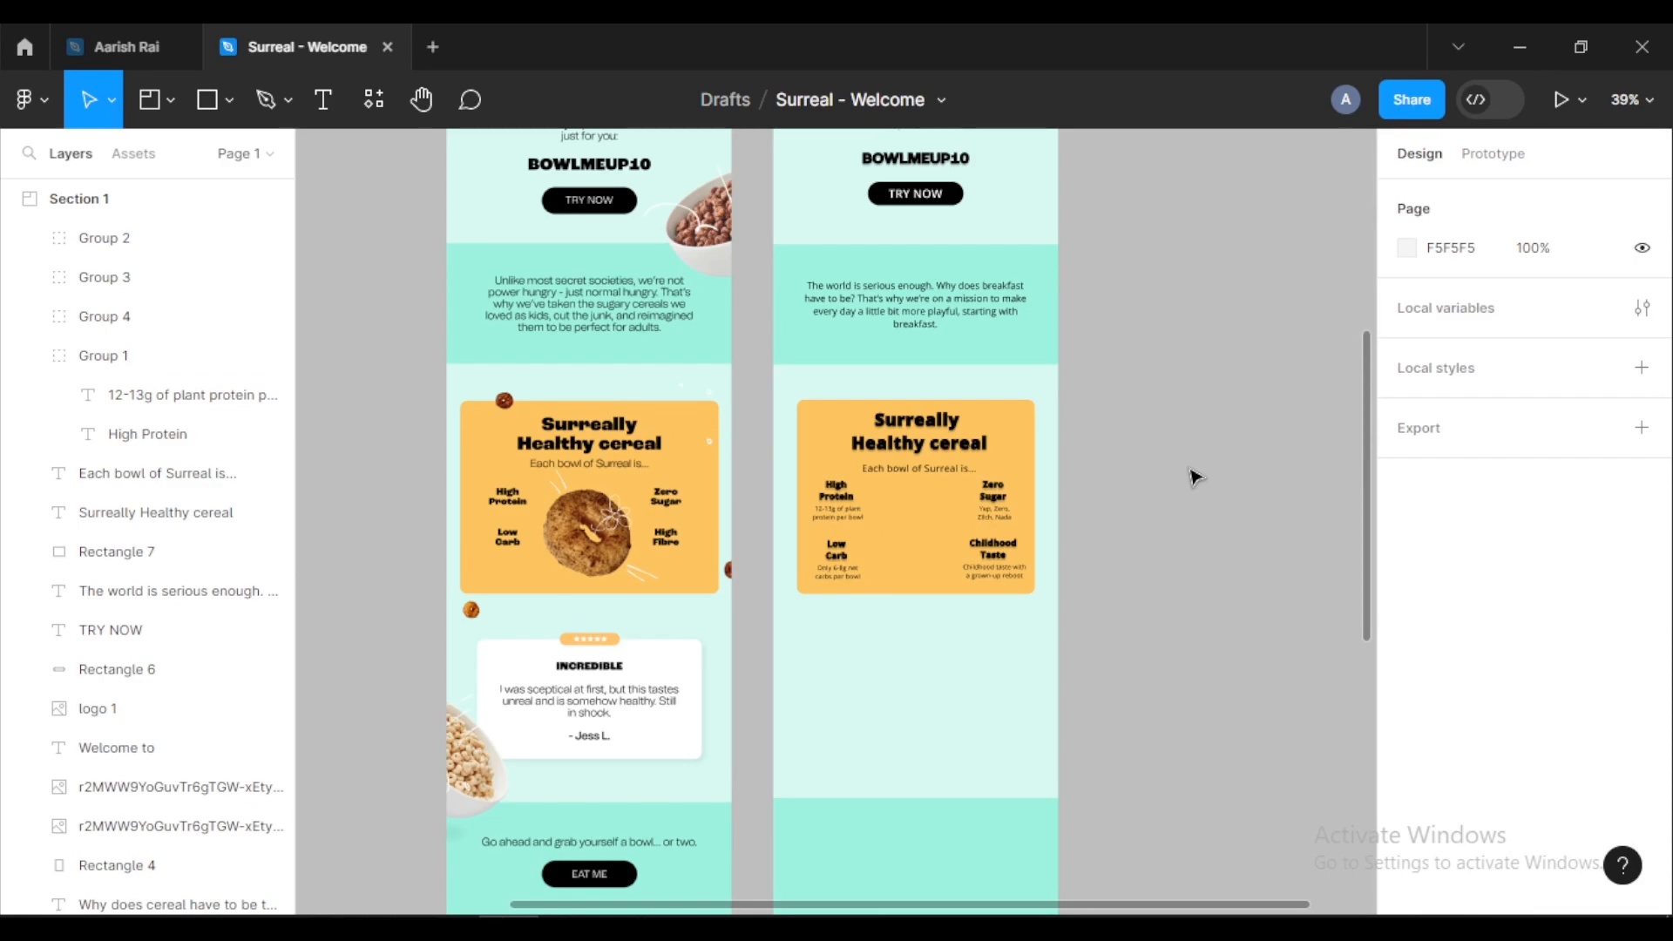
scroll(1191, 475, "up", 2)
scroll(1191, 475, "down", 1)
scroll(439, 538, "up", 1)
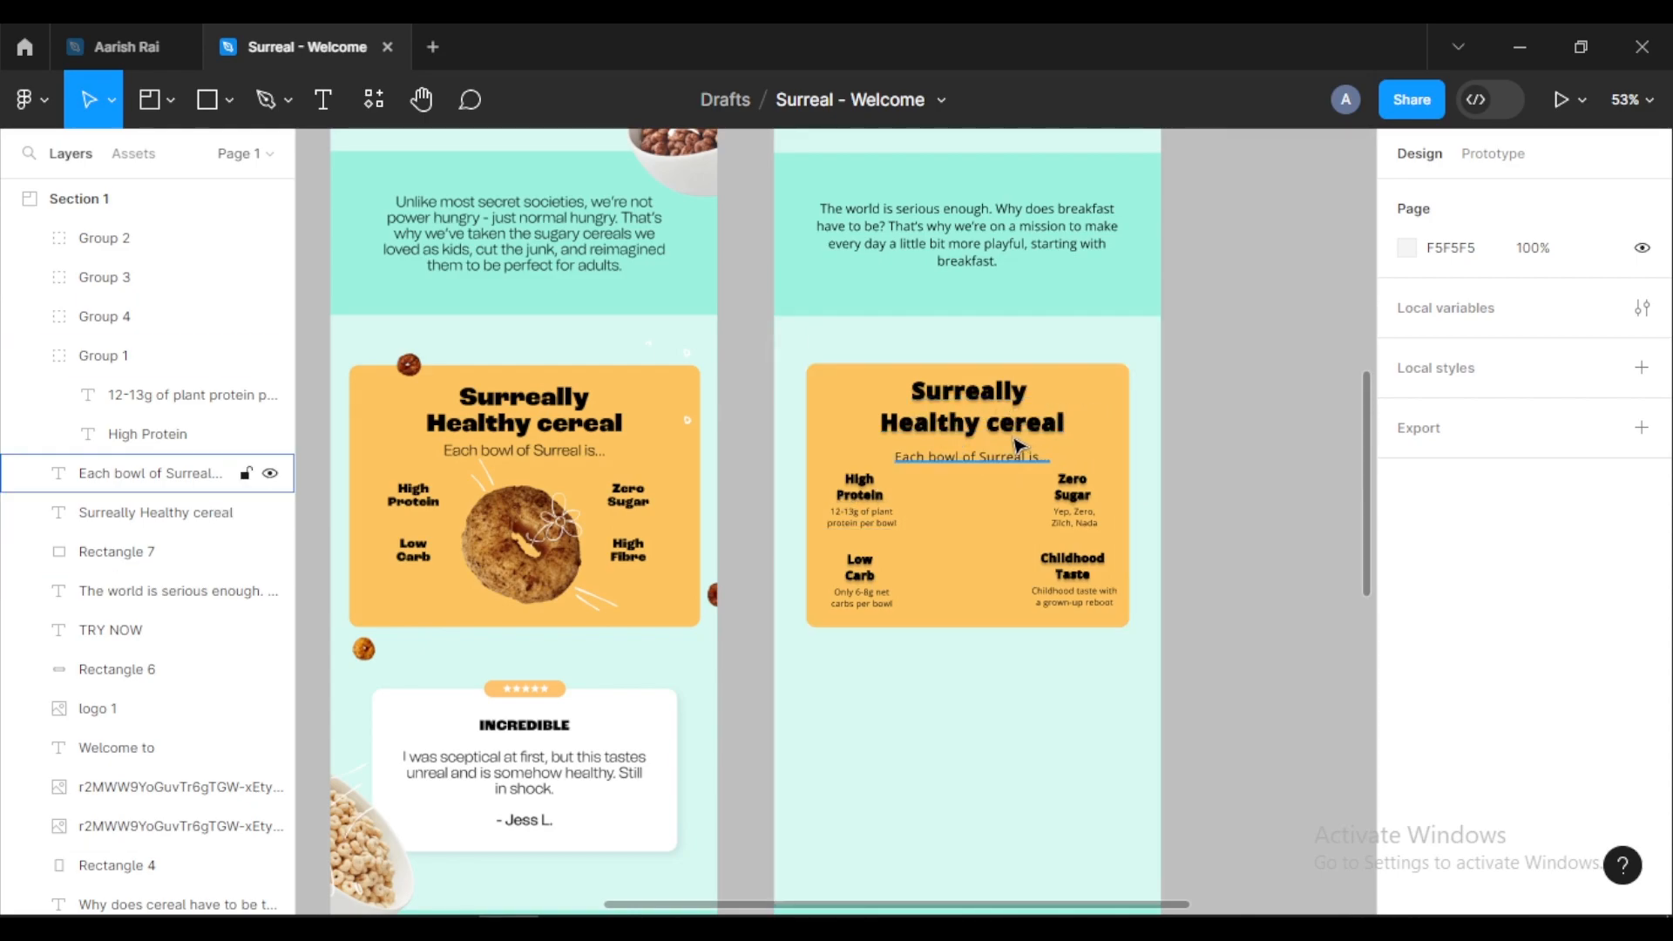
left_click(963, 421)
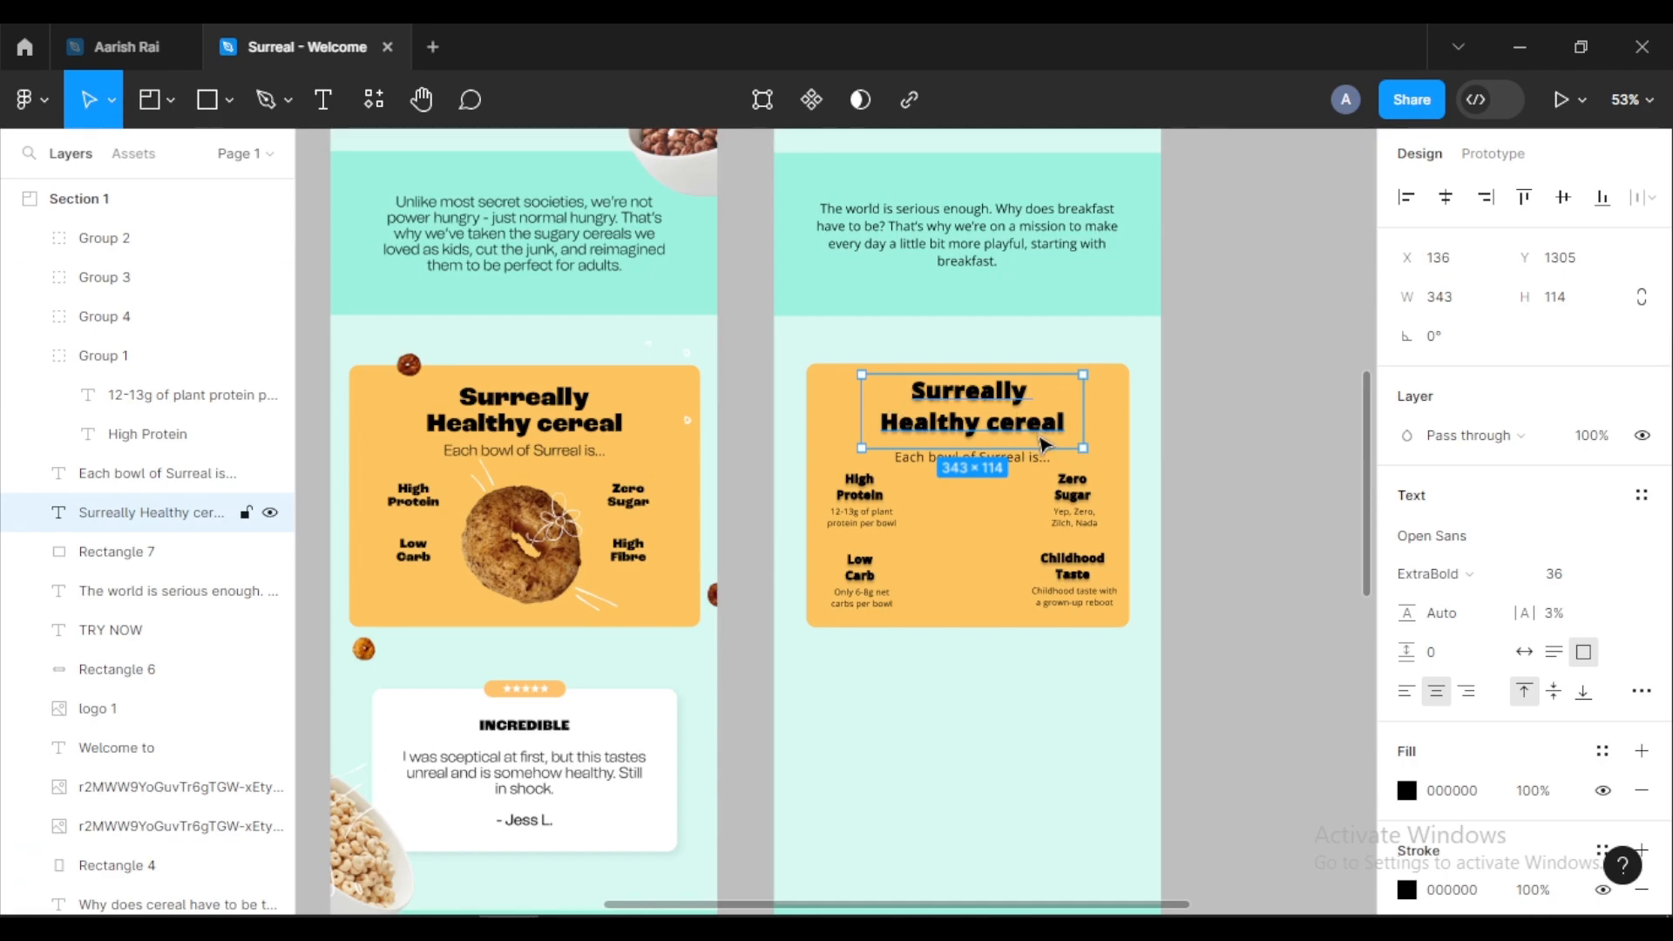
scroll(955, 447, "up", 3)
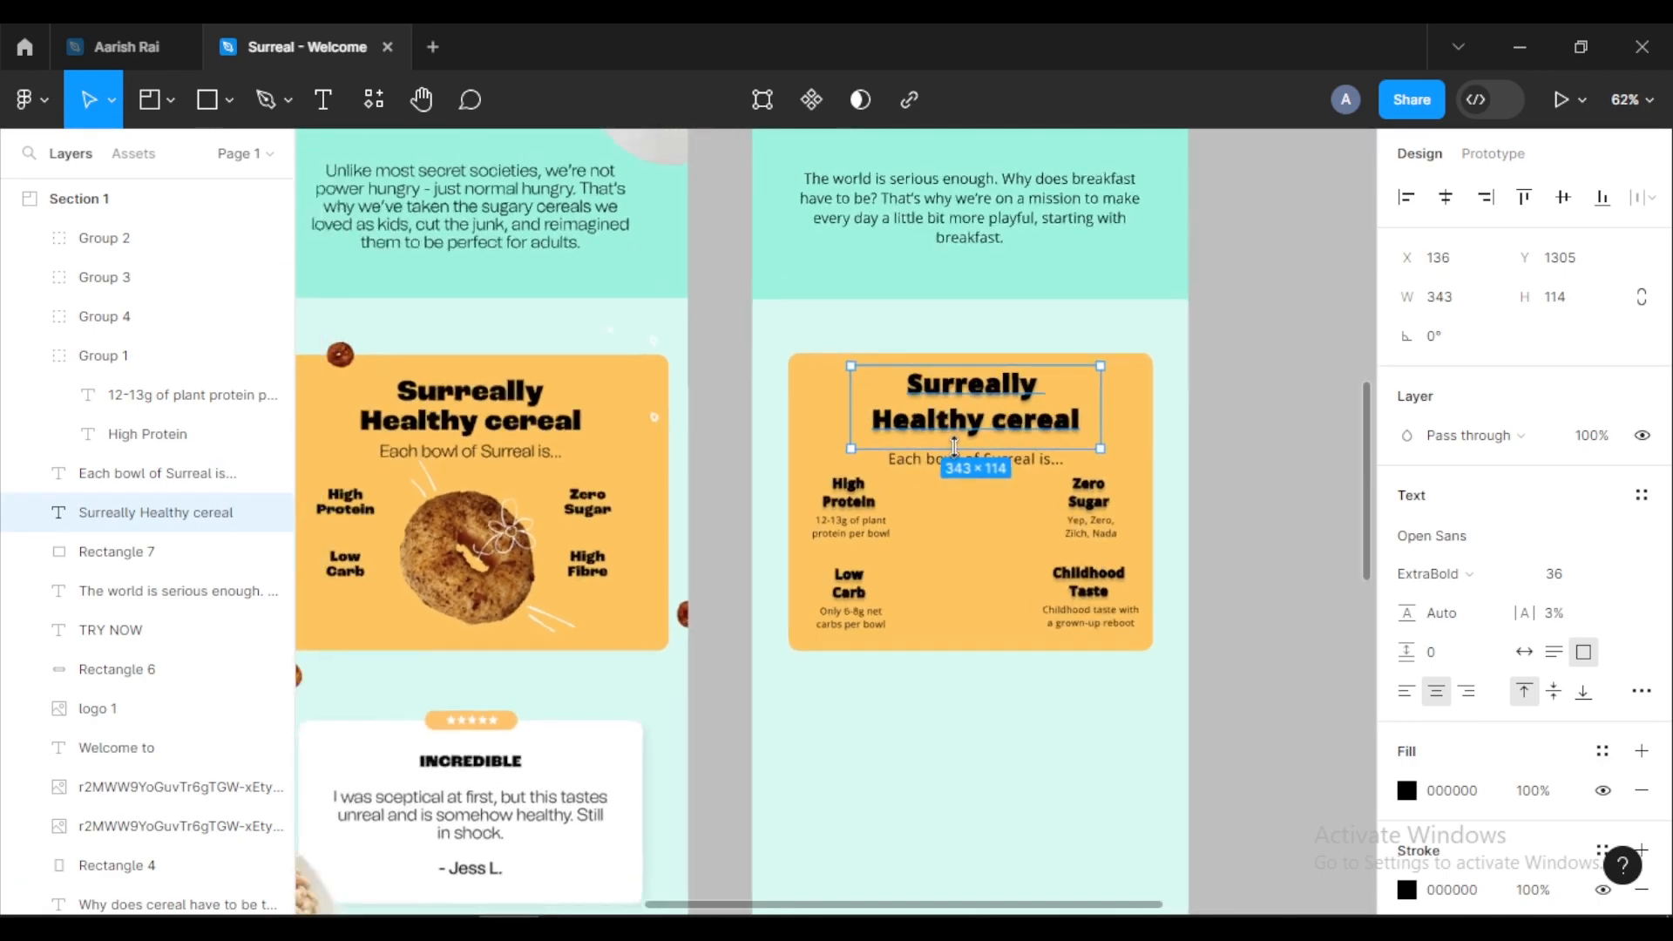
scroll(955, 447, "down", 2)
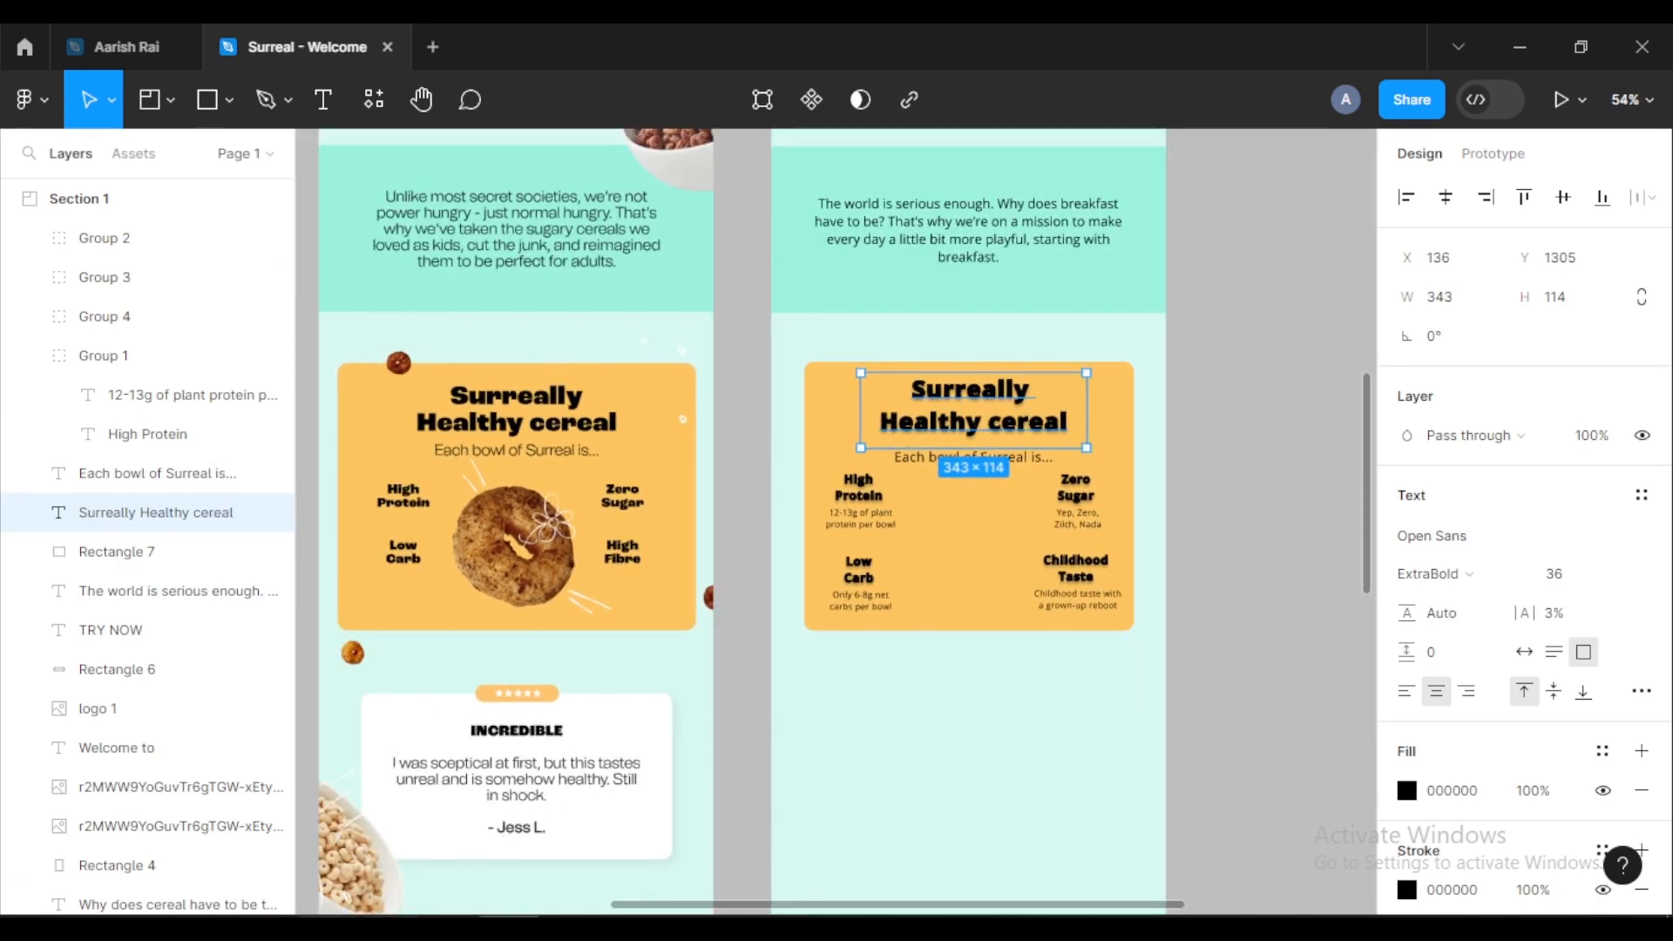
key("alt+Tab")
scroll(596, 558, "down", 10)
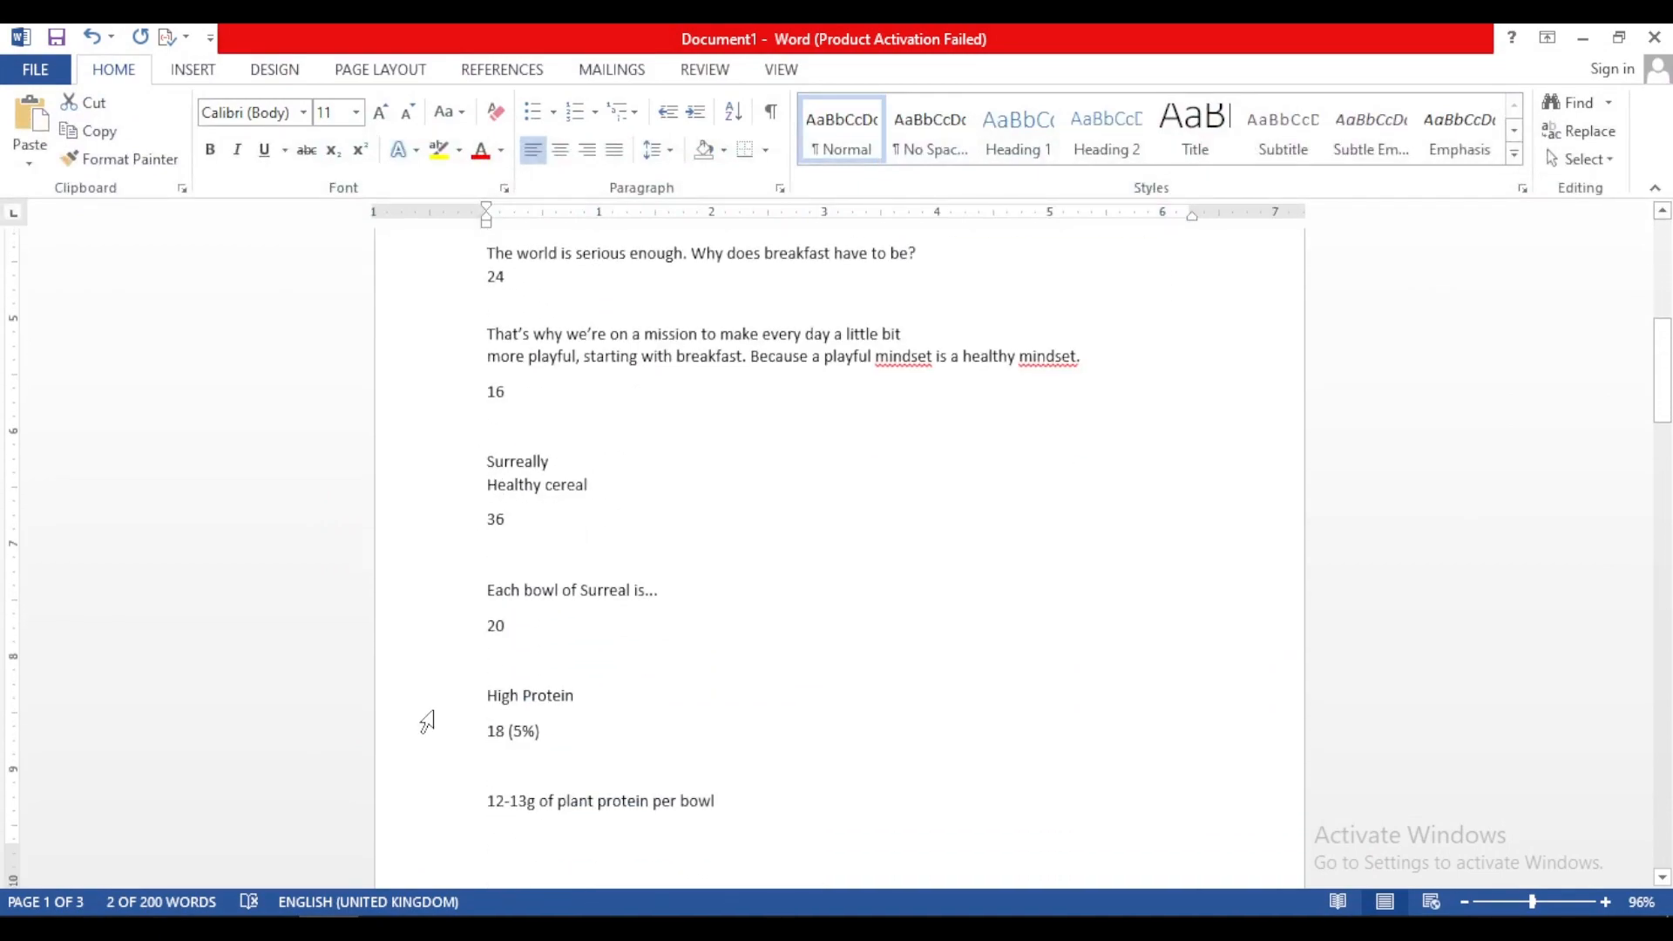
key("alt+Tab")
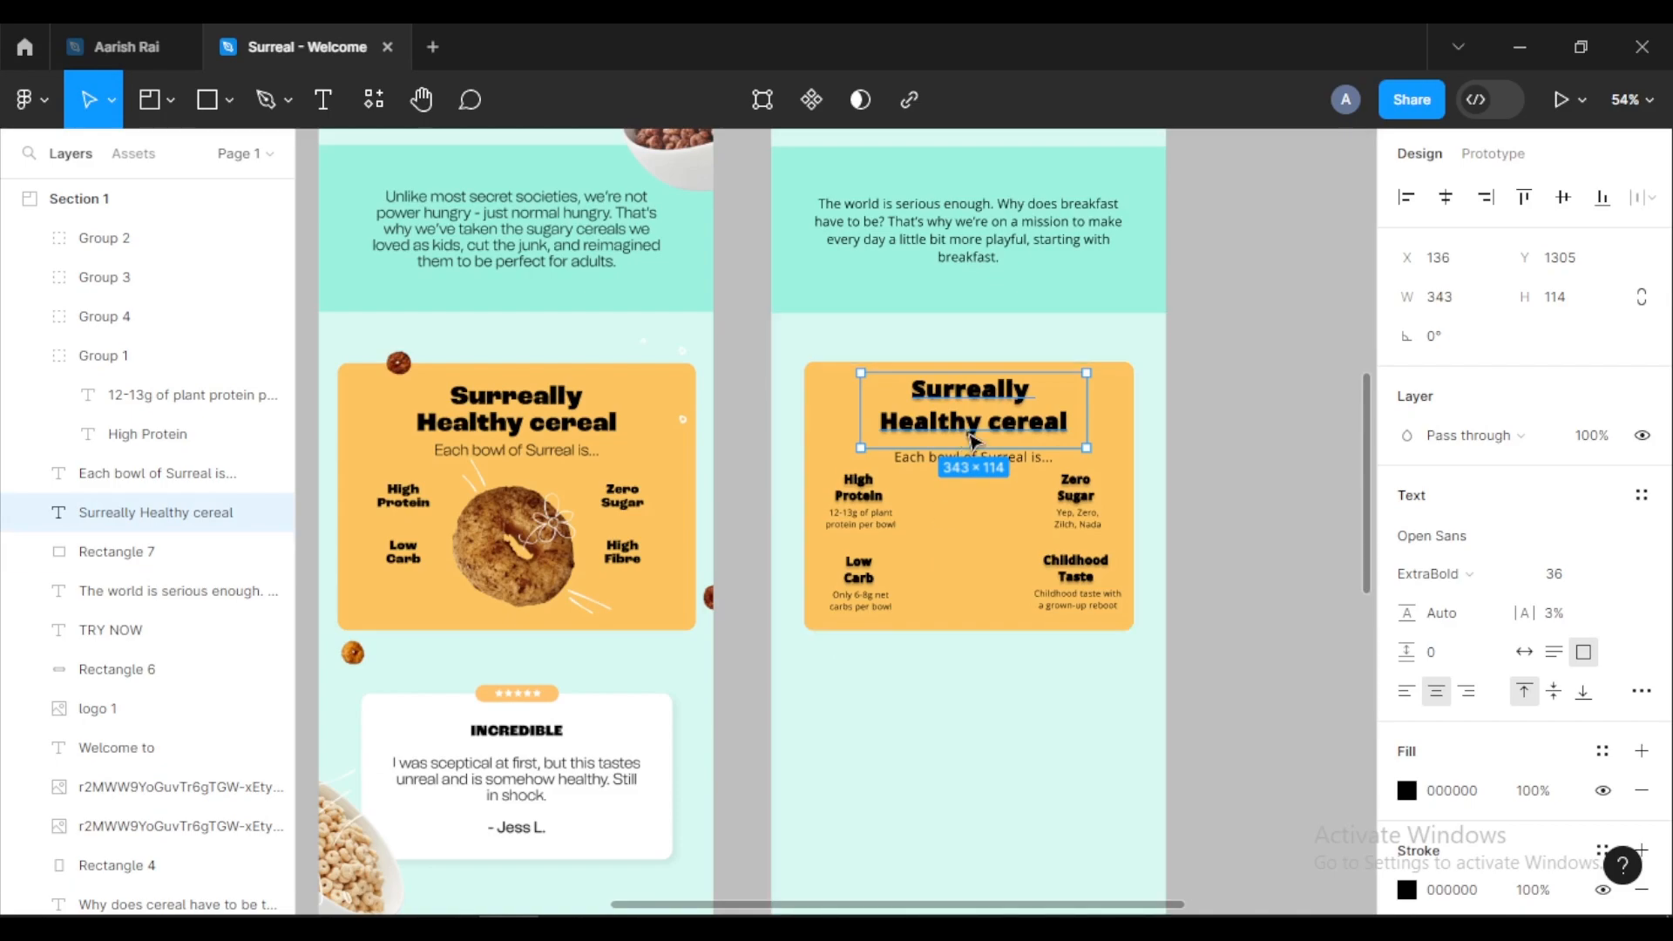
Step: Inspect the font settings of the card's headline, "Low Carb" heading, "Each bowl of Surreal is..." line and plant protein description
double_click(980, 406)
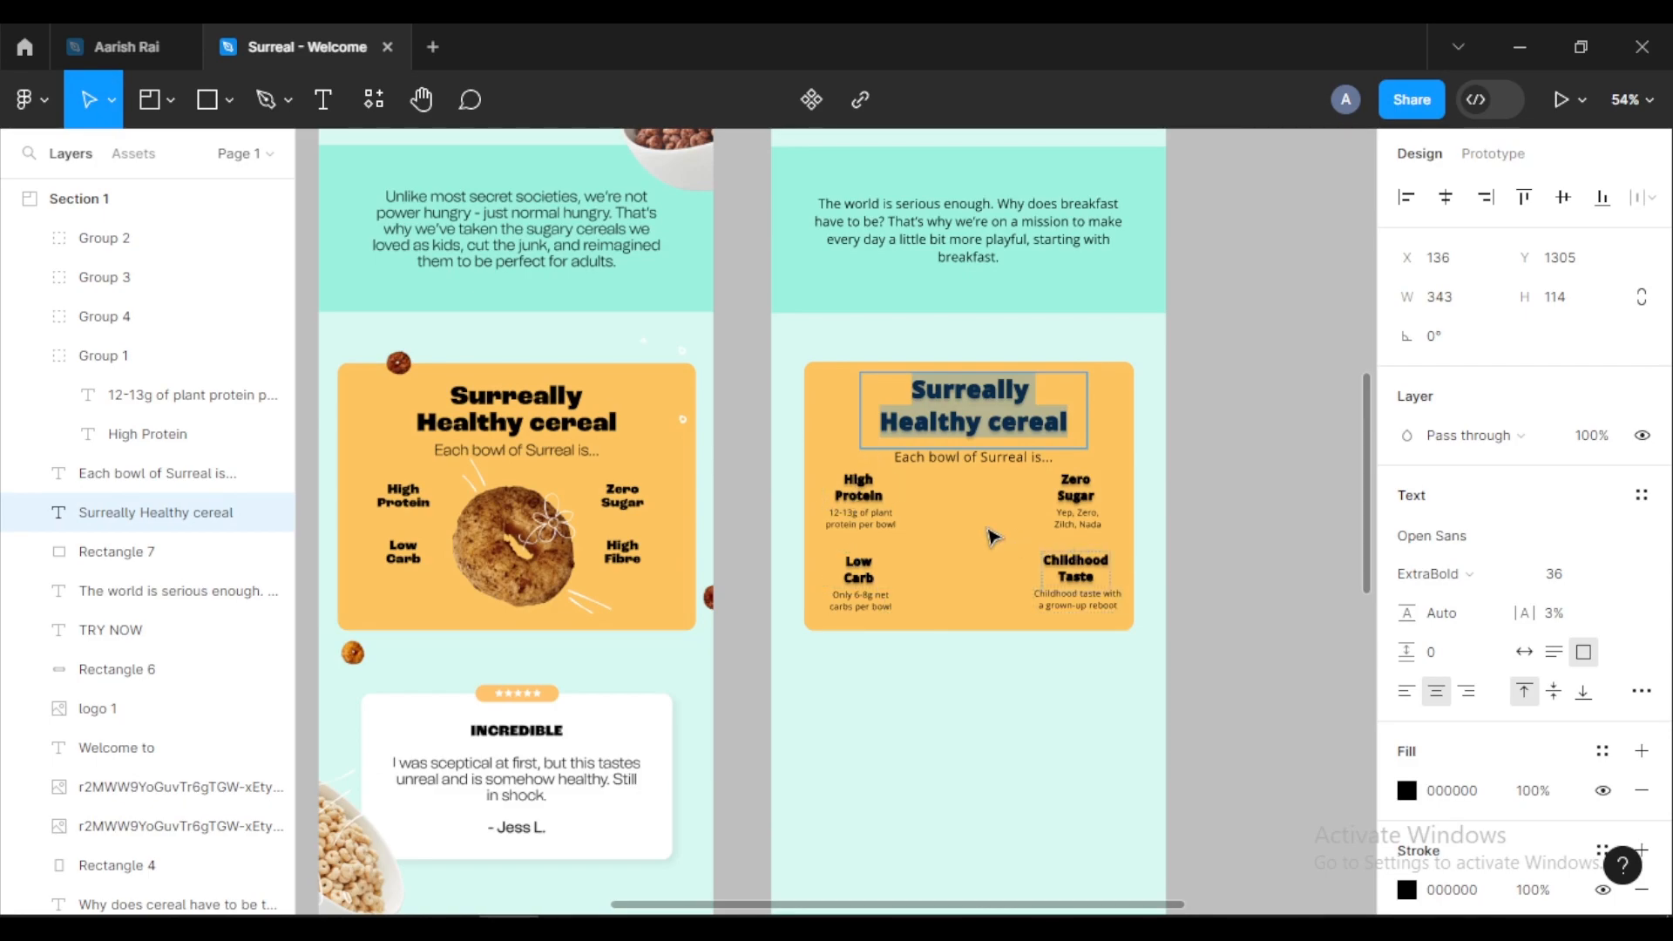
left_click(860, 569)
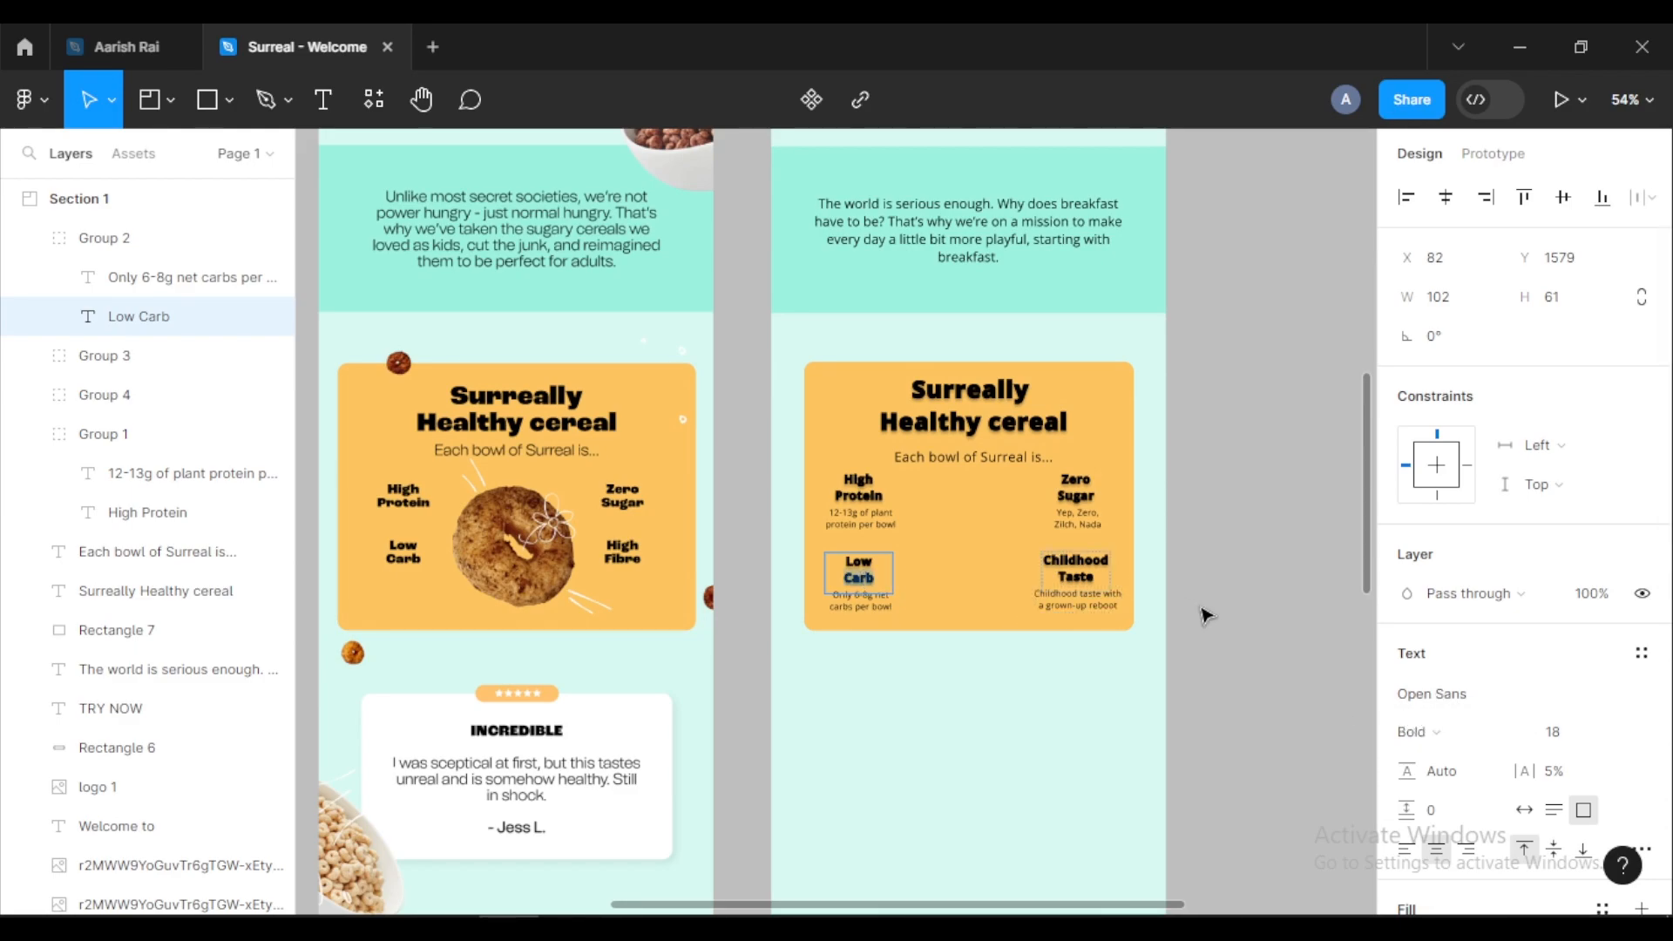
scroll(965, 534, "up", 5)
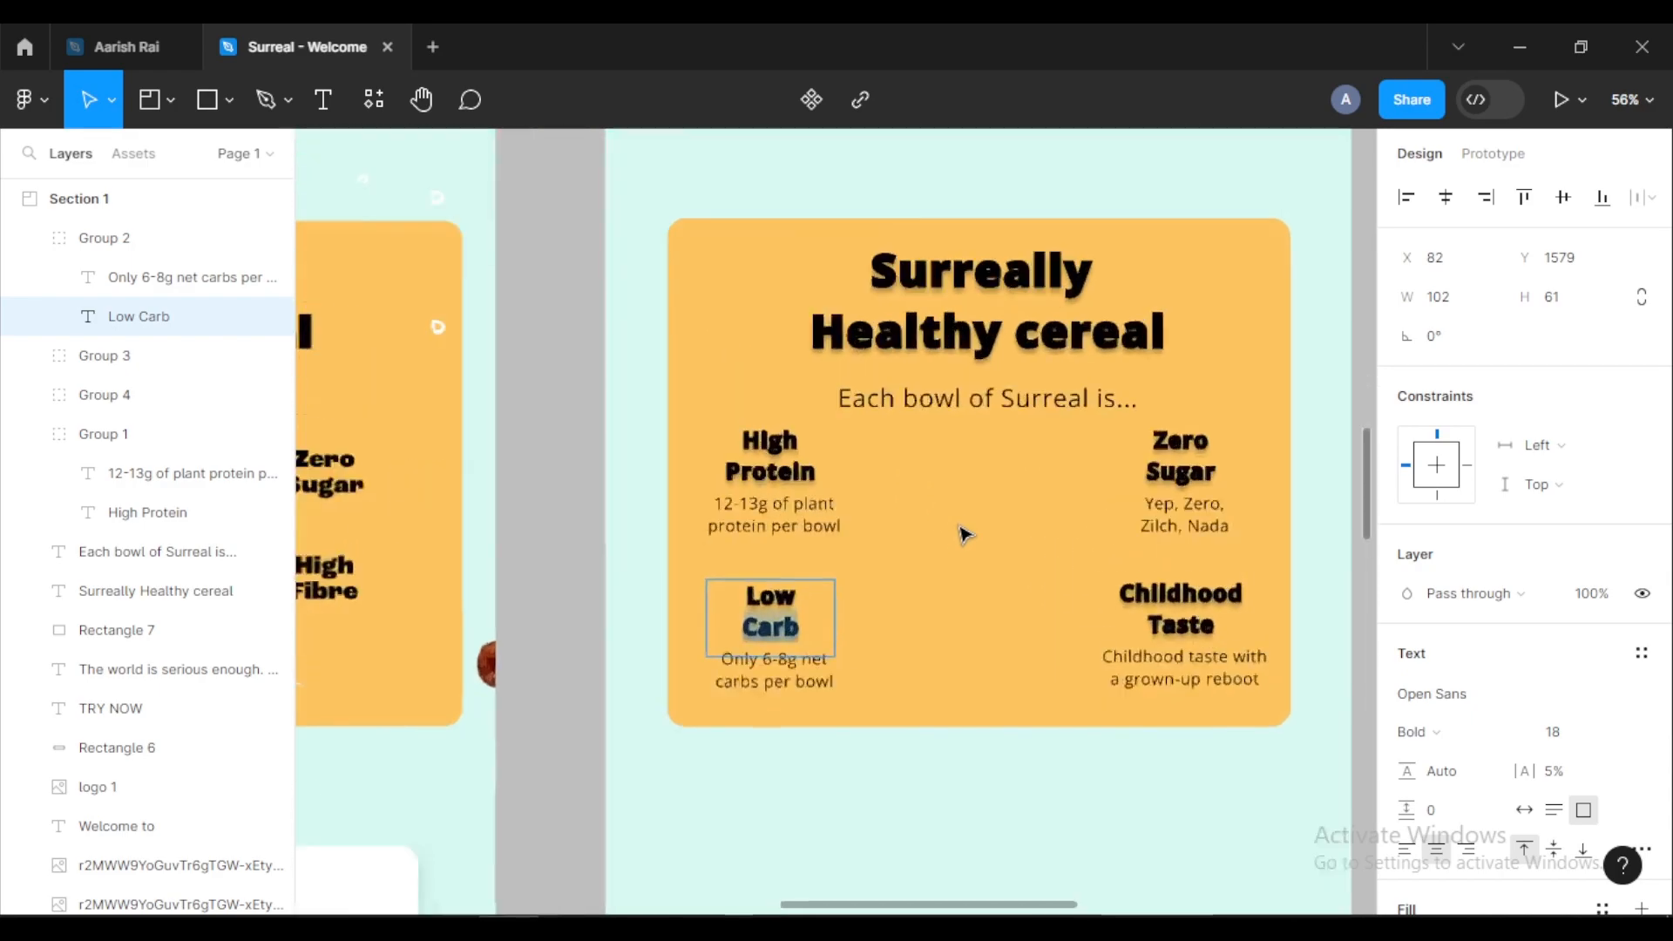
left_click(957, 399)
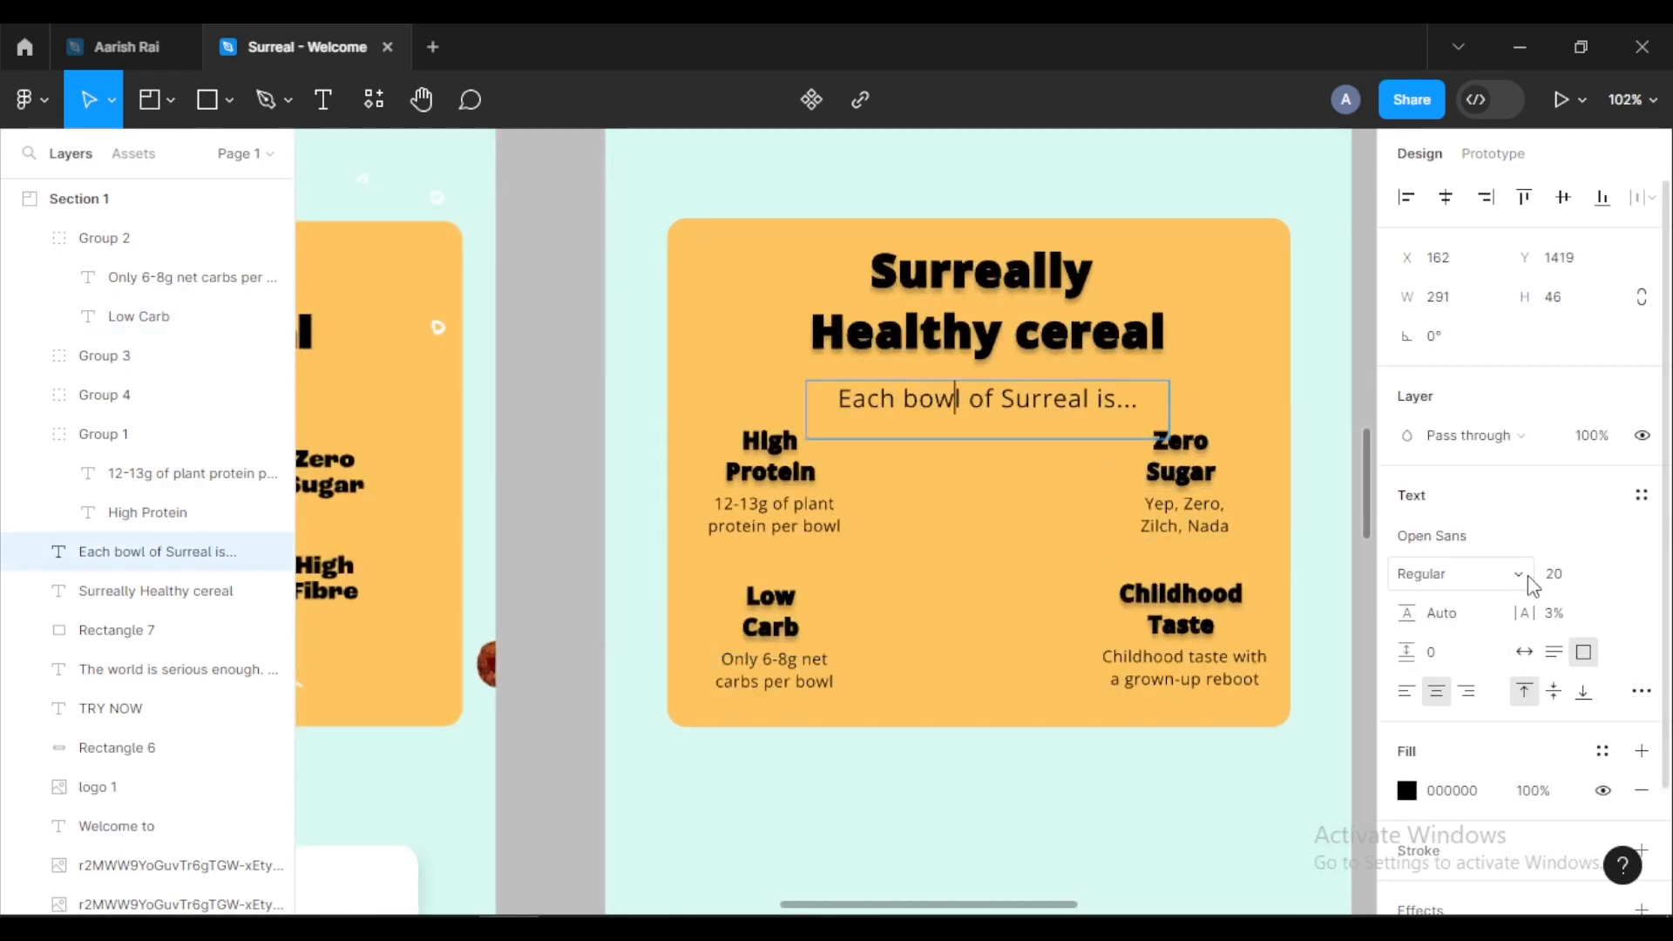
left_click(799, 512)
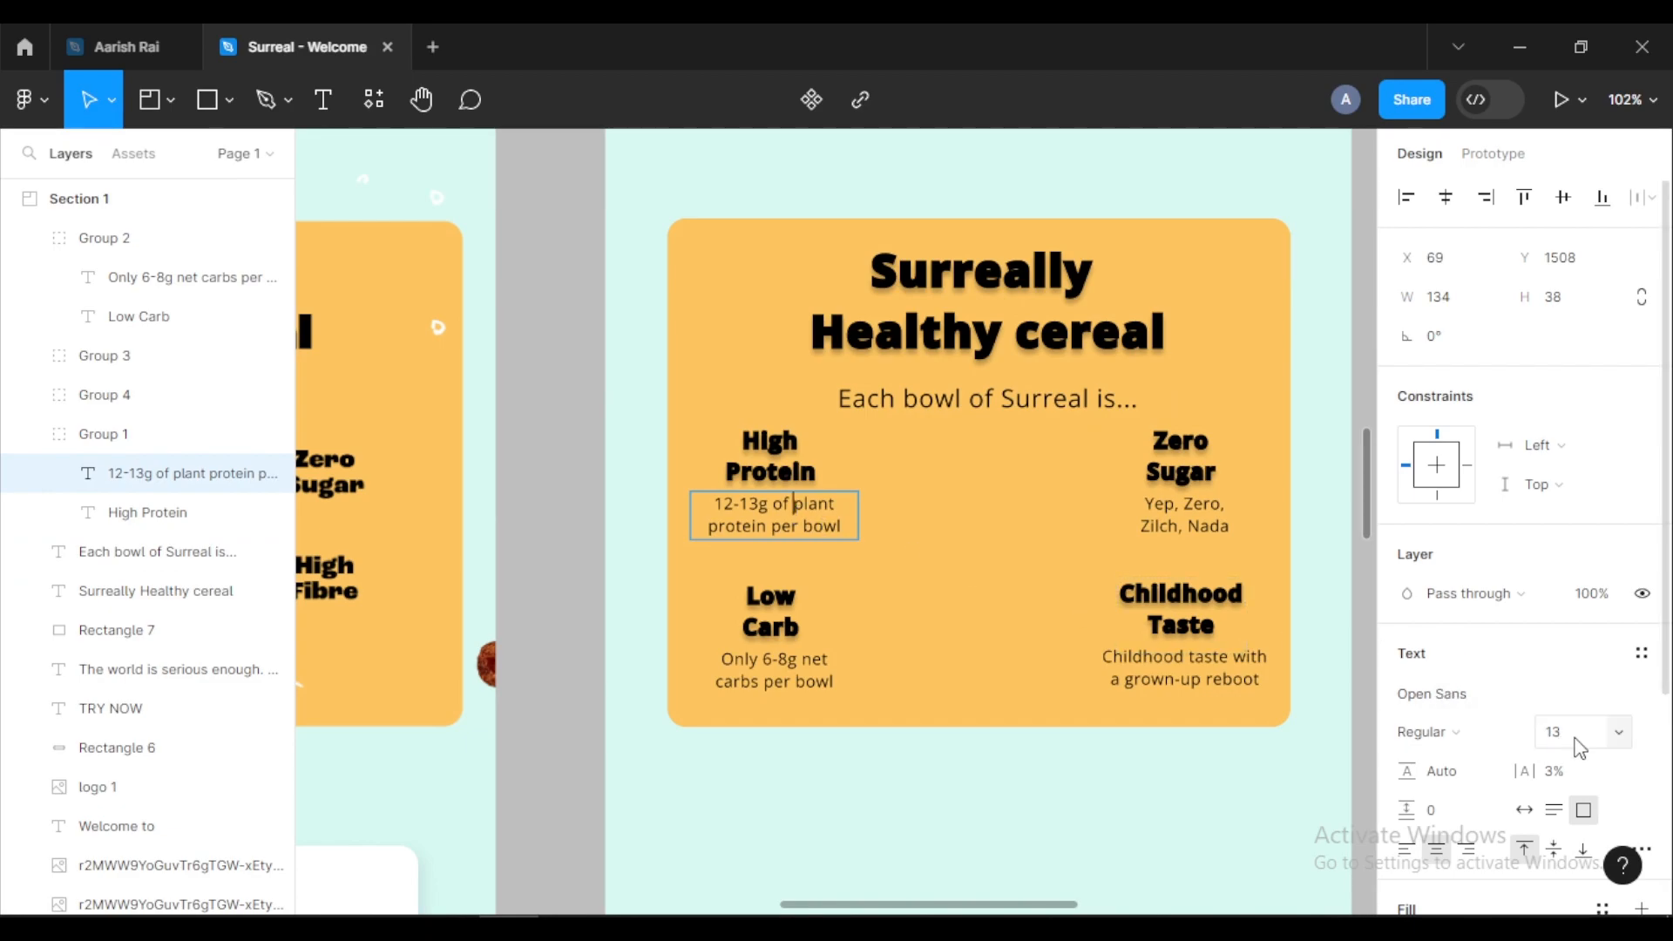
scroll(1293, 567, "down", 5)
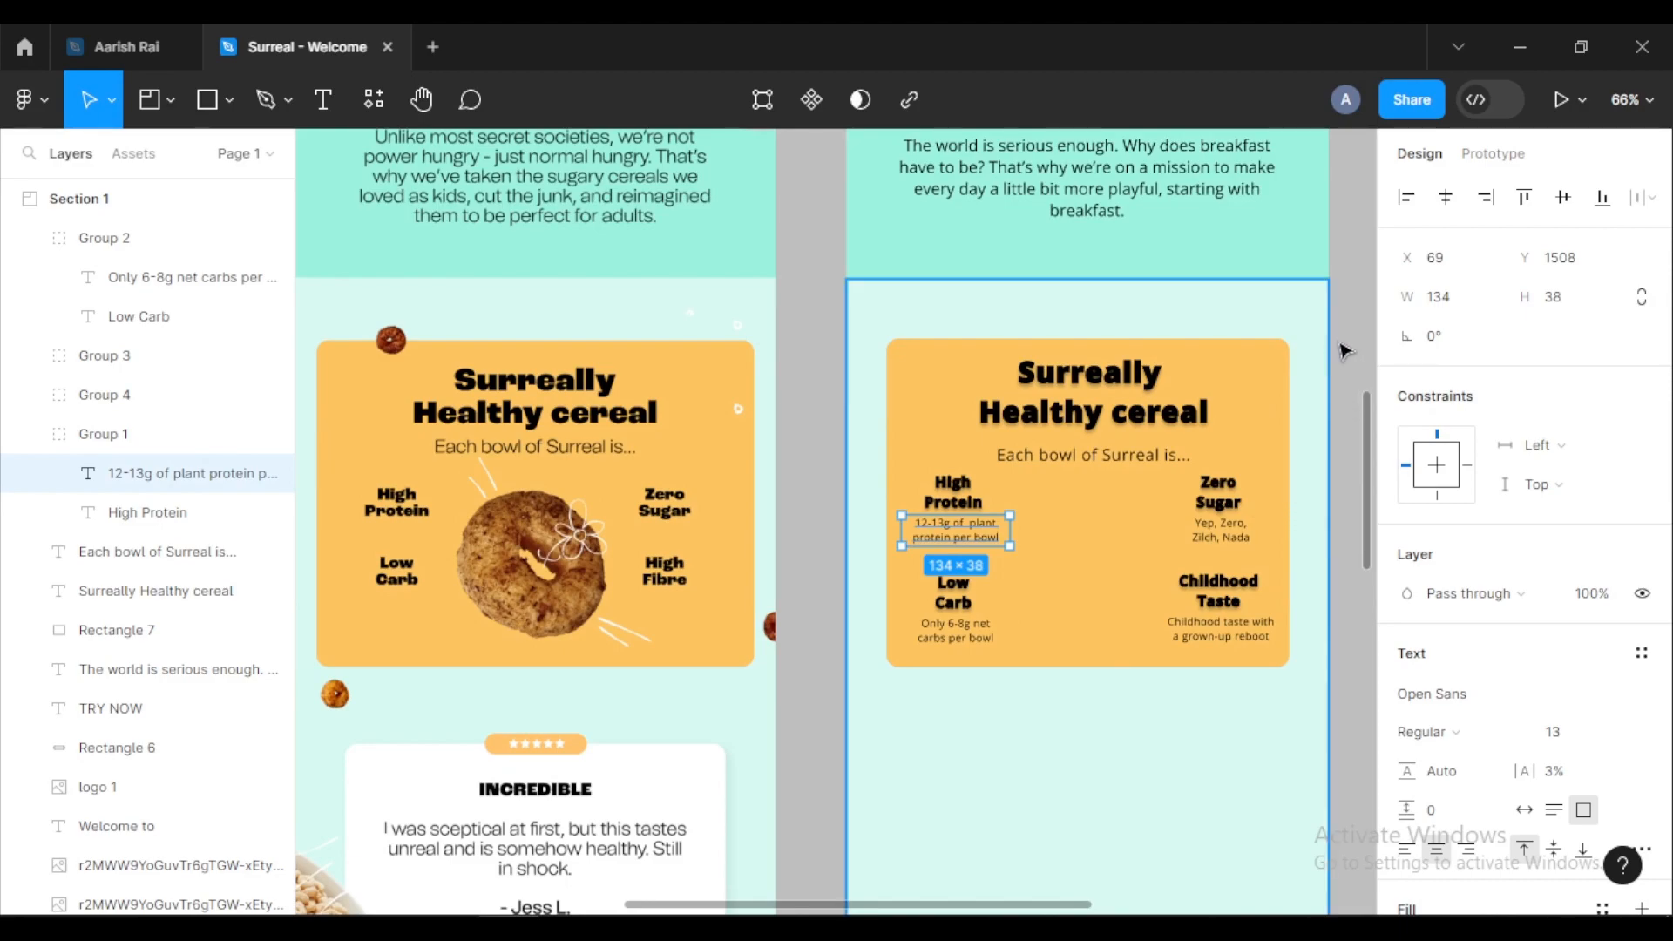
left_click(1313, 419)
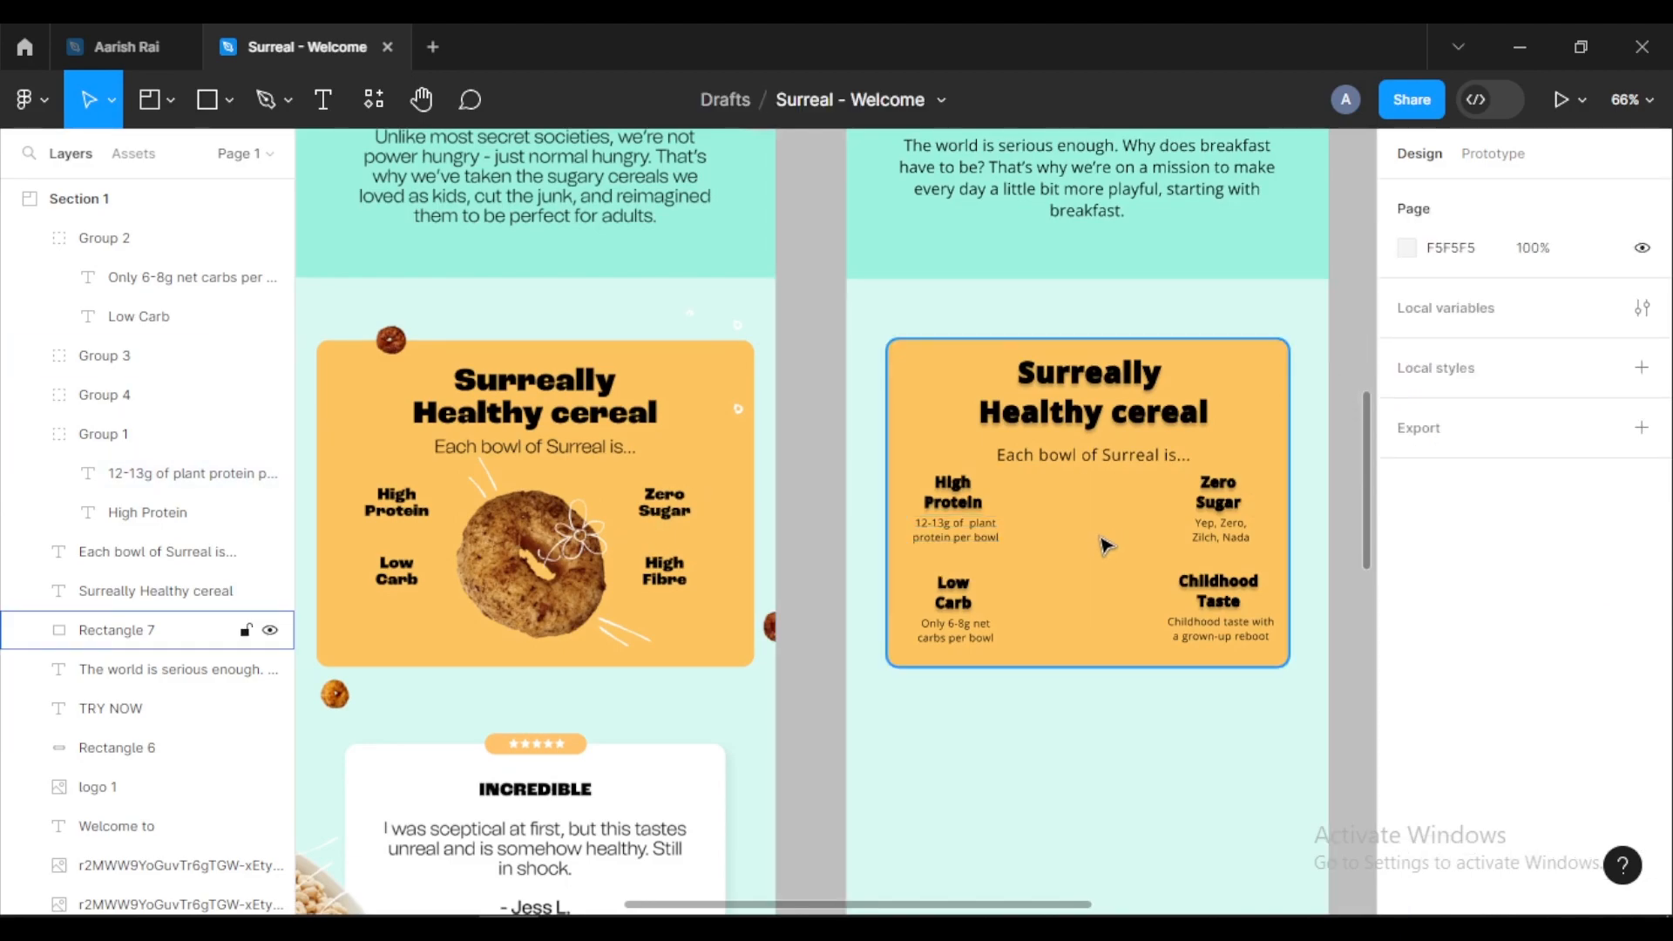
Step: Import the orange card image from the Surreal folder onto the canvas and set its width to 600 with proportions locked
left_click_drag(536, 562, 637, 518)
scroll(514, 518, "down", 1)
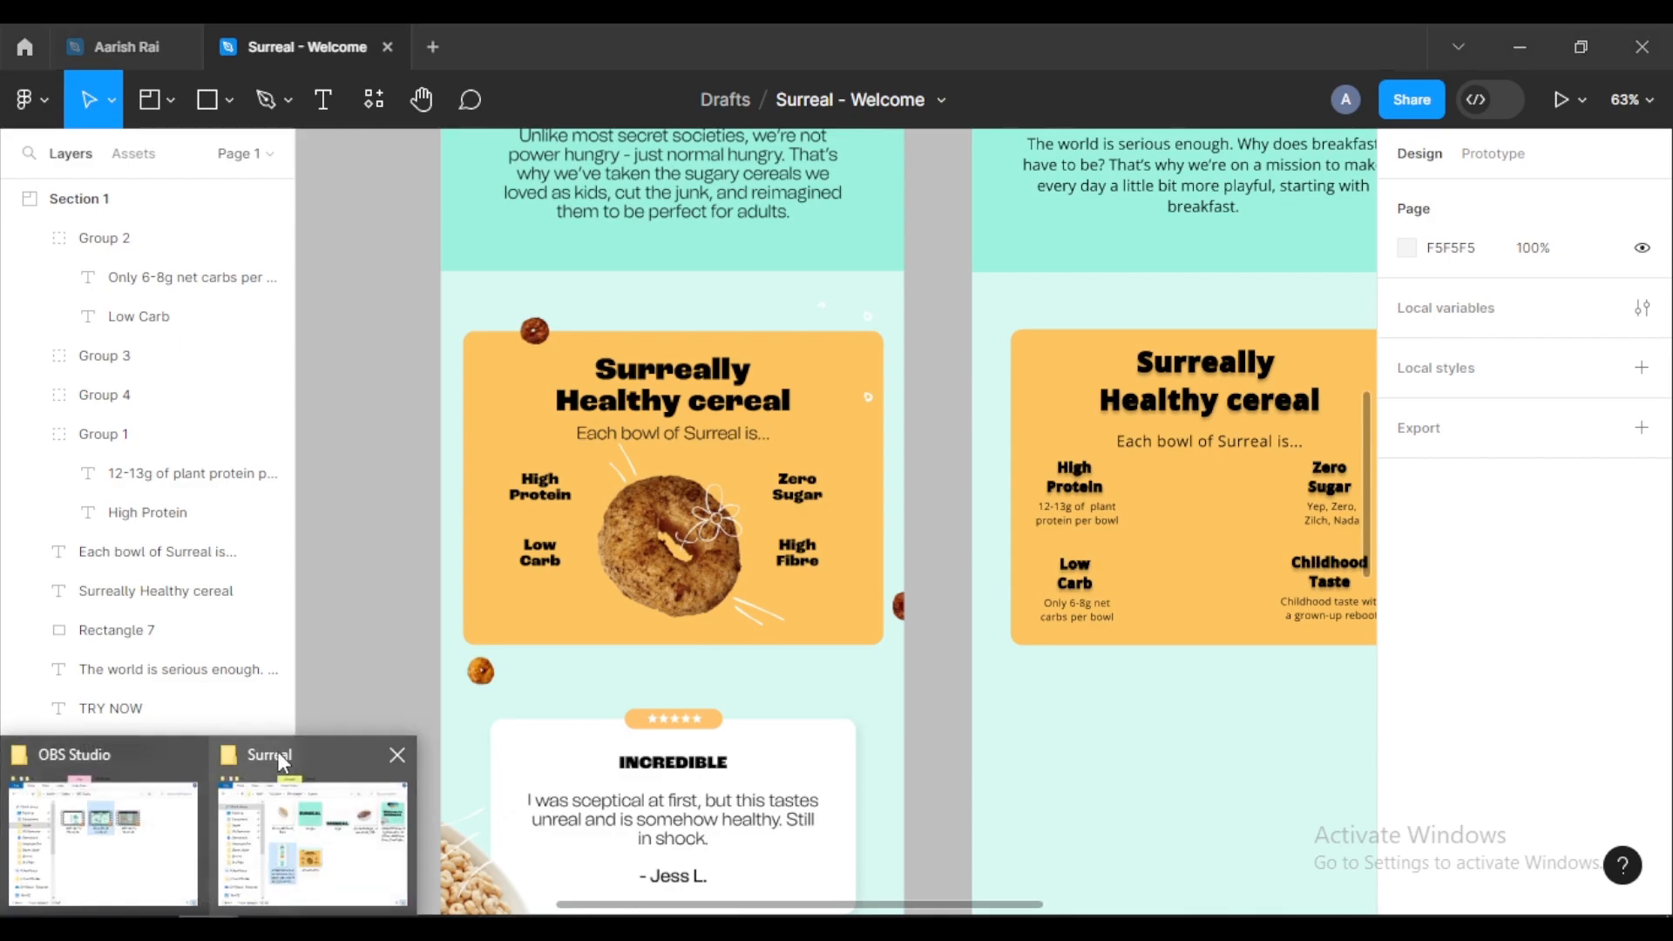
left_click(305, 828)
left_click_drag(595, 494, 852, 526)
scroll(1078, 529, "down", 5)
left_click(1447, 297)
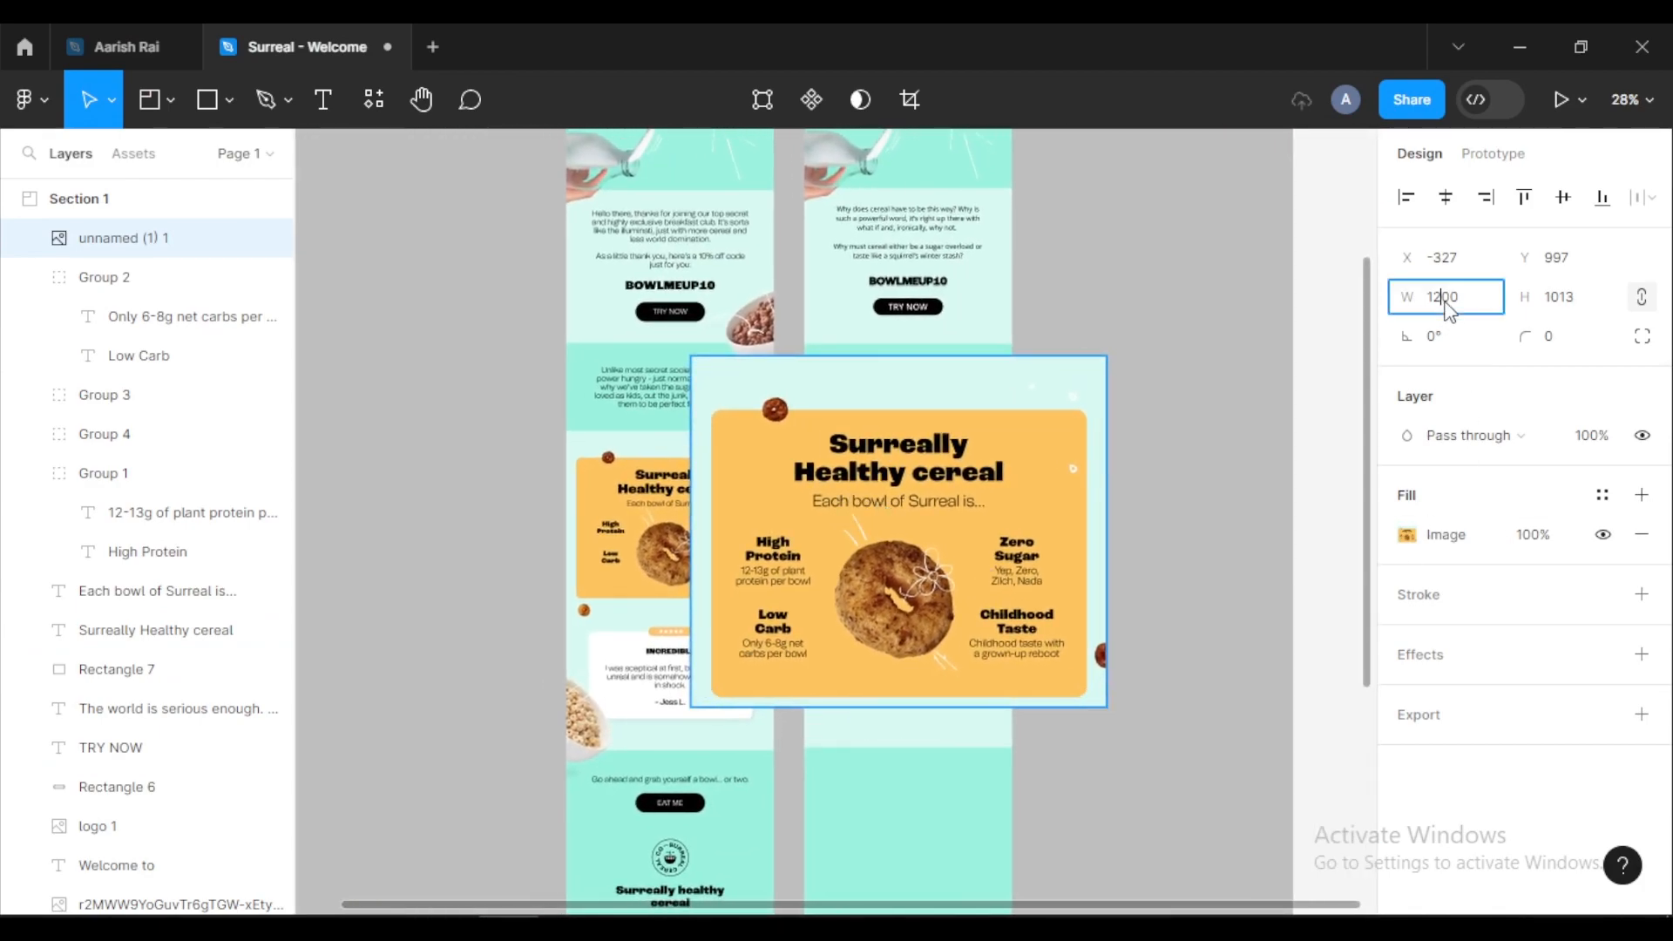
type("600")
key("Return")
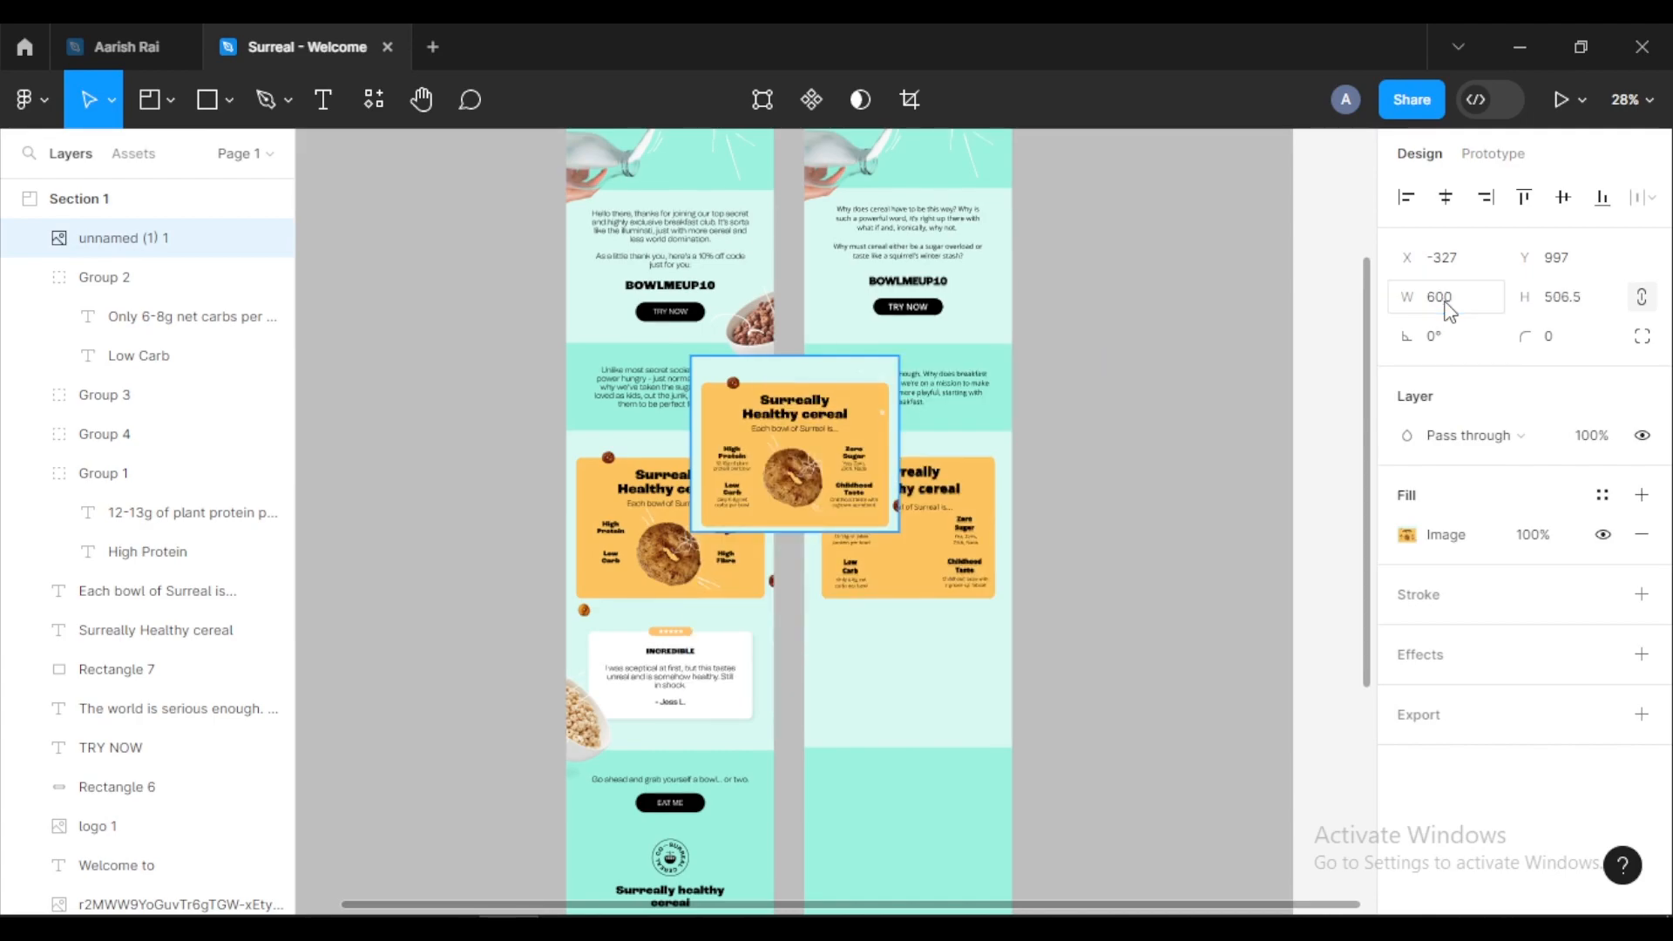
Step: Move the imported card image onto the empty canvas beside the recreated orange card
left_click_drag(733, 474, 1084, 544)
scroll(1083, 542, "up", 1)
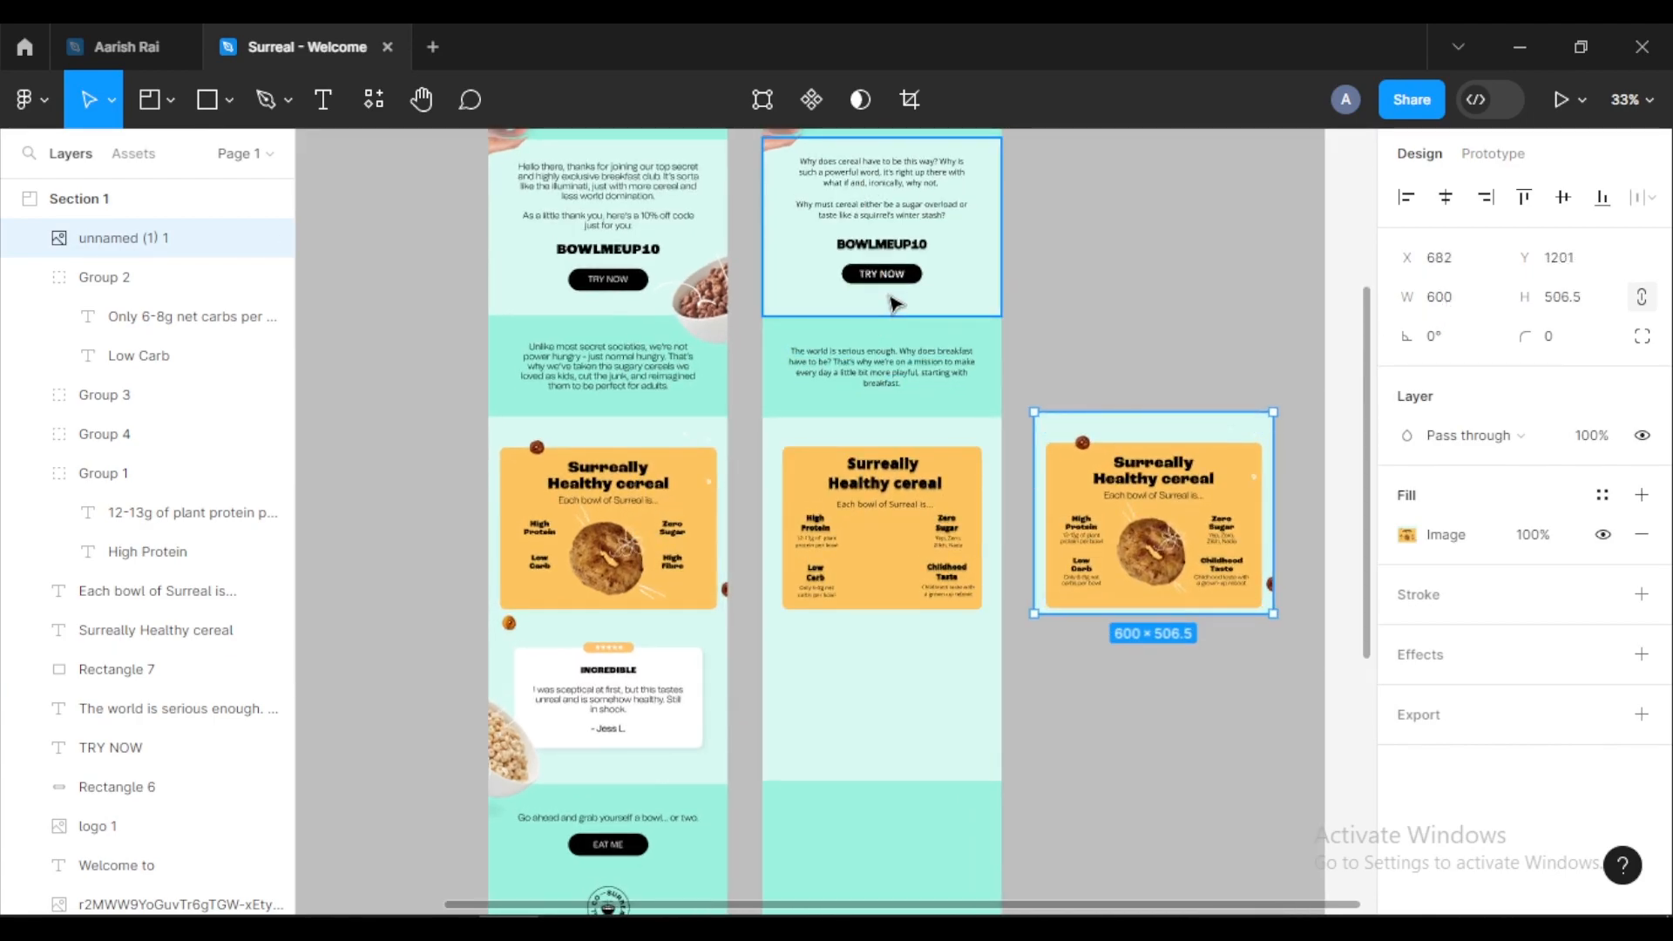
left_click_drag(887, 305, 877, 657)
left_click_drag(1220, 707, 1014, 304)
scroll(972, 554, "up", 3)
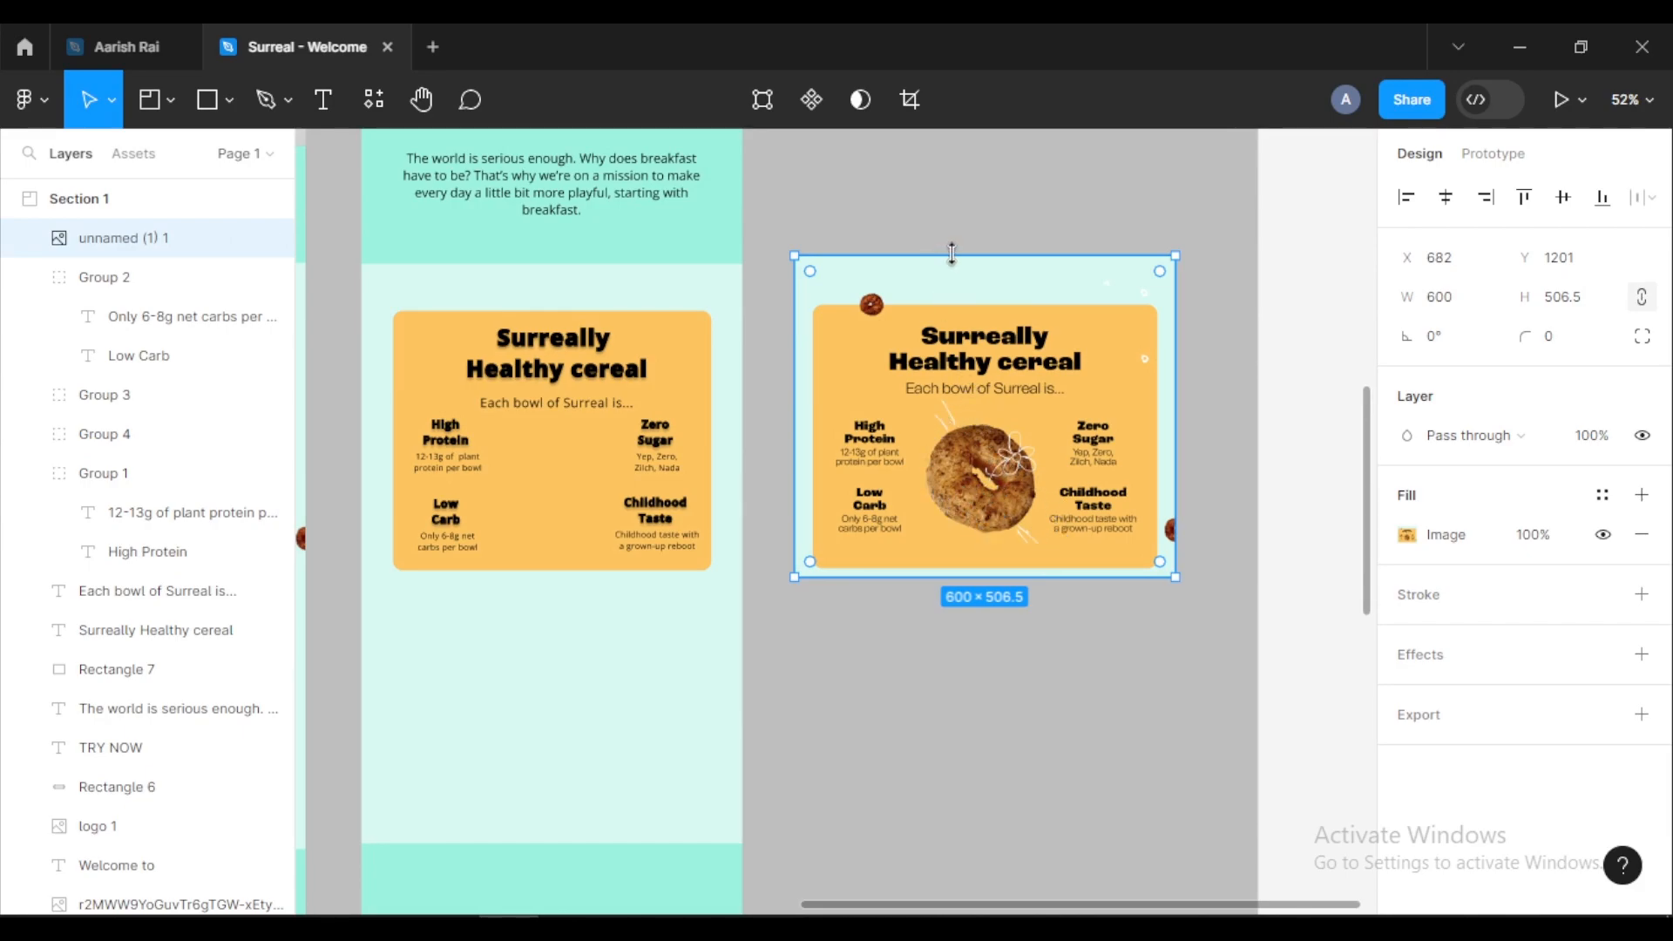
Step: Crop the imported image on all four sides to just the cereal ring and its white doodles, about 223 × 252
left_click_drag(954, 256, 953, 399)
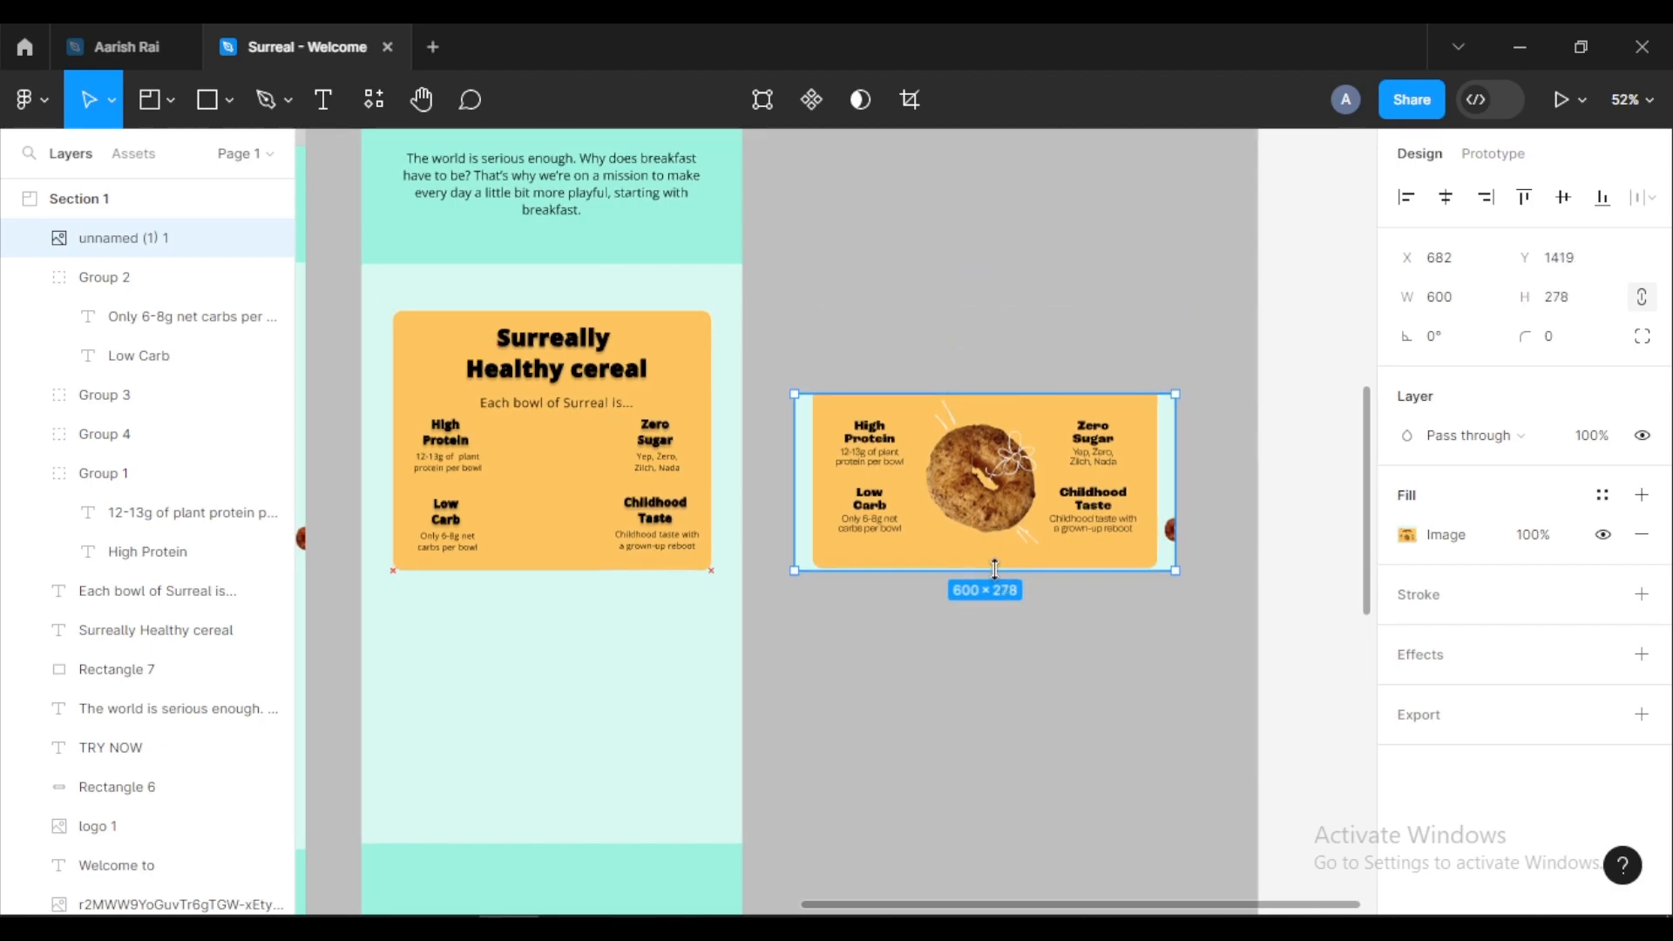
left_click_drag(794, 480, 905, 480)
left_click_drag(1175, 478, 1047, 498)
left_click(1117, 499)
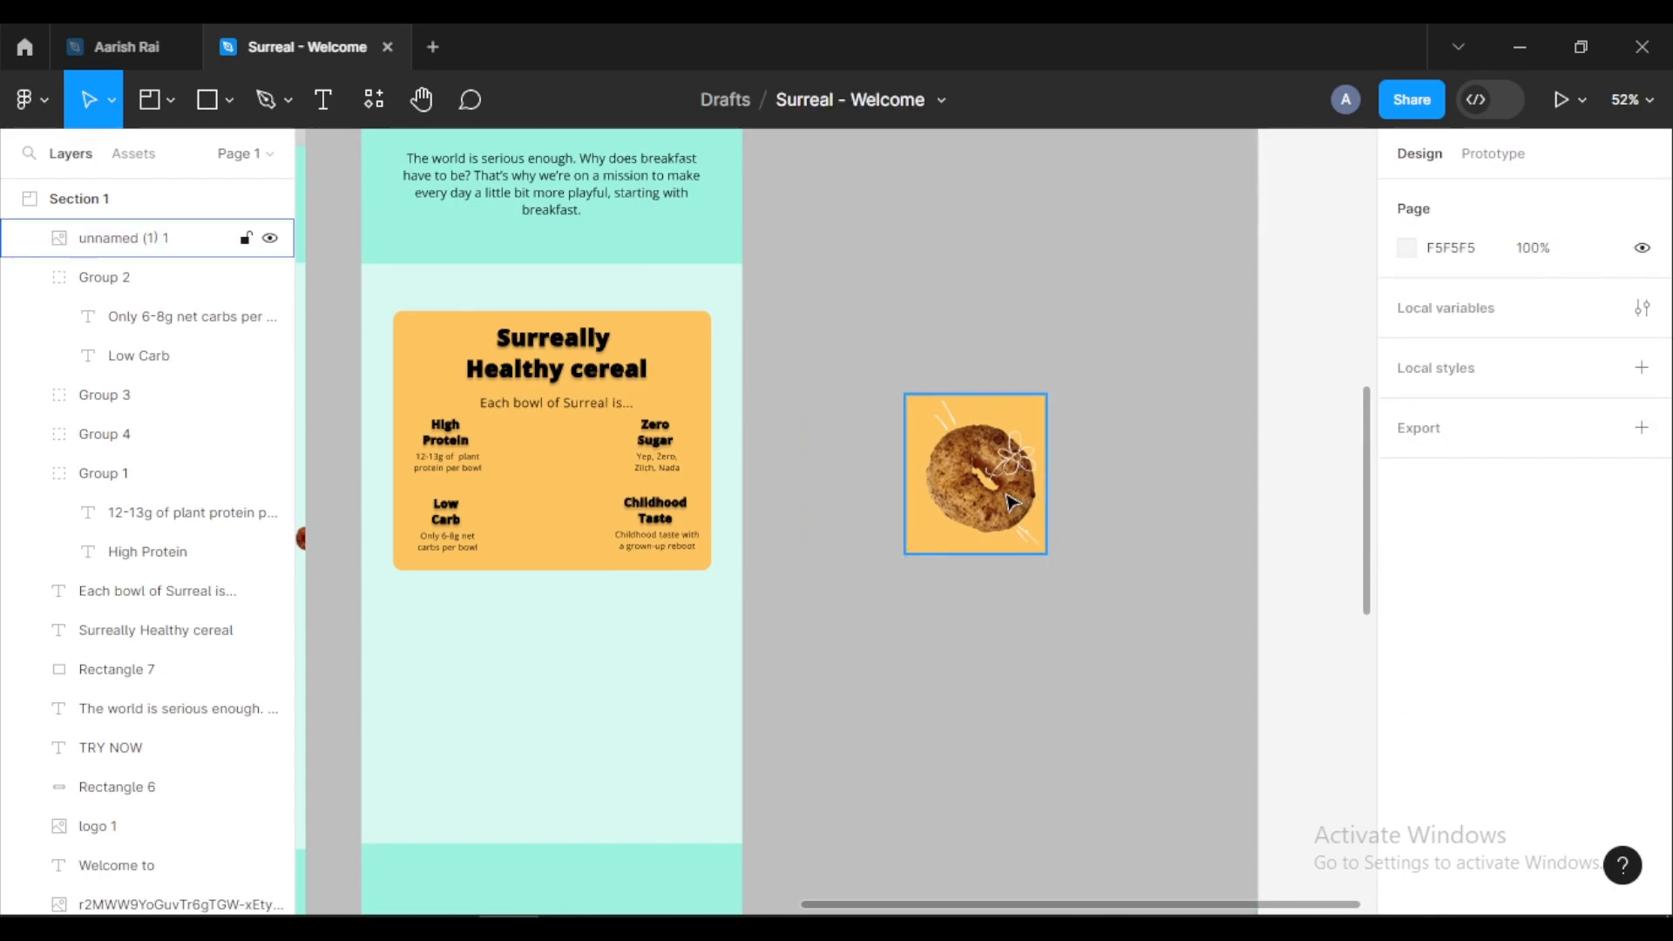
left_click(1006, 492)
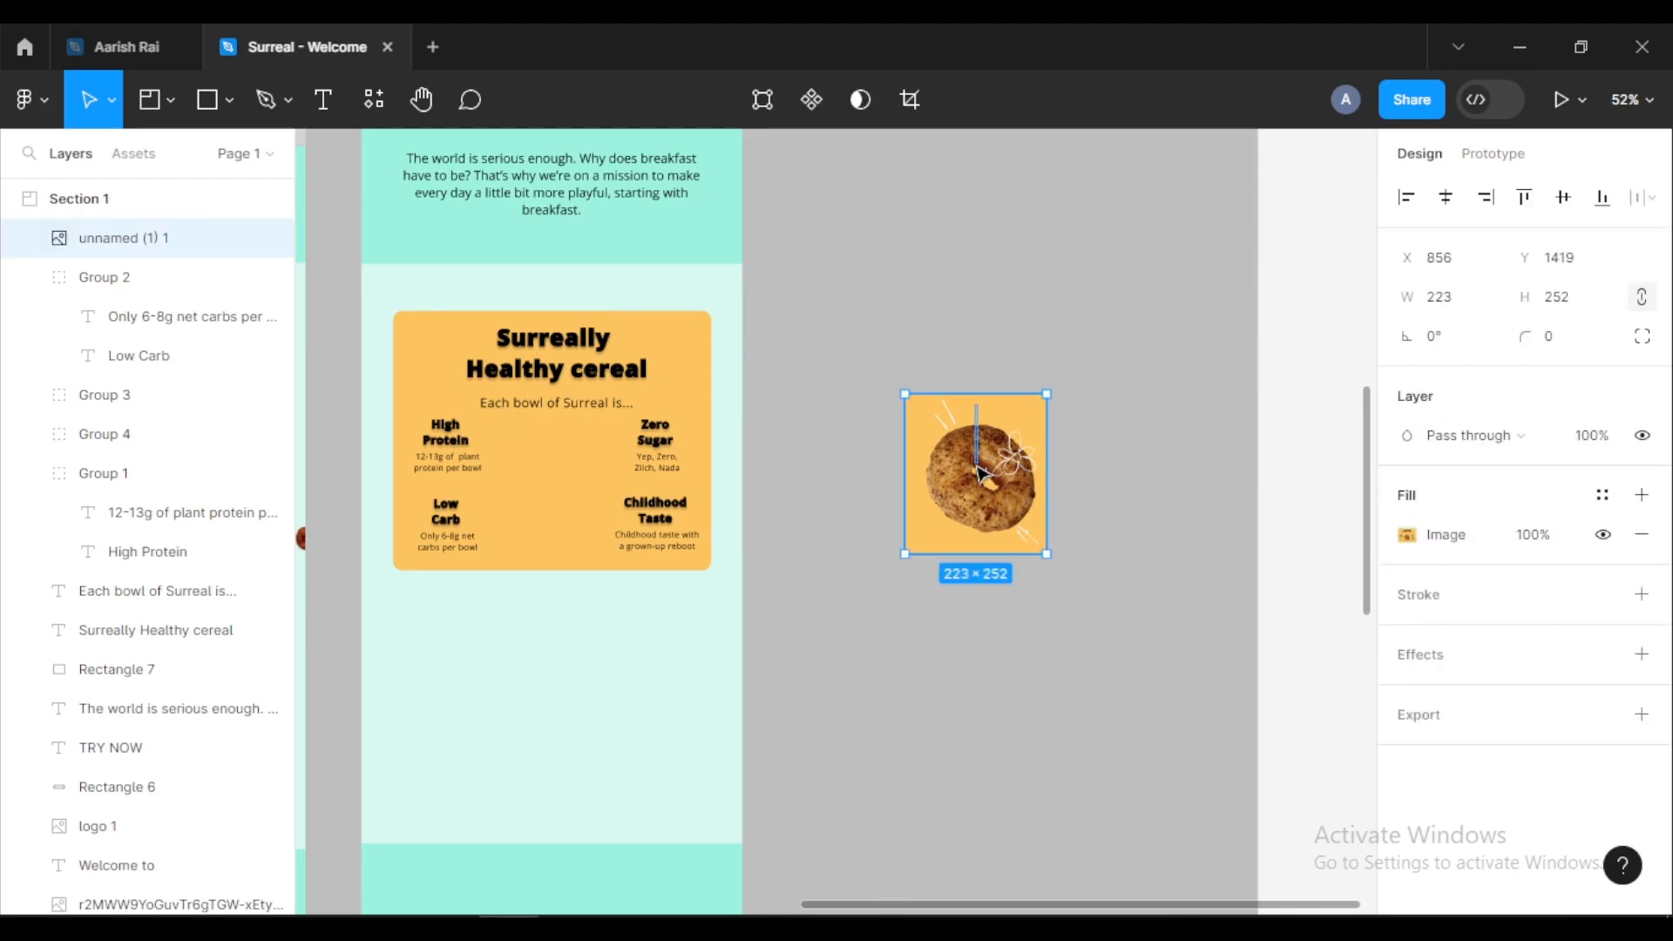
mouse_move(983, 394)
left_mouse_down()
mouse_move(986, 444)
mouse_move(993, 399)
left_mouse_up()
left_click(1113, 451)
Step: Place the cropped cereal ring image between the feature texts on the recreated orange card, at about X 189, Y 1440
left_click_drag(982, 461, 565, 475)
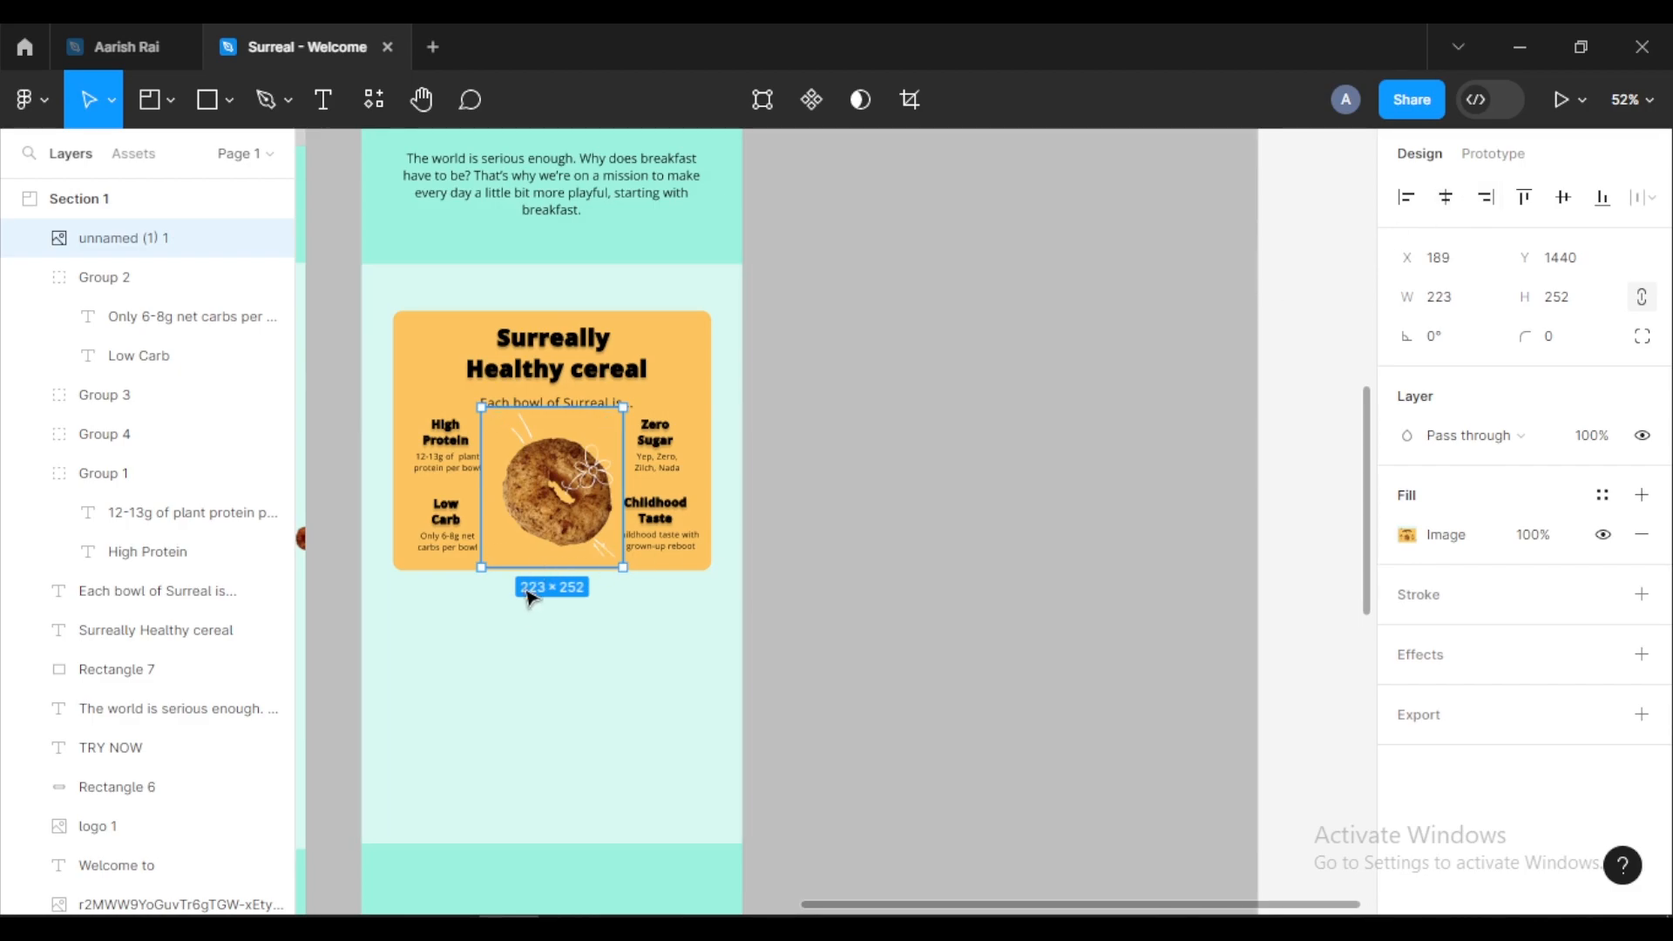
scroll(531, 610, "up", 3)
scroll(556, 596, "up", 5)
left_click_drag(474, 615, 860, 301)
left_click(1312, 385)
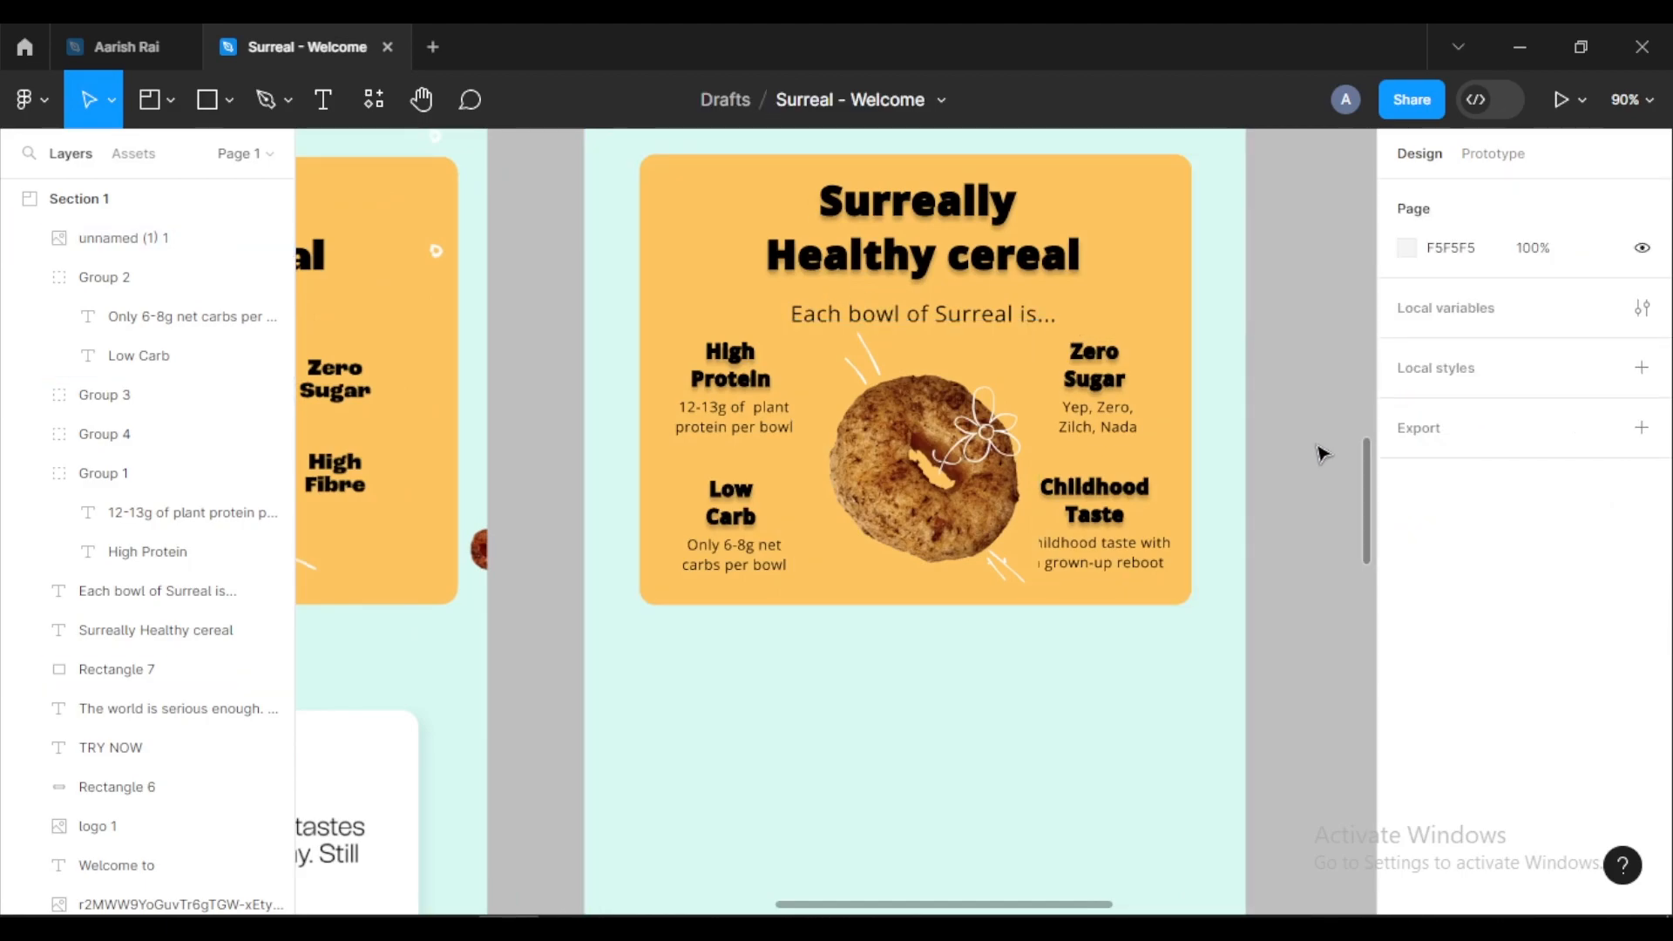
scroll(1322, 453, "down", 5)
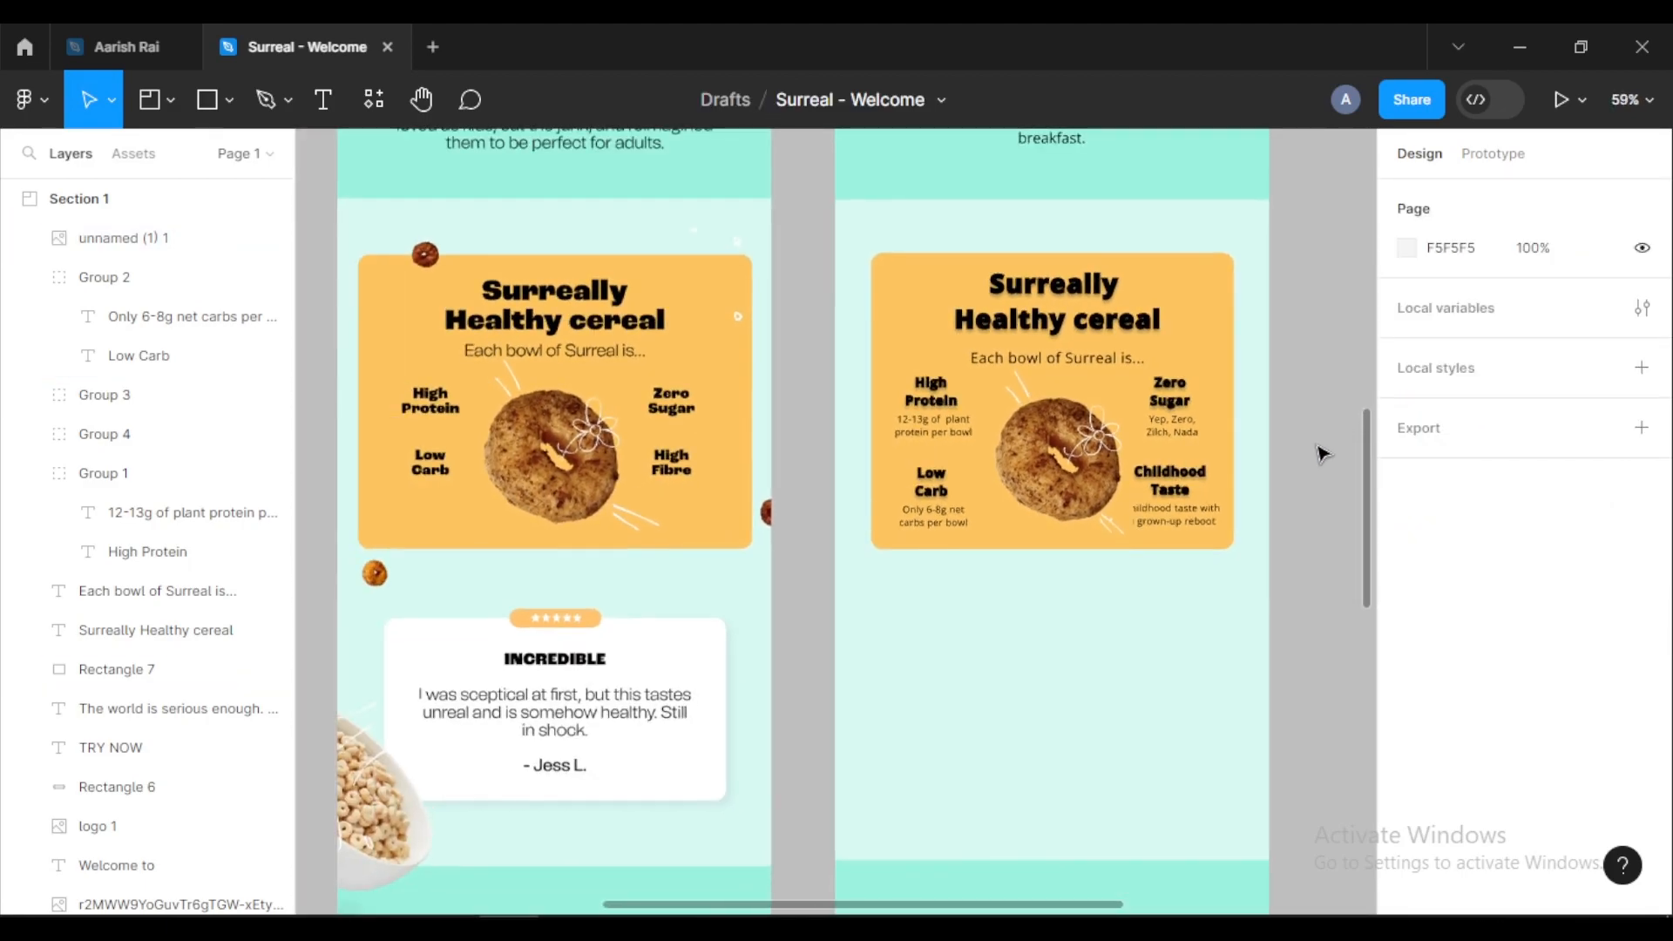
scroll(1321, 453, "down", 1)
scroll(1283, 390, "down", 3)
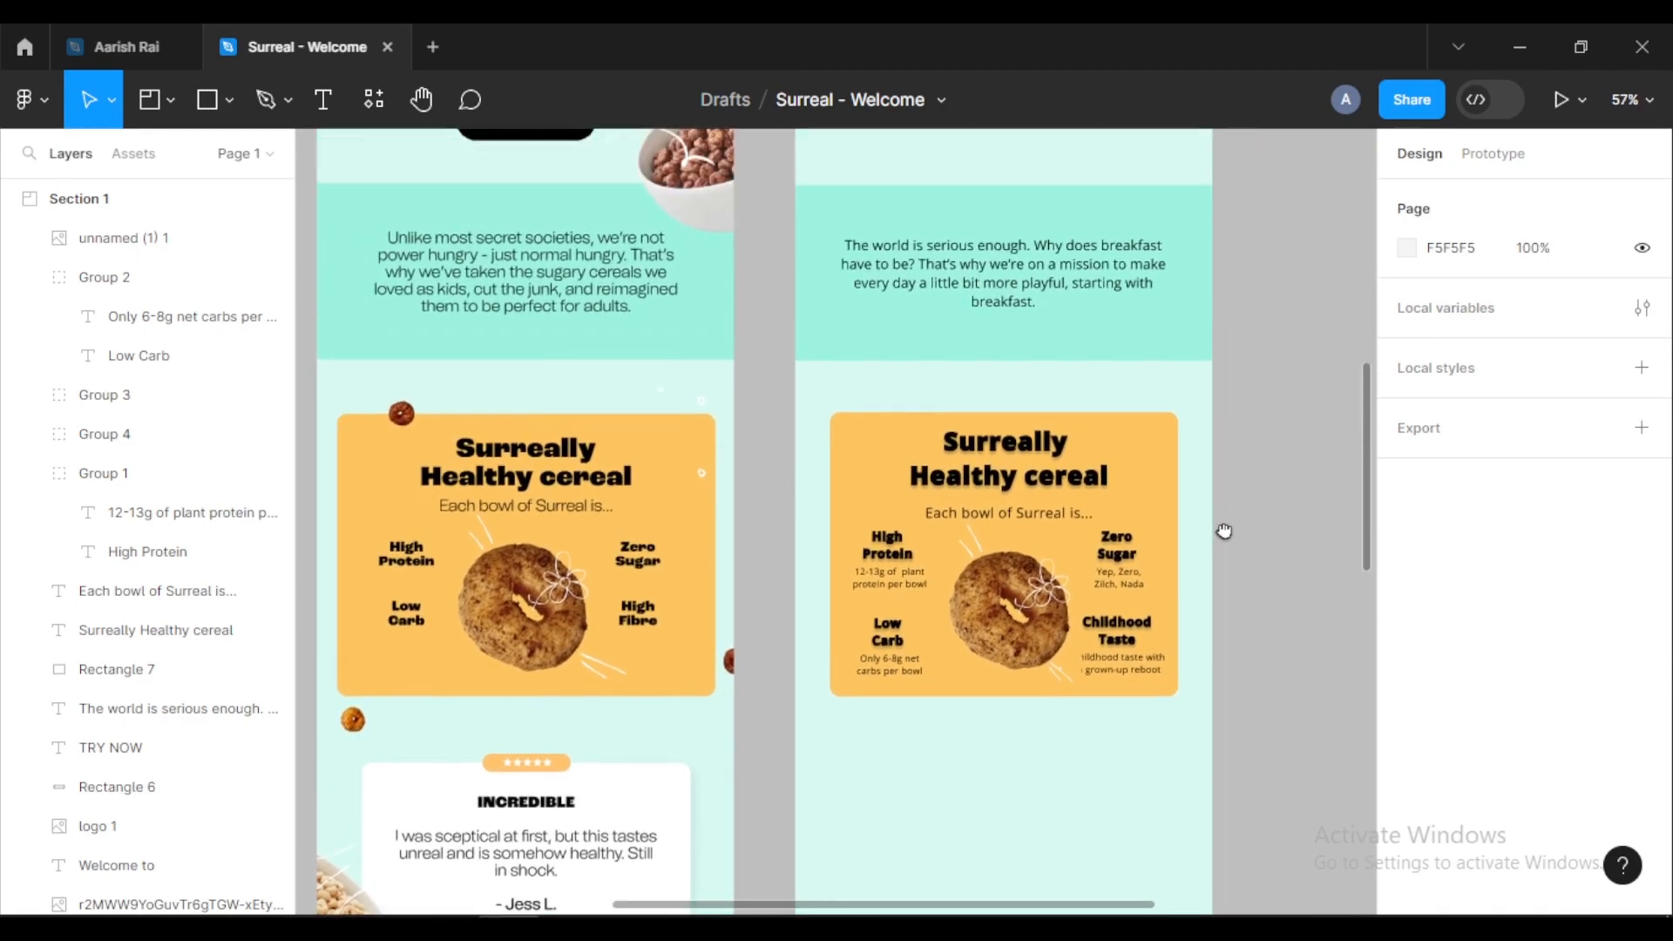
left_click_drag(1250, 393, 1217, 460)
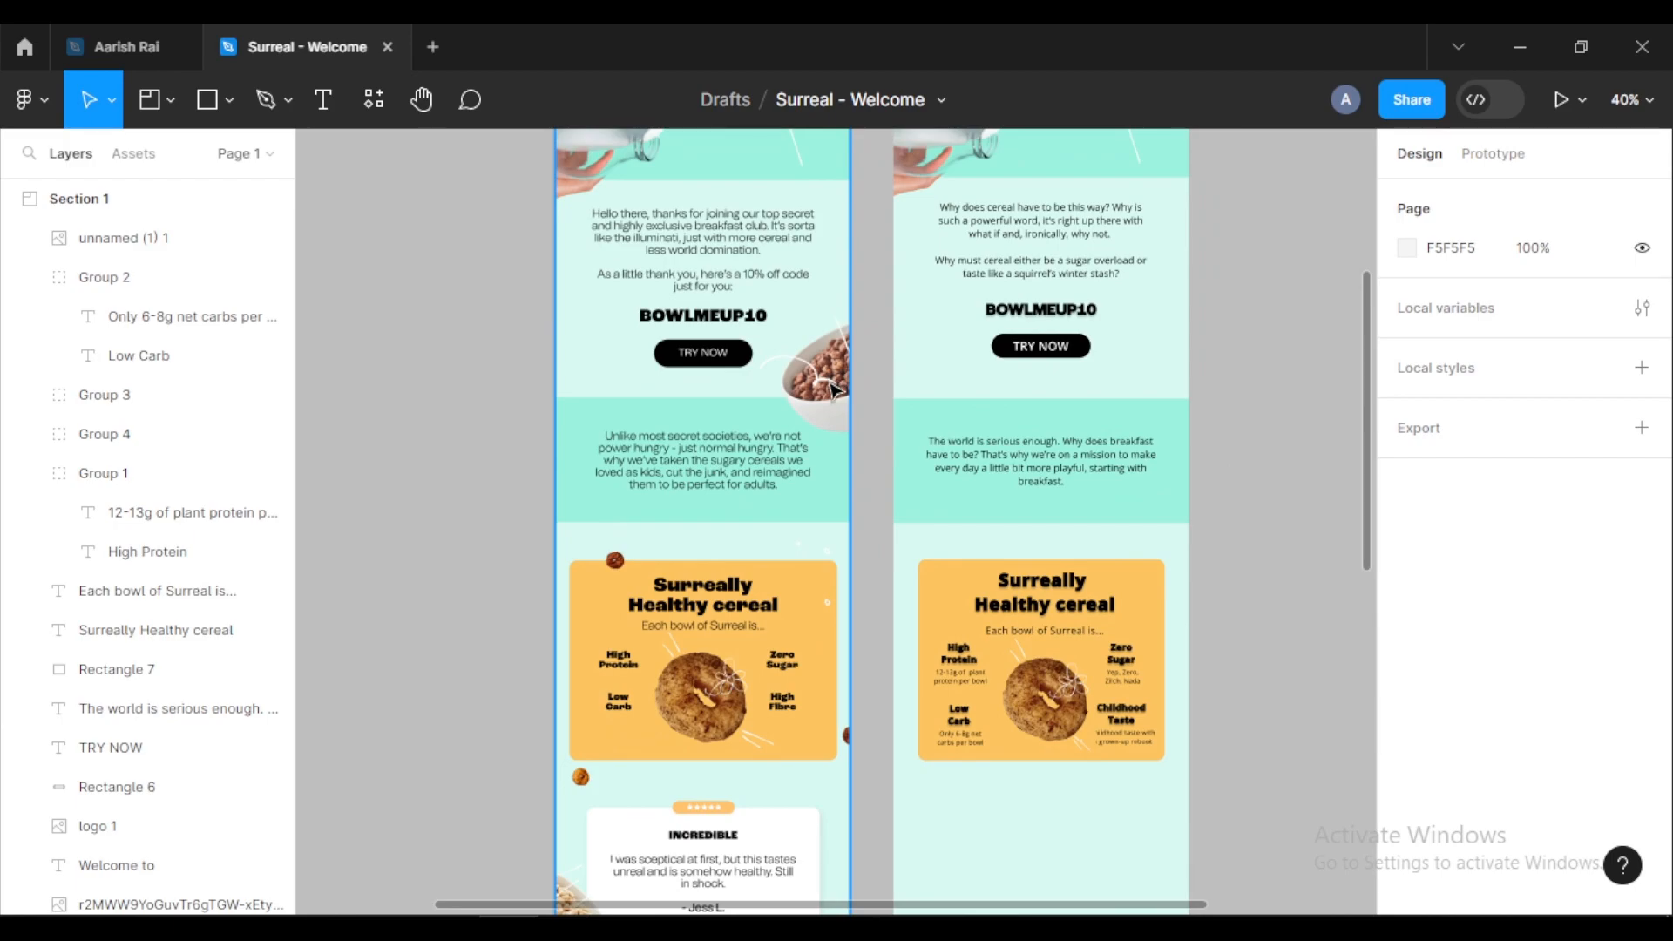
Step: Import the product-page_cocoa-bowl_720x image from the Surreal folder onto the recreated email at about 360 × 306
scroll(819, 418, "down", 5)
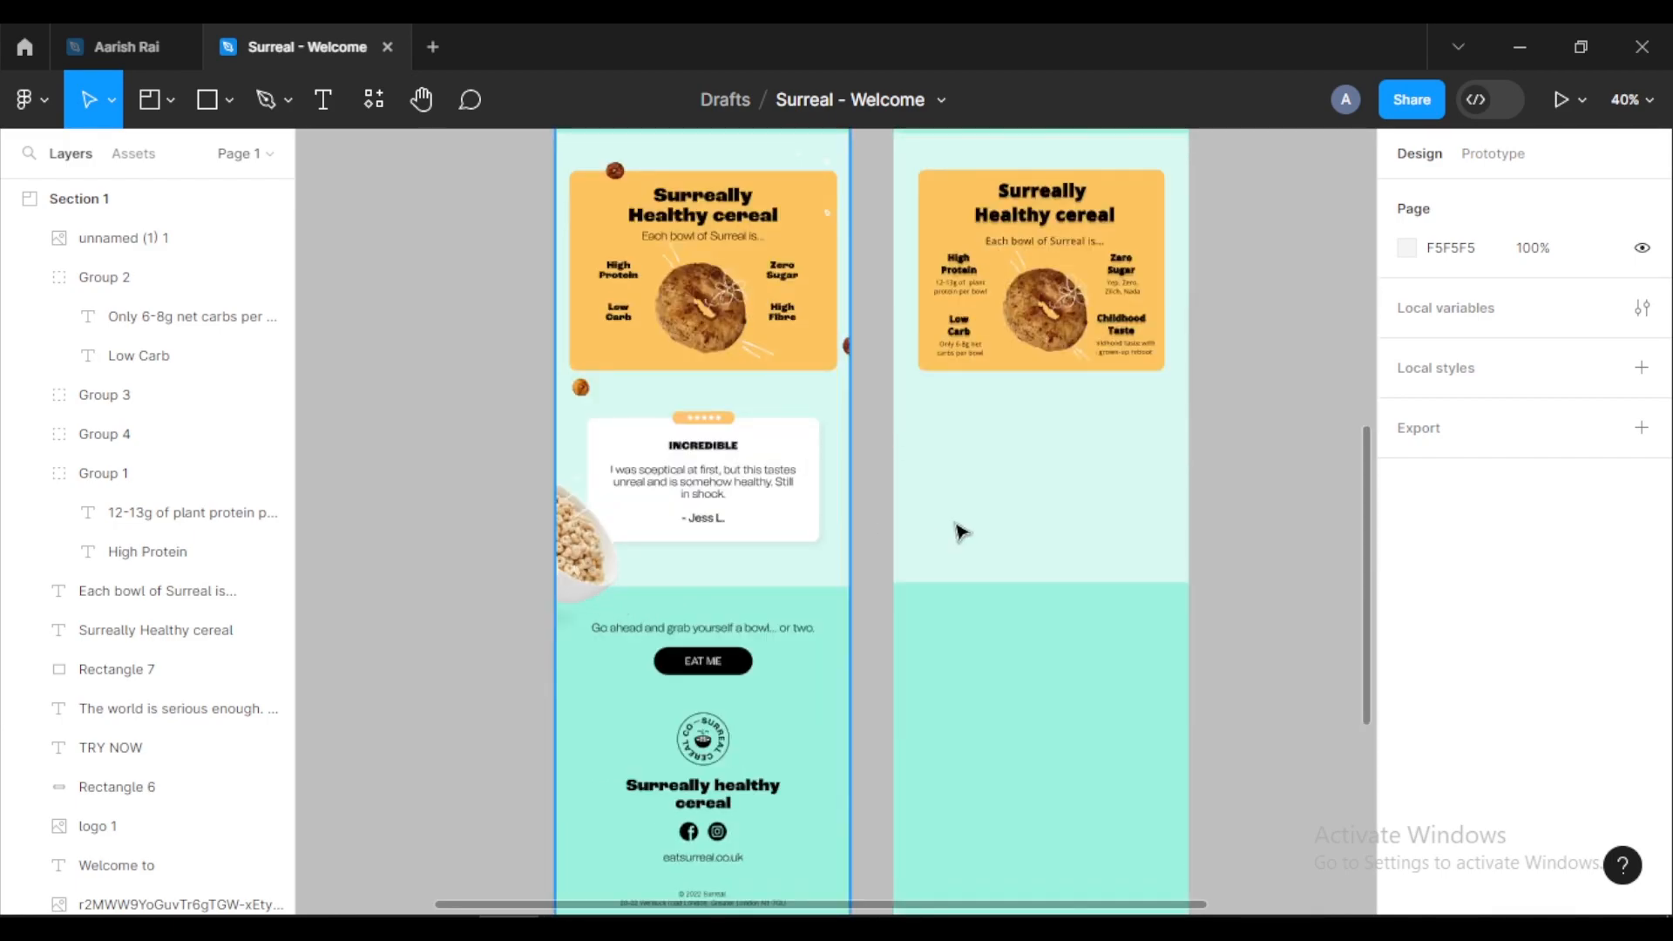
scroll(1008, 489, "up", 3)
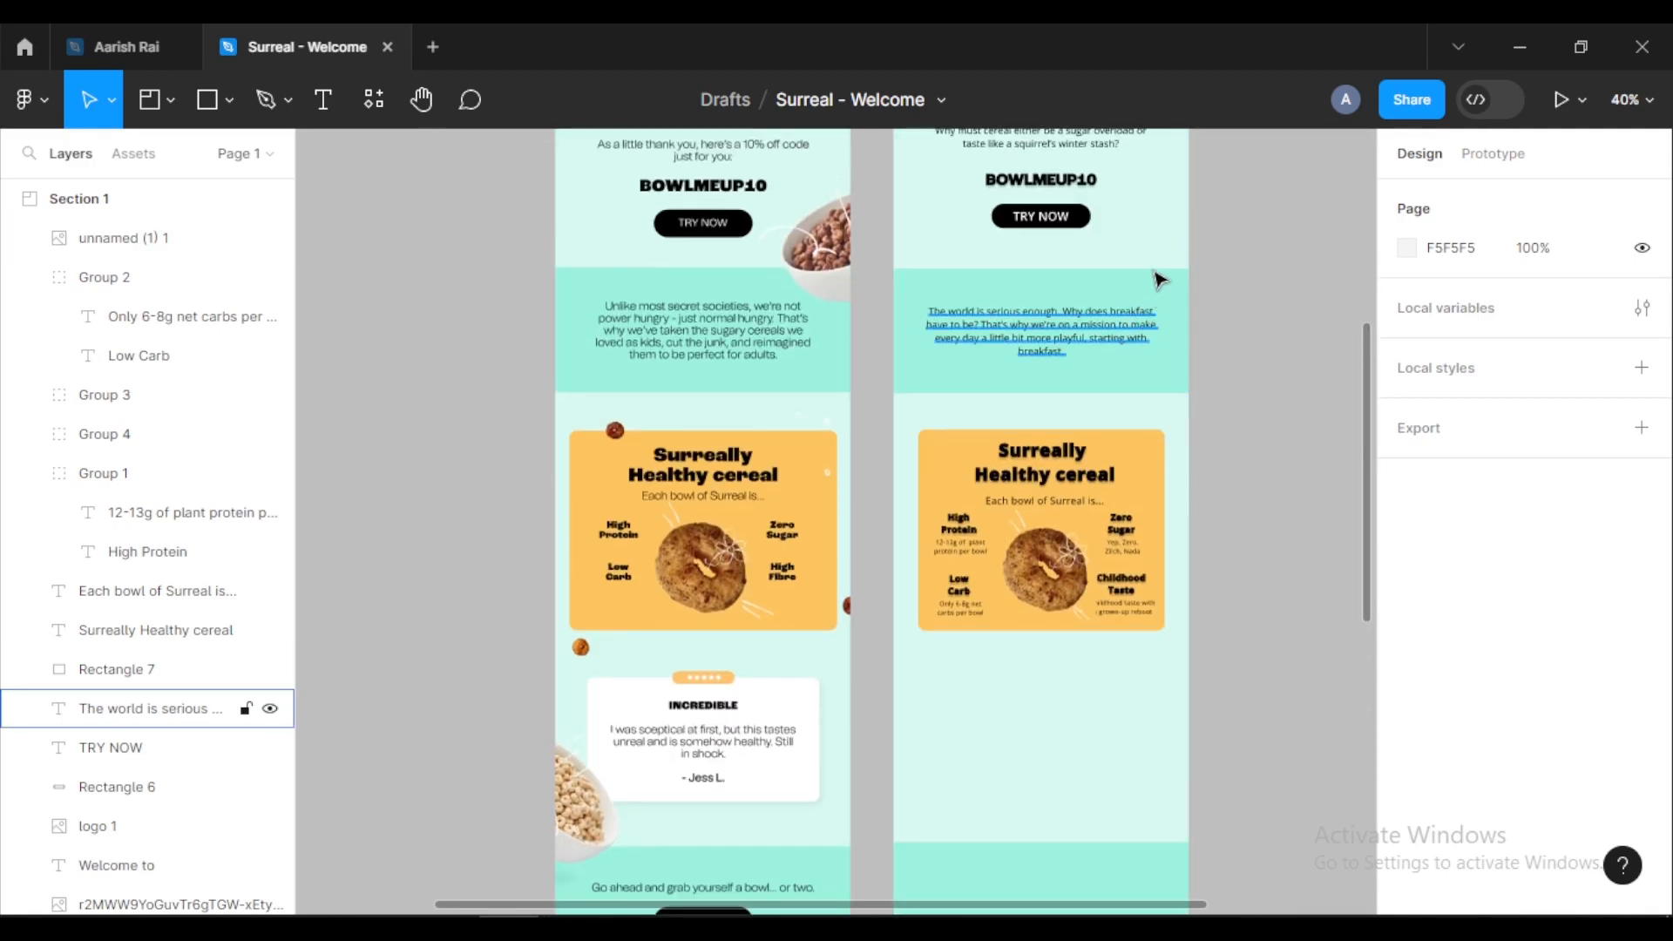
scroll(871, 287, "up", 2)
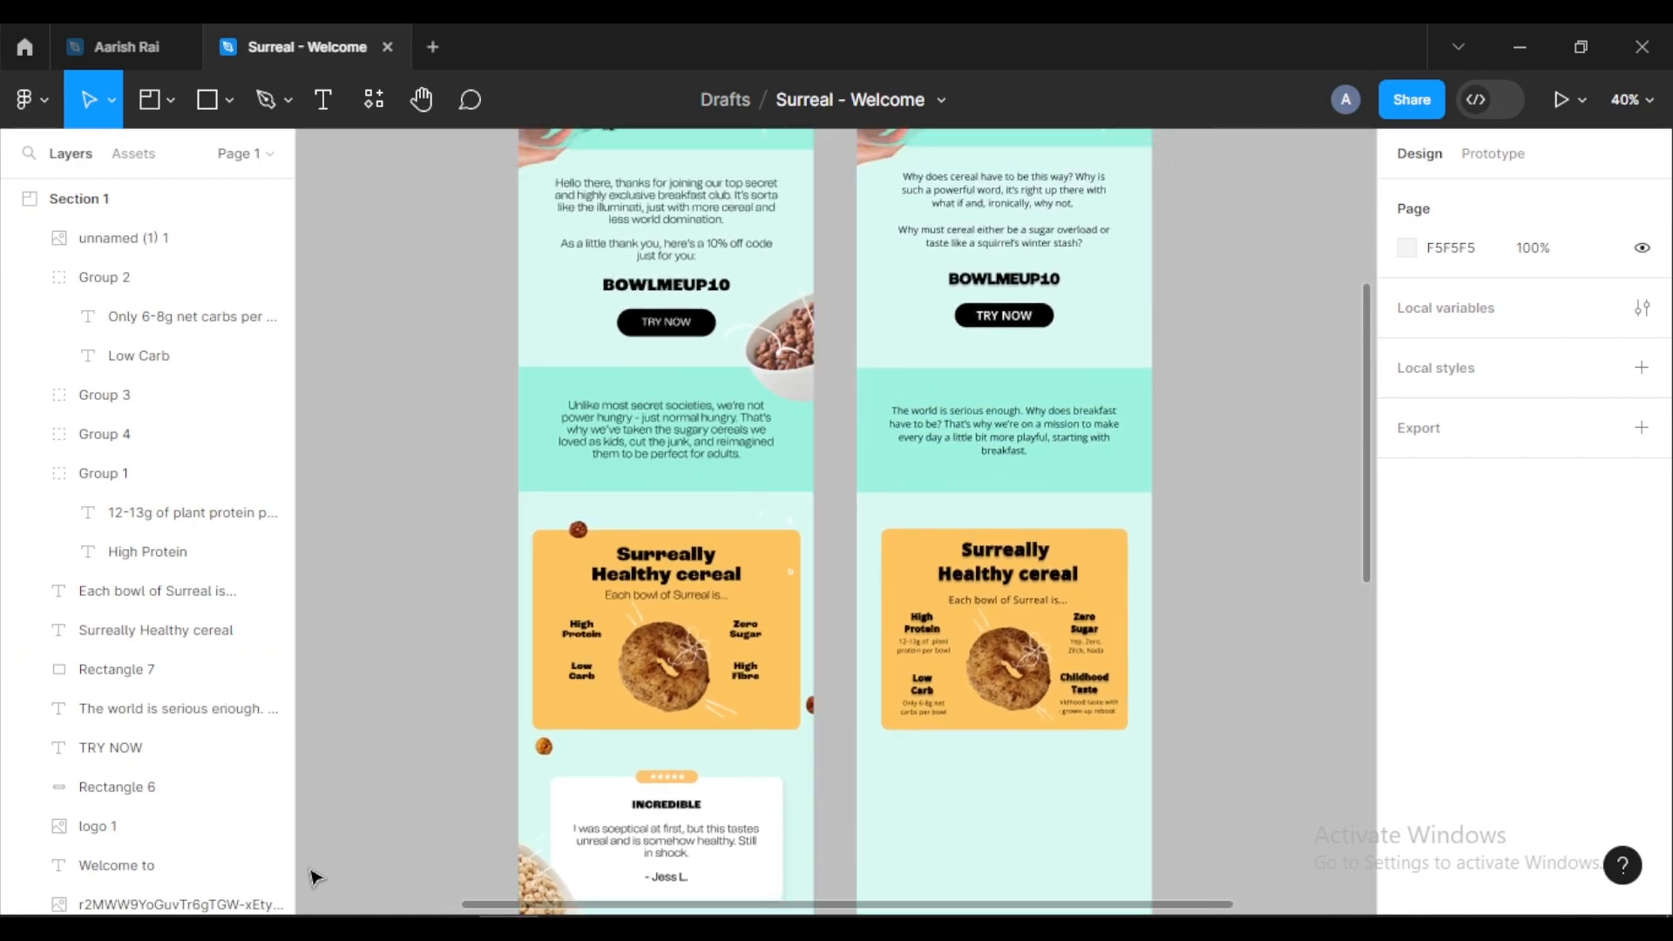
left_click(322, 865)
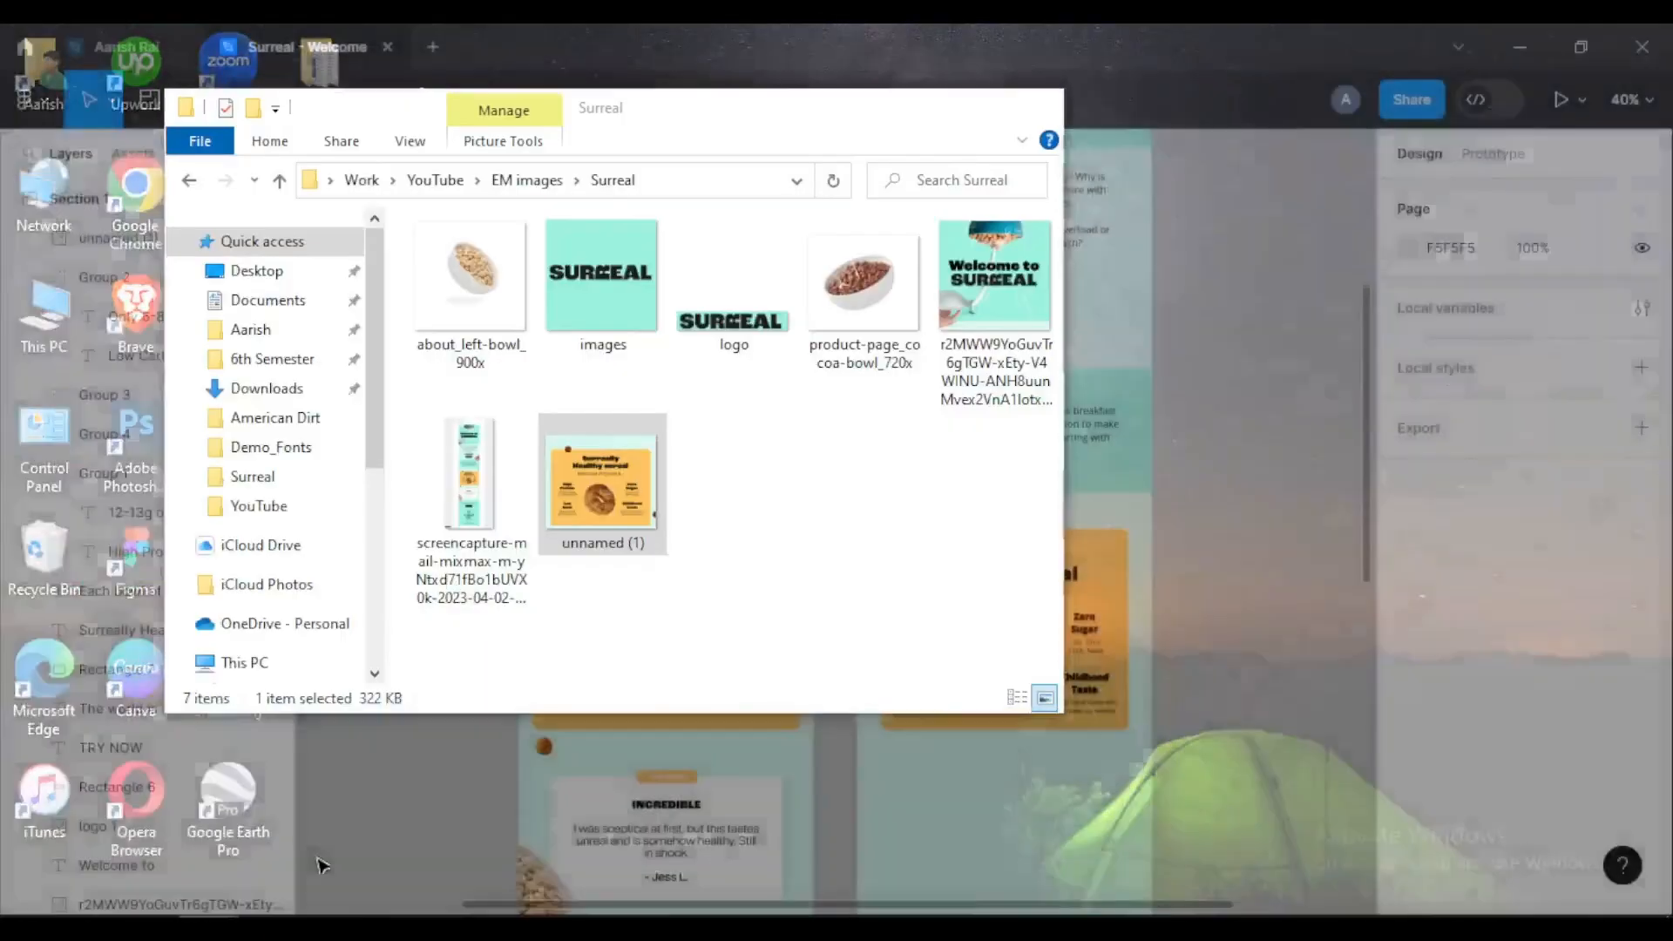
left_click_drag(876, 271, 1032, 463)
left_click(1205, 314)
scroll(1050, 486, "up", 5)
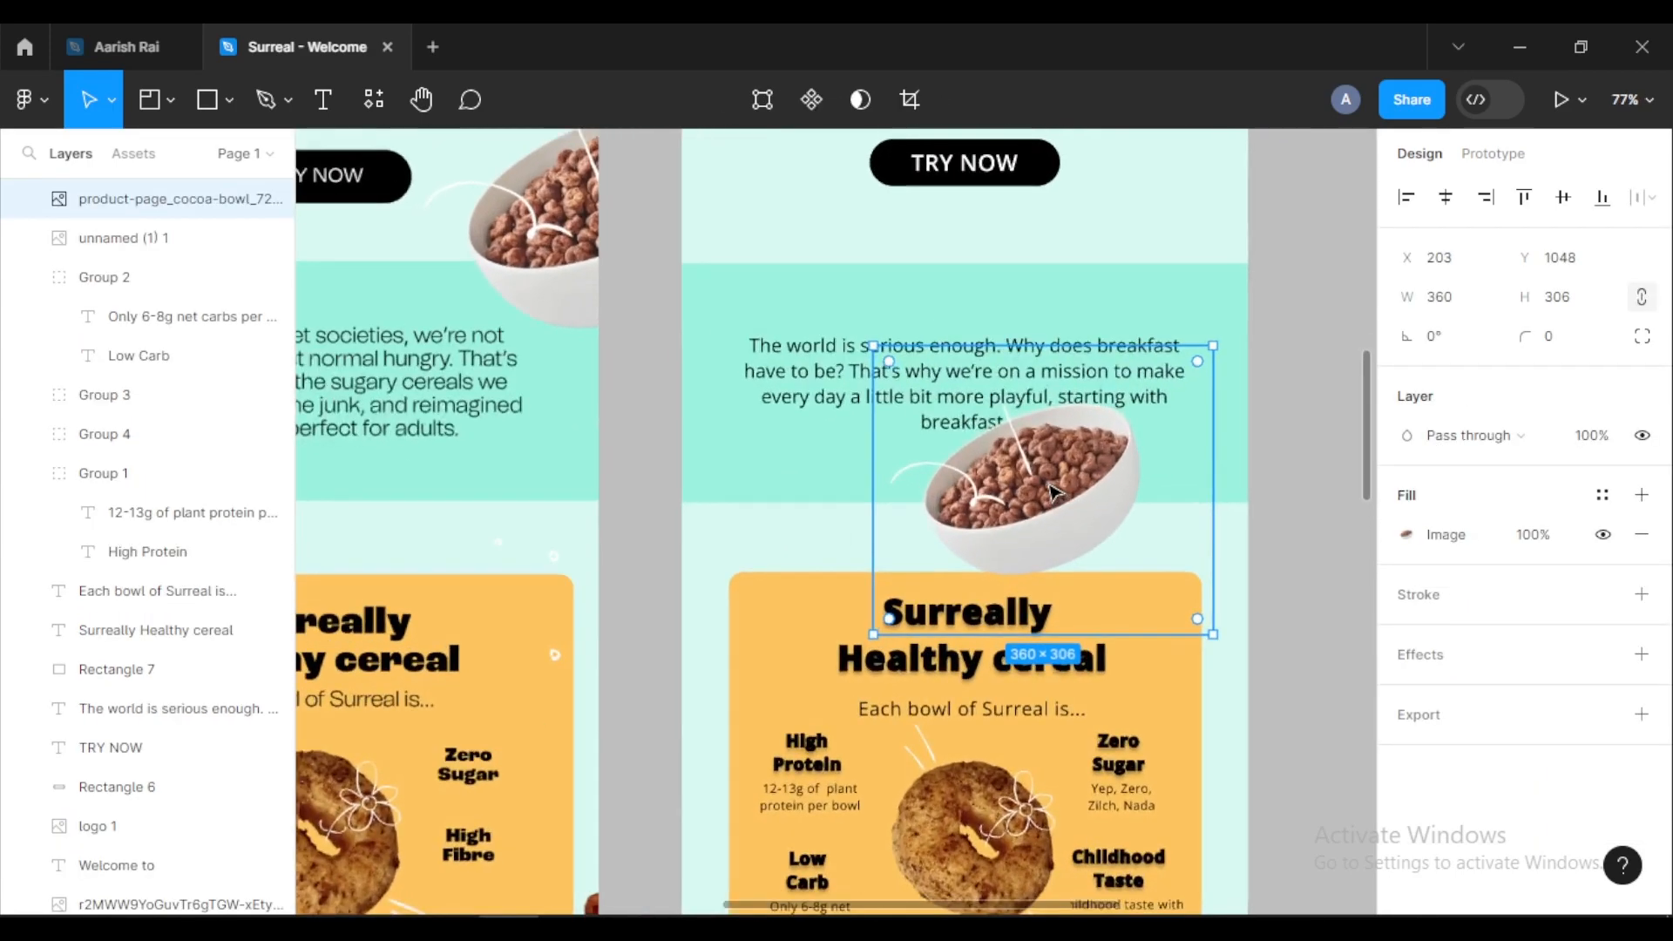
Step: Move the cocoa bowl beside the TRY NOW button and crop it at the email's right edge to about 188 × 306, at X 412, Y 770
scroll(1050, 493, "down", 5)
left_click_drag(1058, 482, 1159, 344)
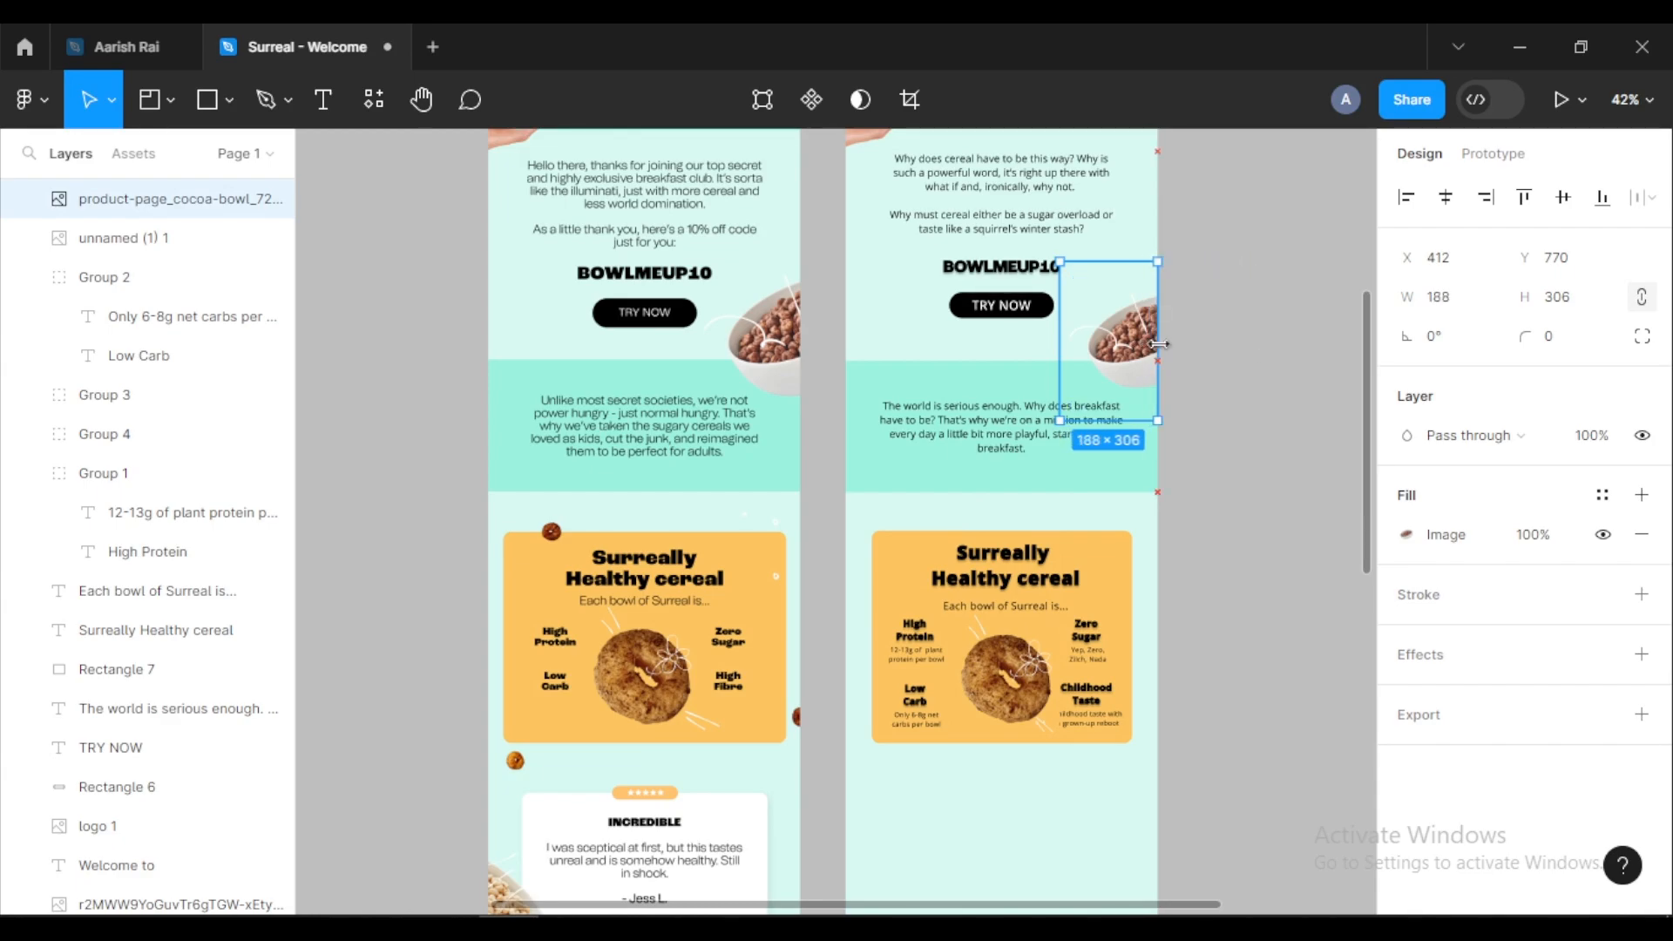
left_click(1246, 359)
scroll(1246, 359, "down", 2)
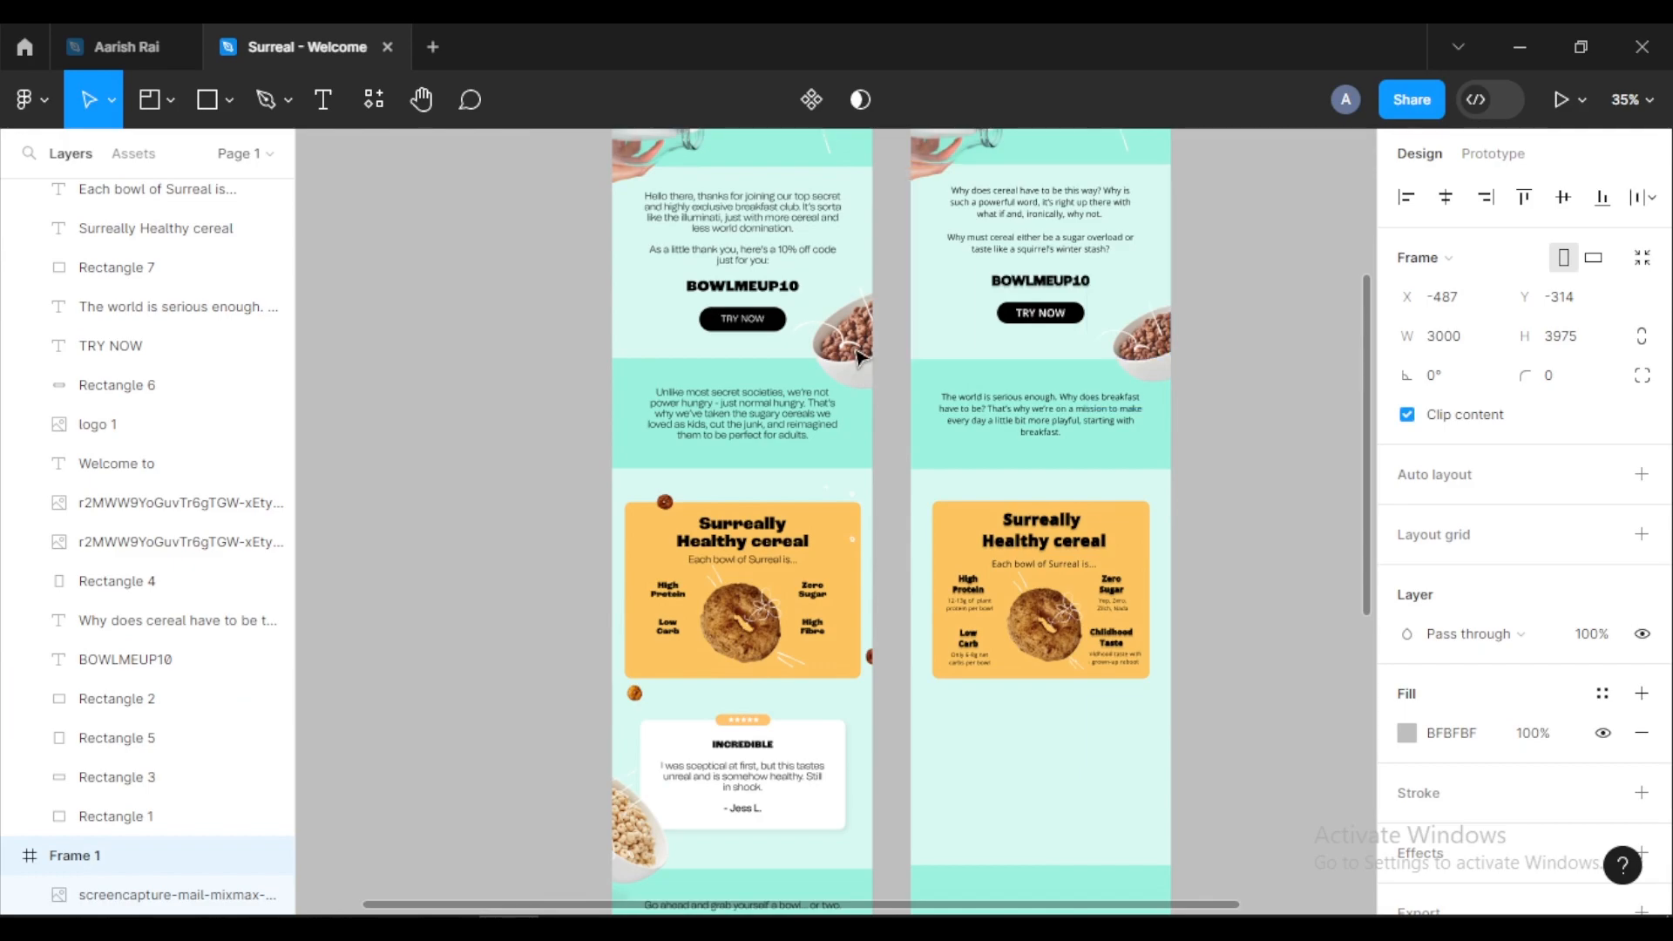
Step: Select the cocoa bowl image and nudge its upper-left corner slightly to match the bowl in the reference
left_click(1130, 344)
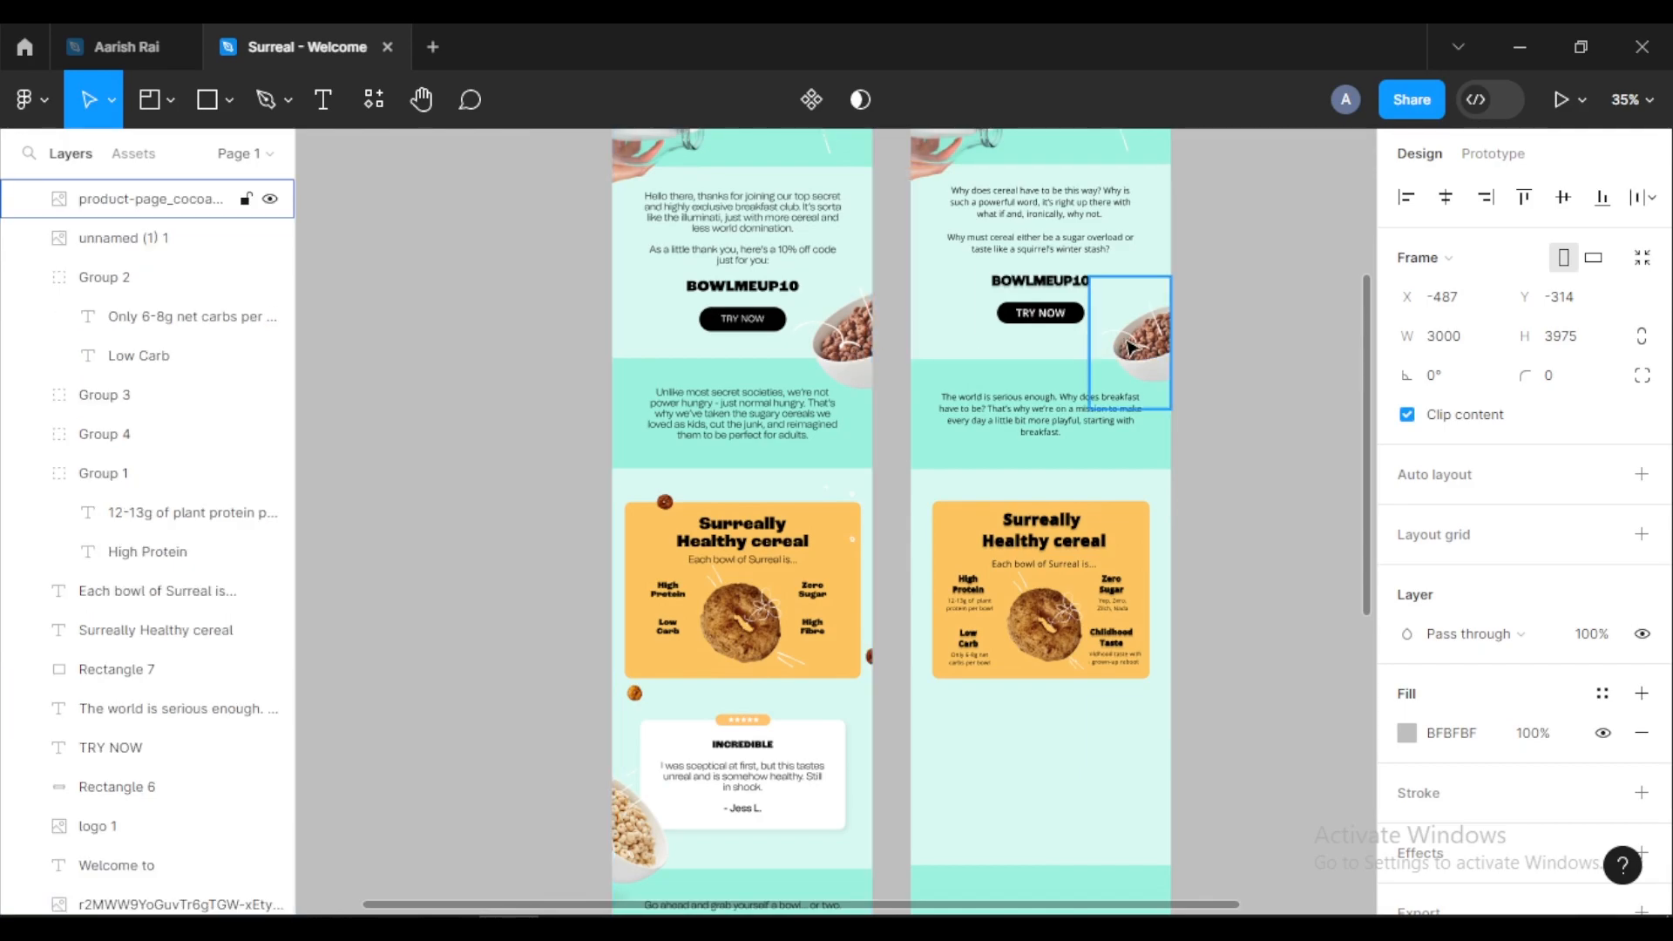
left_click(1244, 359)
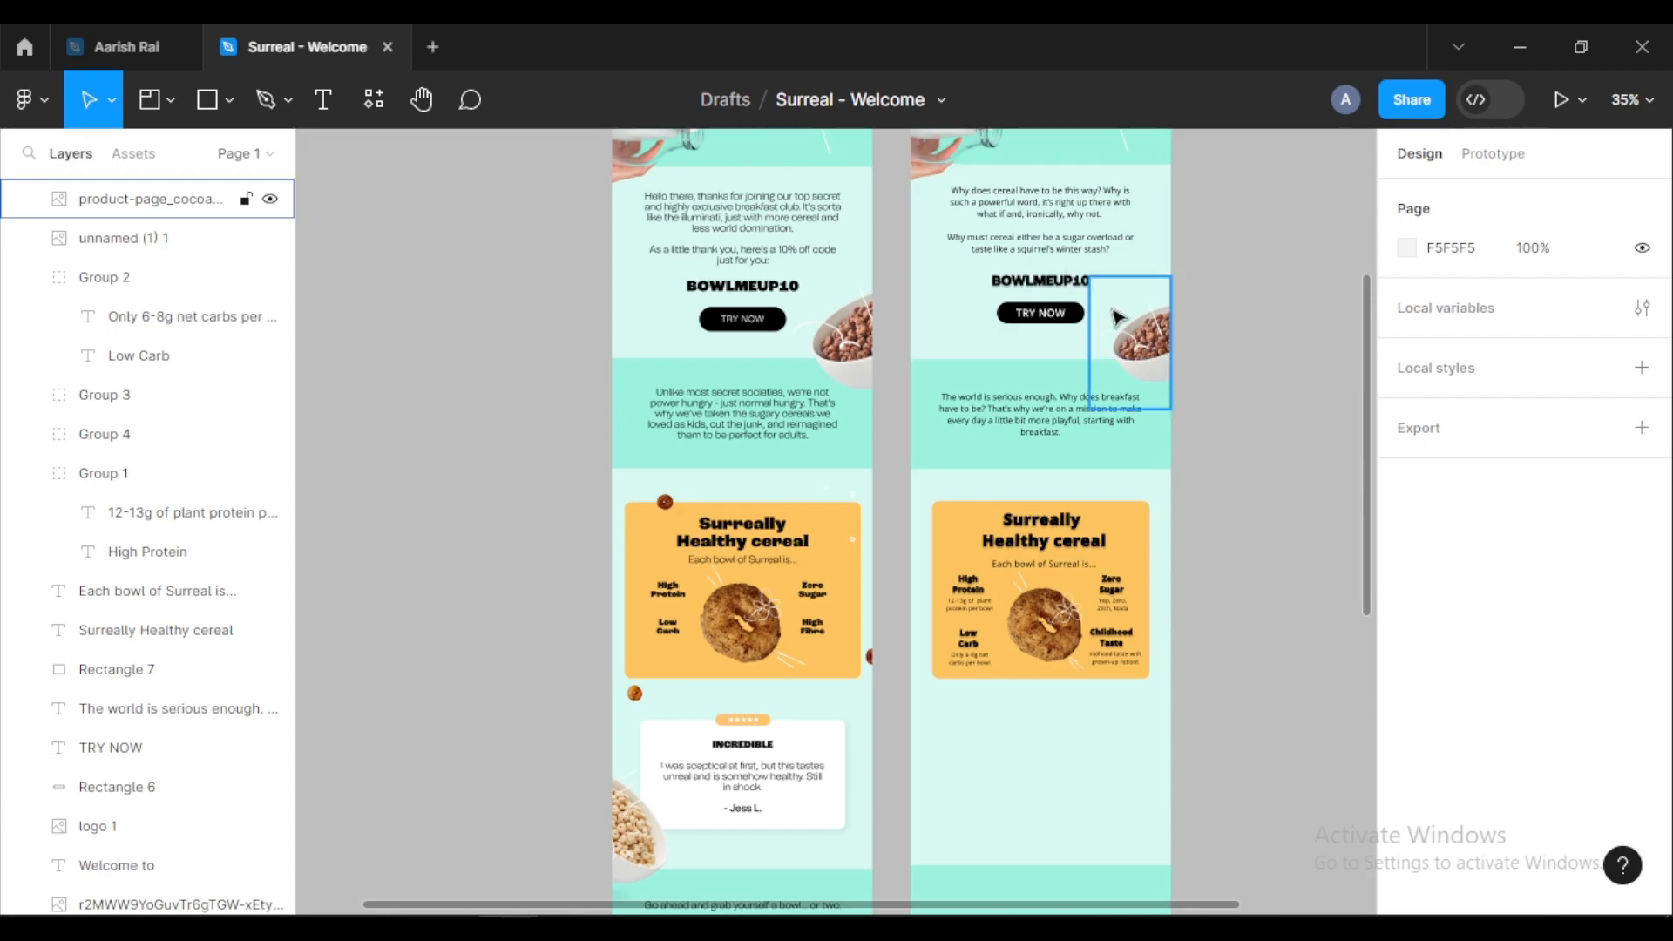
scroll(1199, 389, "up", 3)
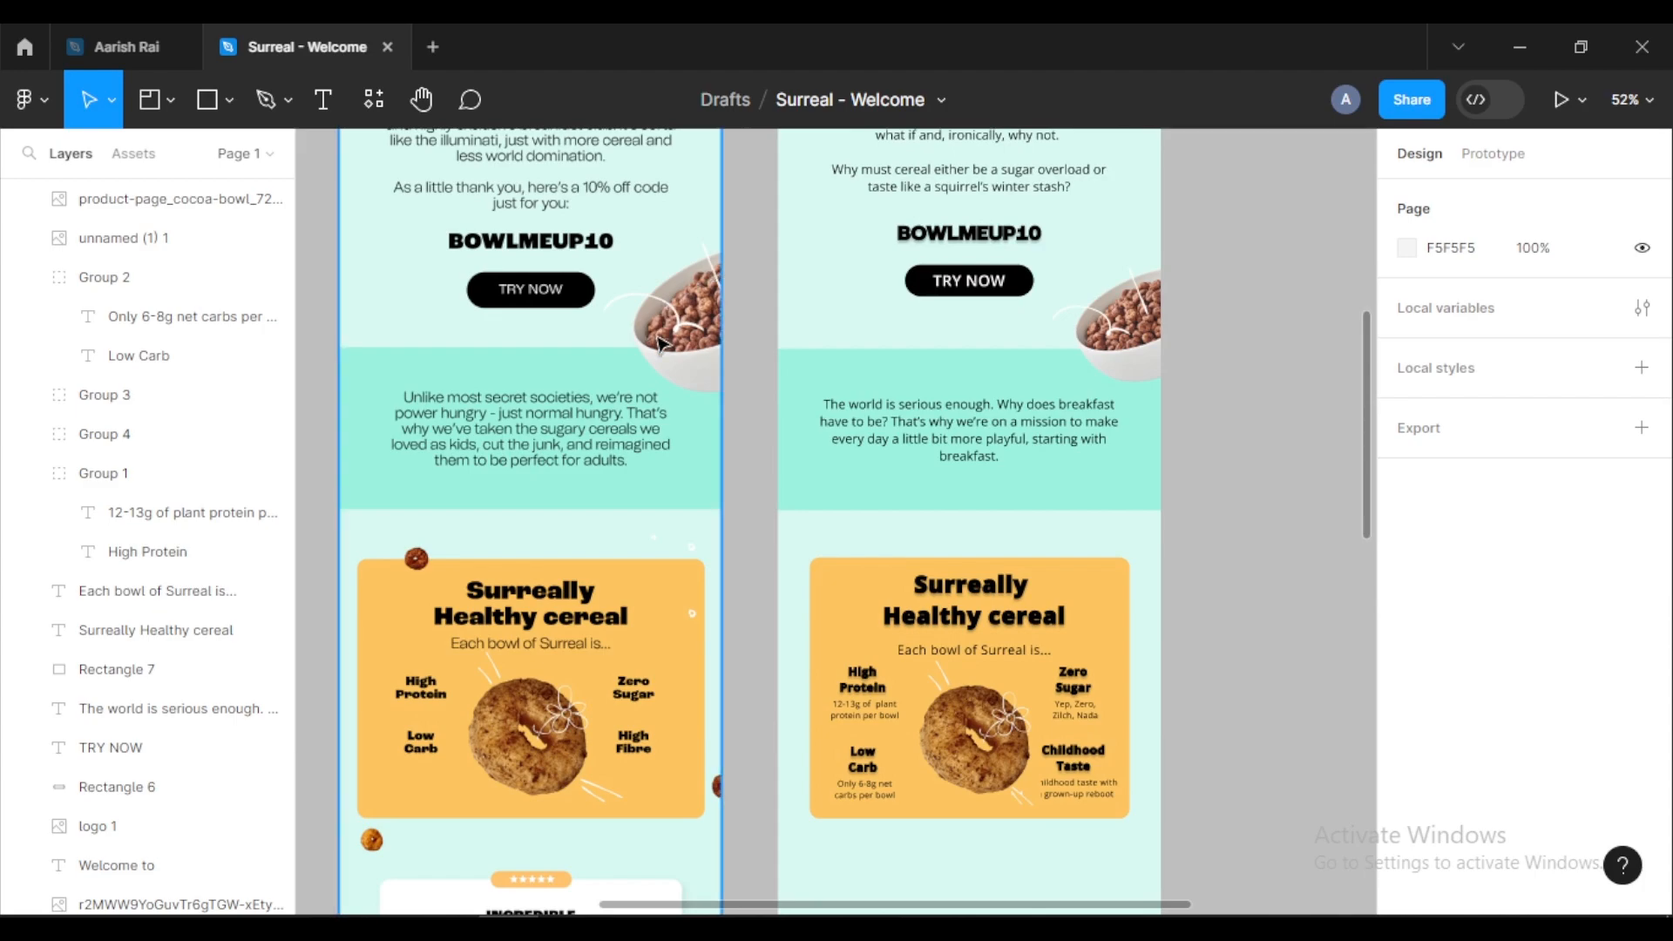
left_click(1071, 281)
mouse_move(1034, 225)
left_mouse_down()
mouse_move(1043, 237)
mouse_move(1031, 214)
left_mouse_up()
left_click(1274, 376)
Step: Draw the testimonial card as a rectangle about 416 × 179 below the orange card, at about X 84, Y 1799
scroll(1237, 378, "down", 5)
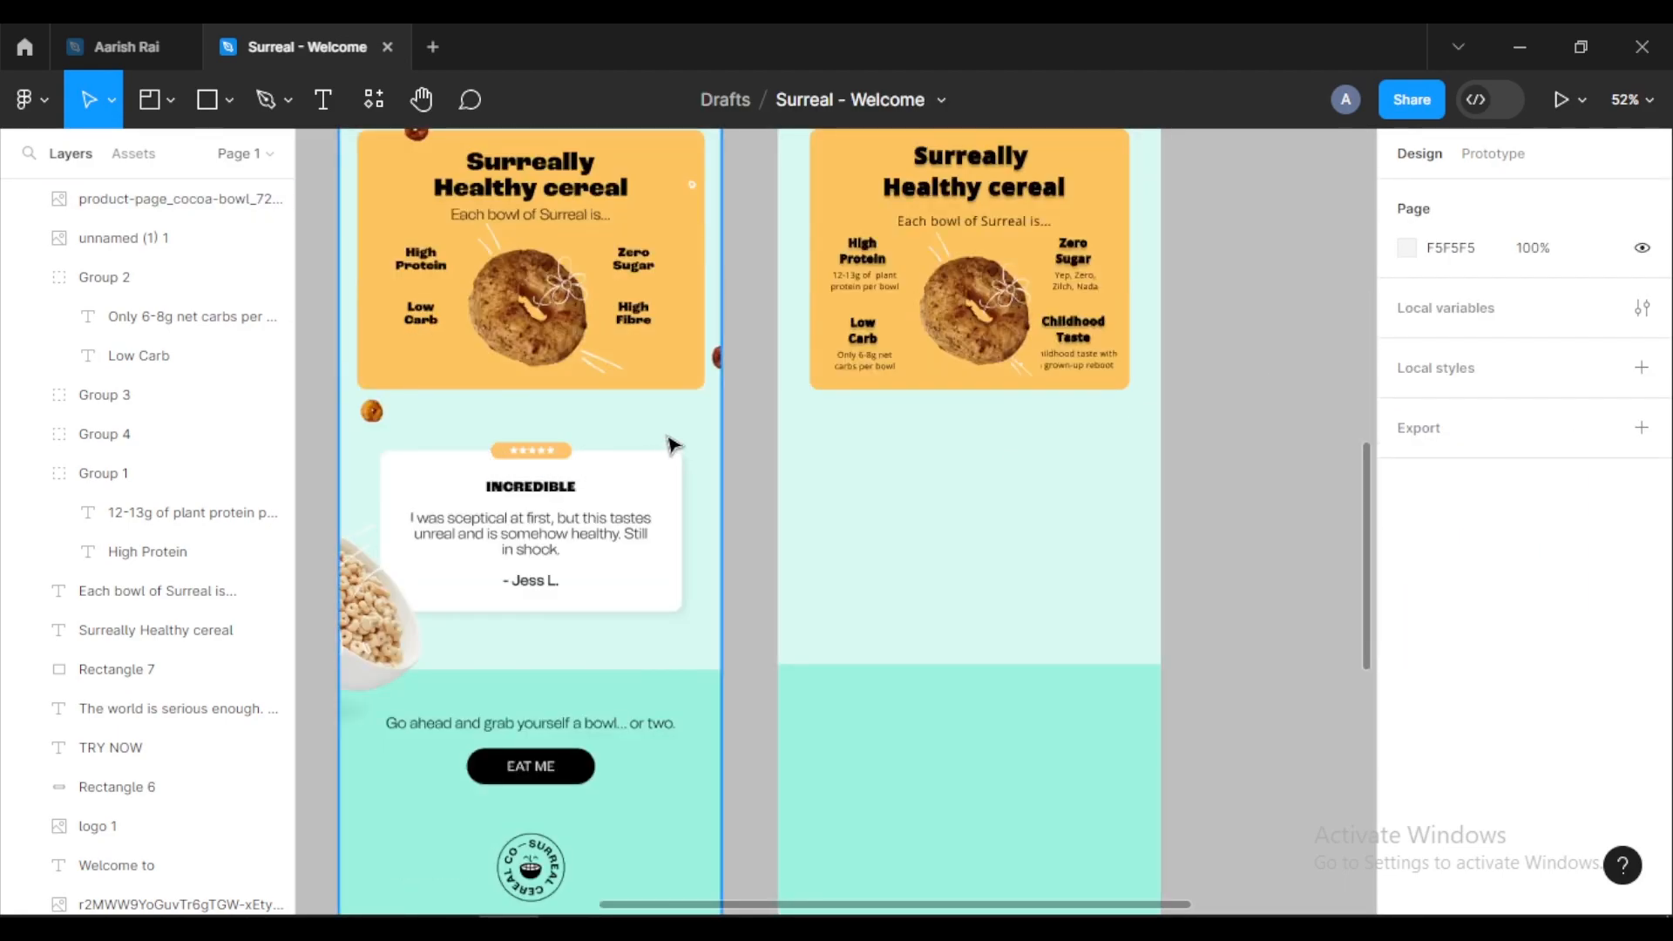
scroll(649, 444, "up", 1)
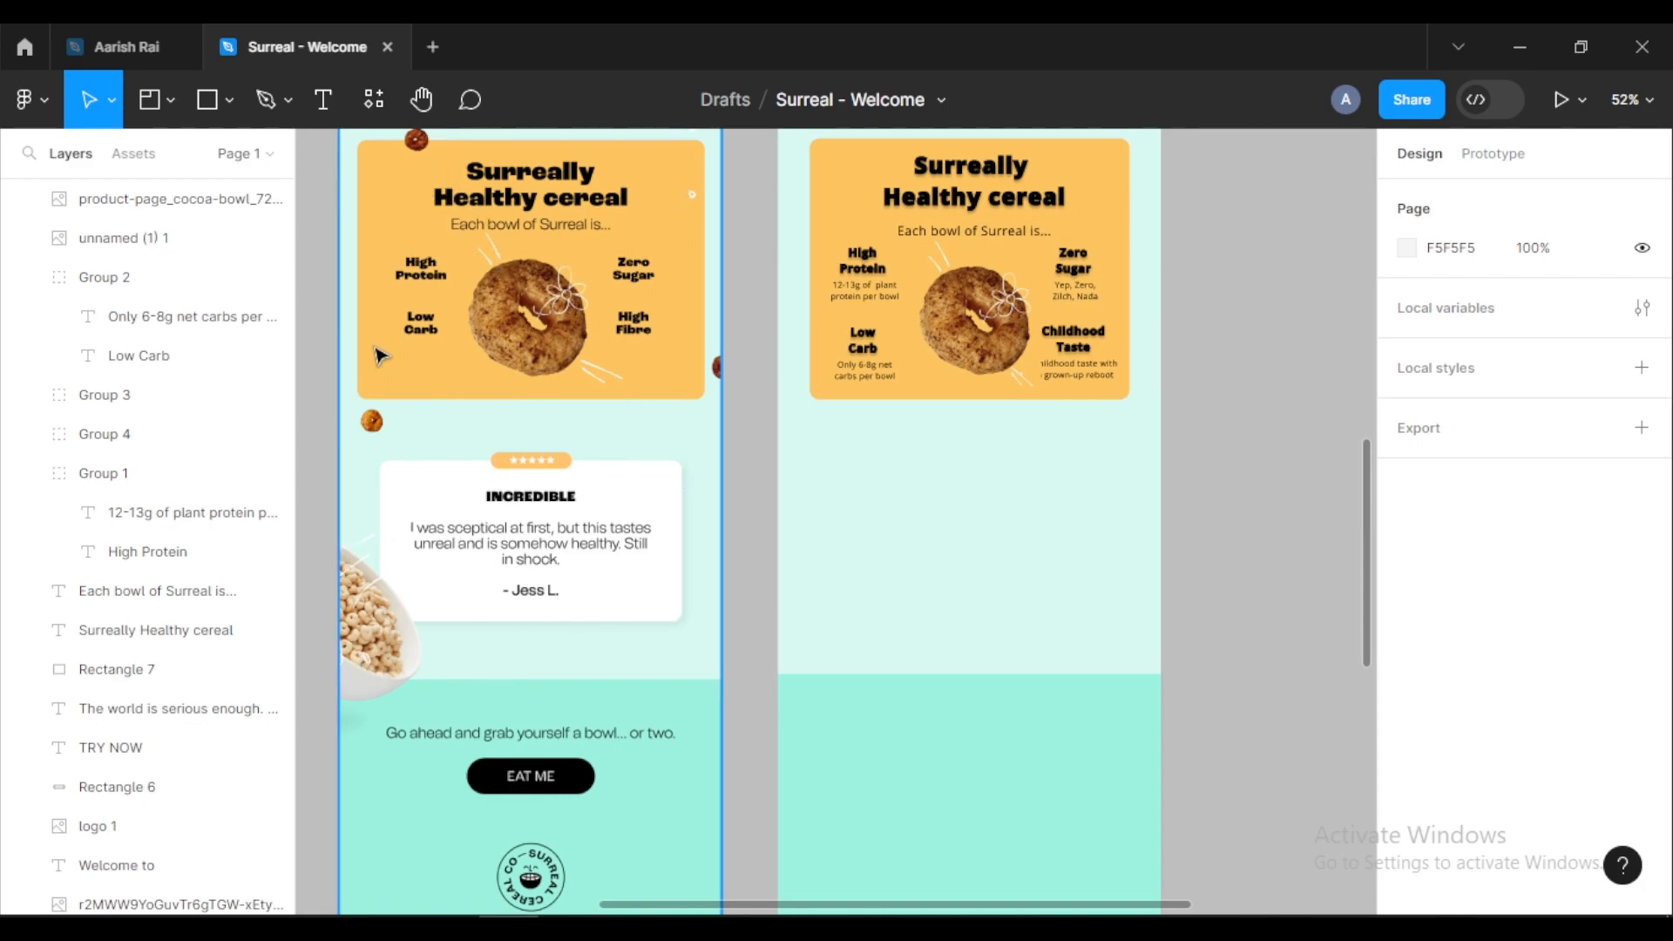
left_click(223, 87)
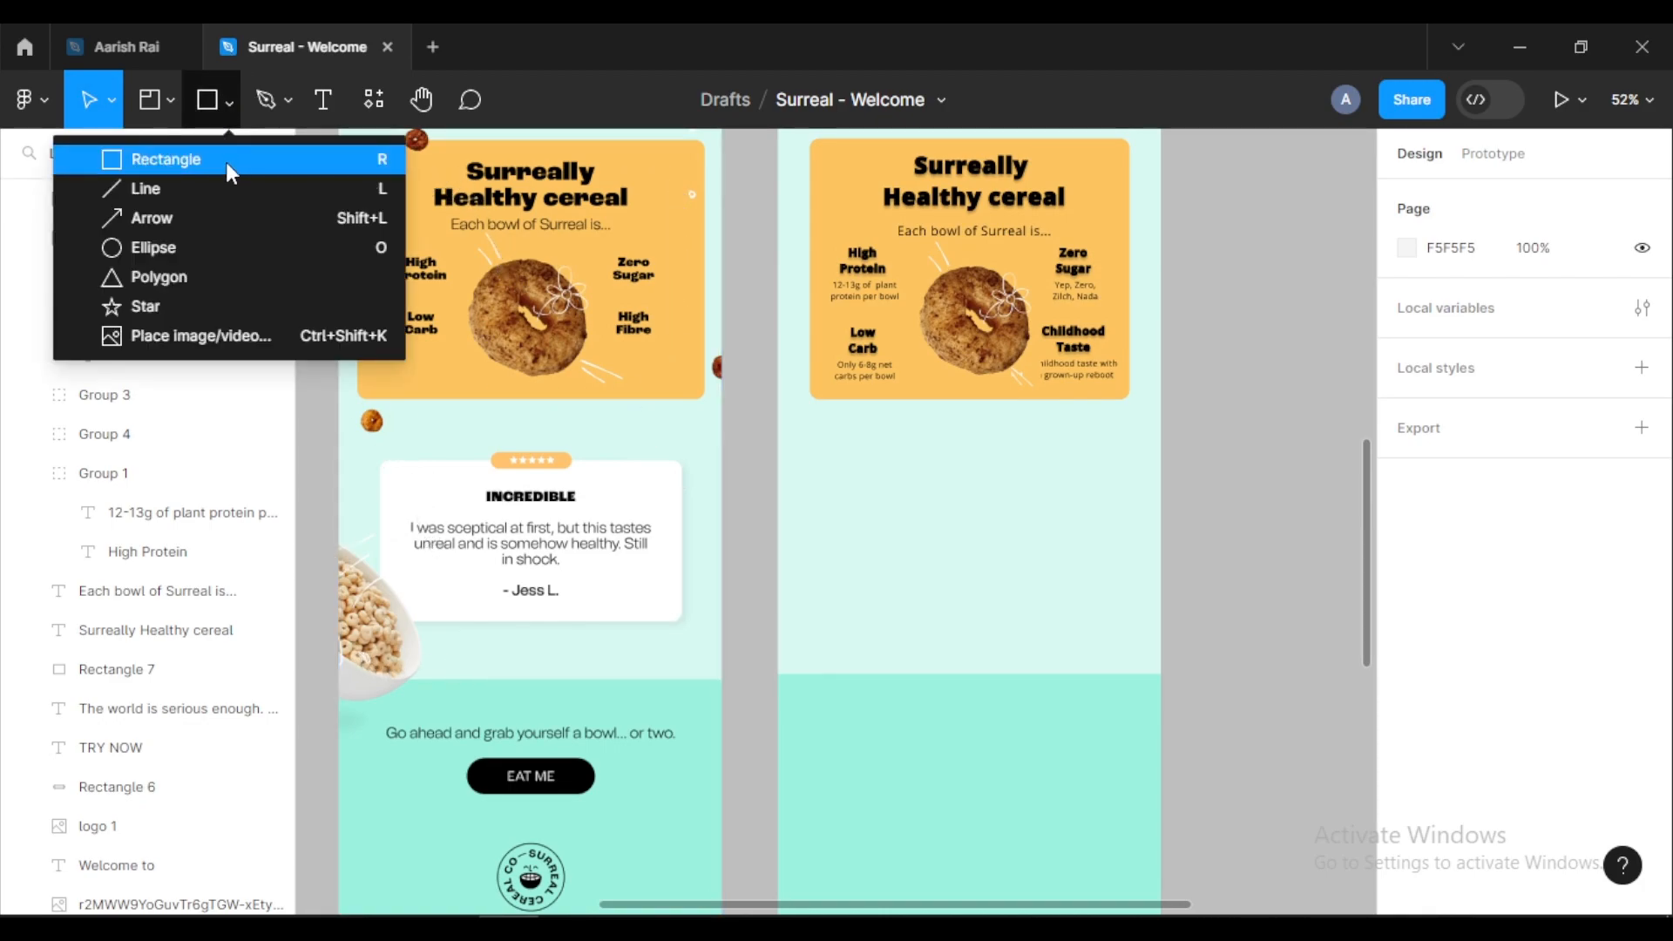
key("r")
mouse_move(831, 466)
left_mouse_down()
mouse_move(1091, 554)
mouse_move(1097, 579)
left_mouse_up()
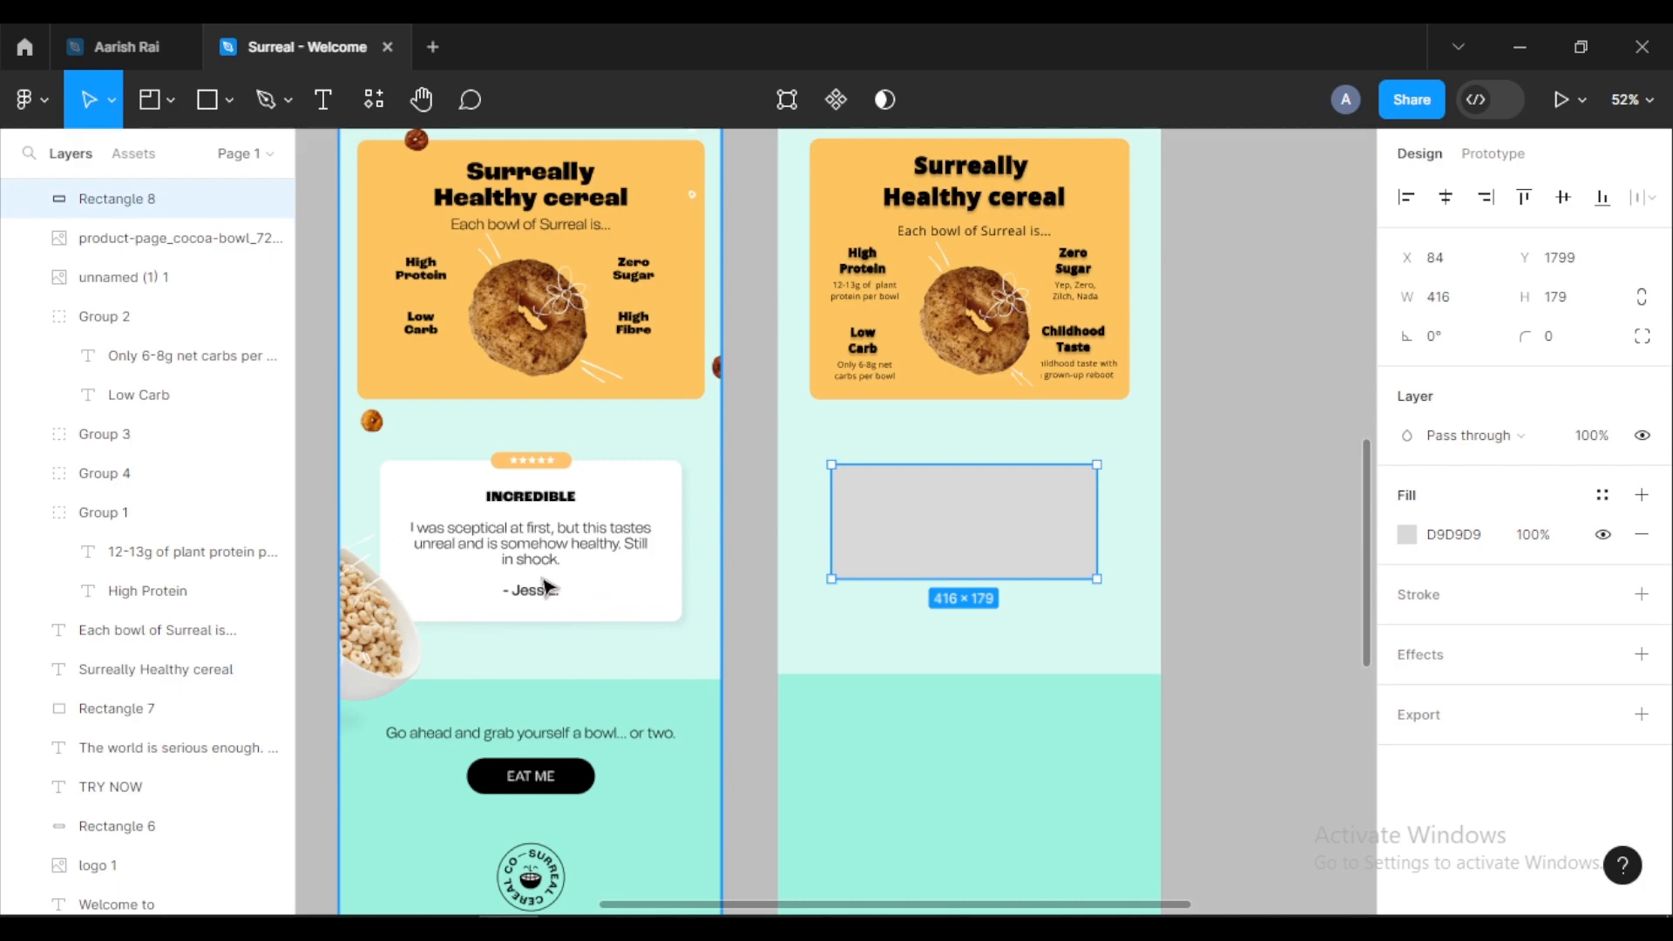
Step: Check the text settings of the testimonial heading, quote and author line, and glance at the copy document in Word
scroll(515, 504, "up", 3)
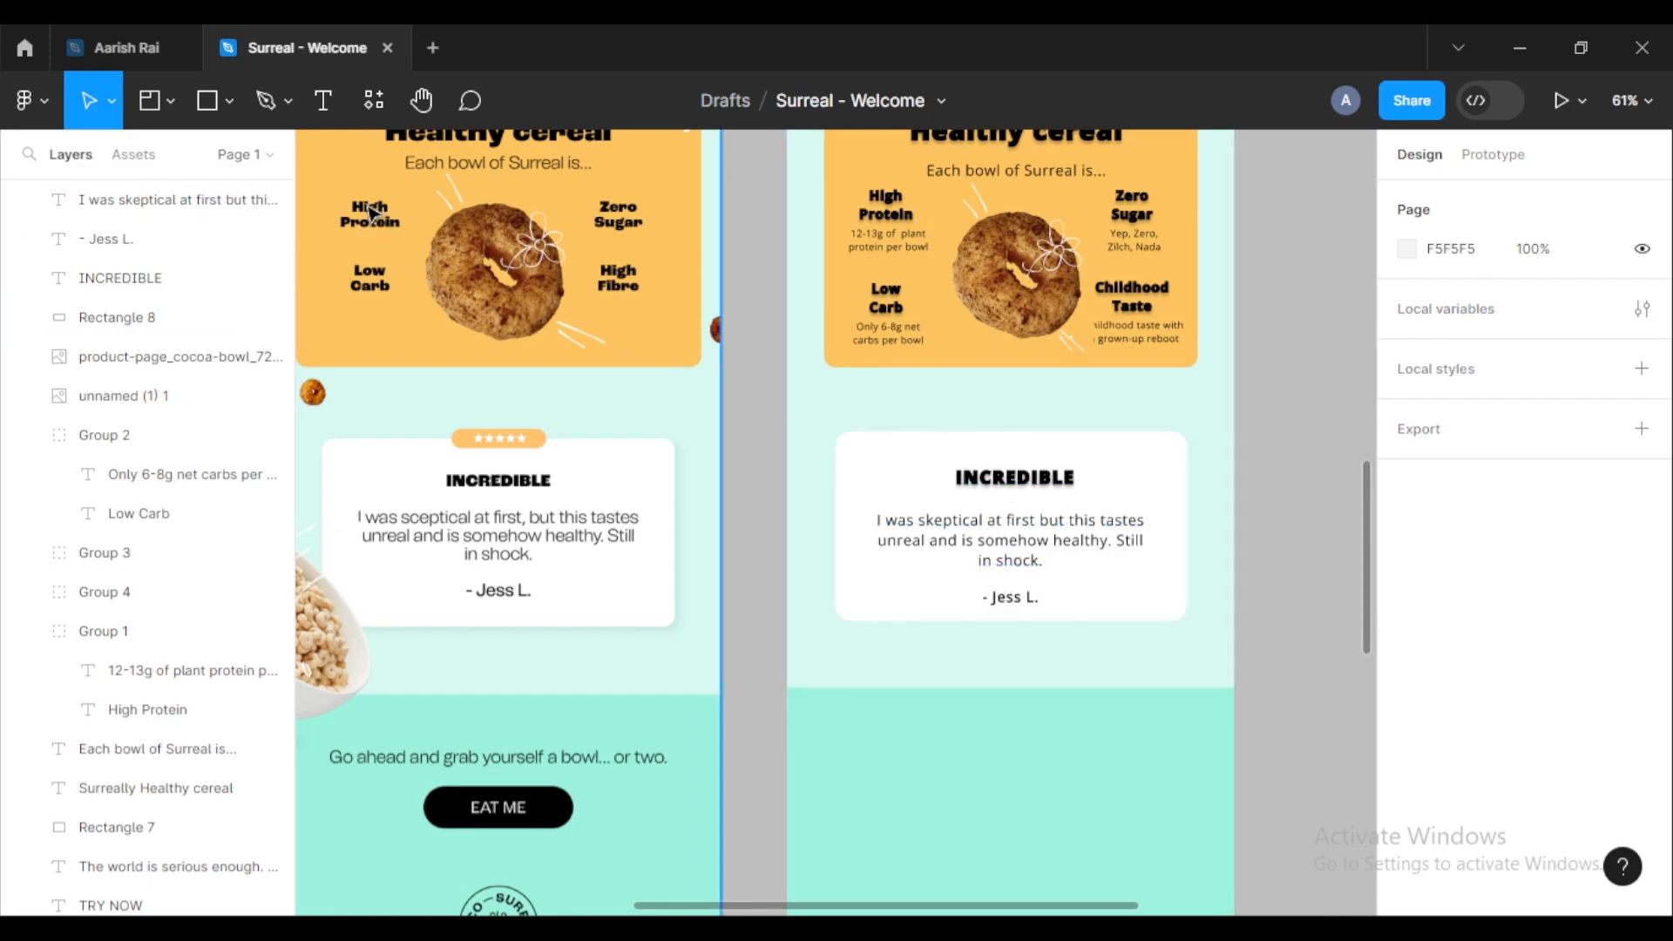
left_click(1021, 479)
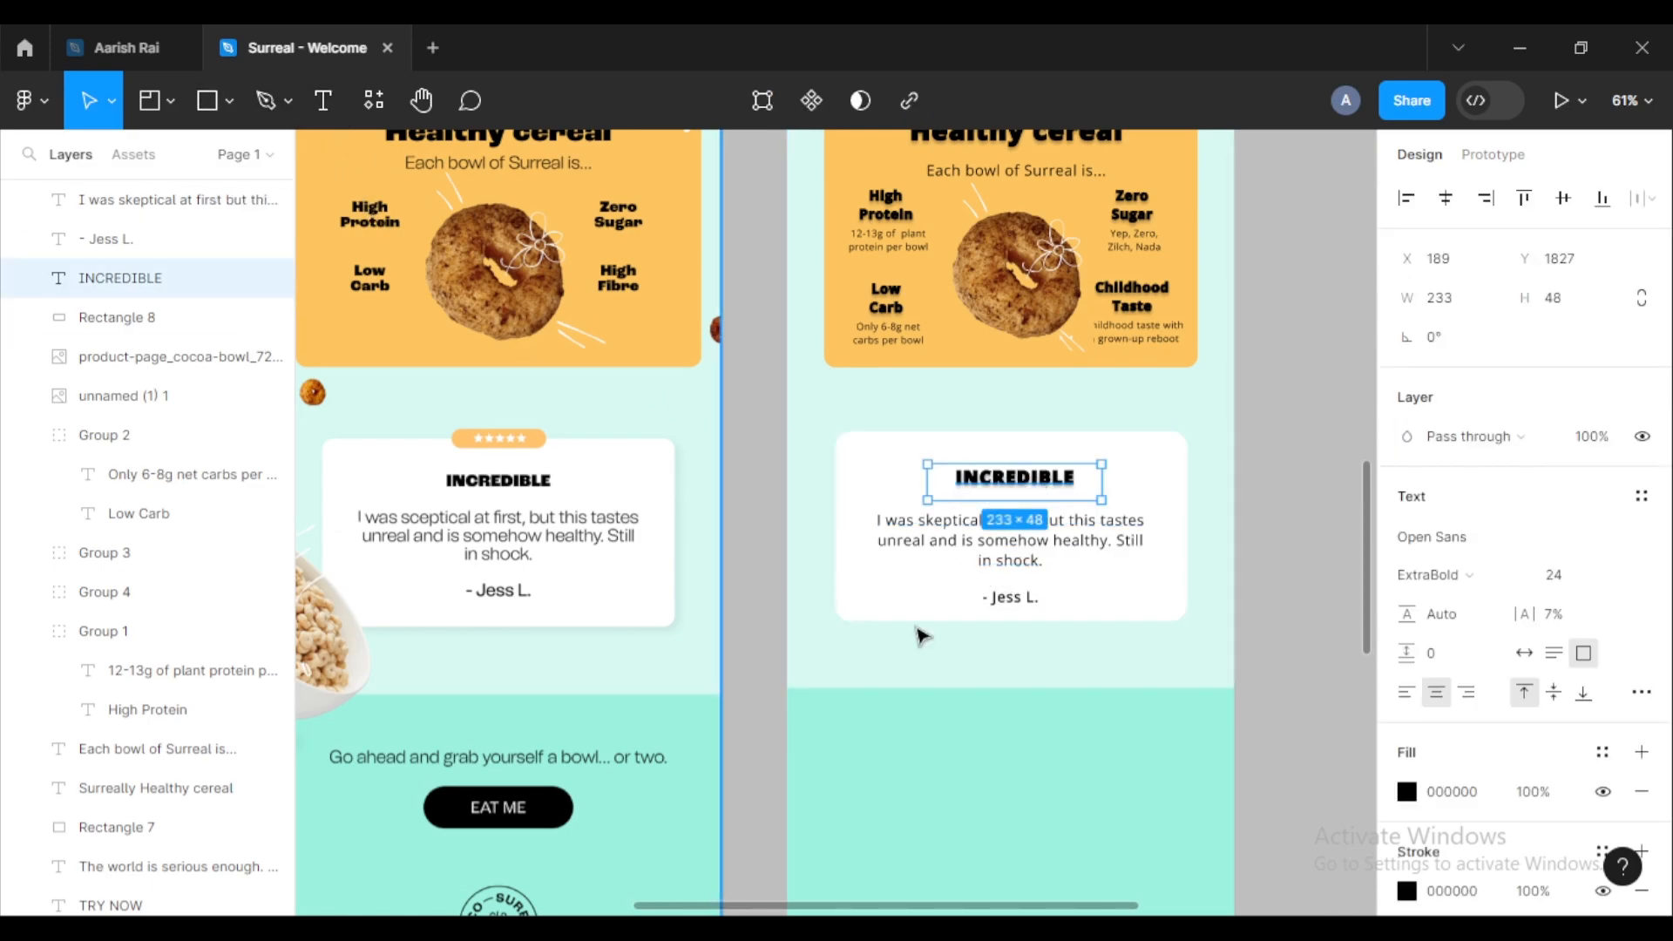
left_click(938, 538)
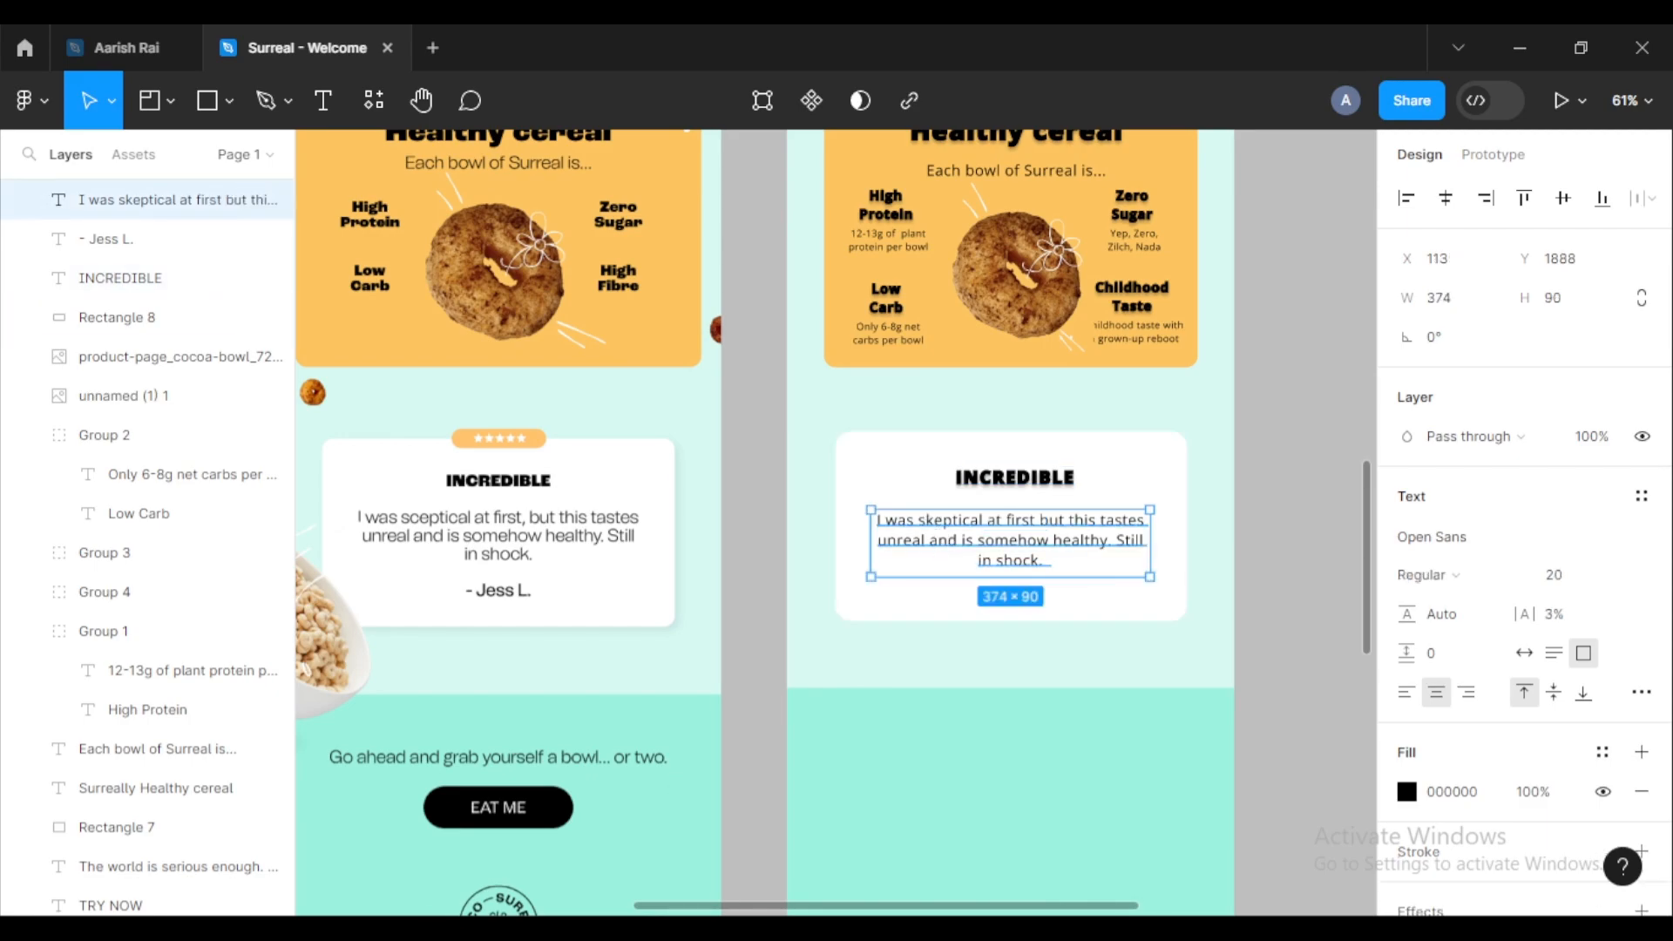
left_click(377, 931)
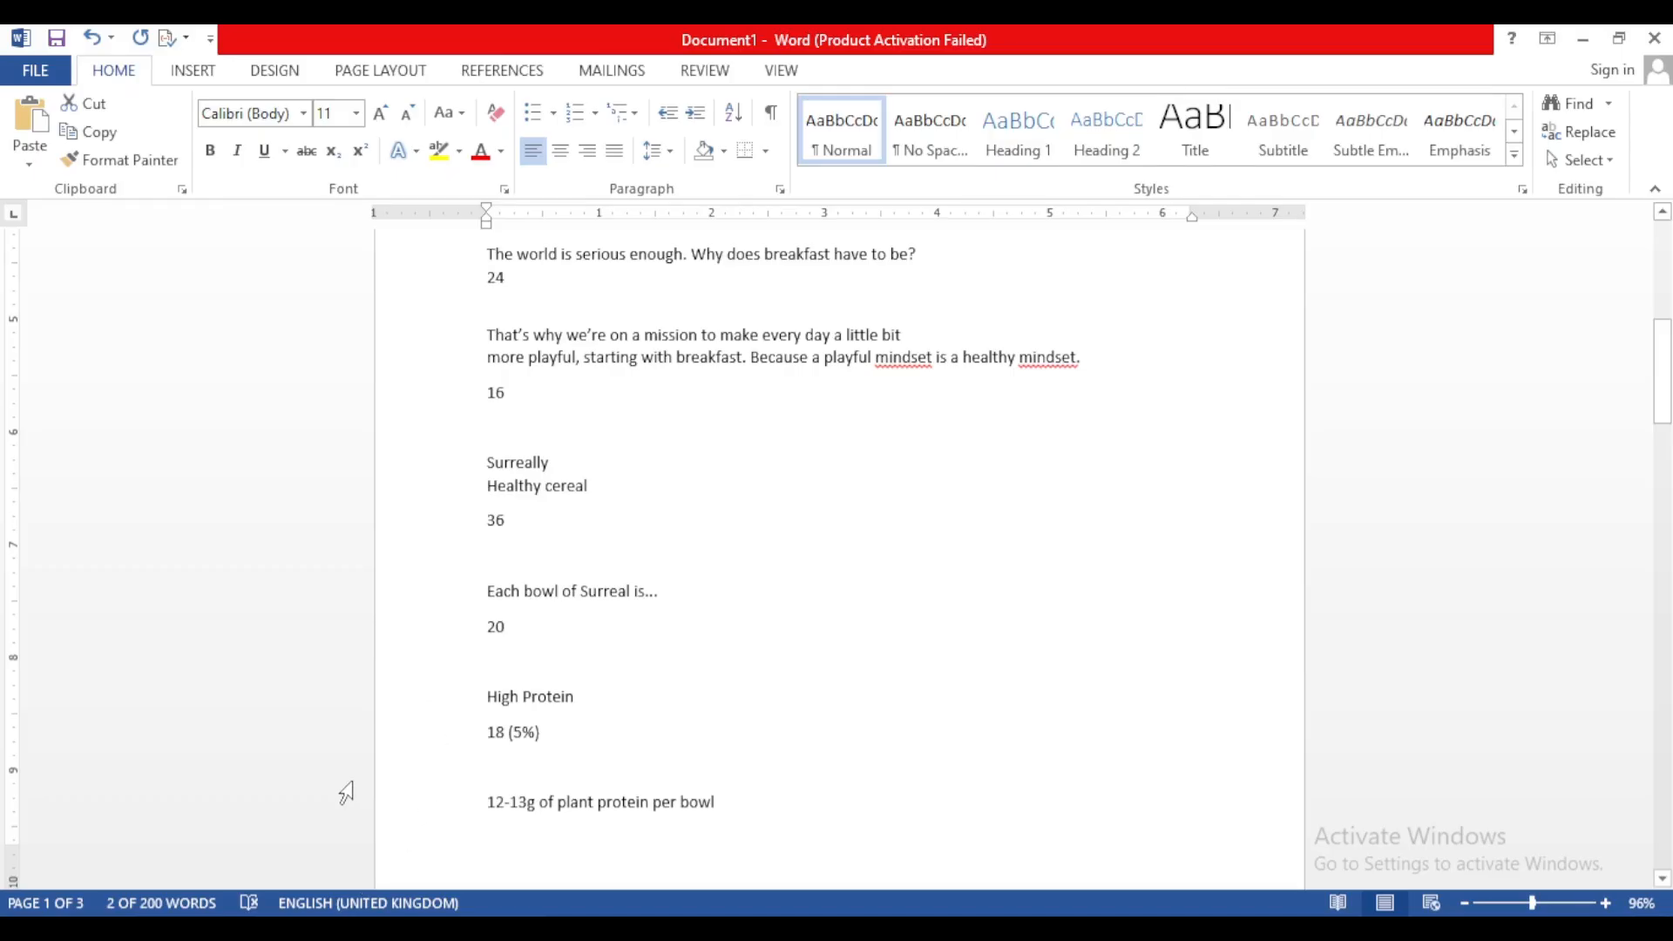
key("alt+Tab")
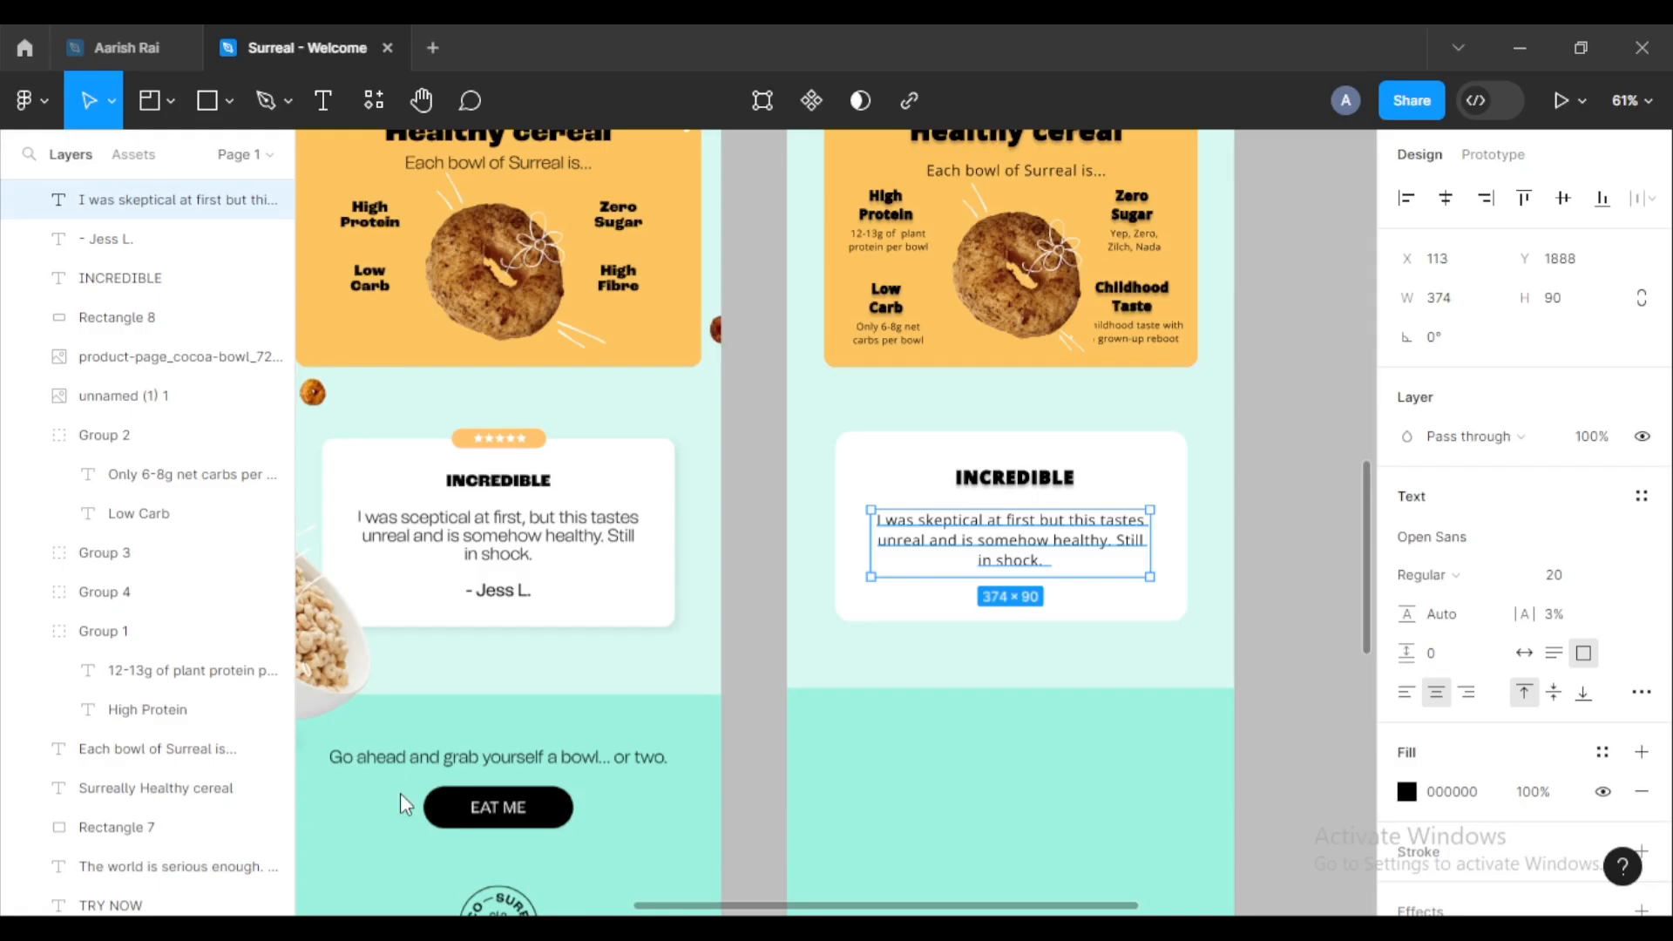
left_click(1032, 673)
left_click(1000, 598)
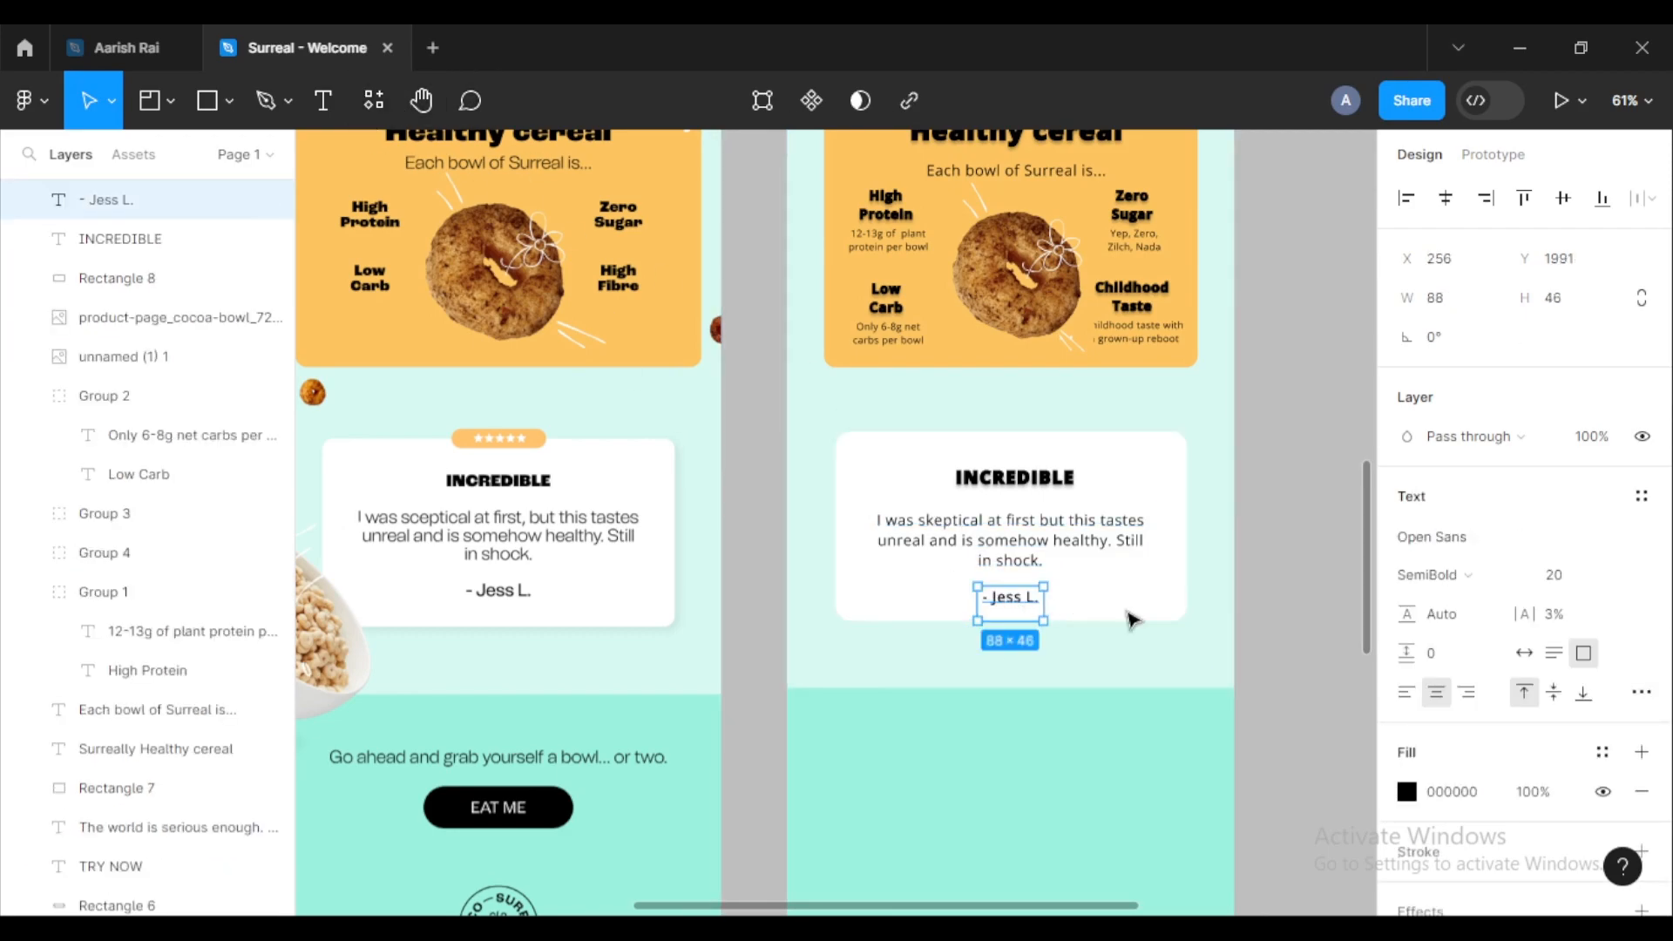
left_click(1266, 554)
Step: Examine the font, weight, size and letter spacing of the INCREDIBLE heading, the quote and the author line again
scroll(1100, 527, "up", 3)
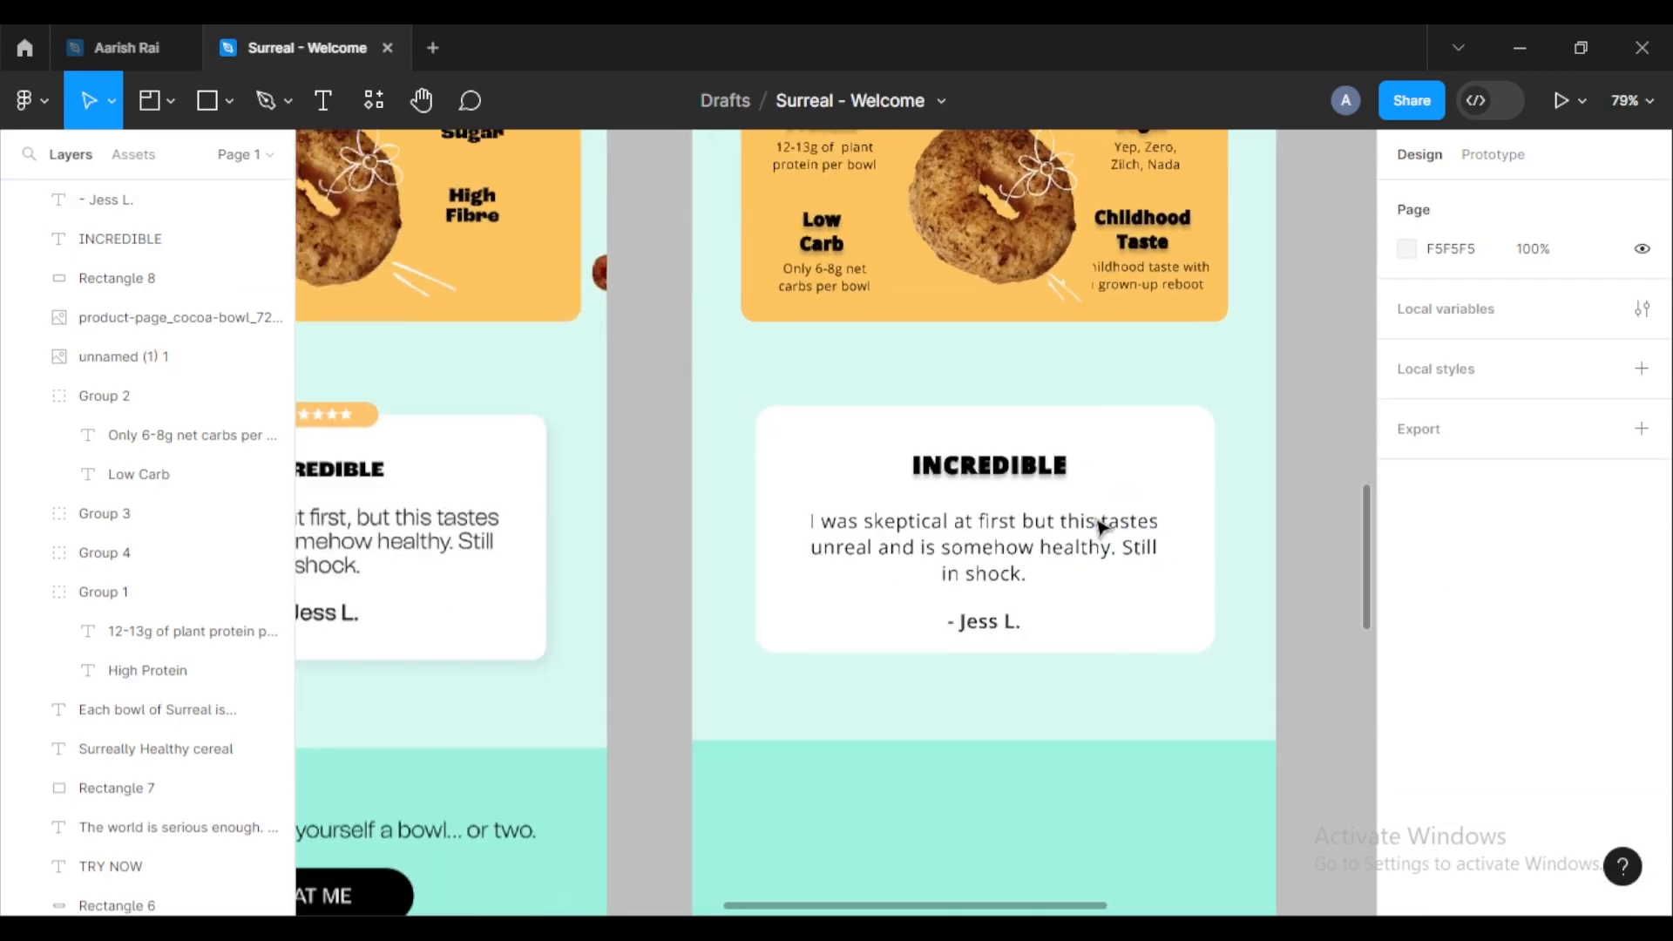
left_click(973, 471)
double_click(973, 470)
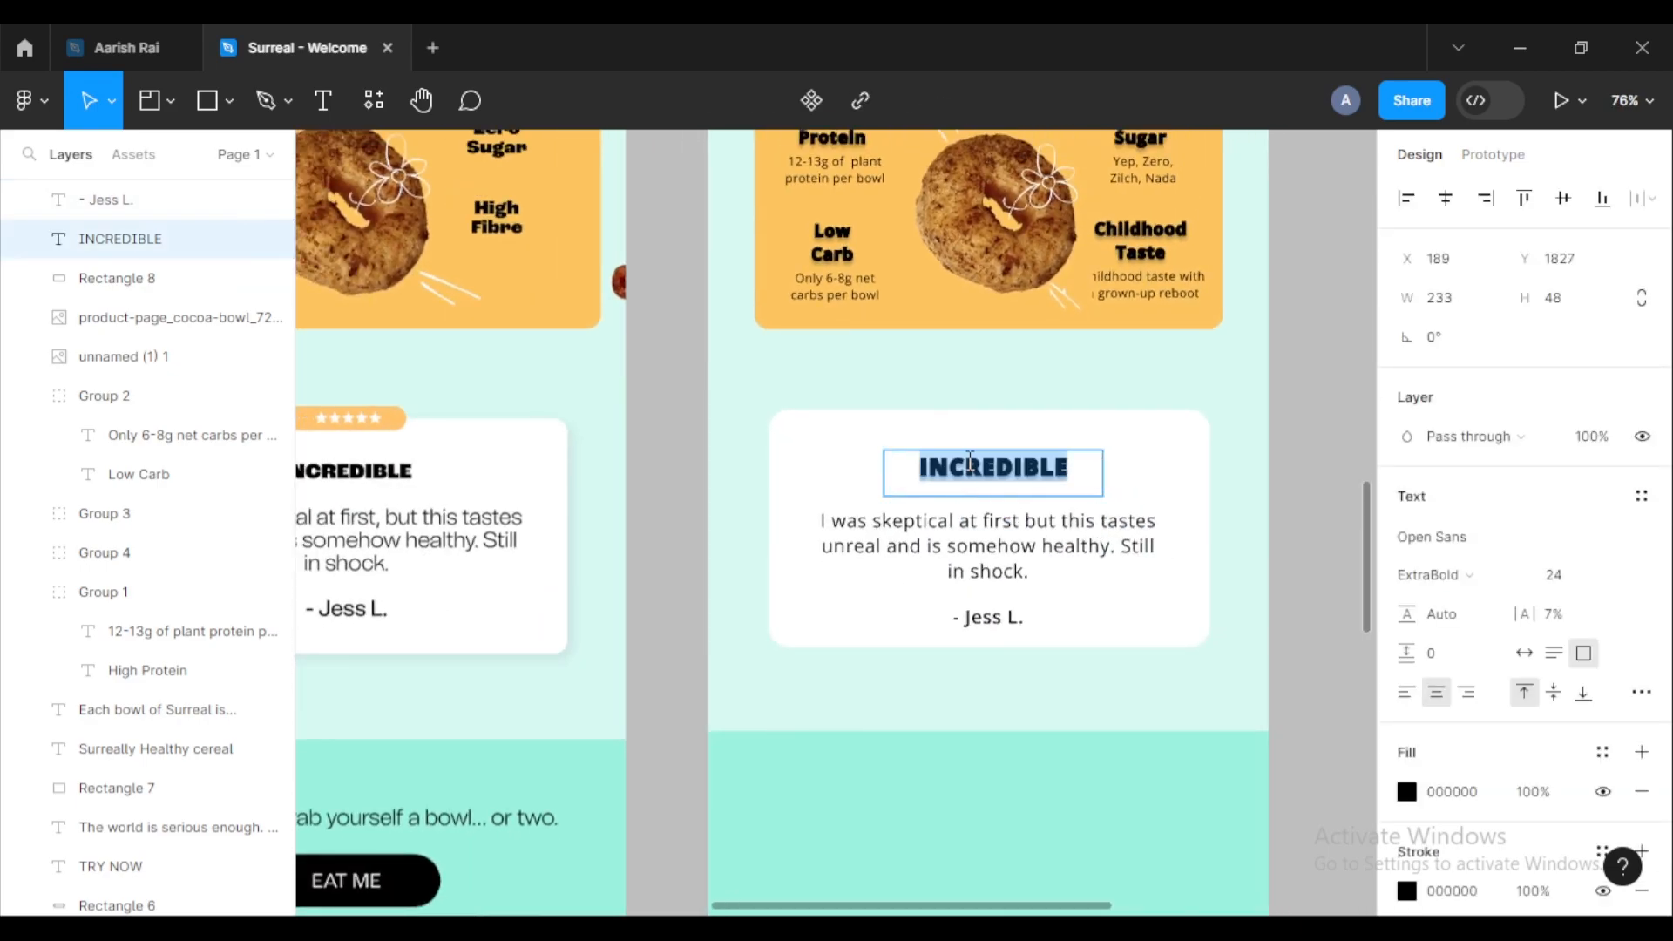
double_click(1064, 544)
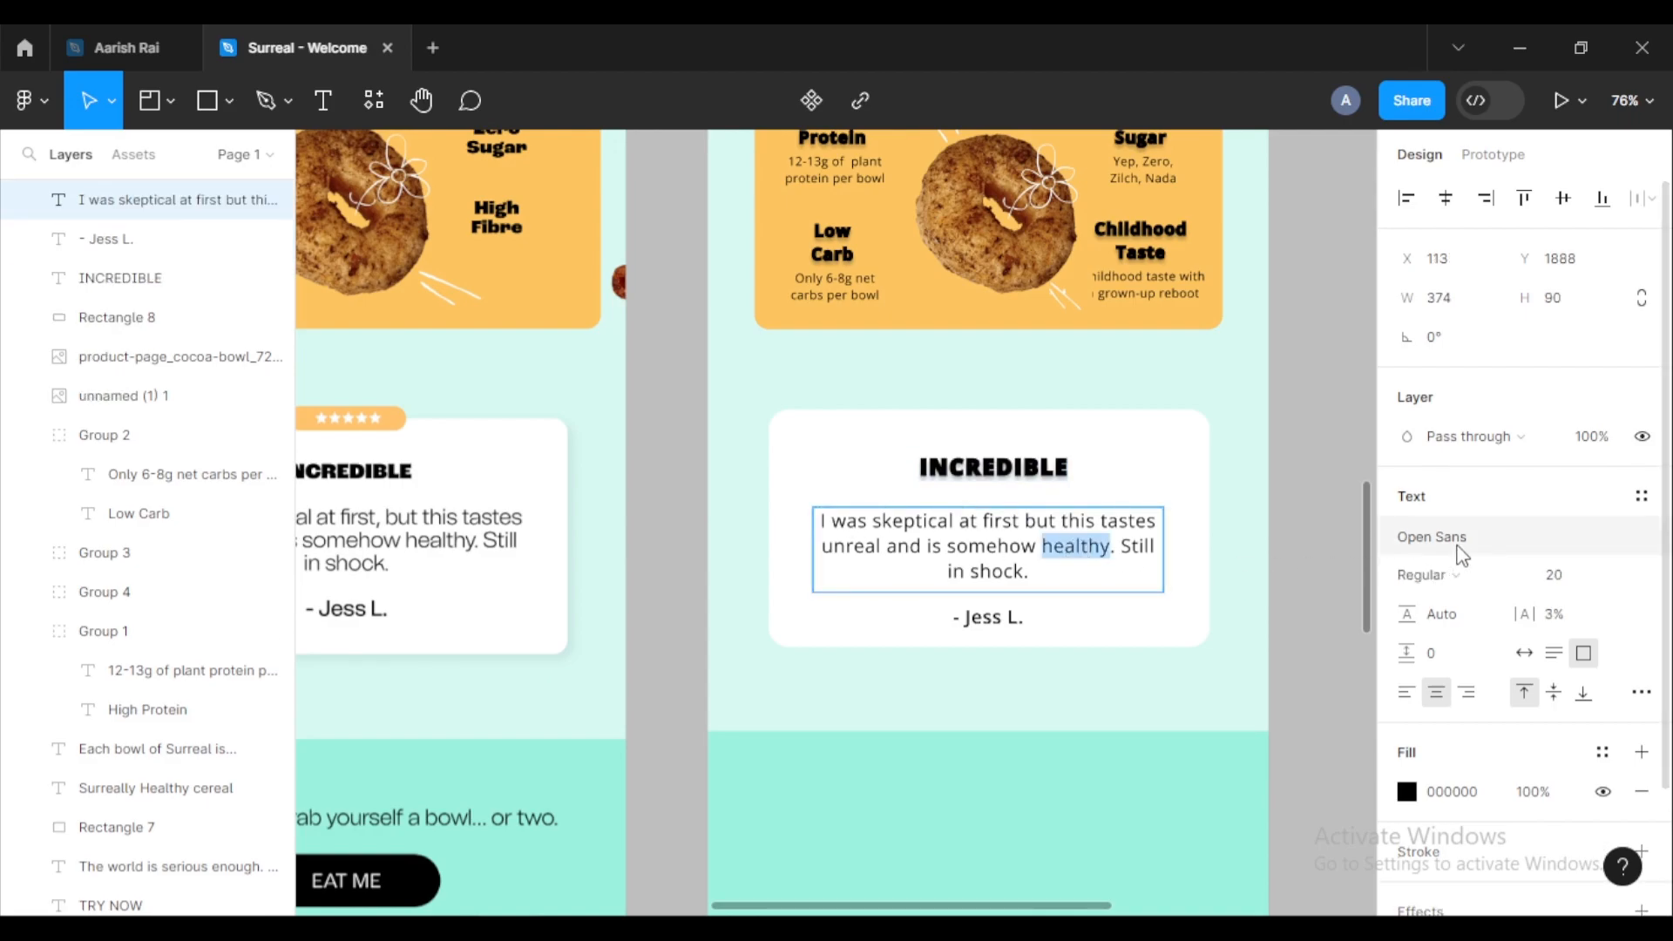
double_click(965, 625)
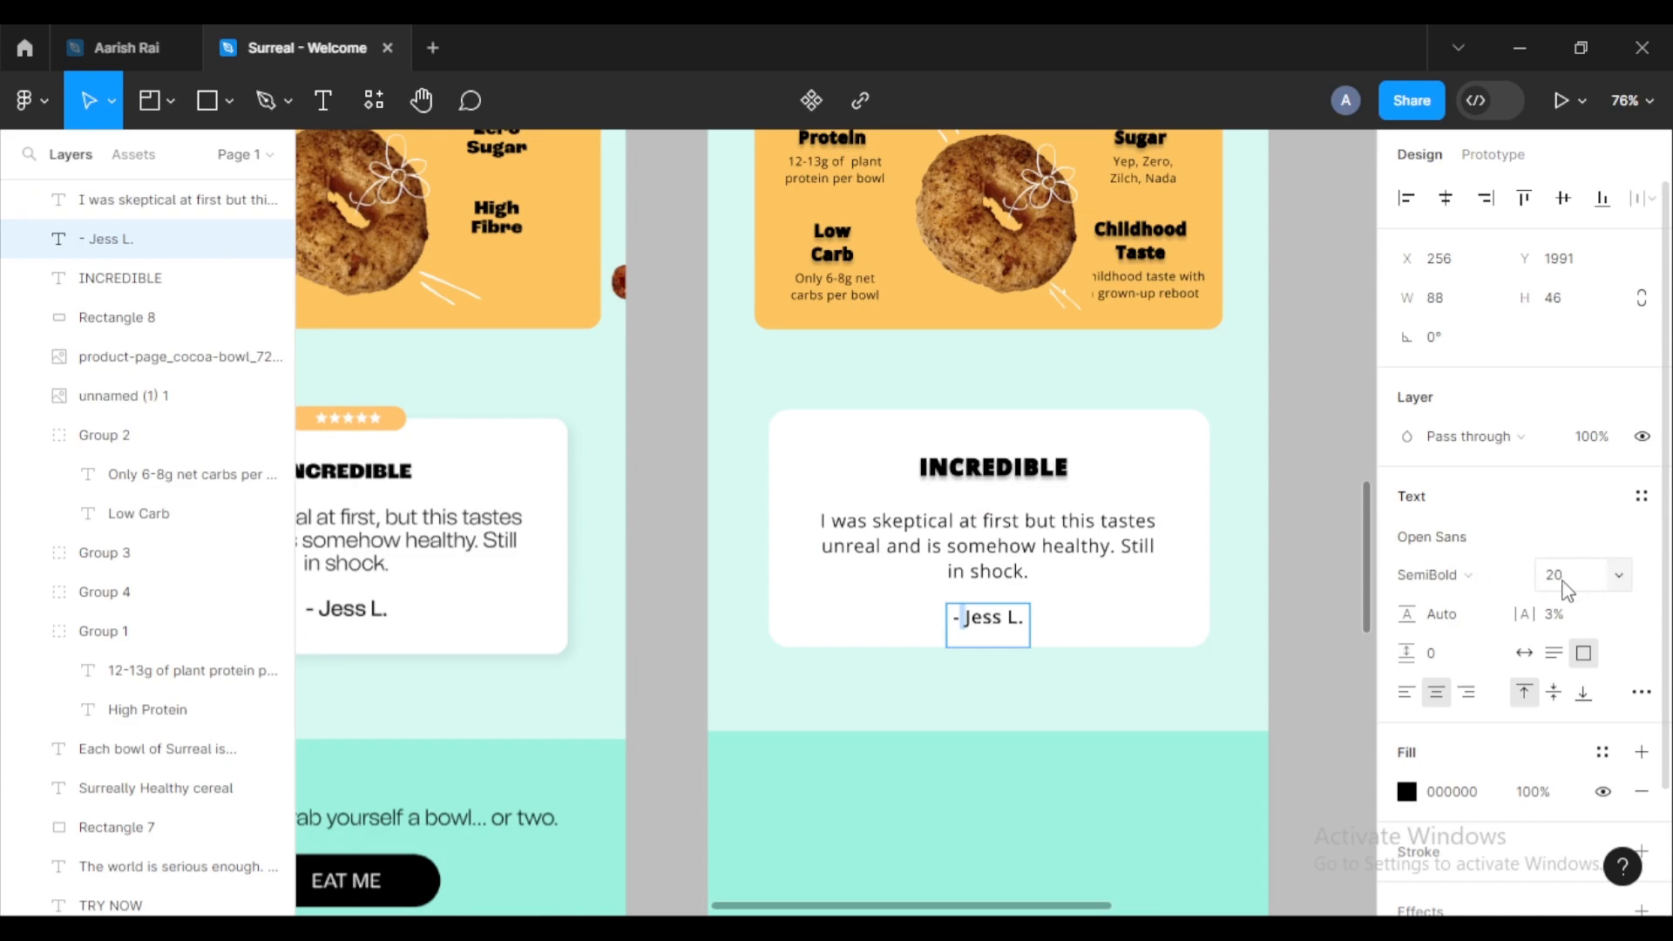
key("Escape")
key("Tab")
key("Return")
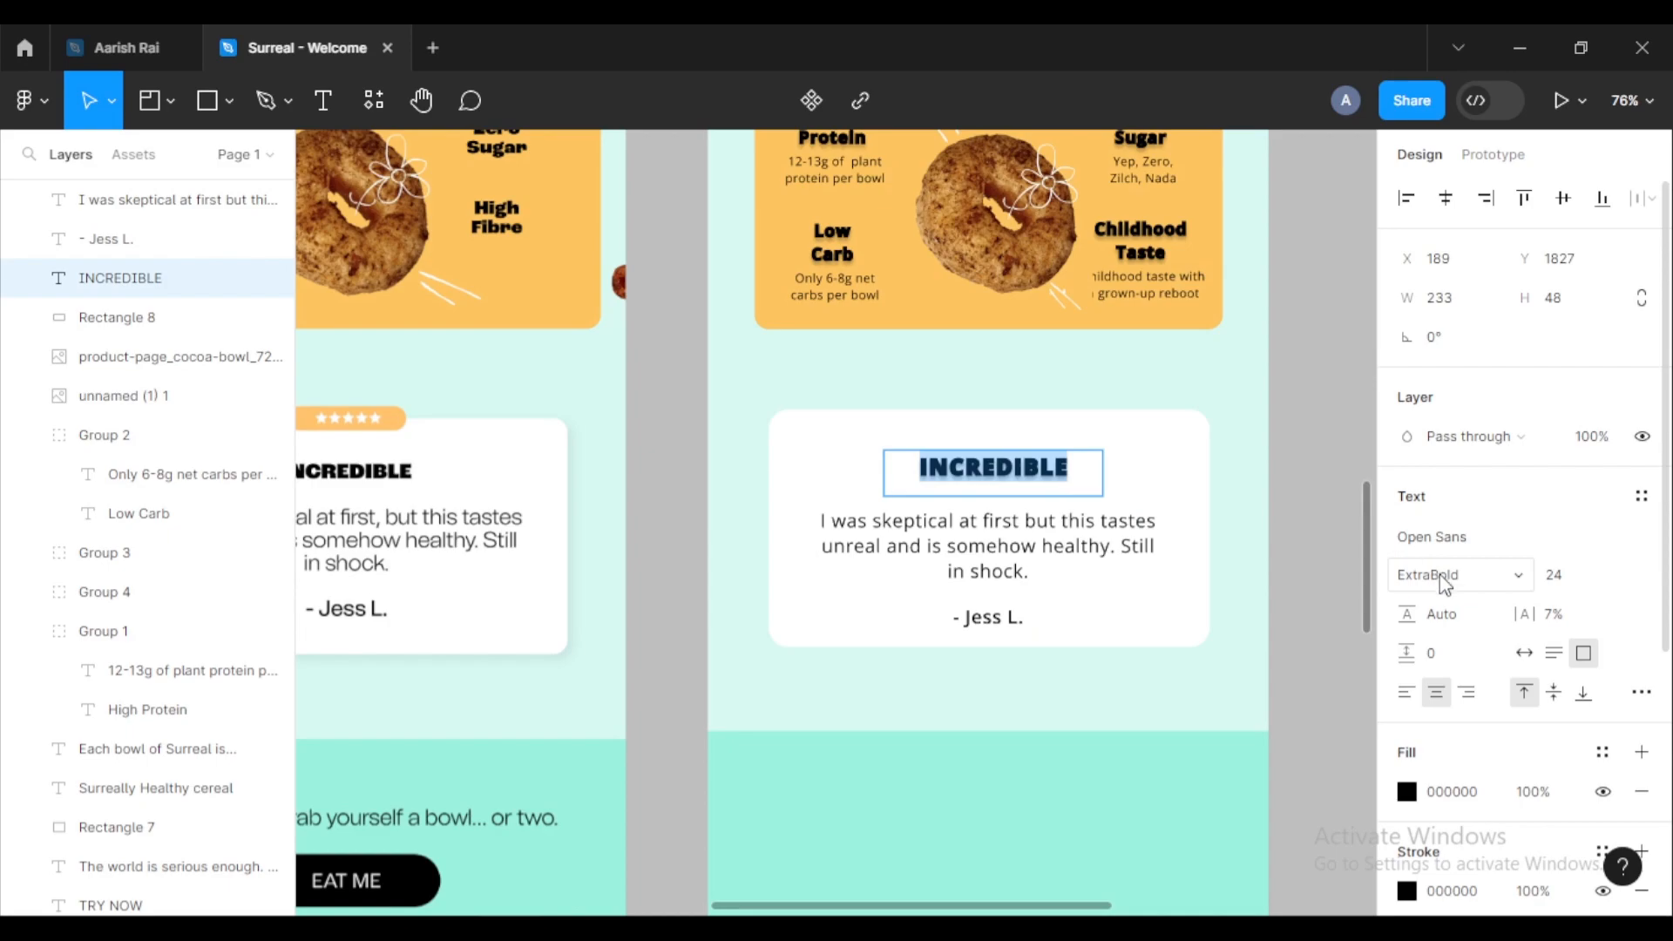
left_click(1015, 548)
double_click(1015, 547)
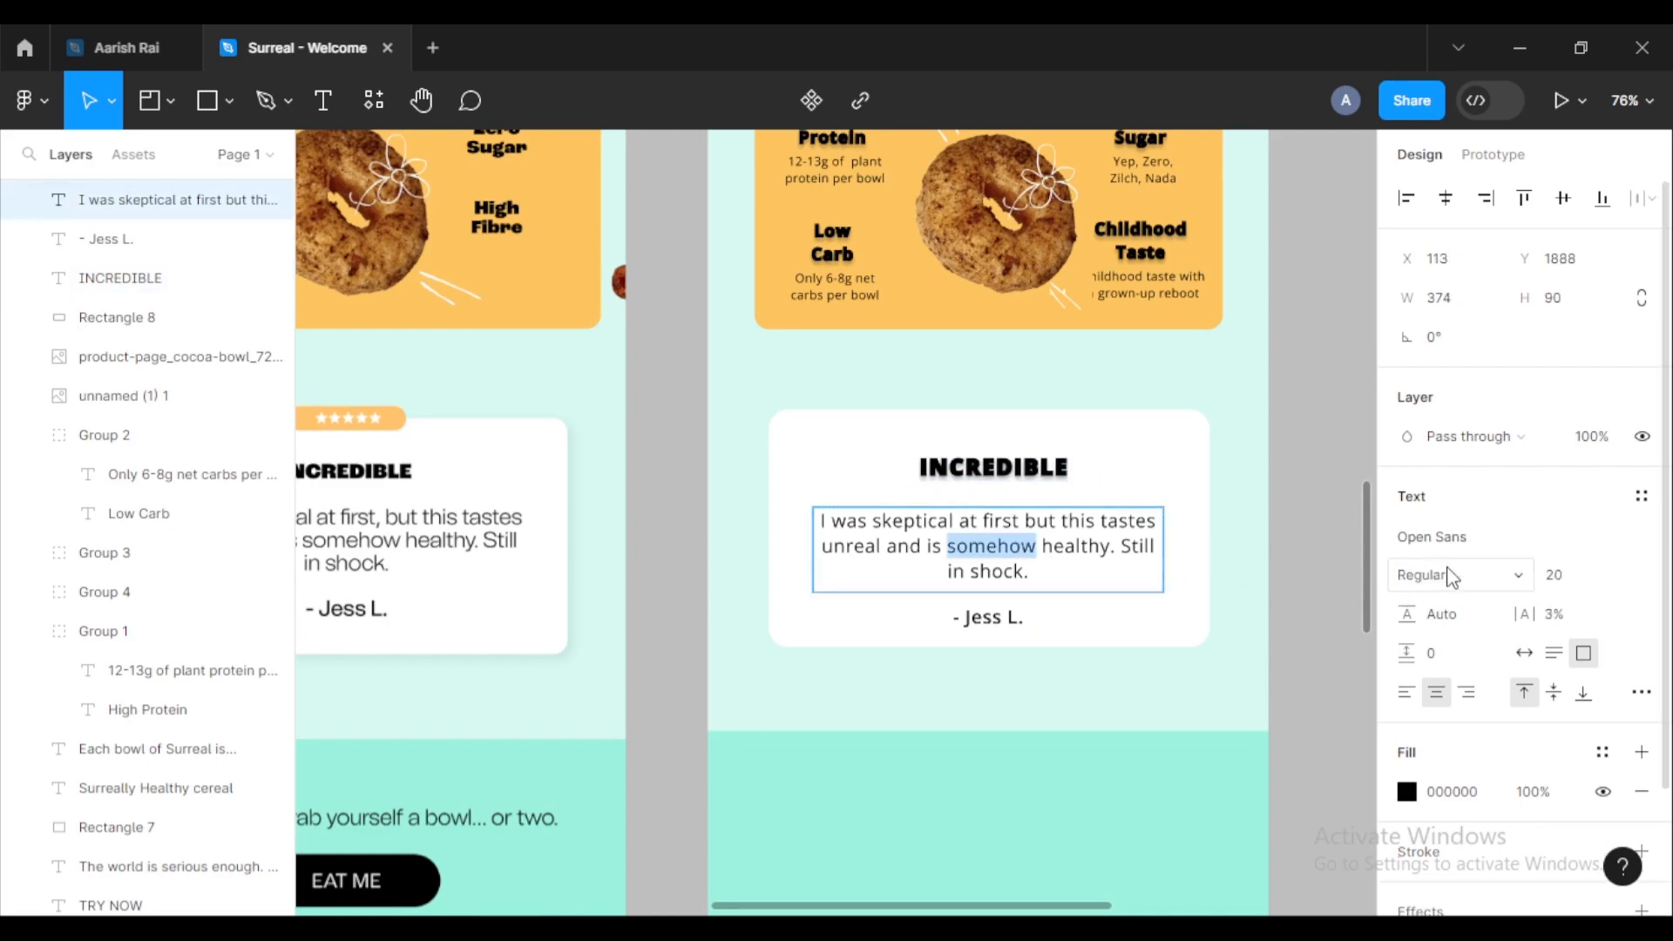
key("Escape")
scroll(1328, 560, "down", 3)
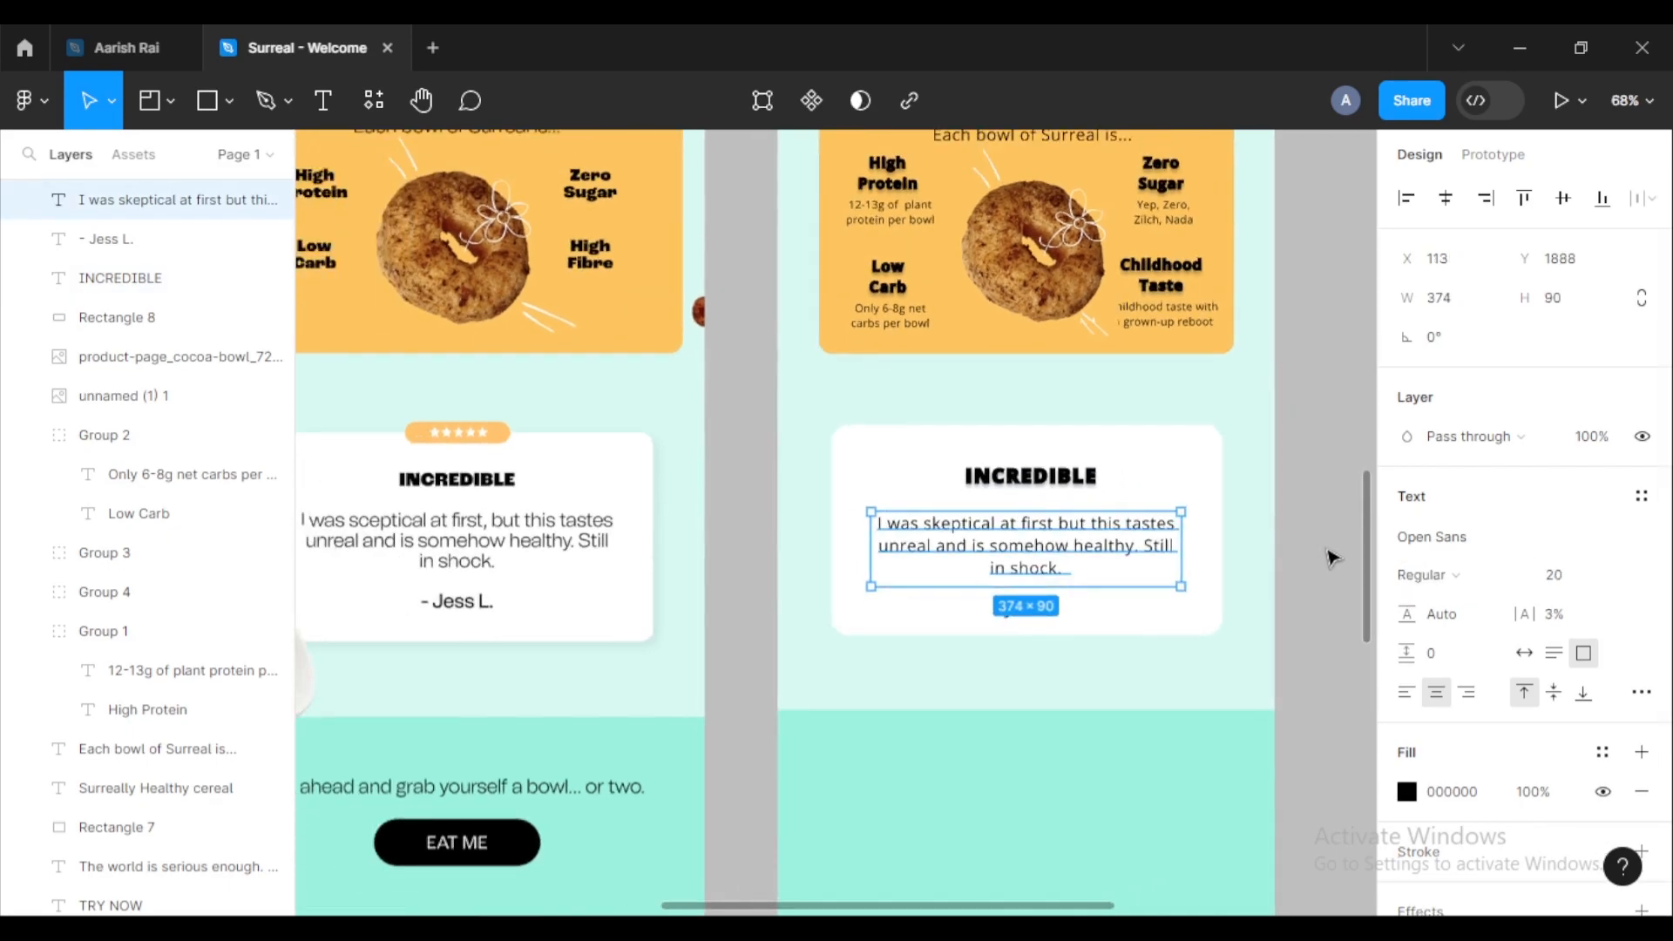
key("Escape")
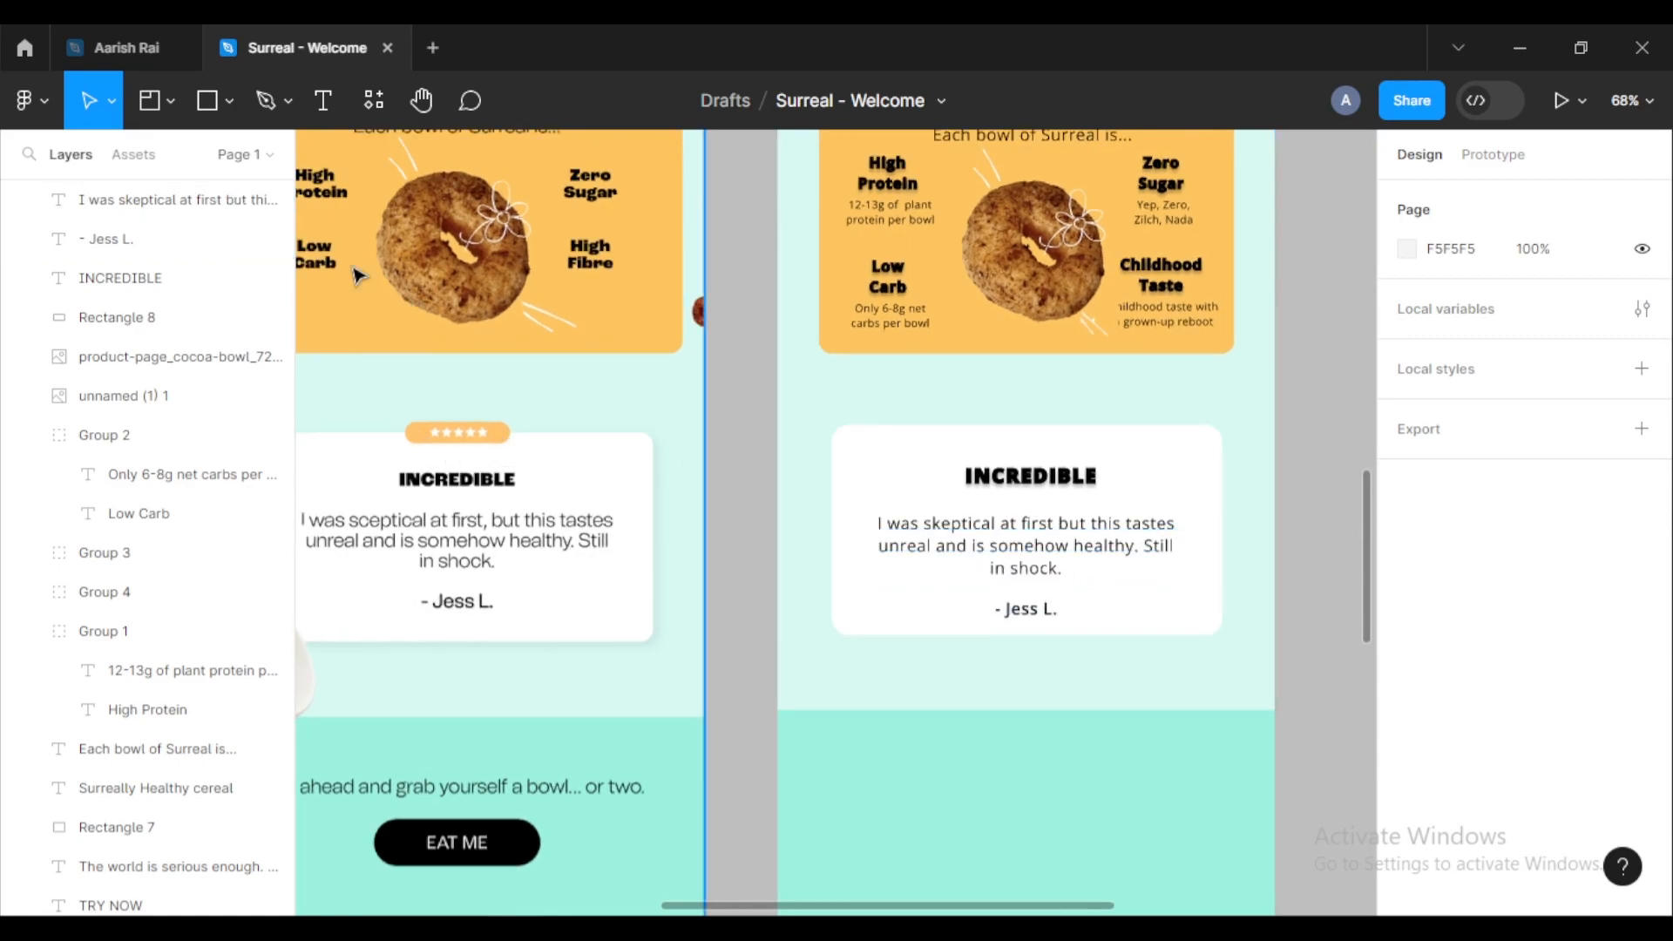
Step: Draw a rectangle about 126 × 26 over the orange star badge in the reference screenshot
left_click(224, 112)
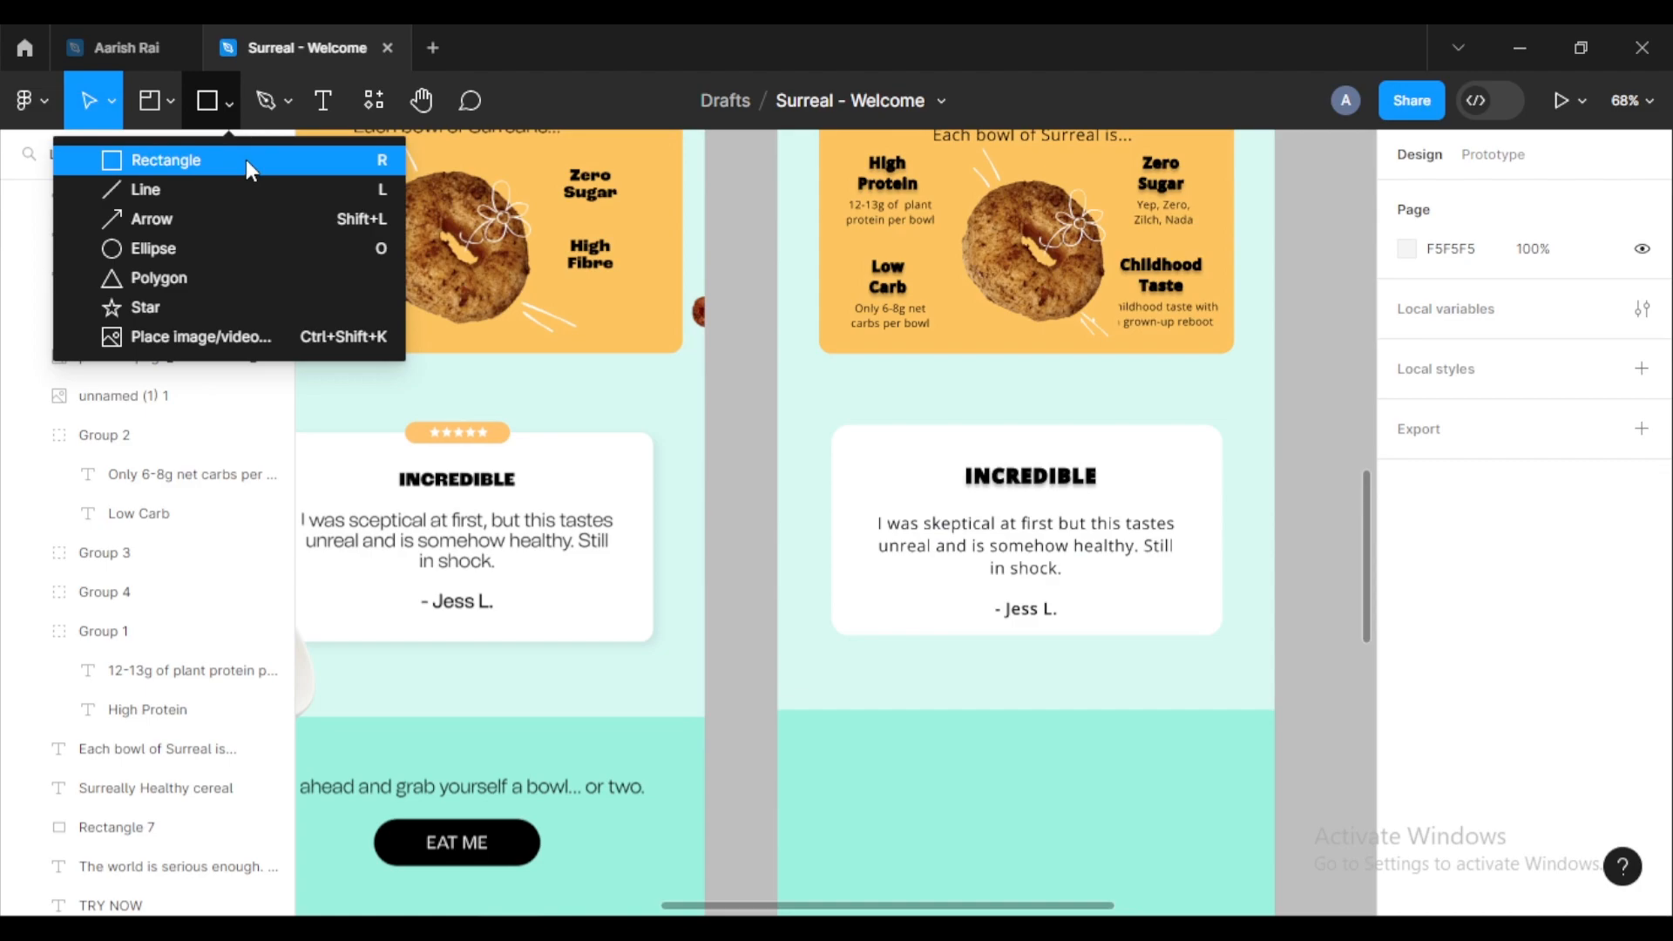
left_click(246, 159)
left_click_drag(432, 441, 720, 531)
scroll(715, 526, "up", 6)
scroll(710, 524, "up", 1)
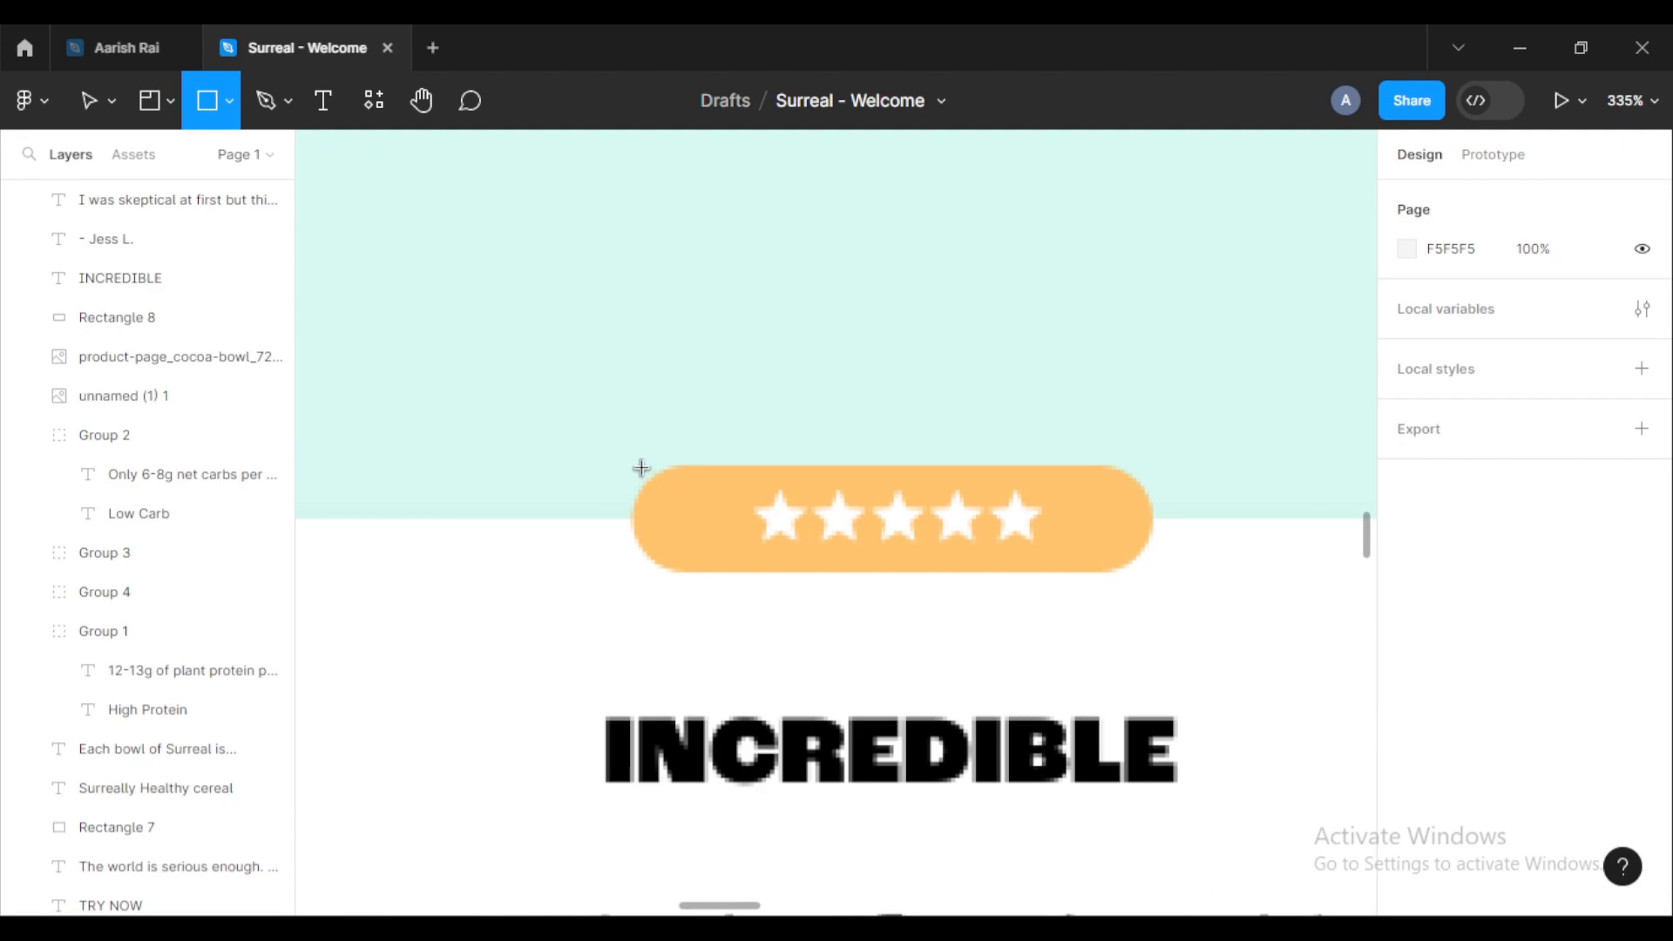
mouse_move(636, 463)
left_mouse_down()
mouse_move(675, 536)
mouse_move(747, 564)
mouse_move(1009, 589)
mouse_move(1150, 585)
mouse_move(1152, 571)
left_mouse_up()
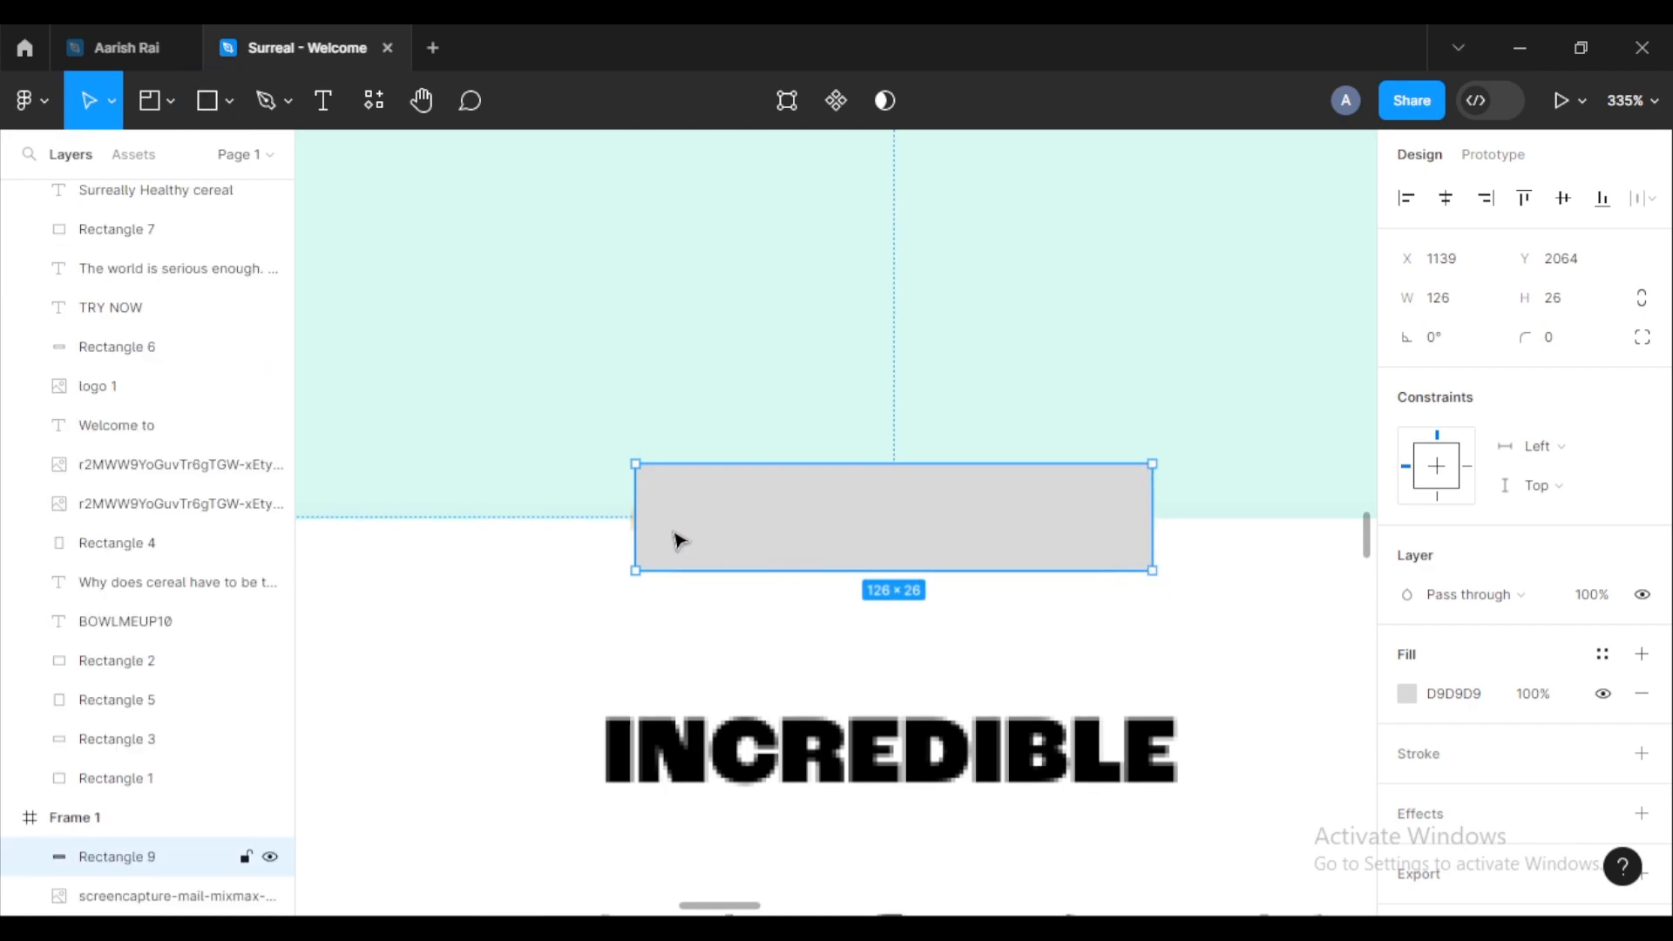
Step: Widen the badge rectangle to 128 and round its corners to a radius of 13 so it forms a pill
scroll(619, 541, "up", 3)
left_click_drag(634, 509, 626, 512)
scroll(758, 566, "down", 3, "ctrl")
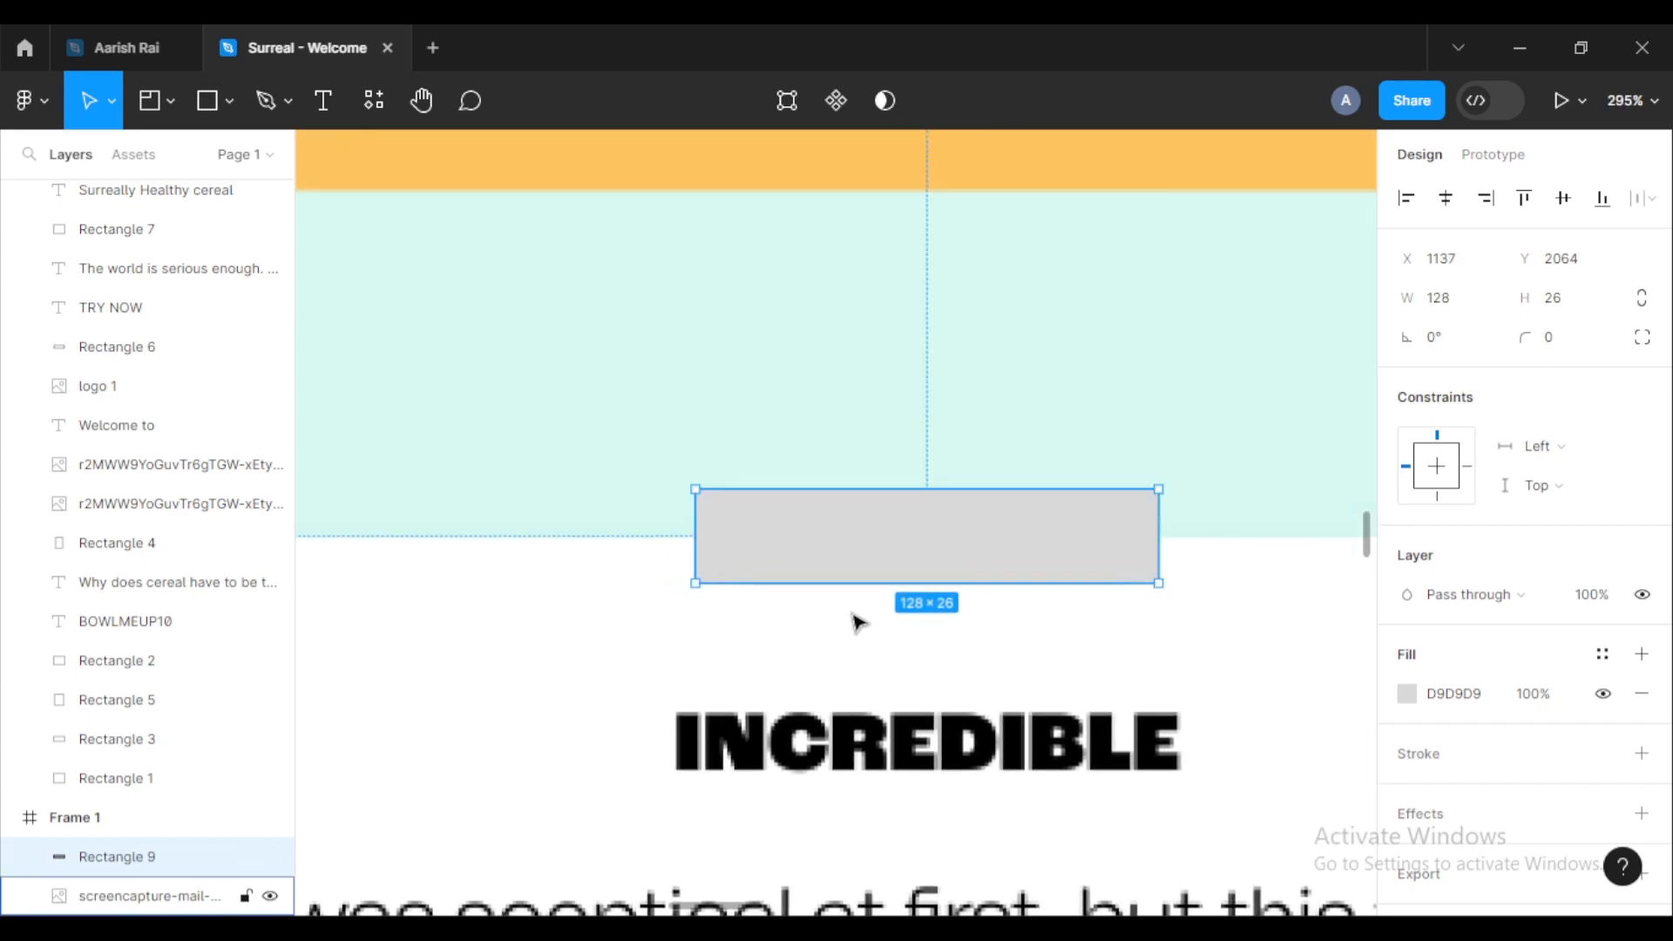
scroll(1042, 557, "up", 3, "ctrl")
left_click_drag(1255, 448, 1225, 598)
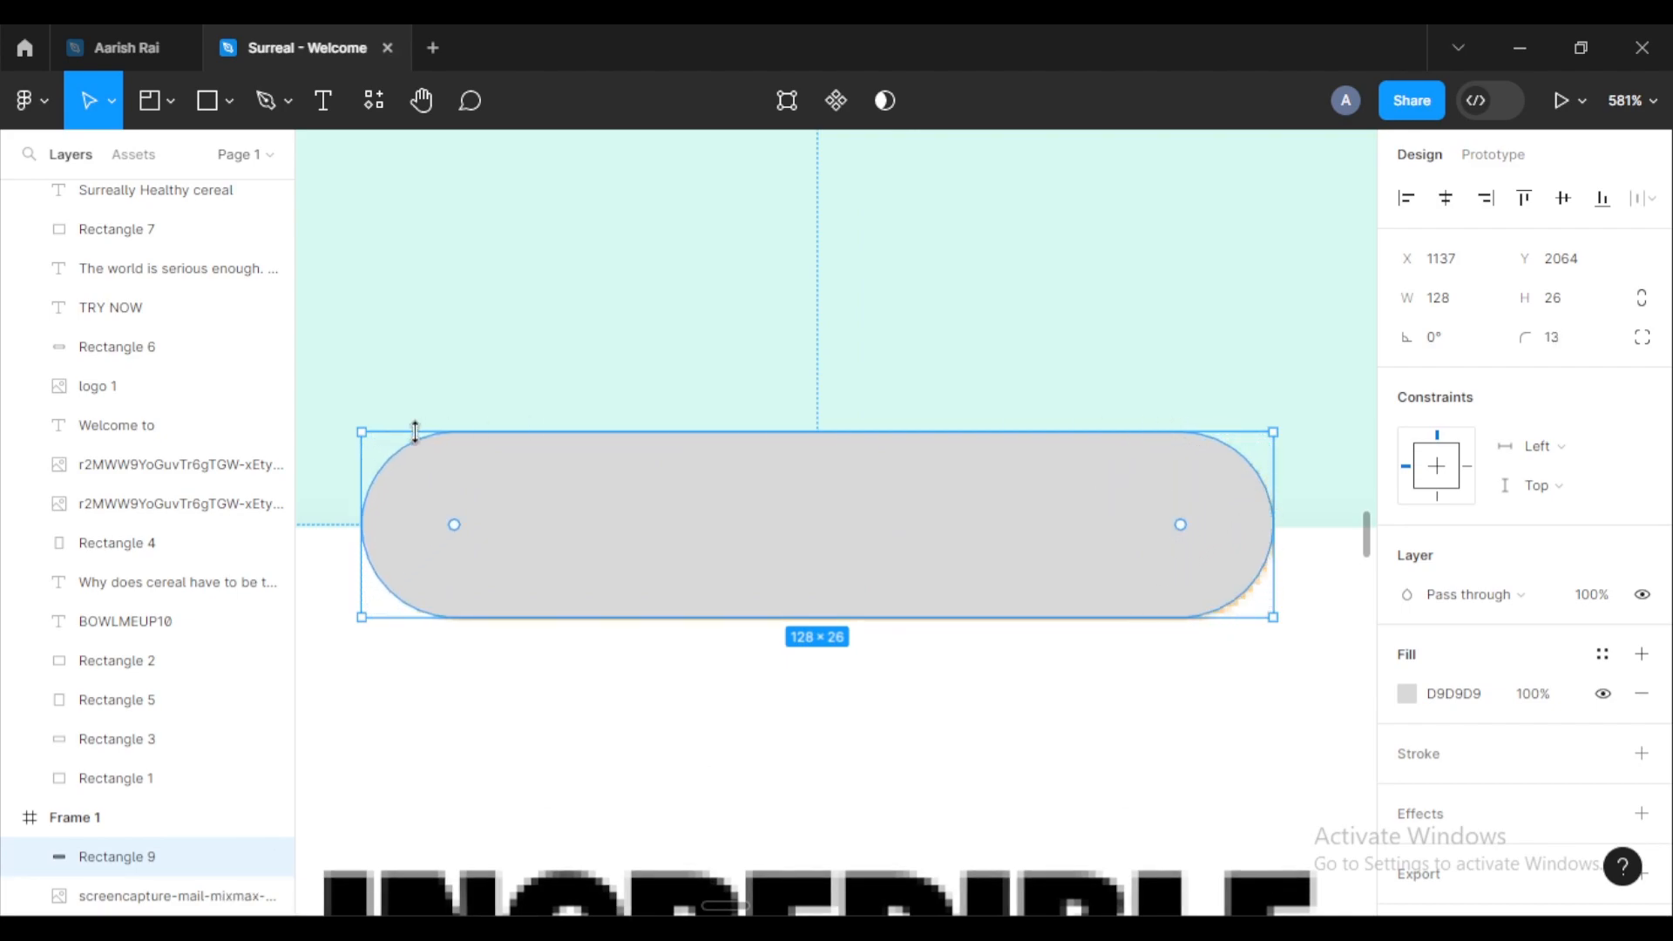
Step: Fill the badge pill with the orange FCC45F sampled from the reference's product section
left_click(1405, 697)
left_click(1118, 622)
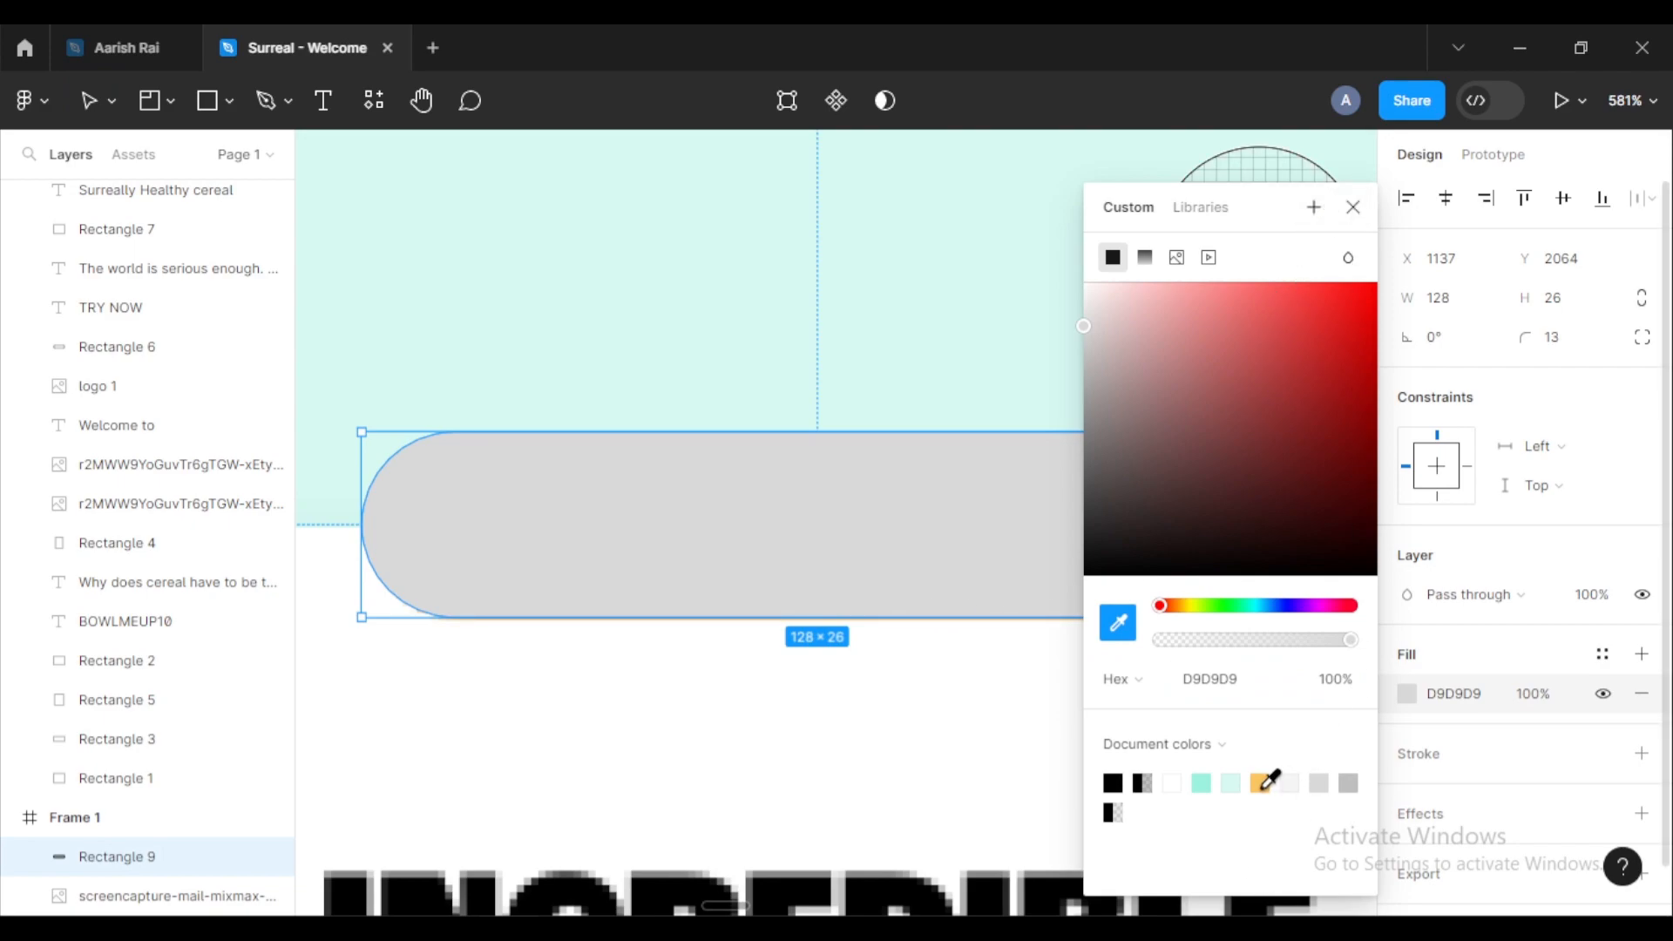
scroll(900, 672, "down", 5)
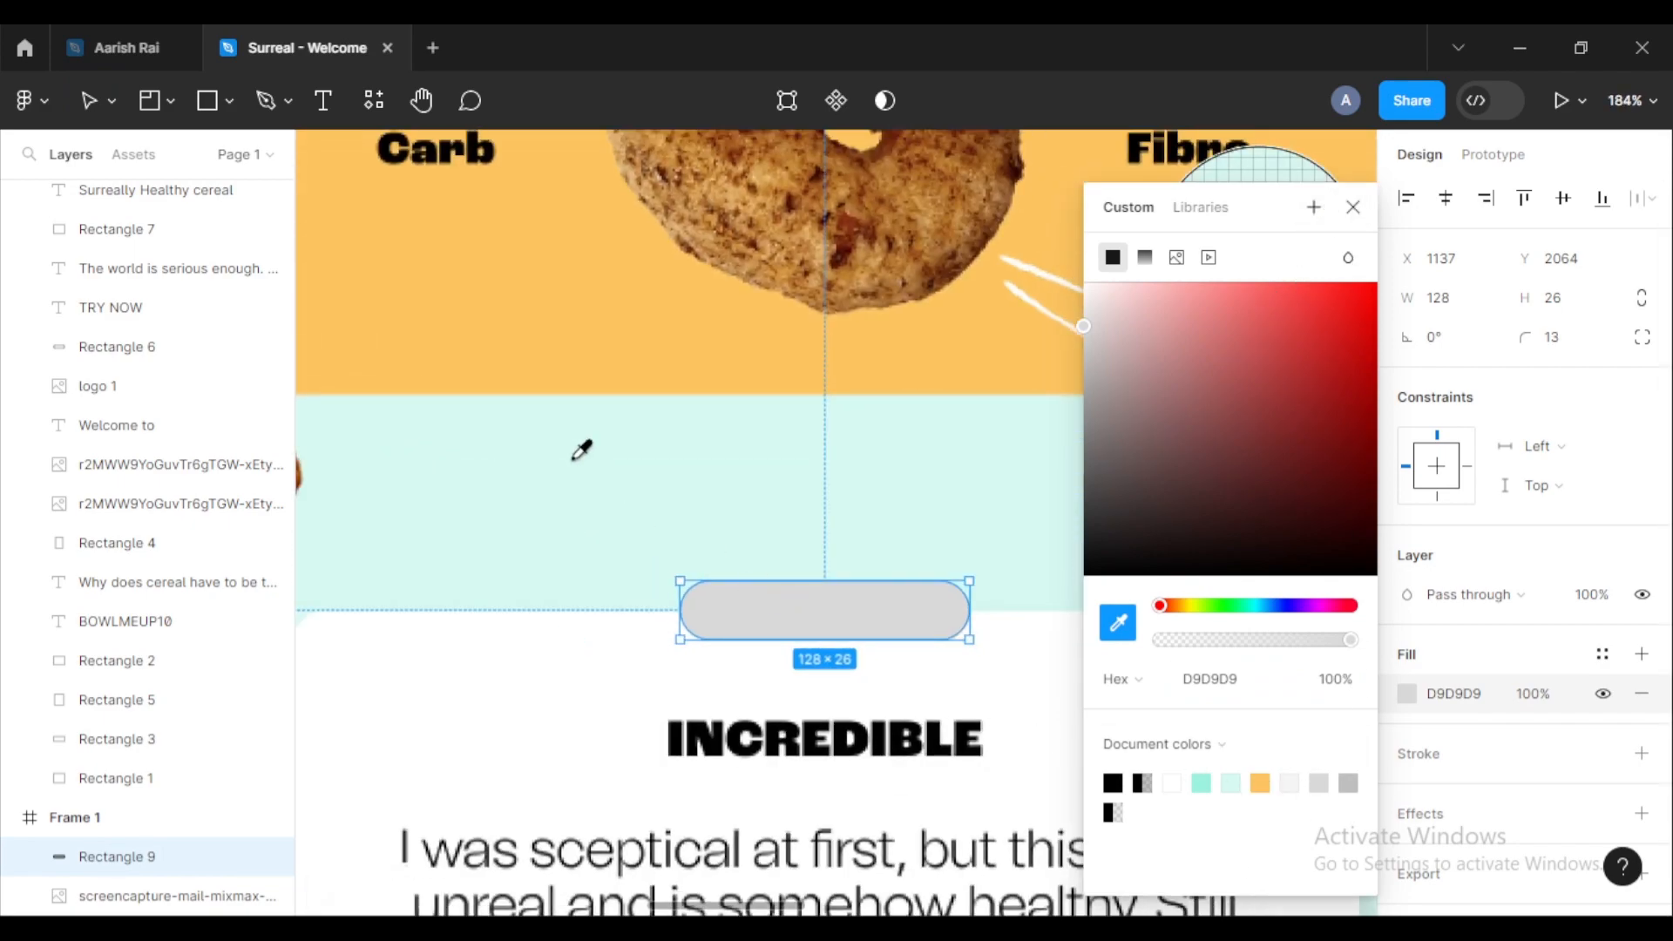
left_click(510, 289)
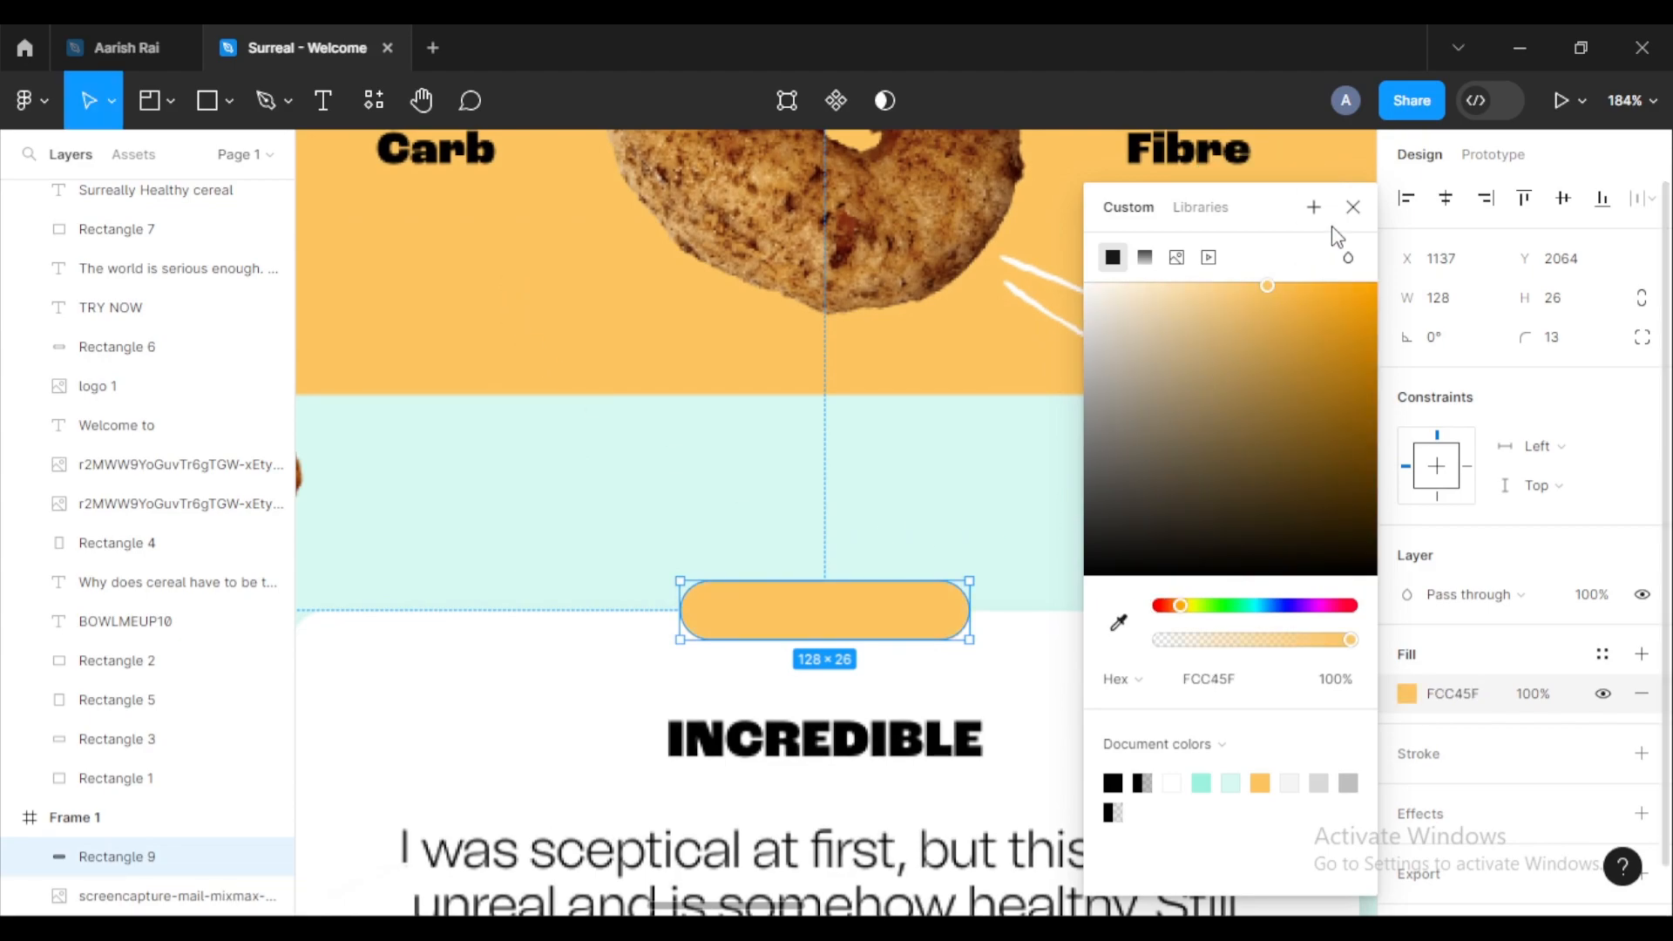
left_click(1353, 208)
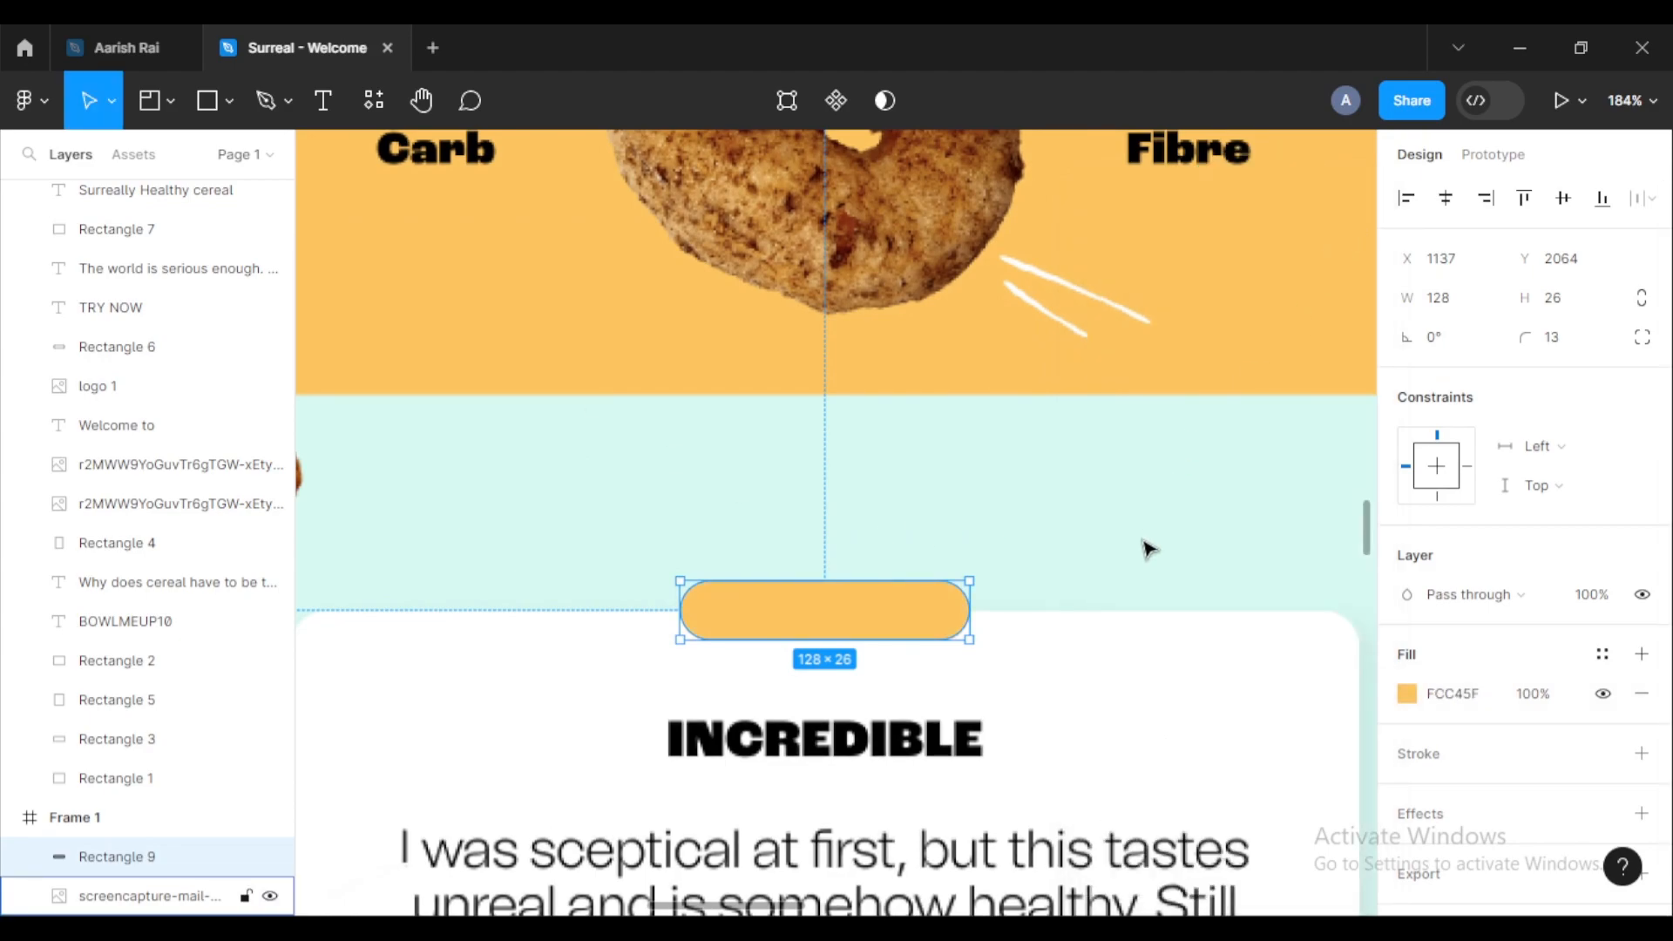
left_click(1146, 548)
scroll(1146, 549, "down", 3)
left_click_drag(1004, 583, 1165, 620)
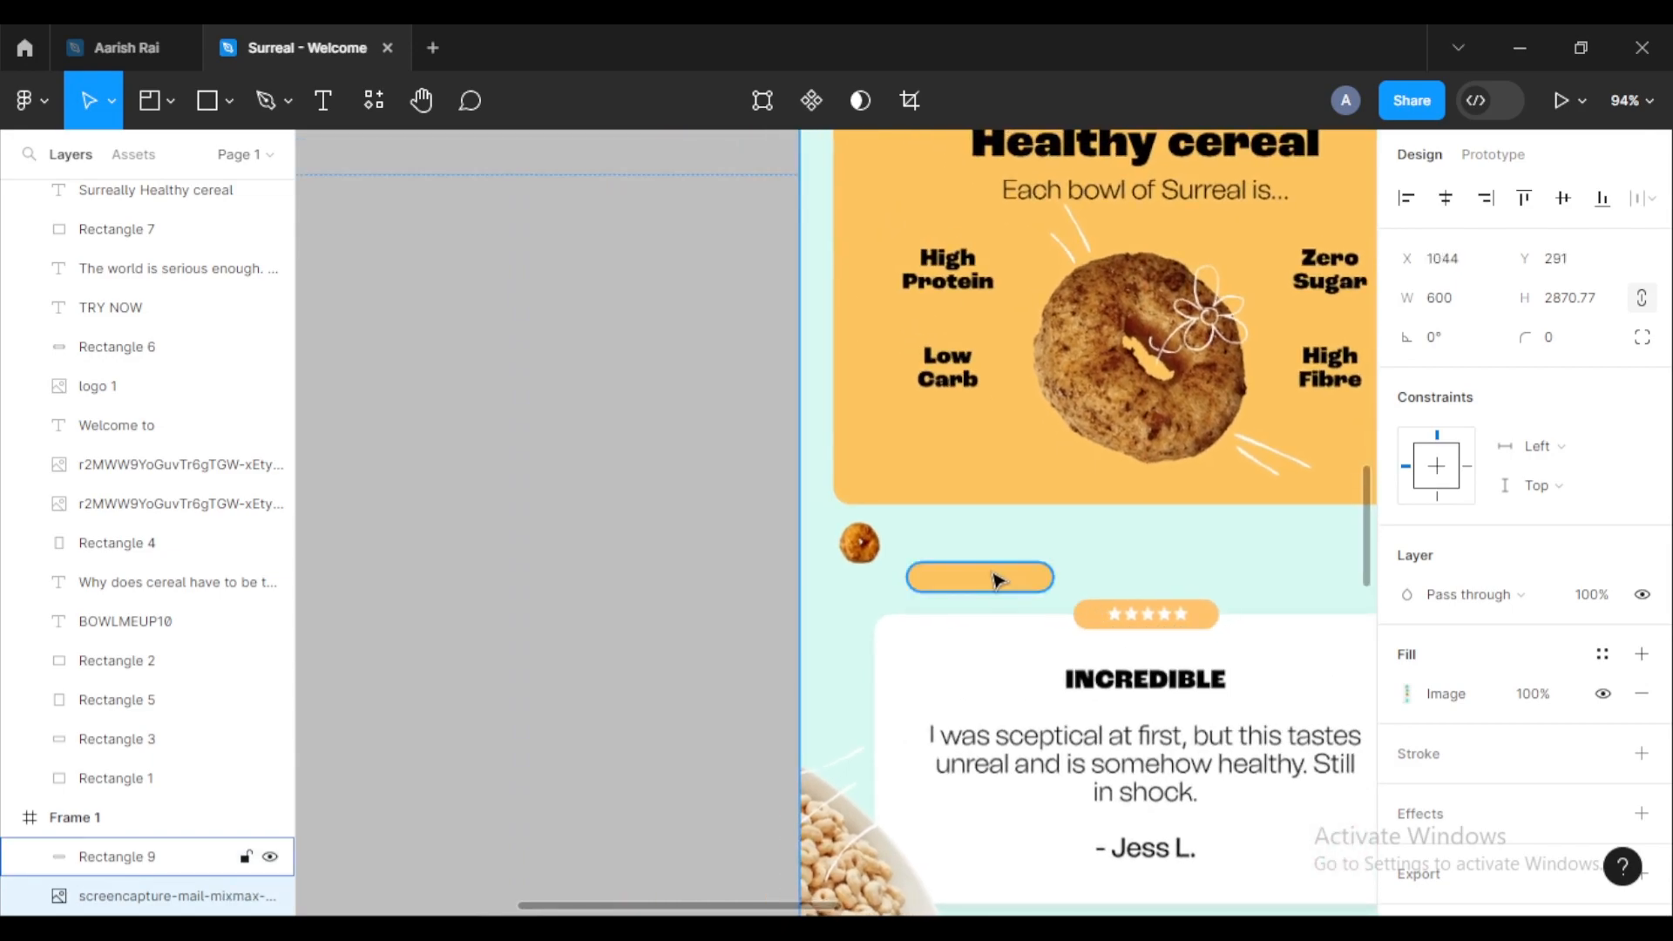
key("Delete")
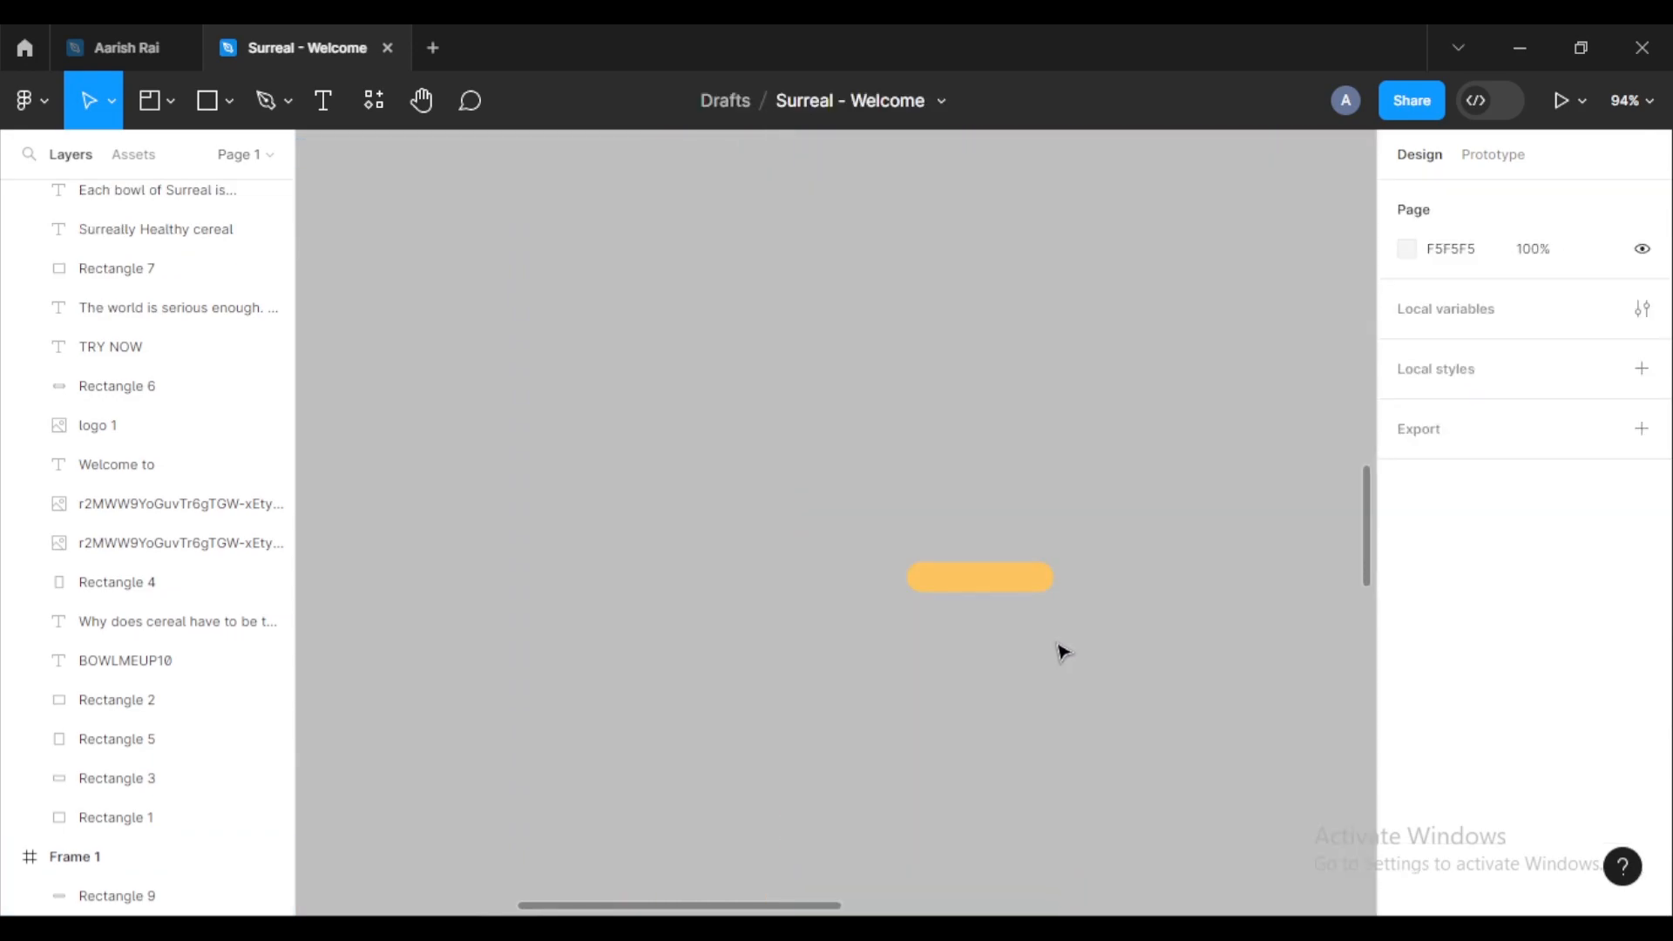
key("ctrl+z")
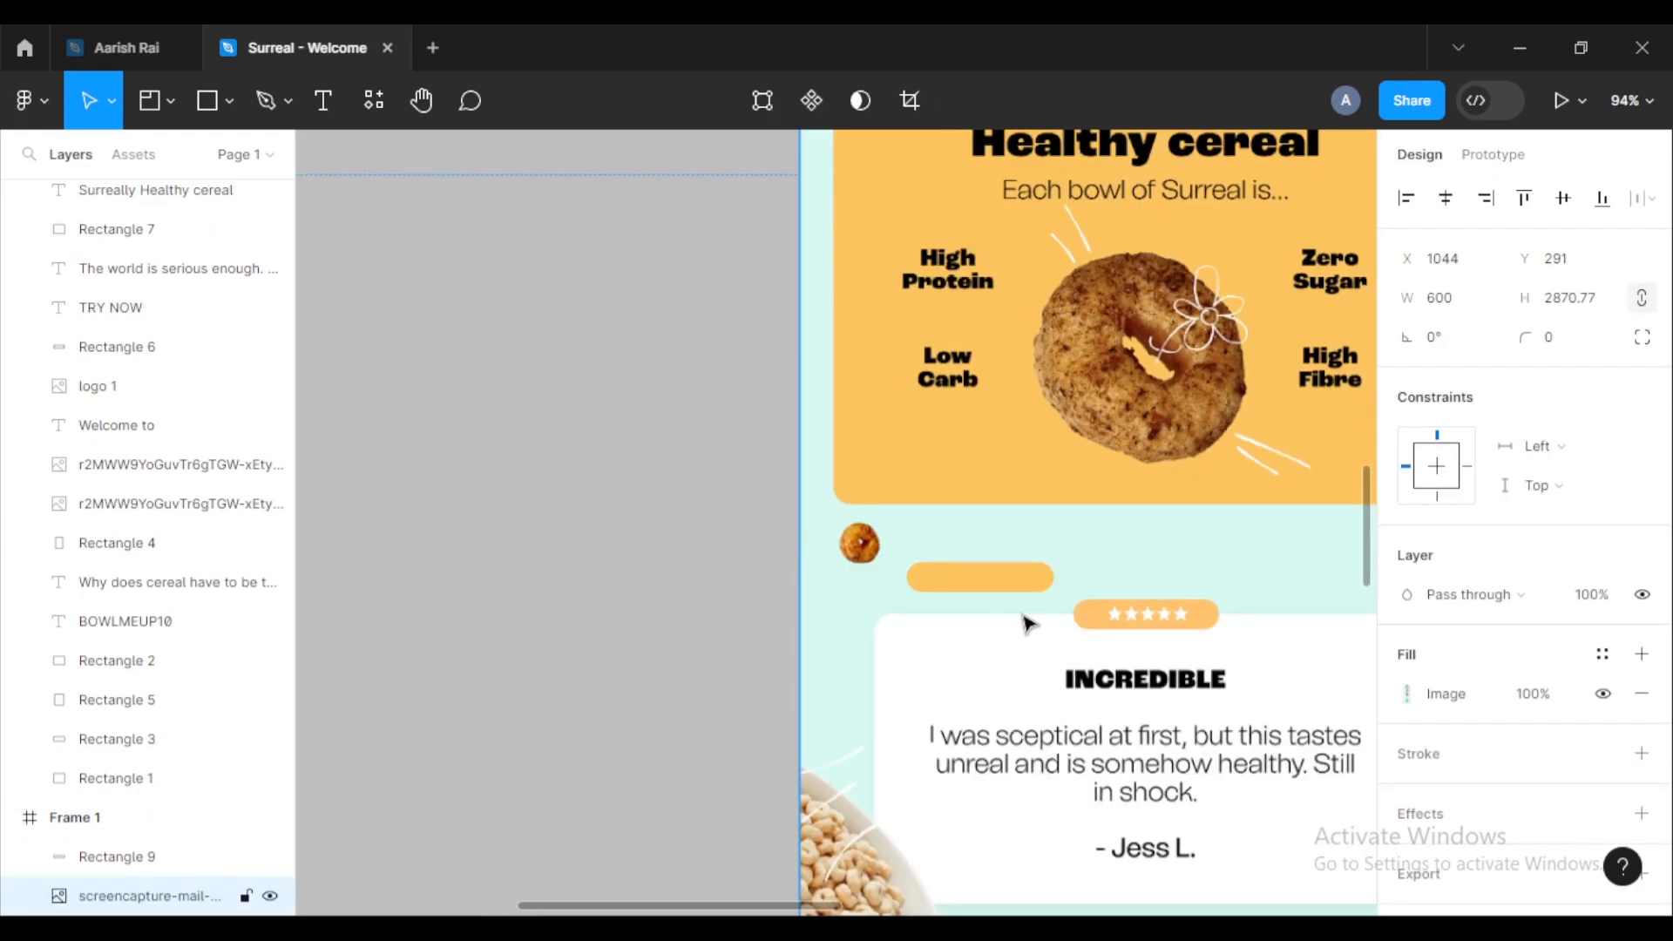
key("ctrl+z")
Step: Move the orange pill from the reference onto the recreated testimonial card, centred across its upper edge
left_click(1002, 582)
scroll(1023, 593, "down", 5, "ctrl")
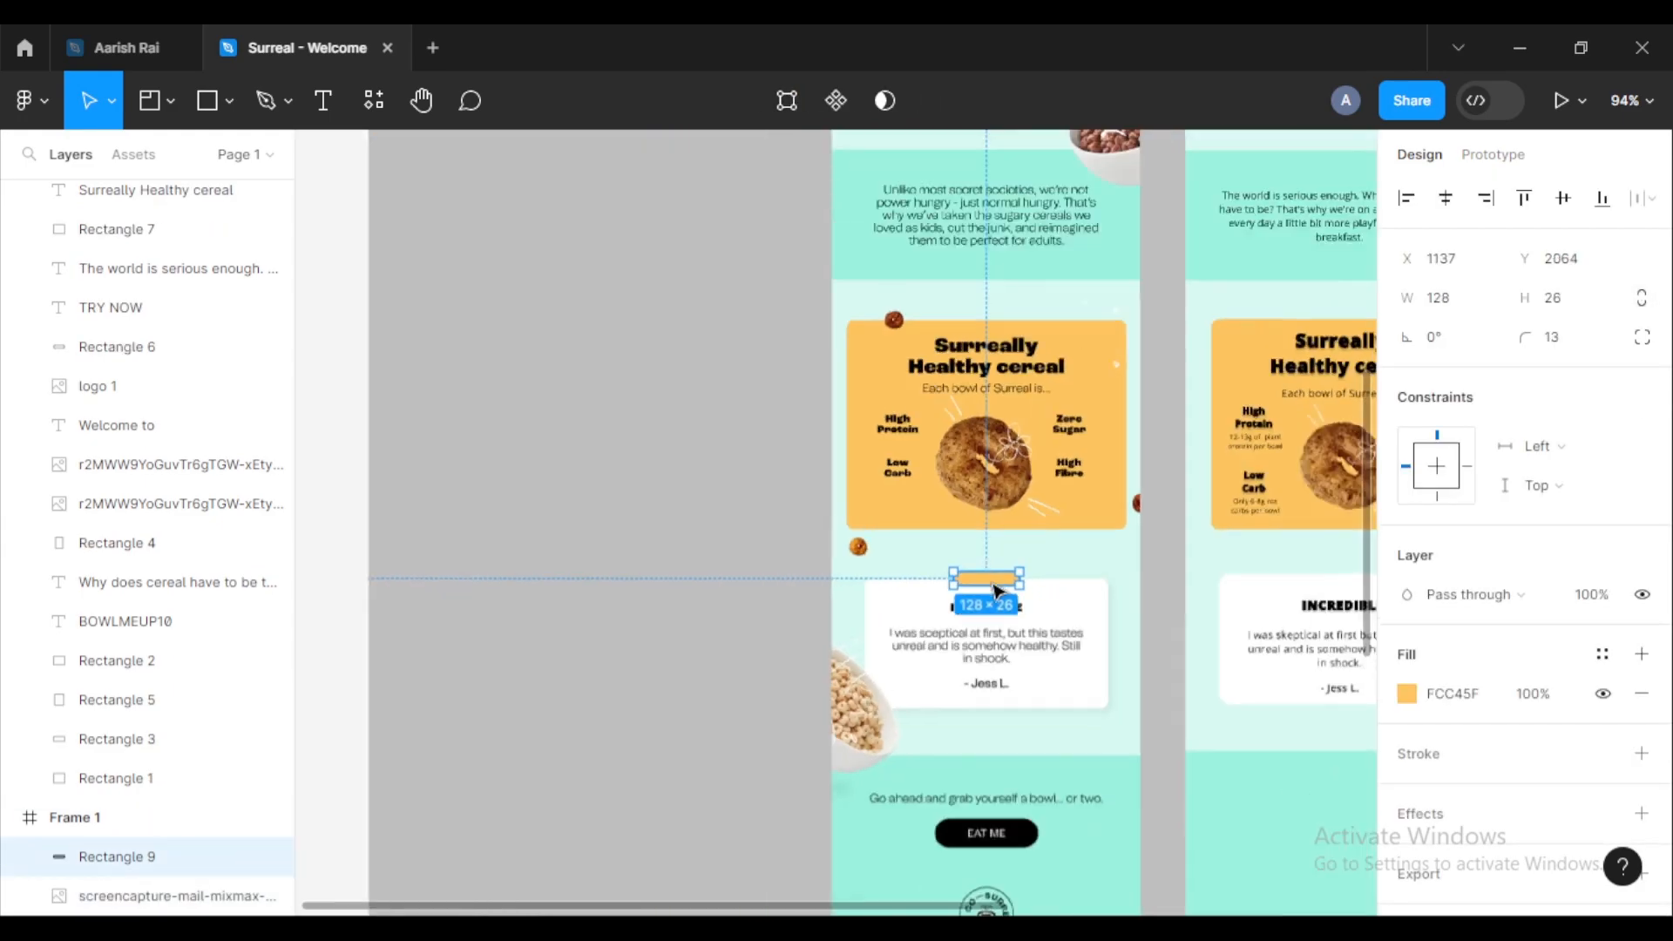
left_click_drag(1115, 576, 719, 497)
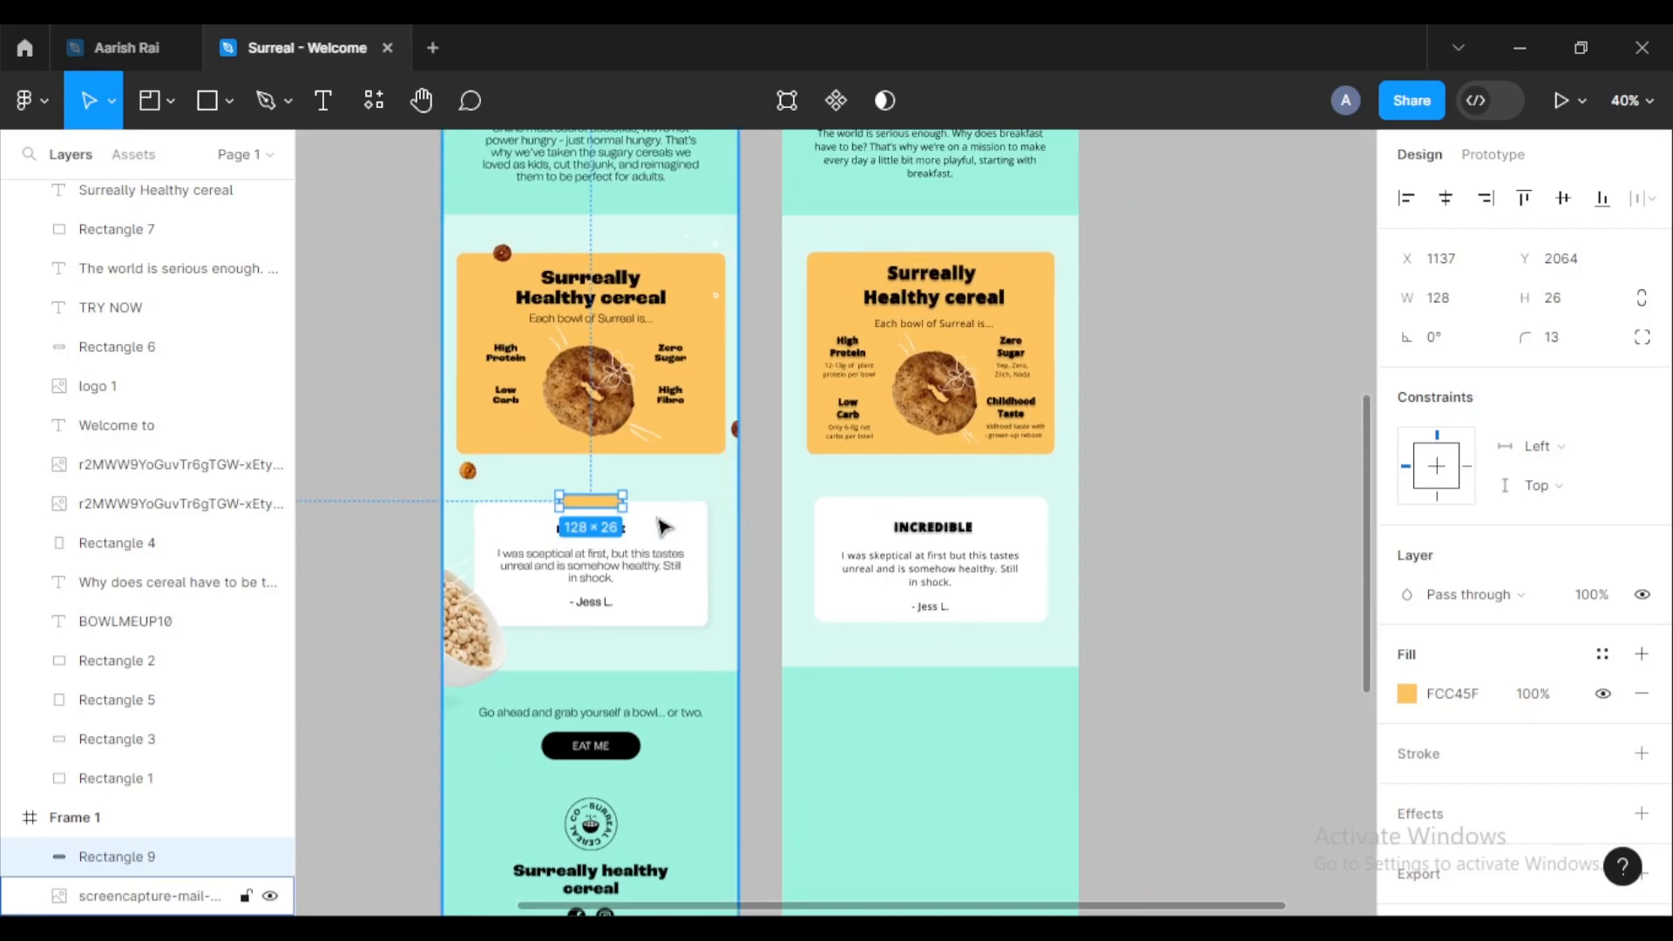
left_click_drag(607, 508, 930, 499)
scroll(934, 506, "up", 3, "ctrl")
scroll(933, 506, "up", 5, "ctrl")
scroll(930, 499, "down", 5, "ctrl")
scroll(929, 499, "up", 6, "ctrl")
scroll(930, 499, "down", 2, "ctrl")
scroll(927, 498, "up", 3, "ctrl")
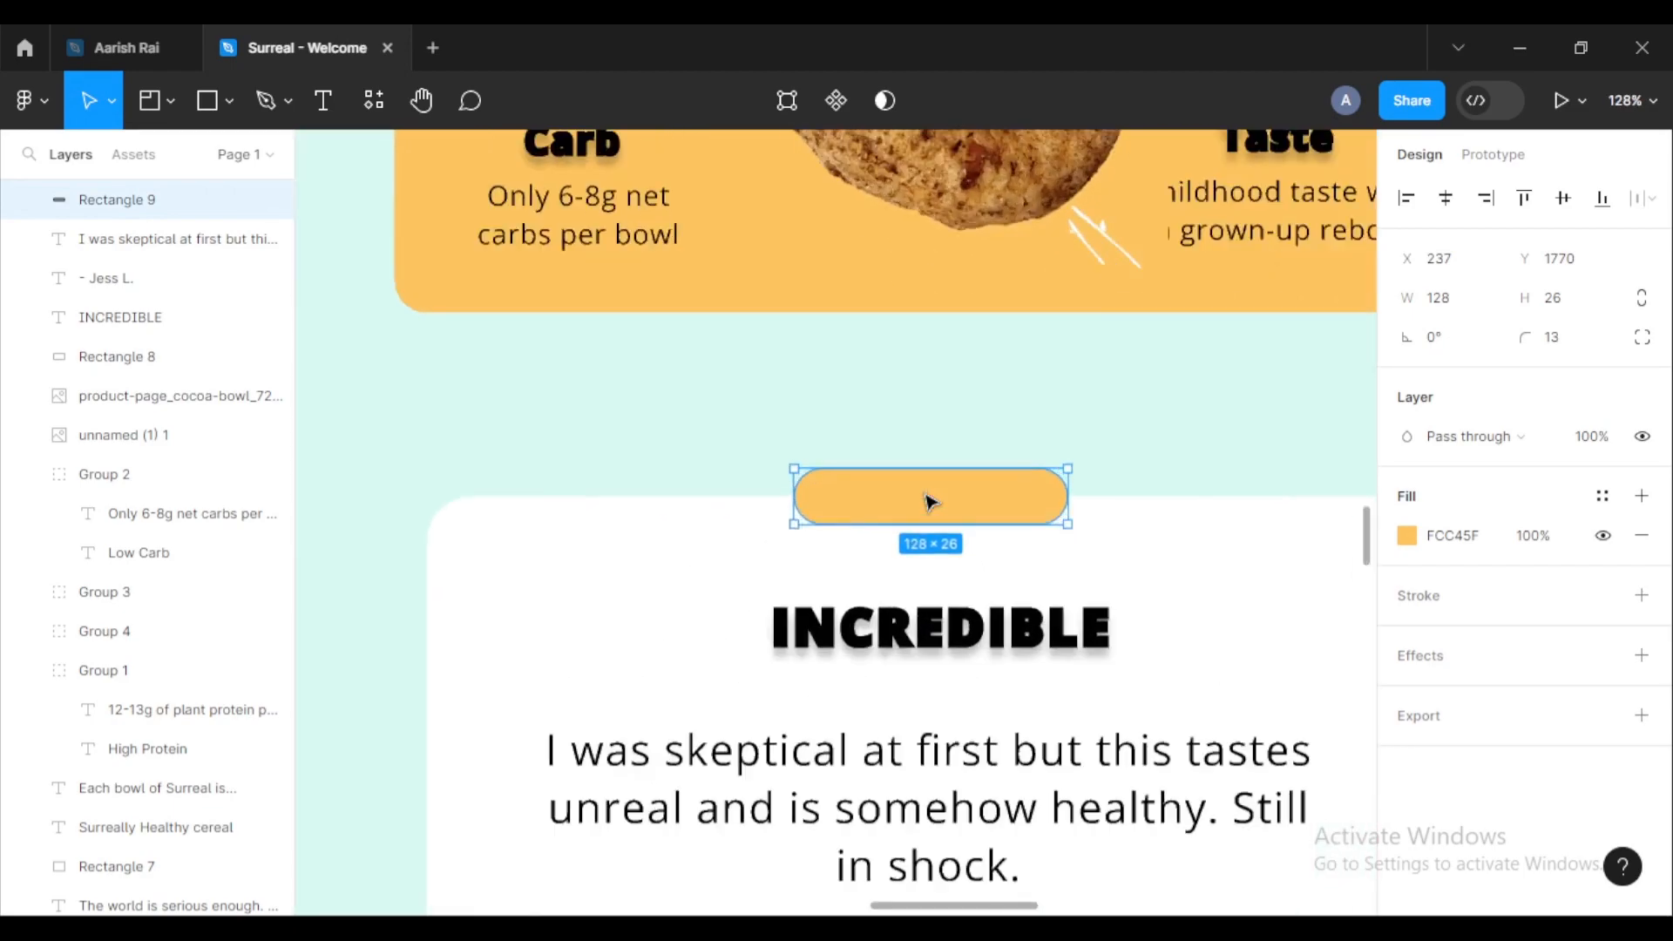
Step: Draw a five-pointed star of 17 × 17 and place it in the centre of the orange pill
left_click(229, 101)
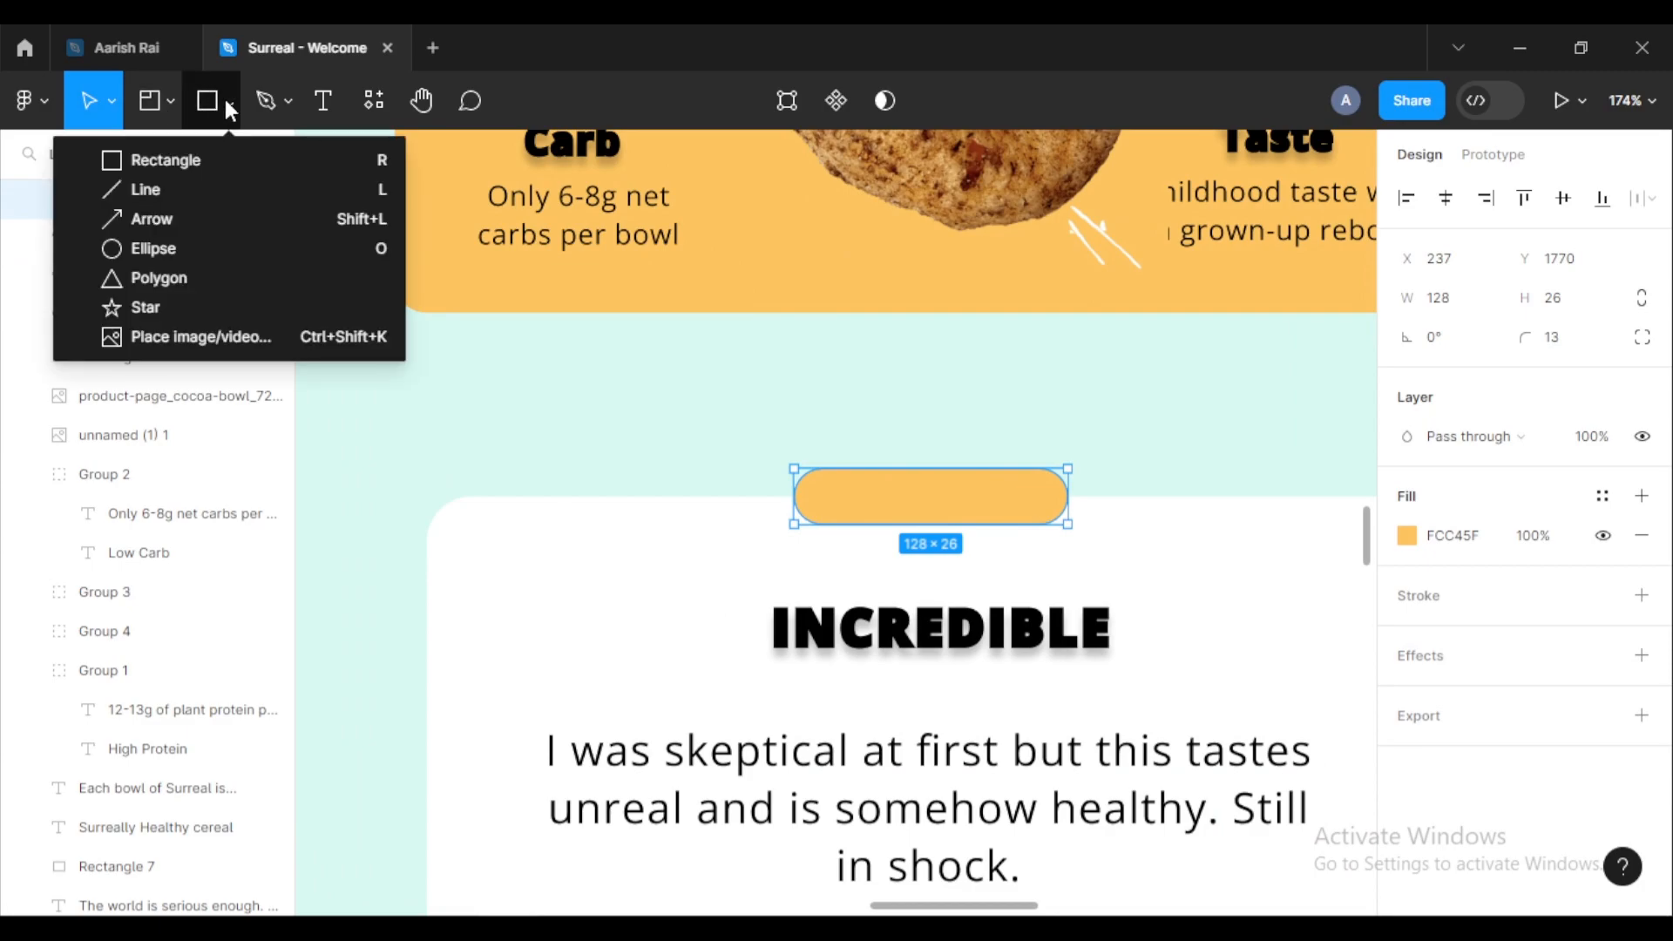
left_click(191, 306)
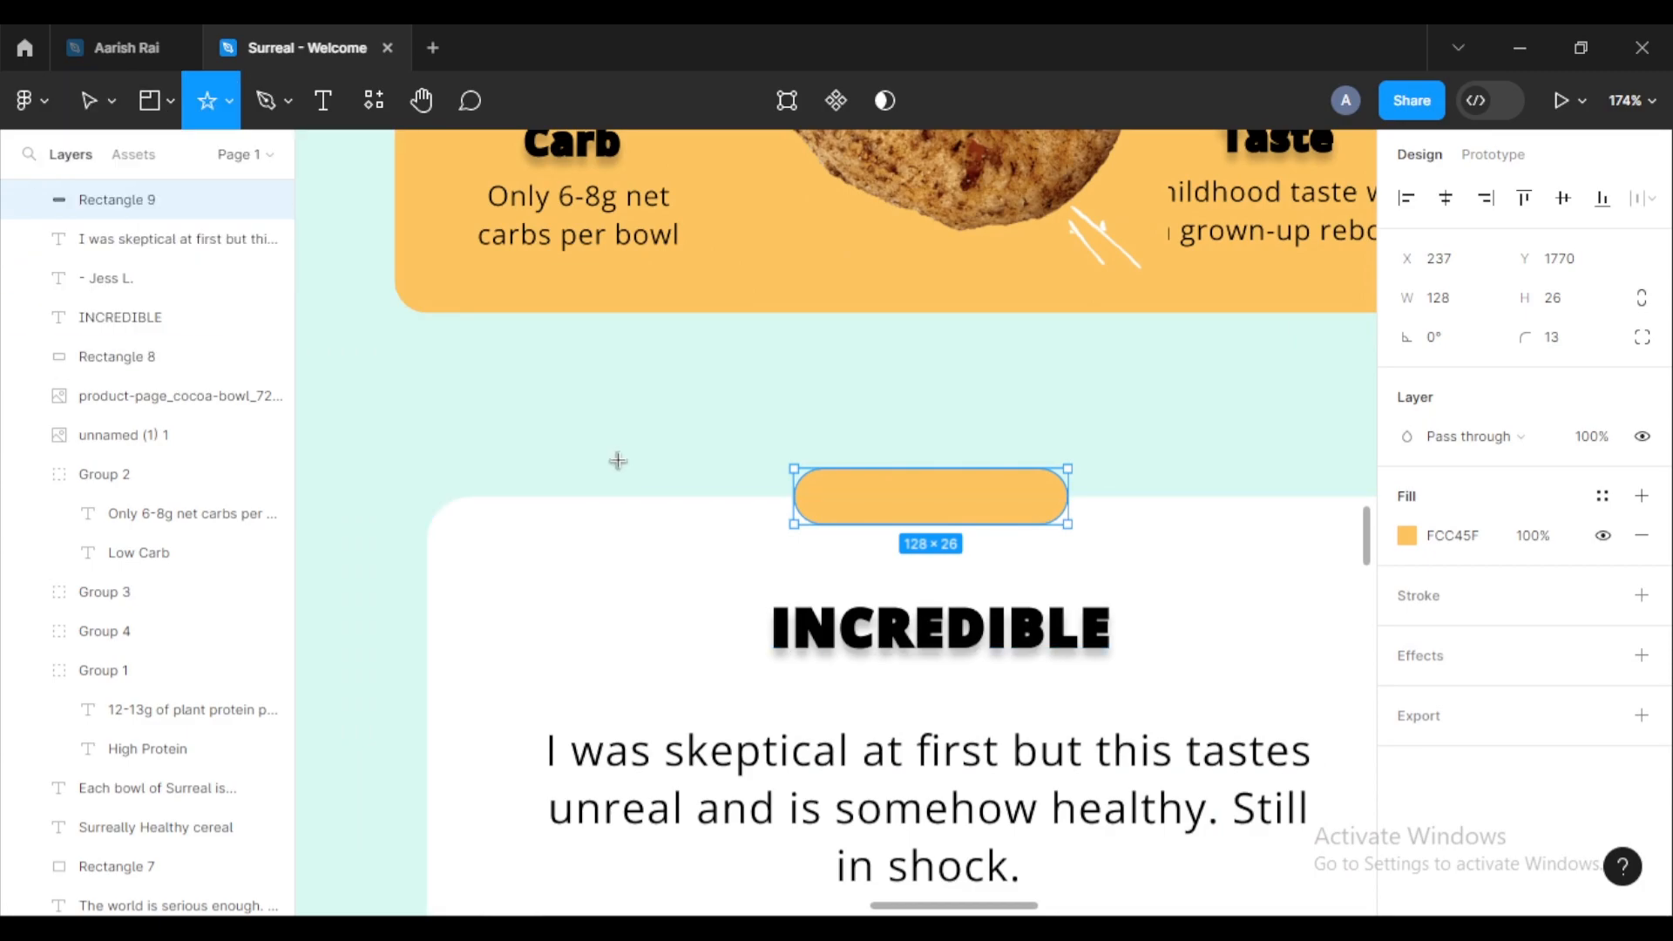
scroll(852, 478, "up", 5)
left_click_drag(851, 479, 604, 397)
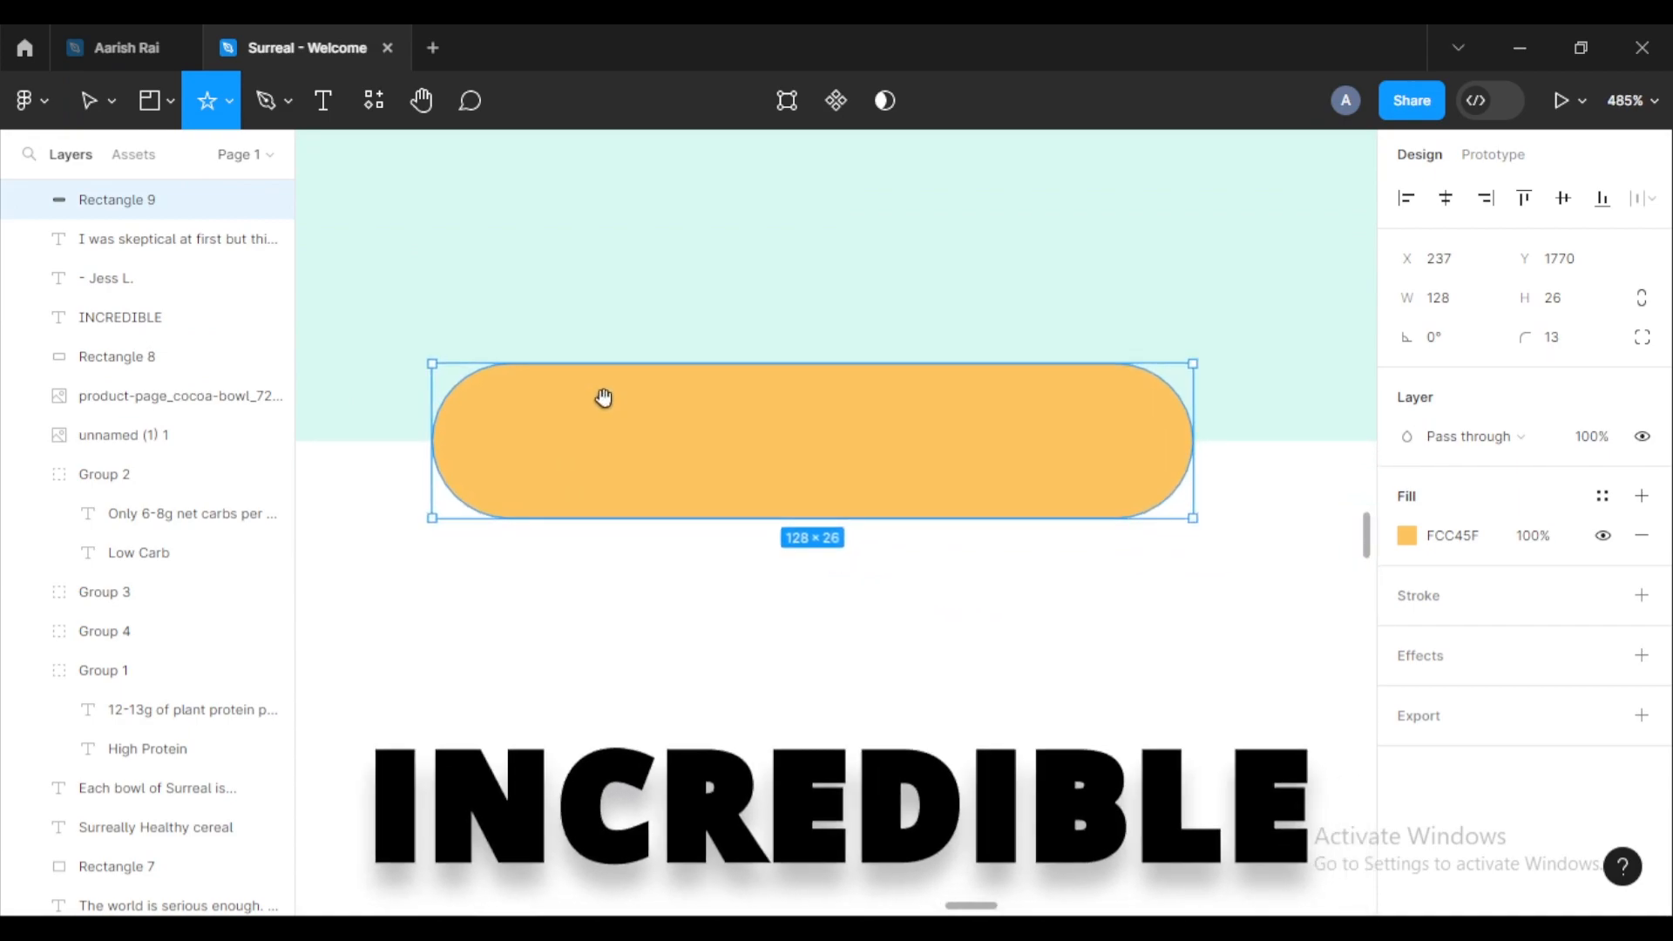
left_click(511, 413)
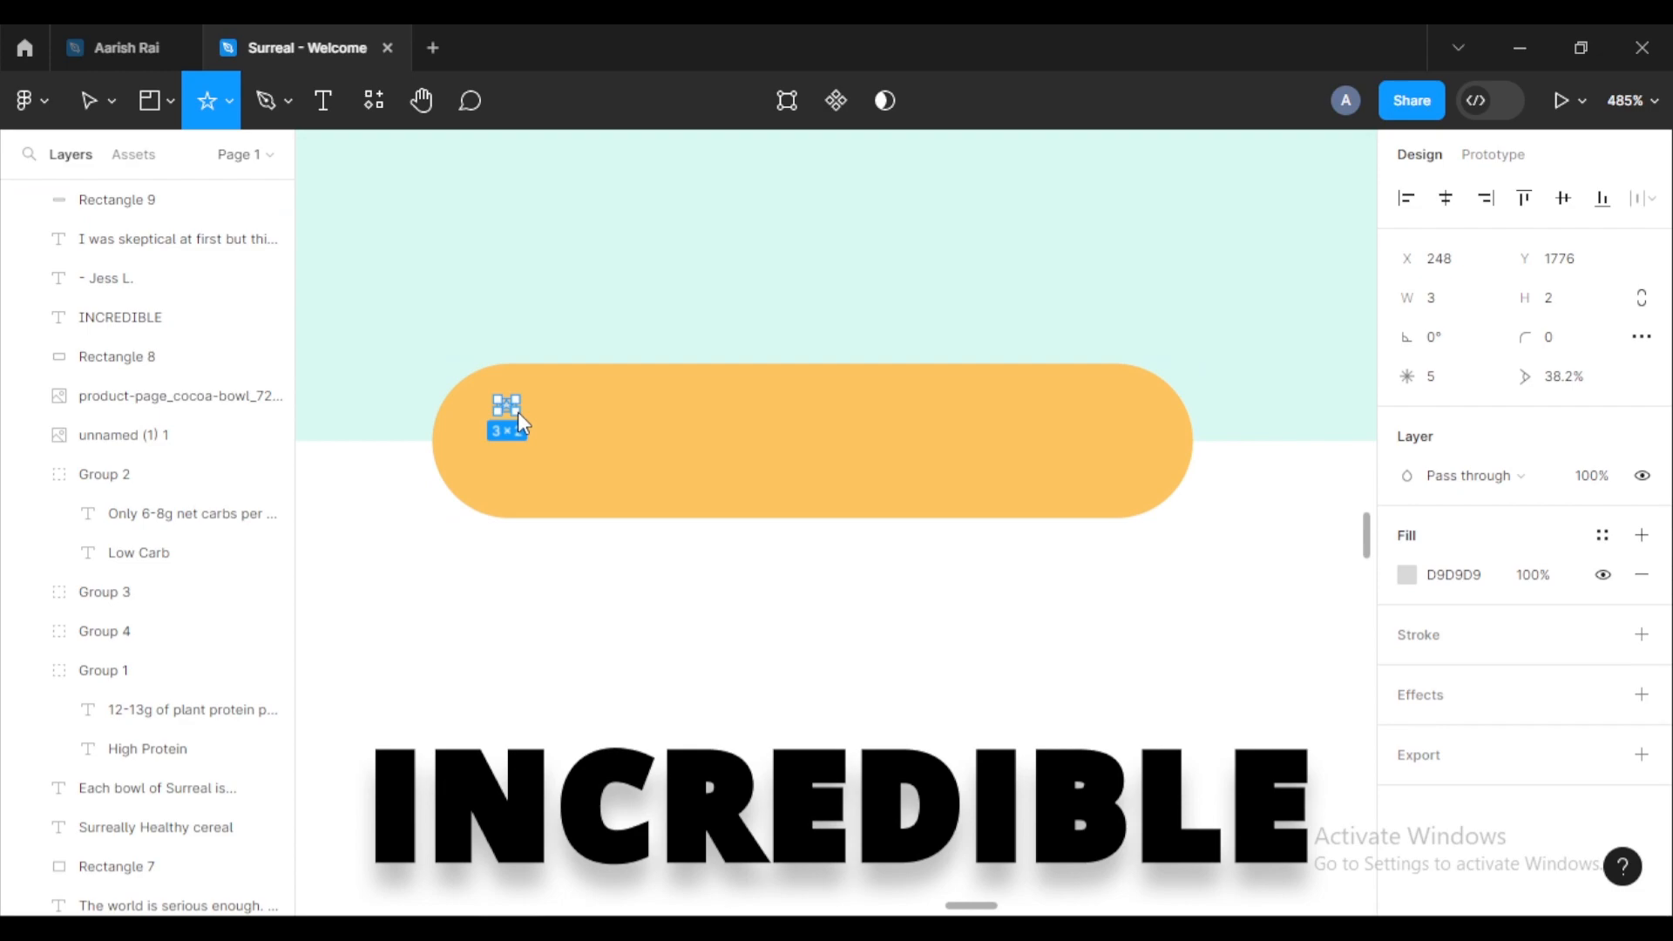
left_click_drag(530, 426, 823, 463)
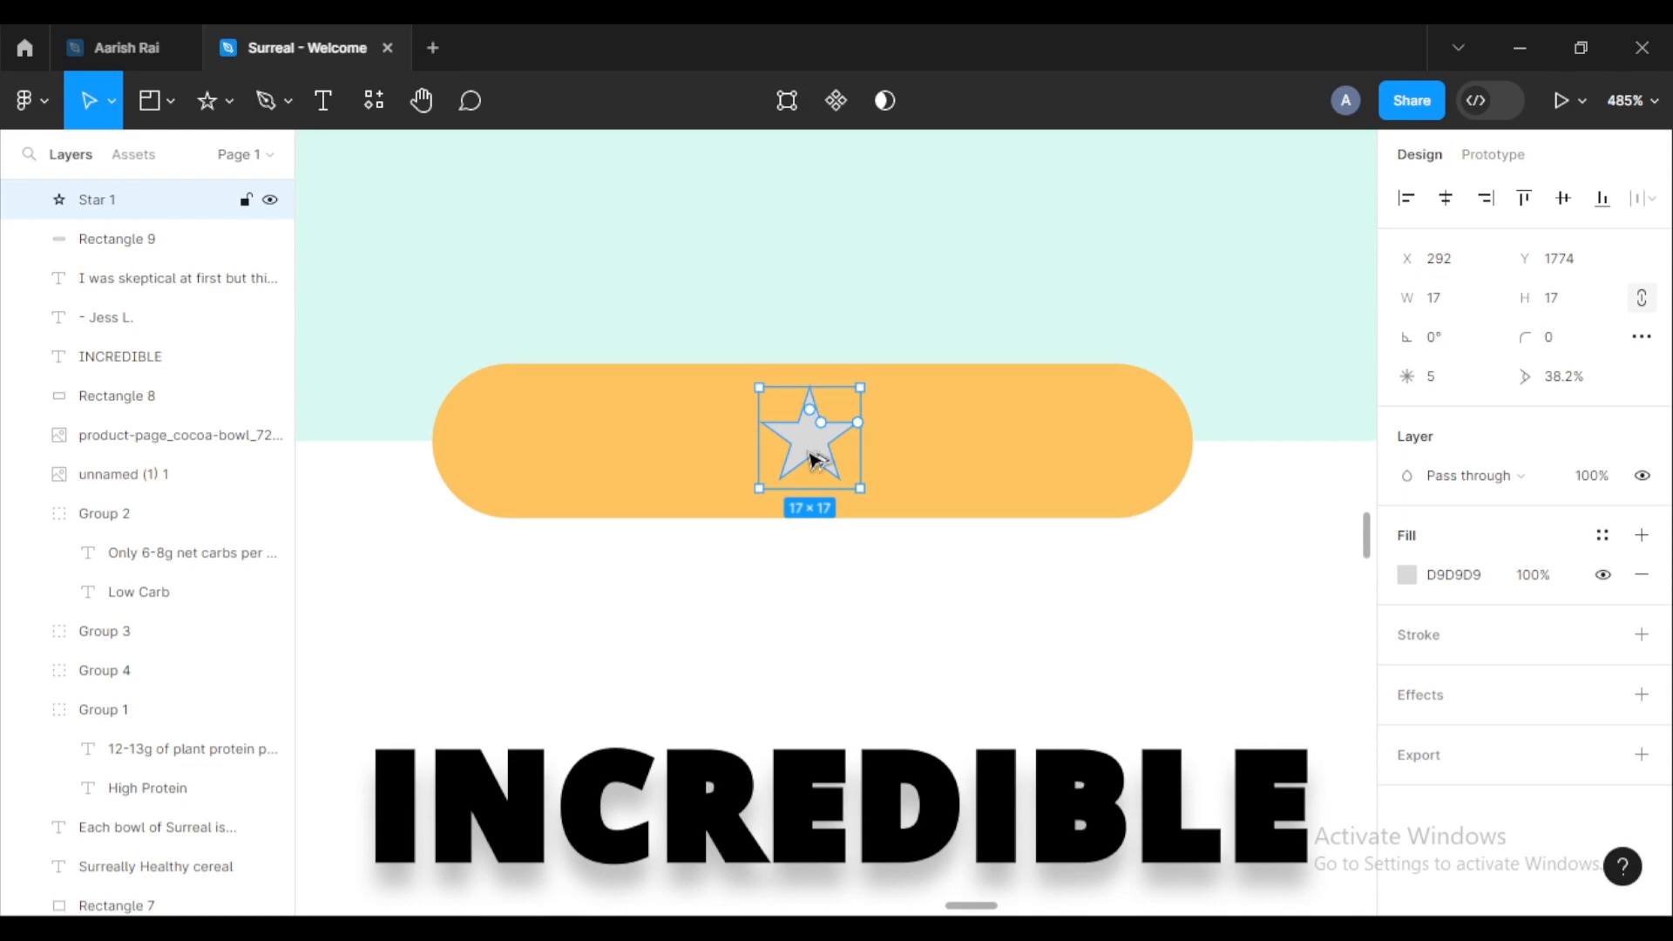
Step: Duplicate the star twice on each side to form a centred row of five with no gaps between them
left_click_drag(840, 460, 1026, 464)
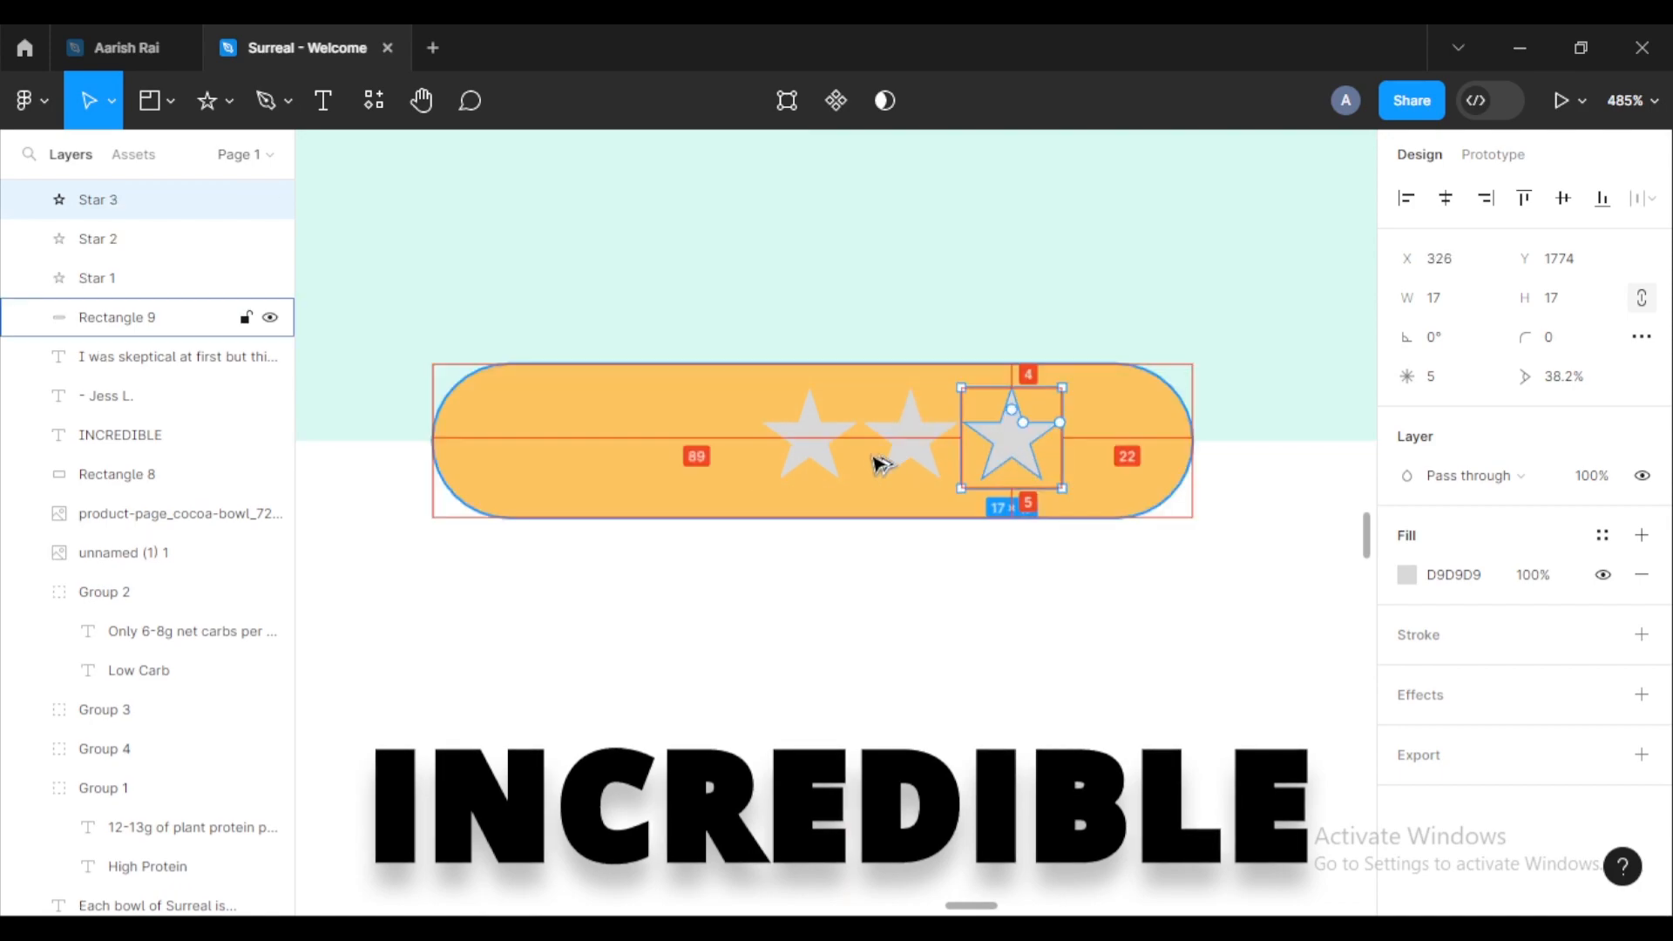
left_click(812, 450)
left_click_drag(813, 450, 623, 453)
left_click(916, 624)
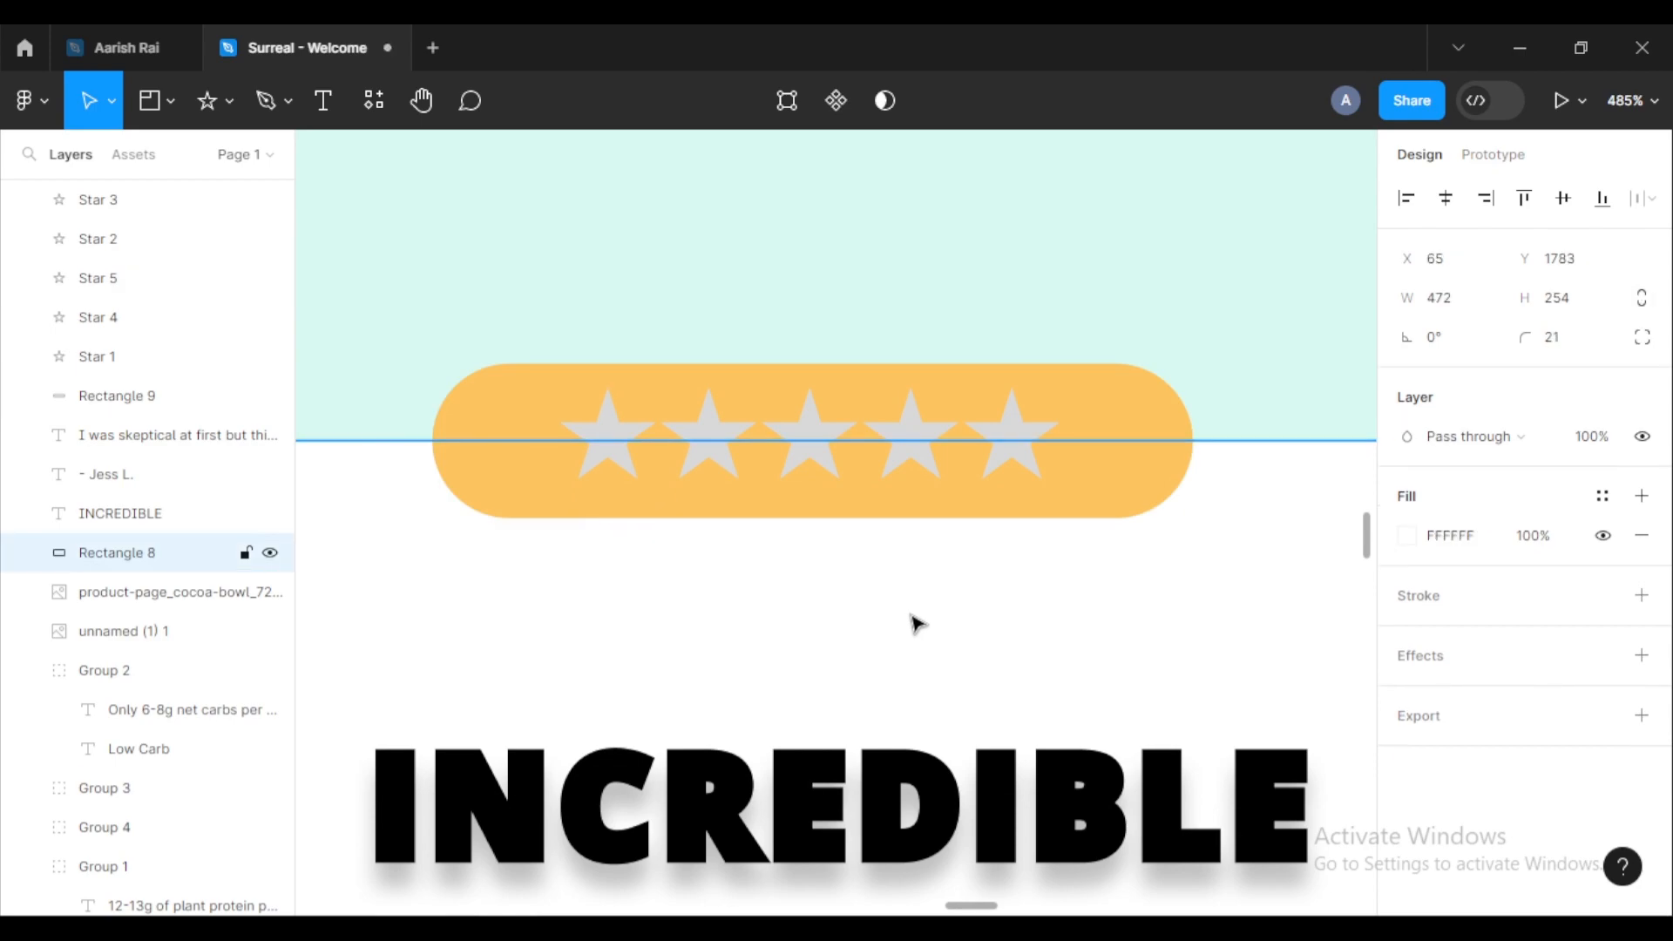
scroll(915, 624, "down", 5)
scroll(872, 575, "down", 2)
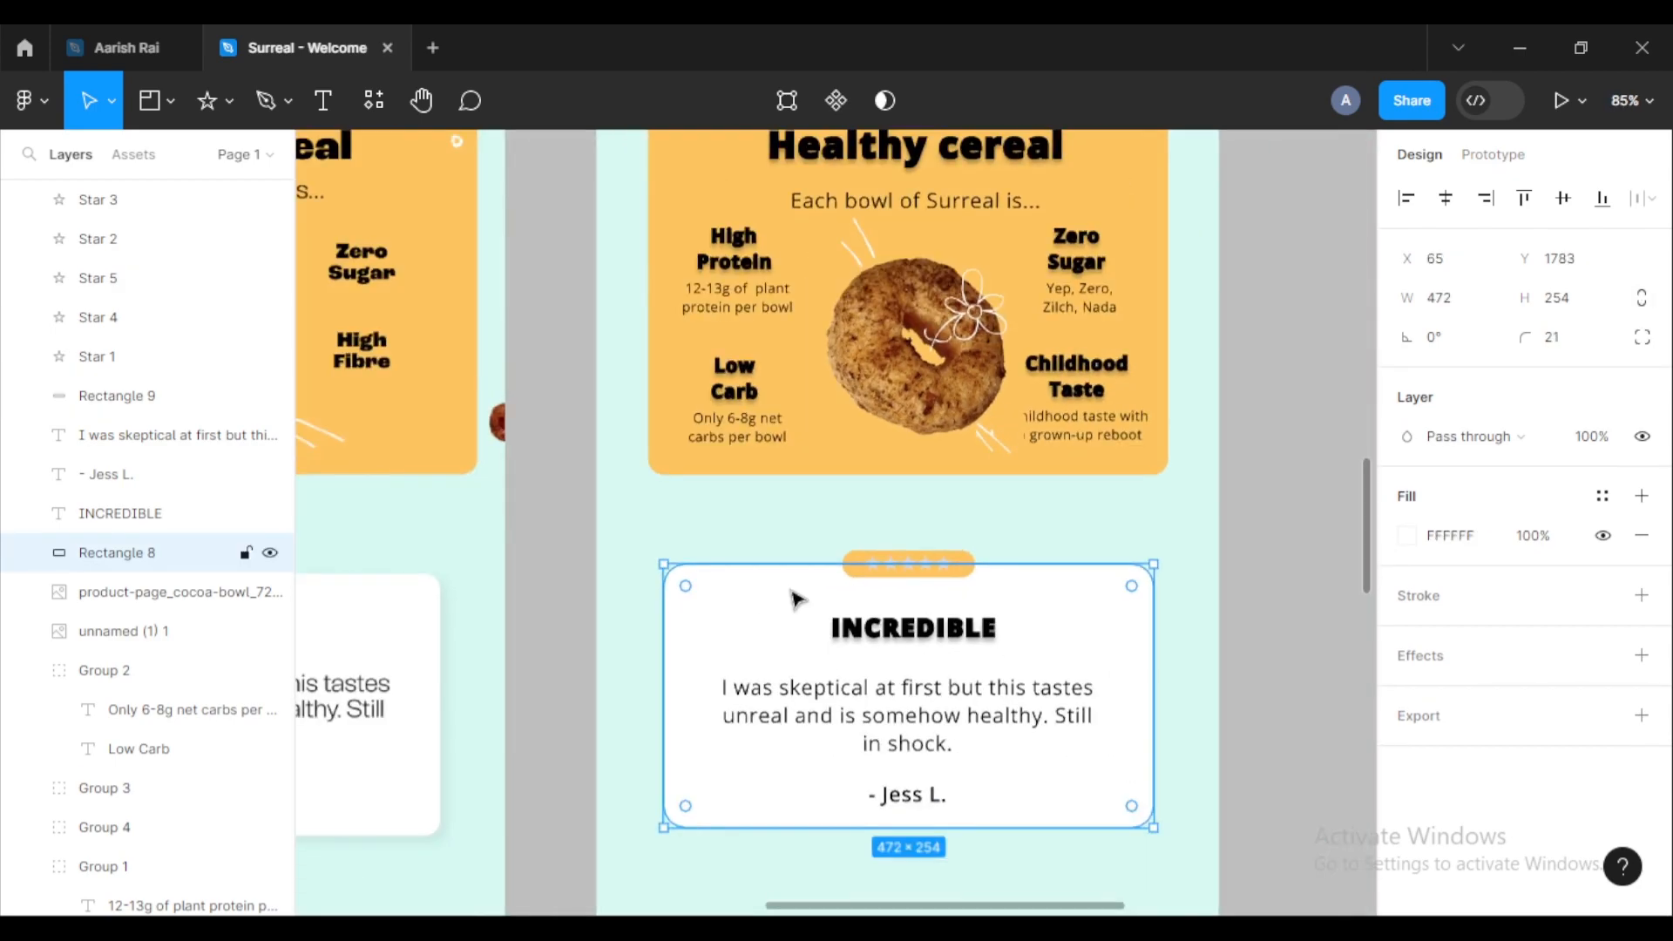
left_click(575, 570)
left_click_drag(545, 560, 818, 538)
scroll(694, 541, "right", 5)
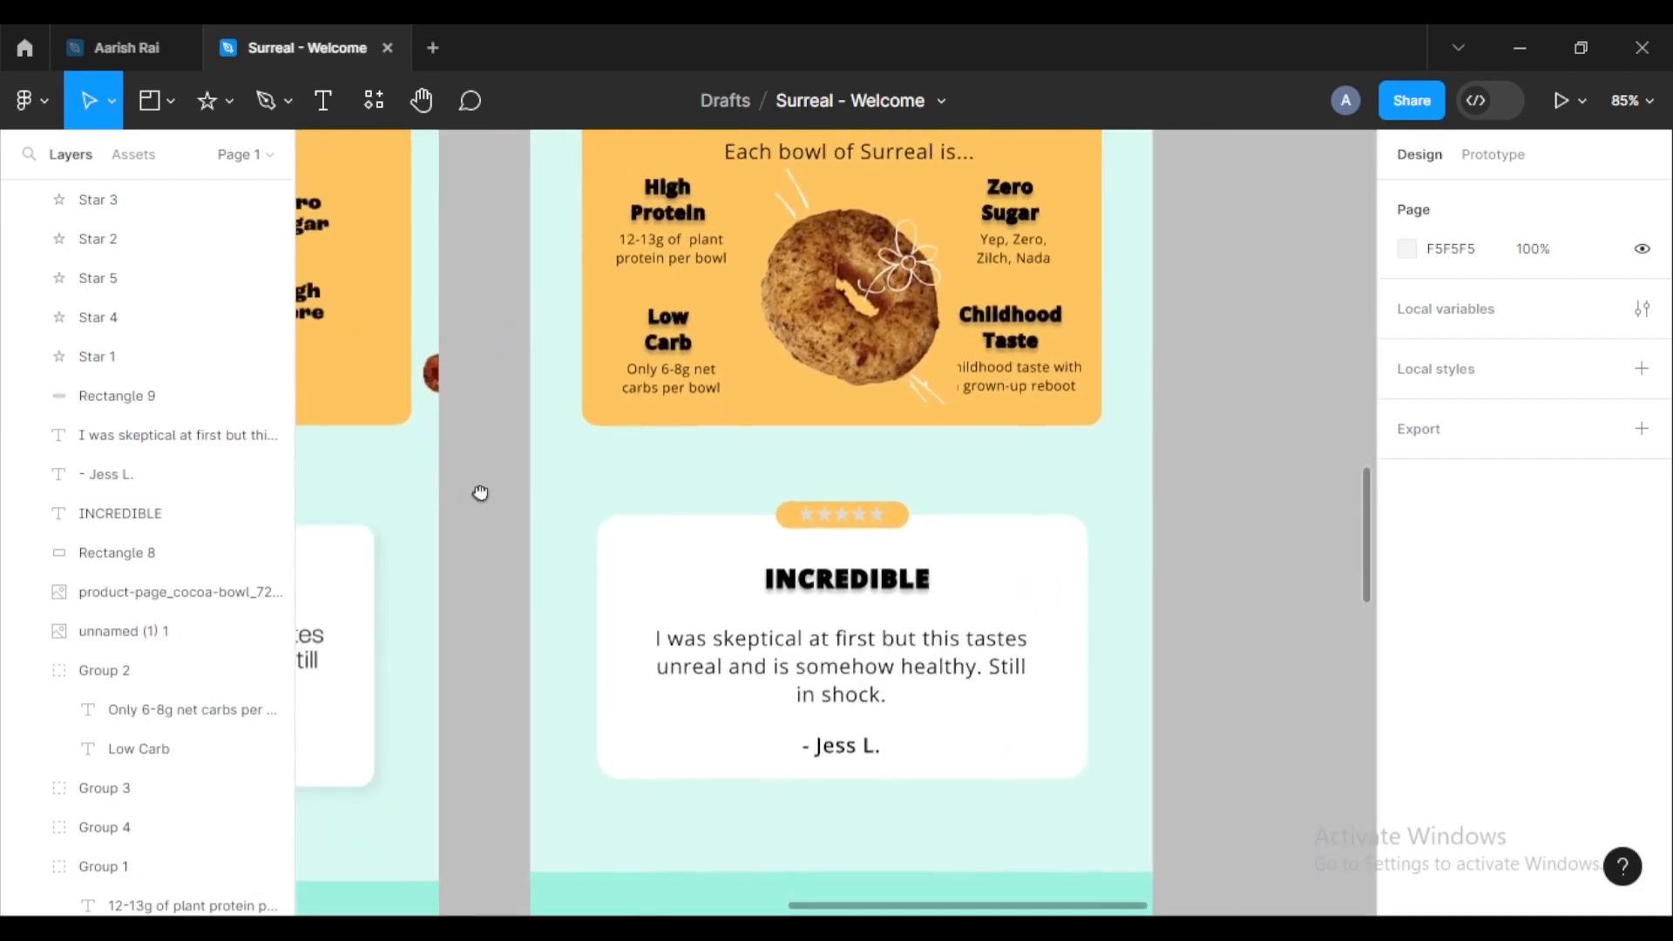
Step: Select all five stars in the badge and change their fill to white, FFFFFF
scroll(828, 558, "up", 5)
scroll(828, 557, "up", 8)
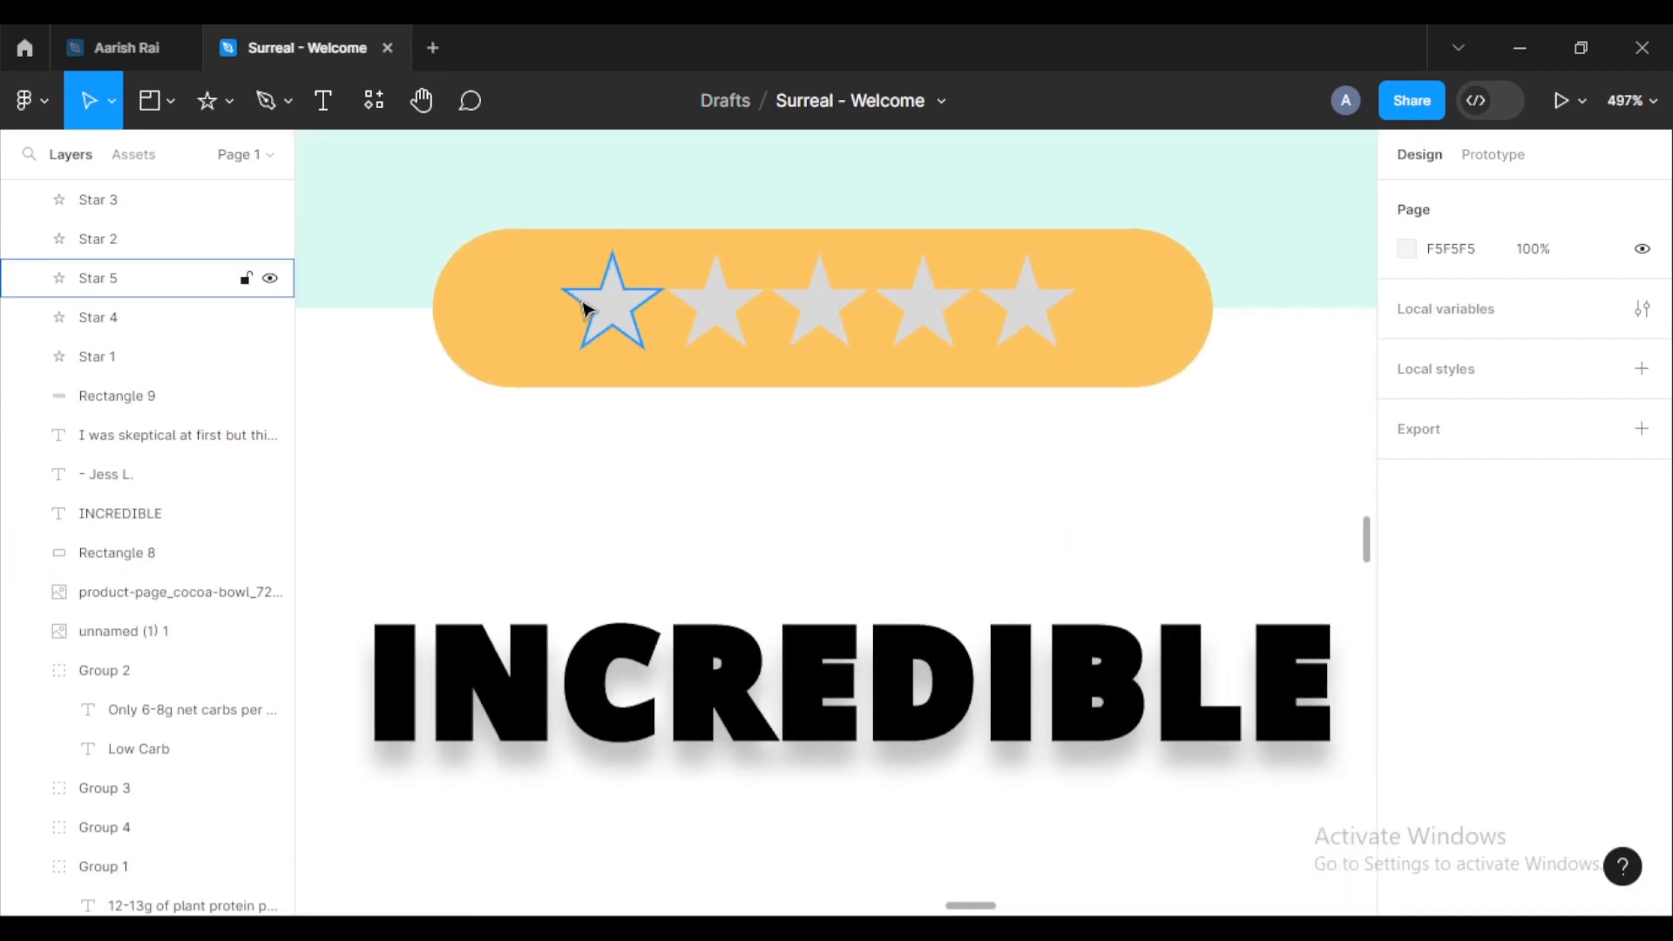
left_click(613, 323)
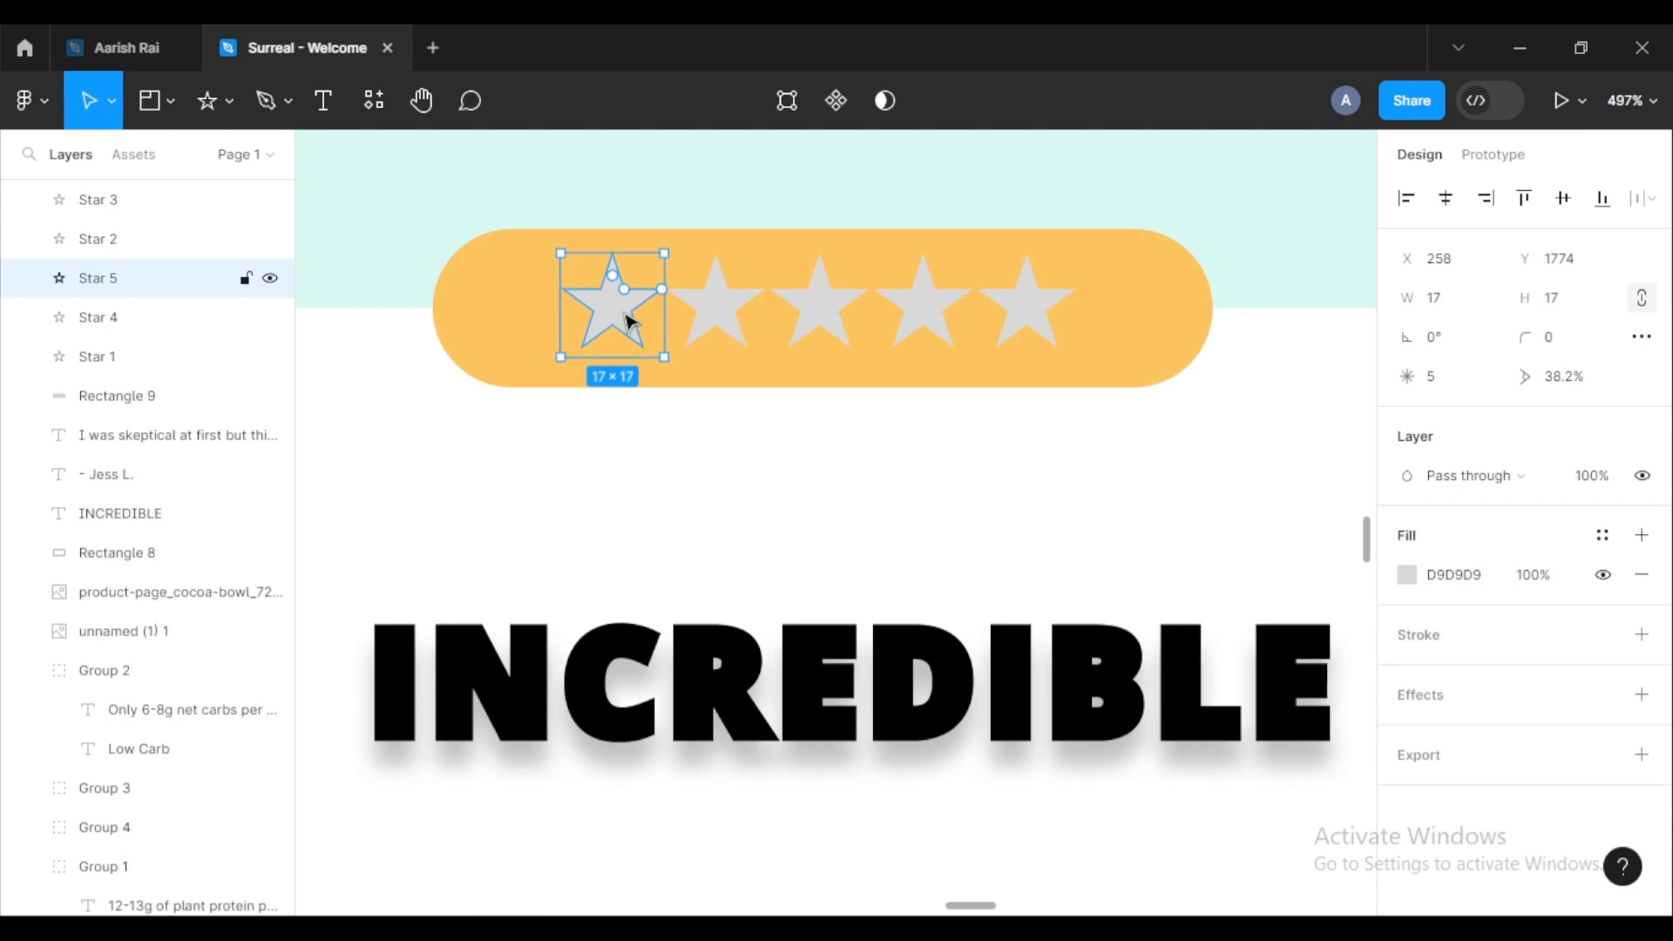
left_click(711, 311, "shift")
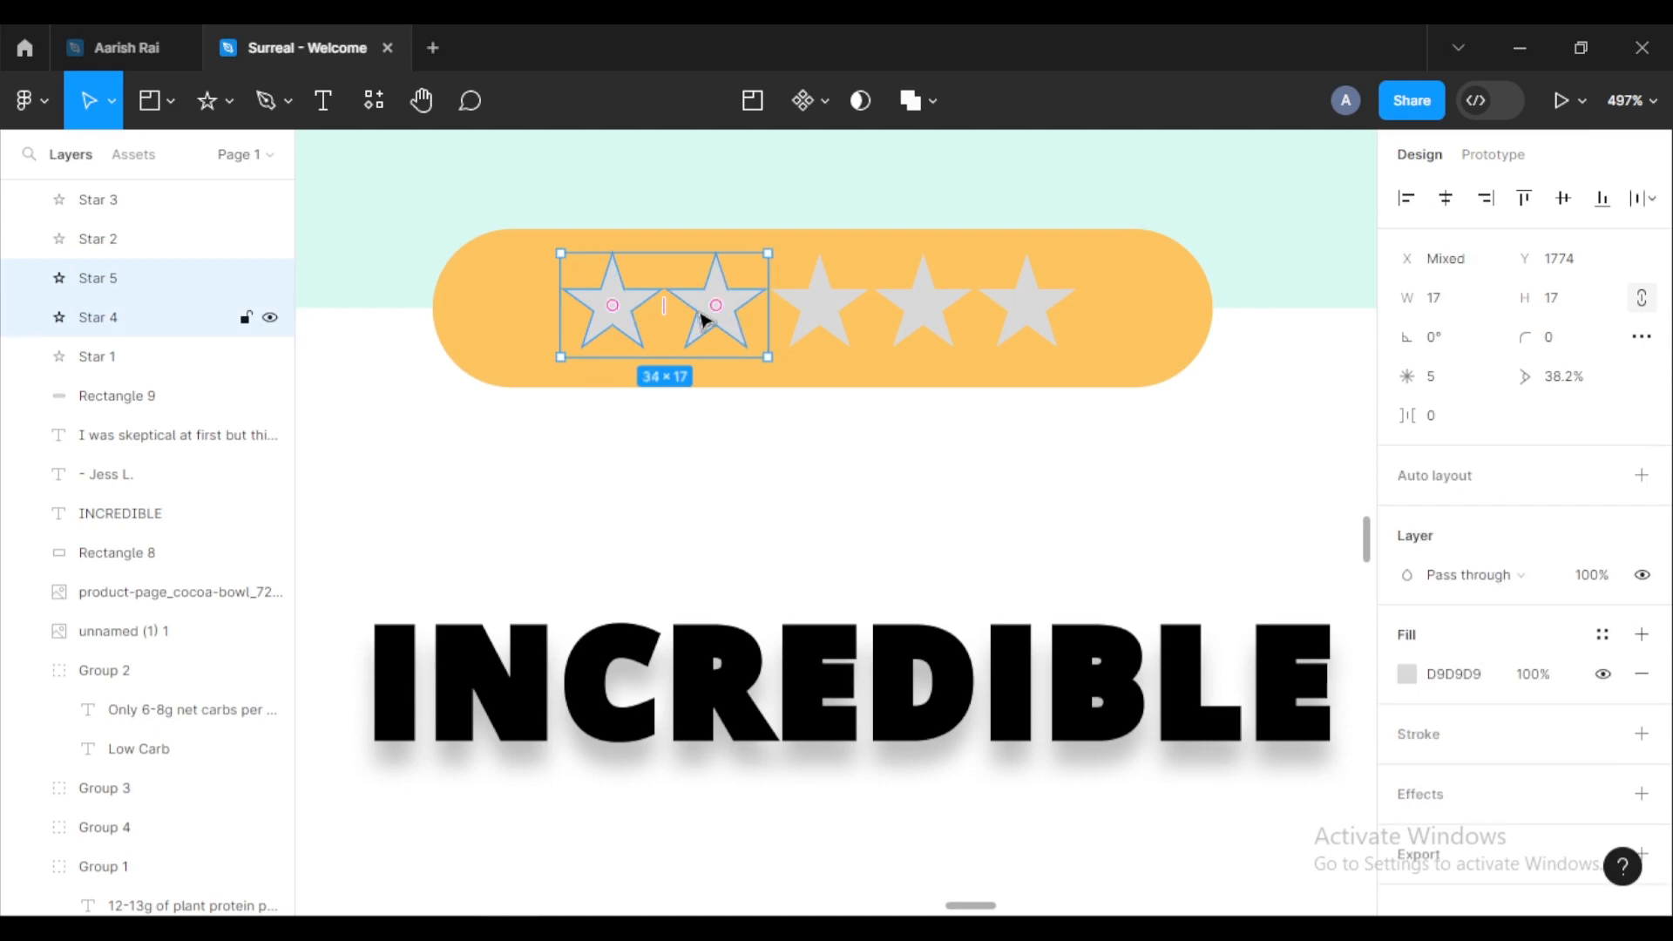
left_click(817, 319, "shift")
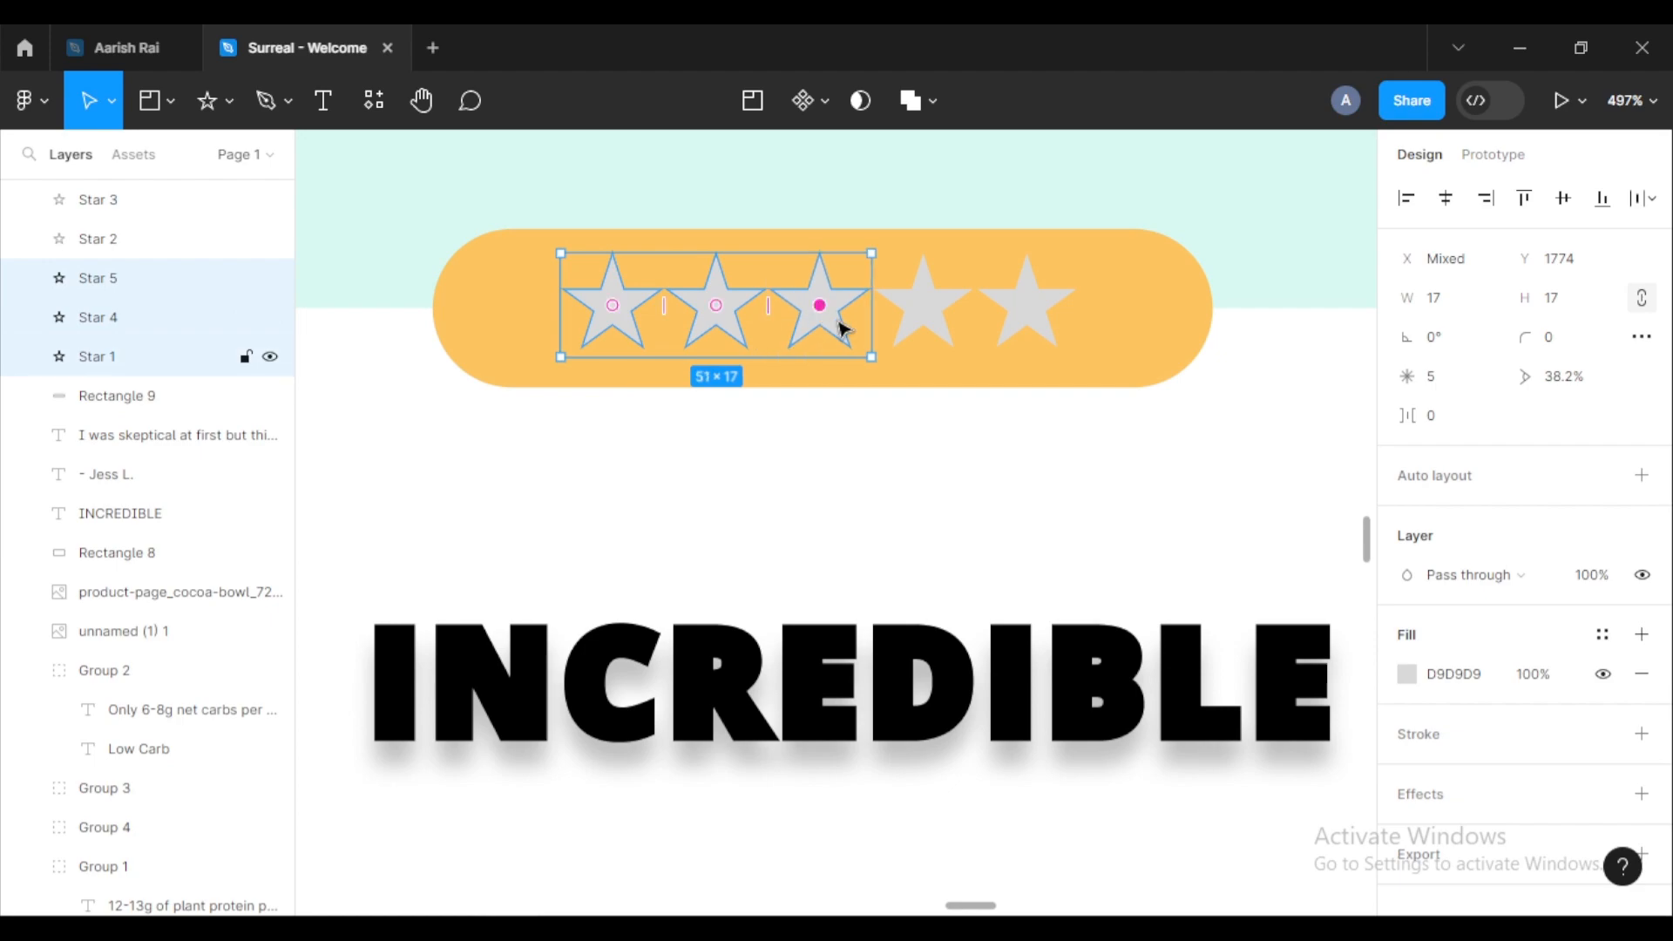
left_click(926, 319, "shift")
left_click(1036, 315, "shift")
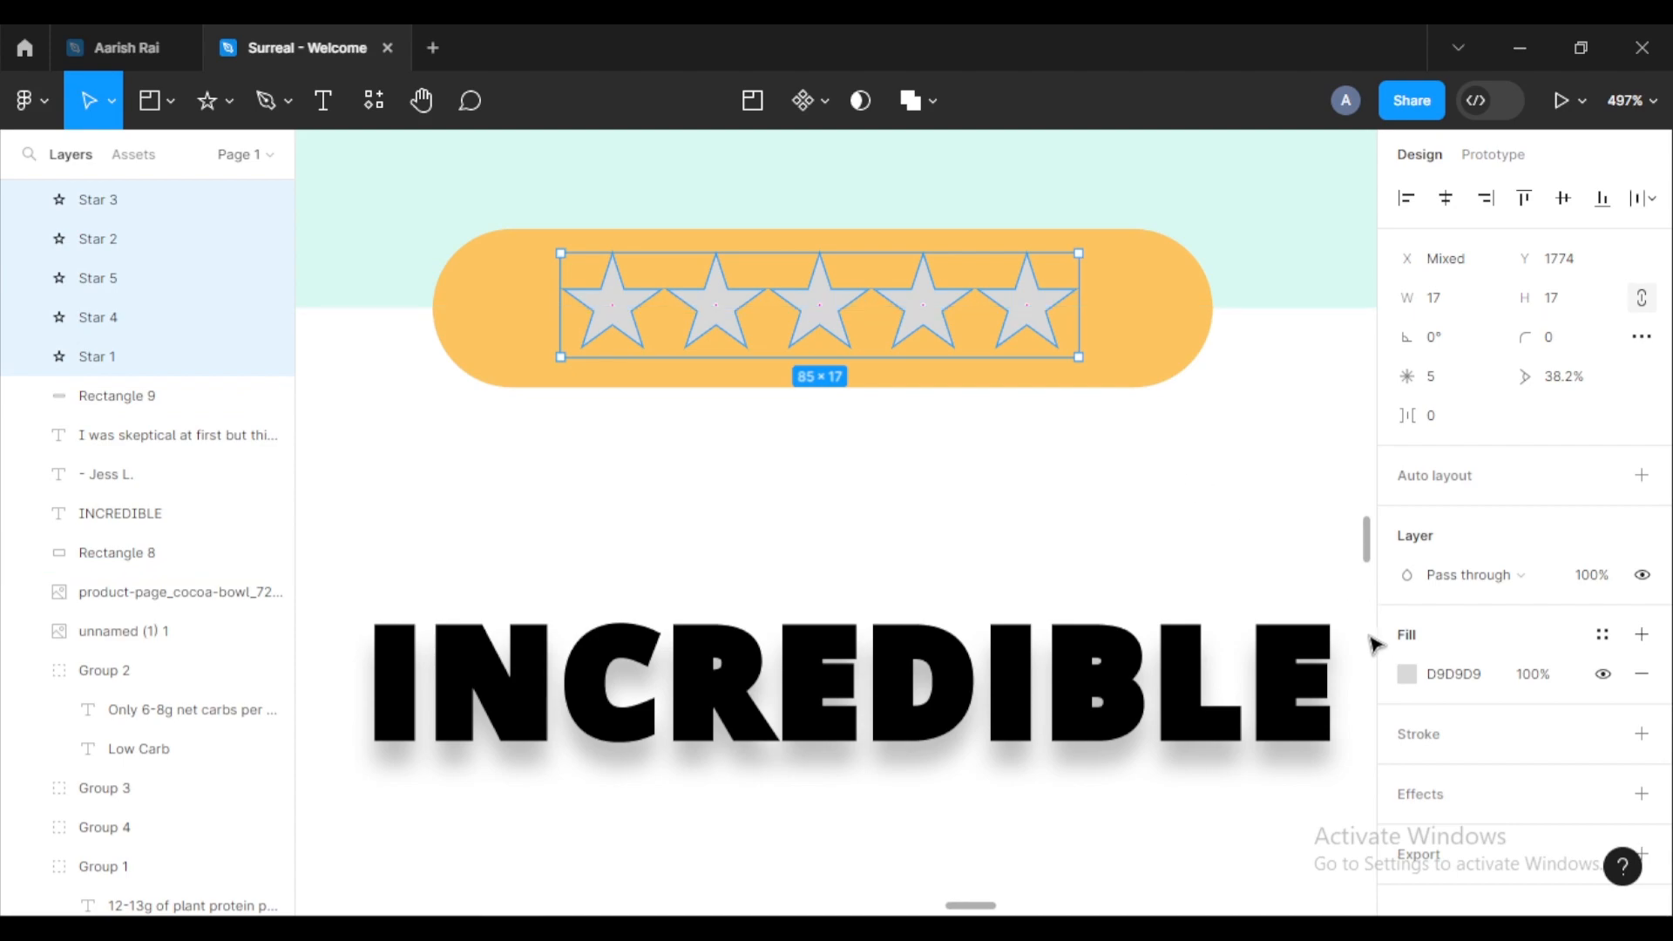
left_click(1408, 676)
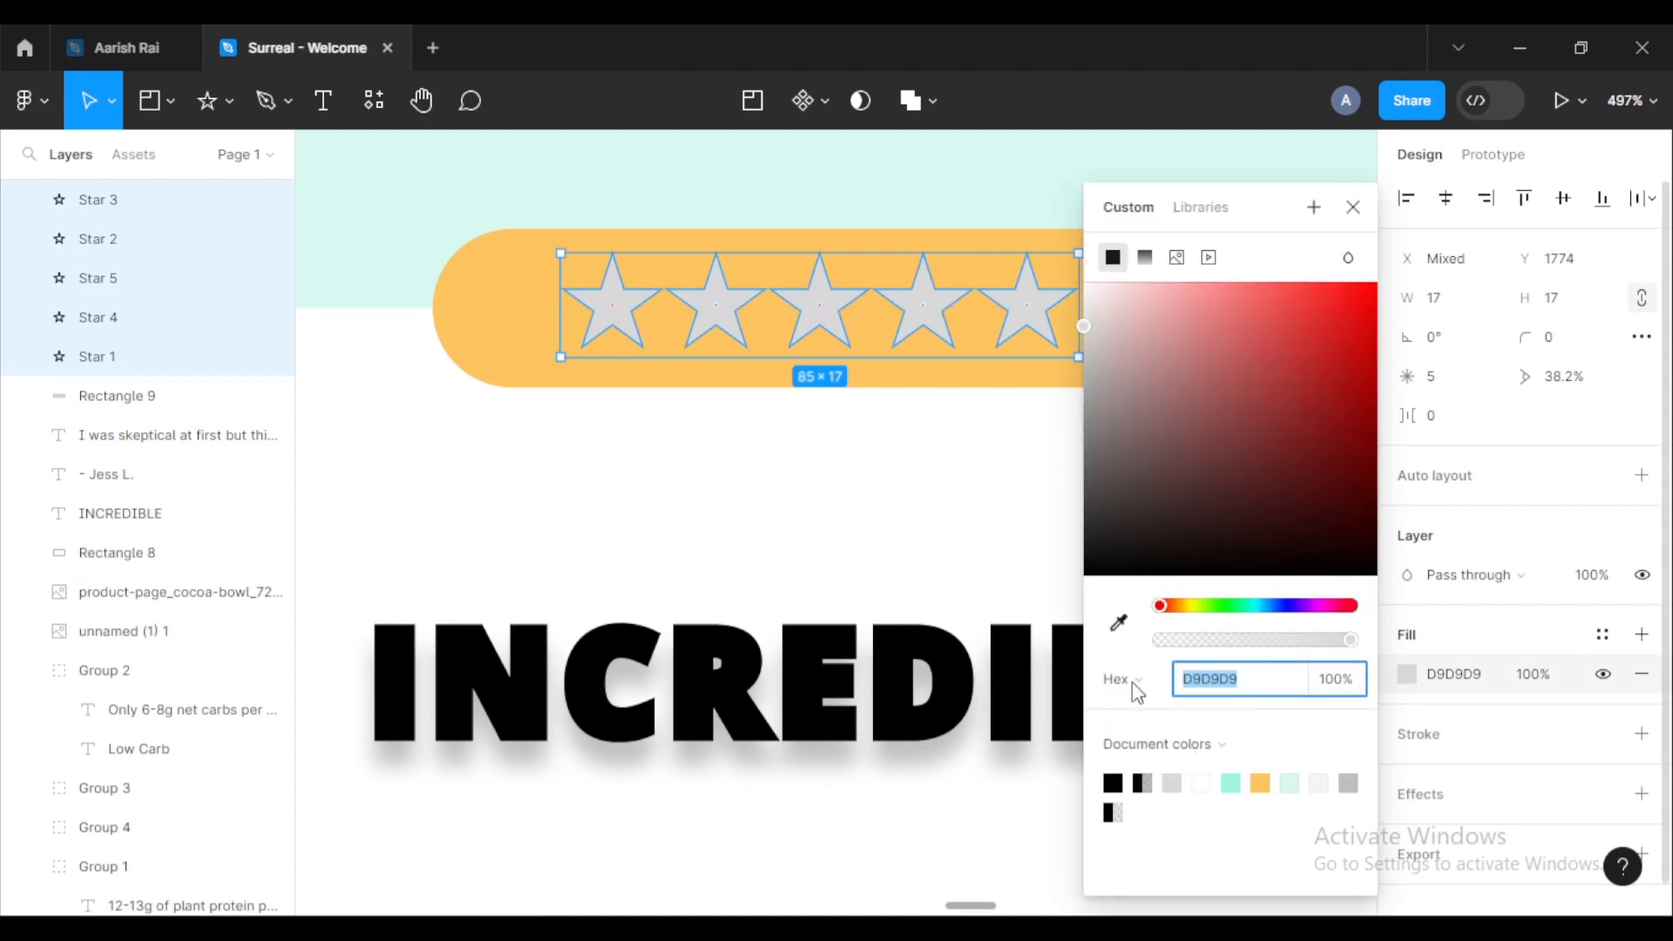
left_click_drag(1088, 328, 1079, 296)
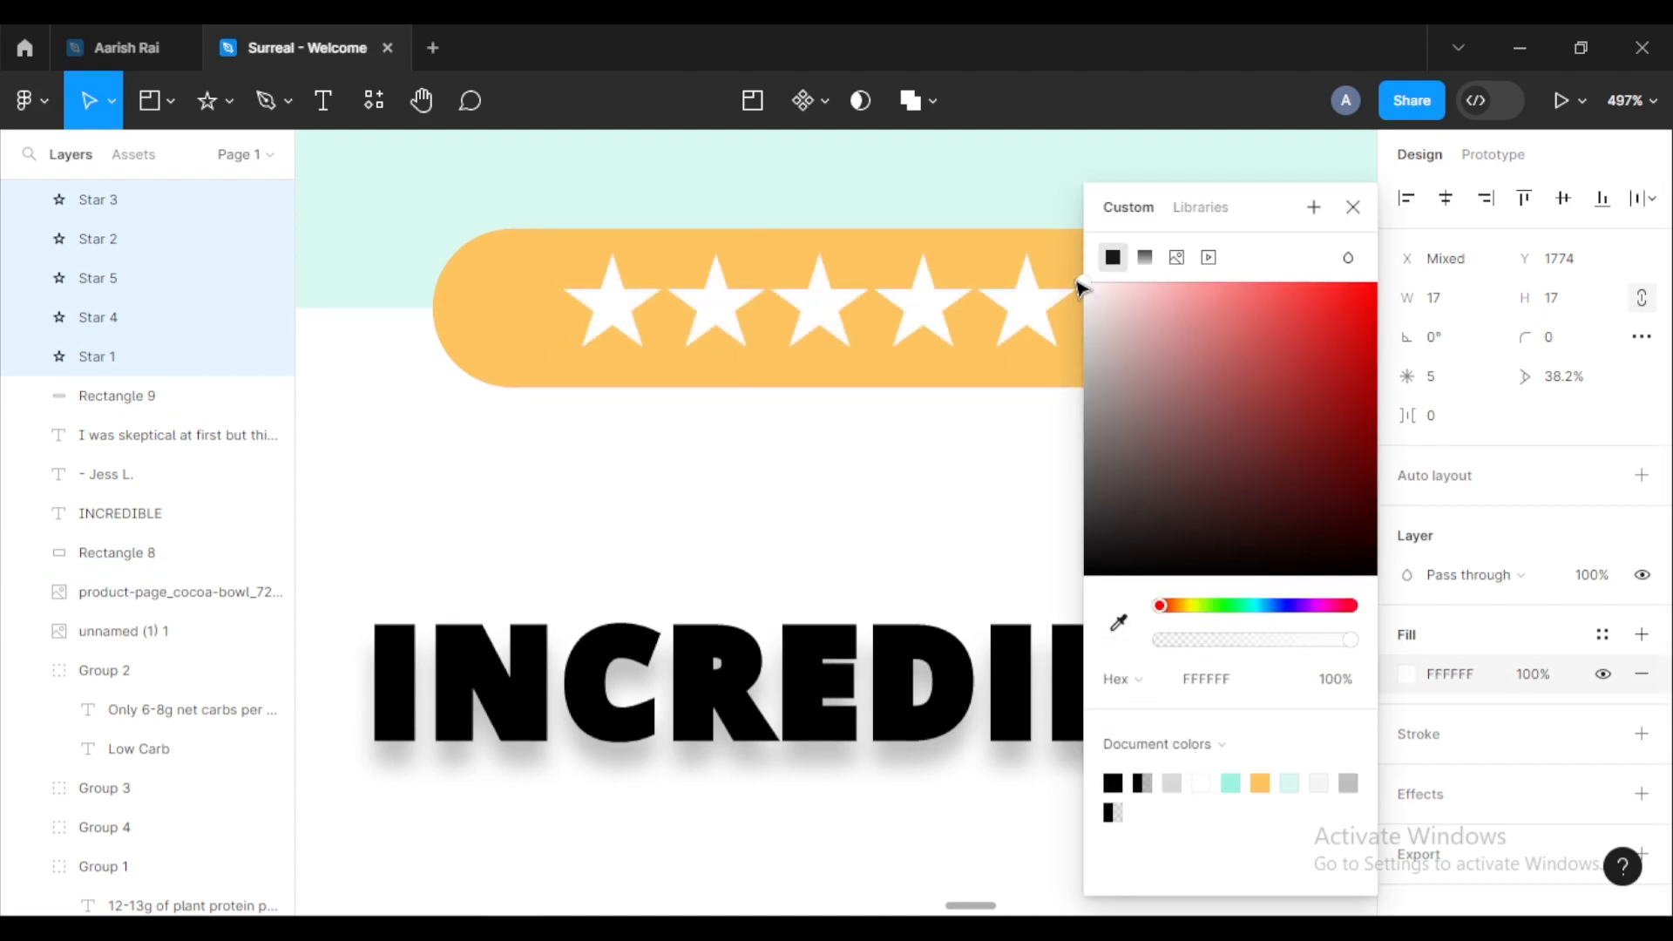
left_click(1353, 209)
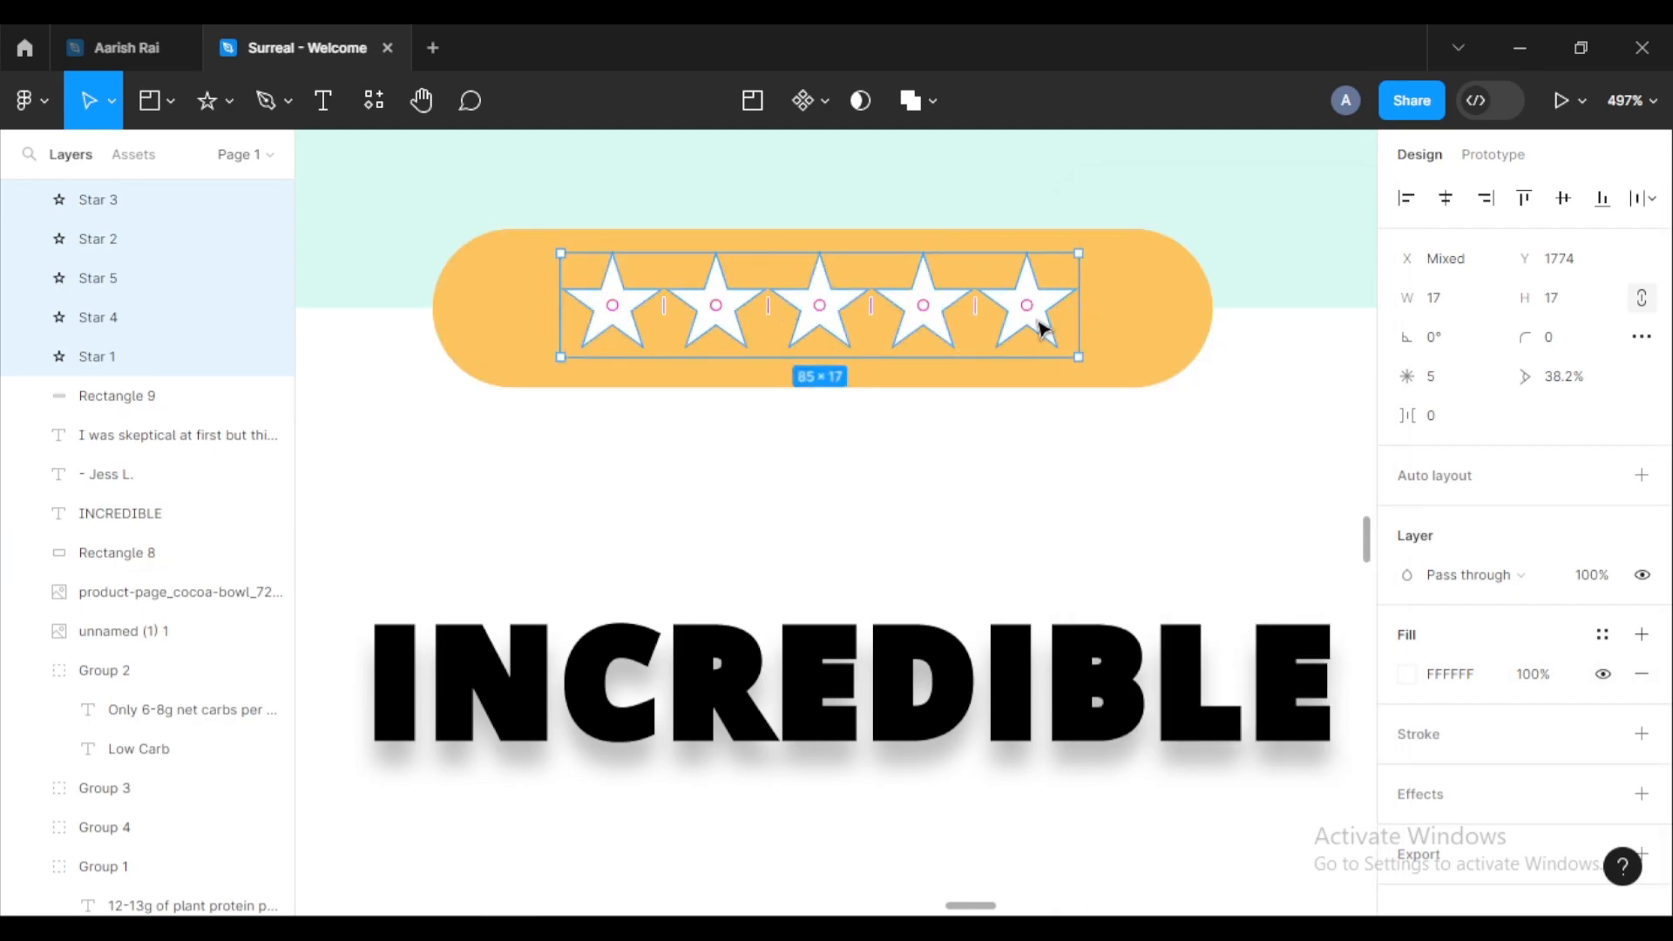
Step: Compare the recreated sections and the testimonial card's star badge with the reference design
scroll(928, 349, "down", 10)
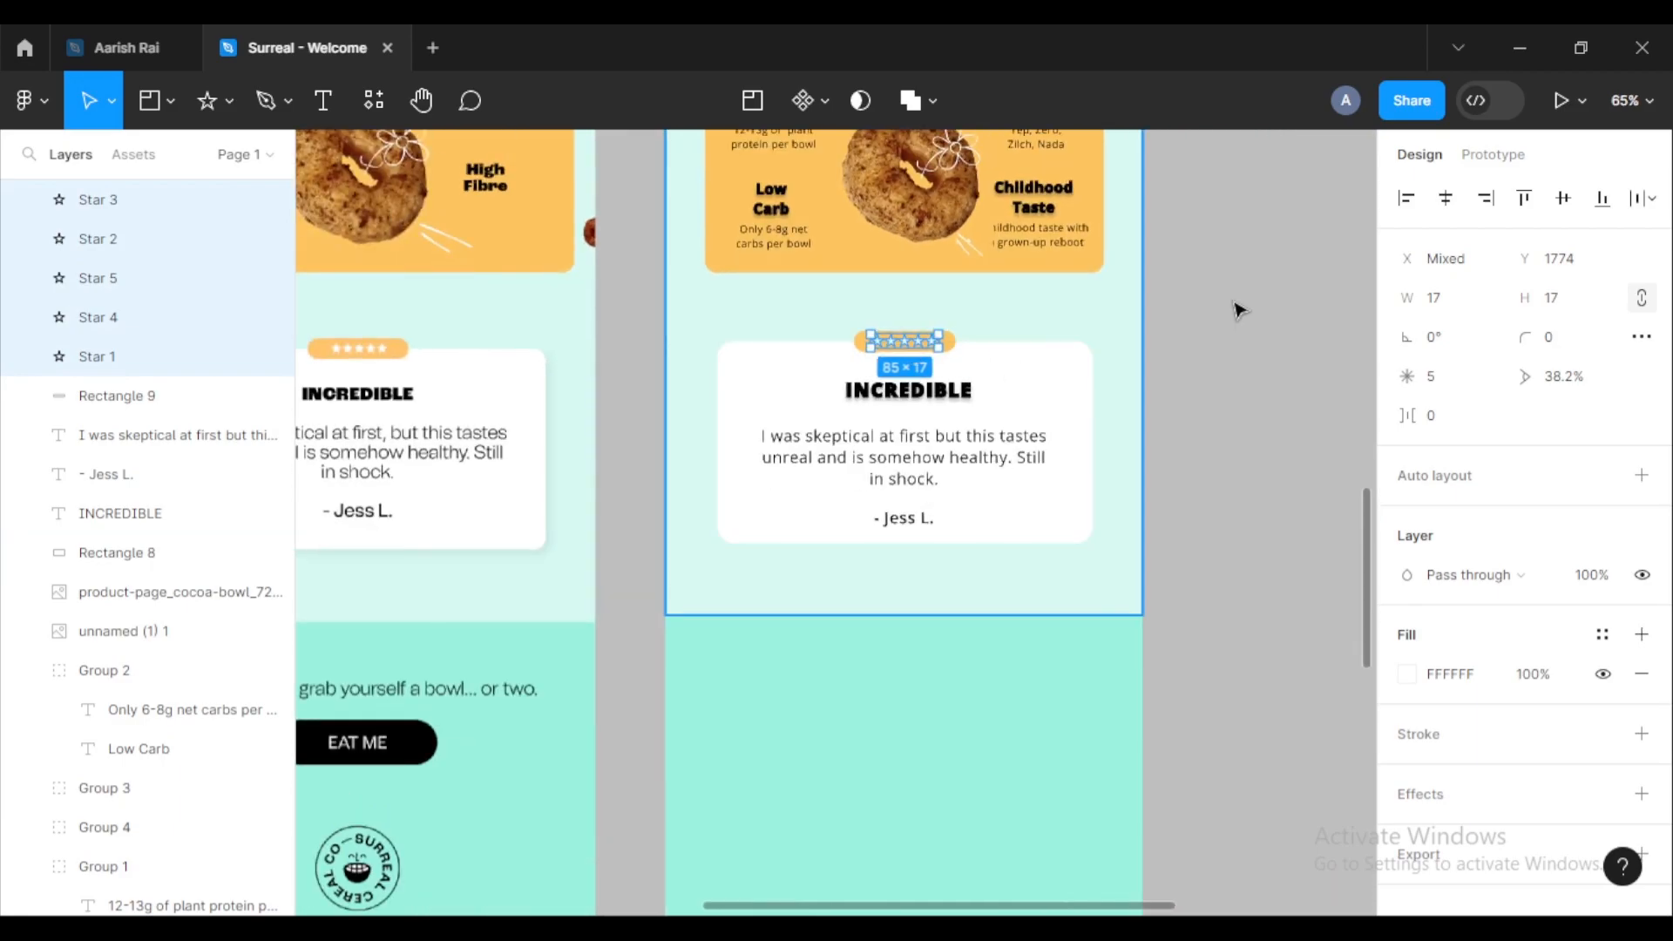
left_click(1246, 329)
scroll(1225, 362, "up", 2)
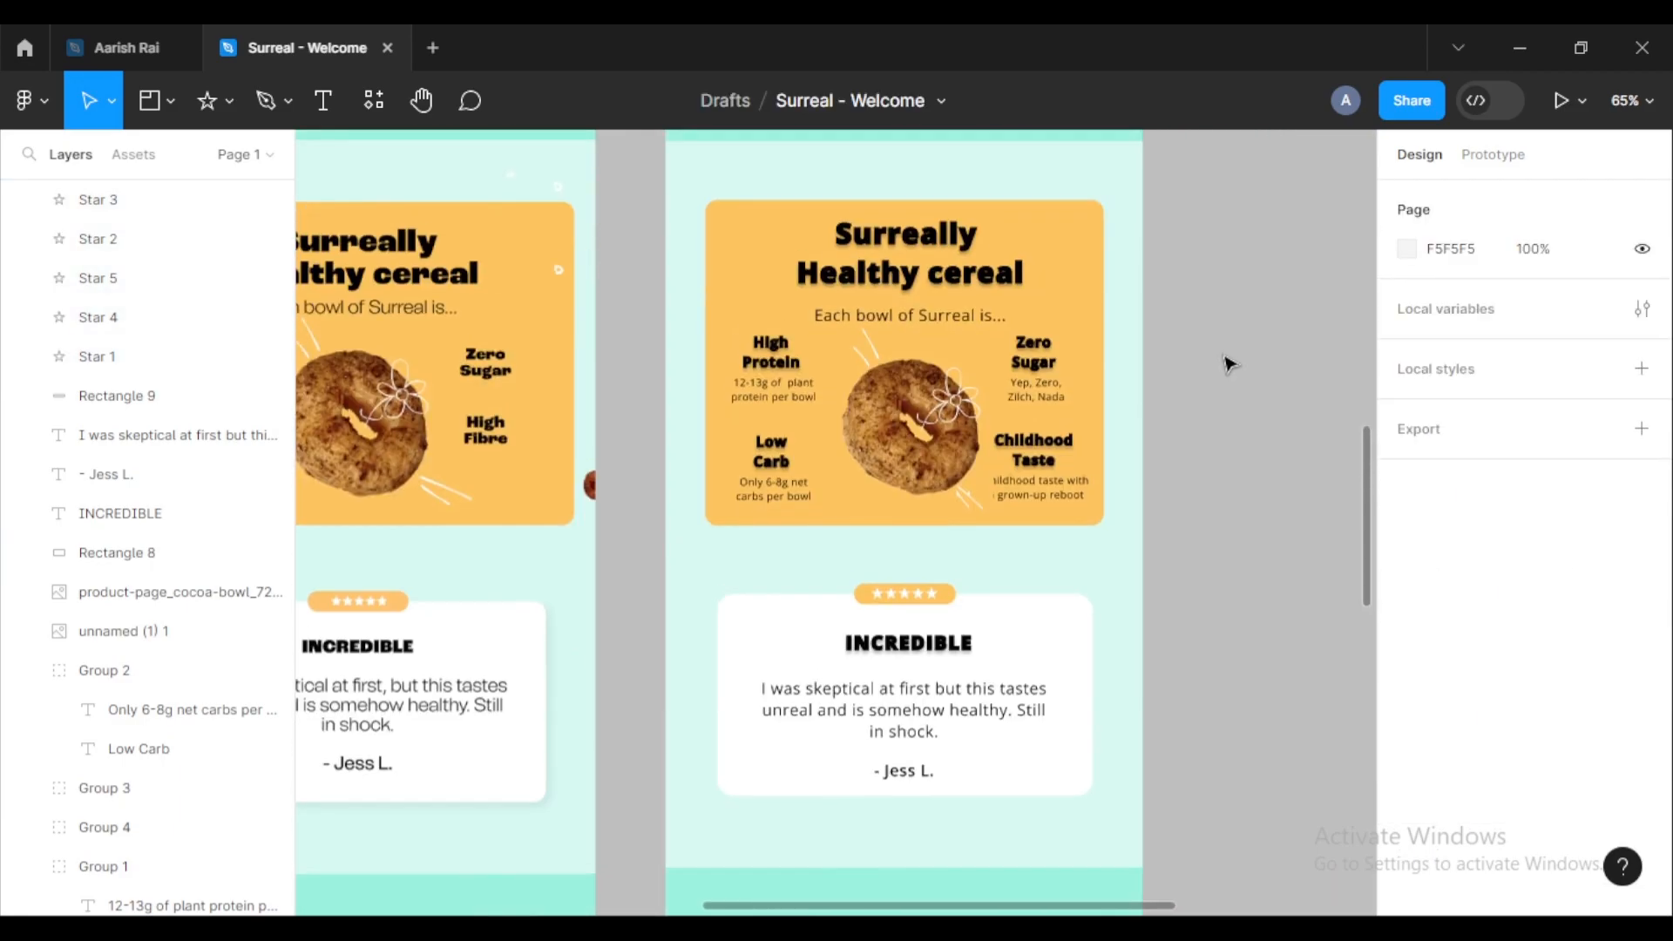
scroll(1229, 362, "down", 3)
left_click_drag(1202, 322, 1080, 479)
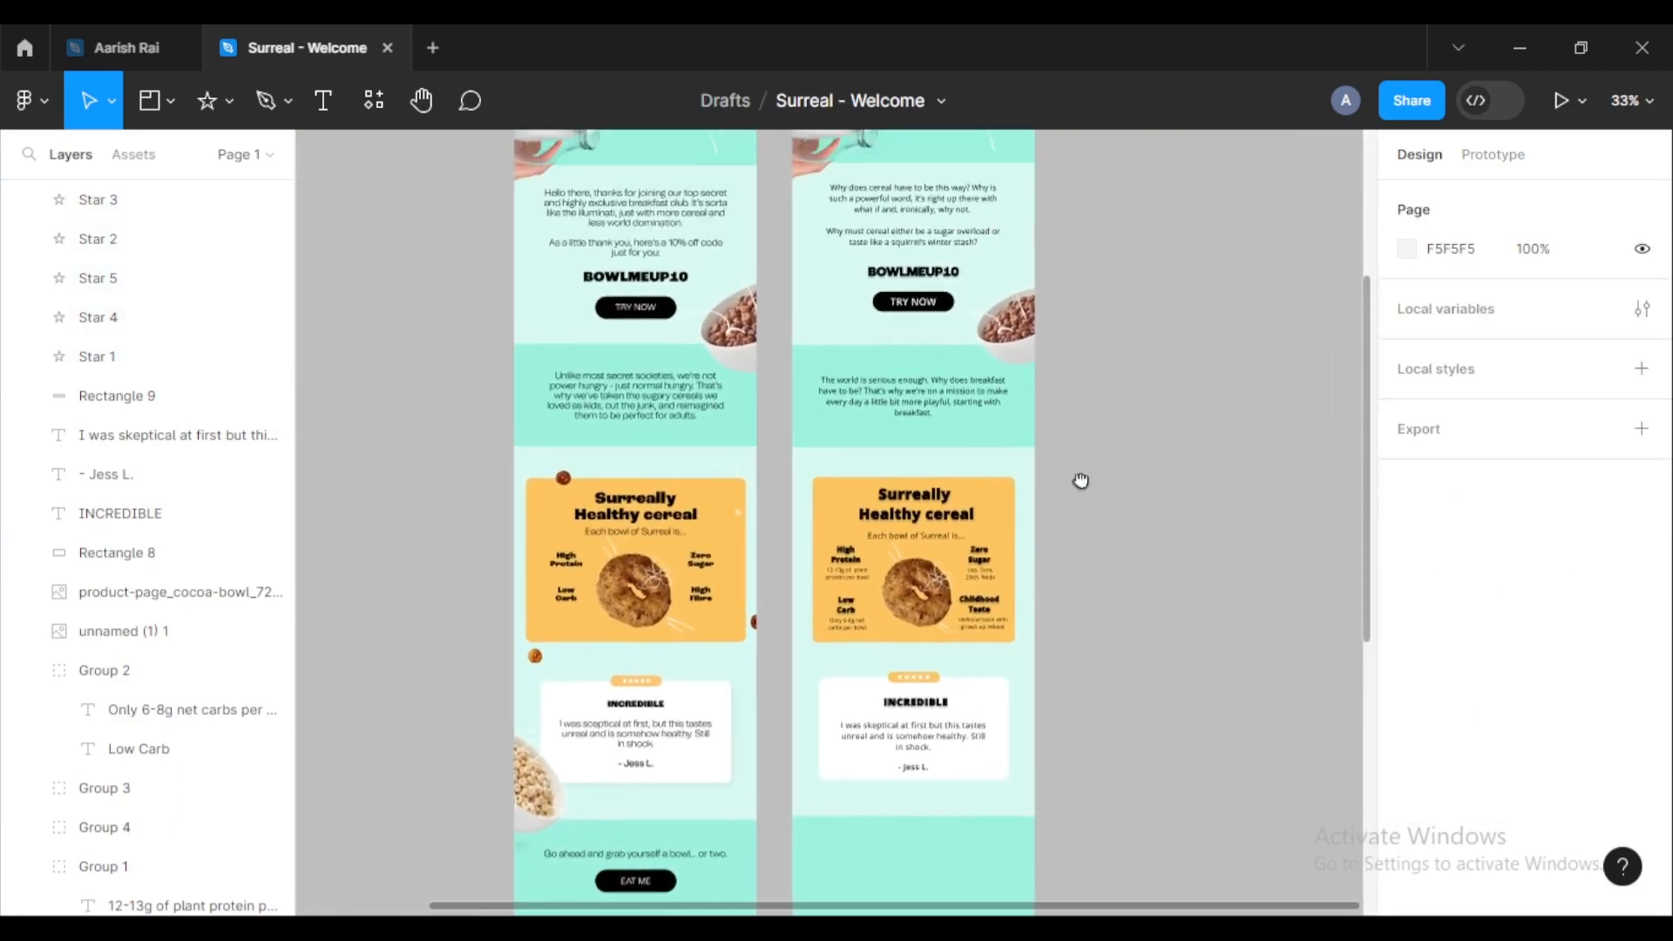
scroll(1139, 400, "down", 1)
left_click_drag(1119, 292, 1053, 355)
scroll(1094, 511, "up", 3)
scroll(1094, 512, "down", 2)
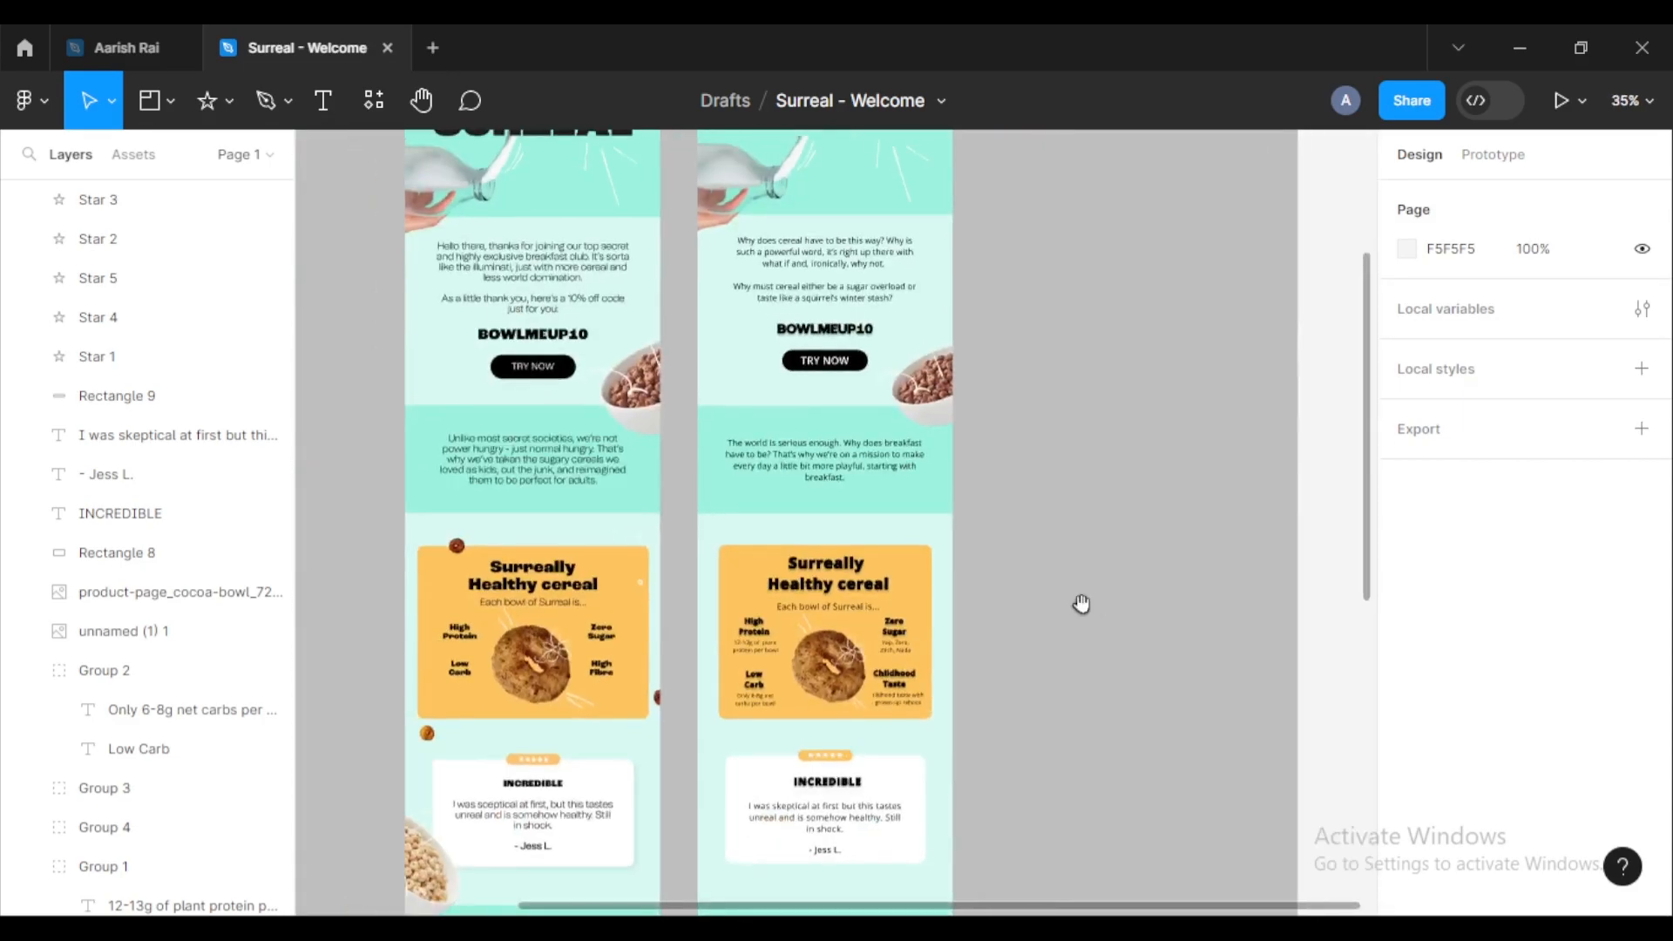
left_click_drag(1087, 612, 1116, 358)
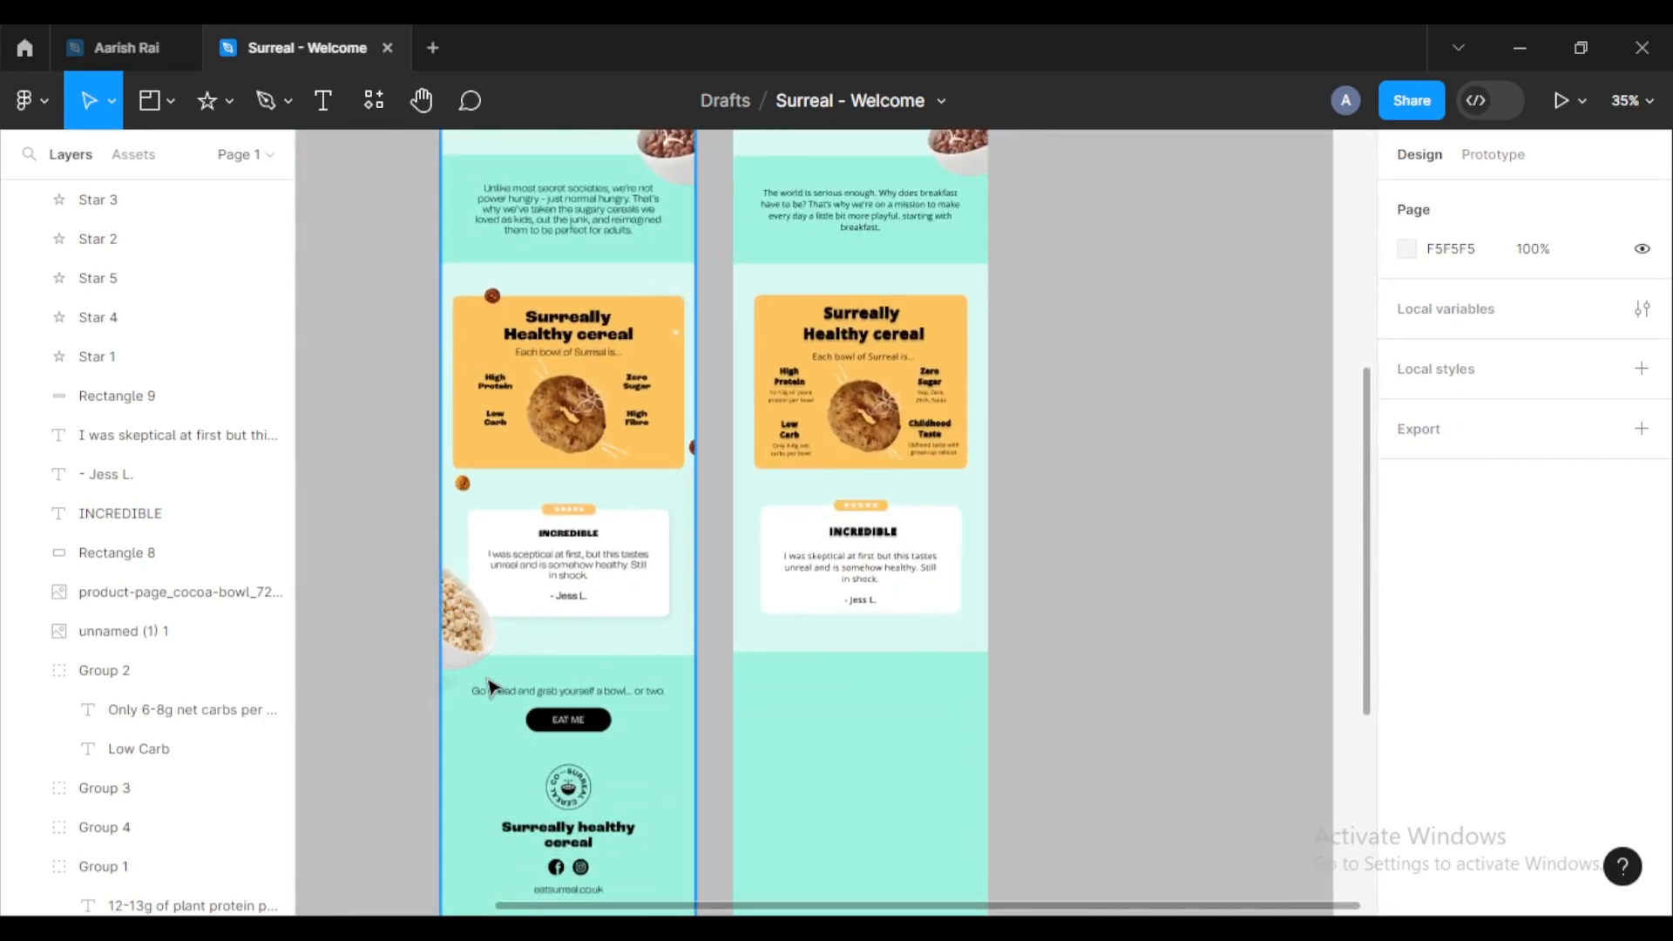
Step: Add the about_left-bowl image from the Surreal folder and place it beside the testimonial card's lower left, overlapping the section's left edge
left_click(202, 928)
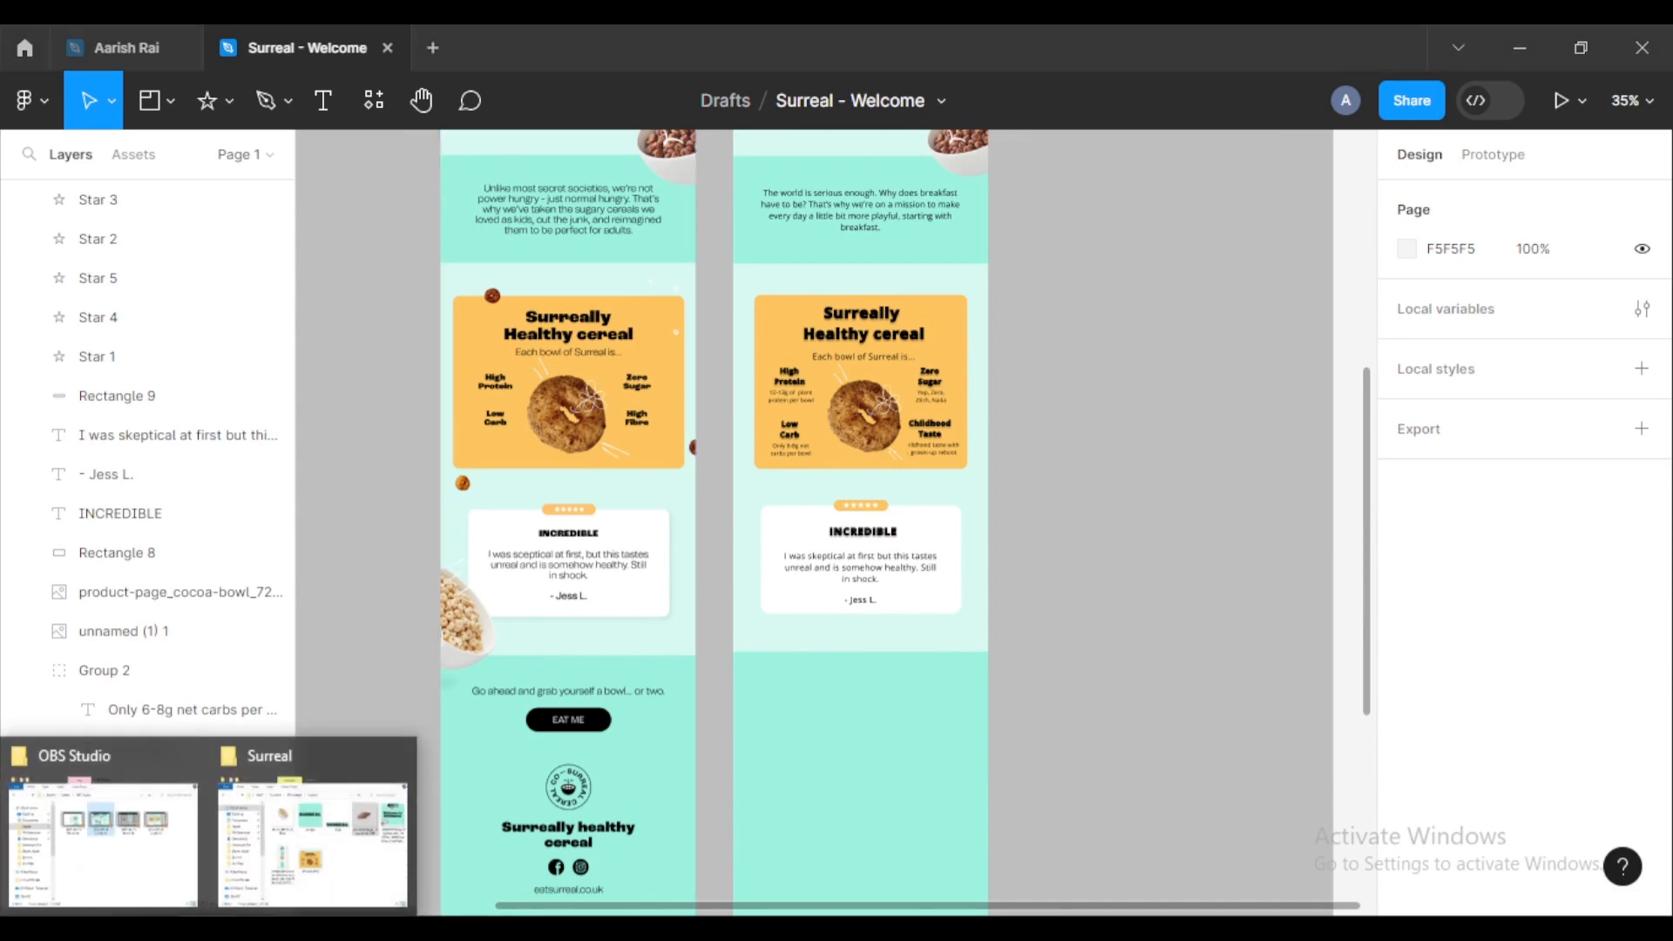
left_click(287, 841)
left_click_drag(484, 307, 826, 671)
scroll(826, 670, "up", 2)
scroll(826, 673, "up", 3)
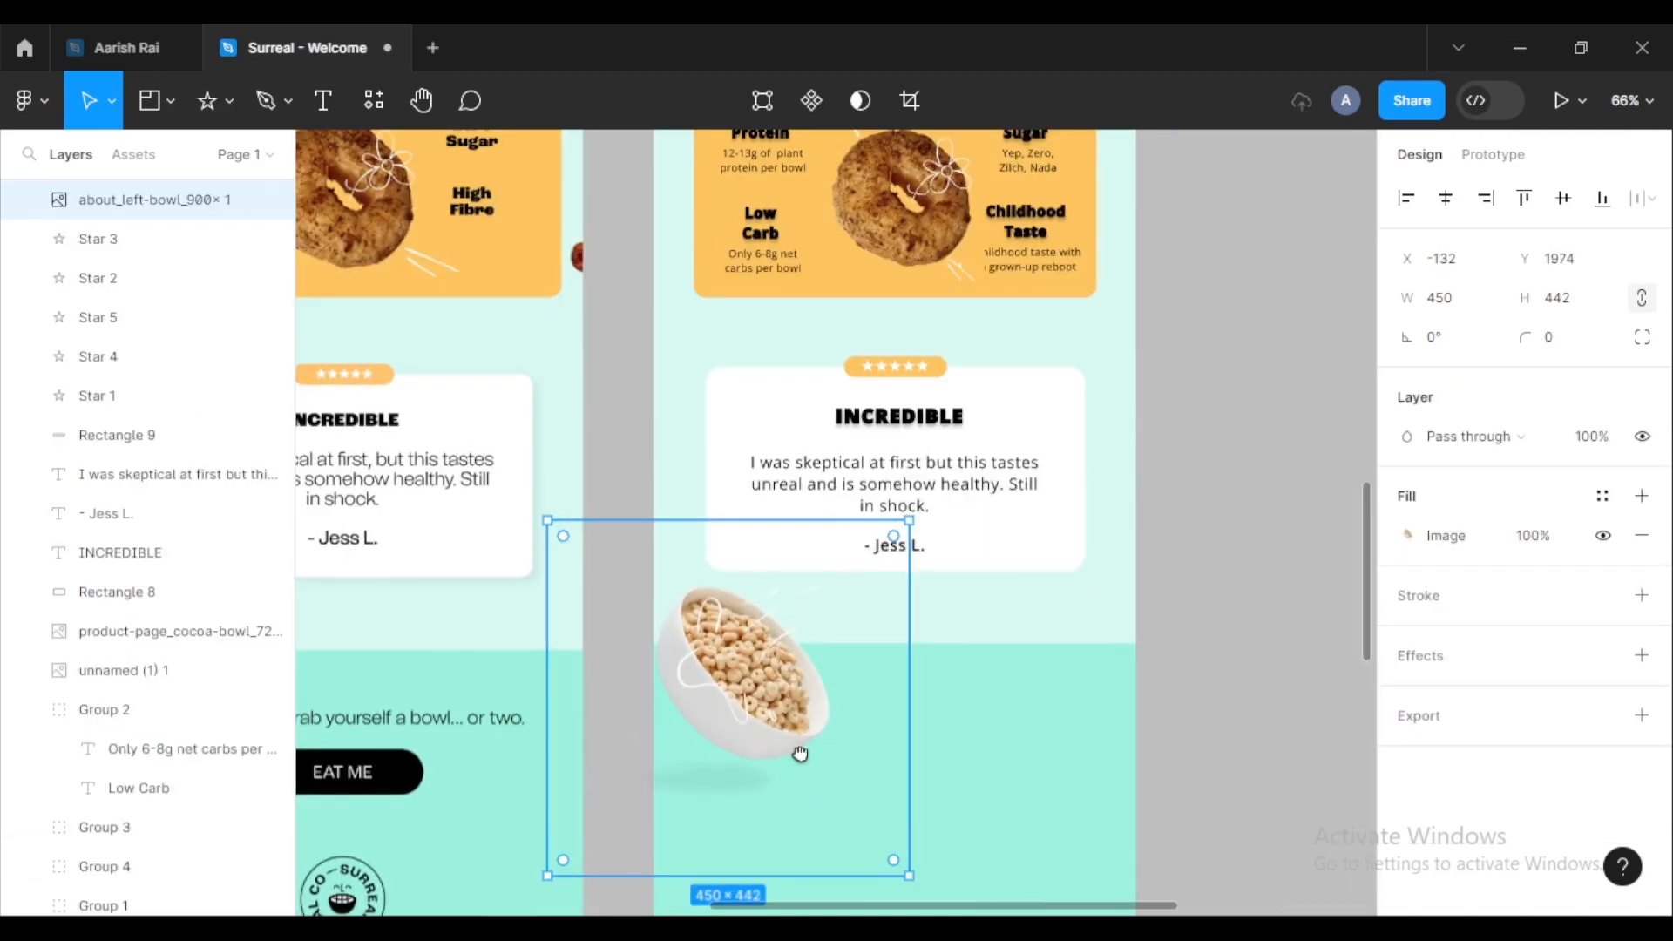
left_click_drag(795, 751, 897, 583)
left_click_drag(823, 523, 968, 440)
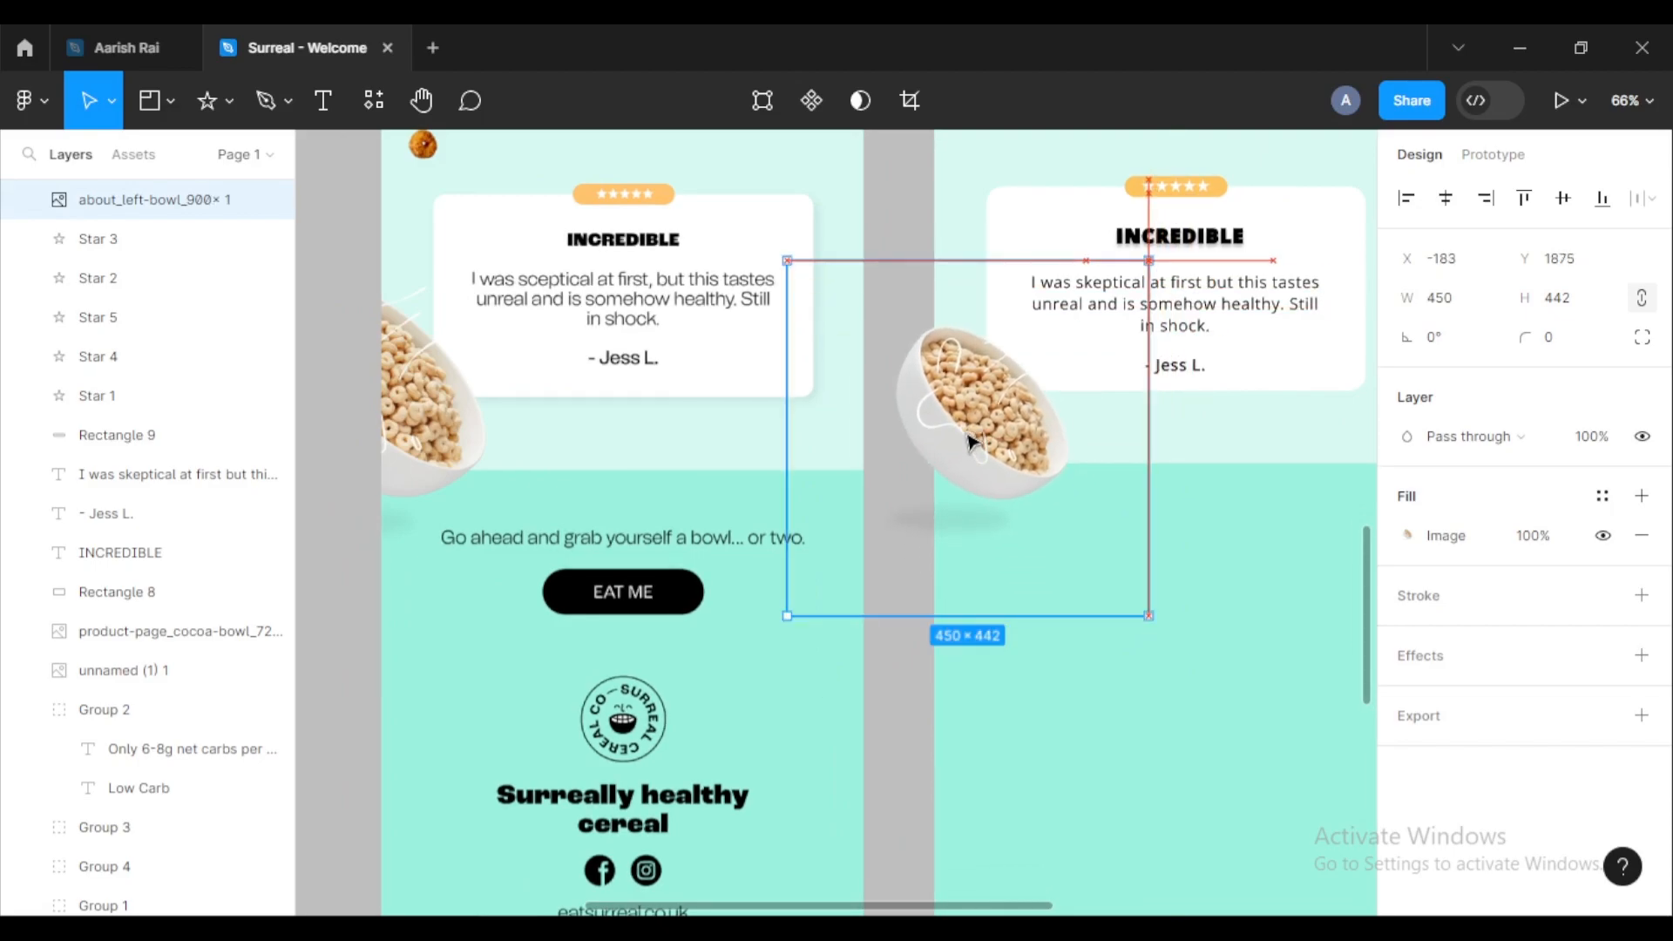
mouse_move(971, 442)
left_mouse_down()
mouse_move(933, 466)
mouse_move(942, 435)
left_mouse_up()
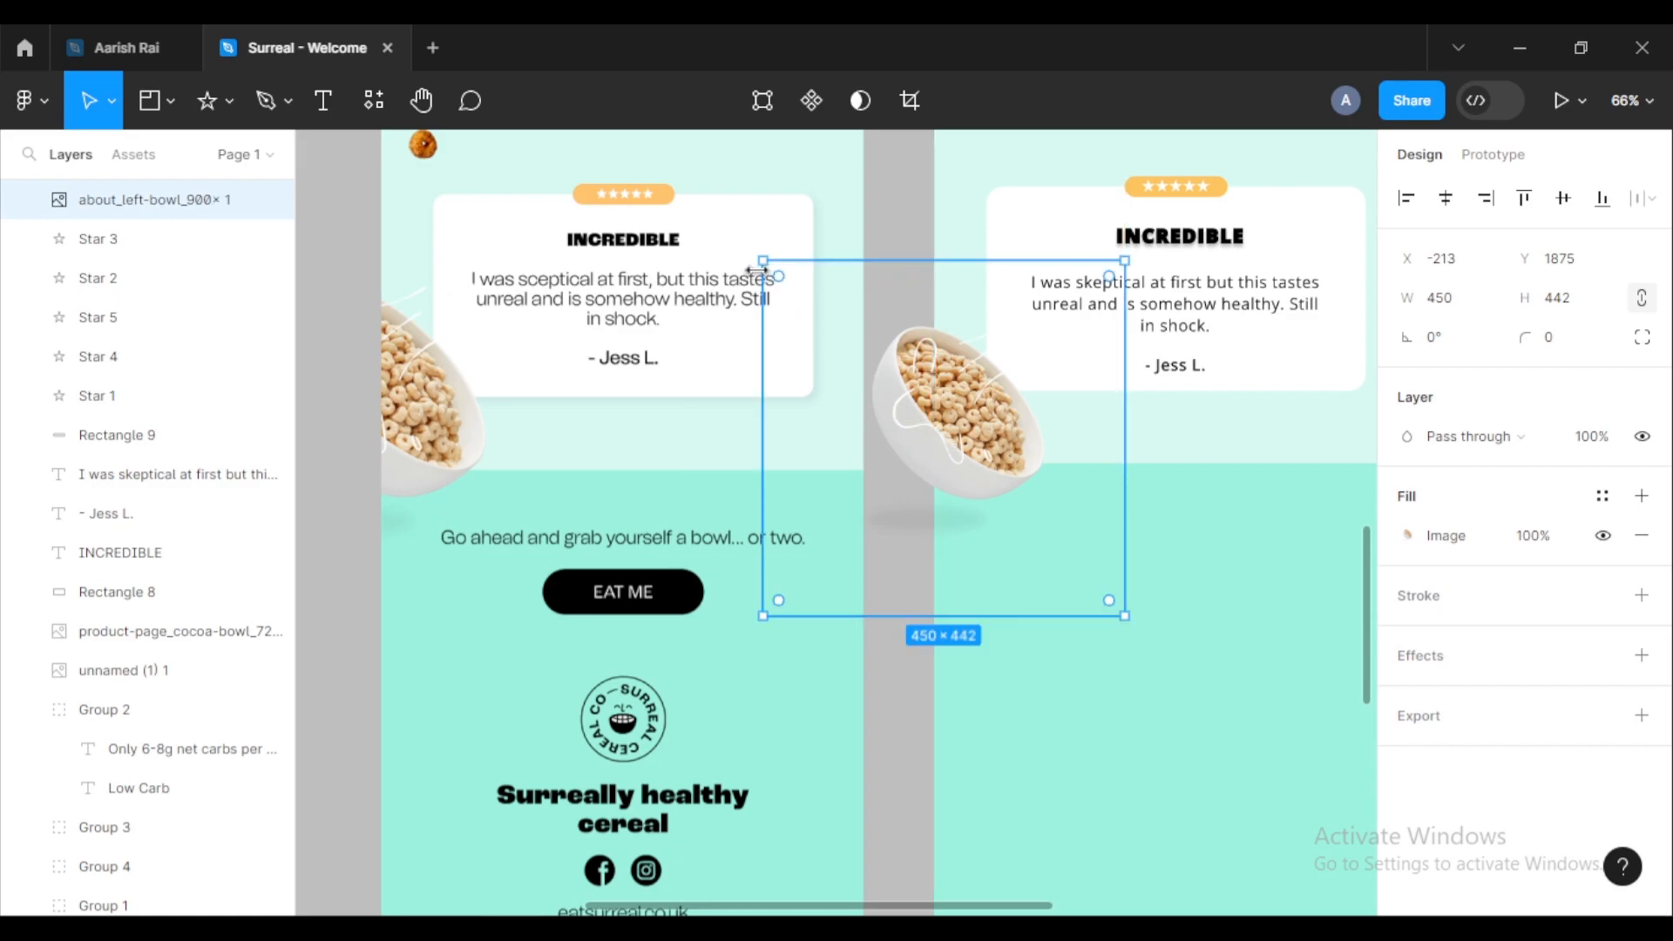
Step: Enlarge the cereal bowl image to 475 × 467 and crop its left side flush with the section edge, leaving it 226 wide
left_click_drag(763, 261, 742, 240)
left_click_drag(976, 402, 967, 420)
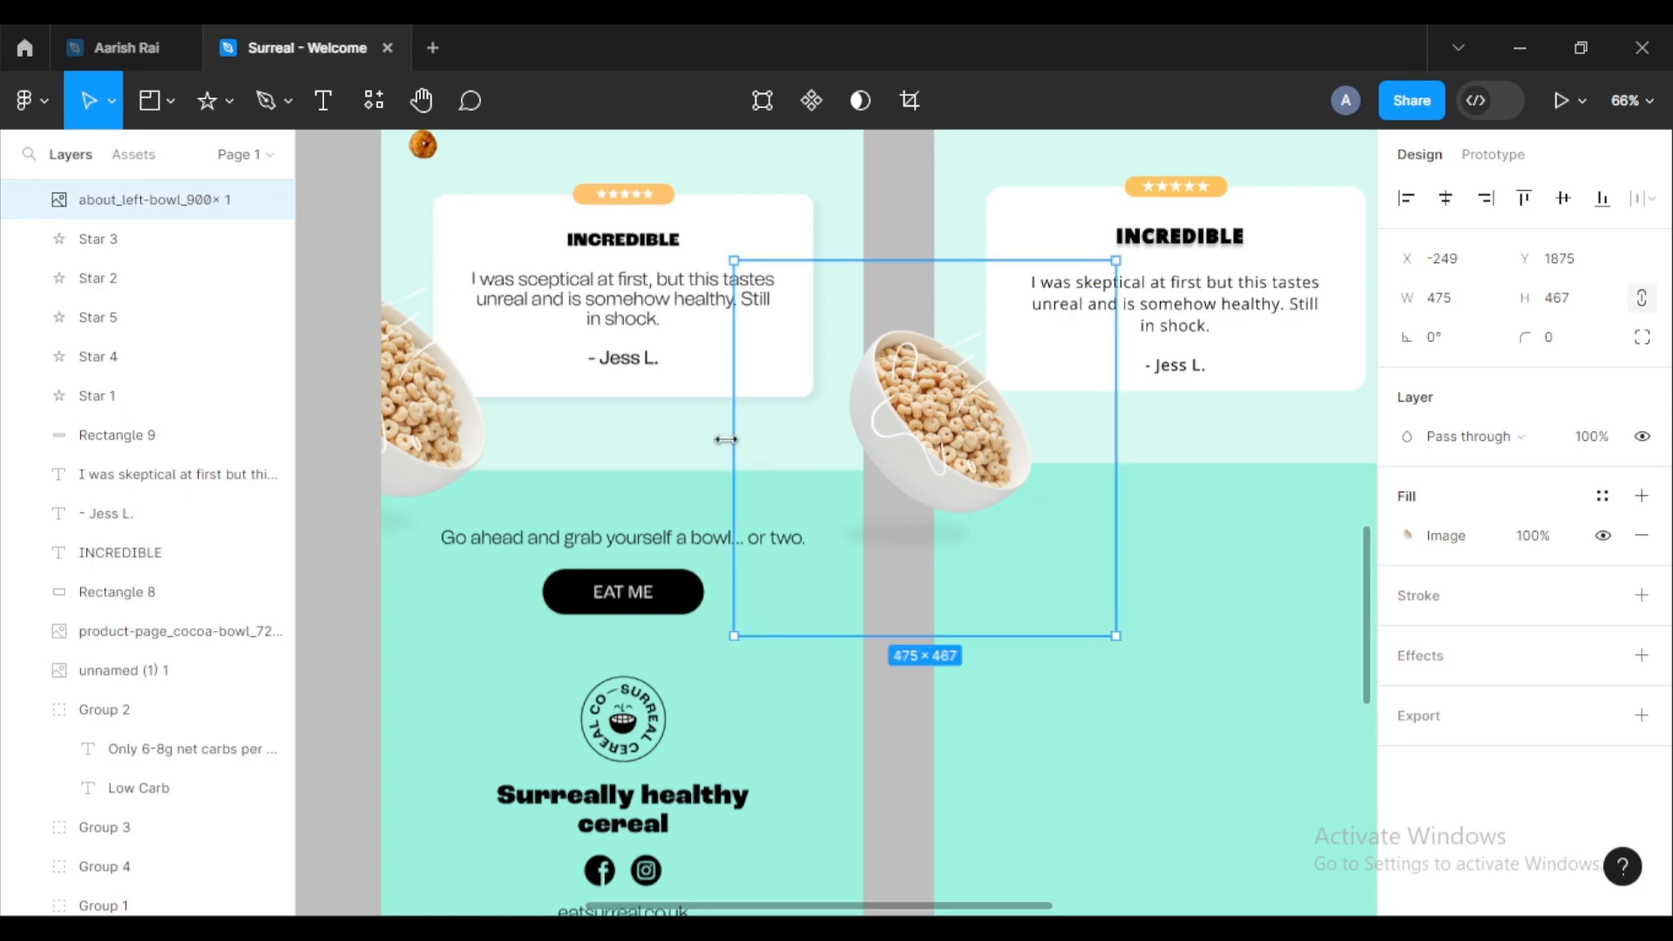
left_click_drag(737, 438, 928, 450)
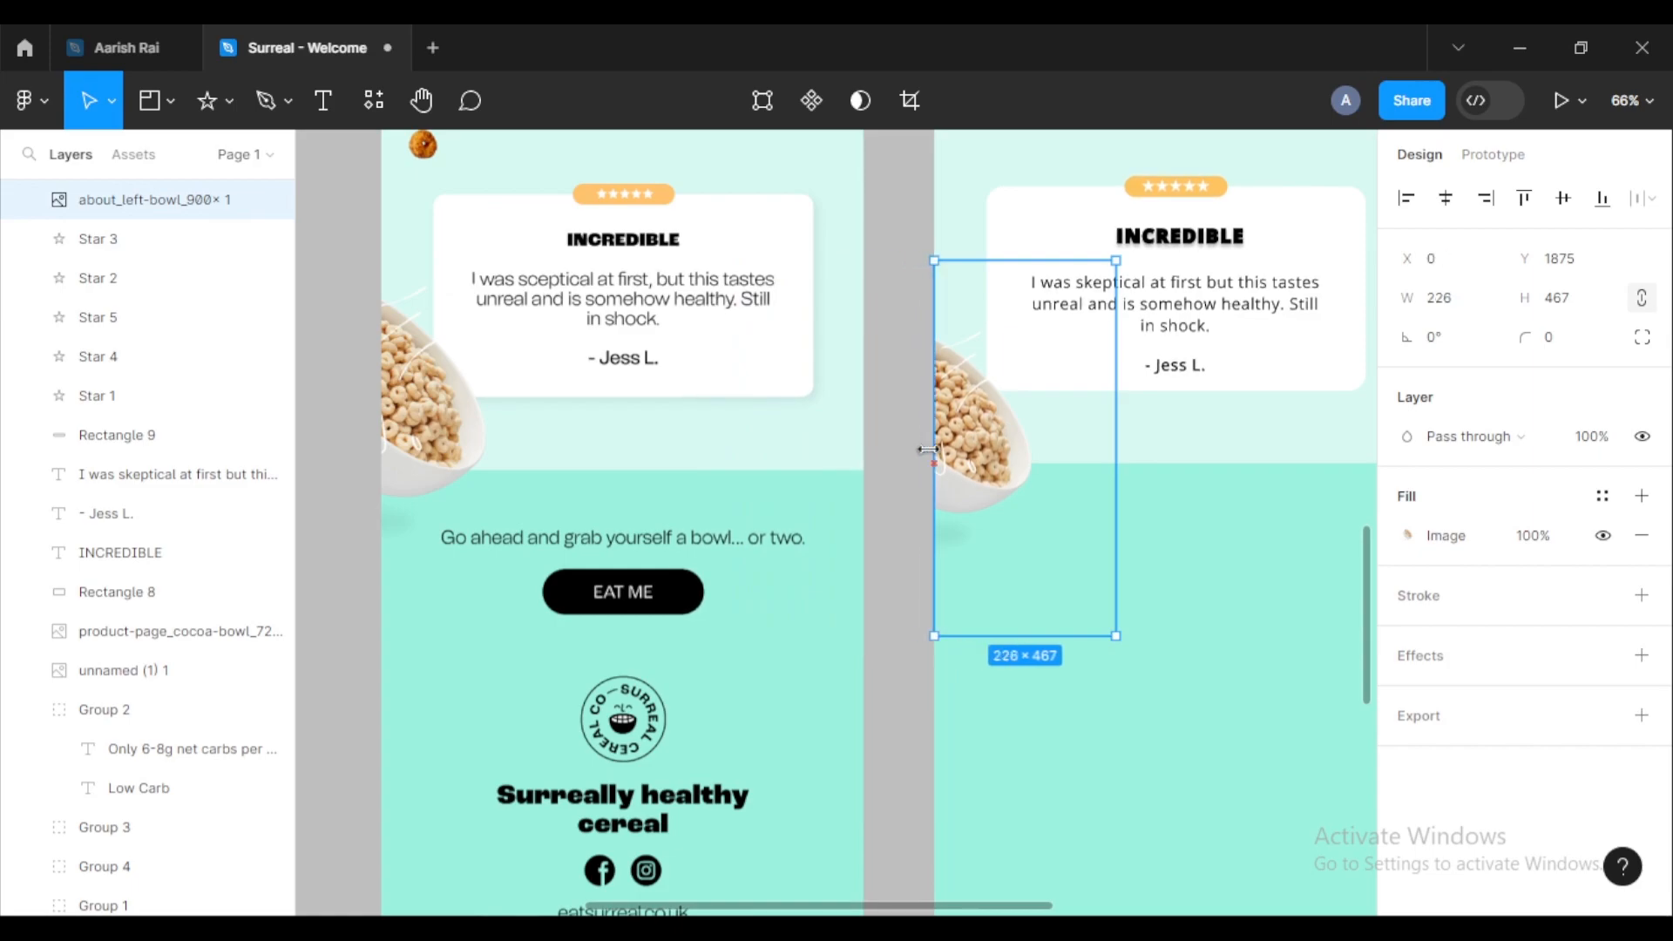
left_click(885, 427)
Step: Compare the whole recreated email, from the welcome header to the empty footer area, with the reference design
scroll(880, 436, "down", 4)
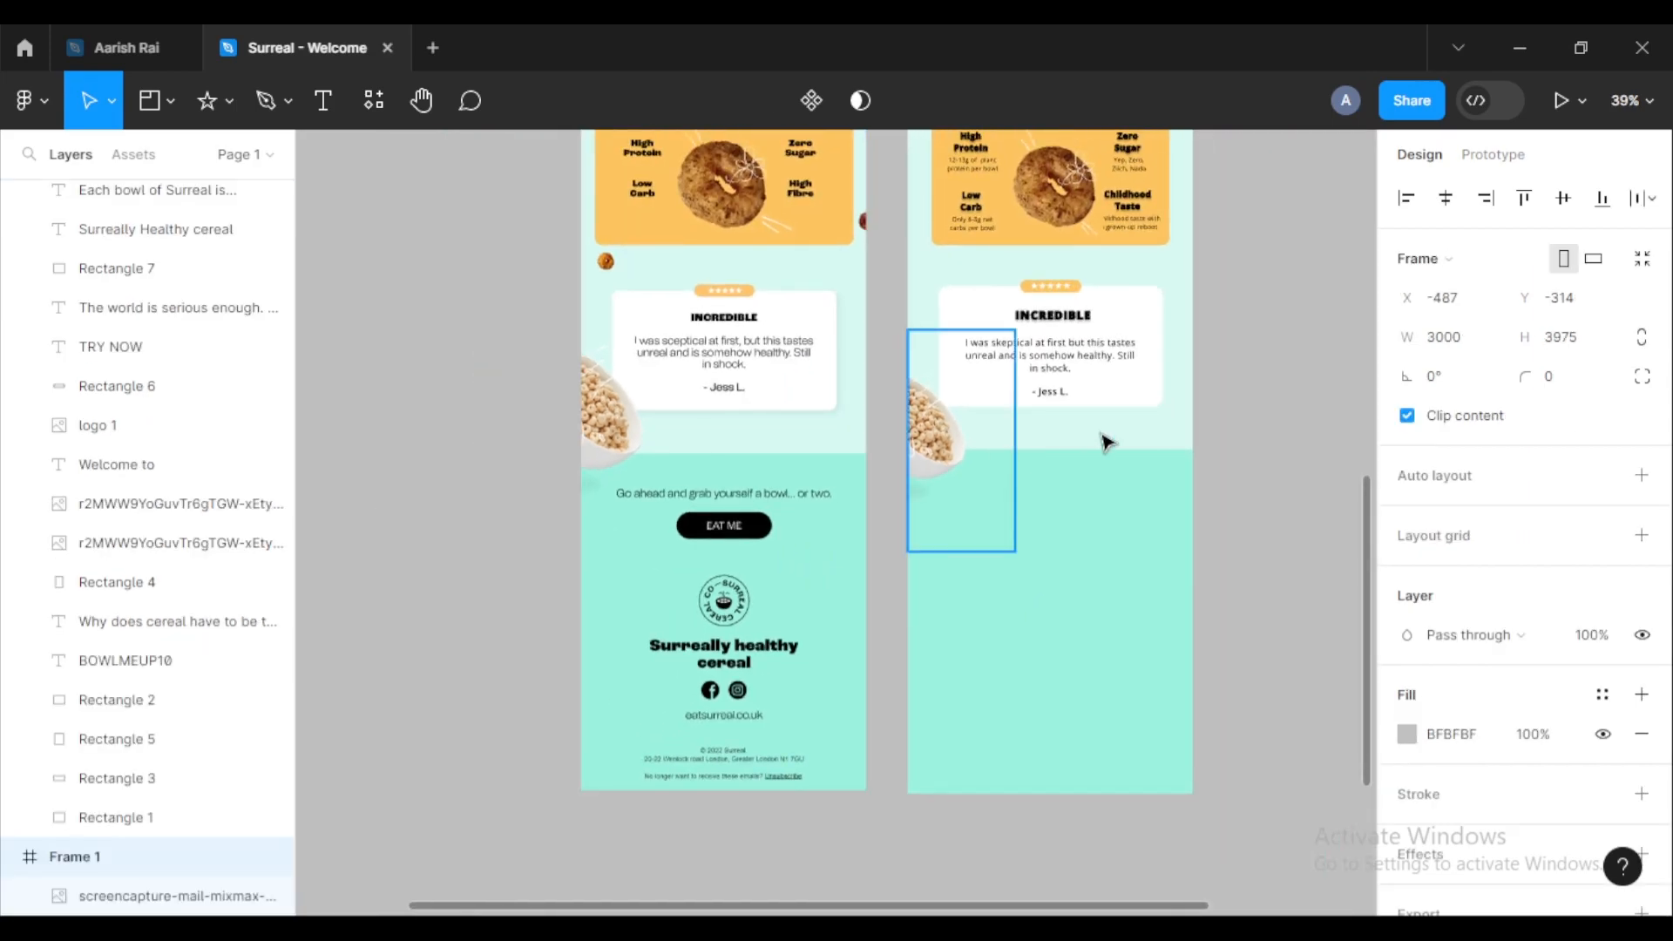
scroll(1138, 556, "up", 3)
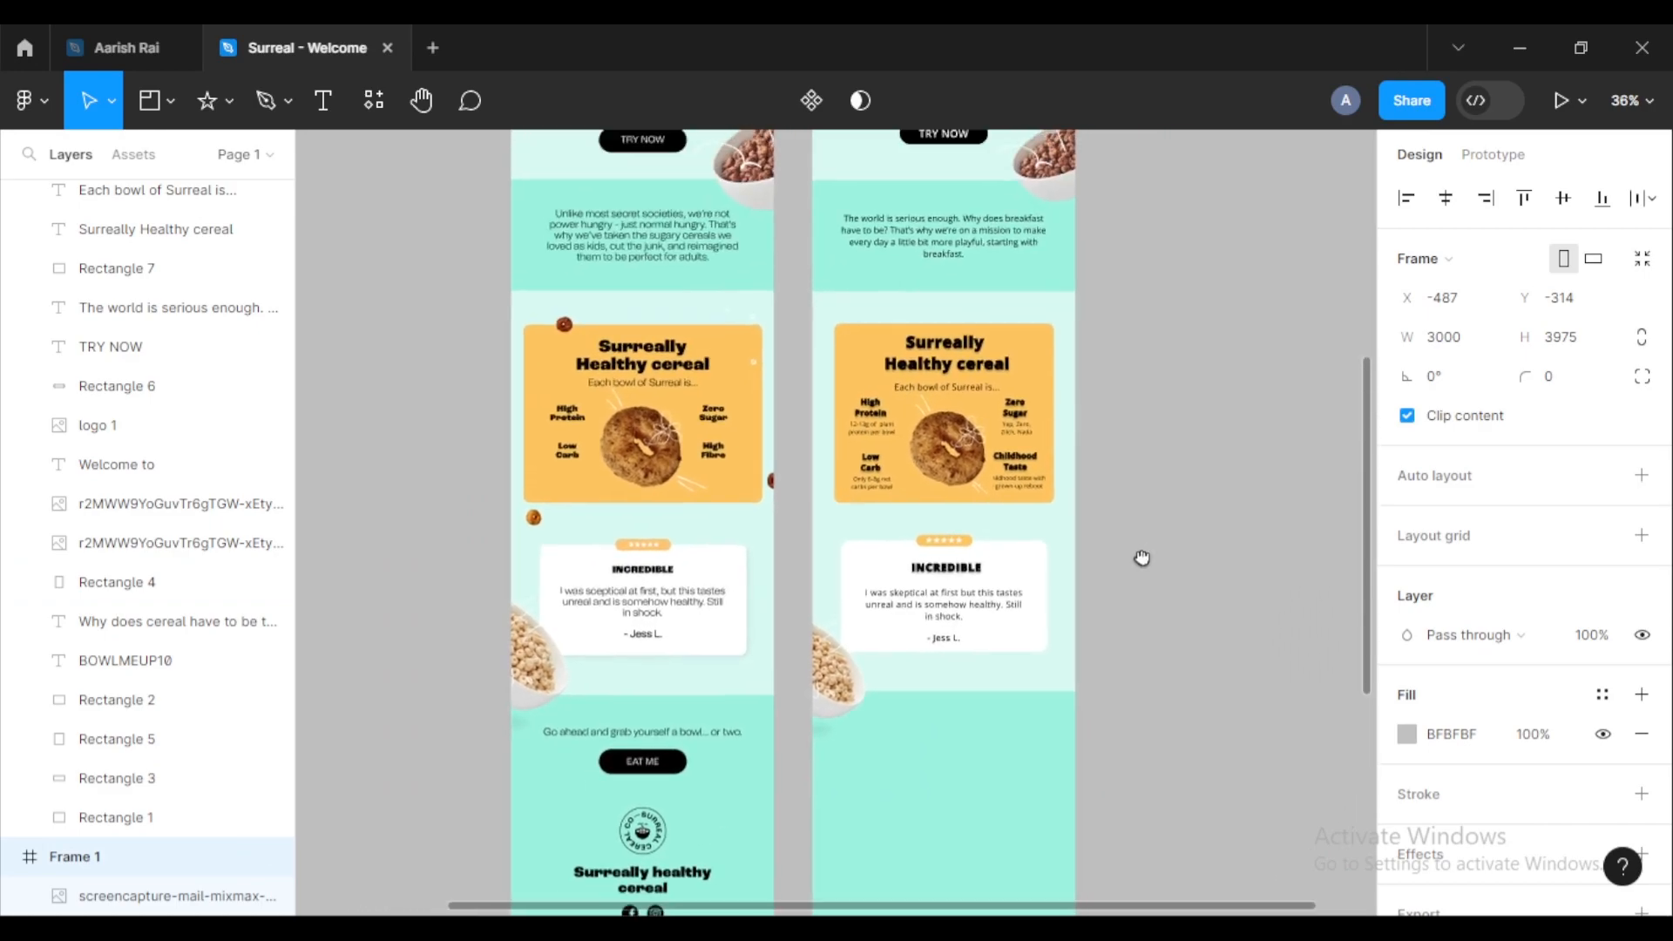
scroll(1146, 564, "down", 1)
scroll(1132, 663, "up", 3)
scroll(1133, 662, "down", 1)
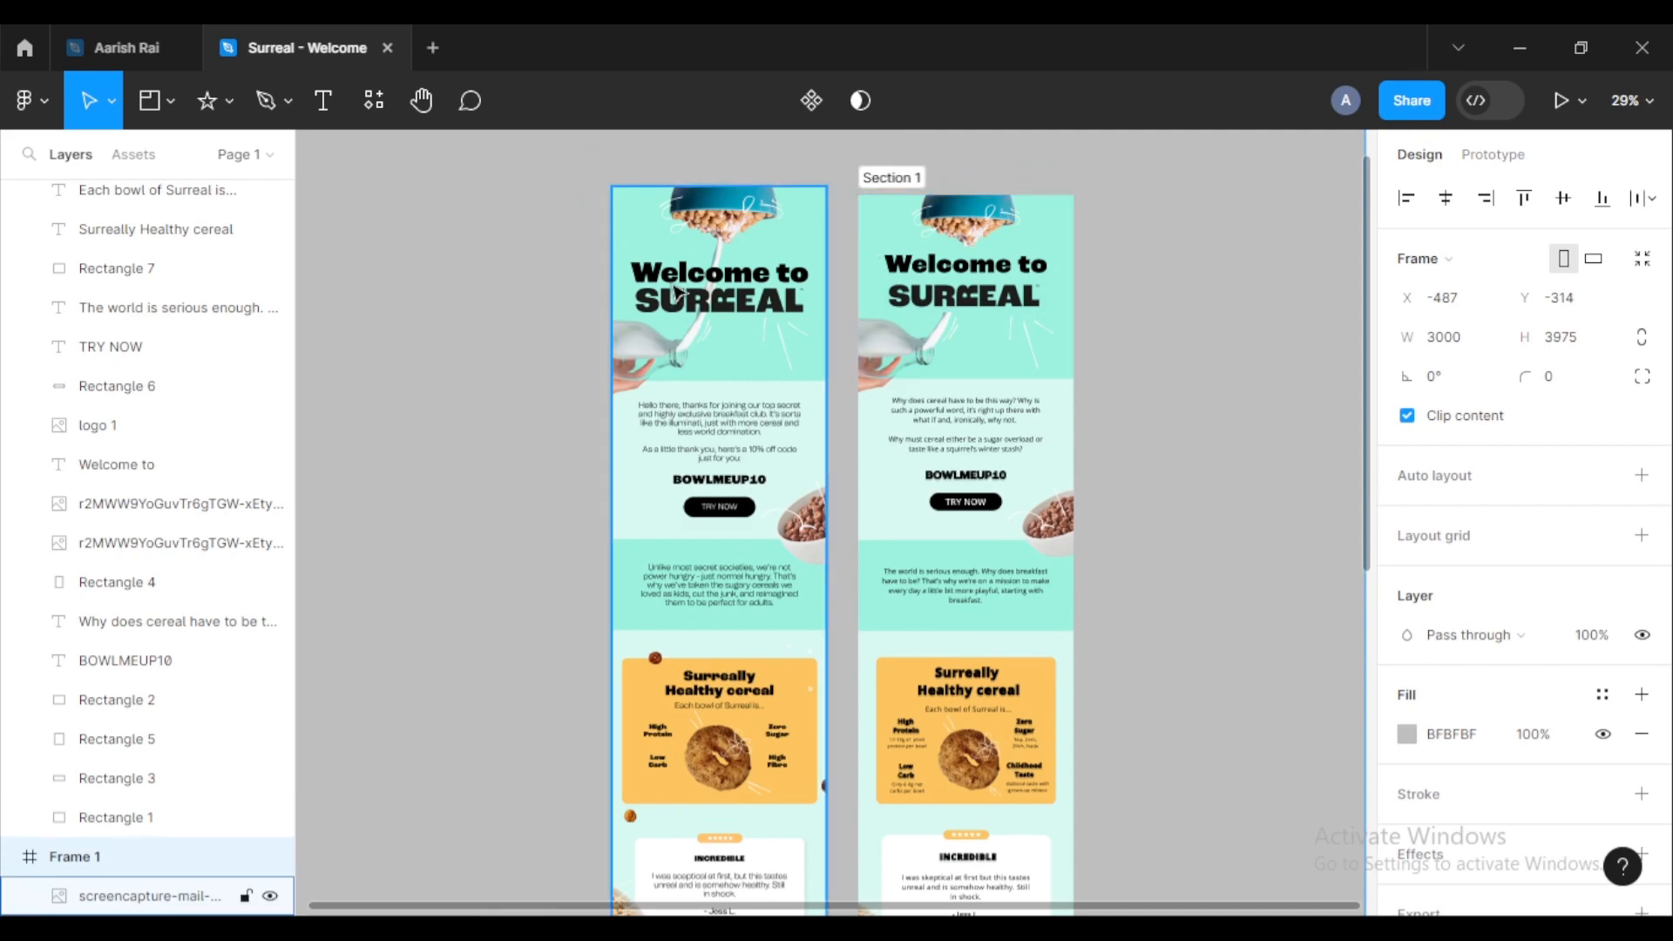
left_click(723, 601)
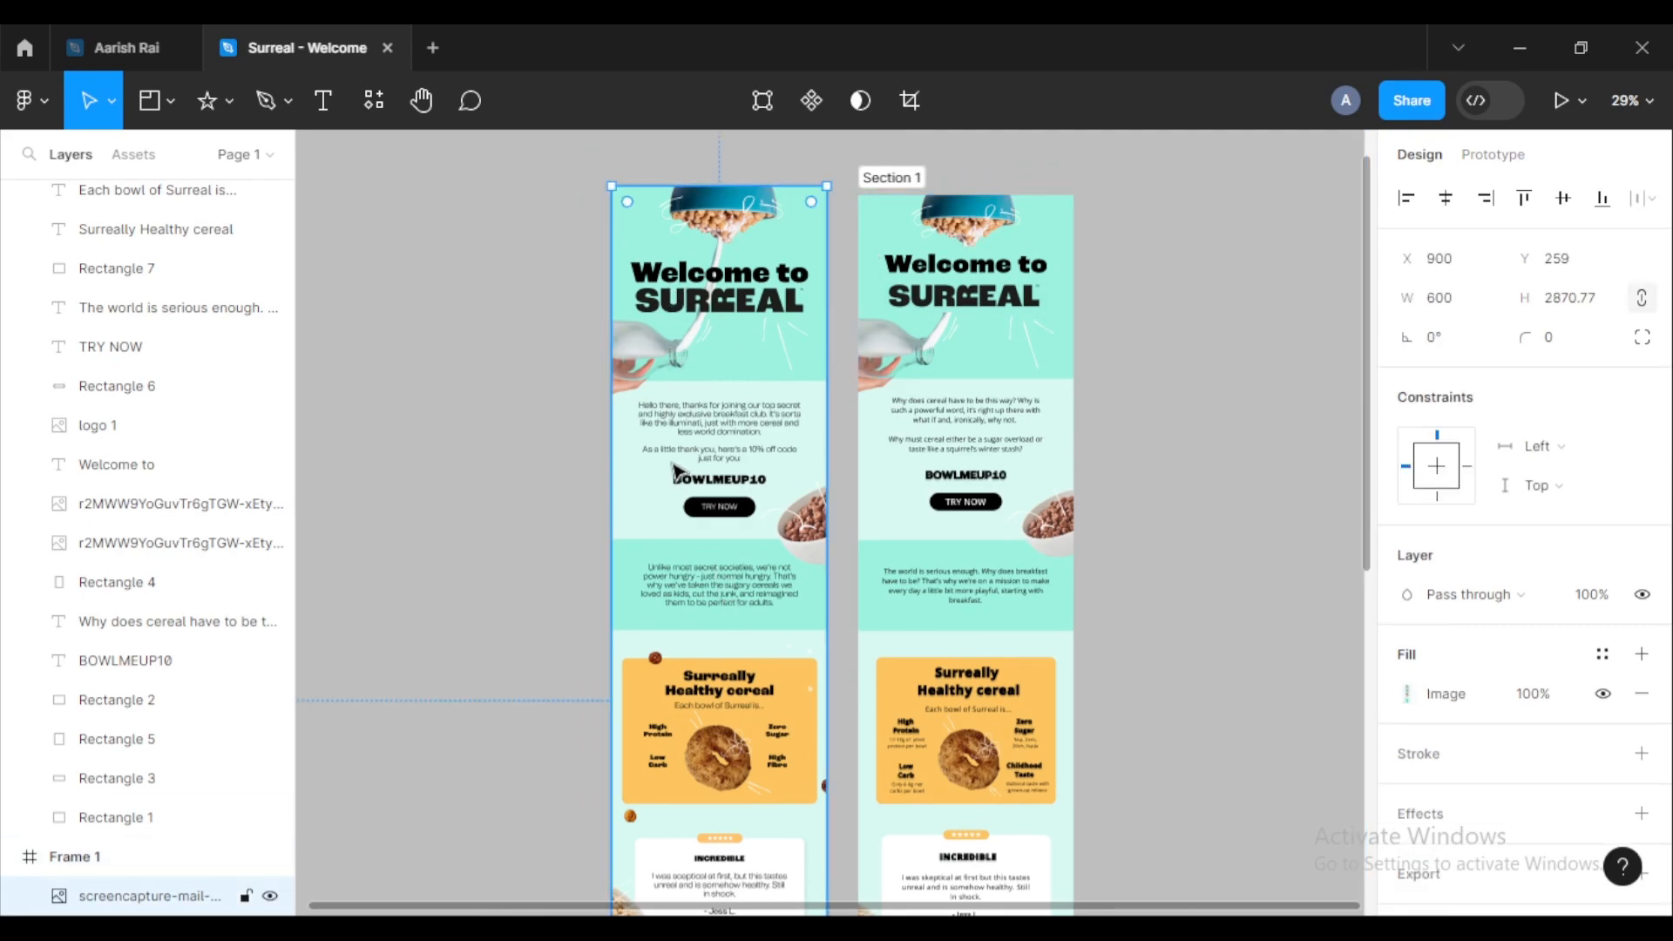
key("Escape")
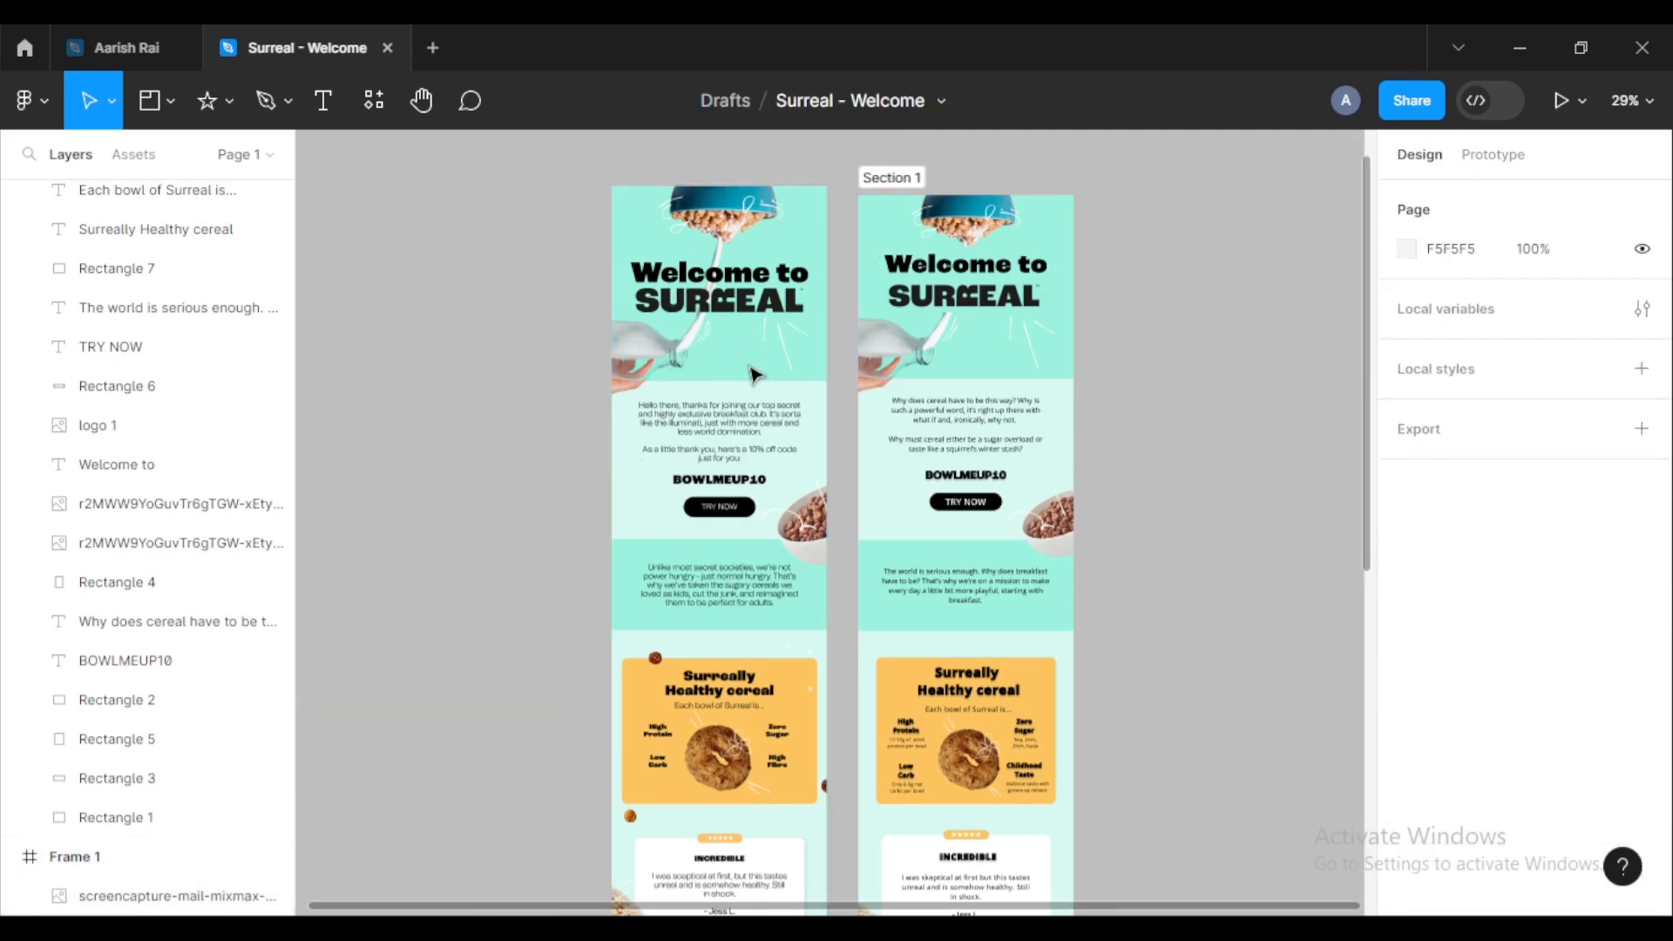
scroll(971, 689, "down", 3)
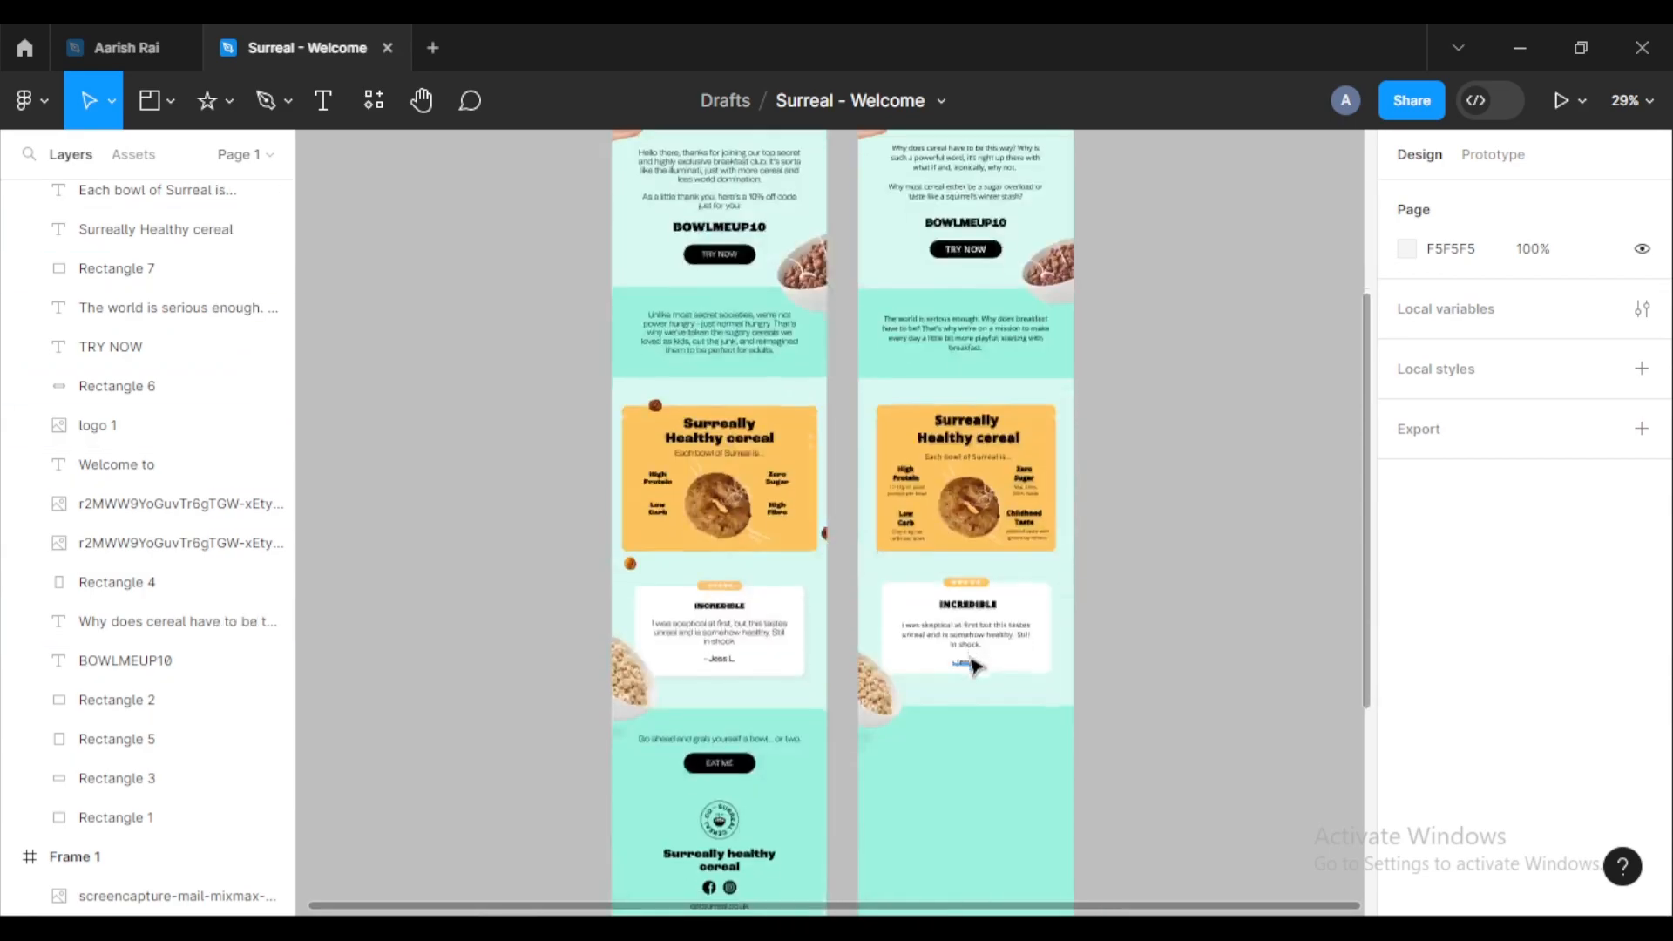
scroll(958, 436, "up", 3)
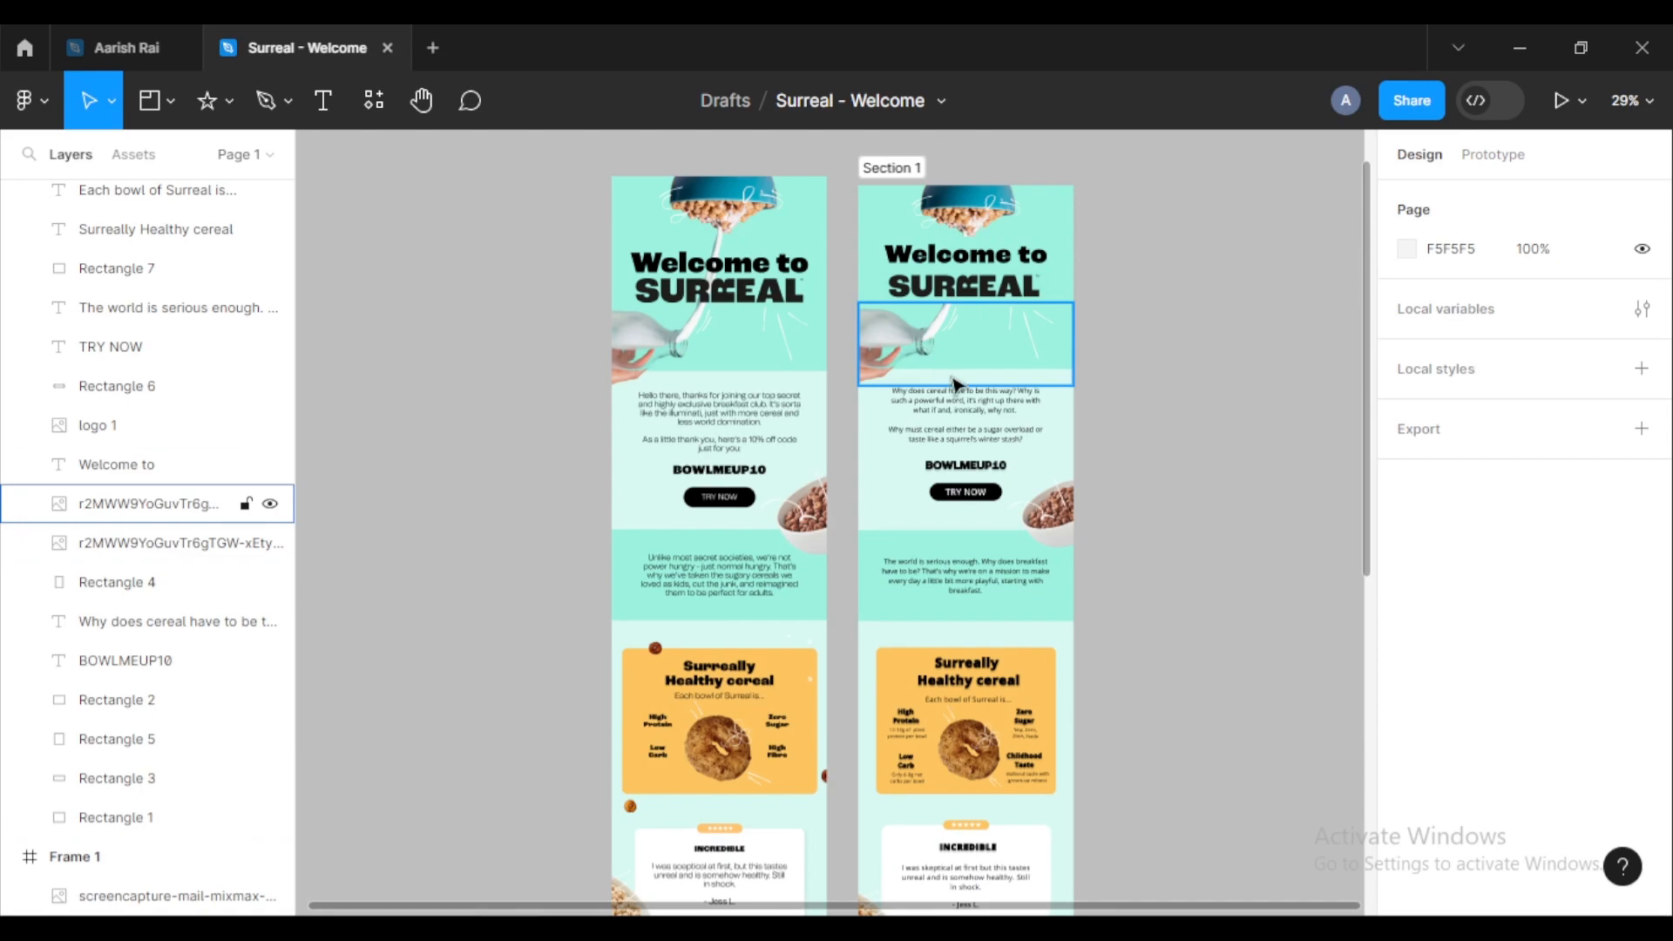
scroll(1128, 458, "down", 1)
scroll(1130, 460, "up", 1)
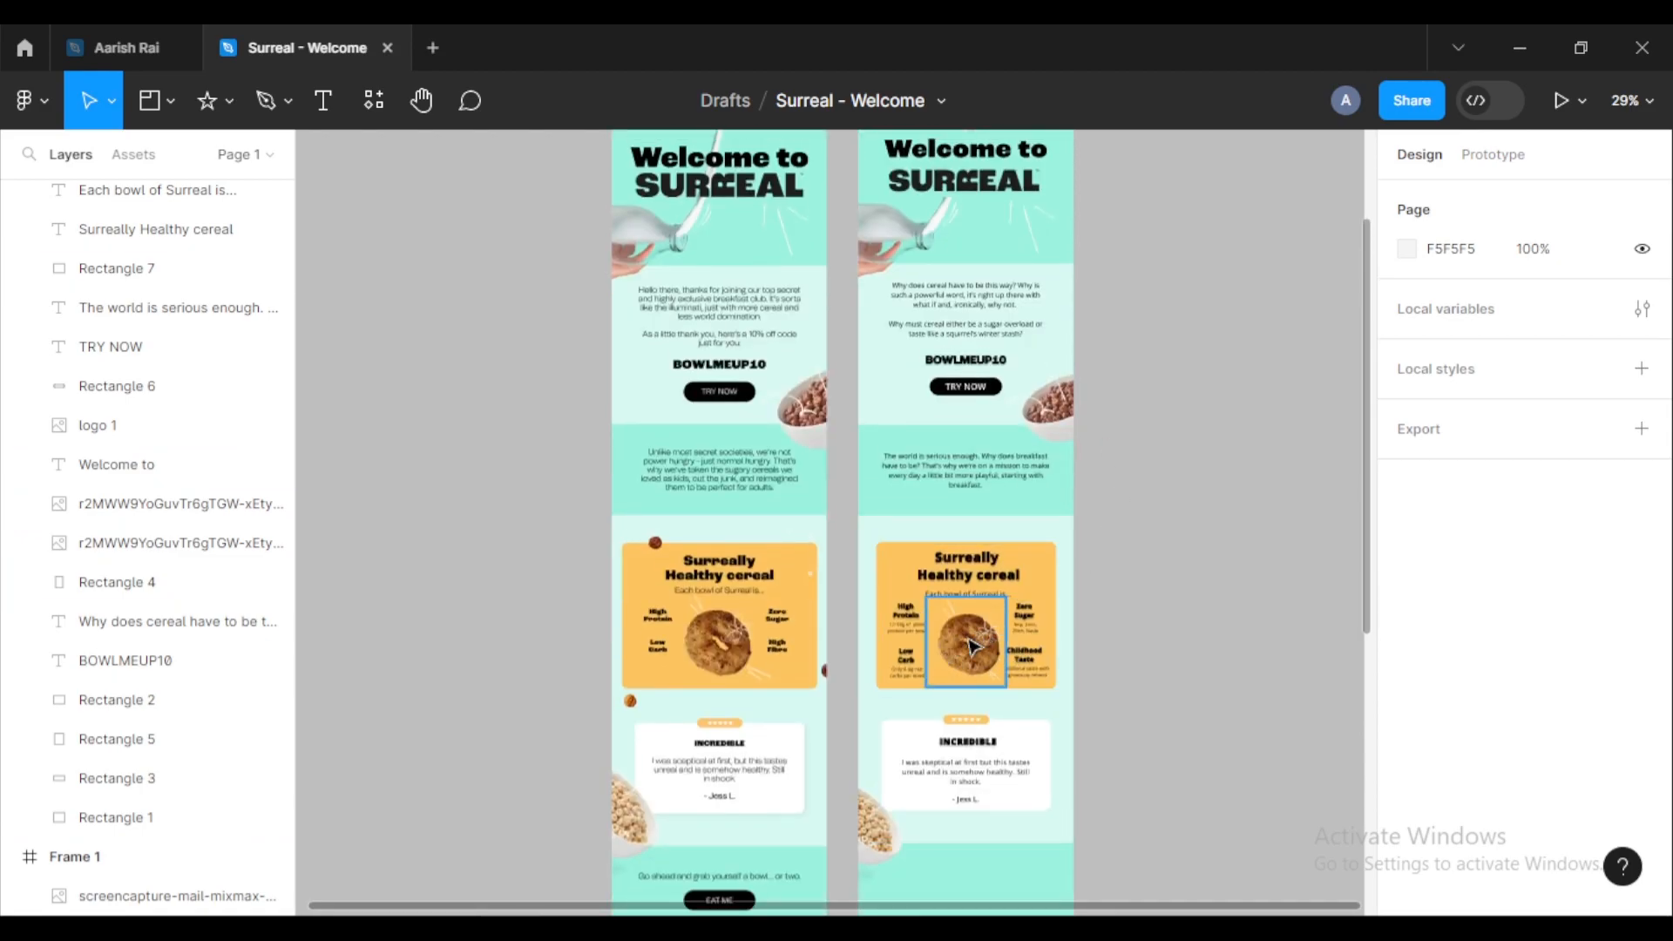
scroll(1121, 635, "down", 5)
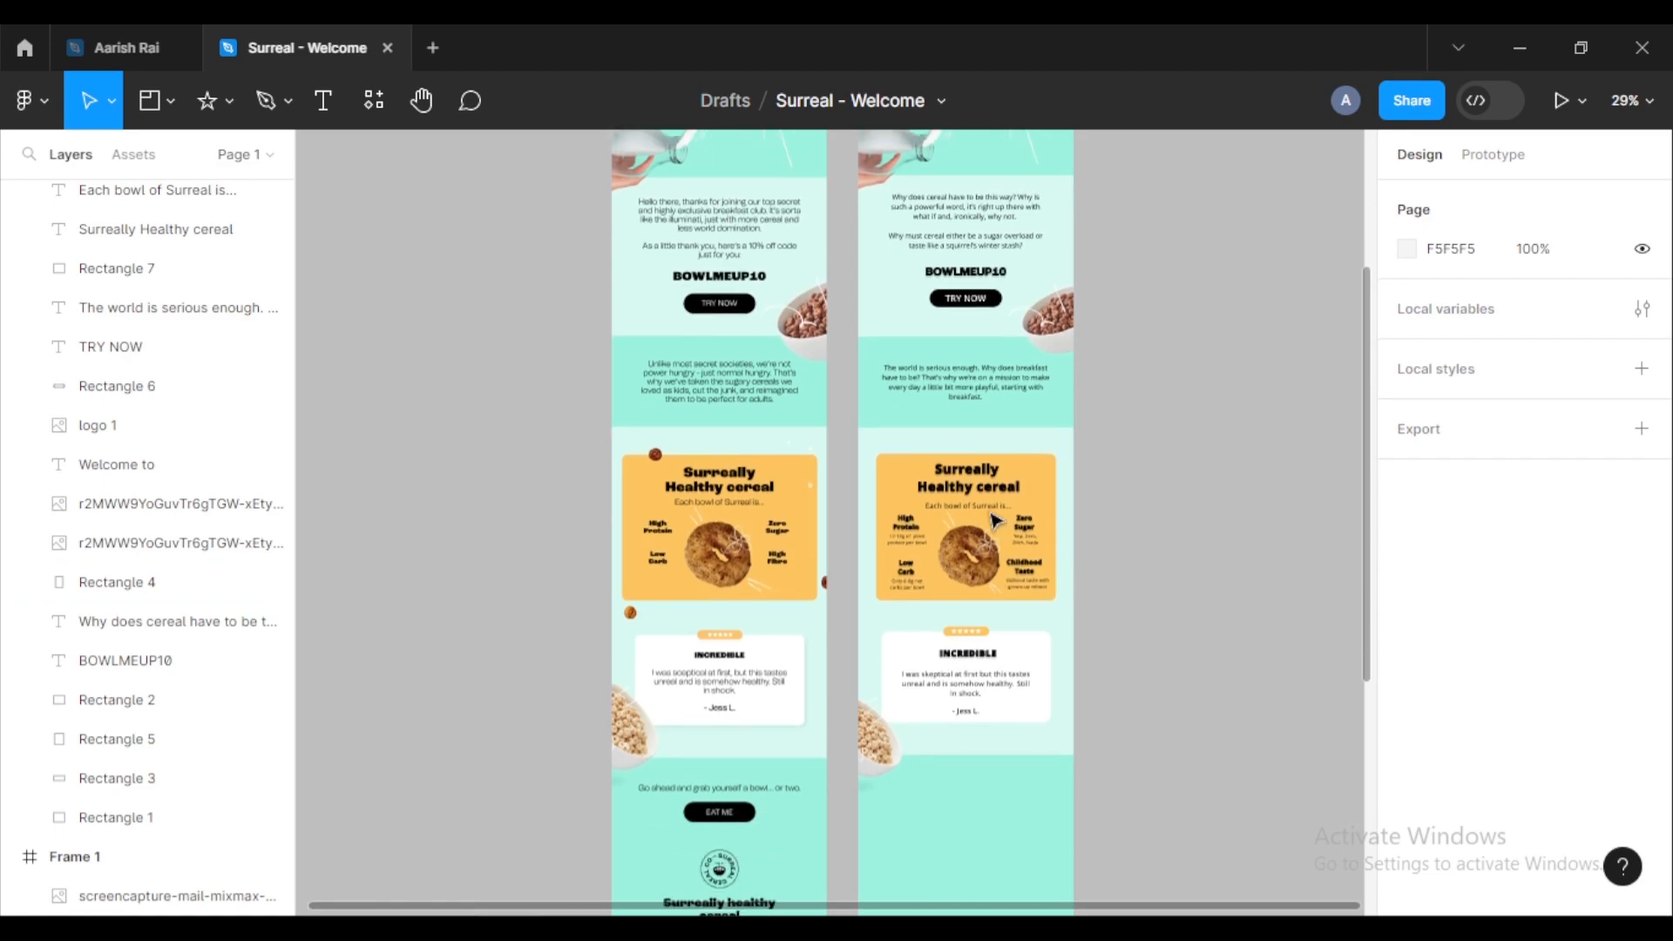
scroll(1185, 433, "up", 5)
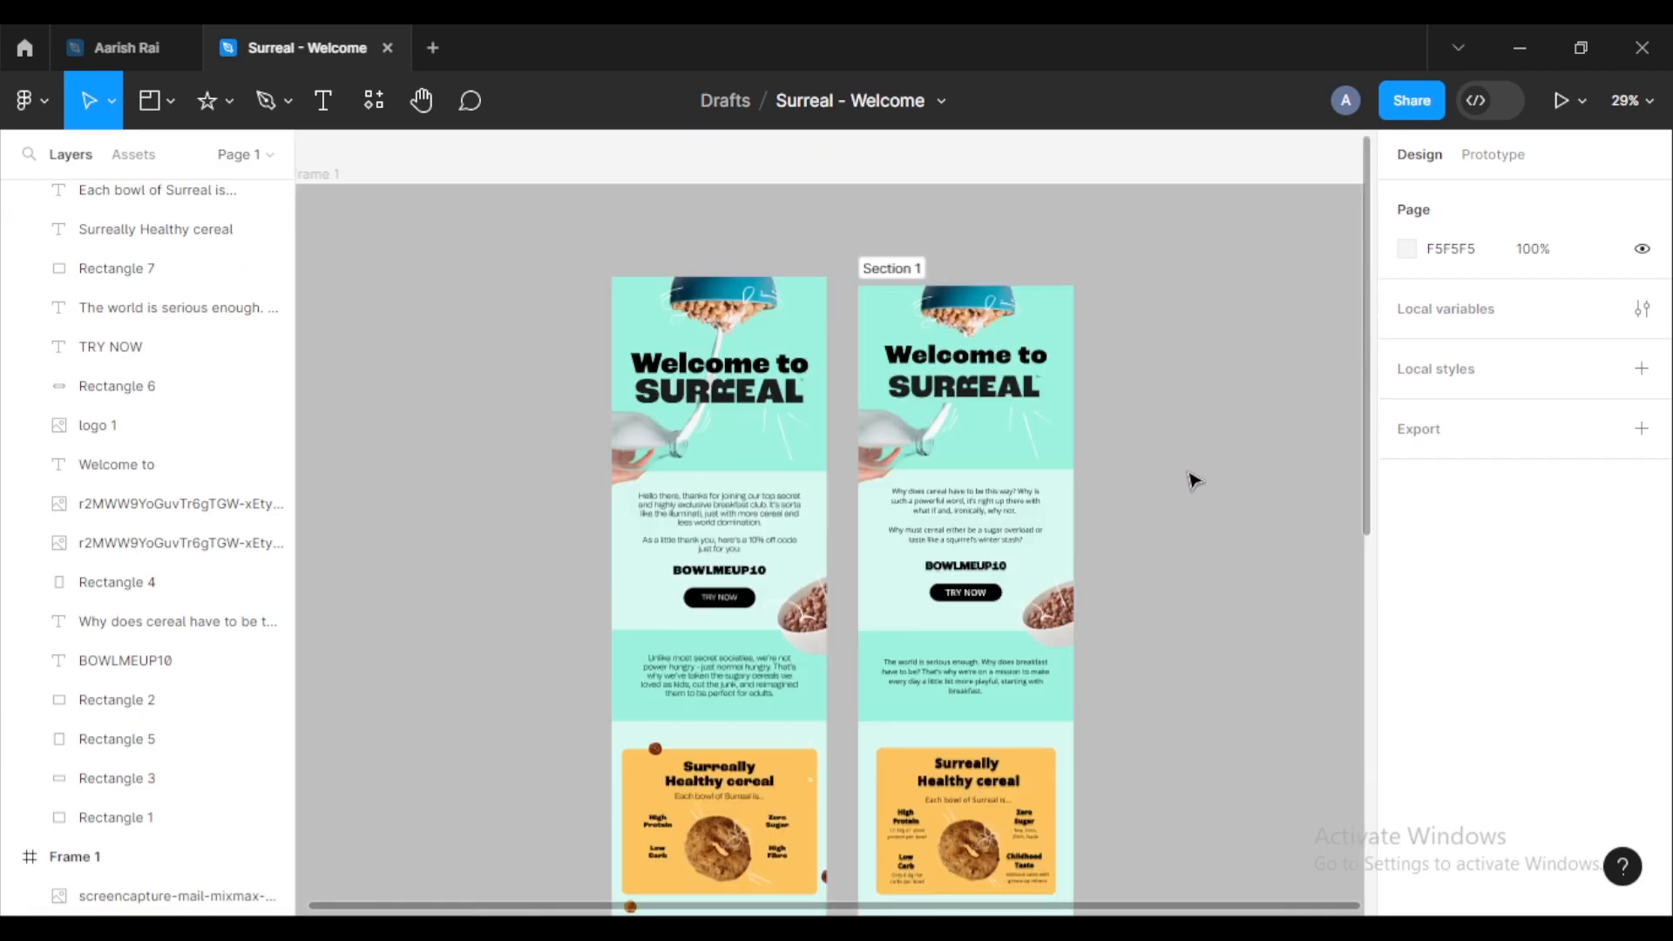
scroll(1167, 473, "down", 6)
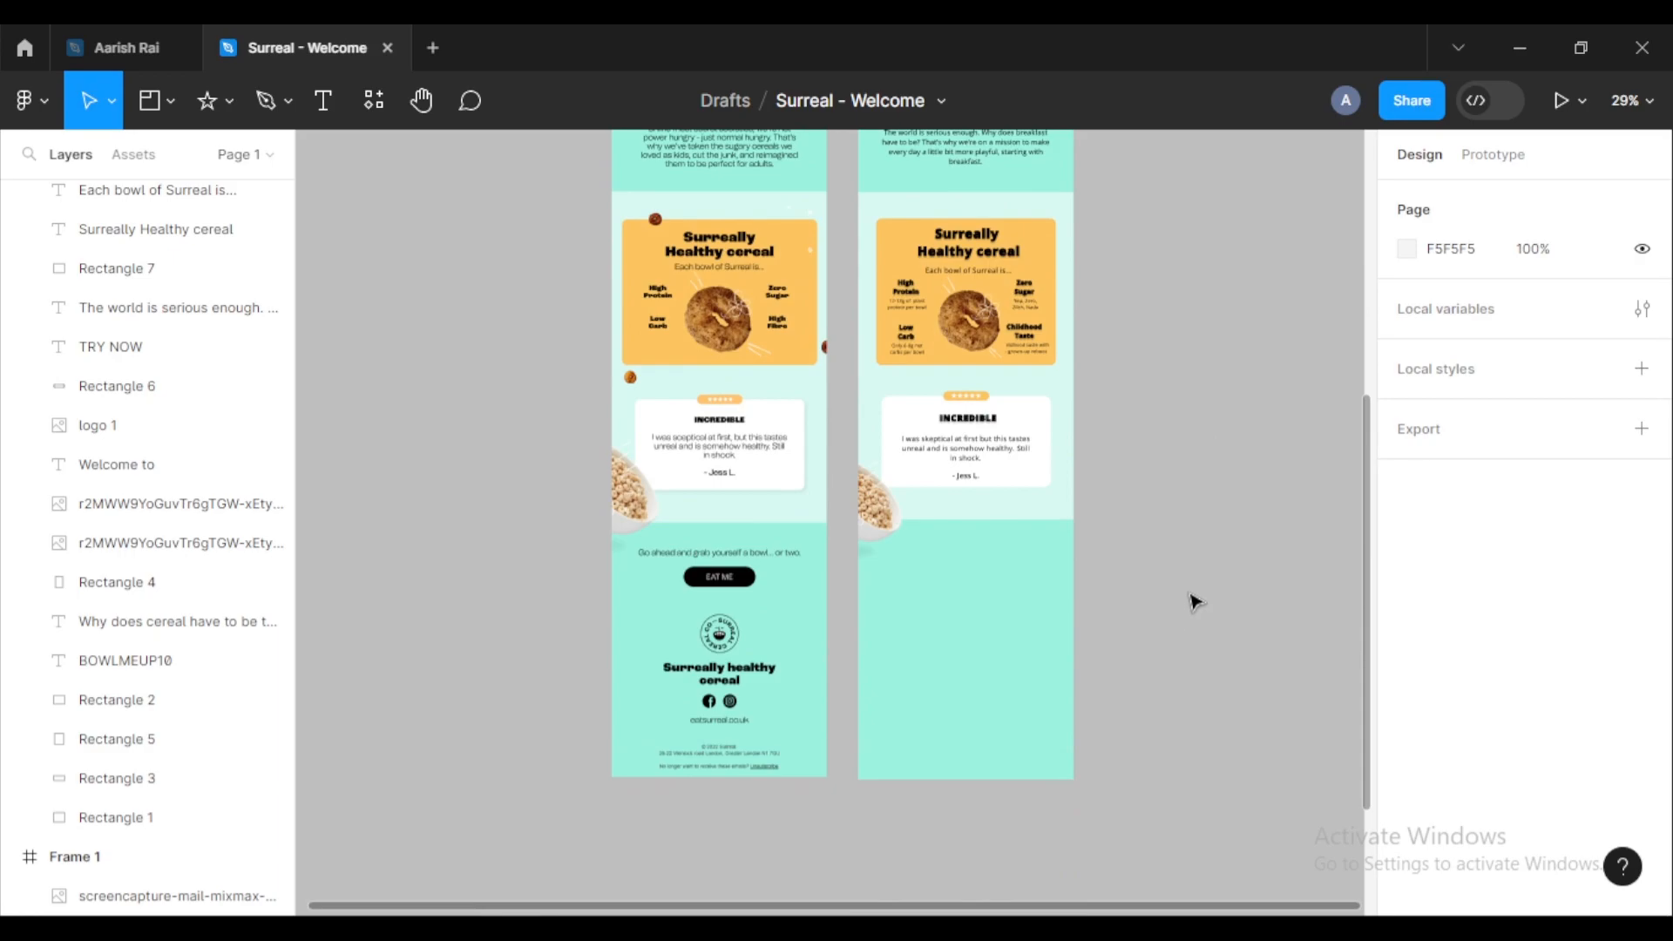
left_click_drag(1195, 601, 1064, 488)
scroll(1102, 504, "up", 5)
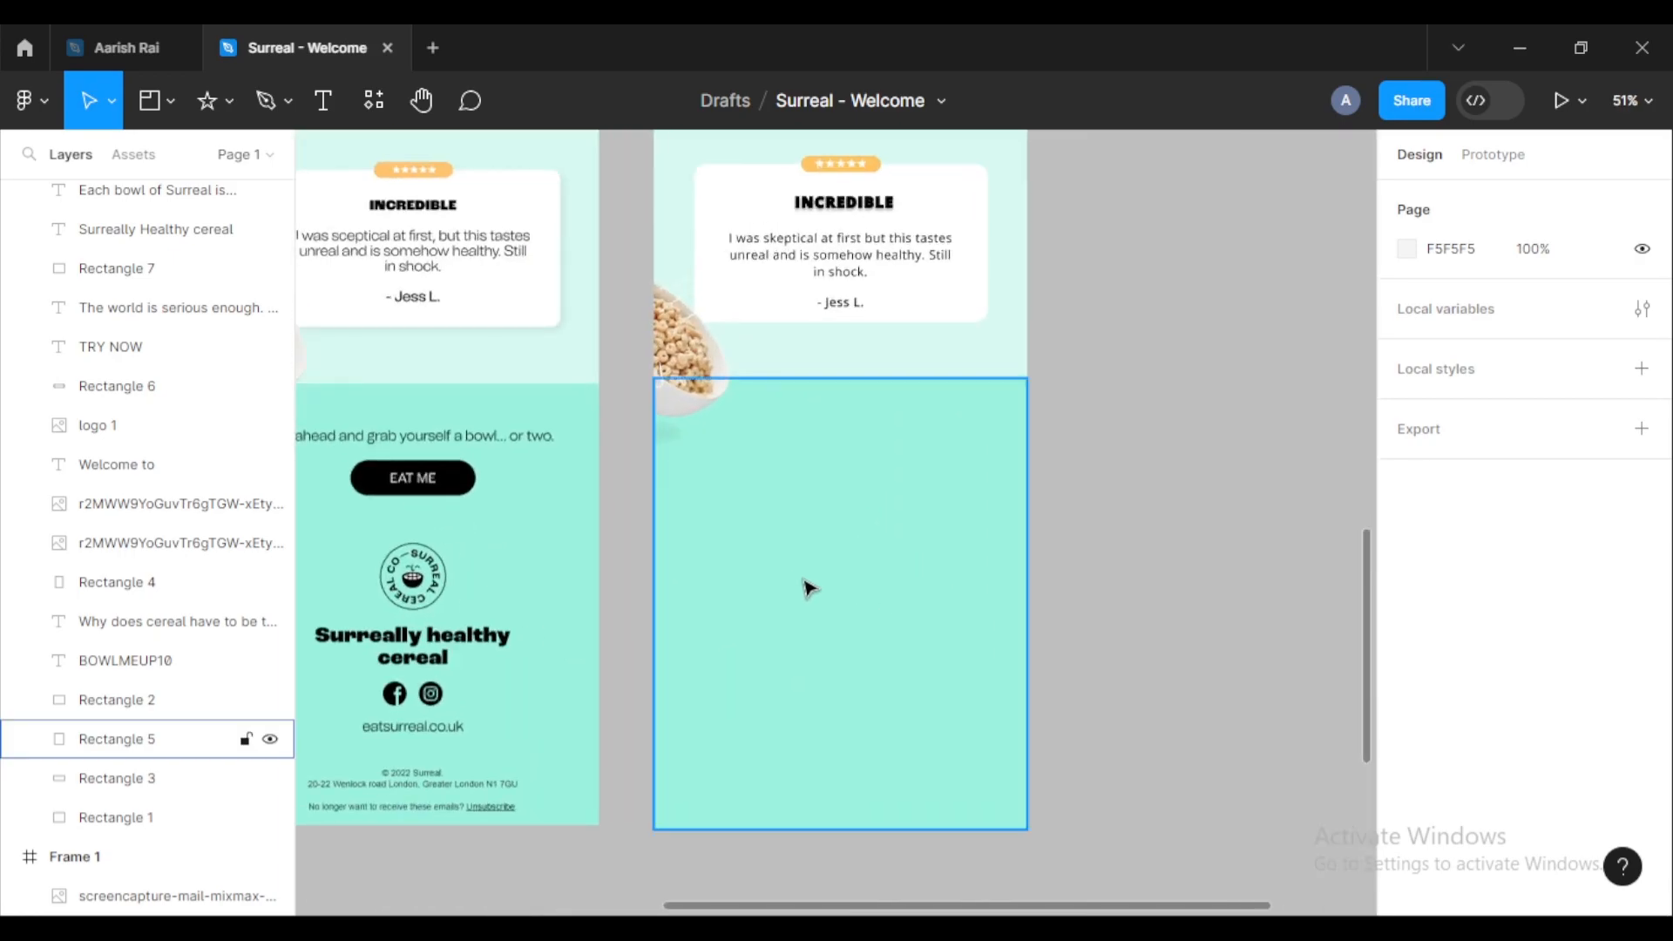
left_click_drag(729, 534, 959, 534)
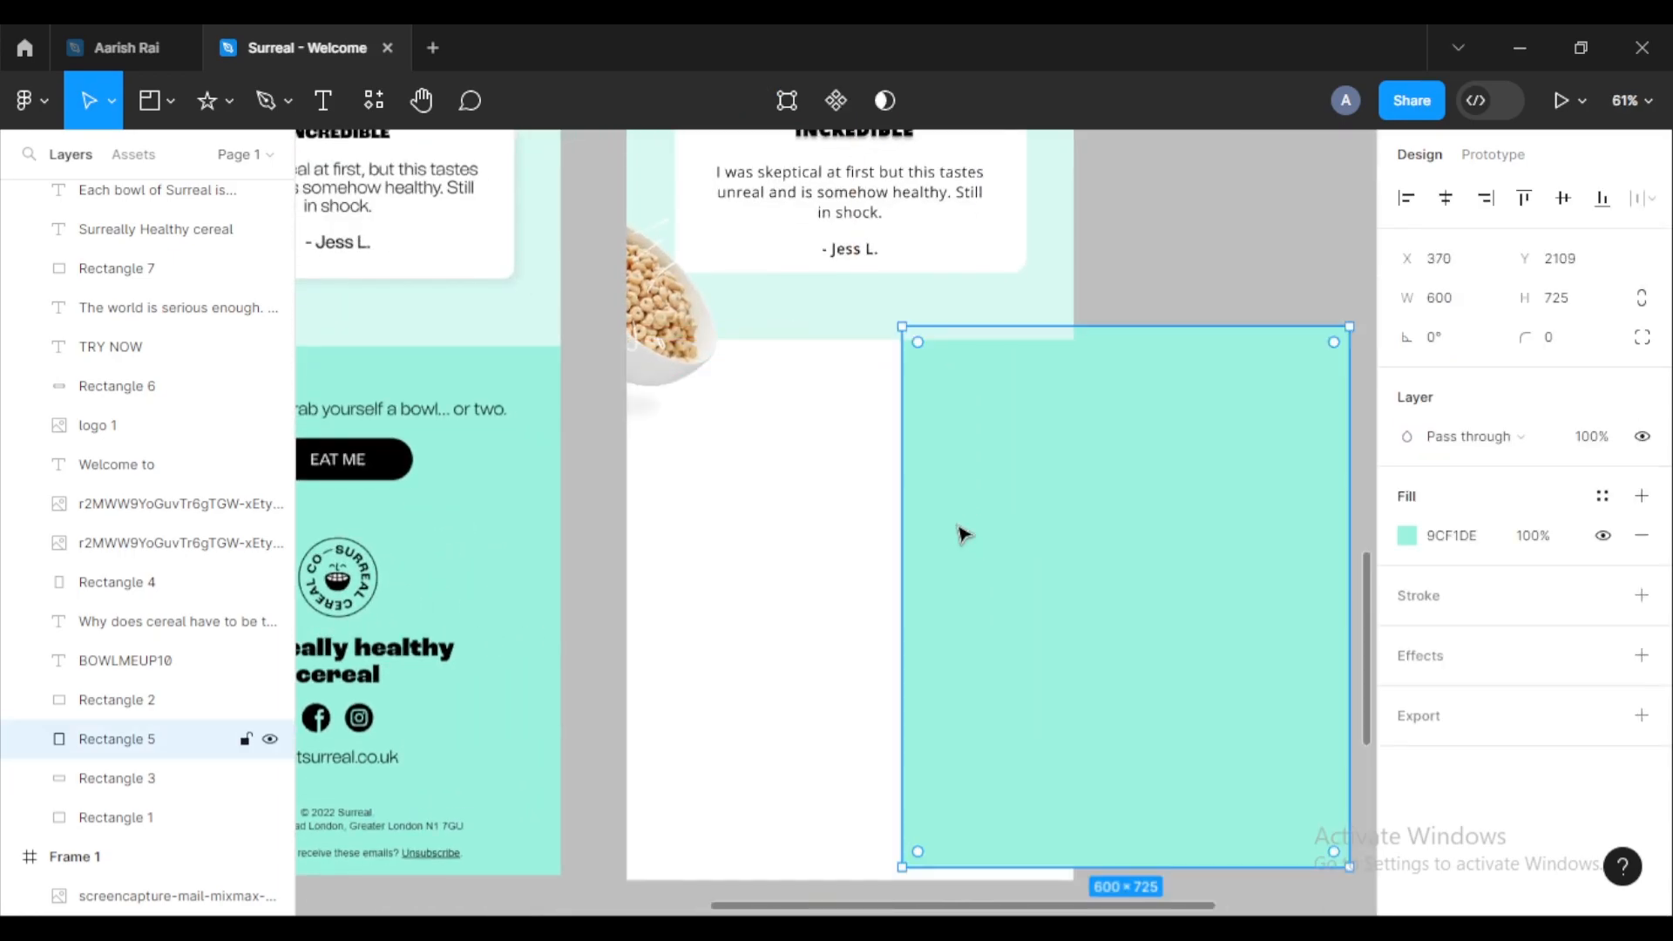
key("ctrl+z")
key("Escape")
Step: Duplicate the paragraph "The world is serious enough..." into the empty footer area at Y 2204 and centre it horizontally
left_click_drag(822, 526, 1059, 486)
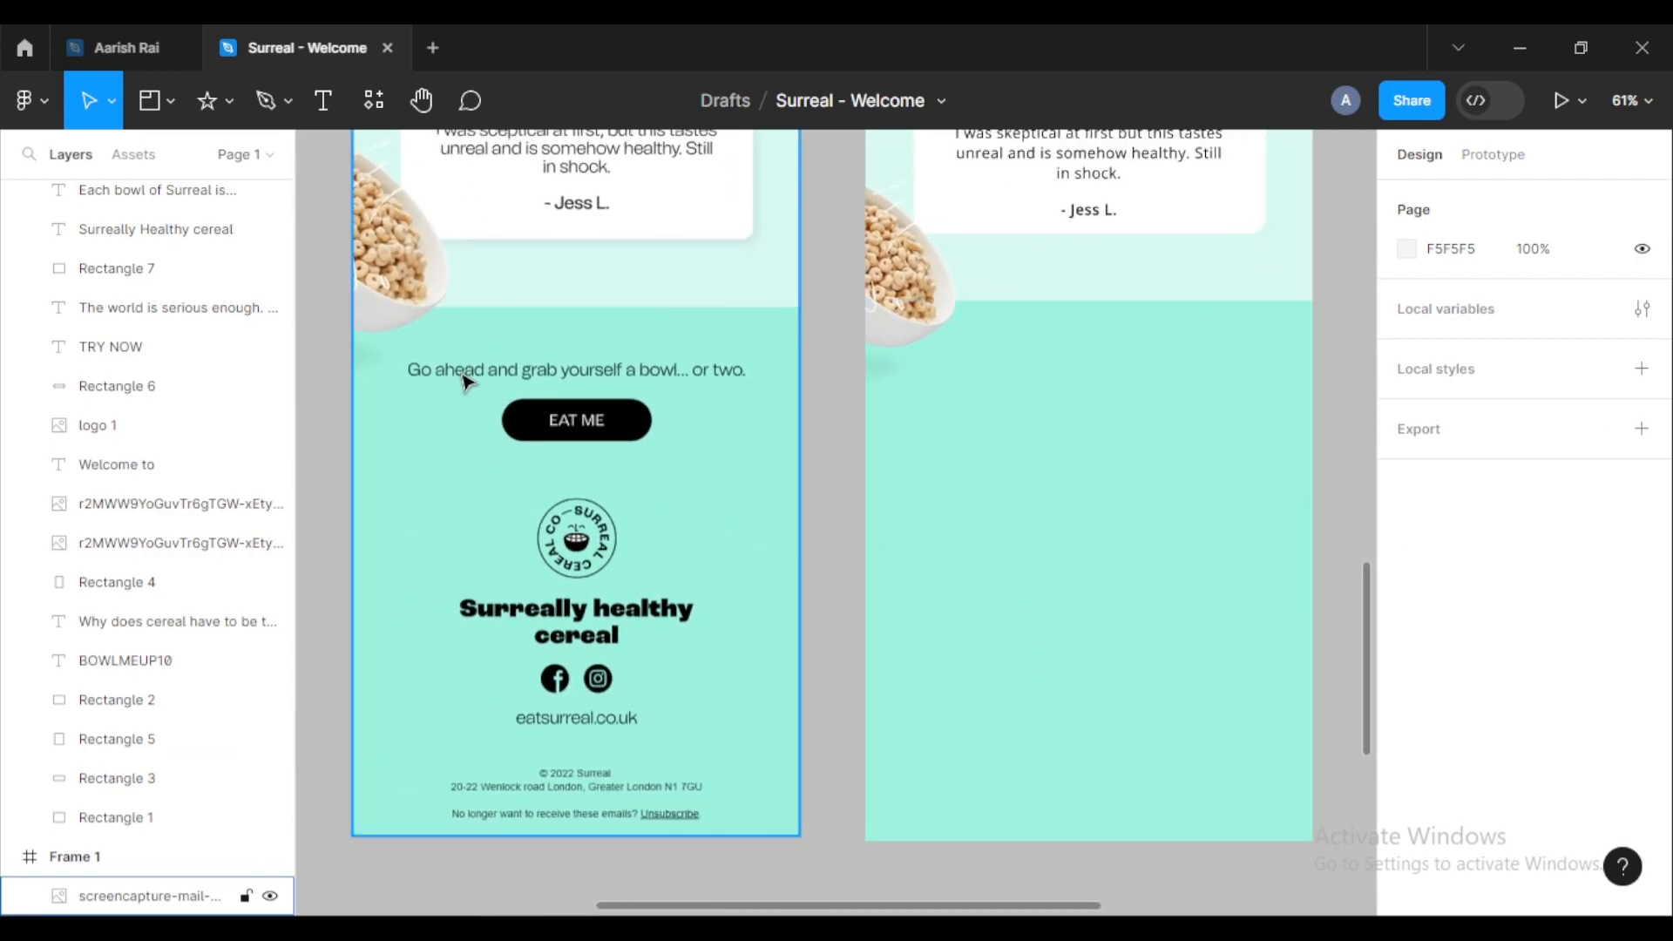
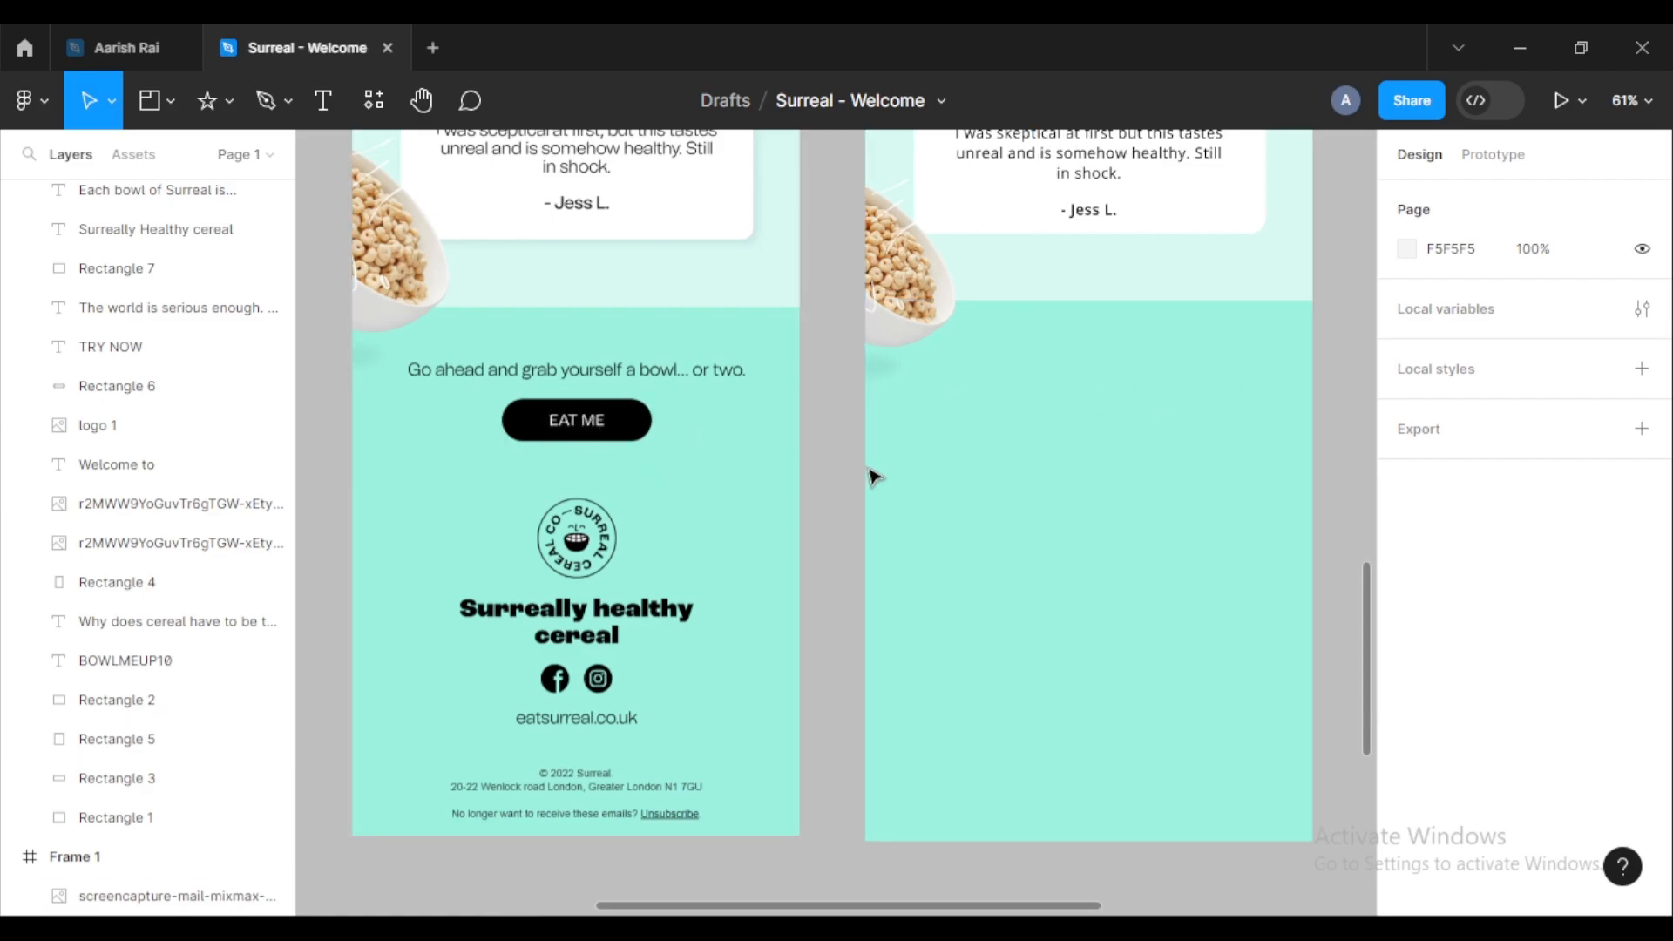
scroll(911, 437, "down", 5)
left_click_drag(1015, 357, 952, 618)
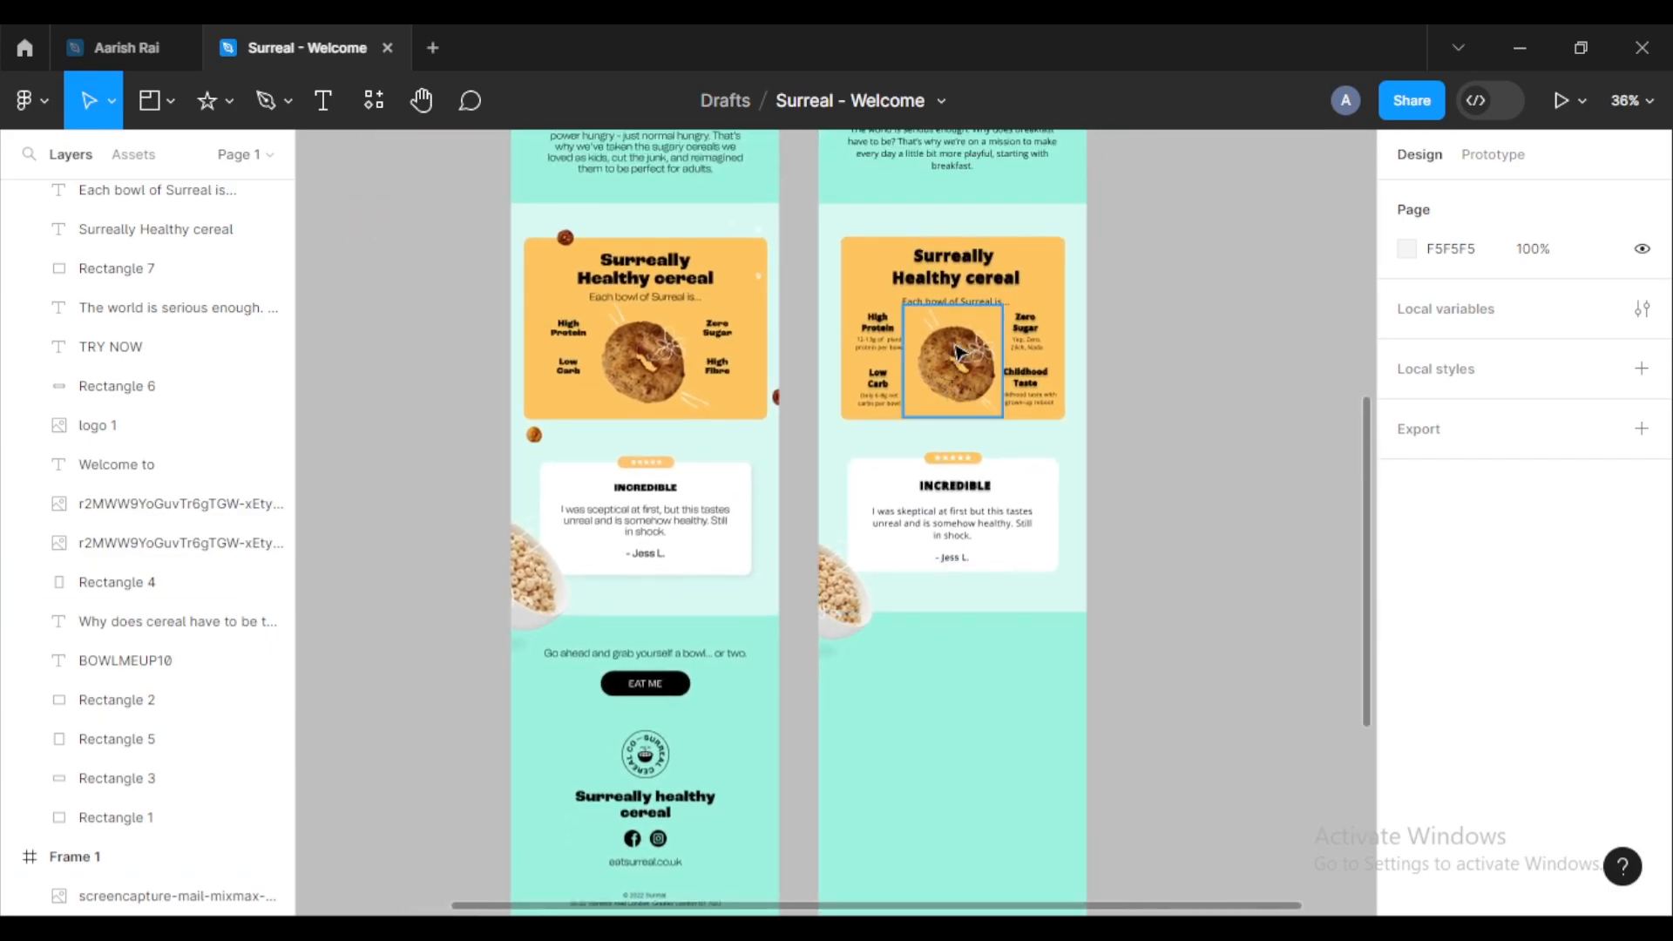
left_click_drag(1142, 332, 1173, 616)
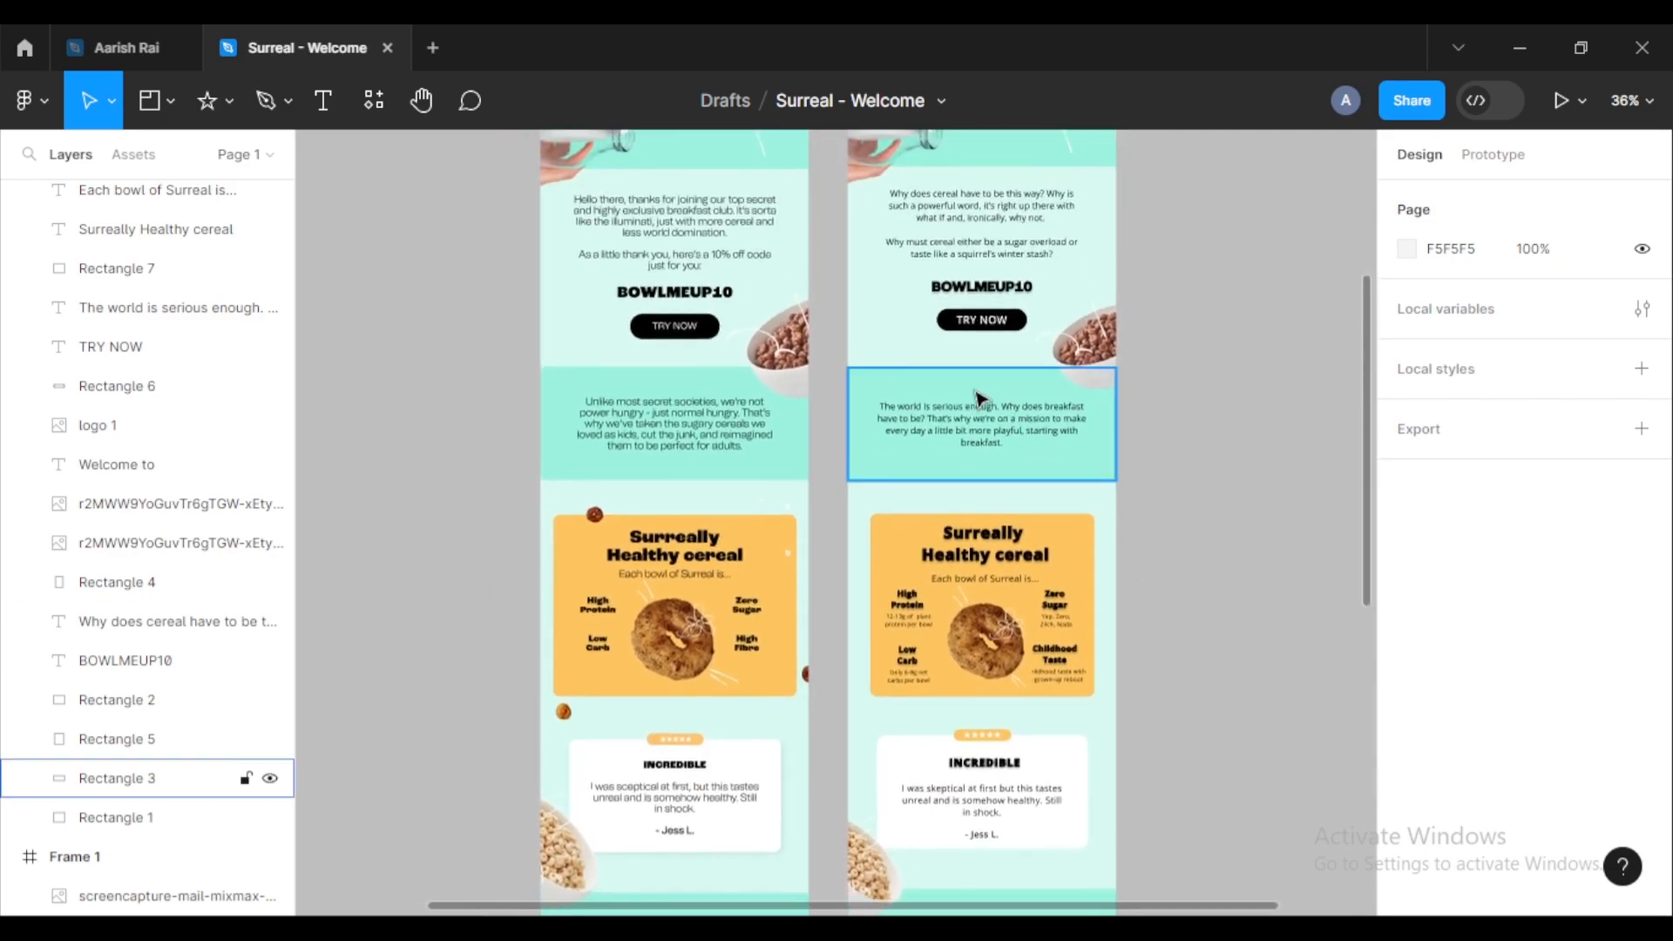
left_click(971, 438)
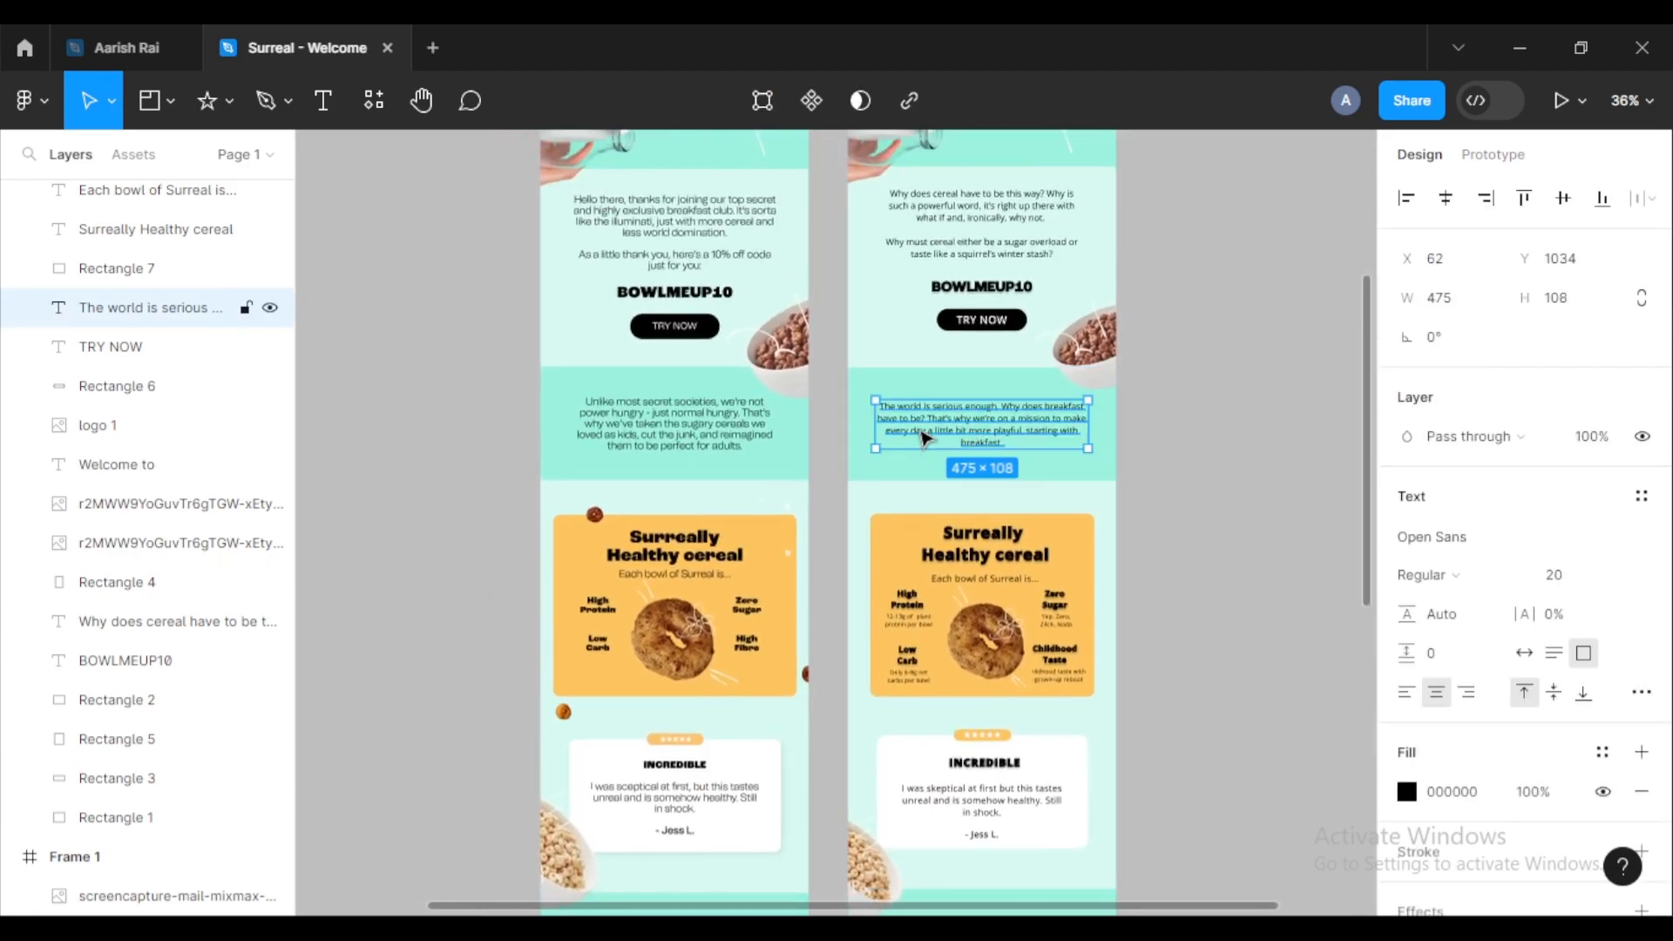
scroll(926, 436, "up", 5)
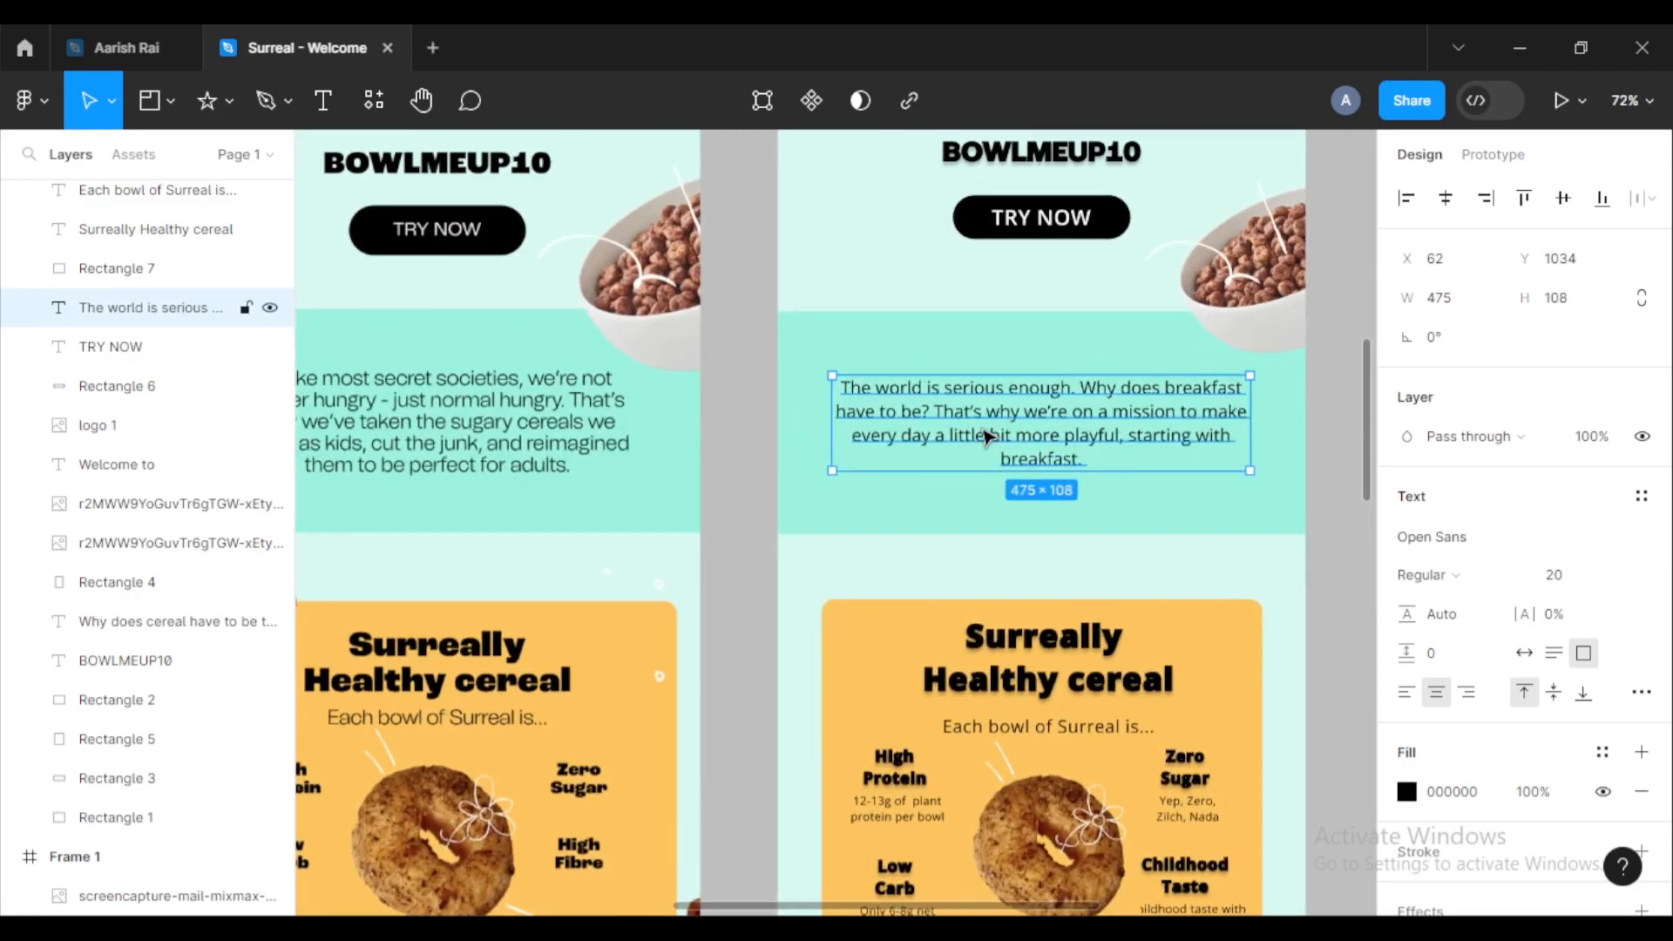
left_click_drag(990, 467, 1001, 622)
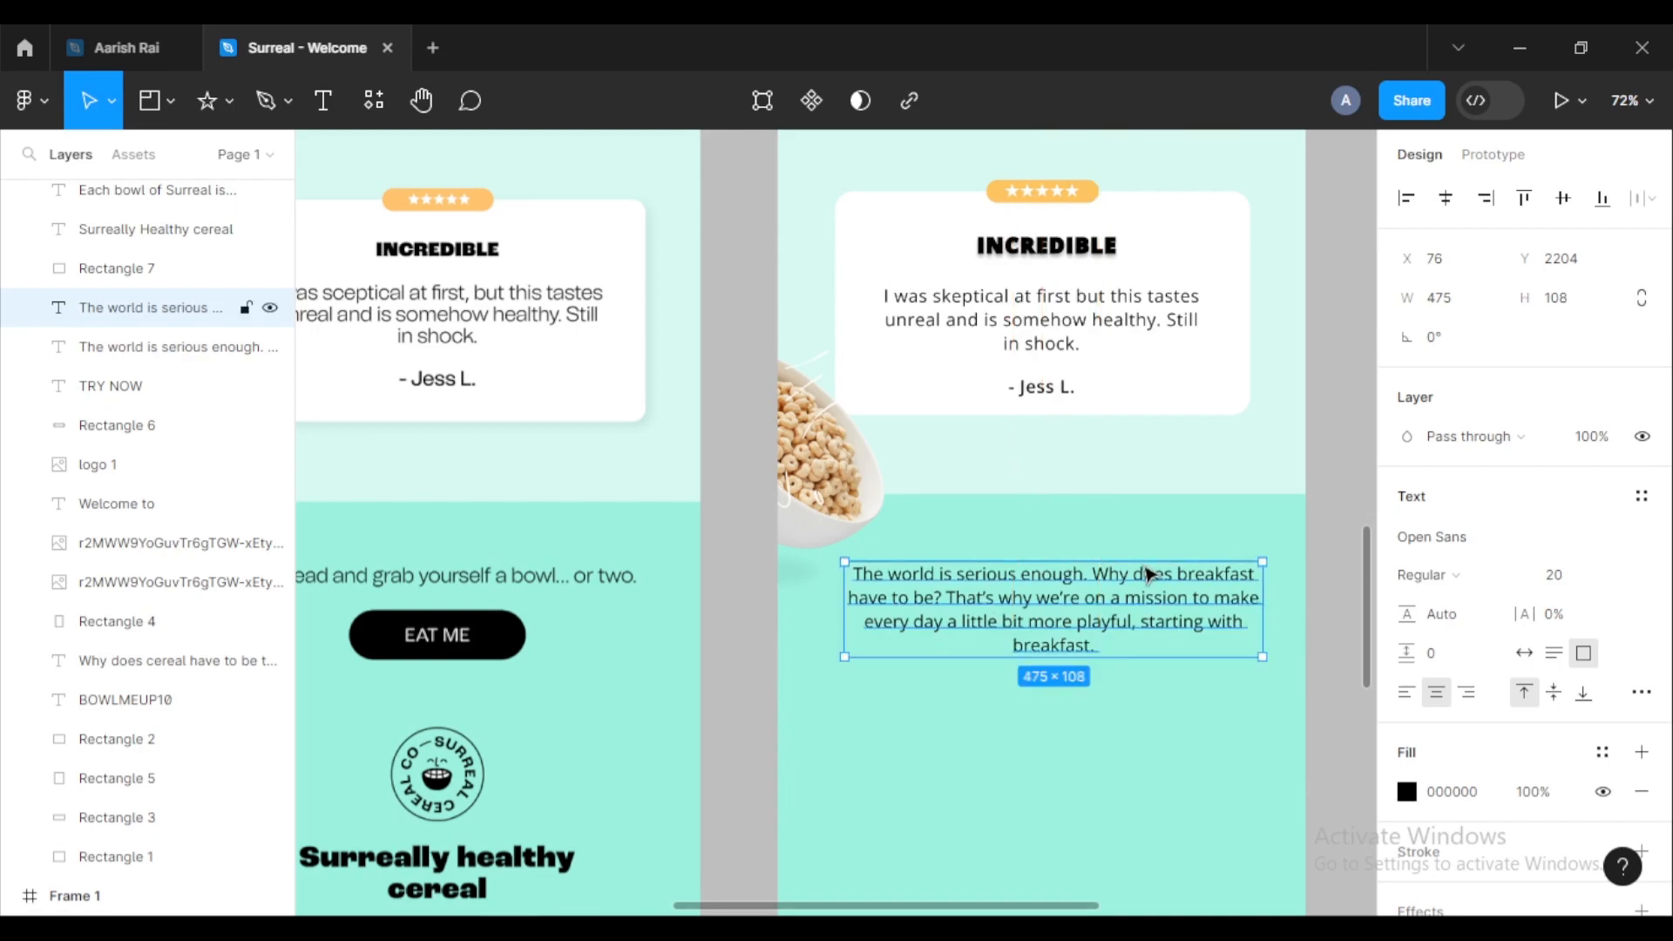
left_click(1445, 199)
scroll(566, 577, "down", 2)
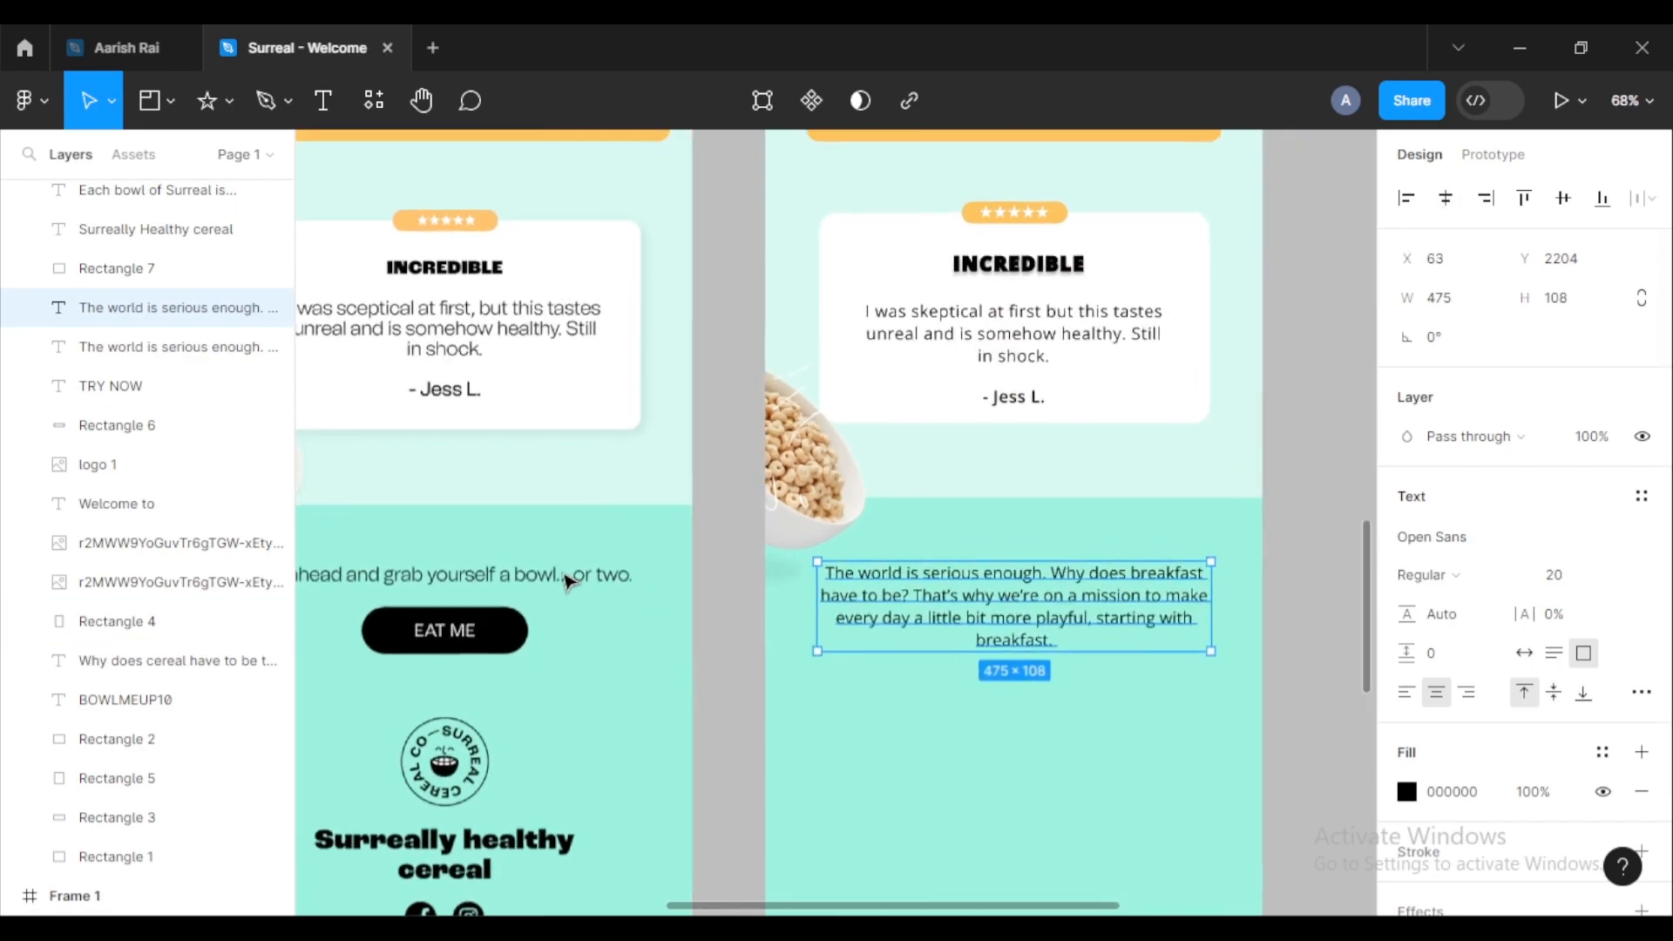
Step: Switch to the Word document and copy the line "Go ahead and grab yourself a bowl... or two."
scroll(566, 577, "left", 3)
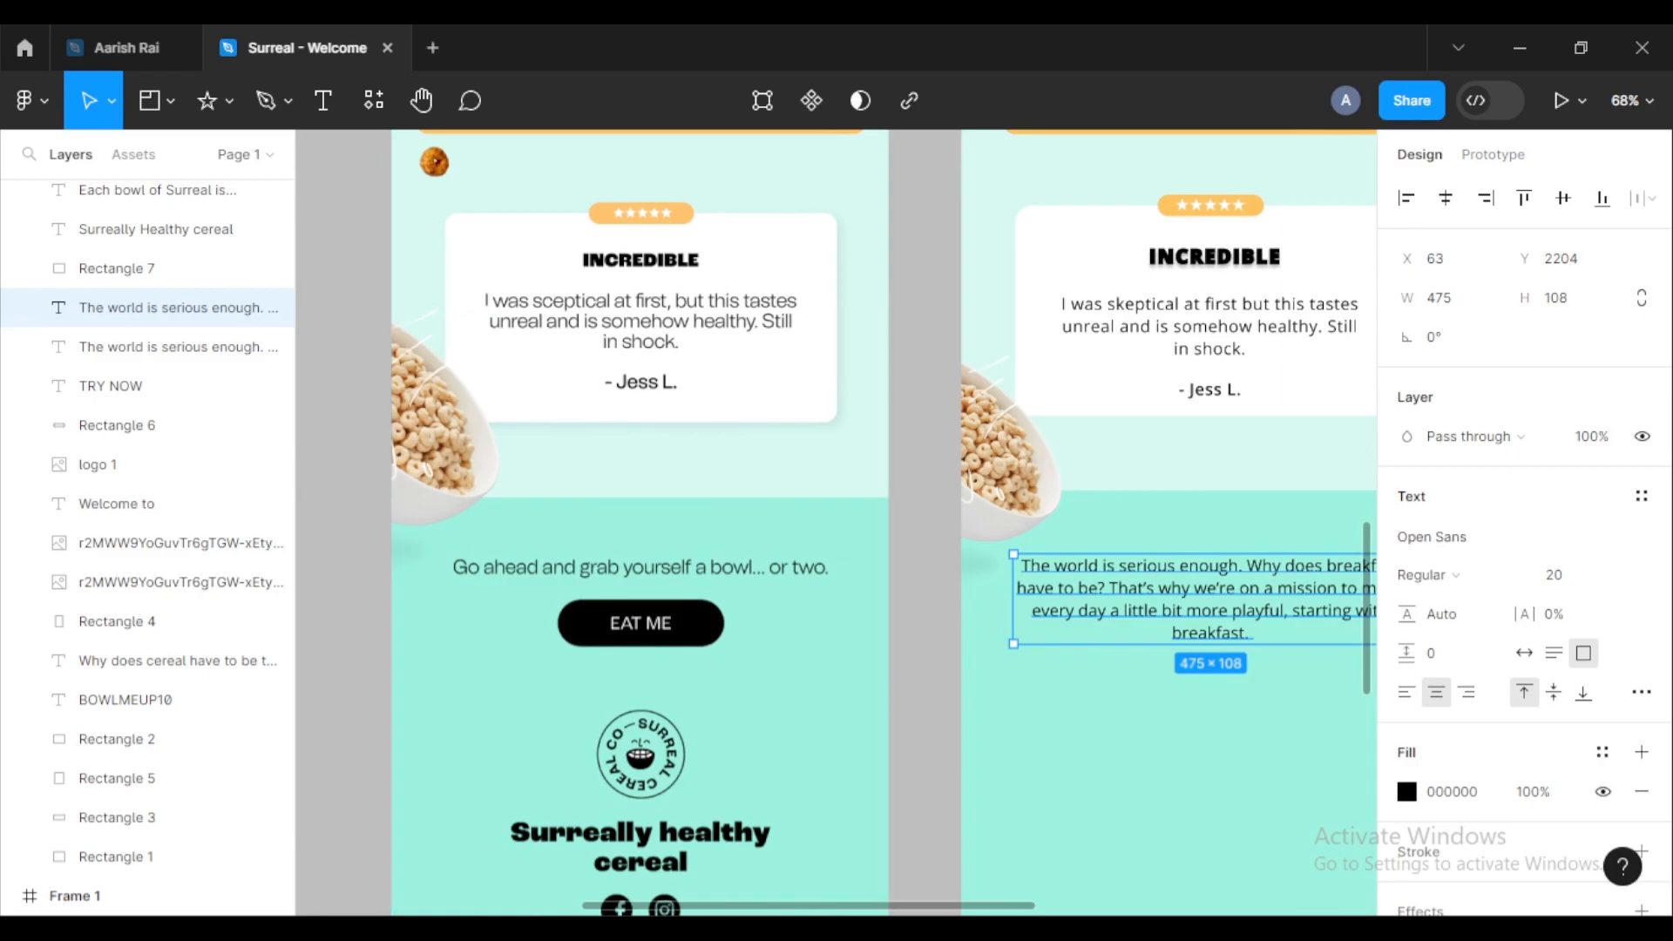
key("alt+Tab")
scroll(737, 566, "down", 10)
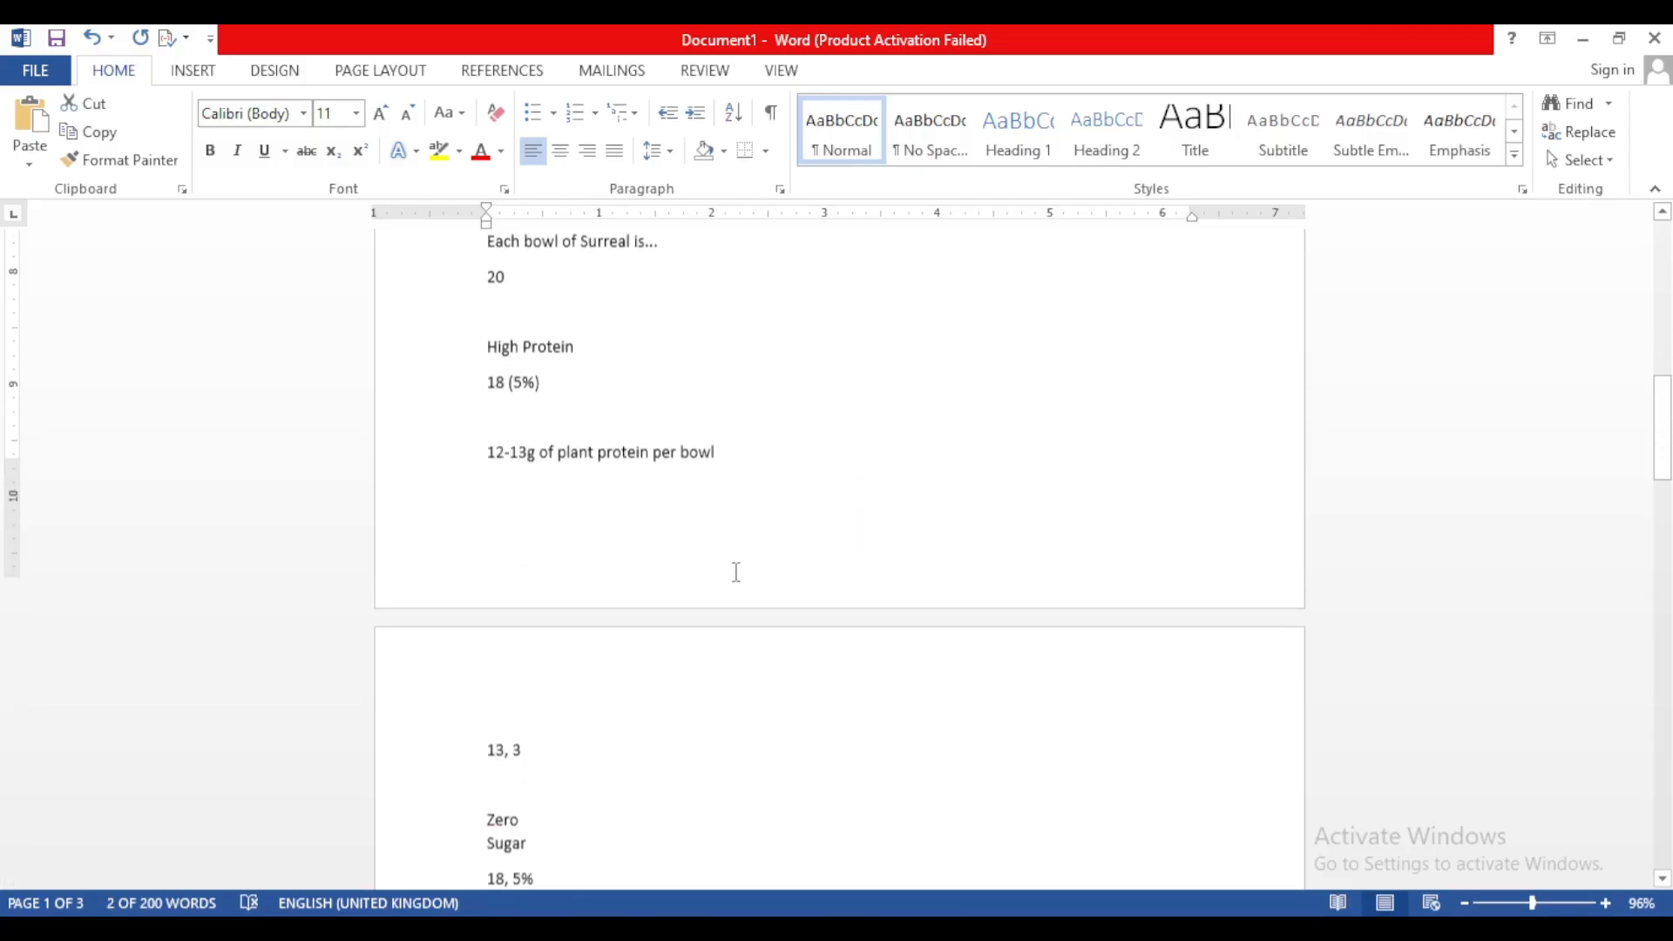
scroll(736, 574, "down", 11)
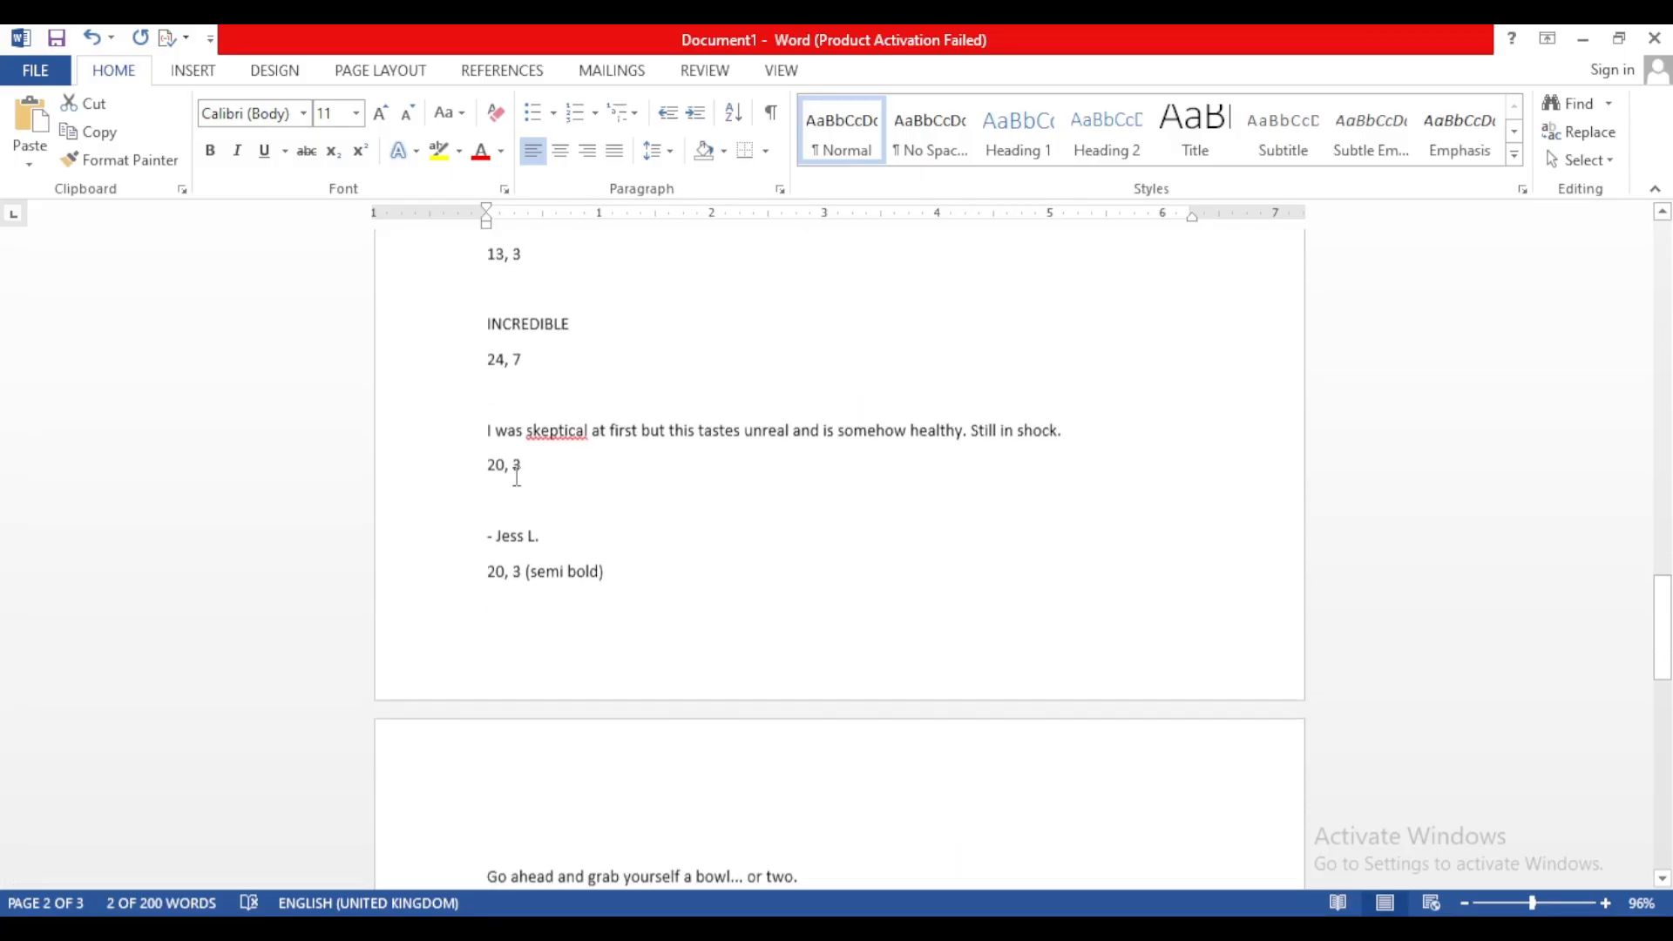
scroll(507, 372, "down", 3)
left_click_drag(487, 420, 809, 440)
key("ctrl+c")
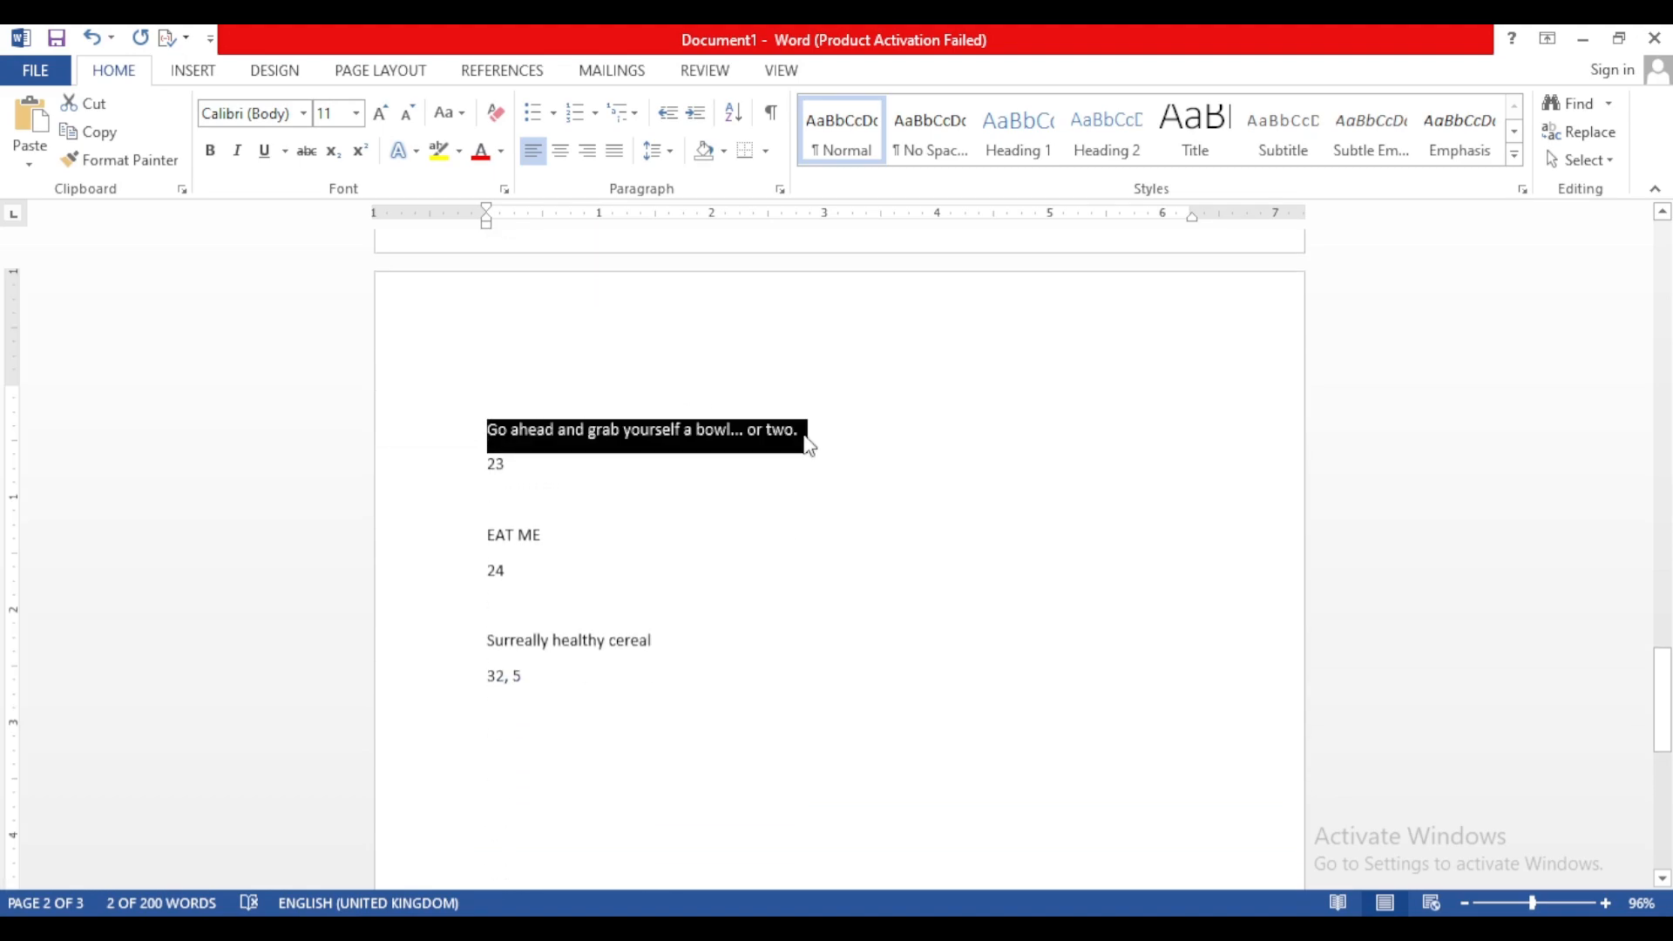
Step: Return to the Figma design and replace the duplicated paragraph's text with "Go ahead and grab yourself a bowl... or two."
key("alt+Tab")
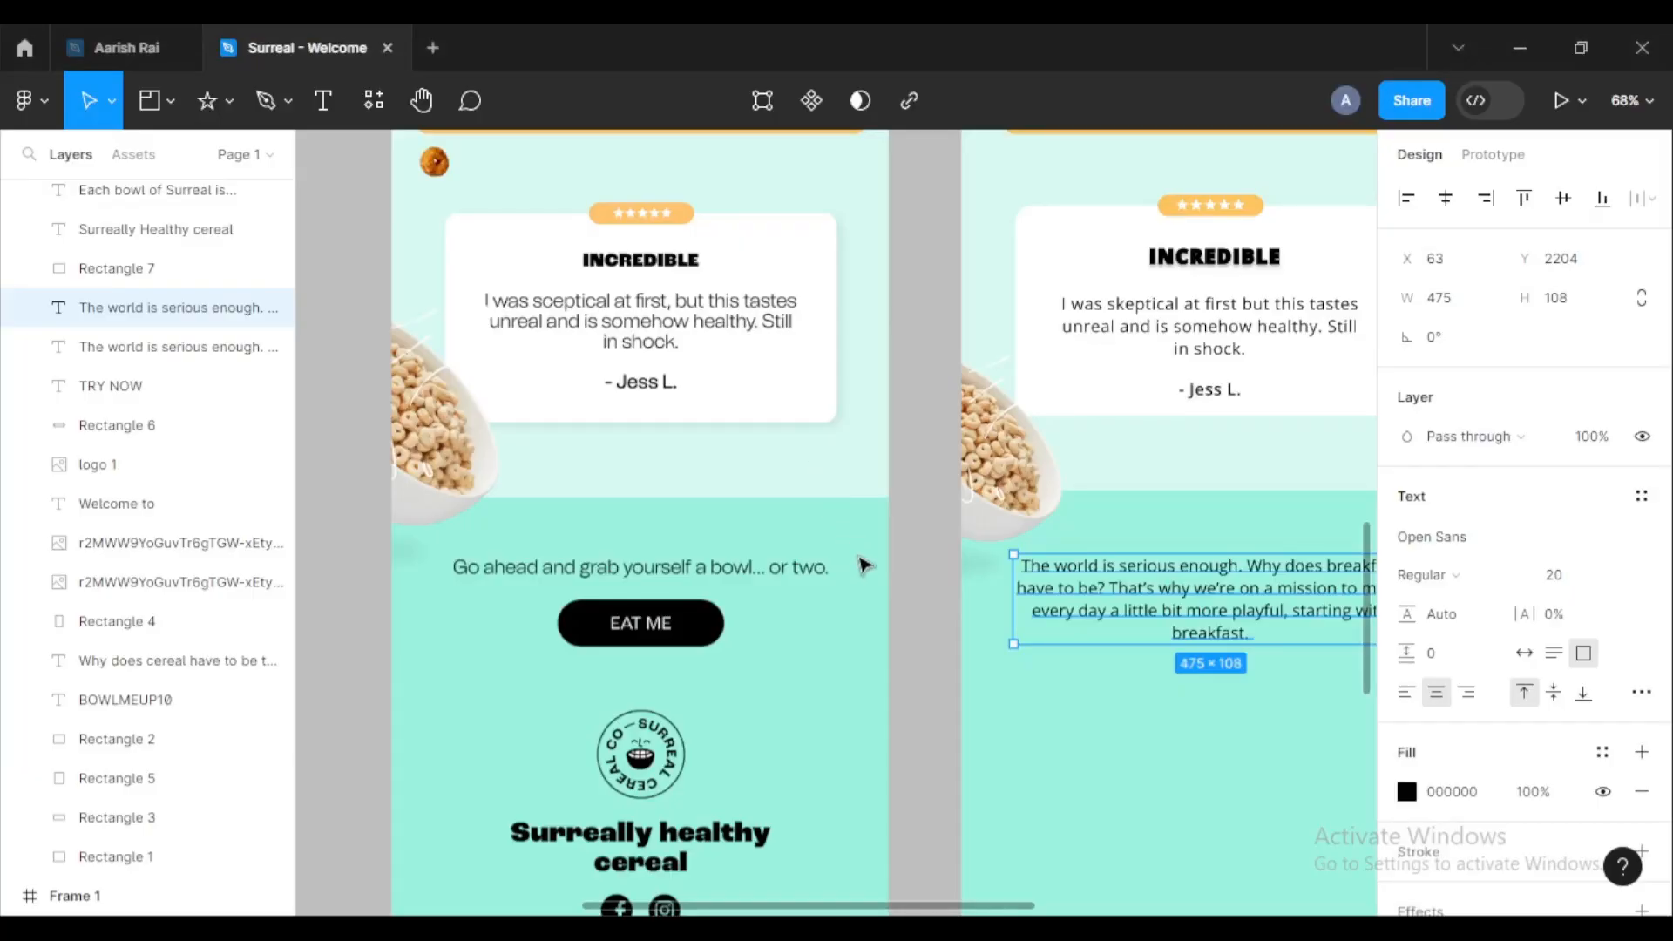
scroll(1052, 592, "right", 5)
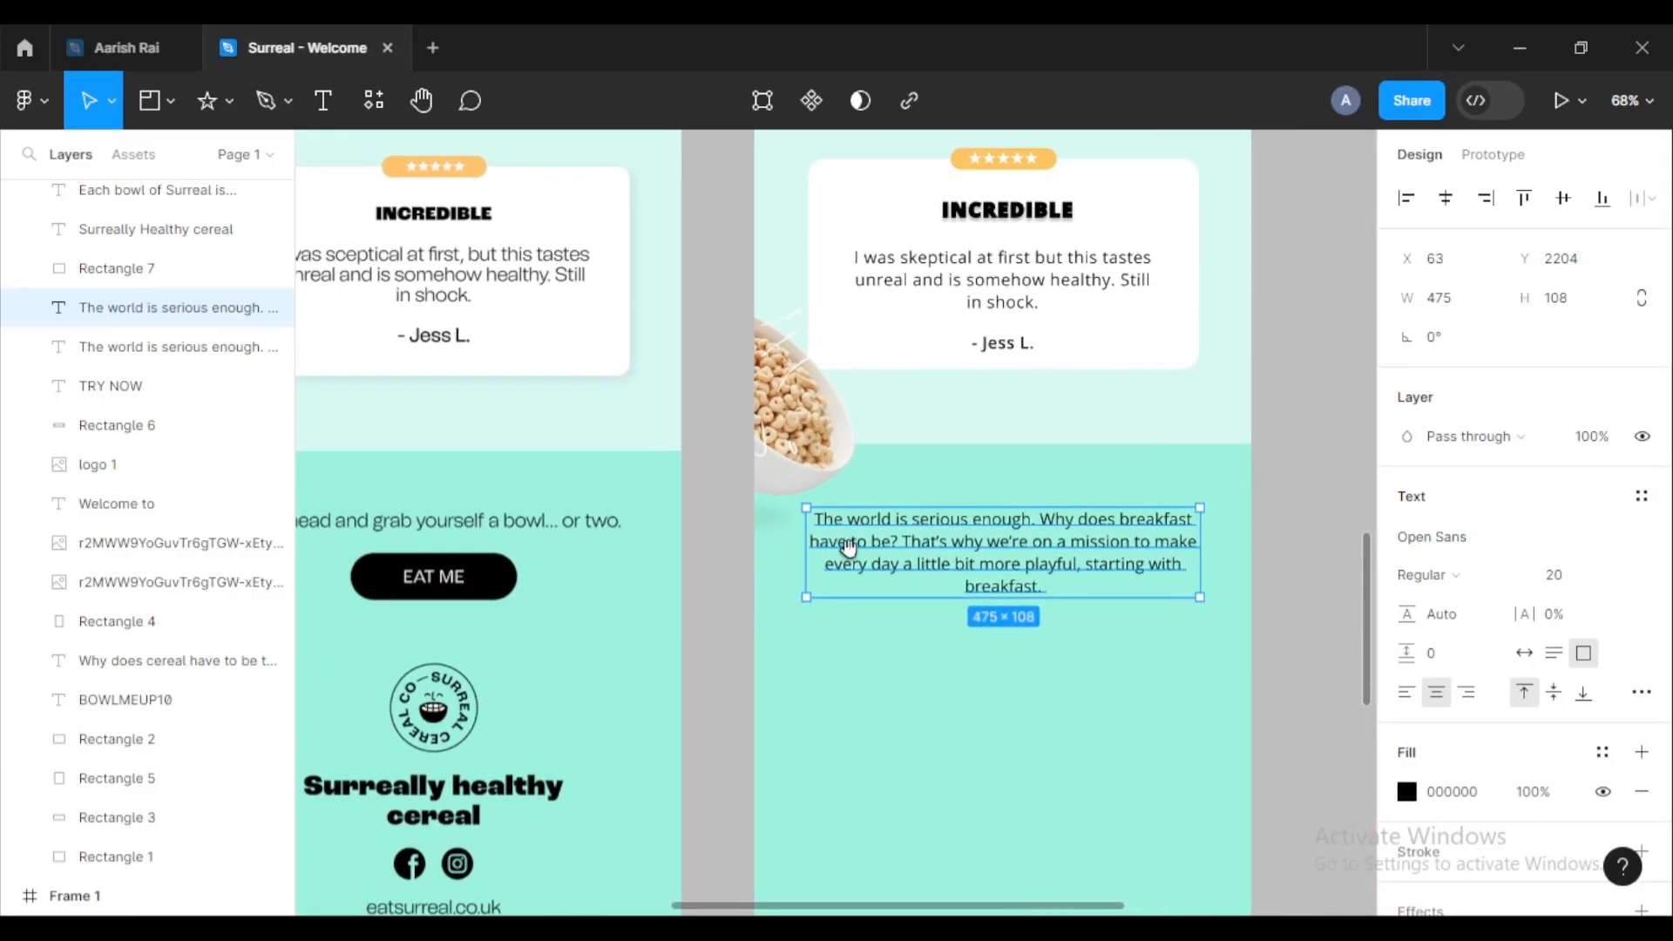
double_click(989, 543)
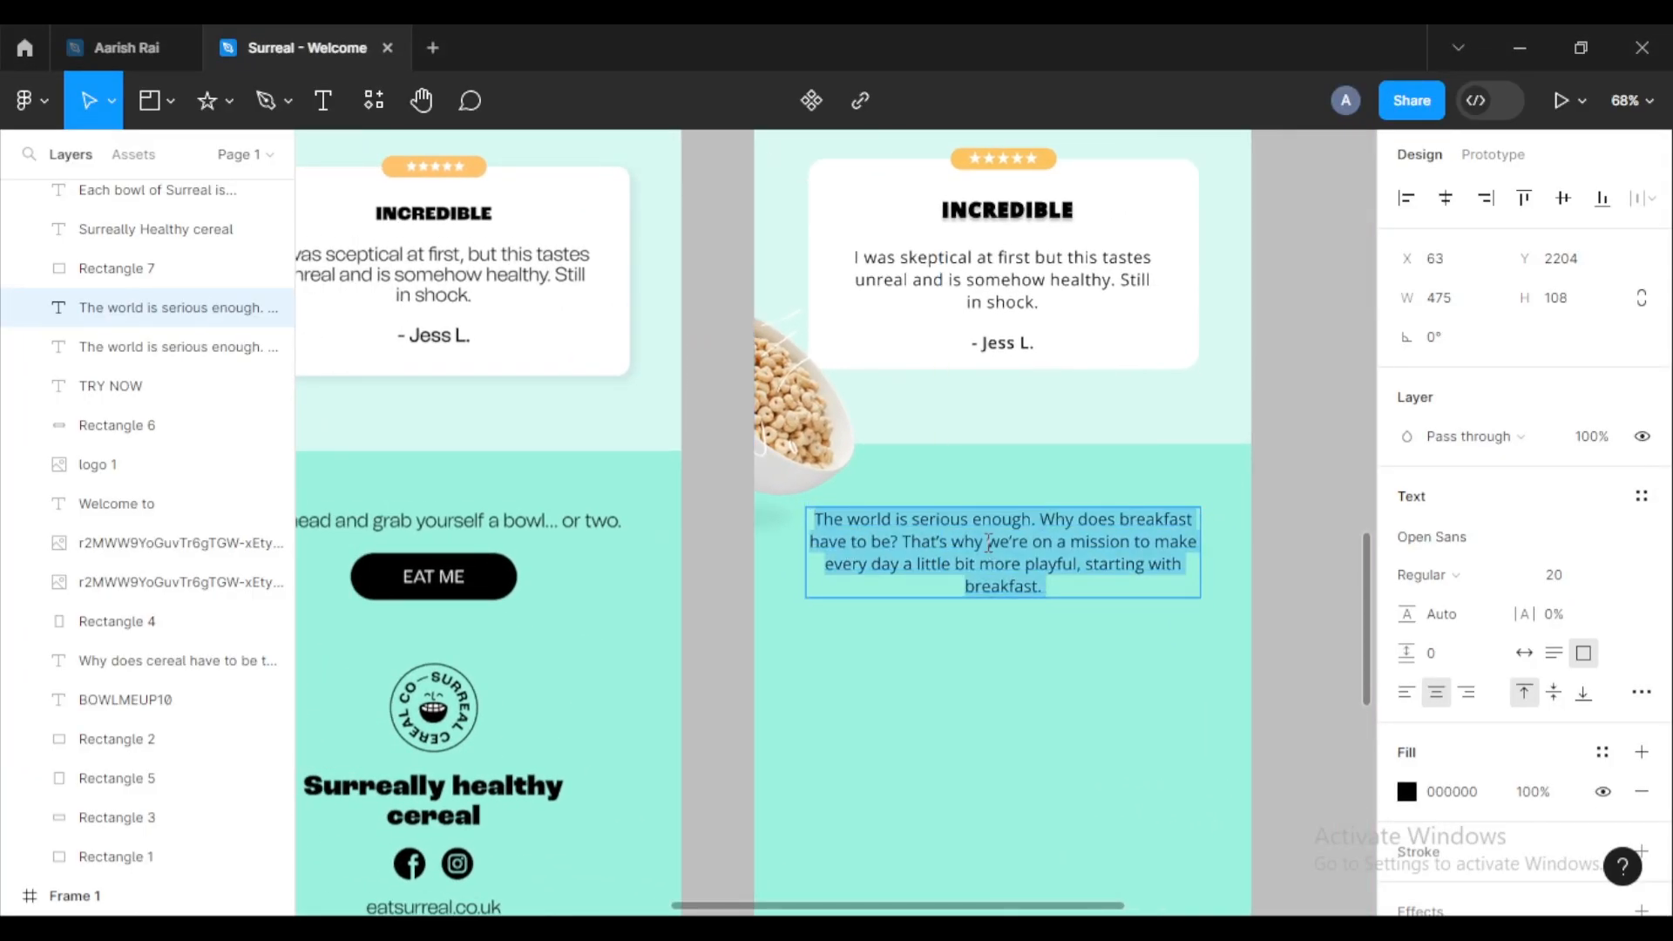
key("ctrl+v")
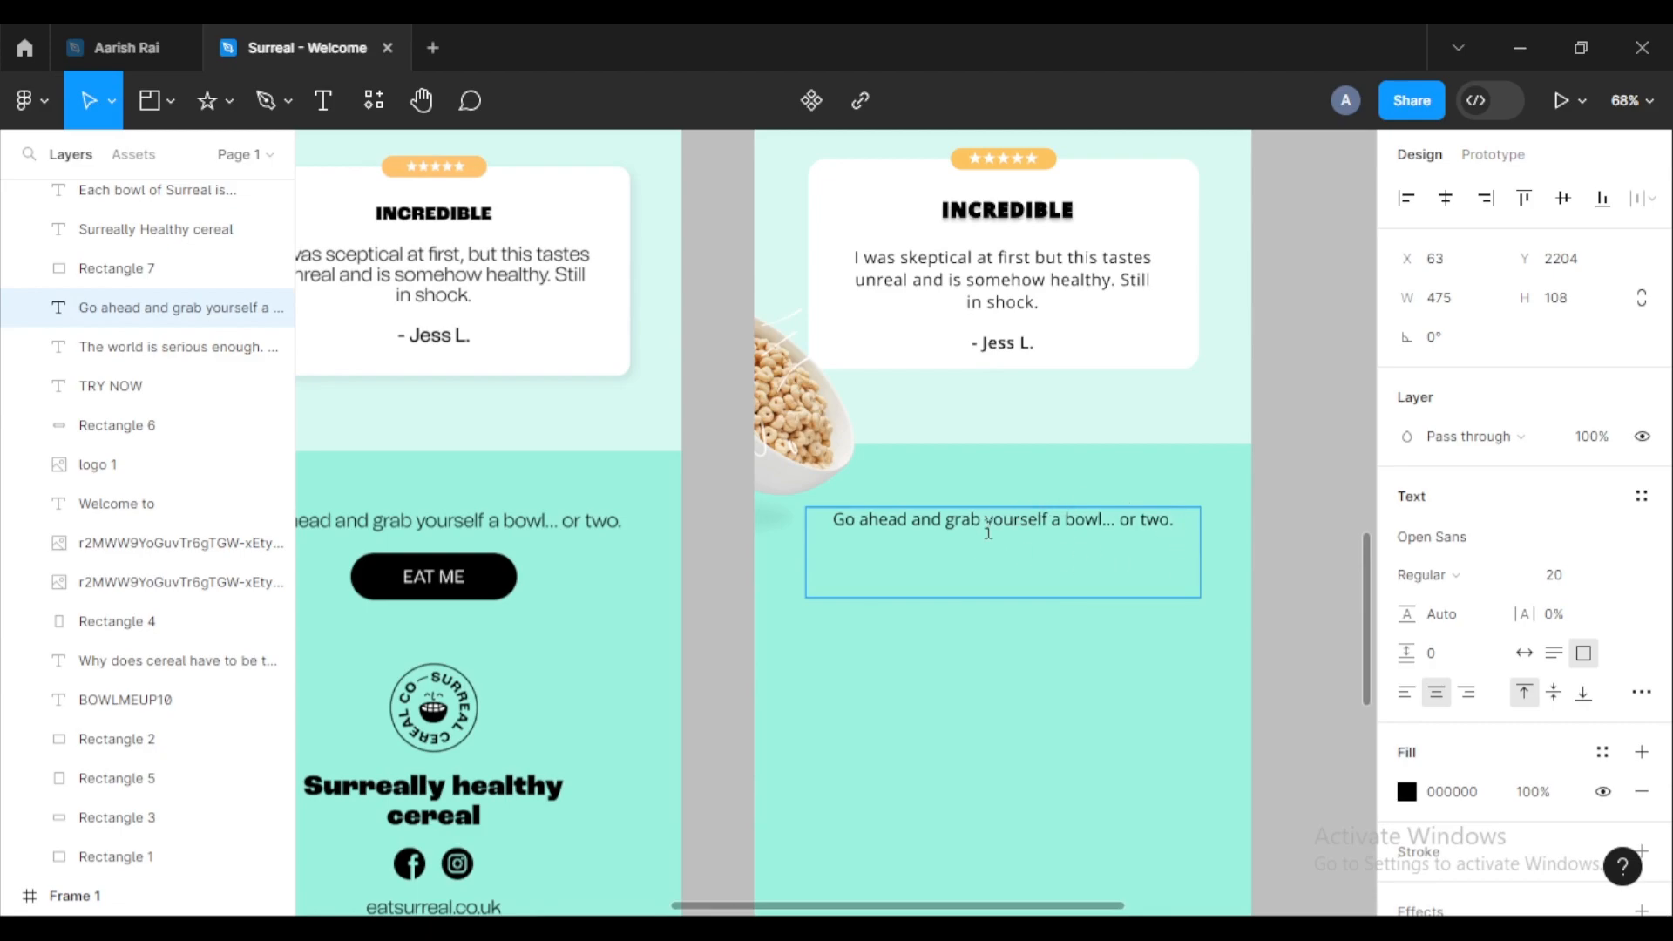
Step: Make the "Go ahead and grab yourself a bowl... or two." text box auto-width and set its font size to 22
left_click(1527, 653)
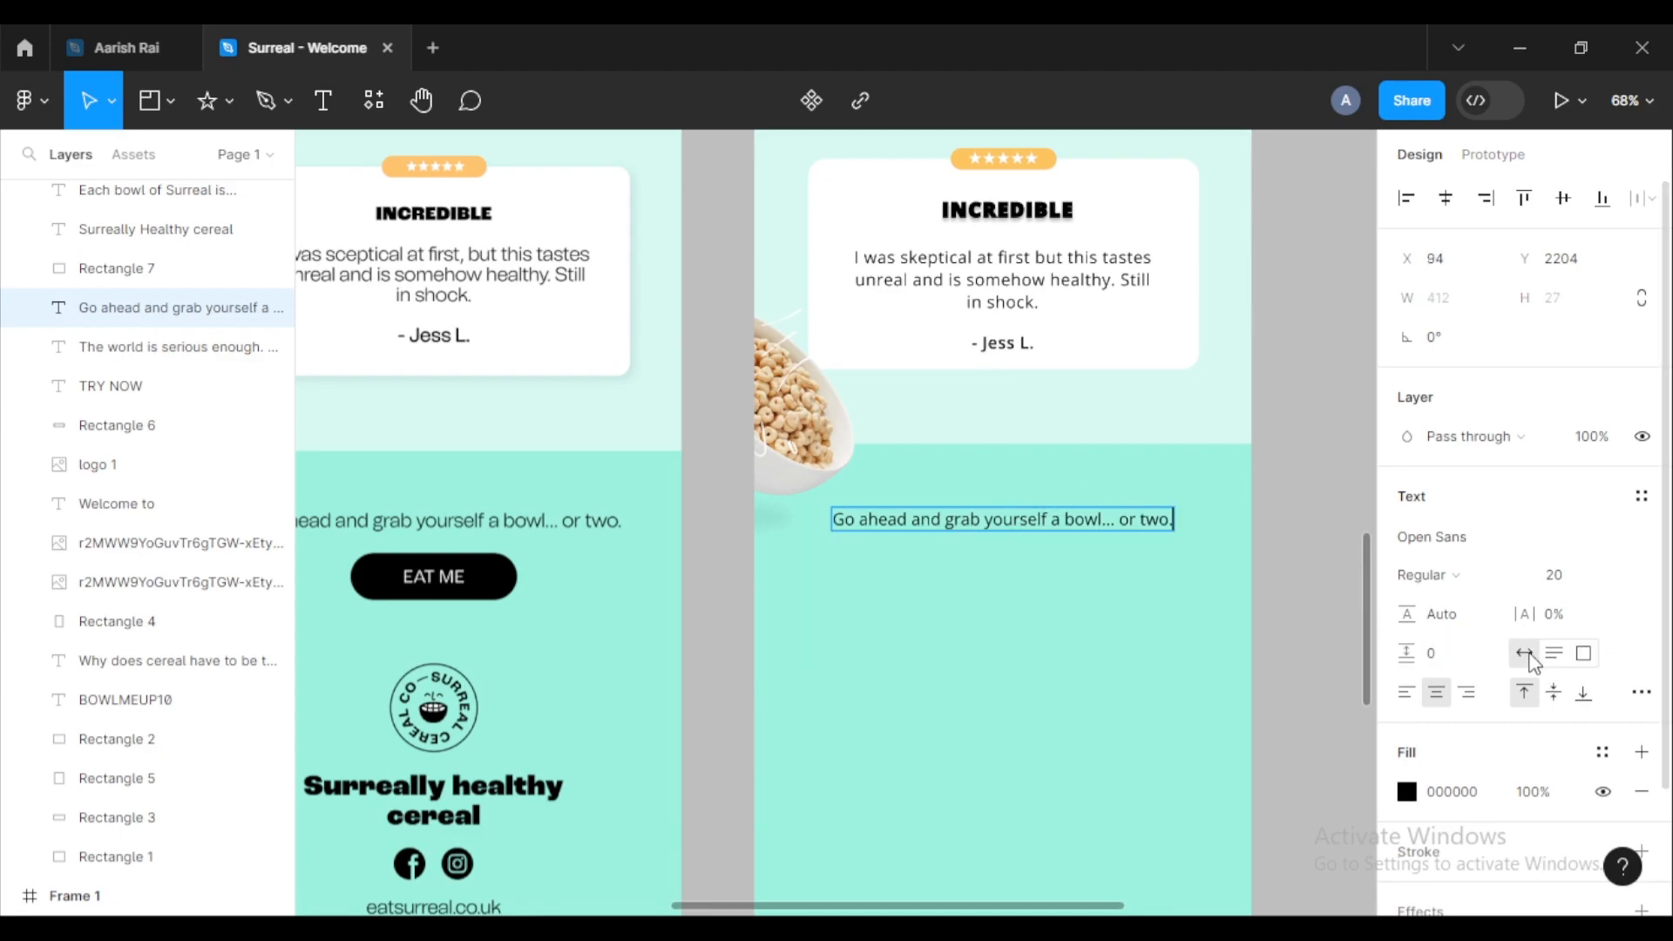
left_click(1305, 529)
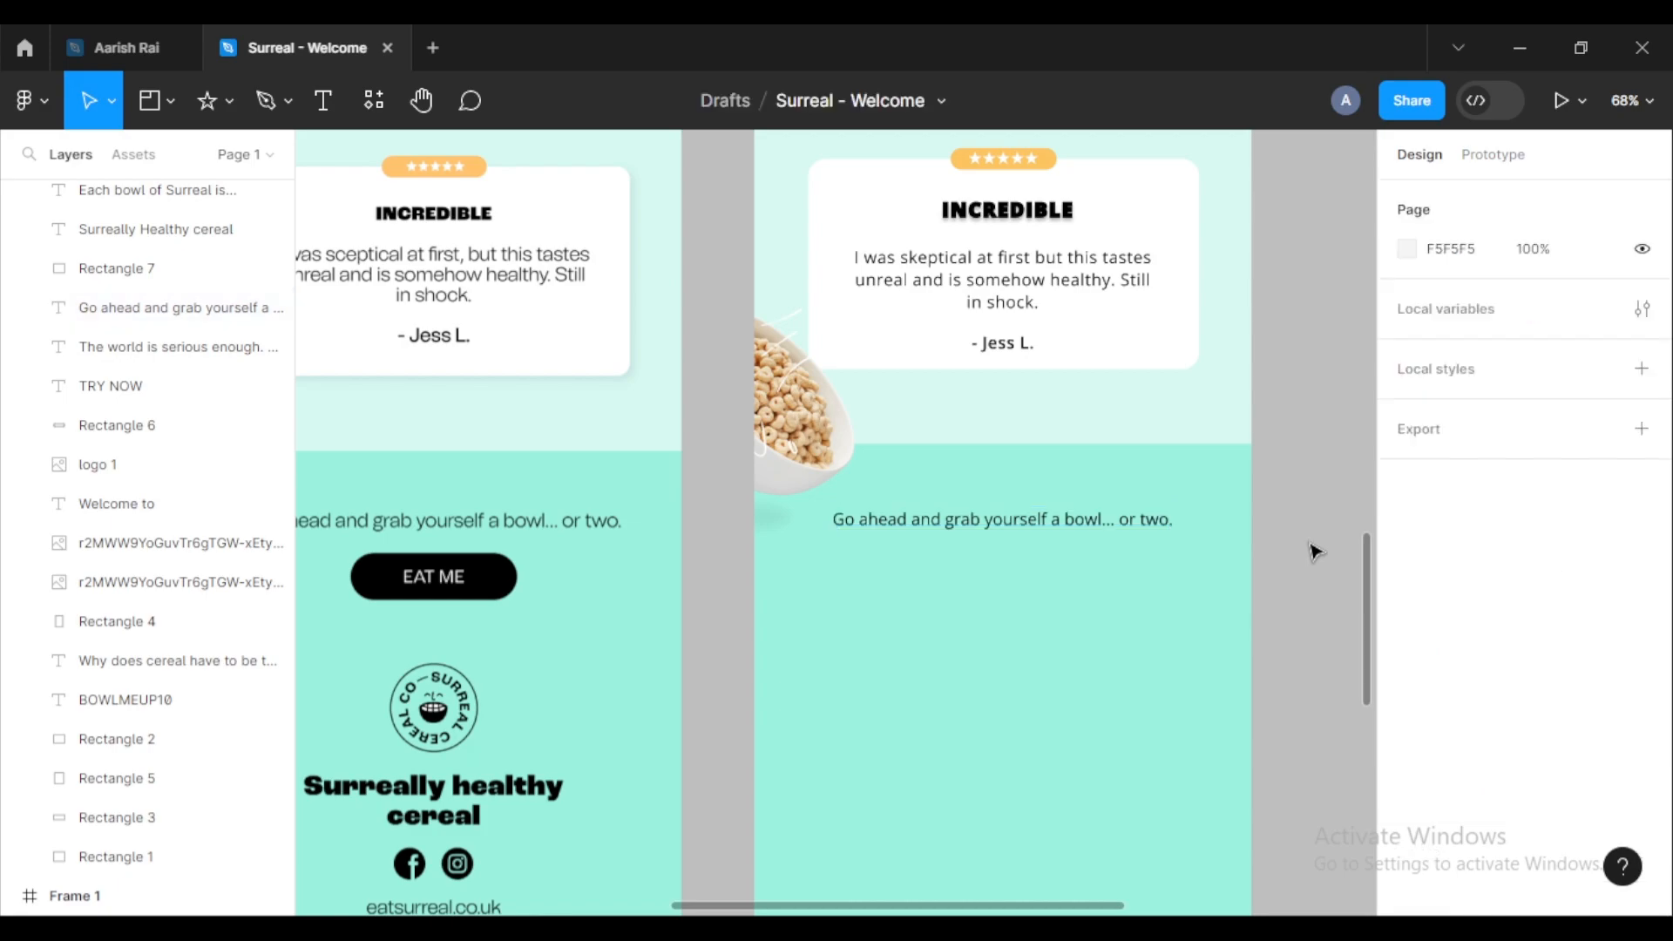
scroll(1019, 575, "down", 2)
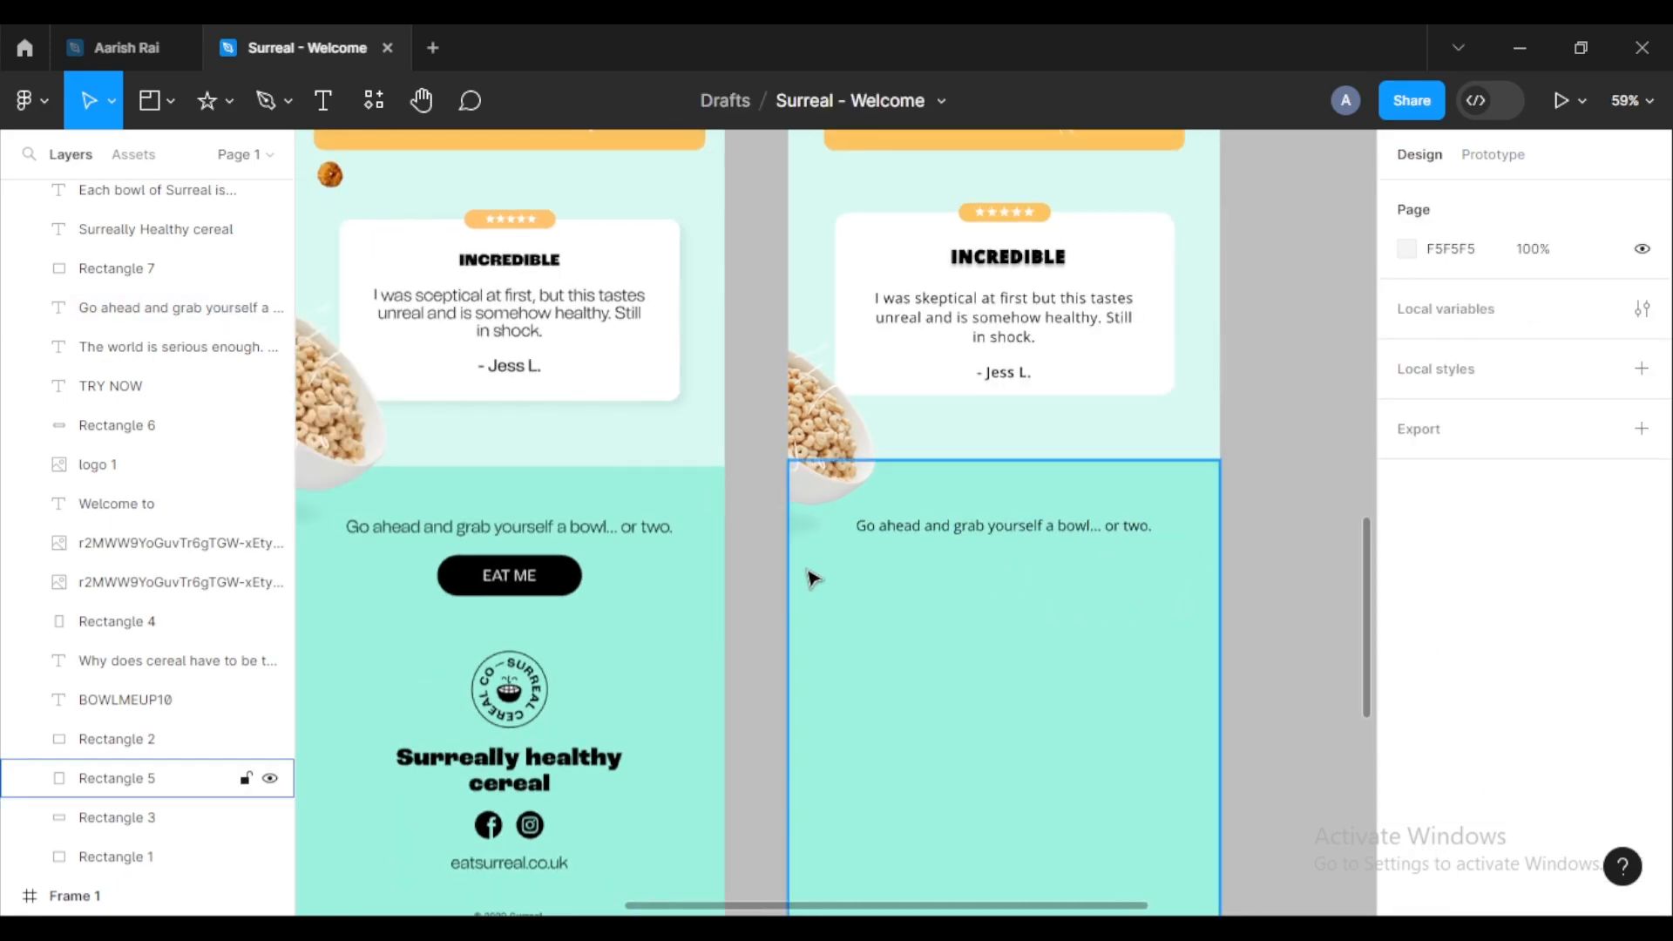
left_click(969, 533)
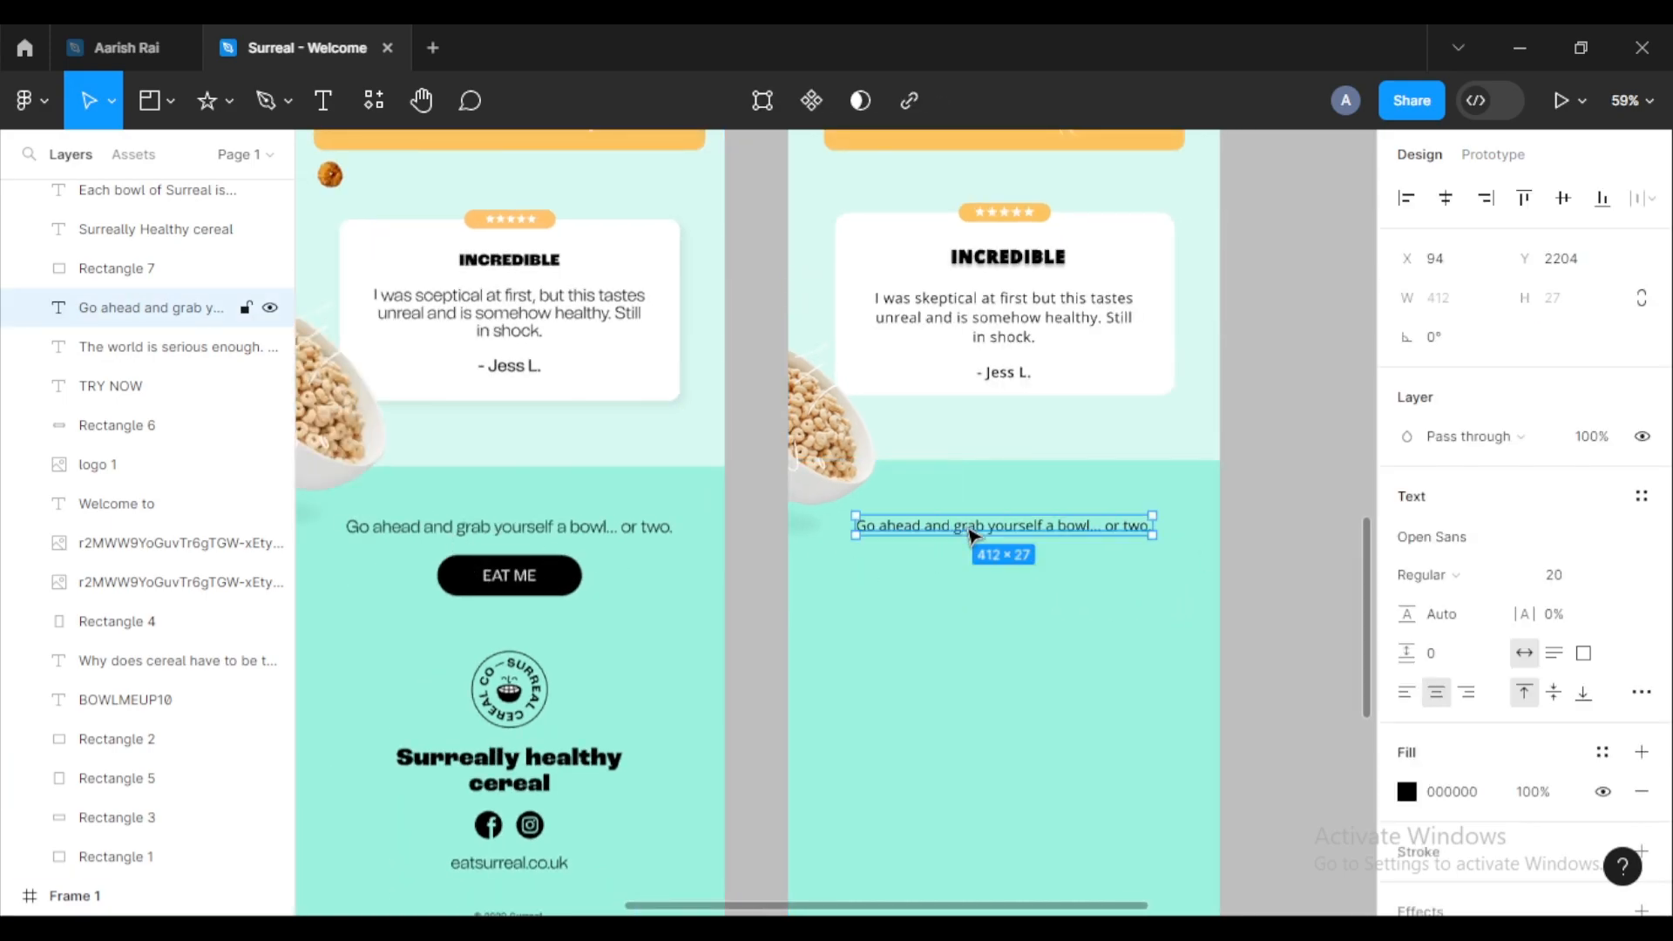
left_click(1608, 576)
left_click(1613, 601)
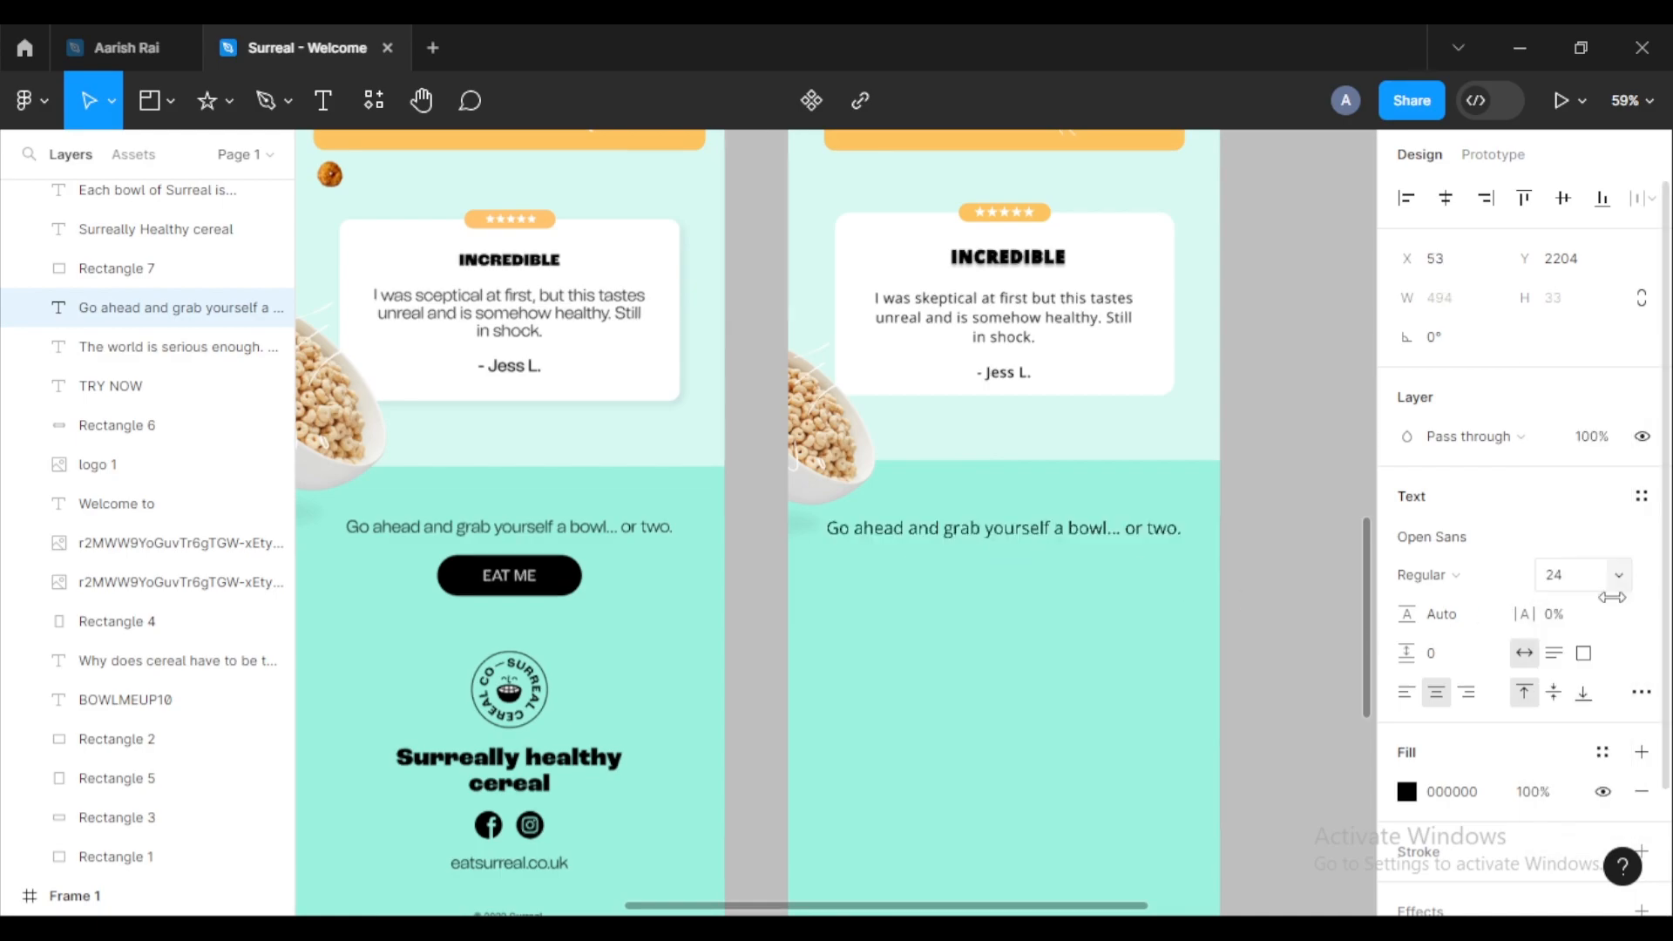
left_click(1559, 580)
type("22")
key("Return")
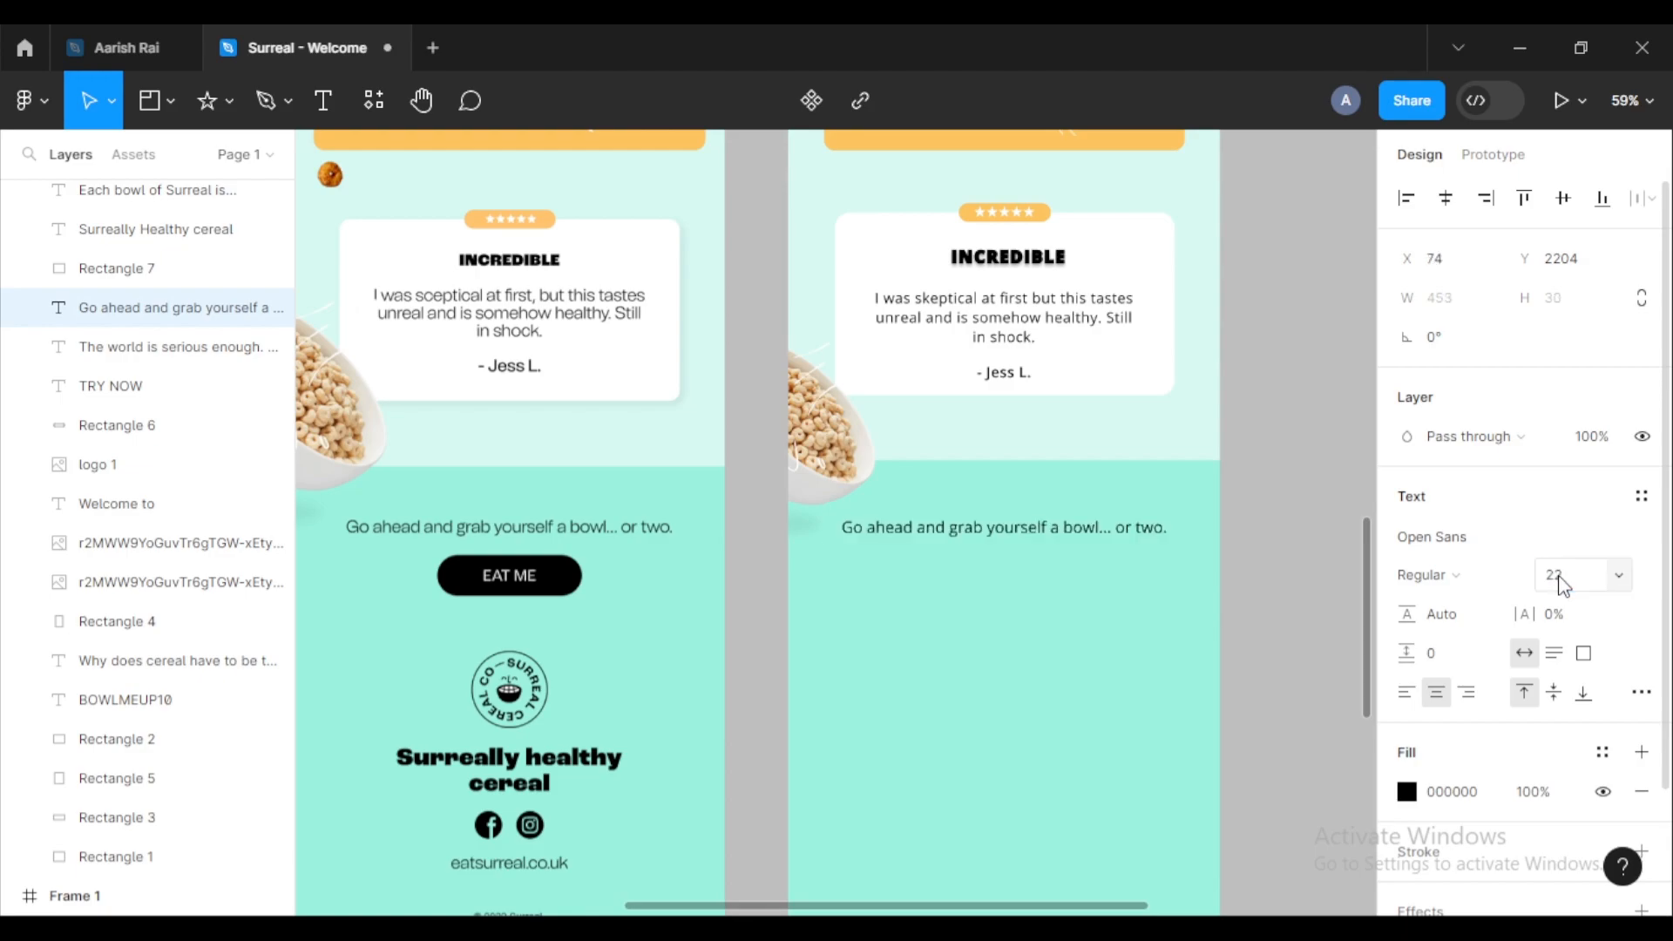
left_click(1289, 513)
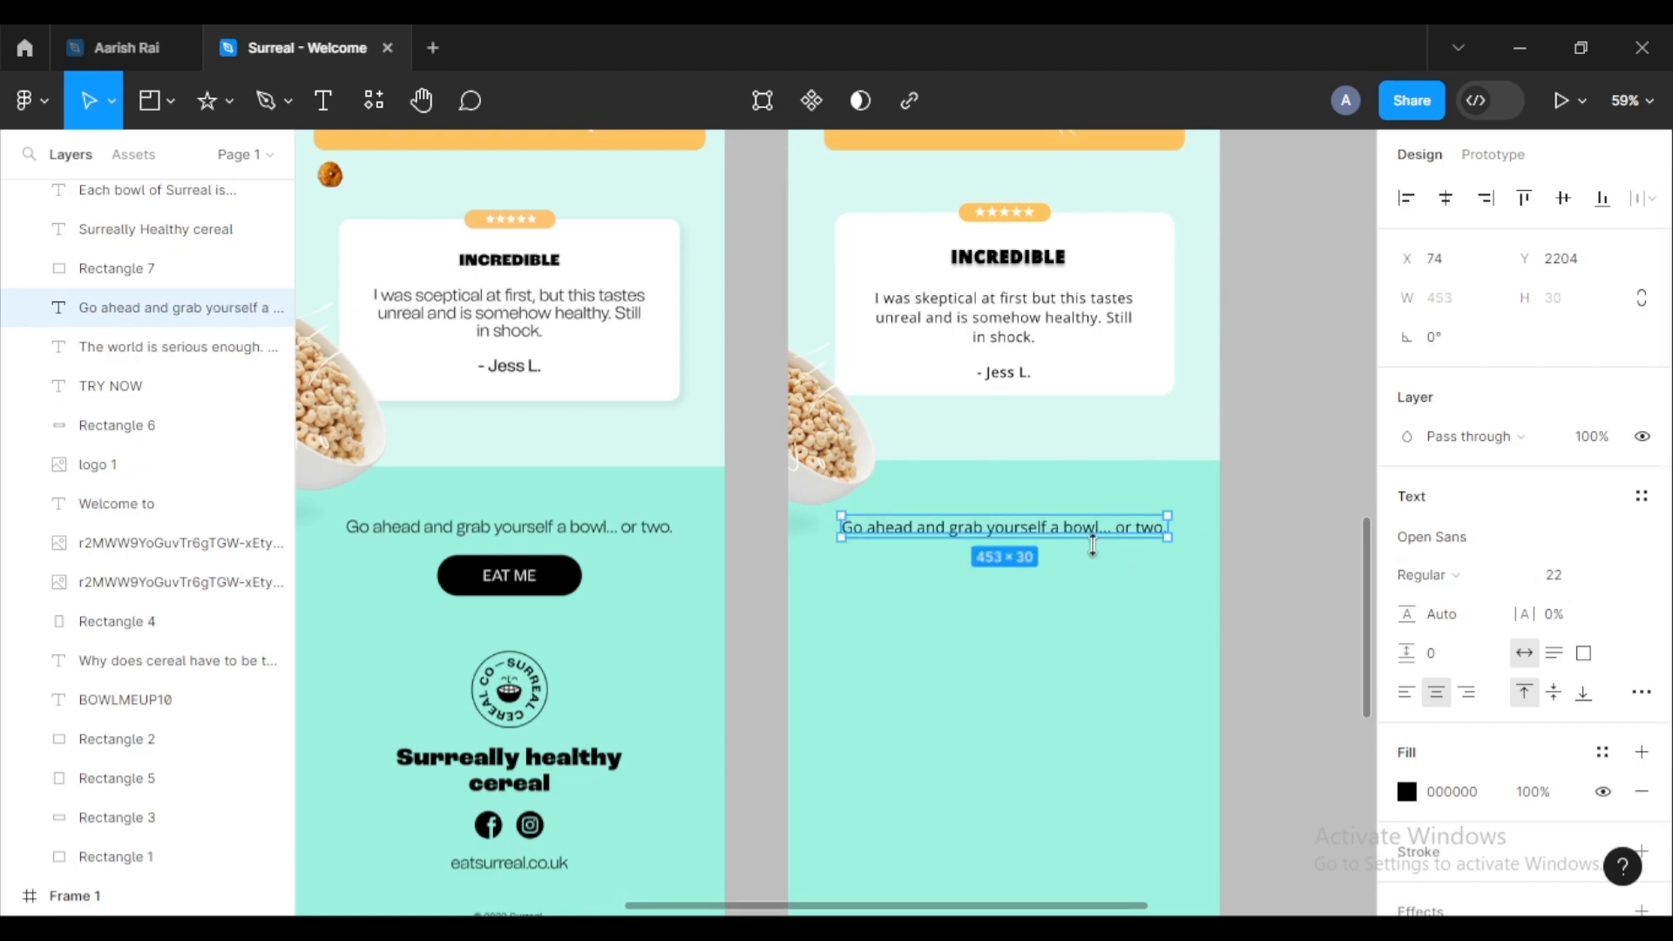
left_click(1272, 503)
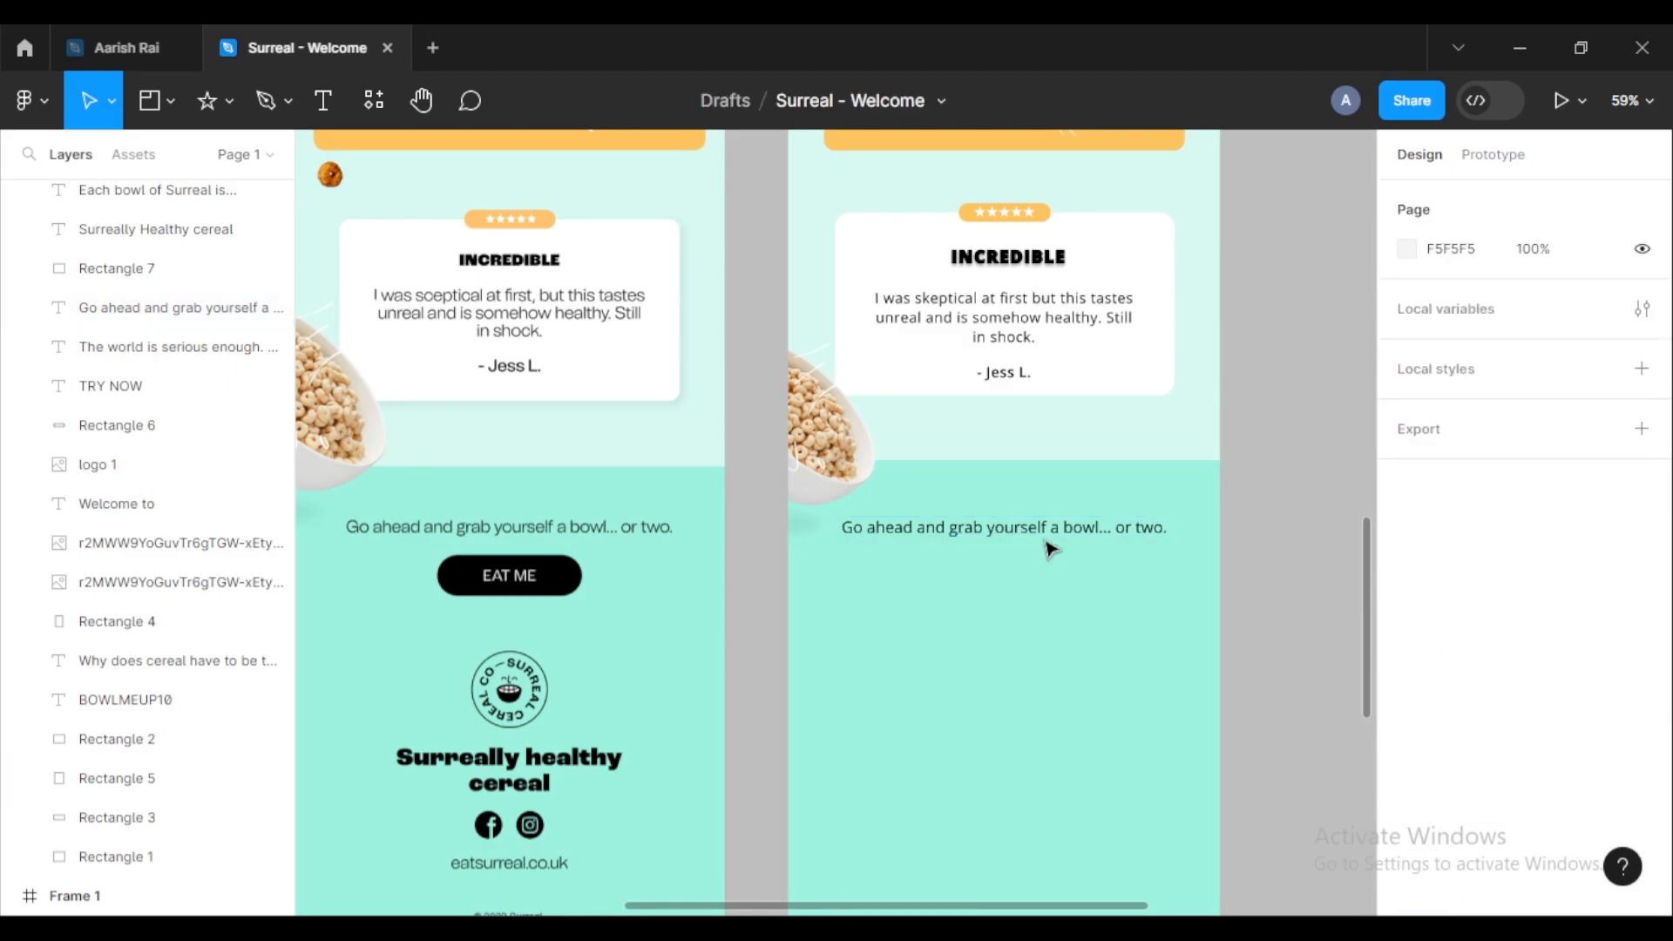
Step: Duplicate the black TRY NOW button together with its label and place the copy under the "Go ahead and grab yourself a bowl" line in the footer
scroll(522, 575, "up", 3)
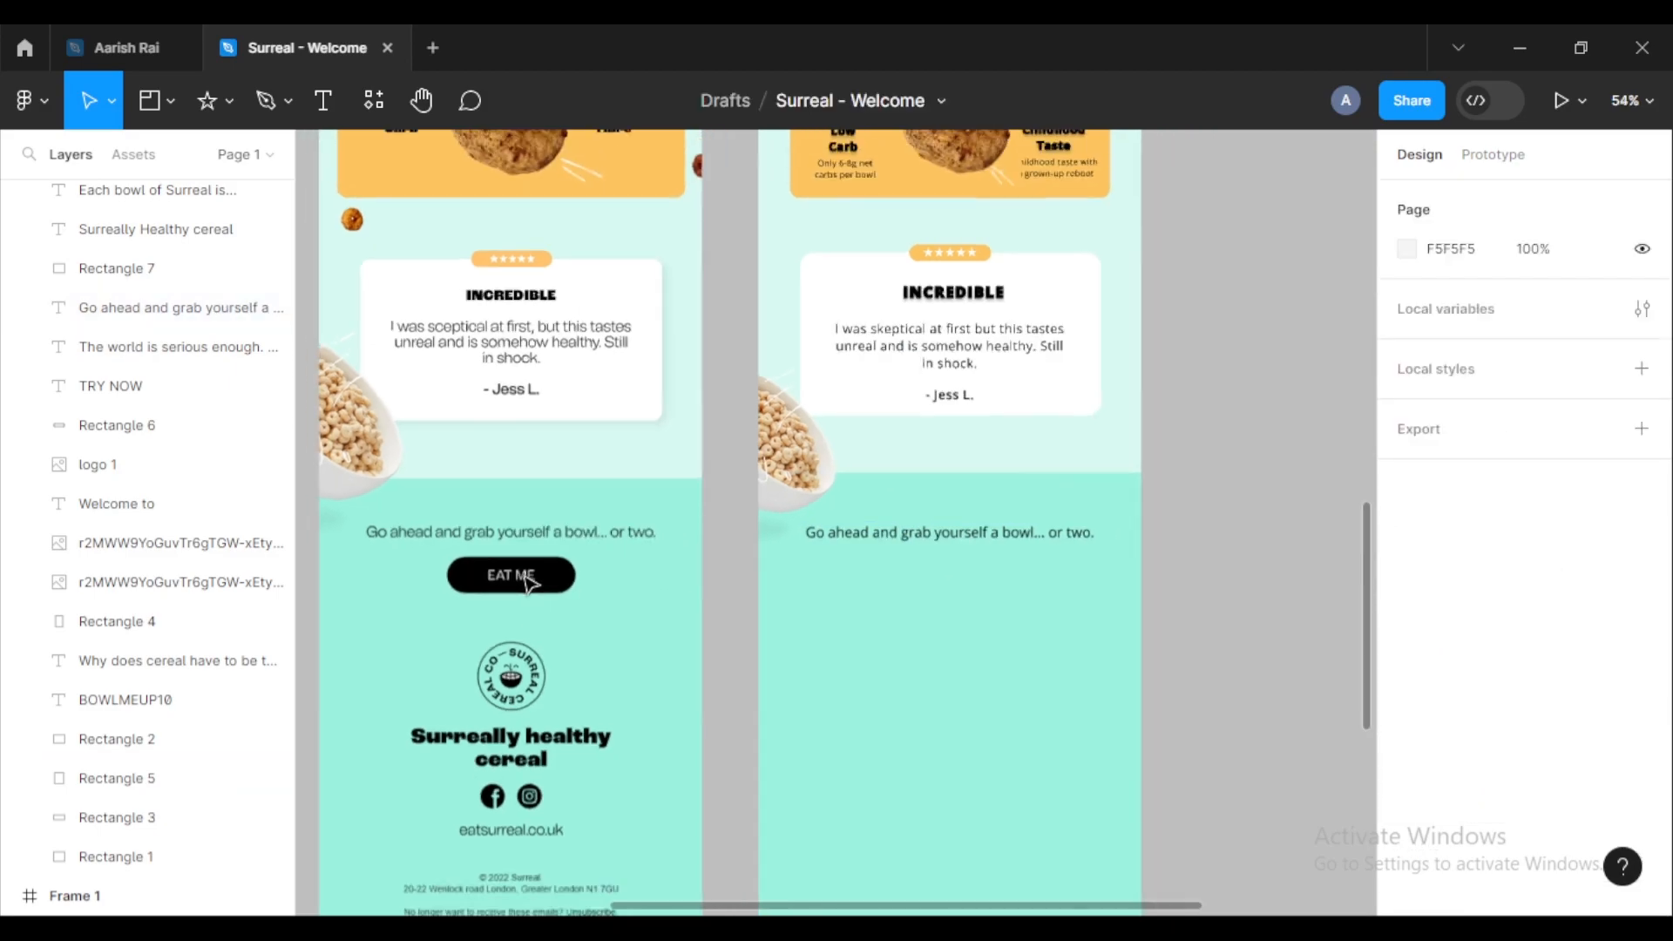
scroll(523, 575, "down", 4, "ctrl")
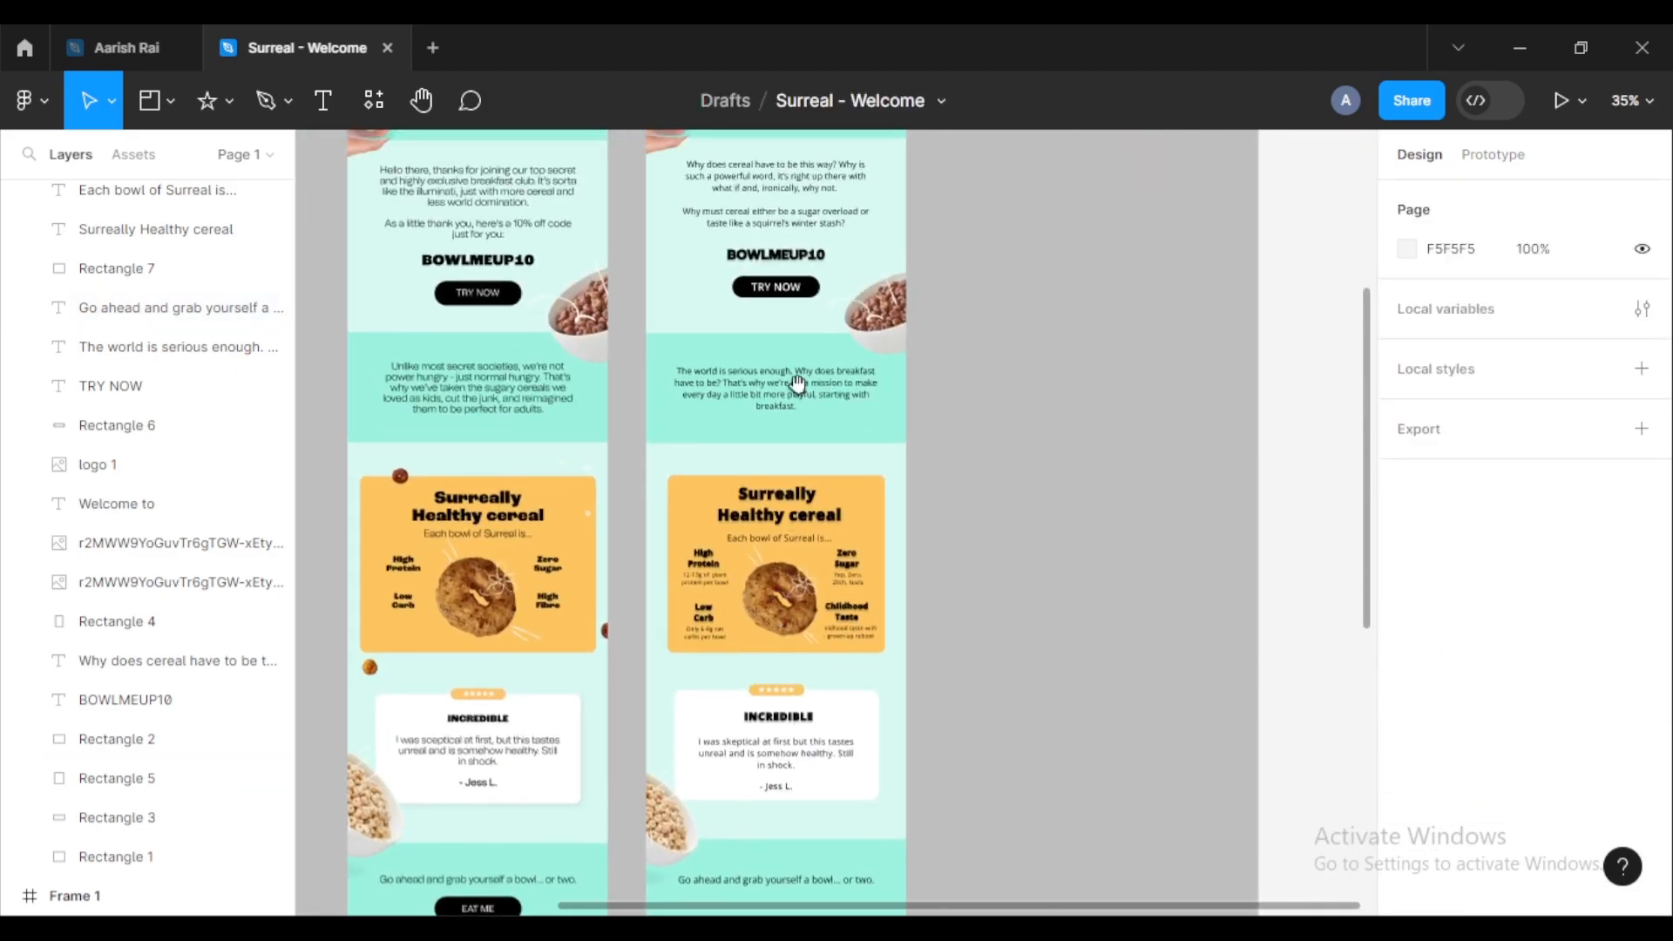
scroll(796, 377, "up", 3)
scroll(789, 461, "up", 5, "ctrl")
scroll(788, 482, "up", 2, "ctrl")
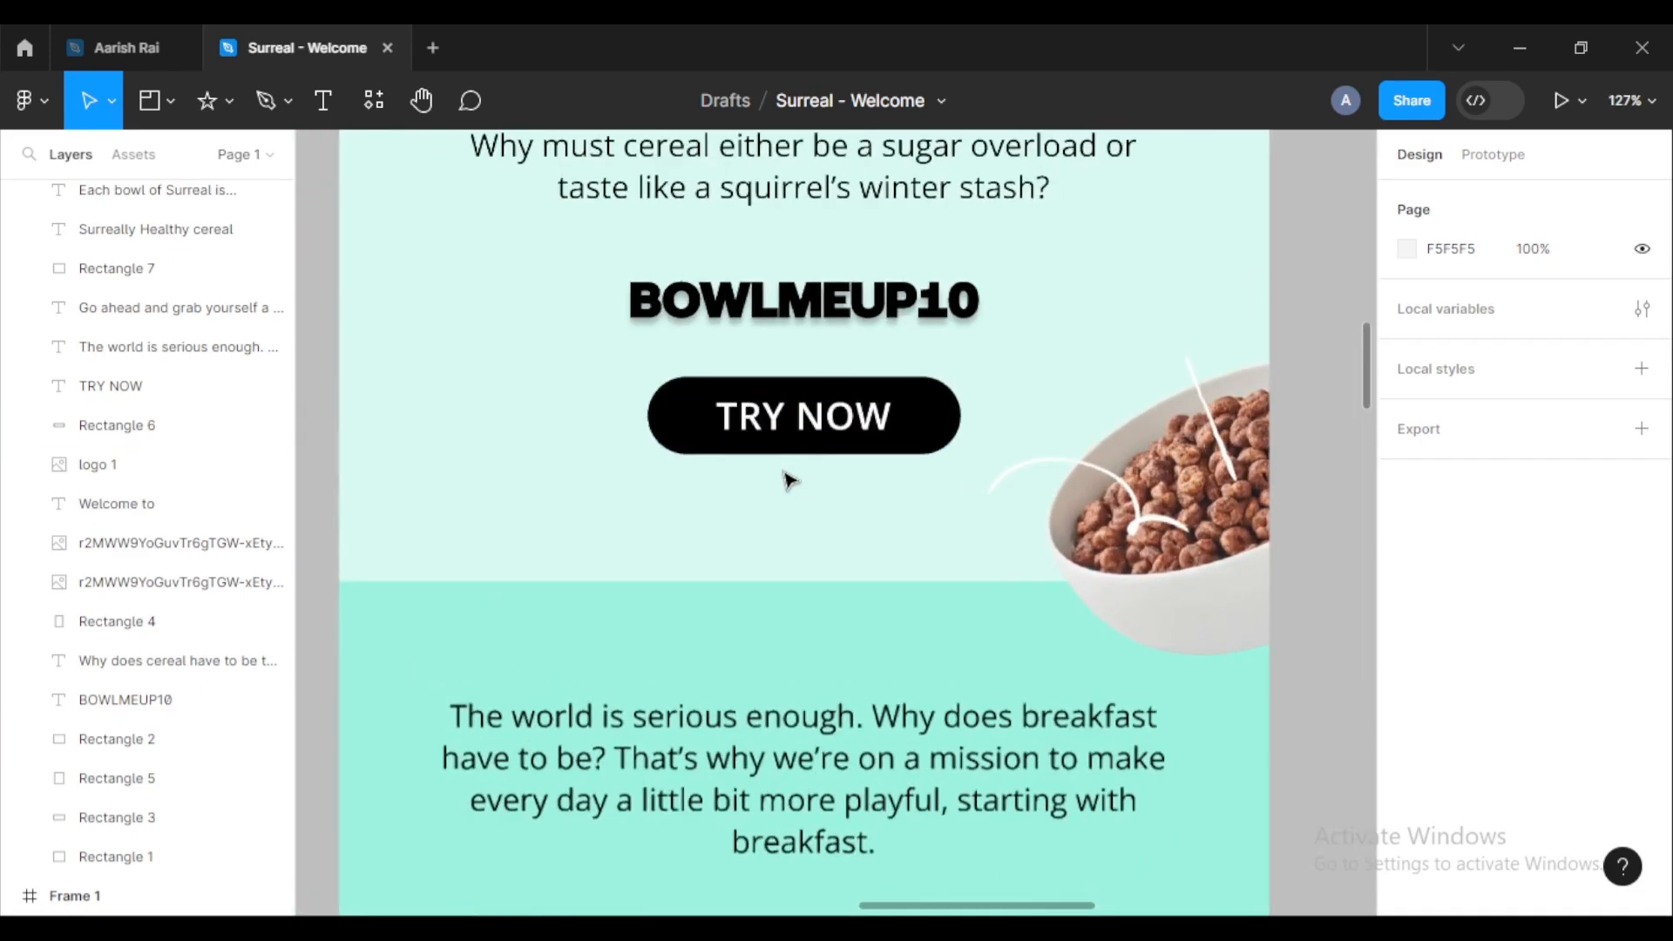
left_click(690, 414)
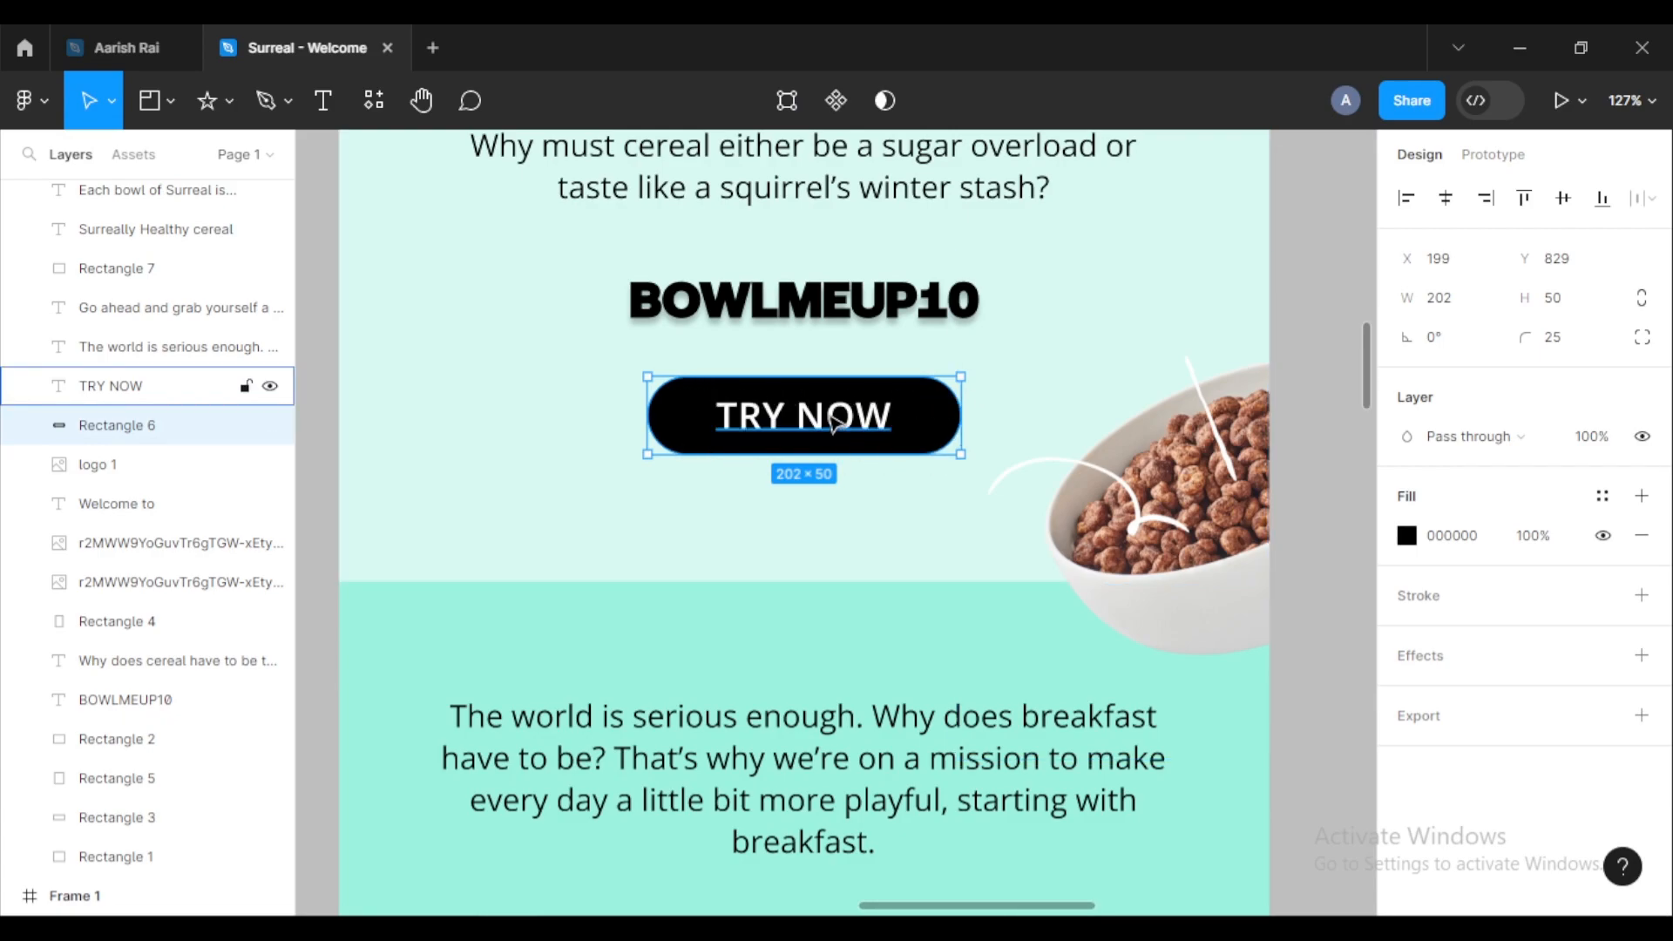
left_click(1291, 398)
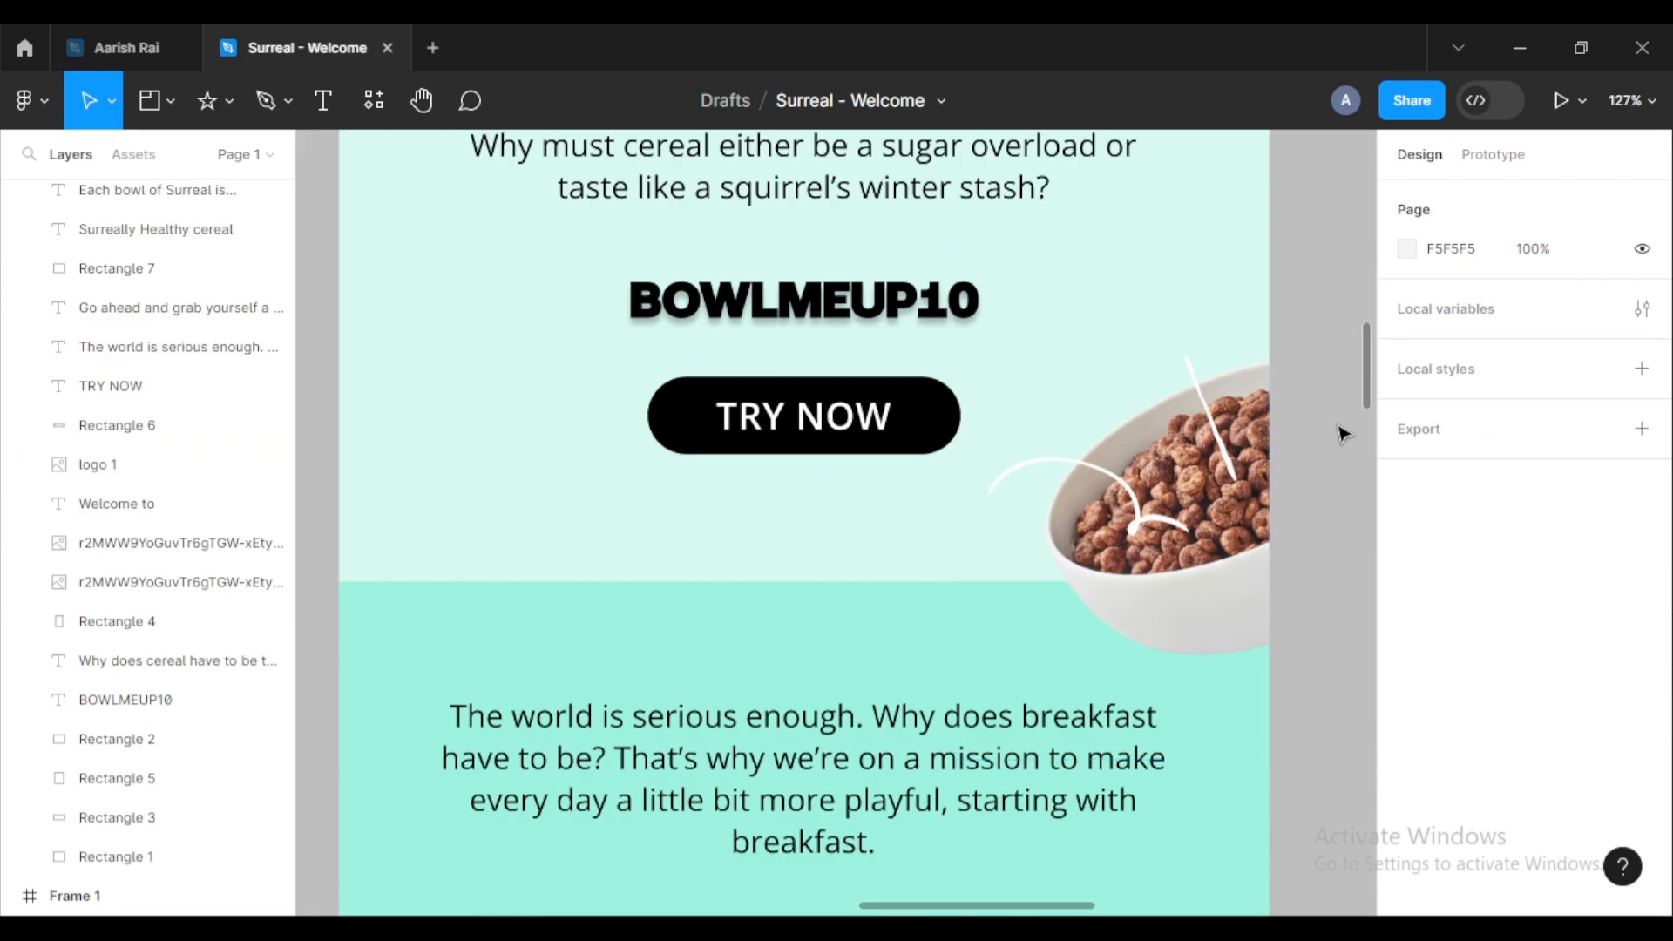
left_click(675, 423)
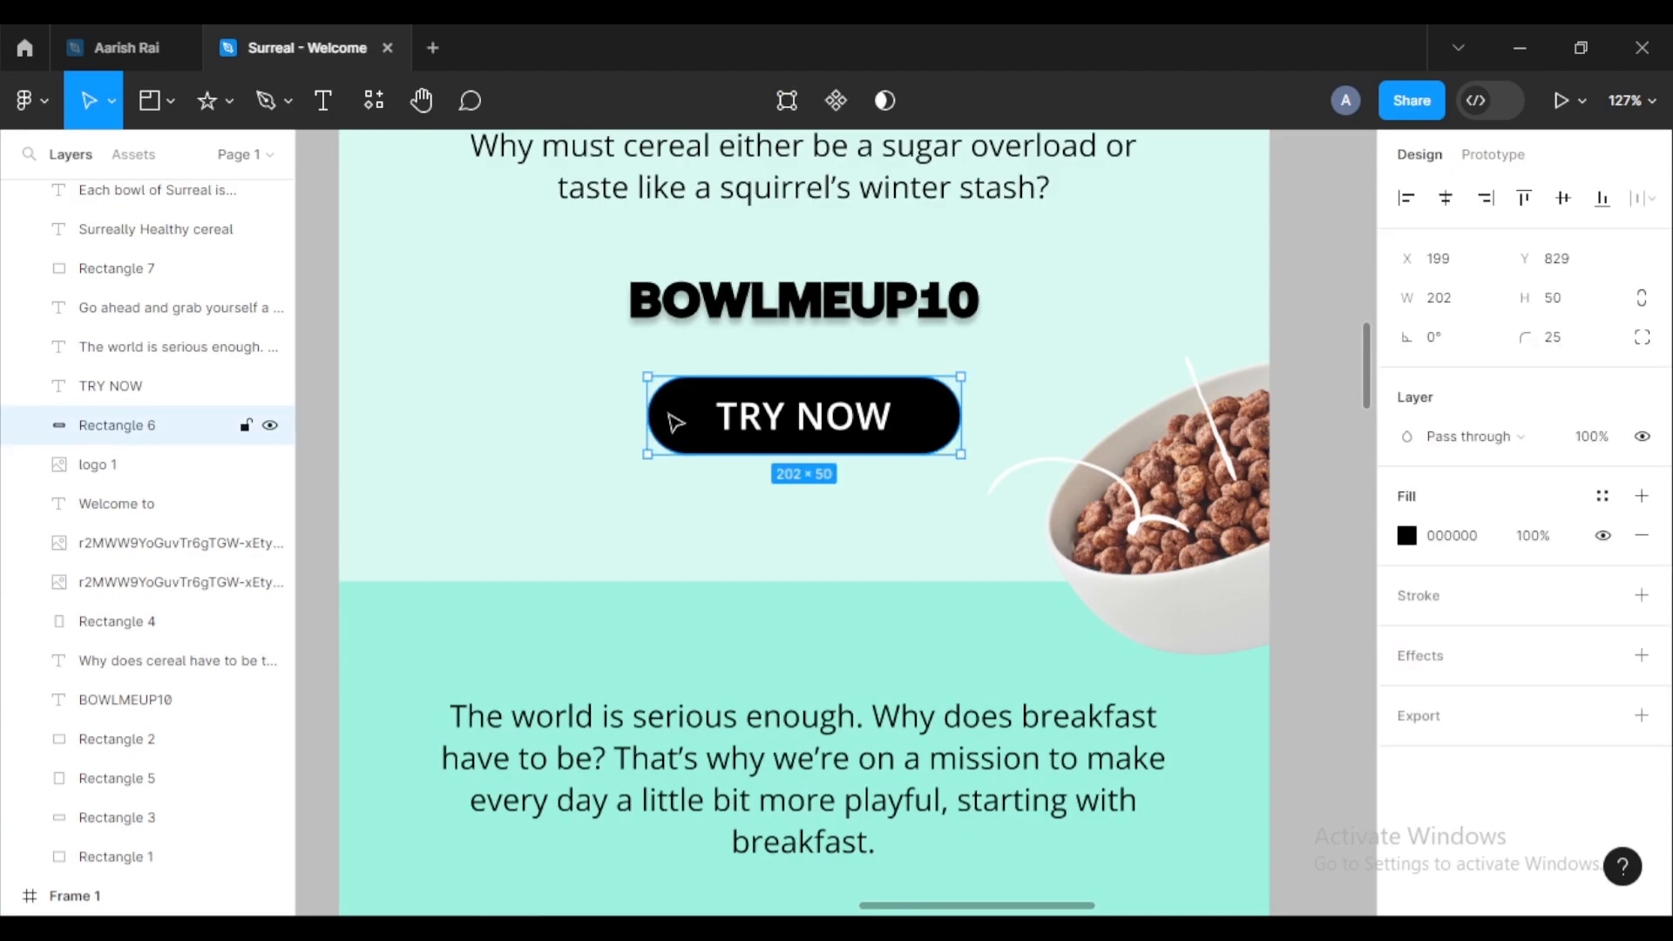
left_click(745, 424, "shift")
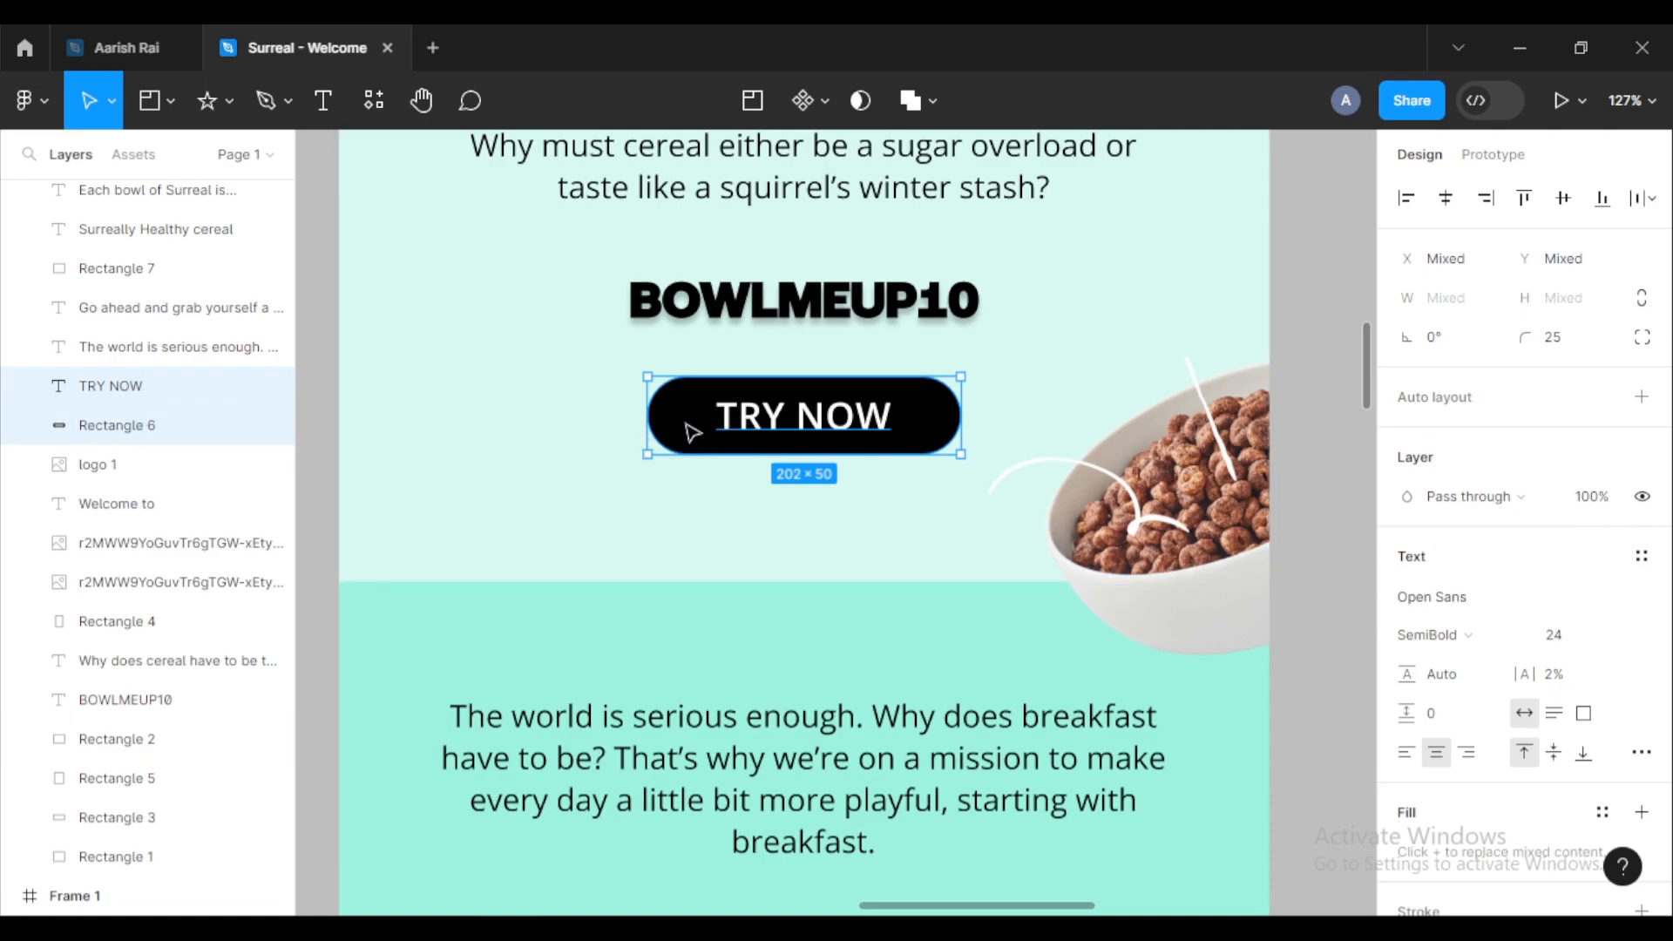
left_click_drag(695, 431, 912, 429)
scroll(710, 562, "down", 3)
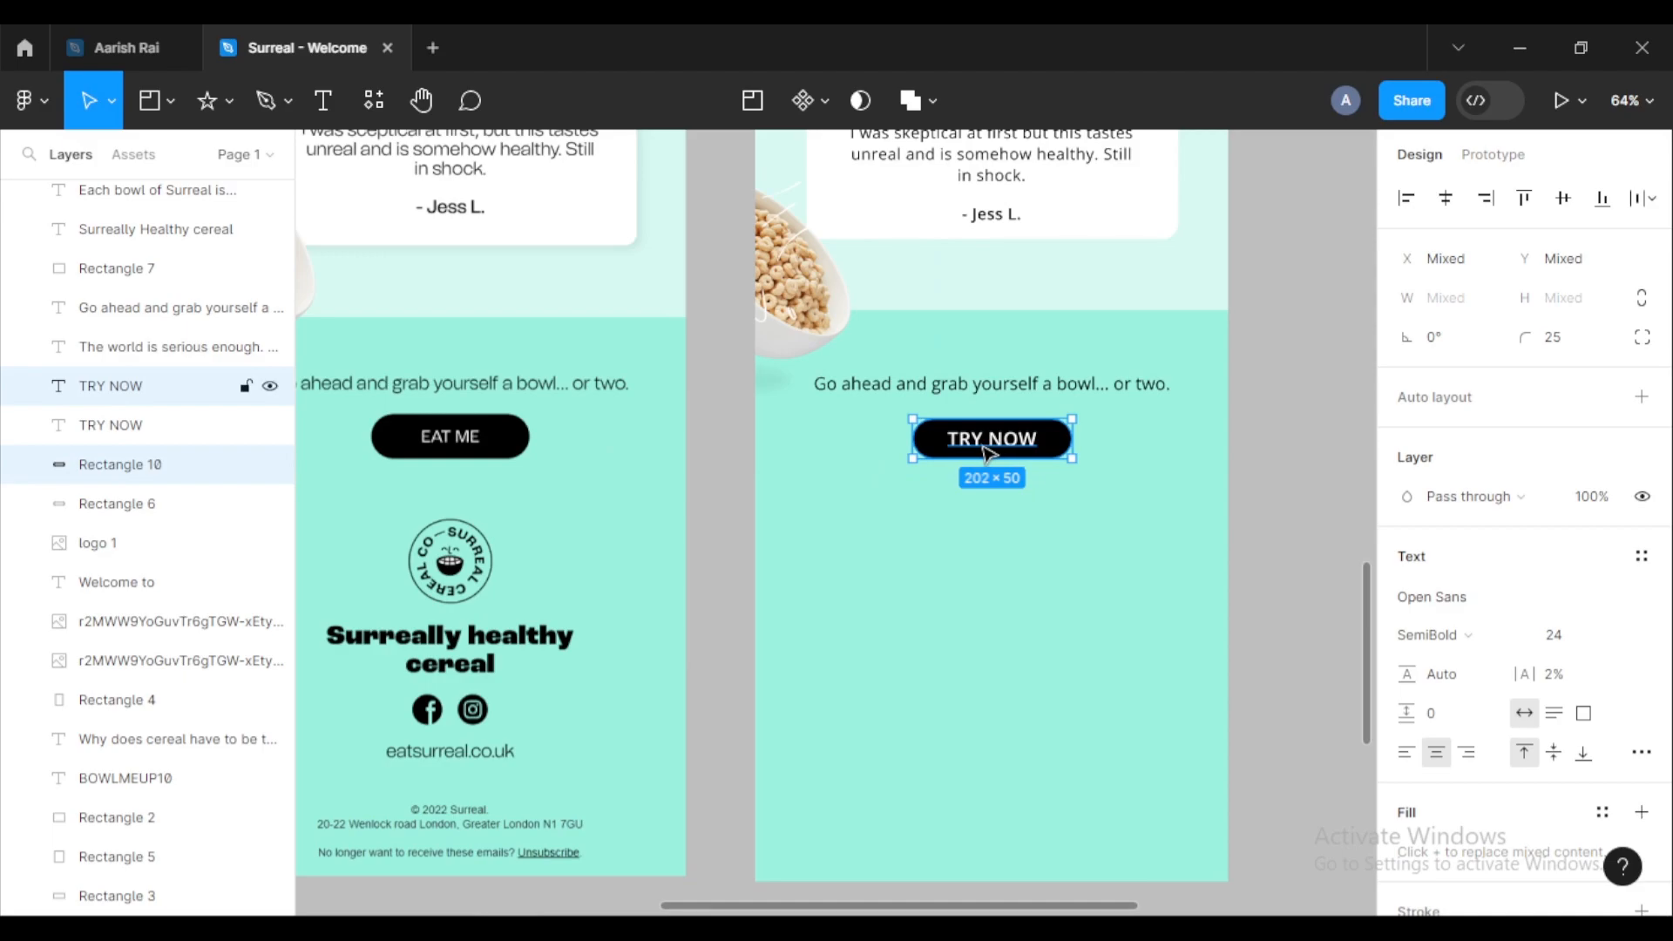
Step: Move the duplicated button and label closer to the text line above, keeping them horizontally centred
left_click_drag(985, 442, 991, 443)
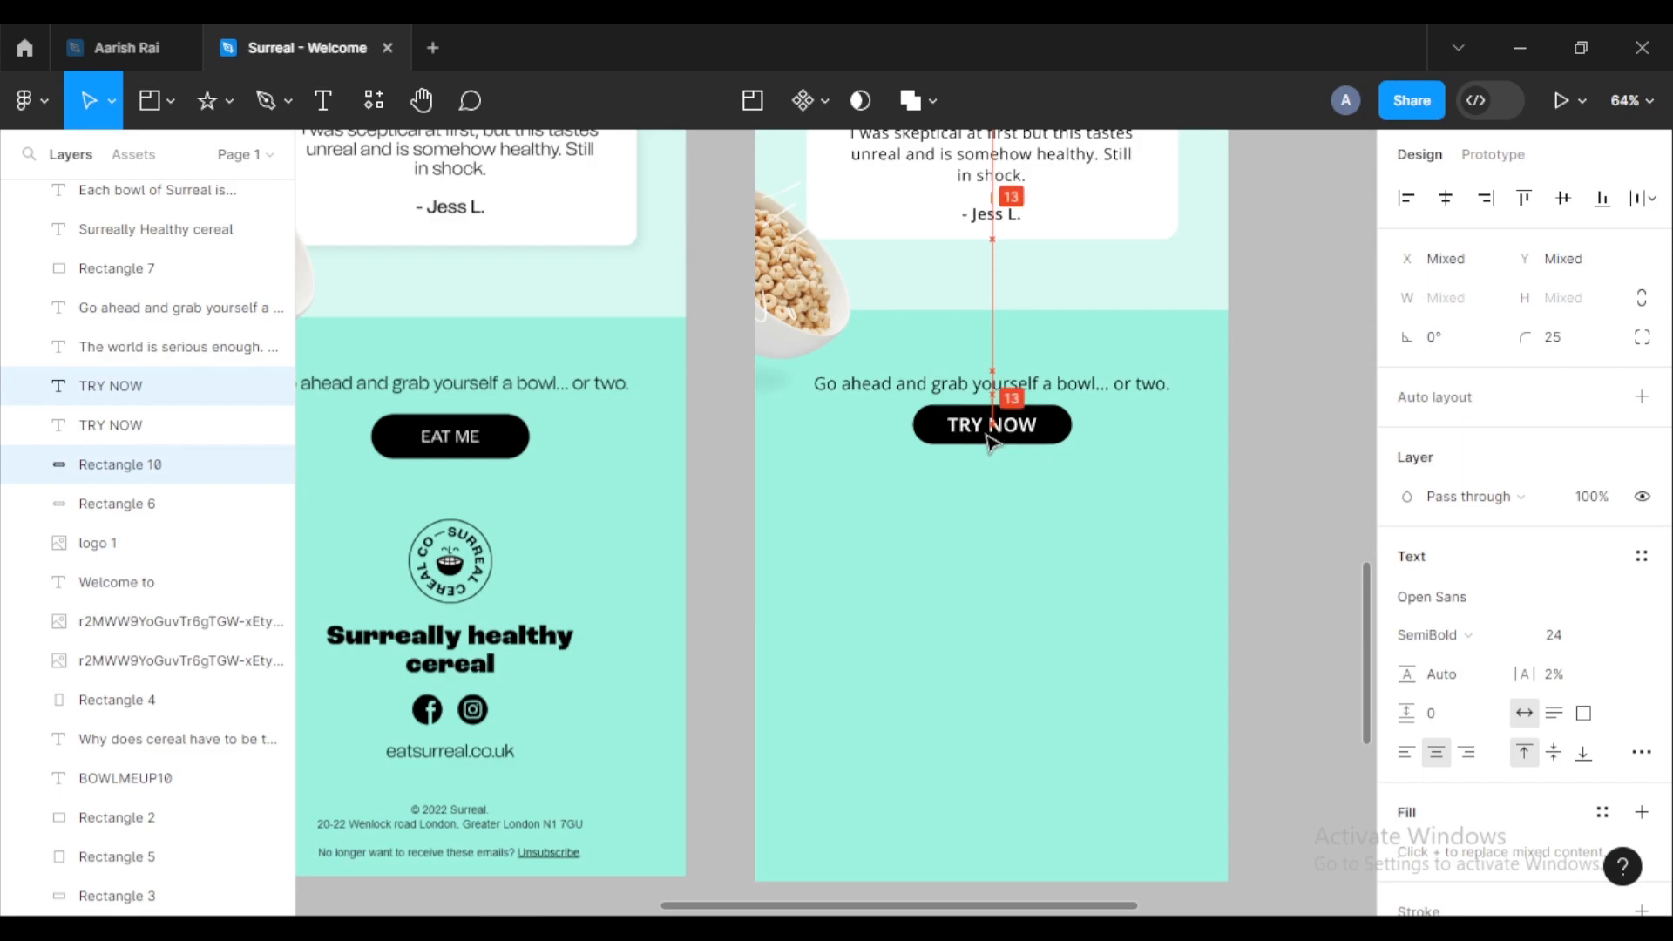
scroll(991, 442, "up", 3)
left_click_drag(992, 446, 993, 449)
scroll(994, 449, "down", 3)
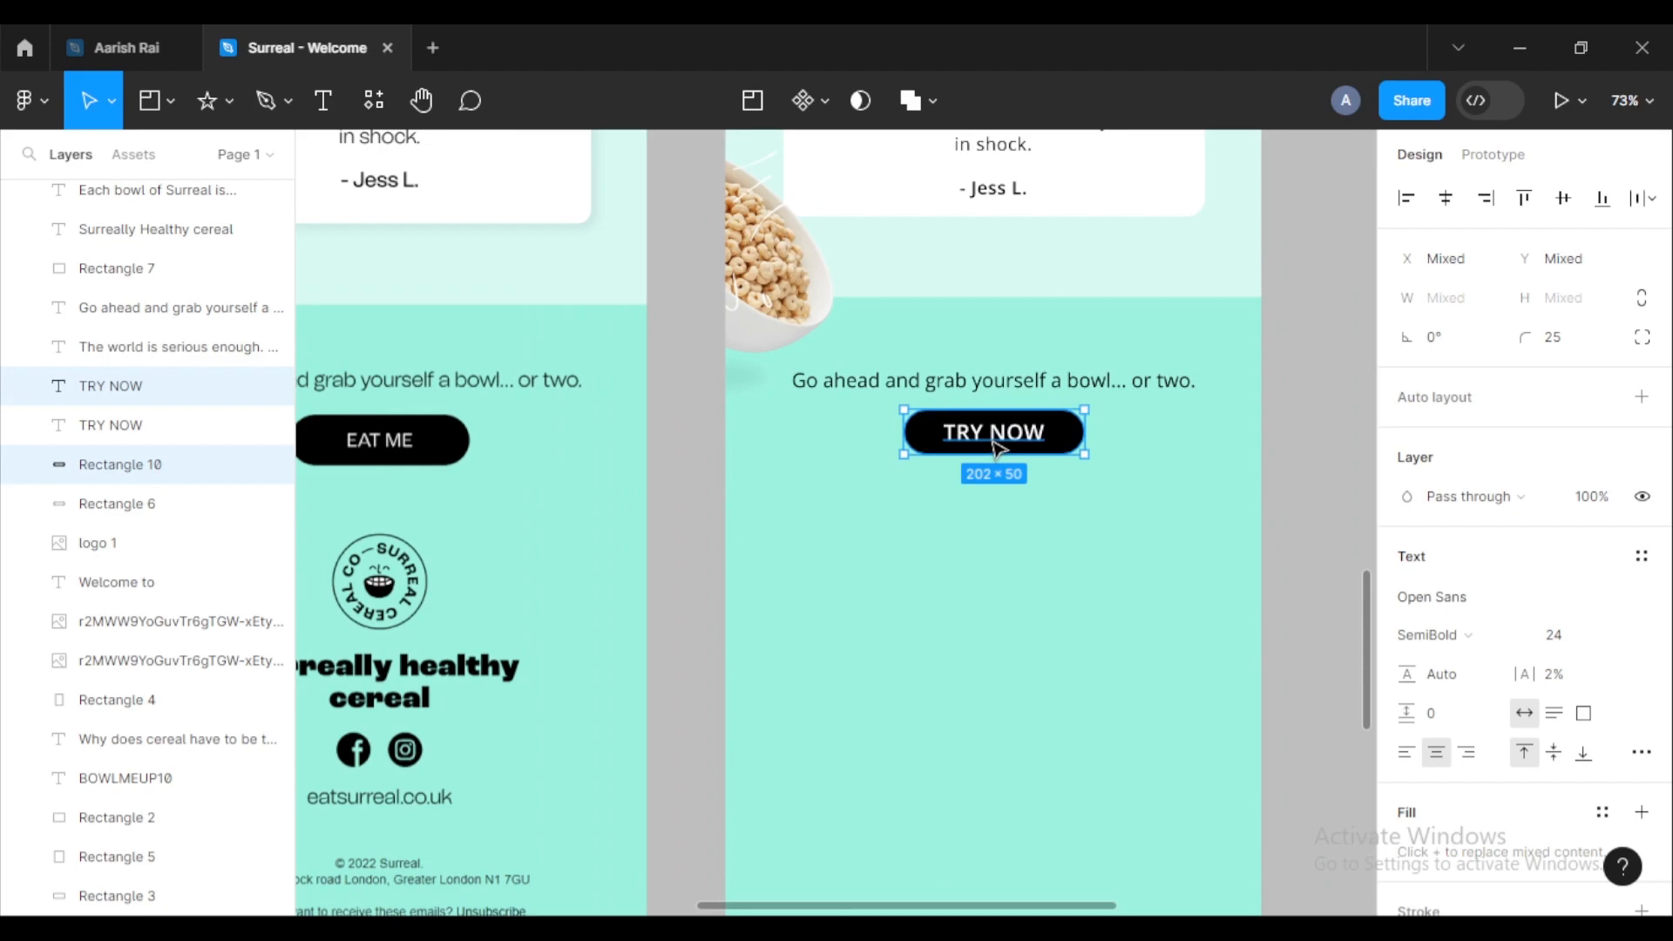
left_click(1001, 578)
Step: Change the duplicated footer button's label to "EAT ME"
left_click(965, 439)
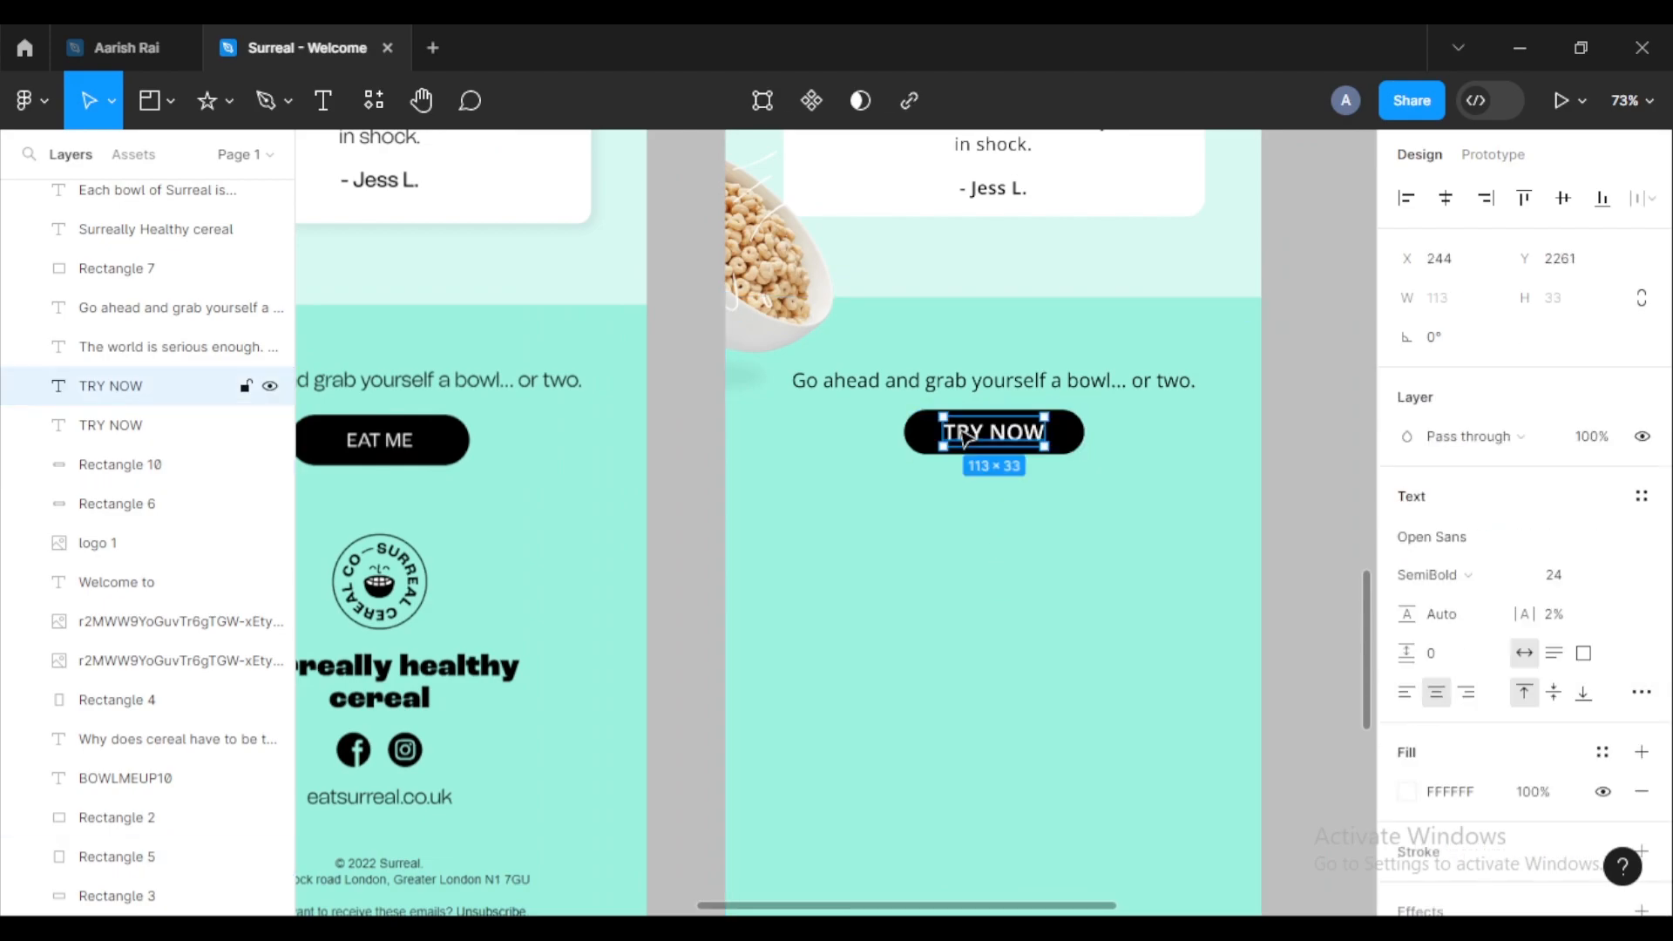
double_click(996, 432)
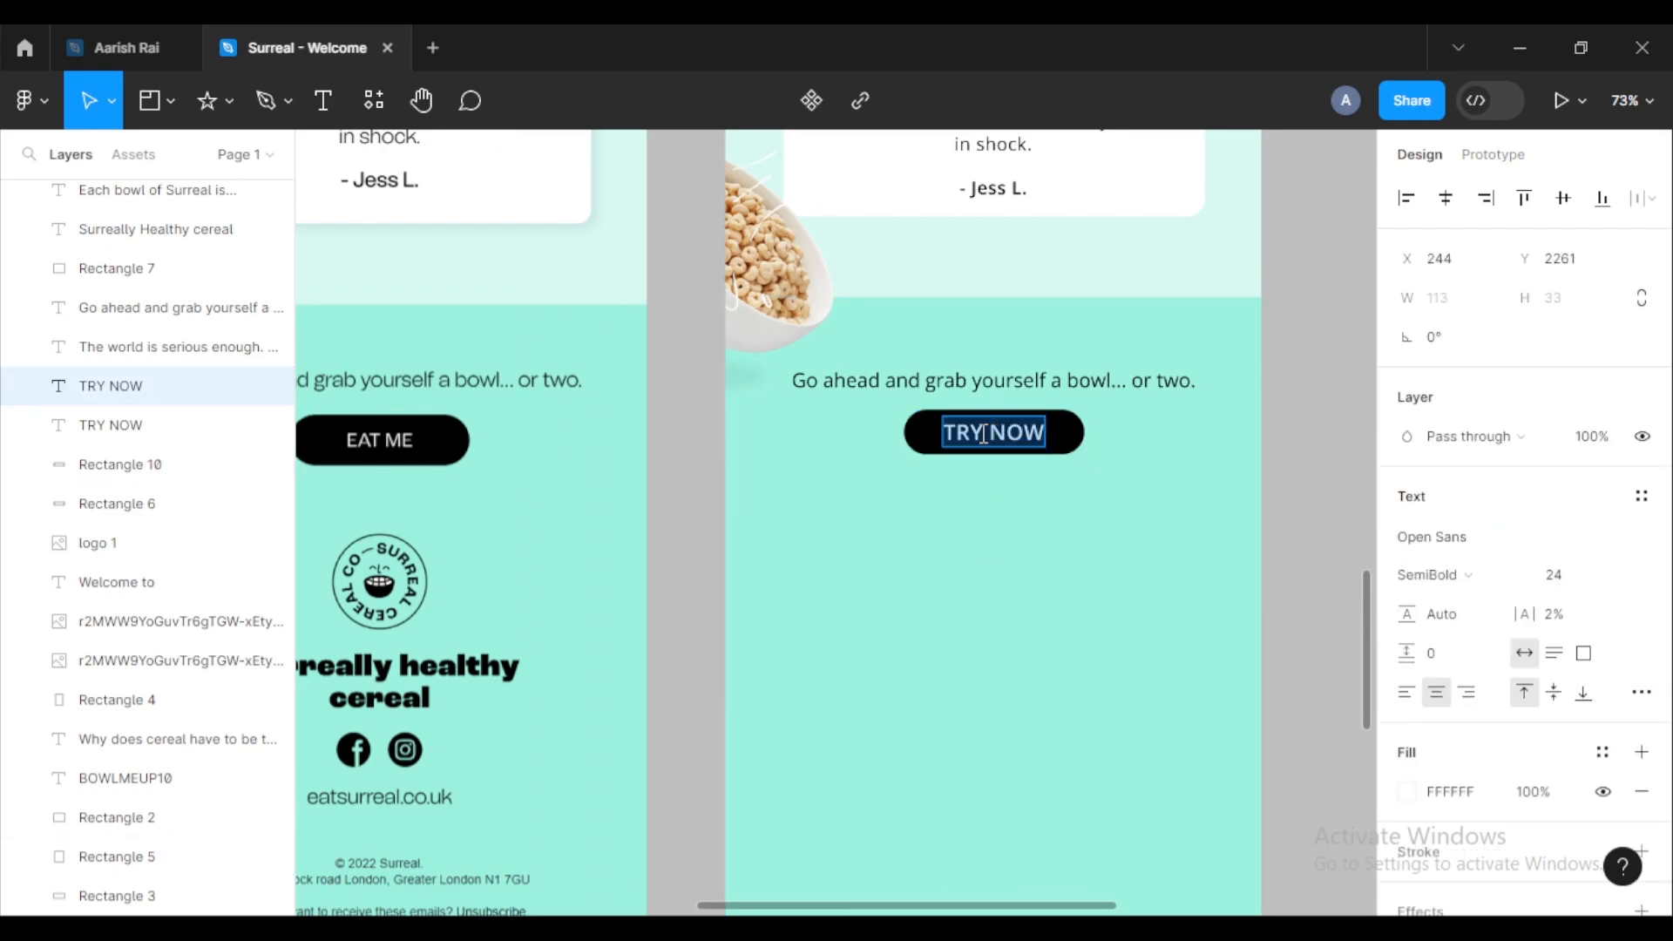
type("EAT")
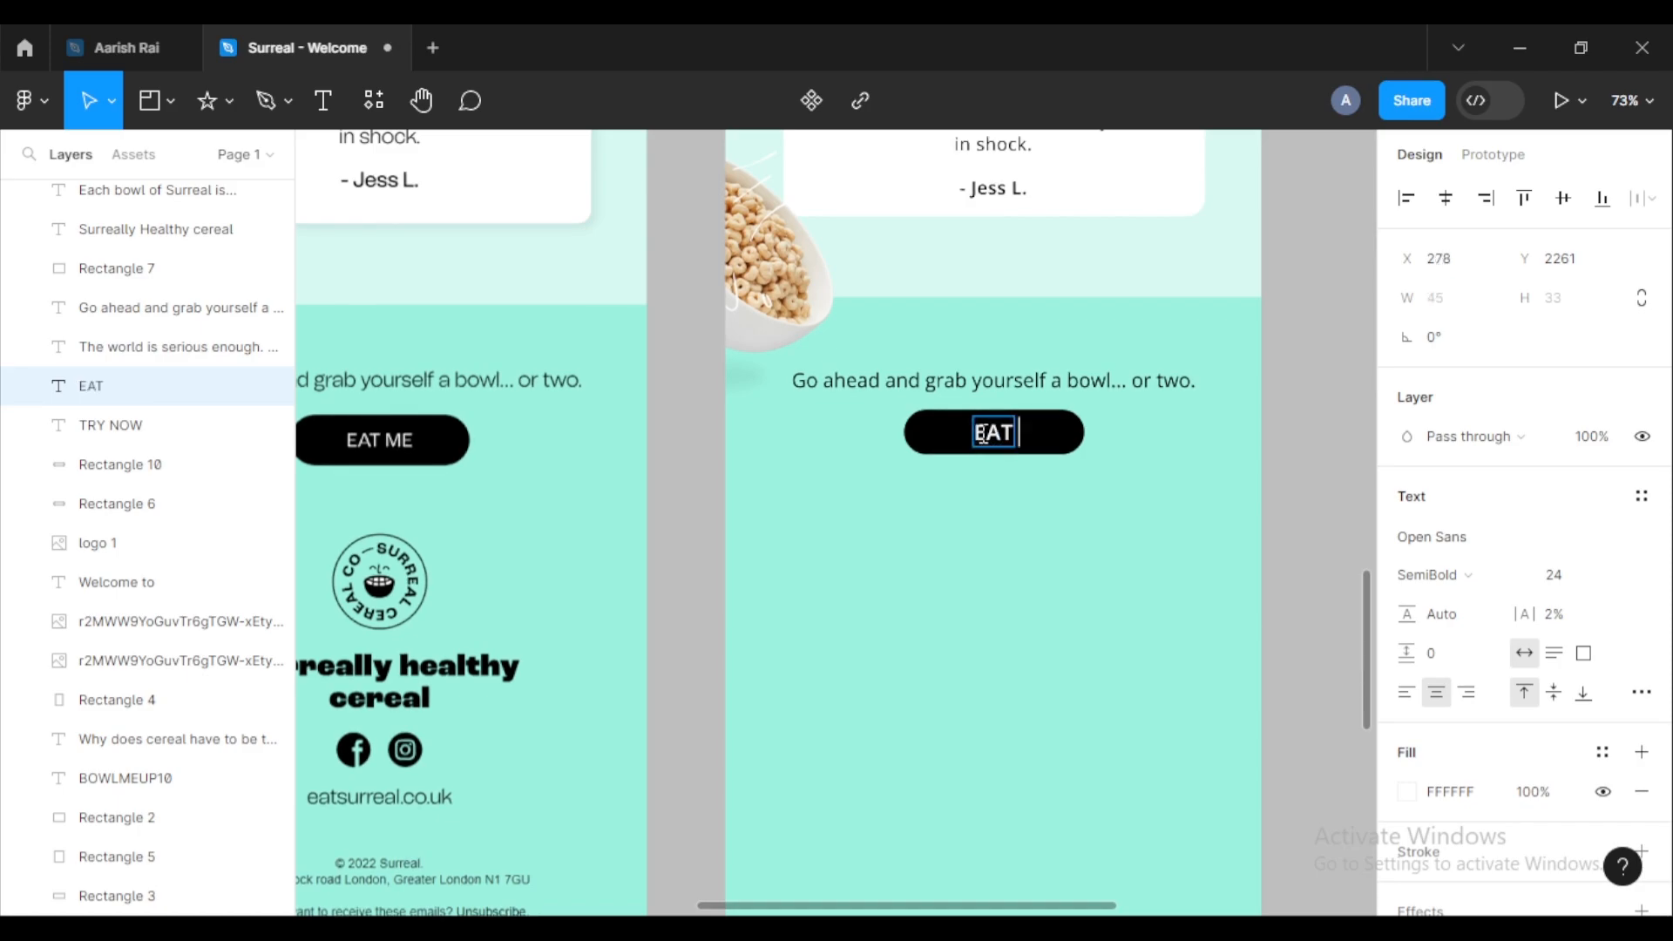
type(" ME")
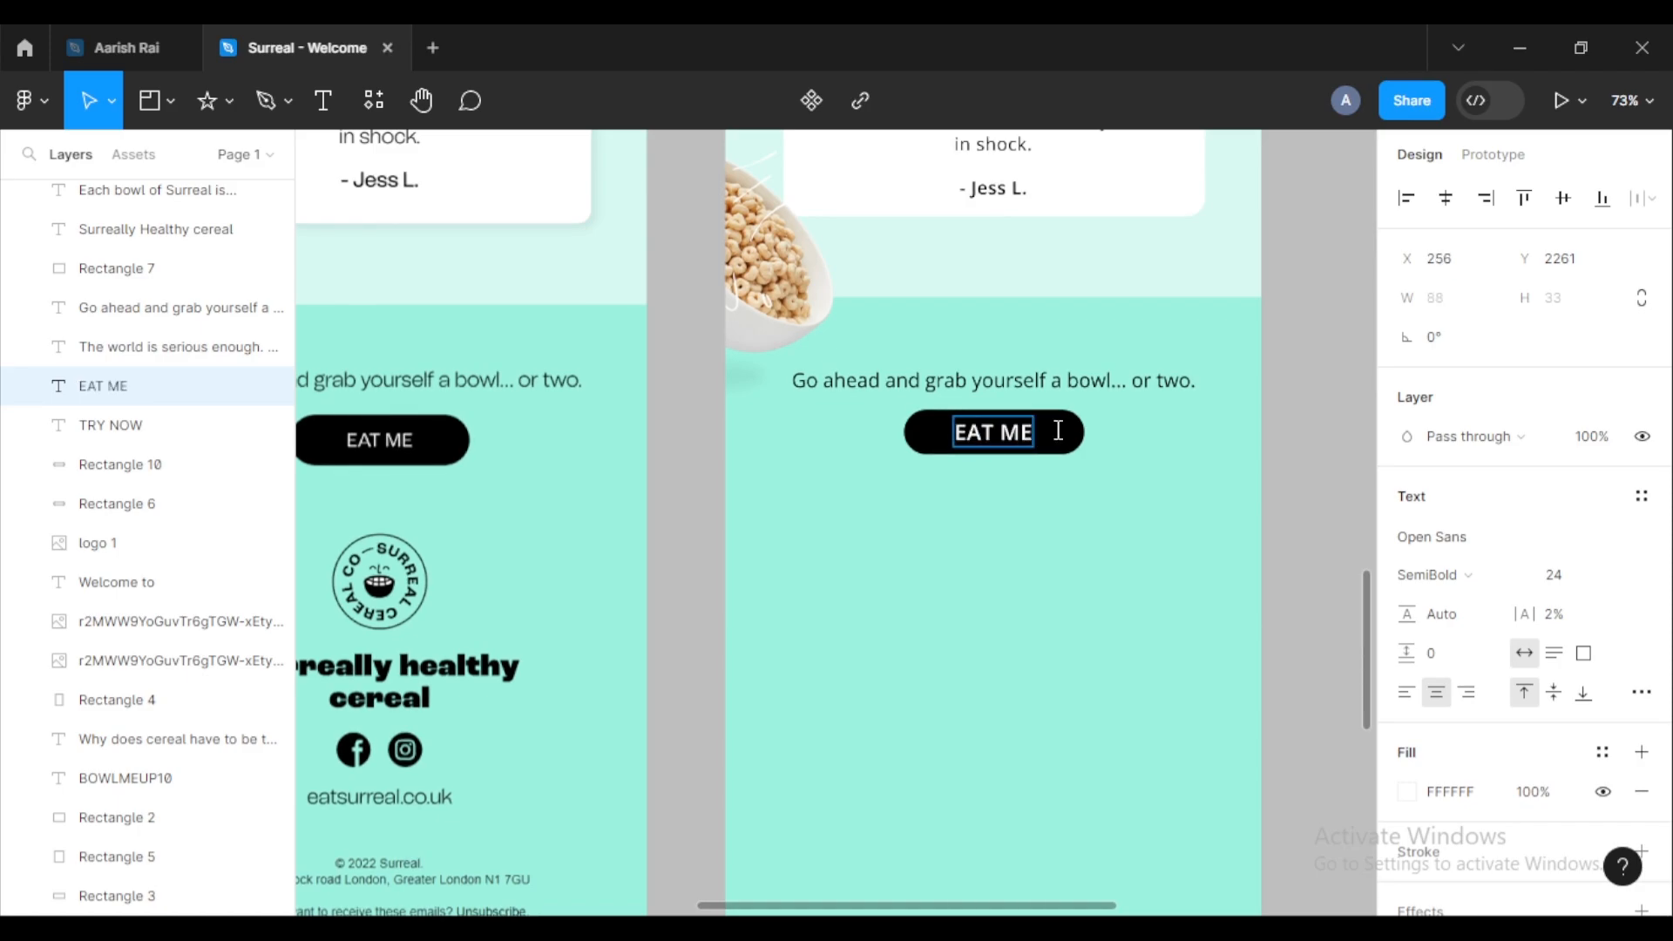
key("Escape")
scroll(1317, 434, "down", 3, "ctrl")
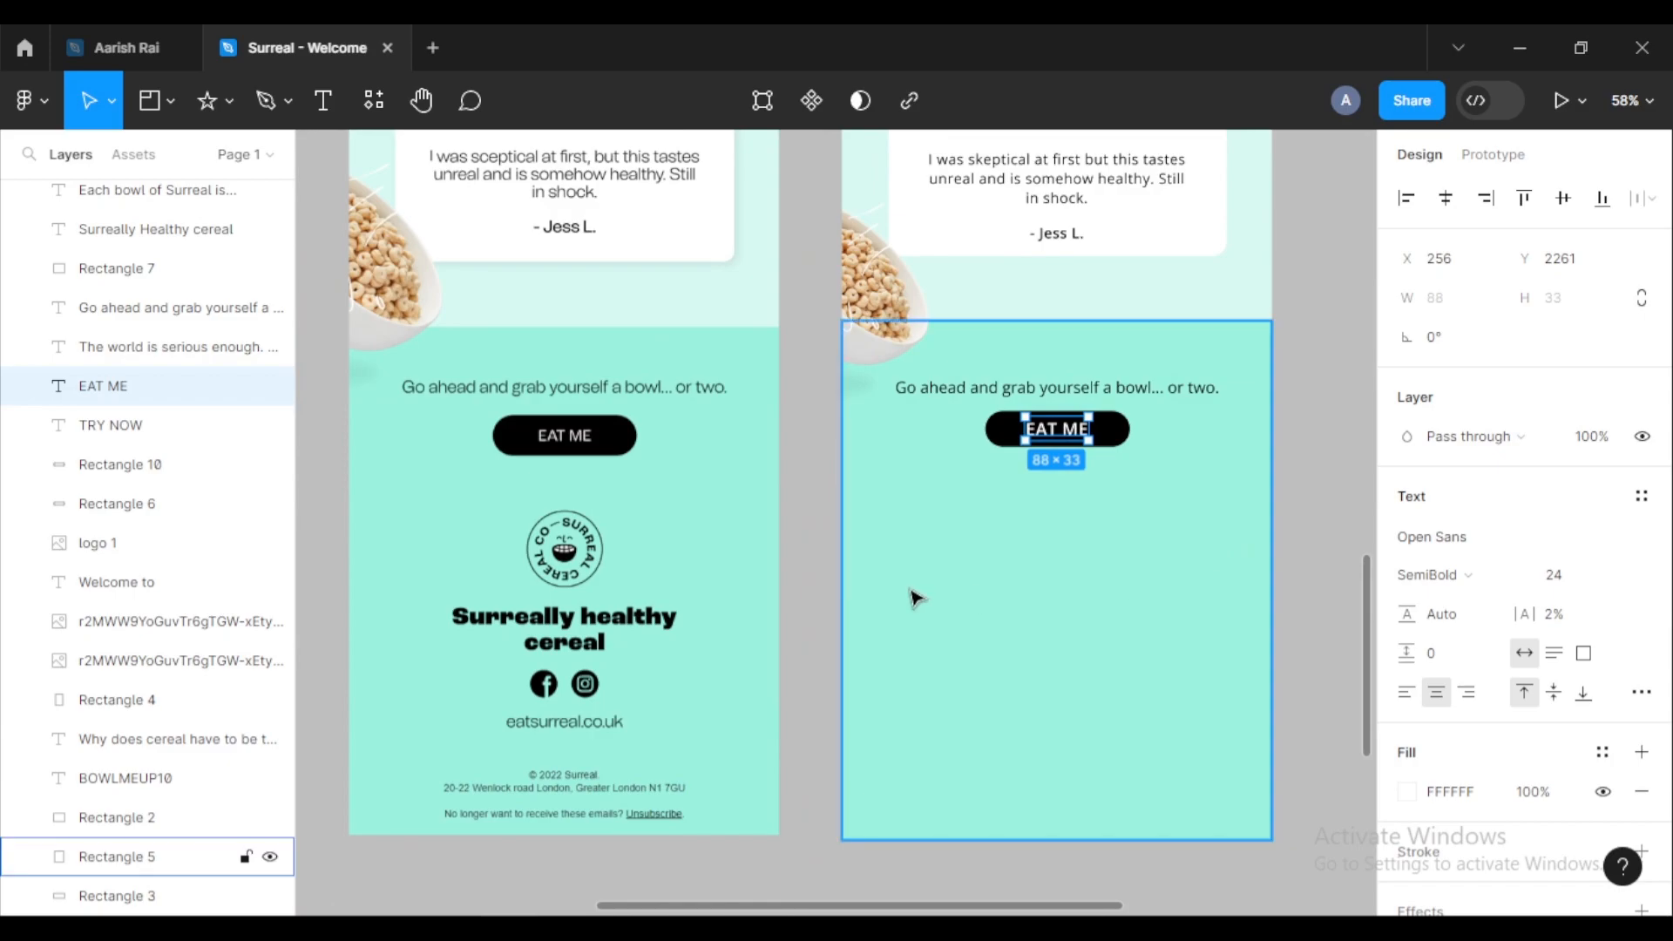
left_click(1341, 493)
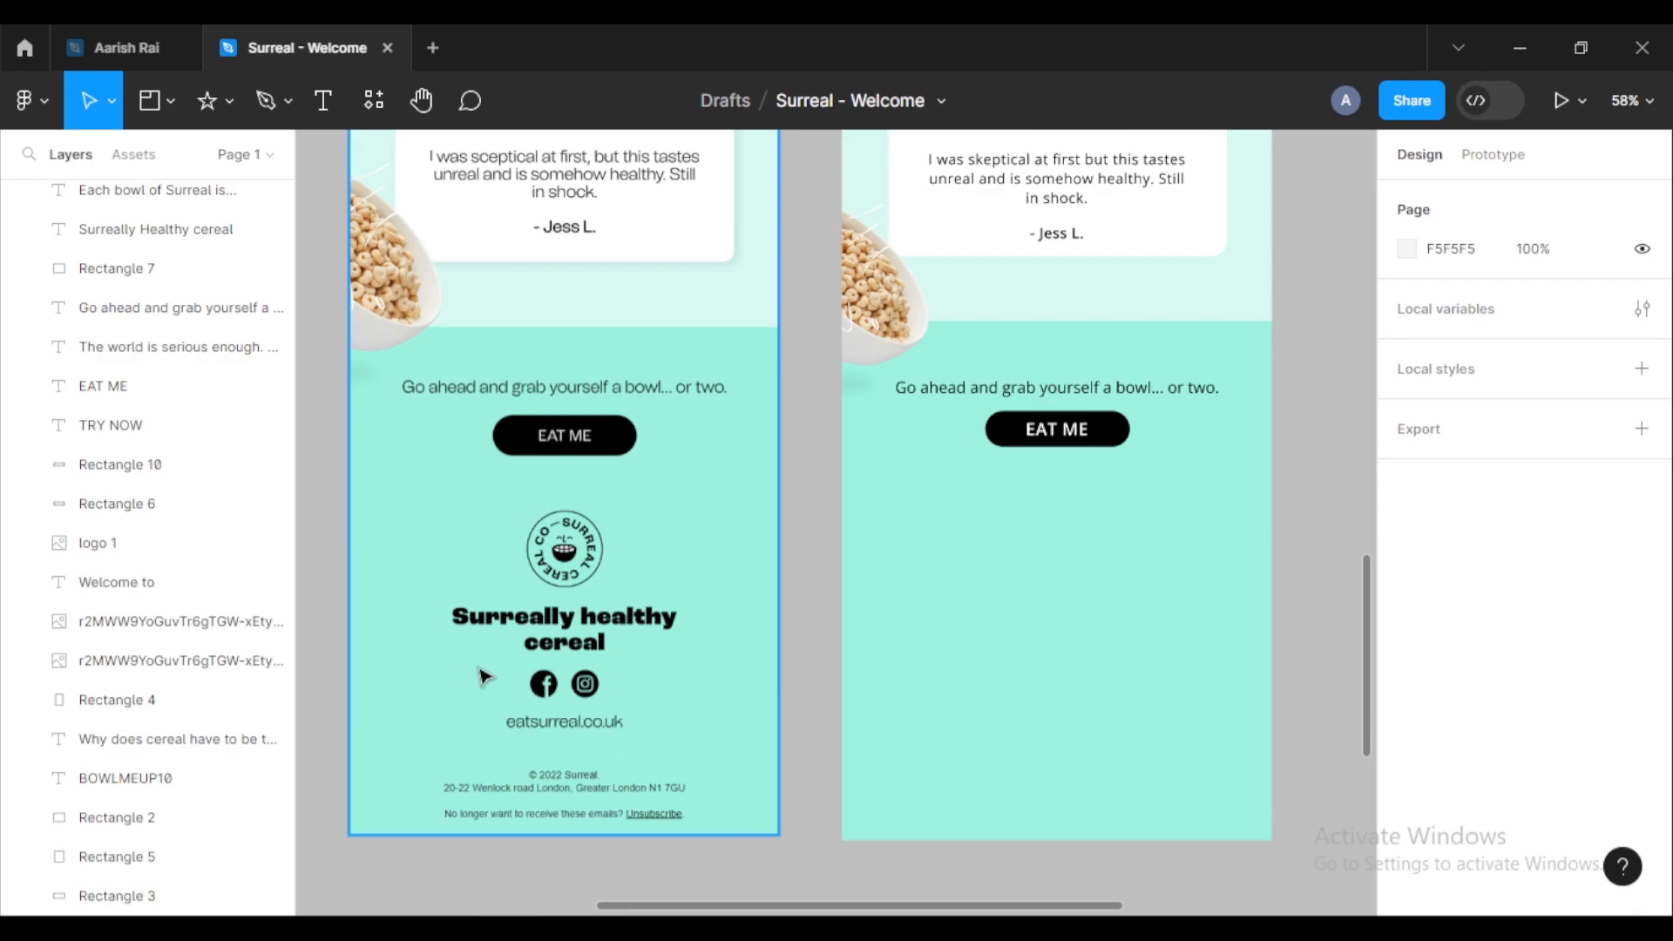
Step: Examine the reference footer's round logo, heading, social icons, website line and legal text against the recreated footer
scroll(522, 679, "up", 4)
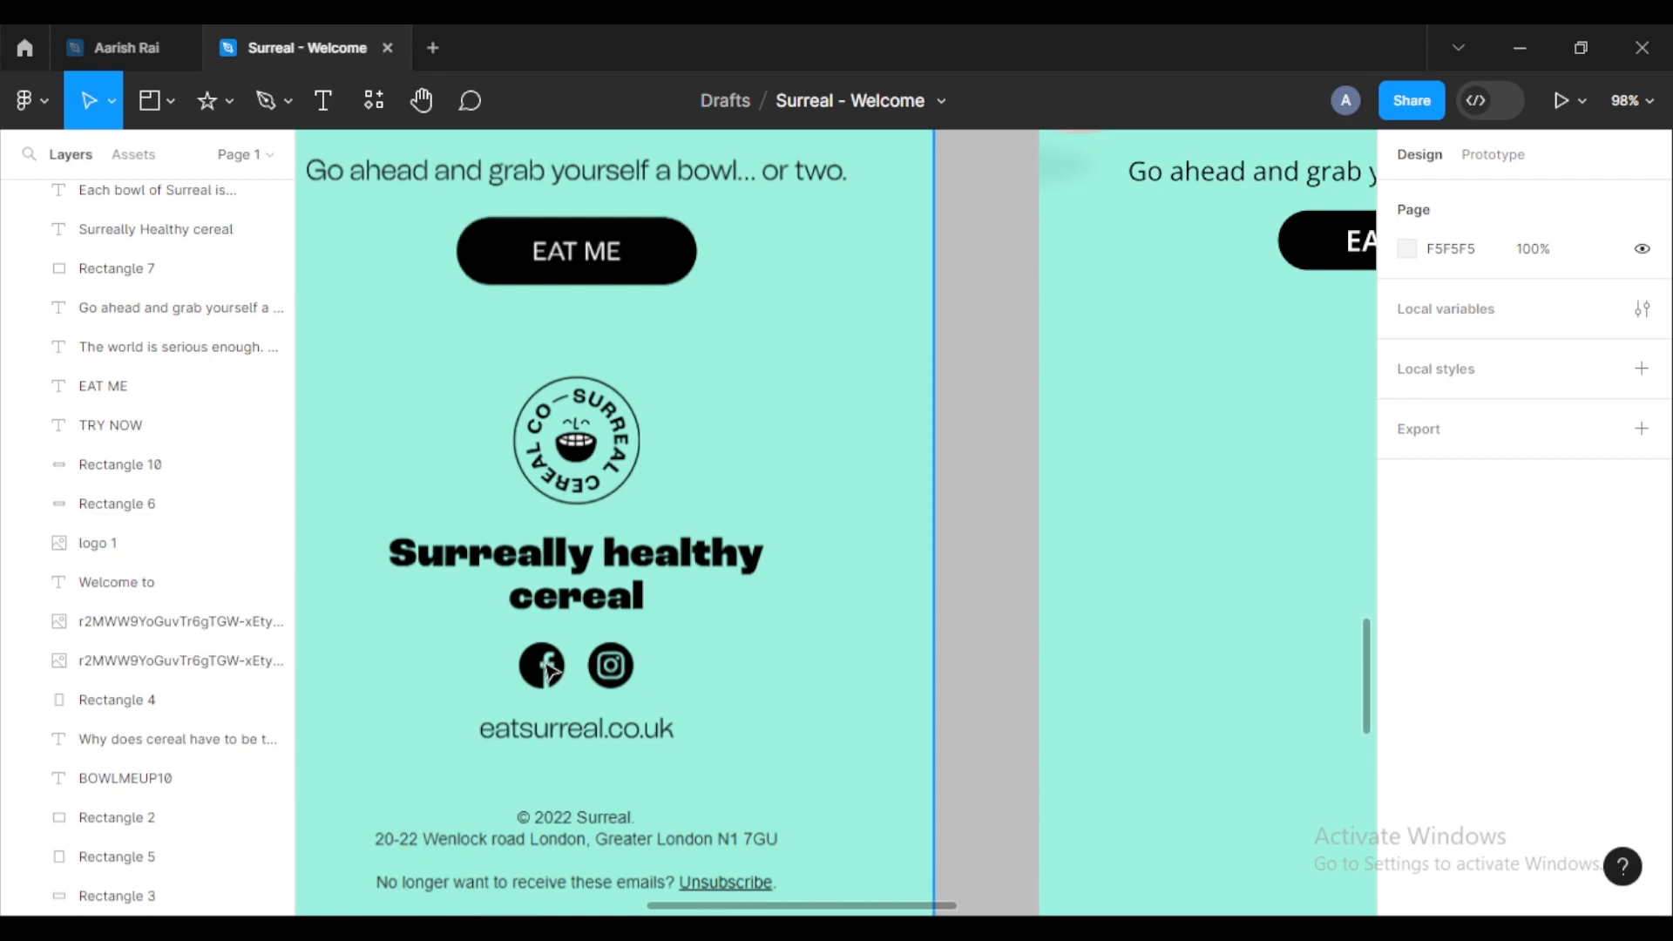
scroll(559, 678, "down", 3)
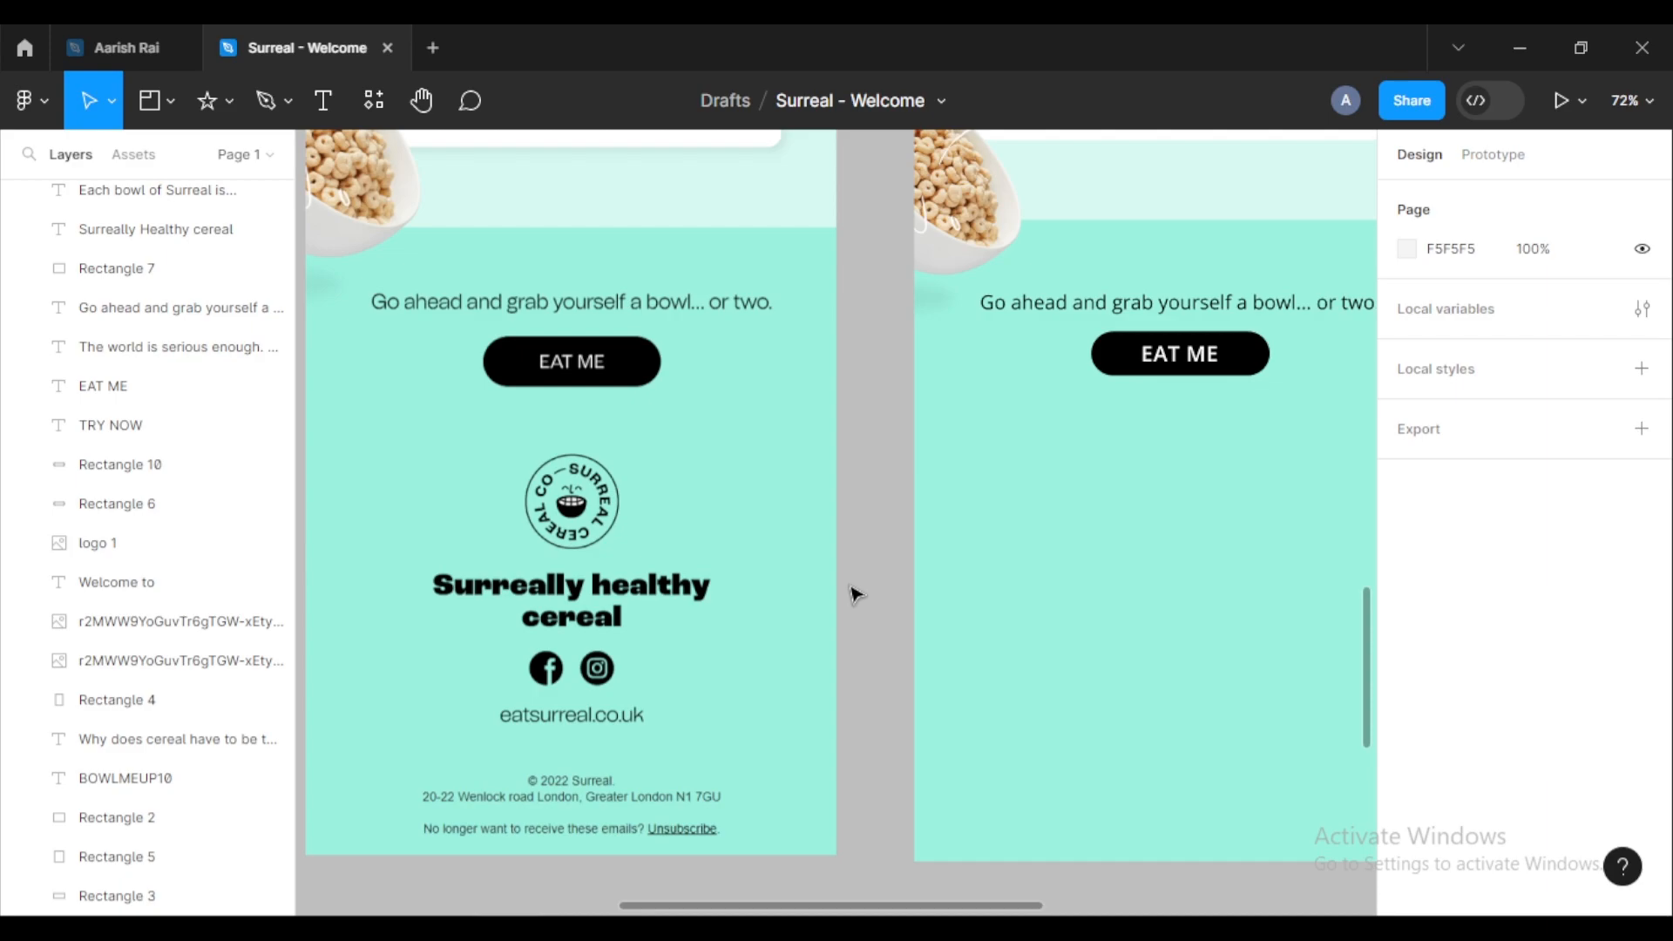
scroll(853, 593, "down", 2)
scroll(852, 594, "up", 3)
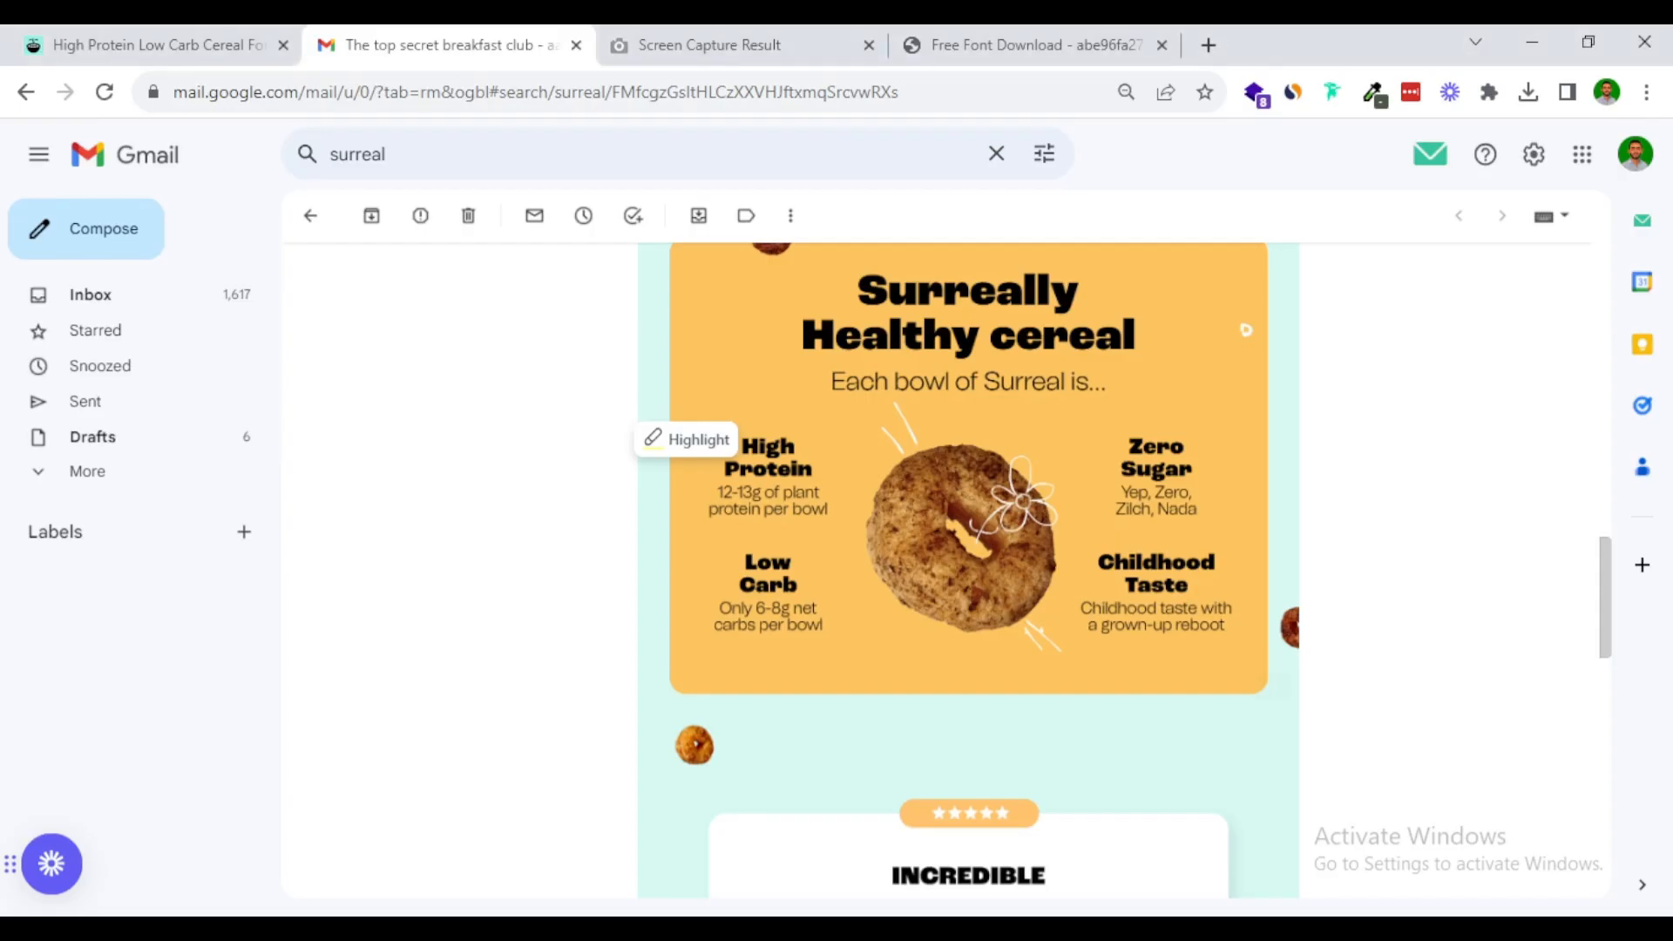
Step: Switch to the eatsurreal.co.uk homepage in the browser, close the font identifier overlay and look through the page
left_click(161, 45)
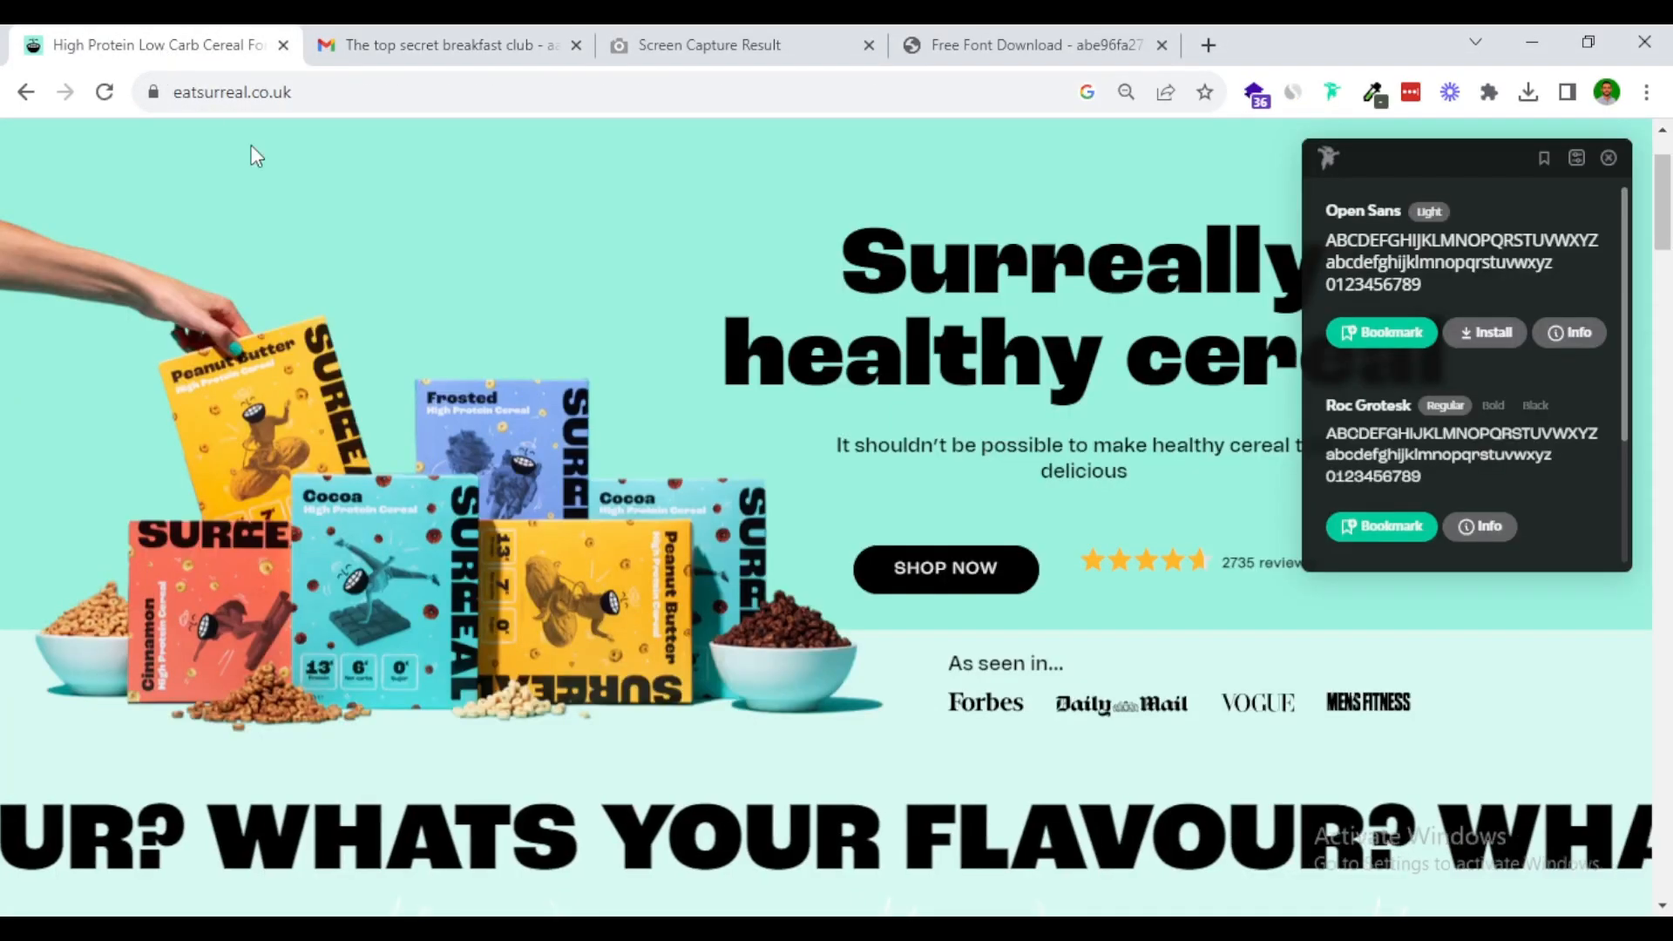
left_click(1608, 157)
scroll(1105, 366, "up", 1)
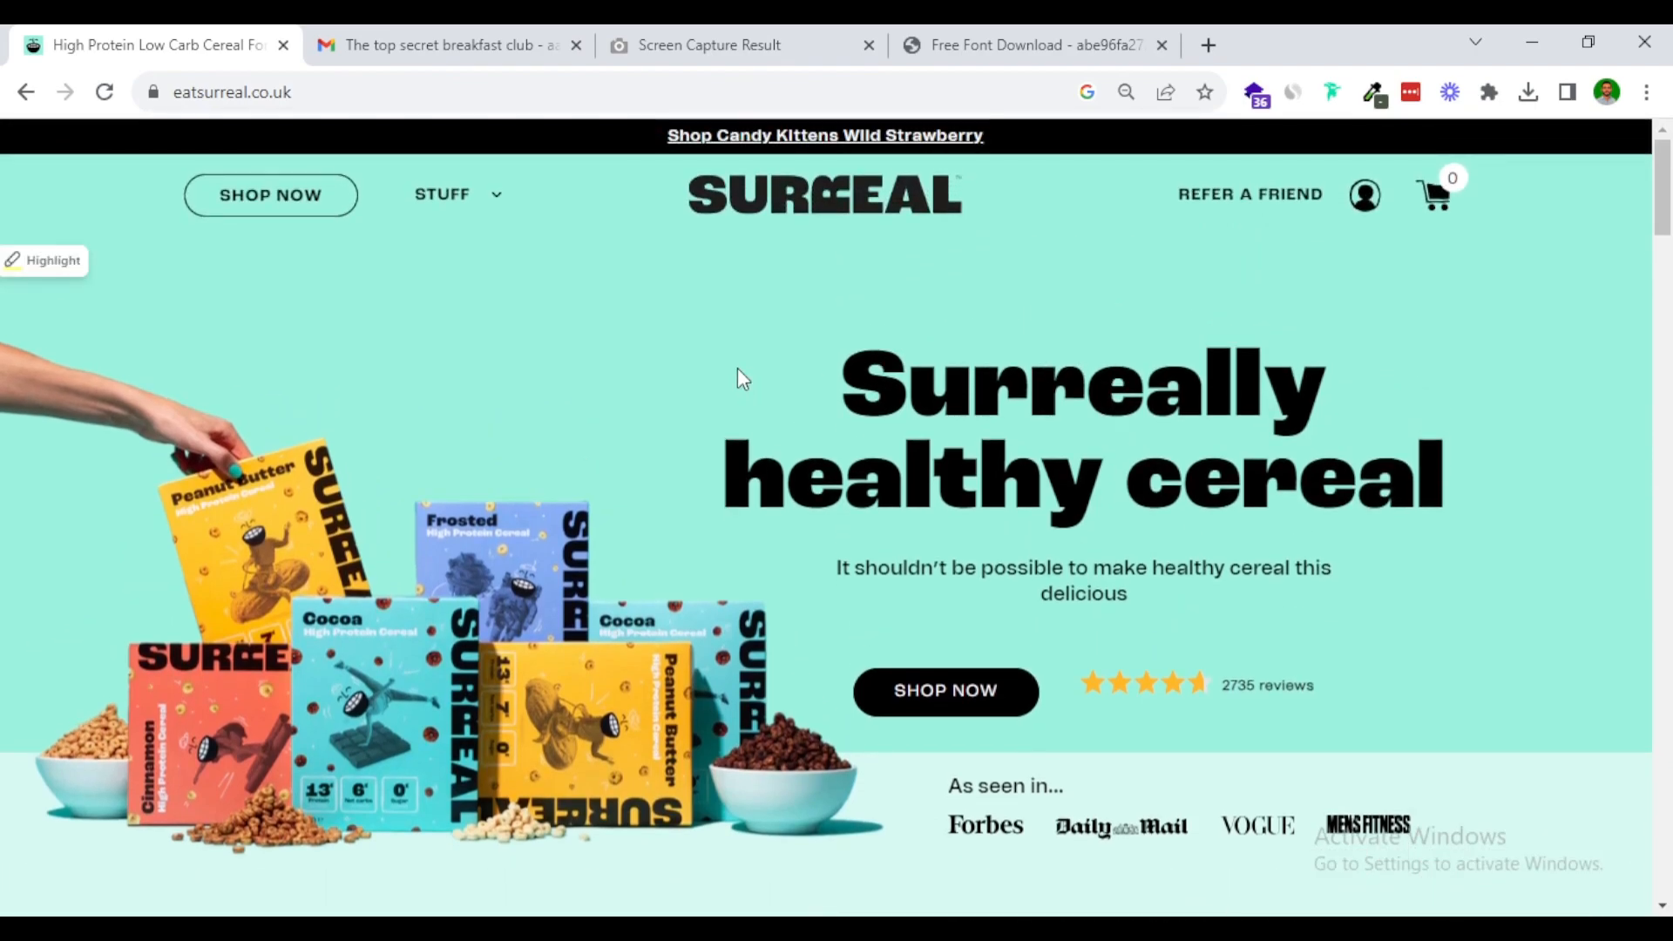
scroll(737, 367, "down", 10)
scroll(661, 403, "up", 10)
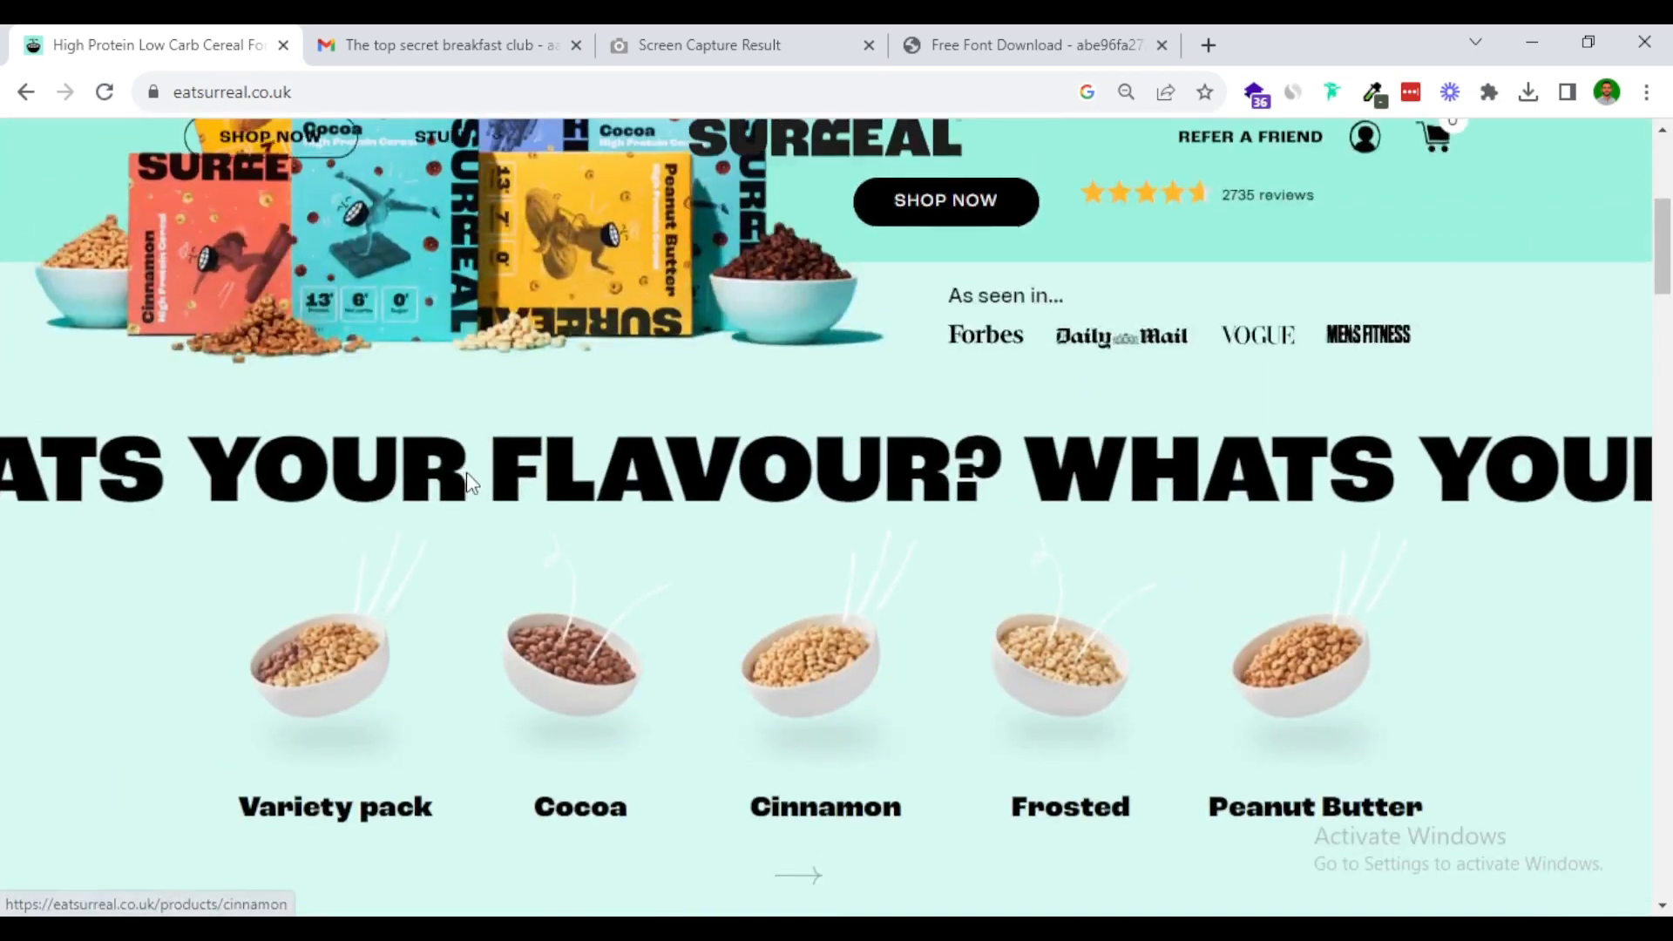
scroll(467, 478, "down", 2)
scroll(366, 593, "up", 1)
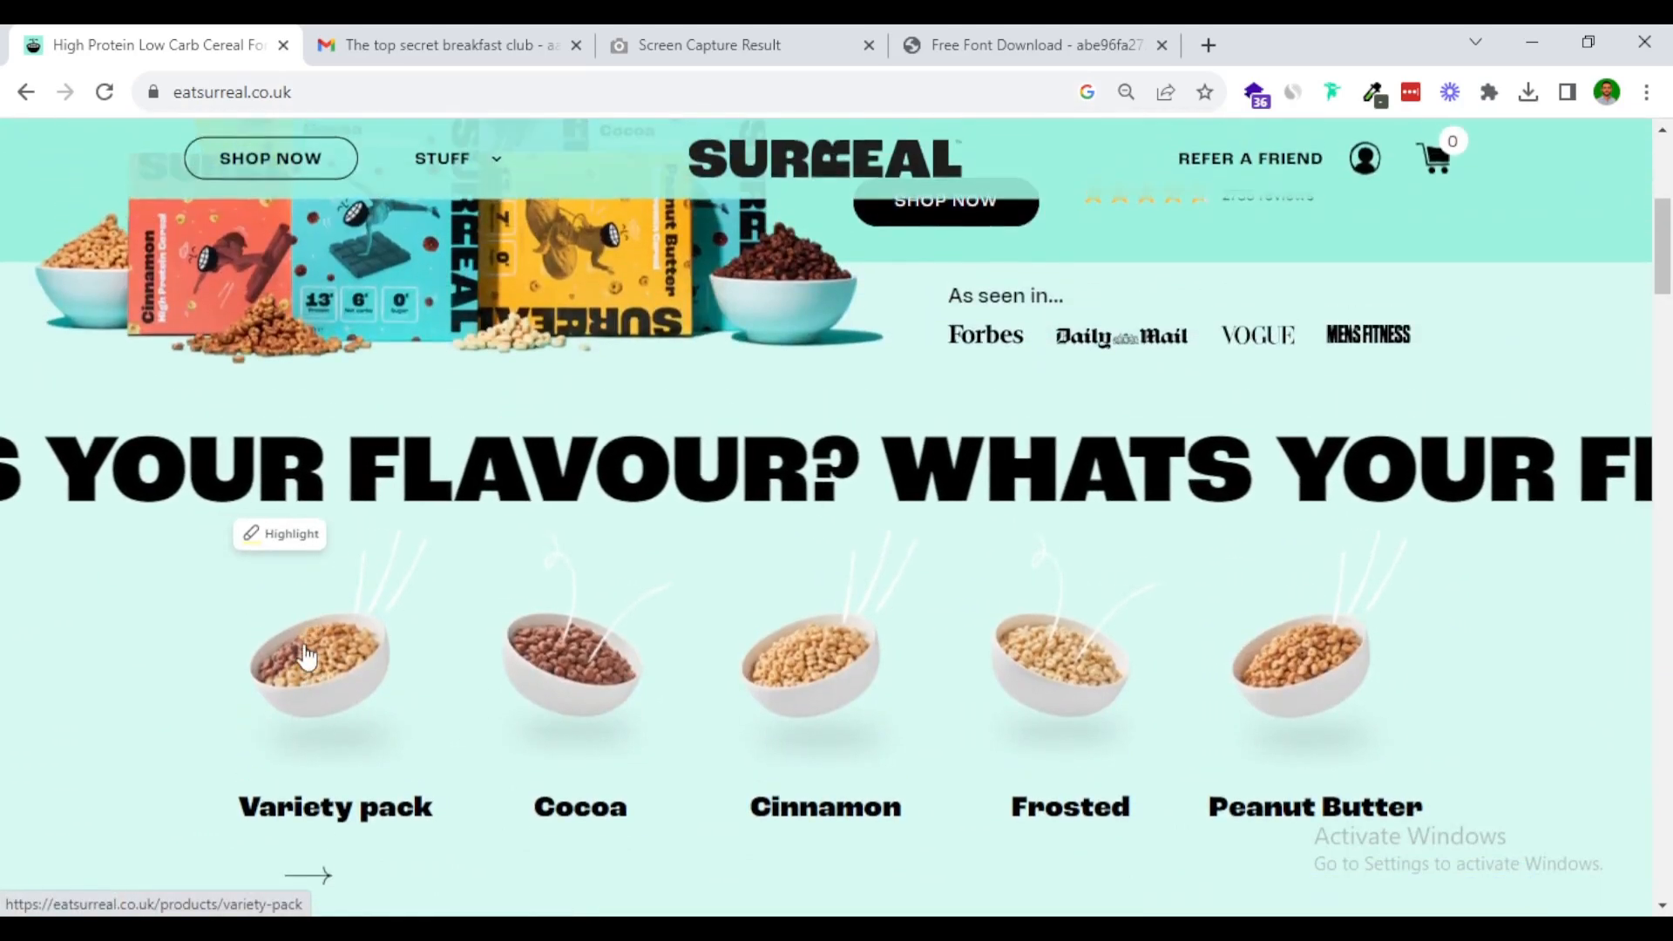
Step: Open the Variety Pack product page and look through it for the round Surreal Cereal Co logo
left_click(307, 655)
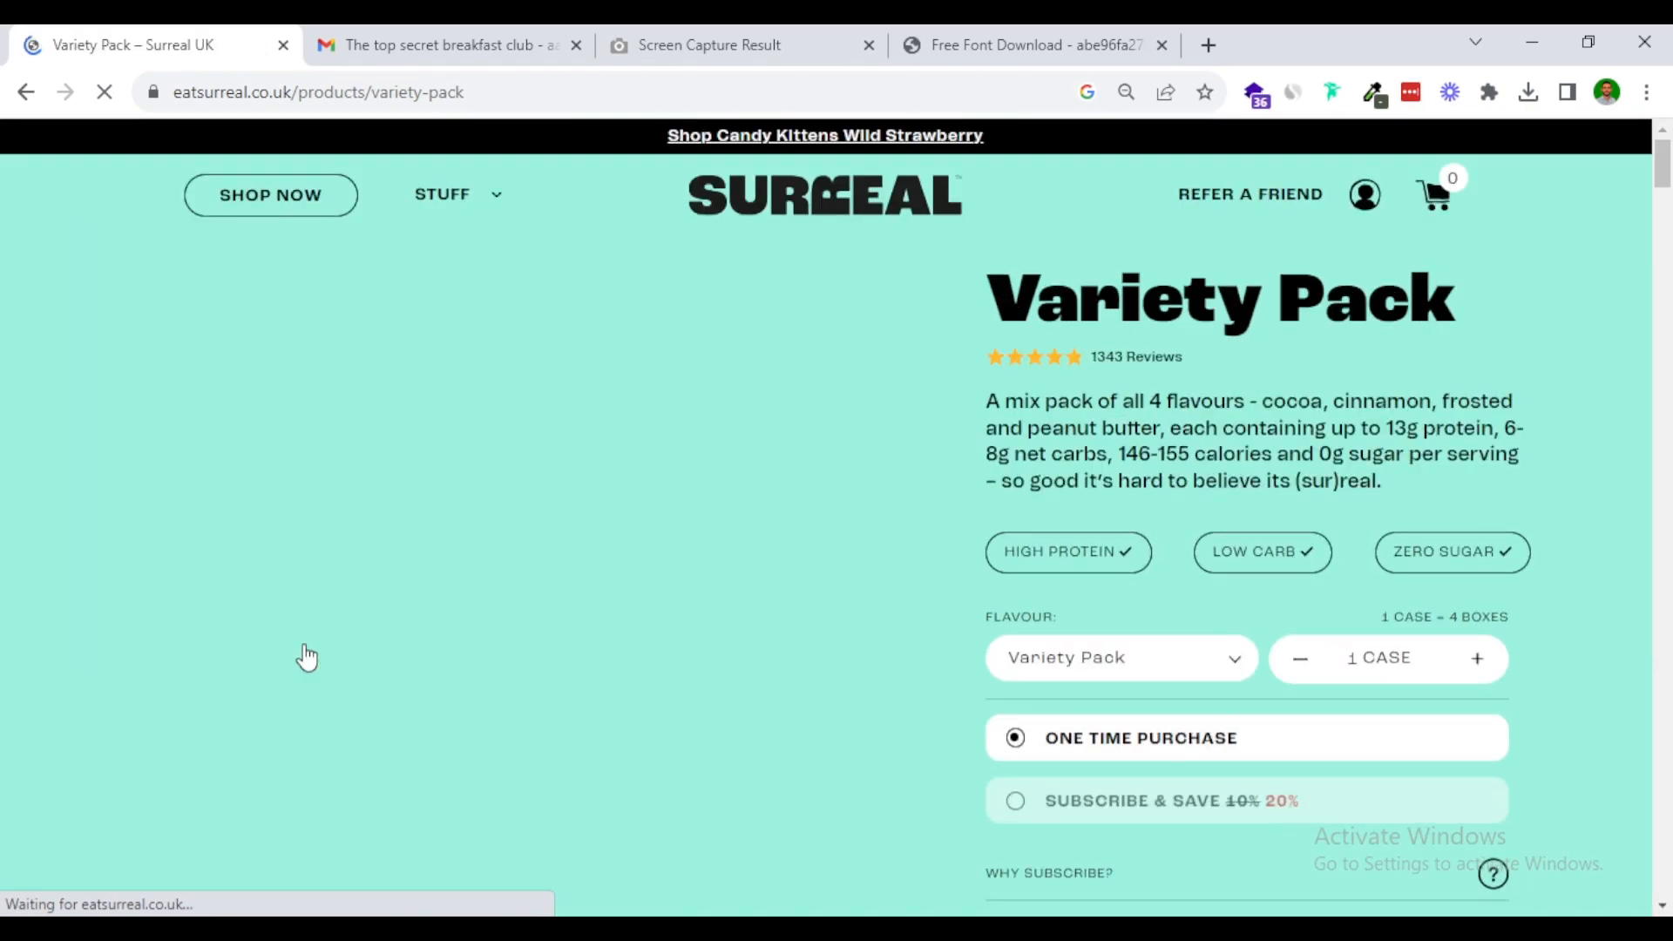
scroll(561, 551, "down", 5)
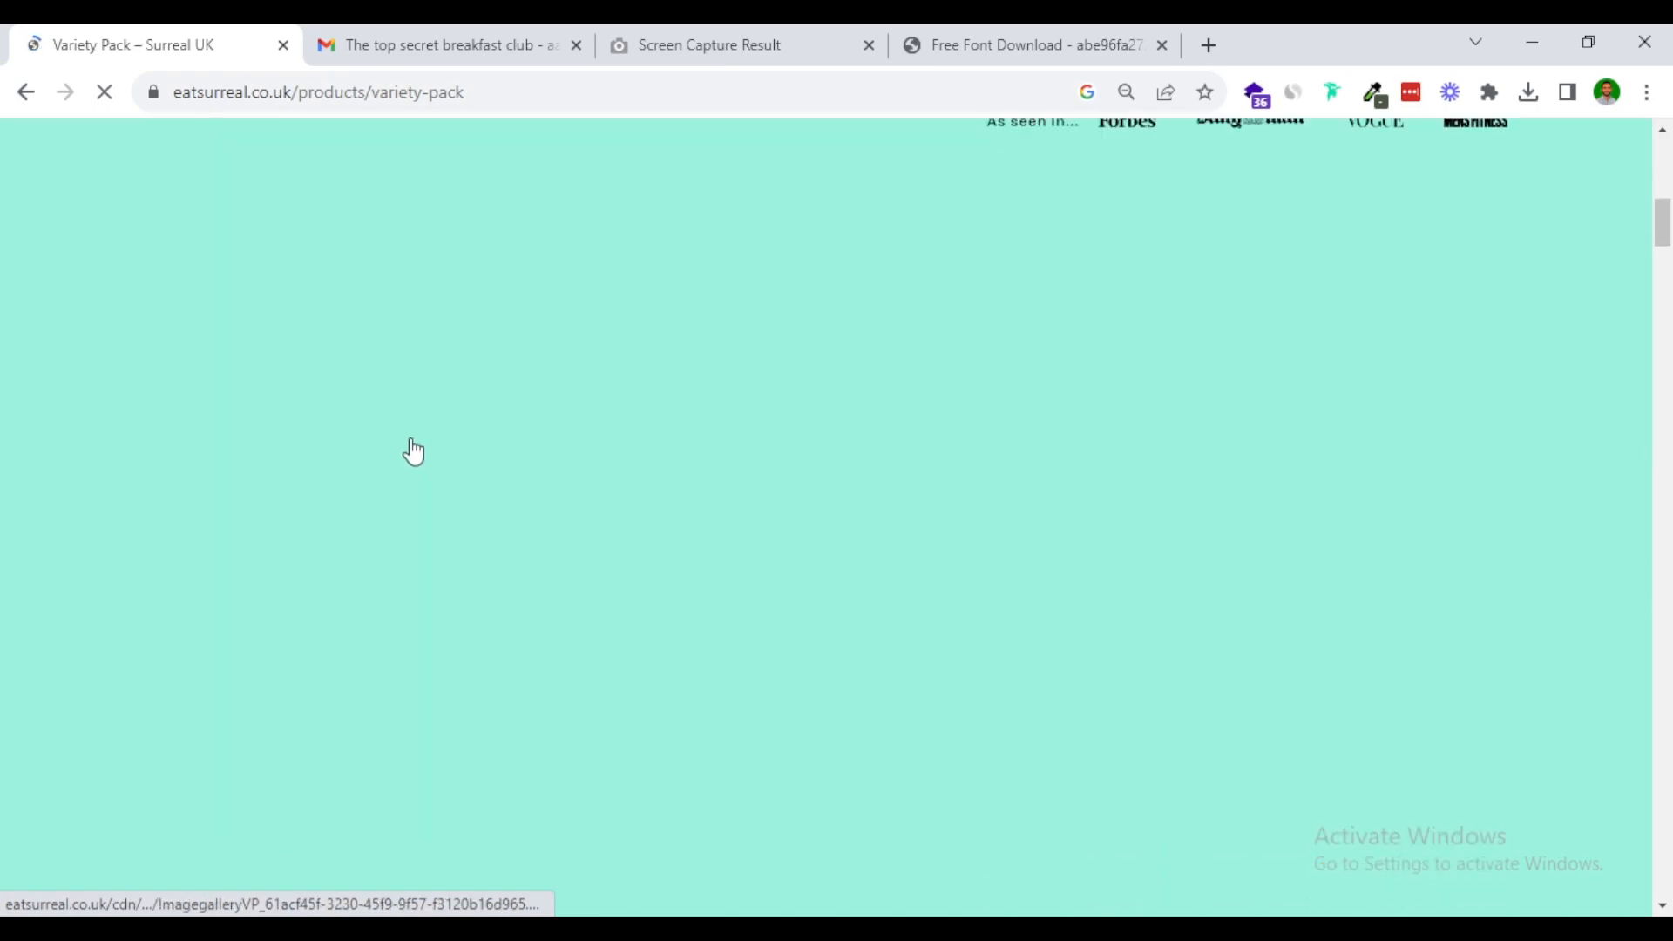
scroll(401, 462, "up", 5)
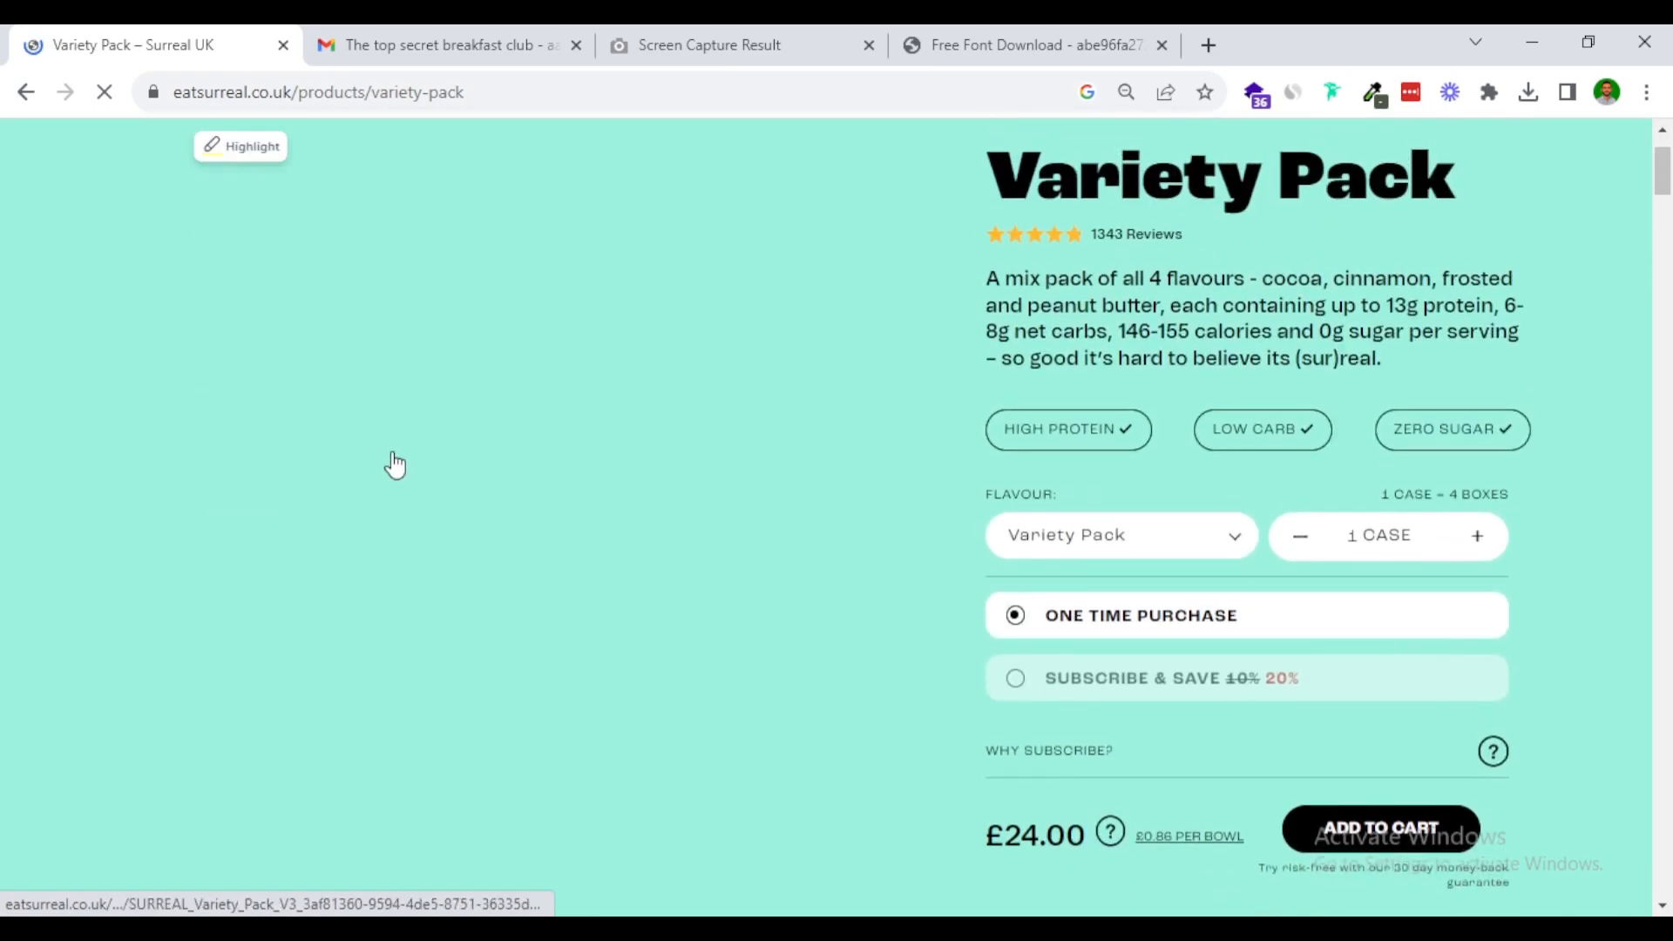
scroll(395, 464, "down", 15)
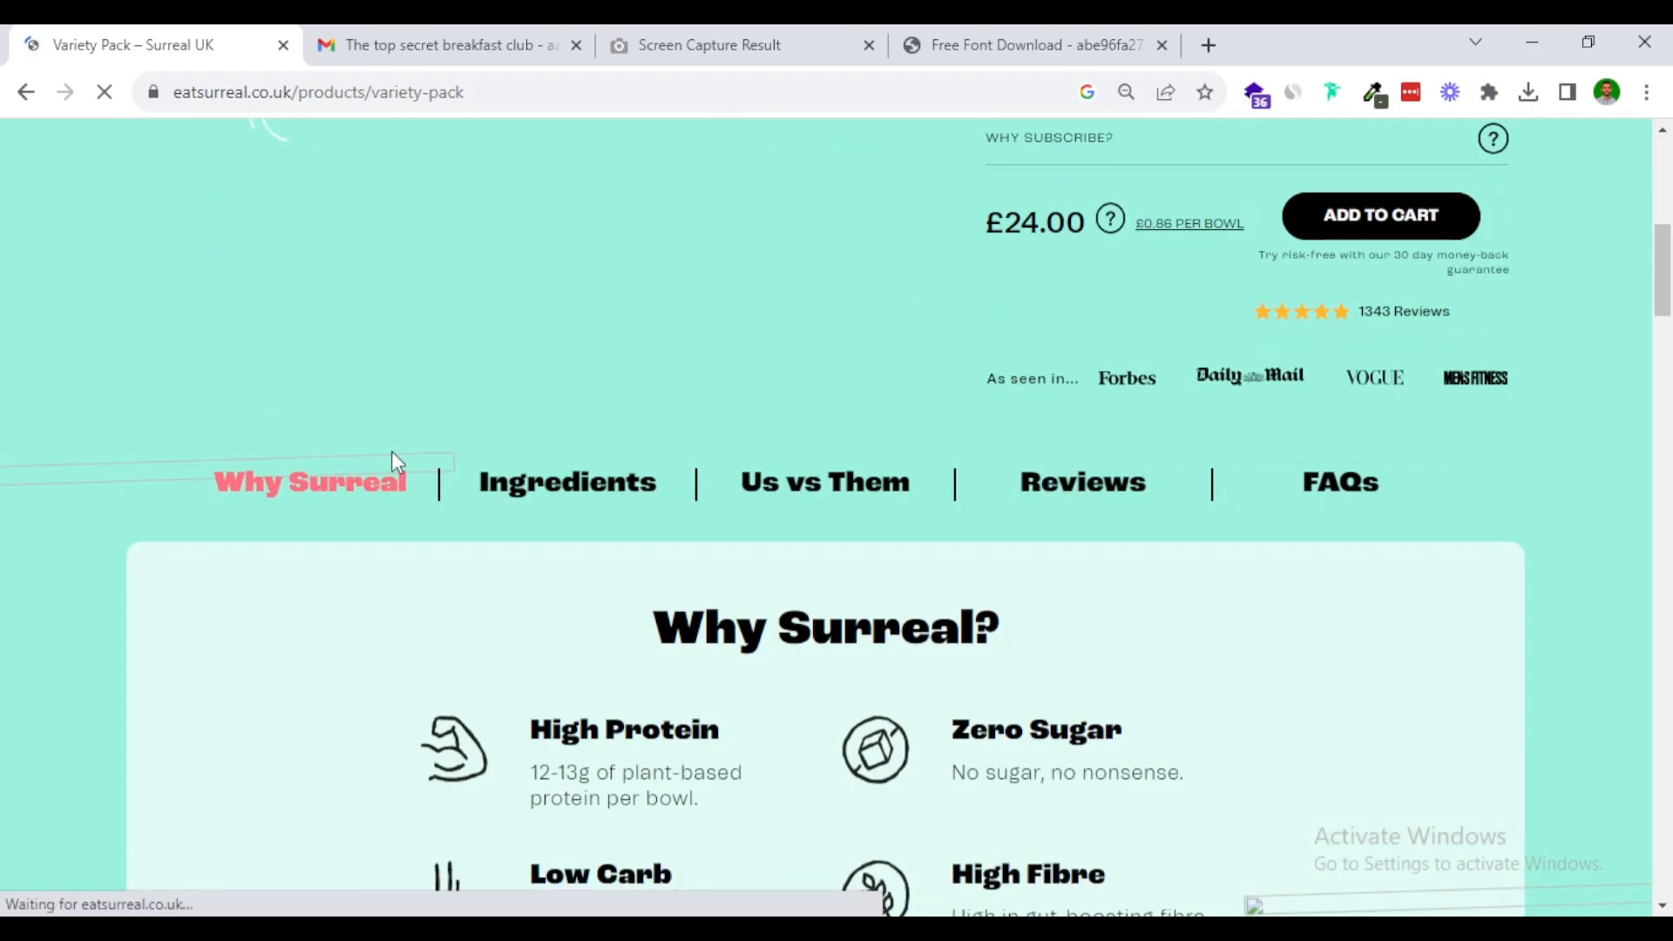
scroll(238, 511, "up", 14)
scroll(243, 523, "down", 14)
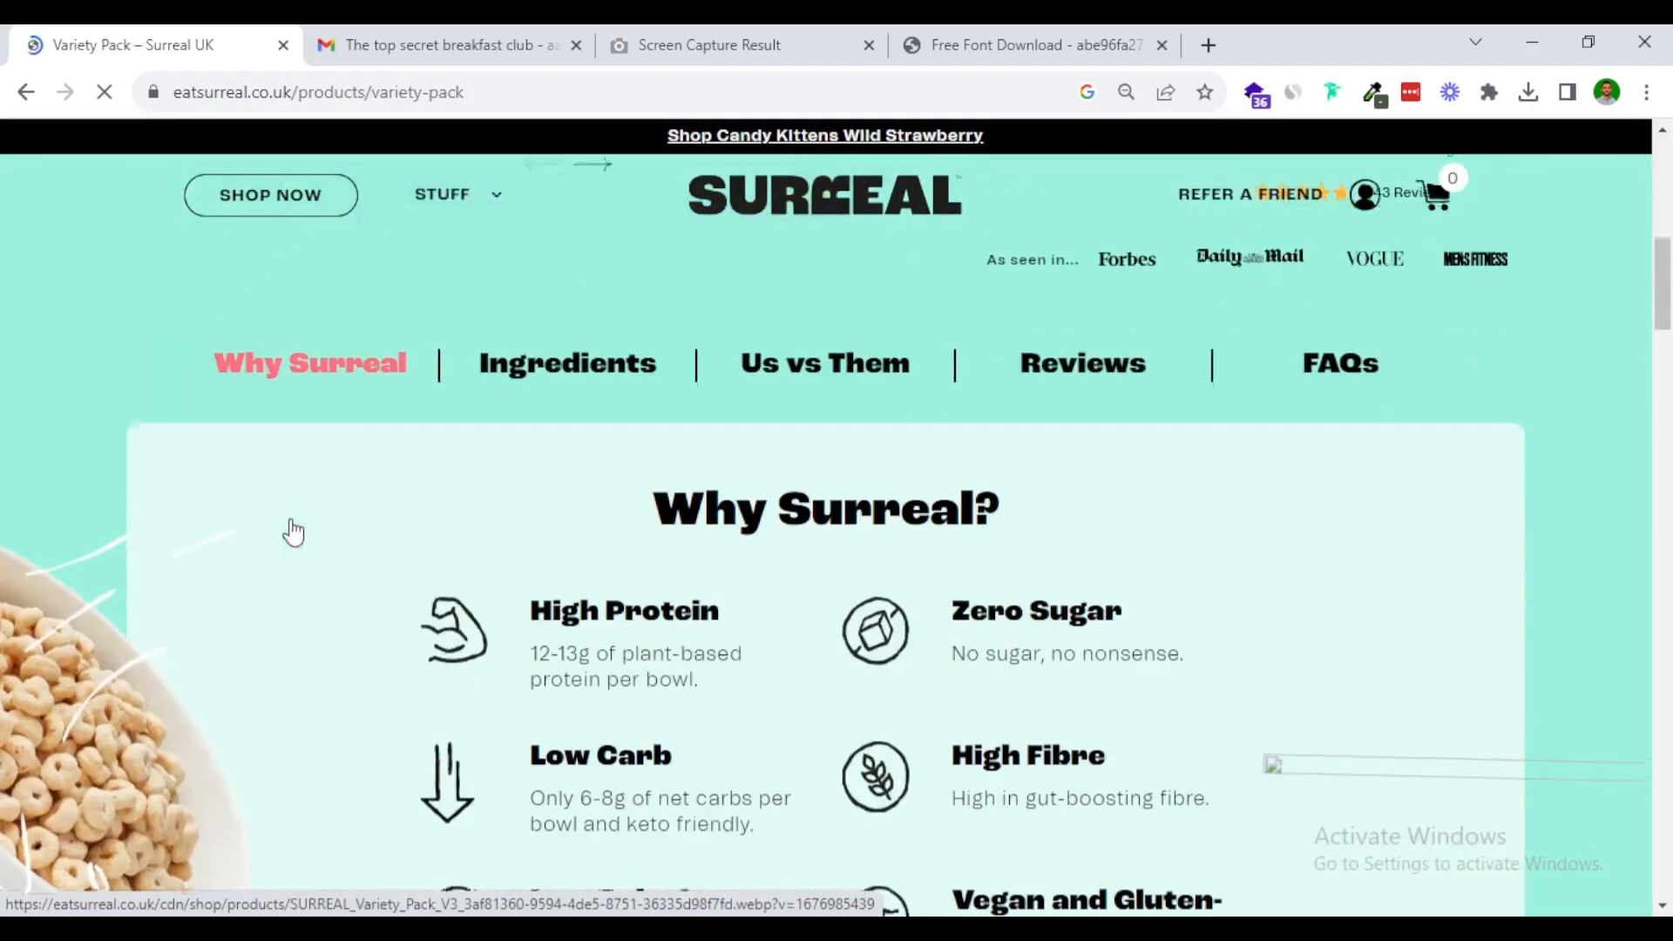
scroll(907, 535, "down", 8)
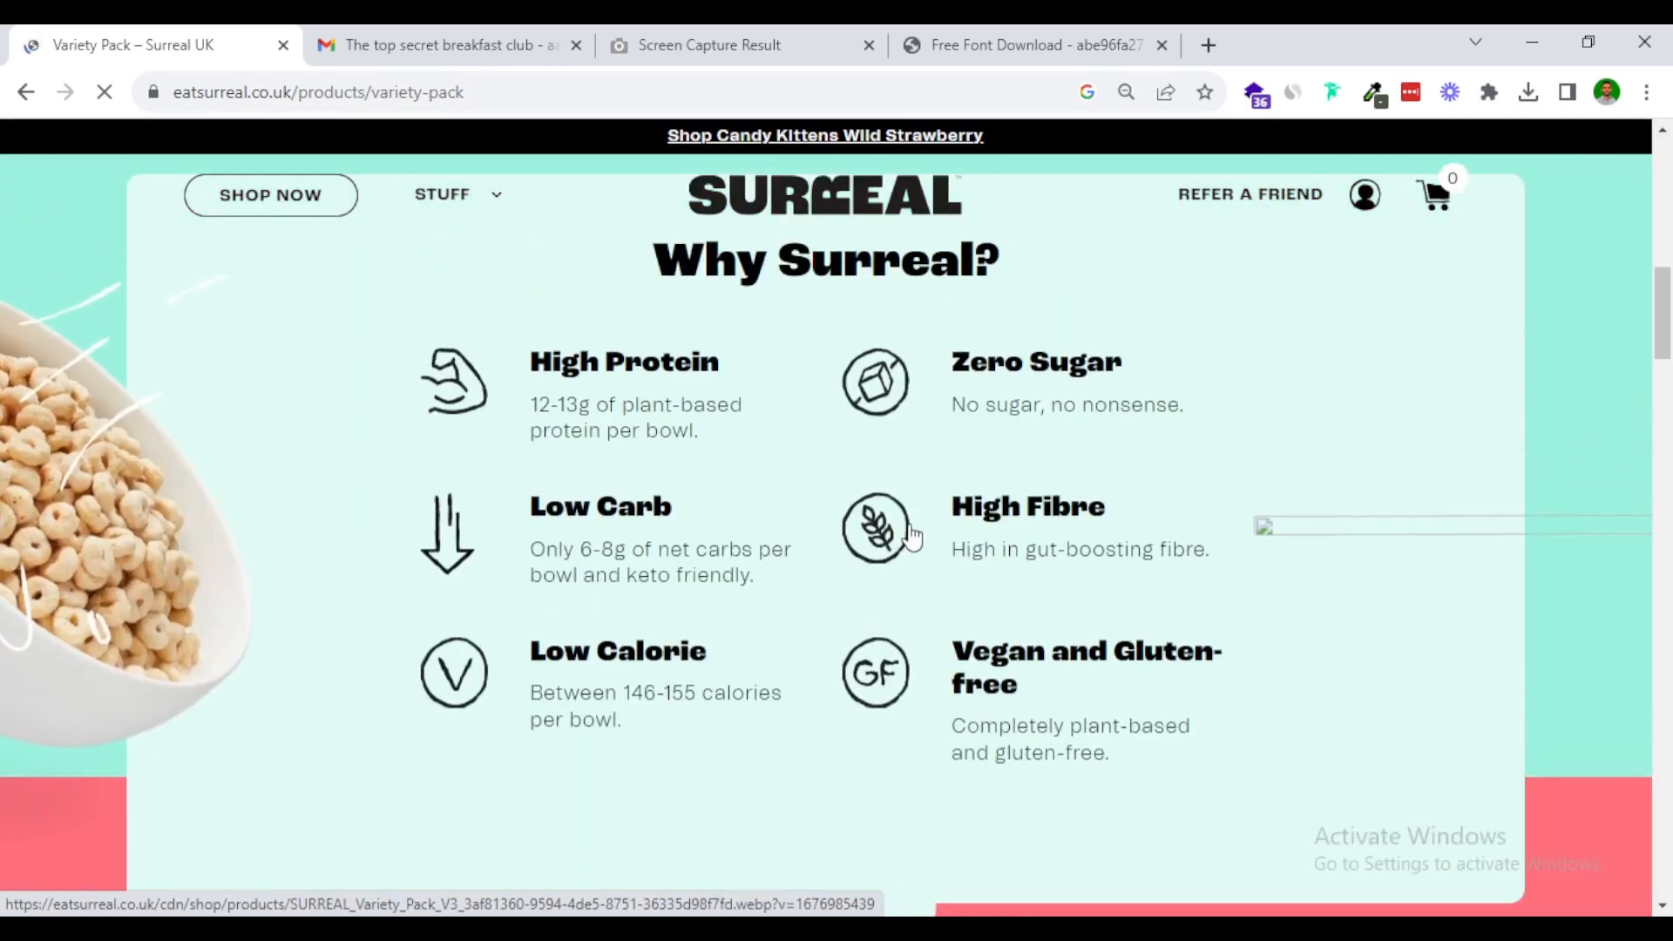
scroll(798, 515, "up", 2)
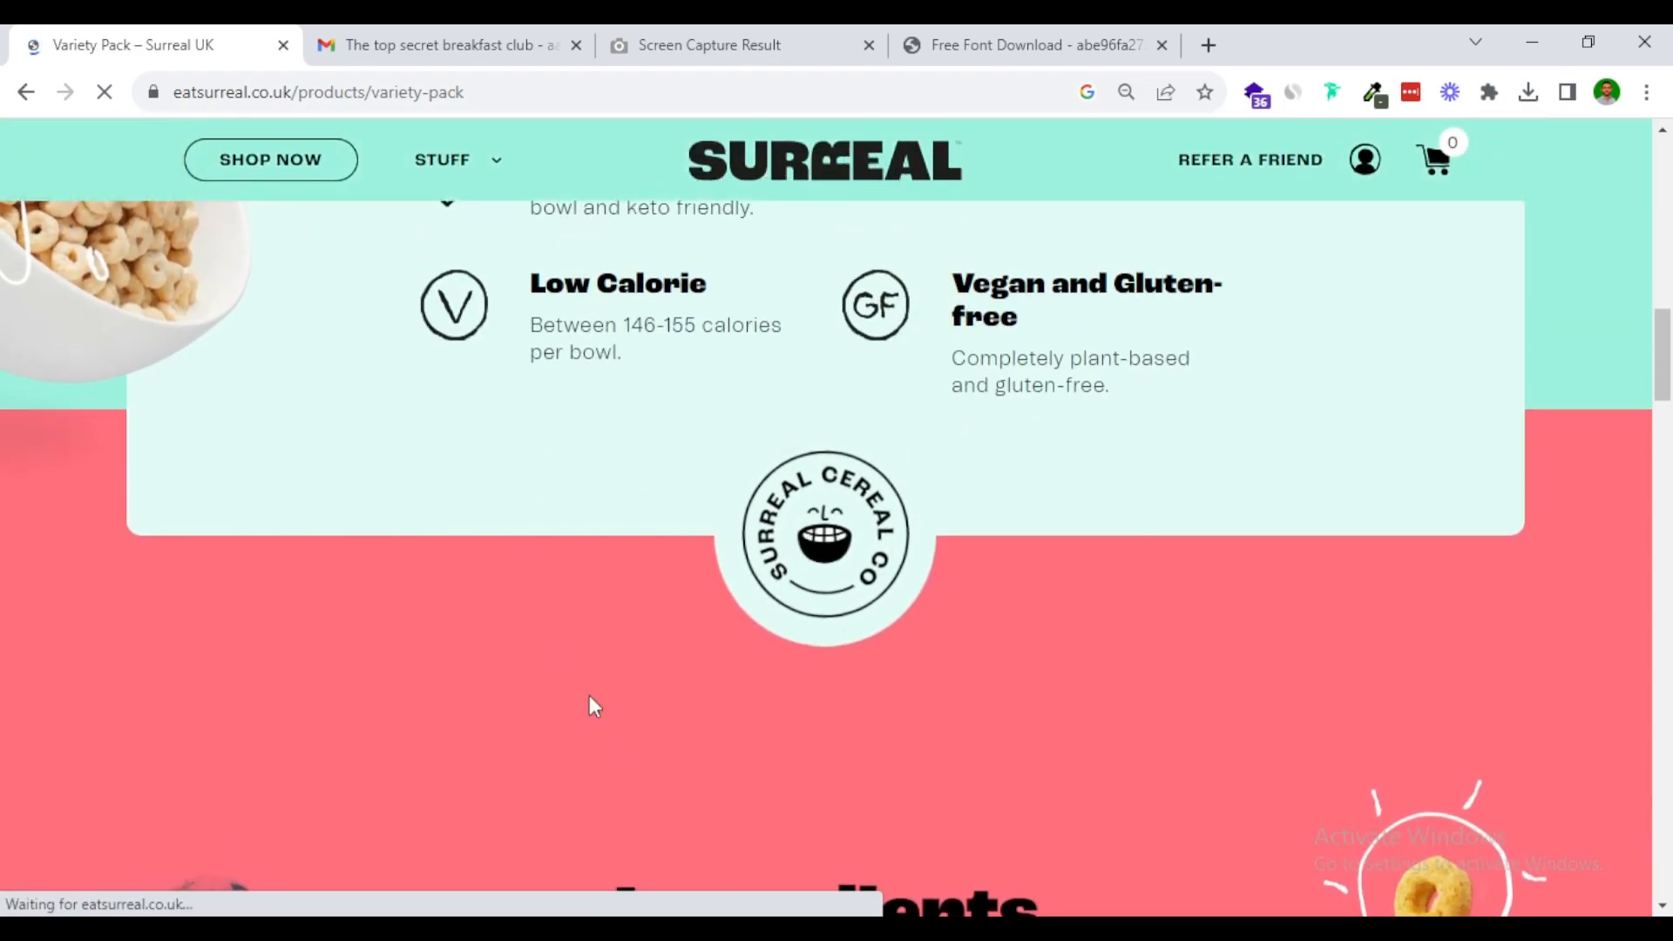
right_click(829, 546)
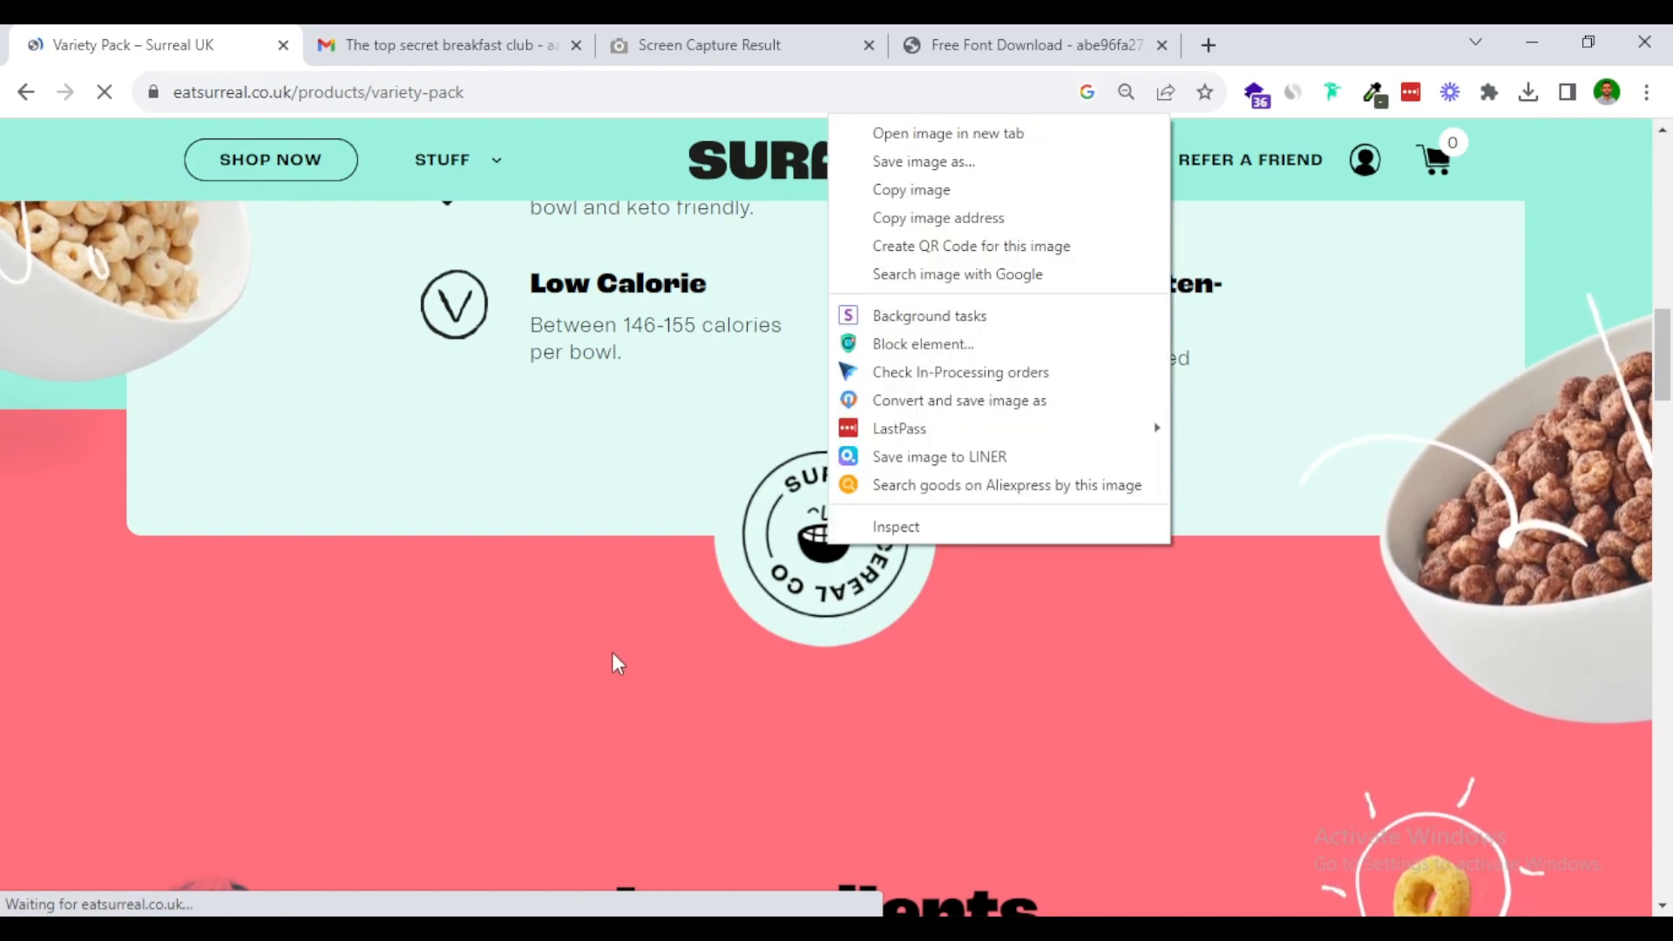
left_click(926, 403)
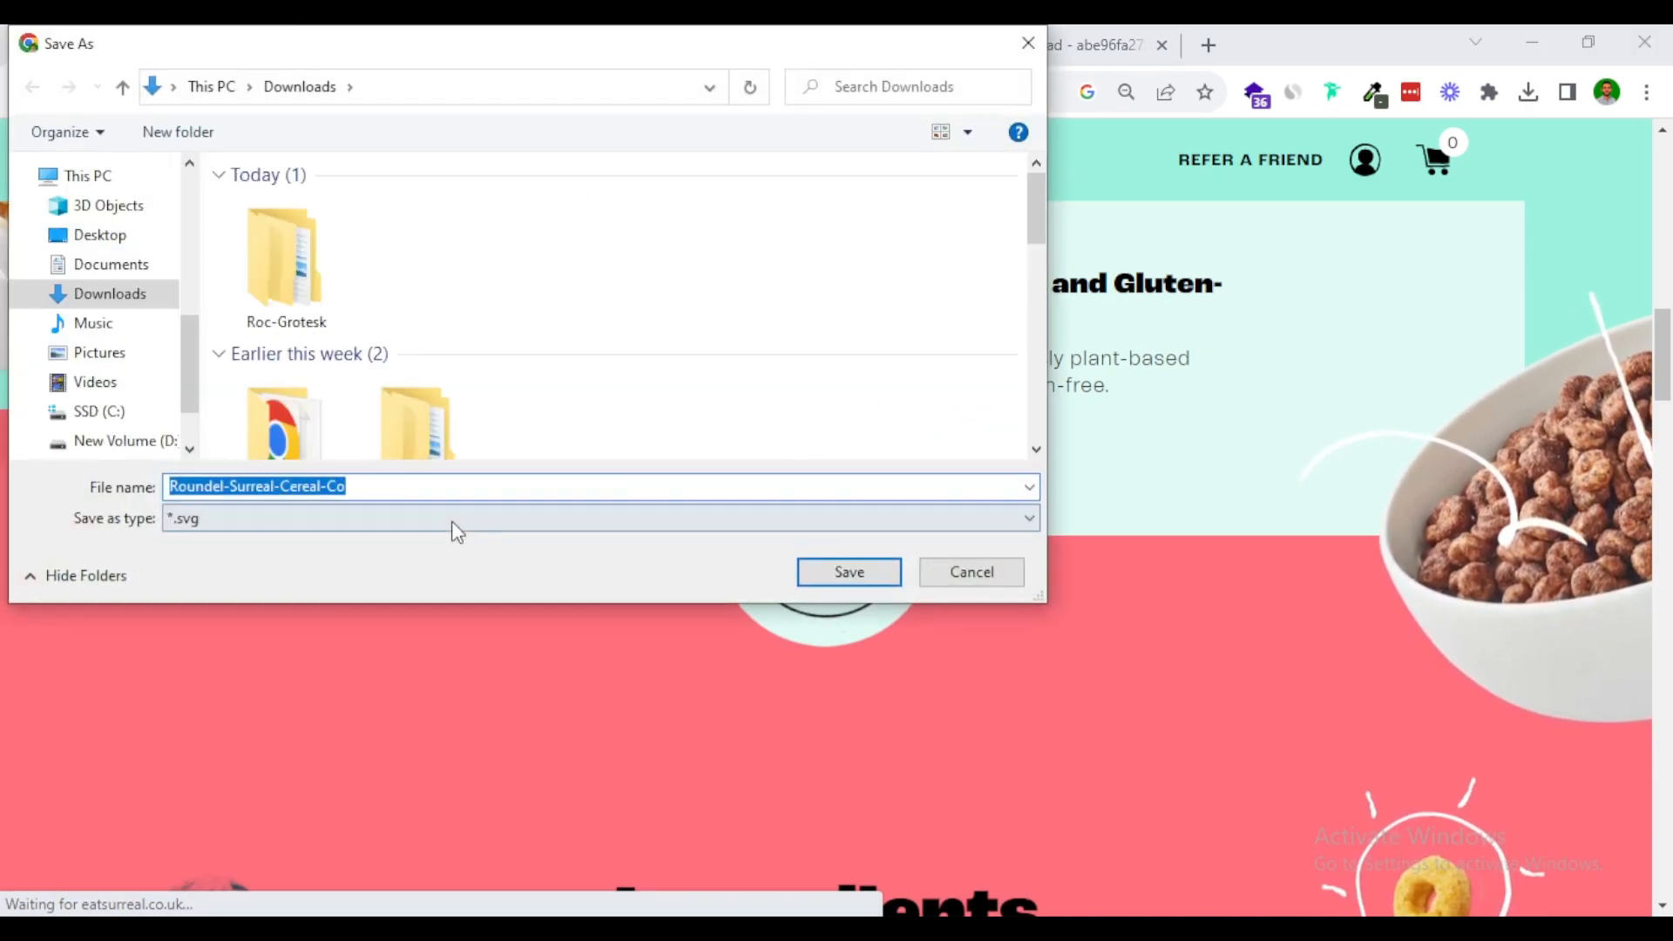
left_click(453, 521)
left_click(525, 533)
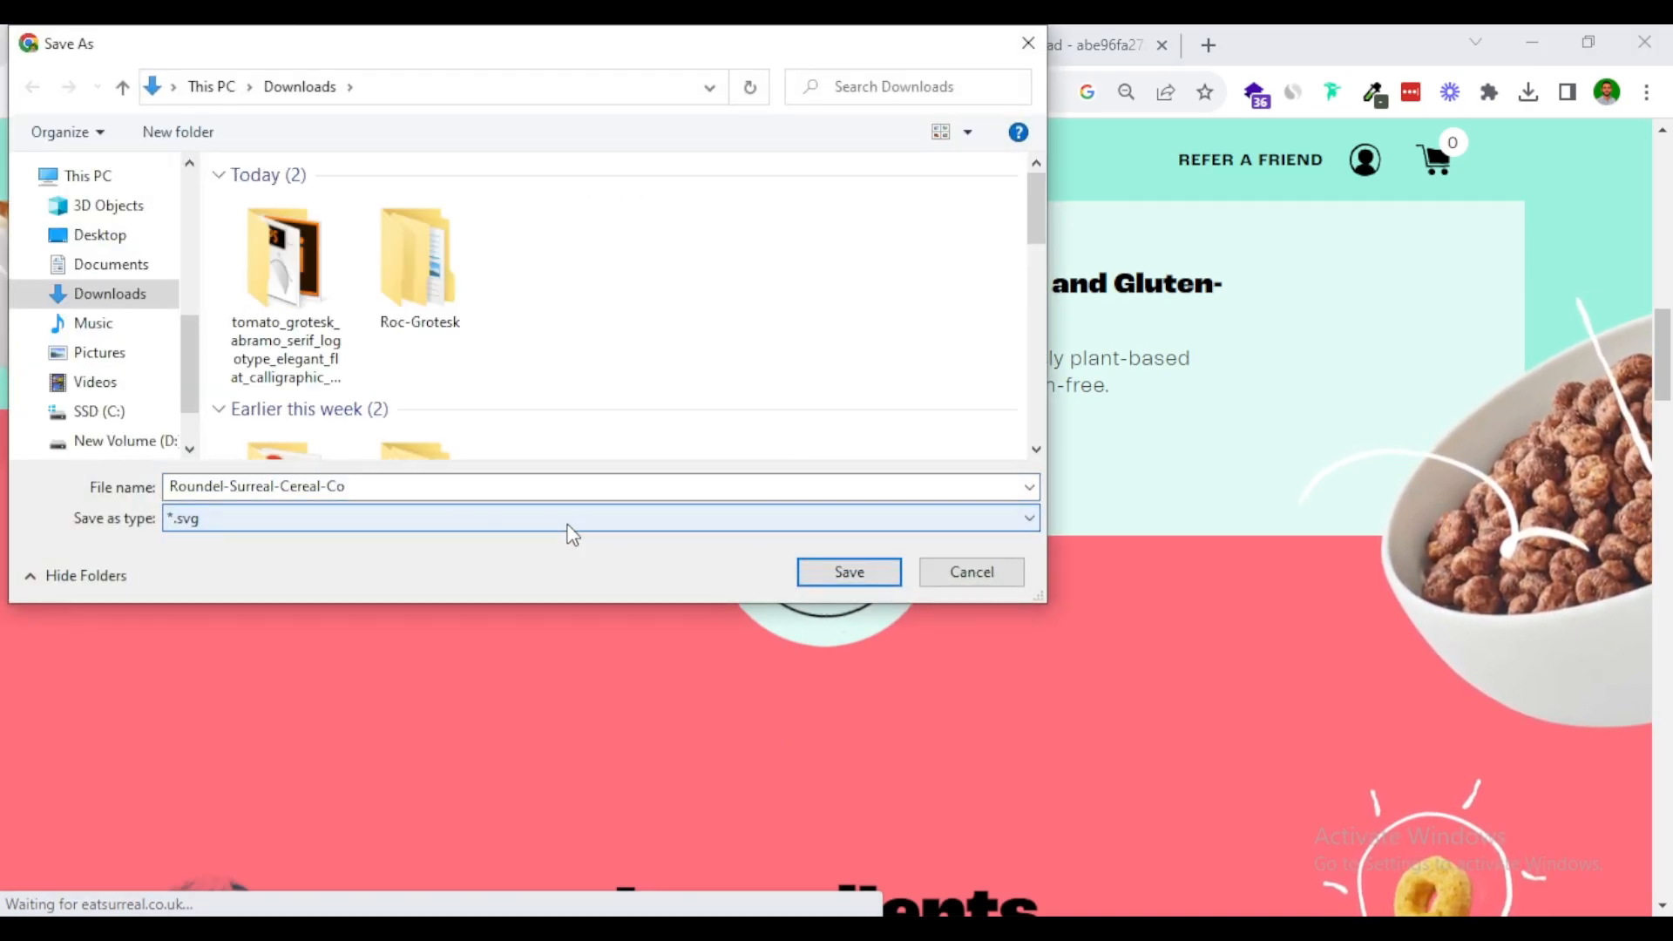
left_click(947, 567)
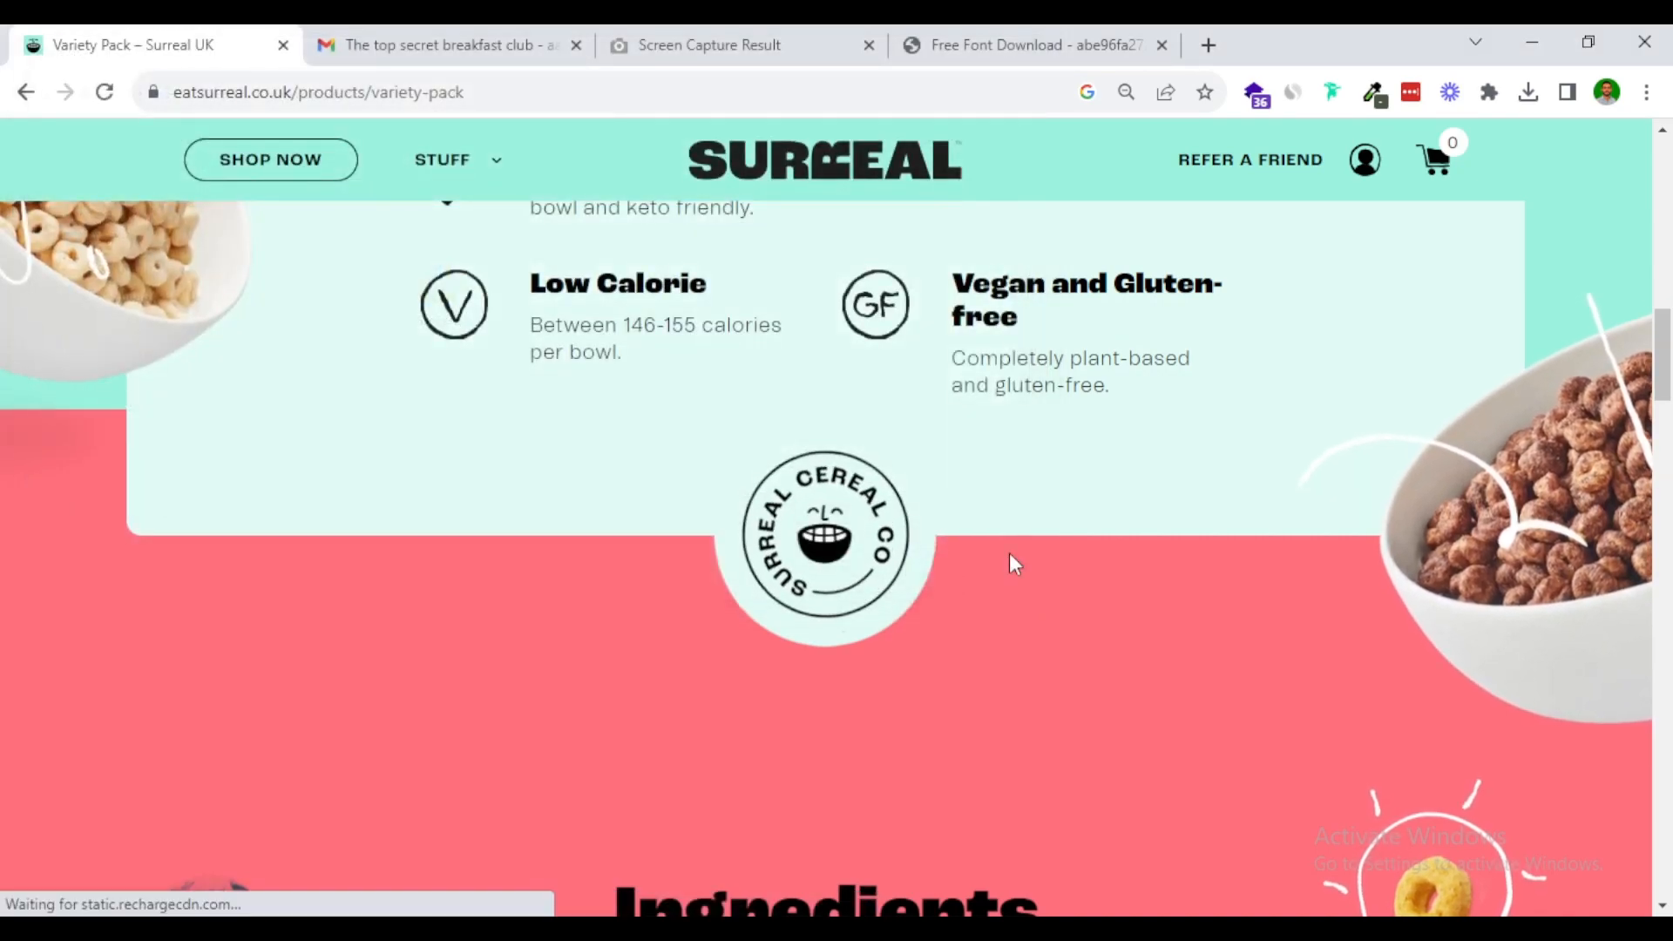
left_click(1489, 94)
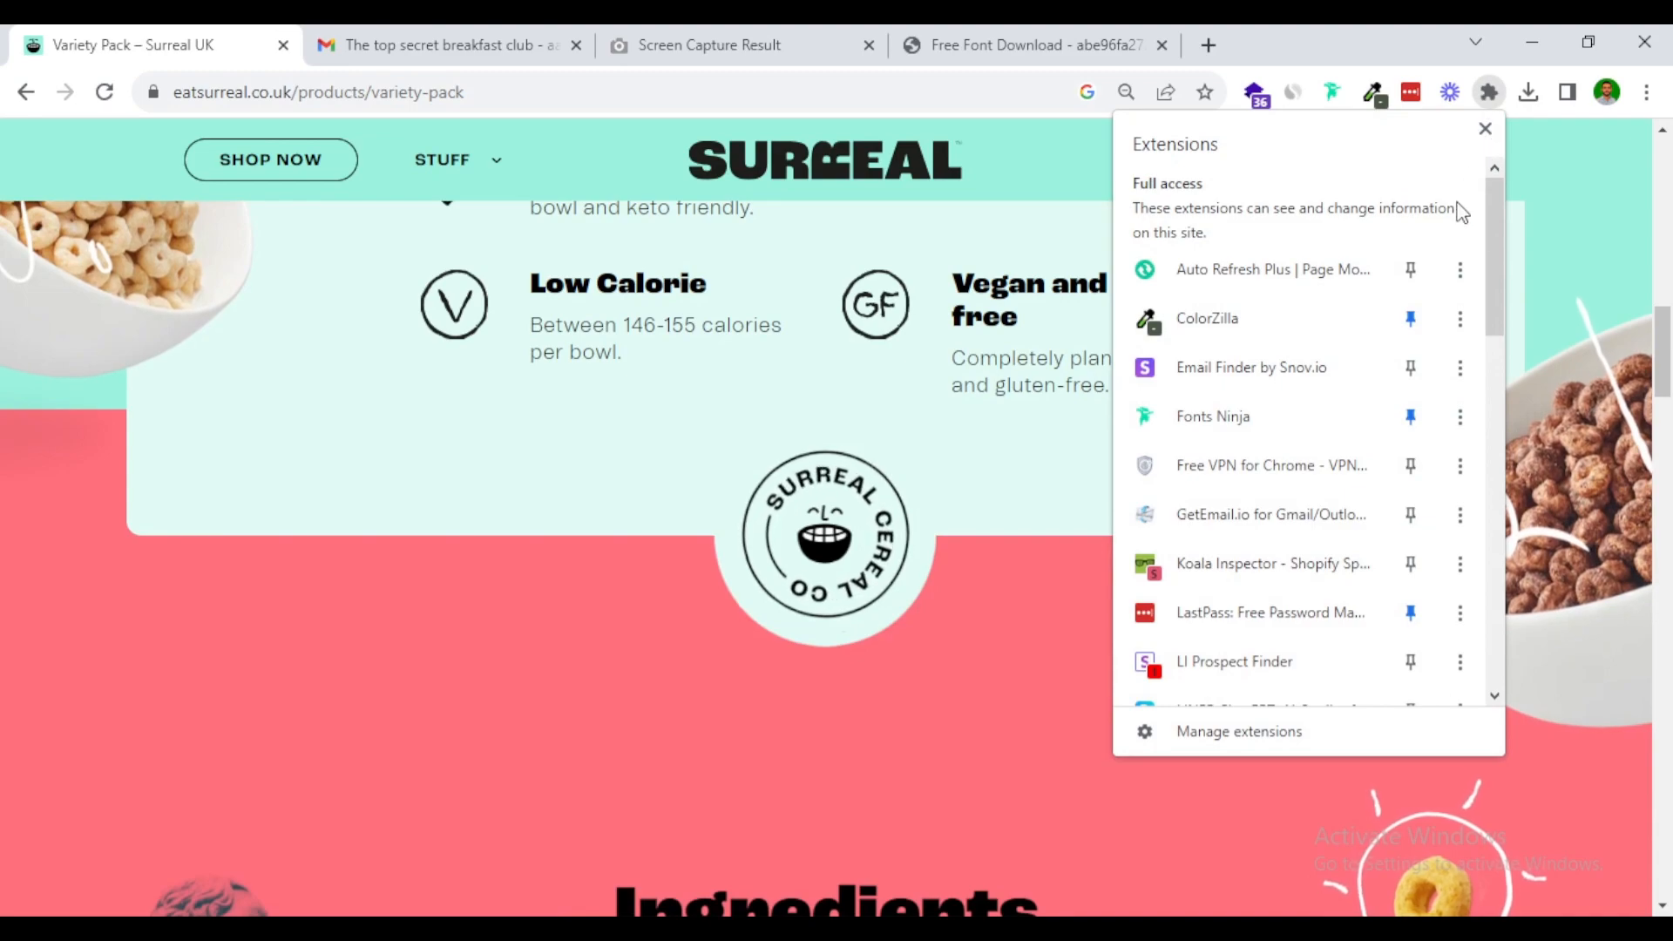
left_click_drag(1497, 247, 1497, 284)
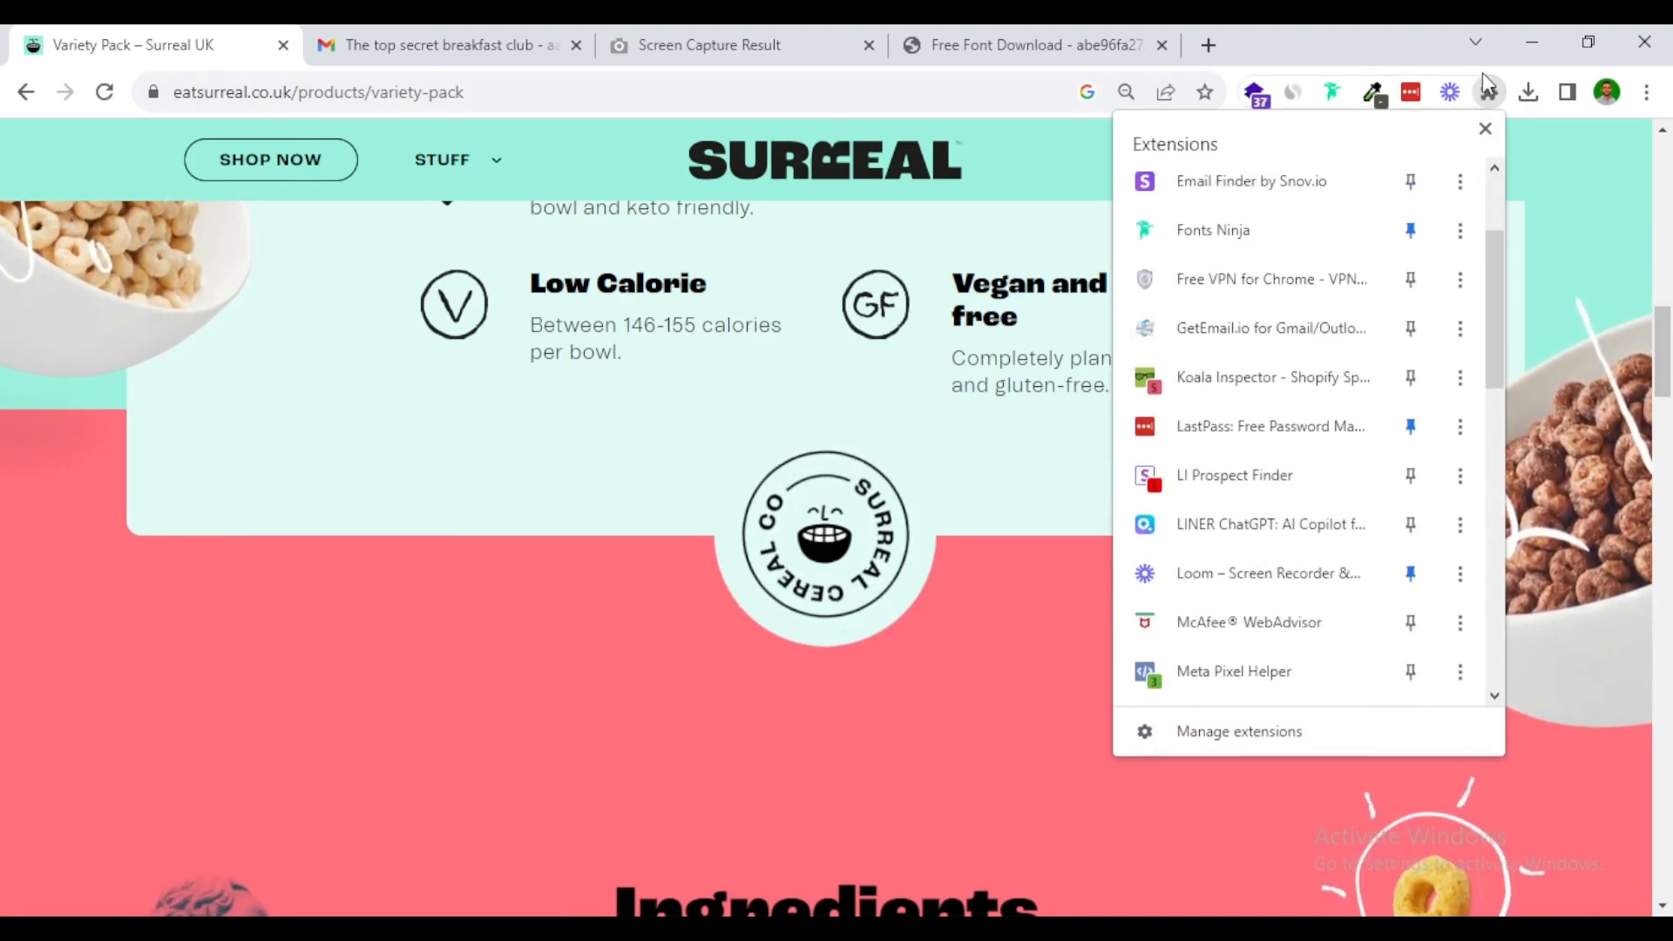
left_click(1492, 92)
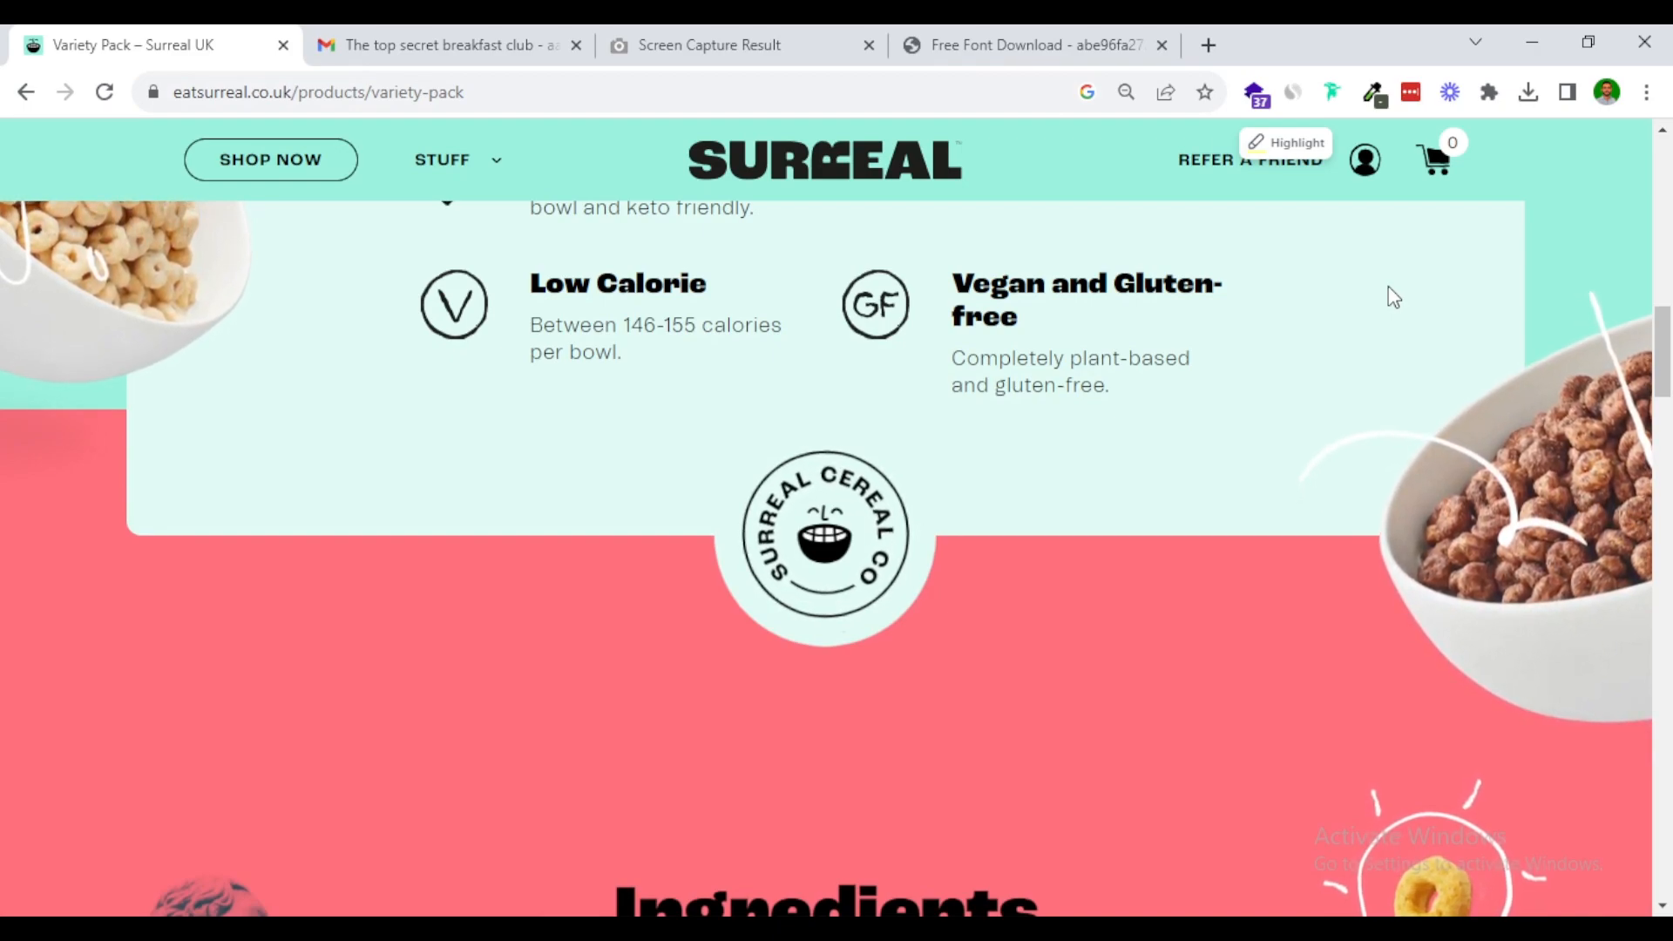
Step: Capture the screen region around the round Surreal Cereal Co logo and copy it to the clipboard
key("Print")
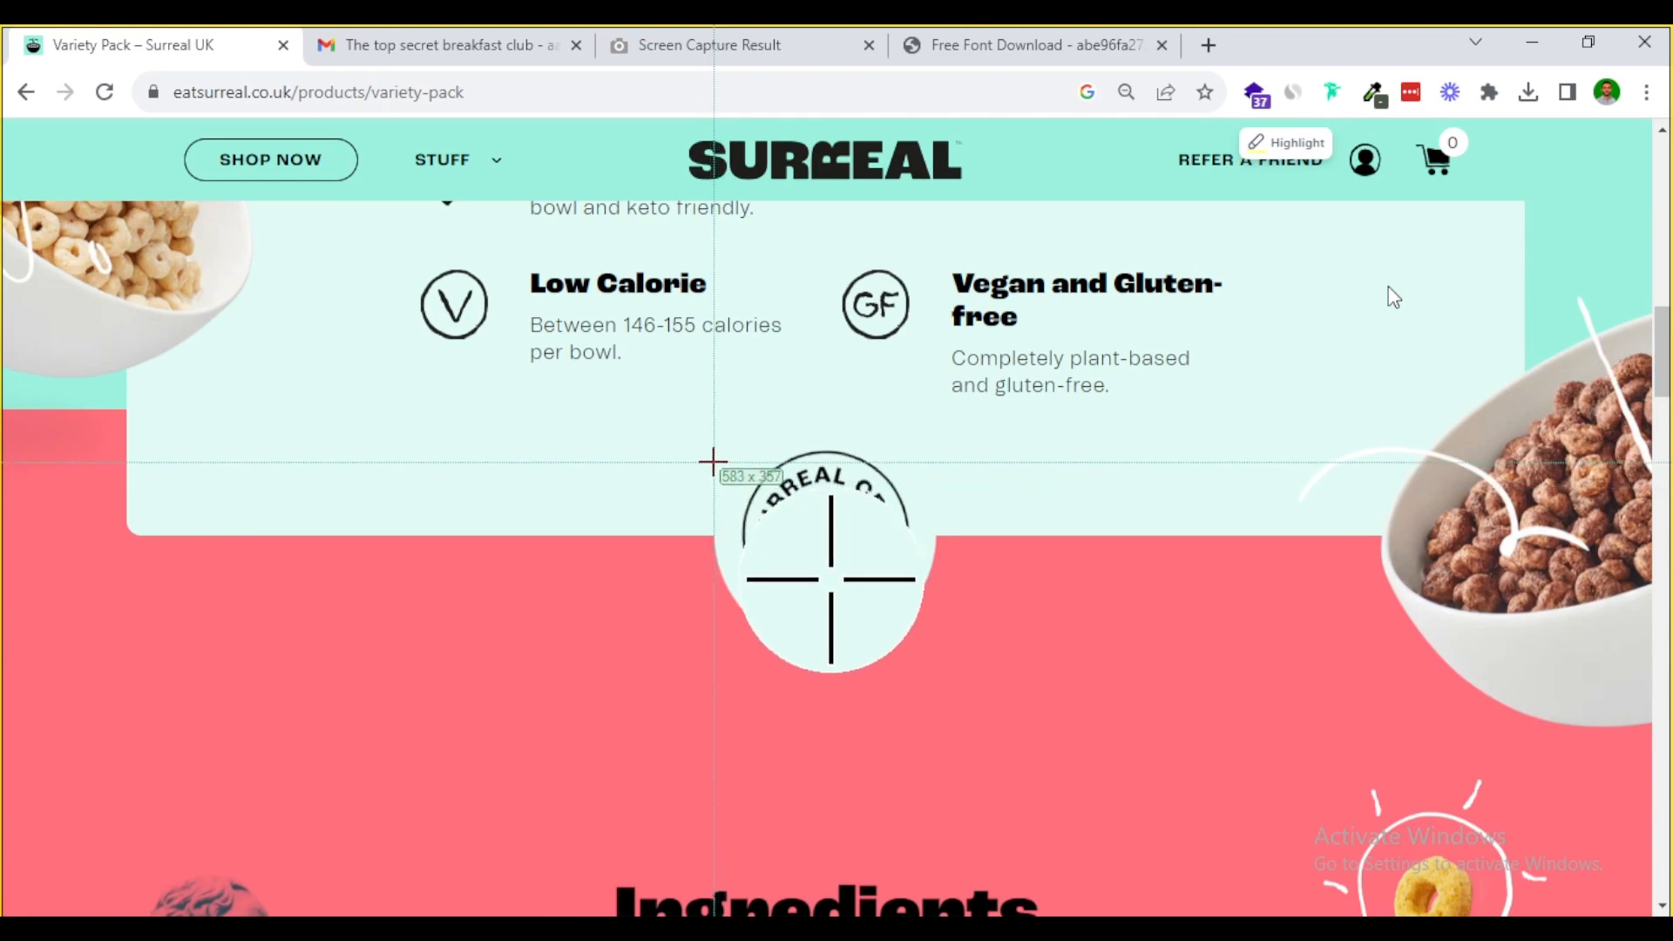
left_click_drag(712, 447, 939, 647)
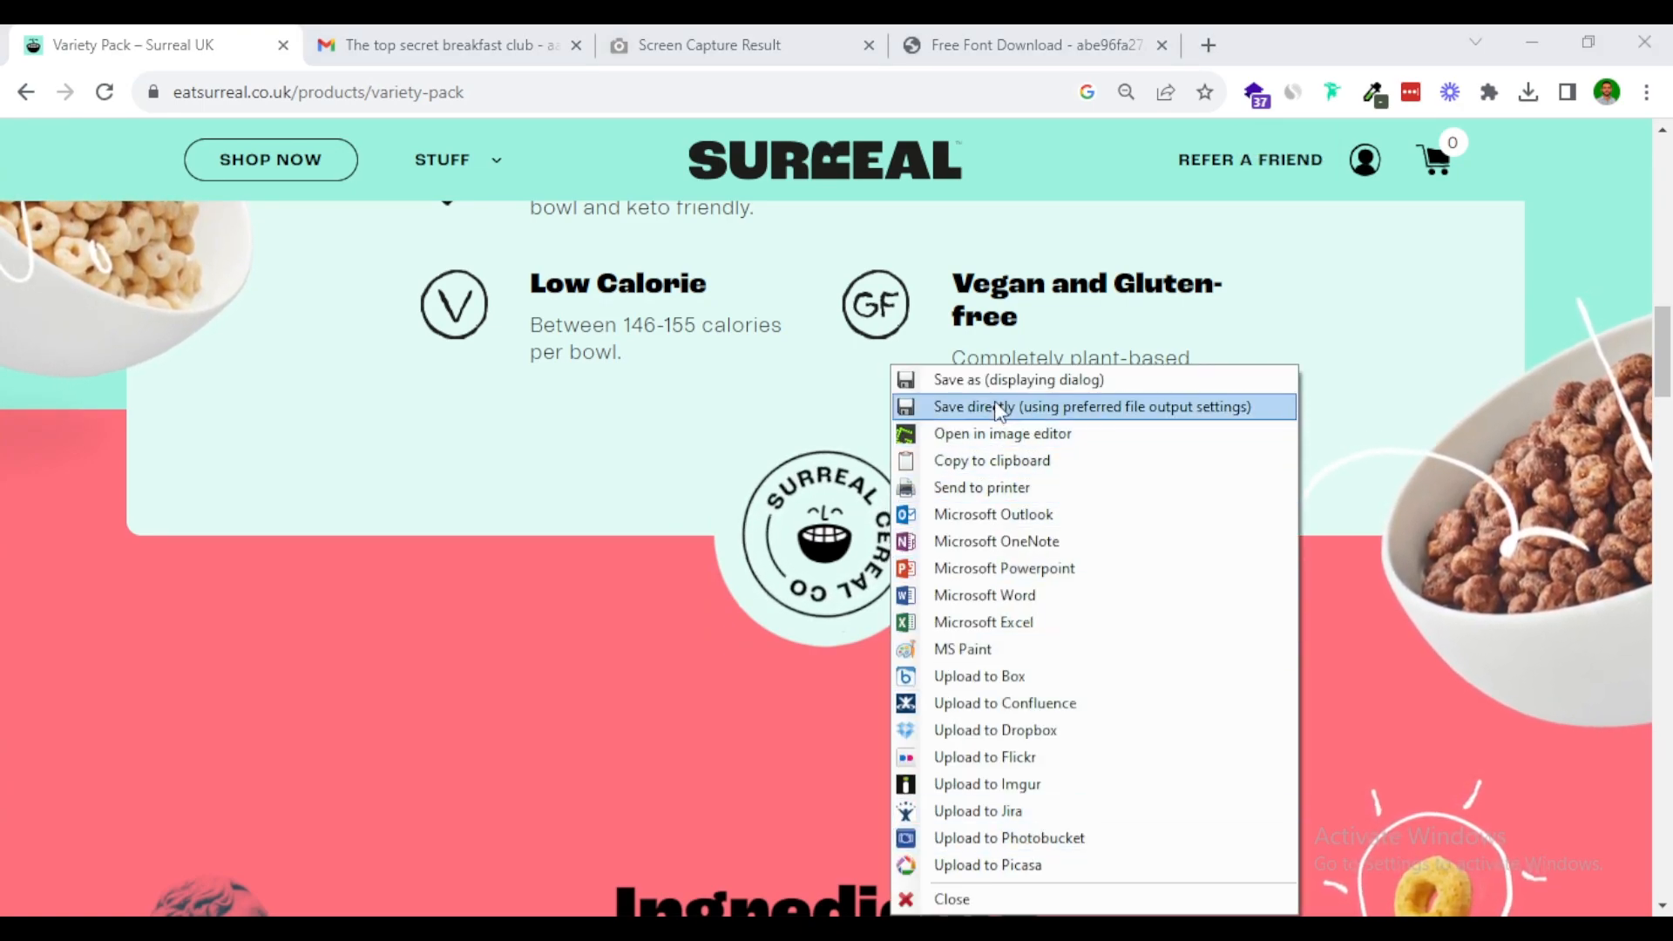
left_click(993, 468)
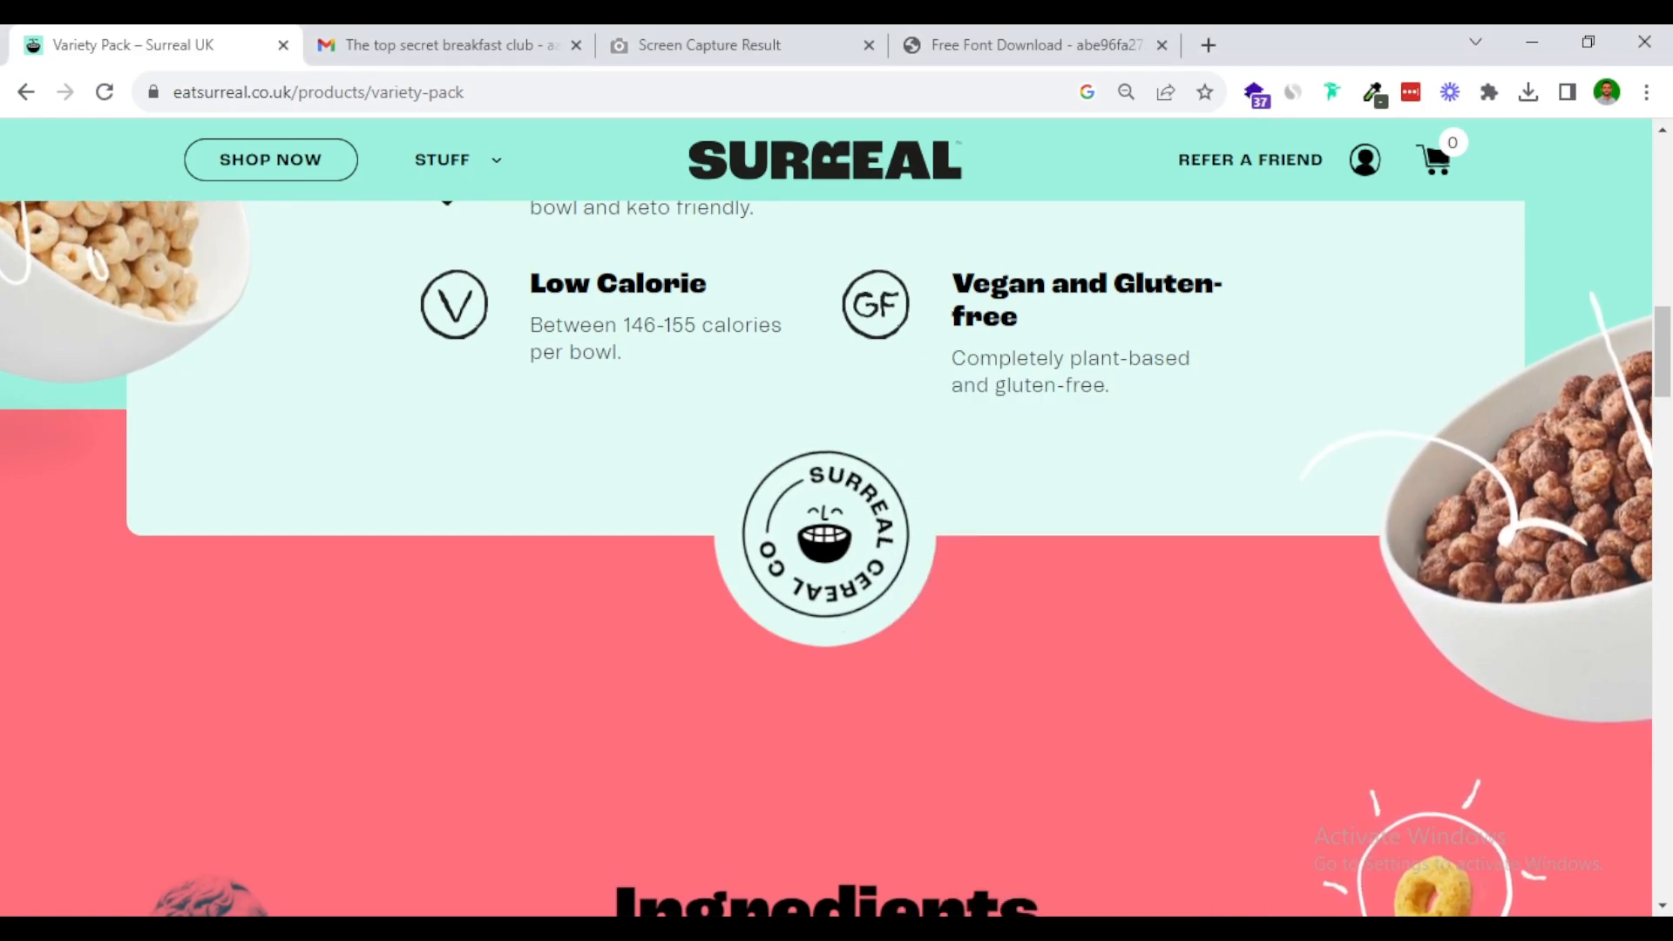
Step: Switch to the Figma design and paste the captured logo into the recreated footer below the EAT ME button
key("alt+Tab")
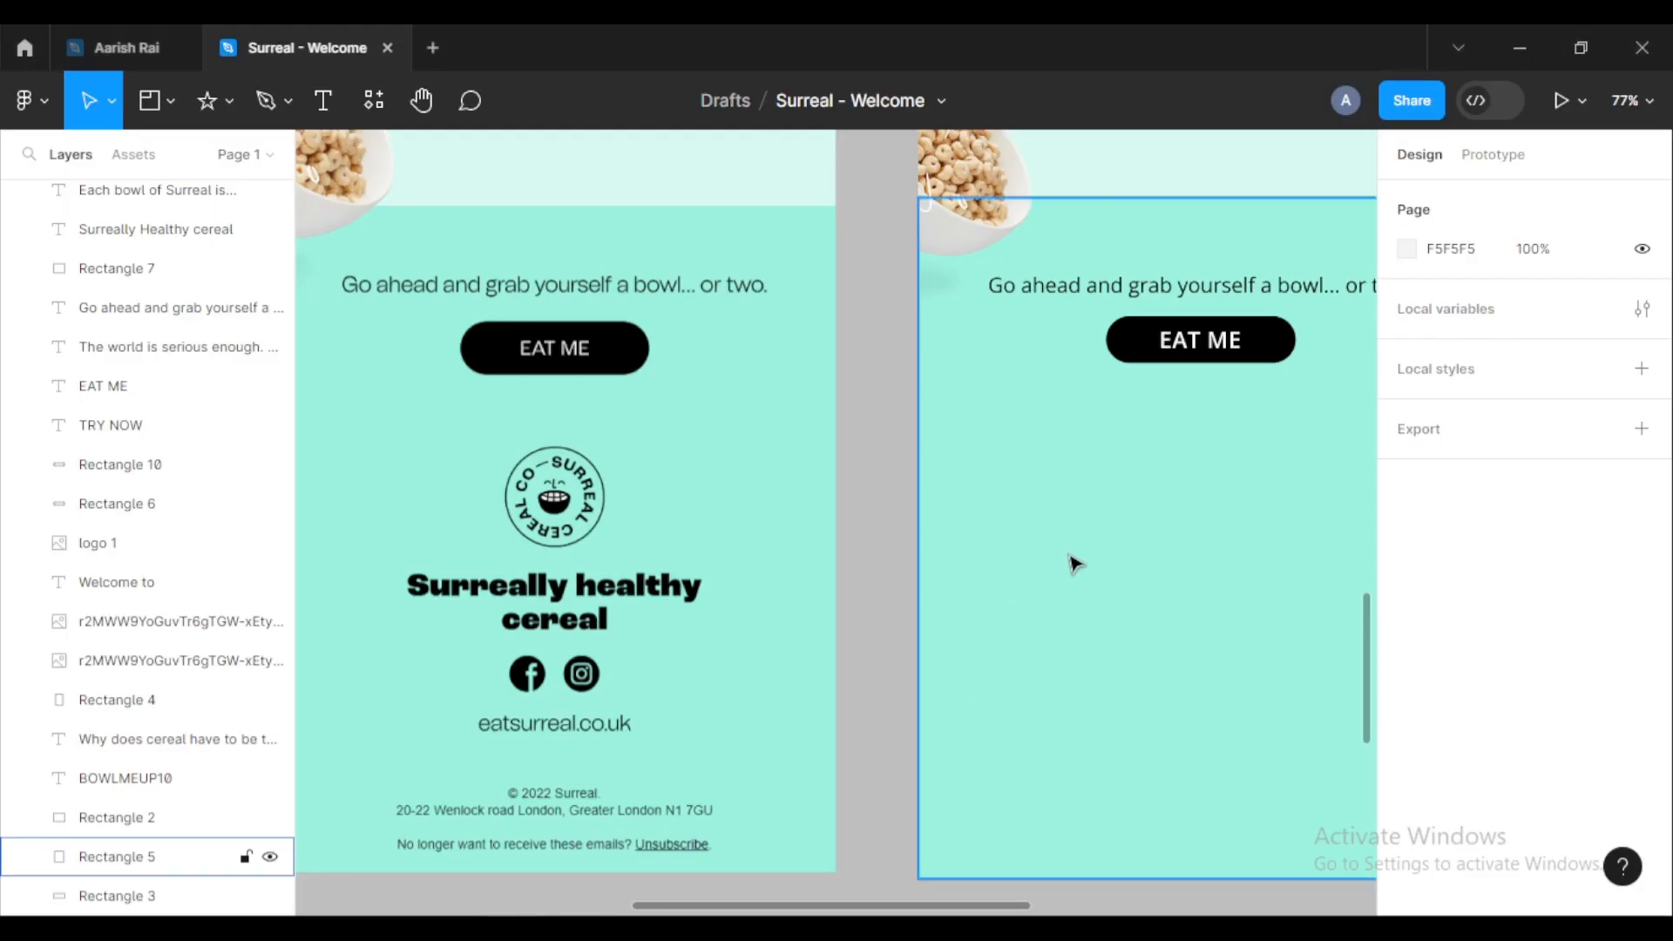
key("ctrl+v")
left_click_drag(874, 532, 1123, 507)
Step: Trim all four sides of the pasted logo image to the edge of its black circle, to 137 × 136
scroll(1168, 529, "up", 6)
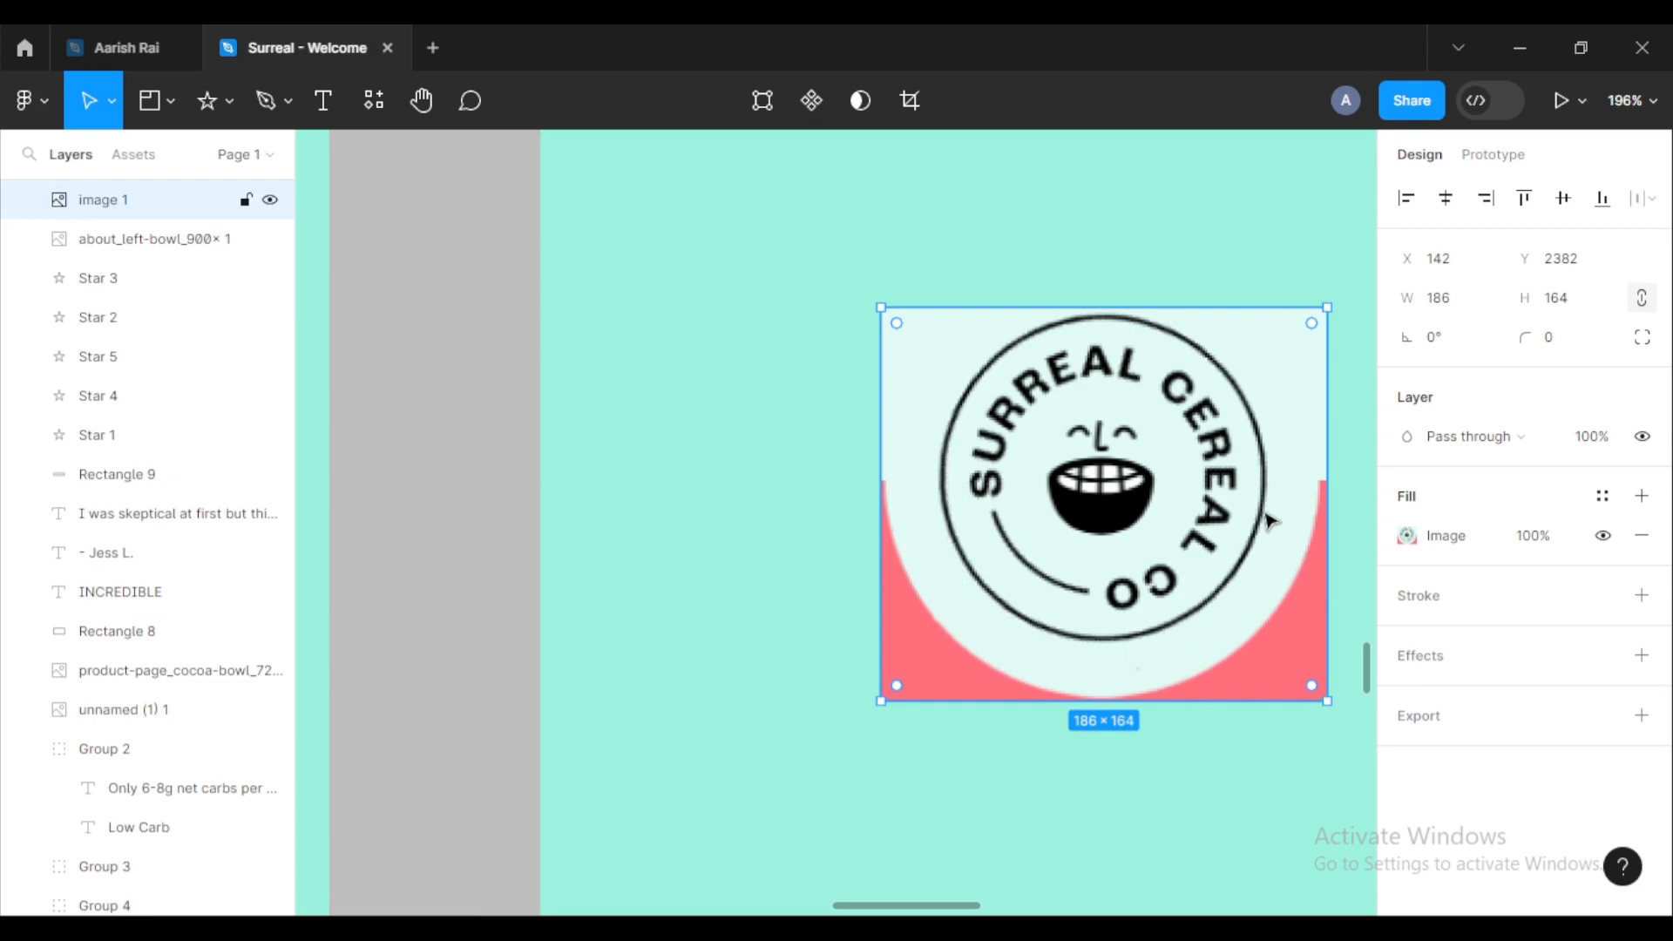
left_click_drag(1117, 704, 1121, 662)
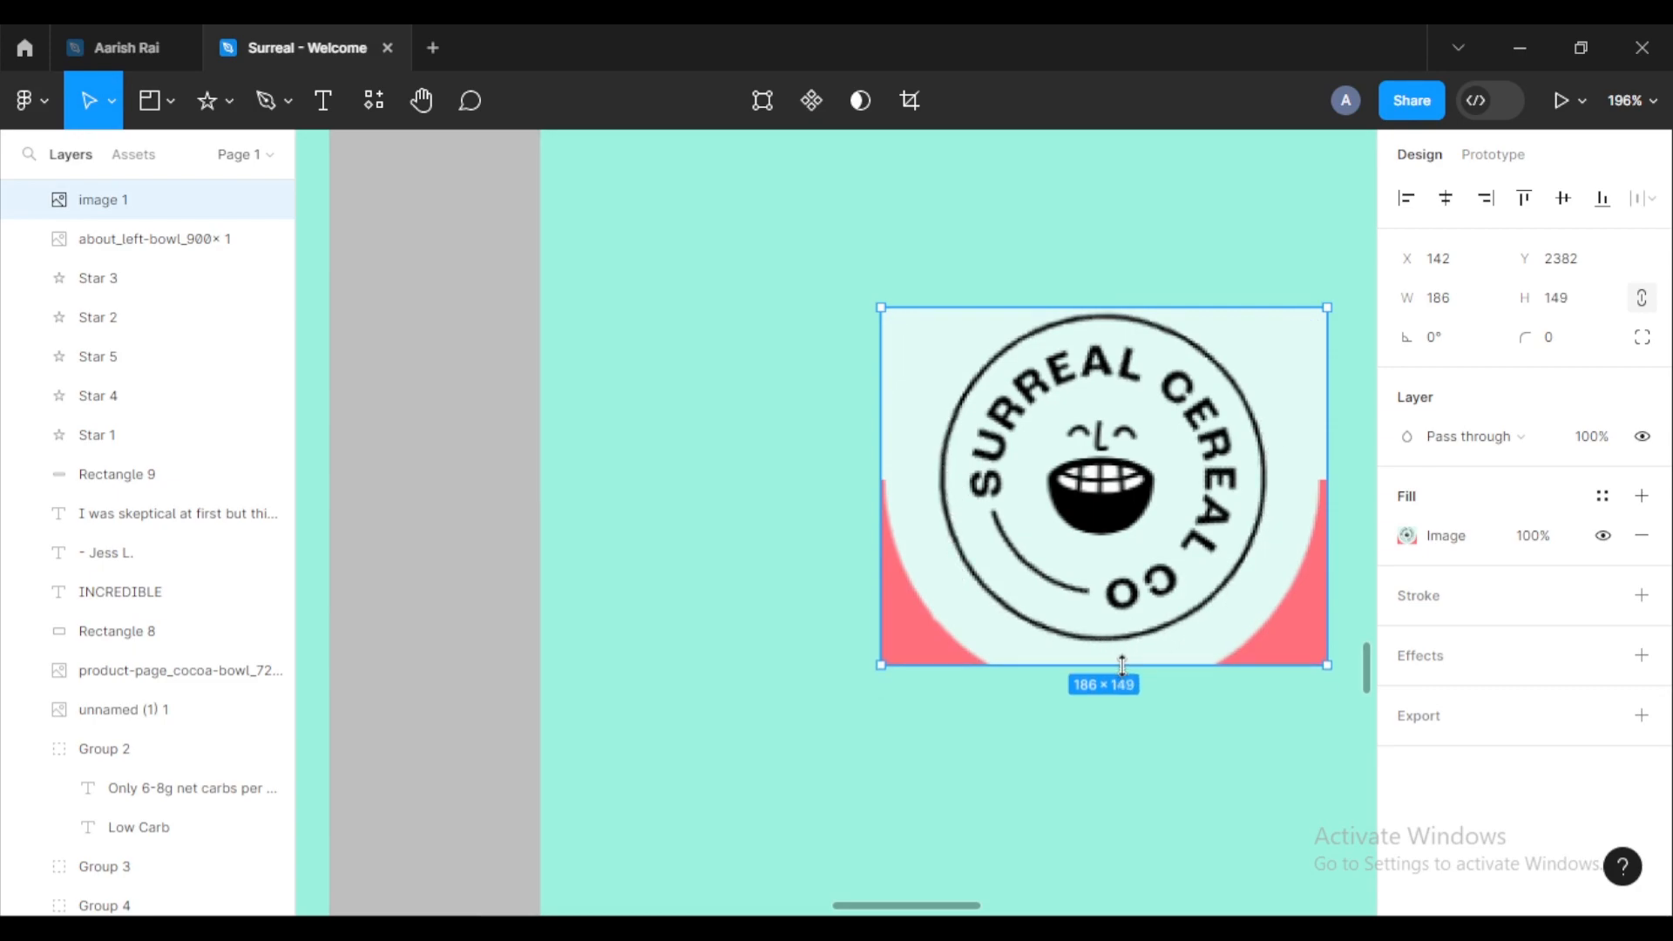
scroll(1121, 662, "up", 4)
left_click_drag(1170, 576, 974, 653)
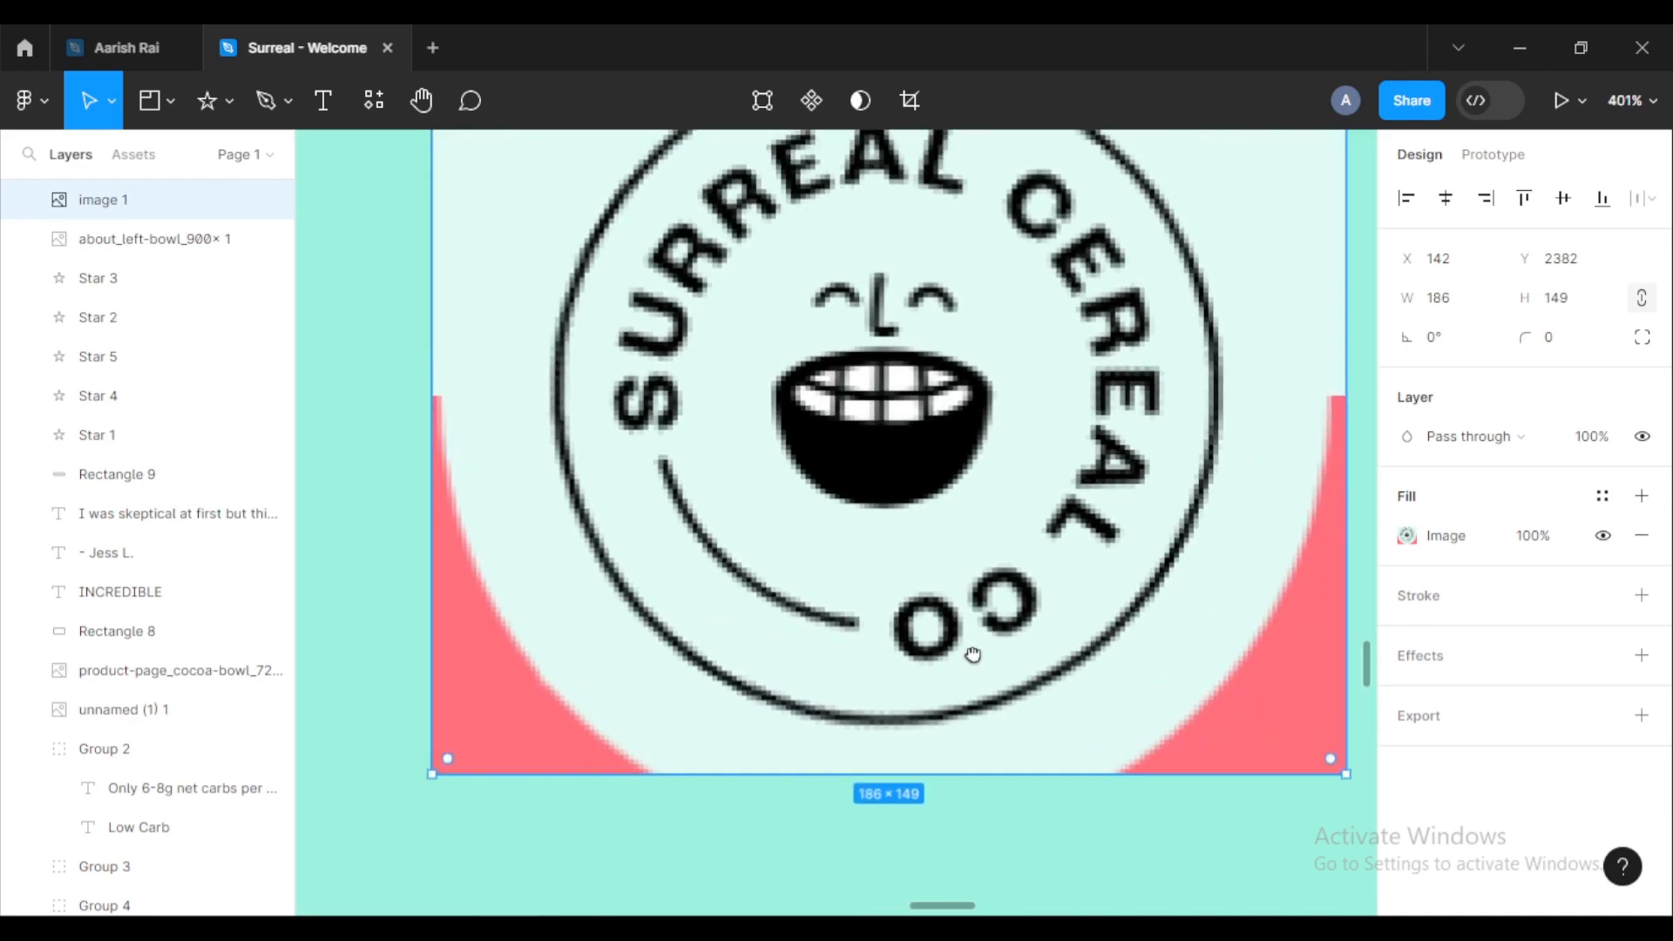
left_click(886, 795)
left_click(882, 767)
left_click_drag(882, 773, 907, 724)
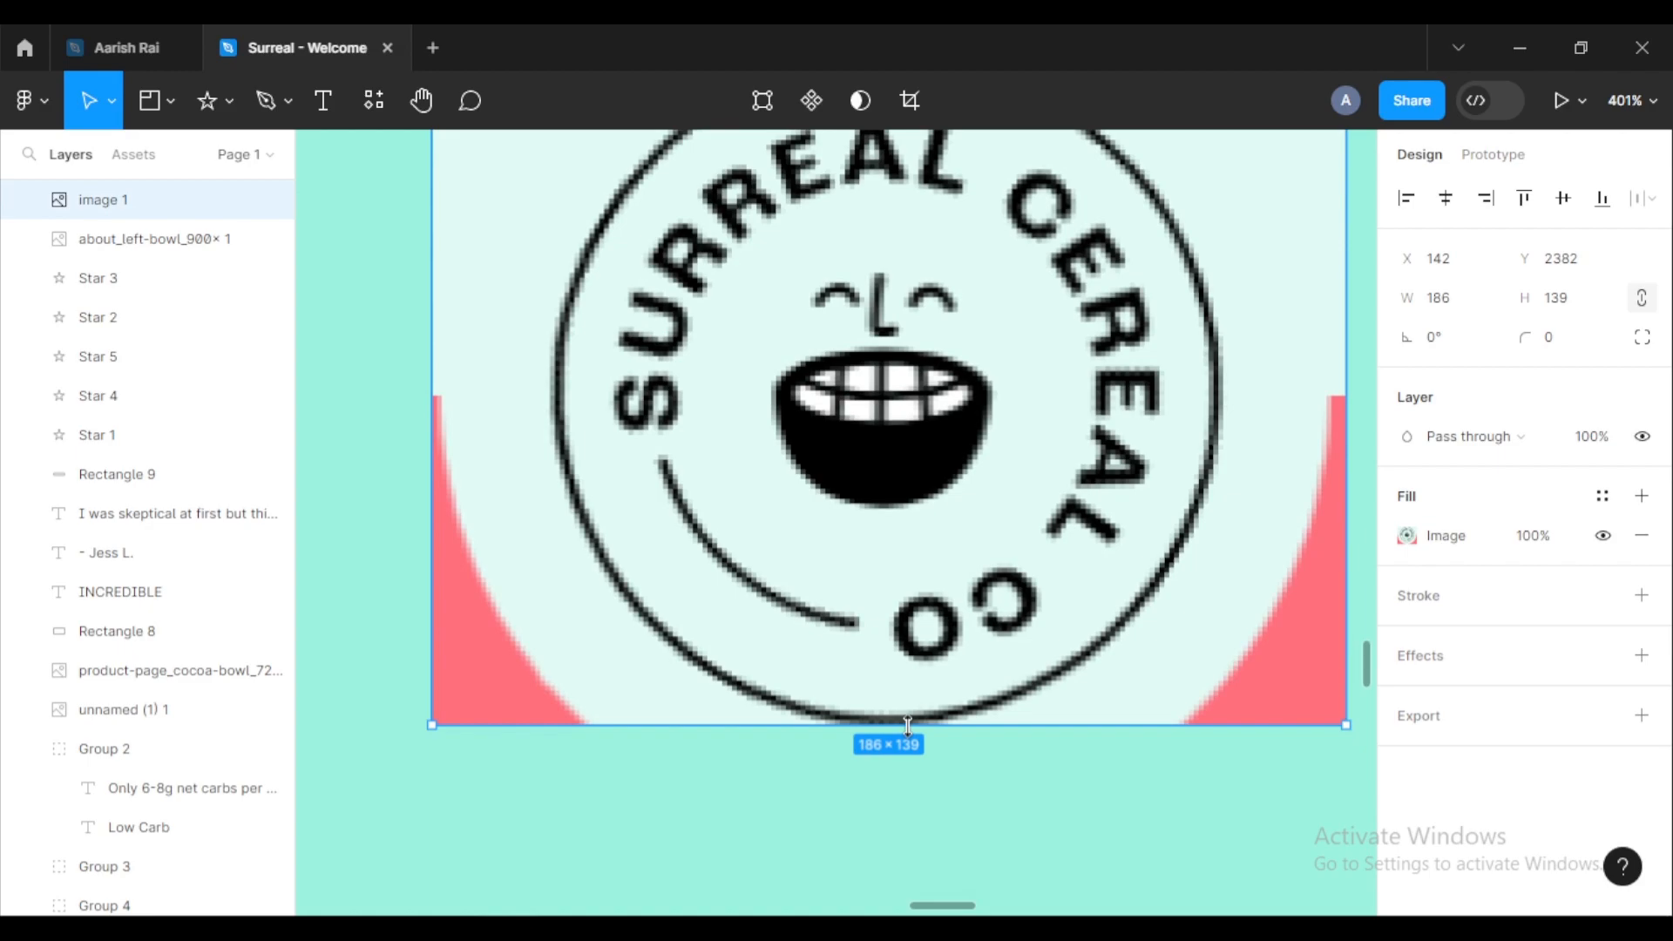
left_click_drag(934, 305, 912, 498)
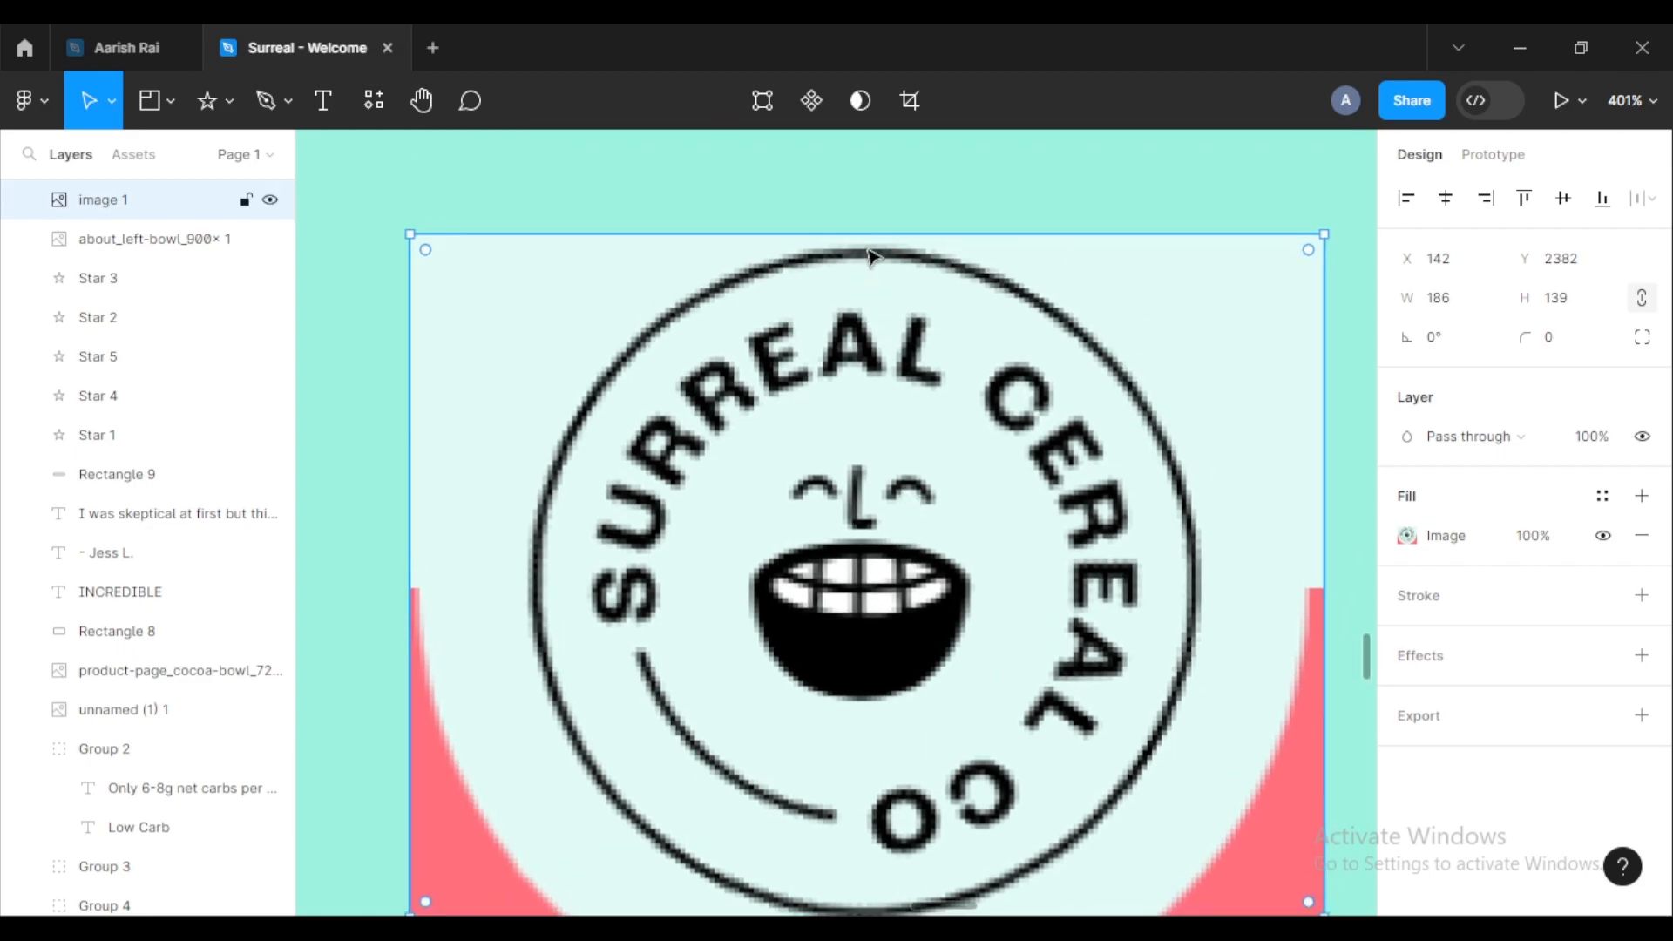
left_click_drag(869, 235, 874, 248)
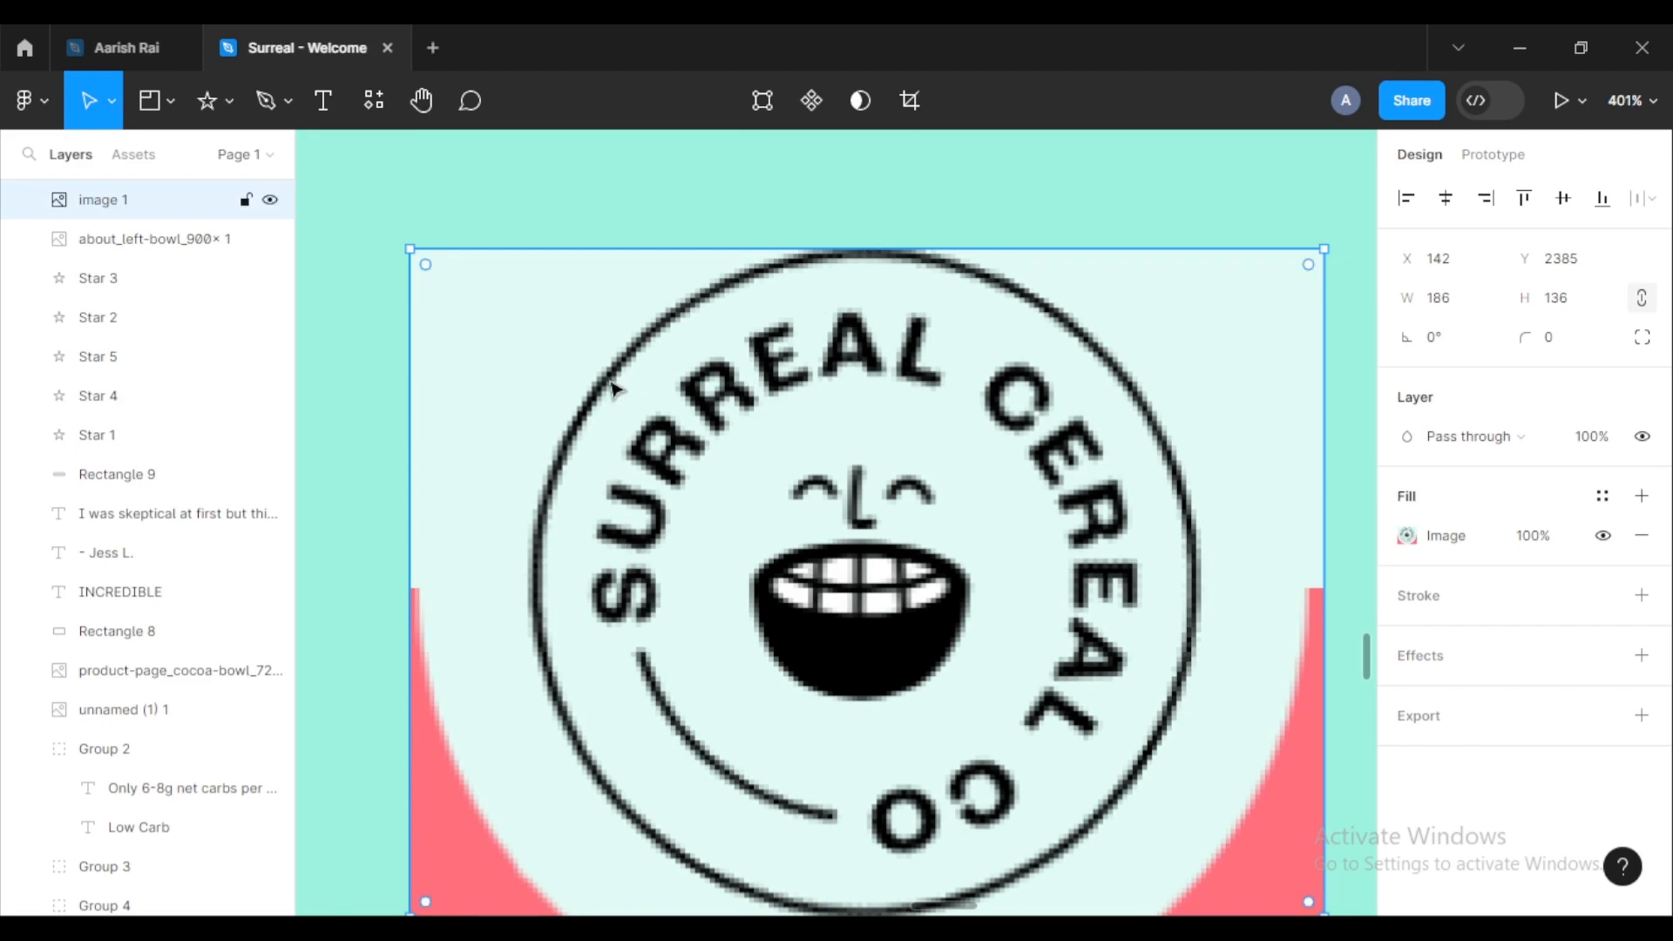
left_click_drag(401, 553, 525, 546)
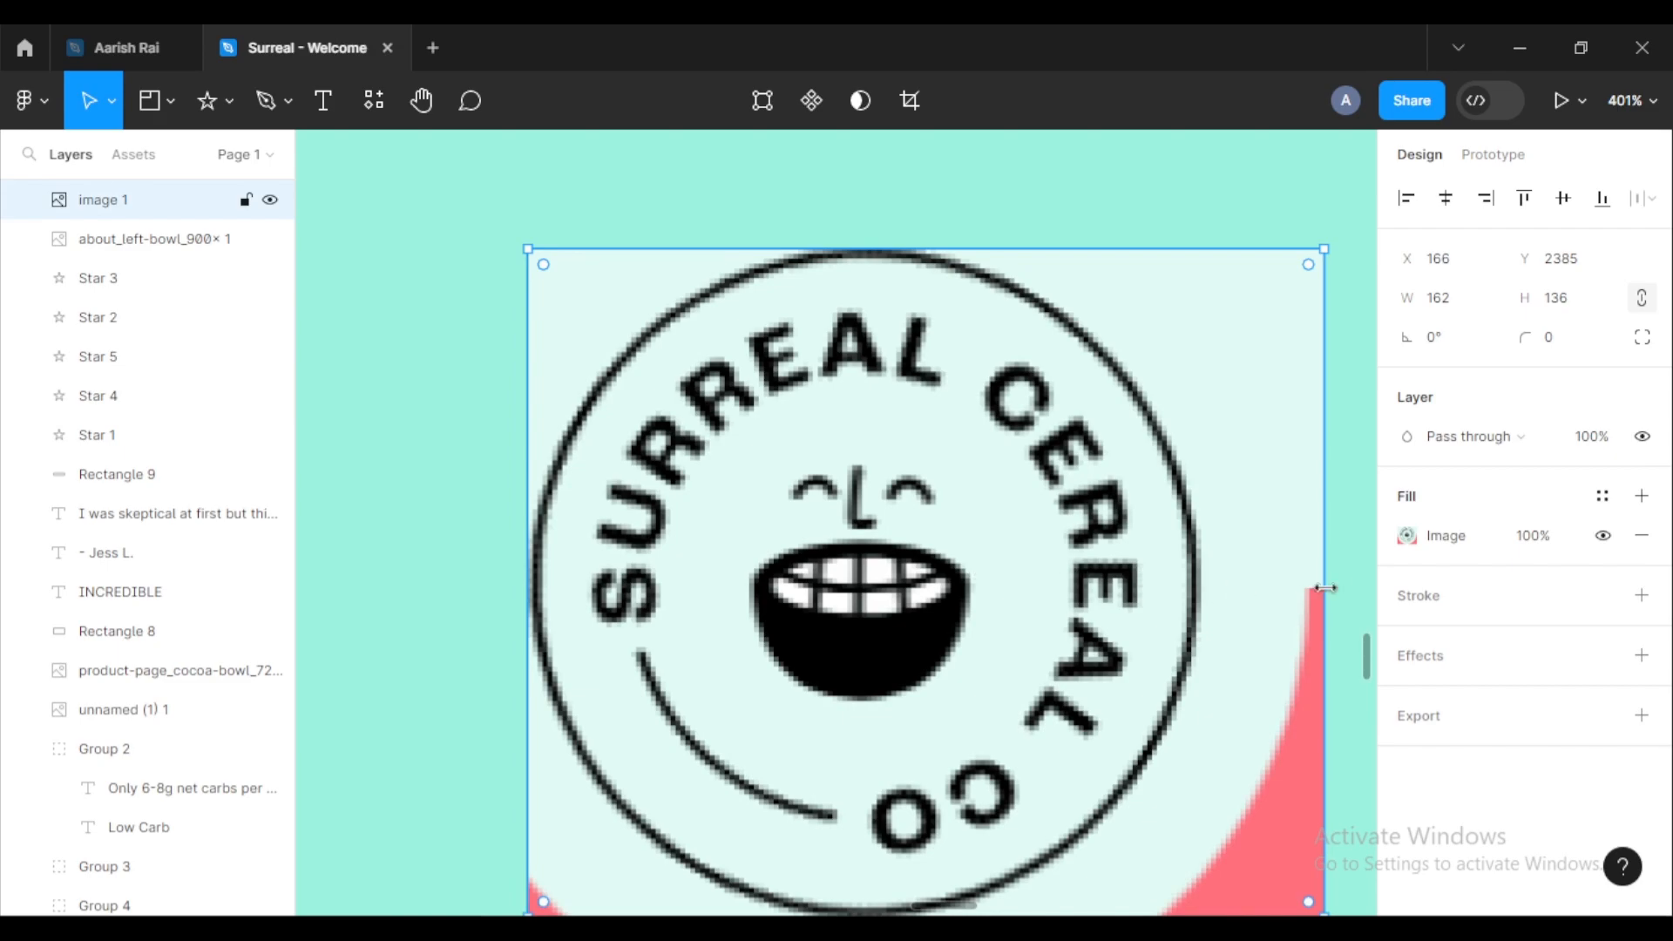
left_click_drag(1333, 585, 1203, 605)
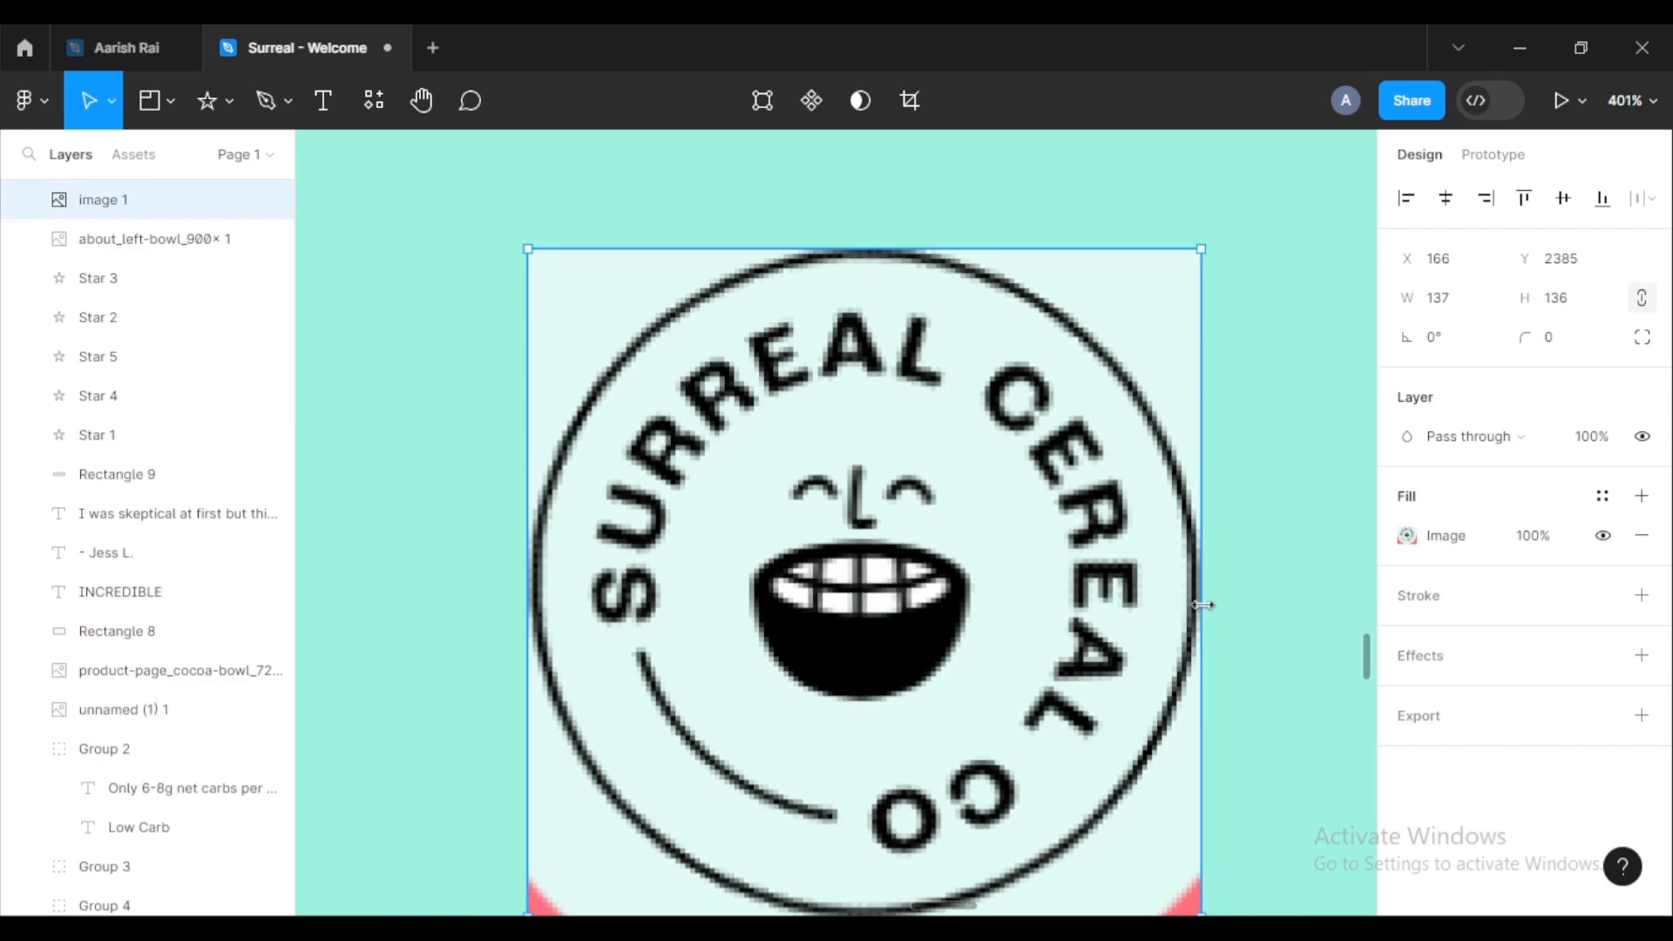
Step: Round the logo image's corners to a radius of 68 so that it forms a circle
scroll(1073, 454, "down", 2)
scroll(1073, 454, "up", 1)
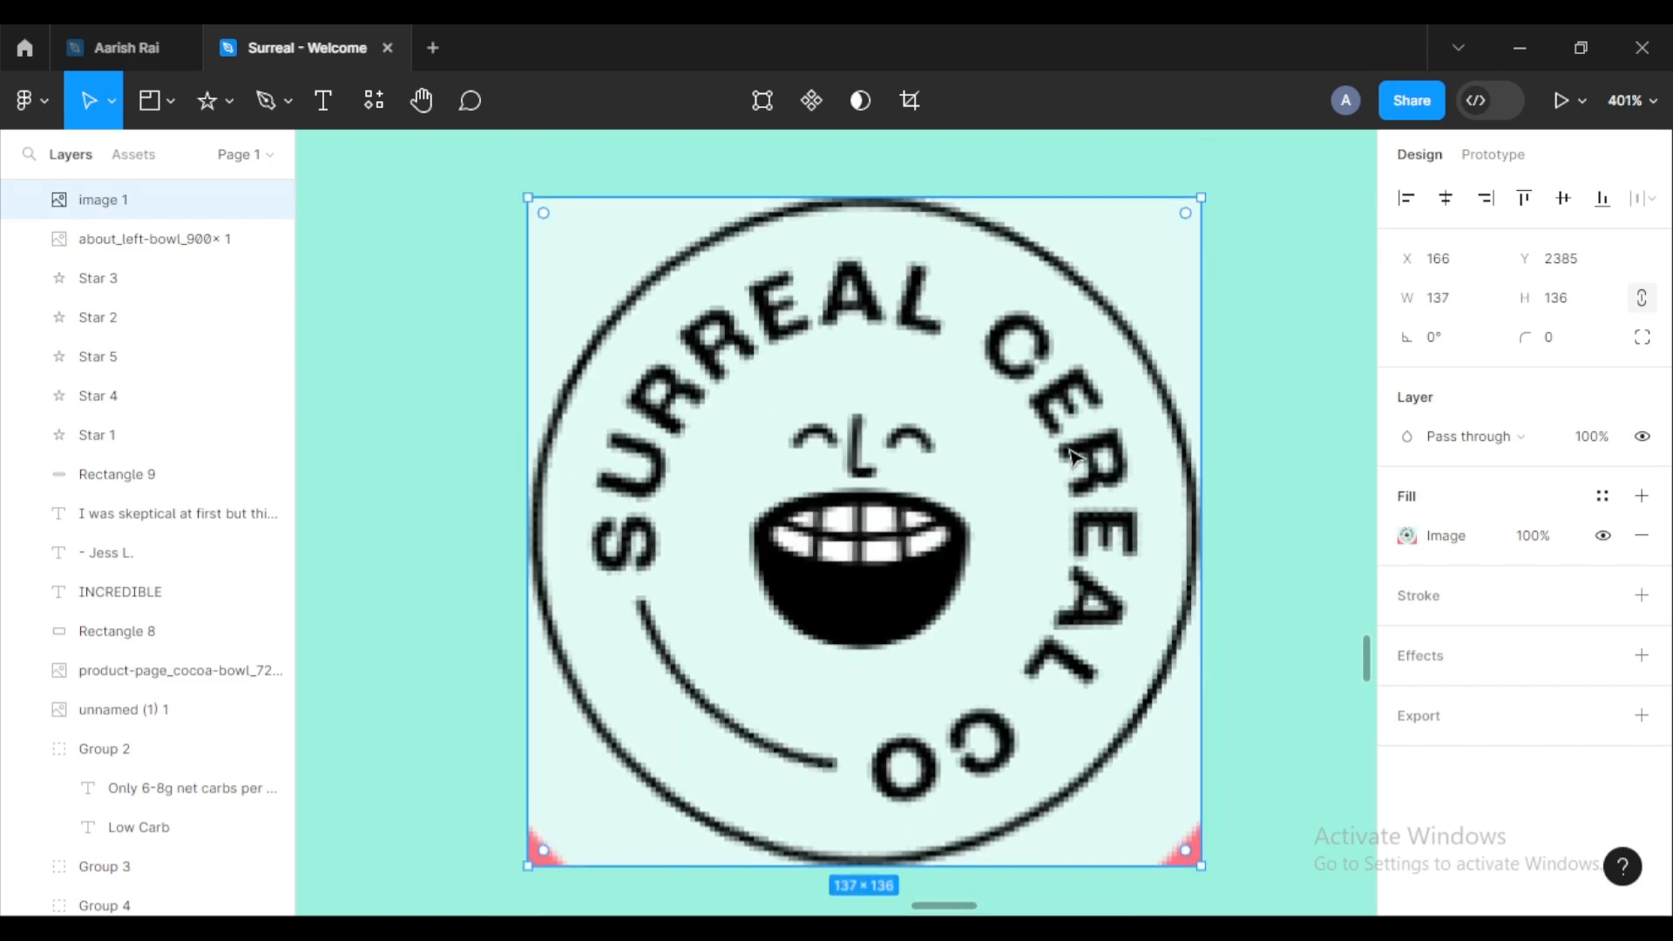
left_click_drag(1186, 225, 855, 621)
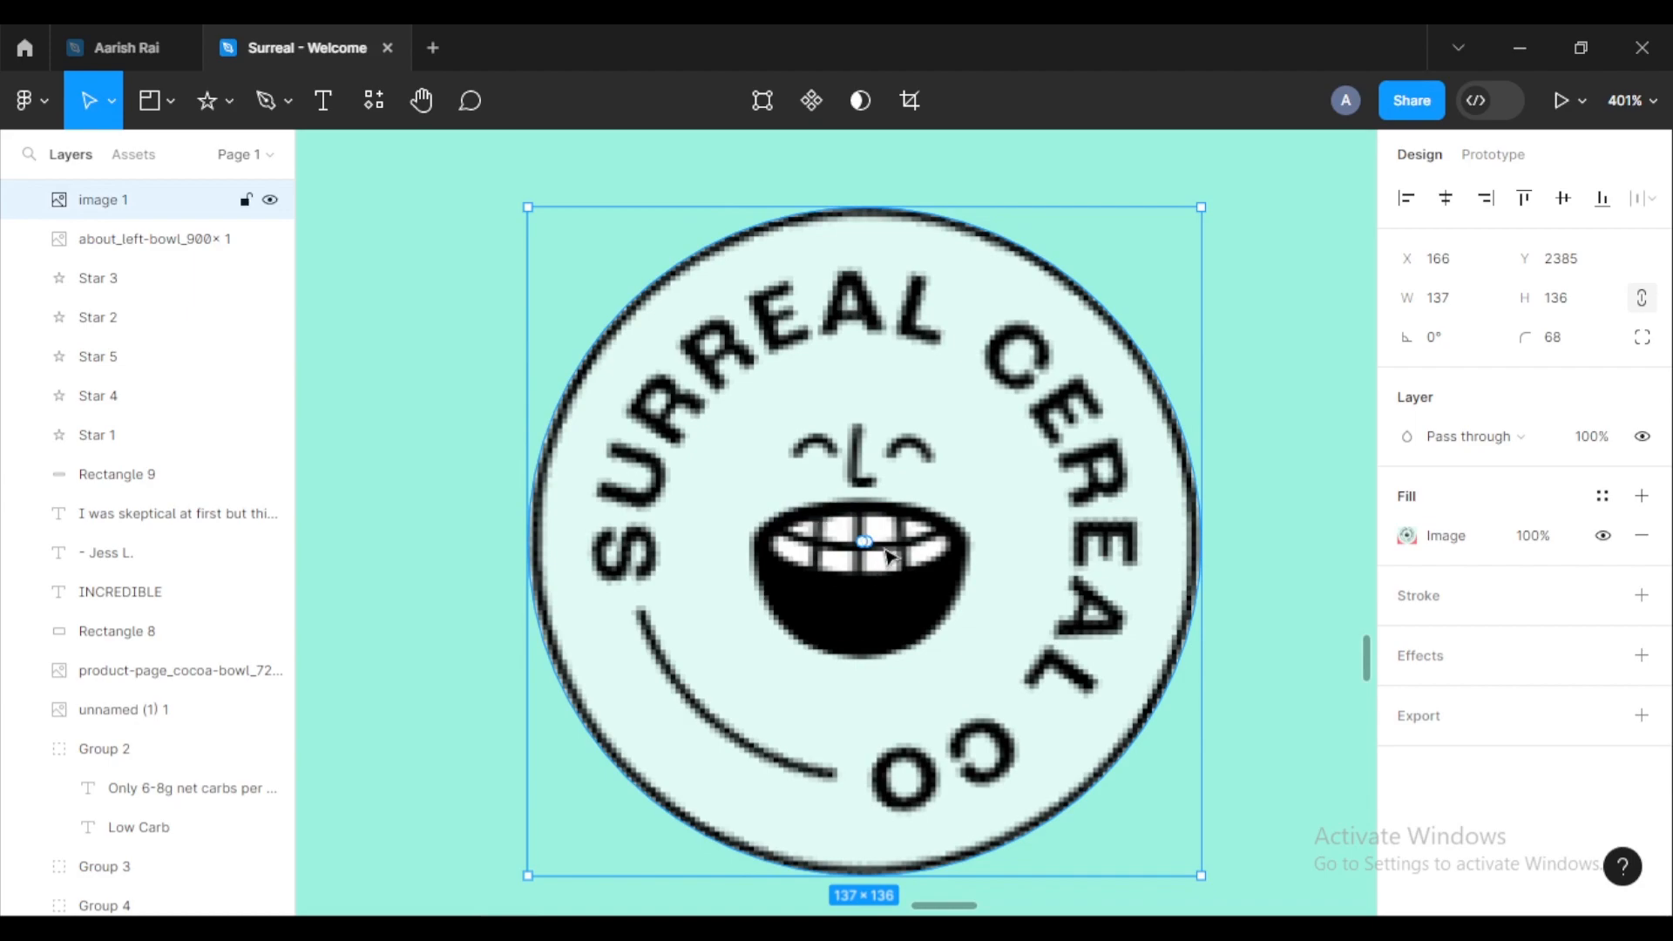
Step: Move the round logo under the EAT ME button and centre it horizontally in the footer
scroll(889, 555, "down", 6)
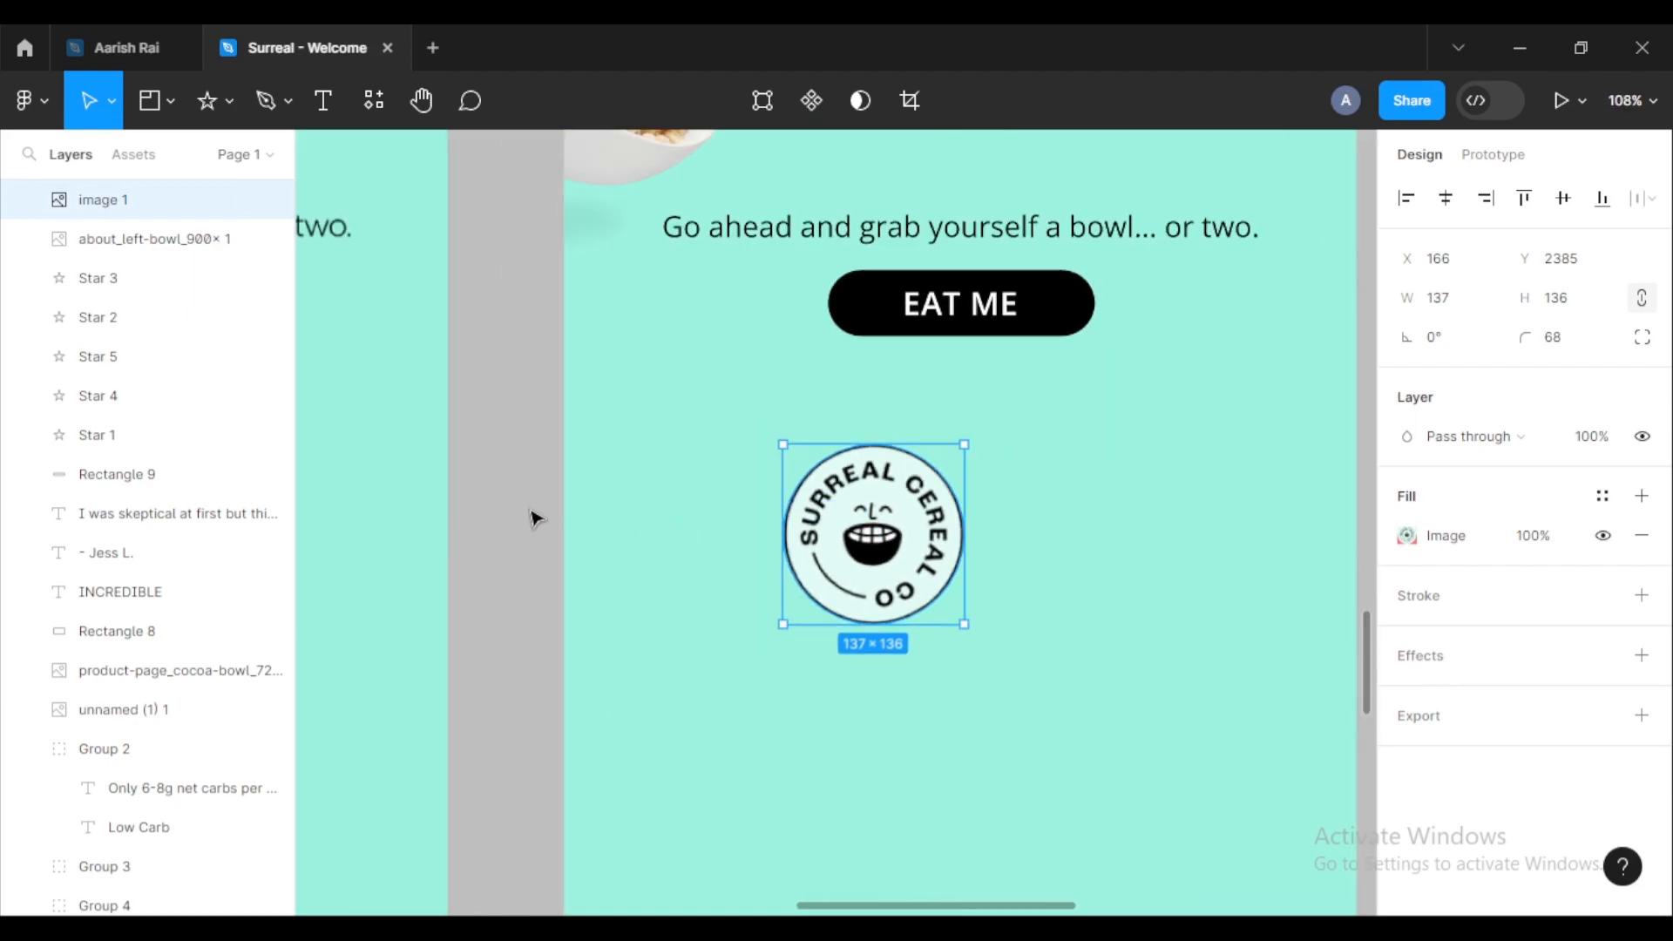
left_click(532, 518)
left_click_drag(847, 554, 946, 547)
scroll(946, 547, "down", 3)
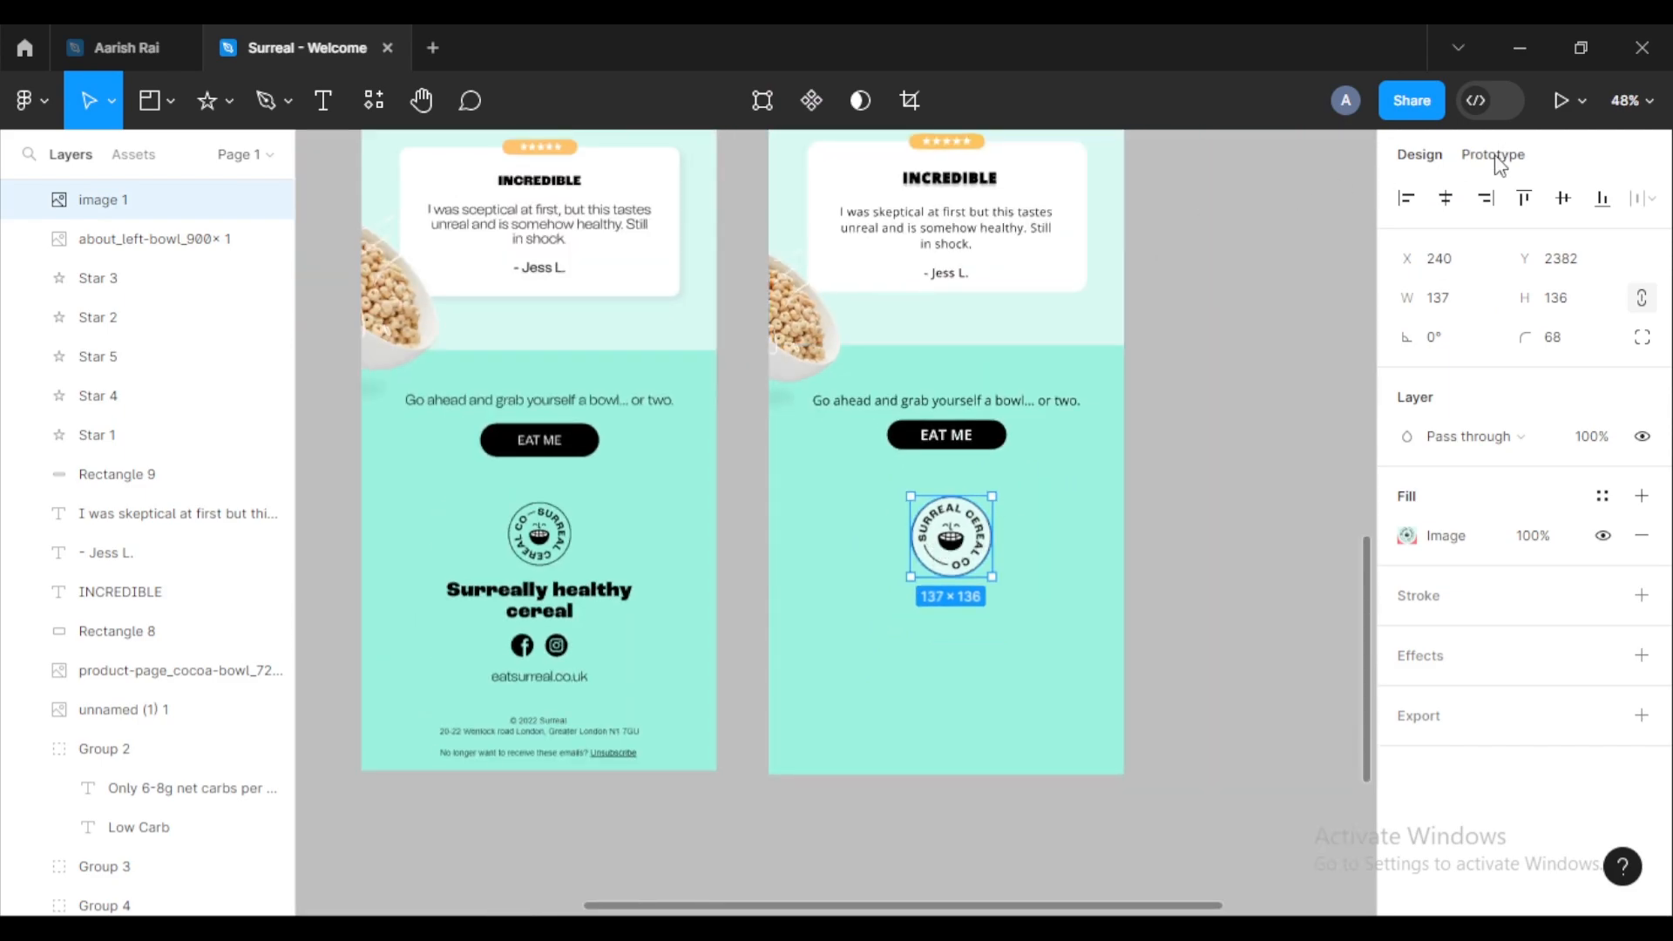
left_click(1448, 206)
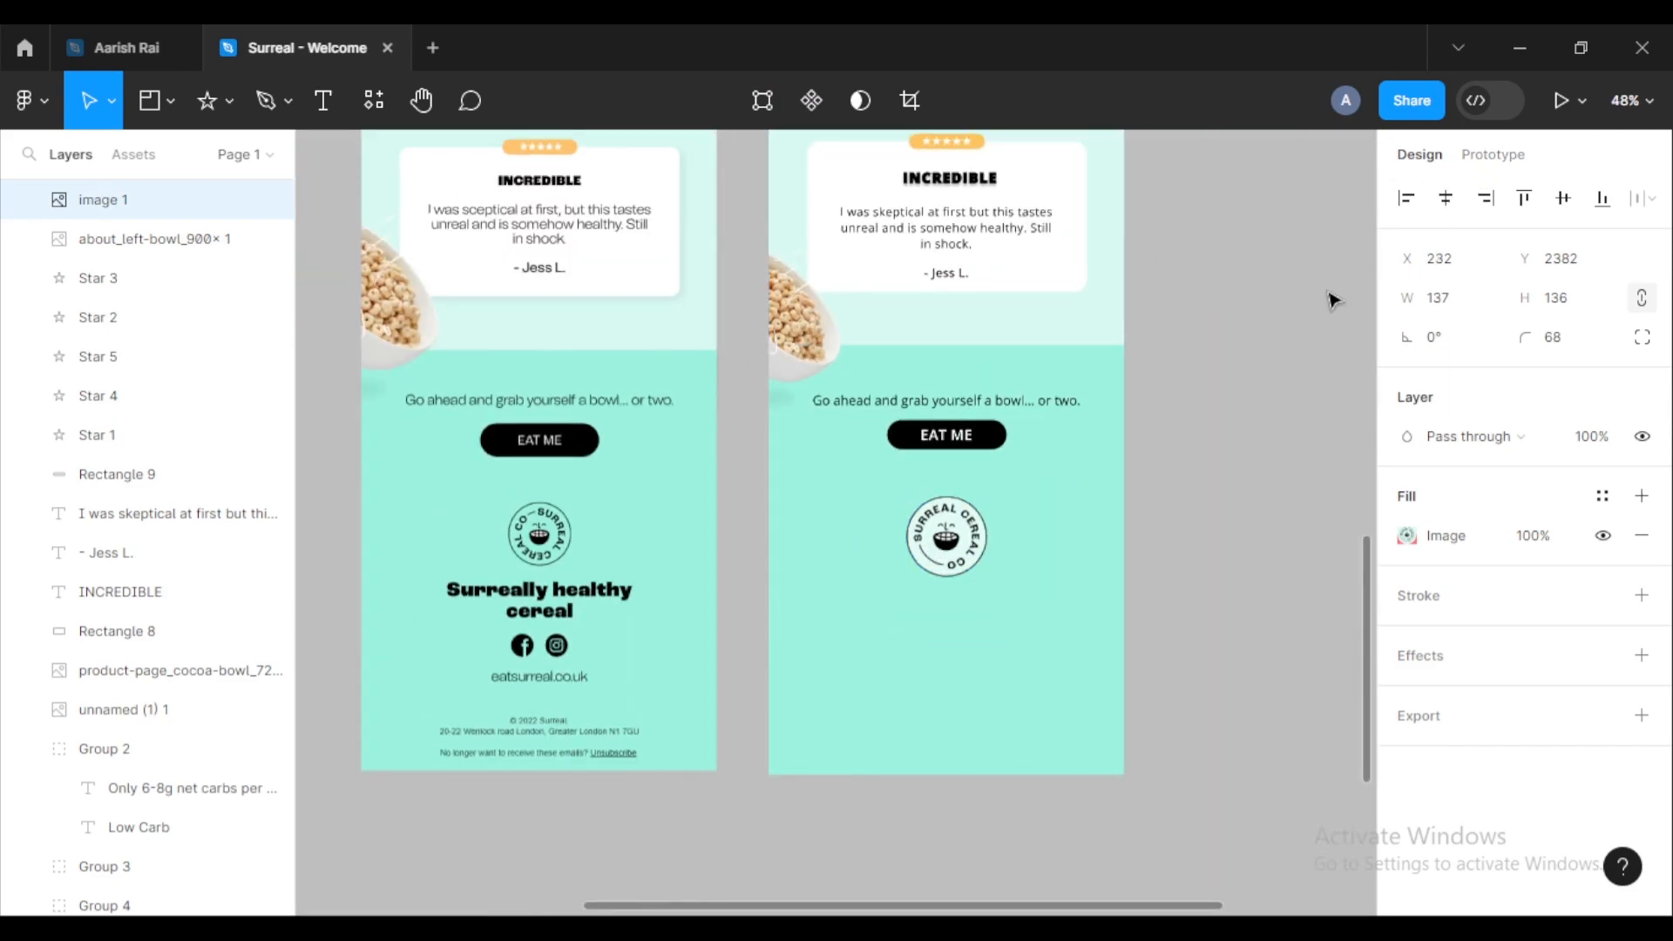
left_click(1220, 547)
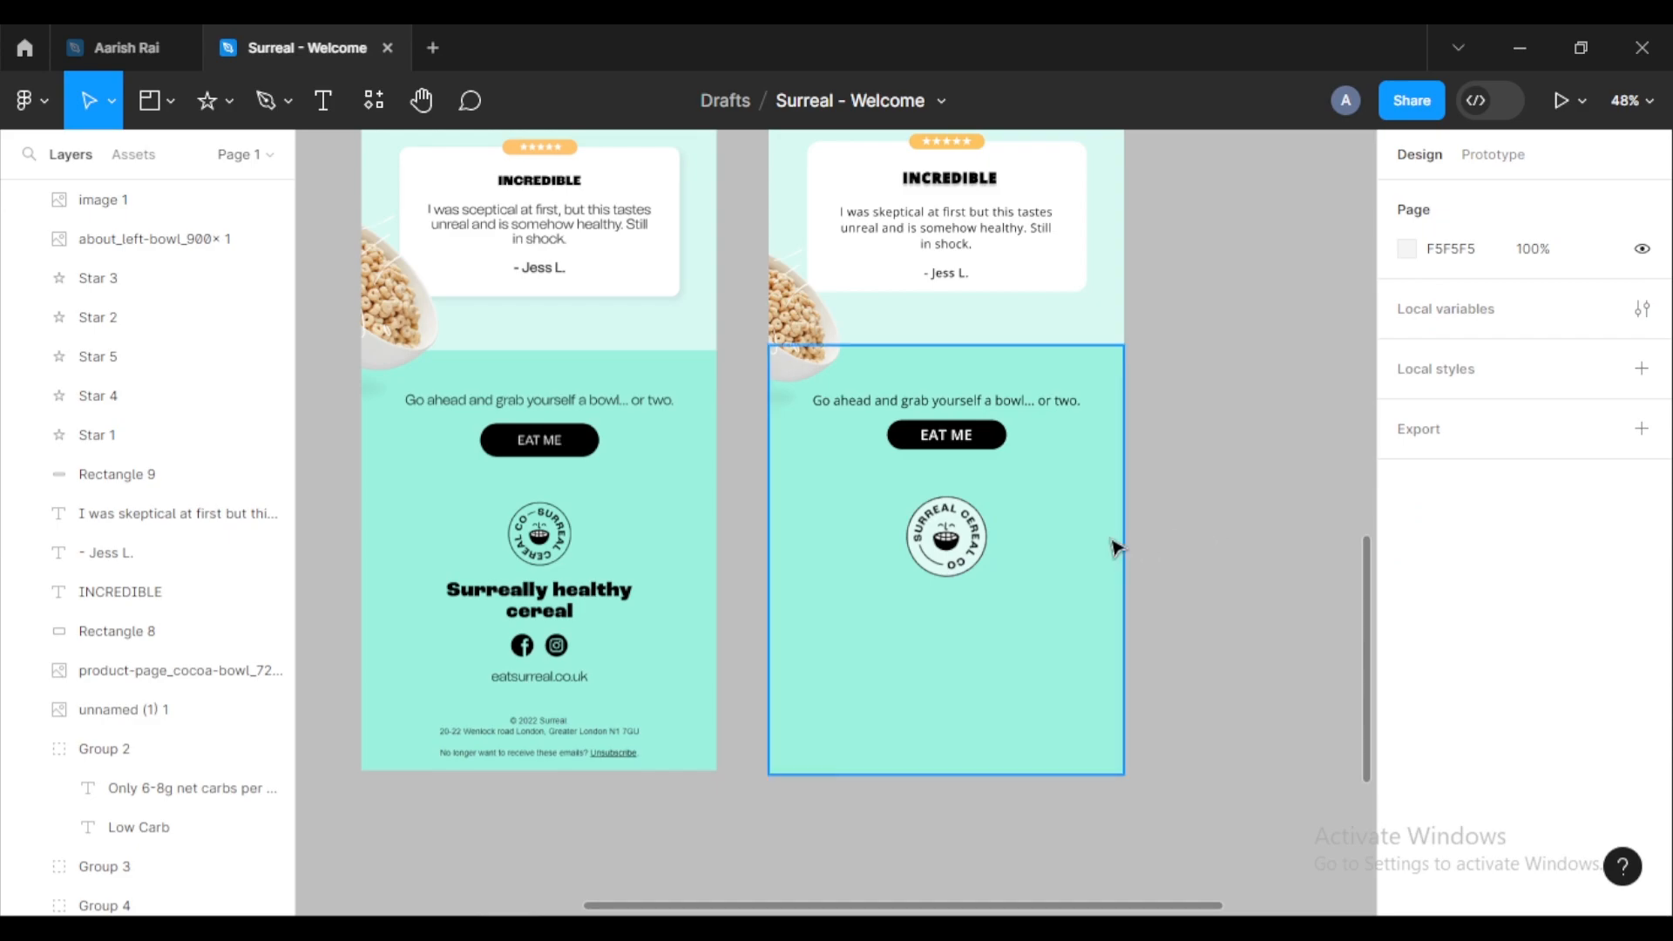
Step: Scale the round logo down to 112 × 111 to match the reference footer's logo
scroll(1307, 534, "down", 1)
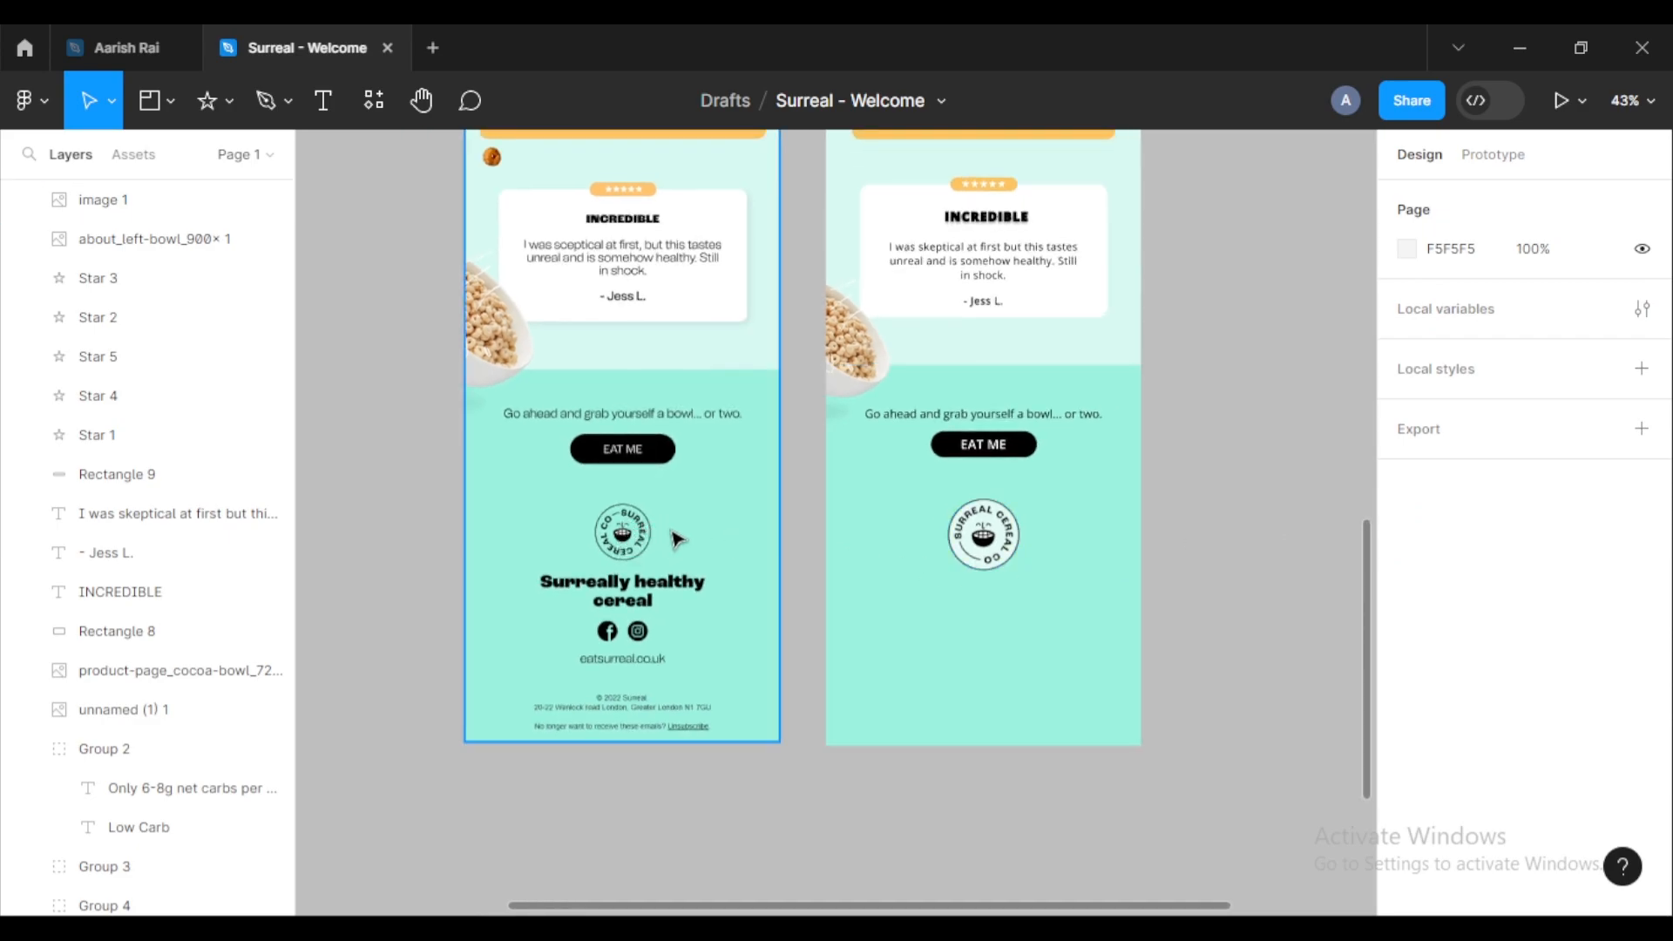
left_click(990, 547)
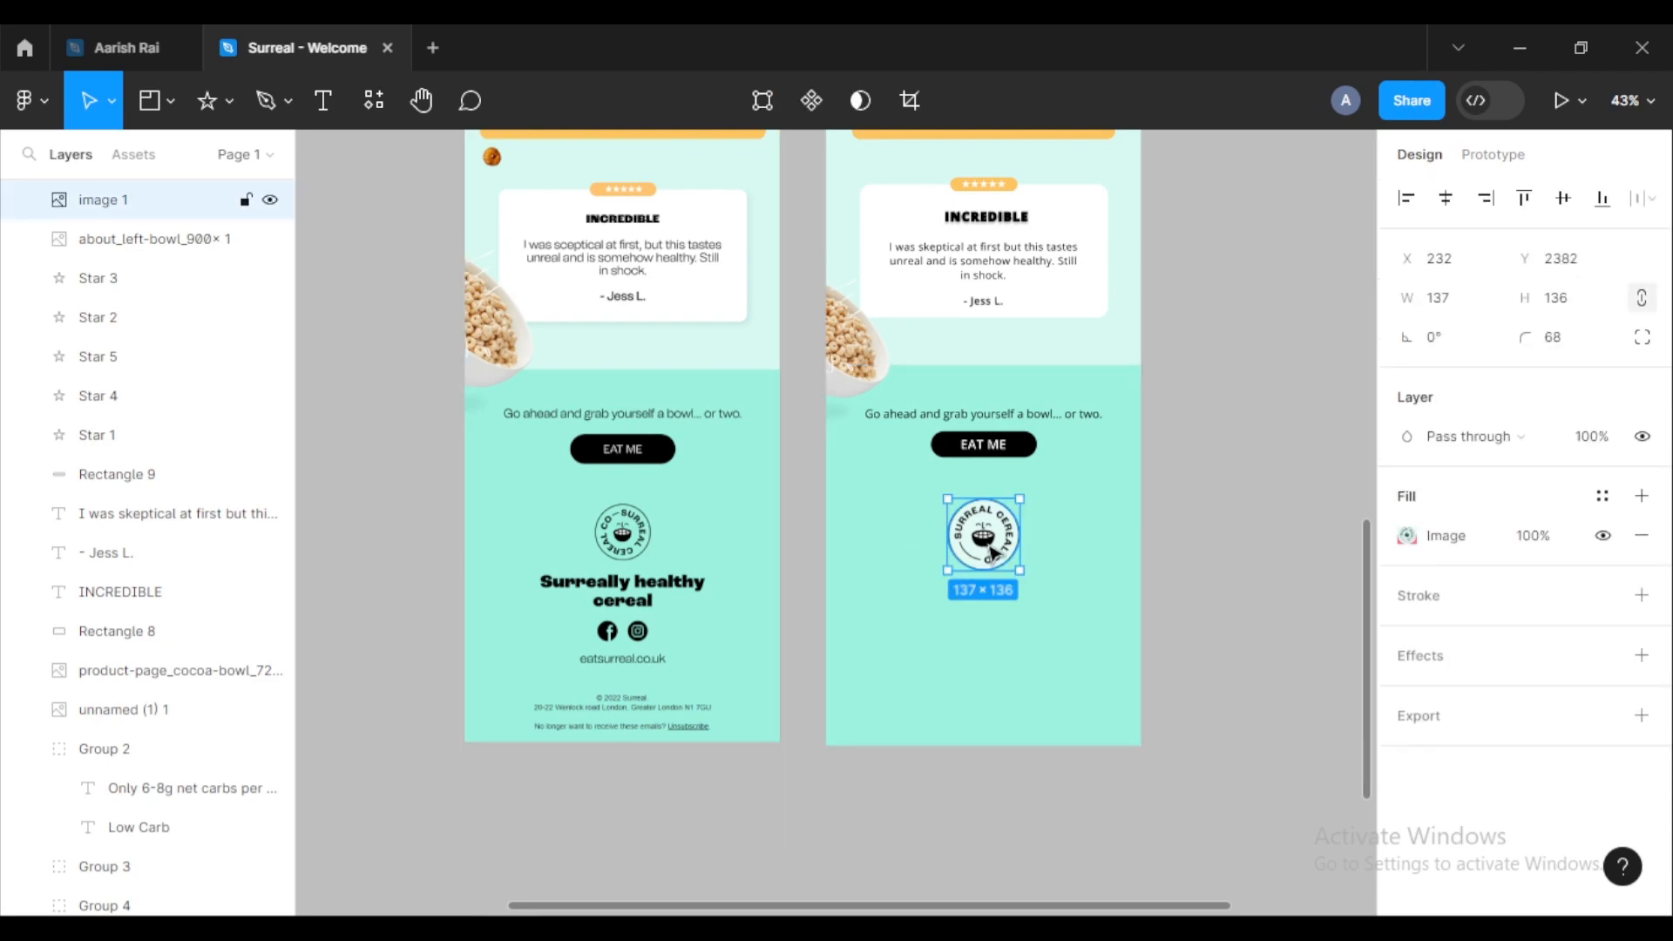
left_click_drag(1018, 504, 994, 546)
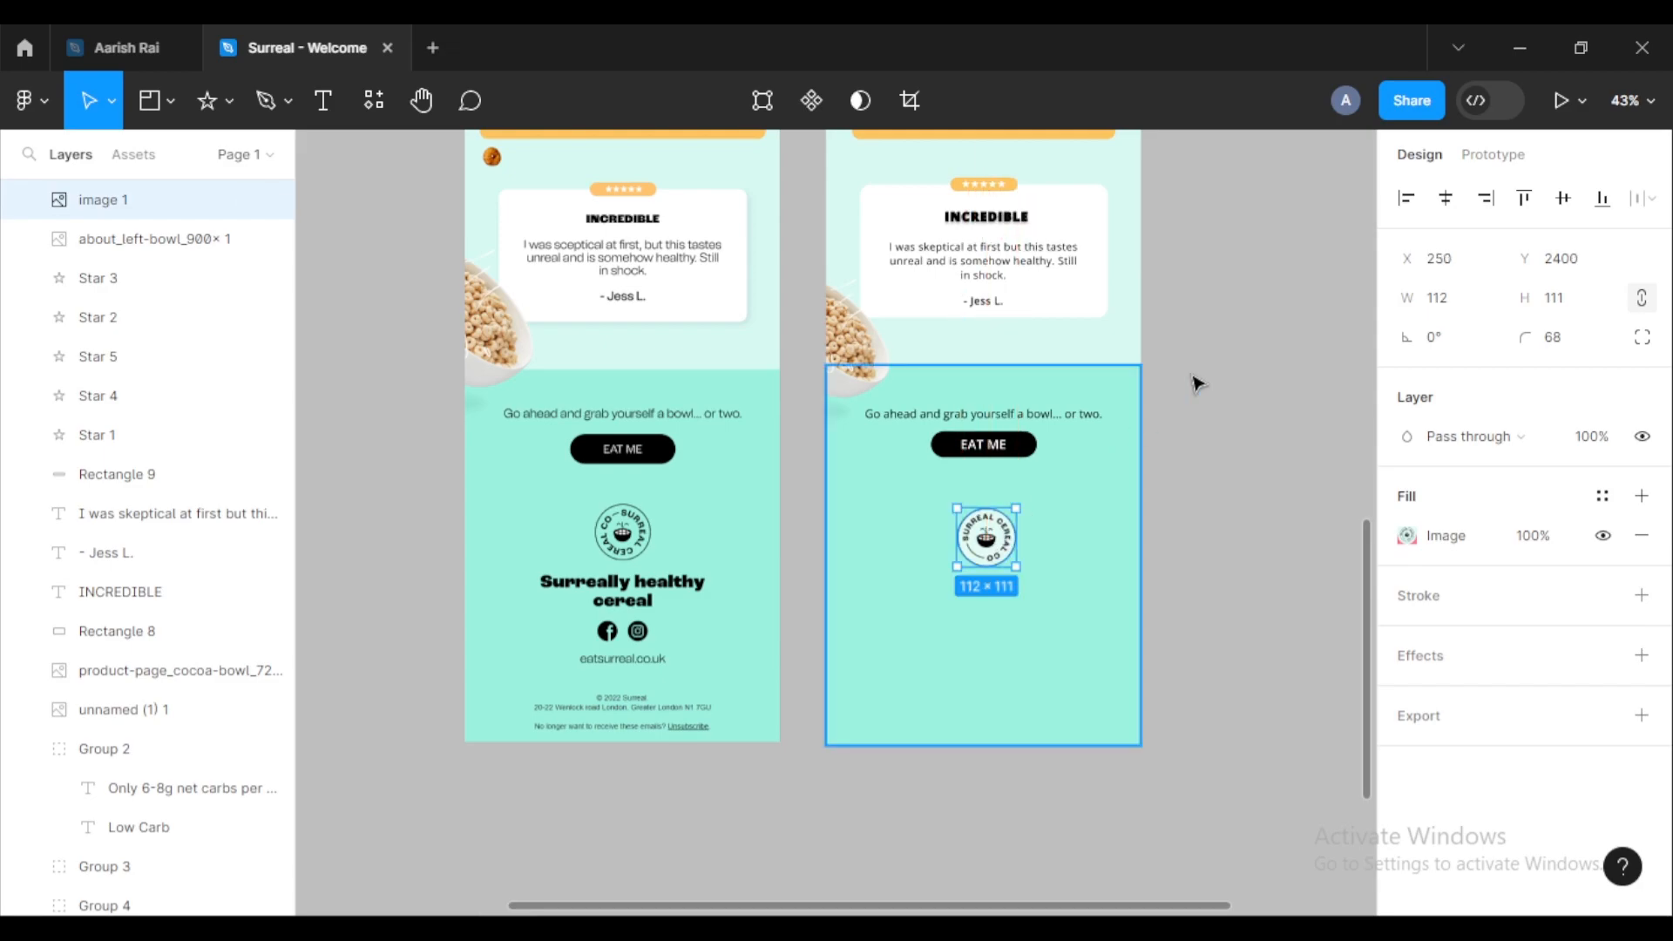
Step: Nudge the round logo in the footer slightly up and left to X 244, Y 2395
left_click(1241, 450)
left_click_drag(988, 541, 988, 536)
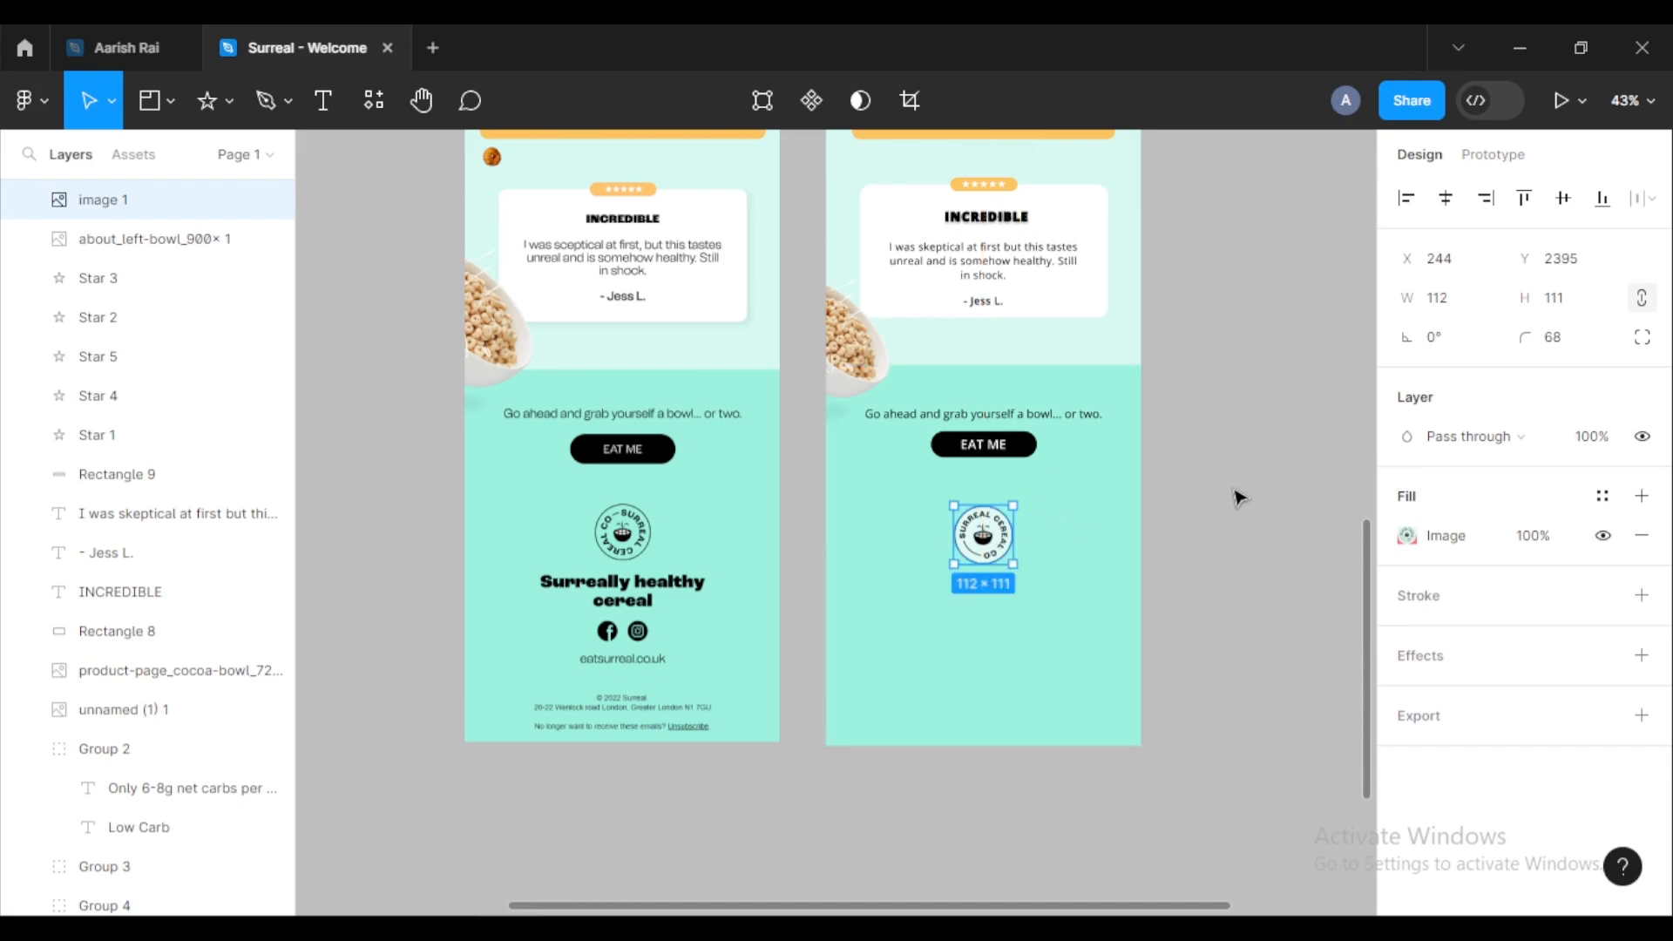
left_click(1234, 498)
left_click(881, 541)
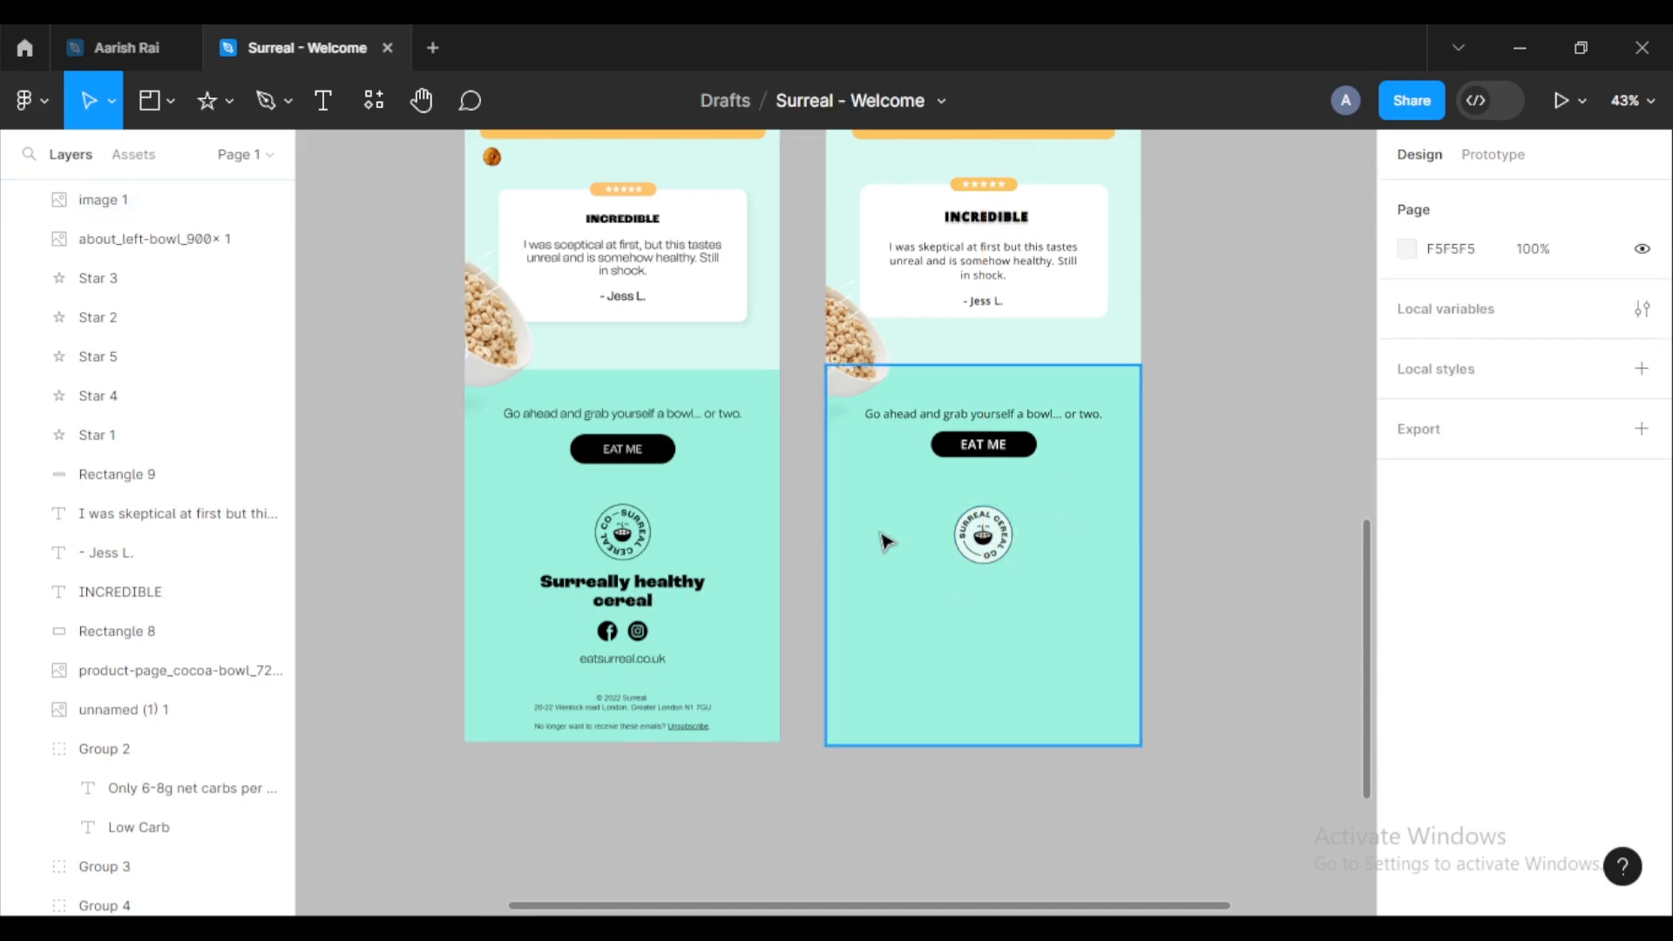
Step: Duplicate the orange card's "Surreally Healthy cereal" heading and place the copy under the footer logo at X 137, Y 2525
scroll(904, 541, "up", 10)
scroll(956, 397, "up", 3)
scroll(959, 441, "down", 5)
scroll(961, 645, "down", 4)
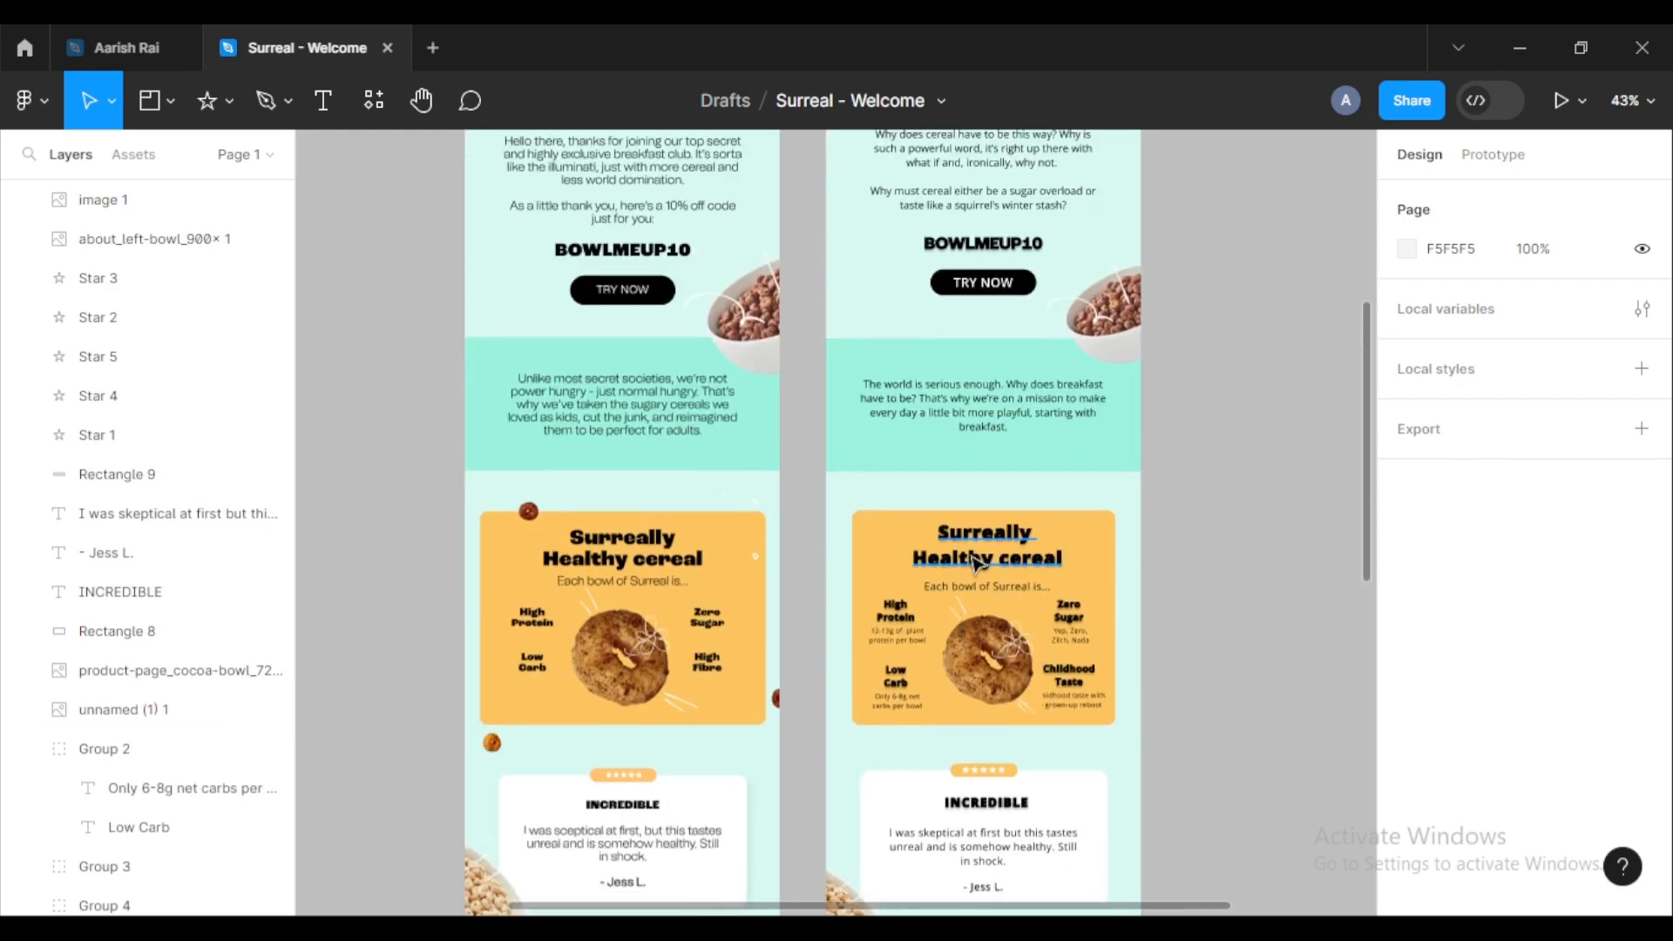
left_click(982, 559)
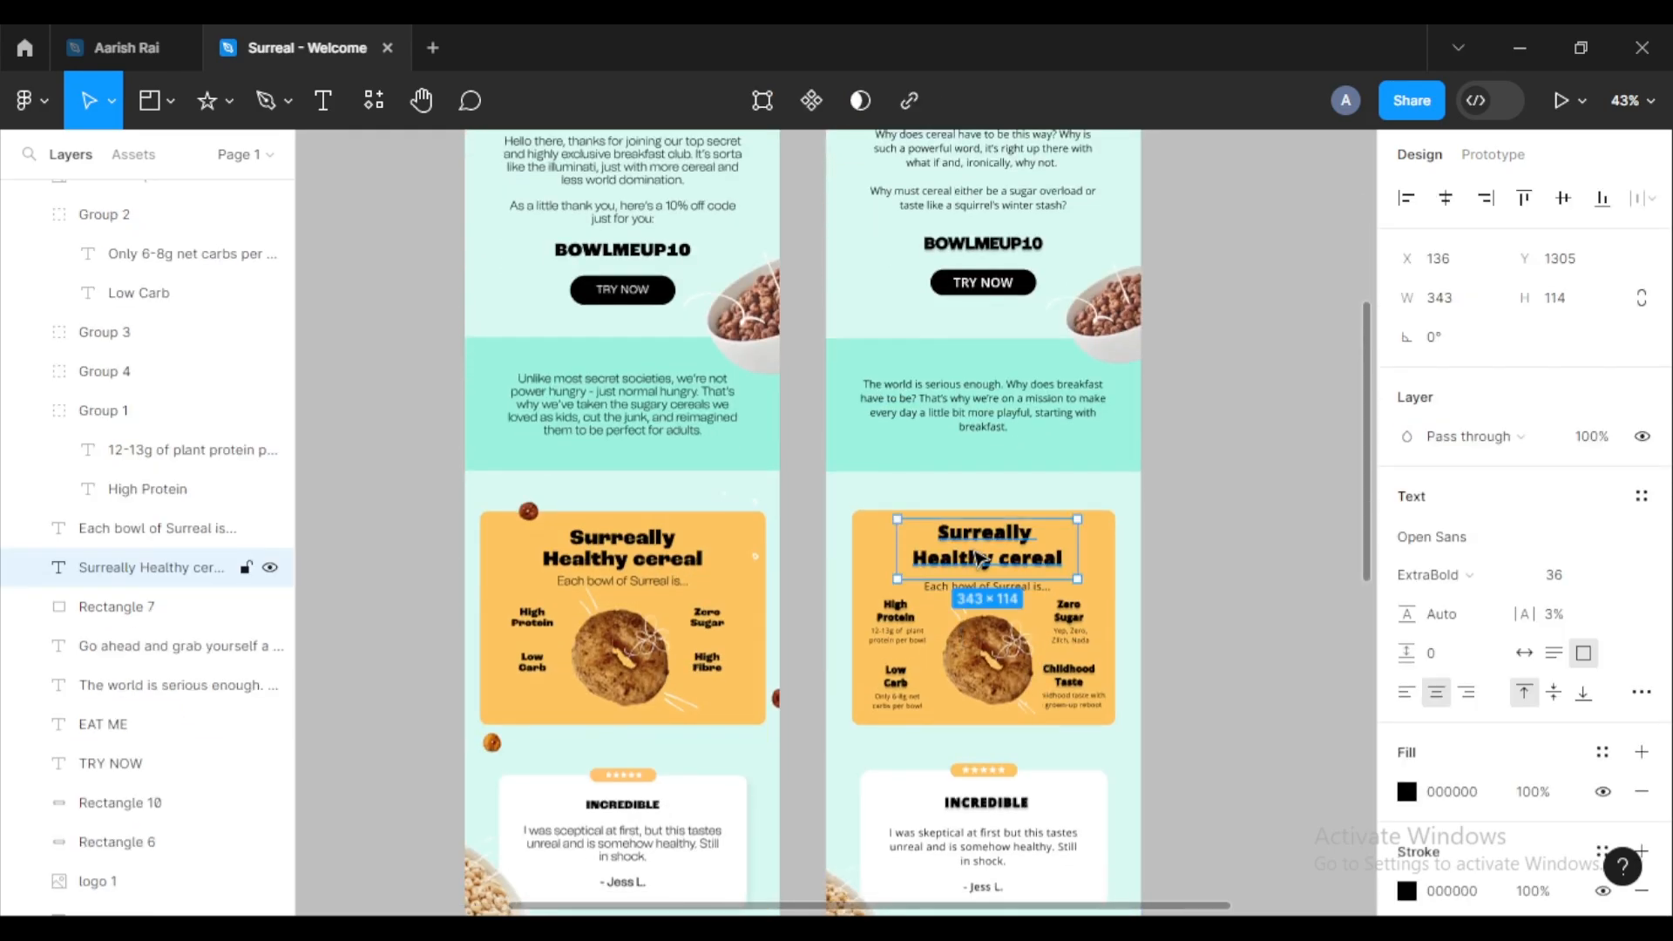
mouse_move(976, 550)
left_mouse_down()
mouse_move(951, 911)
mouse_move(1003, 571)
mouse_move(983, 561)
left_mouse_up()
Step: Set the font size of the footer heading's text to 32, trying 24 along the way
double_click(983, 562)
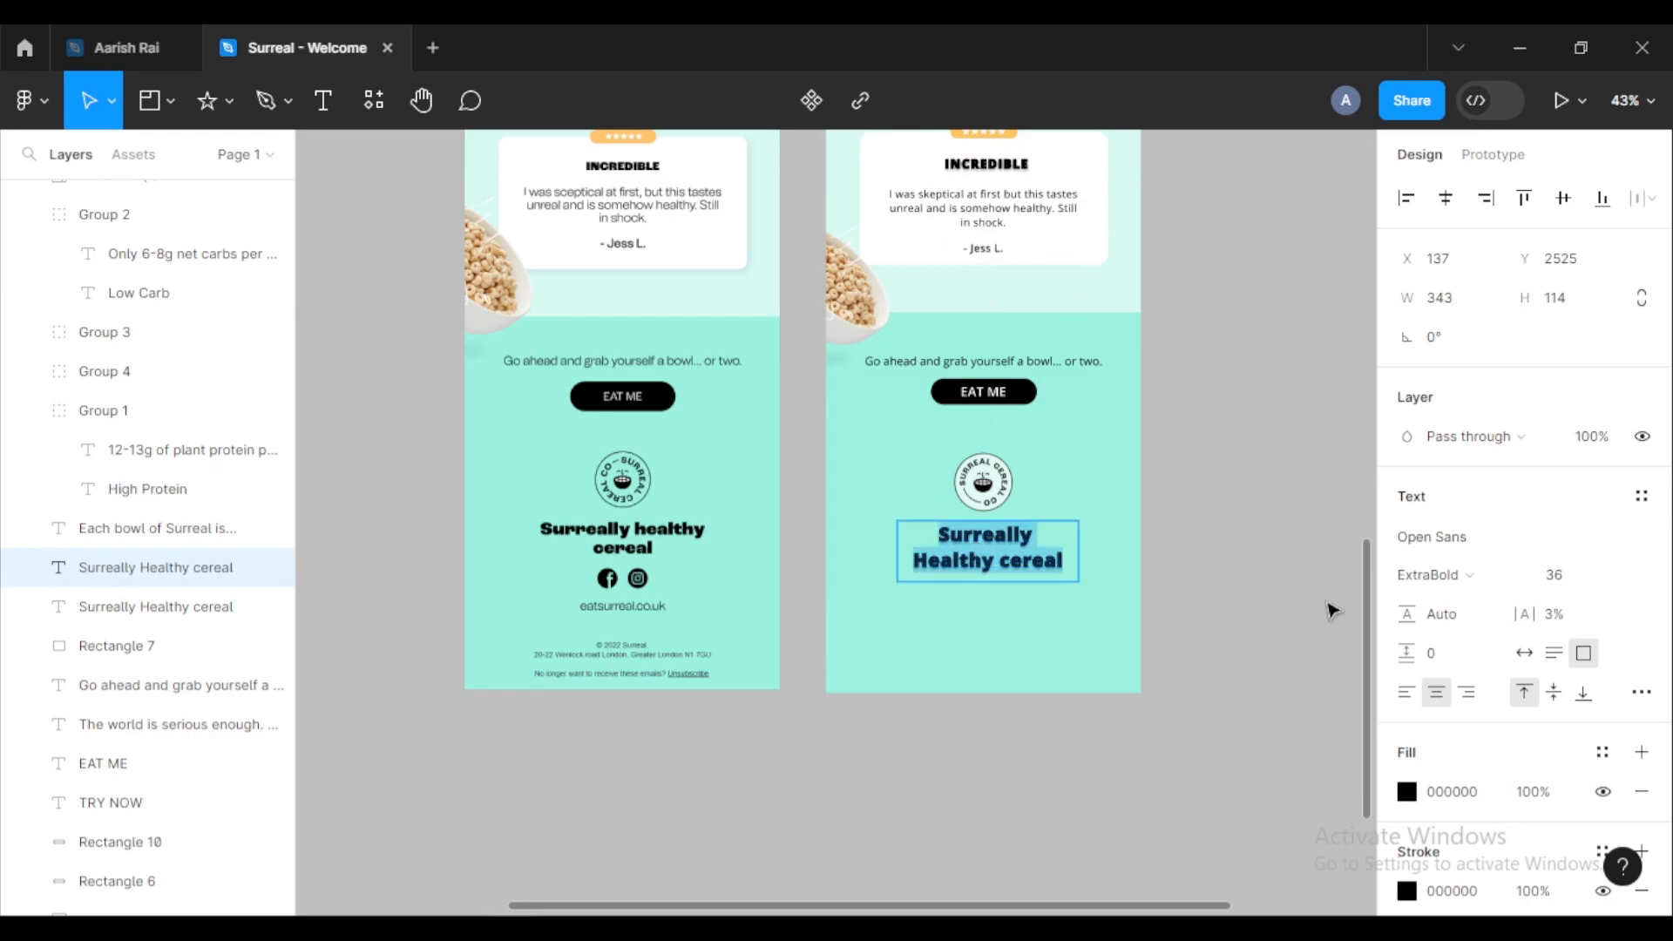
left_click(1620, 576)
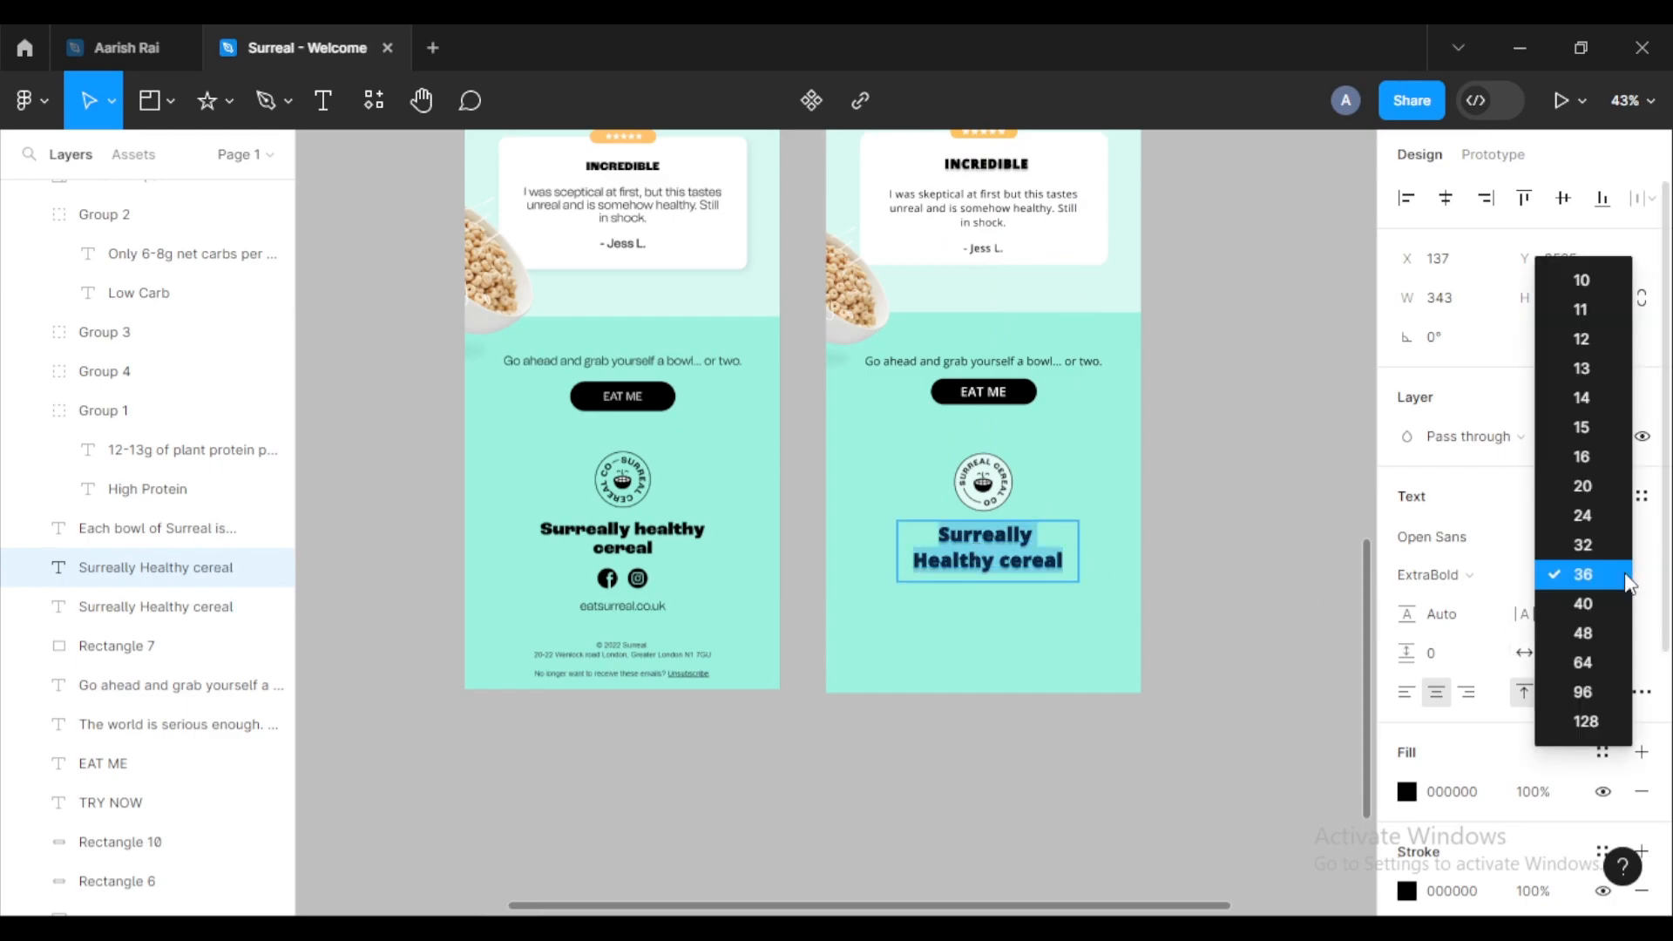
left_click(1575, 545)
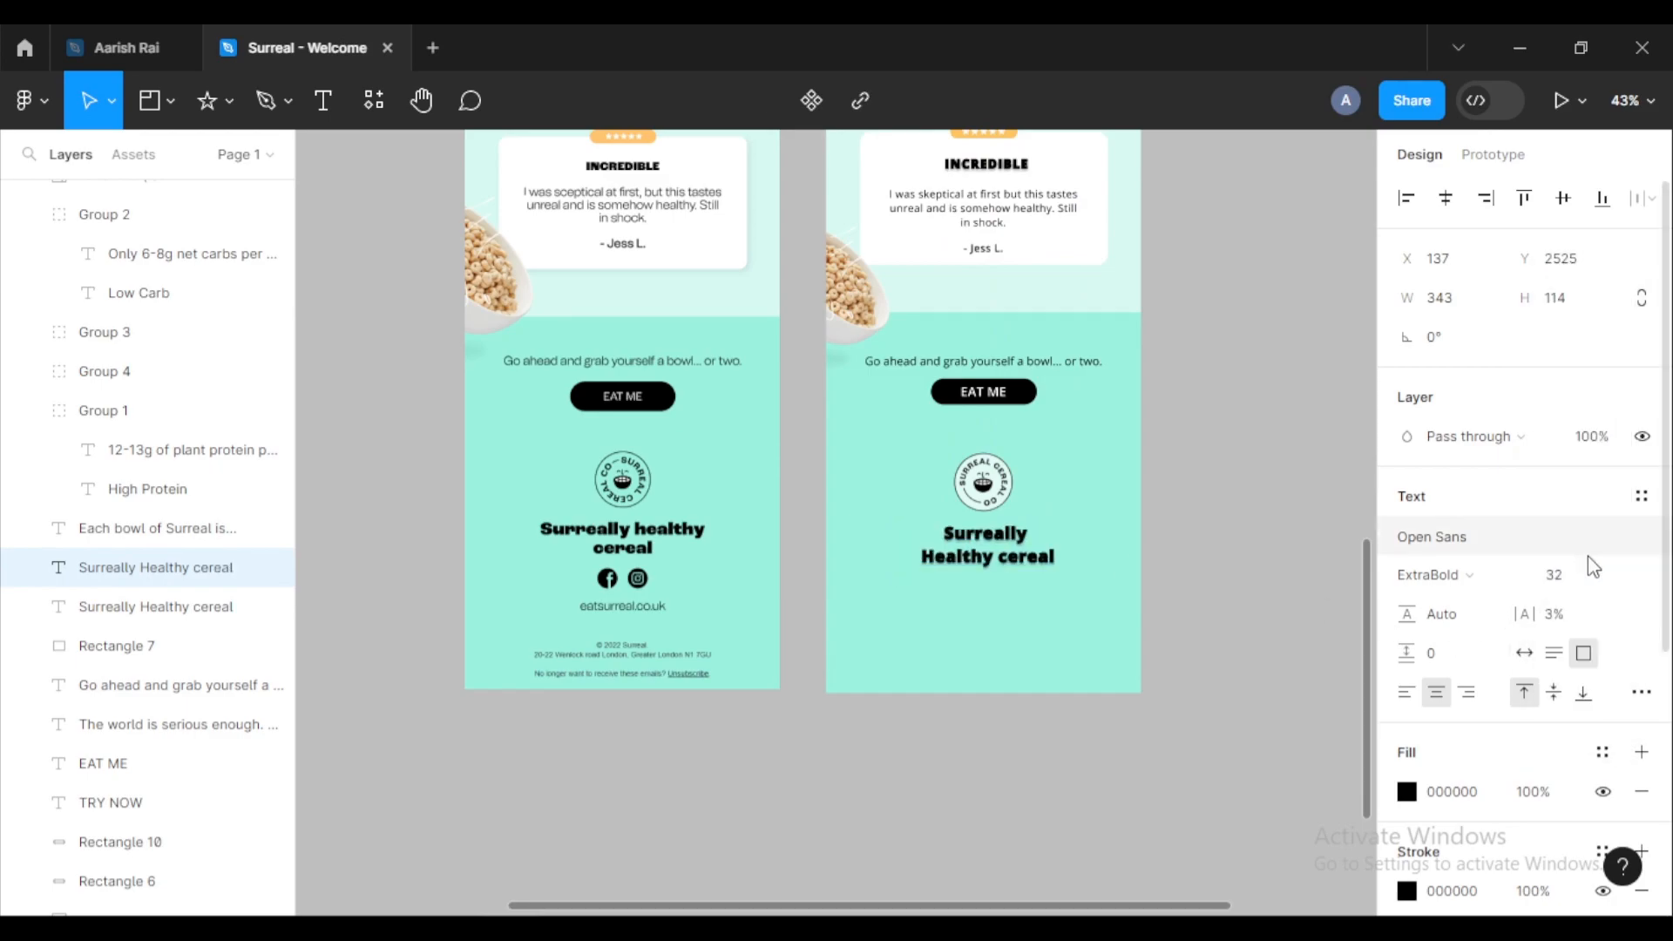
left_click(1622, 579)
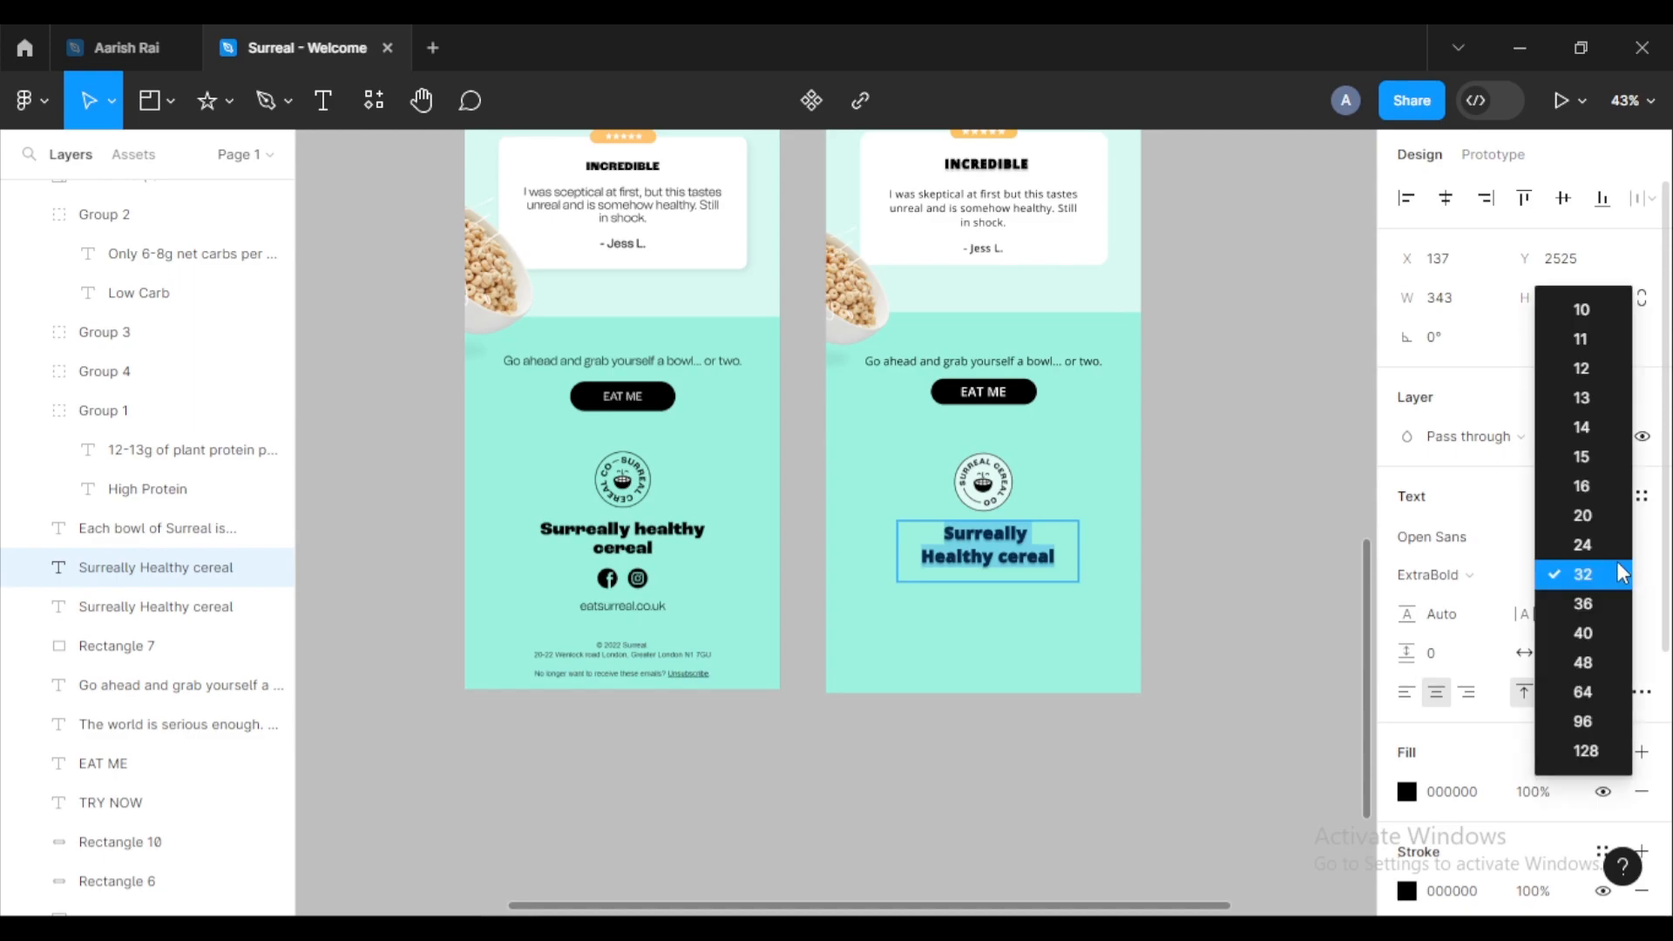
left_click(1606, 542)
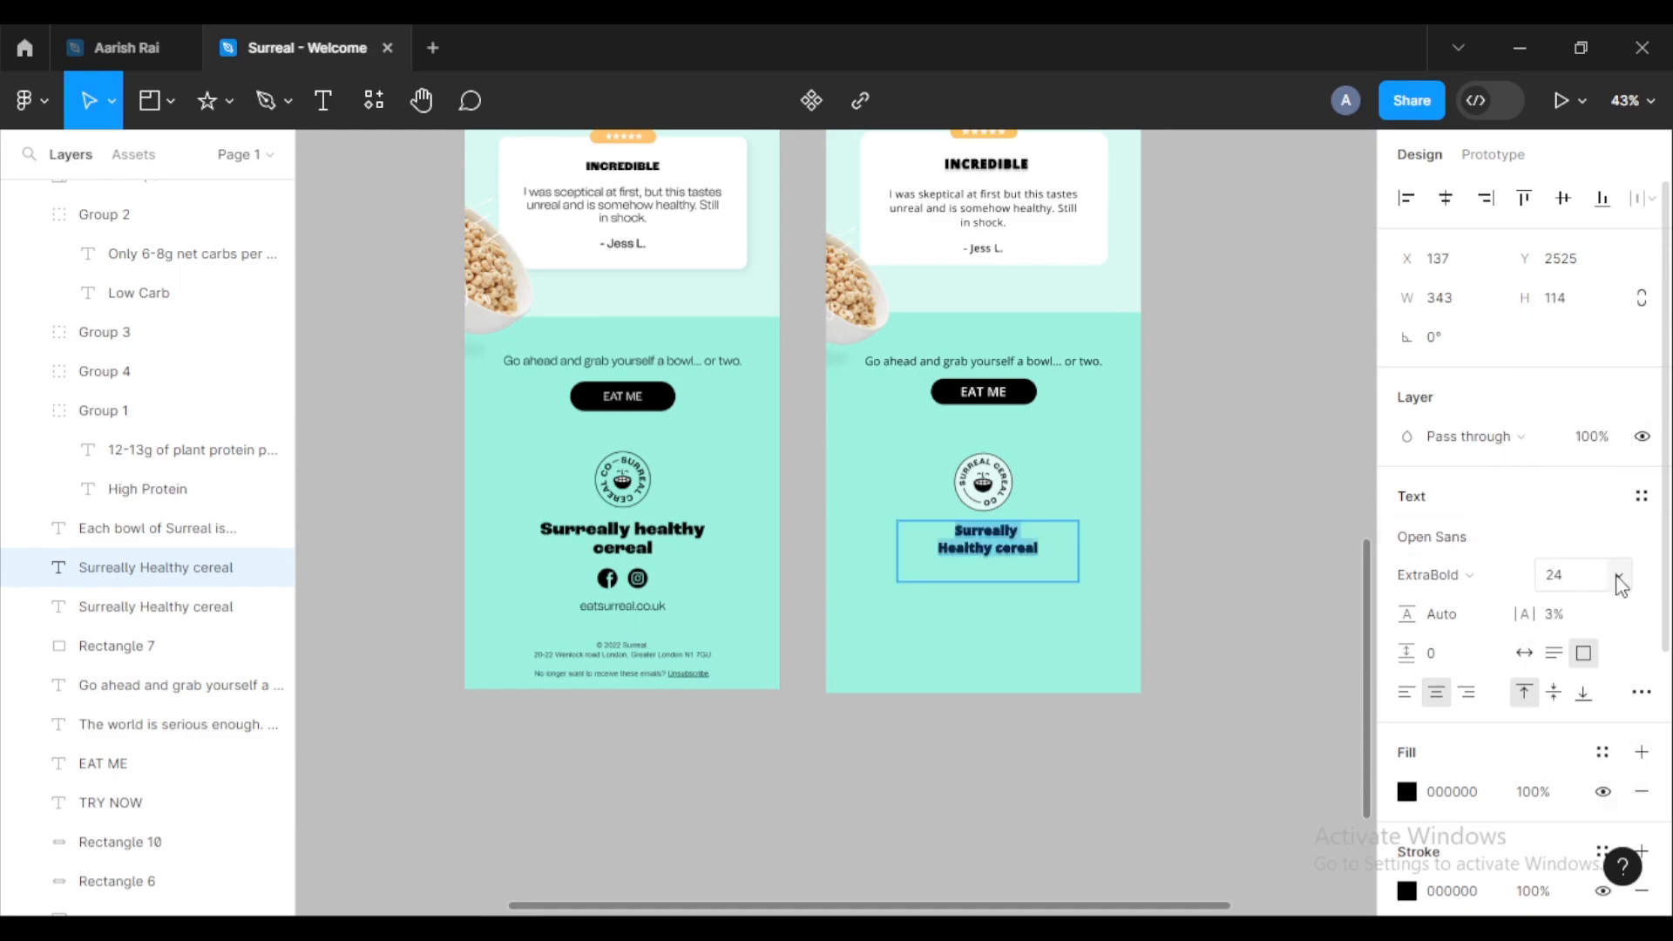
left_click(1617, 579)
left_click(1587, 603)
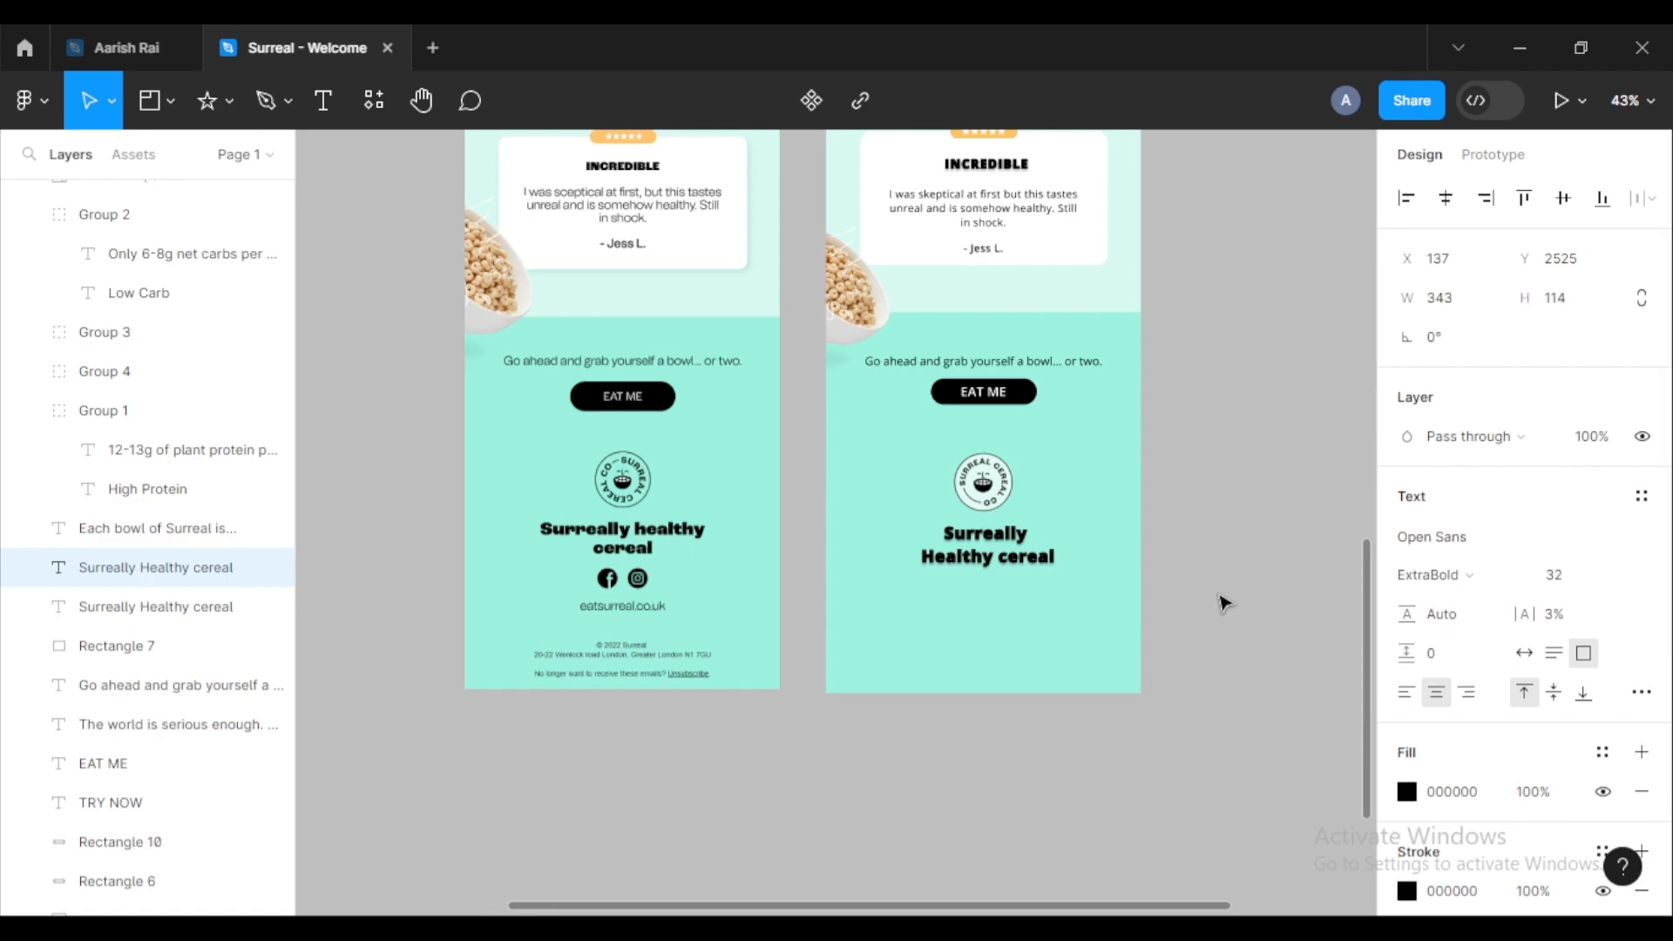
left_click(1036, 542)
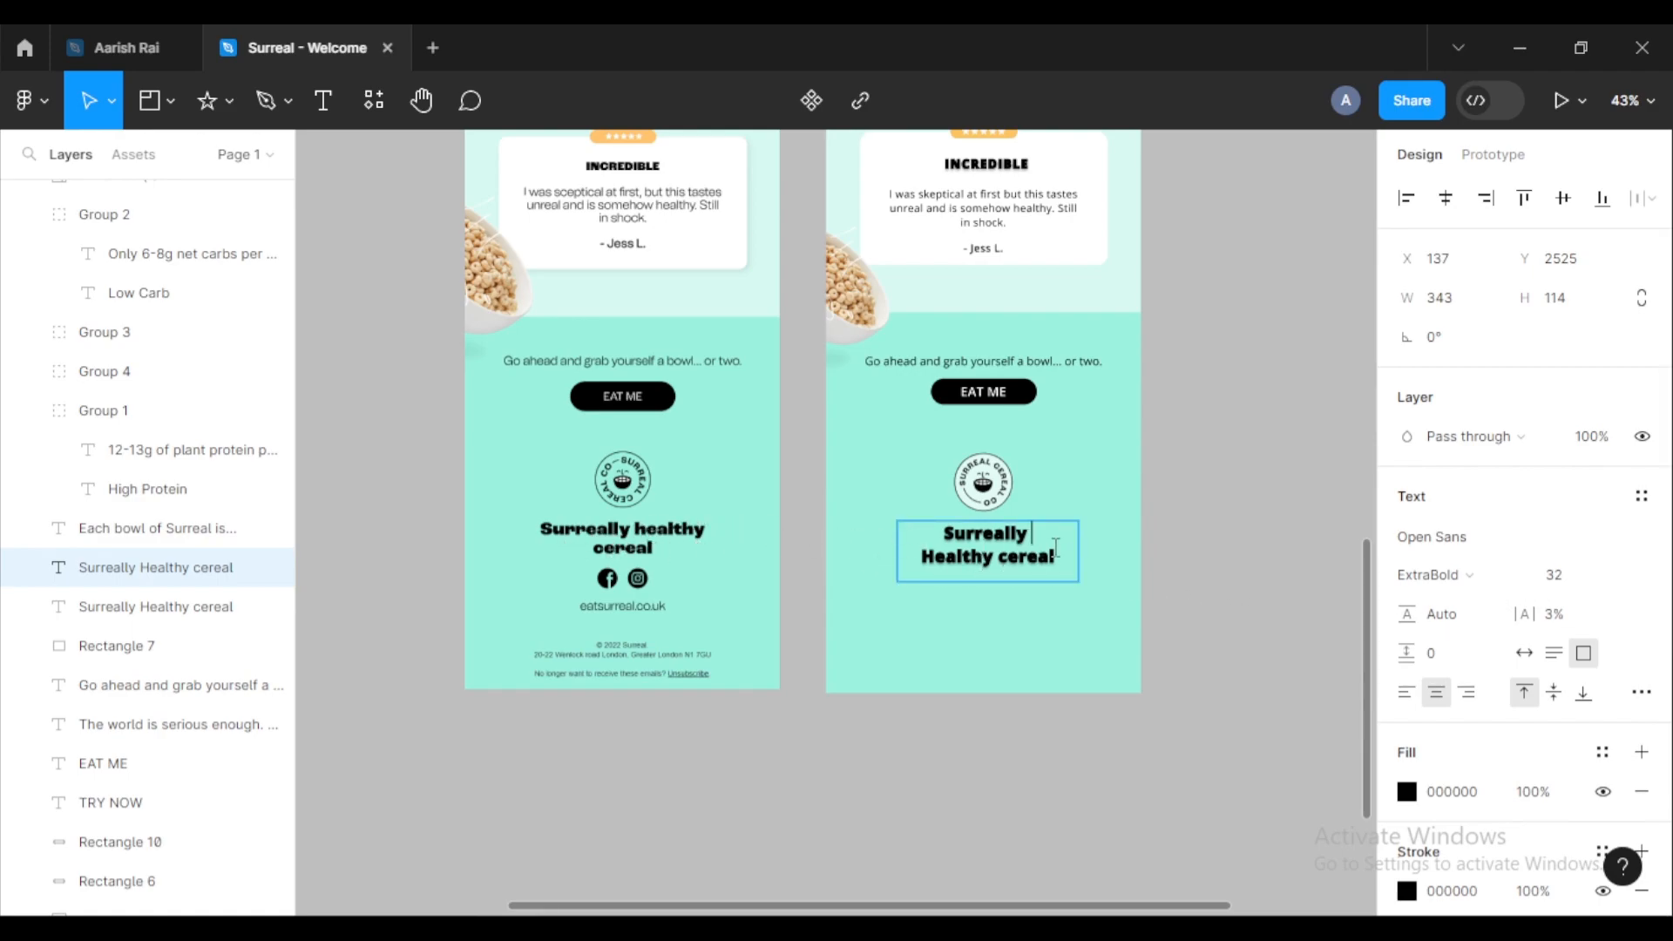
key("Escape")
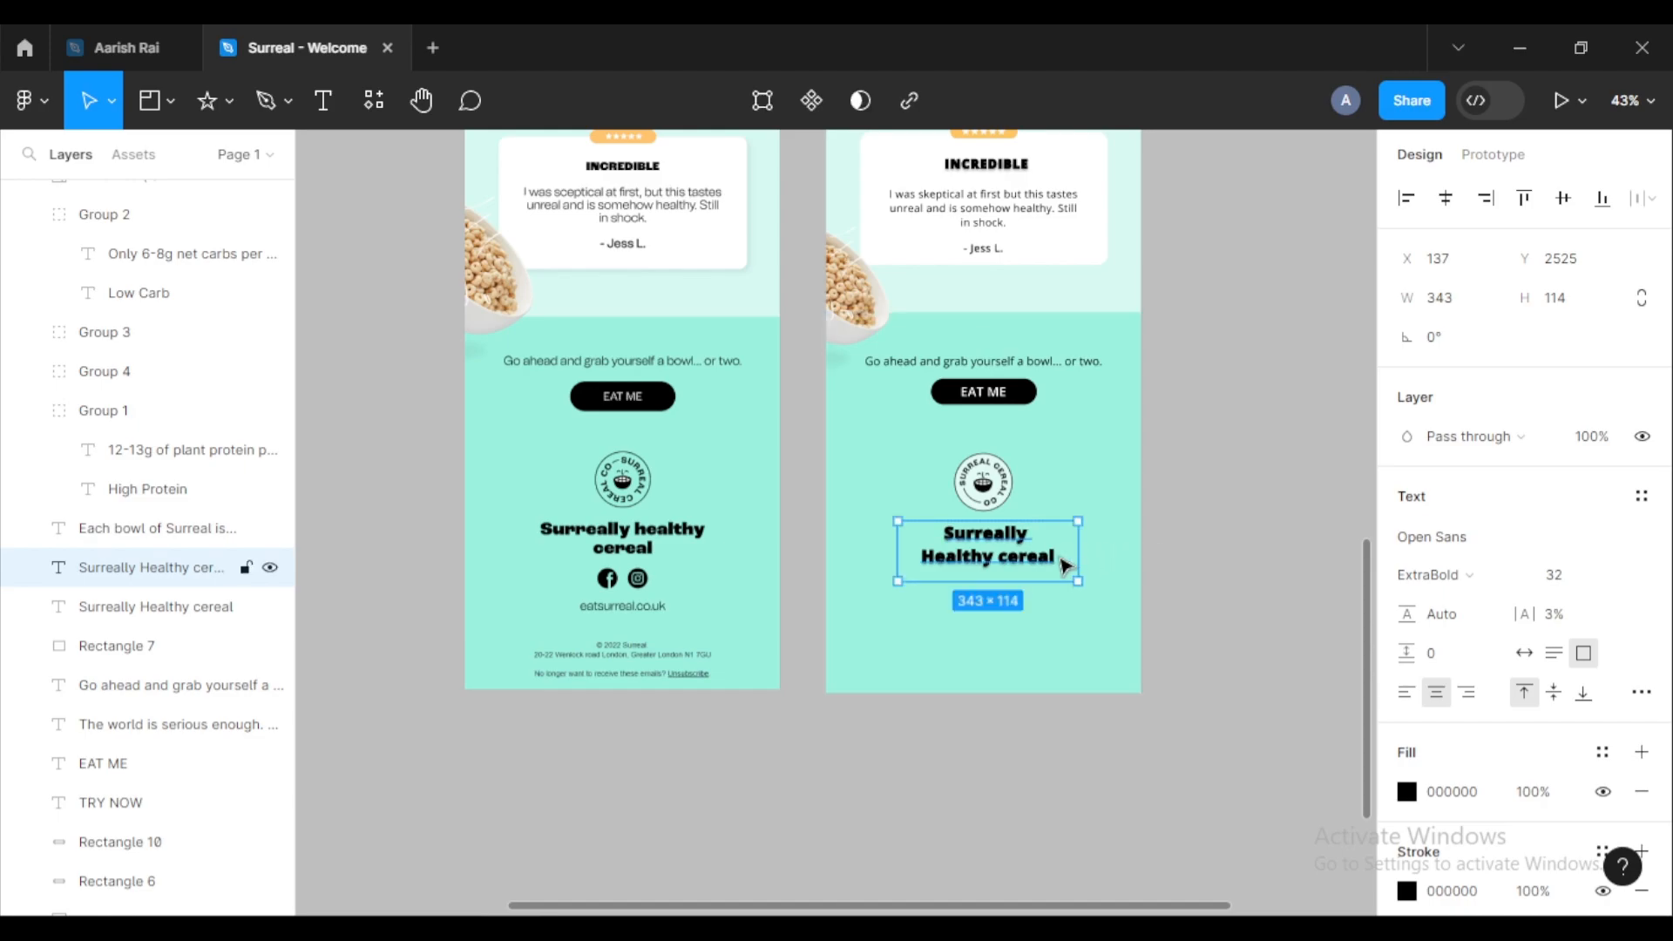
Step: Widen the footer heading's text box to 478 and rewrite its text on a single line as "Surreally healthy cereal"
left_click_drag(1088, 548, 1148, 548)
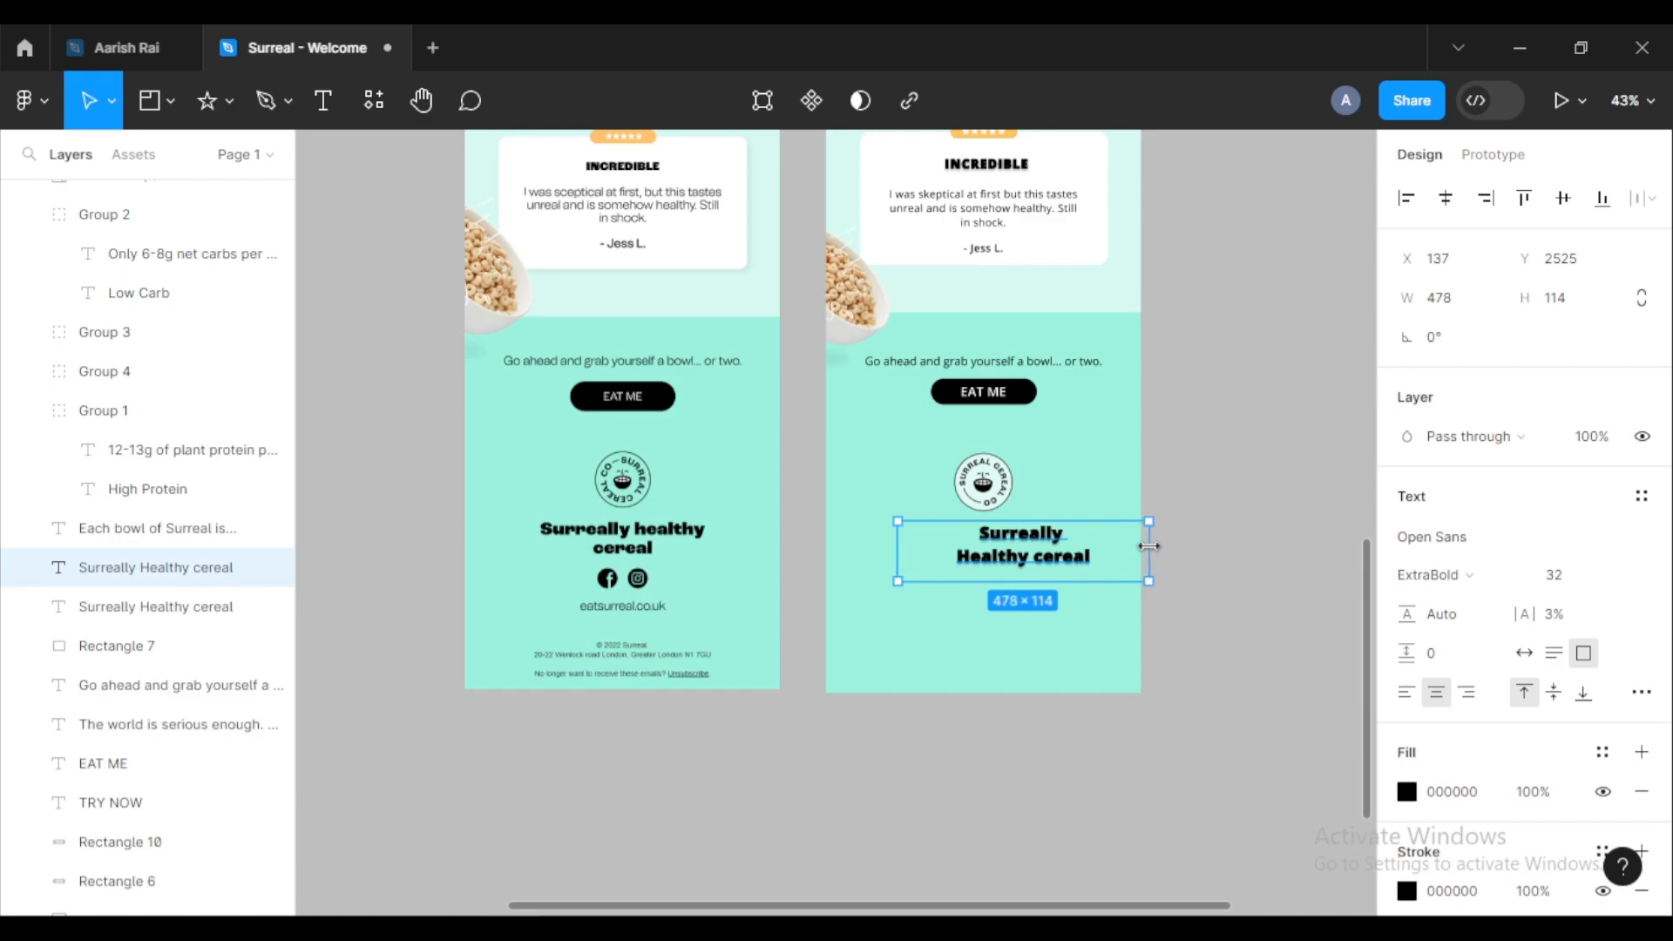
mouse_move(1031, 558)
left_mouse_down()
mouse_move(979, 510)
mouse_move(945, 582)
left_mouse_up()
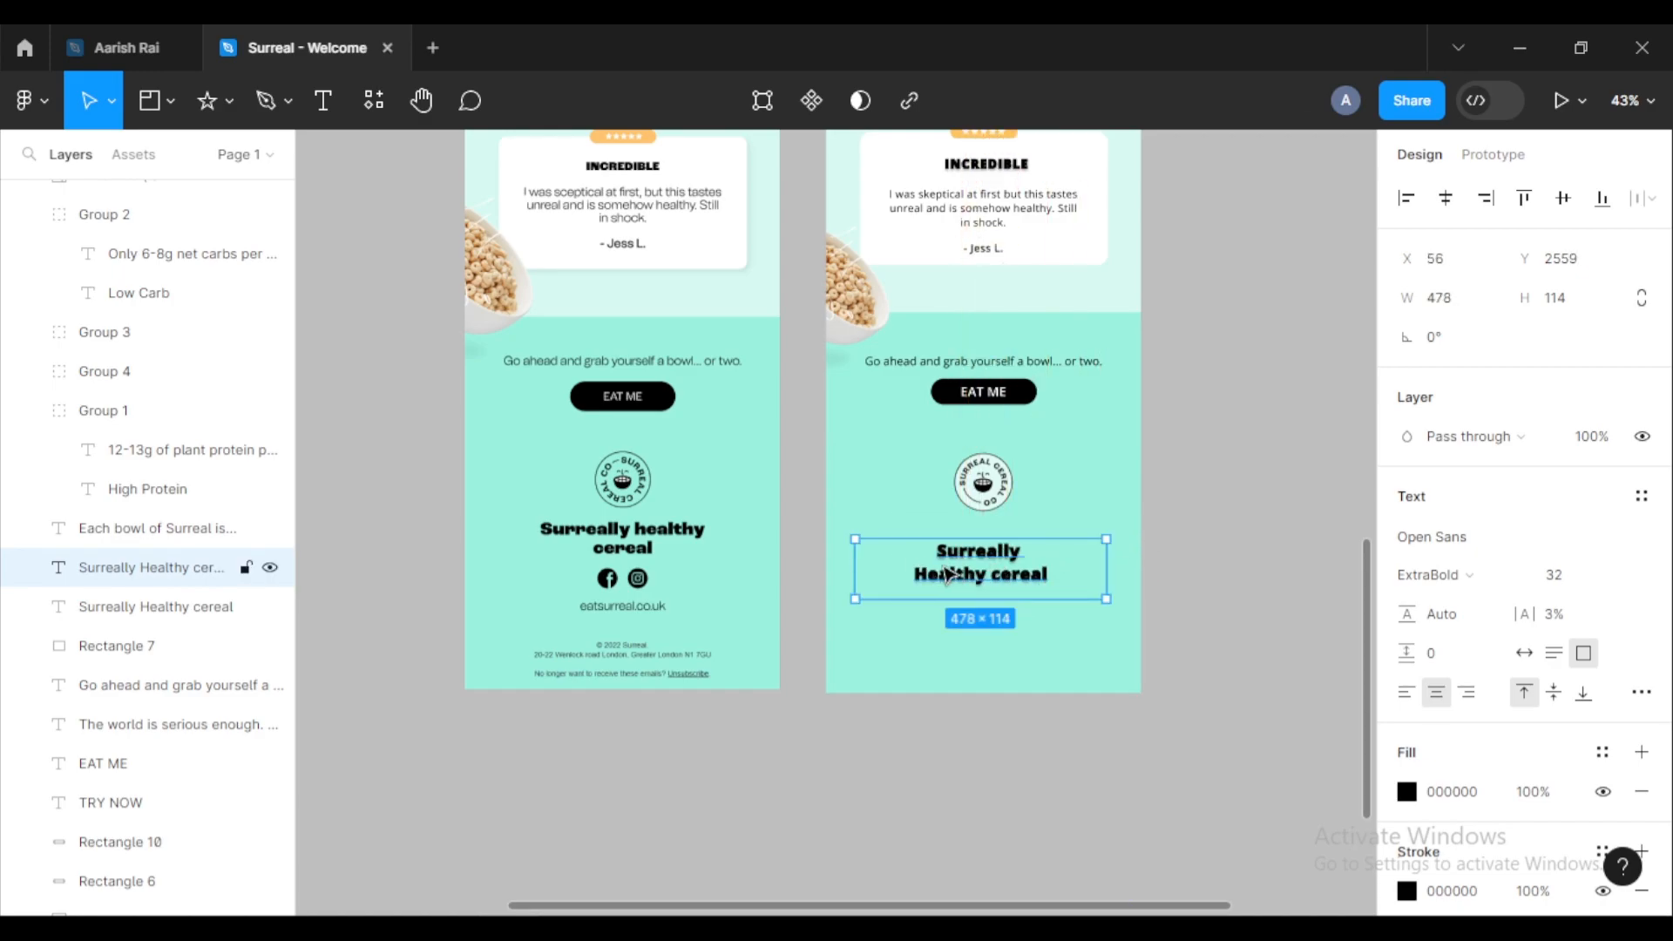
double_click(946, 575)
left_click(941, 566)
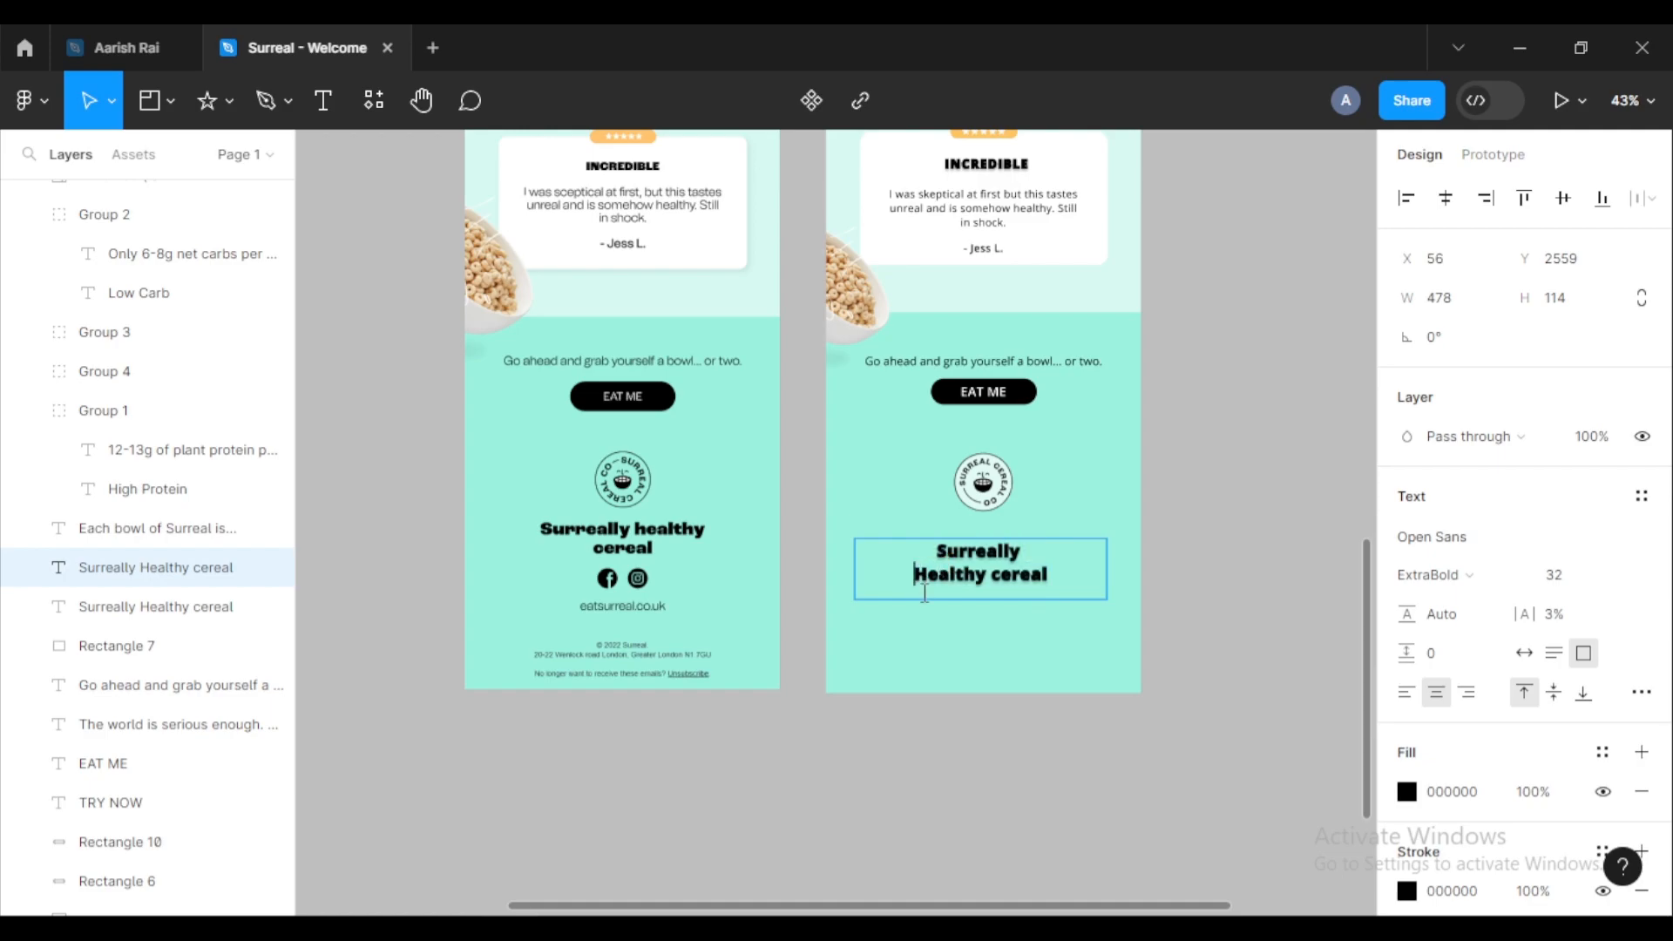
key("BackSpace")
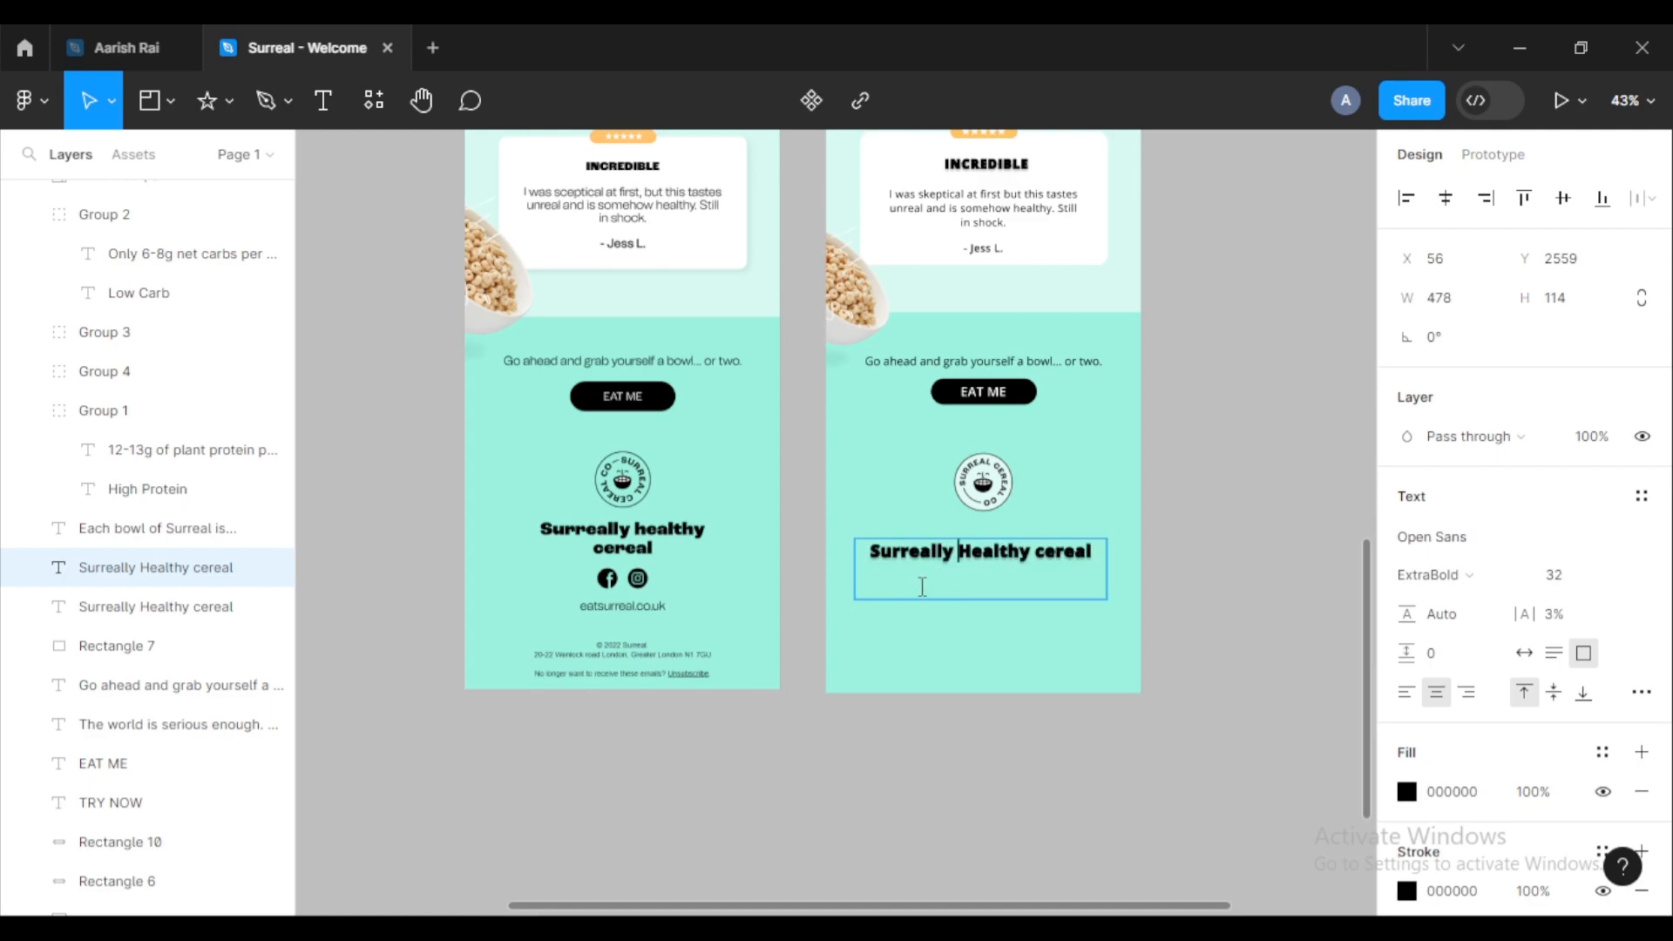
type("0")
key("BackSpace")
key("BackSpace")
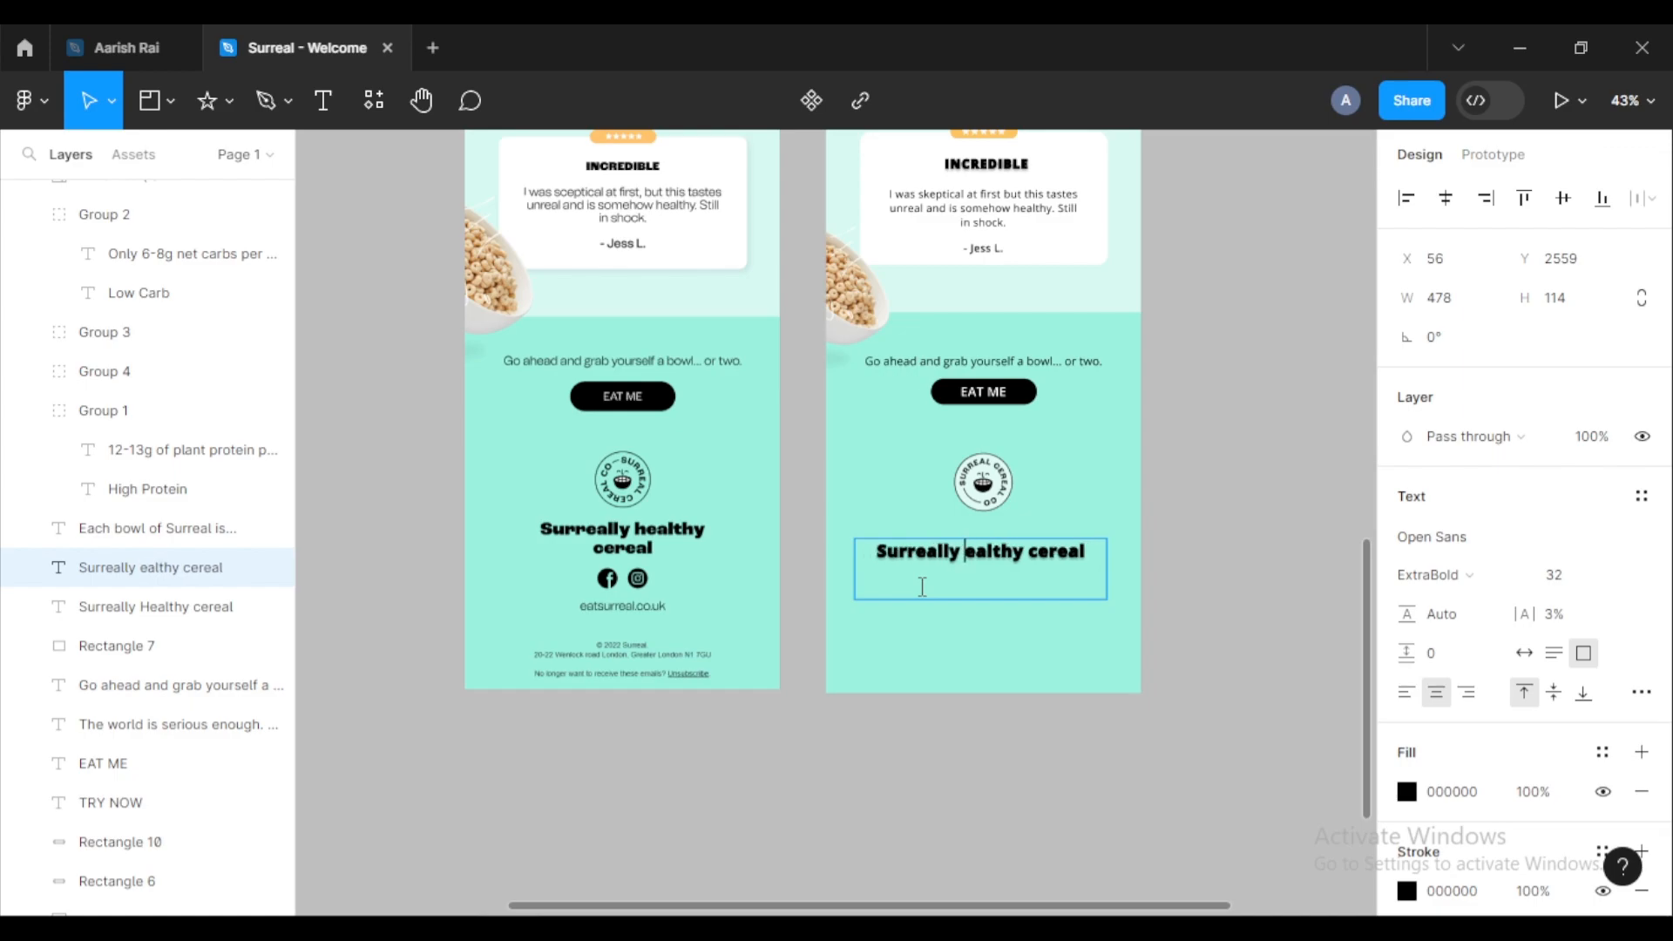
type("H")
key("BackSpace")
type("h")
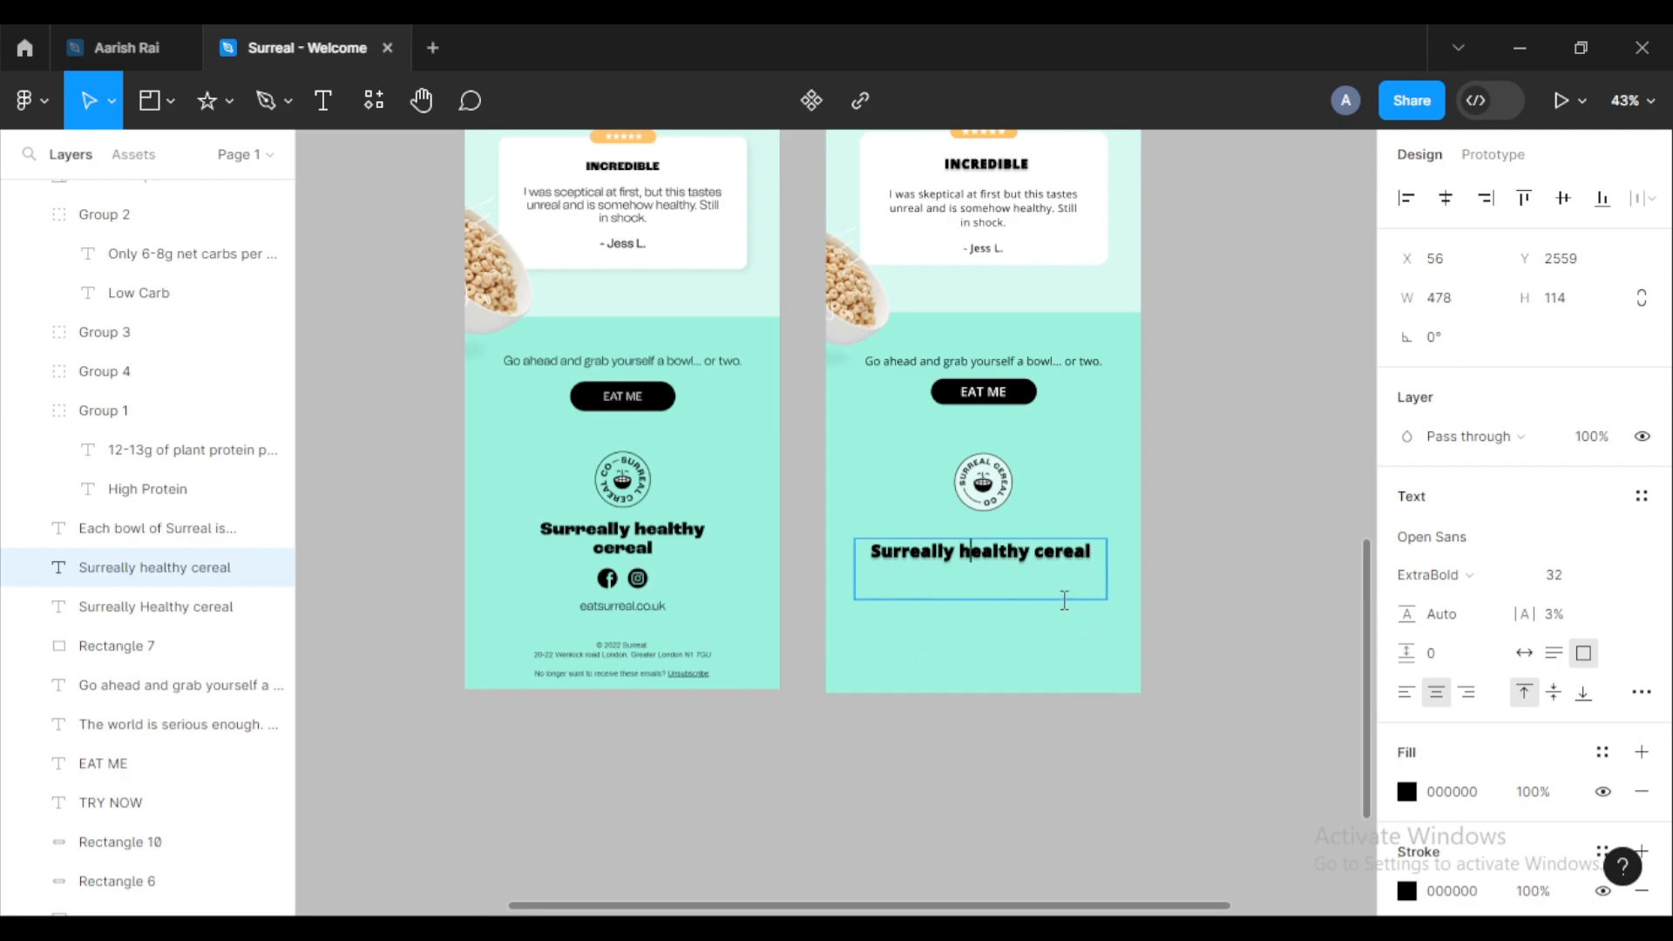
key("Escape")
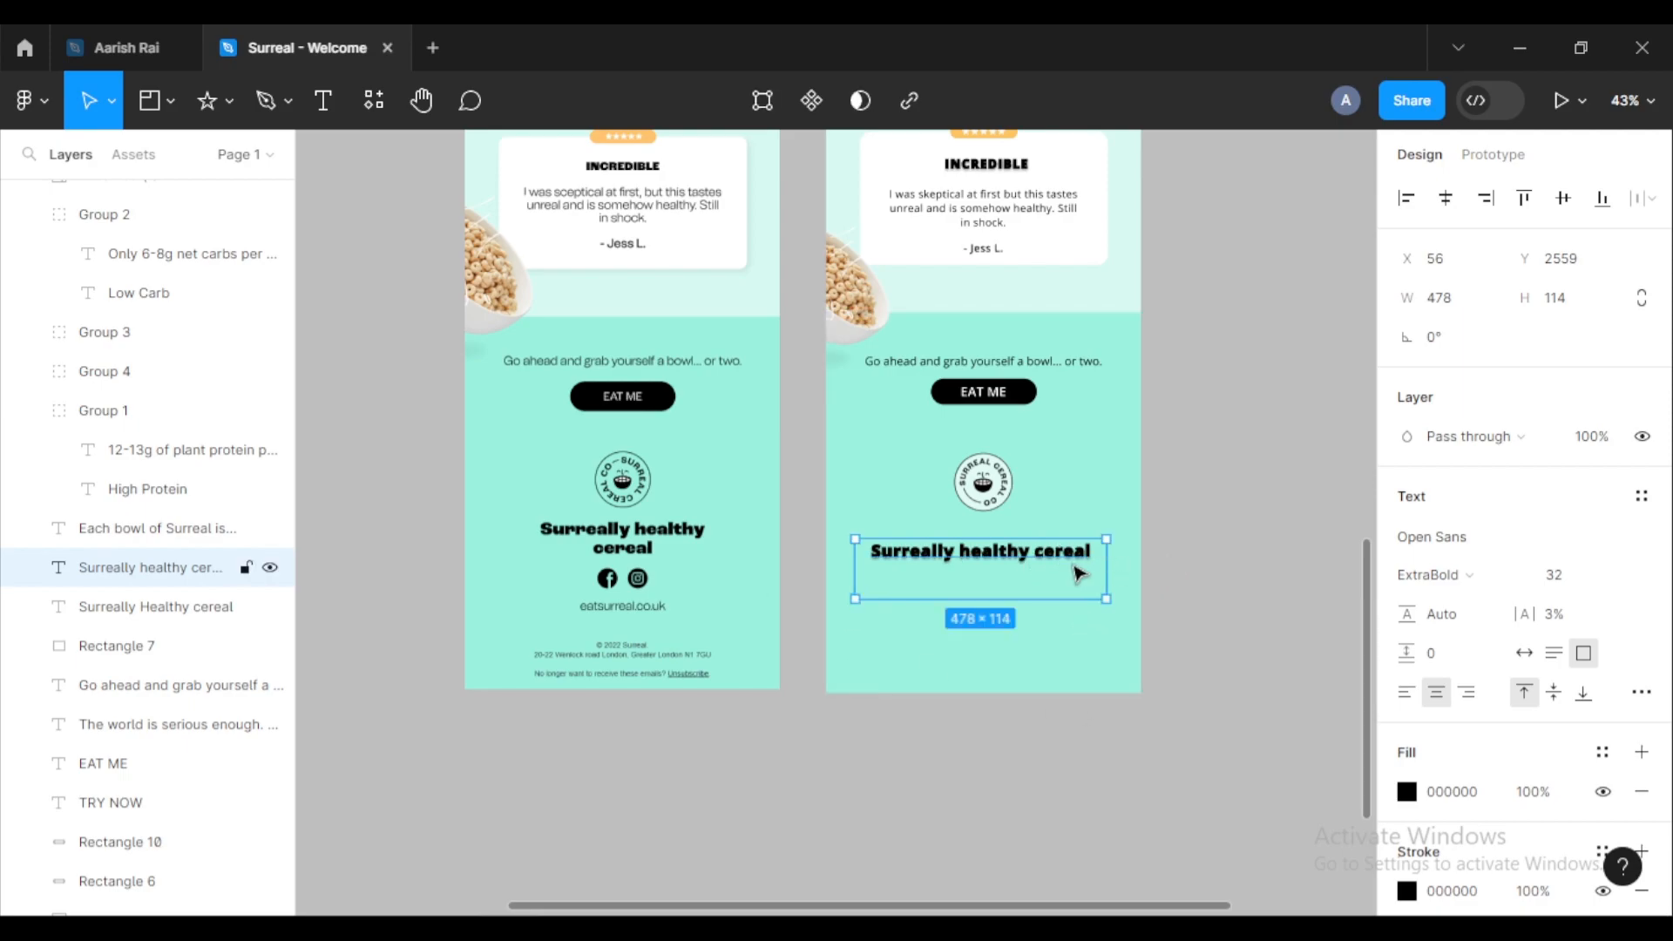
Step: Narrow the footer heading's box to 414 so "cereal" wraps, and centre it horizontally under the logo at Y 2537
left_click(1110, 581)
left_click(1054, 574)
left_click_drag(1099, 563, 1072, 567)
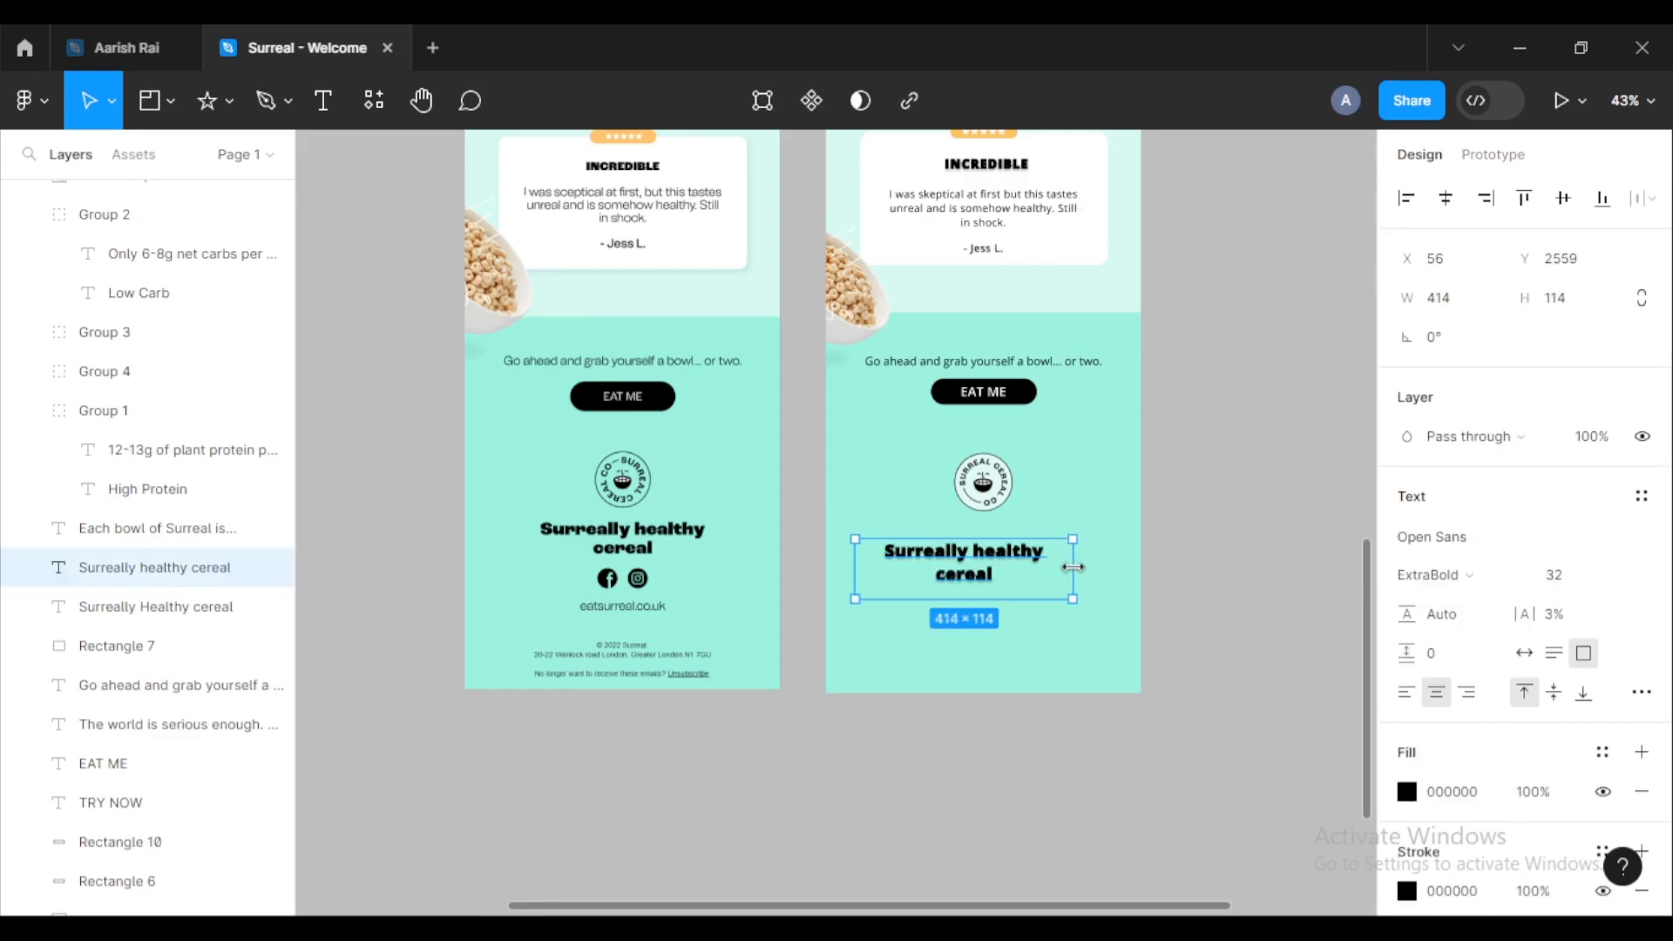
left_click(1192, 558)
mouse_move(969, 577)
left_mouse_down()
mouse_move(912, 558)
mouse_move(991, 565)
left_mouse_up()
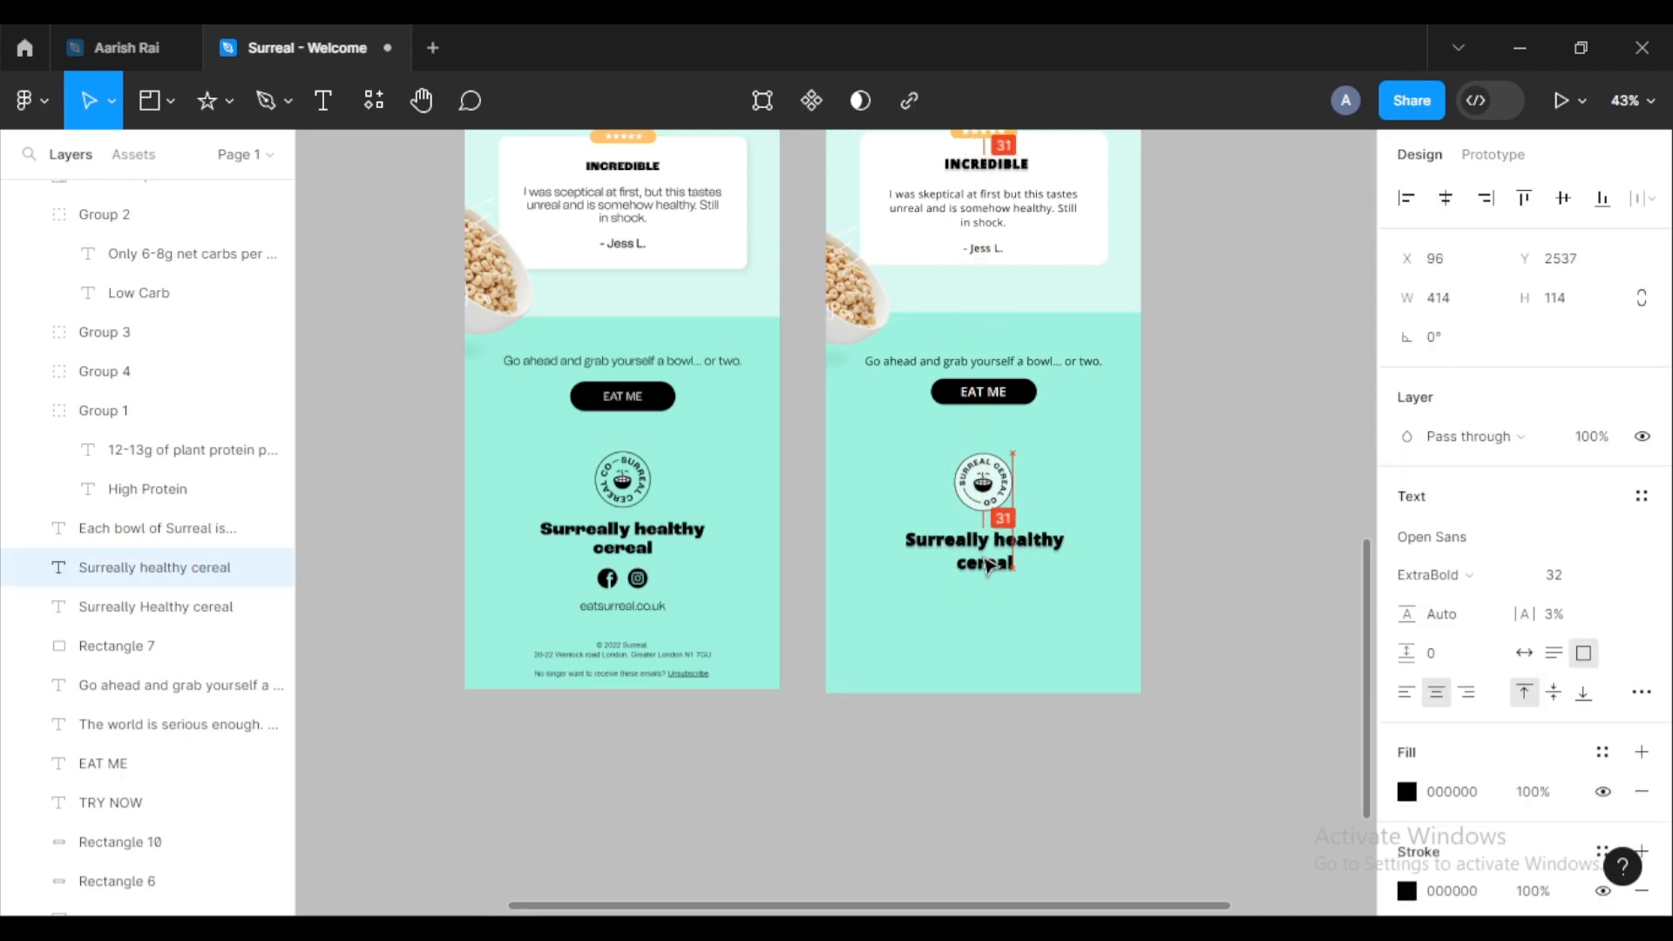
left_click(1446, 199)
Step: Set the footer heading's text box to auto height, trying auto width and undoing it
left_click(1524, 653)
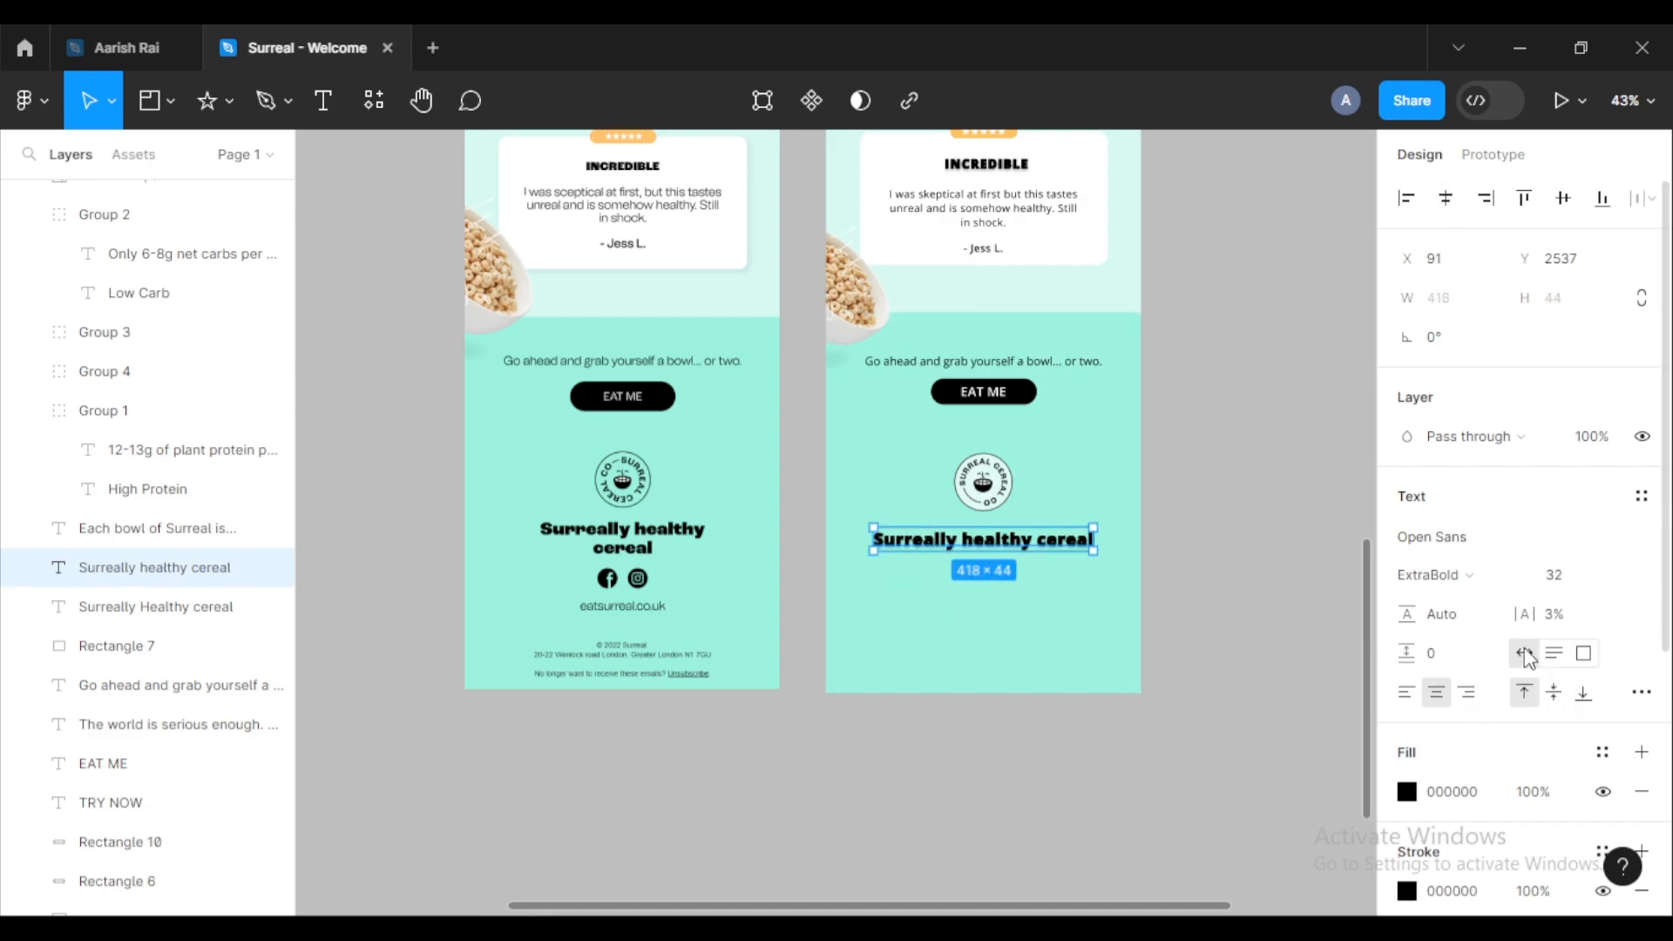
key("ctrl+z")
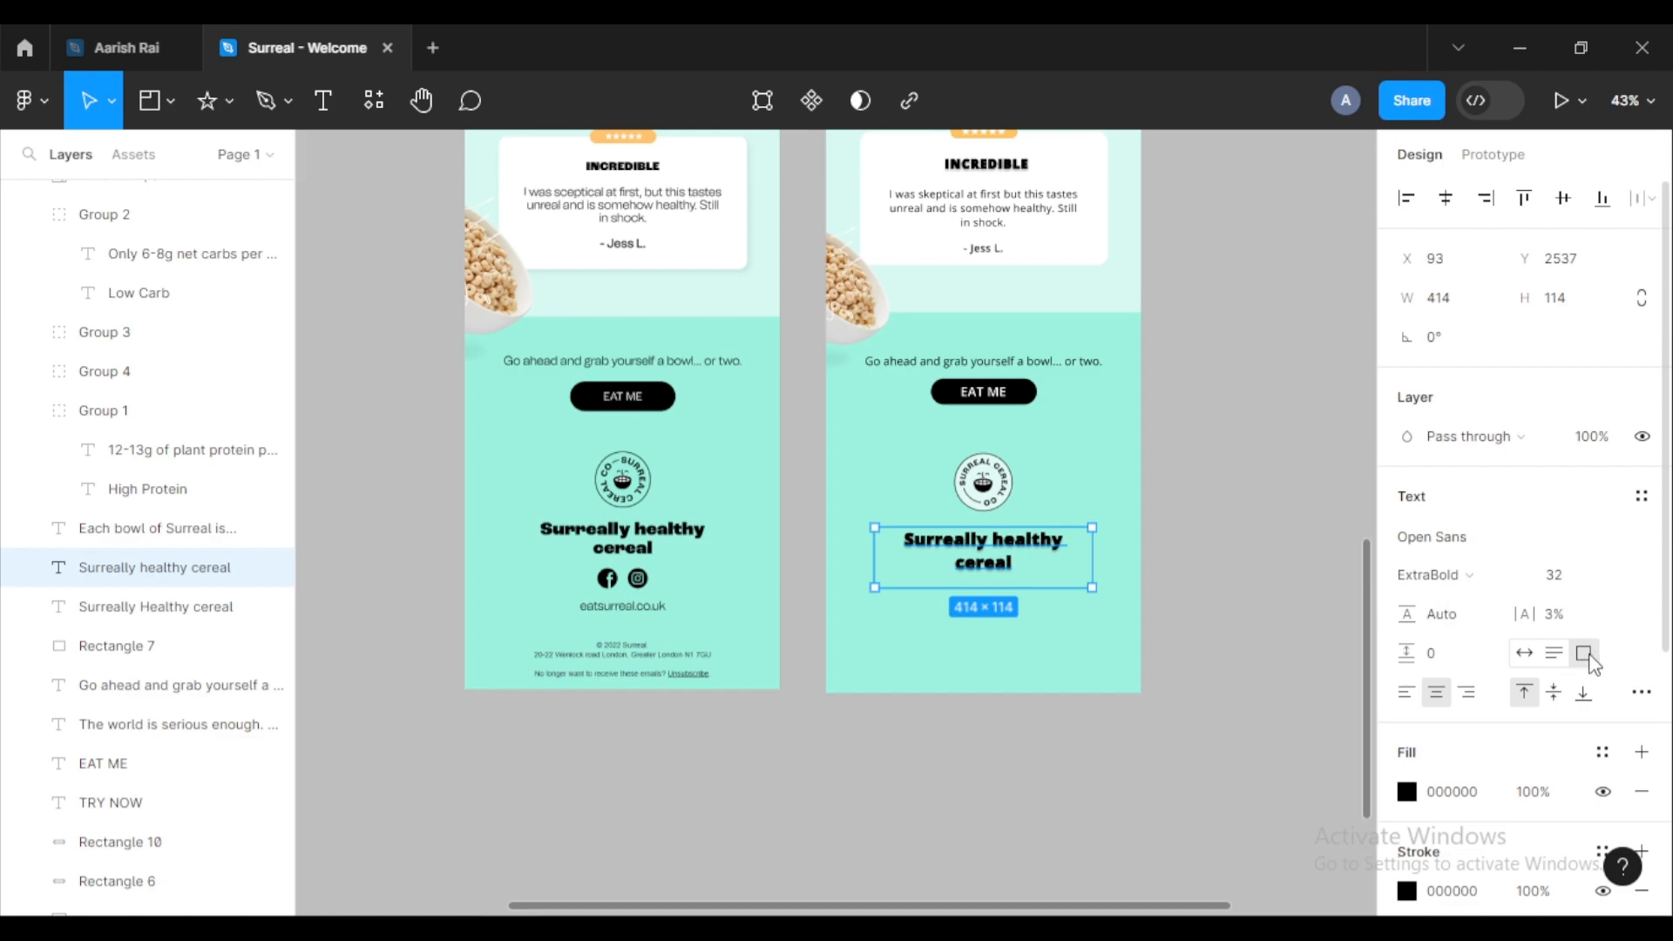
left_click(1559, 660)
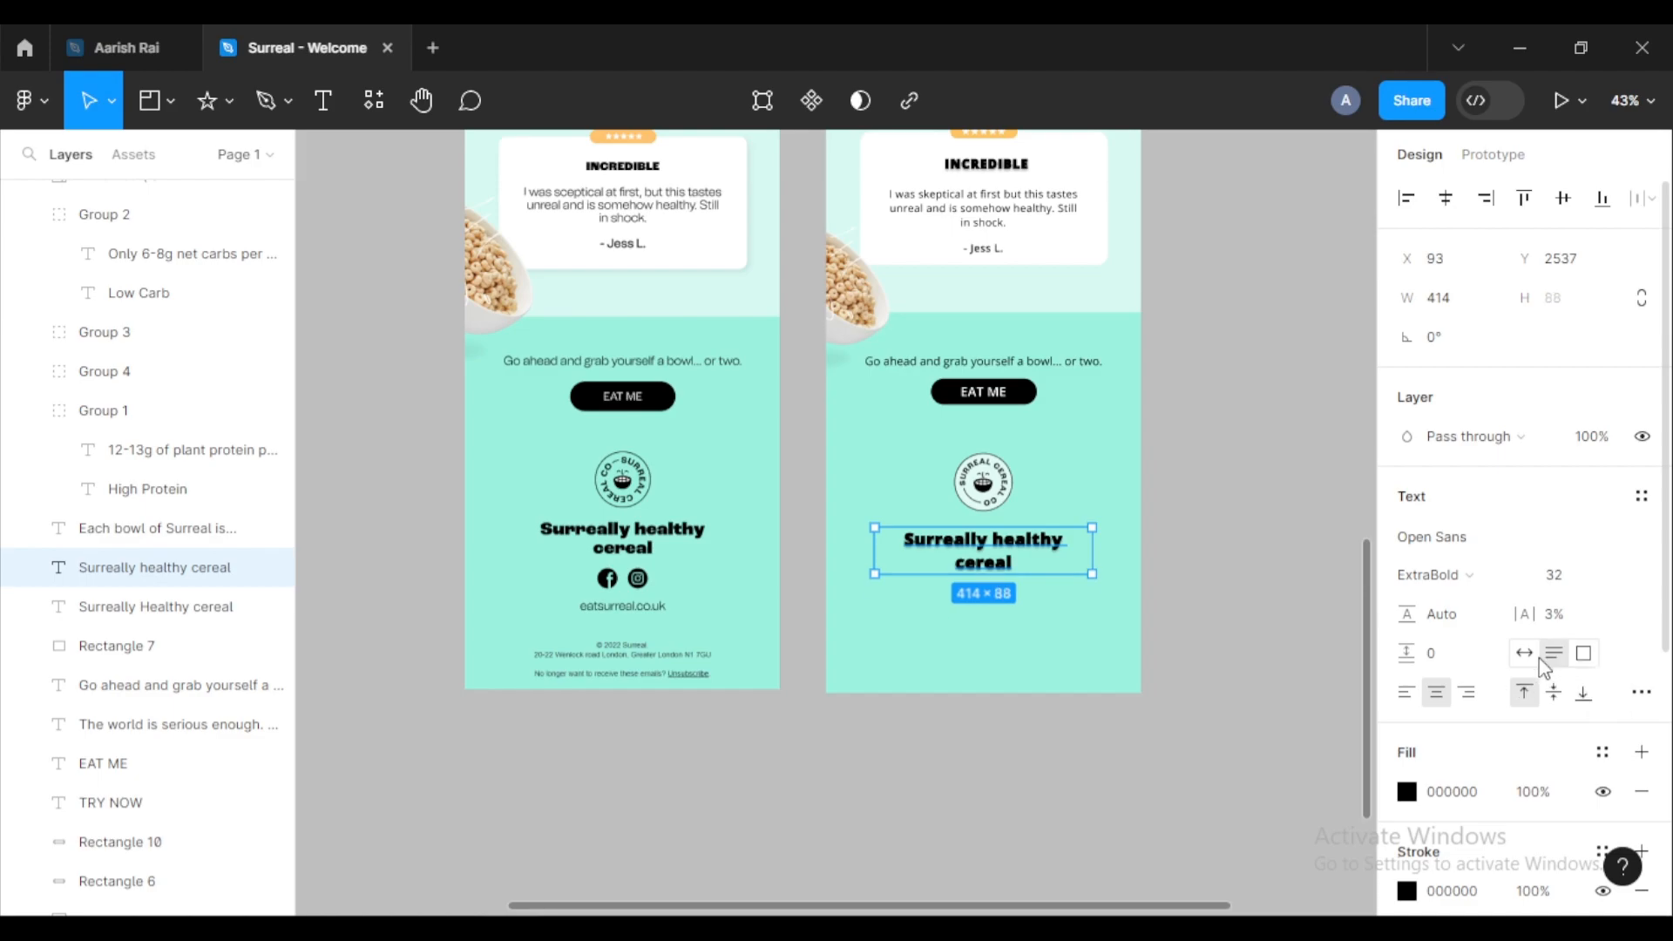
left_click(1527, 661)
key("ctrl+z")
left_click(1246, 580)
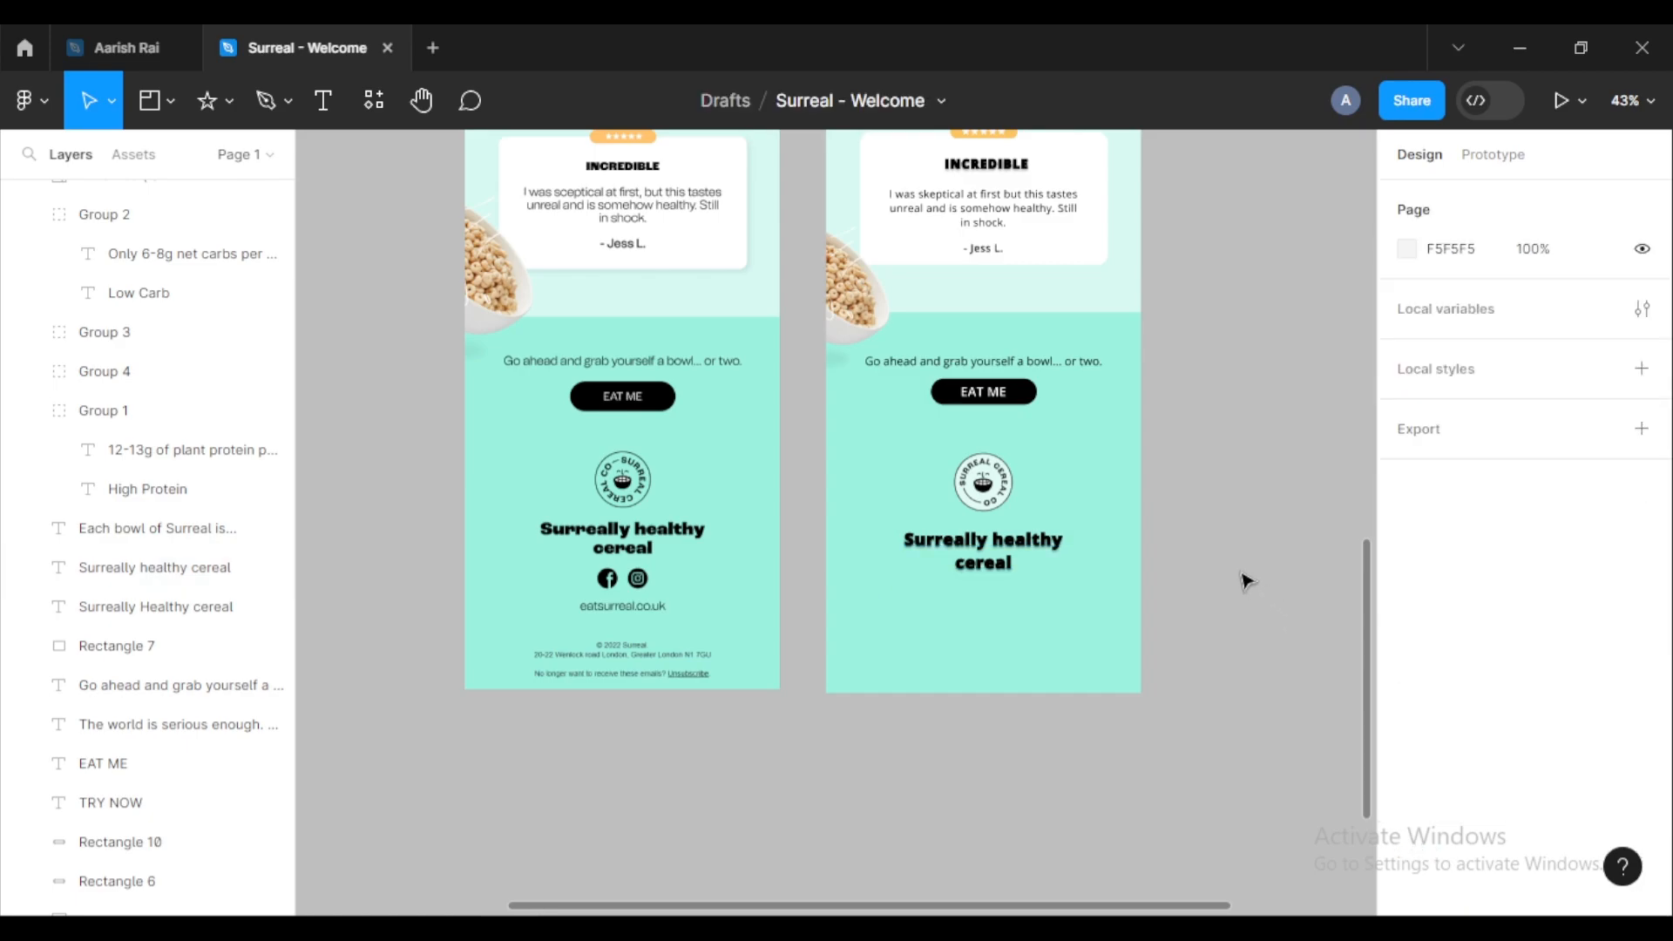
left_click(991, 557)
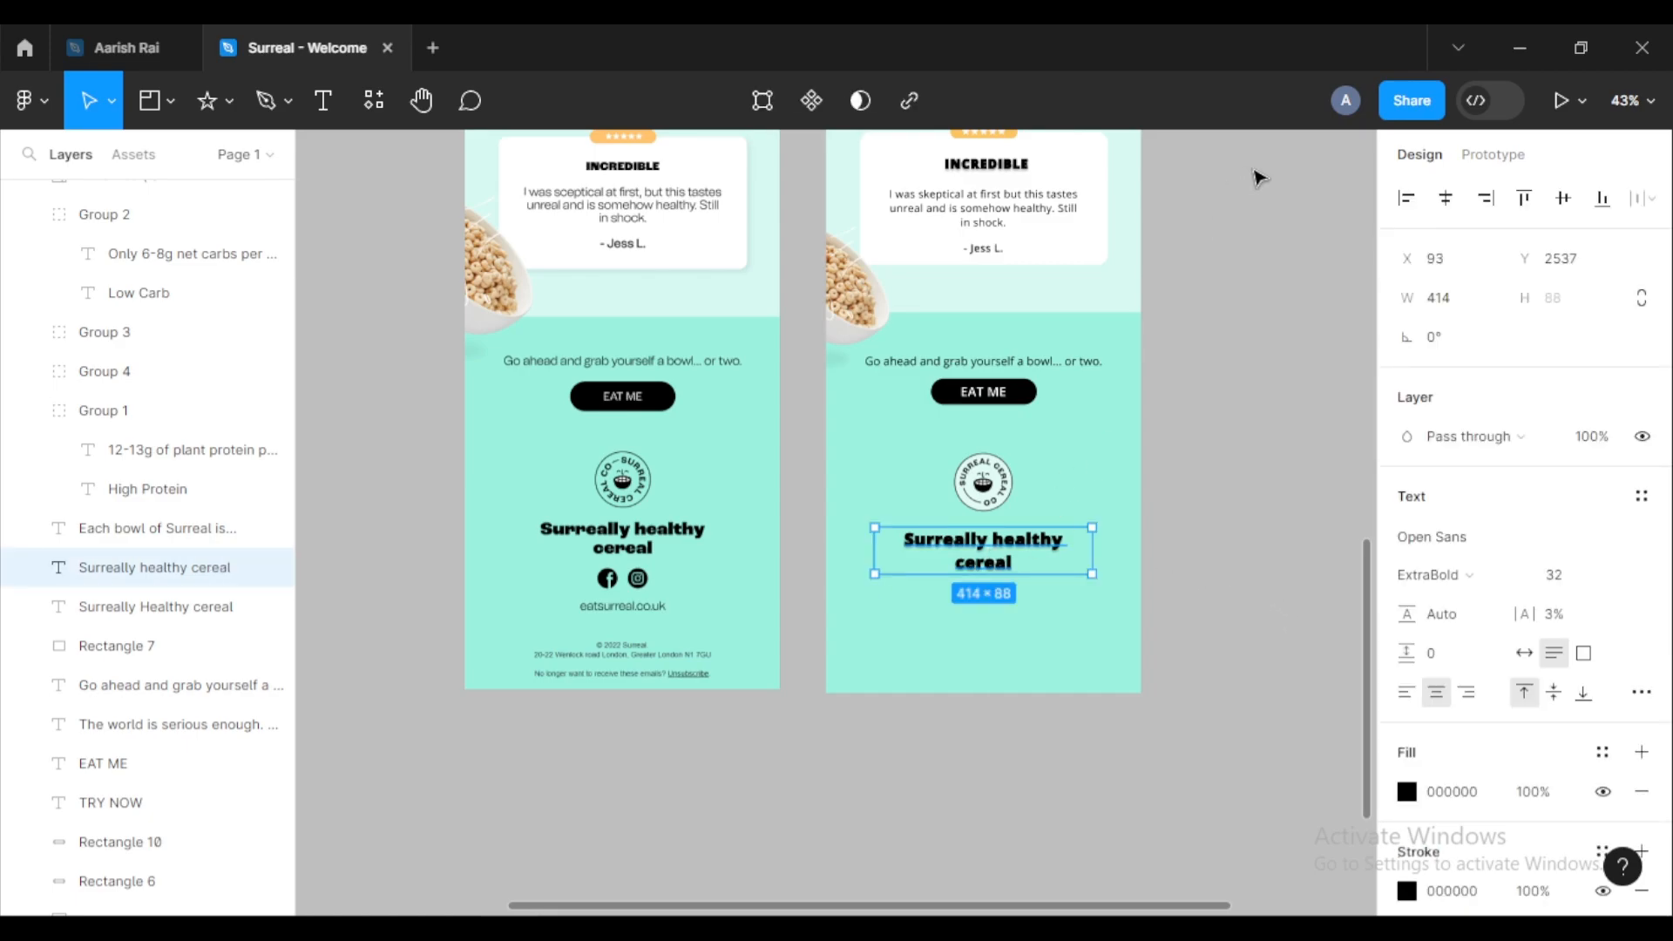
left_click(1263, 416)
Step: Compare the whole recreated email with the reference, then examine both closely from the header down to the footer
scroll(1225, 441, "down", 3)
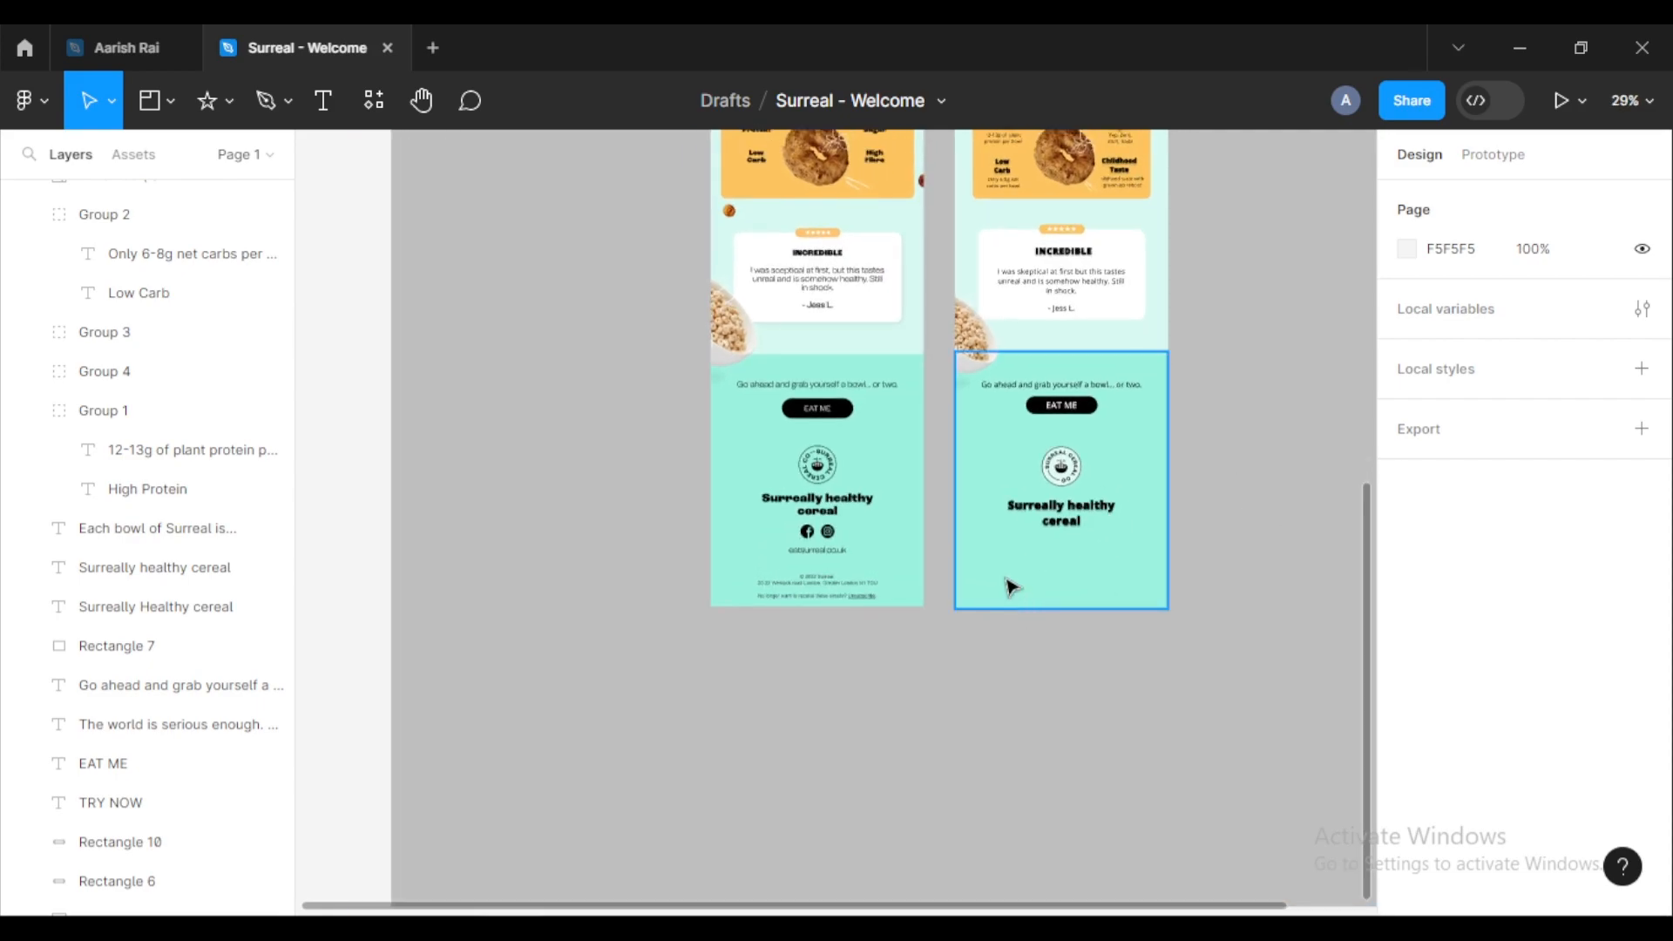
scroll(818, 591, "up", 3)
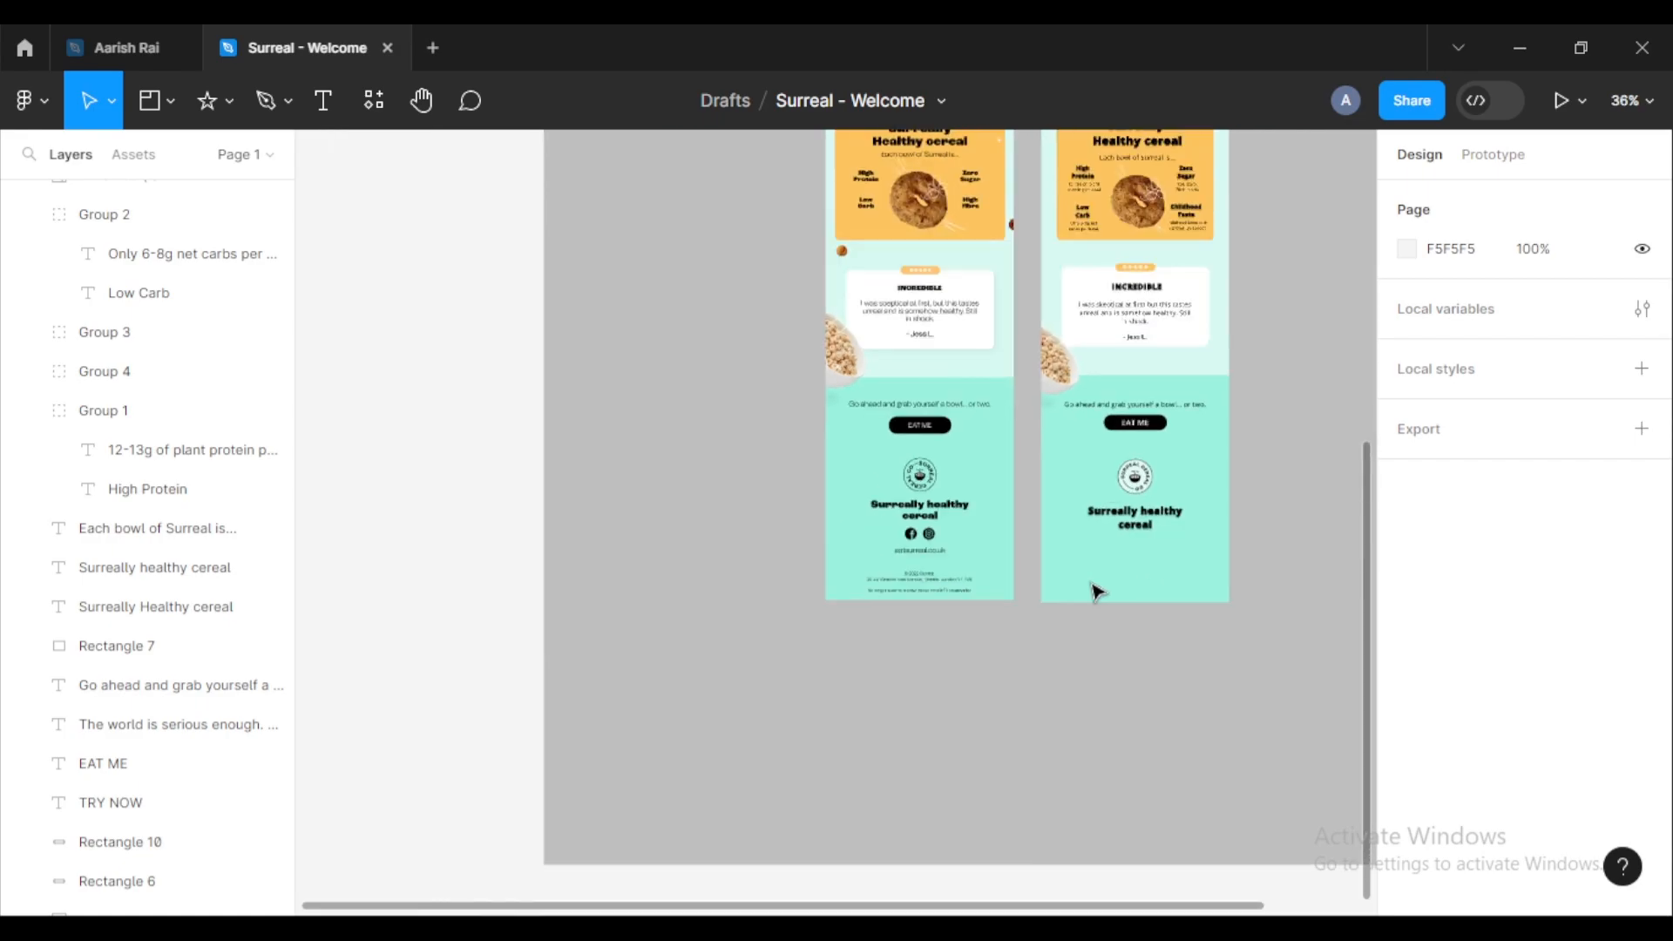
scroll(1094, 589, "down", 3)
left_click_drag(1270, 398, 1027, 635)
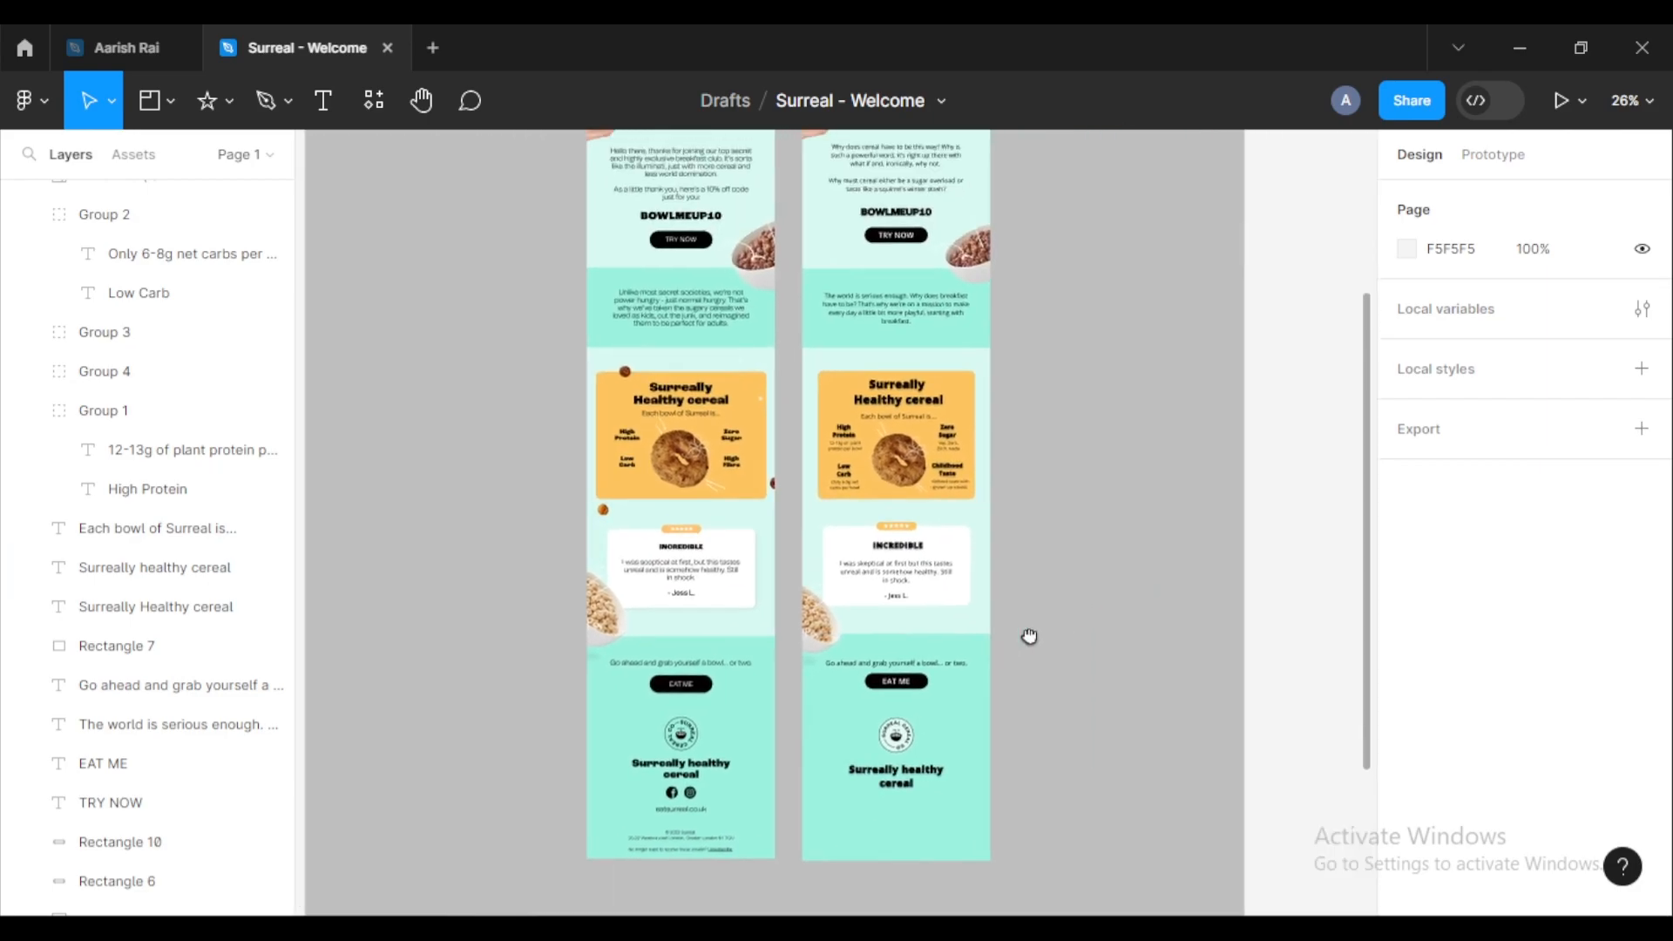
scroll(1034, 440, "down", 2)
left_click_drag(1089, 470, 1042, 474)
scroll(1050, 486, "down", 1)
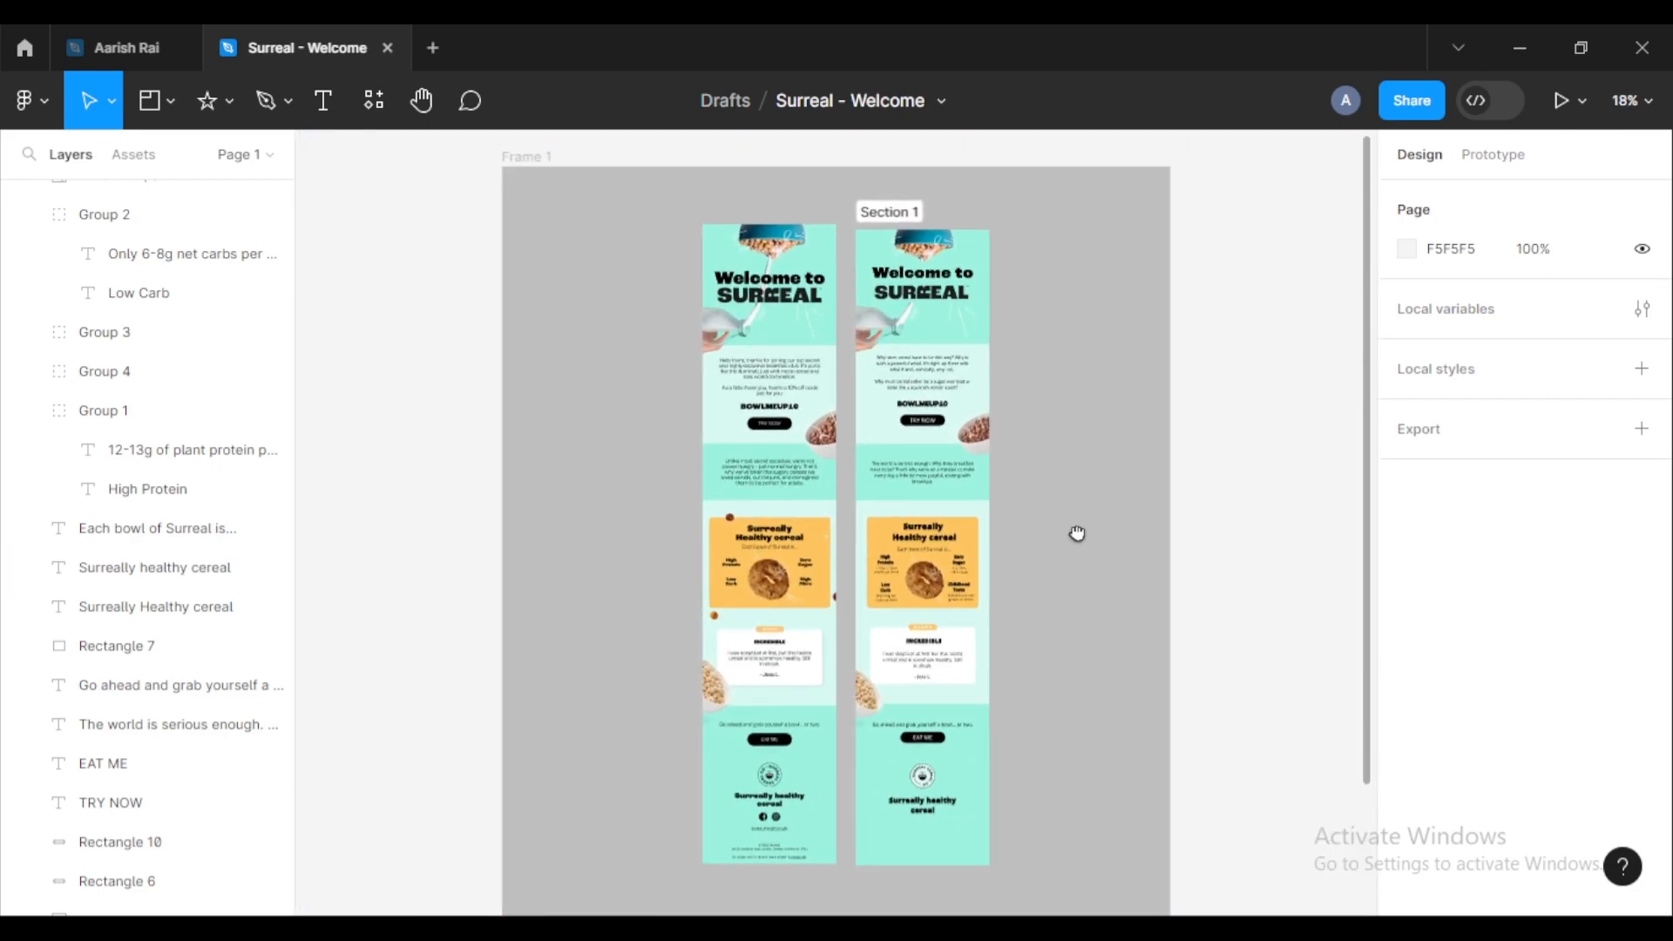
left_click_drag(1075, 538, 1074, 516)
left_click_drag(1087, 434, 1073, 447)
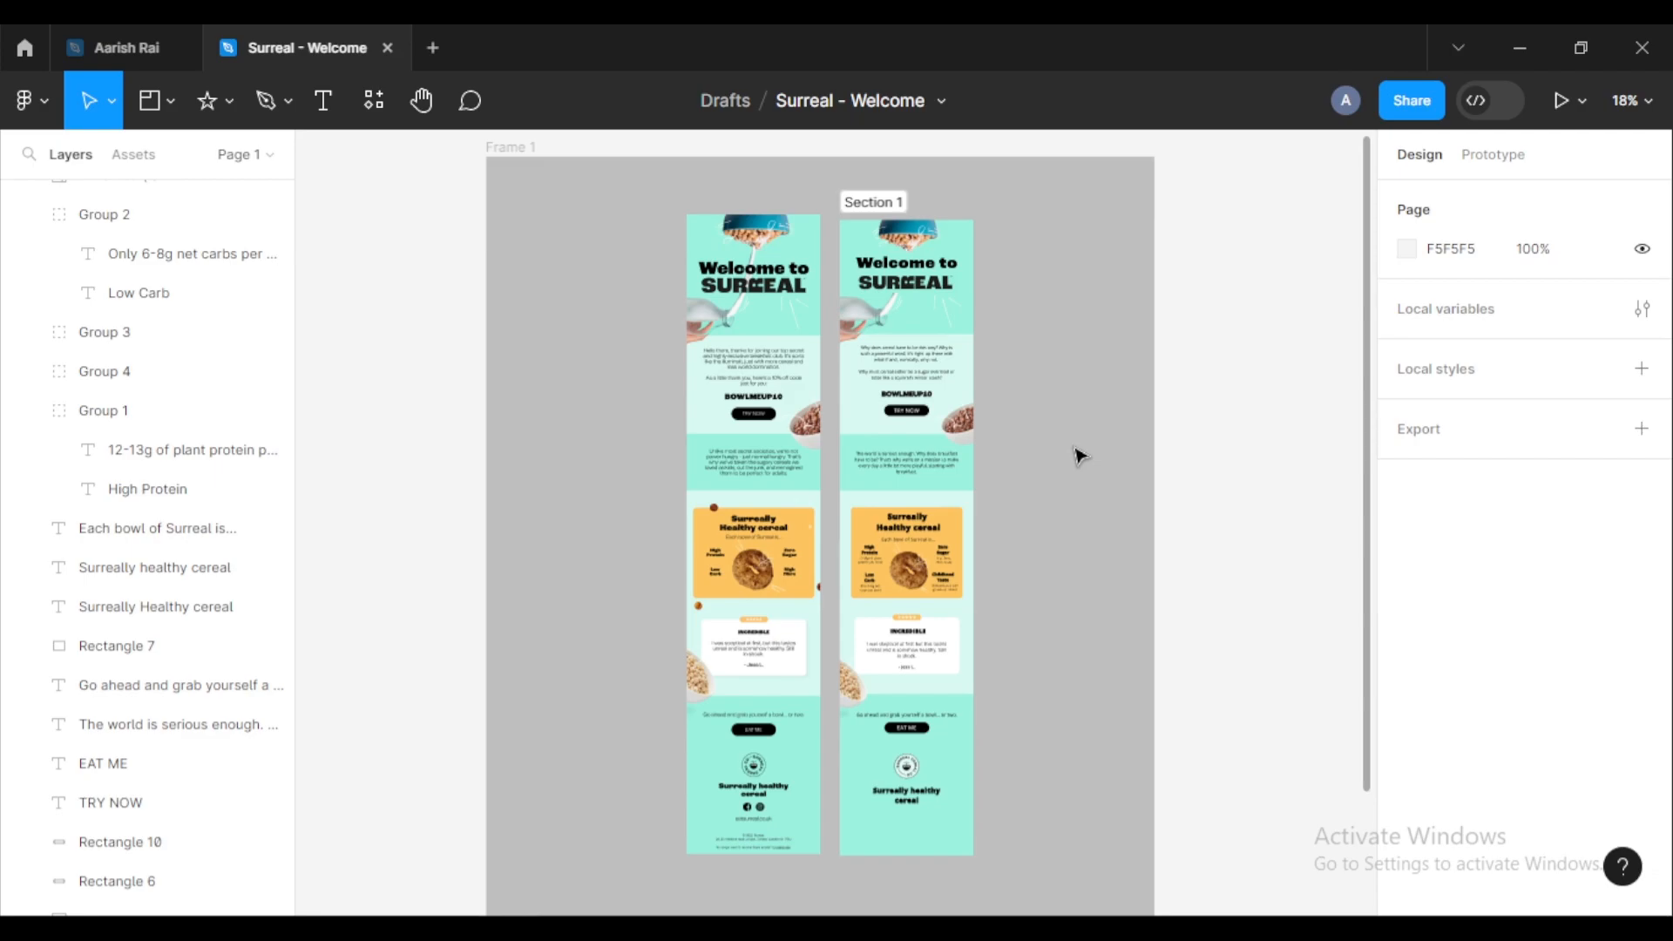
left_click(1080, 456)
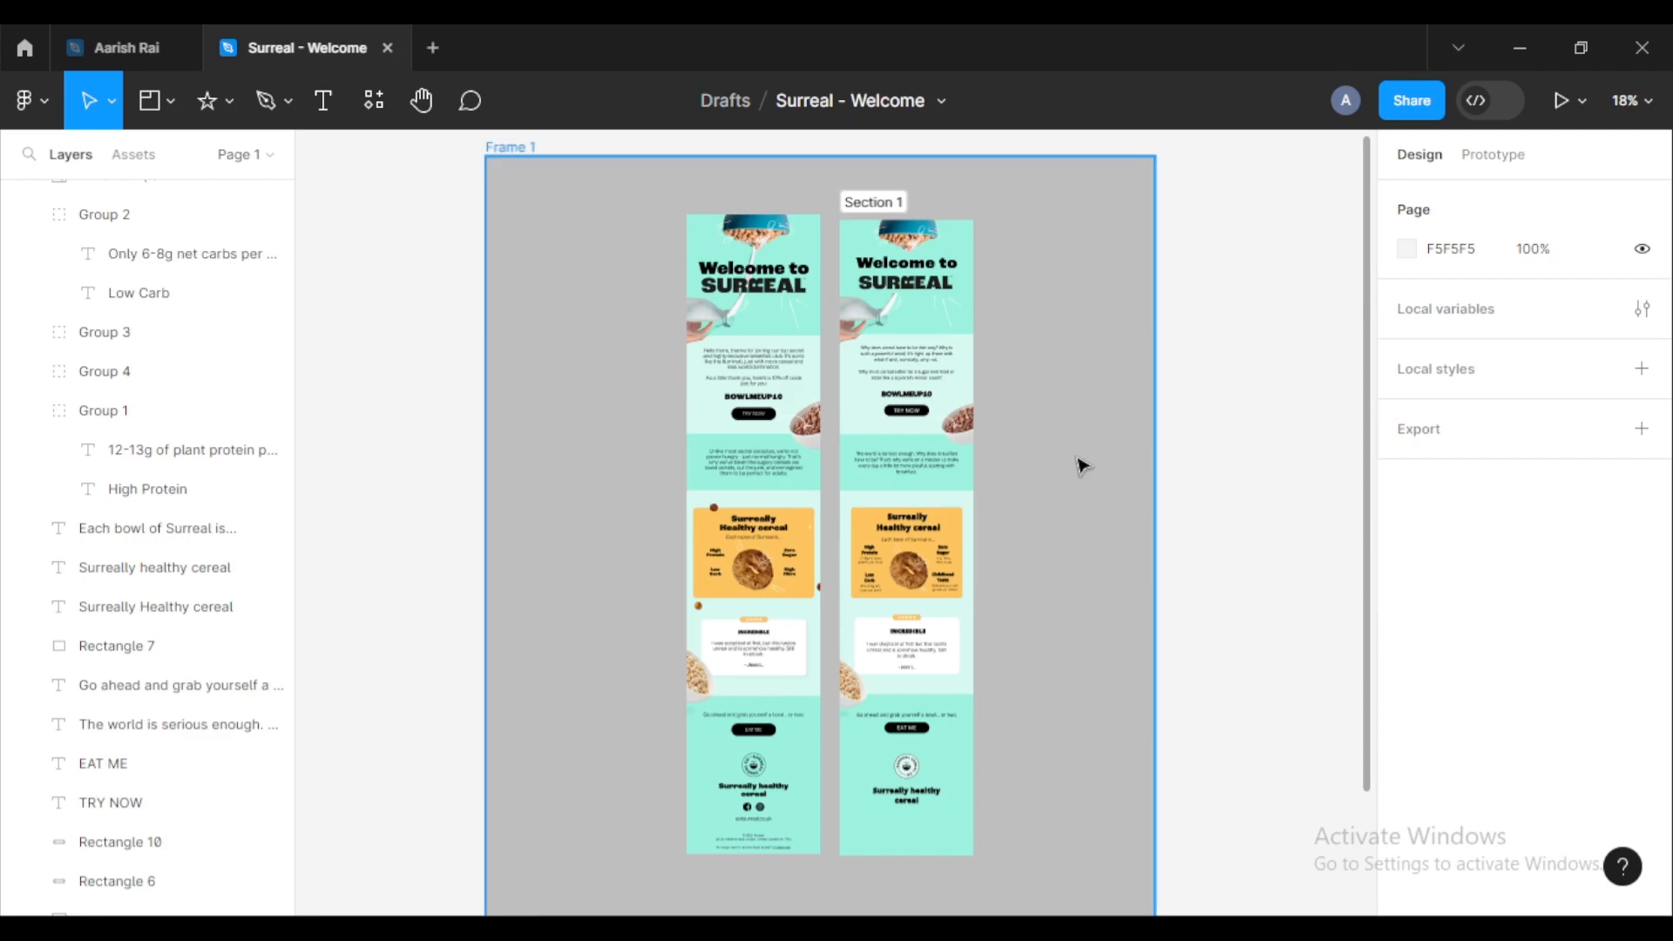
scroll(1080, 467, "up", 5)
scroll(1023, 485, "up", 3)
left_click_drag(797, 391, 1118, 755)
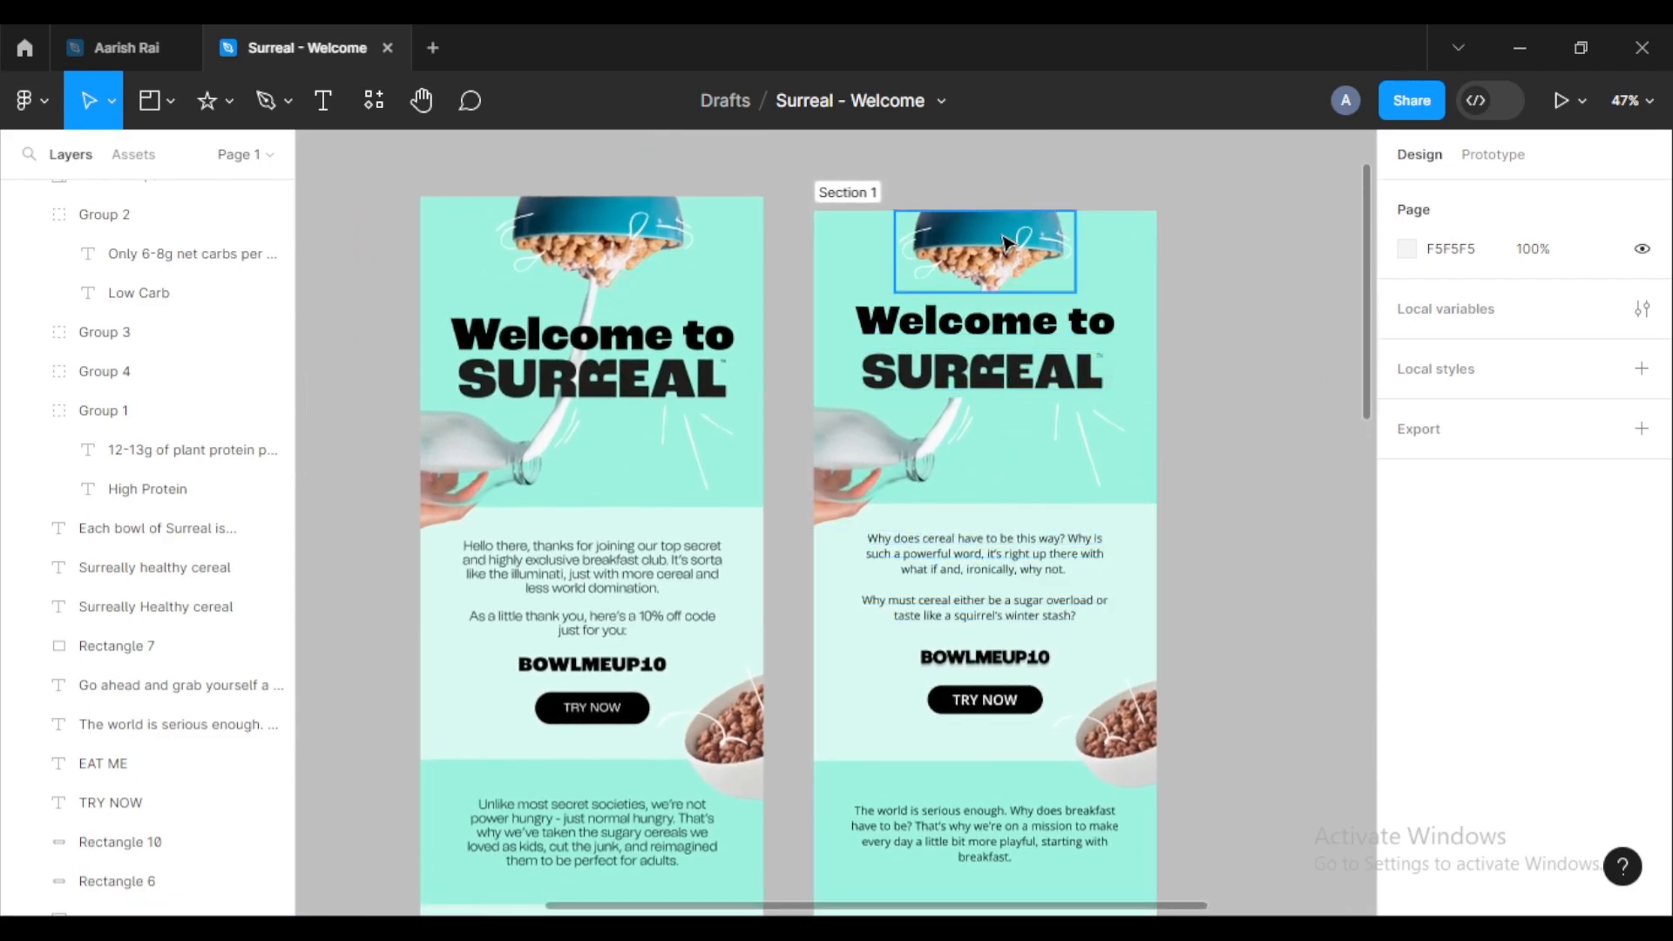
scroll(1000, 597, "down", 6)
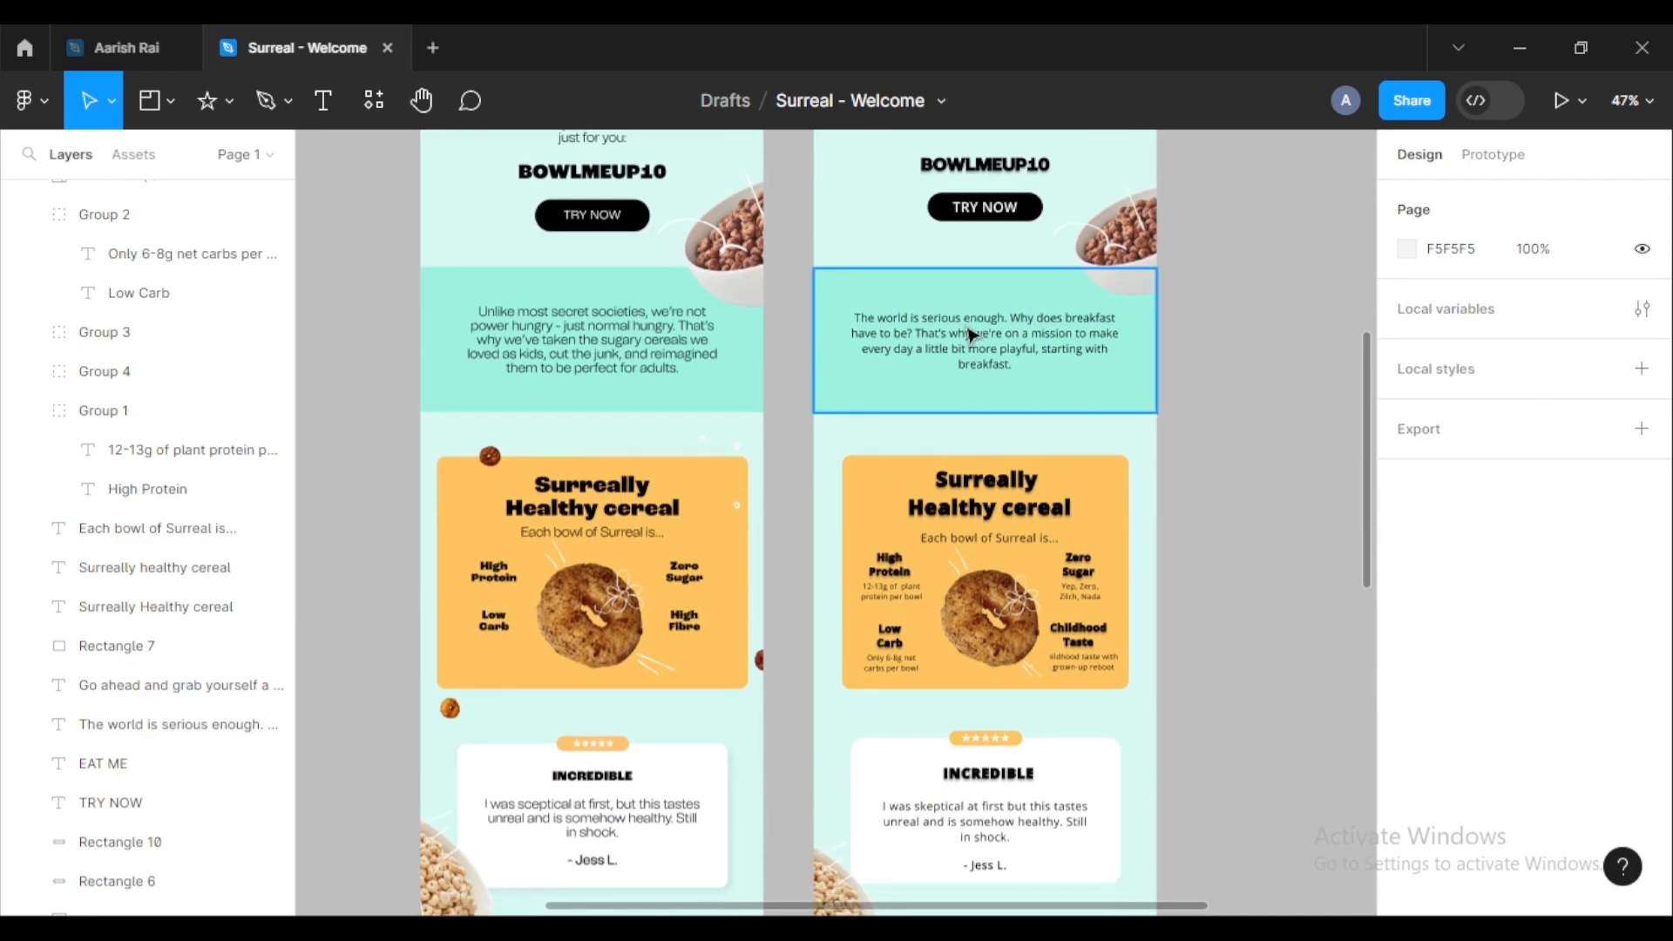
scroll(985, 419, "down", 1)
scroll(976, 427, "down", 3)
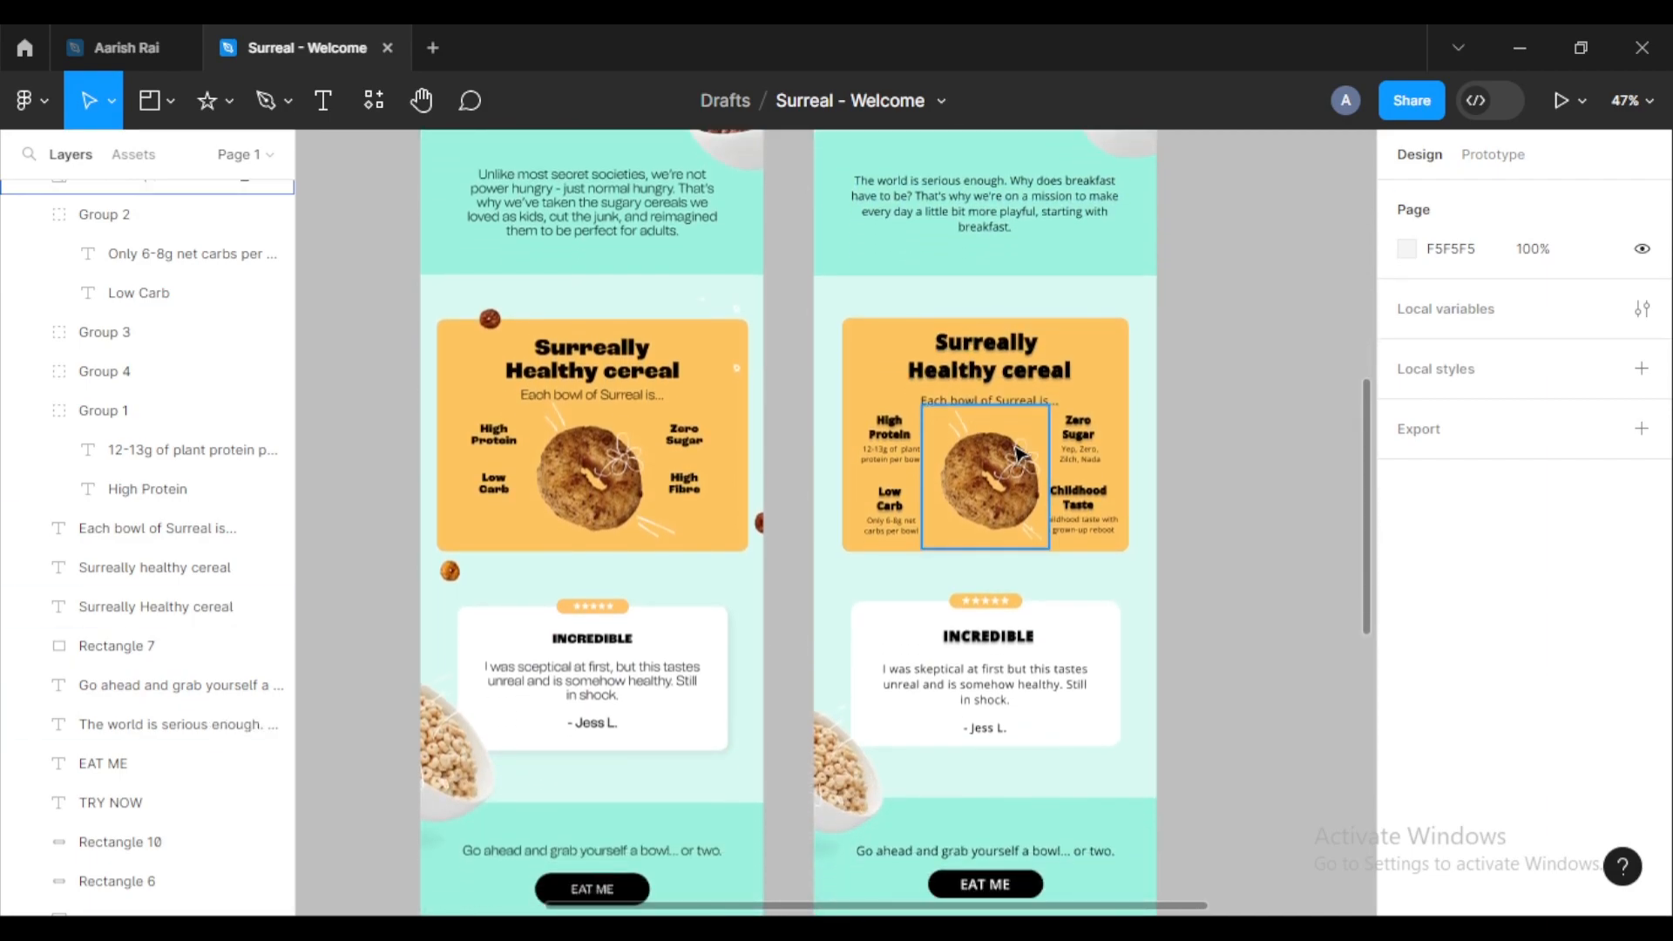
Step: Compare the lower half of the recreated email with the reference down to the footer, then review both designs in full
scroll(991, 441, "down", 3)
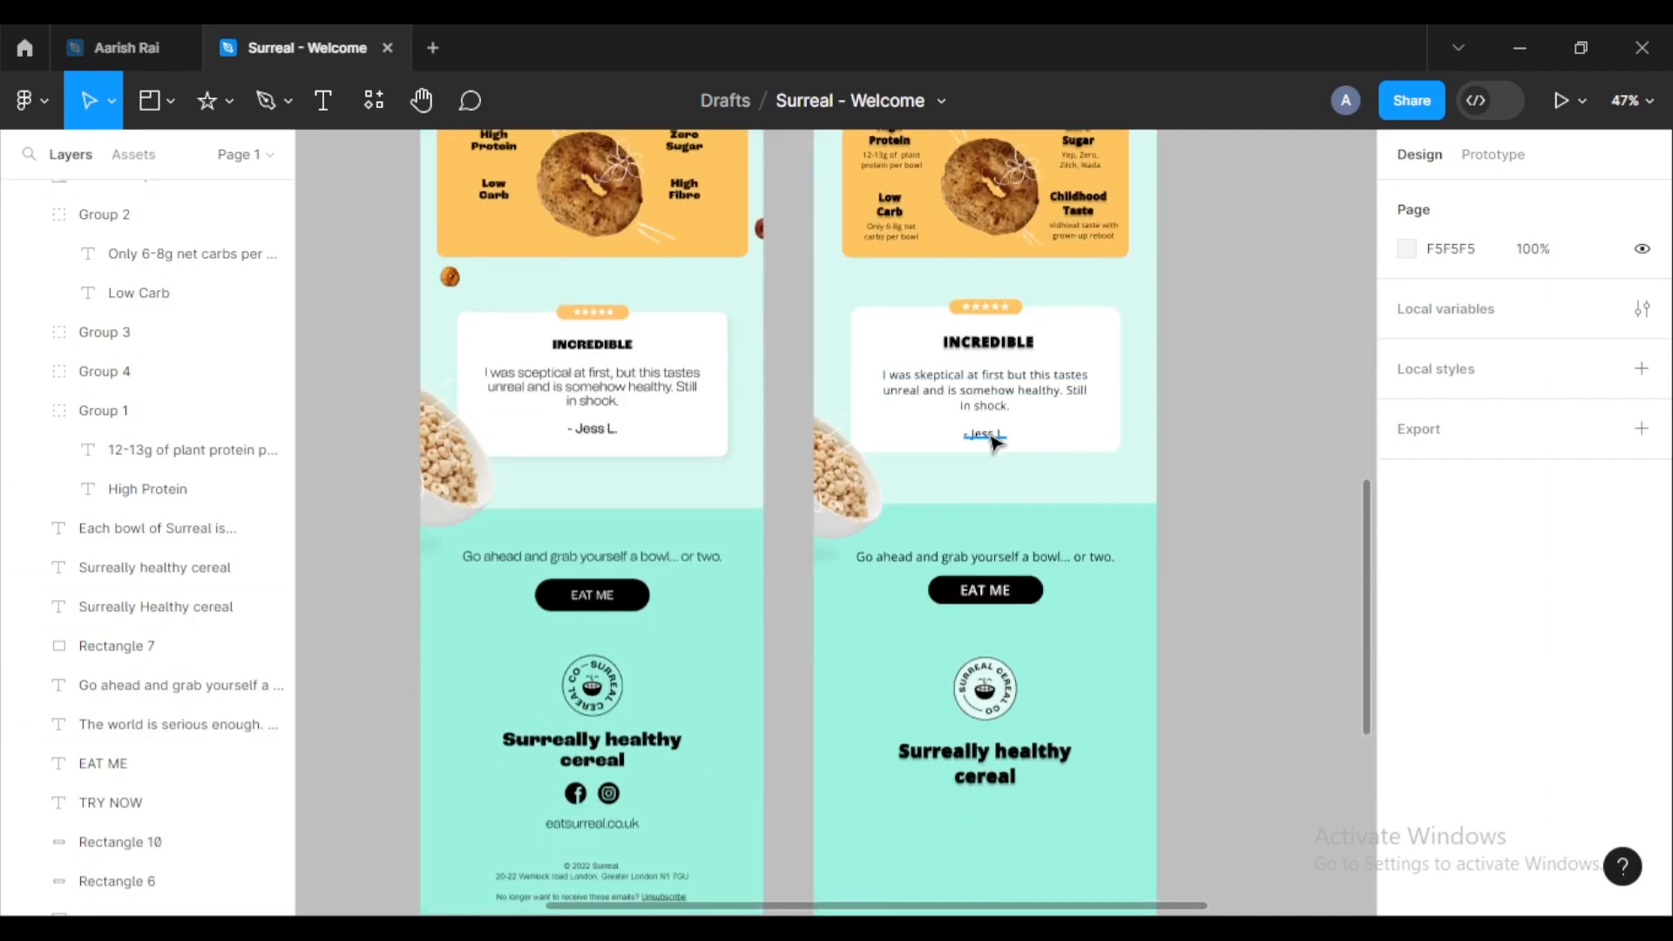
scroll(997, 419, "down", 3)
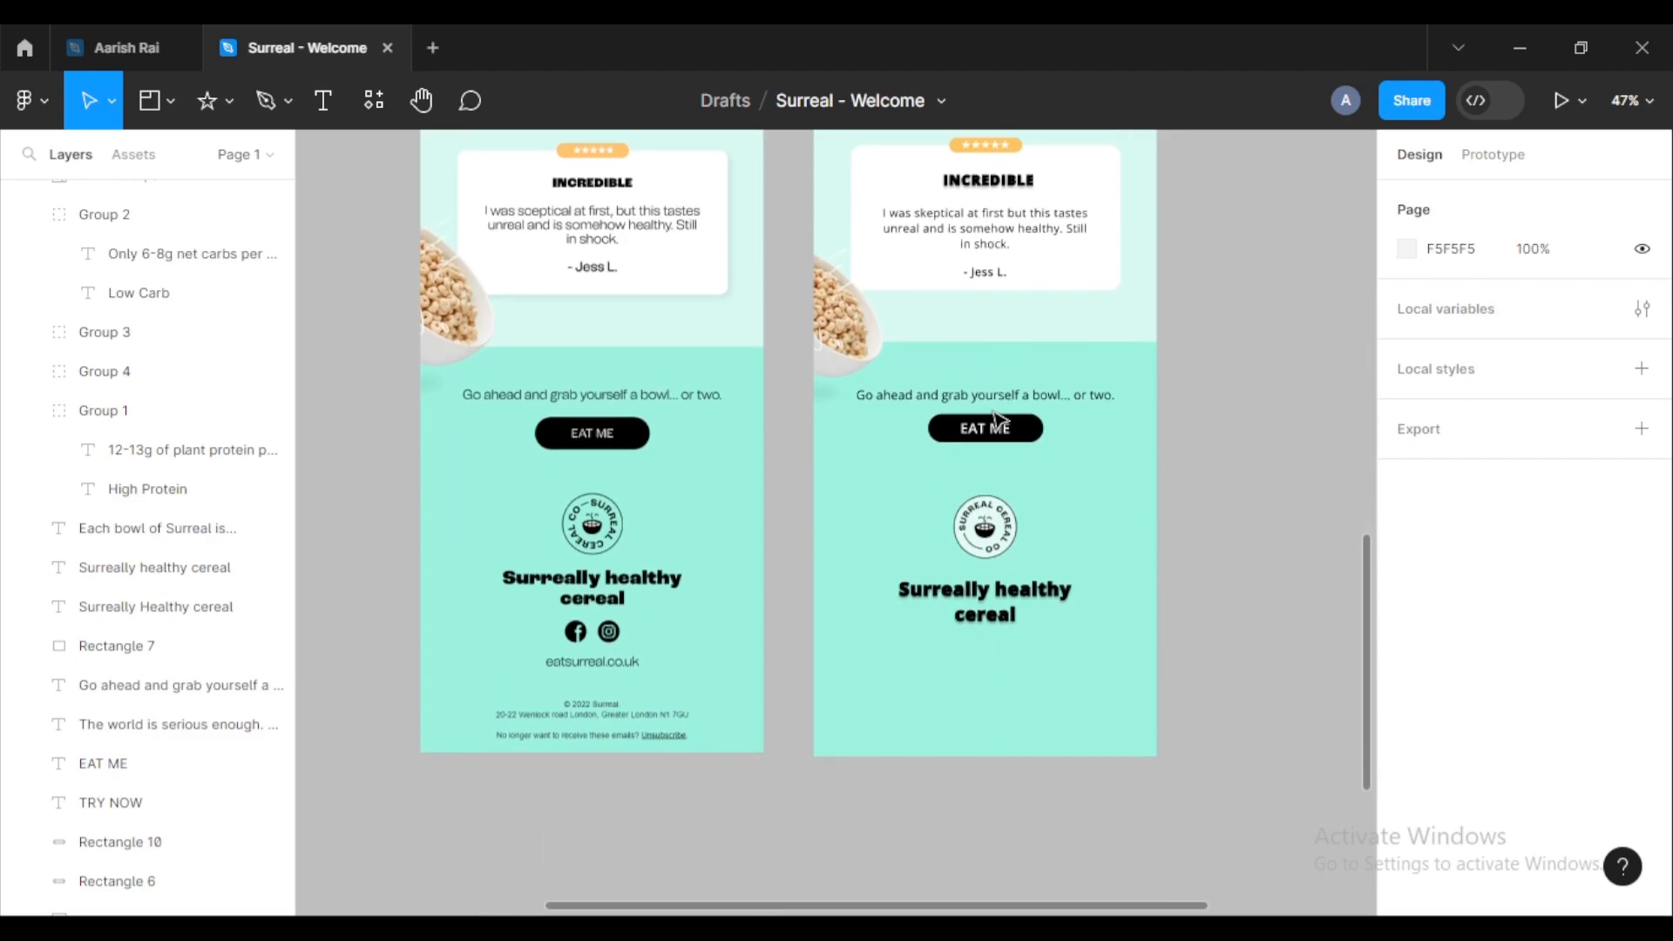
scroll(998, 419, "down", 5)
scroll(1006, 416, "up", 3)
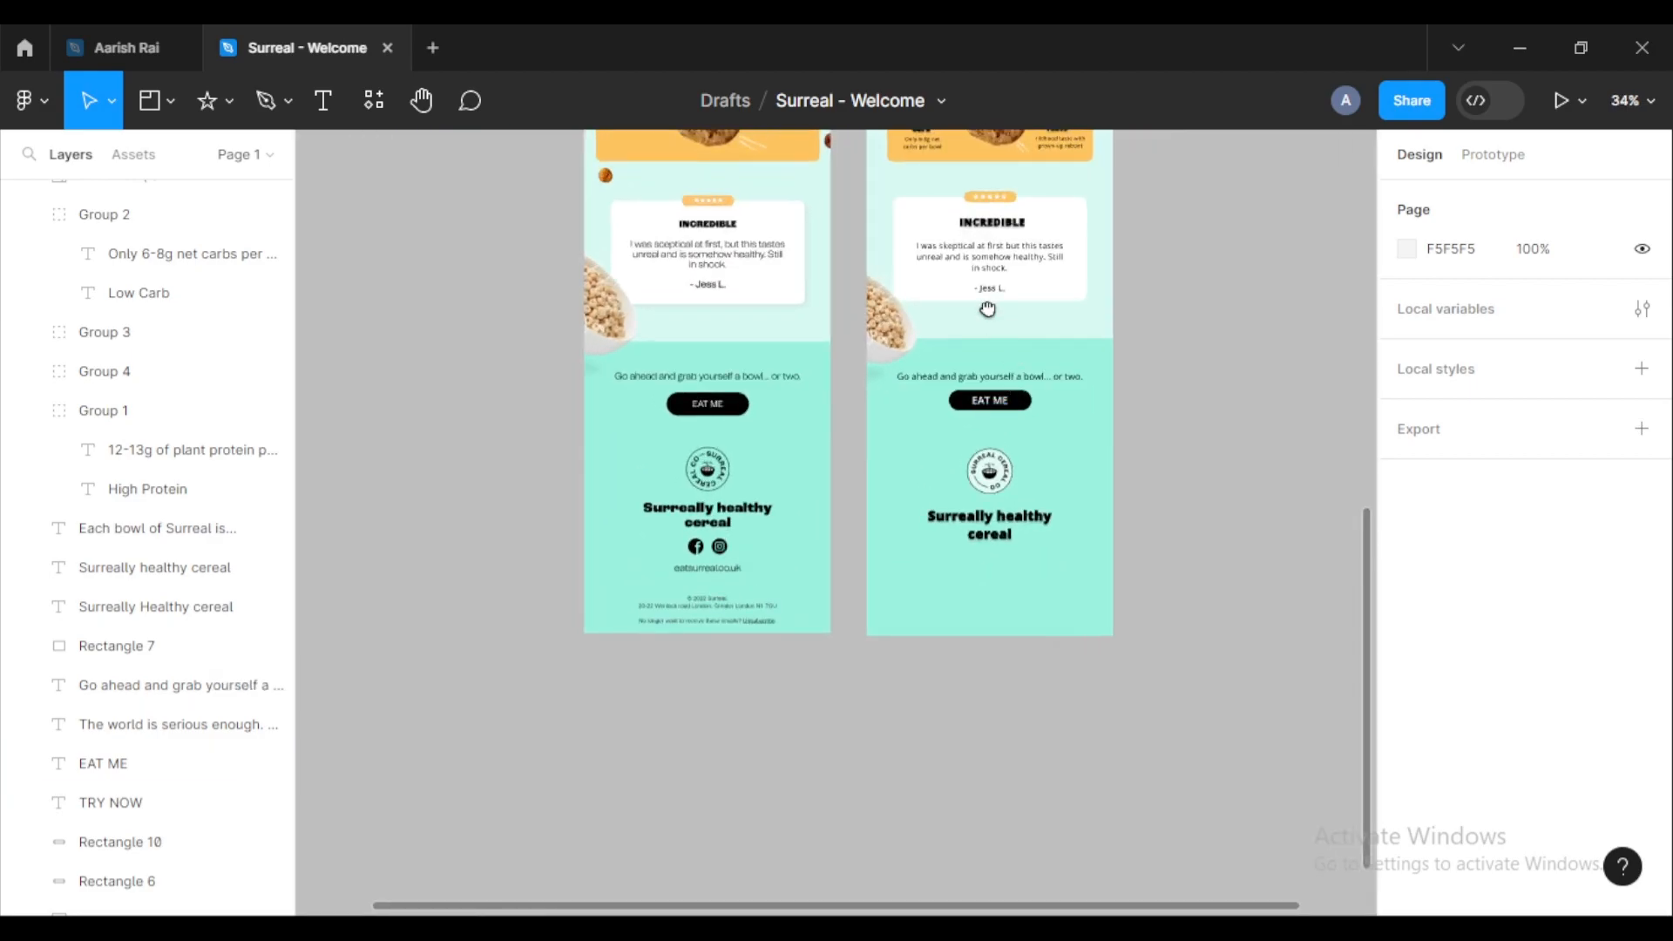
scroll(987, 305, "up", 3)
scroll(987, 321, "down", 4)
scroll(961, 432, "up", 1)
left_click_drag(960, 434, 945, 475)
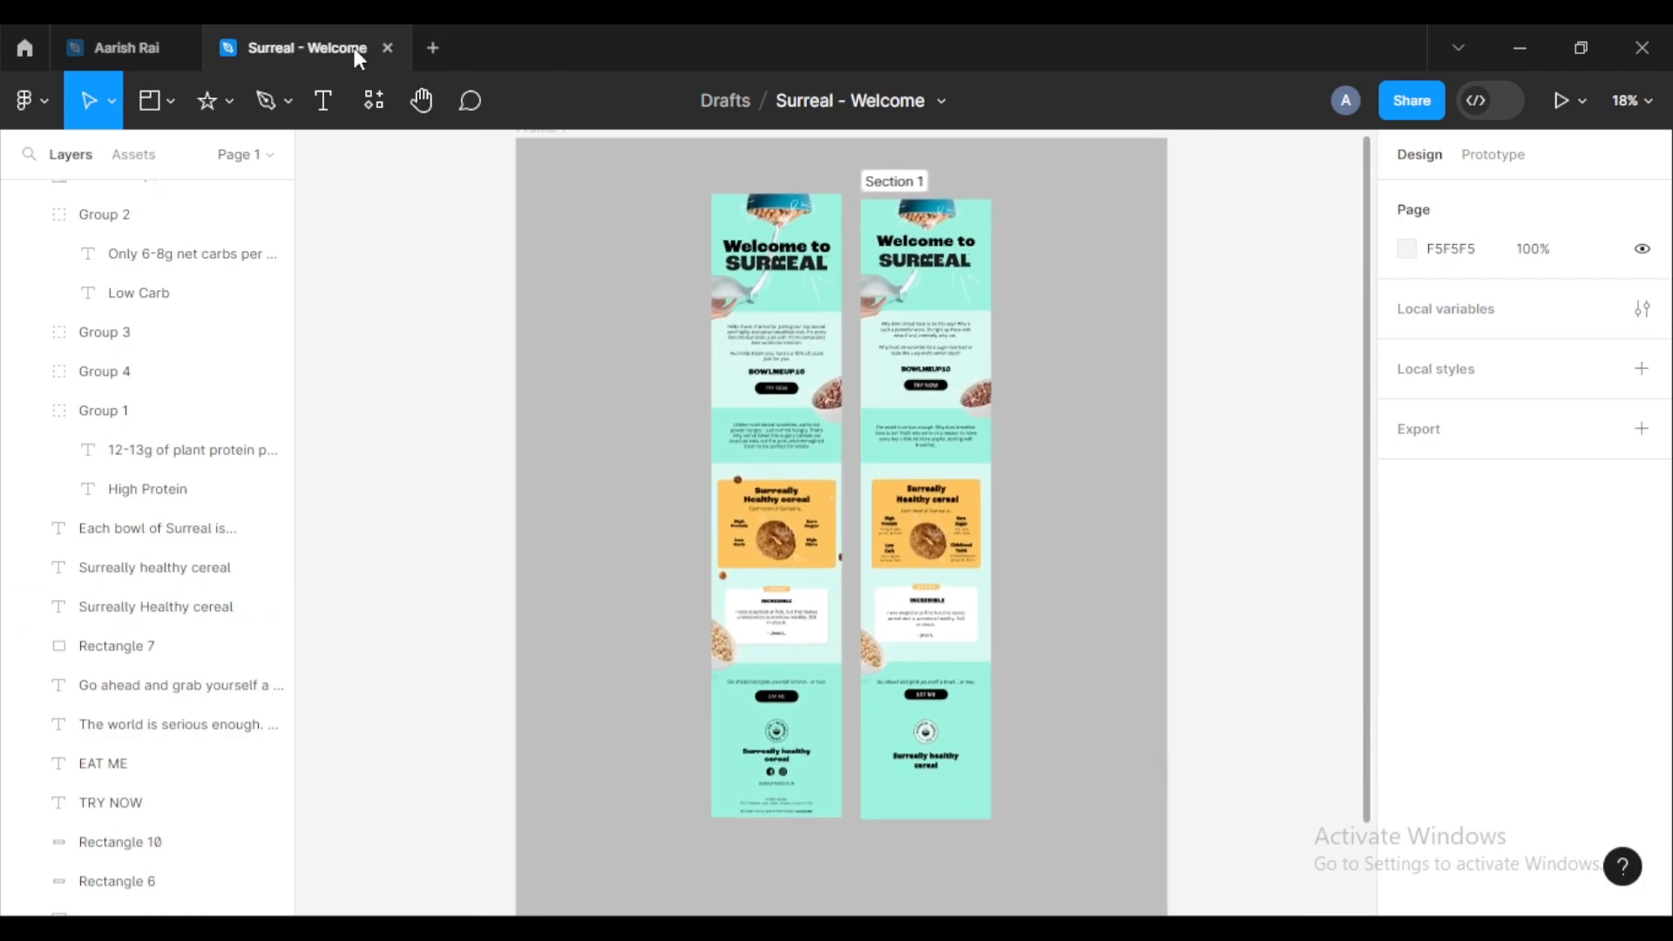
Step: View the design file's sharing options and close them without inviting anyone
left_click(1412, 101)
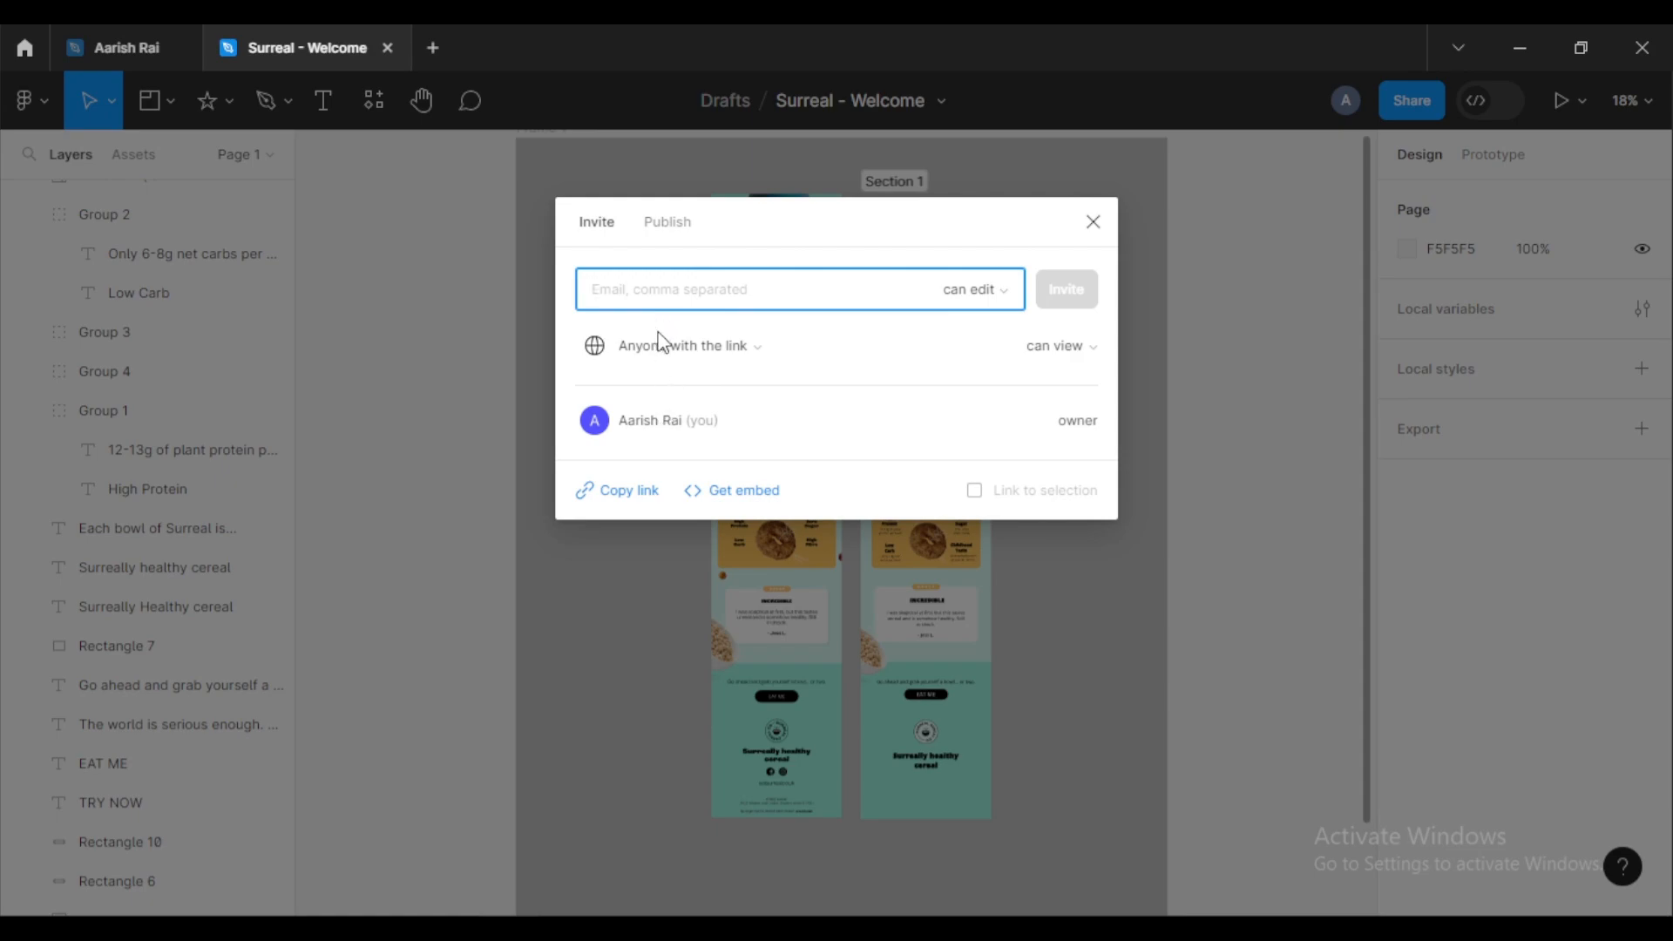
left_click(1093, 228)
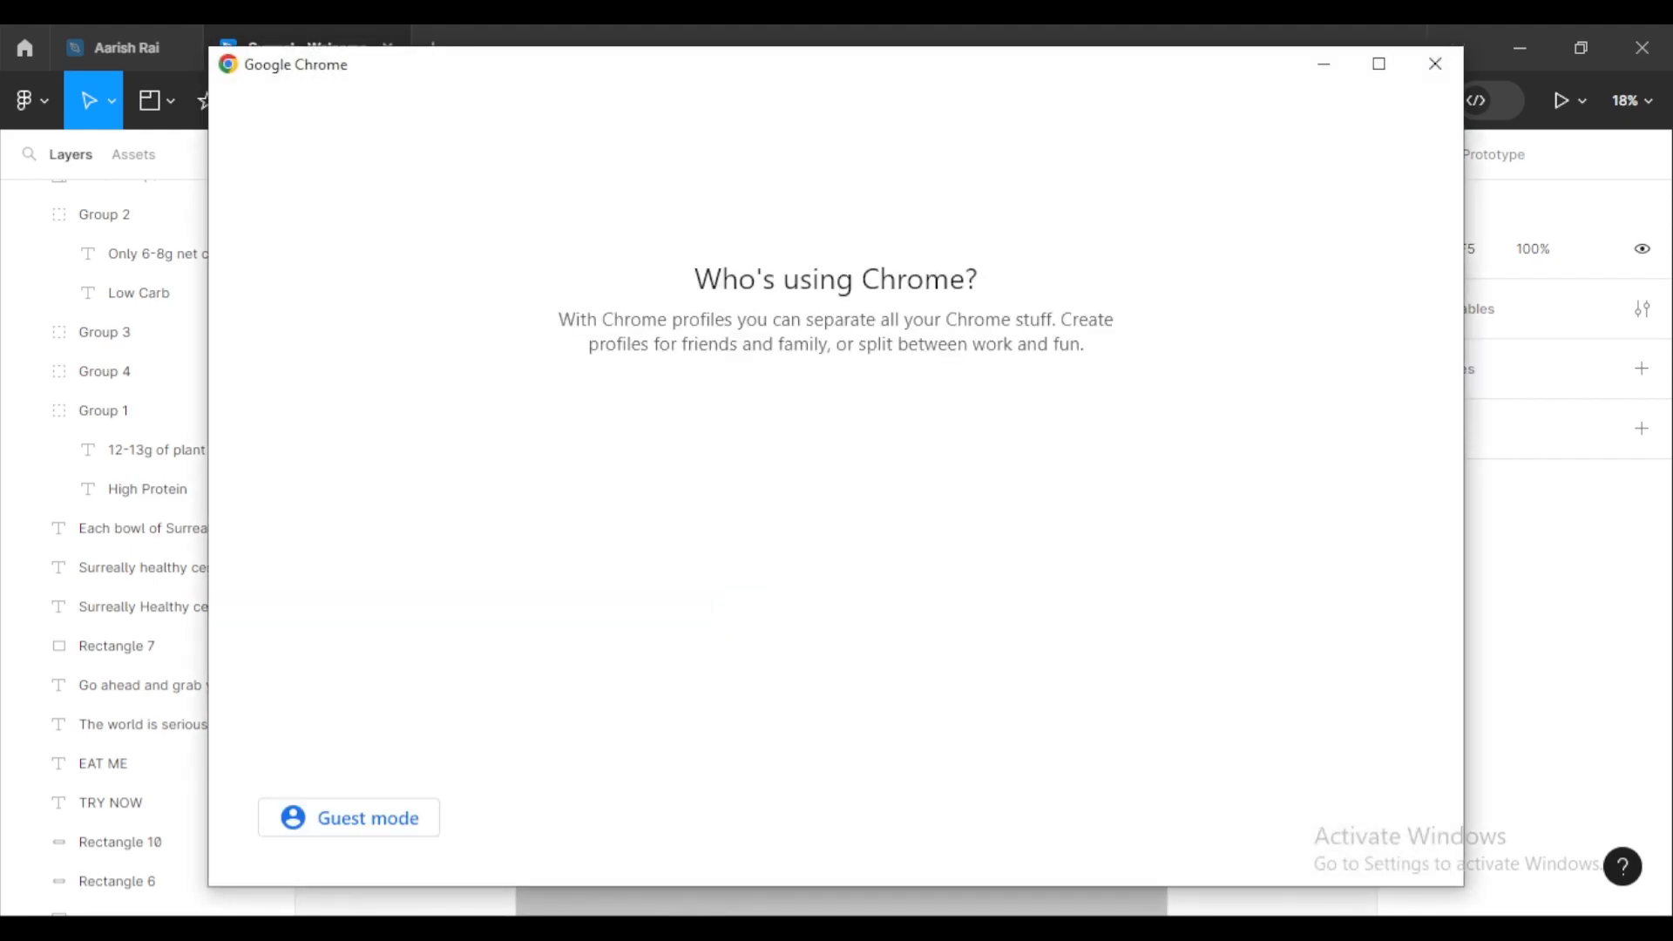
Step: Switch to Chrome, dismissing the profile chooser, and show "The top secret breakfast club" email in Gmail from its beginning at a reduced zoom
left_click(1457, 65)
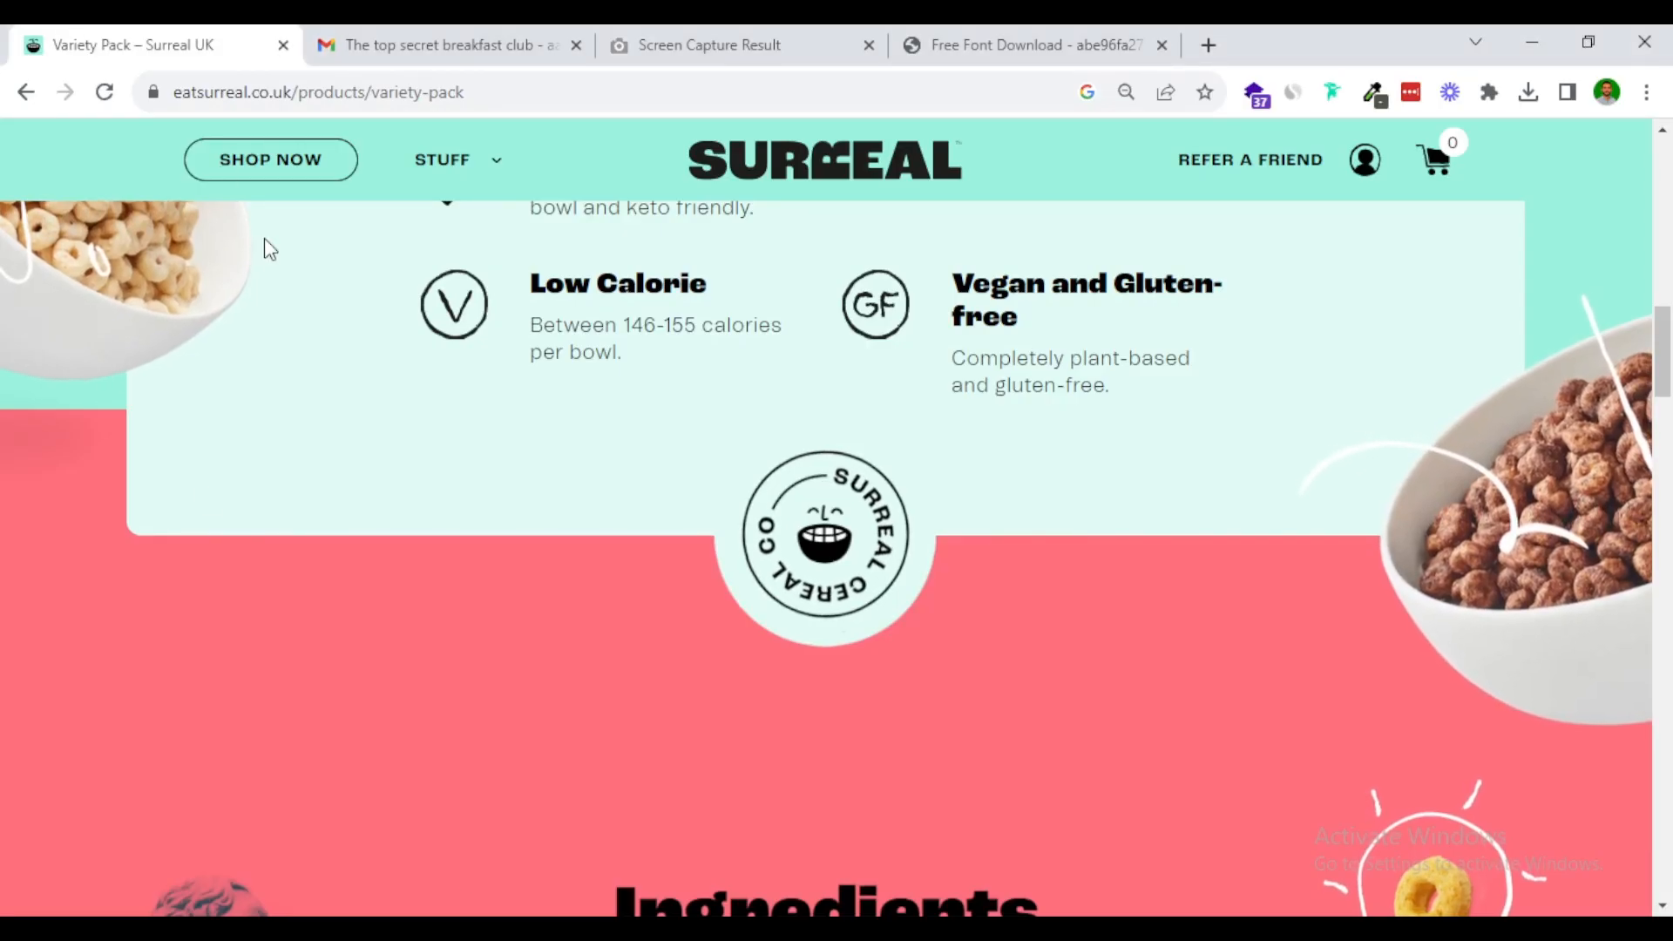
left_click(441, 48)
key("ctrl+minus")
key("ctrl+minus")
key("ctrl+minus")
scroll(628, 532, "up", 10)
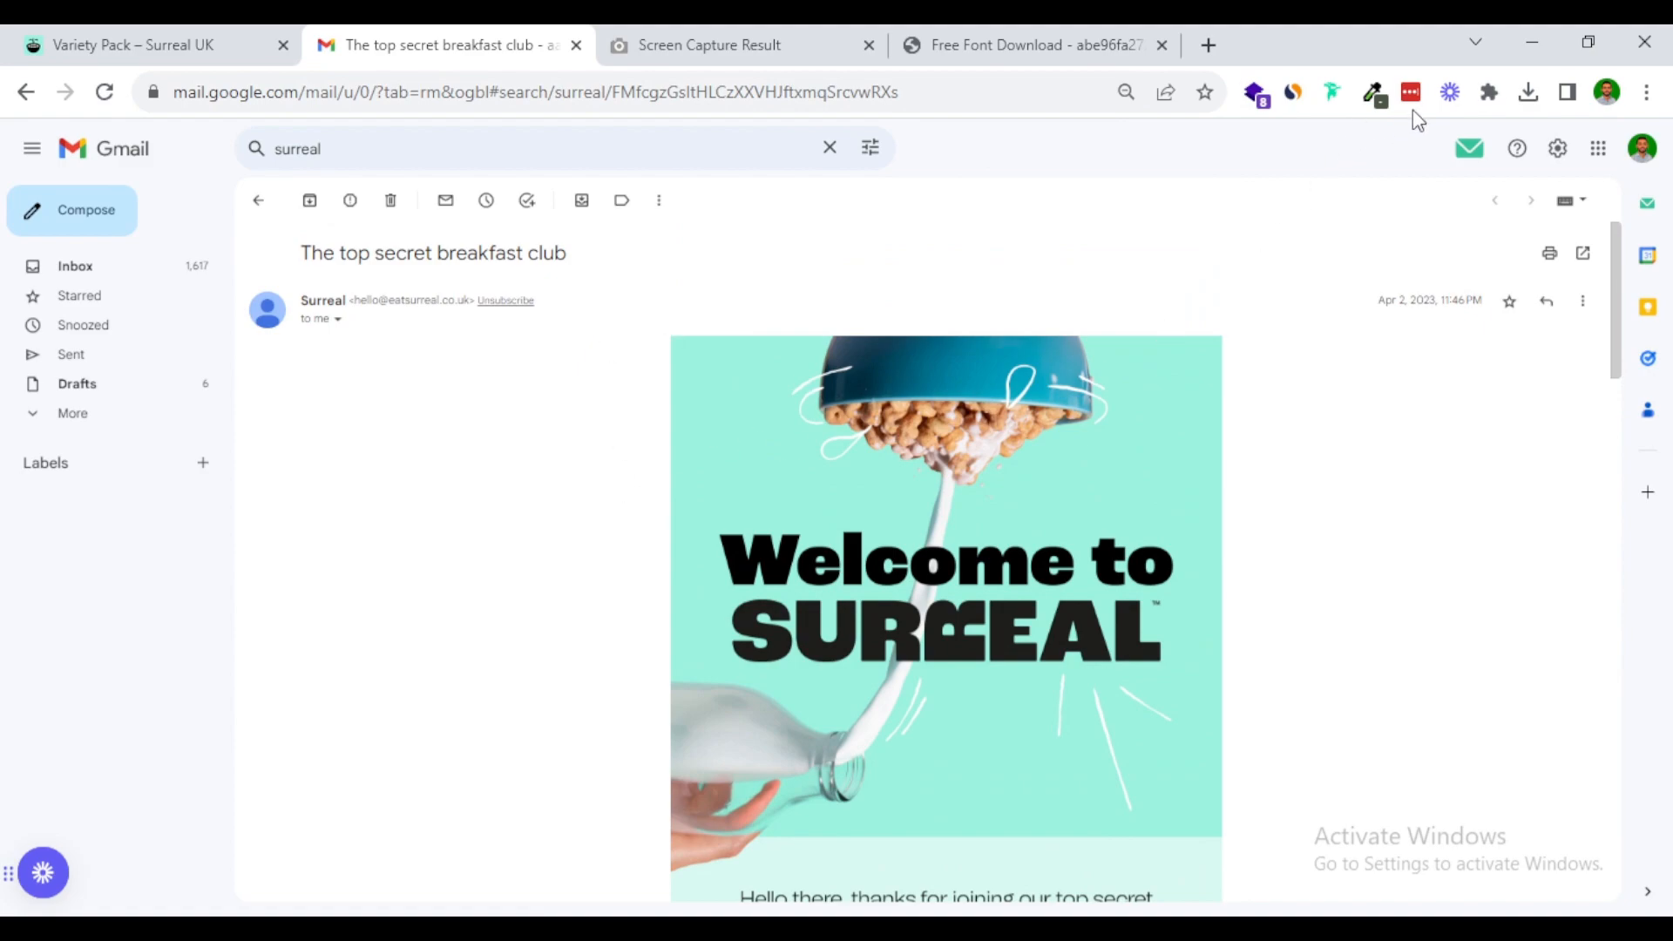
Step: Capture the whole email page with the GoFullPage extension, then switch back to the Surreal - Welcome file in Figma
left_click(1488, 92)
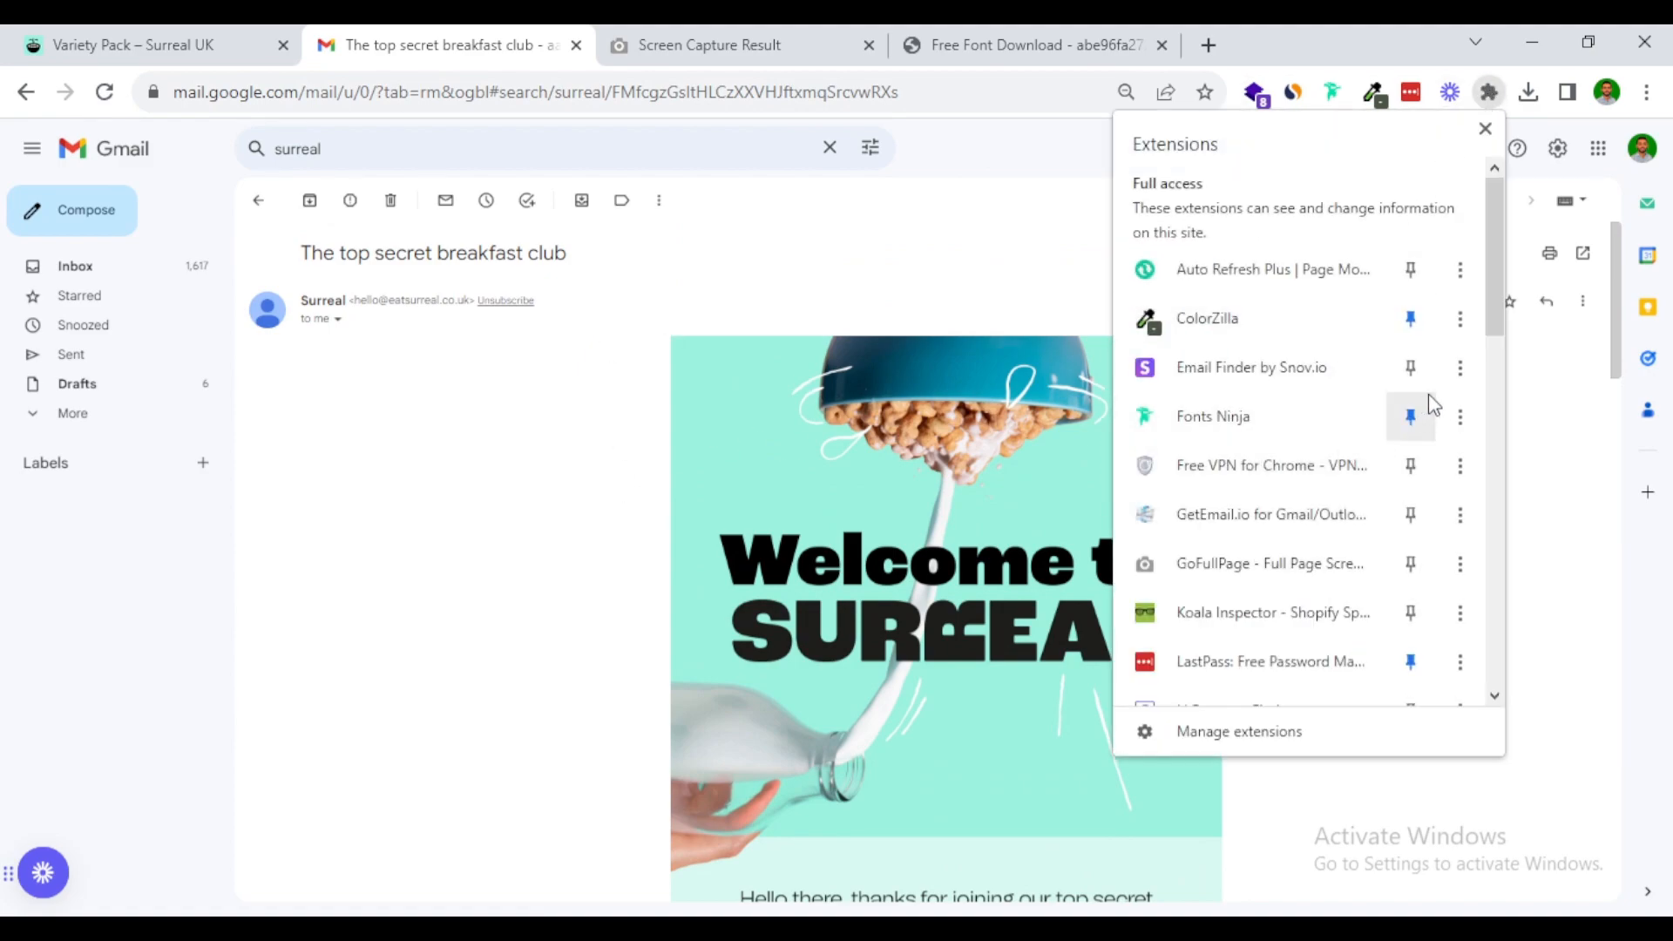
left_click_drag(1491, 280, 1491, 656)
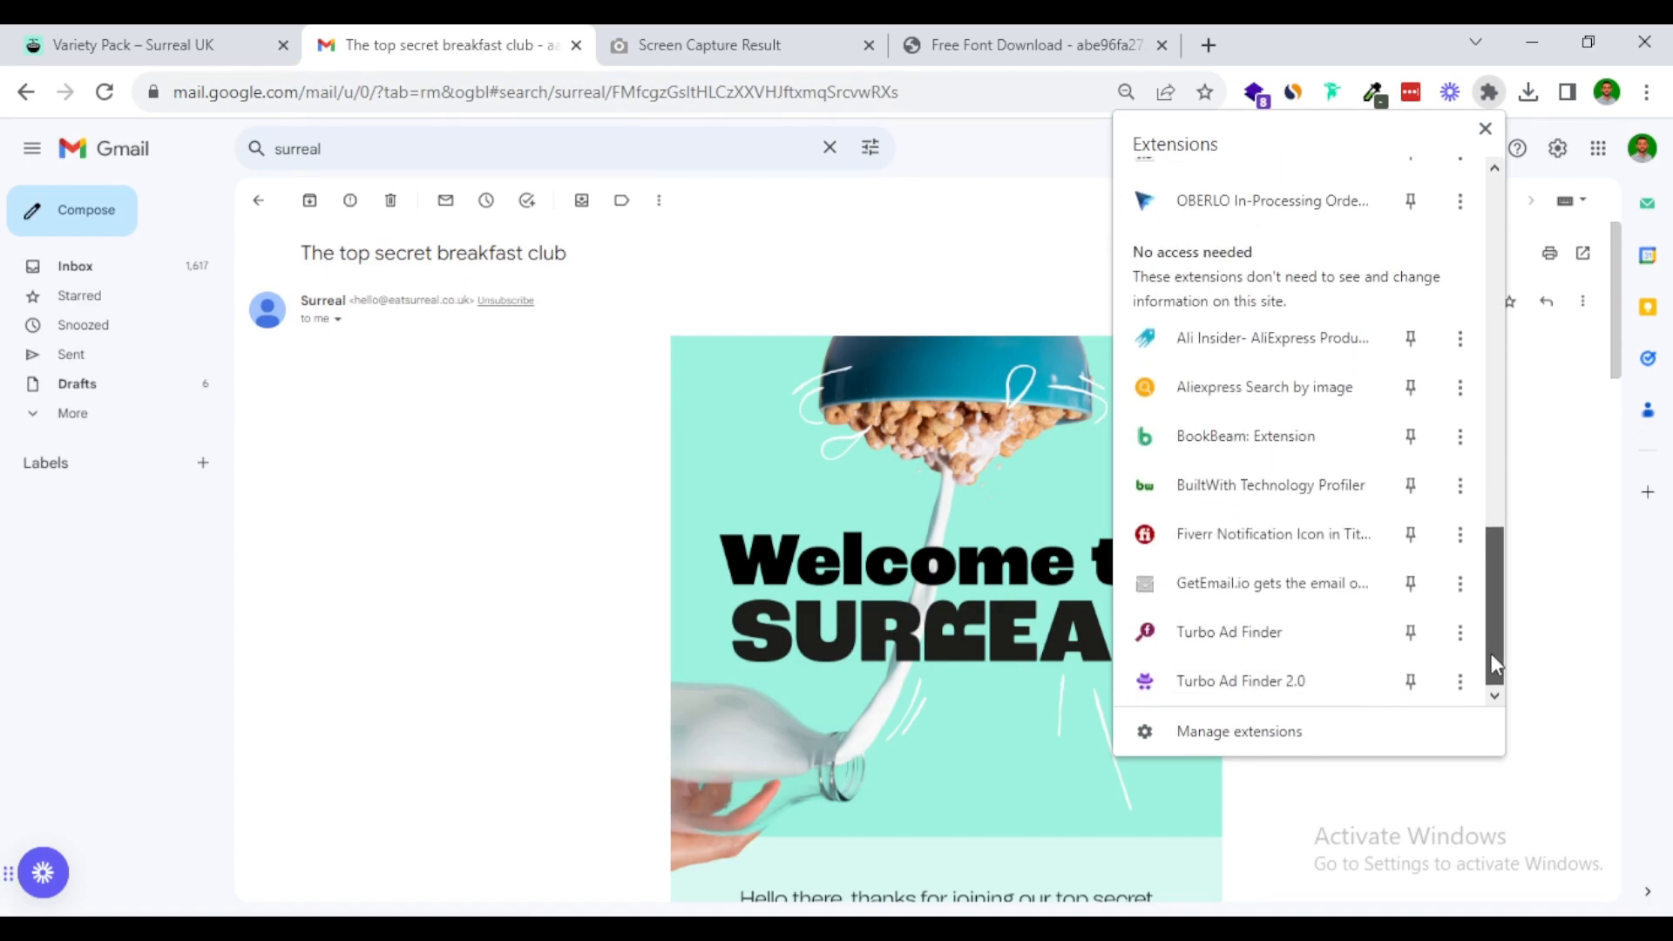
left_click_drag(1487, 653, 1527, 325)
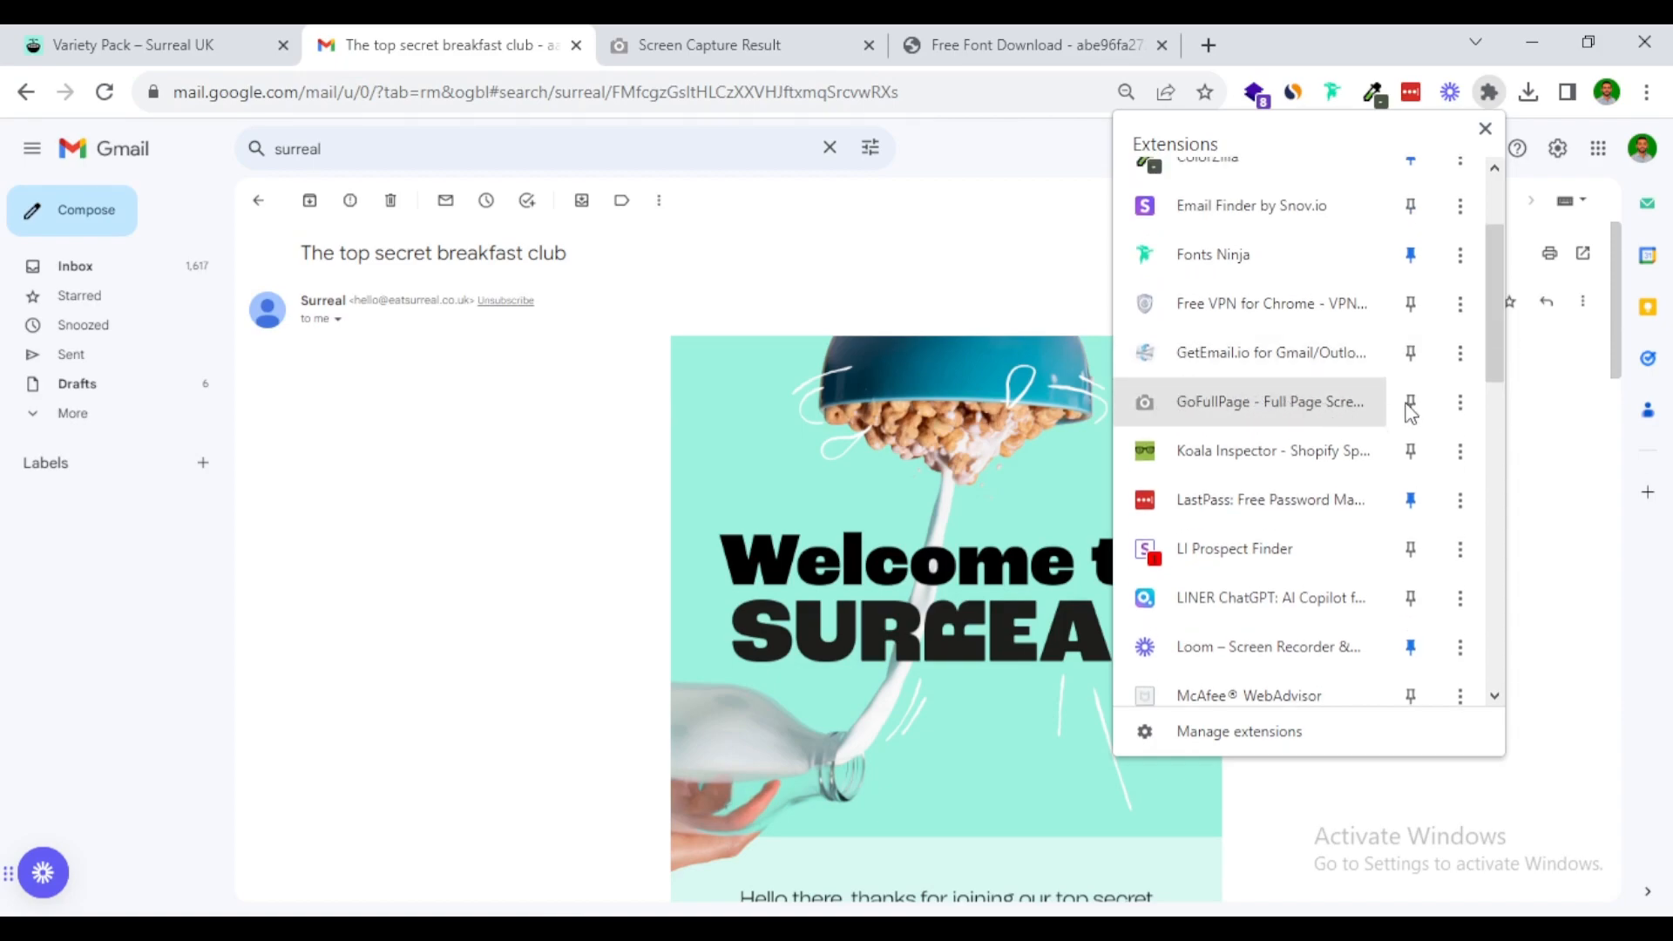
left_click(1289, 415)
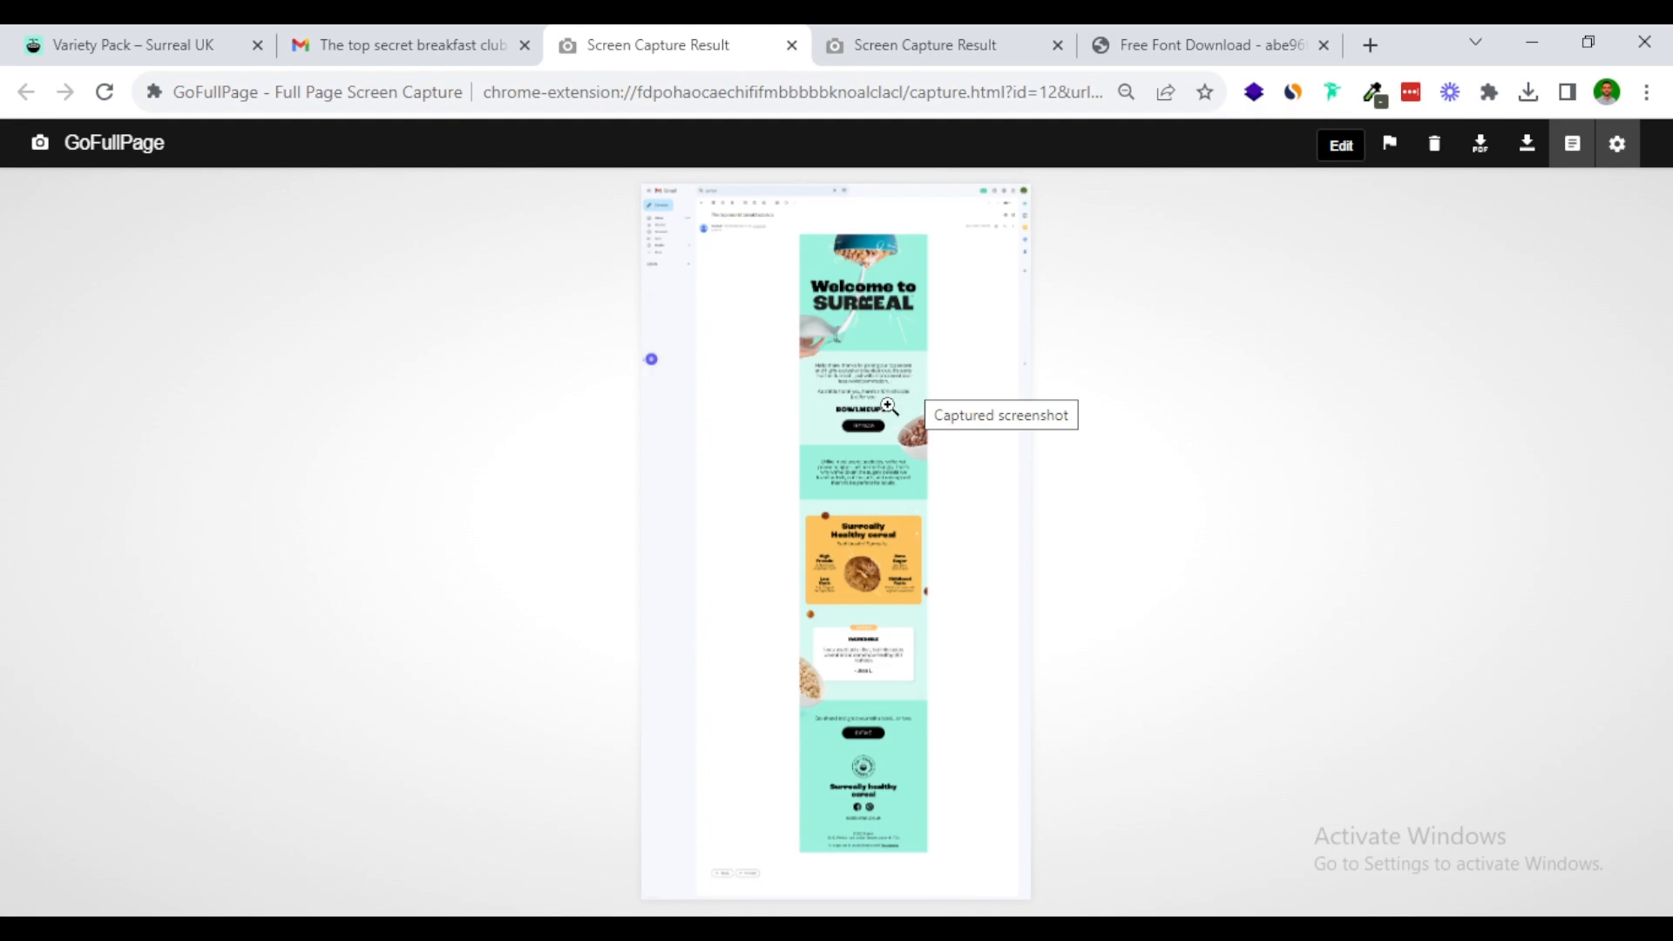
left_click(568, 929)
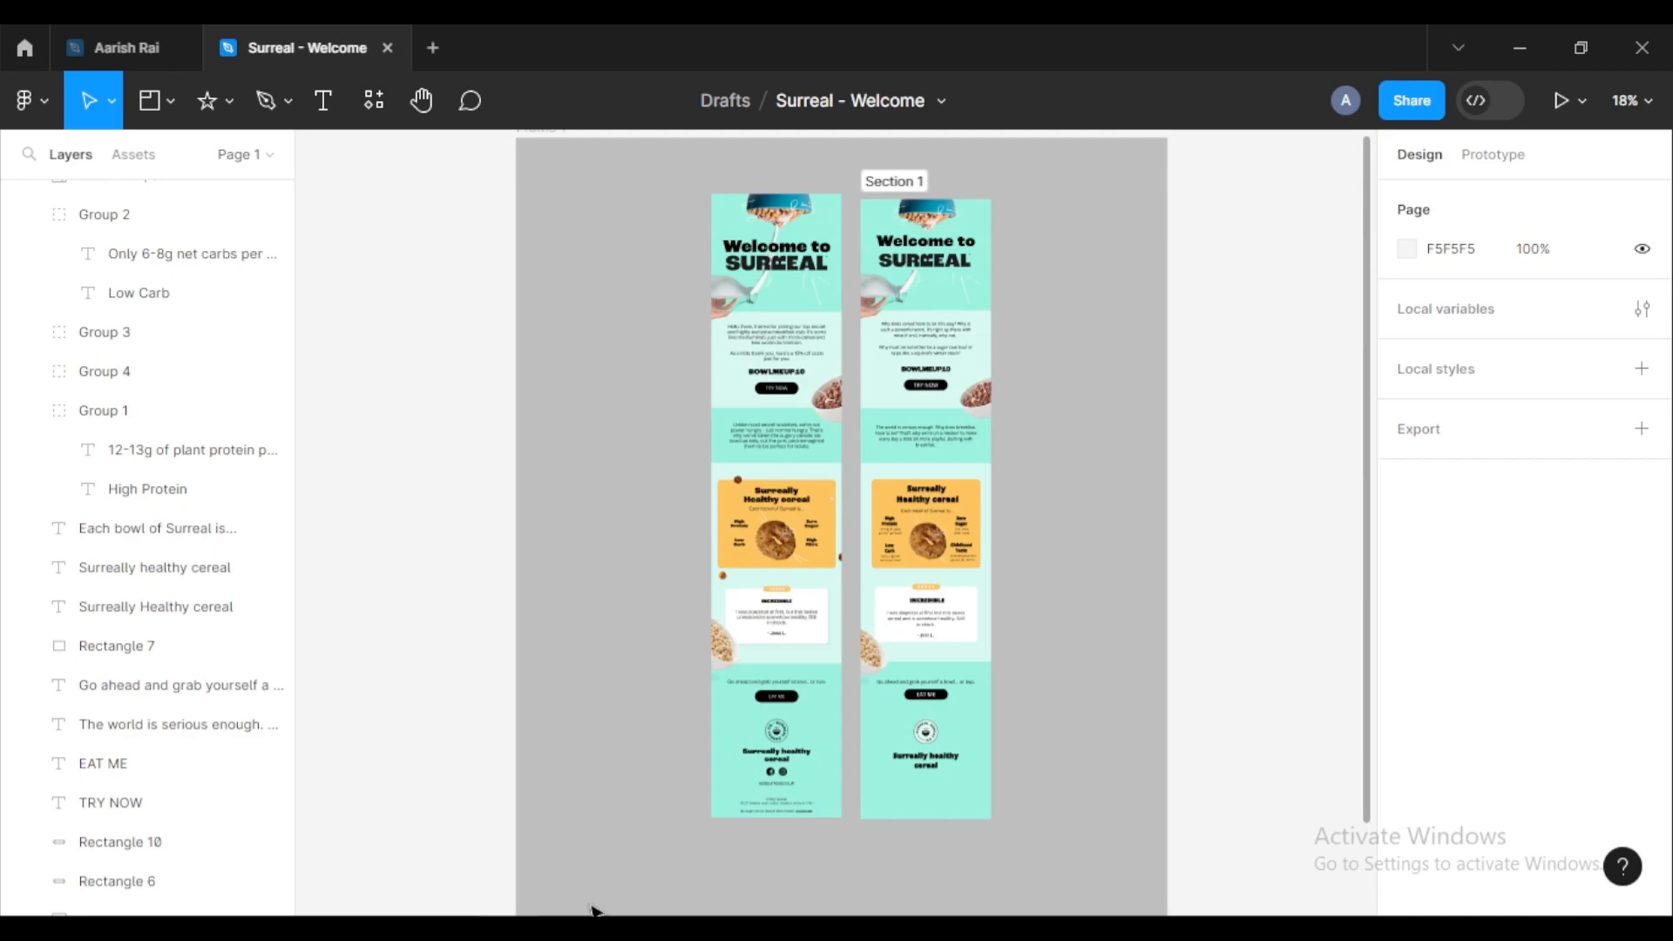